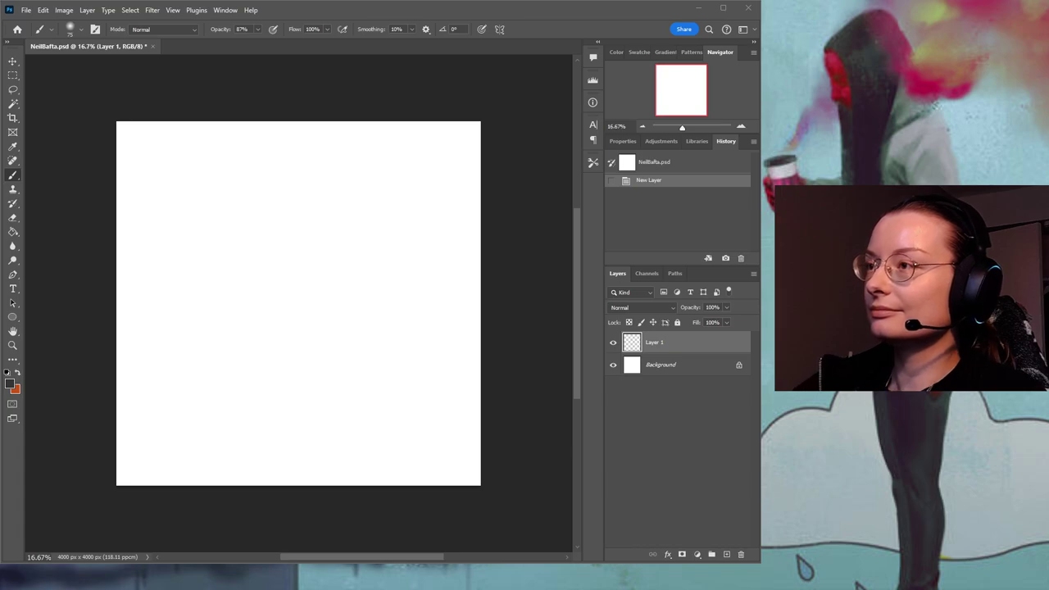
# Fill Layer 1 with a dark grey using the Paint Bucket.
pyautogui.click(485, 28)
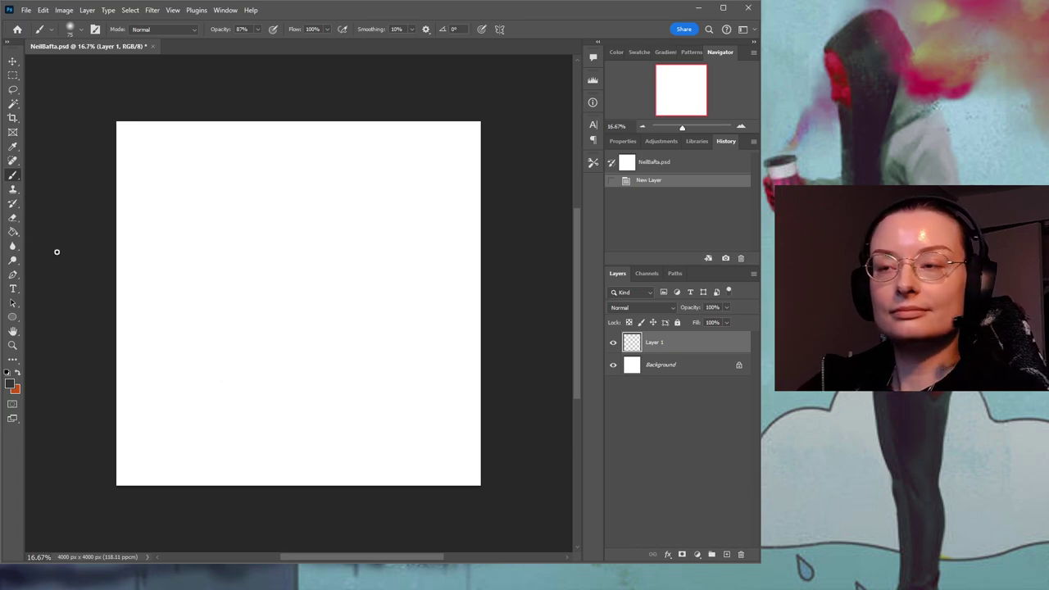
pyautogui.click(10, 387)
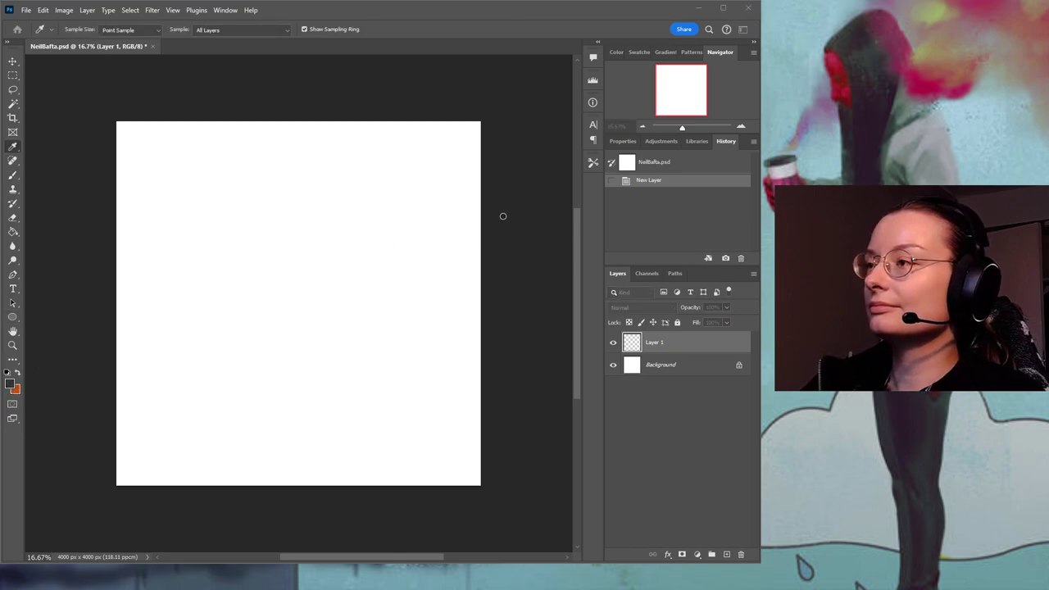
pyautogui.press('Return')
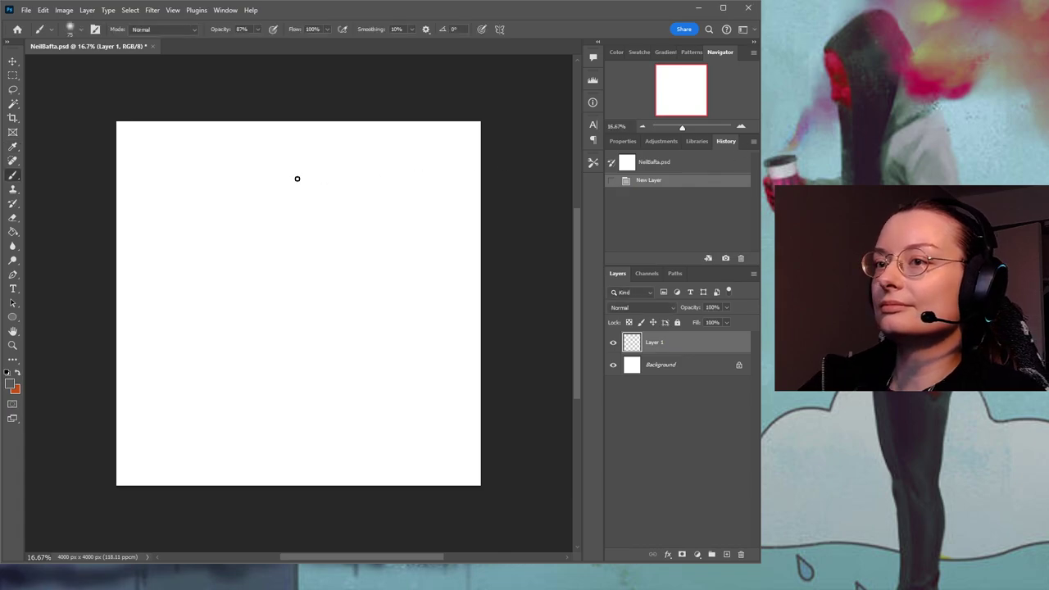
pyautogui.click(187, 408)
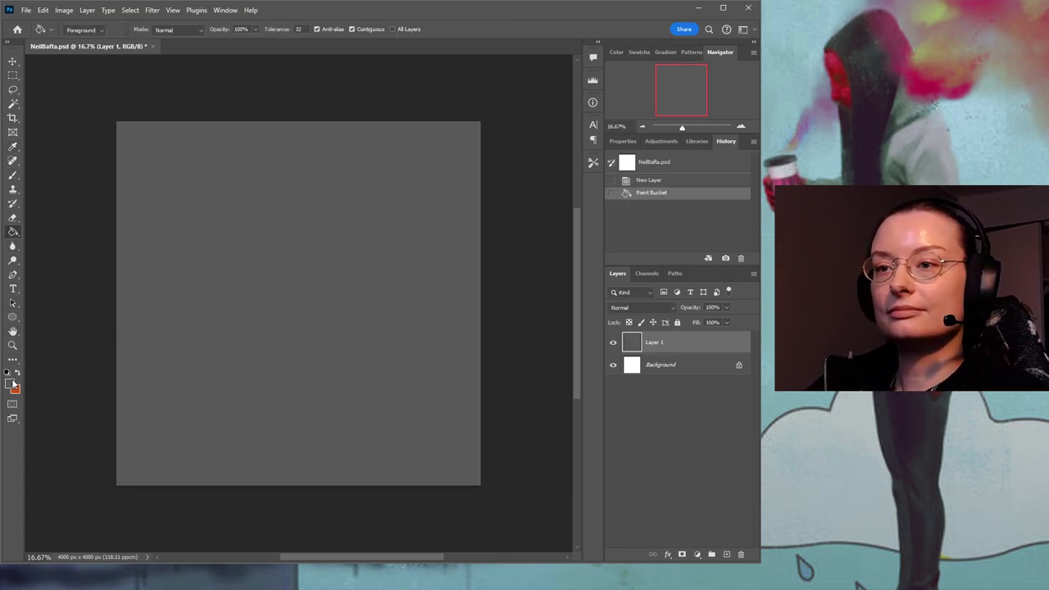
# Choose a lighter medium grey as the foreground colour and refill Layer 1 with the Paint Bucket.
pyautogui.press('i')
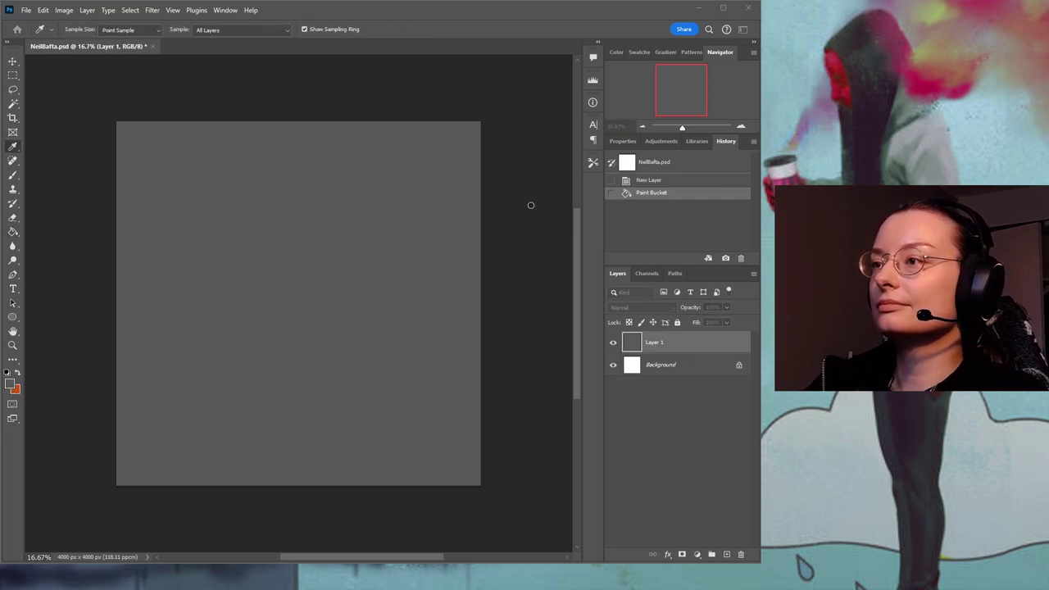
pyautogui.press('g')
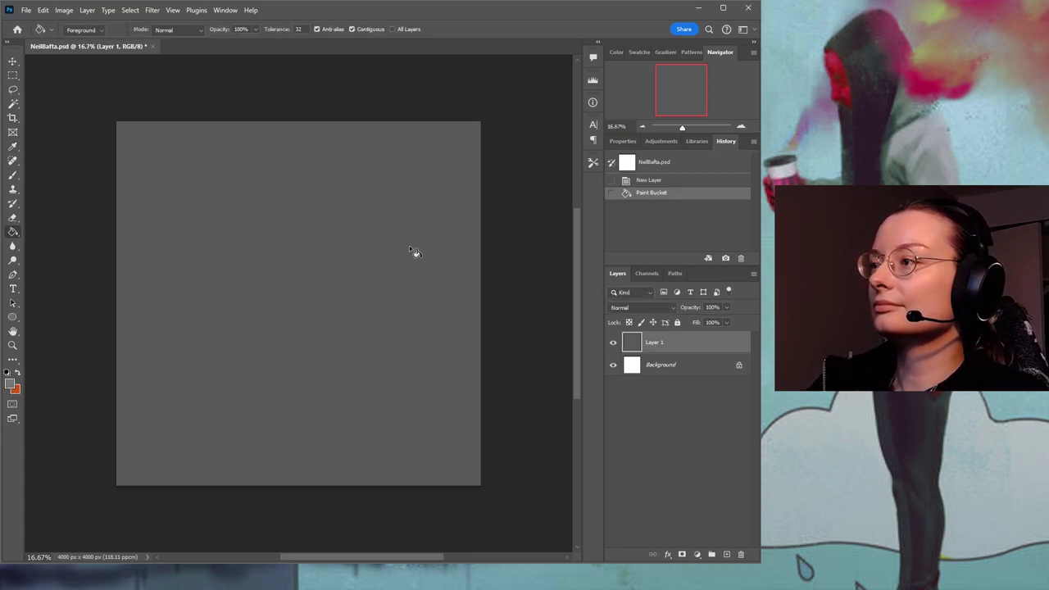
pyautogui.click(311, 405)
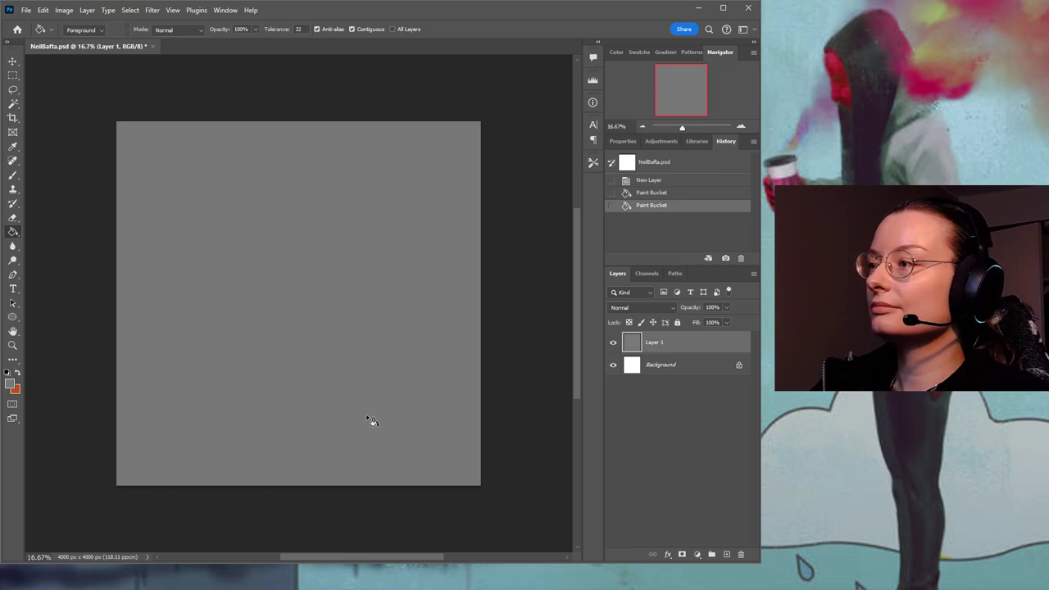
pyautogui.click(14, 176)
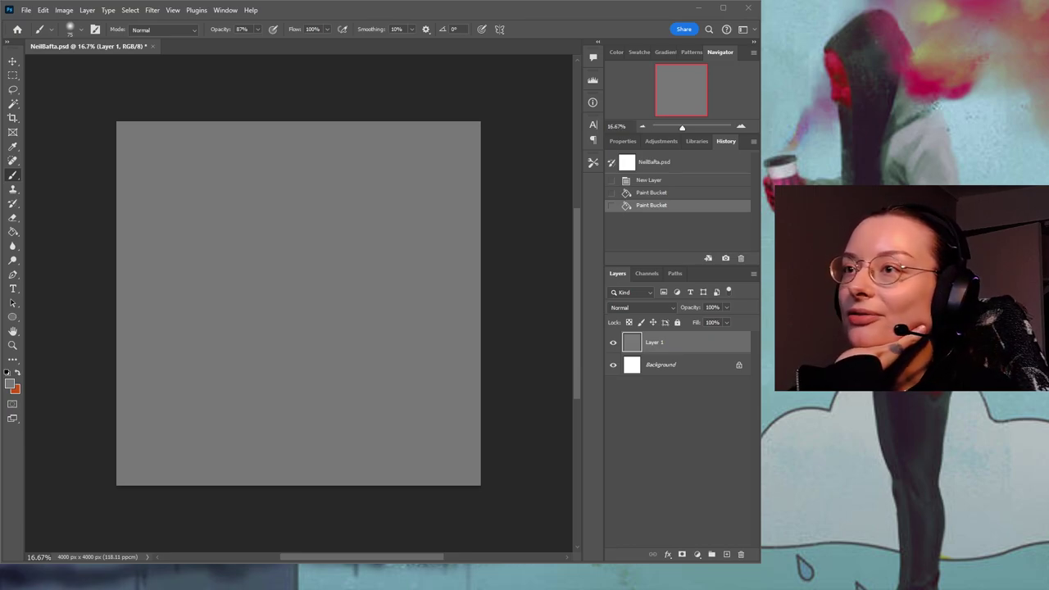
pyautogui.click(305, 15)
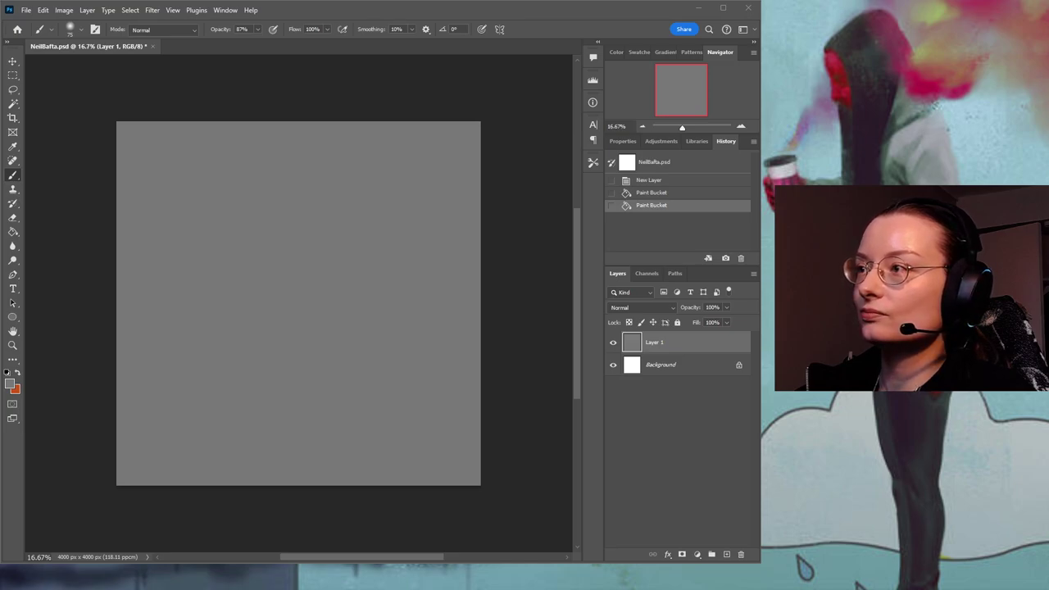
pyautogui.click(552, 29)
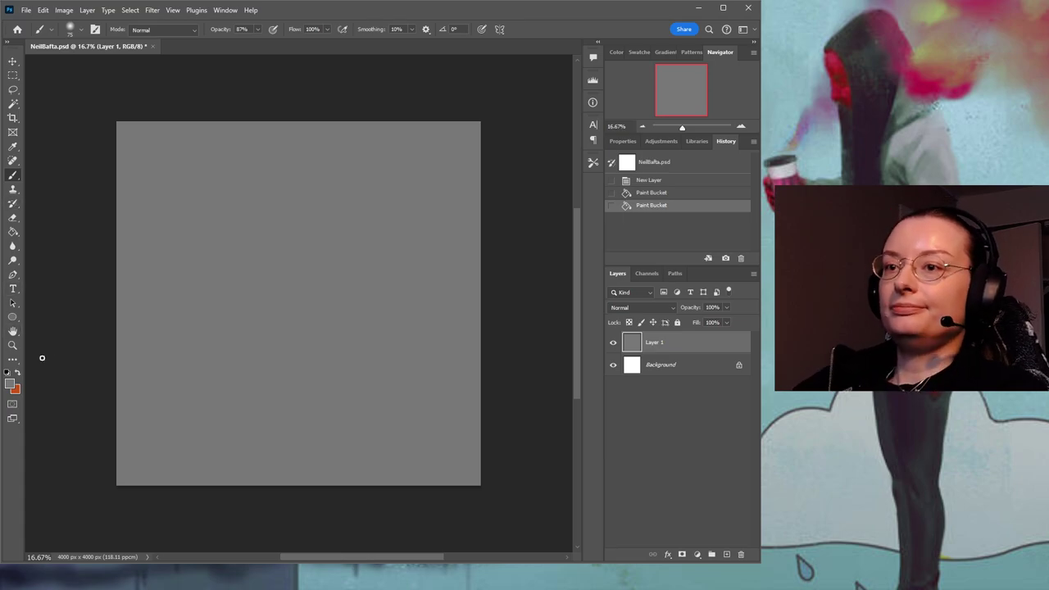
pyautogui.click(13, 331)
pyautogui.moveTo(96, 300)
pyautogui.mouseDown()
pyautogui.moveTo(263, 306)
pyautogui.moveTo(63, 319)
pyautogui.mouseUp()
pyautogui.click(13, 345)
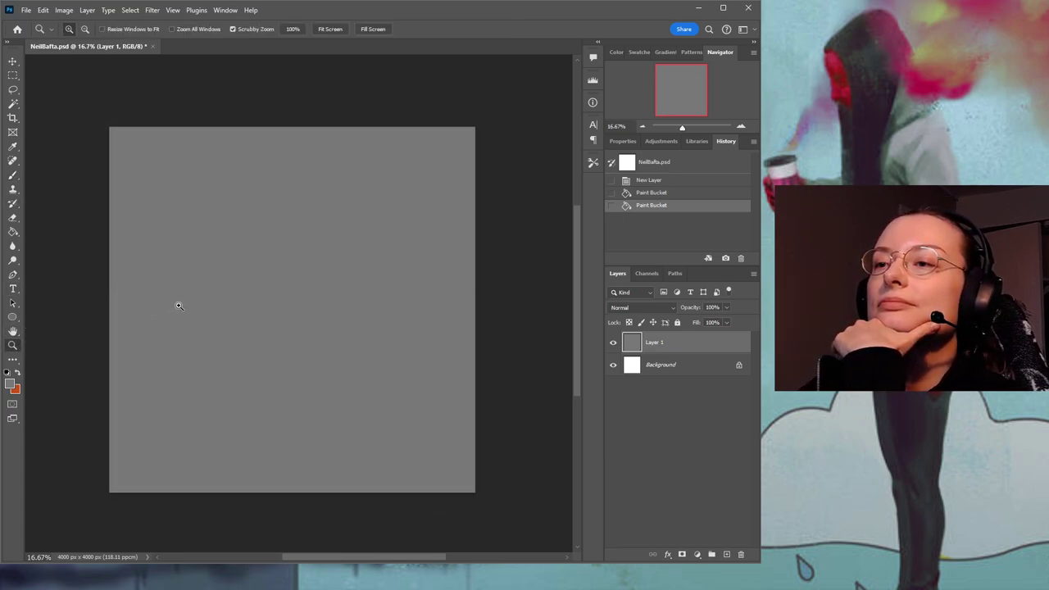
pyautogui.click(178, 306)
pyautogui.click(13, 331)
pyautogui.moveTo(222, 265); pyautogui.dragTo(322, 304)
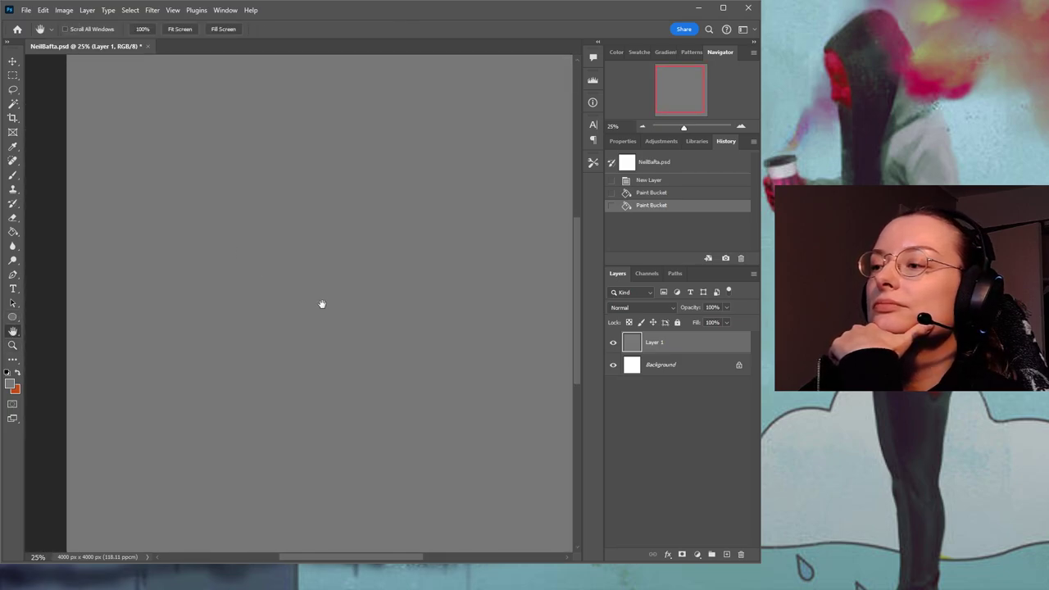
# Add a new empty layer above the grey Layer 1 for sketching.
pyautogui.click(726, 555)
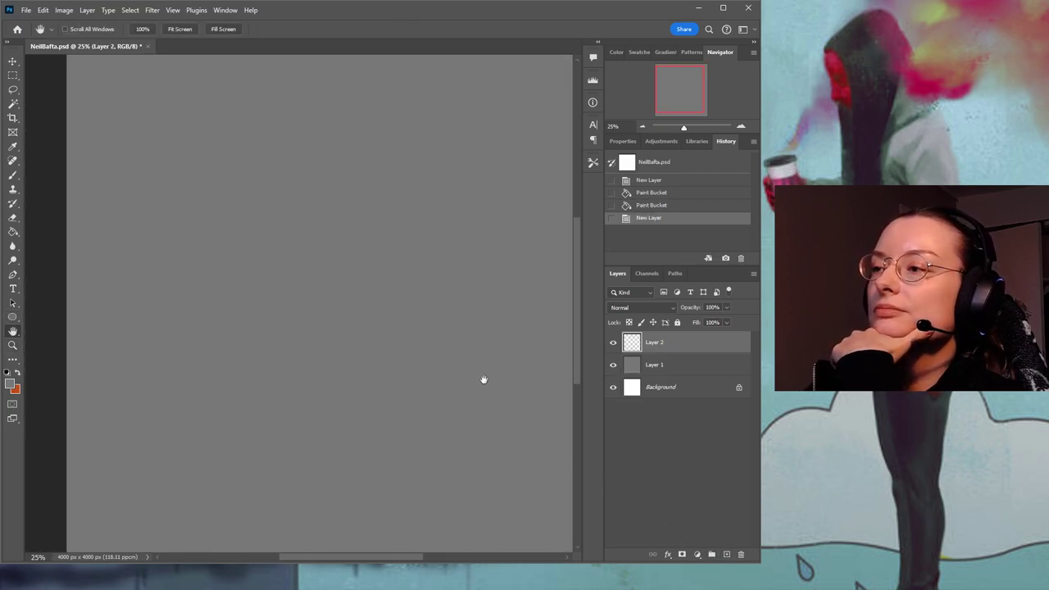
pyautogui.click(13, 175)
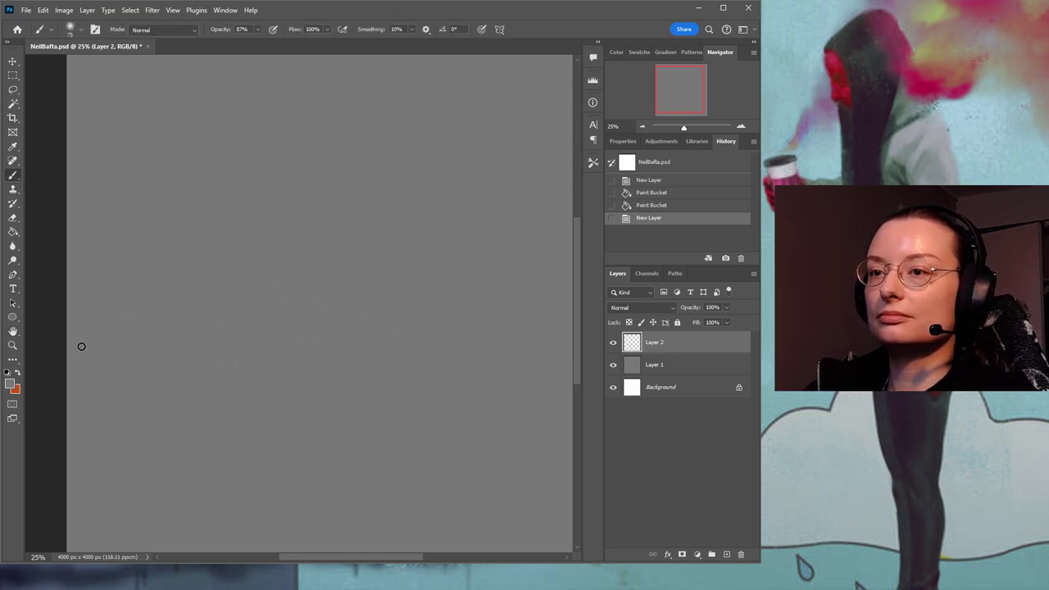
pyautogui.click(12, 345)
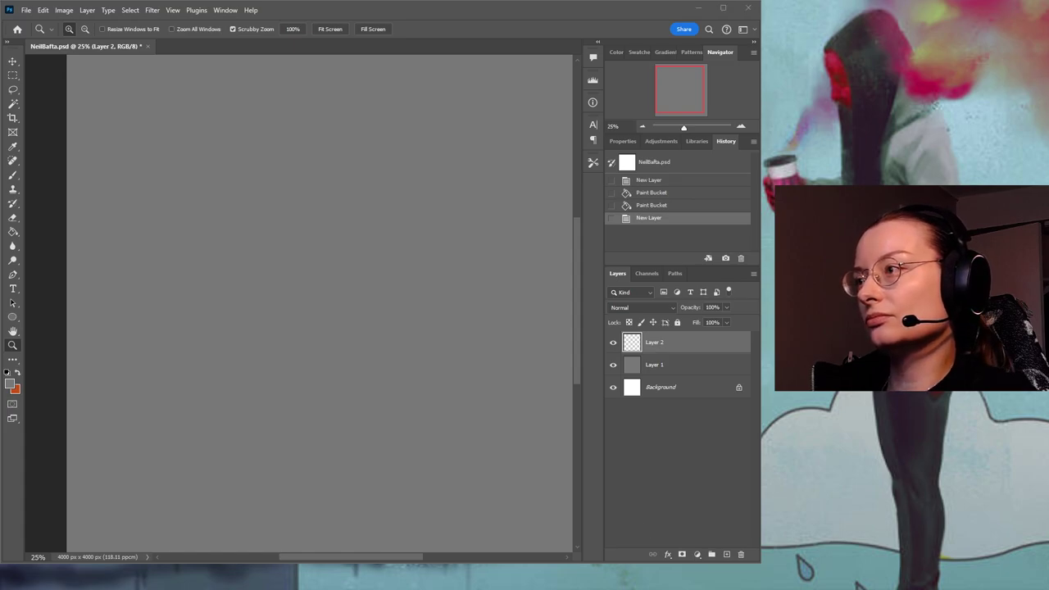
pyautogui.keyDown('alt'); pyautogui.click(234, 316); pyautogui.keyUp('alt')
pyautogui.click(14, 177)
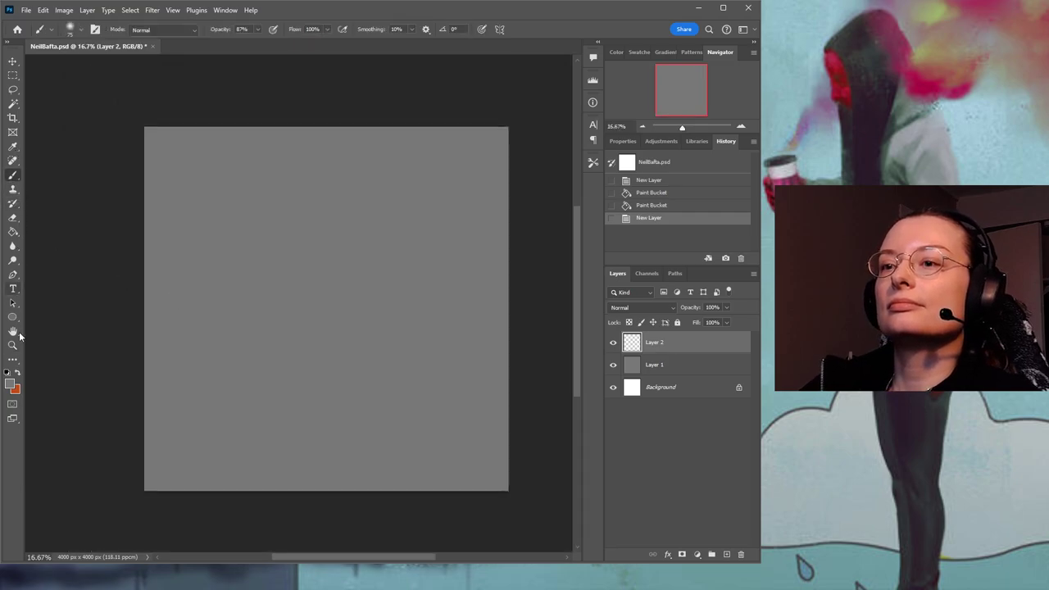
# Pick a dark grey foreground colour and roughly sketch the figure's narrow head in the canvas's upper right with a soft brush.
pyautogui.press('i')
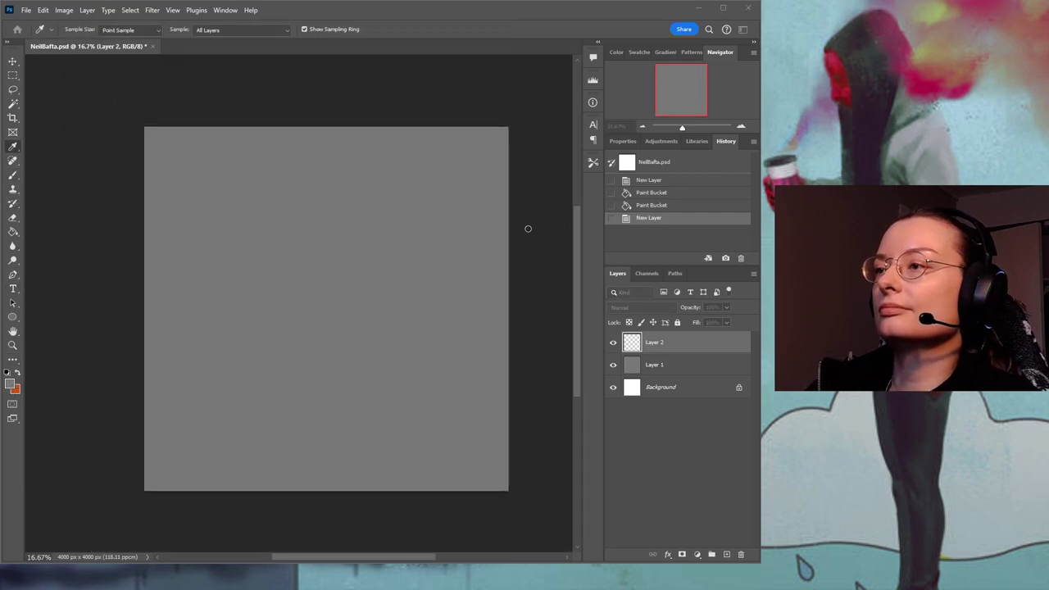
pyautogui.press('b')
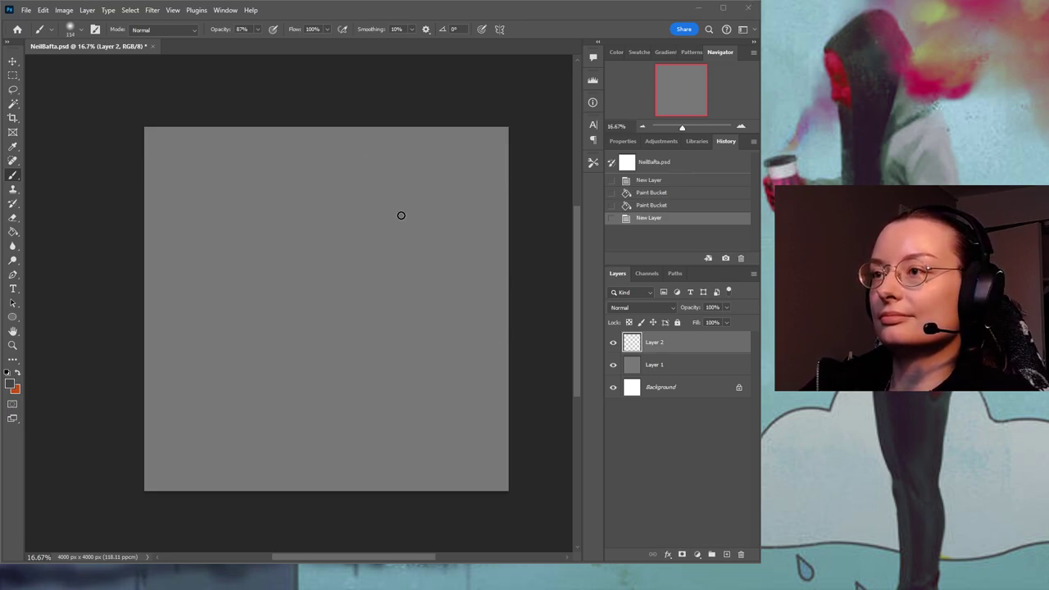
pyautogui.moveTo(380, 186)
pyautogui.mouseDown()
pyautogui.moveTo(396, 191)
pyautogui.moveTo(391, 197)
pyautogui.mouseUp()
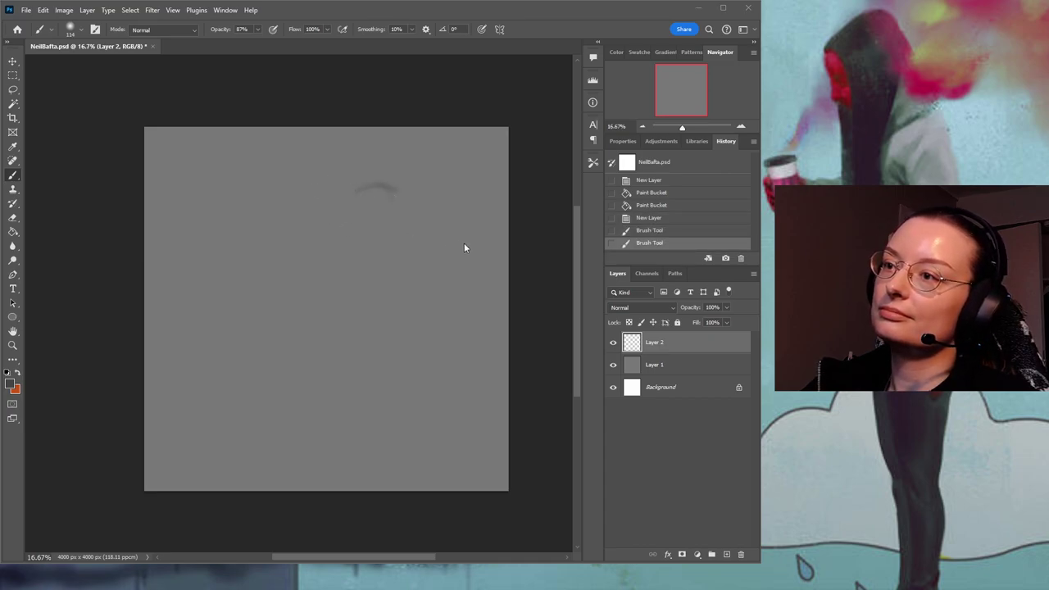
pyautogui.moveTo(354, 191)
pyautogui.mouseDown()
pyautogui.moveTo(351, 241)
pyautogui.moveTo(351, 193)
pyautogui.mouseUp()
pyautogui.moveTo(350, 192)
pyautogui.mouseDown()
pyautogui.moveTo(366, 234)
pyautogui.moveTo(375, 198)
pyautogui.moveTo(392, 208)
pyautogui.moveTo(378, 267)
pyautogui.mouseUp()
pyautogui.moveTo(348, 210); pyautogui.dragTo(349, 248)
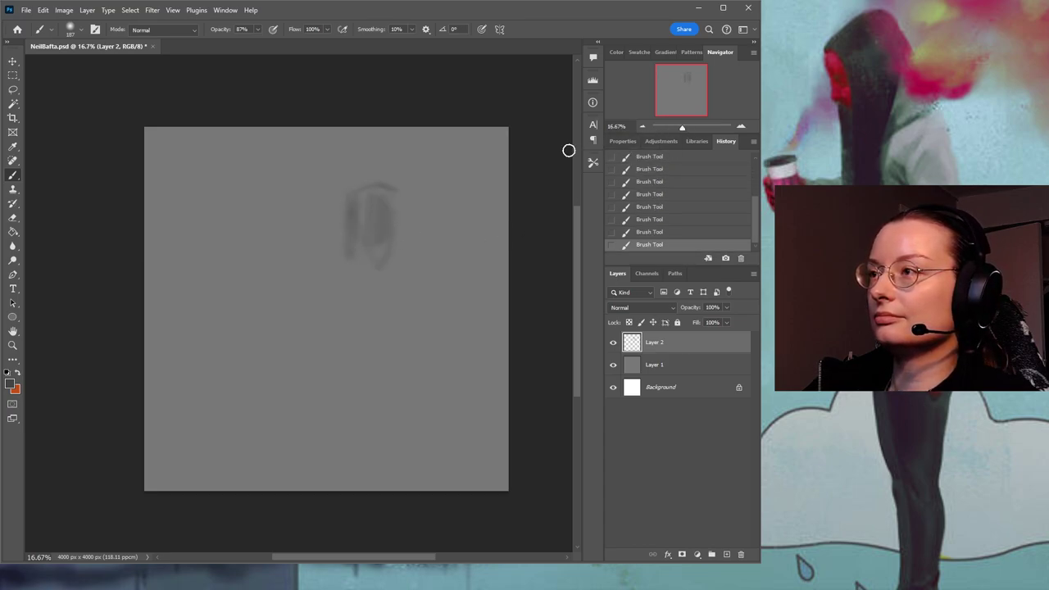
pyautogui.moveTo(342, 204); pyautogui.dragTo(346, 237)
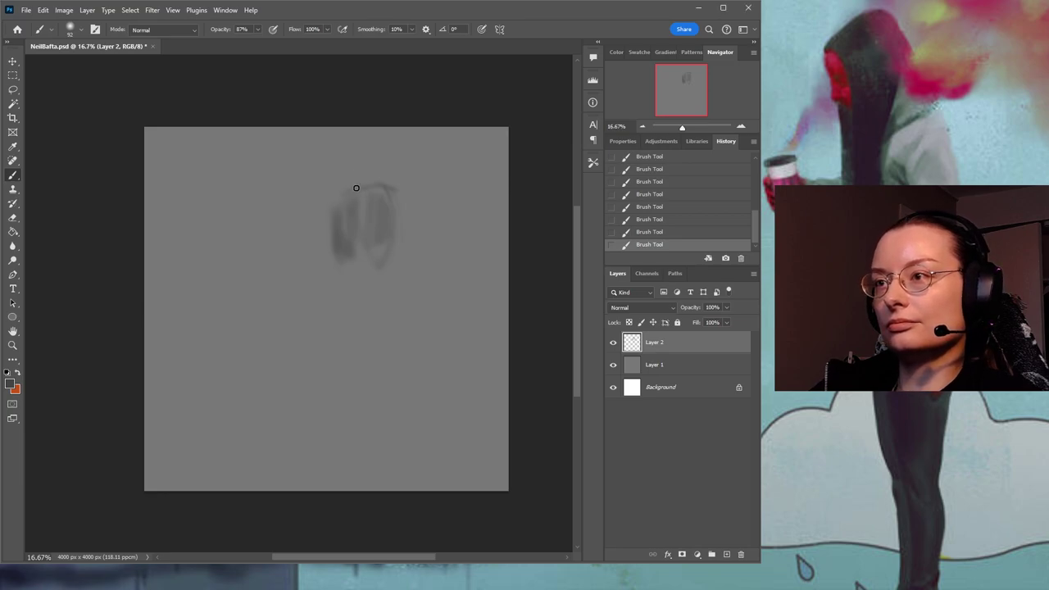
# Extend the head's two sides down into a neck with soft strokes, enlarging the brush to 193 px.
pyautogui.moveTo(390, 206)
pyautogui.mouseDown()
pyautogui.moveTo(381, 275)
pyautogui.moveTo(340, 308)
pyautogui.mouseUp()
pyautogui.press(']')
pyautogui.press(']')
pyautogui.press(']')
pyautogui.press(']')
pyautogui.moveTo(389, 228); pyautogui.dragTo(391, 303)
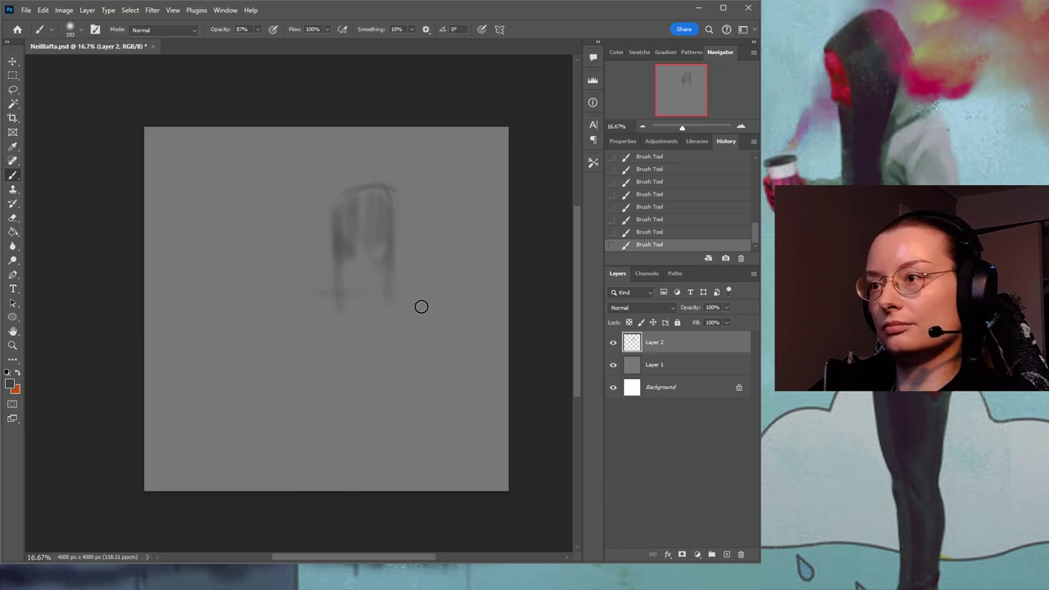
# Sketch the sloping shoulder line across the base of the neck and start both upper arms downward.
pyautogui.moveTo(339, 293); pyautogui.dragTo(297, 320)
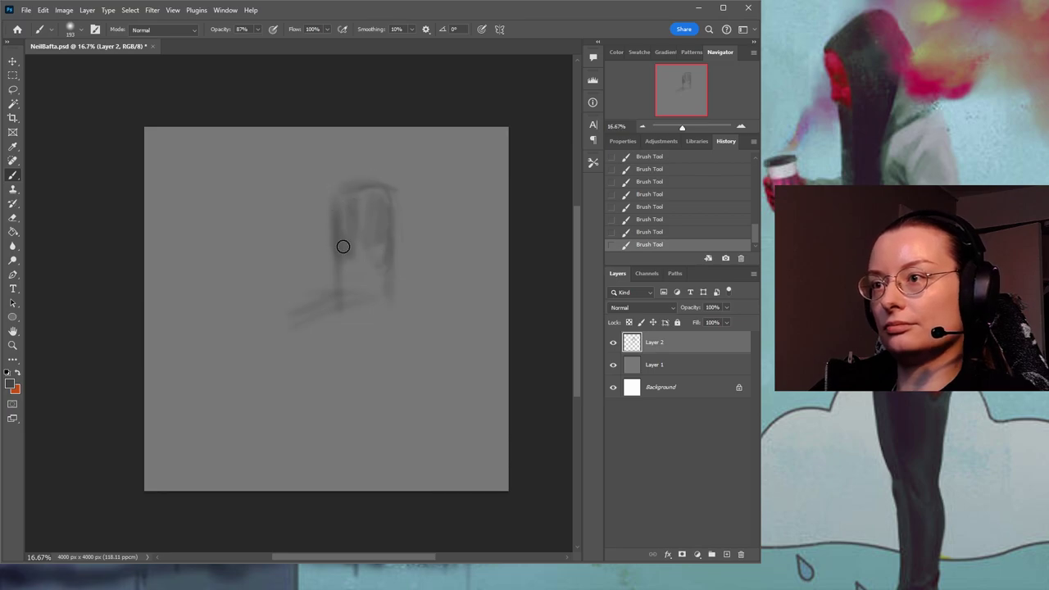
pyautogui.moveTo(288, 316)
pyautogui.mouseDown()
pyautogui.moveTo(439, 322)
pyautogui.moveTo(310, 307)
pyautogui.moveTo(441, 299)
pyautogui.moveTo(322, 299)
pyautogui.moveTo(385, 300)
pyautogui.mouseUp()
pyautogui.moveTo(275, 323)
pyautogui.mouseDown()
pyautogui.moveTo(396, 309)
pyautogui.moveTo(414, 317)
pyautogui.moveTo(427, 303)
pyautogui.moveTo(460, 302)
pyautogui.moveTo(459, 340)
pyautogui.mouseUp()
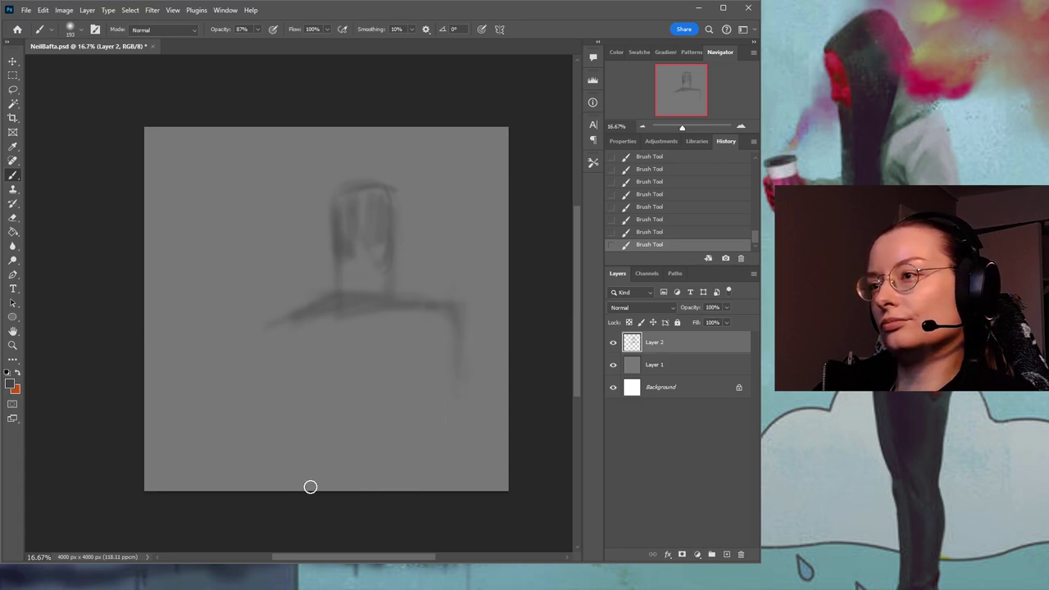
pyautogui.moveTo(266, 320); pyautogui.dragTo(262, 379)
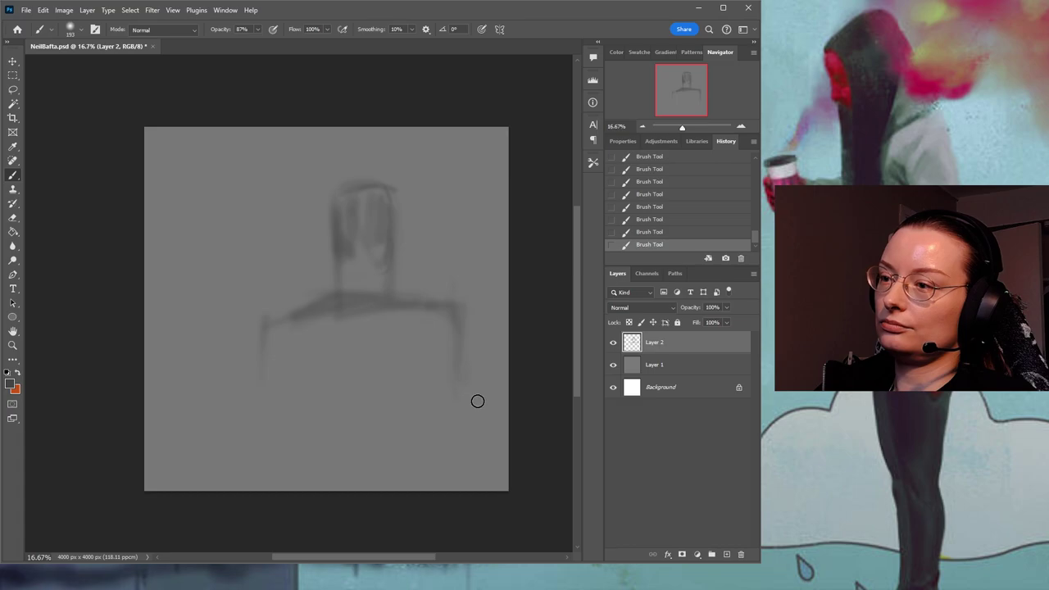
# Scale the head-and-shoulders sketch down with Free Transform and shift it slightly to the right on the canvas.
pyautogui.click(12, 61)
pyautogui.moveTo(481, 410); pyautogui.dragTo(430, 355)
pyautogui.moveTo(360, 274)
pyautogui.mouseDown()
pyautogui.moveTo(403, 263)
pyautogui.moveTo(392, 273)
pyautogui.mouseUp()
pyautogui.press('Return')
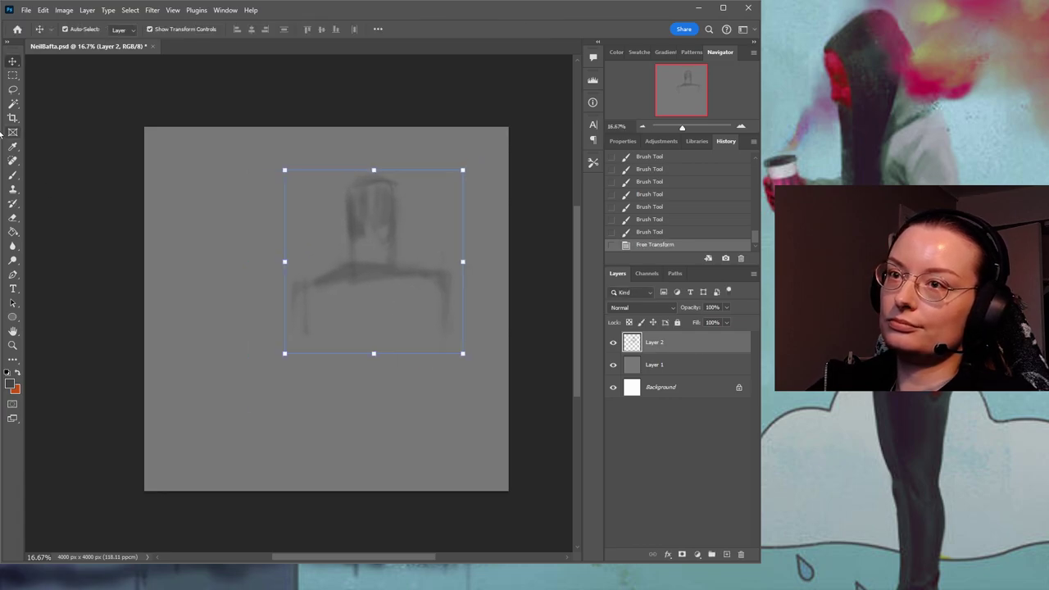
# Brush over the head's right edge to darken it and lengthen the arm on the left with long vertical strokes.
pyautogui.click(12, 175)
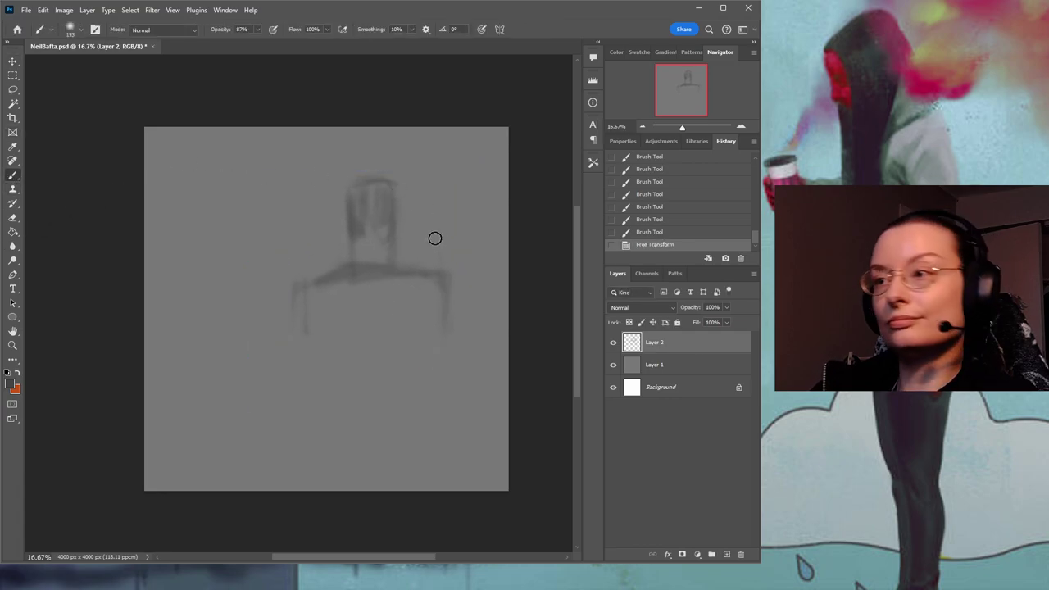
pyautogui.moveTo(394, 187)
pyautogui.mouseDown()
pyautogui.moveTo(395, 240)
pyautogui.moveTo(396, 229)
pyautogui.mouseUp()
pyautogui.moveTo(394, 185); pyautogui.dragTo(396, 246)
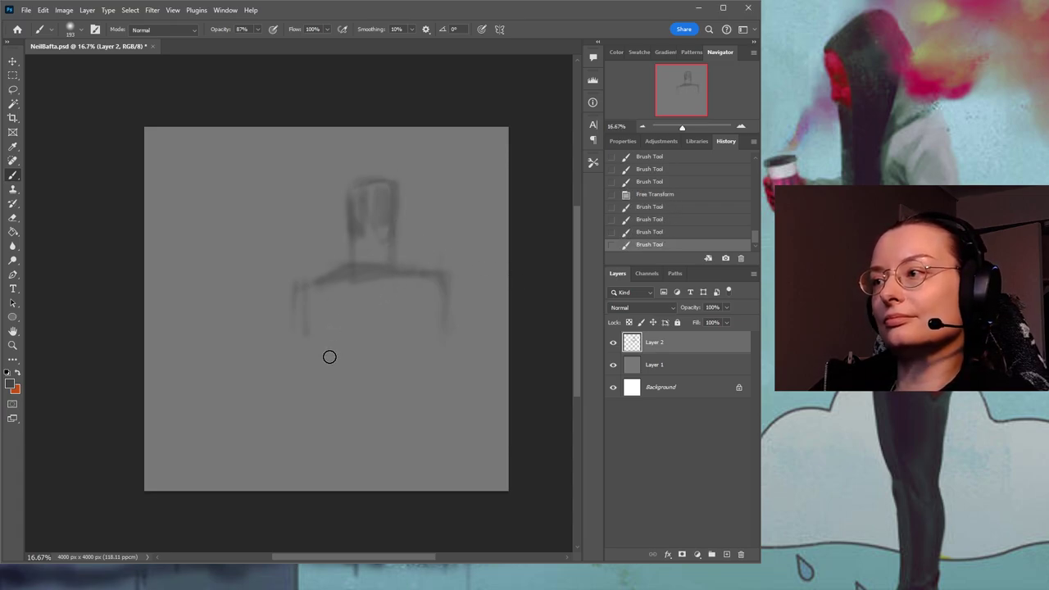
pyautogui.moveTo(307, 290); pyautogui.dragTo(302, 385)
pyautogui.moveTo(299, 287); pyautogui.dragTo(304, 402)
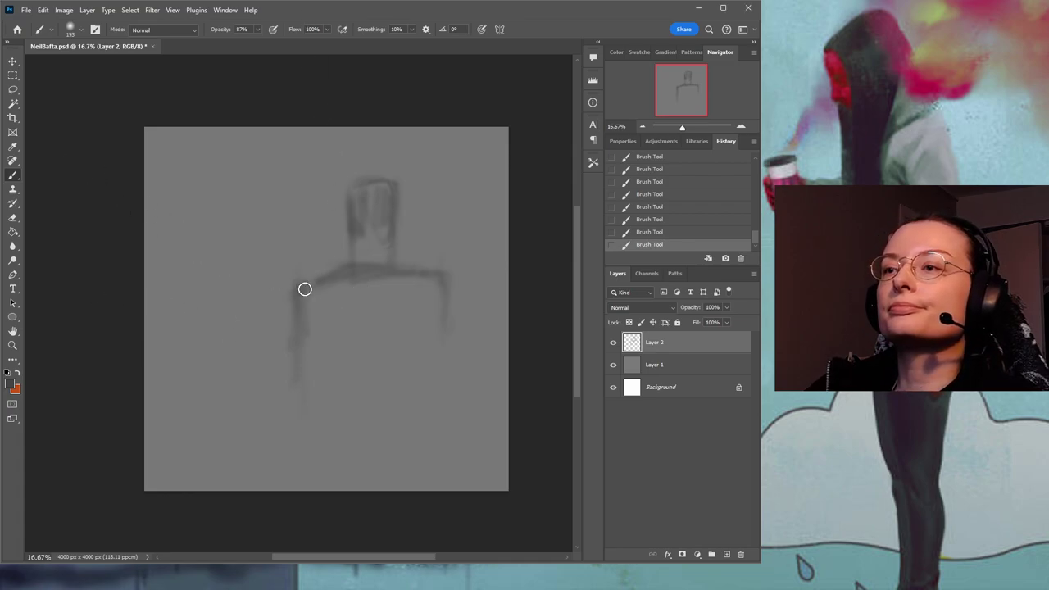
# Move the sketch on Layer 2 slightly up and to the right within the canvas.
pyautogui.press('space')
pyautogui.moveTo(352, 298)
pyautogui.mouseDown()
pyautogui.moveTo(333, 283)
pyautogui.moveTo(363, 311)
pyautogui.moveTo(352, 303)
pyautogui.moveTo(378, 250)
pyautogui.moveTo(392, 250)
pyautogui.mouseUp()
pyautogui.press('v')
pyautogui.press('b')
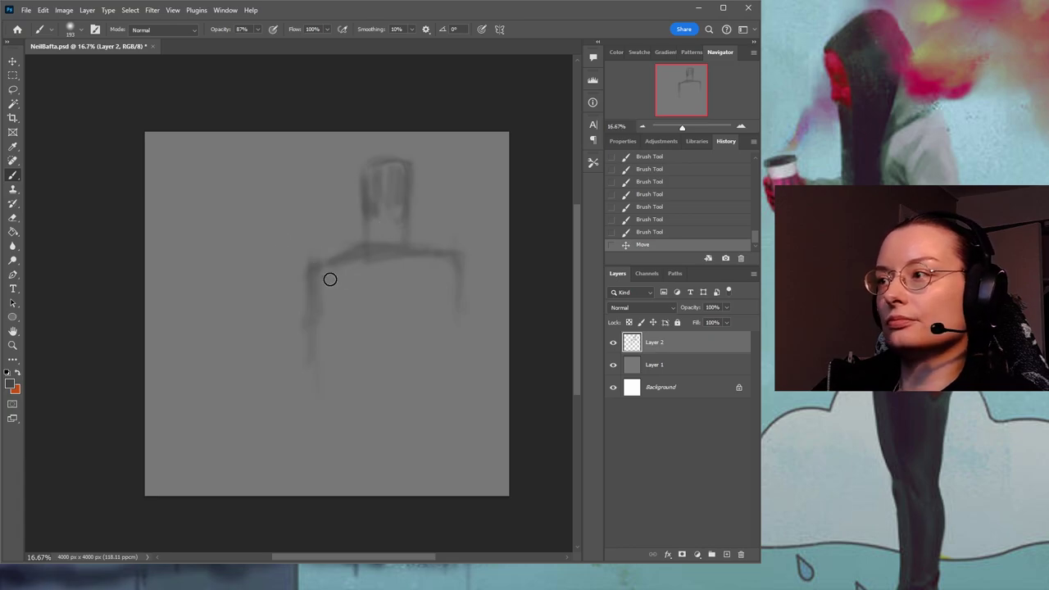
# Extend the left shoulder and sketch both sides of the torso tapering down toward the waist.
pyautogui.moveTo(305, 261)
pyautogui.mouseDown()
pyautogui.moveTo(345, 253)
pyautogui.moveTo(319, 270)
pyautogui.moveTo(407, 251)
pyautogui.moveTo(437, 257)
pyautogui.moveTo(441, 269)
pyautogui.moveTo(431, 238)
pyautogui.moveTo(447, 300)
pyautogui.moveTo(434, 310)
pyautogui.moveTo(431, 347)
pyautogui.mouseUp()
pyautogui.moveTo(430, 276); pyautogui.dragTo(414, 400)
pyautogui.moveTo(428, 287); pyautogui.dragTo(422, 345)
pyautogui.moveTo(330, 267); pyautogui.dragTo(342, 388)
pyautogui.moveTo(315, 281); pyautogui.dragTo(340, 382)
pyautogui.moveTo(325, 307); pyautogui.dragTo(336, 349)
pyautogui.moveTo(322, 261); pyautogui.dragTo(339, 337)
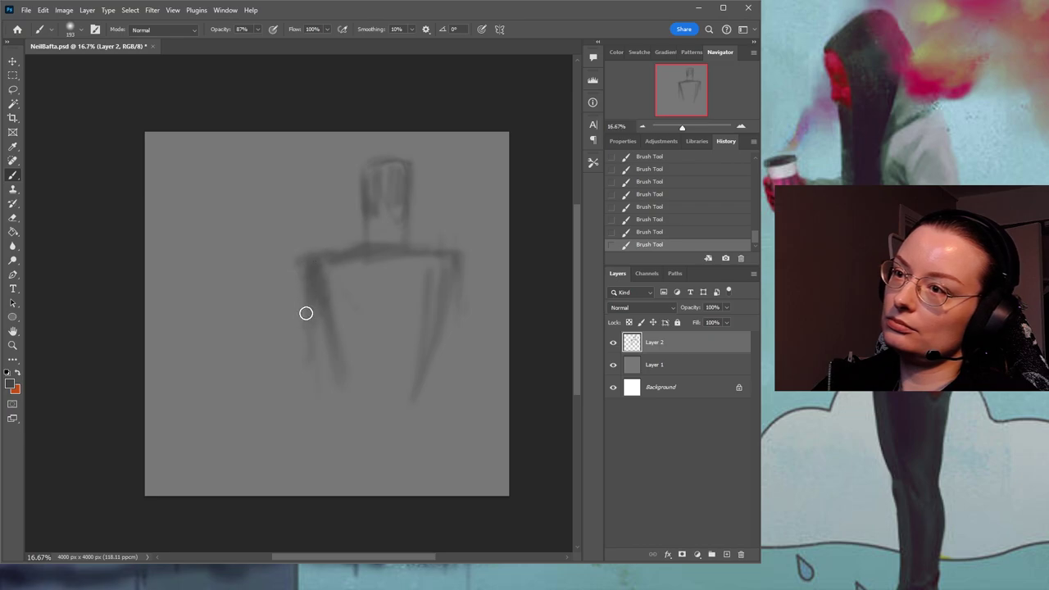
# Block in soft shading over the chest, waist, head and arms with a larger brush, then refine the right arm's edge with a smaller one.
pyautogui.moveTo(326, 270)
pyautogui.mouseDown()
pyautogui.moveTo(337, 328)
pyautogui.moveTo(354, 336)
pyautogui.moveTo(365, 324)
pyautogui.moveTo(395, 330)
pyautogui.moveTo(411, 304)
pyautogui.mouseUp()
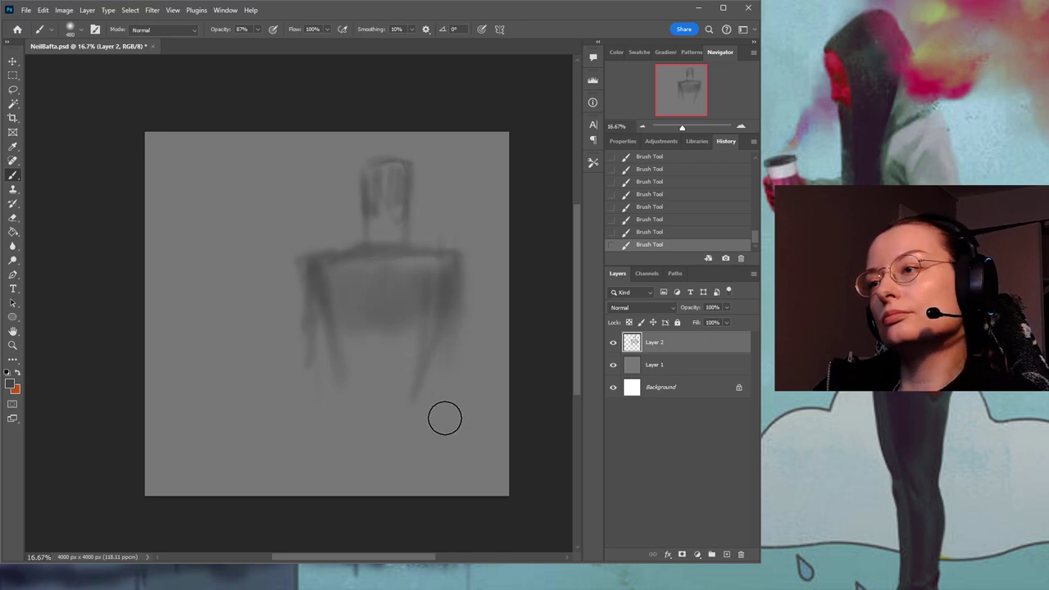
pyautogui.moveTo(417, 360)
pyautogui.mouseDown()
pyautogui.moveTo(421, 318)
pyautogui.moveTo(393, 335)
pyautogui.moveTo(377, 374)
pyautogui.mouseUp()
pyautogui.moveTo(391, 164)
pyautogui.mouseDown()
pyautogui.moveTo(383, 239)
pyautogui.moveTo(393, 233)
pyautogui.moveTo(378, 155)
pyautogui.mouseUp()
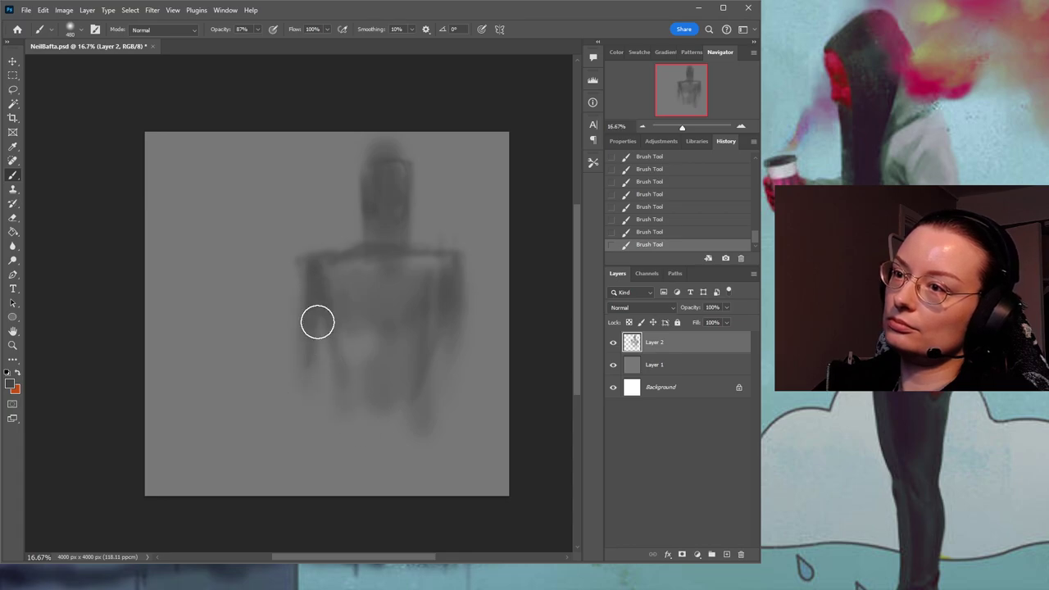
pyautogui.moveTo(319, 293); pyautogui.dragTo(303, 443)
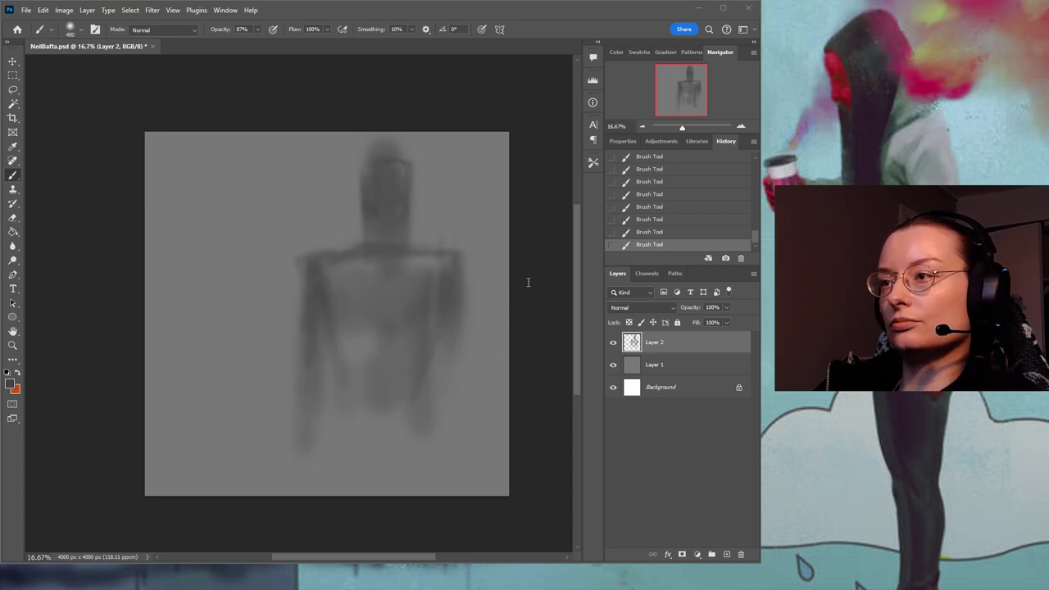
pyautogui.moveTo(467, 340); pyautogui.dragTo(463, 334)
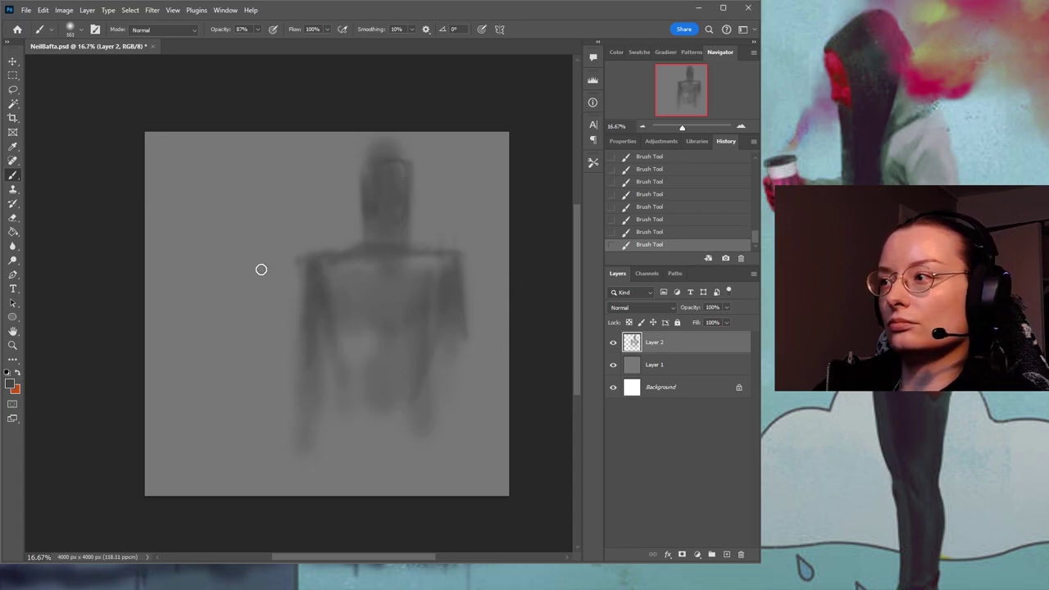
# Trim the top edge of the right shoulder and lighten the base of the neck with sampled greys.
pyautogui.keyDown('alt'); pyautogui.click(456, 242); pyautogui.keyUp('alt')
pyautogui.moveTo(454, 252); pyautogui.dragTo(437, 259)
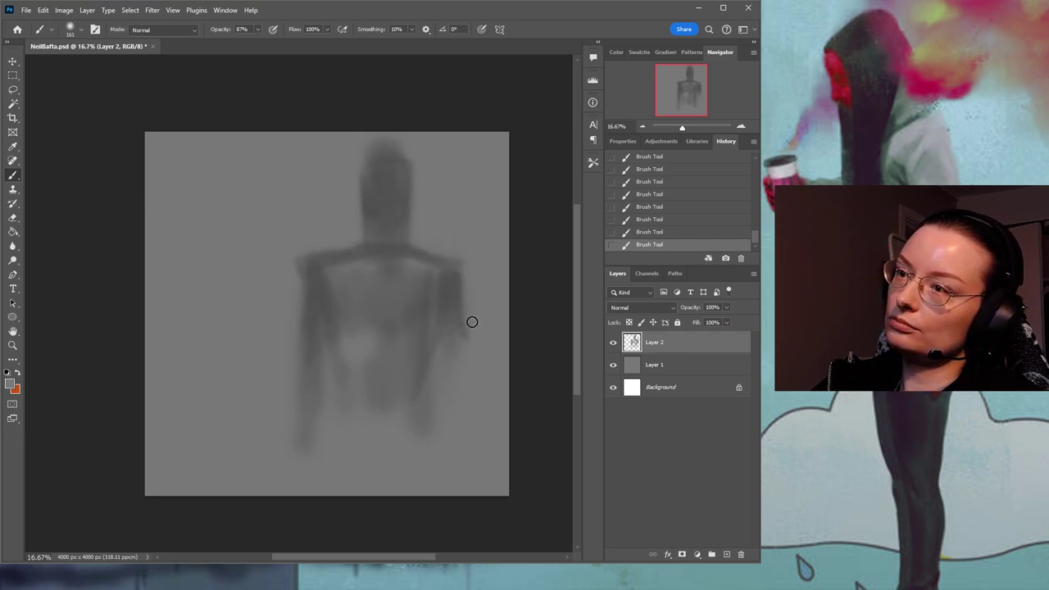
pyautogui.keyDown('alt'); pyautogui.click(391, 240); pyautogui.keyUp('alt')
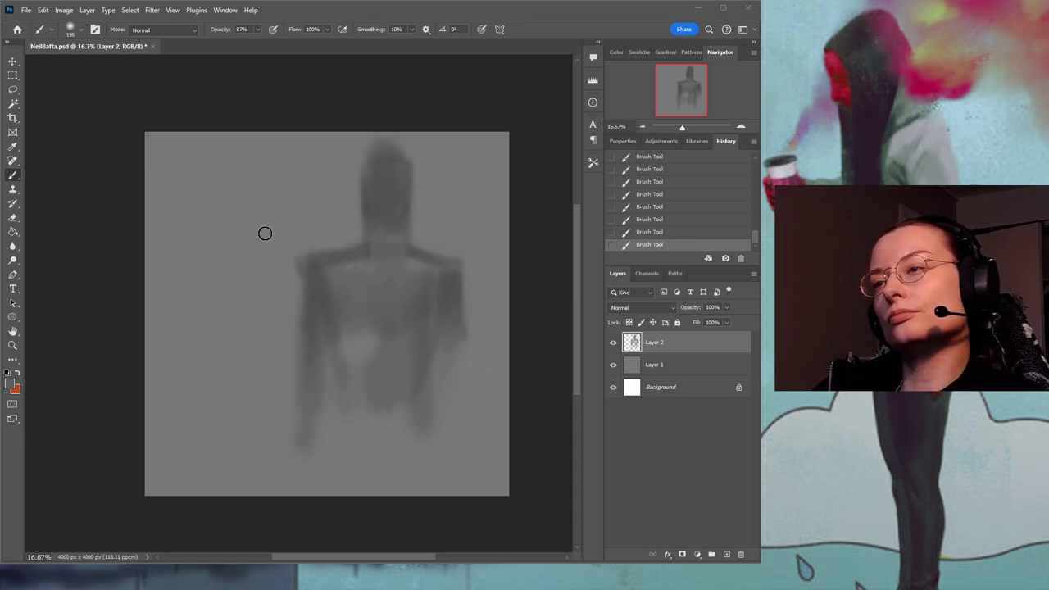
# Block in the head, neck and shoulder line of a second, shorter figure beside the first one's left shoulder.
pyautogui.moveTo(254, 231)
pyautogui.mouseDown()
pyautogui.moveTo(253, 248)
pyautogui.moveTo(274, 260)
pyautogui.mouseUp()
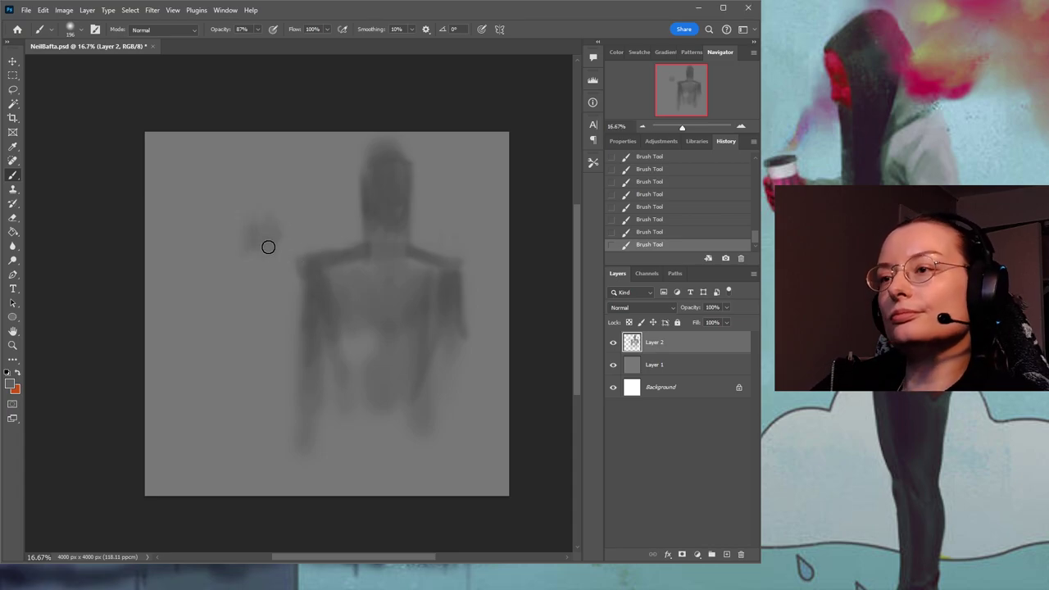
pyautogui.moveTo(312, 231)
pyautogui.mouseDown()
pyautogui.moveTo(277, 247)
pyautogui.moveTo(267, 218)
pyautogui.moveTo(258, 236)
pyautogui.moveTo(307, 249)
pyautogui.mouseUp()
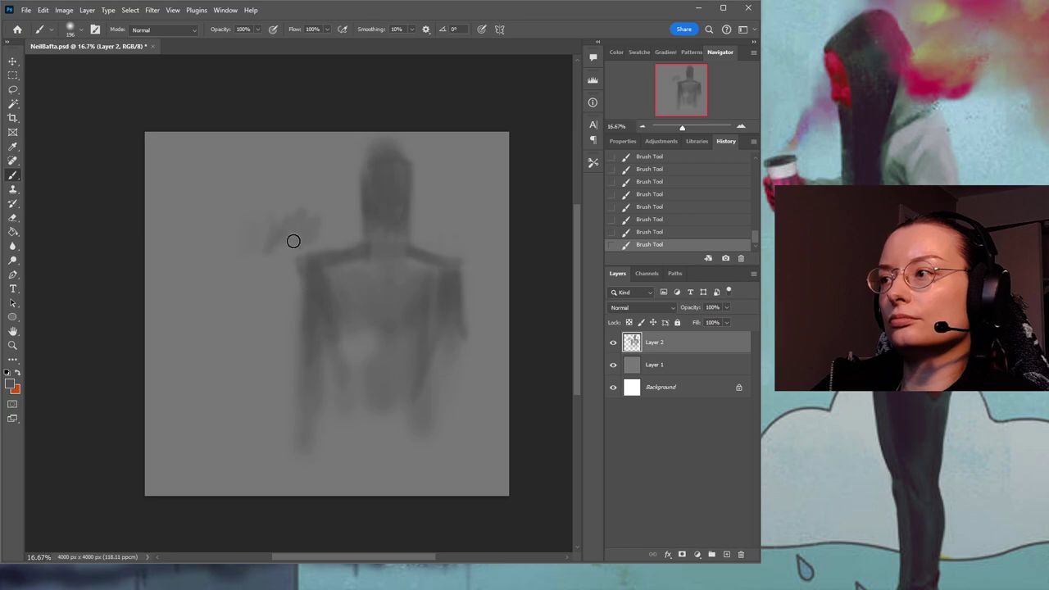
pyautogui.moveTo(298, 273)
pyautogui.mouseDown()
pyautogui.moveTo(271, 231)
pyautogui.moveTo(260, 265)
pyautogui.mouseUp()
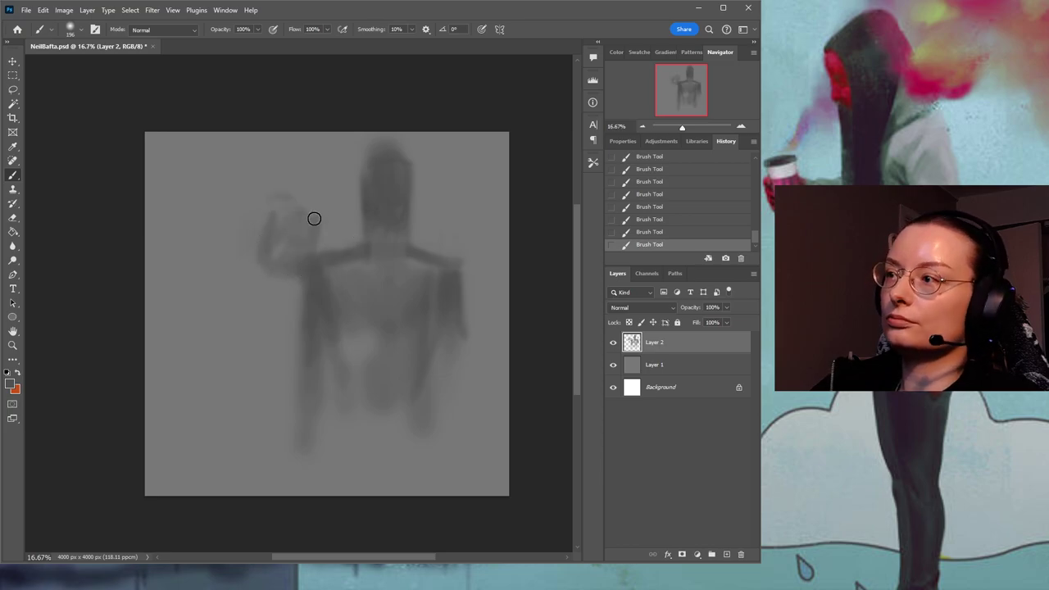
pyautogui.moveTo(281, 204)
pyautogui.mouseDown()
pyautogui.moveTo(251, 292)
pyautogui.moveTo(288, 194)
pyautogui.moveTo(244, 350)
pyautogui.moveTo(336, 278)
pyautogui.moveTo(273, 264)
pyautogui.moveTo(299, 222)
pyautogui.moveTo(301, 290)
pyautogui.moveTo(239, 308)
pyautogui.moveTo(323, 297)
pyautogui.moveTo(277, 300)
pyautogui.mouseUp()
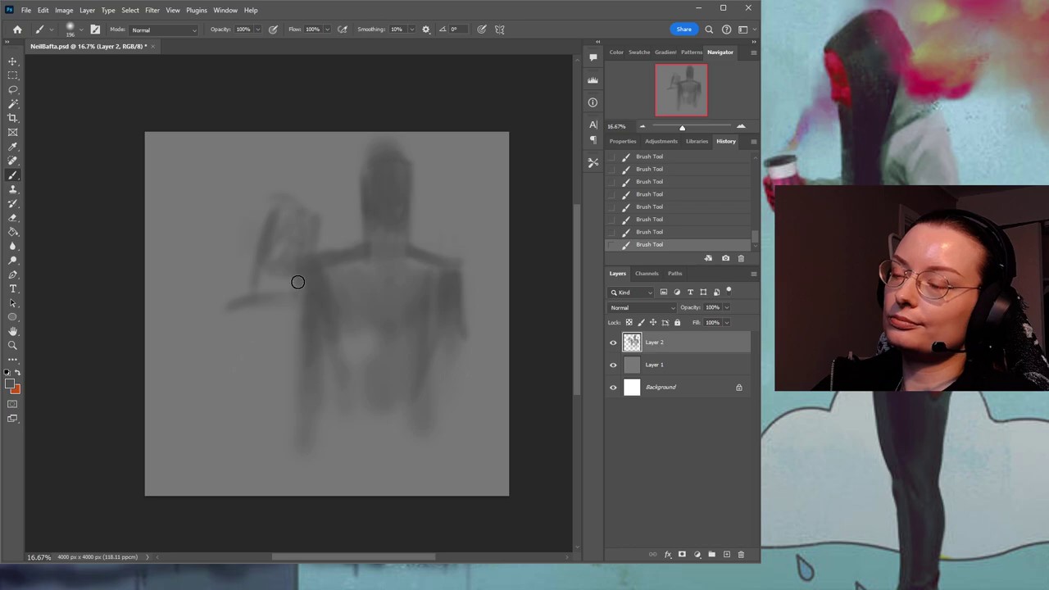
pyautogui.moveTo(297, 234)
pyautogui.mouseDown()
pyautogui.moveTo(293, 205)
pyautogui.moveTo(277, 285)
pyautogui.moveTo(267, 287)
pyautogui.moveTo(281, 287)
pyautogui.moveTo(265, 300)
pyautogui.moveTo(325, 298)
pyautogui.mouseUp()
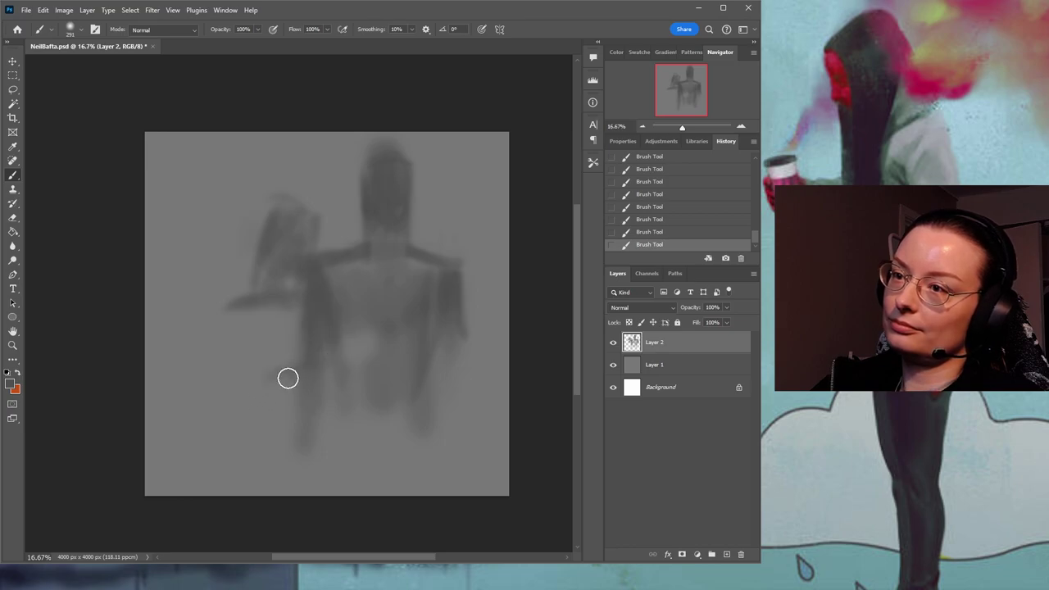
# Sketch the shorter figure's arms, torso and skirt with soft strokes down to the canvas edge and save the file.
pyautogui.moveTo(231, 303); pyautogui.dragTo(208, 394)
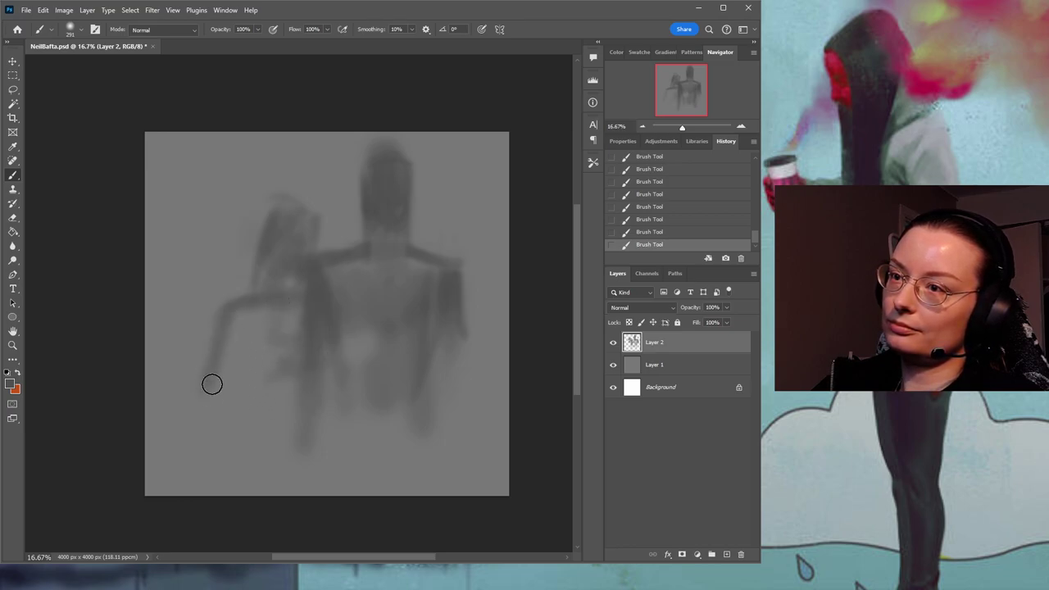
pyautogui.moveTo(210, 430)
pyautogui.mouseDown()
pyautogui.moveTo(276, 407)
pyautogui.moveTo(201, 405)
pyautogui.moveTo(276, 408)
pyautogui.moveTo(266, 418)
pyautogui.mouseUp()
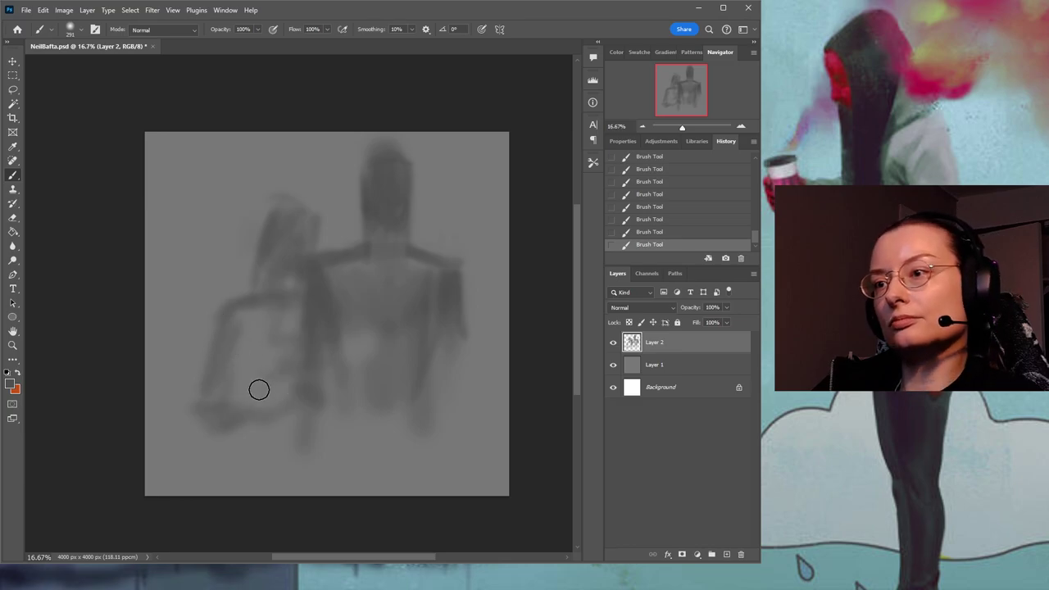
pyautogui.moveTo(244, 451)
pyautogui.mouseDown()
pyautogui.moveTo(239, 503)
pyautogui.moveTo(253, 430)
pyautogui.moveTo(227, 486)
pyautogui.moveTo(250, 424)
pyautogui.moveTo(282, 422)
pyautogui.moveTo(311, 464)
pyautogui.moveTo(310, 409)
pyautogui.moveTo(328, 501)
pyautogui.mouseUp()
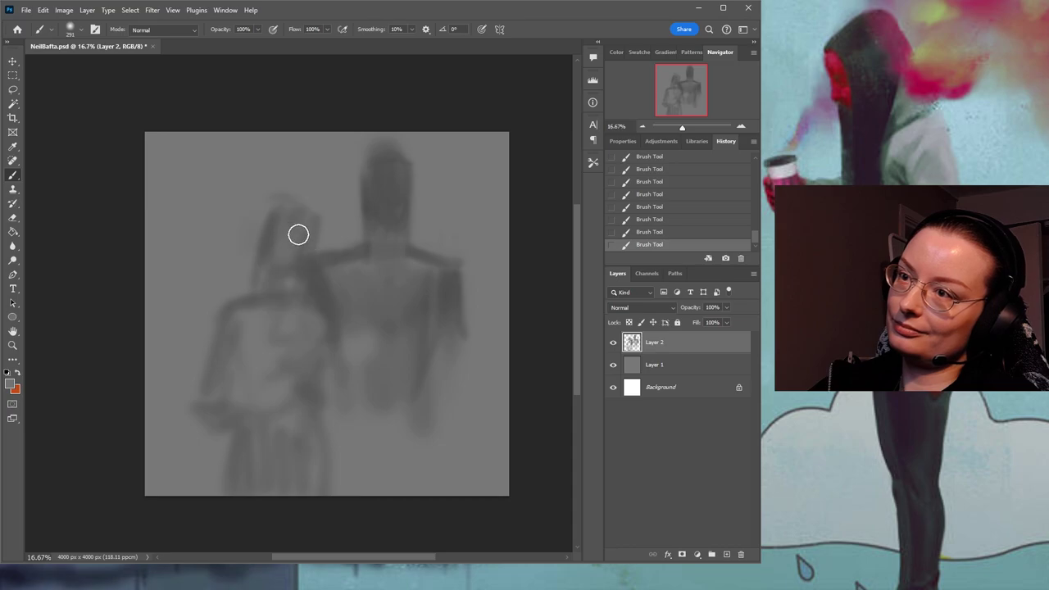
pyautogui.keyDown('alt'); pyautogui.click(321, 256); pyautogui.keyUp('alt')
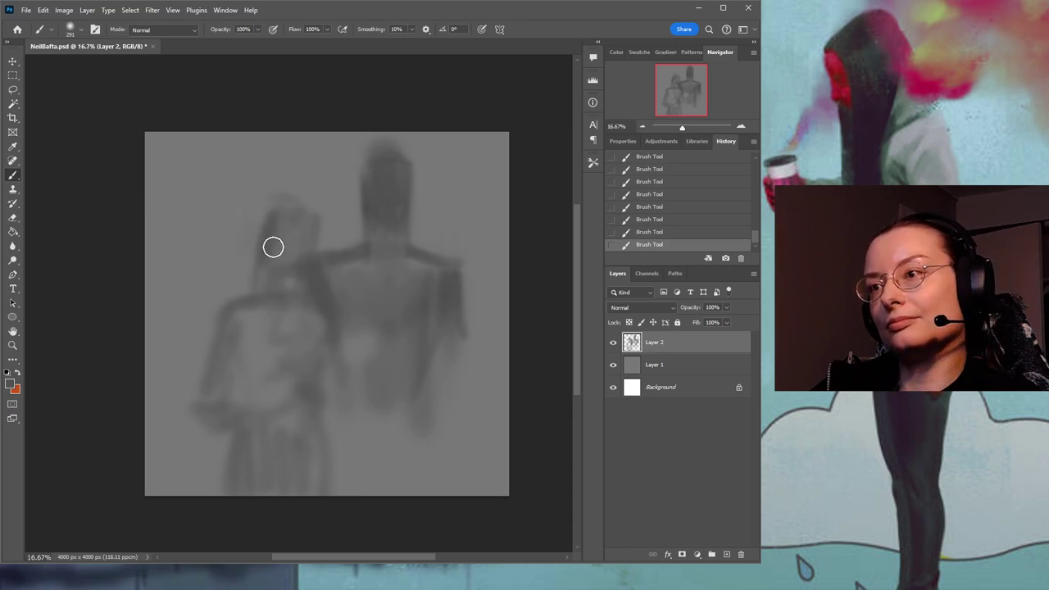
pyautogui.hotkey('ctrl', 's')
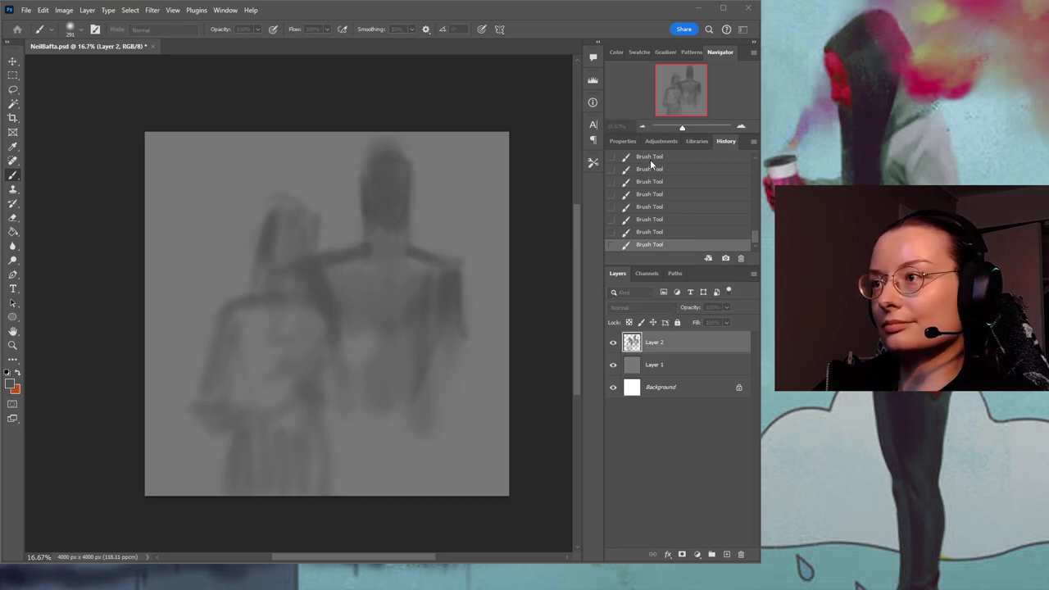
# Scale the Layer 2 sketch to about 97% and reposition both figures within the canvas.
pyautogui.click(13, 61)
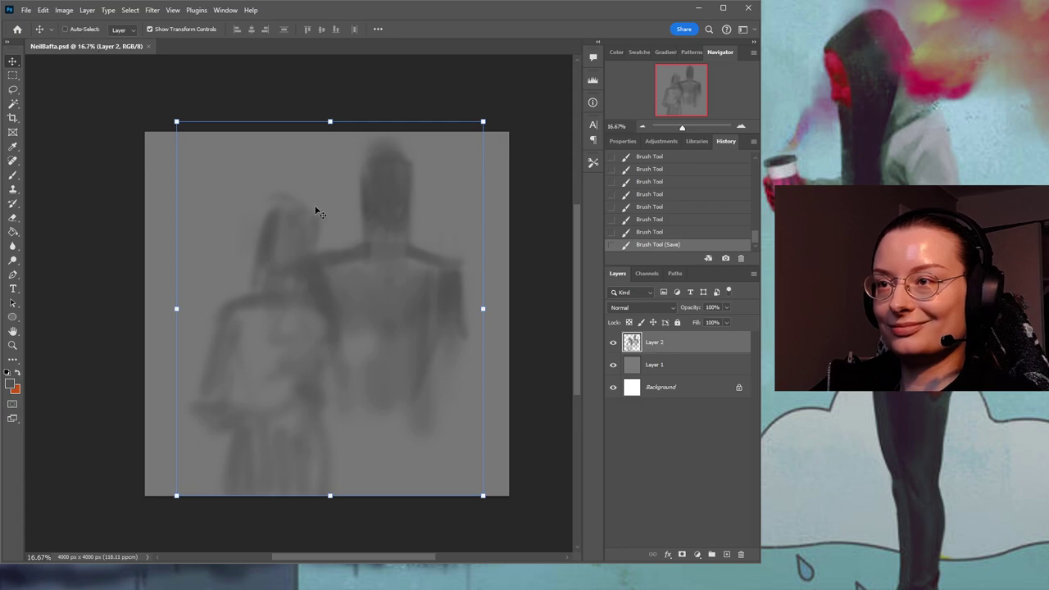
pyautogui.moveTo(388, 204); pyautogui.dragTo(382, 216)
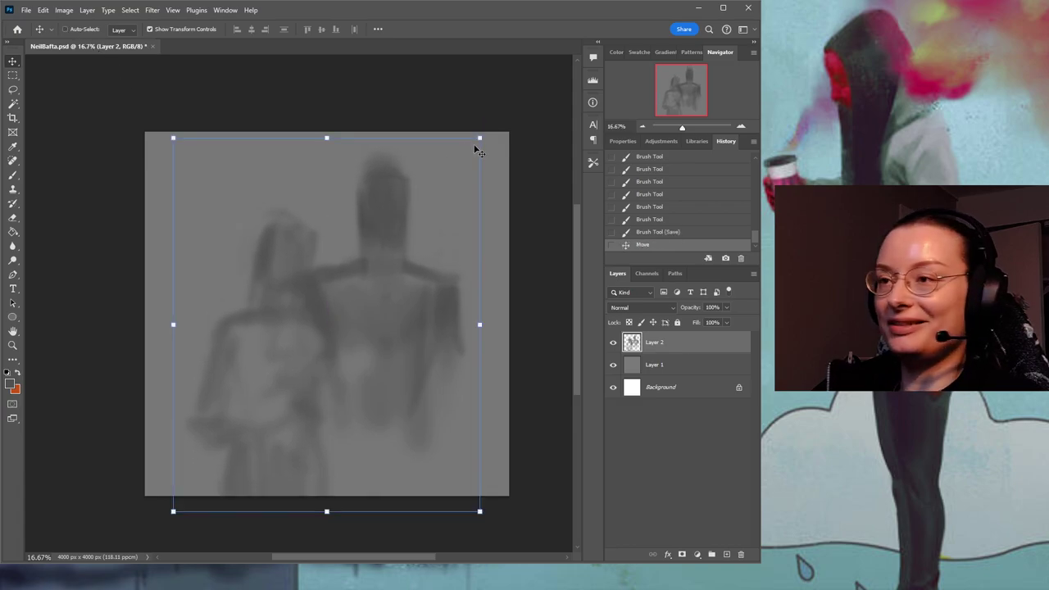
pyautogui.moveTo(394, 226)
pyautogui.mouseDown()
pyautogui.moveTo(380, 223)
pyautogui.moveTo(385, 205)
pyautogui.moveTo(379, 218)
pyautogui.mouseUp()
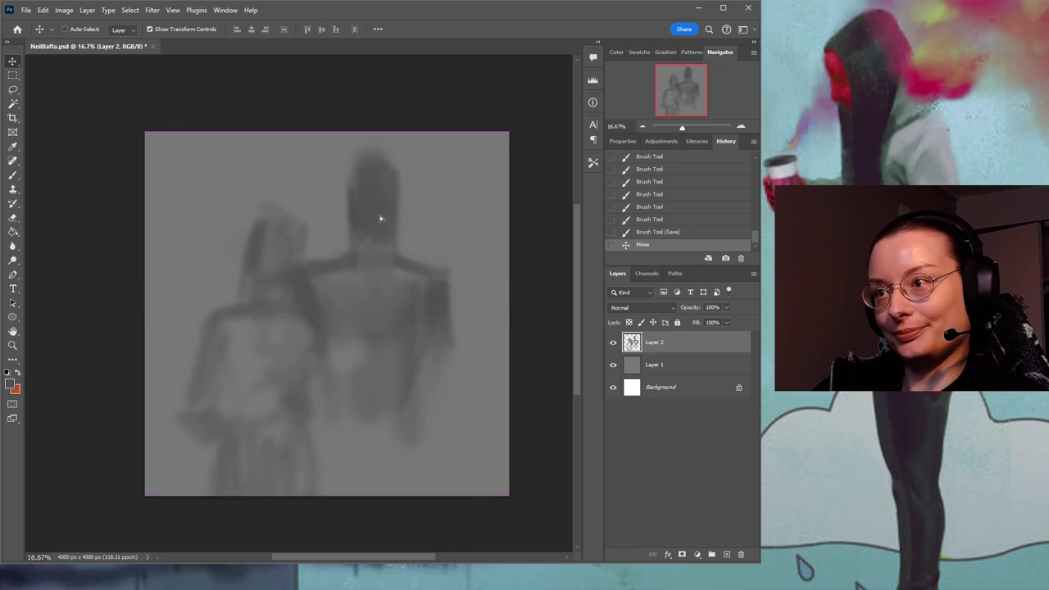
pyautogui.moveTo(469, 506); pyautogui.dragTo(461, 490)
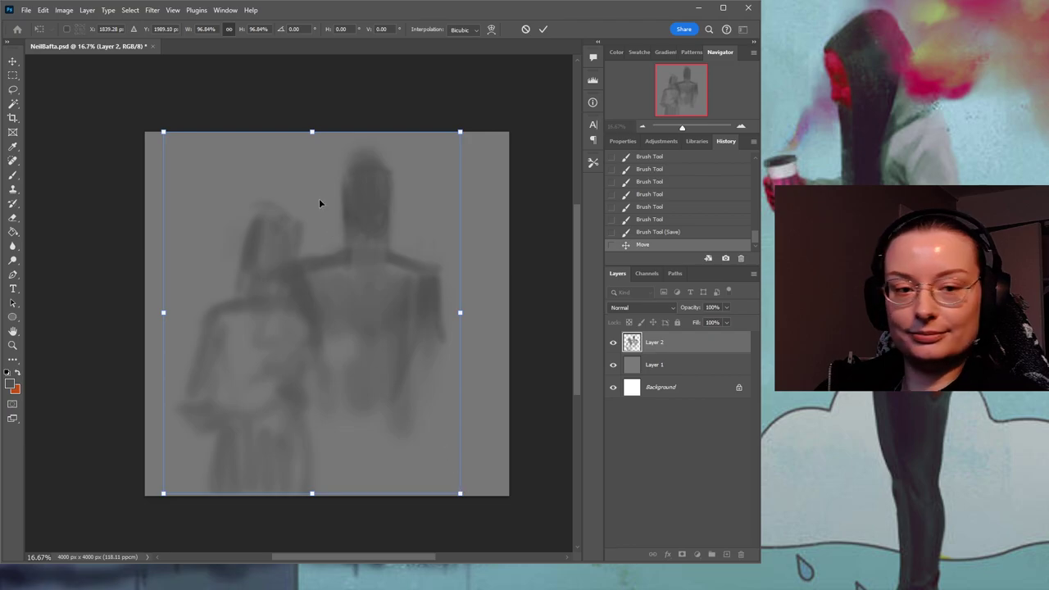
pyautogui.moveTo(359, 220)
pyautogui.mouseDown()
pyautogui.moveTo(382, 229)
pyautogui.moveTo(372, 216)
pyautogui.moveTo(379, 228)
pyautogui.moveTo(352, 226)
pyautogui.moveTo(372, 224)
pyautogui.mouseUp()
# Extend the taller figure's outer forearm downward with two soft vertical strokes.
pyautogui.click(12, 176)
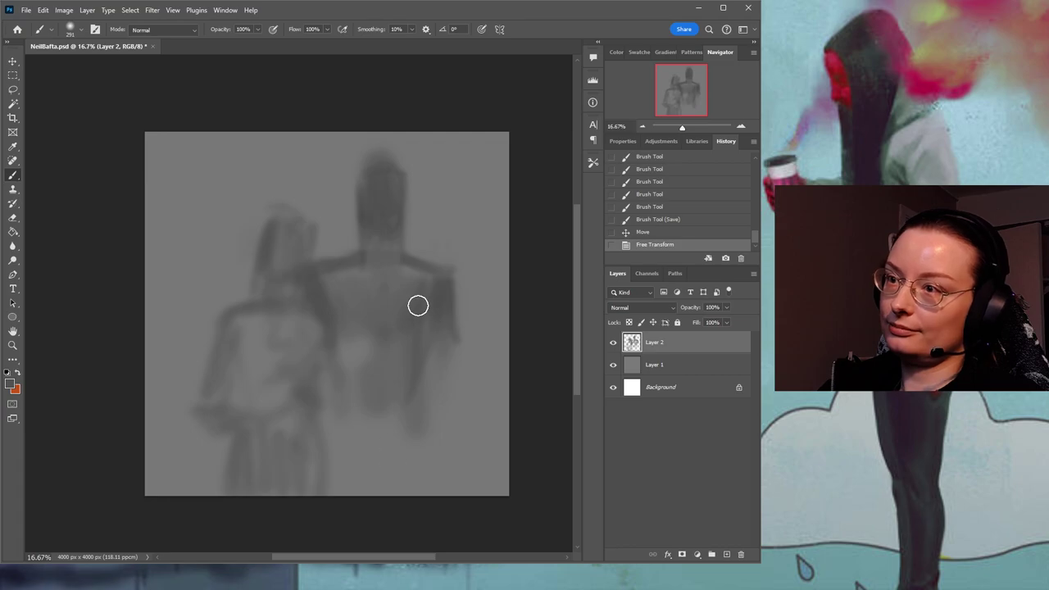
pyautogui.moveTo(442, 344); pyautogui.dragTo(453, 411)
pyautogui.moveTo(445, 328); pyautogui.dragTo(454, 405)
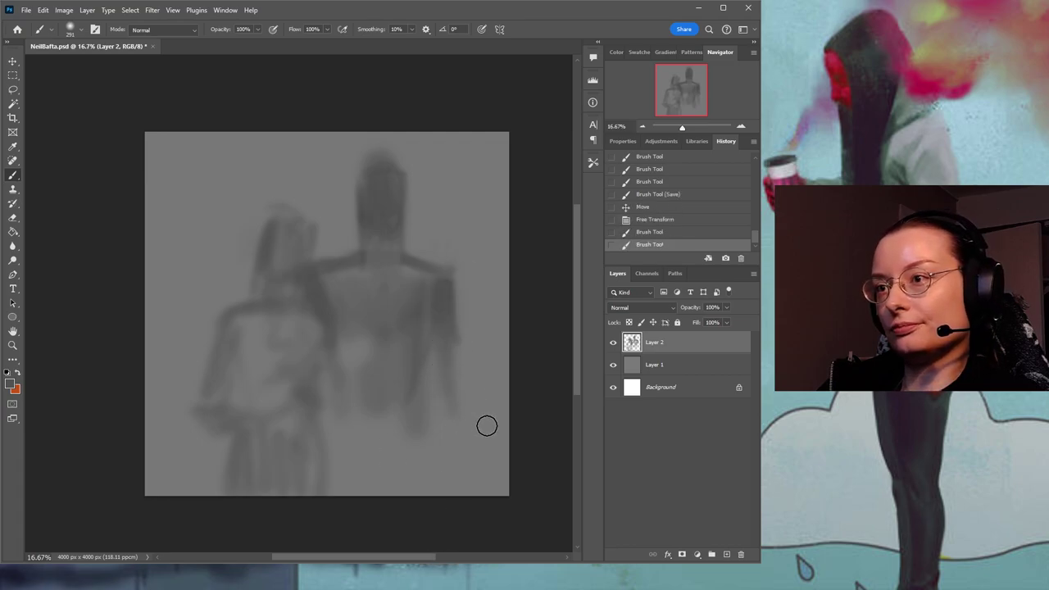
# Shift the Layer 2 sketch to the left and scale it down to 94.75%.
pyautogui.click(13, 60)
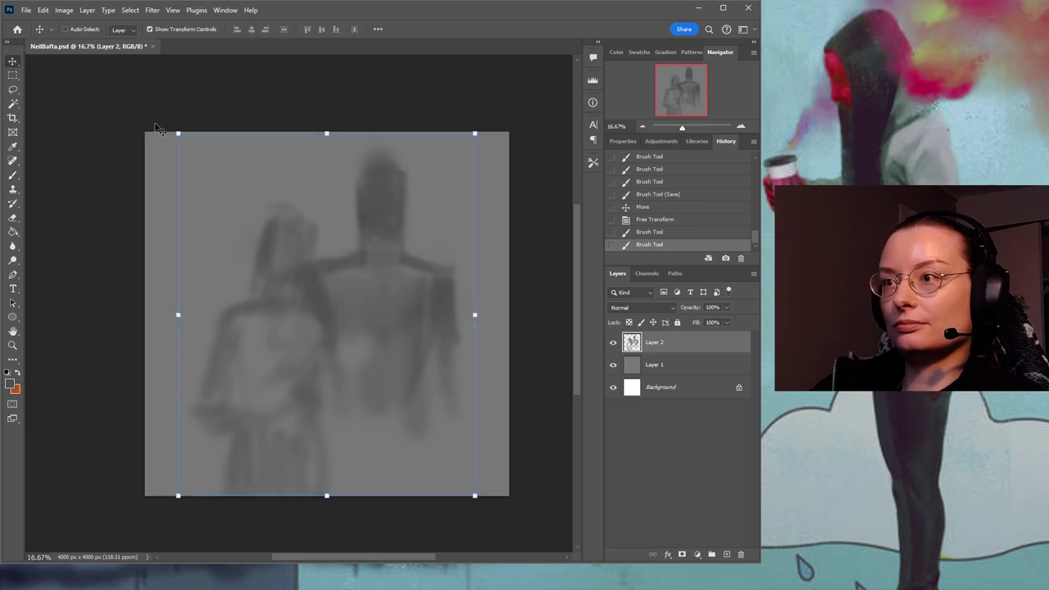
pyautogui.moveTo(374, 266); pyautogui.dragTo(350, 266)
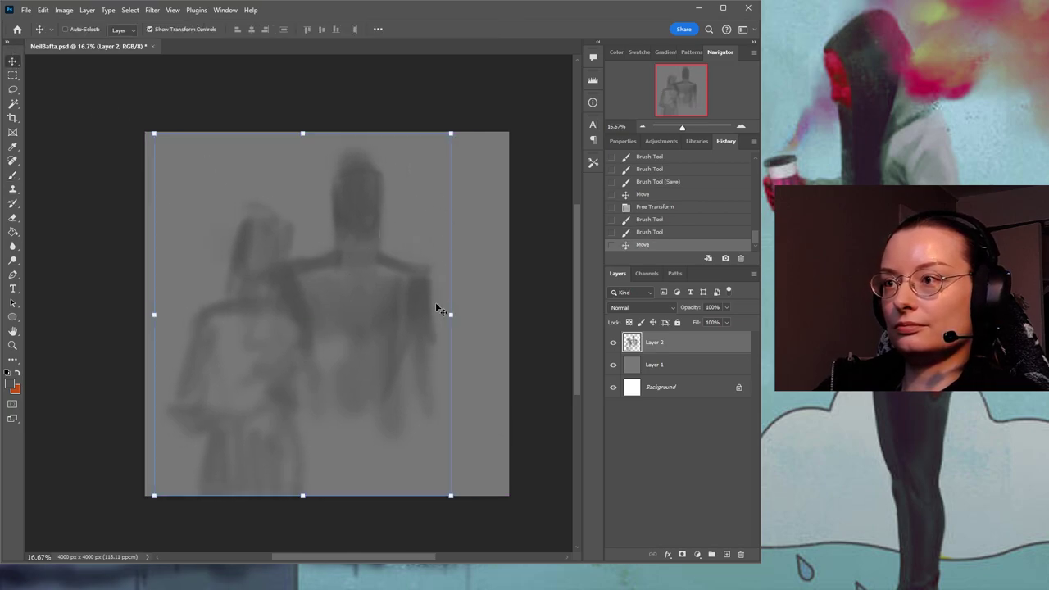
pyautogui.moveTo(452, 308); pyautogui.dragTo(434, 307)
pyautogui.moveTo(366, 291); pyautogui.dragTo(388, 304)
pyautogui.press('Return')
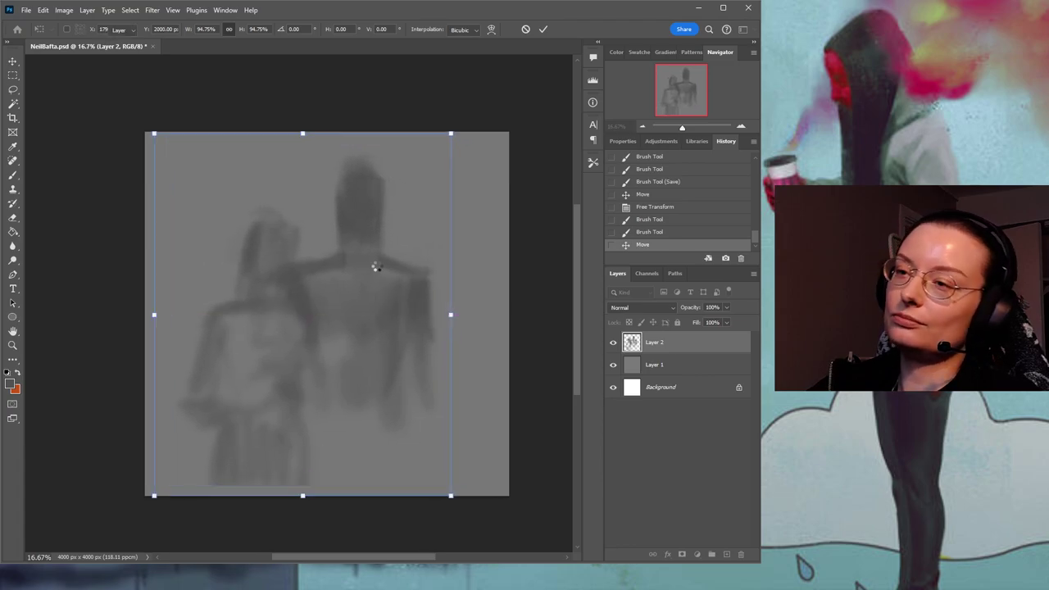
# Rework the taller figure's outer arm with sampled grey, shade the waist and area below it, and save the file.
pyautogui.click(12, 173)
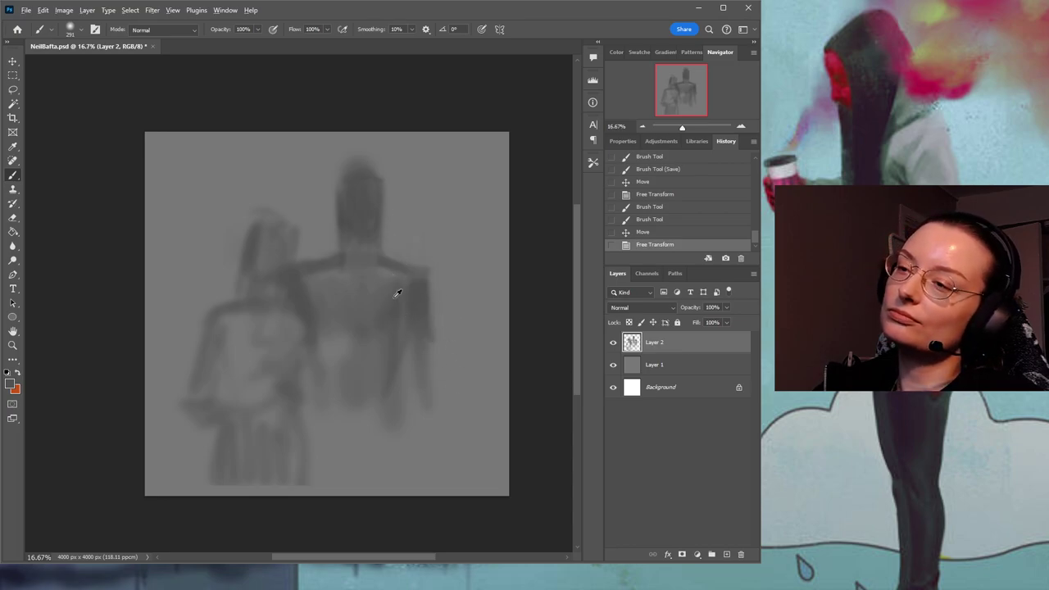
pyautogui.keyDown('alt'); pyautogui.click(422, 305); pyautogui.keyUp('alt')
pyautogui.moveTo(421, 315)
pyautogui.mouseDown()
pyautogui.moveTo(440, 375)
pyautogui.moveTo(413, 279)
pyautogui.moveTo(423, 365)
pyautogui.moveTo(417, 290)
pyautogui.moveTo(444, 387)
pyautogui.mouseUp()
pyautogui.moveTo(443, 387)
pyautogui.mouseDown()
pyautogui.moveTo(469, 322)
pyautogui.moveTo(459, 351)
pyautogui.mouseUp()
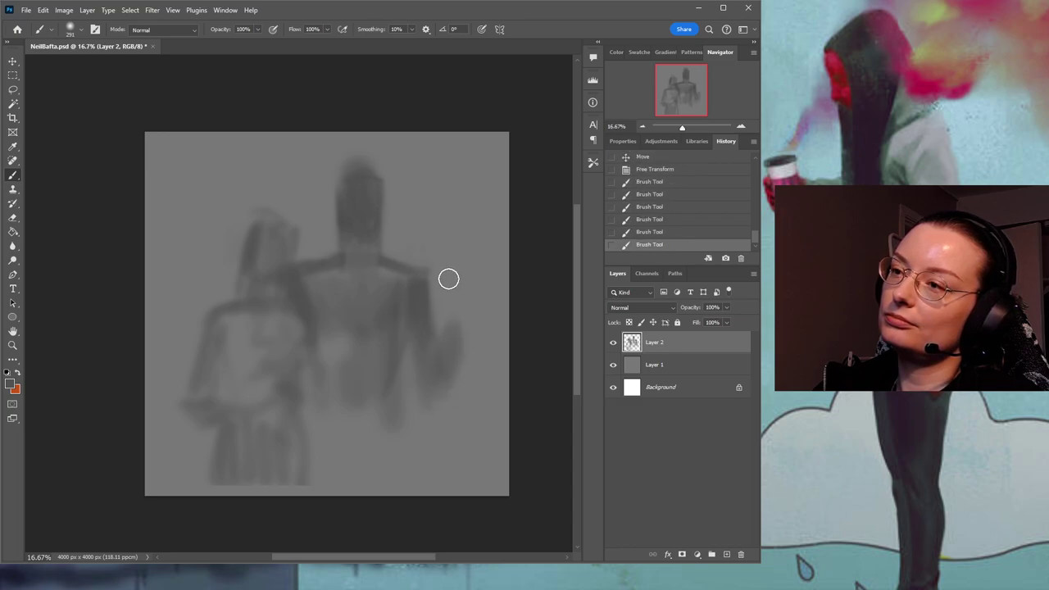
pyautogui.moveTo(454, 274)
pyautogui.mouseDown()
pyautogui.moveTo(469, 372)
pyautogui.moveTo(451, 287)
pyautogui.moveTo(466, 352)
pyautogui.mouseUp()
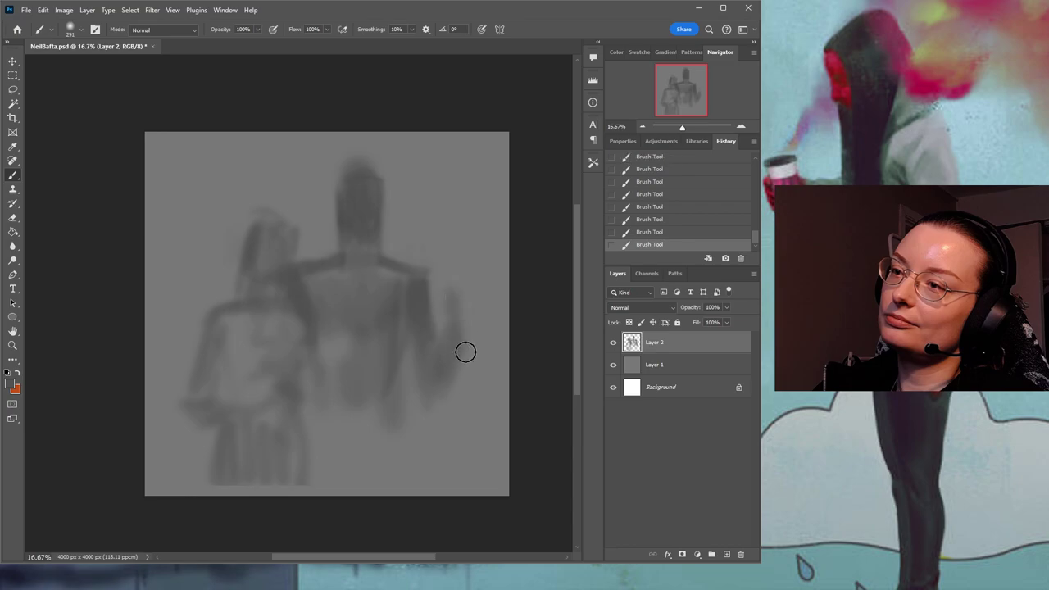
pyautogui.moveTo(442, 278); pyautogui.dragTo(464, 328)
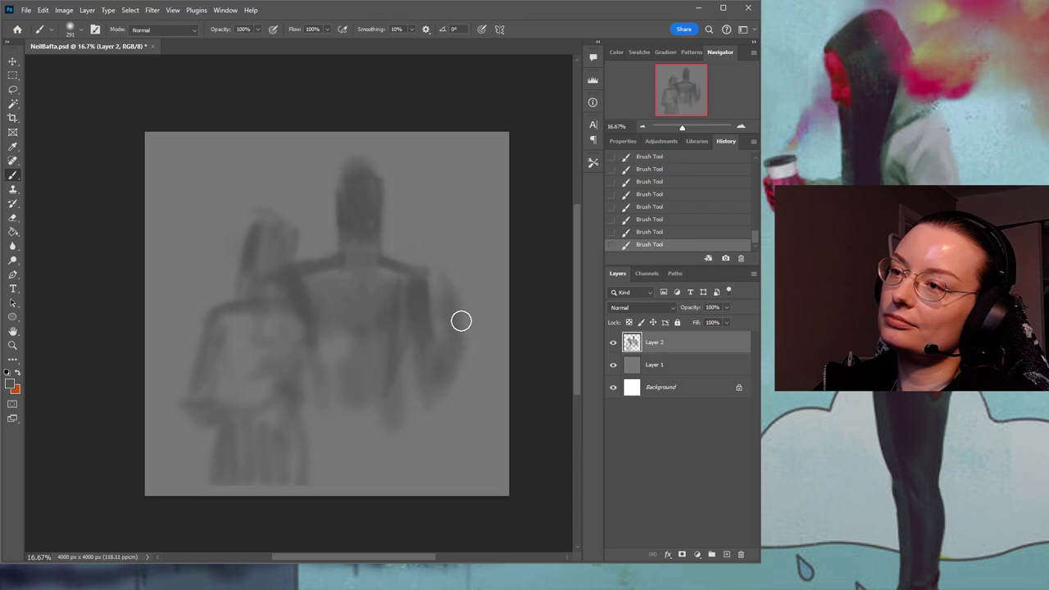
pyautogui.moveTo(443, 281)
pyautogui.mouseDown()
pyautogui.moveTo(468, 296)
pyautogui.moveTo(462, 356)
pyautogui.mouseUp()
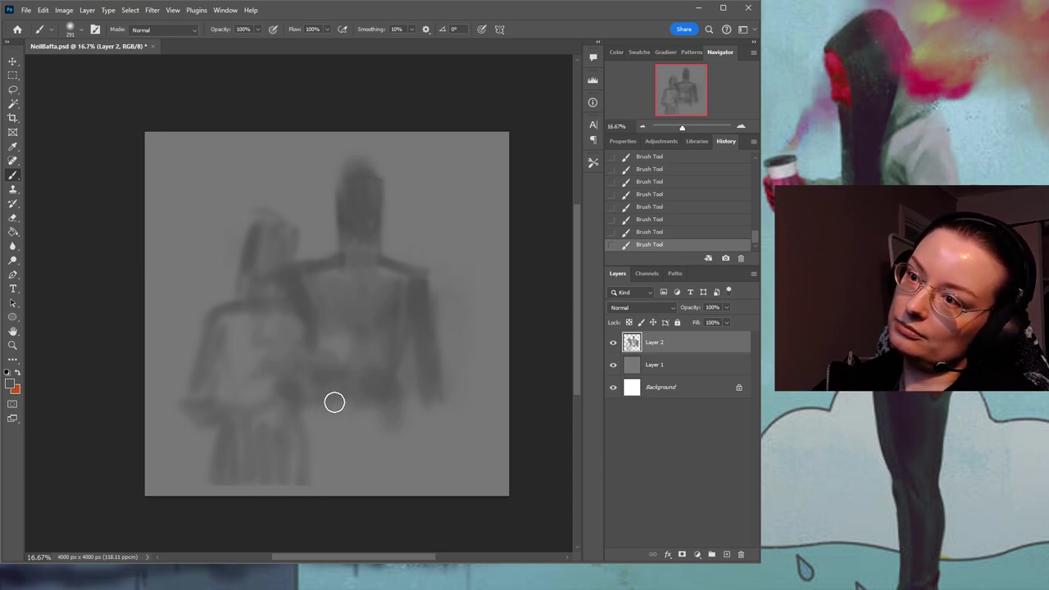
pyautogui.moveTo(359, 412); pyautogui.dragTo(332, 447)
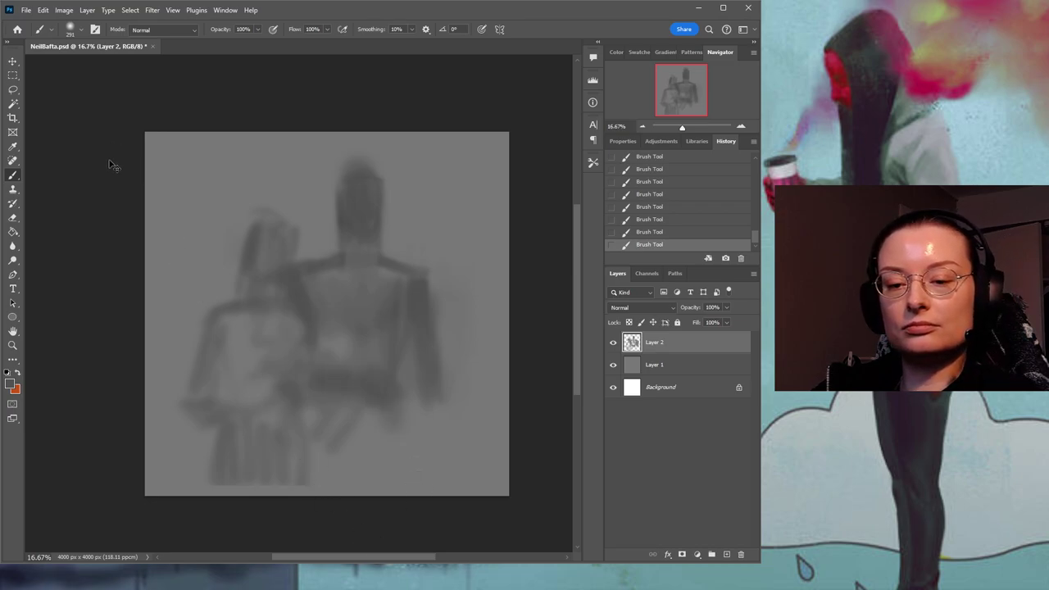
pyautogui.hotkey('ctrl', 's')
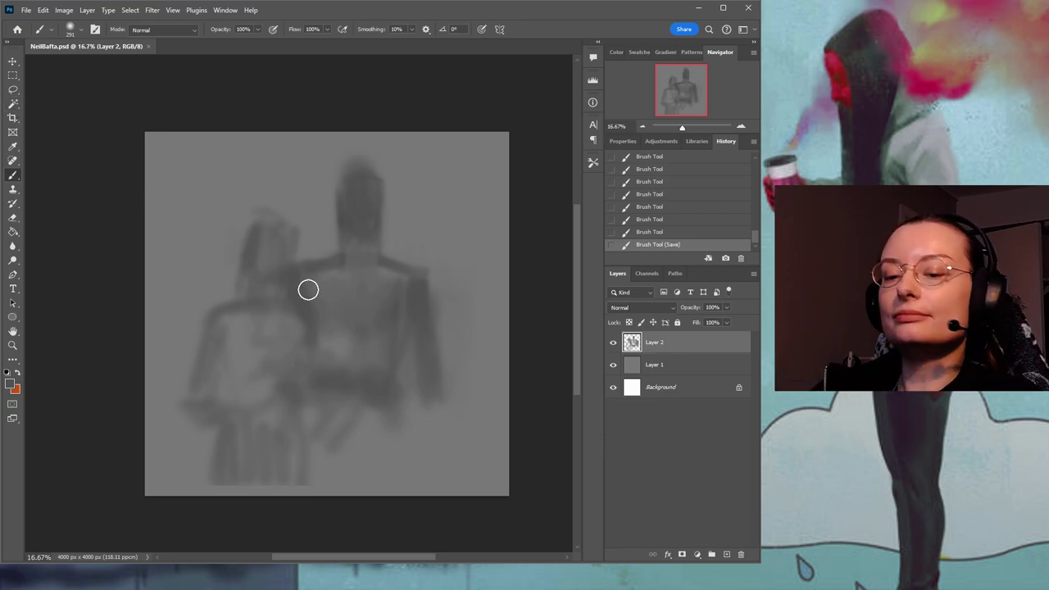
# Define the shorter figure's folded forearms and trim the outer edge of its arm and skirt with sampled grey.
pyautogui.moveTo(316, 237)
pyautogui.mouseDown()
pyautogui.moveTo(314, 278)
pyautogui.moveTo(330, 226)
pyautogui.mouseUp()
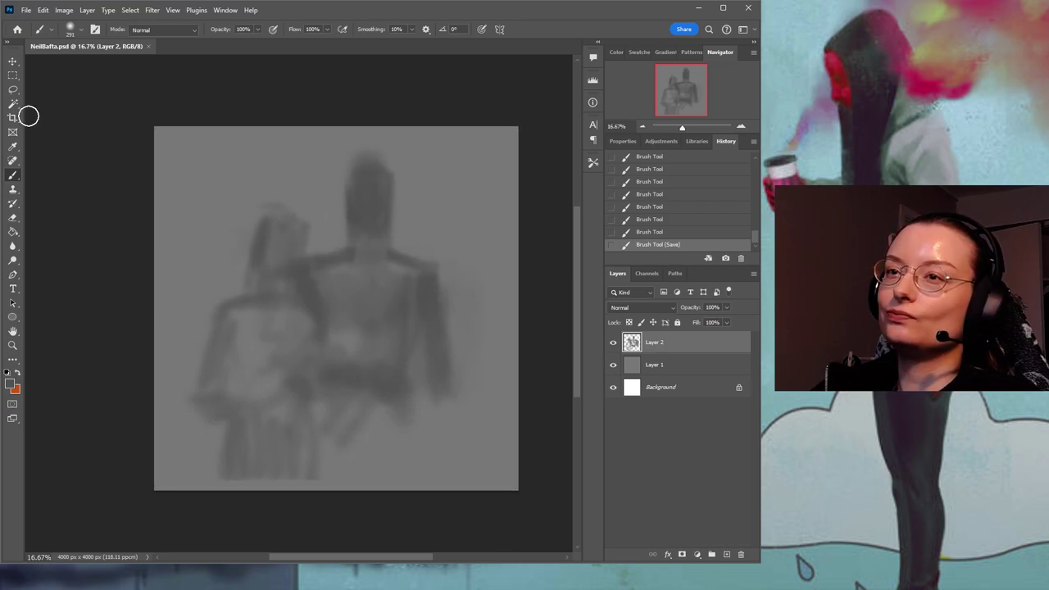
pyautogui.moveTo(232, 394)
pyautogui.mouseDown()
pyautogui.moveTo(186, 388)
pyautogui.moveTo(263, 415)
pyautogui.moveTo(290, 395)
pyautogui.mouseUp()
pyautogui.click(244, 409)
pyautogui.keyDown('alt'); pyautogui.click(183, 387); pyautogui.keyUp('alt')
pyautogui.moveTo(195, 352)
pyautogui.mouseDown()
pyautogui.moveTo(187, 417)
pyautogui.moveTo(217, 427)
pyautogui.moveTo(213, 443)
pyautogui.mouseUp()
pyautogui.moveTo(160, 357); pyautogui.dragTo(237, 483)
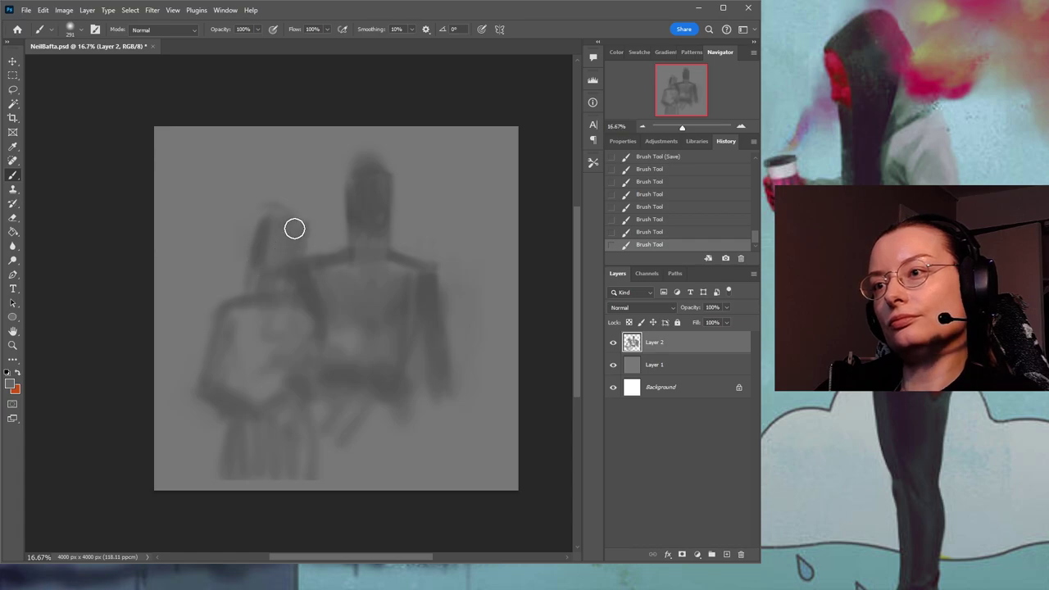
# Refine the side of the shorter figure's head with soft shading and save the file.
pyautogui.moveTo(304, 234)
pyautogui.mouseDown()
pyautogui.moveTo(279, 218)
pyautogui.moveTo(288, 238)
pyautogui.mouseUp()
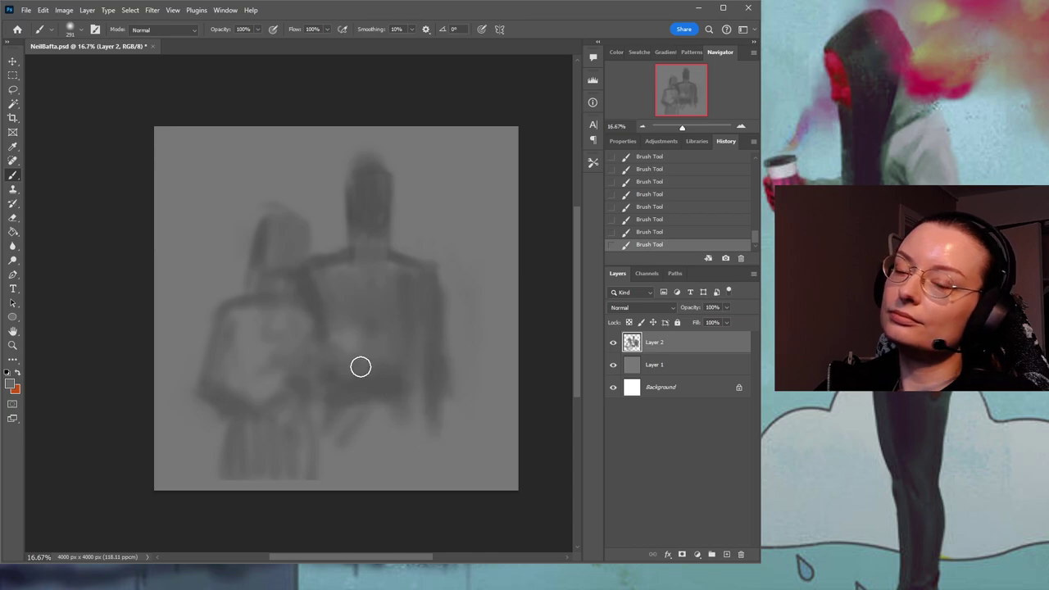
pyautogui.hotkey('ctrl', 's')
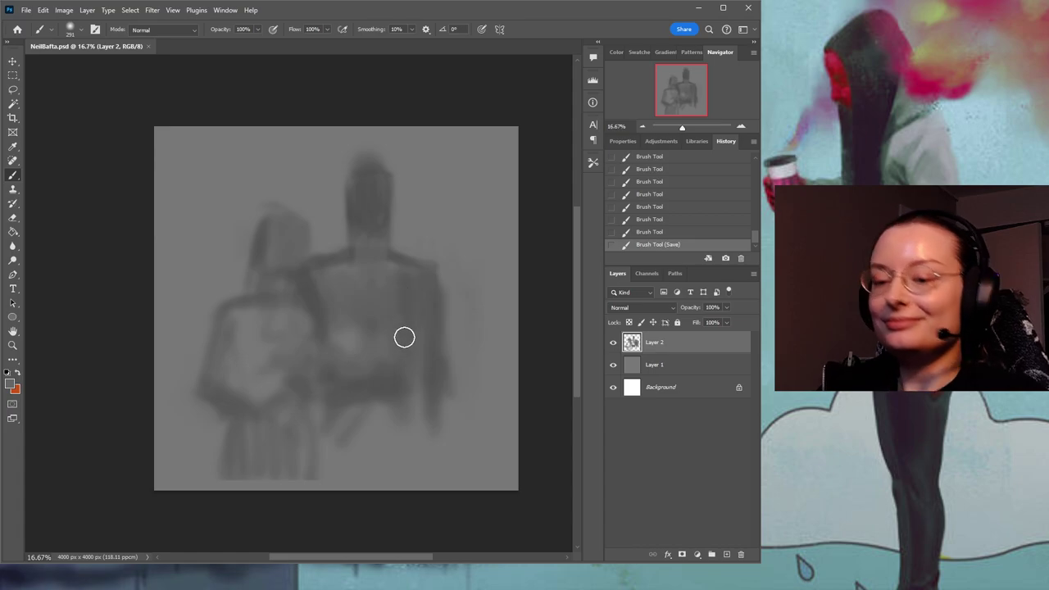
# Add a new empty layer above Layer 2.
pyautogui.moveTo(388, 334)
pyautogui.mouseDown()
pyautogui.moveTo(416, 344)
pyautogui.moveTo(404, 346)
pyautogui.mouseUp()
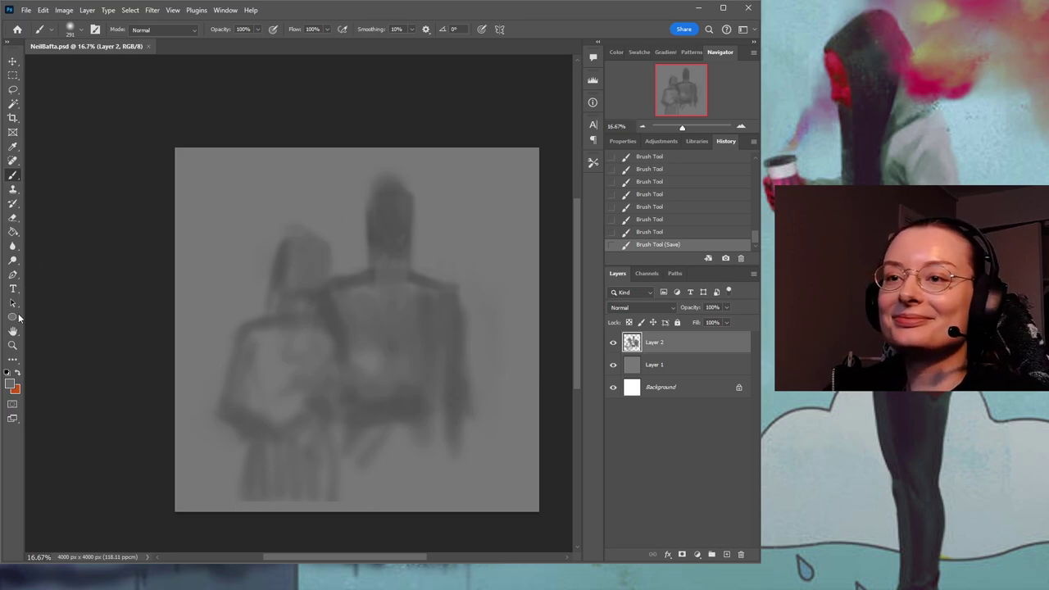
pyautogui.click(13, 331)
pyautogui.moveTo(363, 295); pyautogui.dragTo(351, 281)
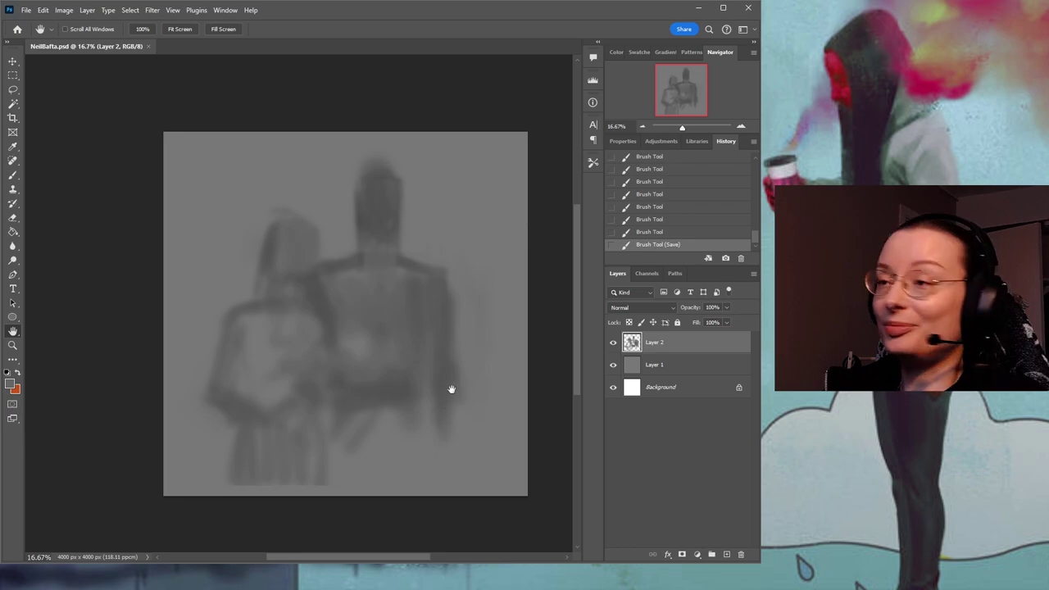
pyautogui.click(727, 555)
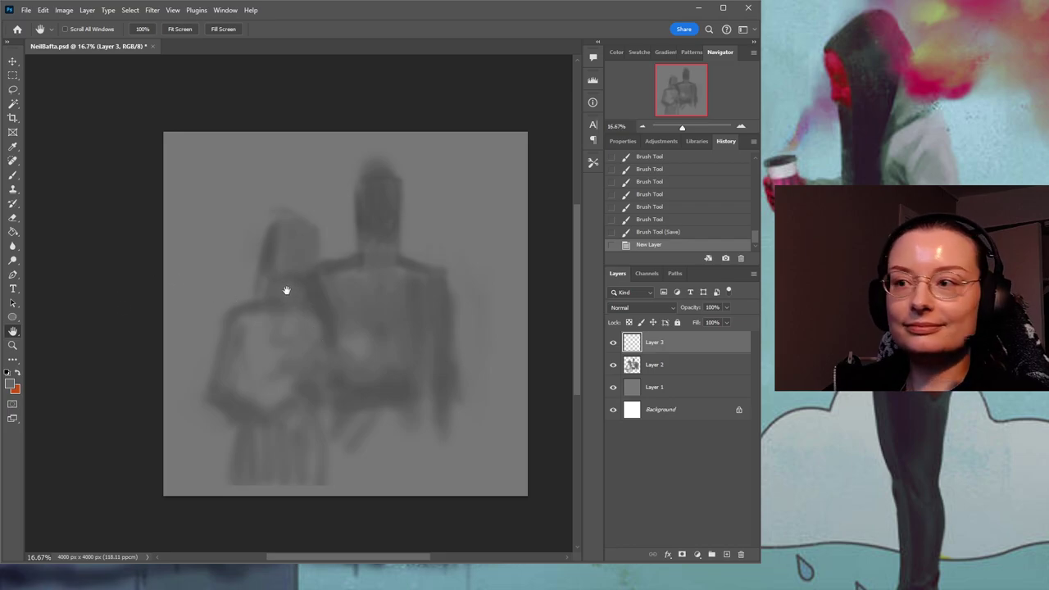
# Lighten the taller figure's face on Layer 2 with an enlarged soft brush in sampled background grey and soften the top of its head.
pyautogui.moveTo(331, 268); pyautogui.dragTo(335, 284)
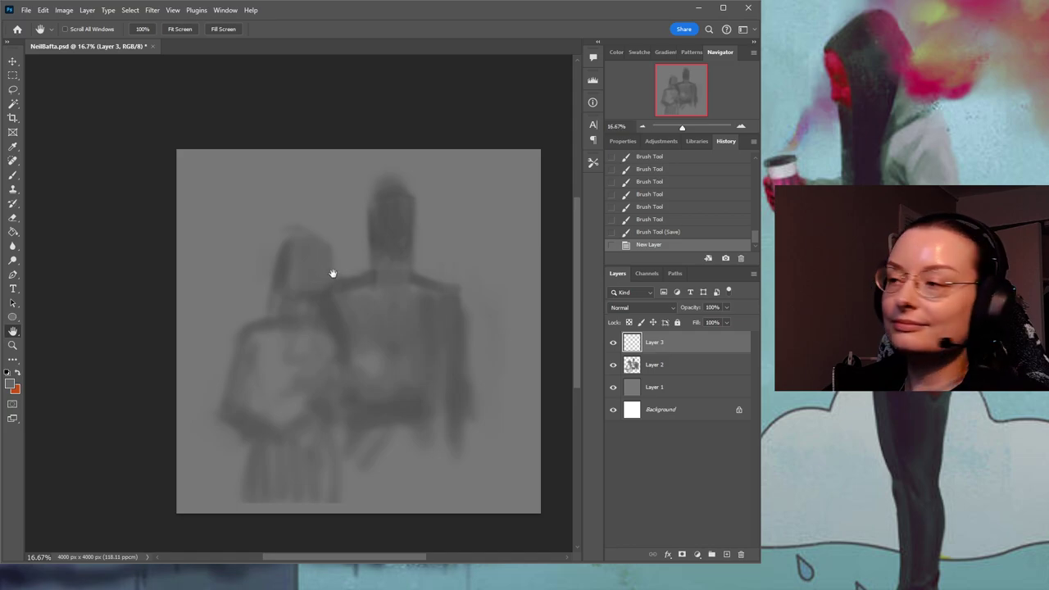
pyautogui.moveTo(359, 293); pyautogui.dragTo(356, 265)
pyautogui.moveTo(357, 265); pyautogui.dragTo(357, 264)
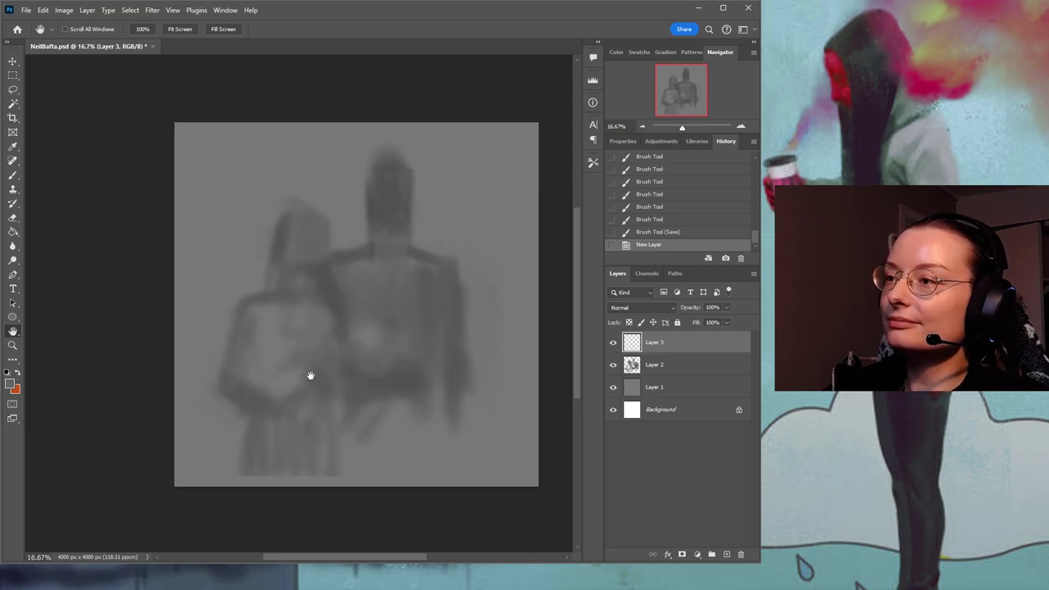
pyautogui.click(632, 373)
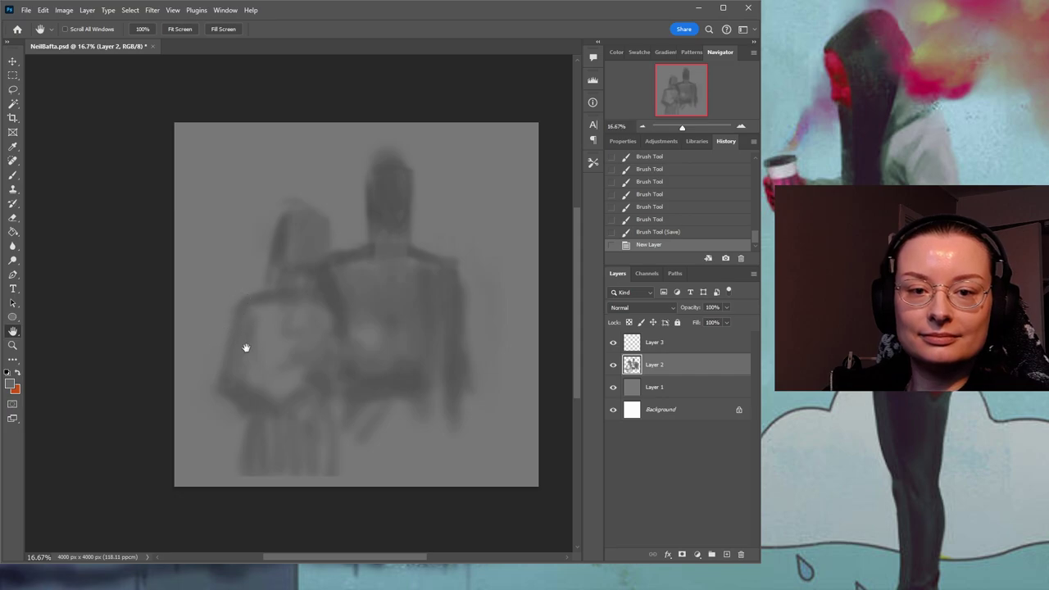
pyautogui.click(13, 346)
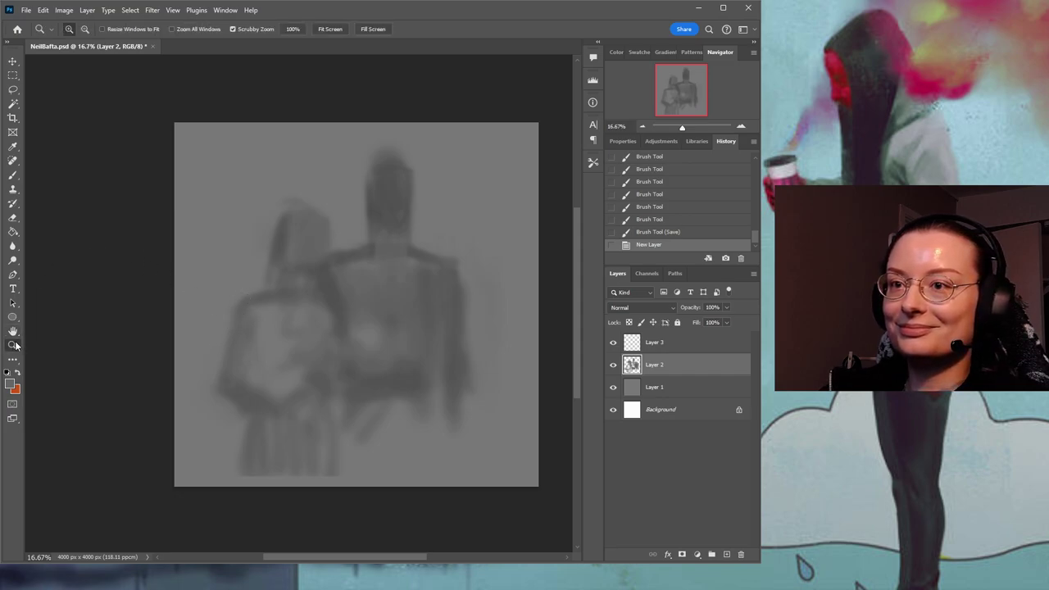
pyautogui.click(380, 178)
pyautogui.click(12, 174)
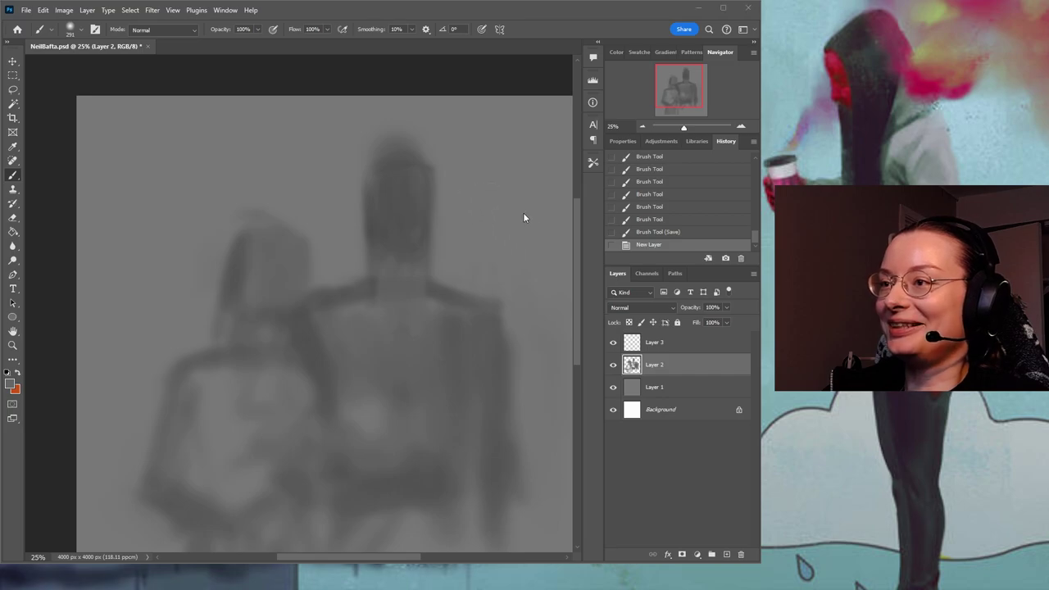
pyautogui.keyDown('alt'); pyautogui.click(463, 187); pyautogui.keyUp('alt')
pyautogui.press(']')
pyautogui.press(']')
pyautogui.moveTo(409, 184)
pyautogui.mouseDown()
pyautogui.moveTo(388, 233)
pyautogui.moveTo(410, 248)
pyautogui.mouseUp()
pyautogui.press('space')
pyautogui.moveTo(482, 249)
pyautogui.mouseDown()
pyautogui.moveTo(413, 208)
pyautogui.moveTo(412, 248)
pyautogui.mouseUp()
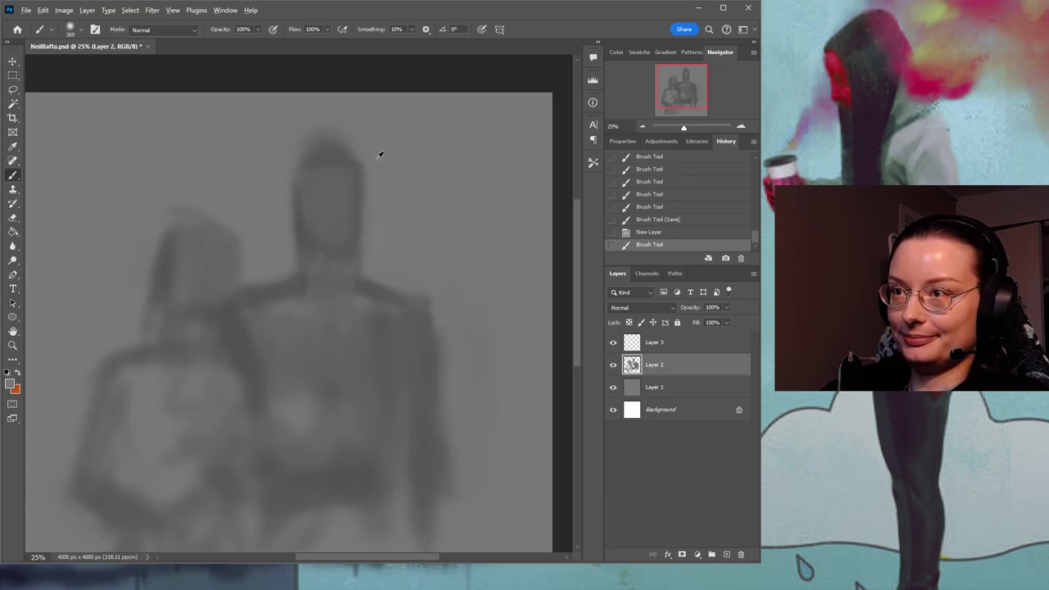
pyautogui.click(325, 134)
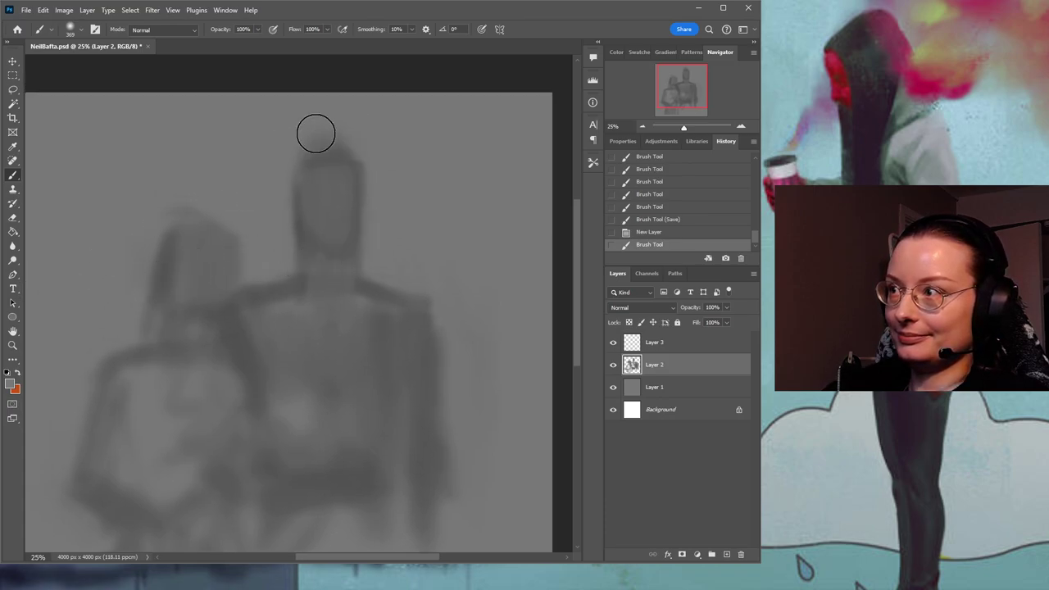
# Outline the taller figure's hairline and the sides of its face with a thin flat brush in a darker grey.
pyautogui.click(12, 345)
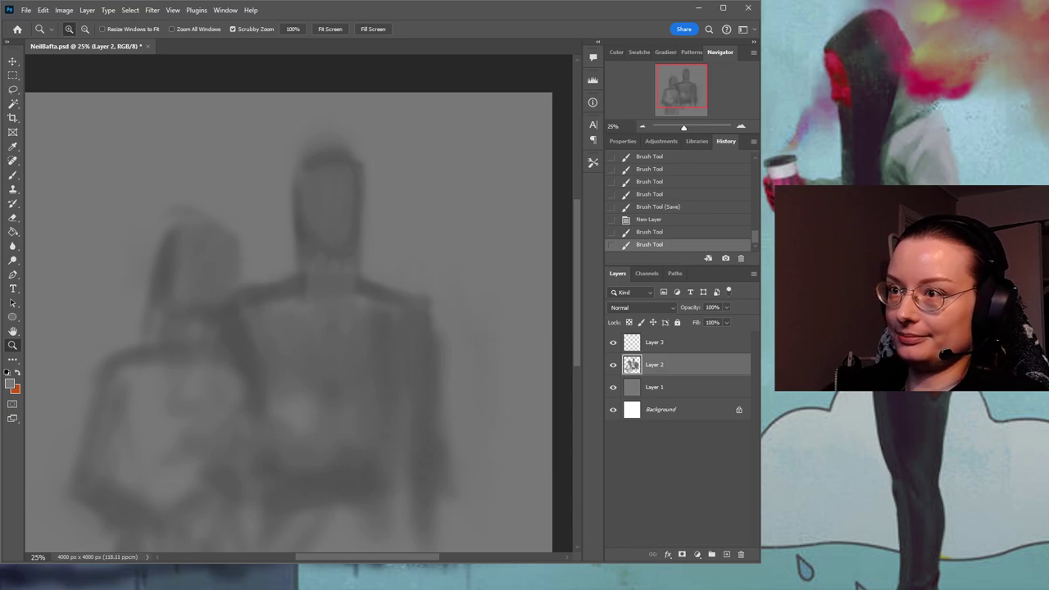
pyautogui.click(377, 237)
pyautogui.moveTo(357, 208); pyautogui.dragTo(410, 279)
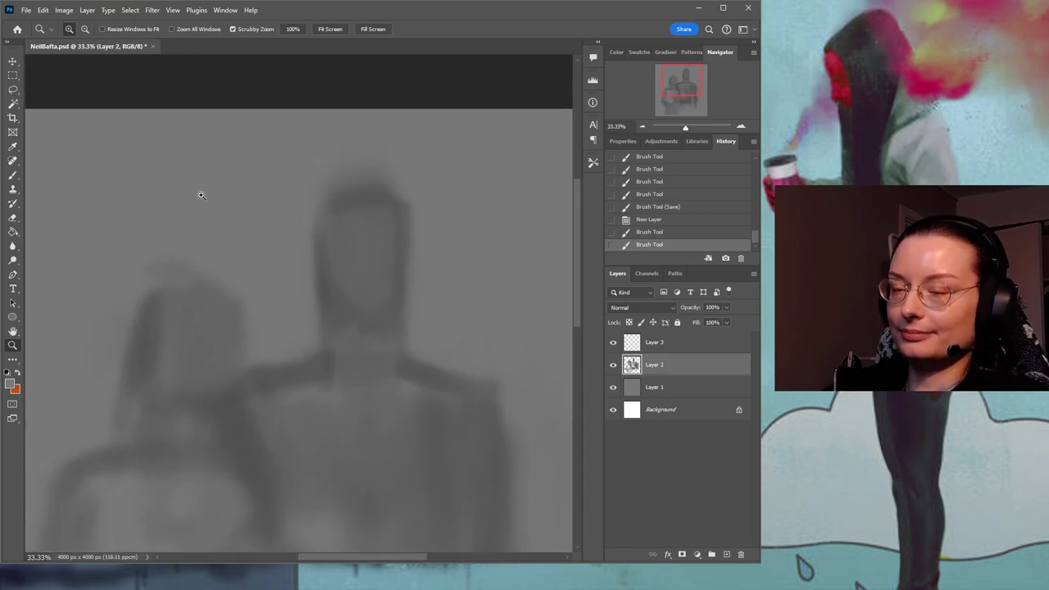
pyautogui.click(12, 175)
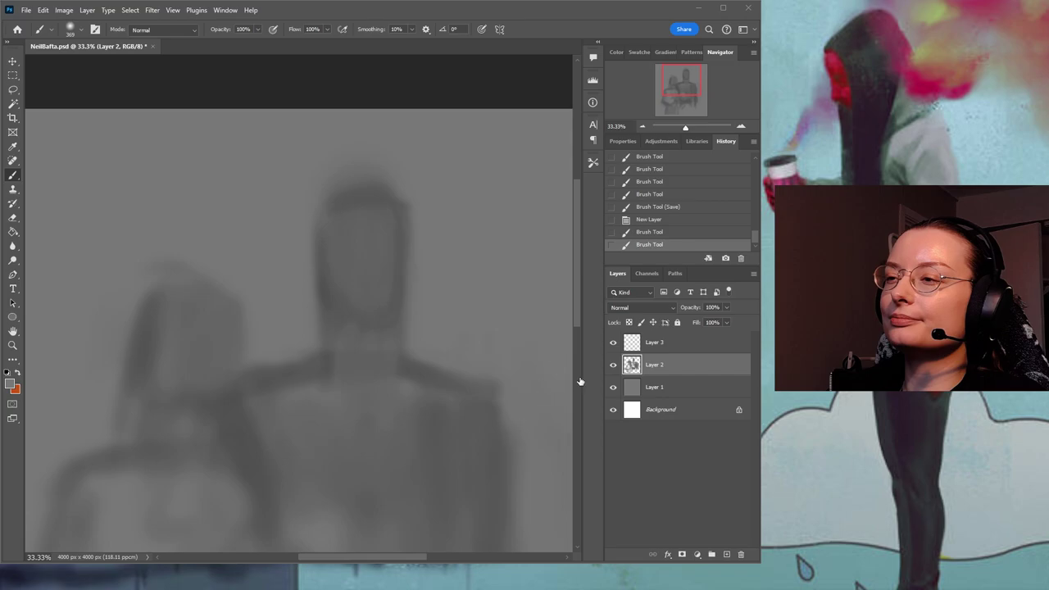
pyautogui.click(495, 522)
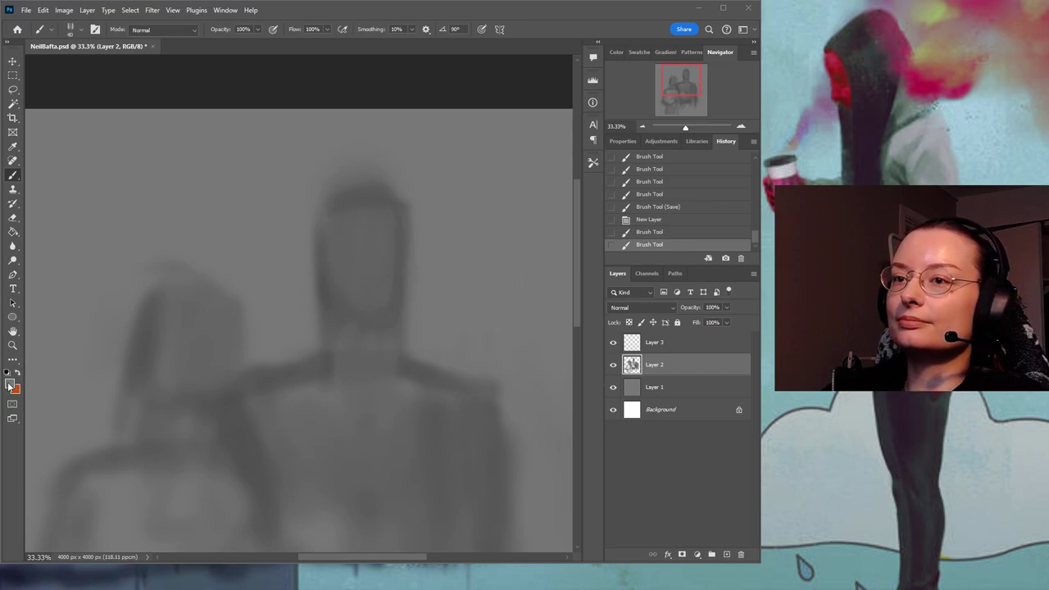
pyautogui.press('i')
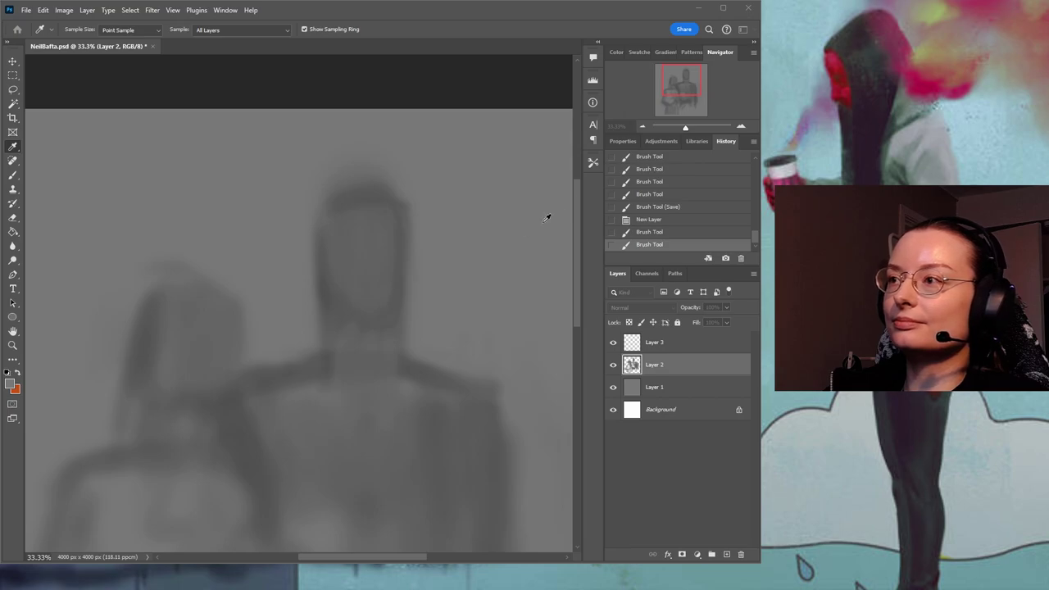
pyautogui.press('b')
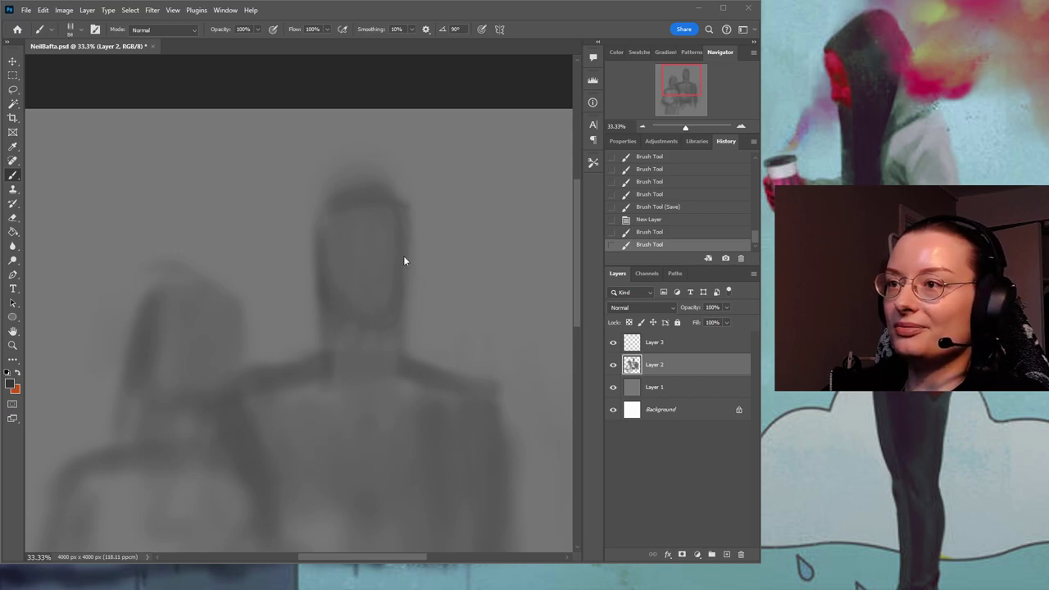
pyautogui.moveTo(321, 270); pyautogui.dragTo(323, 304)
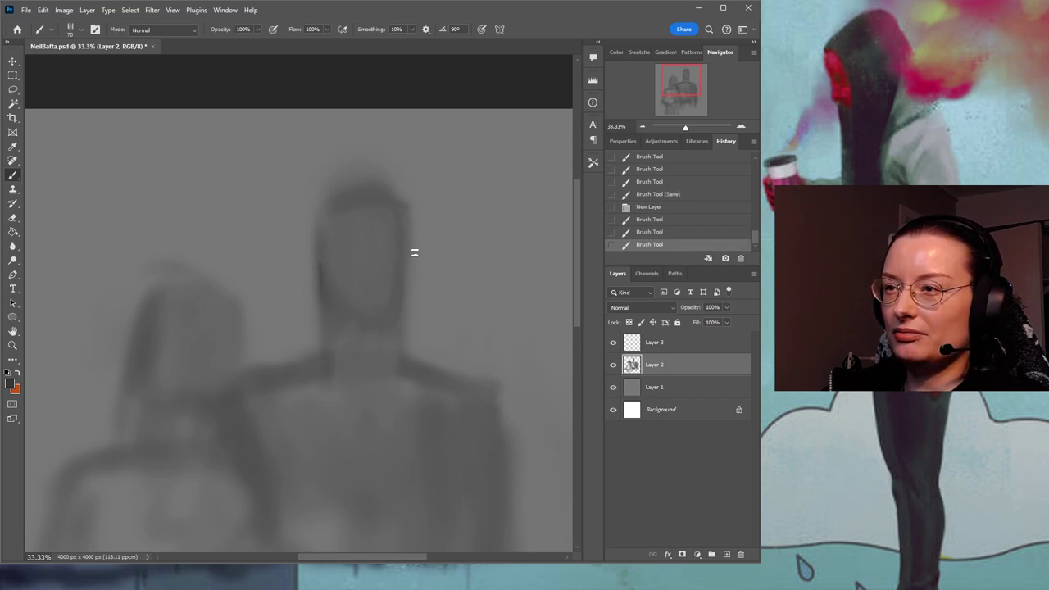
pyautogui.moveTo(405, 221)
pyautogui.mouseDown()
pyautogui.moveTo(364, 186)
pyautogui.moveTo(345, 196)
pyautogui.moveTo(391, 202)
pyautogui.moveTo(331, 205)
pyautogui.moveTo(316, 241)
pyautogui.moveTo(321, 275)
pyautogui.mouseUp()
pyautogui.moveTo(322, 279); pyautogui.dragTo(332, 299)
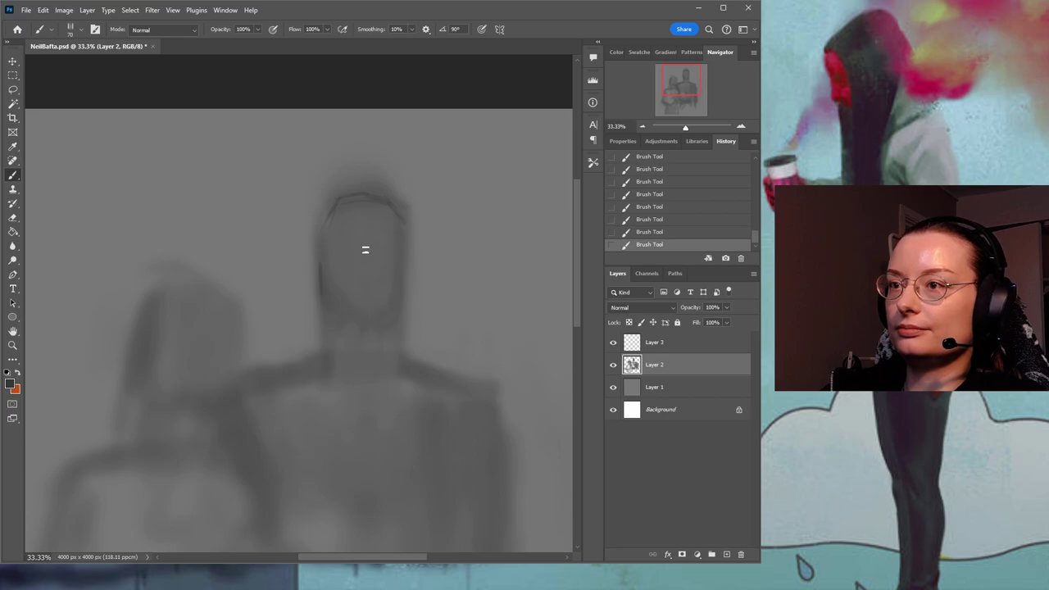
# Block in the taller figure's short hair and facial shadows with a textured brush, define the sides of its head, and save the file.
pyautogui.click(457, 272)
pyautogui.moveTo(335, 202)
pyautogui.mouseDown()
pyautogui.moveTo(399, 197)
pyautogui.moveTo(407, 237)
pyautogui.moveTo(379, 177)
pyautogui.moveTo(403, 221)
pyautogui.moveTo(312, 196)
pyautogui.moveTo(372, 196)
pyautogui.moveTo(384, 214)
pyautogui.moveTo(322, 196)
pyautogui.moveTo(313, 257)
pyautogui.moveTo(330, 214)
pyautogui.moveTo(336, 282)
pyautogui.moveTo(416, 245)
pyautogui.moveTo(405, 215)
pyautogui.moveTo(391, 250)
pyautogui.moveTo(339, 220)
pyautogui.moveTo(359, 272)
pyautogui.moveTo(348, 251)
pyautogui.moveTo(373, 263)
pyautogui.moveTo(338, 264)
pyautogui.moveTo(351, 241)
pyautogui.moveTo(336, 228)
pyautogui.moveTo(341, 203)
pyautogui.moveTo(374, 205)
pyautogui.mouseUp()
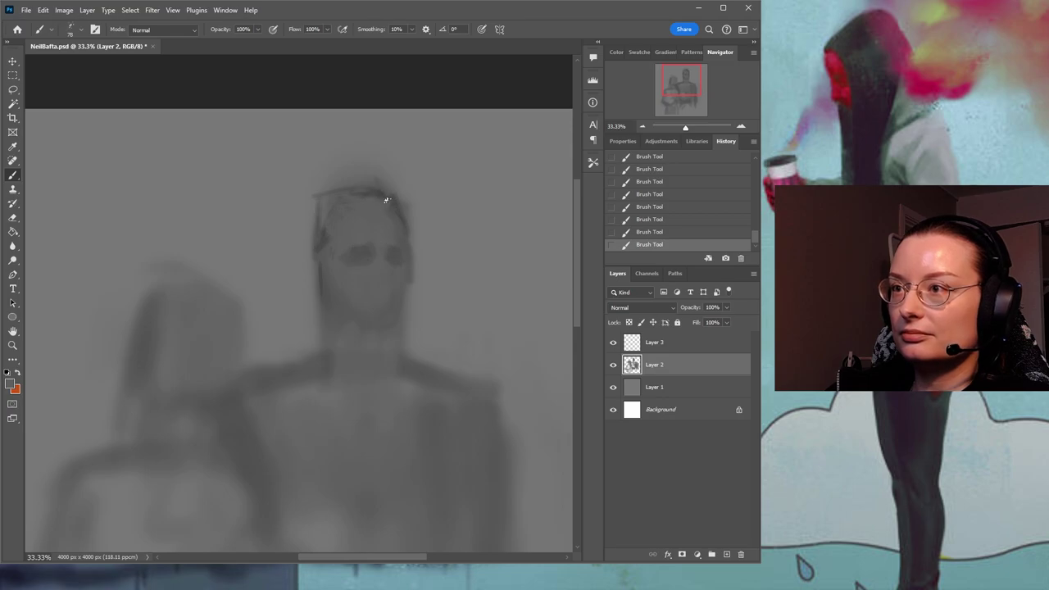
pyautogui.moveTo(404, 192); pyautogui.dragTo(408, 217)
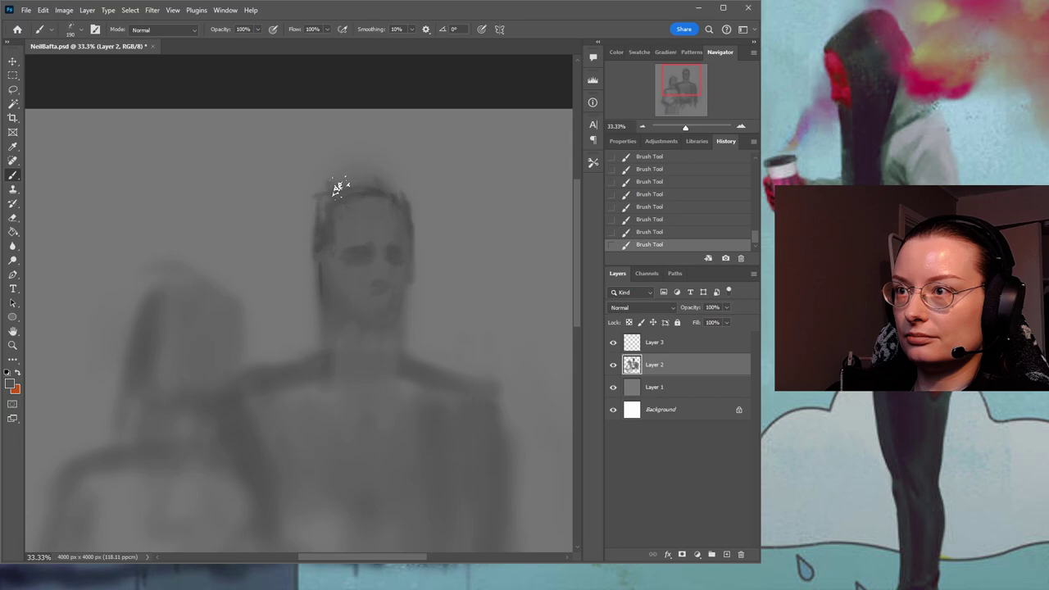
pyautogui.moveTo(329, 187)
pyautogui.mouseDown()
pyautogui.moveTo(398, 189)
pyautogui.moveTo(405, 212)
pyautogui.mouseUp()
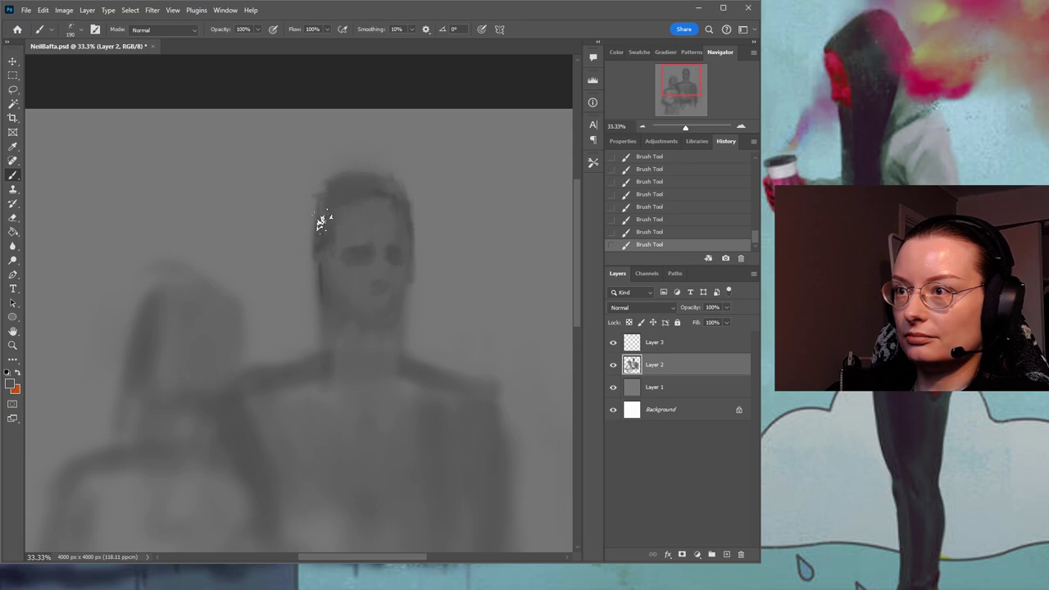
pyautogui.moveTo(314, 248)
pyautogui.mouseDown()
pyautogui.moveTo(323, 248)
pyautogui.moveTo(307, 274)
pyautogui.moveTo(290, 243)
pyautogui.moveTo(314, 291)
pyautogui.mouseUp()
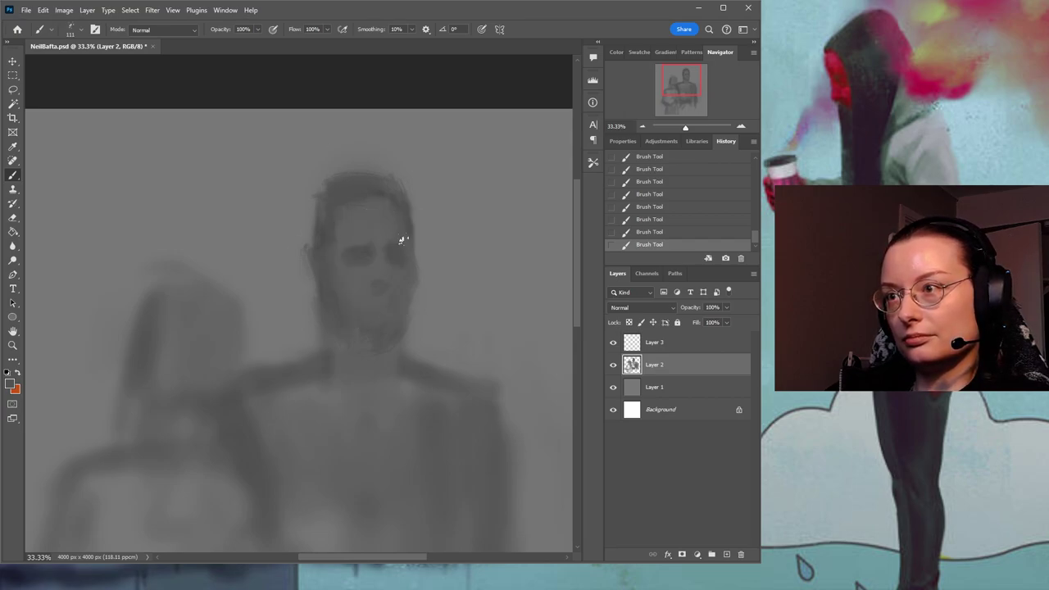
pyautogui.moveTo(413, 205); pyautogui.dragTo(414, 246)
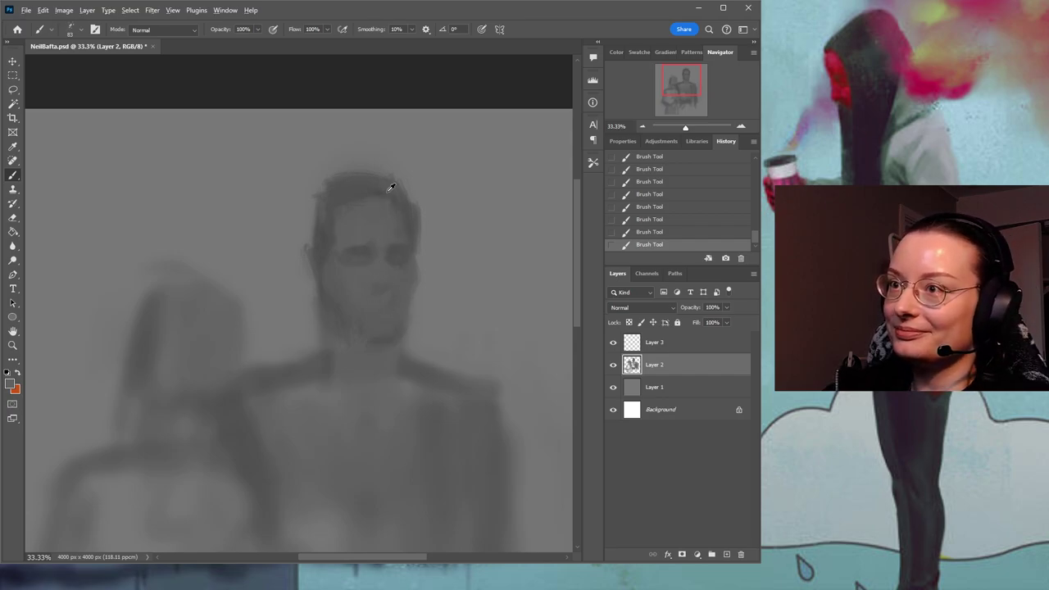
pyautogui.hotkey('ctrl', 's')
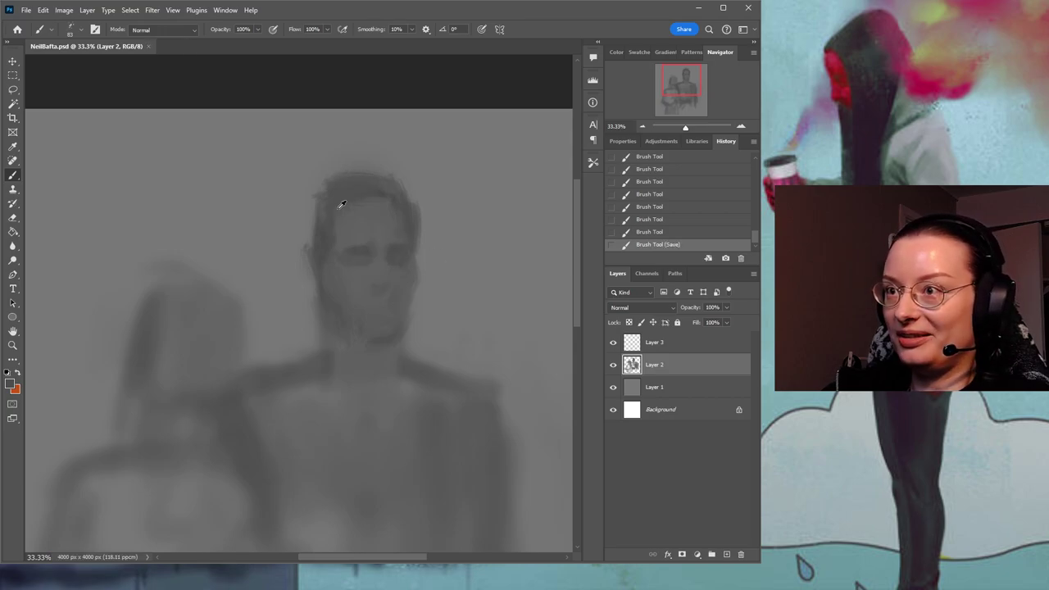
# Touch up the taller figure's face and eye area with short textured strokes, saving the file in between.
pyautogui.moveTo(337, 211); pyautogui.dragTo(297, 363)
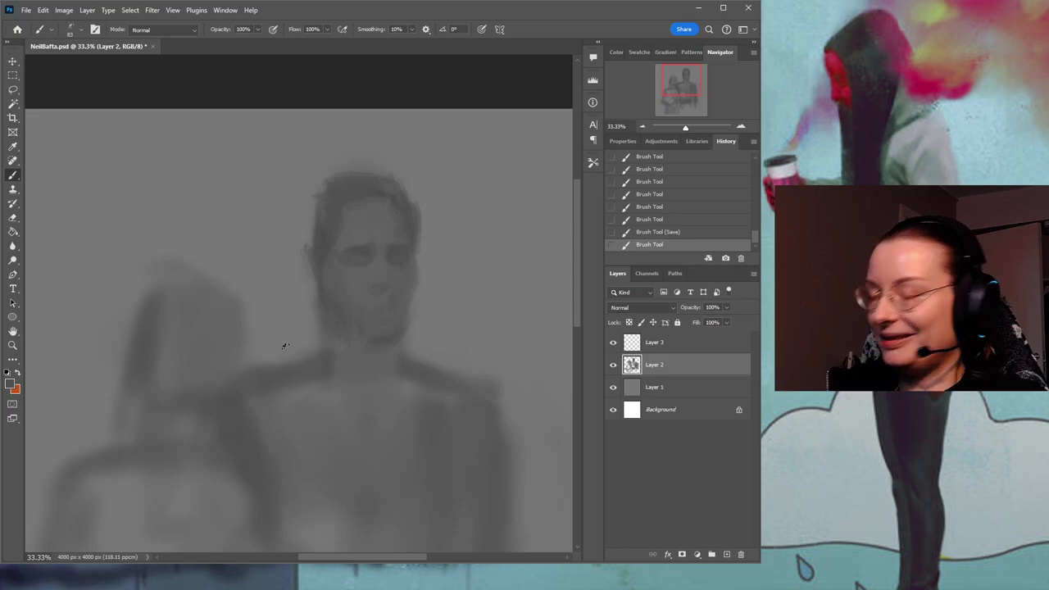
pyautogui.hotkey('ctrl', 's')
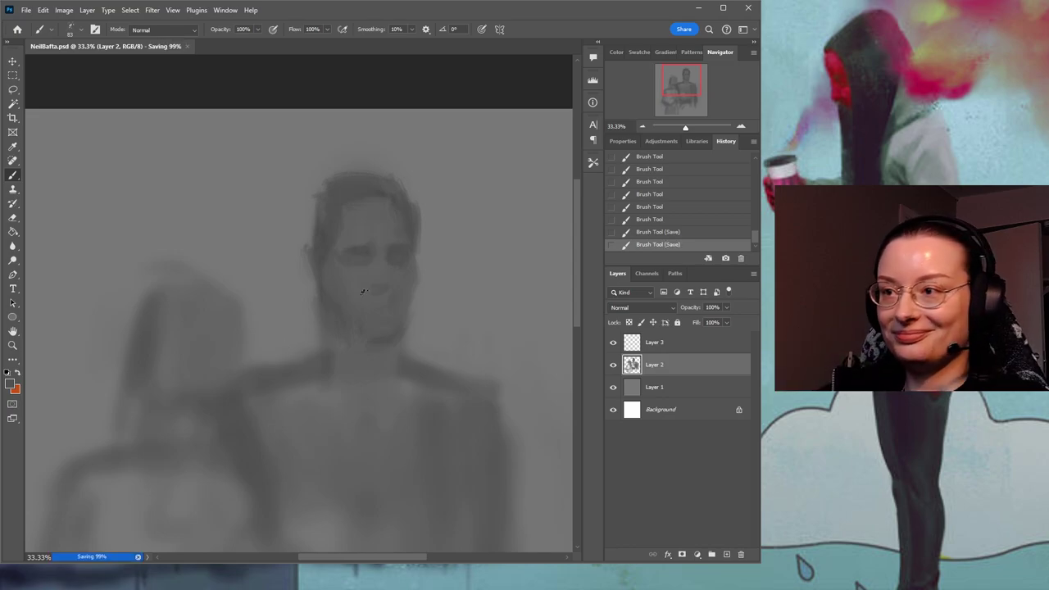
pyautogui.moveTo(338, 264)
pyautogui.mouseDown()
pyautogui.moveTo(358, 309)
pyautogui.moveTo(361, 254)
pyautogui.mouseUp()
pyautogui.moveTo(366, 256); pyautogui.dragTo(372, 255)
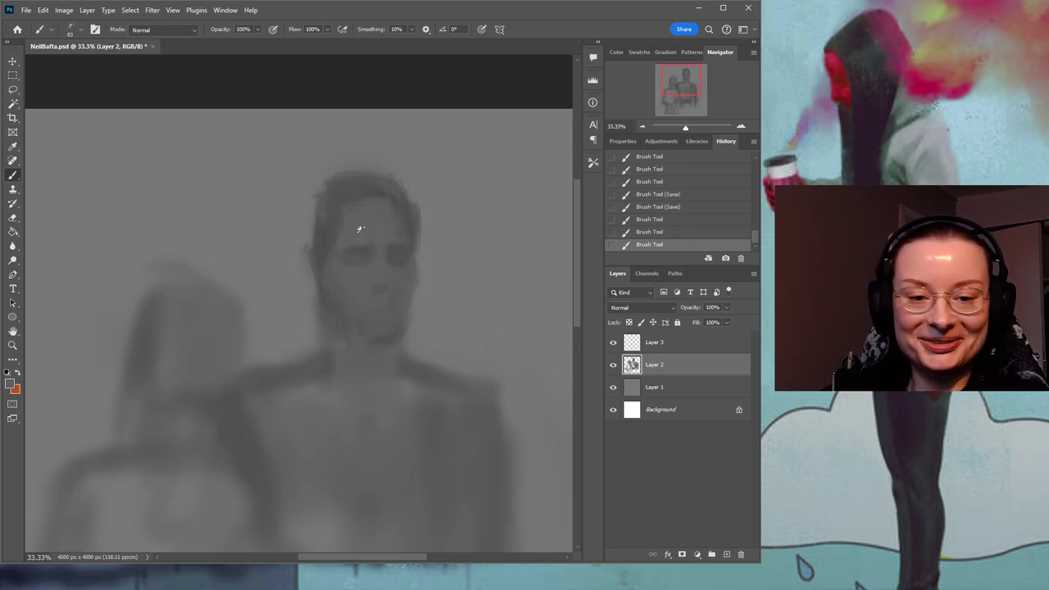
pyautogui.click(342, 266)
# Shape the taller figure's hairline around the temple and across the forehead with textured brush strokes.
pyautogui.click(13, 344)
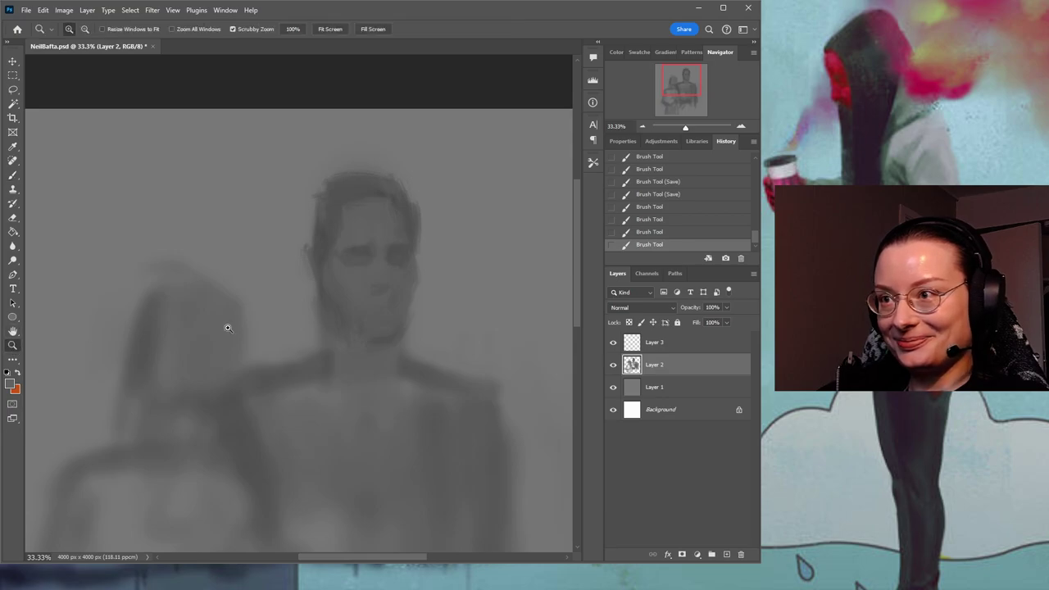
pyautogui.click(379, 299)
pyautogui.moveTo(388, 236); pyautogui.dragTo(359, 257)
pyautogui.click(12, 174)
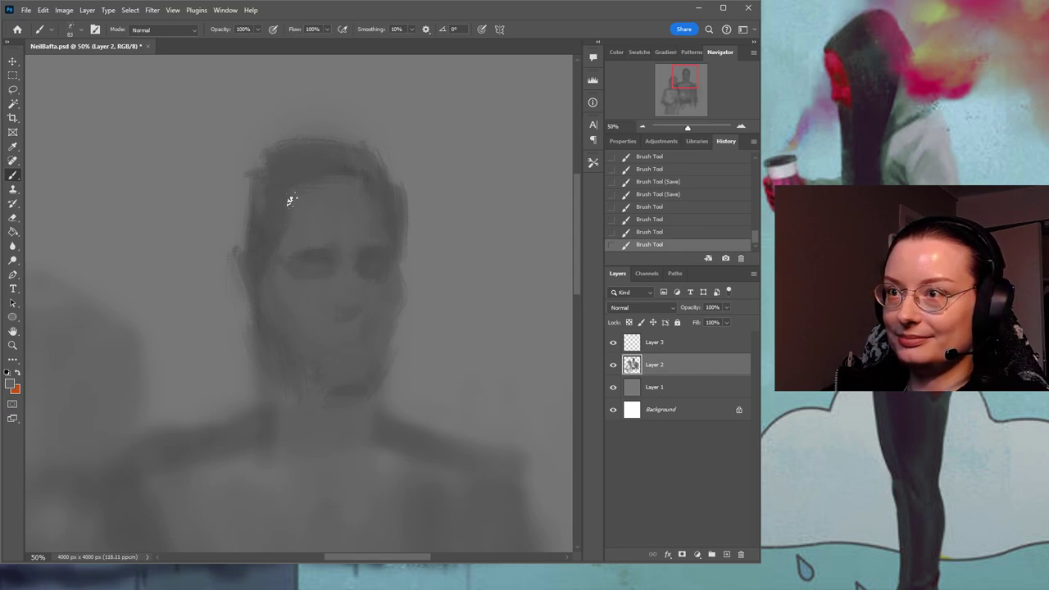
pyautogui.moveTo(288, 232); pyautogui.dragTo(295, 205)
pyautogui.moveTo(322, 188)
pyautogui.mouseDown()
pyautogui.moveTo(335, 184)
pyautogui.moveTo(376, 215)
pyautogui.mouseUp()
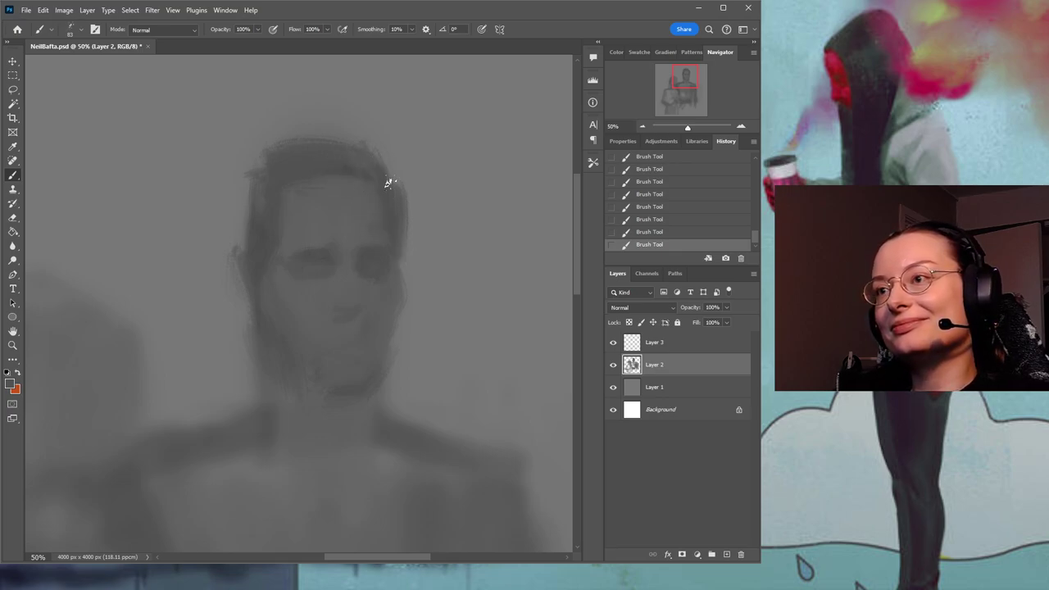
# Trim the outer side of the taller figure's hair with sampled background grey, add dark tufts along its top, and save the file.
pyautogui.keyDown('alt'); pyautogui.click(416, 205); pyautogui.keyUp('alt')
pyautogui.moveTo(406, 193)
pyautogui.mouseDown()
pyautogui.moveTo(411, 243)
pyautogui.moveTo(408, 157)
pyautogui.moveTo(412, 281)
pyautogui.mouseUp()
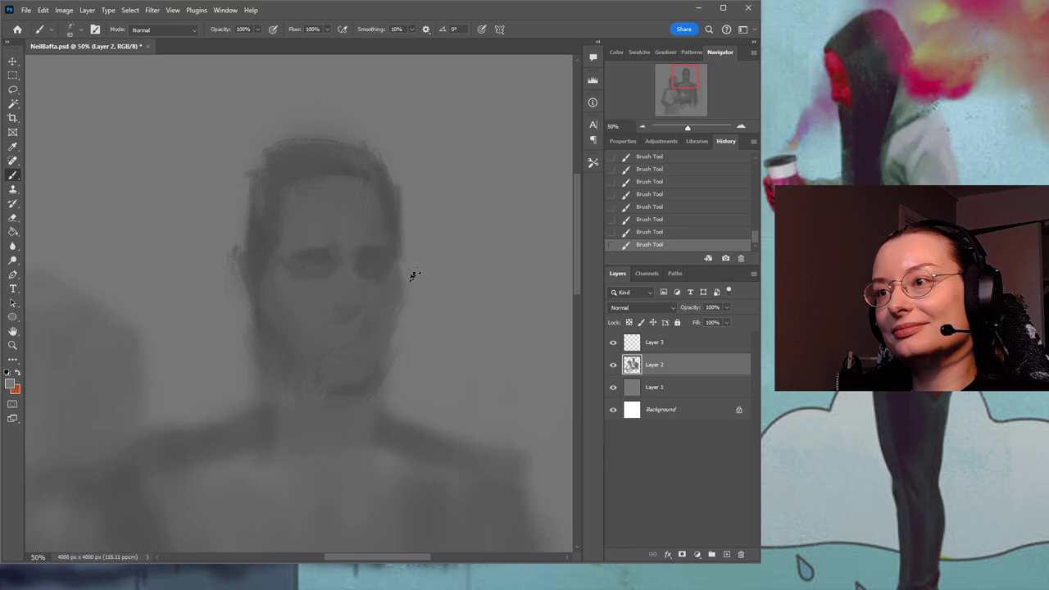
pyautogui.hotkey('ctrl', 's')
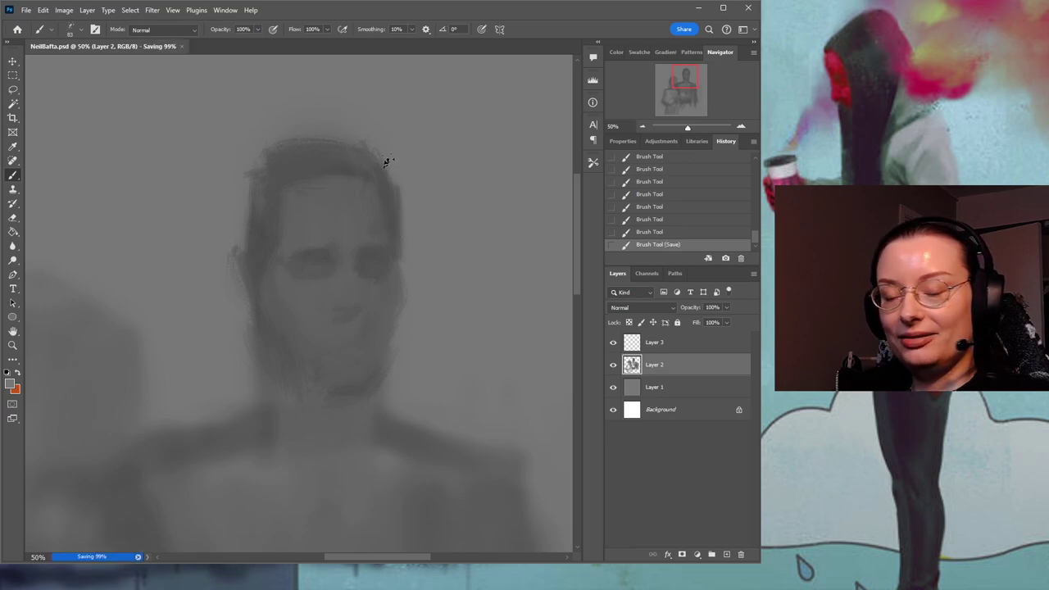
pyautogui.moveTo(252, 180)
pyautogui.mouseDown()
pyautogui.moveTo(259, 213)
pyautogui.moveTo(297, 154)
pyautogui.moveTo(278, 175)
pyautogui.moveTo(290, 164)
pyautogui.moveTo(246, 167)
pyautogui.moveTo(325, 155)
pyautogui.moveTo(275, 160)
pyautogui.moveTo(314, 167)
pyautogui.moveTo(314, 184)
pyautogui.moveTo(307, 157)
pyautogui.moveTo(287, 156)
pyautogui.moveTo(304, 182)
pyautogui.moveTo(248, 165)
pyautogui.moveTo(282, 190)
pyautogui.moveTo(258, 152)
pyautogui.moveTo(303, 170)
pyautogui.moveTo(293, 135)
pyautogui.moveTo(315, 167)
pyautogui.moveTo(303, 139)
pyautogui.moveTo(361, 179)
pyautogui.mouseUp()
pyautogui.hotkey('ctrl', 's')
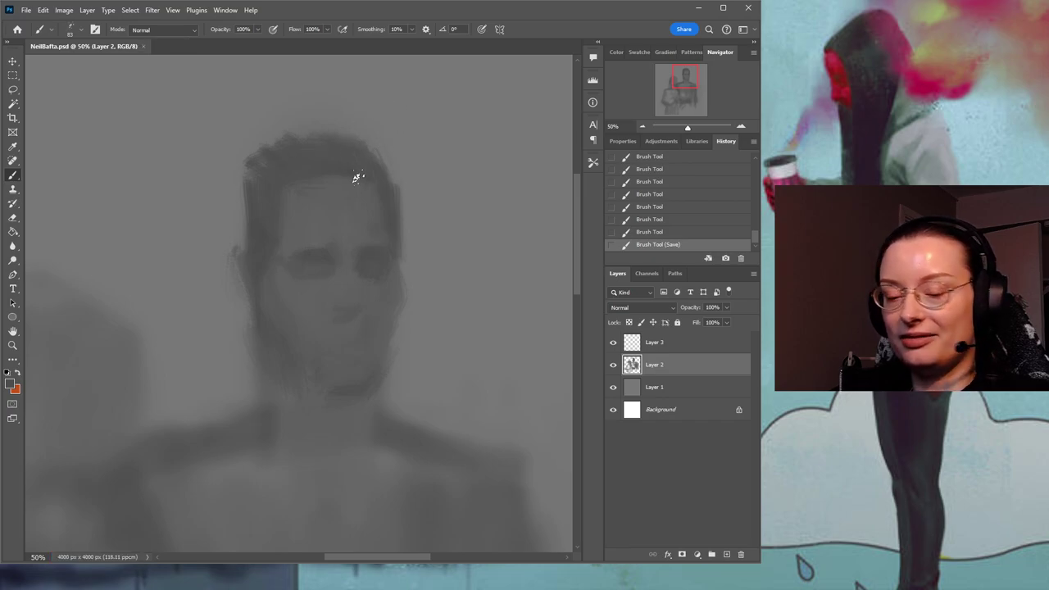
# Paint the taller figure's ear in sampled grey and refine the adjoining sideburn and cheek.
pyautogui.moveTo(360, 156); pyautogui.dragTo(370, 181)
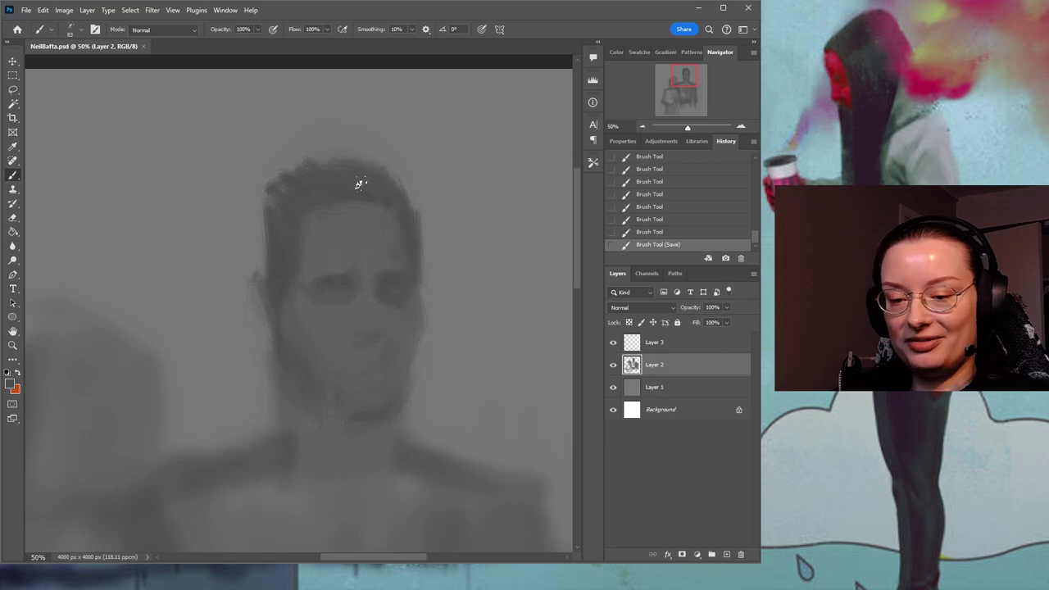
pyautogui.moveTo(352, 183)
pyautogui.mouseDown()
pyautogui.moveTo(342, 169)
pyautogui.moveTo(343, 191)
pyautogui.mouseUp()
pyautogui.keyDown('alt'); pyautogui.click(327, 194); pyautogui.keyUp('alt')
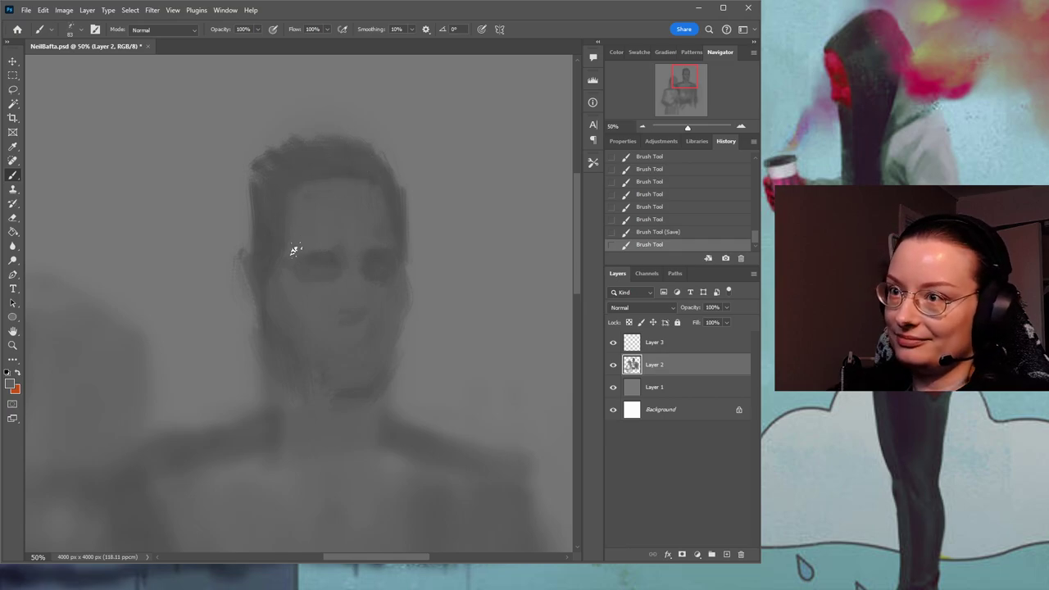
pyautogui.moveTo(252, 263)
pyautogui.mouseDown()
pyautogui.moveTo(276, 284)
pyautogui.moveTo(258, 266)
pyautogui.moveTo(261, 305)
pyautogui.mouseUp()
pyautogui.moveTo(261, 304)
pyautogui.mouseDown()
pyautogui.moveTo(270, 248)
pyautogui.moveTo(246, 287)
pyautogui.moveTo(263, 308)
pyautogui.mouseUp()
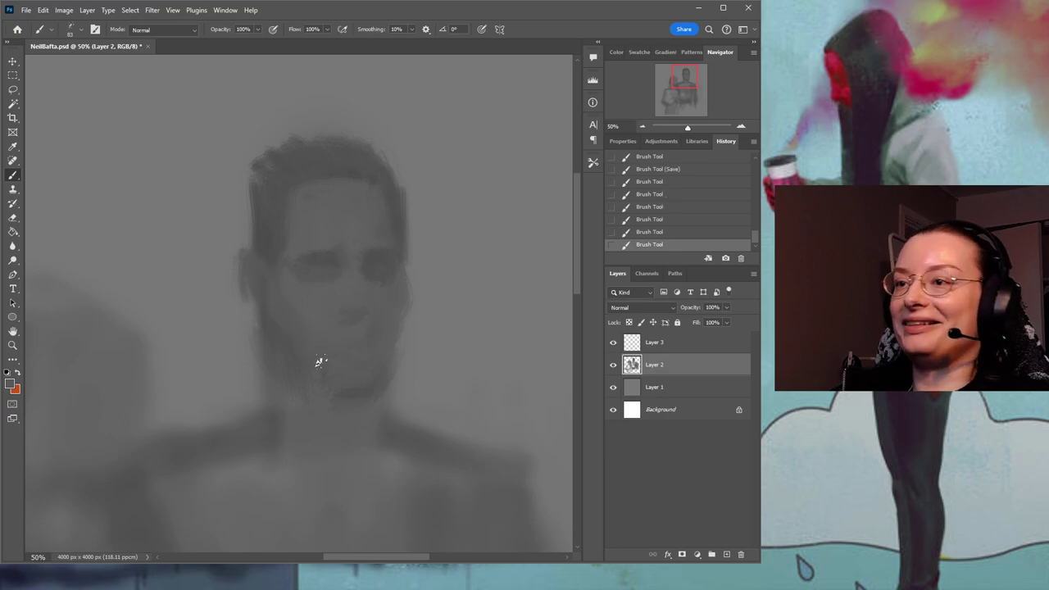
pyautogui.moveTo(296, 240); pyautogui.dragTo(278, 300)
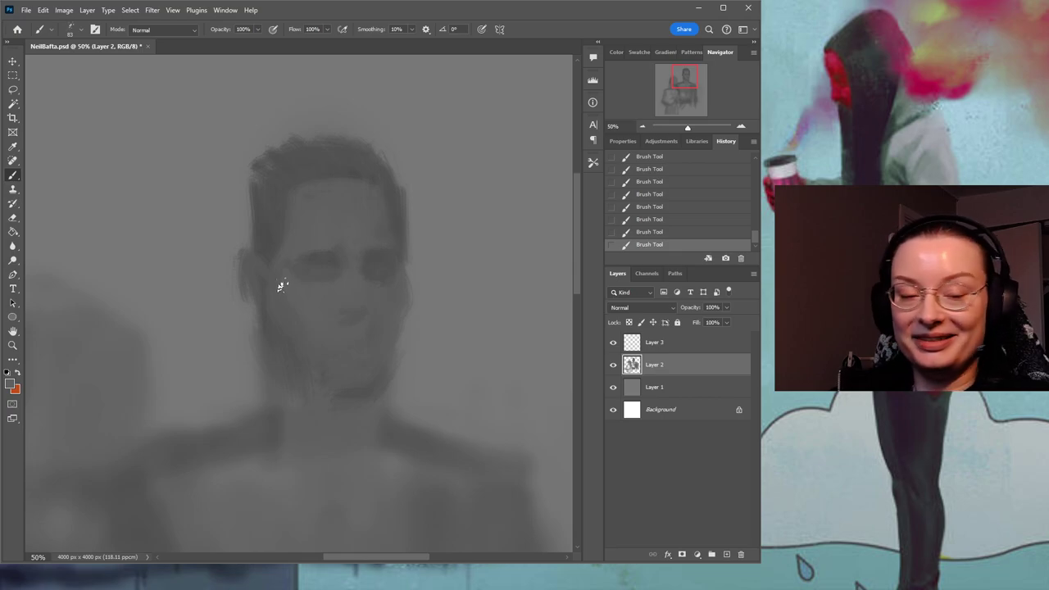
pyautogui.moveTo(329, 256); pyautogui.dragTo(350, 229)
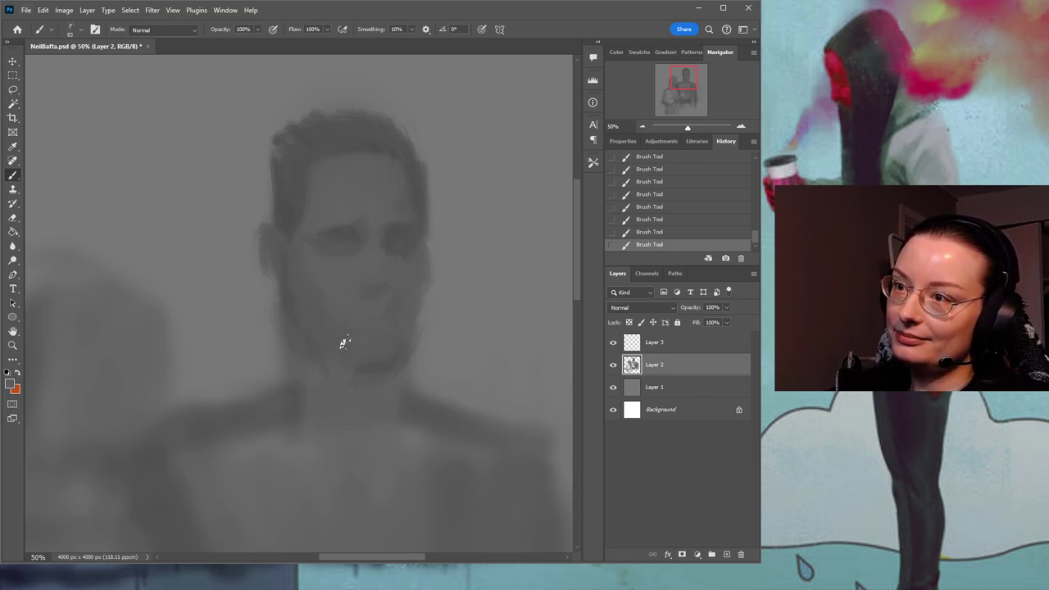
# Define the taller figure's jawline, chin and sides of the neck with textured strokes in greys sampled from the painting.
pyautogui.moveTo(393, 313); pyautogui.dragTo(386, 262)
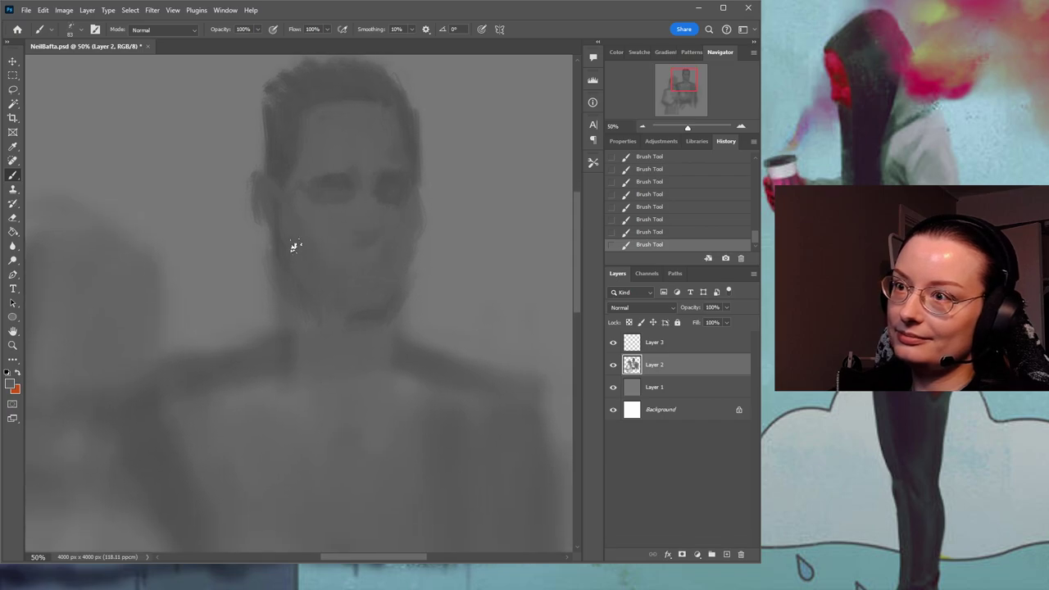
pyautogui.keyDown('alt'); pyautogui.click(268, 240); pyautogui.keyUp('alt')
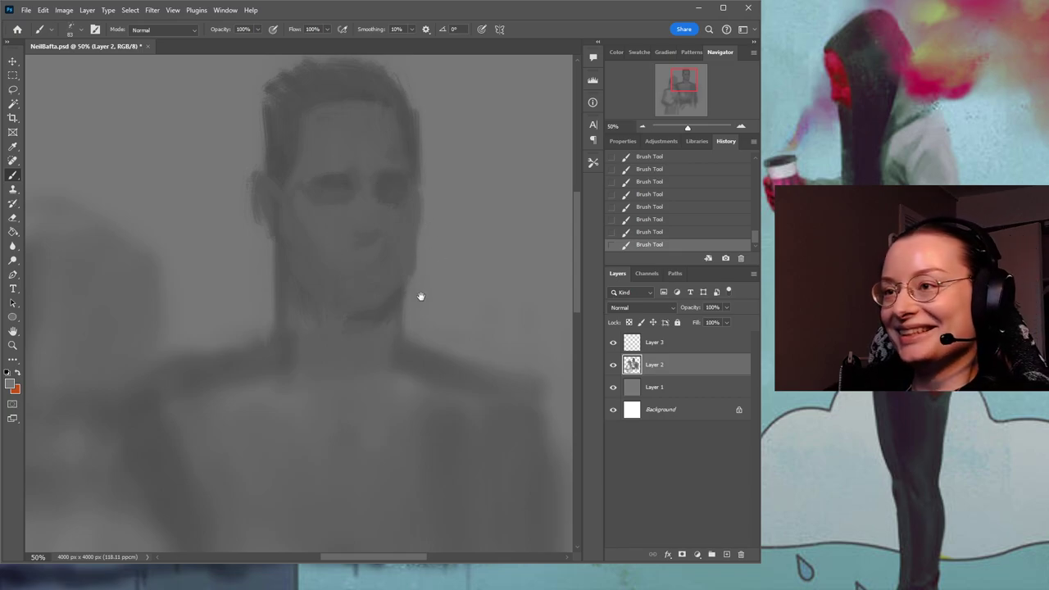
pyautogui.keyDown('alt'); pyautogui.click(375, 297); pyautogui.keyUp('alt')
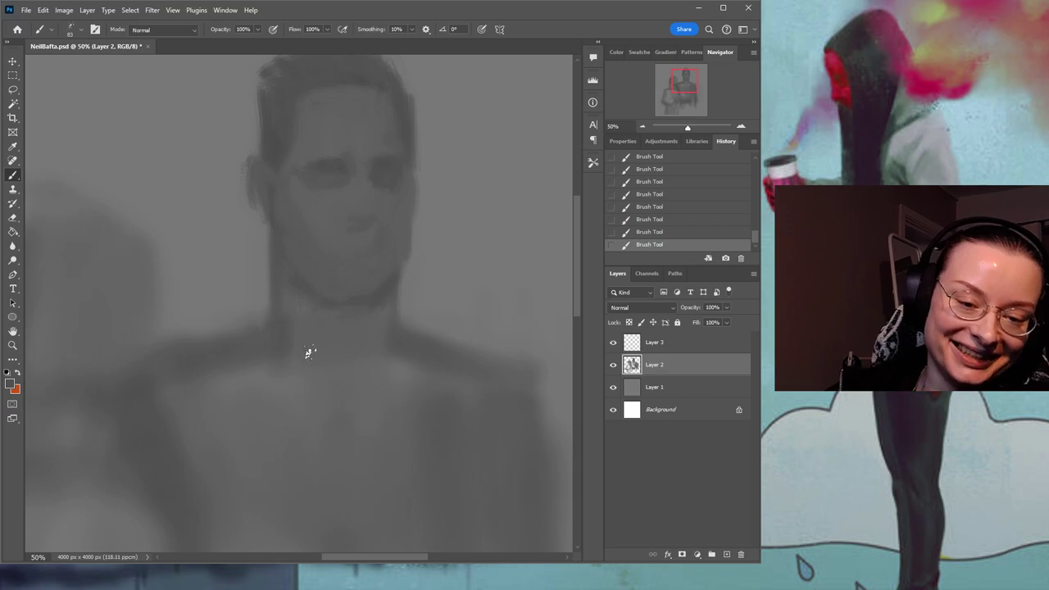
# Shape the taller figure's nose and mouth with smaller strokes in sampled grey, undoing one stray stroke, and save the file.
pyautogui.keyDown('alt'); pyautogui.click(340, 161); pyautogui.keyUp('alt')
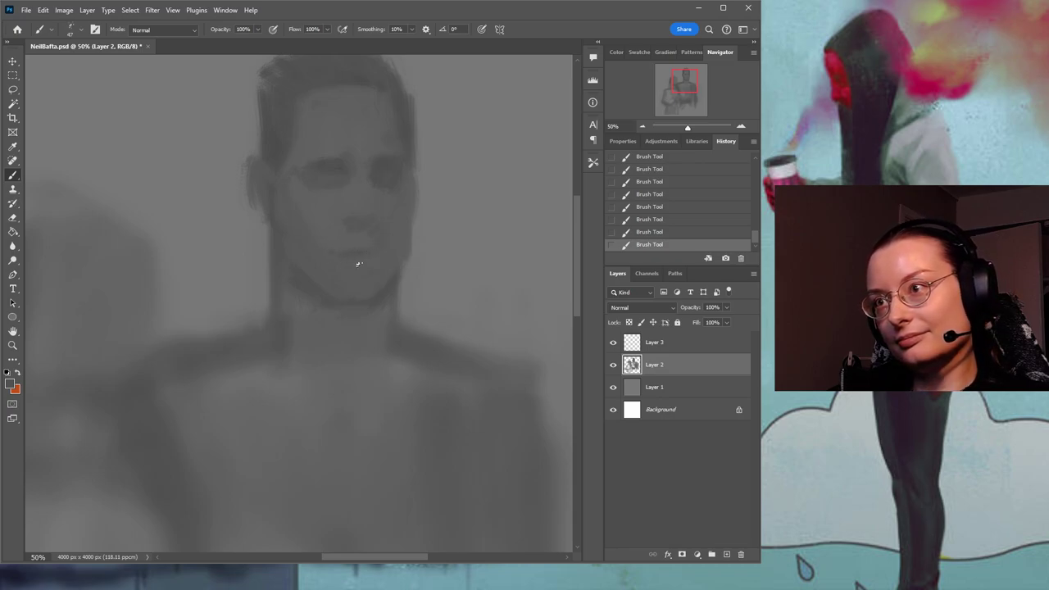
pyautogui.hotkey('ctrl', 'z')
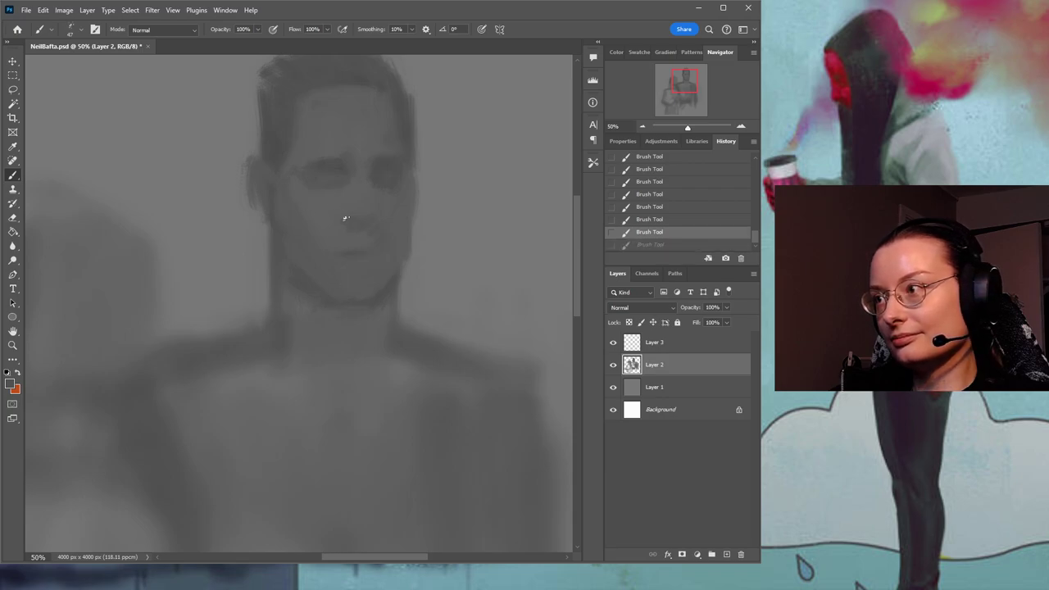
pyautogui.moveTo(338, 255); pyautogui.dragTo(371, 251)
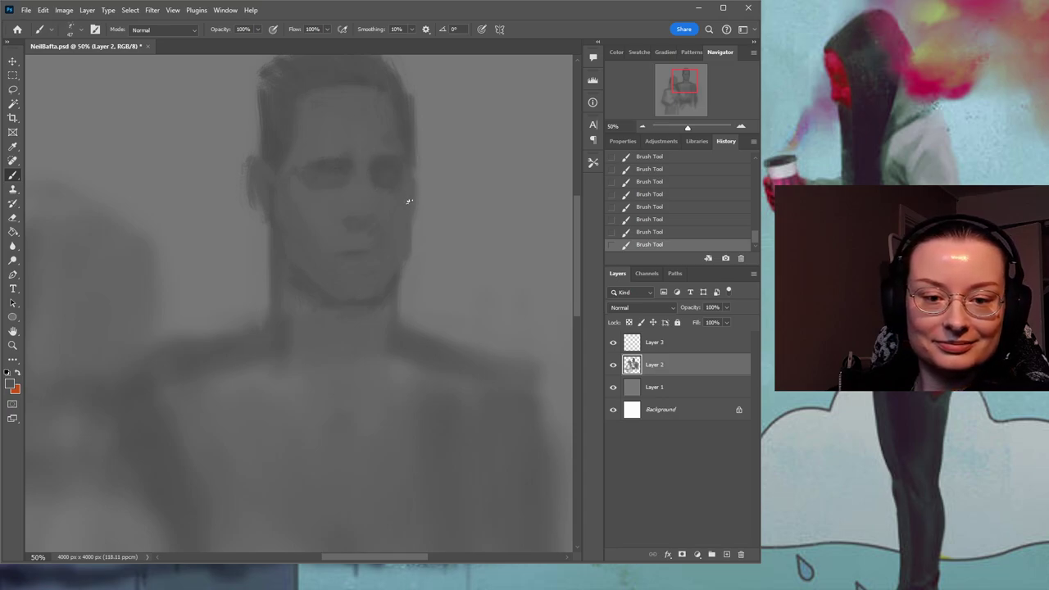
pyautogui.moveTo(420, 166); pyautogui.dragTo(434, 227)
pyautogui.hotkey('ctrl', 's')
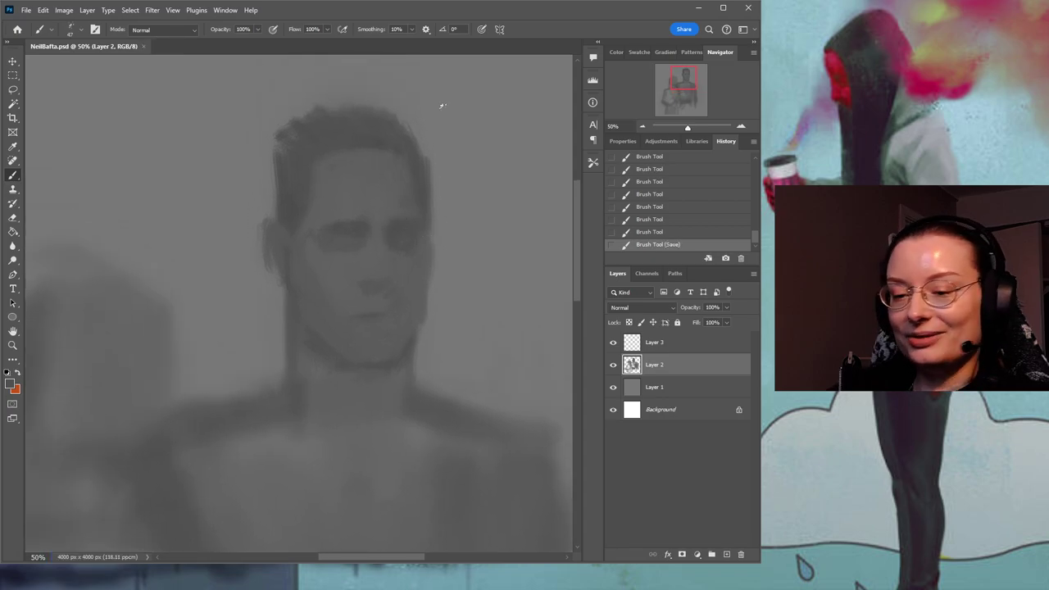
# Darken the taller figure's mouth line, the shadow below the lower lip and the eye sockets, and save the file.
pyautogui.moveTo(458, 207); pyautogui.dragTo(445, 226)
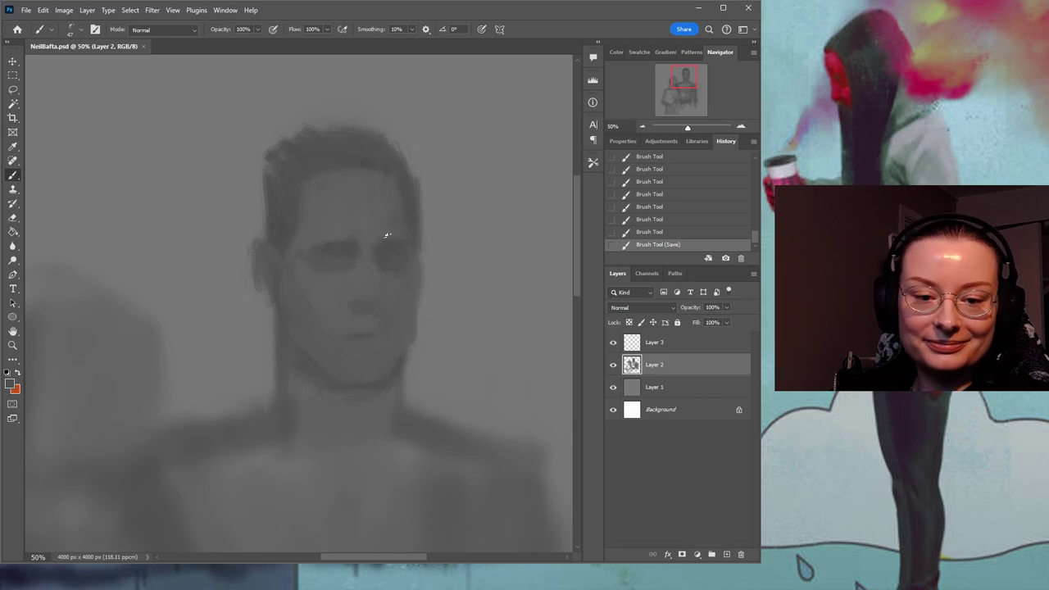
pyautogui.moveTo(360, 279); pyautogui.dragTo(369, 251)
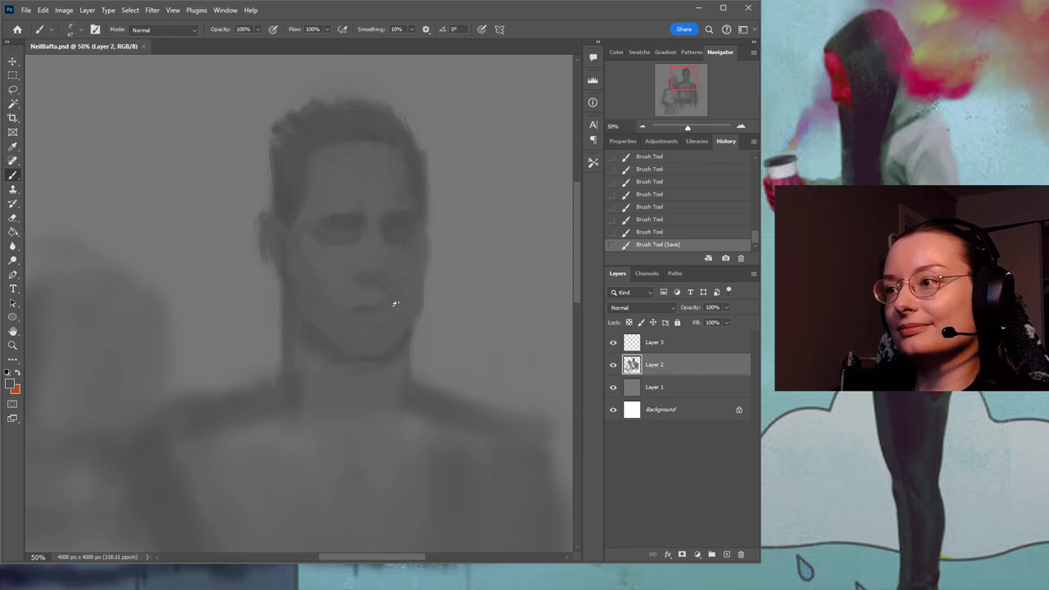
pyautogui.moveTo(355, 312); pyautogui.dragTo(375, 309)
pyautogui.moveTo(375, 309)
pyautogui.mouseDown()
pyautogui.moveTo(389, 309)
pyautogui.moveTo(378, 310)
pyautogui.mouseUp()
pyautogui.moveTo(374, 310); pyautogui.dragTo(382, 309)
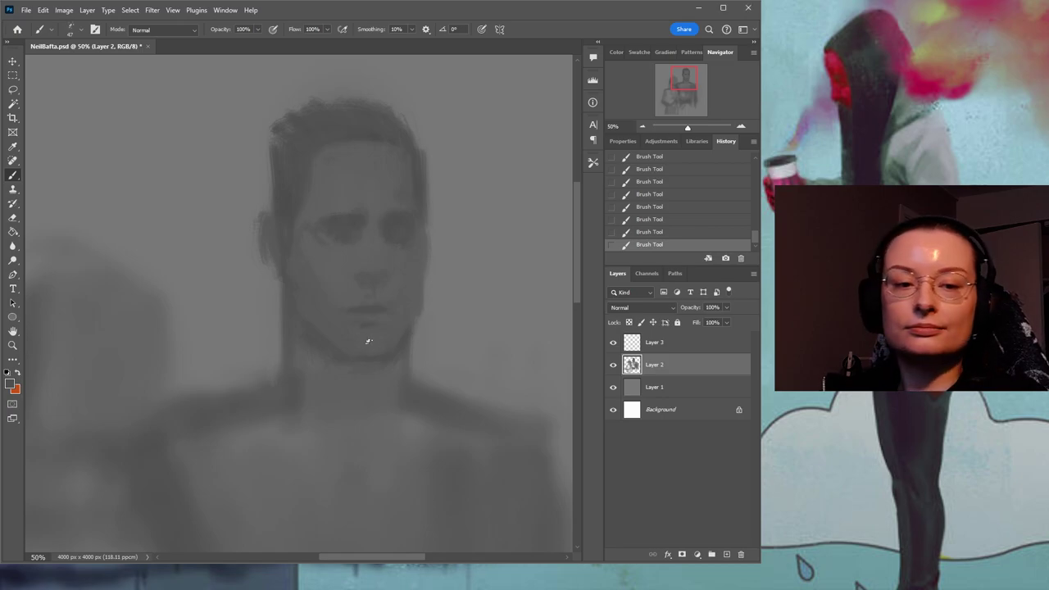
pyautogui.click(14, 349)
pyautogui.click(366, 242)
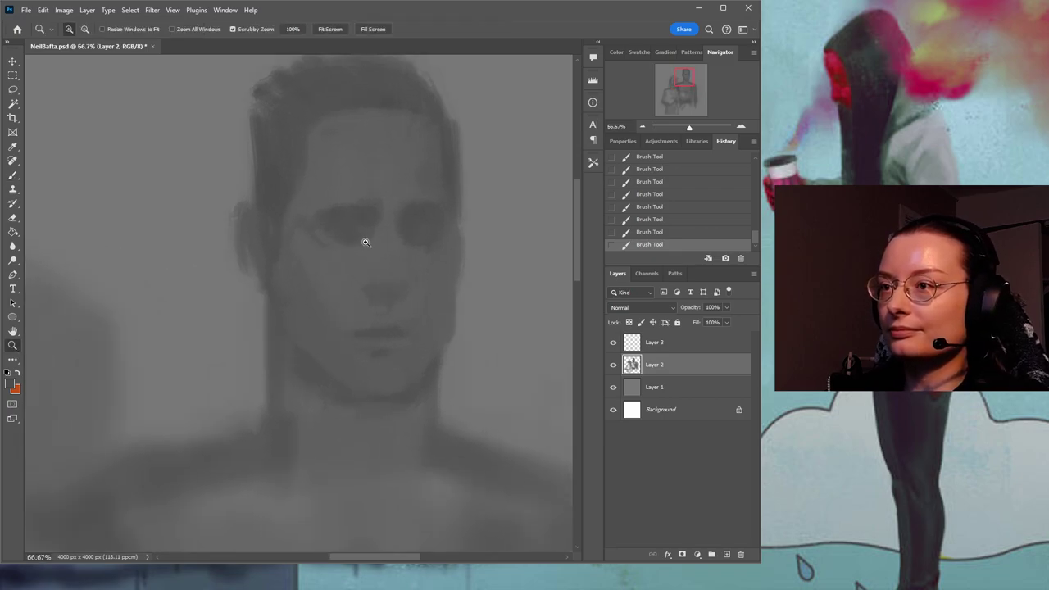
pyautogui.click(368, 218)
pyautogui.hotkey('ctrl', 's')
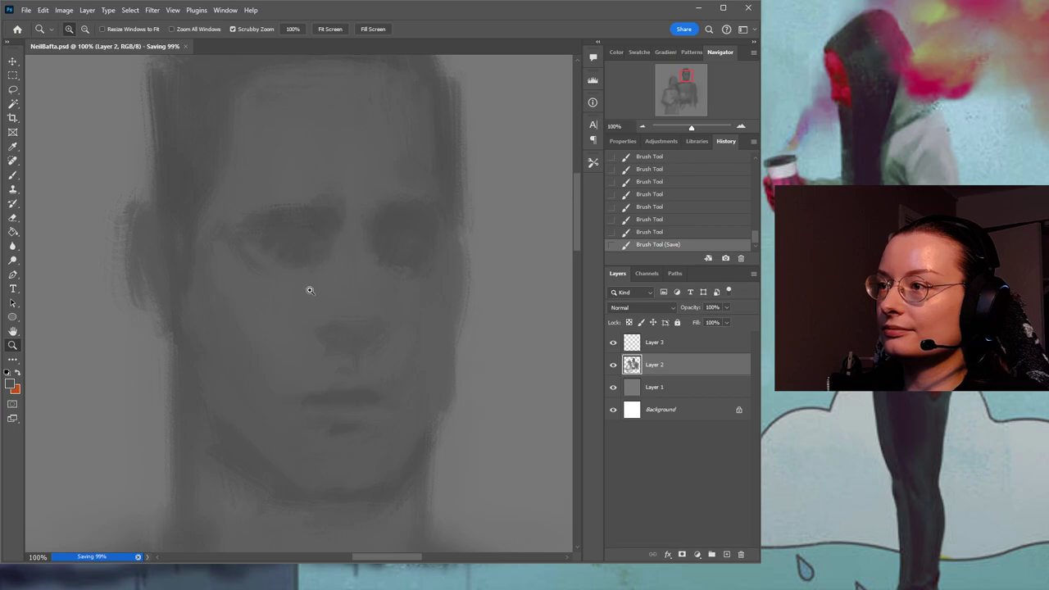
# Refine the inner corners of the taller figure's eye sockets beside the nose bridge with finer textured strokes.
pyautogui.moveTo(302, 253); pyautogui.dragTo(343, 286)
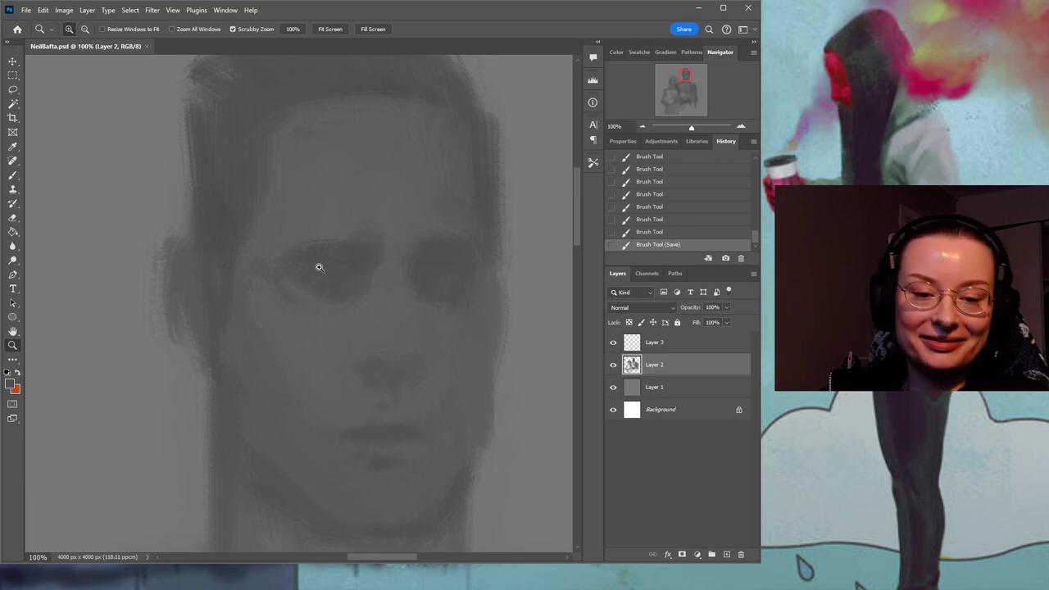
pyautogui.moveTo(321, 282); pyautogui.dragTo(339, 308)
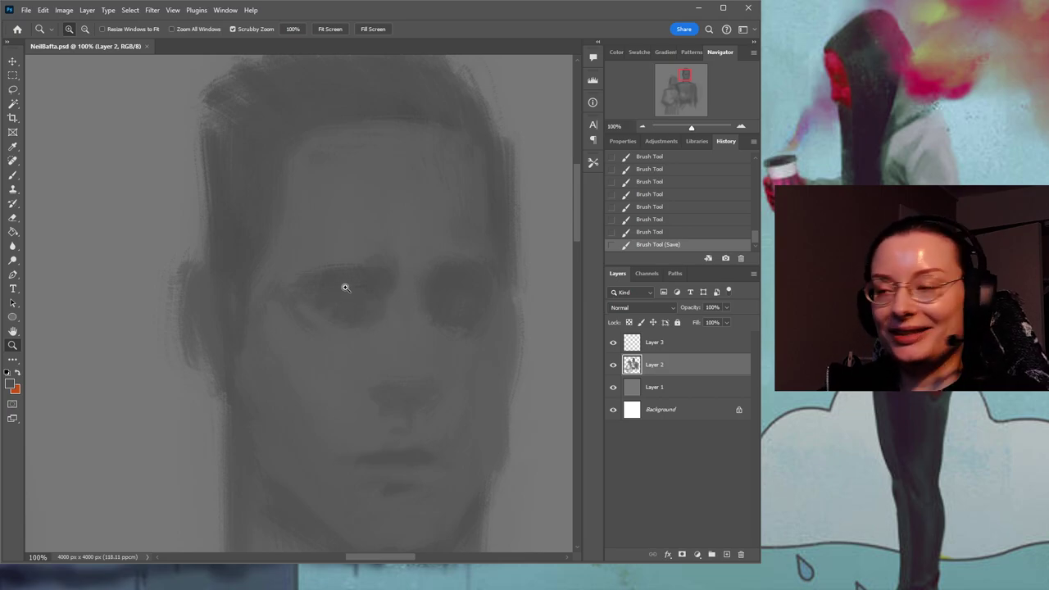
pyautogui.moveTo(345, 287); pyautogui.dragTo(295, 286)
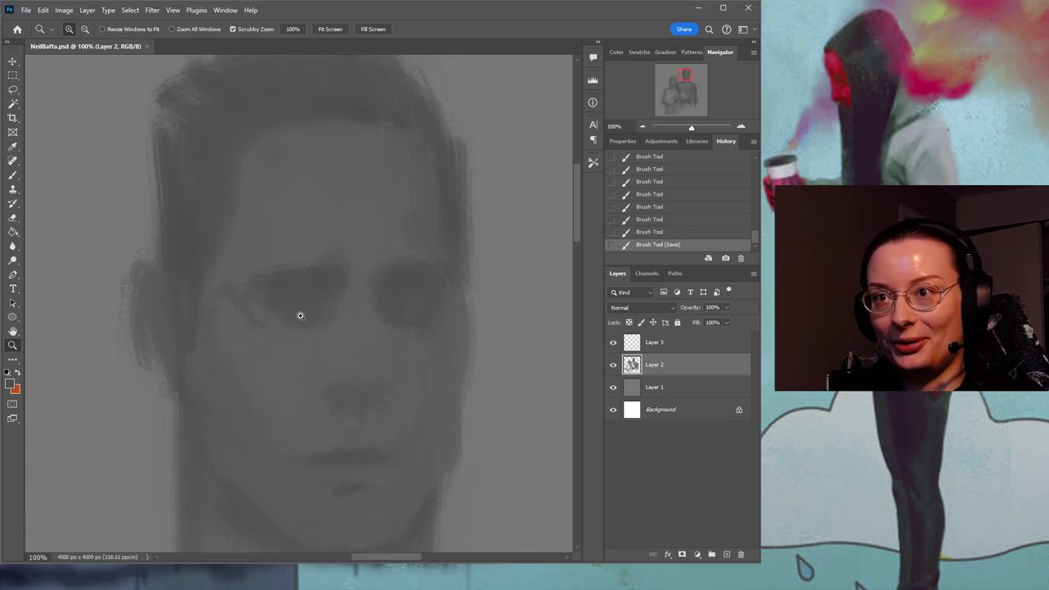
pyautogui.hscroll(-2, 386, 326)
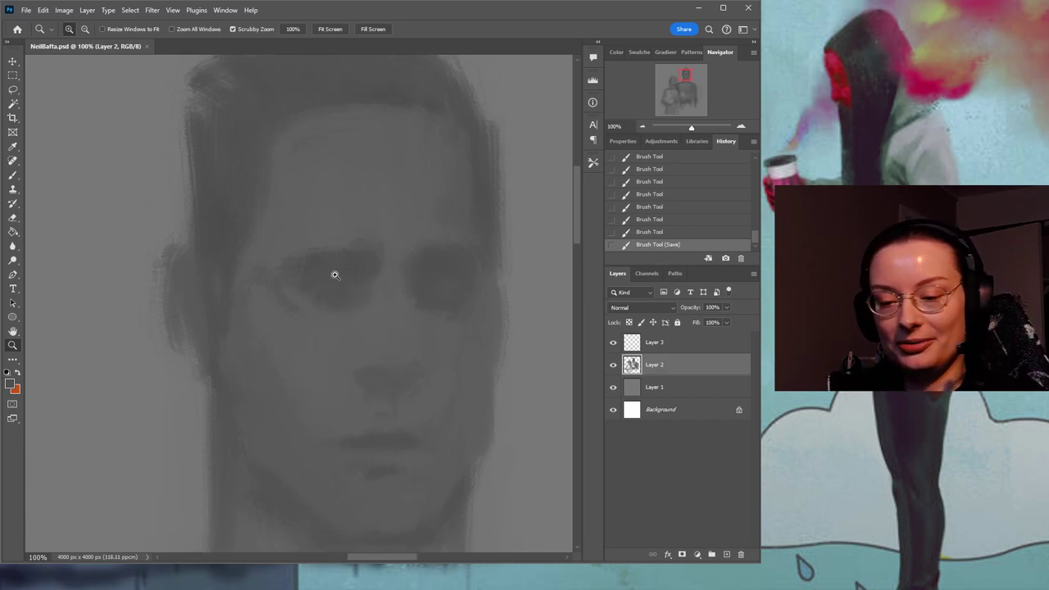
pyautogui.click(14, 175)
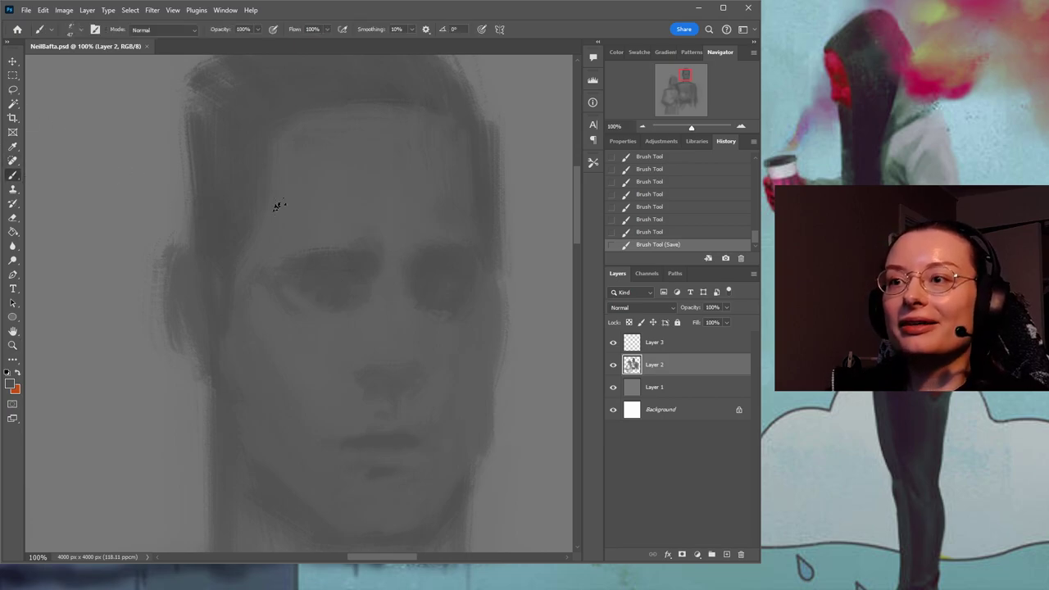
pyautogui.moveTo(386, 272)
pyautogui.mouseDown()
pyautogui.moveTo(375, 276)
pyautogui.moveTo(386, 281)
pyautogui.moveTo(369, 277)
pyautogui.moveTo(368, 304)
pyautogui.mouseUp()
pyautogui.moveTo(369, 302)
pyautogui.mouseDown()
pyautogui.moveTo(363, 291)
pyautogui.moveTo(406, 282)
pyautogui.mouseUp()
pyautogui.moveTo(407, 275); pyautogui.dragTo(403, 253)
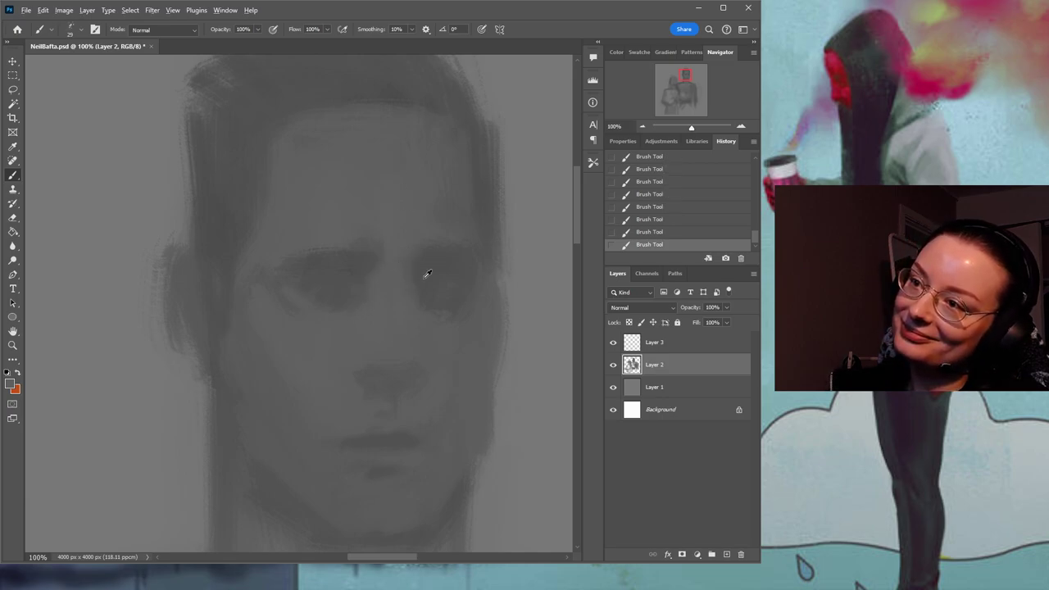
# On Layer 3, paint dark lid lines and an inner brow accent around the taller figure's eye nearest the ear using a size 23 brush.
pyautogui.click(12, 345)
pyautogui.click(370, 312)
pyautogui.moveTo(370, 312)
pyautogui.mouseDown()
pyautogui.moveTo(347, 274)
pyautogui.moveTo(401, 300)
pyautogui.moveTo(410, 319)
pyautogui.moveTo(378, 308)
pyautogui.mouseUp()
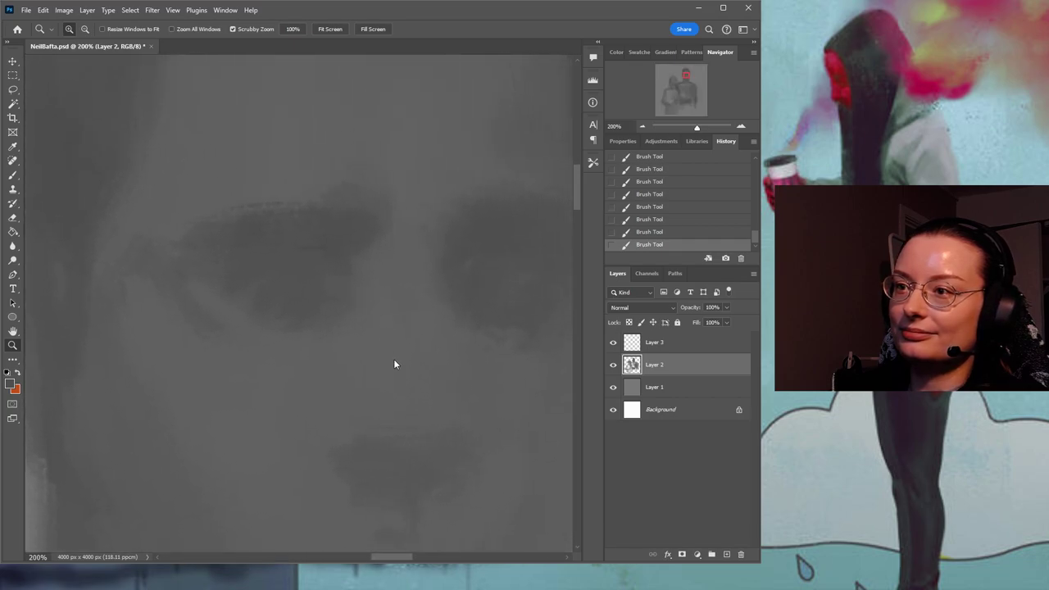
pyautogui.keyDown('alt'); pyautogui.click(394, 359); pyautogui.keyUp('alt')
pyautogui.click(681, 347)
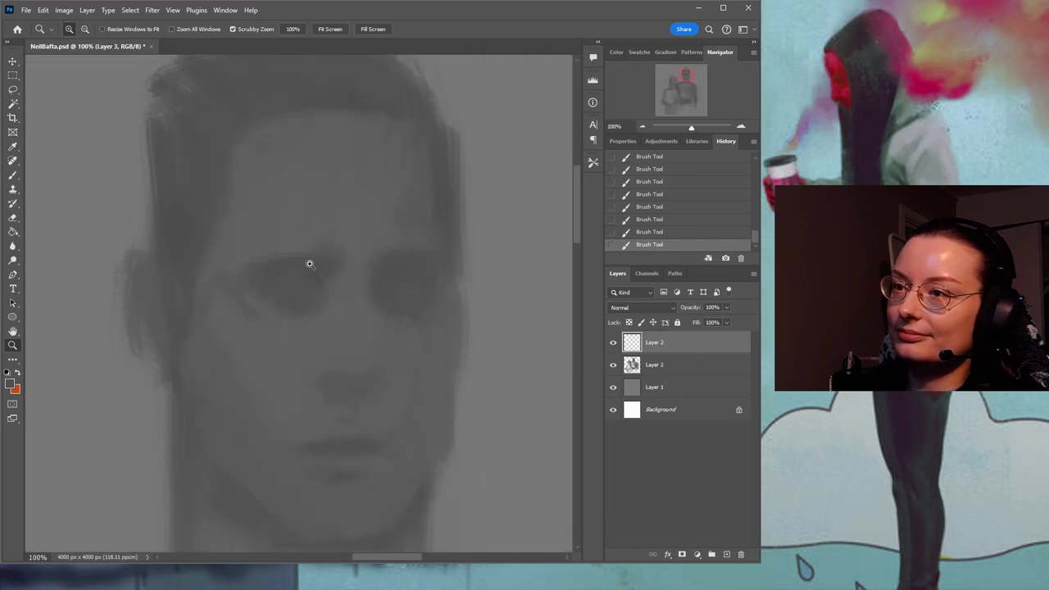
pyautogui.click(12, 175)
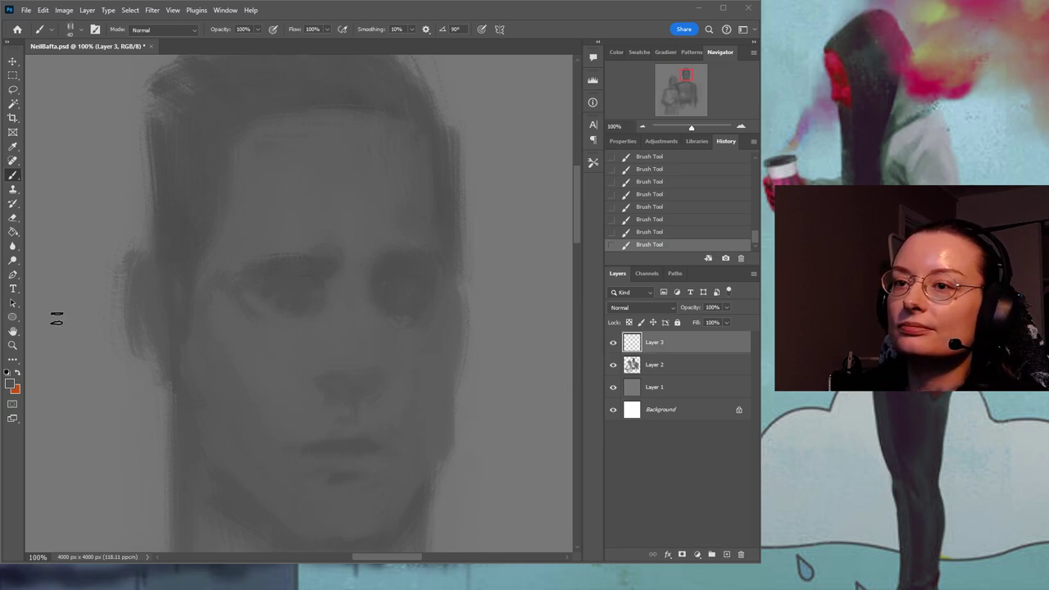
pyautogui.press('i')
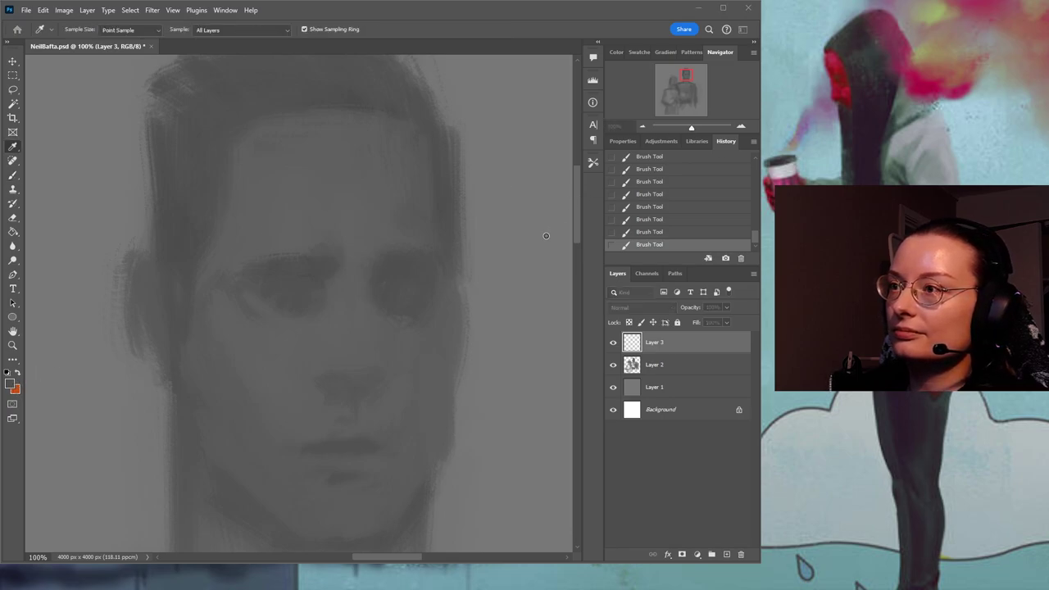
pyautogui.press('b')
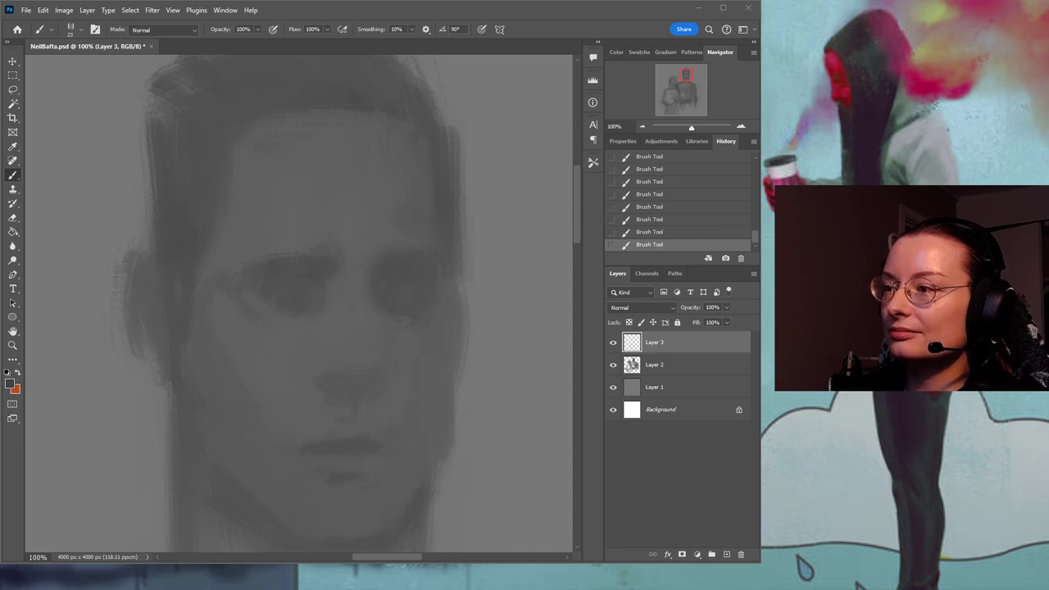
pyautogui.hotkey('alt', 'Tab')
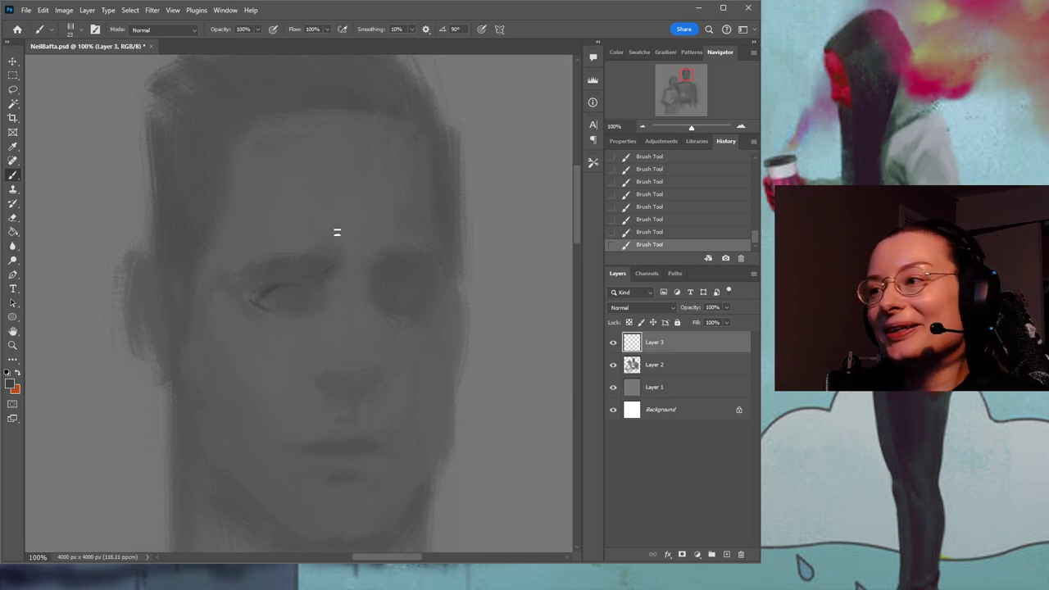
# Roll back the most recent brush strokes around the taller figure's eye through the document history.
pyautogui.click(13, 345)
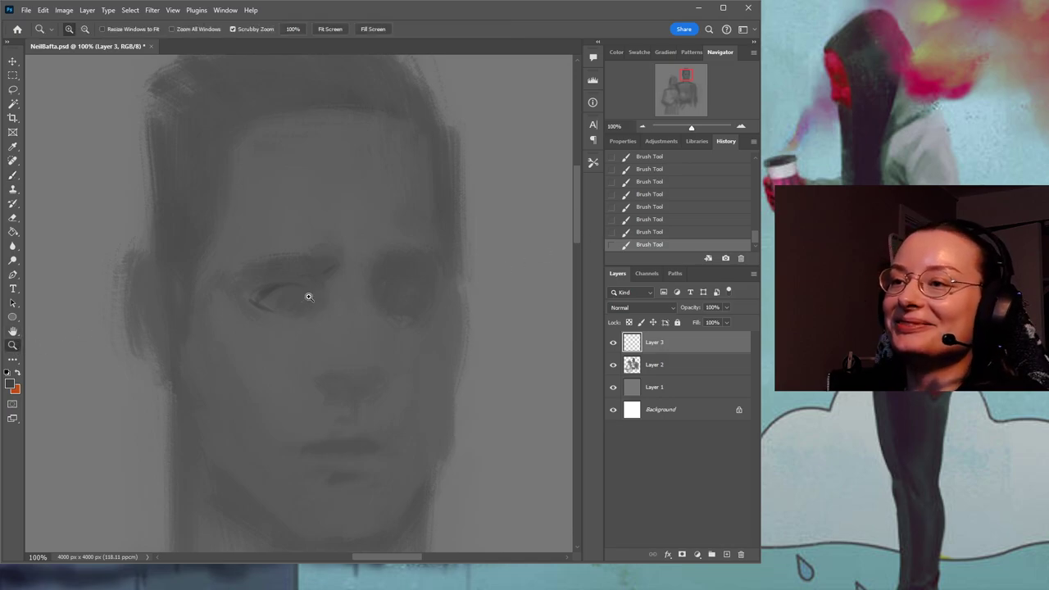
pyautogui.click(308, 297)
pyautogui.moveTo(335, 314); pyautogui.dragTo(301, 267)
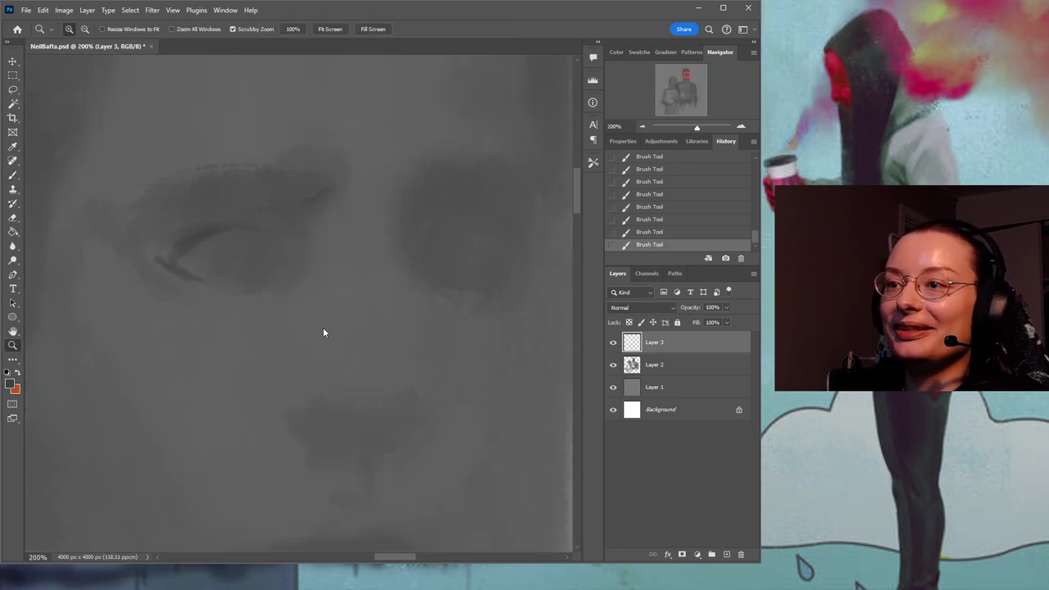
pyautogui.hotkey('ctrl', '-')
pyautogui.click(11, 177)
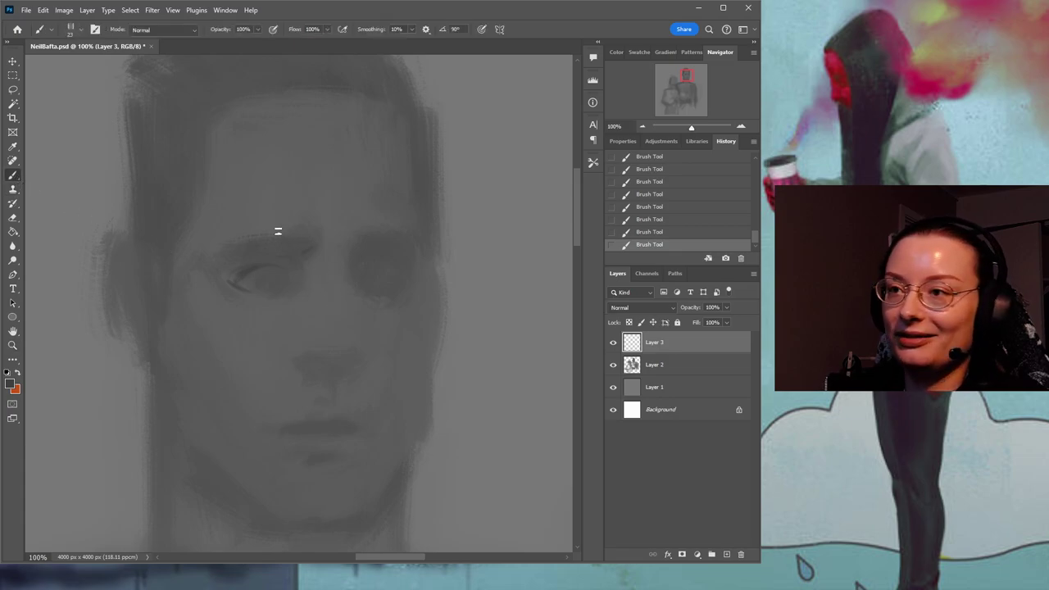
pyautogui.click(640, 221)
pyautogui.click(646, 199)
pyautogui.click(646, 180)
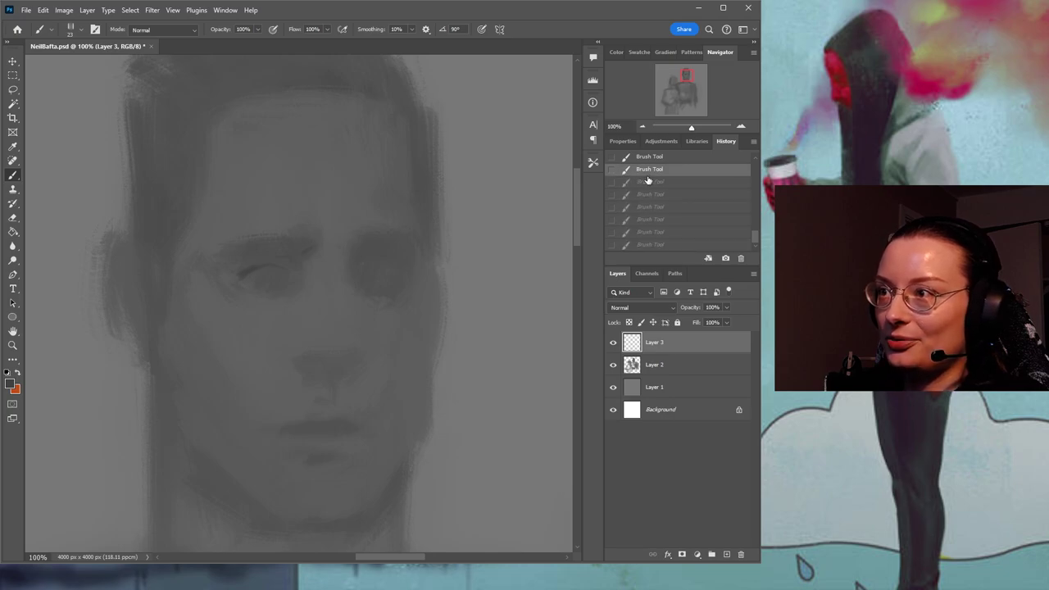
pyautogui.scroll(1, 757, 166)
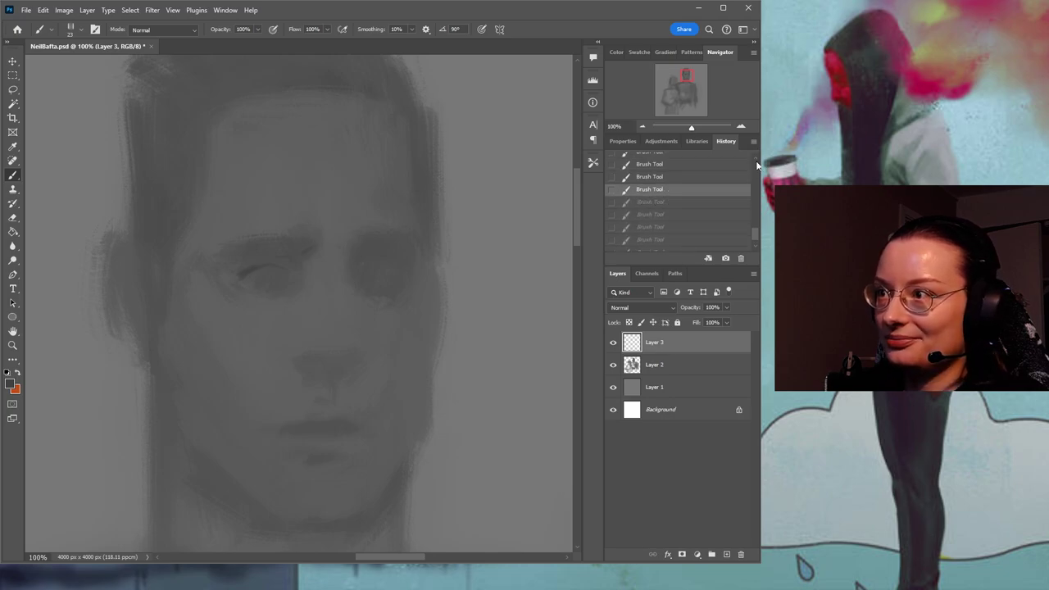
pyautogui.click(676, 177)
pyautogui.click(675, 167)
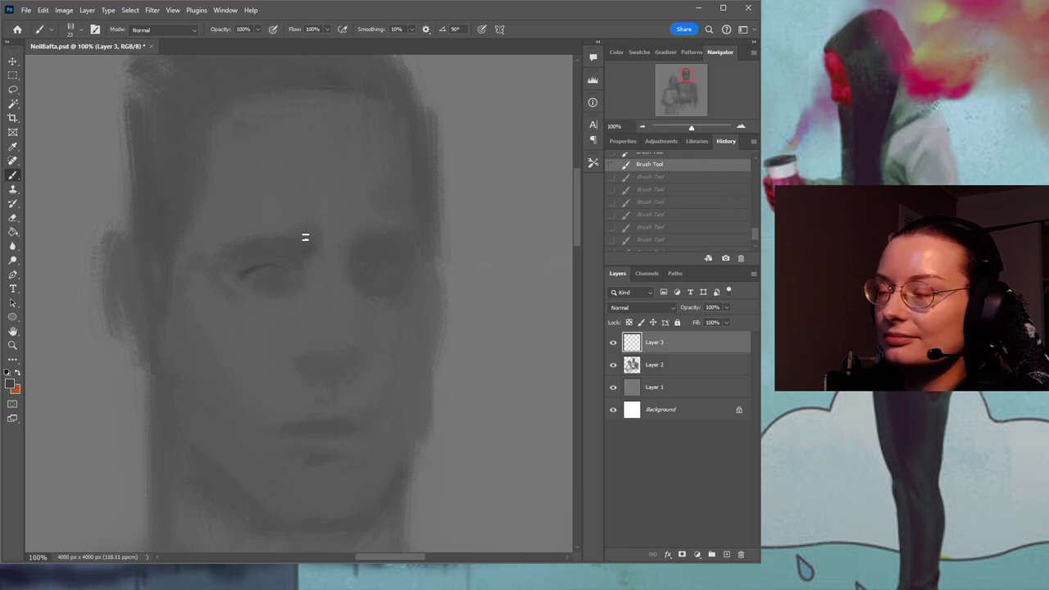
# Repaint the lid lines and inner corner of the taller figure's eye nearest the ear with sampled grey.
pyautogui.moveTo(259, 274); pyautogui.dragTo(287, 278)
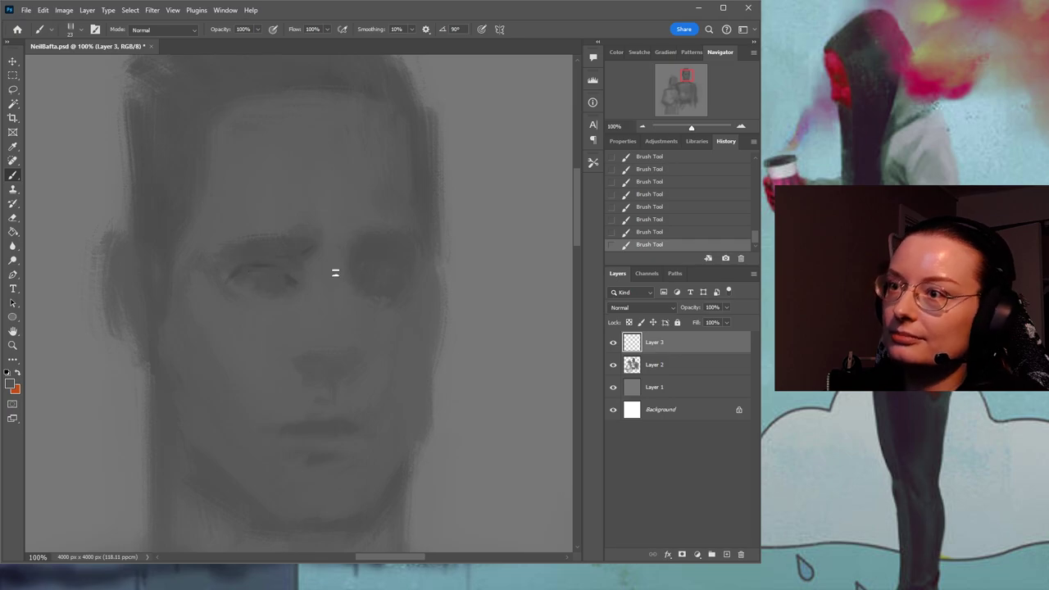
pyautogui.keyDown('alt'); pyautogui.click(295, 278); pyautogui.keyUp('alt')
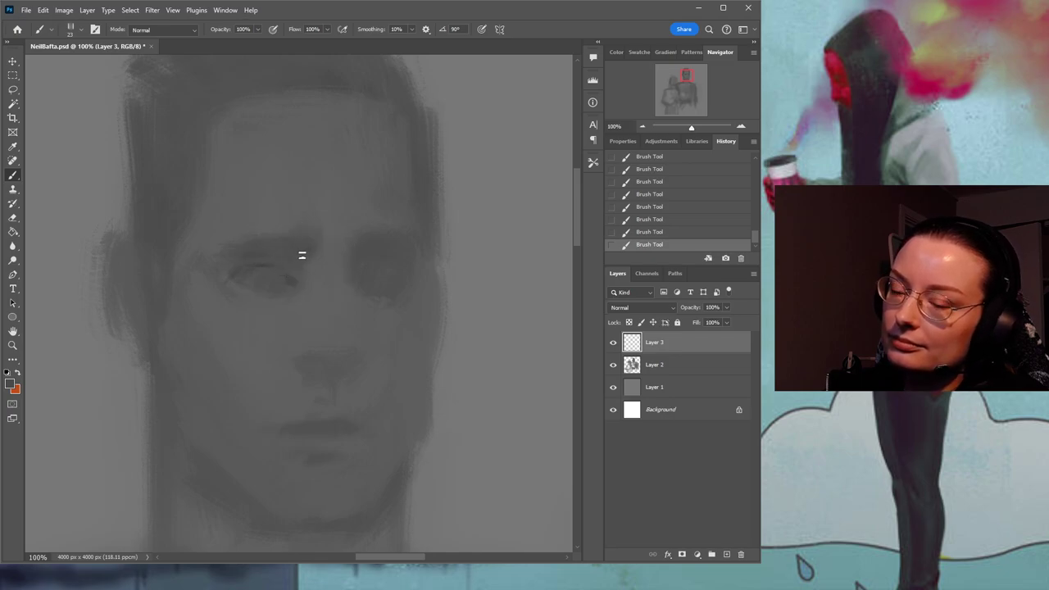
pyautogui.hotkey('ctrl', 'z')
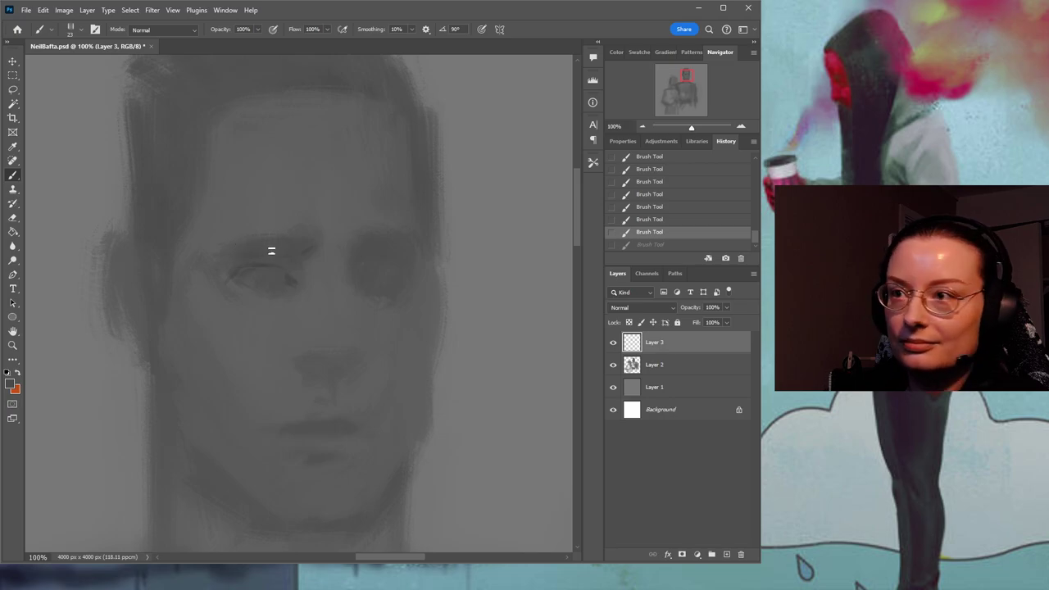
pyautogui.hotkey('ctrl', 'shift', 'z')
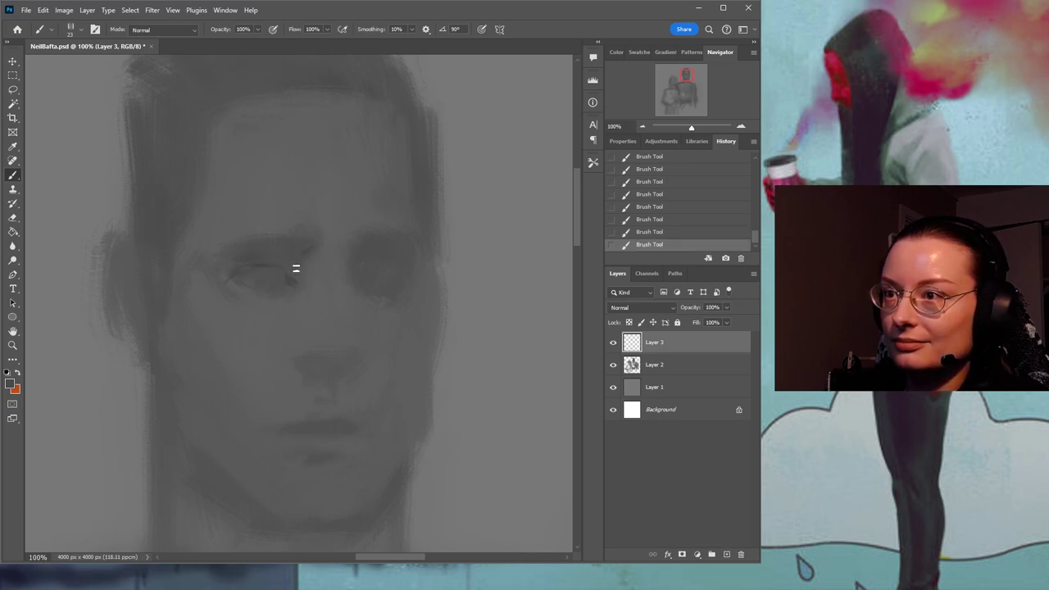
# Pick a darker grey and paint the upper lid line and crease of the eye nearest the ear.
pyautogui.press('i')
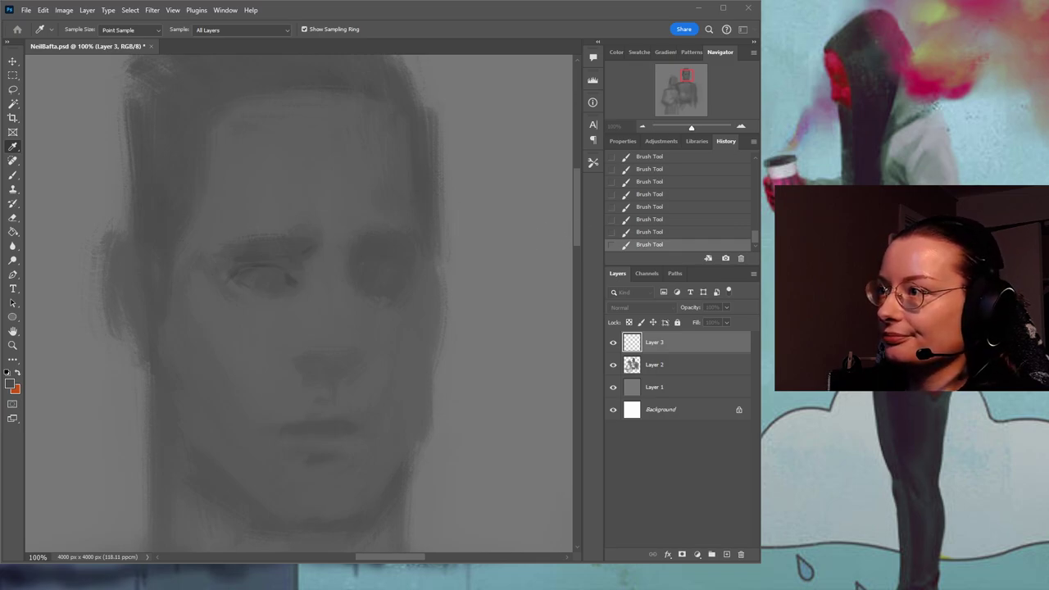
pyautogui.press('b')
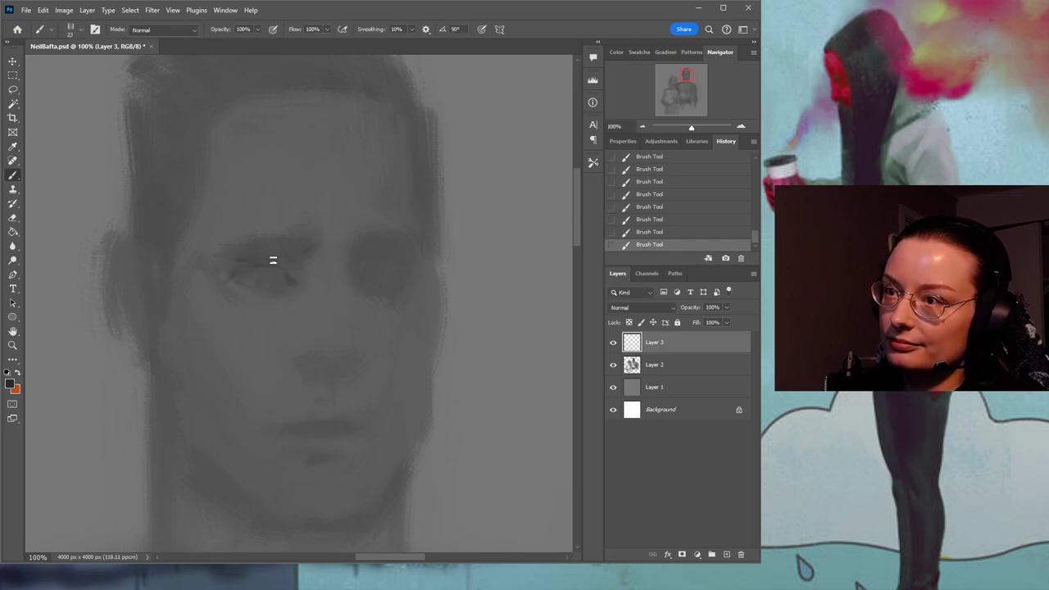
pyautogui.moveTo(257, 260); pyautogui.dragTo(228, 272)
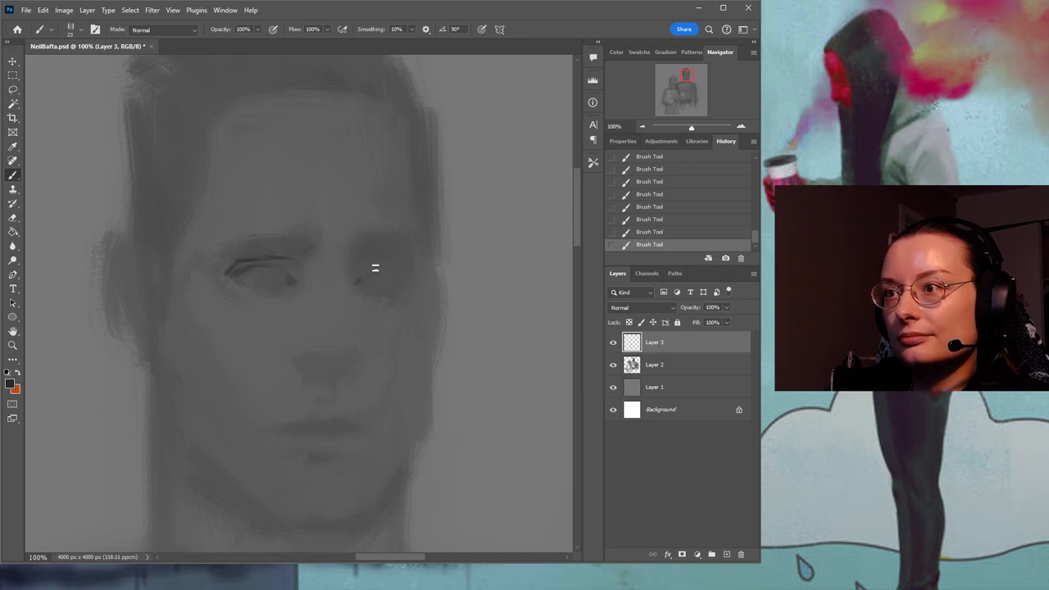
# Outline the lids, inner corner and outer edge of the taller figure's far eye with dark grey strokes.
pyautogui.moveTo(371, 267); pyautogui.dragTo(390, 263)
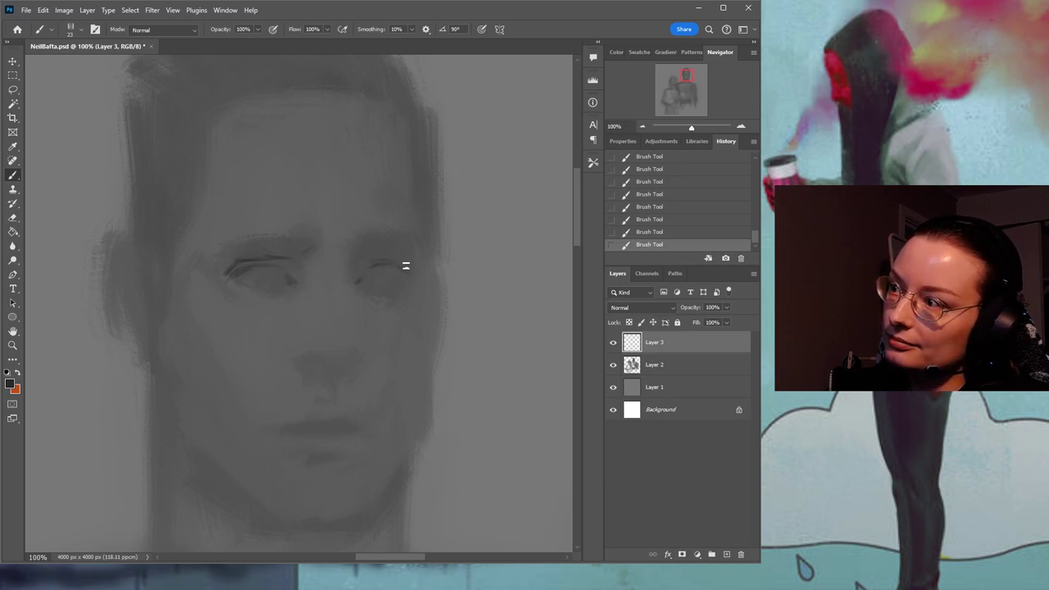
pyautogui.moveTo(377, 266); pyautogui.dragTo(402, 270)
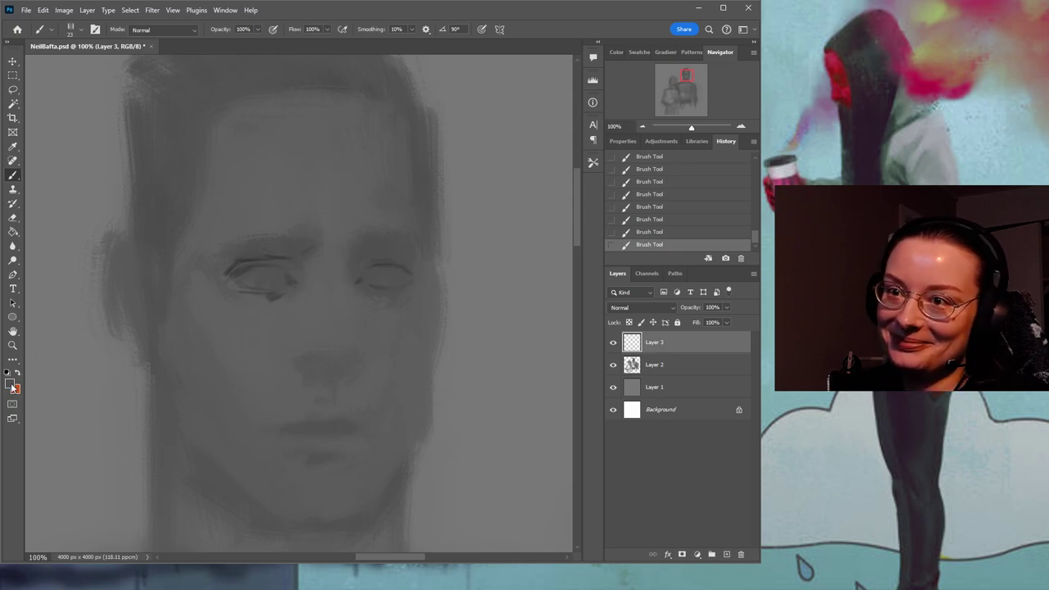
pyautogui.press('i')
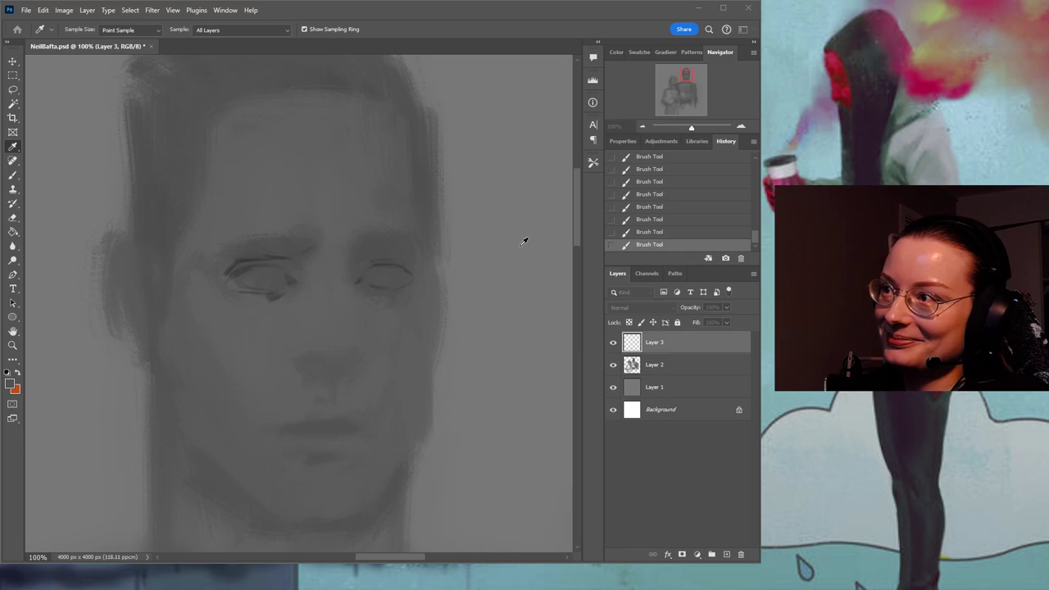
pyautogui.press('b')
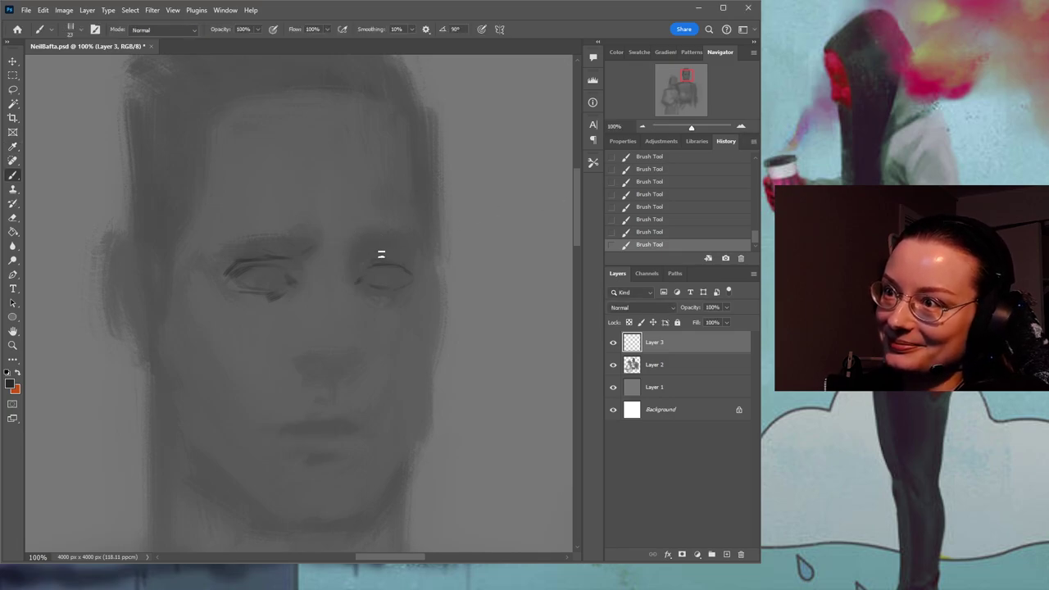
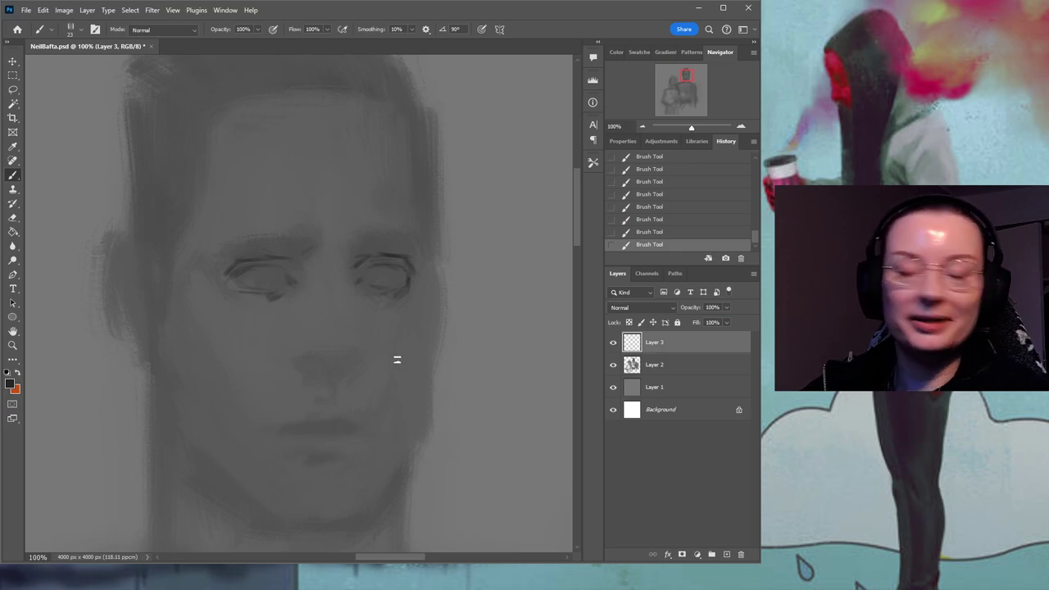
# Refine the far eye's upper and lower lid strokes using greys sampled around that eye.
pyautogui.moveTo(398, 296); pyautogui.dragTo(431, 323)
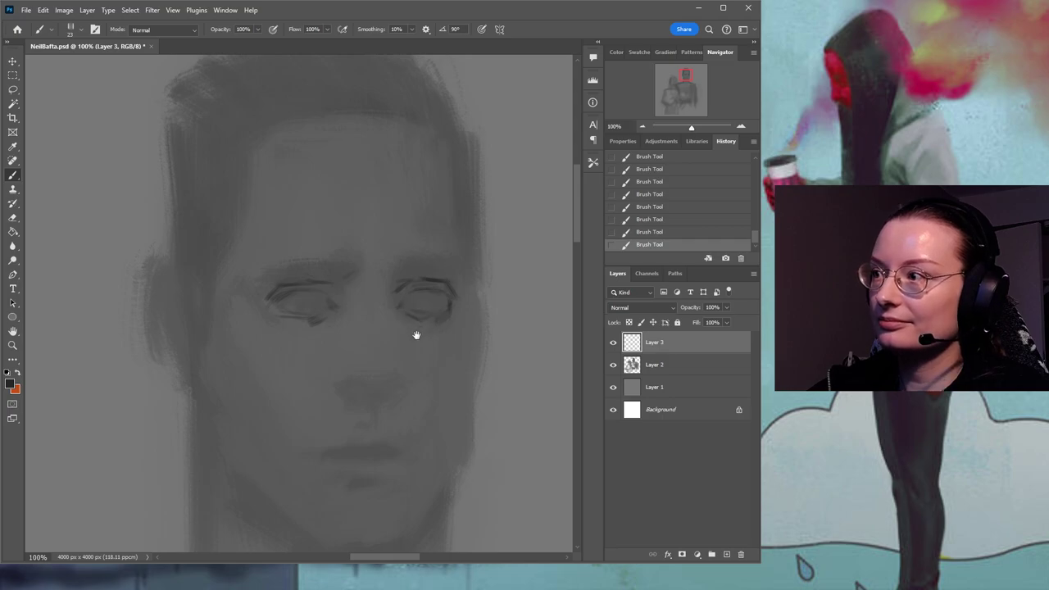
pyautogui.scroll(-2, 417, 334)
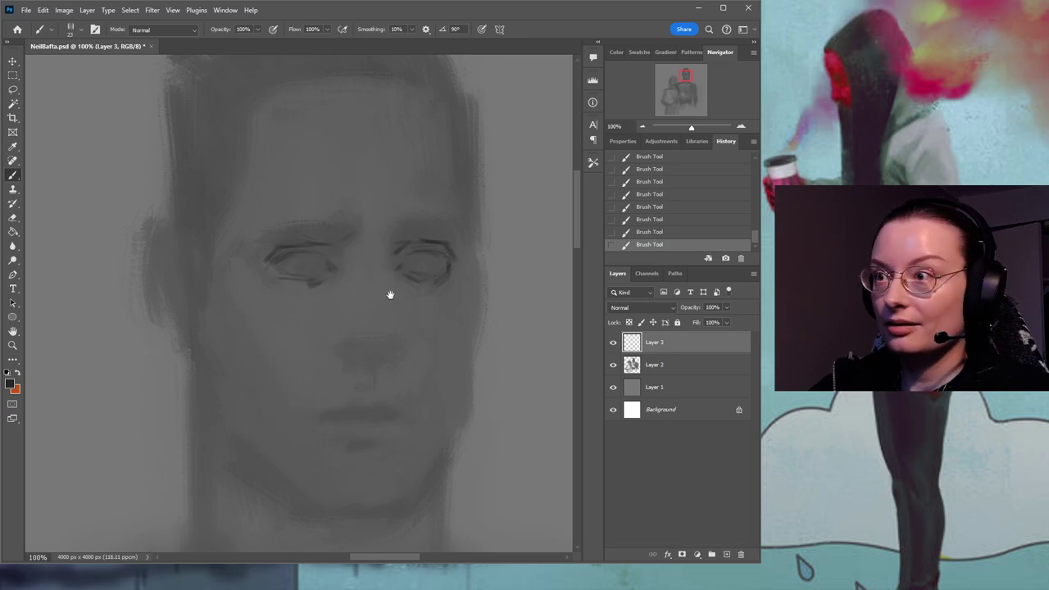
pyautogui.moveTo(387, 290); pyautogui.dragTo(405, 333)
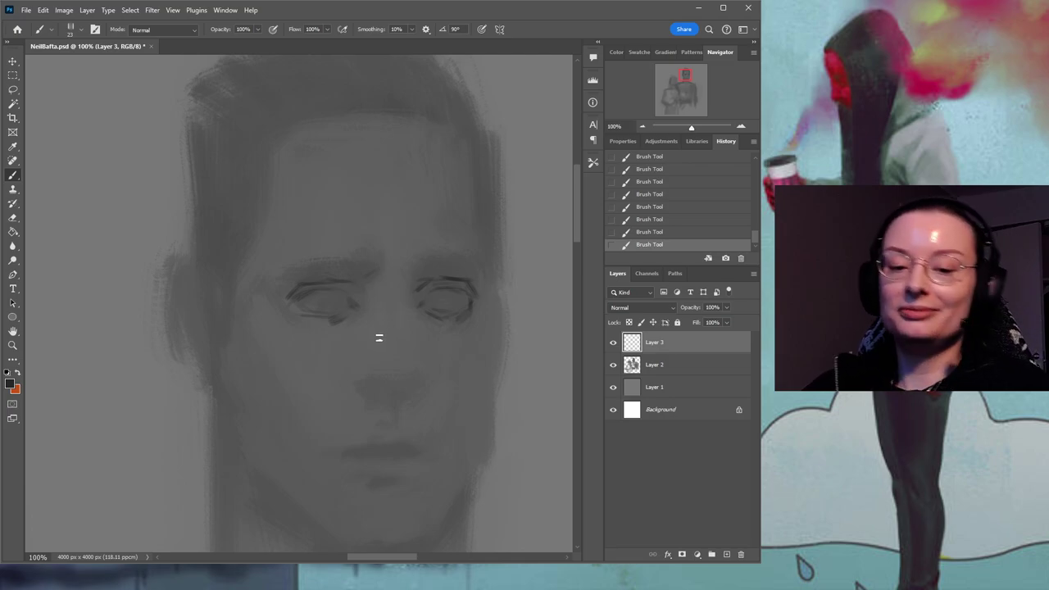
pyautogui.moveTo(365, 295)
pyautogui.mouseDown()
pyautogui.moveTo(366, 328)
pyautogui.moveTo(356, 328)
pyautogui.moveTo(391, 306)
pyautogui.mouseUp()
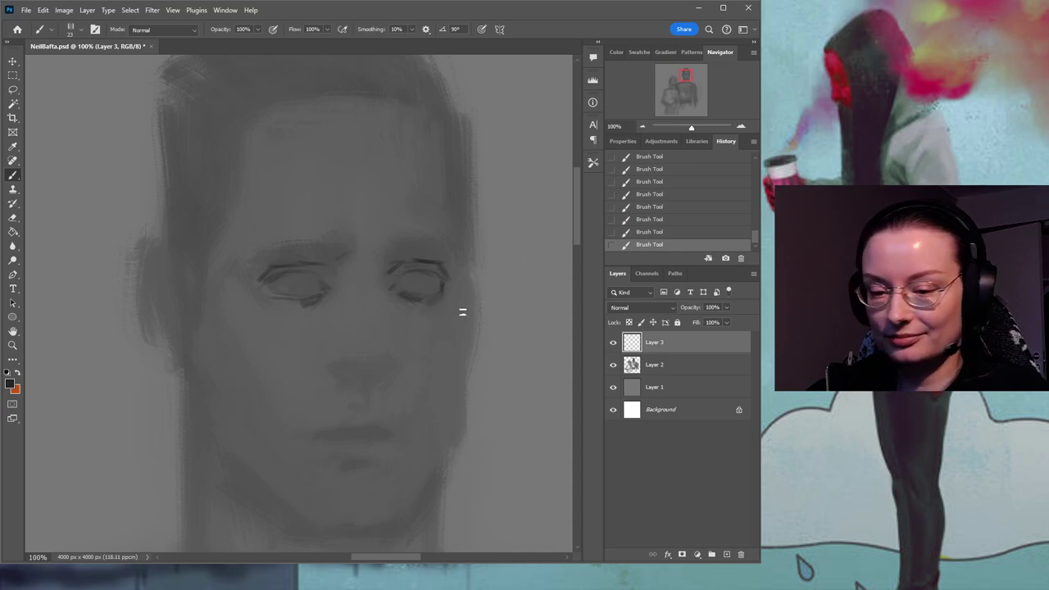
pyautogui.keyDown('alt'); pyautogui.click(428, 293); pyautogui.keyUp('alt')
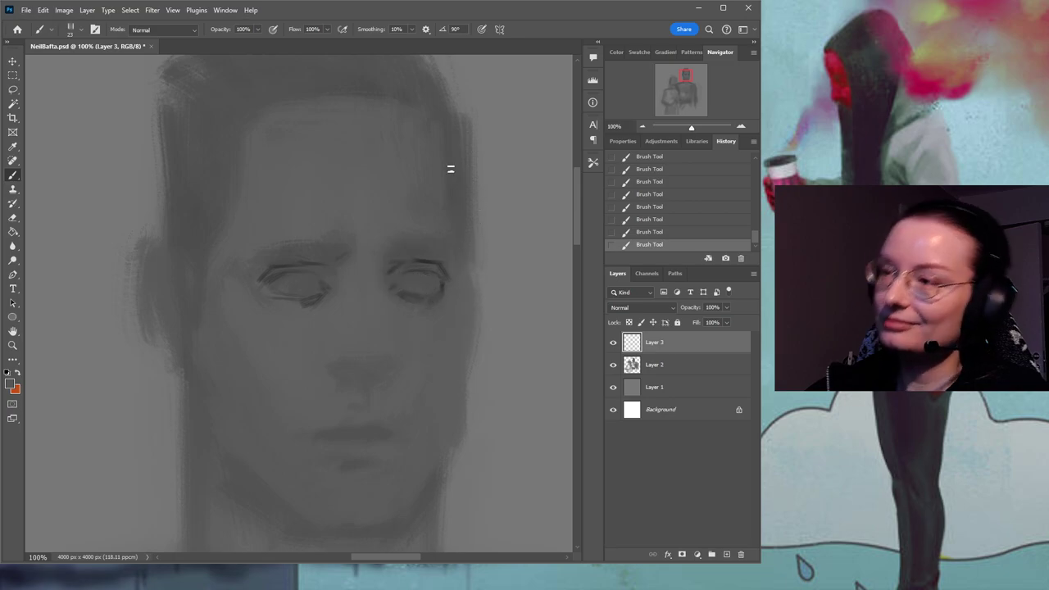
pyautogui.keyDown('alt'); pyautogui.click(426, 258); pyautogui.keyUp('alt')
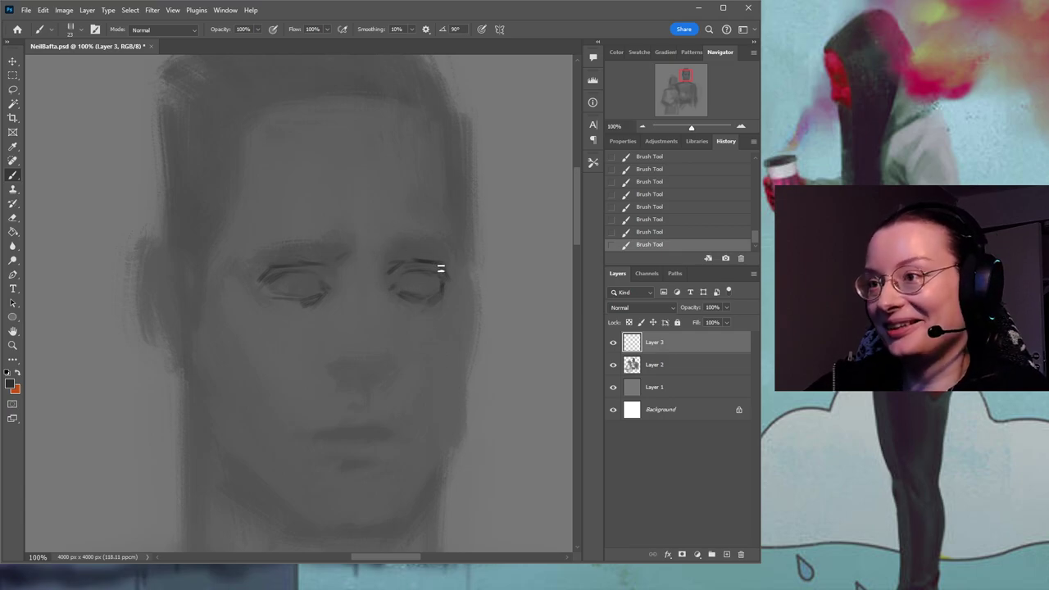
# Paint the nostrils and the underside of the taller figure's nose tip with short dark strokes.
pyautogui.scroll(-1, 398, 246)
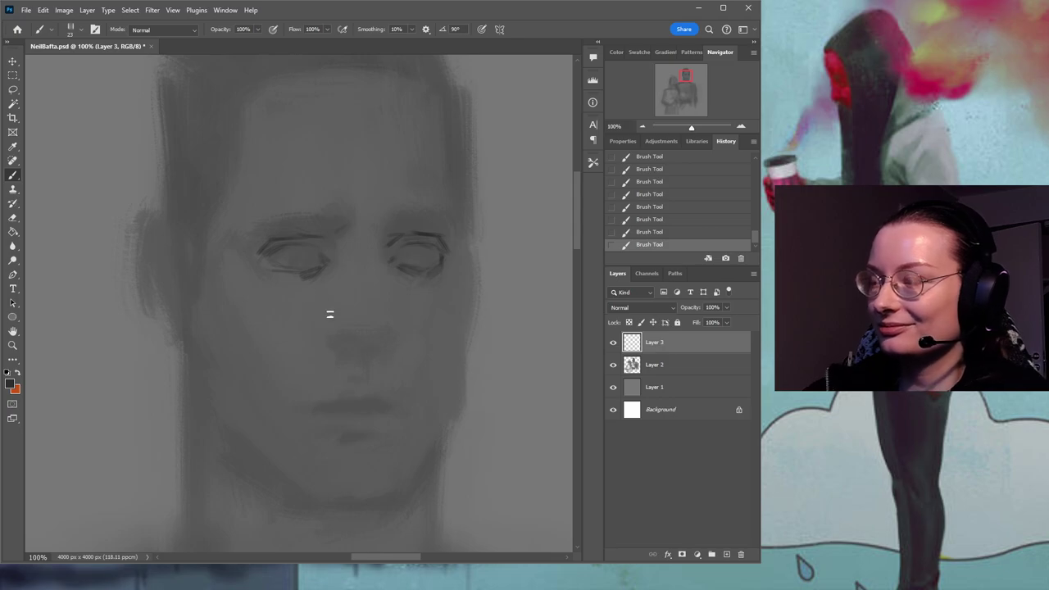
pyautogui.click(344, 347)
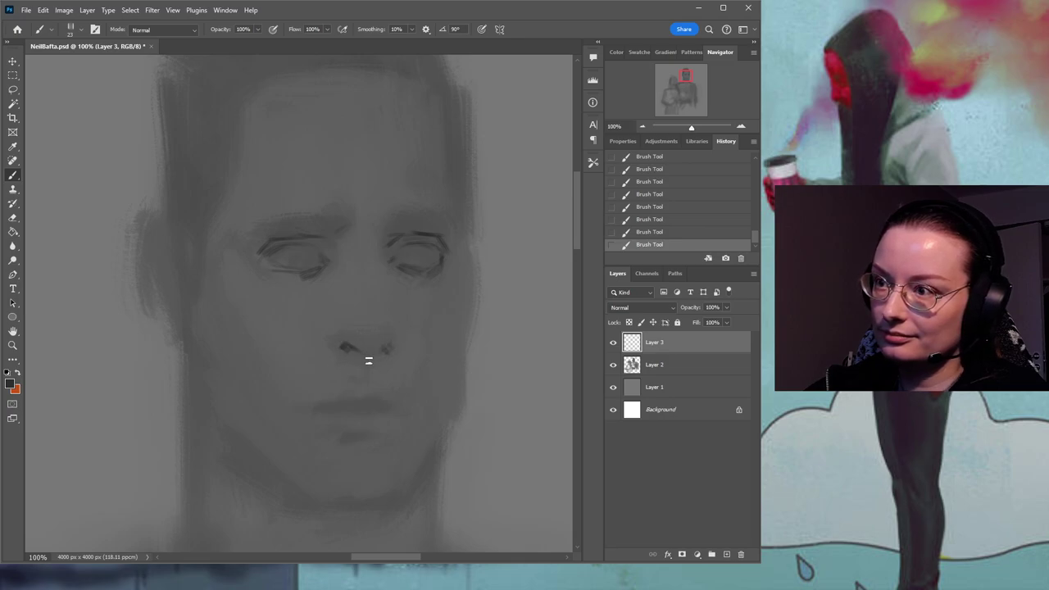
pyautogui.moveTo(354, 361); pyautogui.dragTo(366, 363)
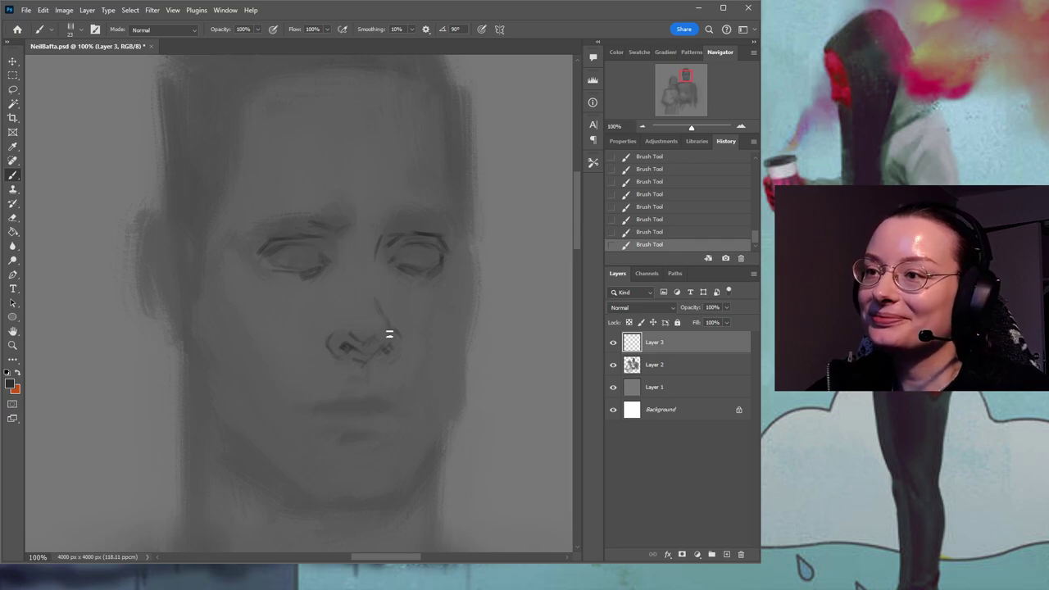
# Outline both sides of the nose bridge with sampled grey and strengthen the nostrils and nose wings.
pyautogui.keyDown('alt'); pyautogui.click(426, 227); pyautogui.keyUp('alt')
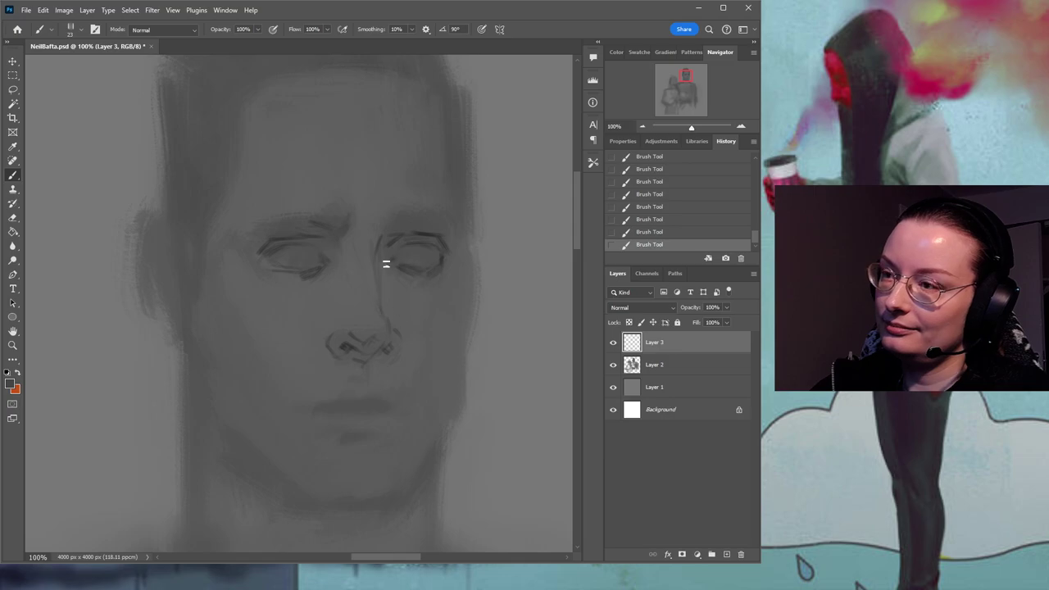
pyautogui.moveTo(333, 310); pyautogui.dragTo(332, 275)
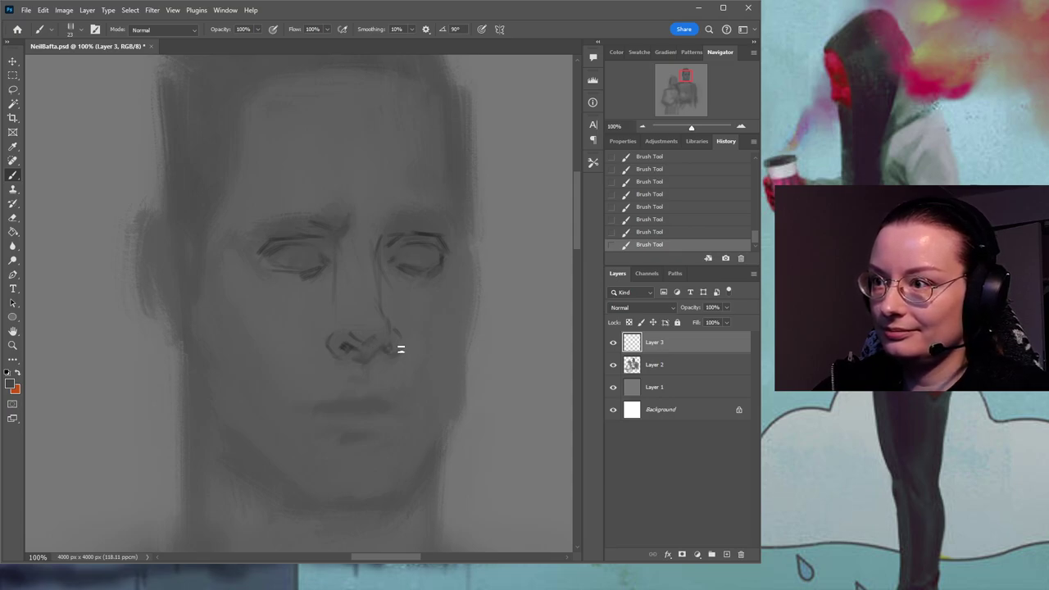
pyautogui.hotkey('ctrl', 'z')
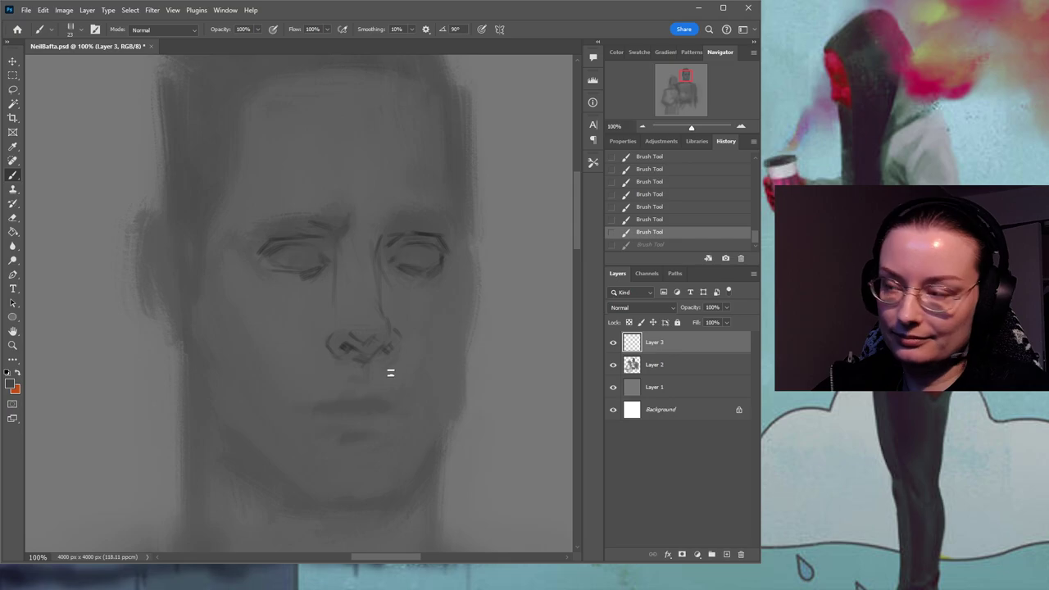
pyautogui.hotkey('ctrl', 'shift', 'z')
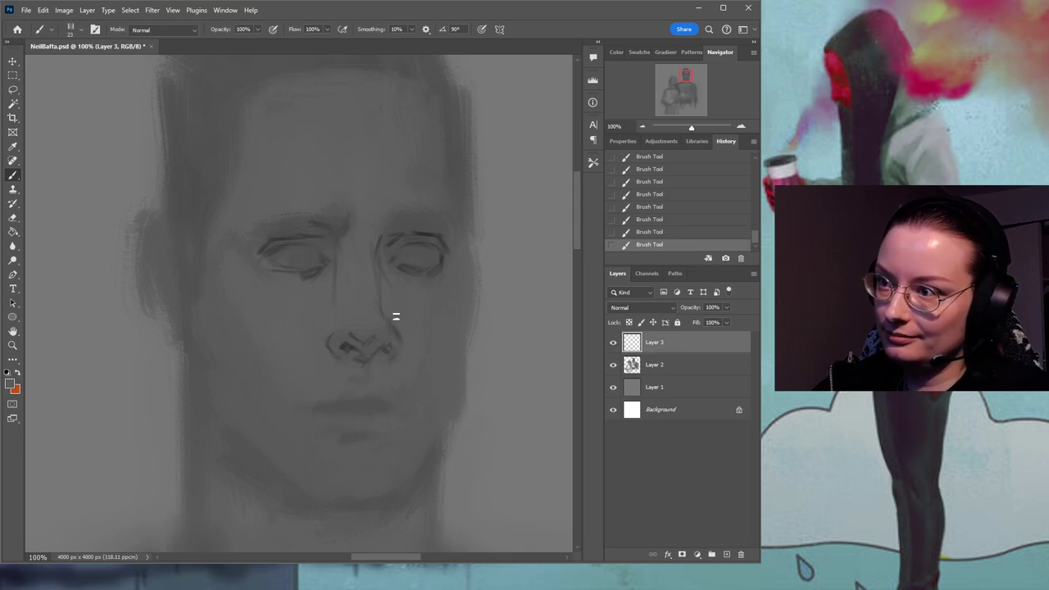
pyautogui.keyDown('alt'); pyautogui.click(353, 345); pyautogui.keyUp('alt')
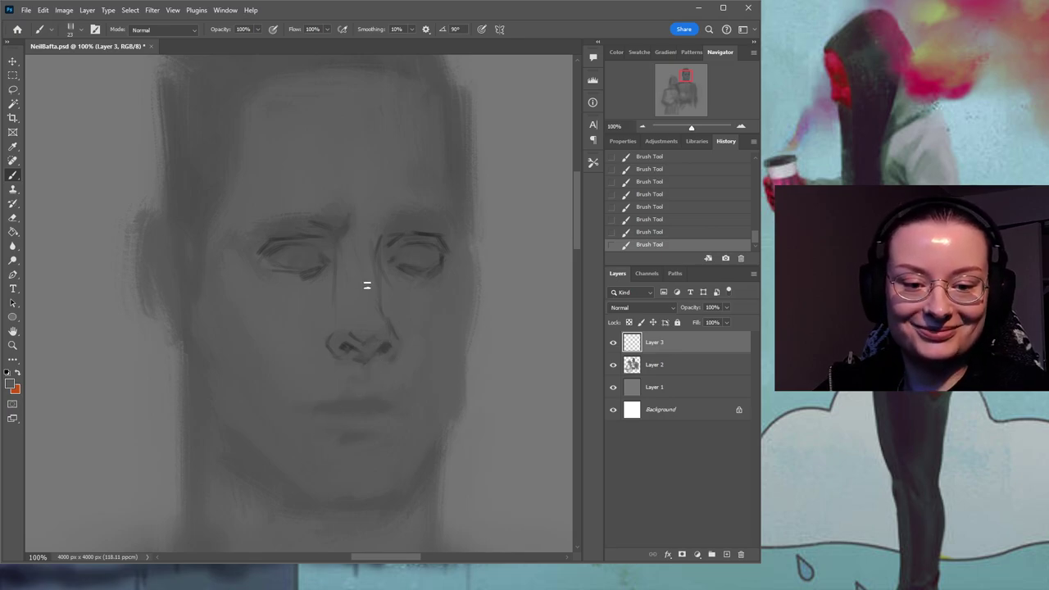
pyautogui.moveTo(388, 348)
pyautogui.mouseDown()
pyautogui.moveTo(389, 334)
pyautogui.moveTo(399, 353)
pyautogui.moveTo(386, 298)
pyautogui.mouseUp()
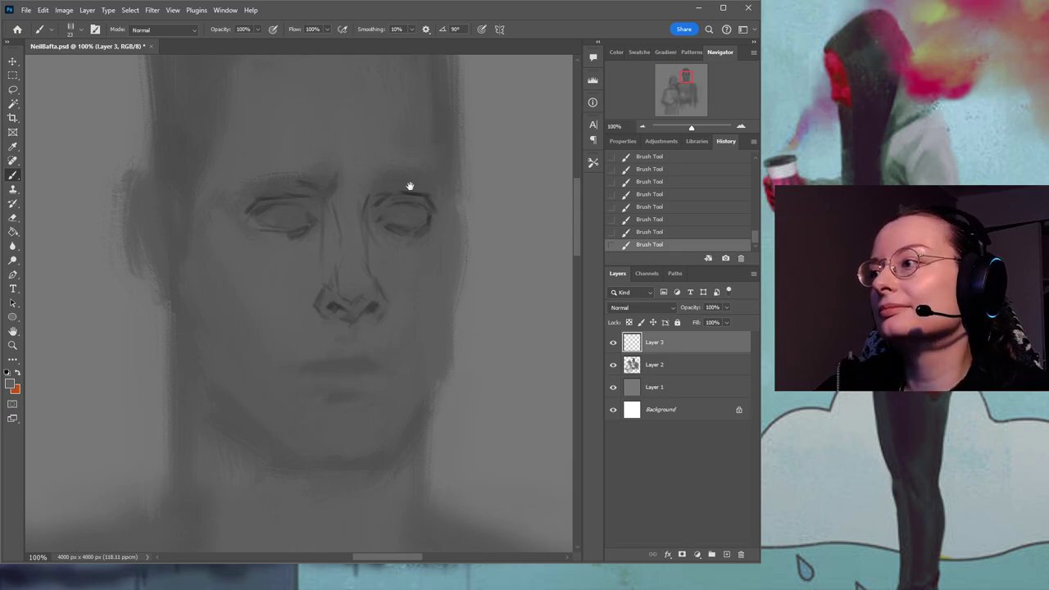
# Undo the last brush stroke on the face and save the file.
pyautogui.moveTo(409, 183); pyautogui.dragTo(427, 212)
pyautogui.keyDown('alt'); pyautogui.click(329, 215); pyautogui.keyUp('alt')
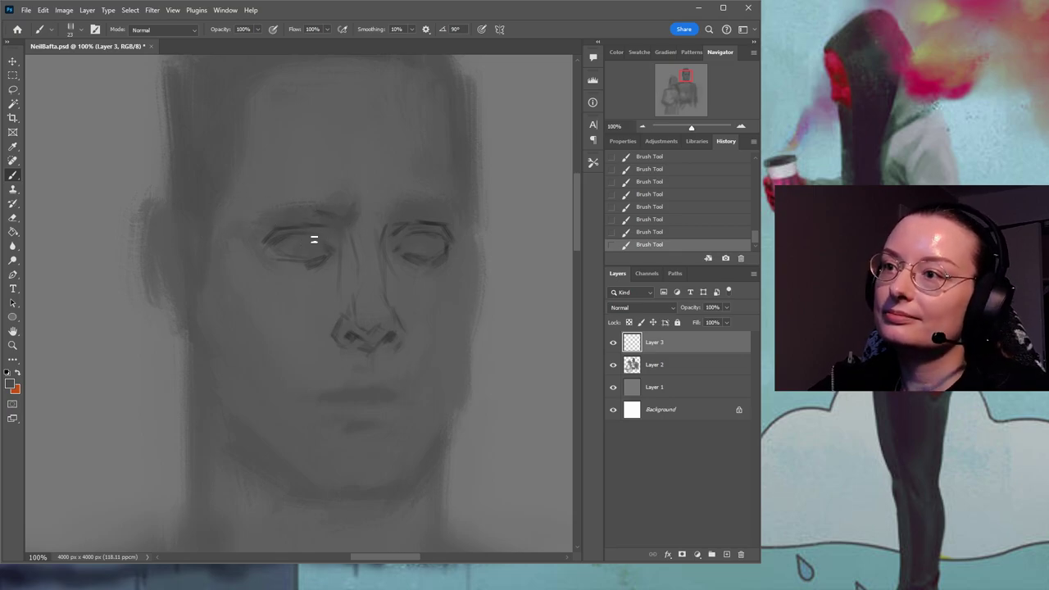
pyautogui.hotkey('ctrl', 'z')
pyautogui.hotkey('ctrl', 's')
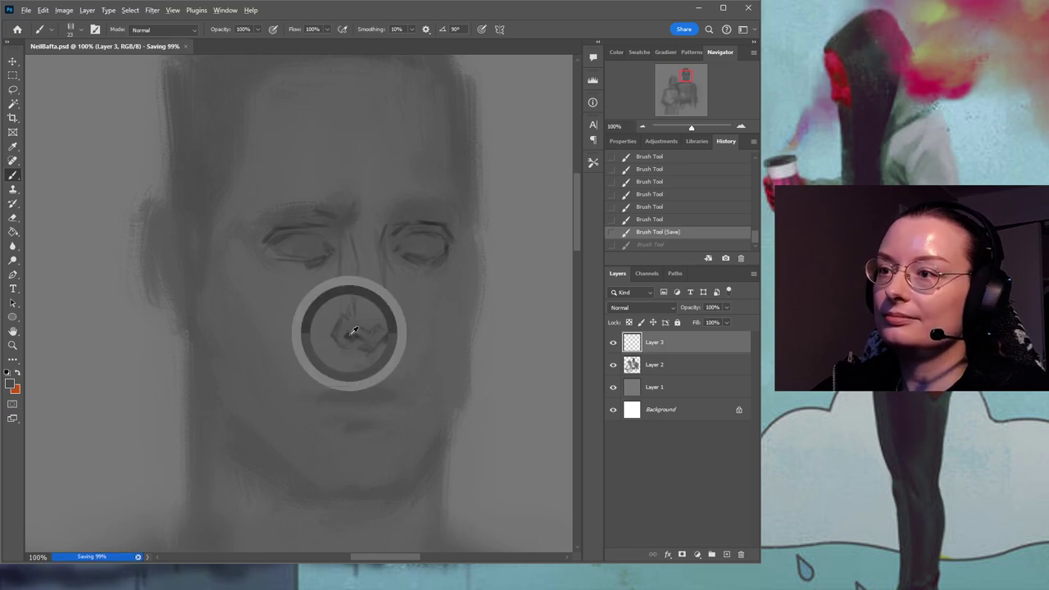
# Refine the nose tip and nostril shapes with grey sampled from the nose, and save the file.
pyautogui.moveTo(357, 323)
pyautogui.mouseDown()
pyautogui.moveTo(378, 341)
pyautogui.moveTo(383, 333)
pyautogui.moveTo(372, 345)
pyautogui.moveTo(381, 349)
pyautogui.mouseUp()
pyautogui.keyDown('alt'); pyautogui.click(377, 324); pyautogui.keyUp('alt')
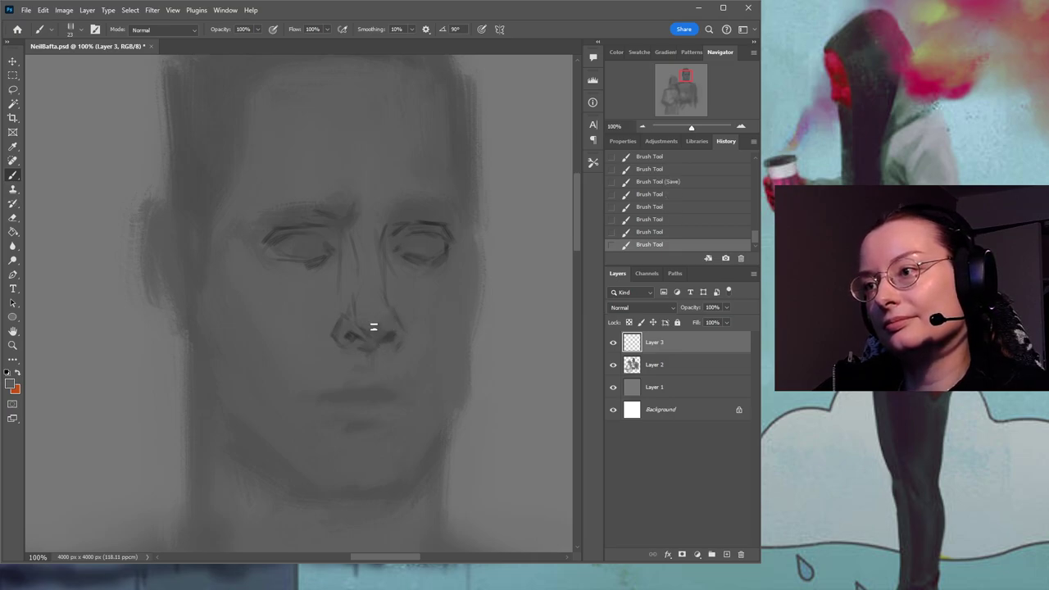
pyautogui.moveTo(389, 314); pyautogui.dragTo(373, 331)
pyautogui.click(373, 330)
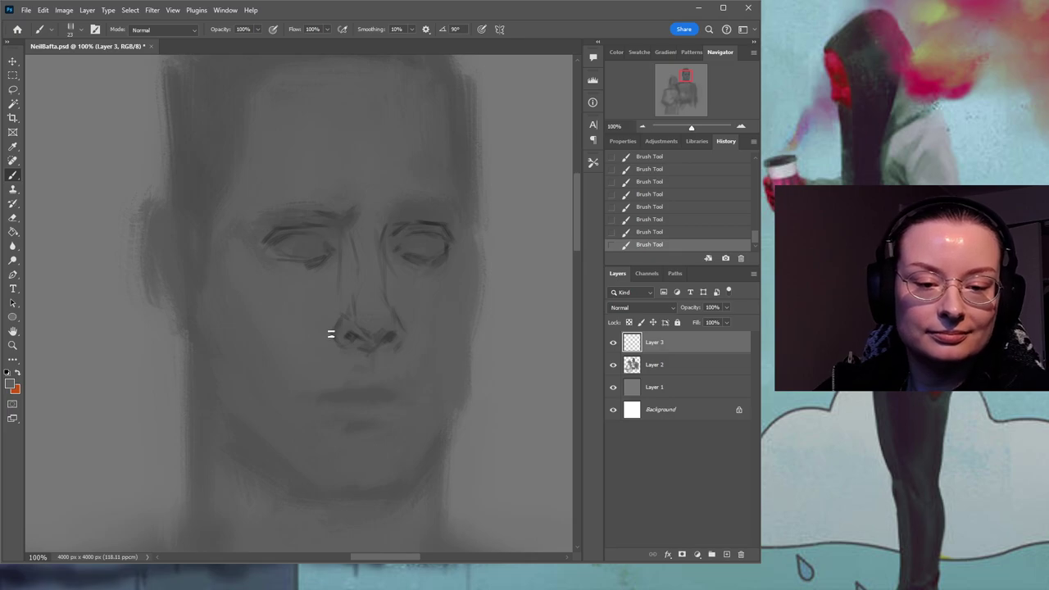
pyautogui.hotkey('ctrl', 's')
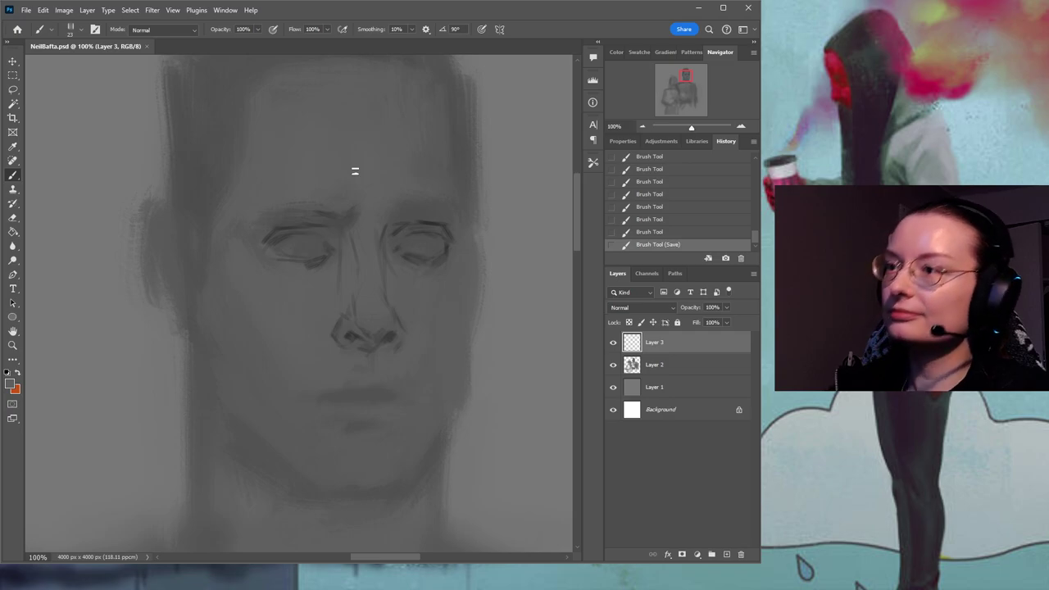
# Darken the far eye's upper lid line toward its outer corner with grey sampled from the lid.
pyautogui.keyDown('alt'); pyautogui.click(430, 222); pyautogui.keyUp('alt')
pyautogui.moveTo(417, 224); pyautogui.dragTo(449, 230)
pyautogui.moveTo(419, 224); pyautogui.dragTo(450, 232)
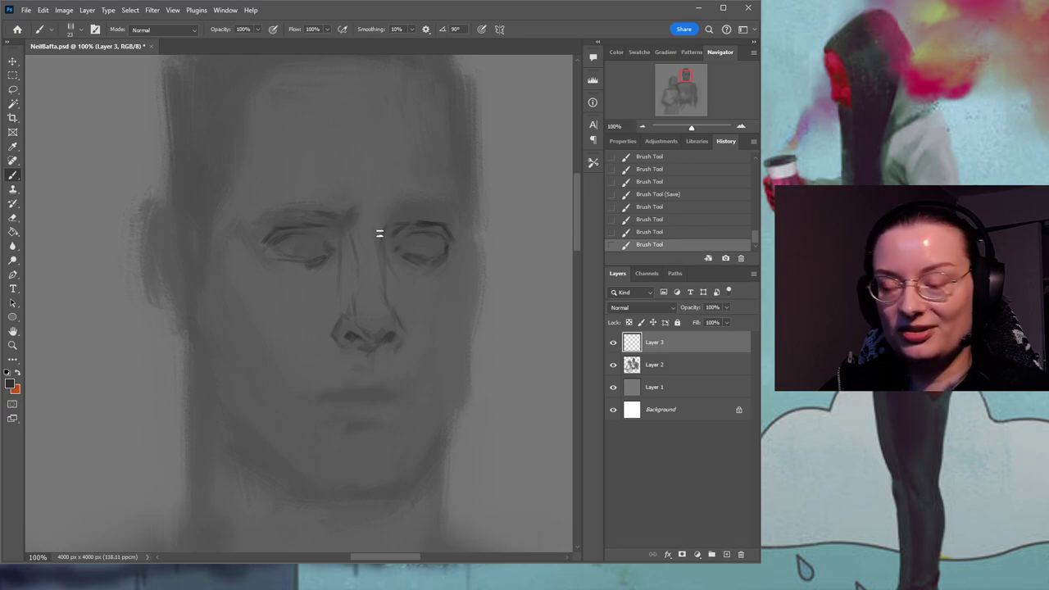
# Enlarge the brush, soften the brow area nearest the ear with sampled grey, and save the file.
pyautogui.moveTo(357, 169); pyautogui.dragTo(386, 204)
pyautogui.press(']')
pyautogui.press(']')
pyautogui.press(']')
pyautogui.press(']')
pyautogui.press(']')
pyautogui.press(']')
pyautogui.press(']')
pyautogui.keyDown('alt'); pyautogui.click(357, 239); pyautogui.keyUp('alt')
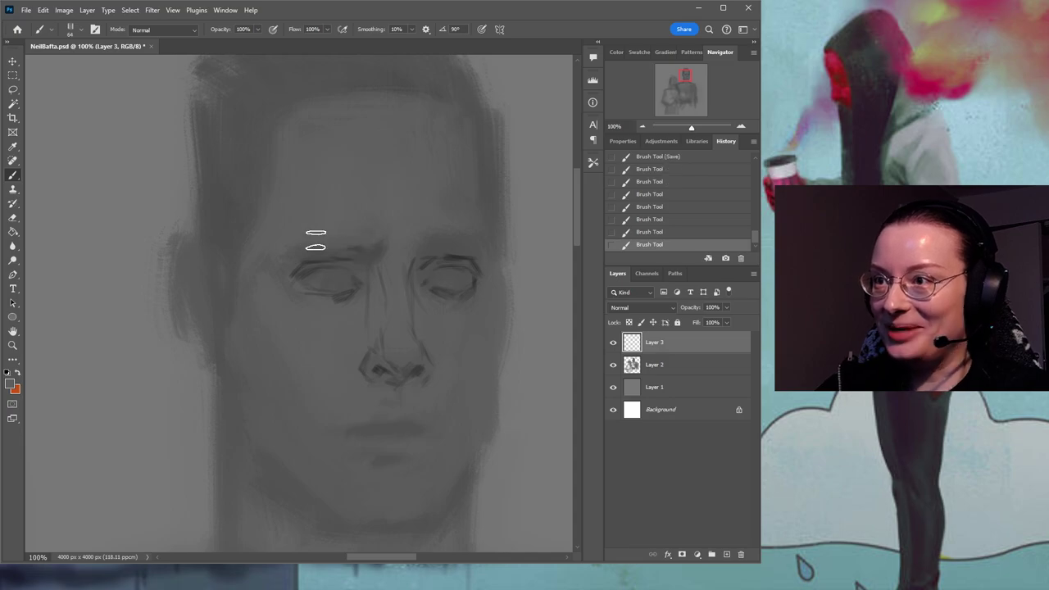
pyautogui.hotkey('ctrl', 's')
# Reduce the brush size and shade the far side of the nose above the nostril with sampled grey.
pyautogui.moveTo(473, 341); pyautogui.dragTo(429, 290)
pyautogui.press('[')
pyautogui.press('[')
pyautogui.press('[')
pyautogui.press('[')
pyautogui.keyDown('alt'); pyautogui.click(437, 208); pyautogui.keyUp('alt')
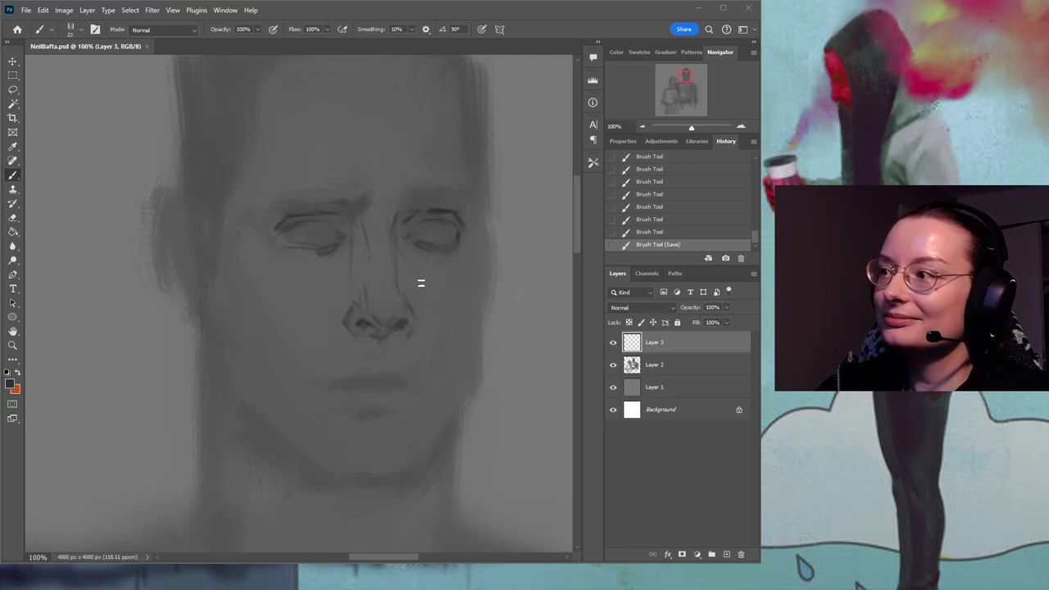
pyautogui.moveTo(400, 287); pyautogui.dragTo(404, 300)
pyautogui.moveTo(401, 291)
pyautogui.mouseDown()
pyautogui.moveTo(405, 326)
pyautogui.moveTo(384, 250)
pyautogui.moveTo(397, 300)
pyautogui.mouseUp()
pyautogui.moveTo(398, 296); pyautogui.dragTo(401, 301)
pyautogui.moveTo(400, 297); pyautogui.dragTo(405, 306)
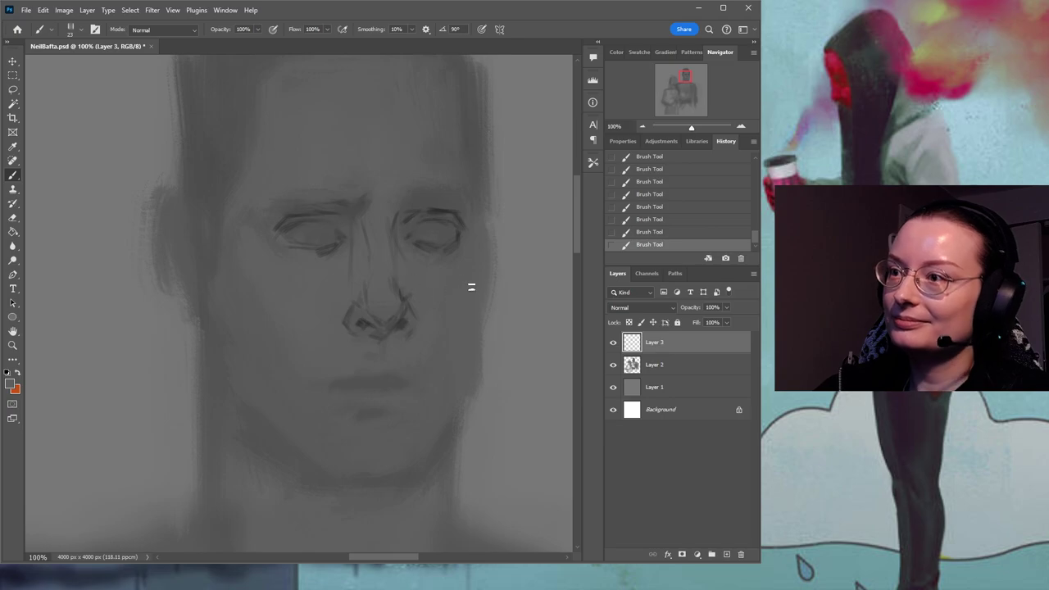
# Darken both nostrils and the wings of the nose with greys sampled from the nose's underside.
pyautogui.keyDown('alt'); pyautogui.click(398, 326); pyautogui.keyUp('alt')
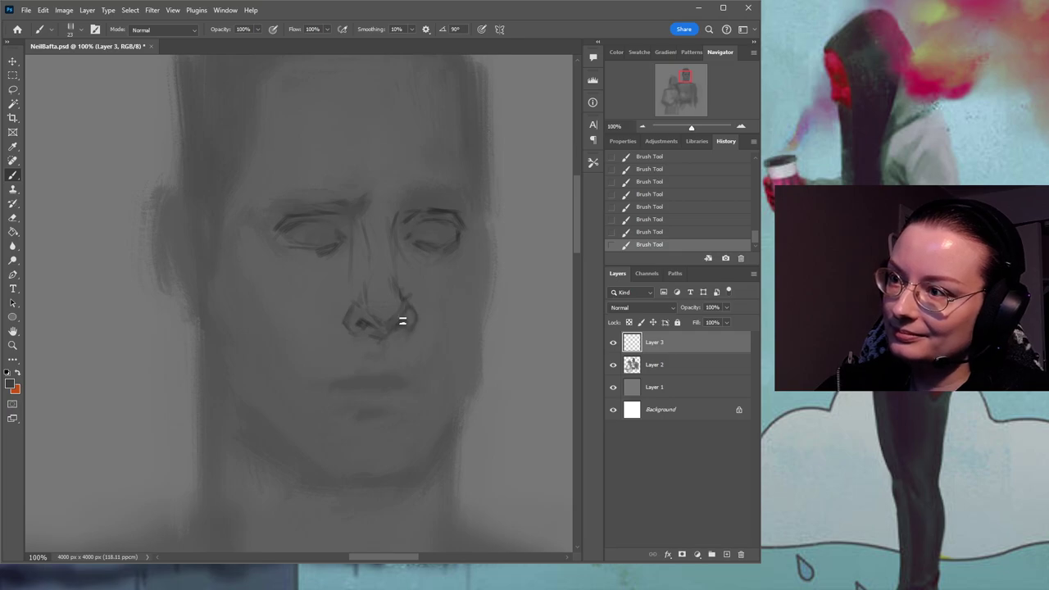
pyautogui.keyDown('alt'); pyautogui.click(359, 328); pyautogui.keyUp('alt')
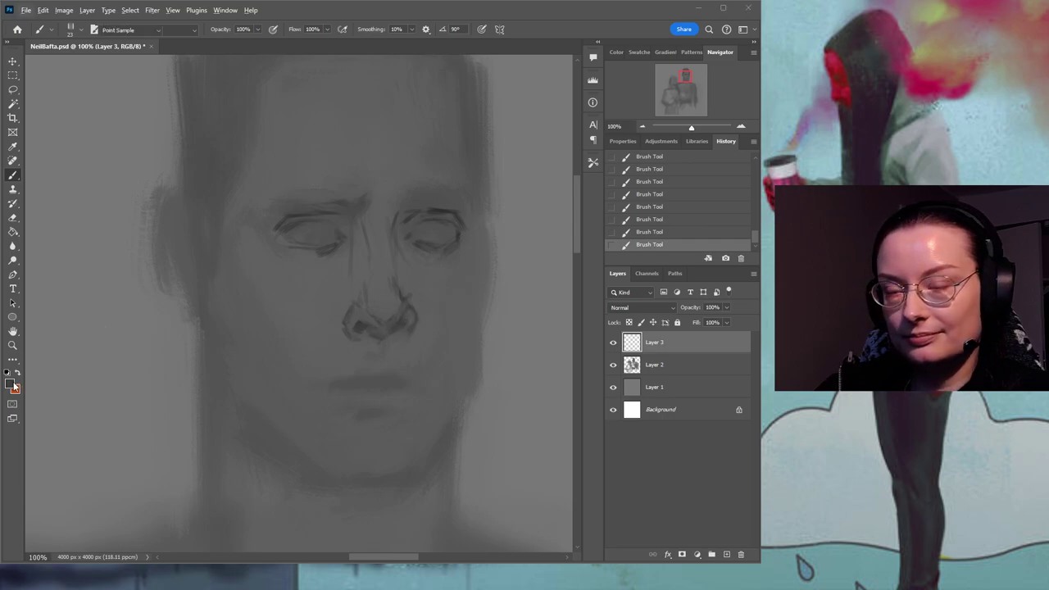
pyautogui.press('i')
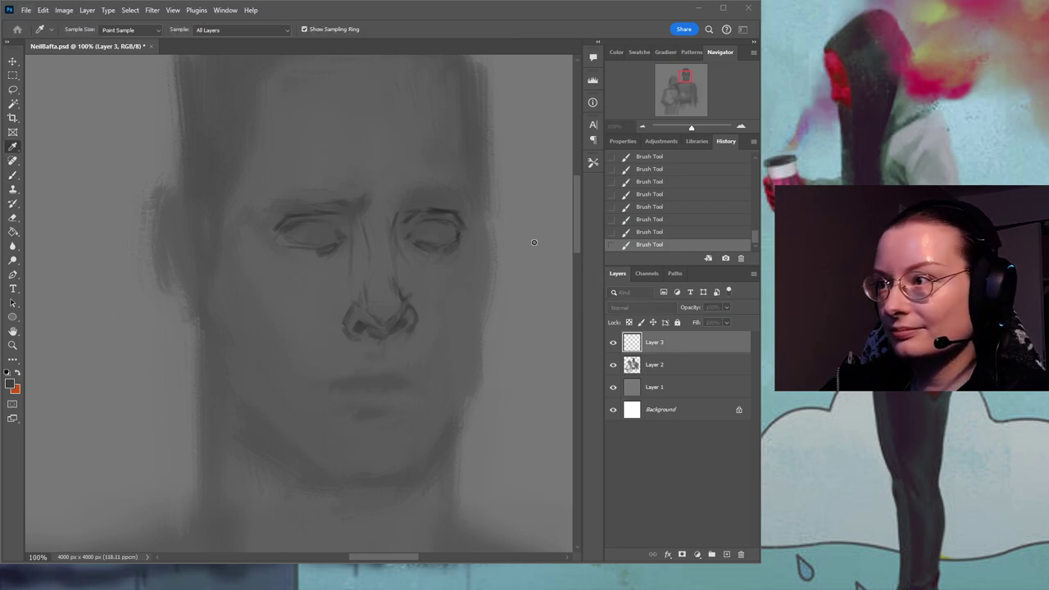
pyautogui.press('b')
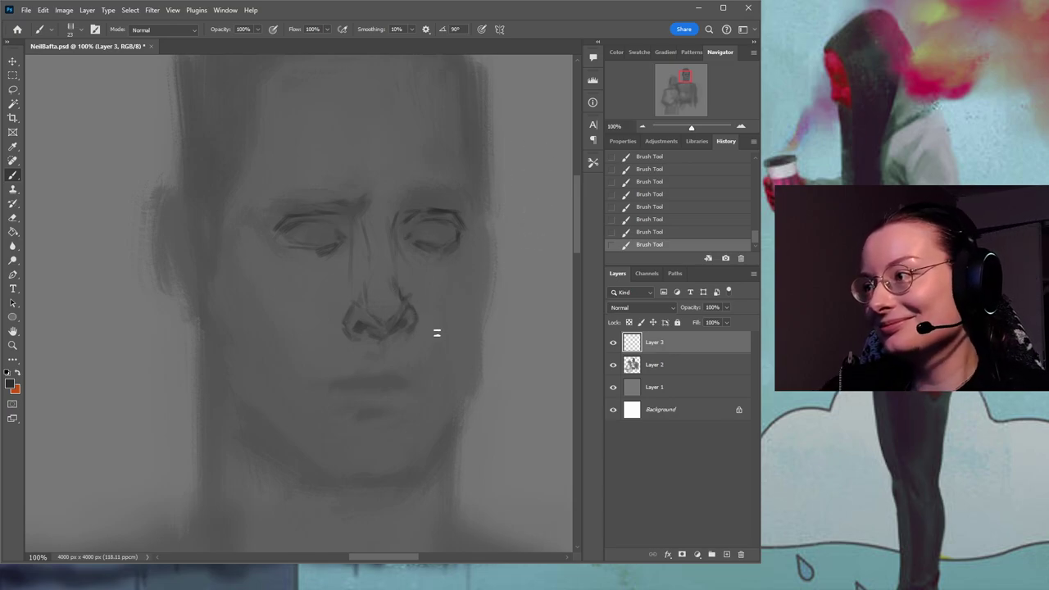
pyautogui.keyDown('alt'); pyautogui.click(390, 327); pyautogui.keyUp('alt')
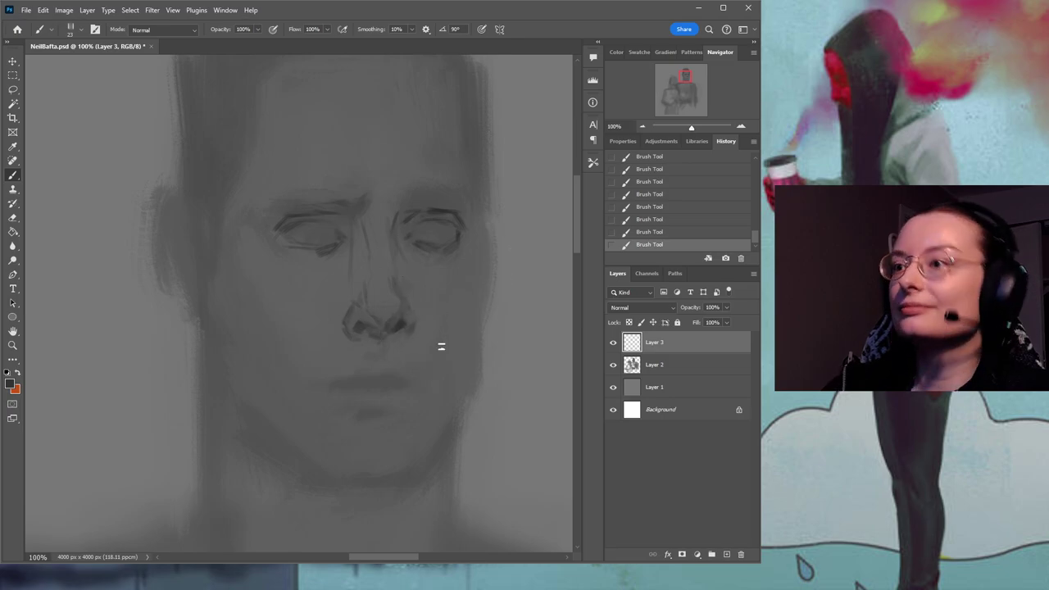
# Draw the dark line between the lips from corner to corner with grey sampled from the far nostril.
pyautogui.moveTo(433, 337); pyautogui.dragTo(416, 295)
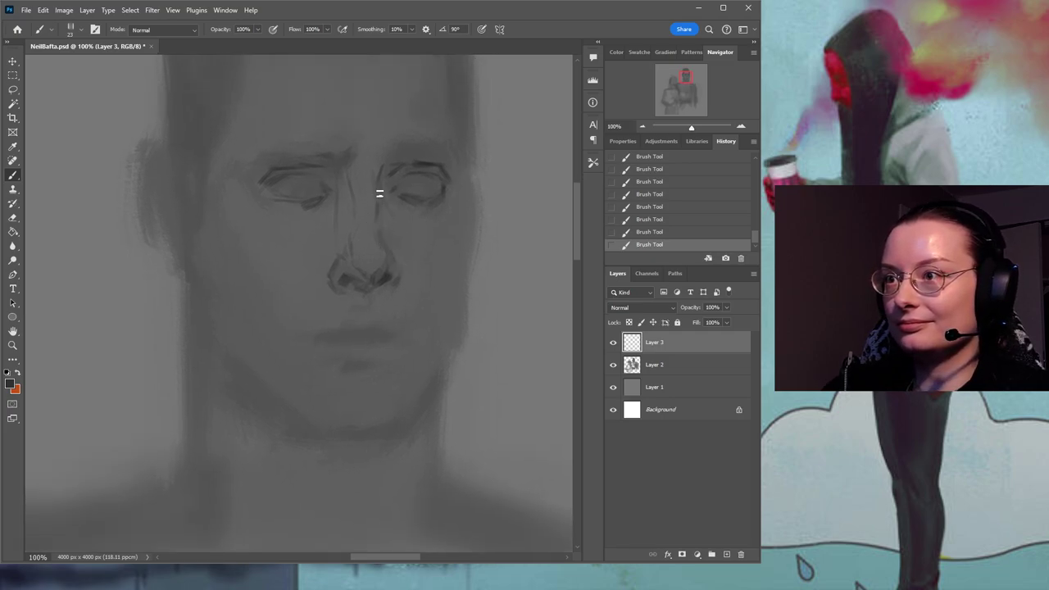
pyautogui.scroll(3, 403, 195)
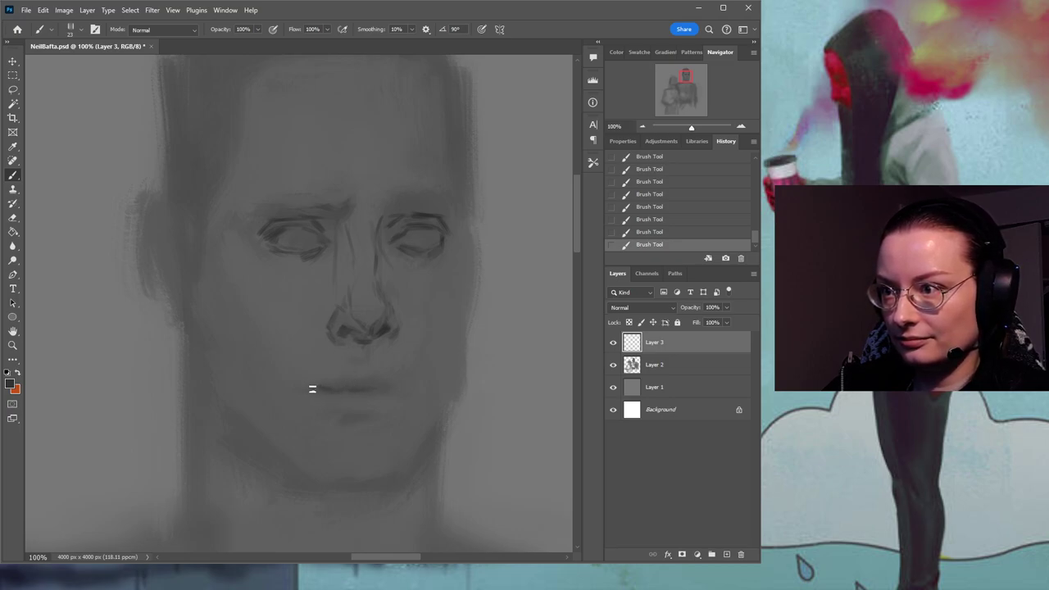
pyautogui.keyDown('alt'); pyautogui.click(382, 331); pyautogui.keyUp('alt')
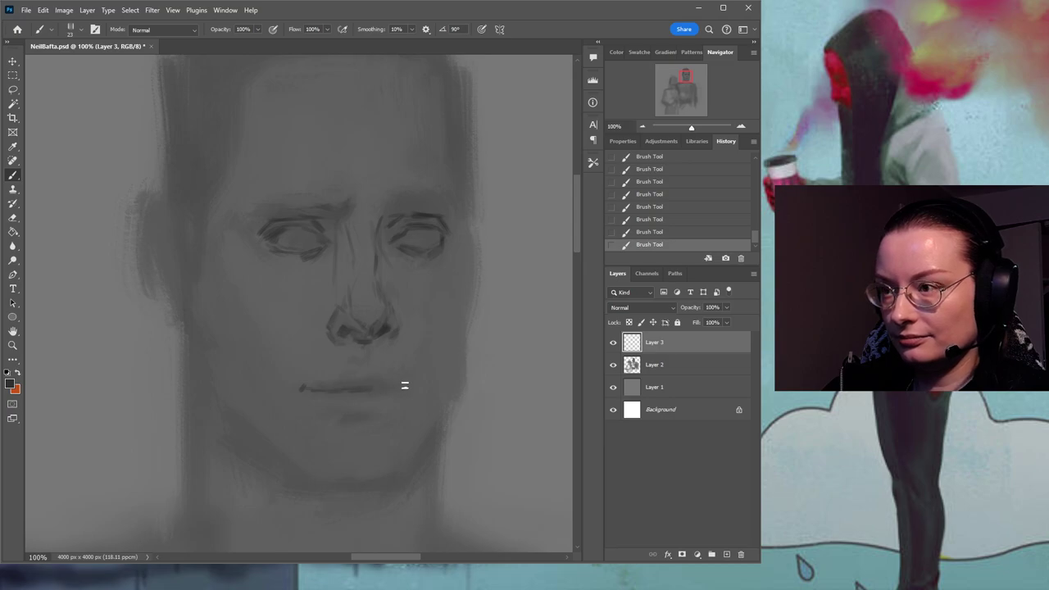
pyautogui.moveTo(354, 388); pyautogui.dragTo(409, 388)
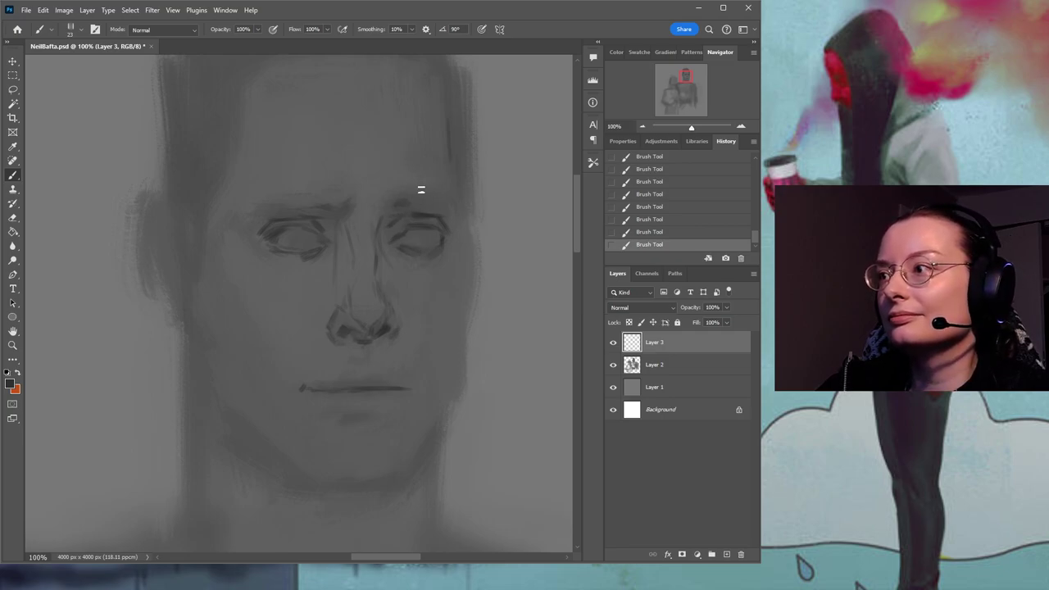
# Add darker strokes to the near eyebrow and strengthen the near eye's lower lid.
pyautogui.moveTo(296, 204); pyautogui.dragTo(325, 205)
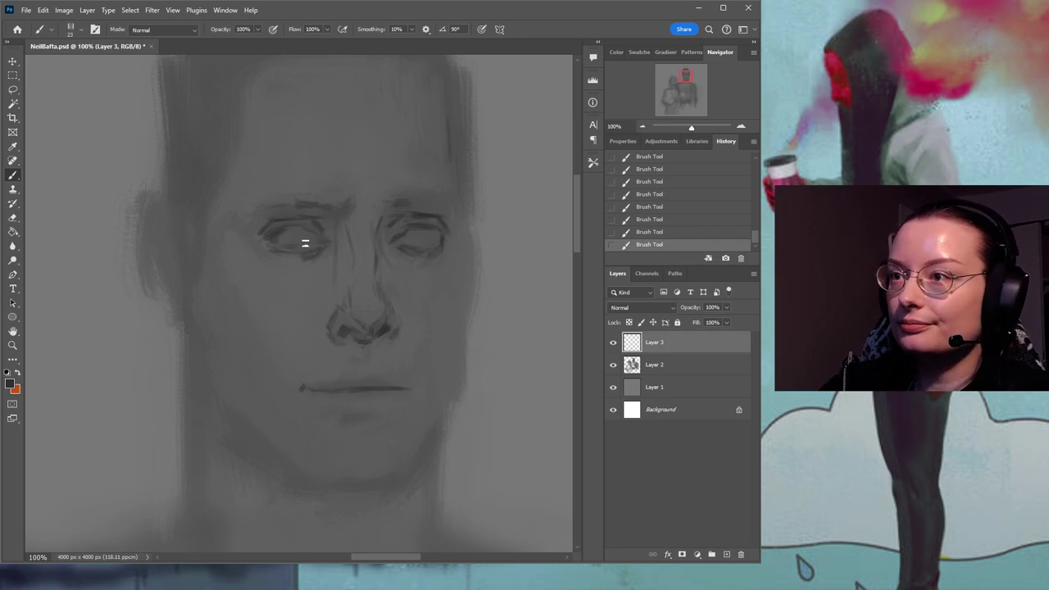
pyautogui.hotkey('ctrl', 'z')
pyautogui.hotkey('ctrl', 'shift', 'z')
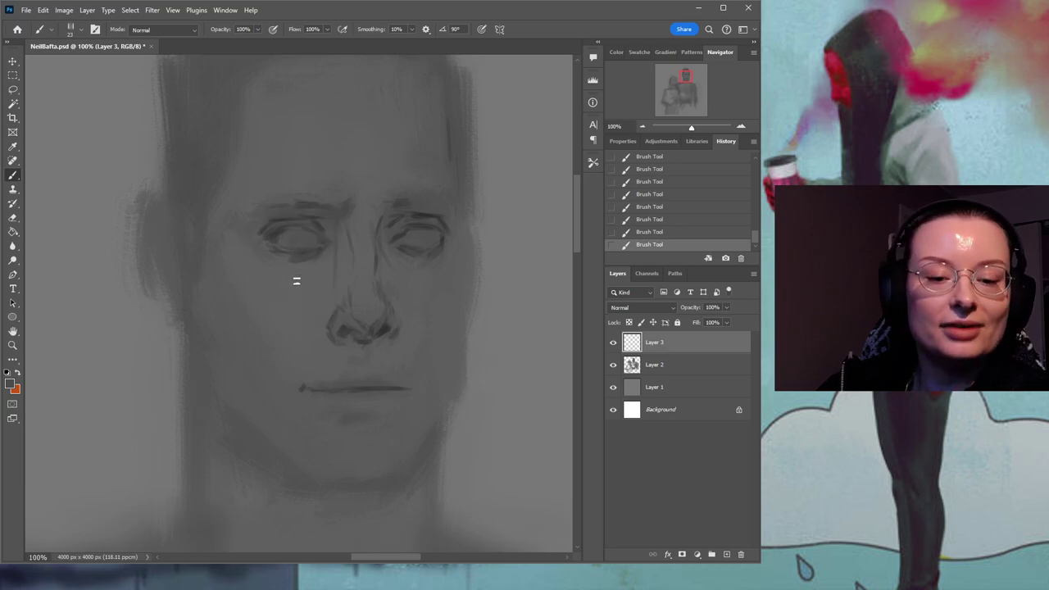
pyautogui.press('space')
pyautogui.moveTo(368, 200); pyautogui.dragTo(380, 246)
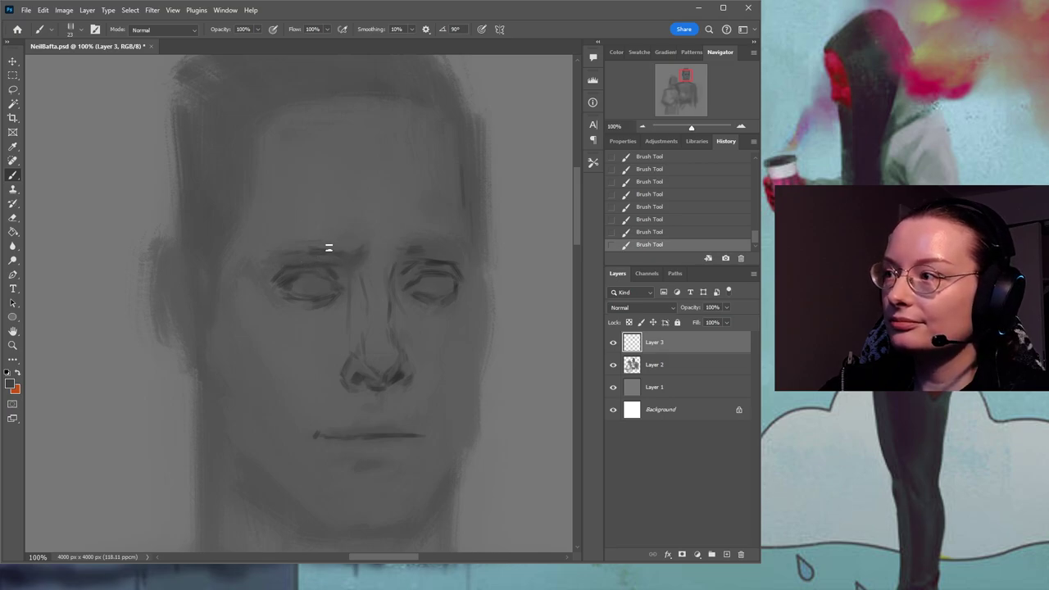
# Paint the shadow under the lower lip and tone the area between nose and mouth with sampled grey.
pyautogui.moveTo(417, 365); pyautogui.dragTo(369, 285)
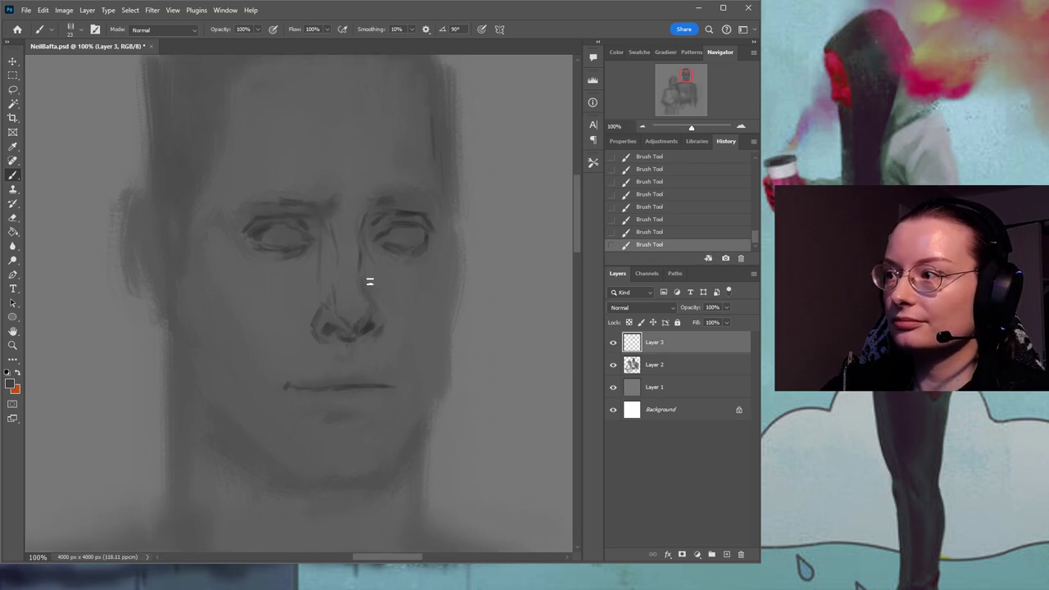
pyautogui.moveTo(337, 417); pyautogui.dragTo(358, 416)
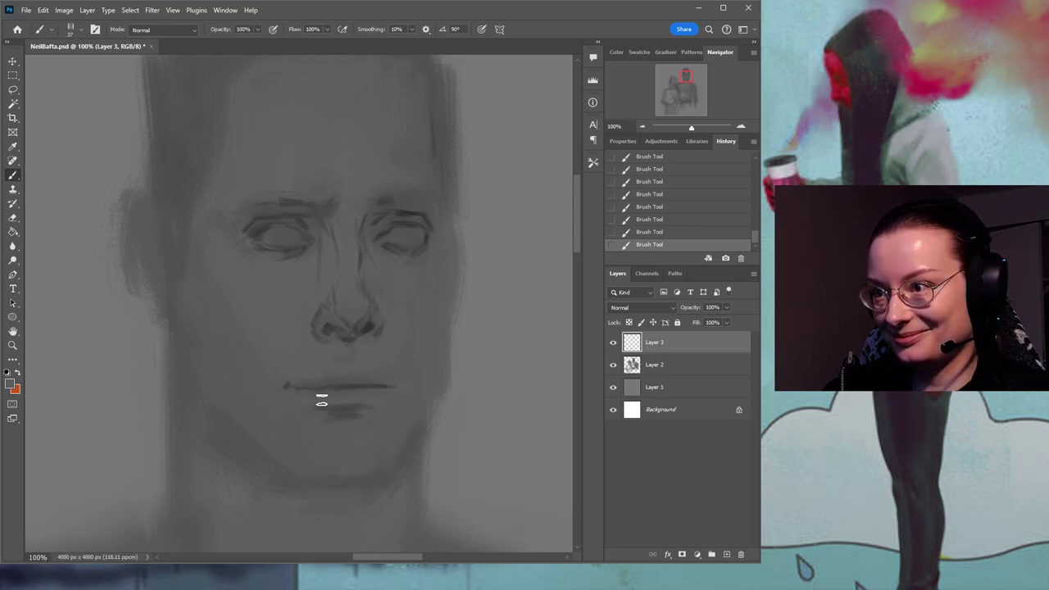
pyautogui.keyDown('alt'); pyautogui.click(348, 341); pyautogui.keyUp('alt')
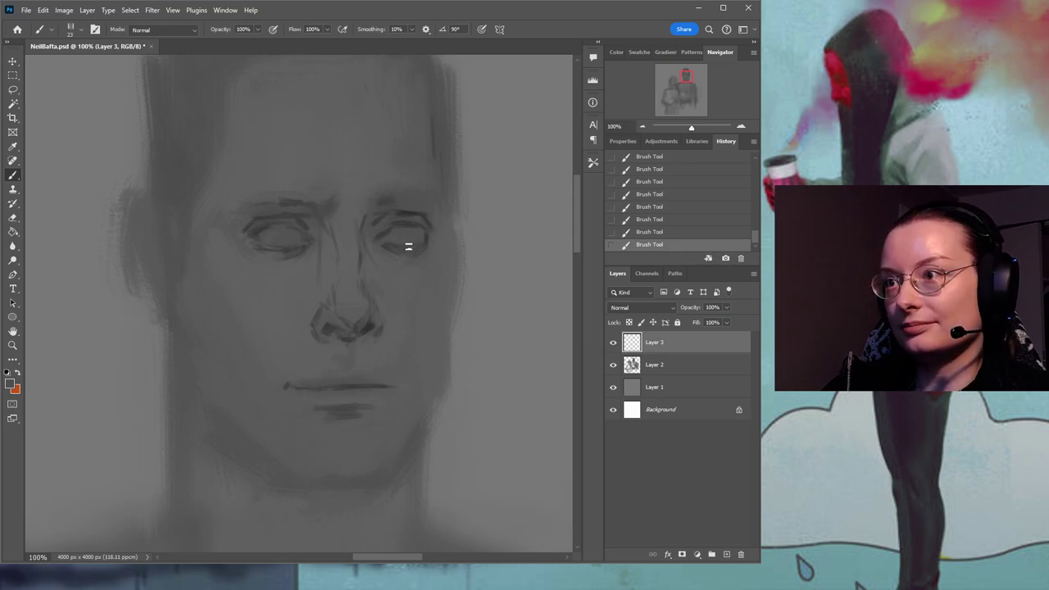
# Add a new layer above Layer 3 and save the file.
pyautogui.click(726, 555)
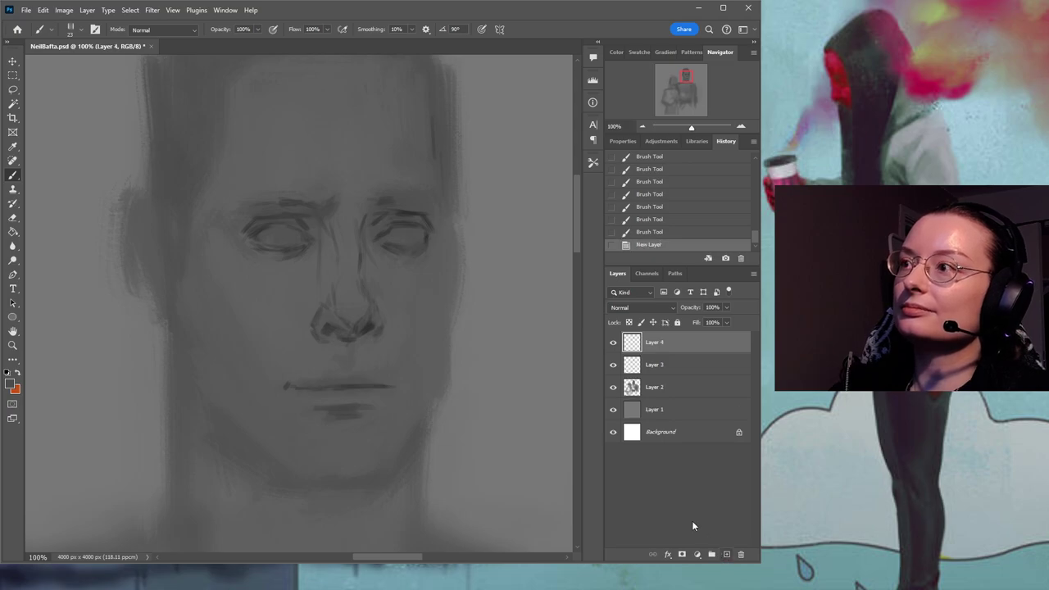
pyautogui.moveTo(369, 167); pyautogui.dragTo(397, 213)
pyautogui.hotkey('ctrl', 's')
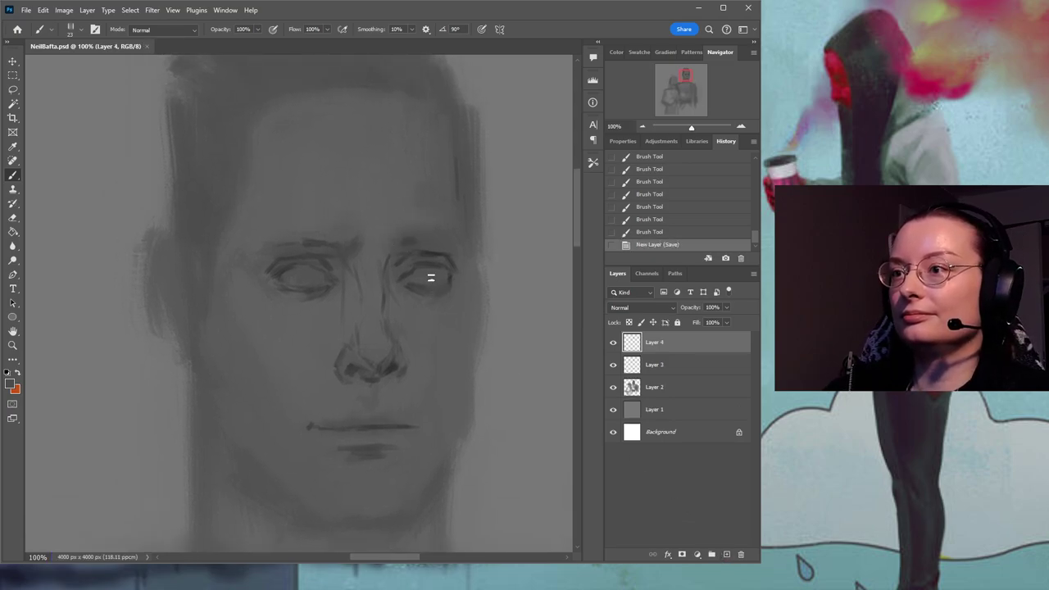
# Switch to a textured brush preset and shade the hollows of both cheeks on Layer 4 with sampled grey.
pyautogui.rightClick(417, 272)
pyautogui.click(466, 387)
pyautogui.moveTo(382, 282); pyautogui.dragTo(288, 205)
pyautogui.moveTo(201, 291)
pyautogui.mouseDown()
pyautogui.moveTo(182, 241)
pyautogui.moveTo(168, 238)
pyautogui.mouseUp()
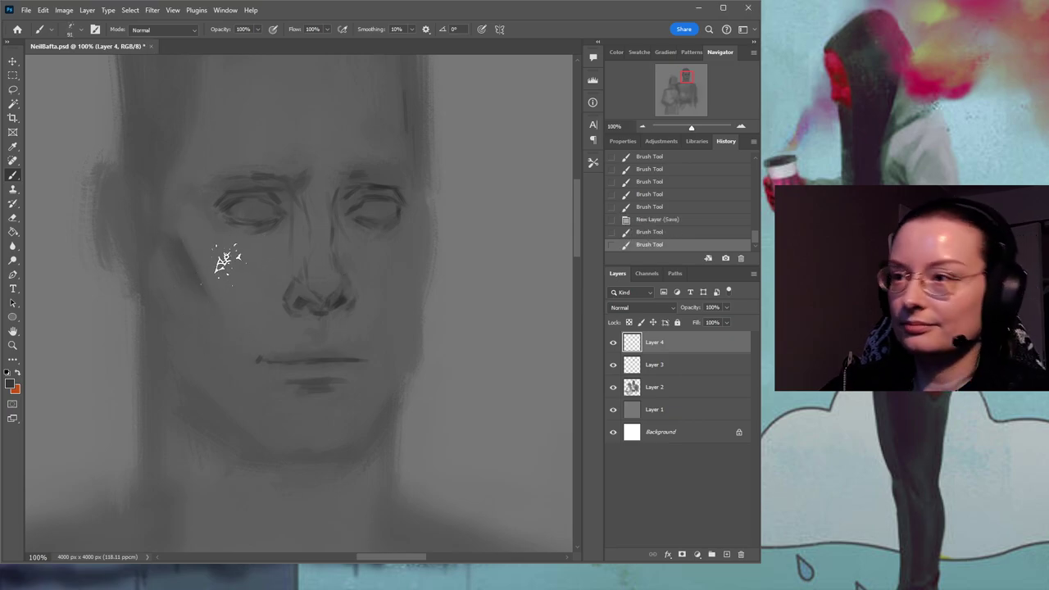
pyautogui.moveTo(188, 246)
pyautogui.mouseDown()
pyautogui.moveTo(199, 253)
pyautogui.moveTo(174, 235)
pyautogui.moveTo(184, 242)
pyautogui.mouseUp()
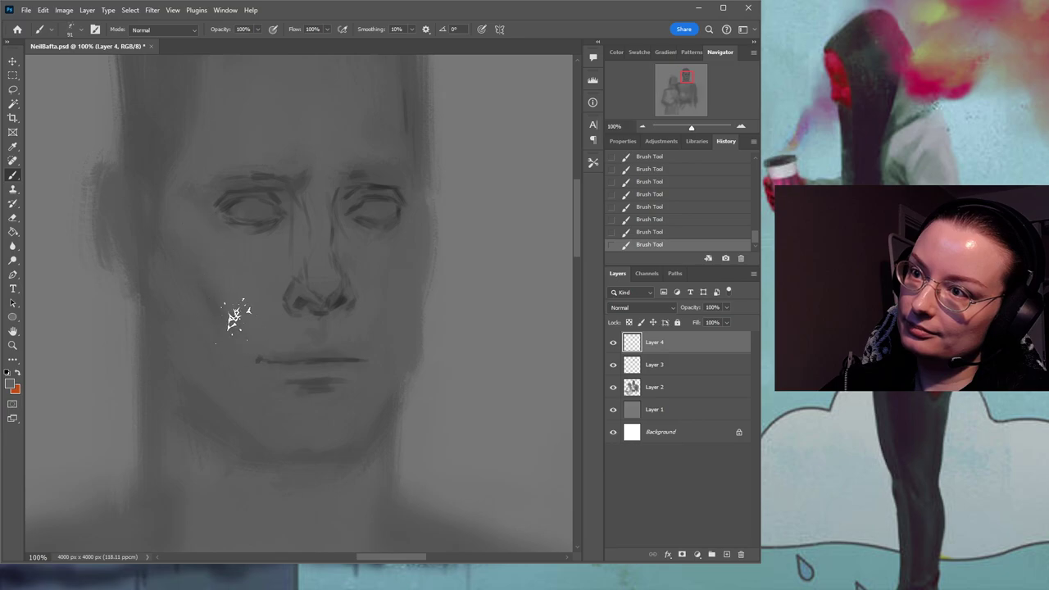
pyautogui.keyDown('alt'); pyautogui.click(402, 213); pyautogui.keyUp('alt')
pyautogui.moveTo(458, 248); pyautogui.dragTo(412, 278)
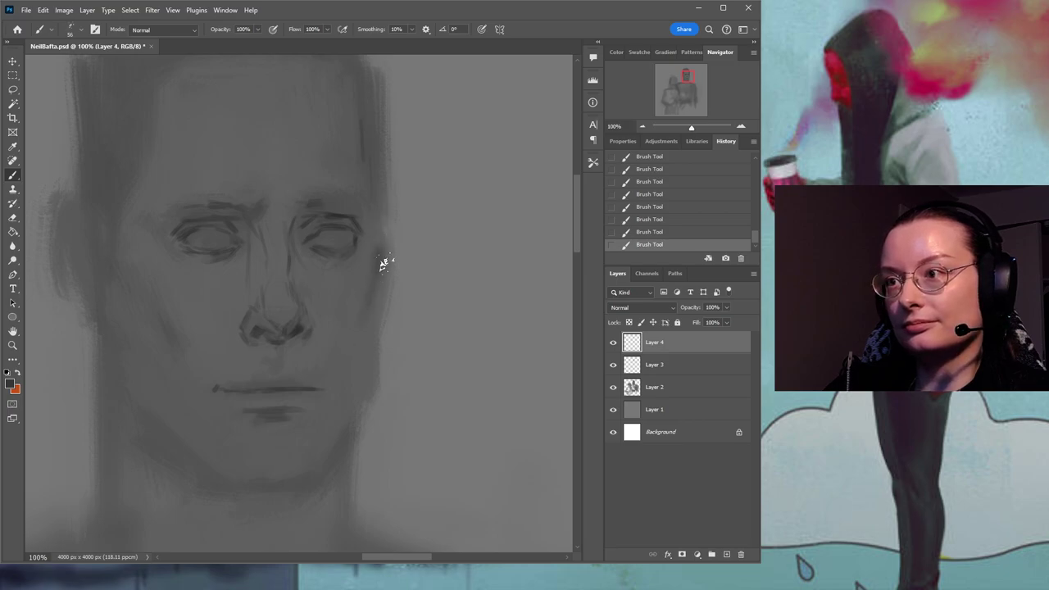
# Darken the hair and hairline at both temples with textured strokes on Layer 4.
pyautogui.moveTo(274, 197); pyautogui.dragTo(263, 234)
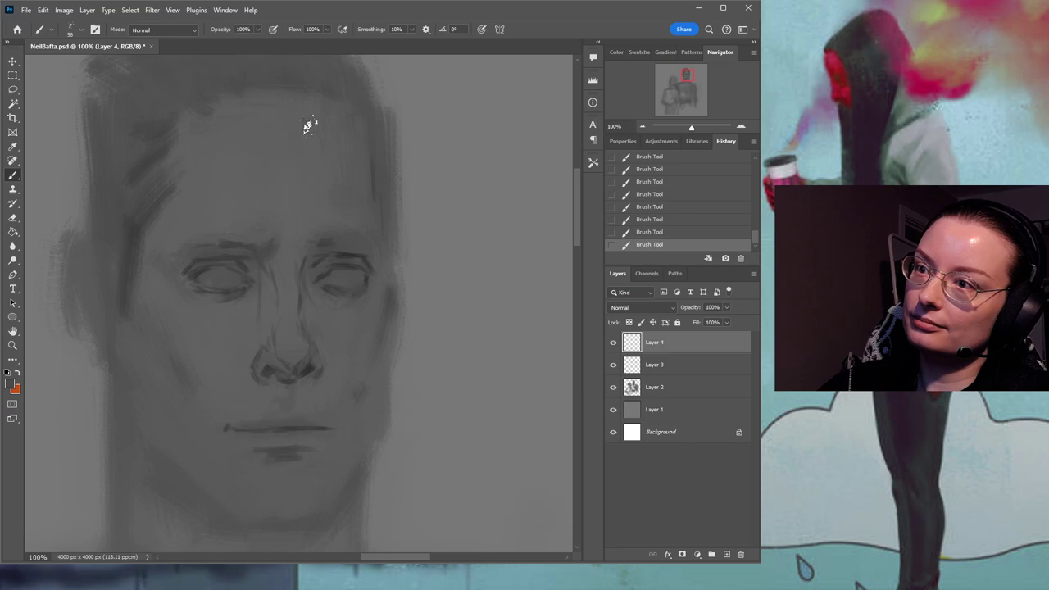
pyautogui.moveTo(389, 143); pyautogui.dragTo(399, 159)
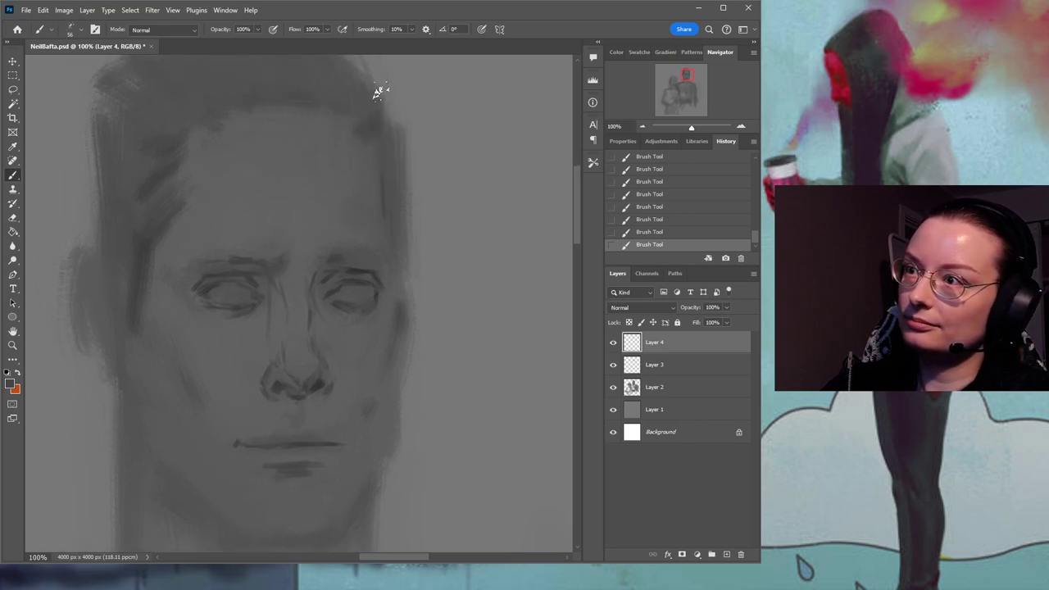
pyautogui.moveTo(303, 291); pyautogui.dragTo(305, 204)
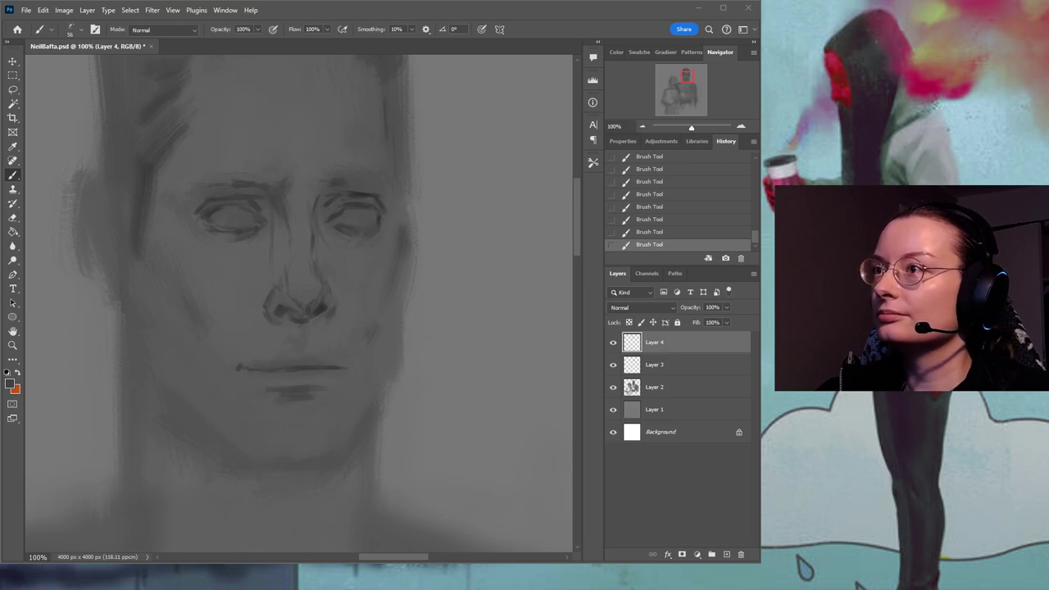
# Switch to a half-round brush preset and shade both sides of the nose bridge, reducing the brush for the far side.
pyautogui.click(427, 15)
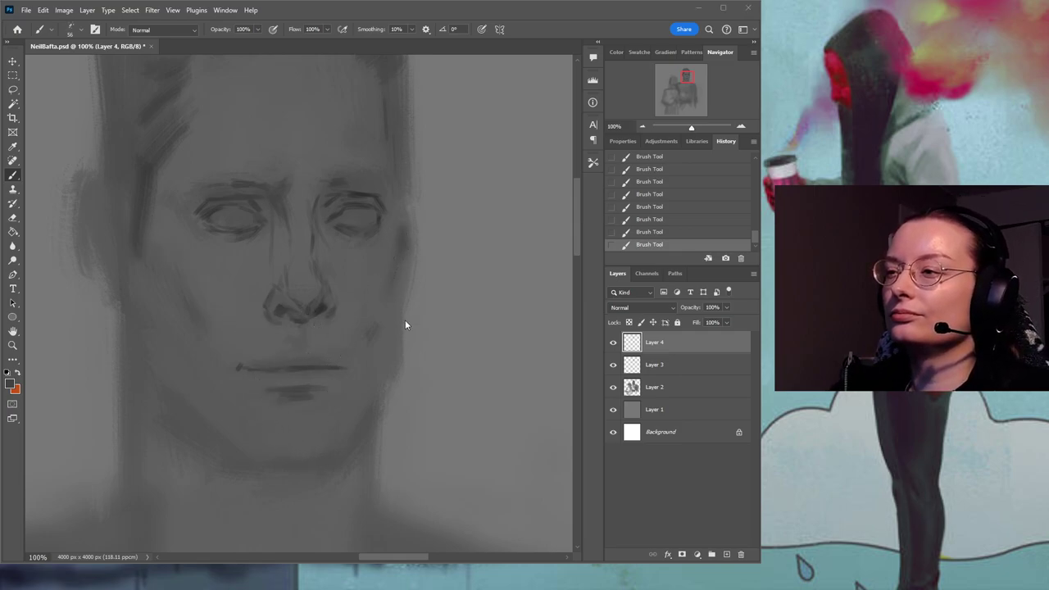
pyautogui.click(459, 490)
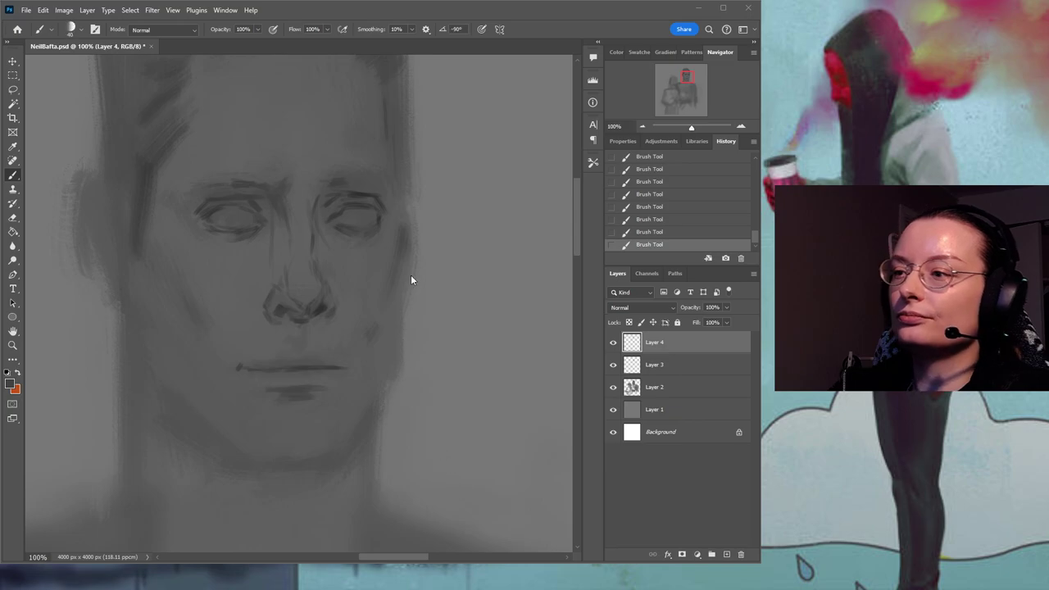
pyautogui.moveTo(464, 267); pyautogui.dragTo(460, 267)
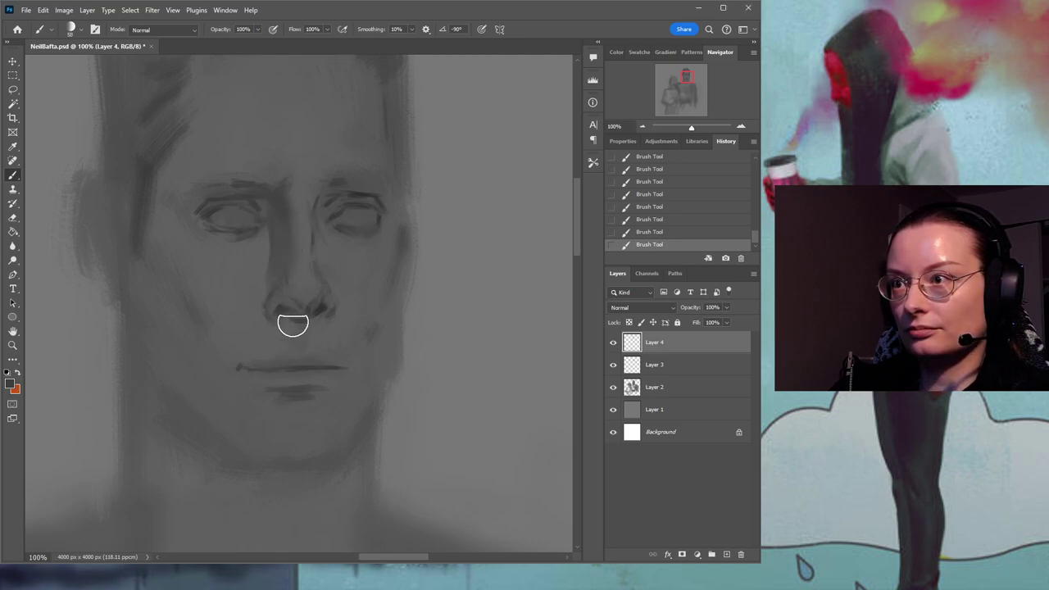
pyautogui.press('[')
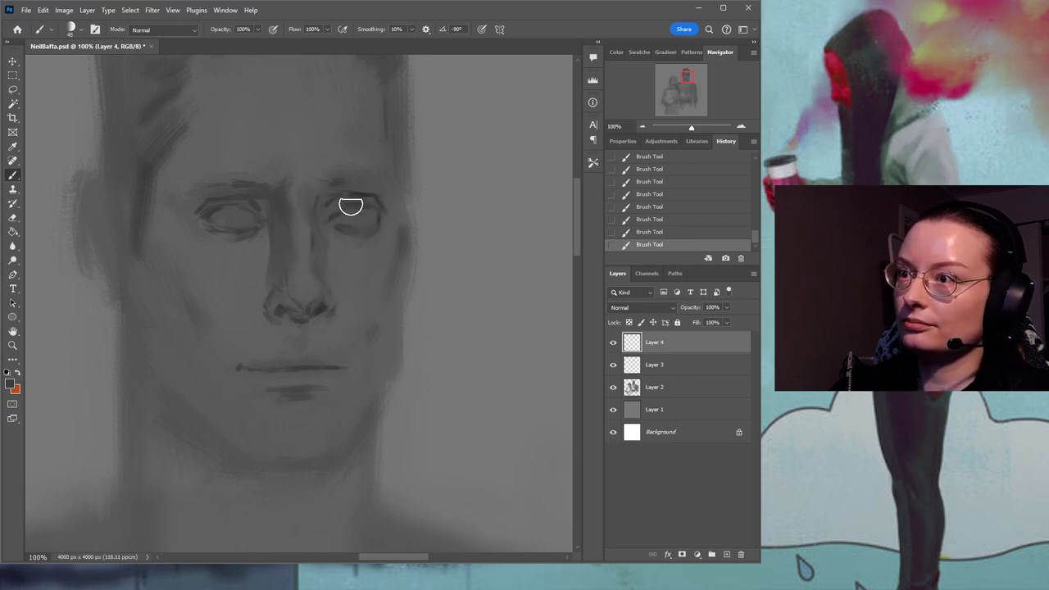
# Undo and restore the last two strokes for comparison, and darken the sockets around both eyes with a smaller brush.
pyautogui.hotkey('ctrl', 'z')
pyautogui.hotkey('ctrl', 'z')
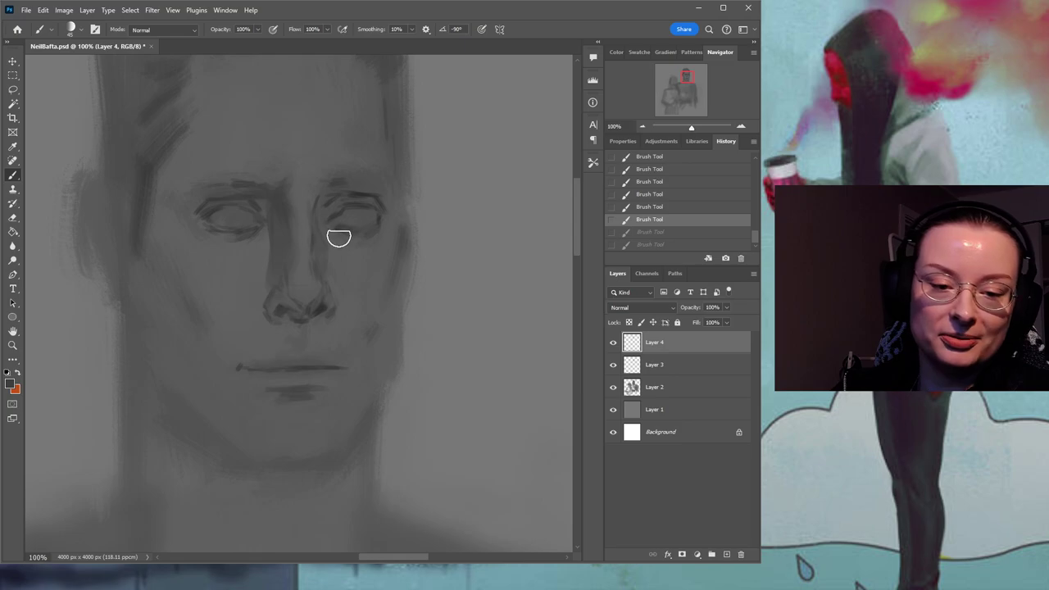
pyautogui.moveTo(340, 221); pyautogui.dragTo(365, 273)
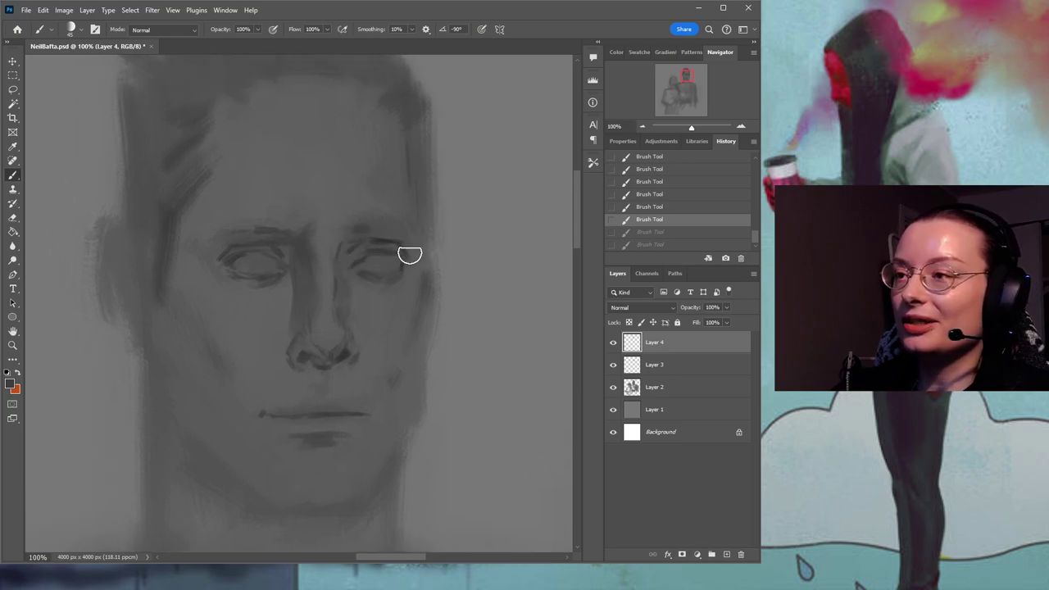
pyautogui.hotkey('ctrl', 'shift', 'z')
pyautogui.hotkey('ctrl', 'shift', 'z')
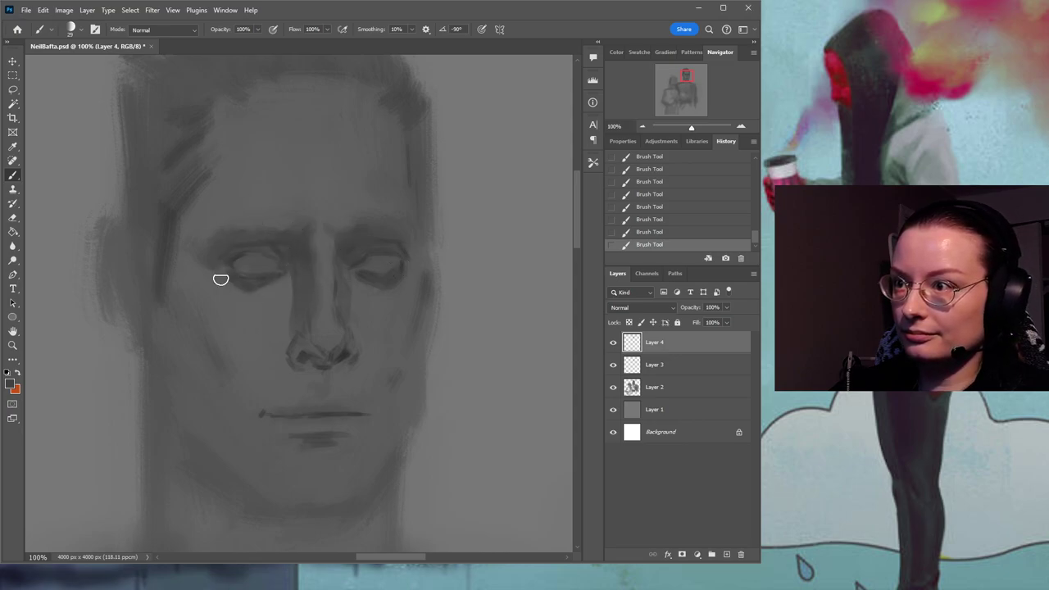
# Pick a darker grey, reduce the brush to 12 px and define the near eye's upper lid.
pyautogui.press('i')
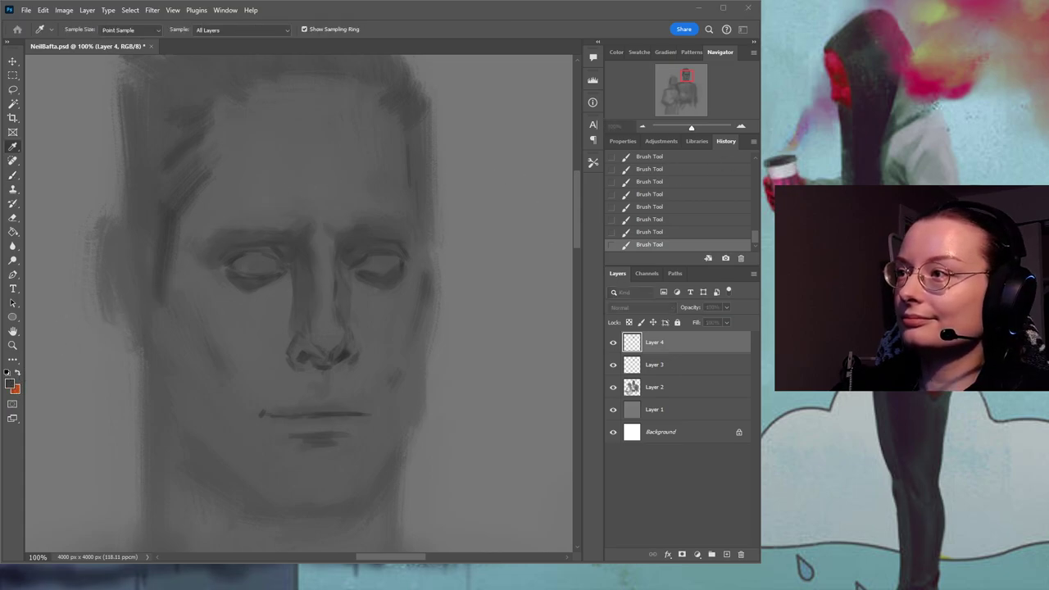
pyautogui.press('b')
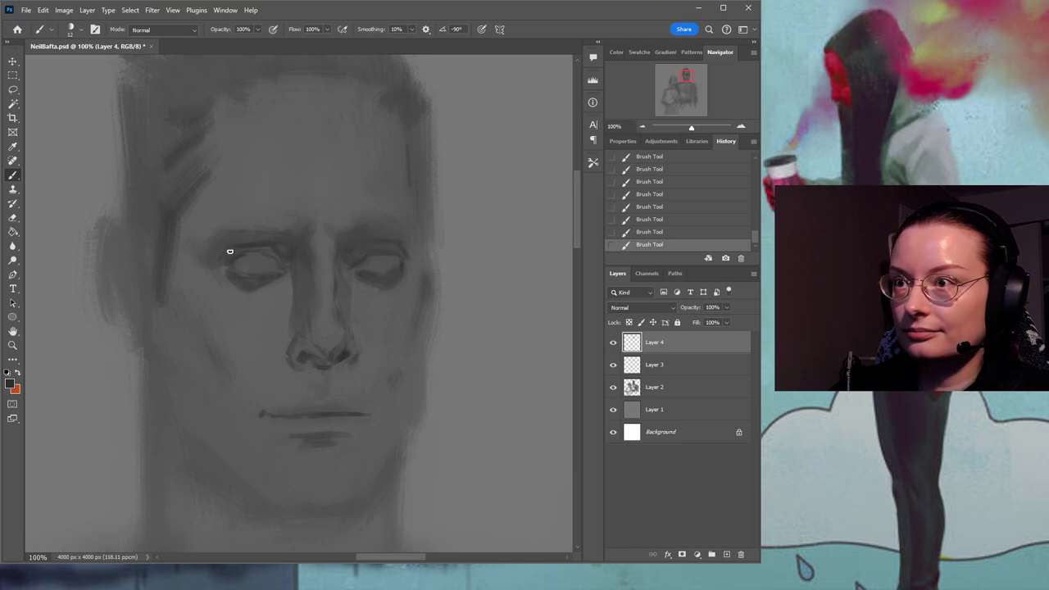
pyautogui.moveTo(388, 315); pyautogui.dragTo(351, 250)
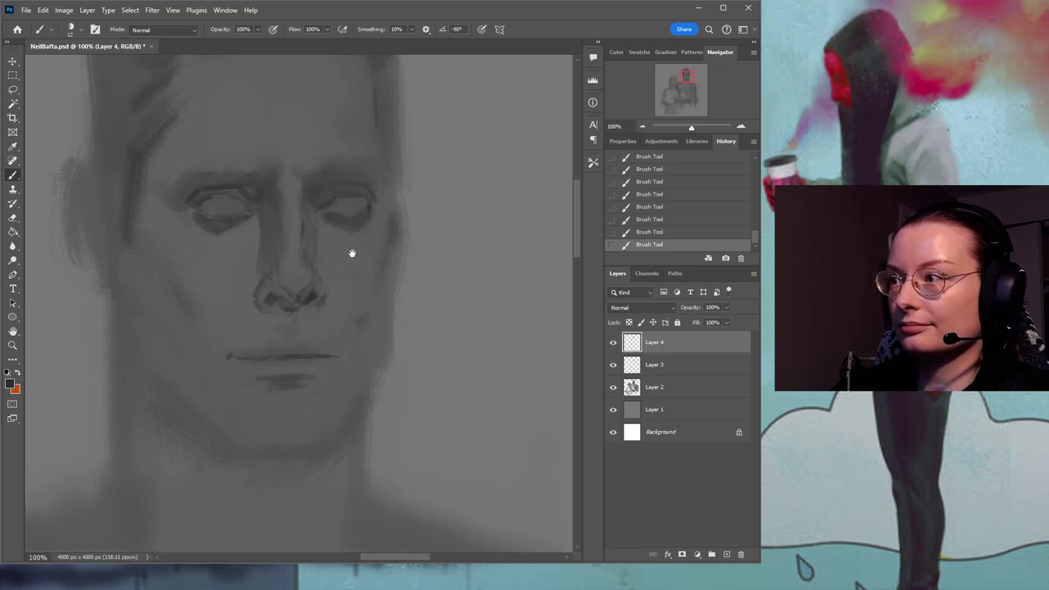
# Paint the upper lip and shade the lower lip of the taller figure's mouth, sampling greys from the surrounding face.
pyautogui.moveTo(272, 341); pyautogui.dragTo(297, 355)
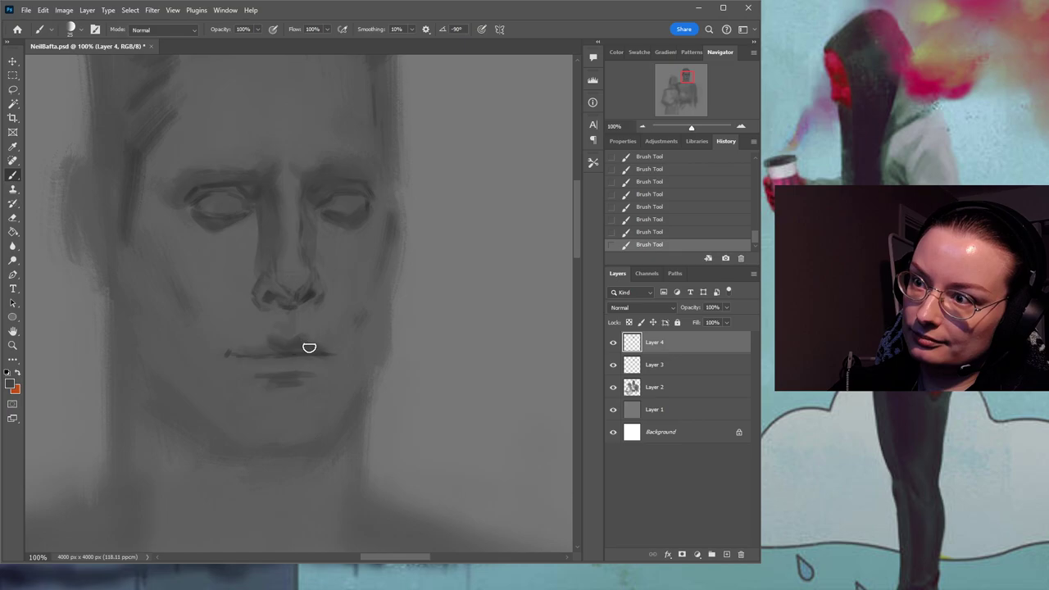
pyautogui.keyDown('alt'); pyautogui.click(322, 329); pyautogui.keyUp('alt')
pyautogui.moveTo(304, 334)
pyautogui.mouseDown()
pyautogui.moveTo(331, 349)
pyautogui.moveTo(311, 346)
pyautogui.moveTo(299, 351)
pyautogui.mouseUp()
pyautogui.keyDown('alt'); pyautogui.click(299, 339); pyautogui.keyUp('alt')
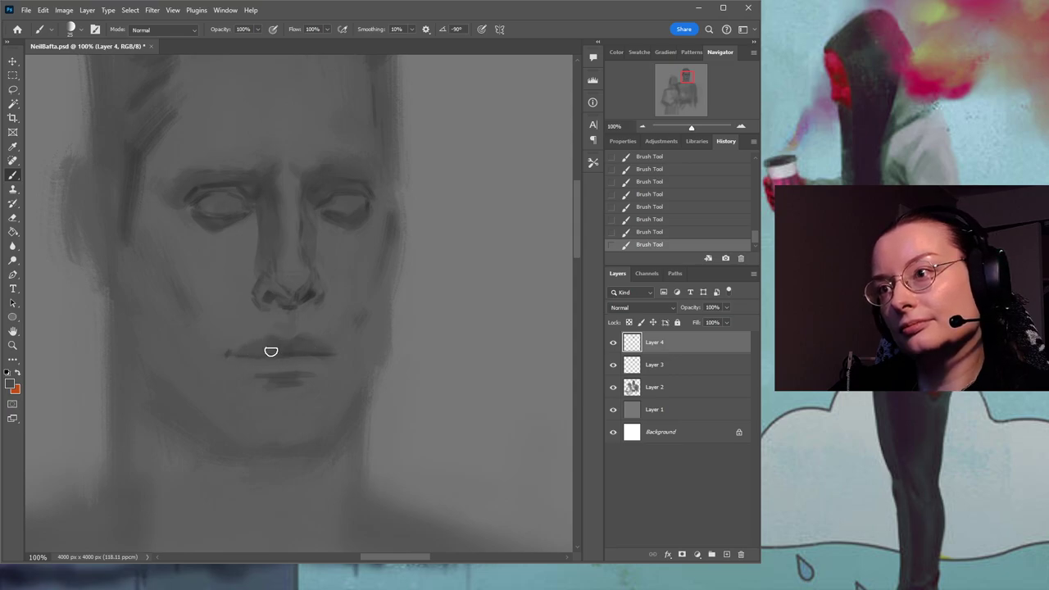
pyautogui.keyDown('alt'); pyautogui.click(256, 331); pyautogui.keyUp('alt')
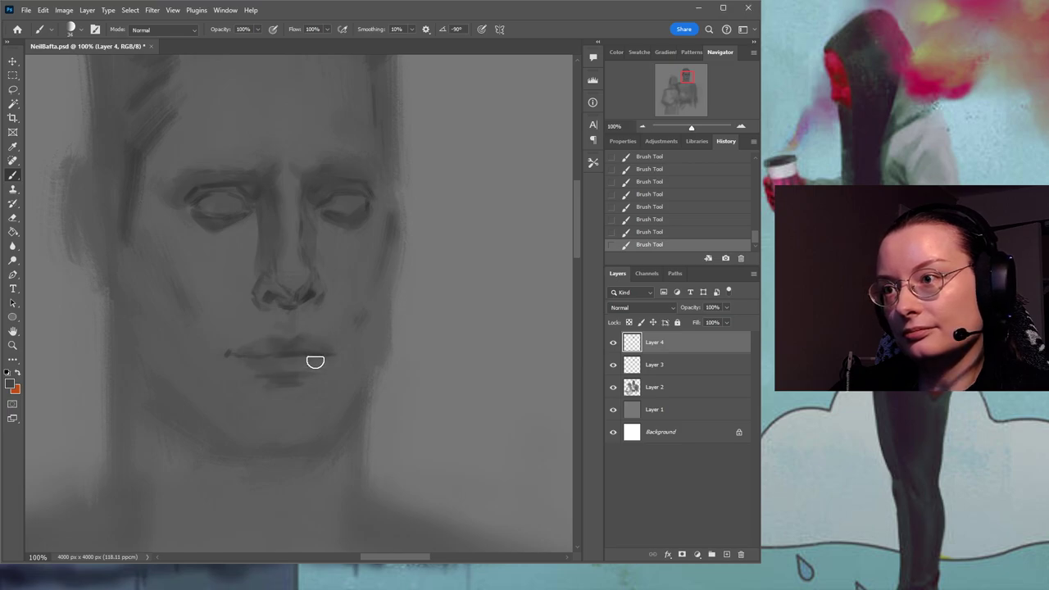
pyautogui.keyDown('alt'); pyautogui.click(239, 341); pyautogui.keyUp('alt')
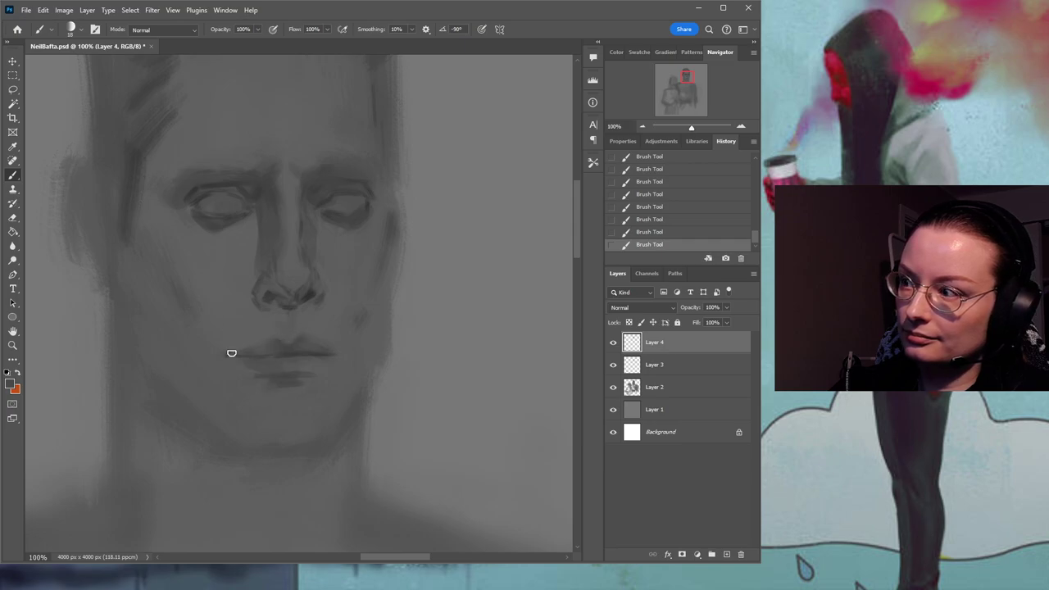
# Enlarge the brush, soften the shading around both mouth corners and refine the upper lip's contour.
pyautogui.press(']')
pyautogui.press(']')
pyautogui.press(']')
pyautogui.press(']')
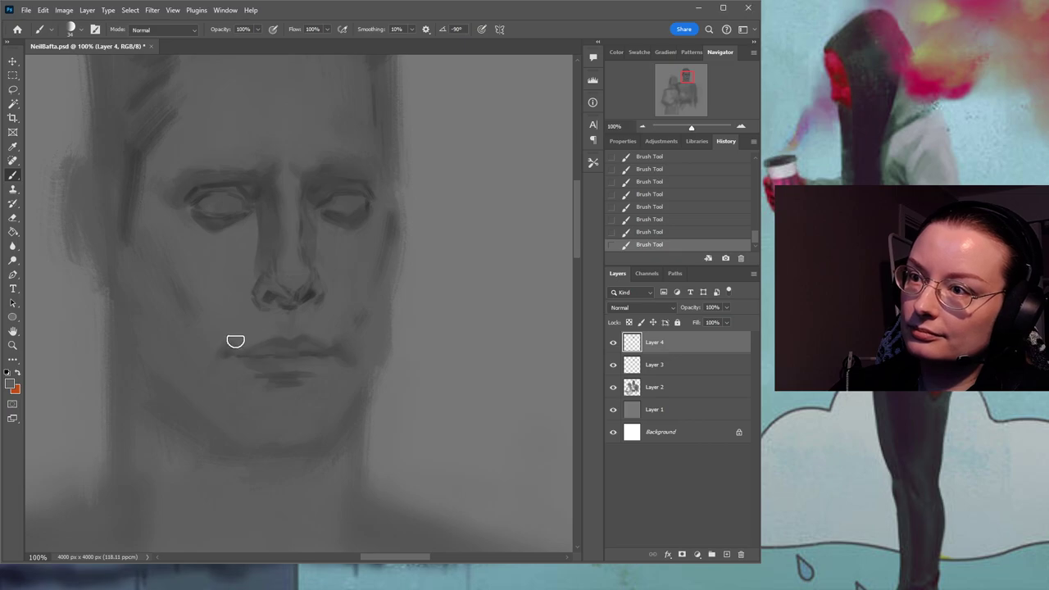
pyautogui.moveTo(284, 339)
pyautogui.mouseDown()
pyautogui.moveTo(270, 360)
pyautogui.moveTo(263, 347)
pyautogui.mouseUp()
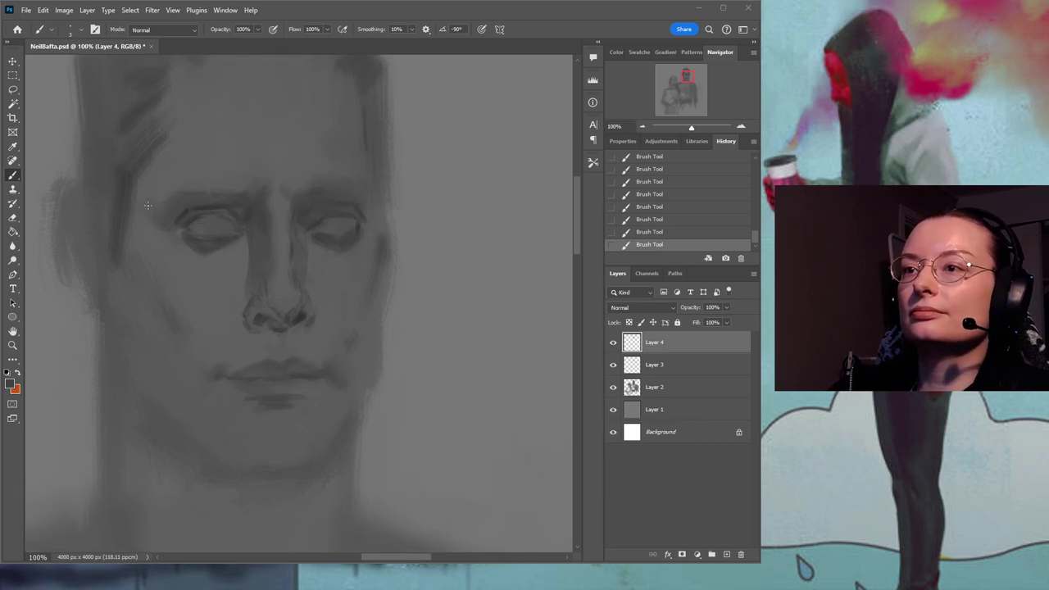
# Block in both eyebrows with darker strokes, sampling greys from the eye sockets and forehead.
pyautogui.press(']')
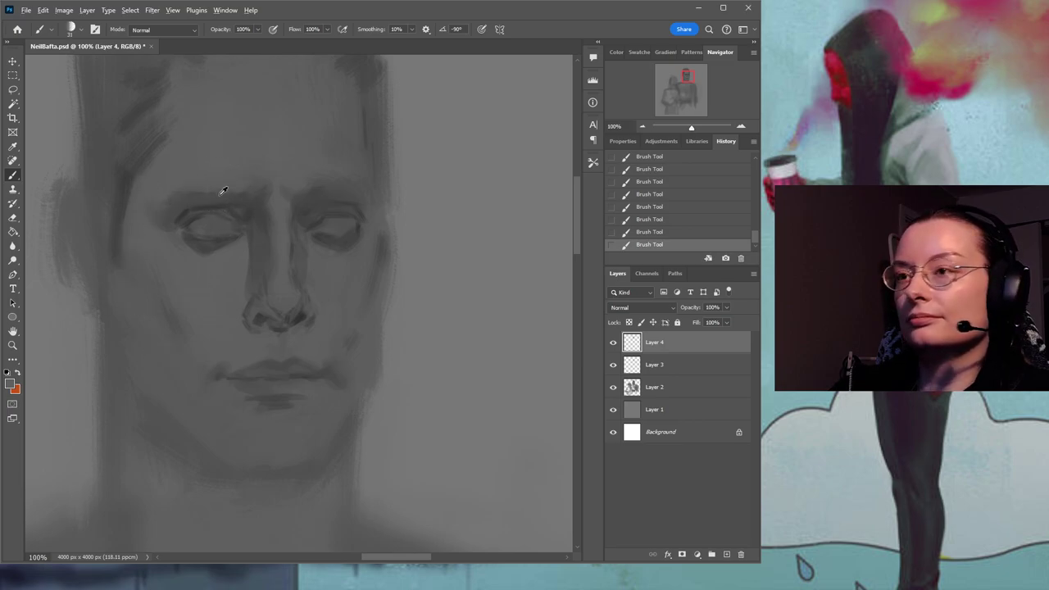
pyautogui.keyDown('alt'); pyautogui.click(190, 209); pyautogui.keyUp('alt')
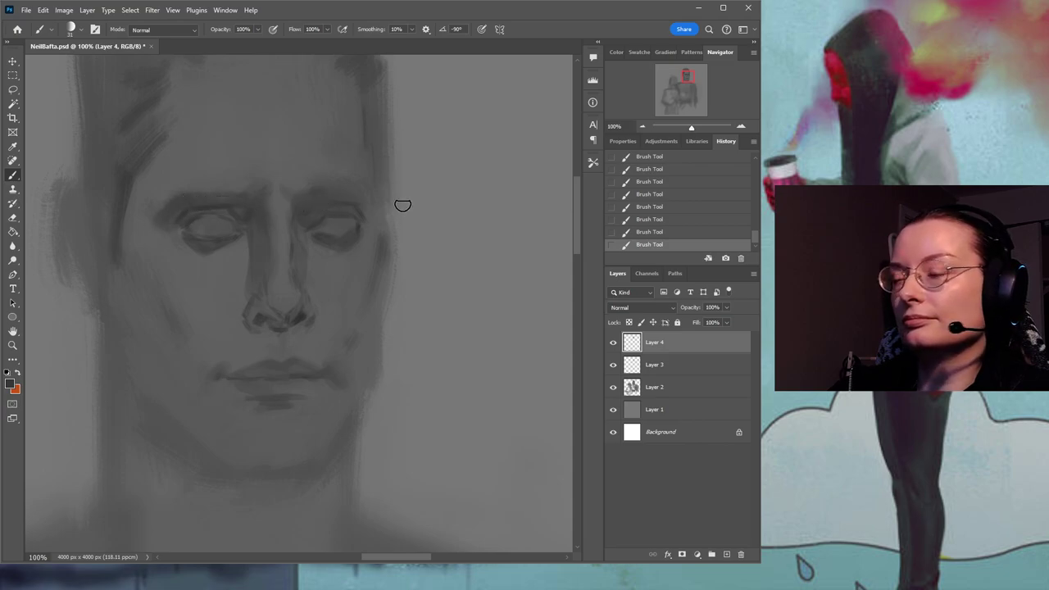
pyautogui.keyDown('alt'); pyautogui.click(342, 175); pyautogui.keyUp('alt')
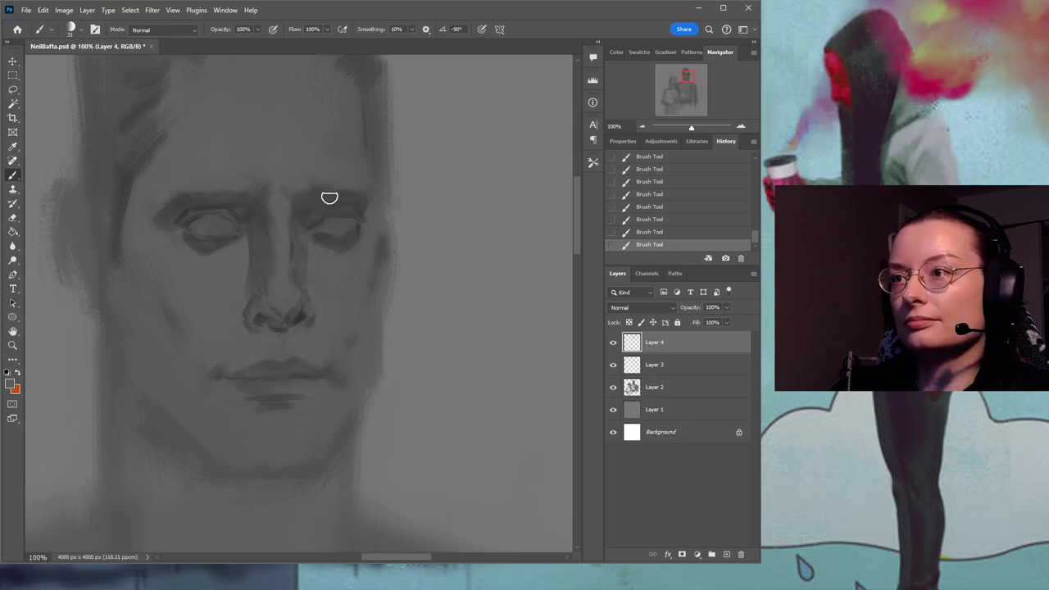
pyautogui.keyDown('alt'); pyautogui.click(235, 211); pyautogui.keyUp('alt')
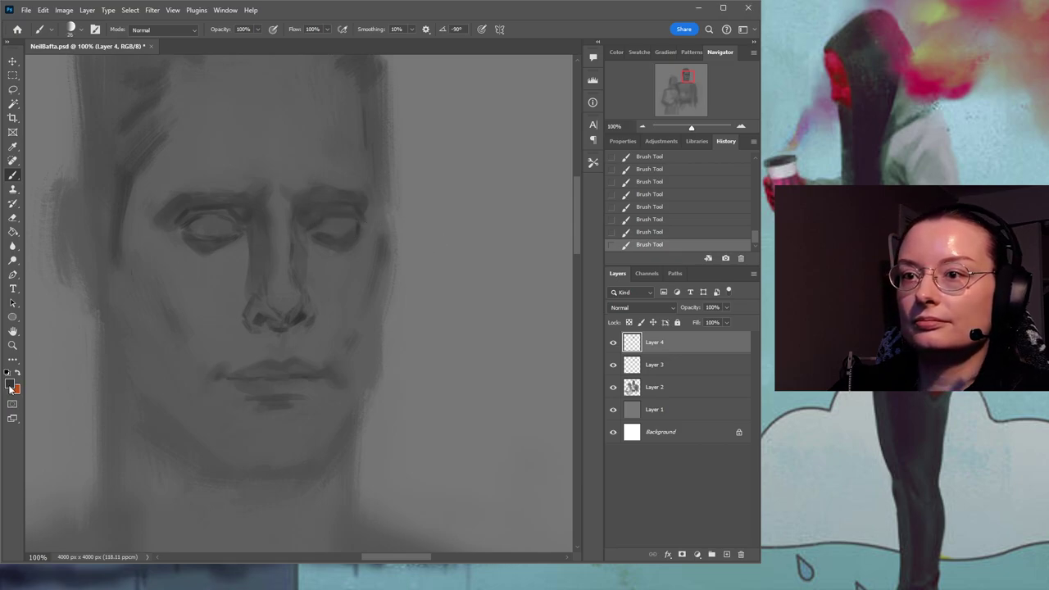
# Choose a darker foreground grey, reduce the brush to 12 px and define the upper eyelids of both eyes.
pyautogui.click(10, 386)
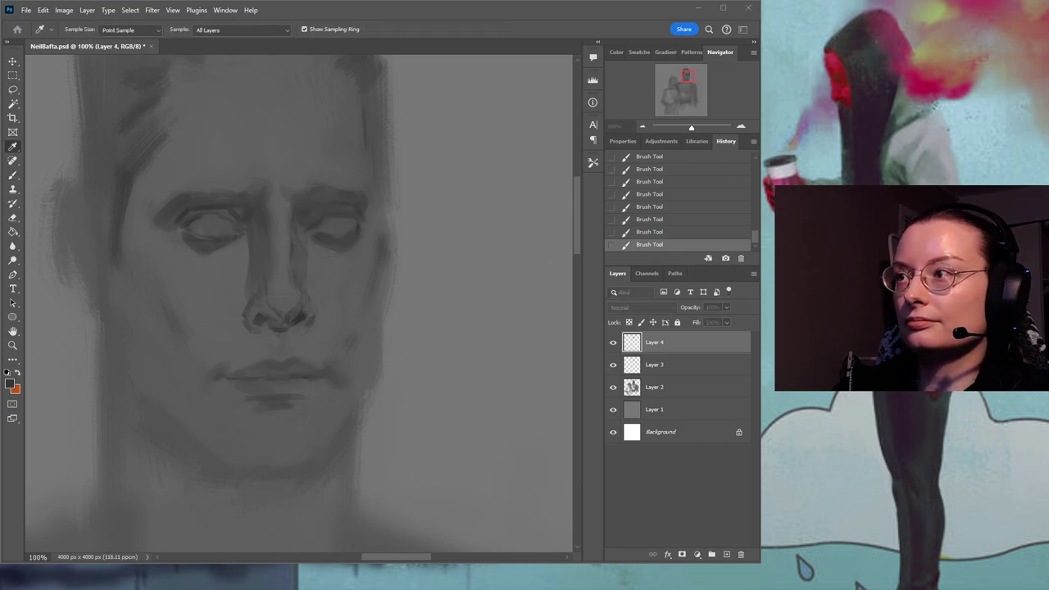
pyautogui.press('Return')
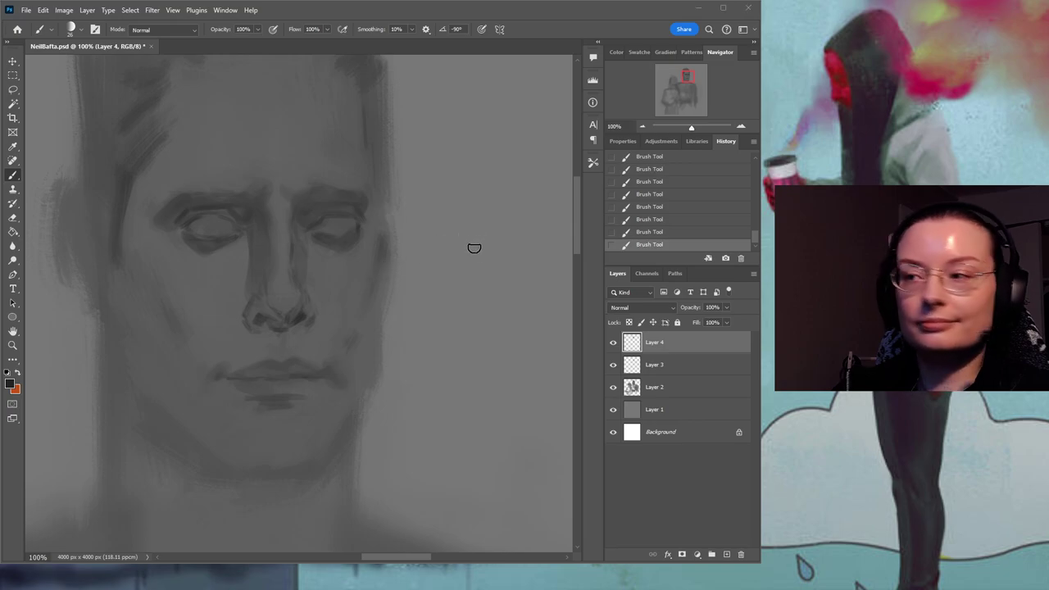
pyautogui.press('[')
pyautogui.press('[')
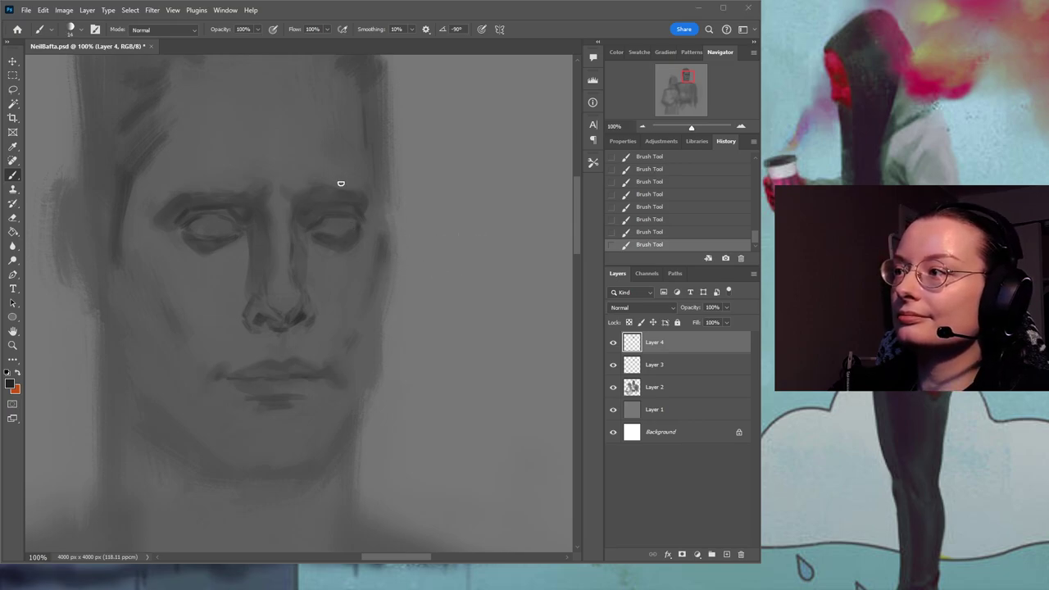
pyautogui.press('[')
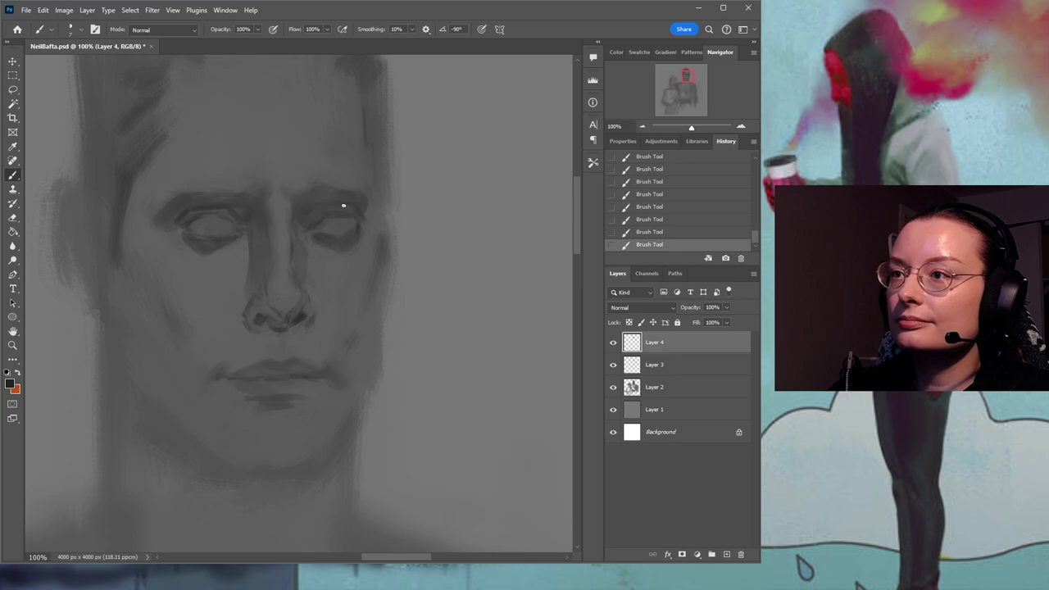
pyautogui.press(']')
pyautogui.press(']')
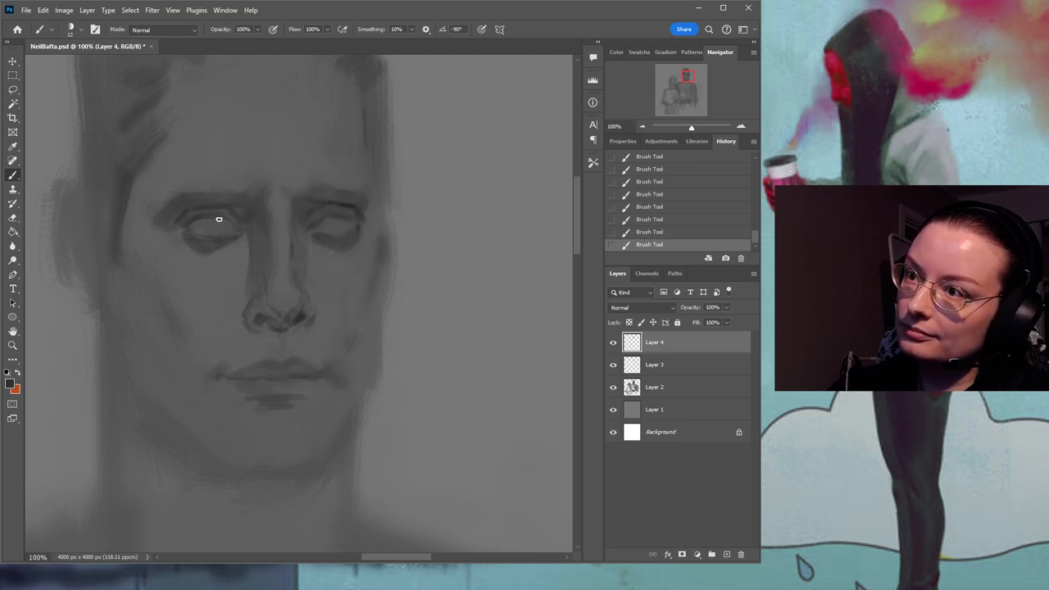
pyautogui.moveTo(199, 218); pyautogui.dragTo(225, 218)
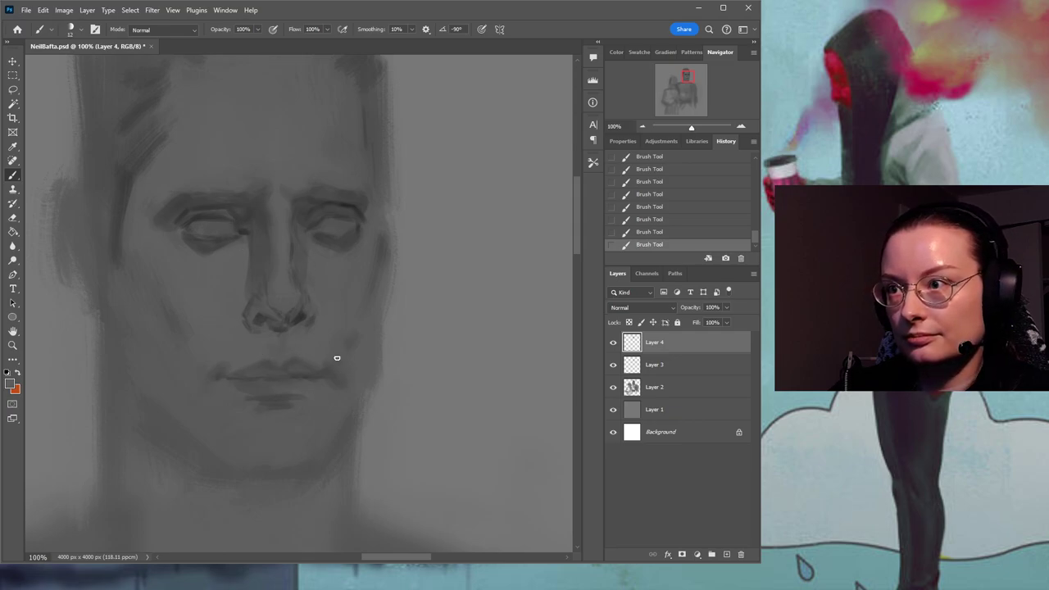
# Touch up the lips with a grey sampled from the face and save the document.
pyautogui.moveTo(363, 368); pyautogui.dragTo(331, 311)
pyautogui.keyDown('alt'); pyautogui.click(281, 321); pyautogui.keyUp('alt')
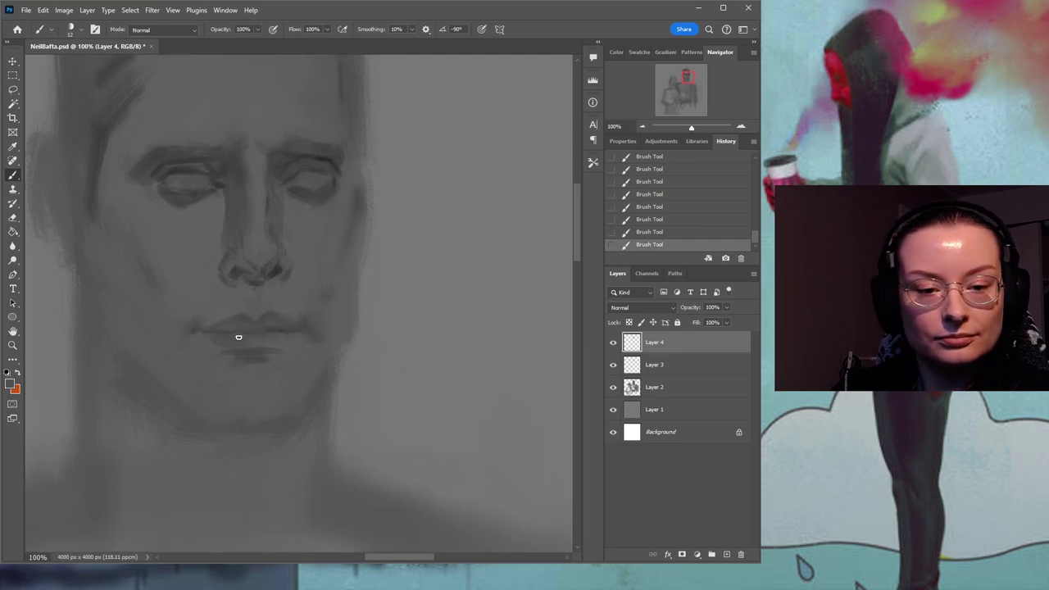
pyautogui.hotkey('ctrl', 's')
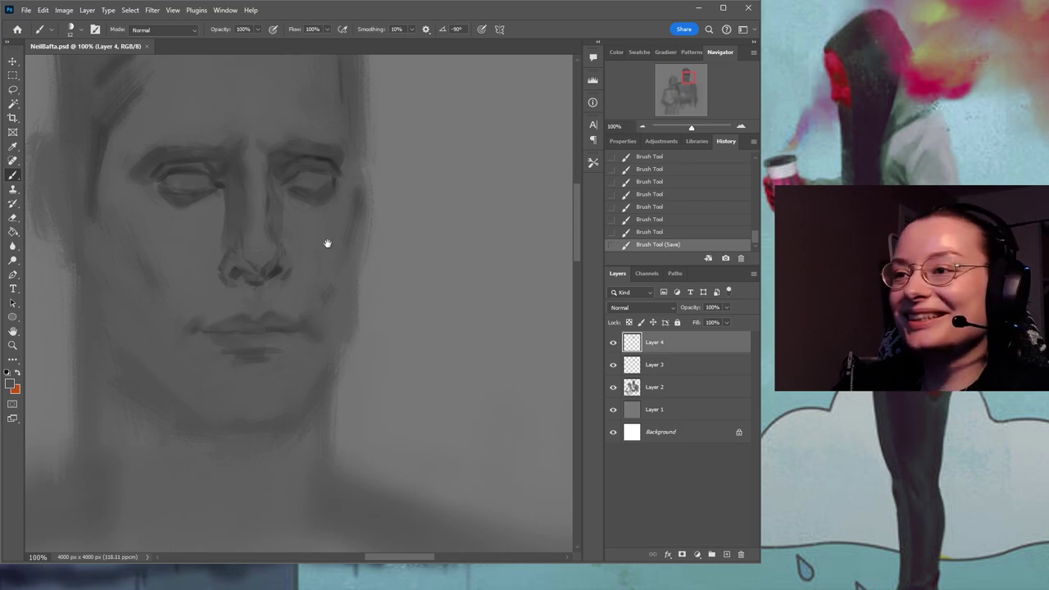
# Enlarge the brush, sample the far eyebrow's dark grey and strengthen that eyebrow.
pyautogui.moveTo(307, 235); pyautogui.dragTo(353, 267)
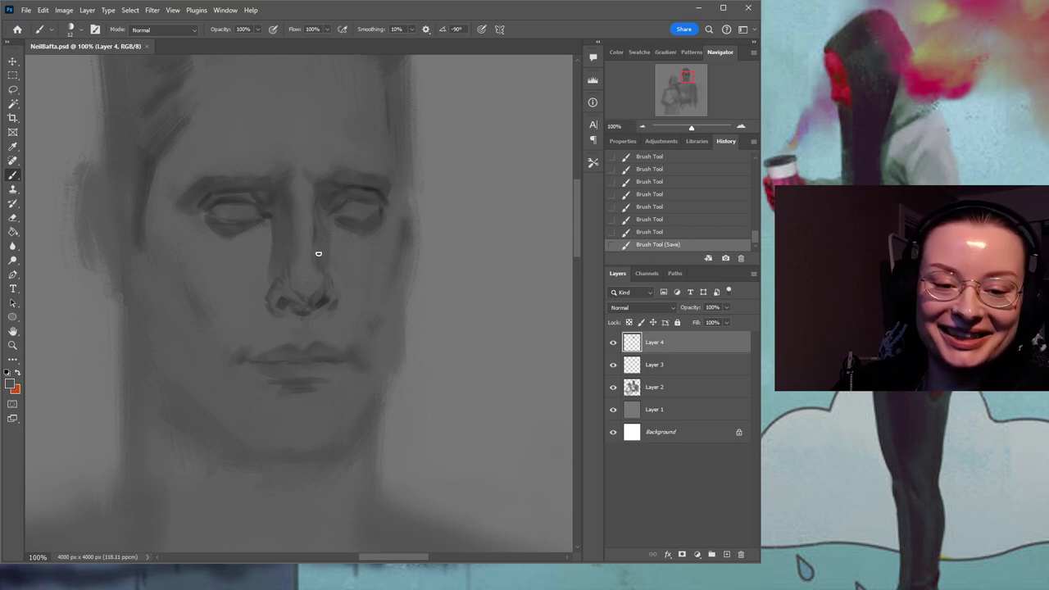
pyautogui.press(']')
pyautogui.press(']')
pyautogui.press(']')
pyautogui.keyDown('alt'); pyautogui.click(369, 188); pyautogui.keyUp('alt')
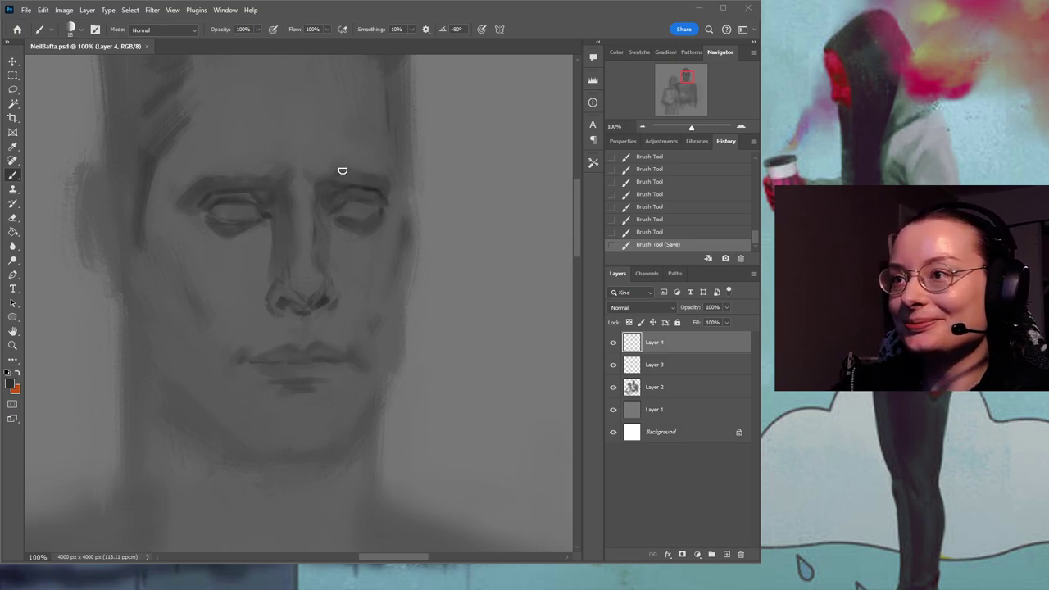
pyautogui.moveTo(326, 187); pyautogui.dragTo(331, 182)
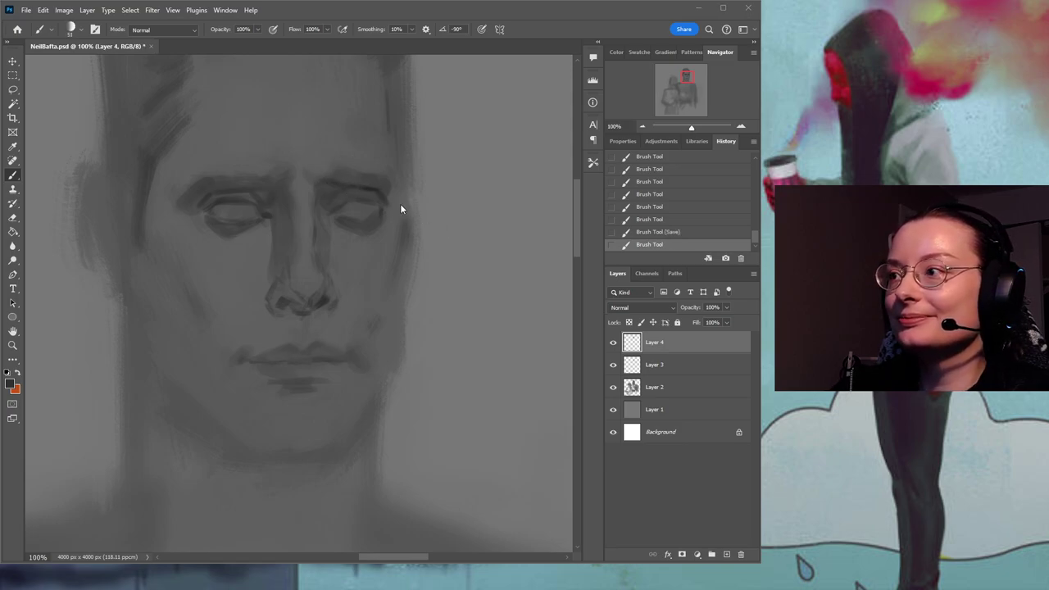
# Try dark strokes across the nose bridge between the eyebrows with a larger brush.
pyautogui.moveTo(304, 188); pyautogui.dragTo(297, 185)
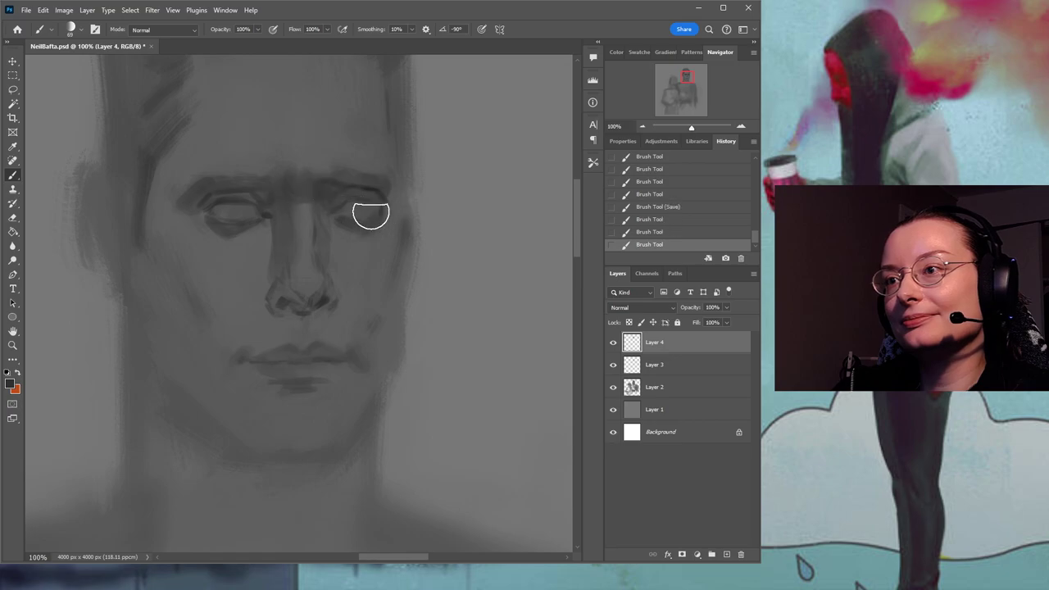
pyautogui.click(627, 233)
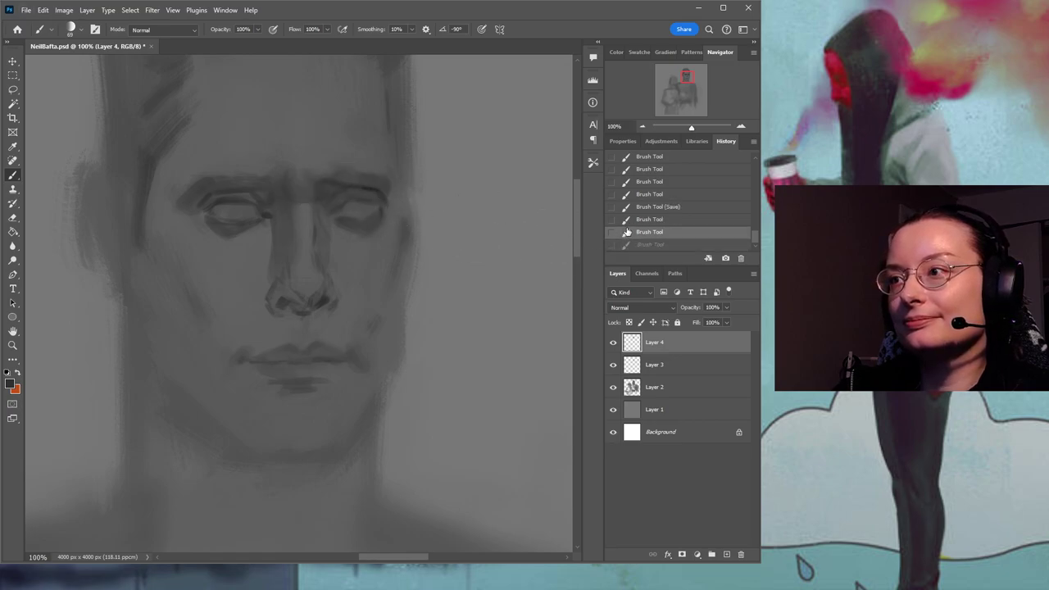
pyautogui.hotkey('ctrl', 'z')
pyautogui.click(296, 192)
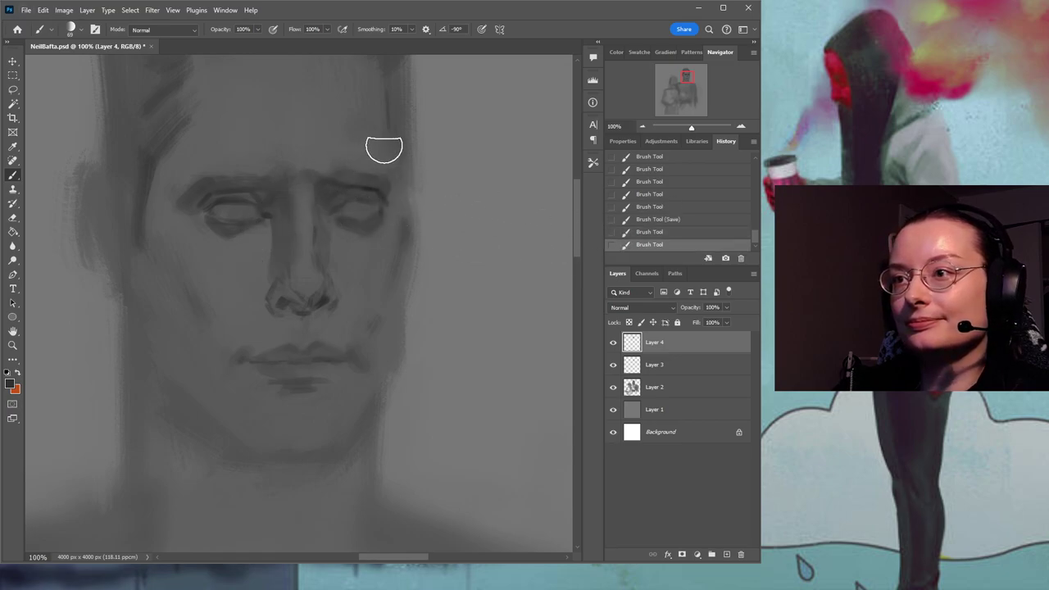
pyautogui.hotkey('ctrl', 'z')
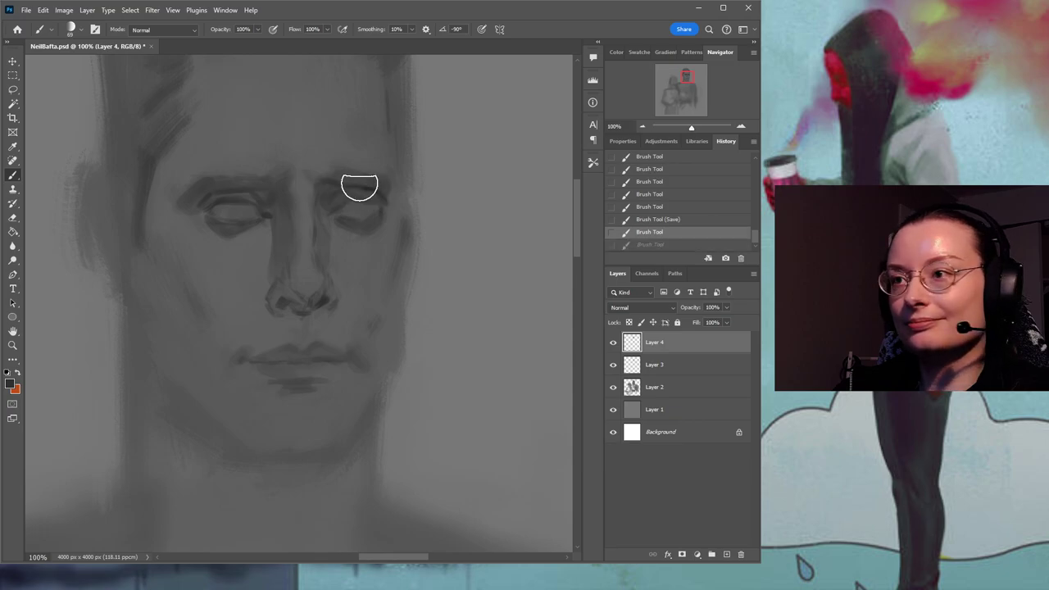
# Shrink the brush, sample a grey near the nose bridge and refine the inner eyebrows and the area between them.
pyautogui.moveTo(337, 202)
pyautogui.mouseDown()
pyautogui.moveTo(303, 182)
pyautogui.moveTo(403, 206)
pyautogui.mouseUp()
pyautogui.press('space')
pyautogui.moveTo(354, 128); pyautogui.dragTo(356, 161)
pyautogui.press('[')
pyautogui.press('[')
pyautogui.press('[')
pyautogui.press('[')
pyautogui.press('[')
pyautogui.press('[')
pyautogui.press('[')
pyautogui.press('[')
pyautogui.press('[')
pyautogui.press('[')
pyautogui.press('[')
pyautogui.keyDown('alt'); pyautogui.click(306, 199); pyautogui.keyUp('alt')
pyautogui.moveTo(299, 195); pyautogui.dragTo(359, 199)
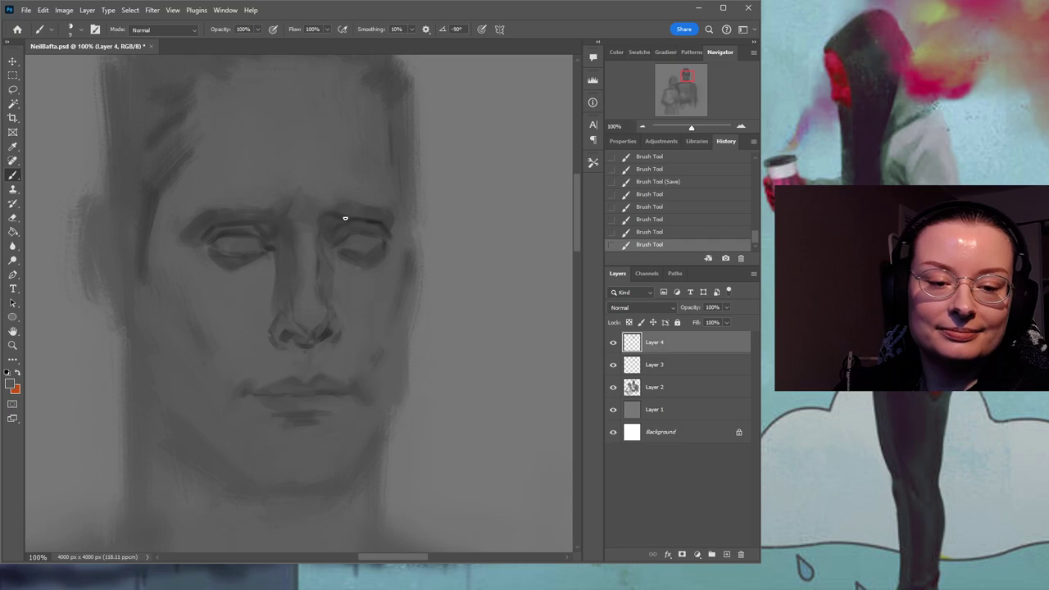
# Enlarge the brush, sample the forehead grey and refine the frown crease and the eyebrows' upper edges.
pyautogui.press(']')
pyautogui.press(']')
pyautogui.press(']')
pyautogui.keyDown('alt'); pyautogui.click(305, 183); pyautogui.keyUp('alt')
pyautogui.moveTo(301, 205); pyautogui.dragTo(303, 217)
pyautogui.moveTo(302, 214); pyautogui.dragTo(296, 215)
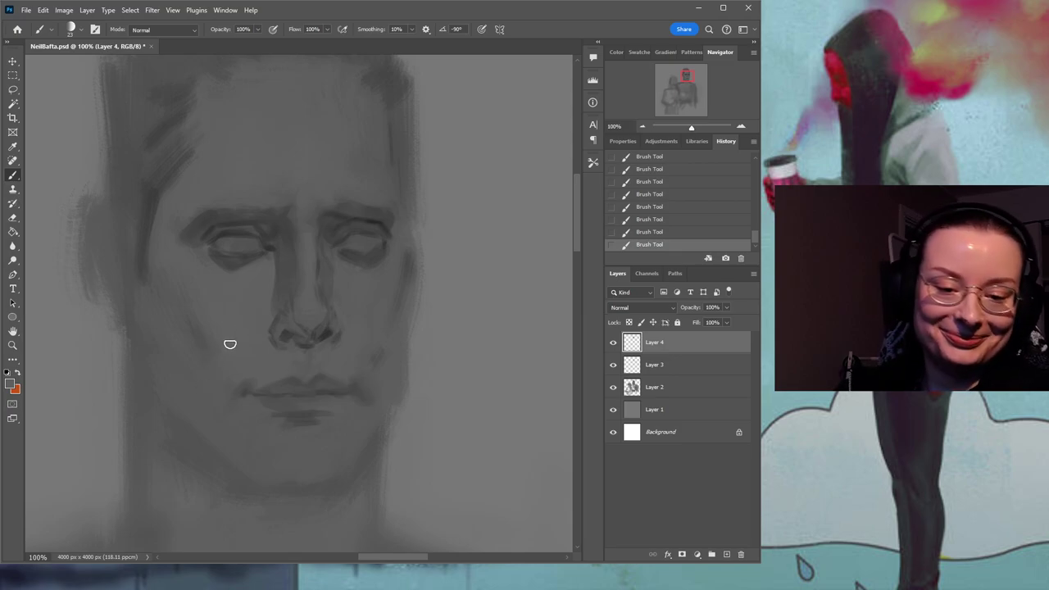
pyautogui.moveTo(295, 277); pyautogui.dragTo(332, 303)
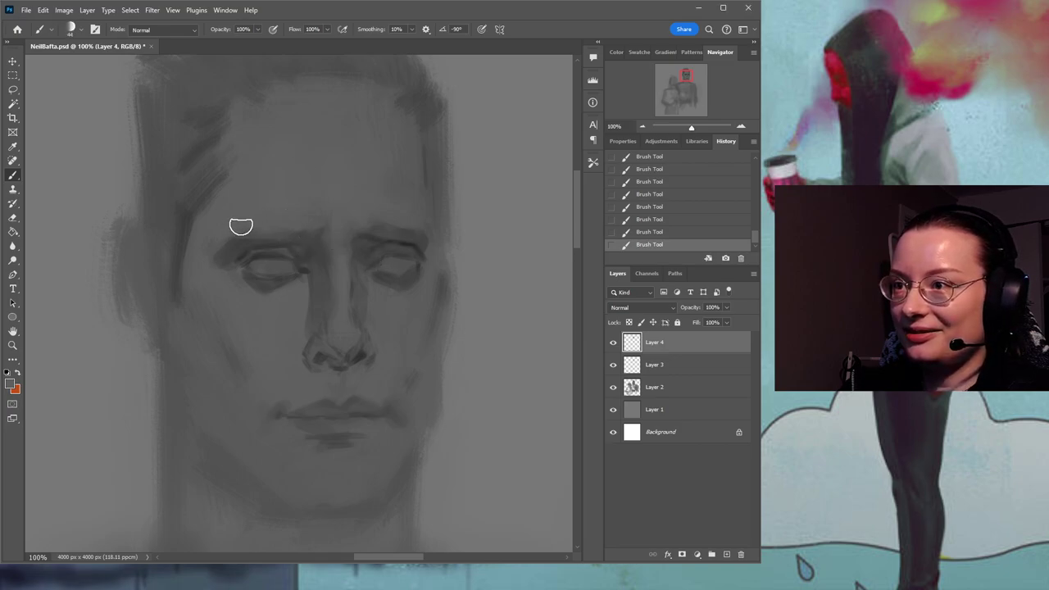
pyautogui.moveTo(382, 292); pyautogui.dragTo(349, 238)
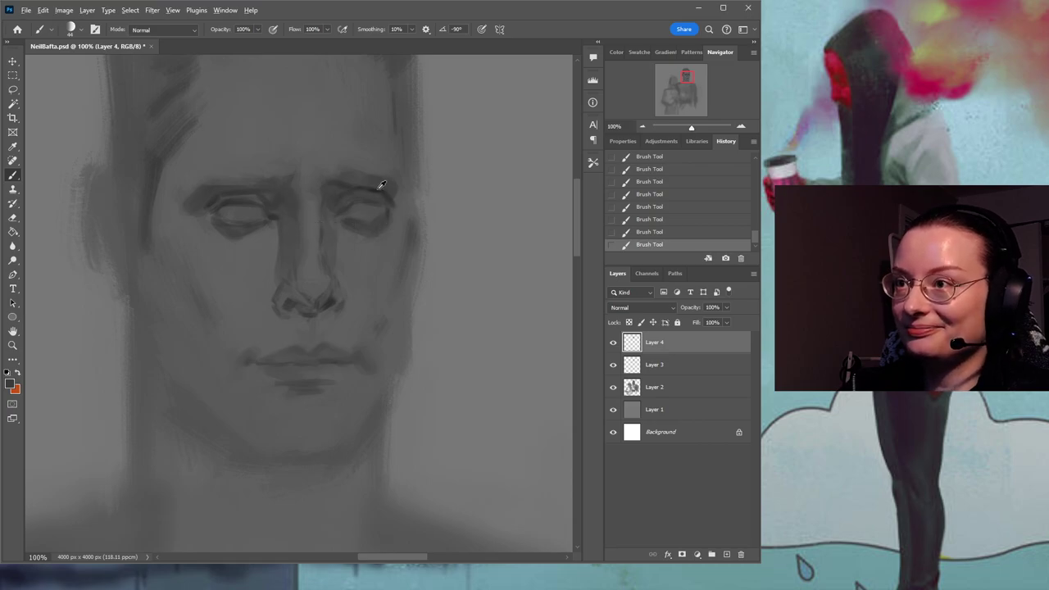
# Reduce the brush to 12 px, sample dark grey and deepen the far eye's upper lid and inner corner.
pyautogui.press('[')
pyautogui.press('[')
pyautogui.press('[')
pyautogui.press('[')
pyautogui.press('[')
pyautogui.press('[')
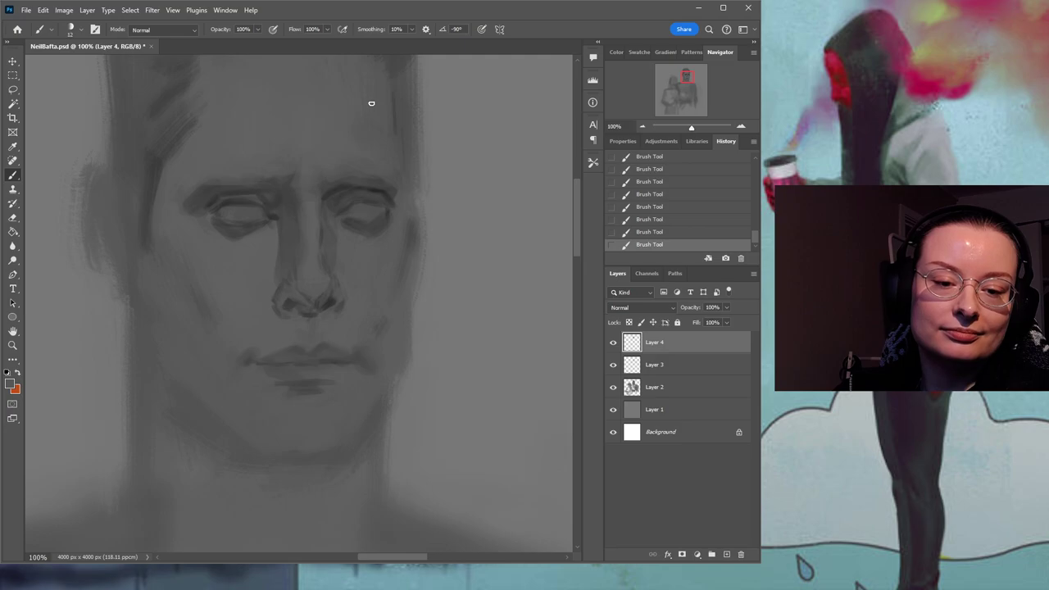
pyautogui.keyDown('alt'); pyautogui.click(376, 190); pyautogui.keyUp('alt')
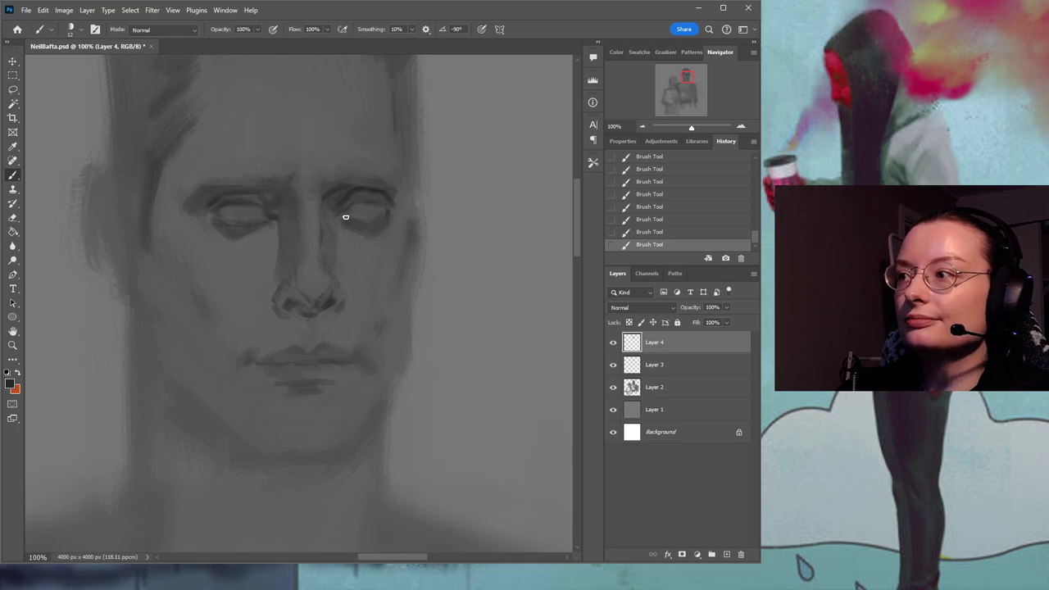
# Soften the nose tip and nostrils with blended greys, undoing and restoring the last three strokes for comparison.
pyautogui.moveTo(290, 304); pyautogui.dragTo(342, 302)
pyautogui.click(688, 210)
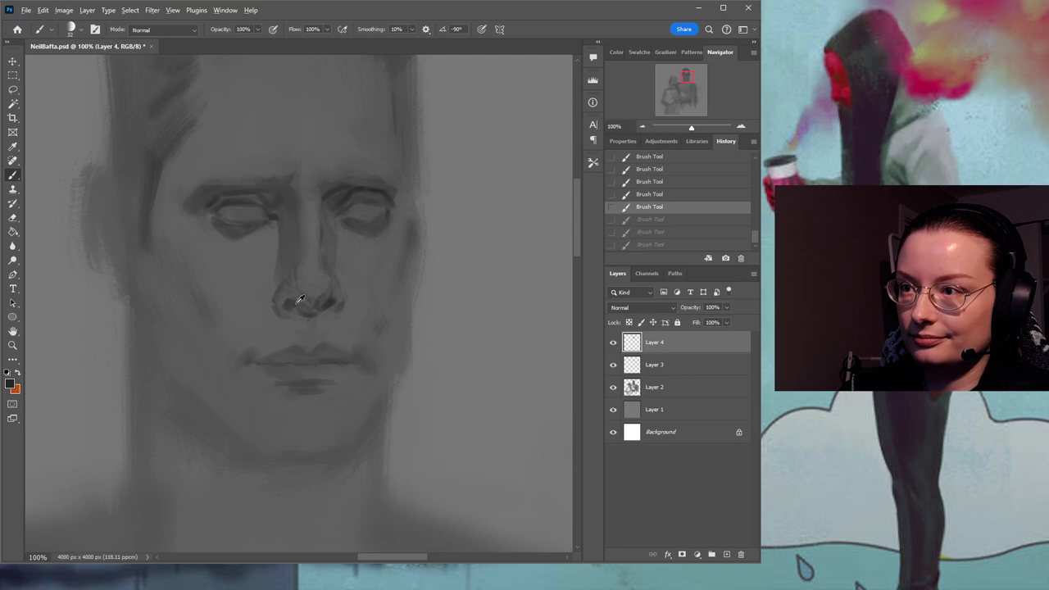
pyautogui.hotkey('ctrl', 'shift', 'z')
pyautogui.hotkey('ctrl', 'shift', 'z')
pyautogui.hotkey('ctrl', 'shift', 'z')
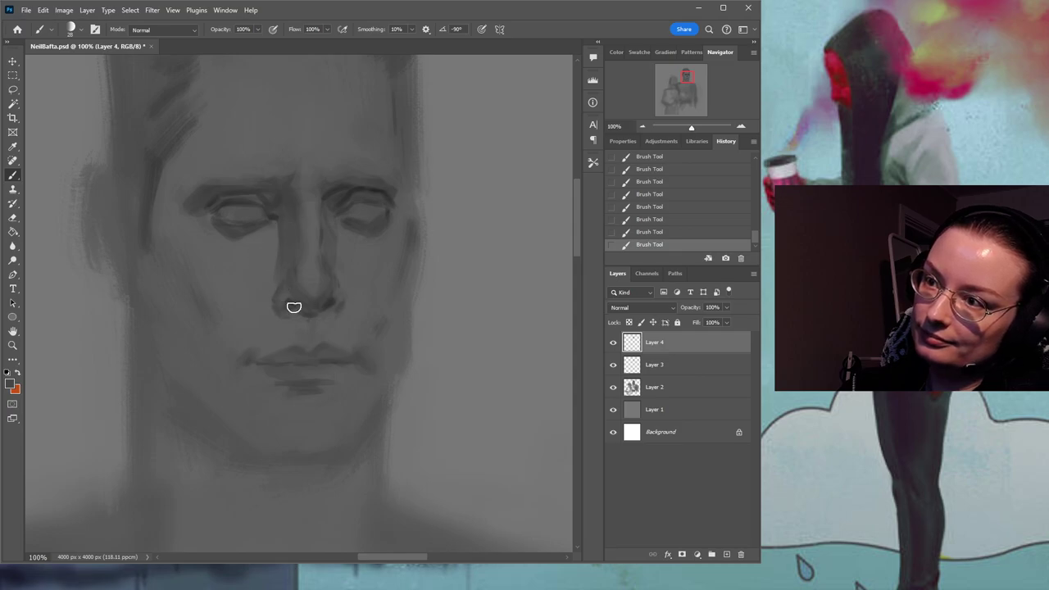
pyautogui.moveTo(364, 280)
pyautogui.mouseDown()
pyautogui.moveTo(359, 311)
pyautogui.moveTo(351, 299)
pyautogui.mouseUp()
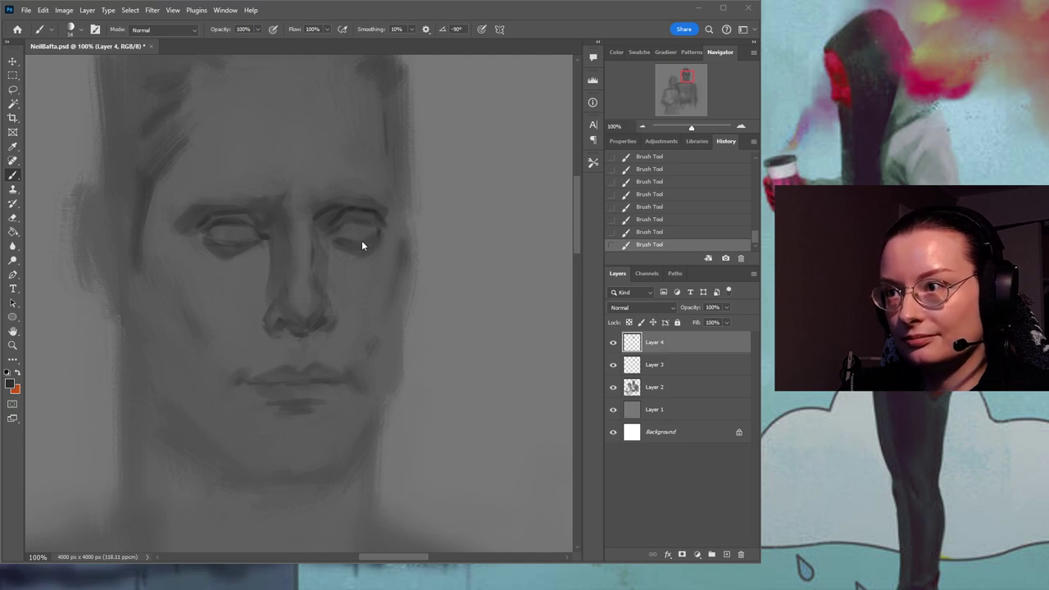
pyautogui.press('[')
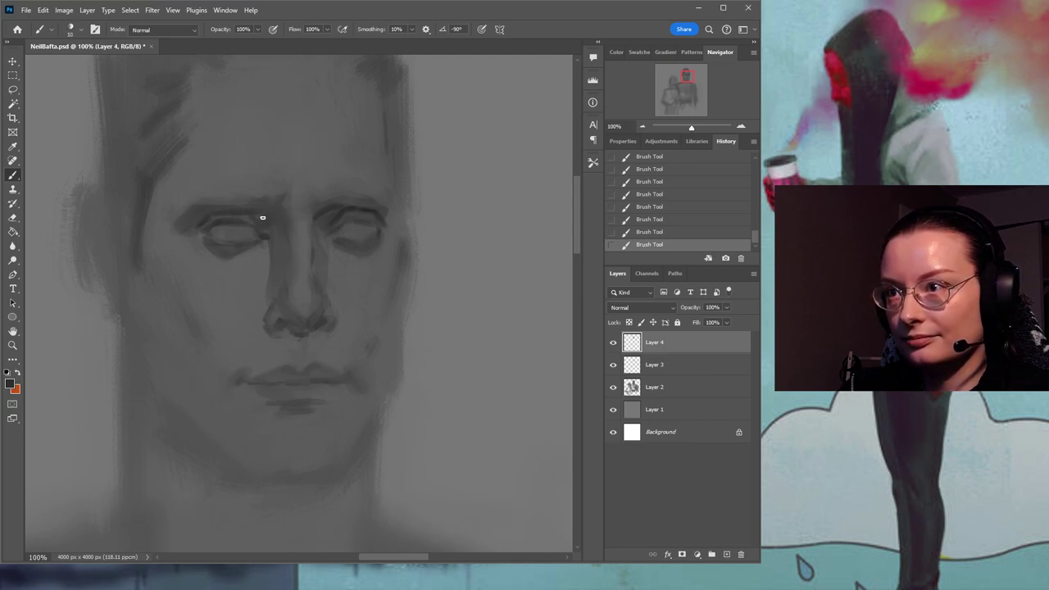
# Compare the last eyebrow stroke by undoing and restoring it, sample grey near the far brow and refine both inner eyebrows.
pyautogui.hotkey('ctrl', 'z')
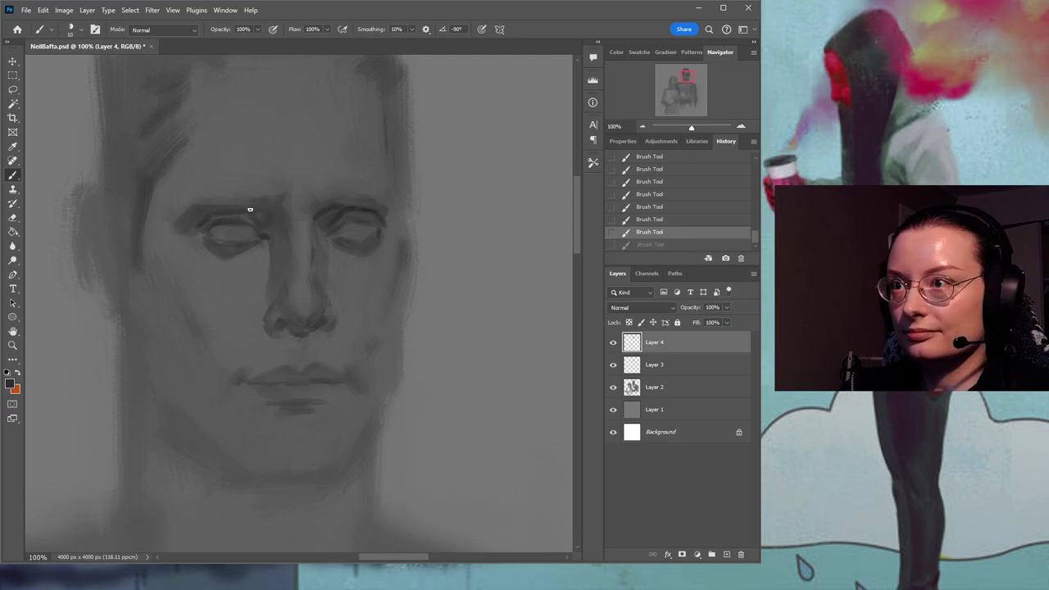
pyautogui.hotkey('ctrl', 'shift', 'z')
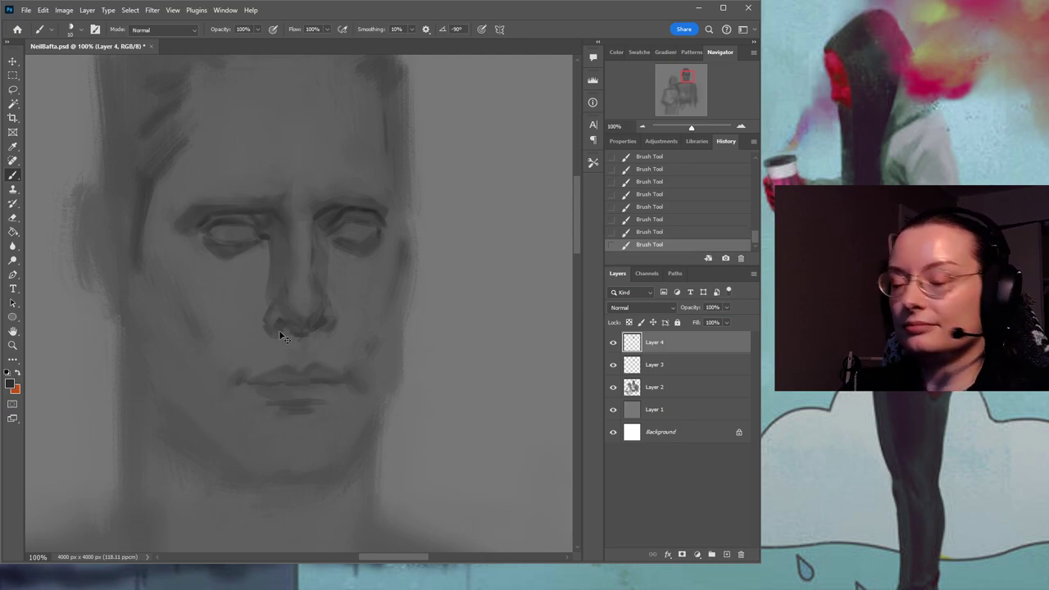
pyautogui.hotkey('ctrl', 'z')
pyautogui.hotkey('ctrl', 'shift', 'z')
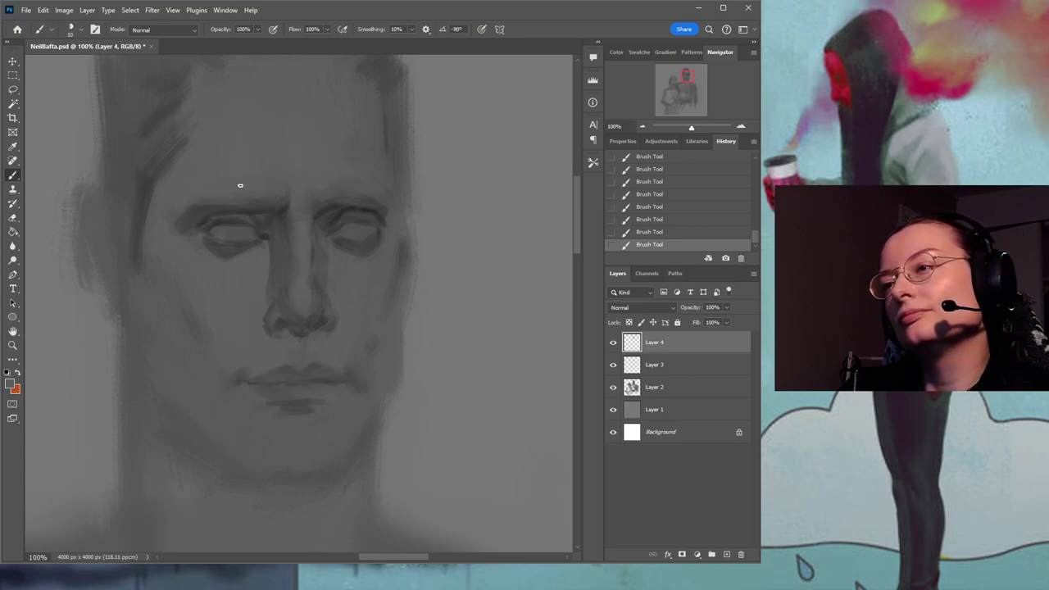
pyautogui.keyDown('alt'); pyautogui.click(336, 216); pyautogui.keyUp('alt')
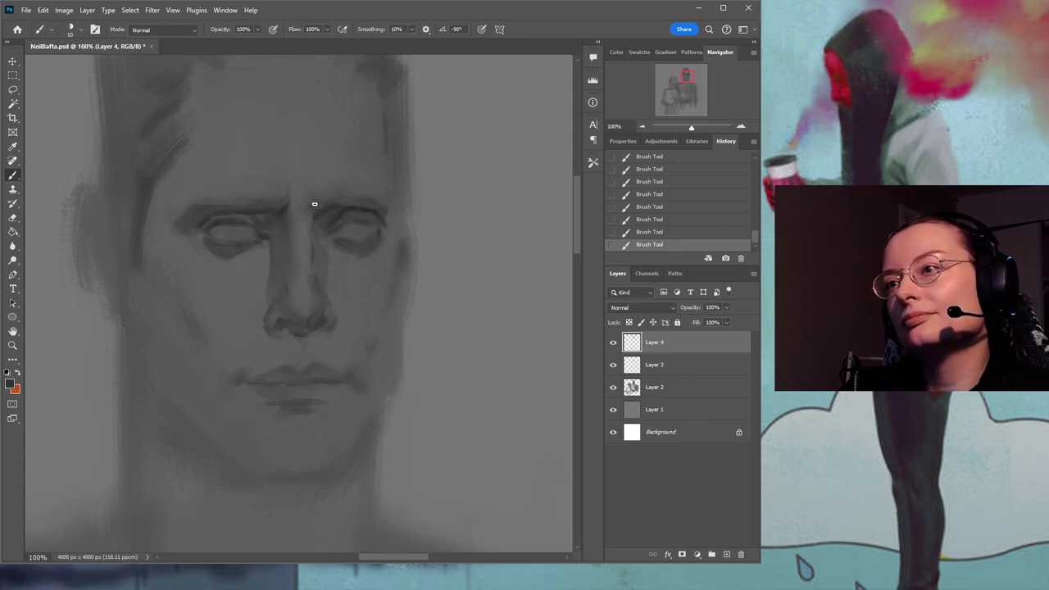
pyautogui.scroll(-2, 378, 281)
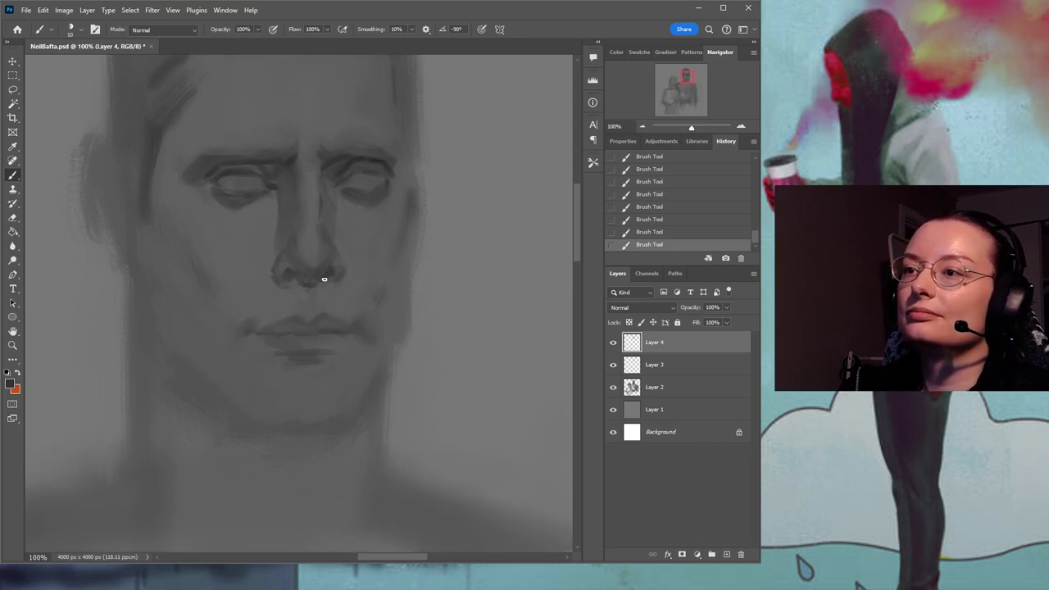
# Darken the nostrils and the underside of the nose with sampled greys, undoing and restoring the last two strokes for comparison.
pyautogui.press('i')
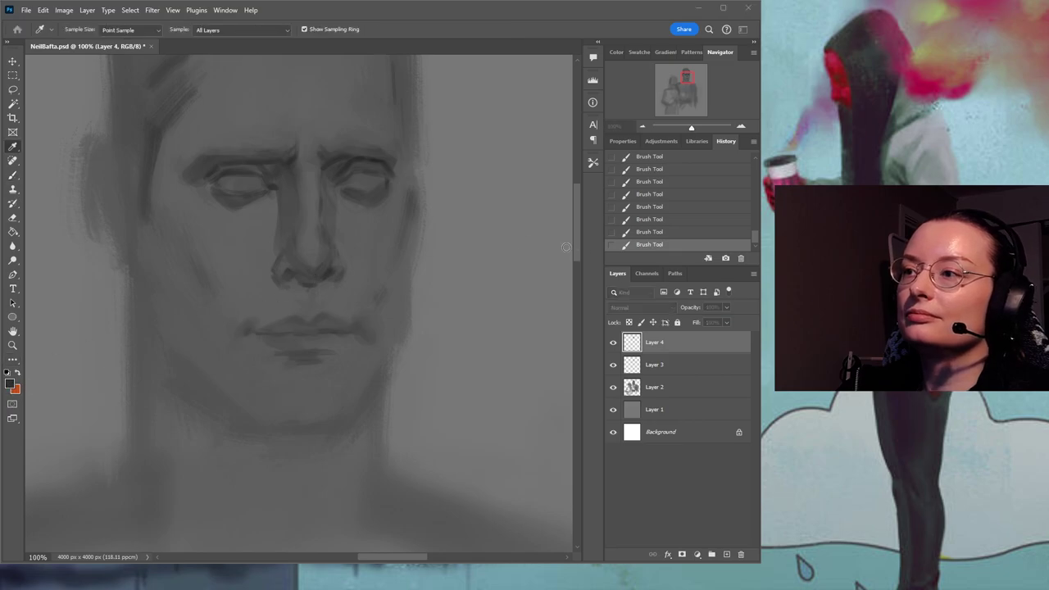
pyautogui.press('b')
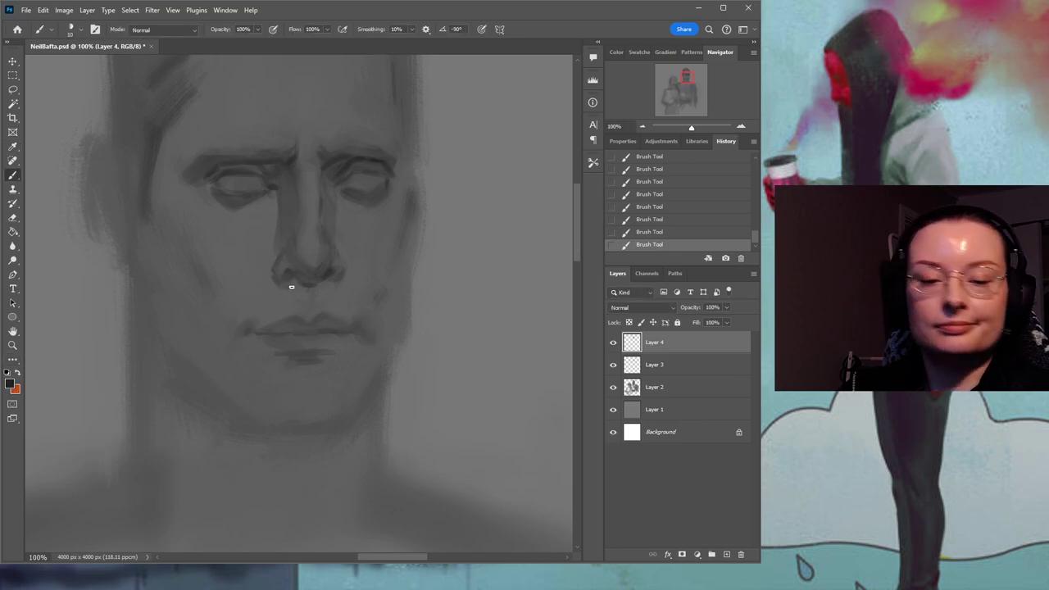
pyautogui.keyDown('alt'); pyautogui.click(334, 261); pyautogui.keyUp('alt')
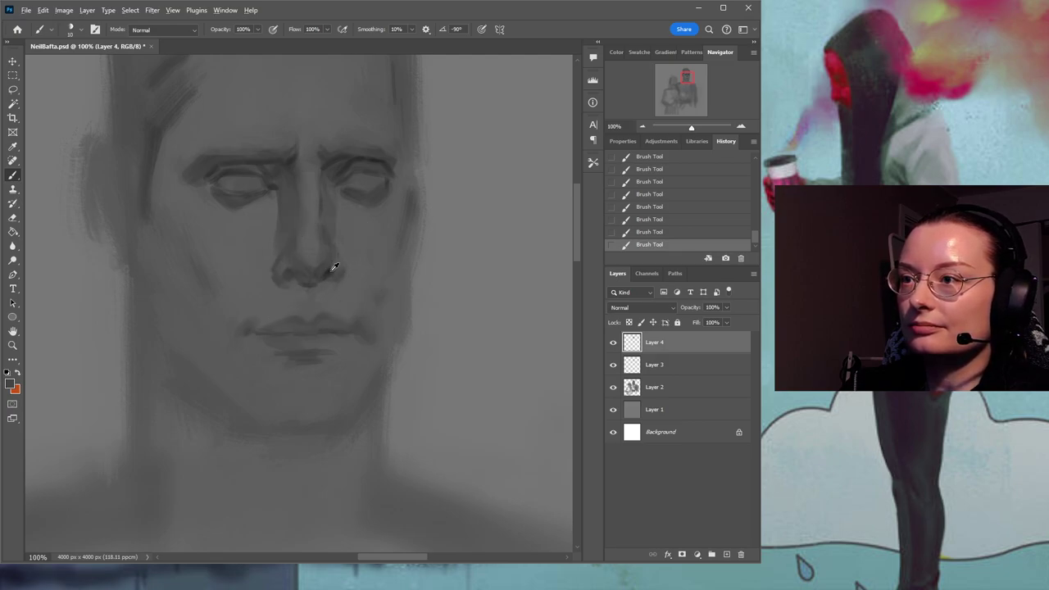
pyautogui.hotkey('ctrl', 'z')
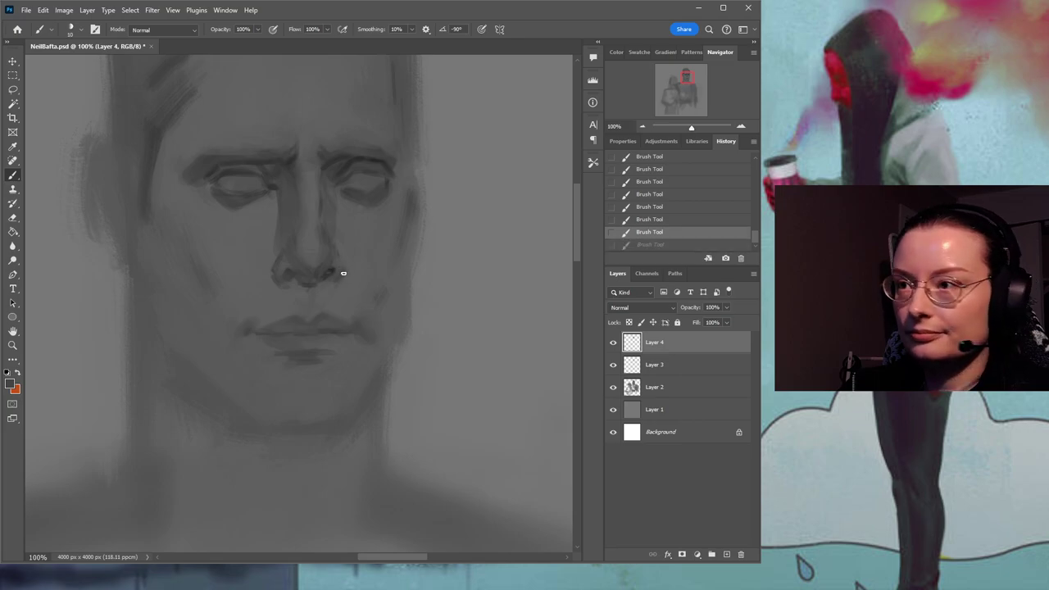
pyautogui.hotkey('ctrl', 'z')
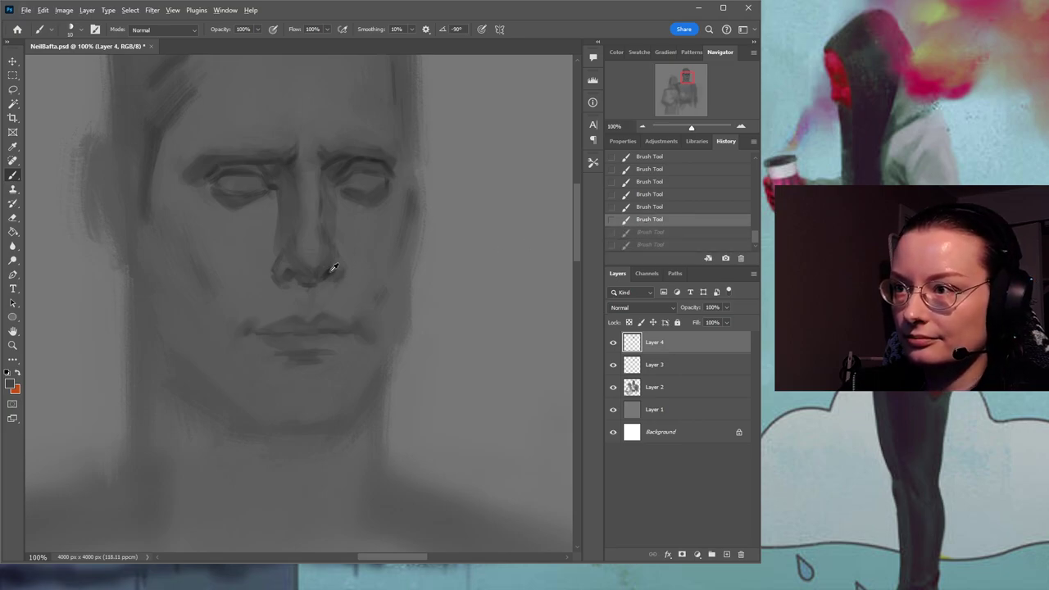
pyautogui.hotkey('ctrl', 'shift', 'z')
pyautogui.hotkey('ctrl', 'shift', 'z')
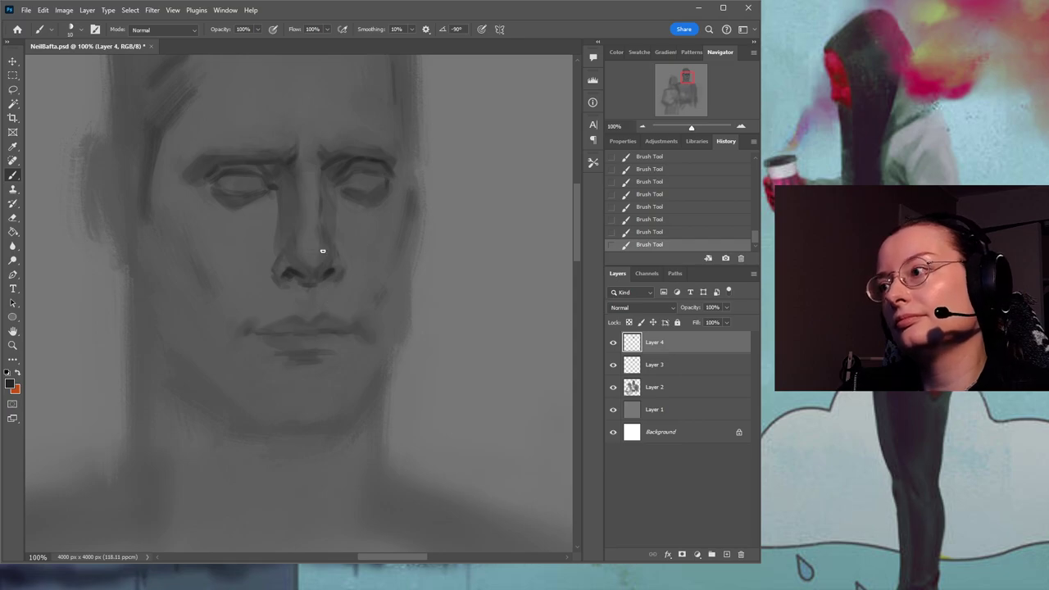
# Enlarge the brush, sample a grey from the nose tip, soften the lower nose and shade the cheeks.
pyautogui.press(']')
pyautogui.press(']')
pyautogui.click(309, 247)
pyautogui.click(640, 221)
pyautogui.keyDown('alt'); pyautogui.click(317, 243); pyautogui.keyUp('alt')
pyautogui.moveTo(311, 250); pyautogui.dragTo(313, 240)
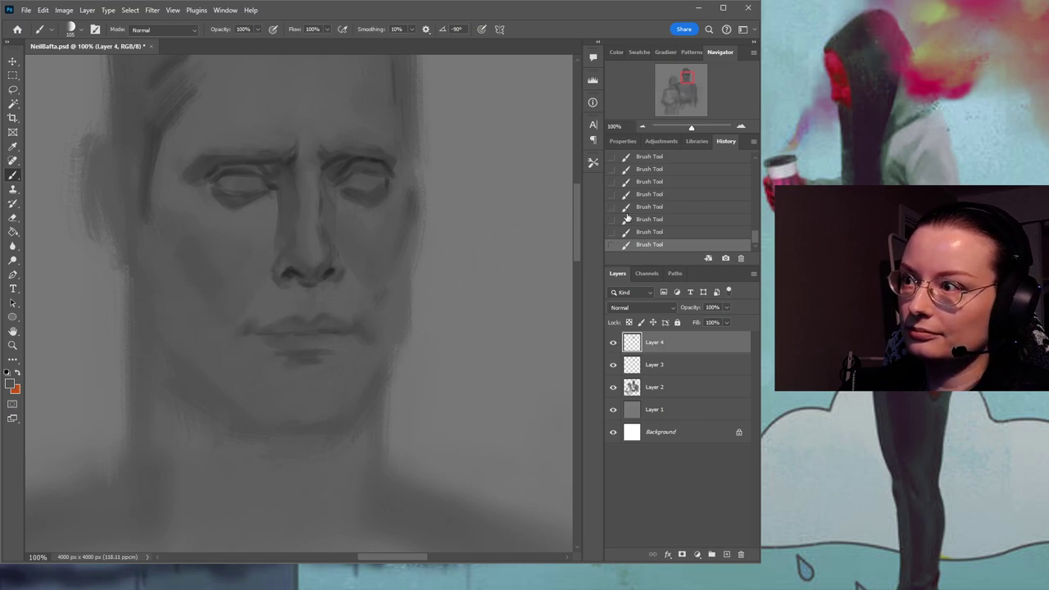
# Undo and restore the last four strokes to compare the cheek shading.
pyautogui.hotkey('ctrl', 'z')
pyautogui.hotkey('ctrl', 'z')
pyautogui.click(644, 195)
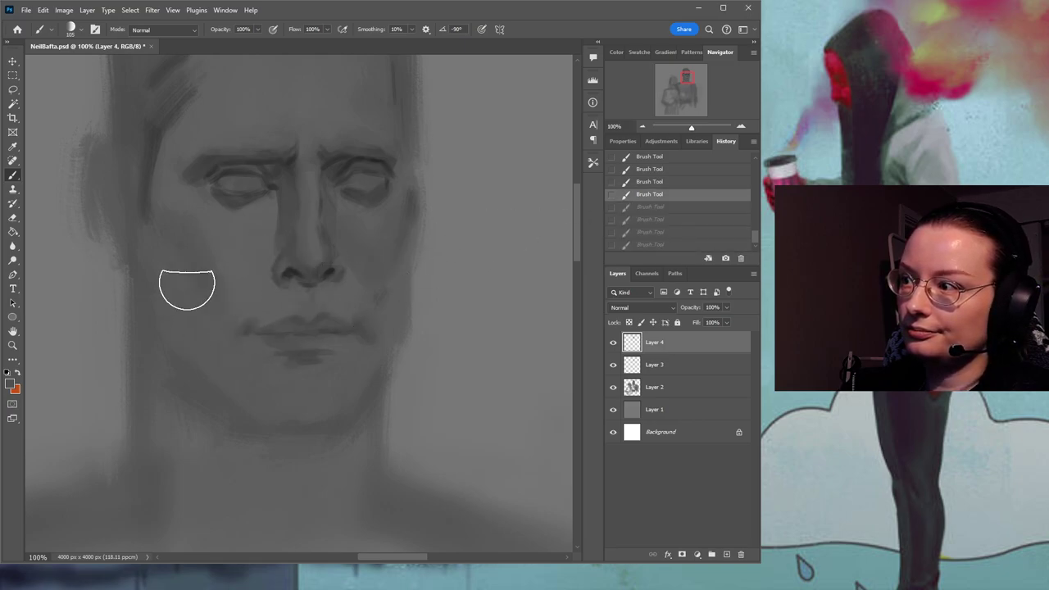
pyautogui.hotkey('ctrl', 'shift', 'z')
pyautogui.hotkey('ctrl', 'shift', 'z')
pyautogui.hotkey('ctrl', 'shift', 'z')
pyautogui.hotkey('ctrl', 'shift', 'z')
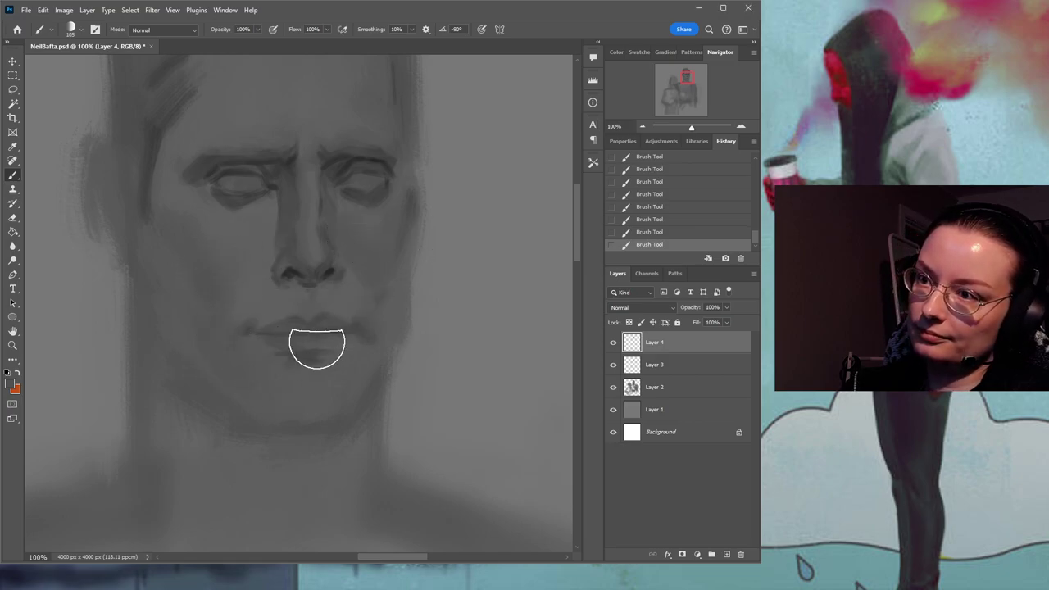
# Undo the last shading stroke and touch up the near lower cheek with a smaller brush.
pyautogui.hotkey('ctrl', 'z')
pyautogui.press('[')
pyautogui.press('[')
pyautogui.press('[')
pyautogui.press('[')
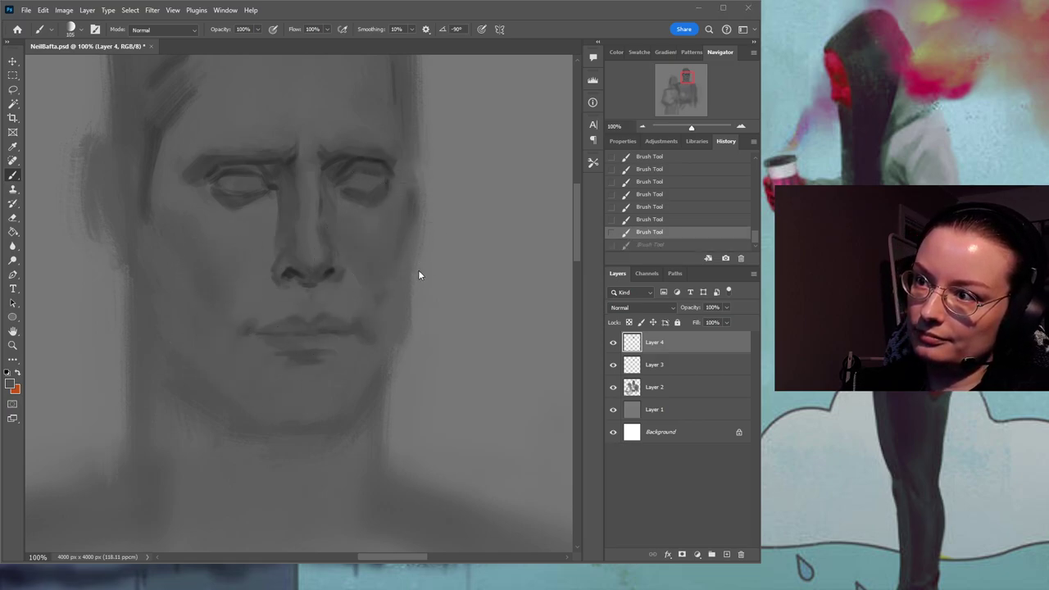
pyautogui.moveTo(218, 343); pyautogui.dragTo(276, 376)
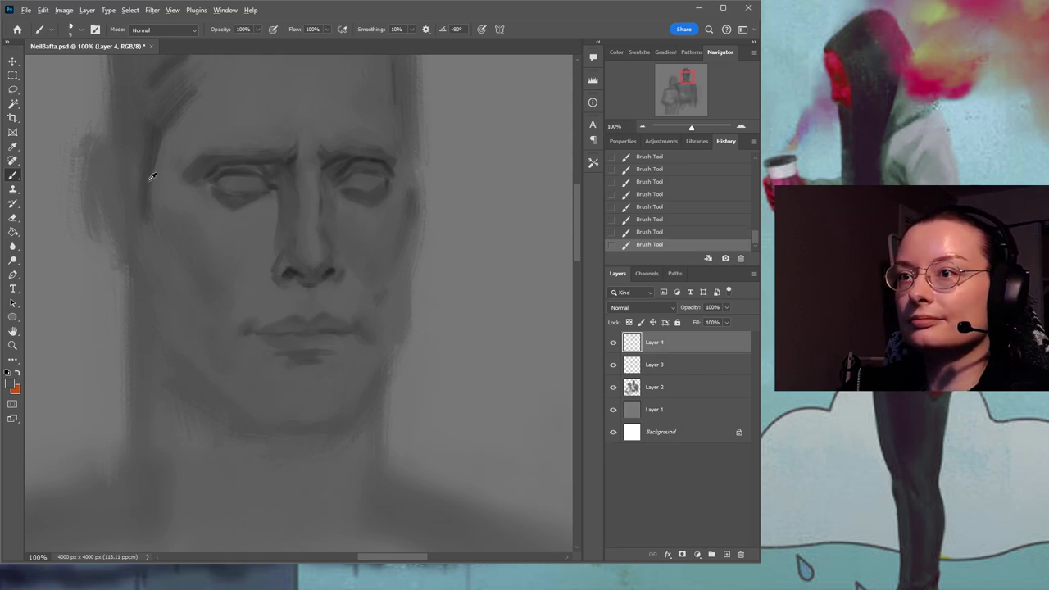
# Adjust the brush to 14 px, sample dark grey from the hairline and paint the near side's face contour down along the jaw.
pyautogui.press(']')
pyautogui.press(']')
pyautogui.press(']')
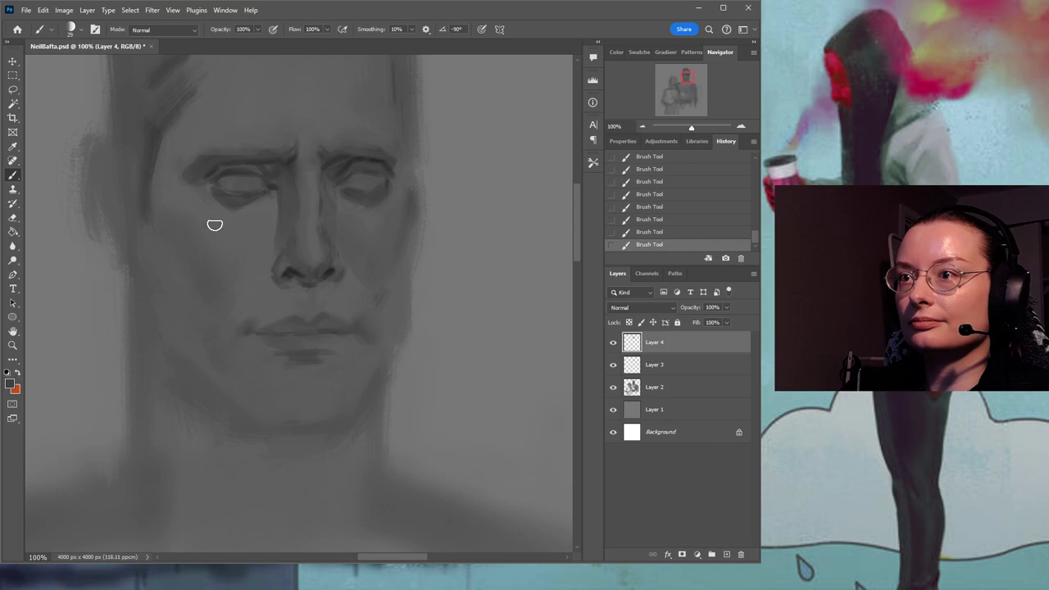
pyautogui.click(152, 161)
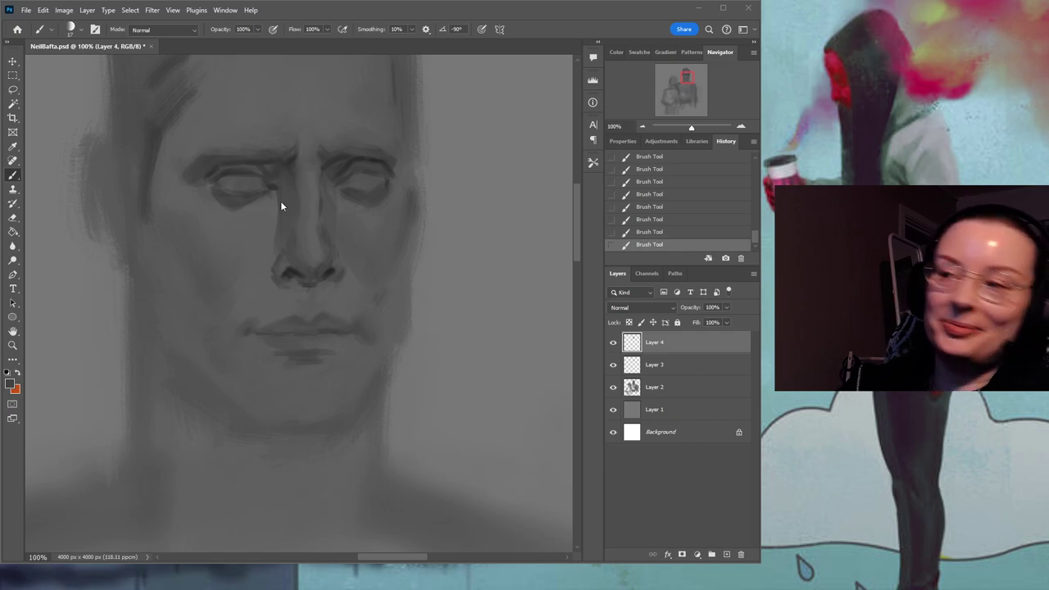
pyautogui.press(']')
pyautogui.press('[')
pyautogui.press('[')
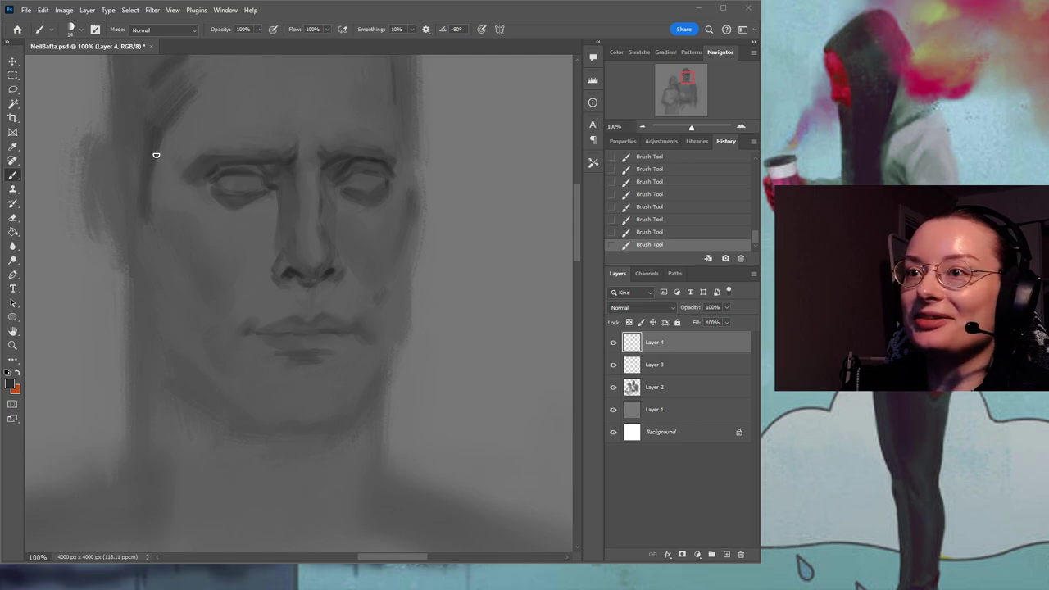
pyautogui.moveTo(209, 171); pyautogui.dragTo(221, 227)
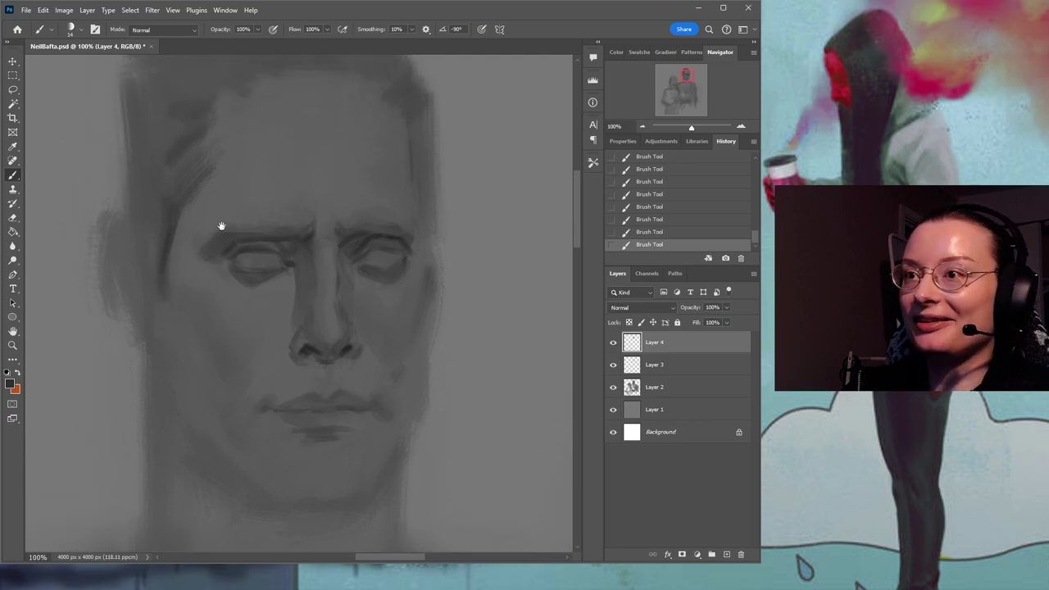
pyautogui.scroll(-3, 218, 246)
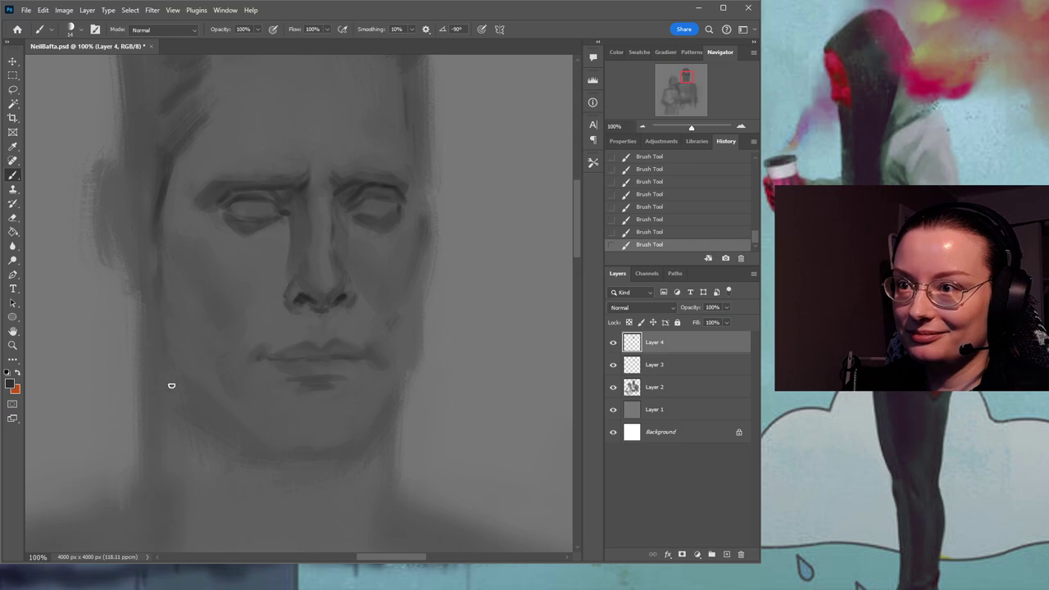
pyautogui.moveTo(227, 316); pyautogui.dragTo(204, 255)
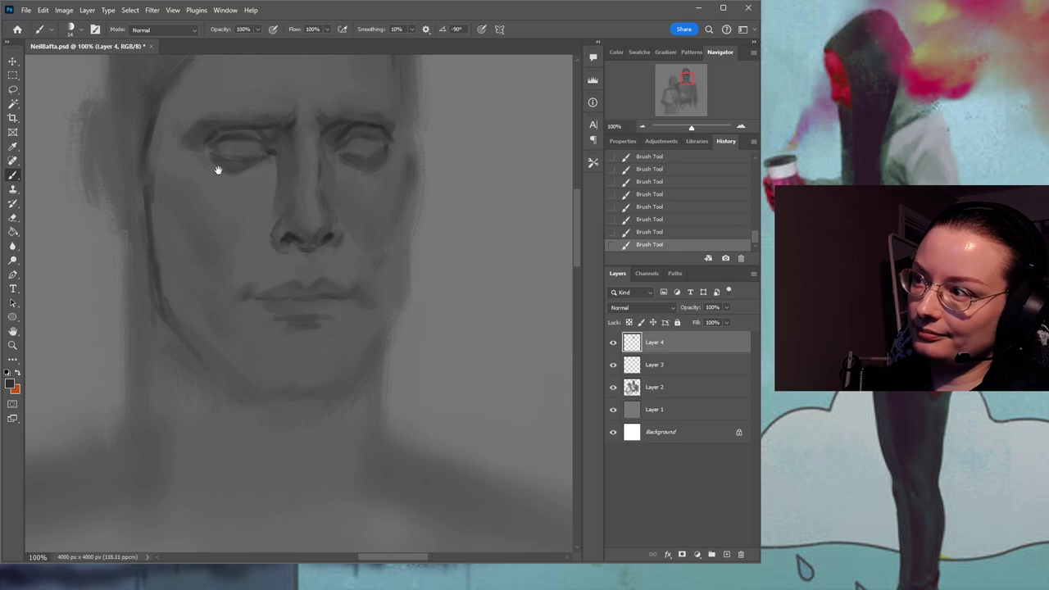
# Darken the hairline corner at the near temple and blend the contour along the side of the face and jaw.
pyautogui.moveTo(217, 159); pyautogui.dragTo(217, 213)
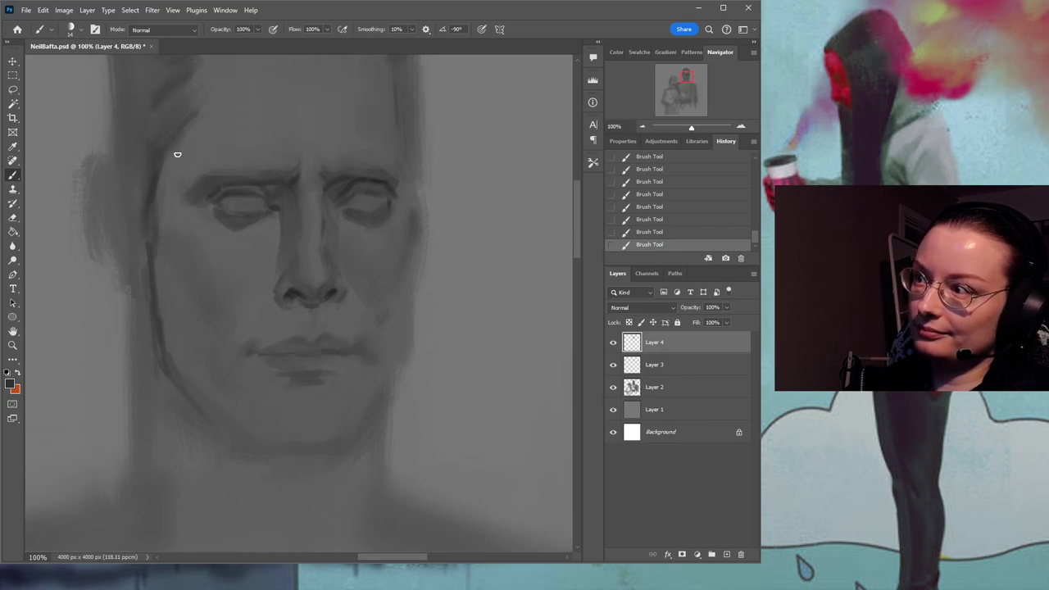
pyautogui.moveTo(163, 174)
pyautogui.mouseDown()
pyautogui.moveTo(197, 133)
pyautogui.moveTo(181, 149)
pyautogui.mouseUp()
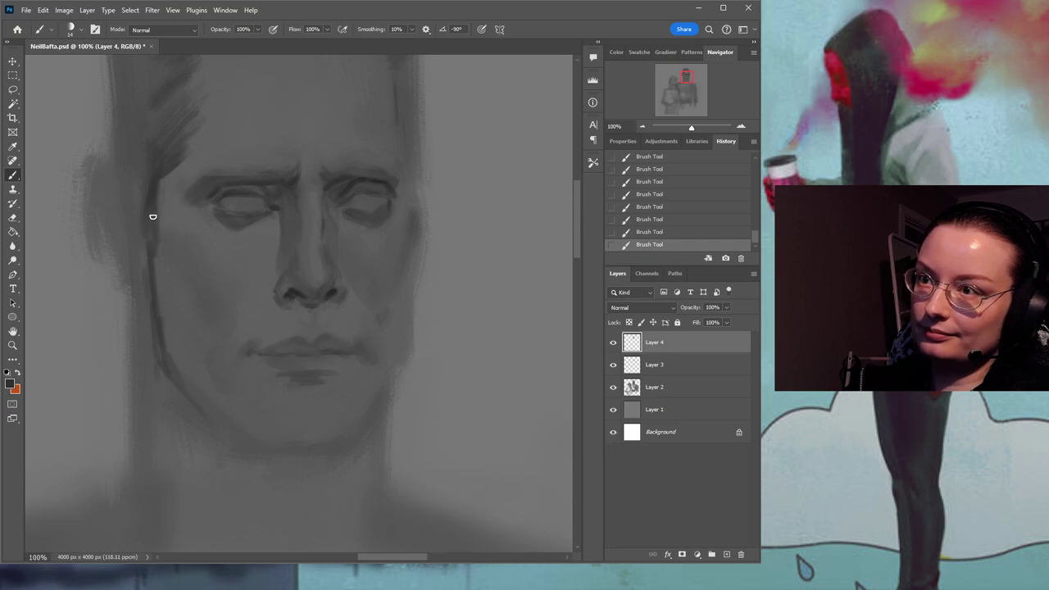
pyautogui.moveTo(226, 299); pyautogui.dragTo(222, 238)
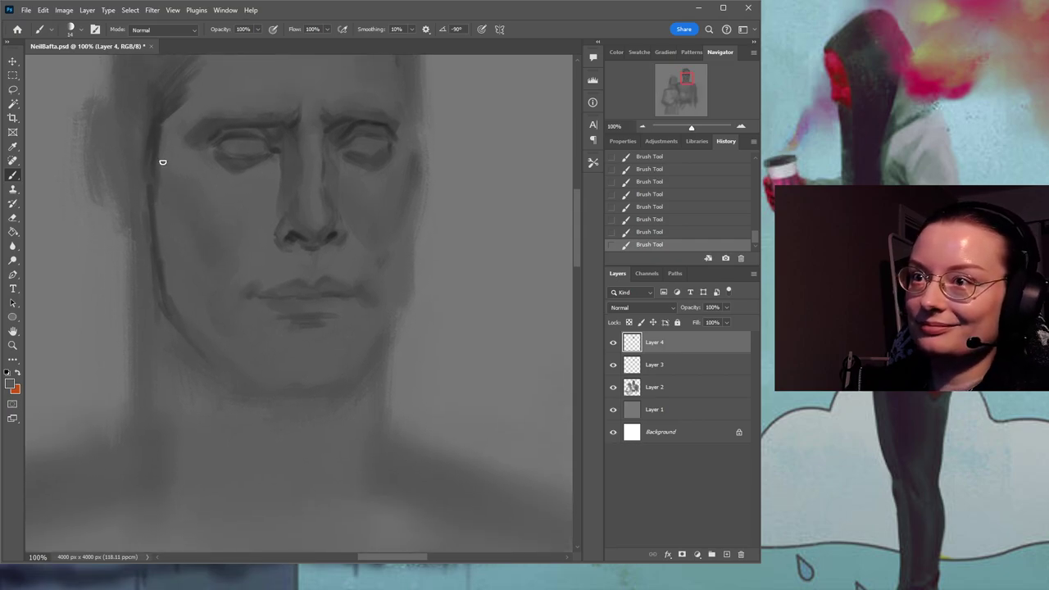
pyautogui.moveTo(239, 153); pyautogui.dragTo(245, 217)
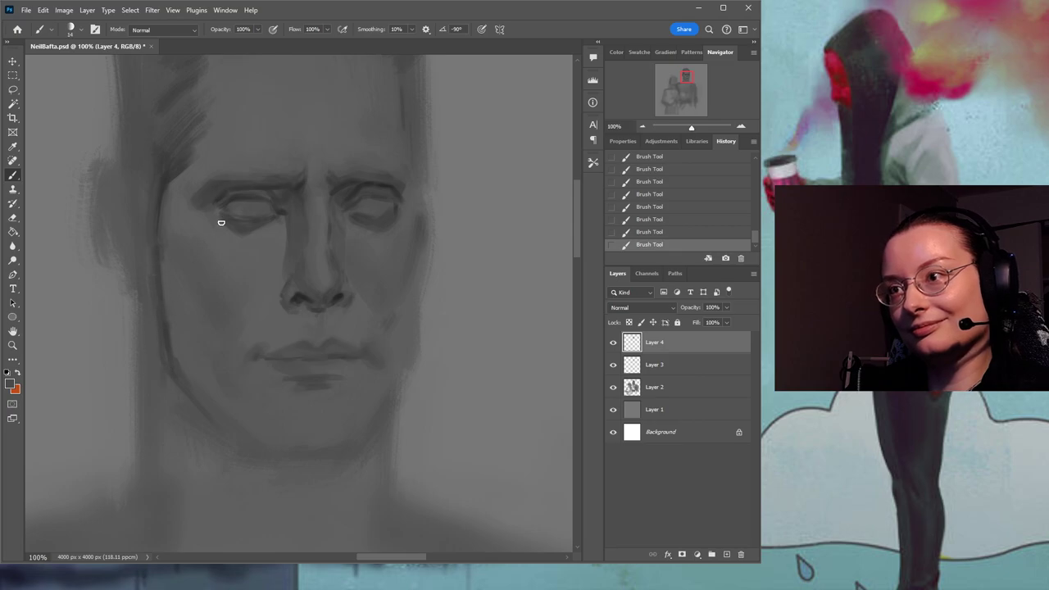
pyautogui.scroll(-2, 222, 223)
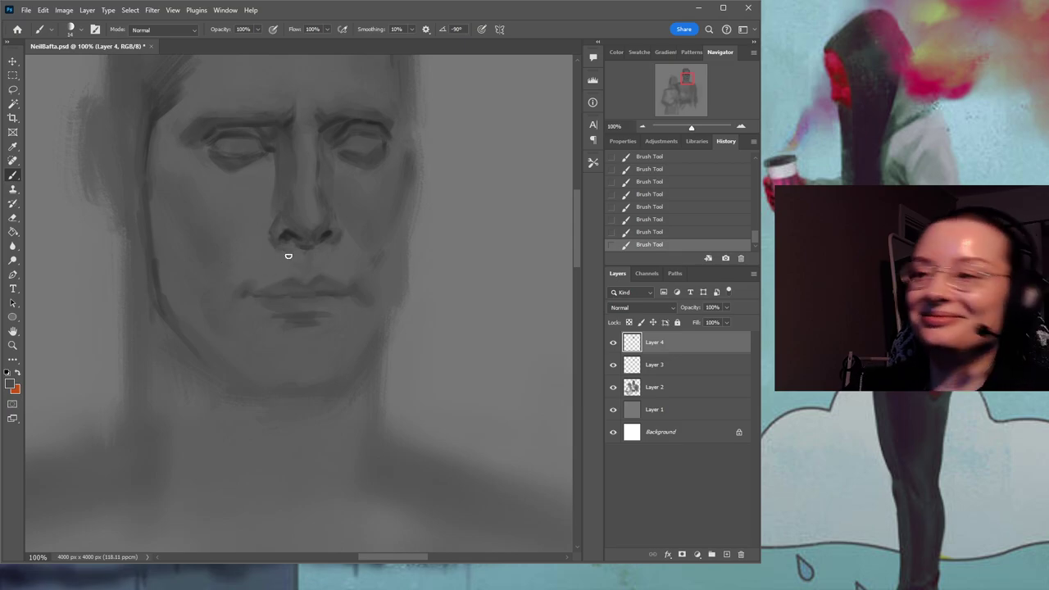
# Enlarge the brush to 58 px and shade the near cheek below the cheekbone.
pyautogui.moveTo(300, 259); pyautogui.dragTo(310, 270)
pyautogui.press(']')
pyautogui.press(']')
pyautogui.press(']')
pyautogui.press(']')
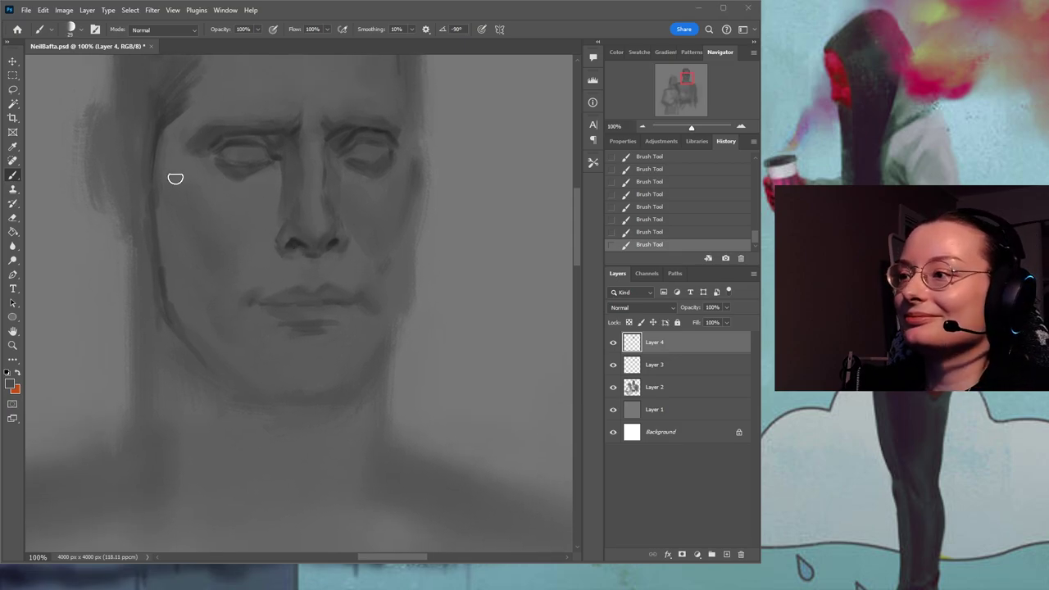
pyautogui.press(']')
pyautogui.press(']')
pyautogui.press(']')
pyautogui.press(']')
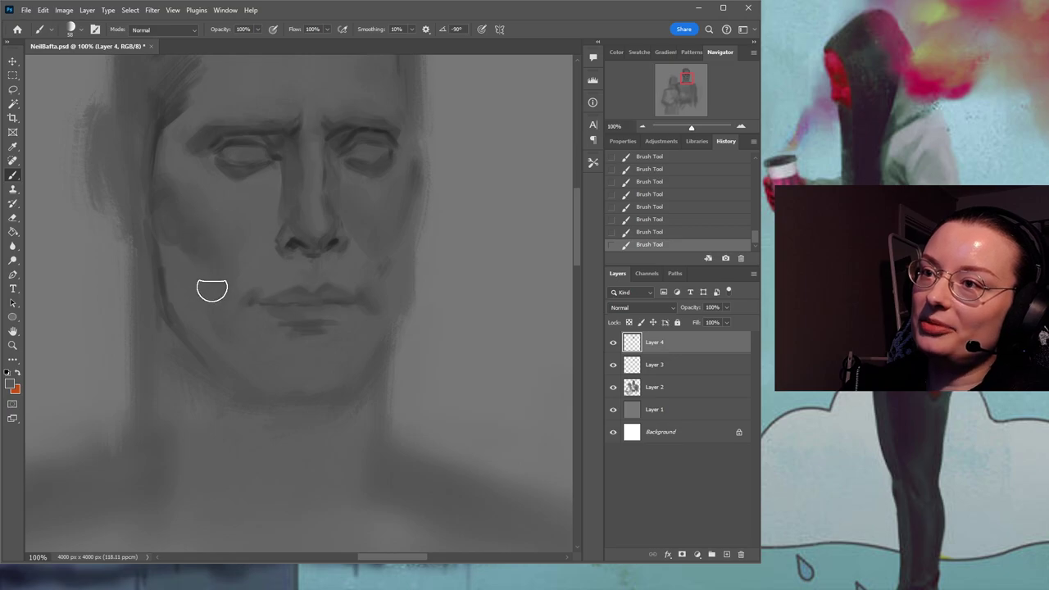
# Sample greys from around the near cheek and temple and blend the cheekbone shading towards the jaw.
pyautogui.keyDown('alt'); pyautogui.click(175, 182); pyautogui.keyUp('alt')
pyautogui.scroll(3, 224, 218)
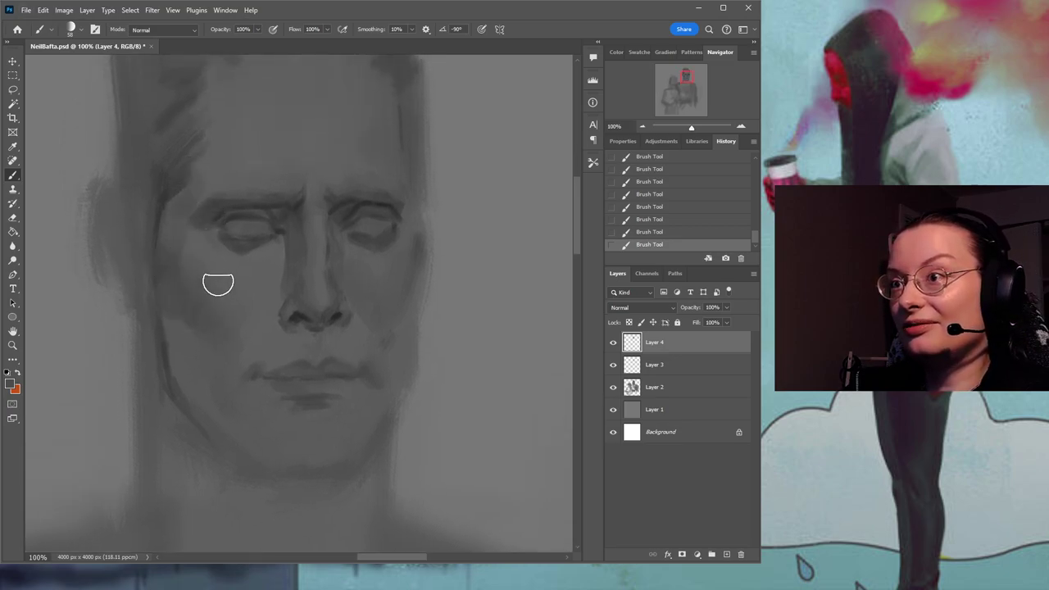
pyautogui.keyDown('alt'); pyautogui.click(207, 250); pyautogui.keyUp('alt')
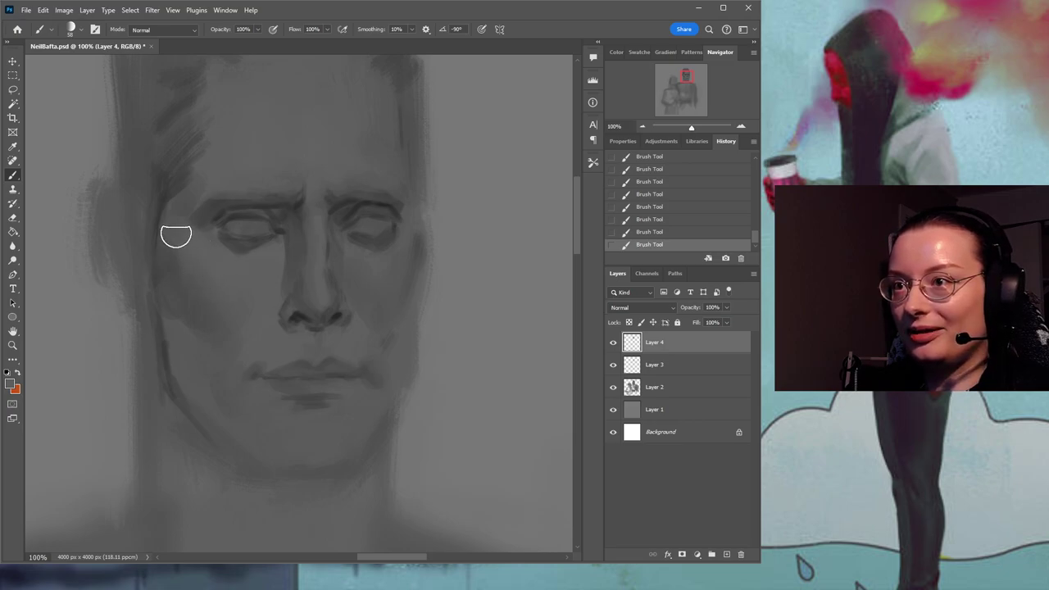
pyautogui.keyDown('alt'); pyautogui.click(168, 265); pyautogui.keyUp('alt')
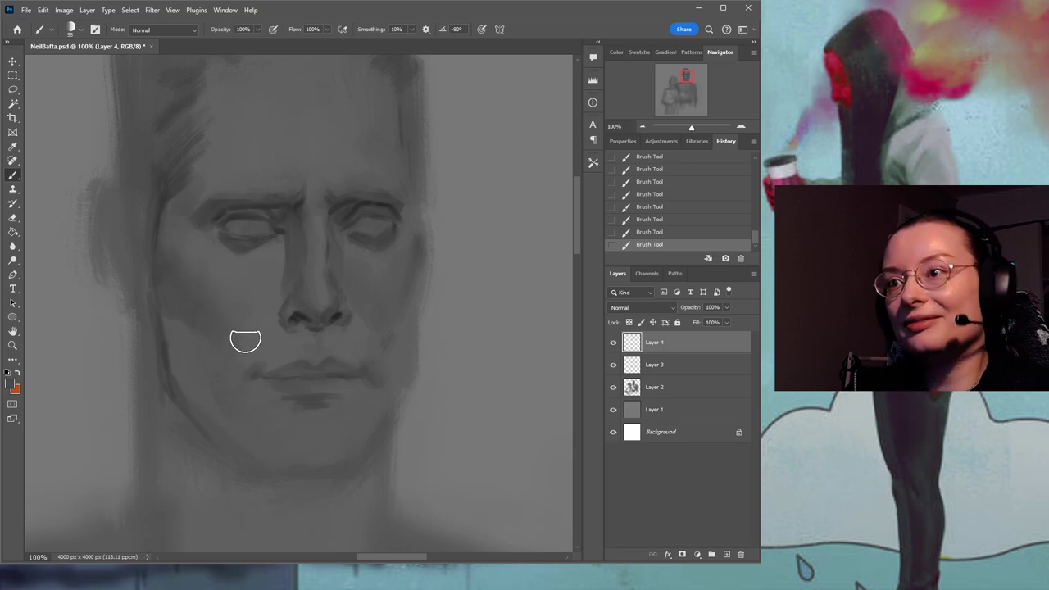
pyautogui.moveTo(271, 313); pyautogui.dragTo(239, 232)
pyautogui.keyDown('alt'); pyautogui.click(206, 232); pyautogui.keyUp('alt')
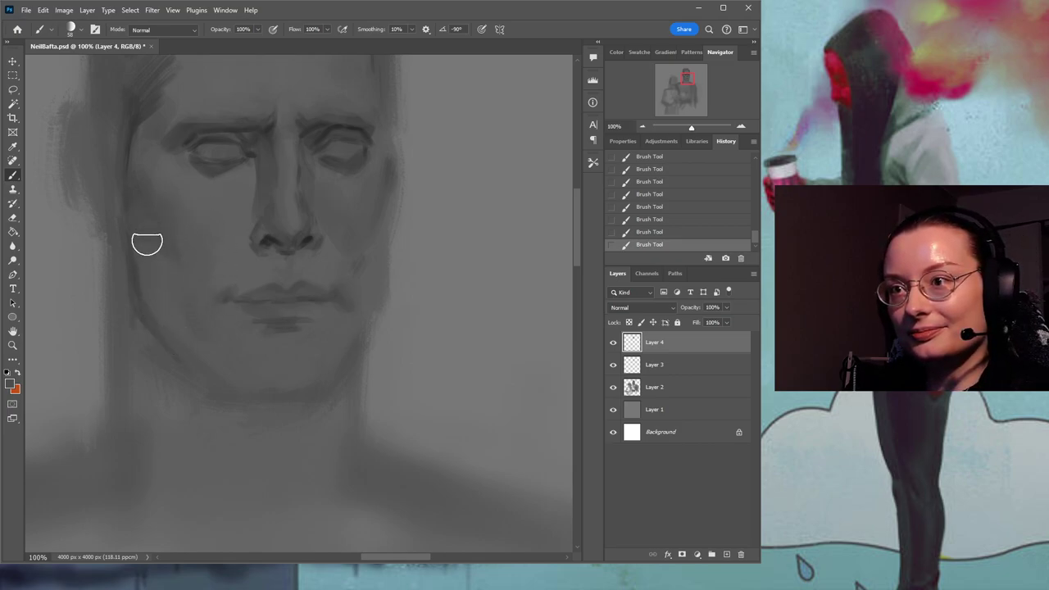
# Reduce the brush to 12 px, sample dark grey from the near eyebrow and darken the edge beneath the chin.
pyautogui.keyDown('alt'); pyautogui.rightClick(271, 234); pyautogui.keyUp('alt')
pyautogui.keyDown('alt'); pyautogui.click(249, 128); pyautogui.keyUp('alt')
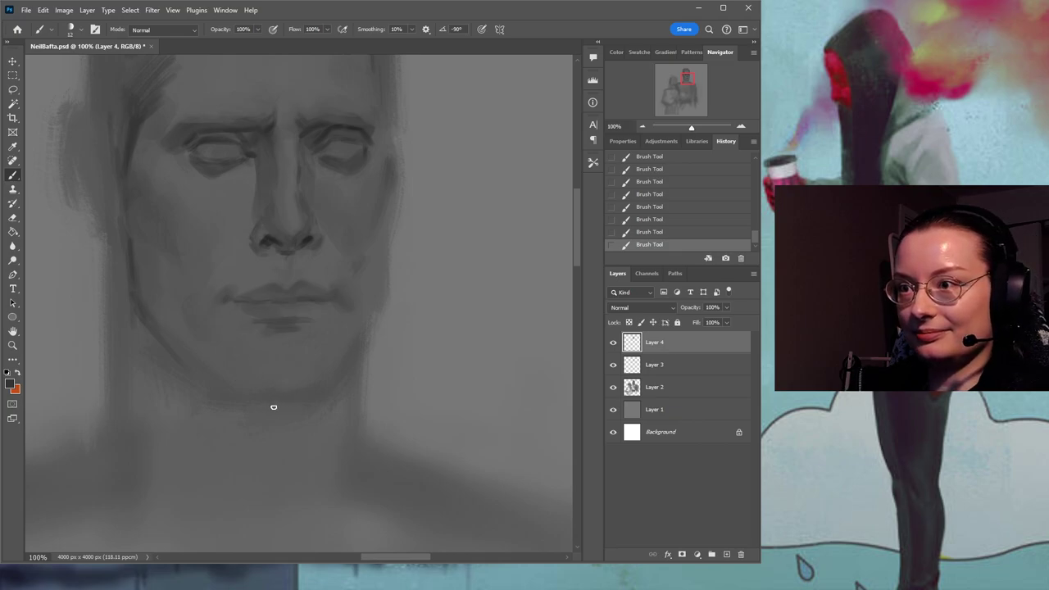
pyautogui.moveTo(277, 406); pyautogui.dragTo(260, 408)
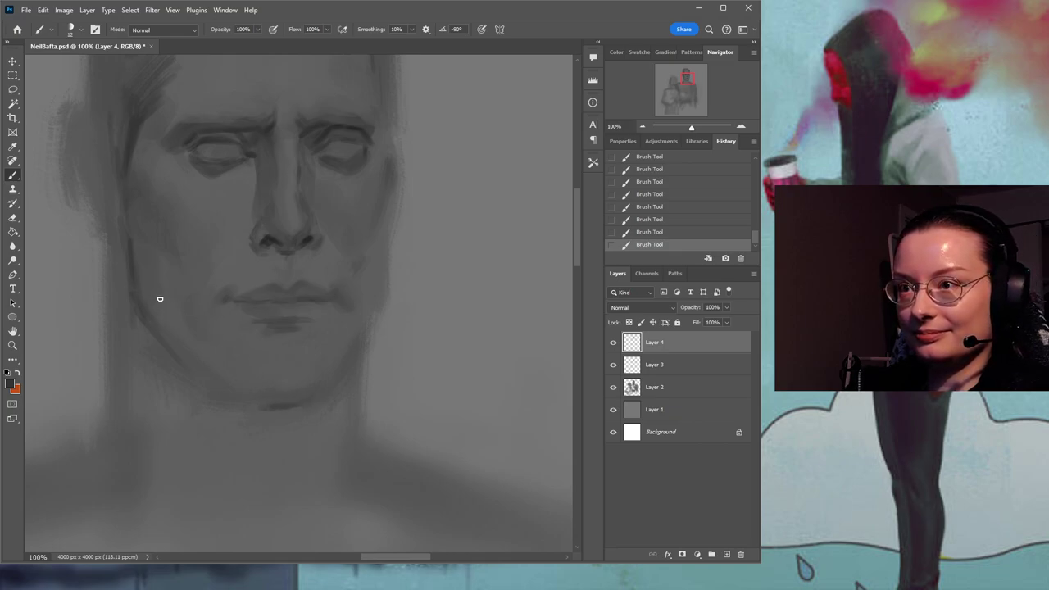
# Draw a dark contour along the near jaw from the jaw corner down to the chin.
pyautogui.moveTo(152, 325)
pyautogui.mouseDown()
pyautogui.moveTo(199, 374)
pyautogui.moveTo(251, 403)
pyautogui.moveTo(200, 369)
pyautogui.mouseUp()
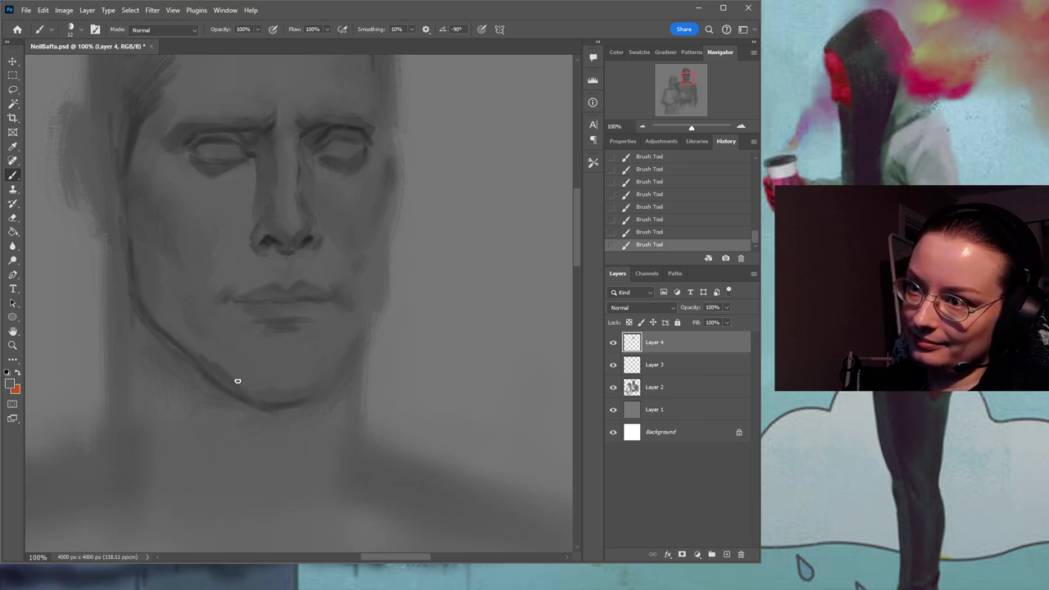
pyautogui.moveTo(348, 290); pyautogui.dragTo(342, 263)
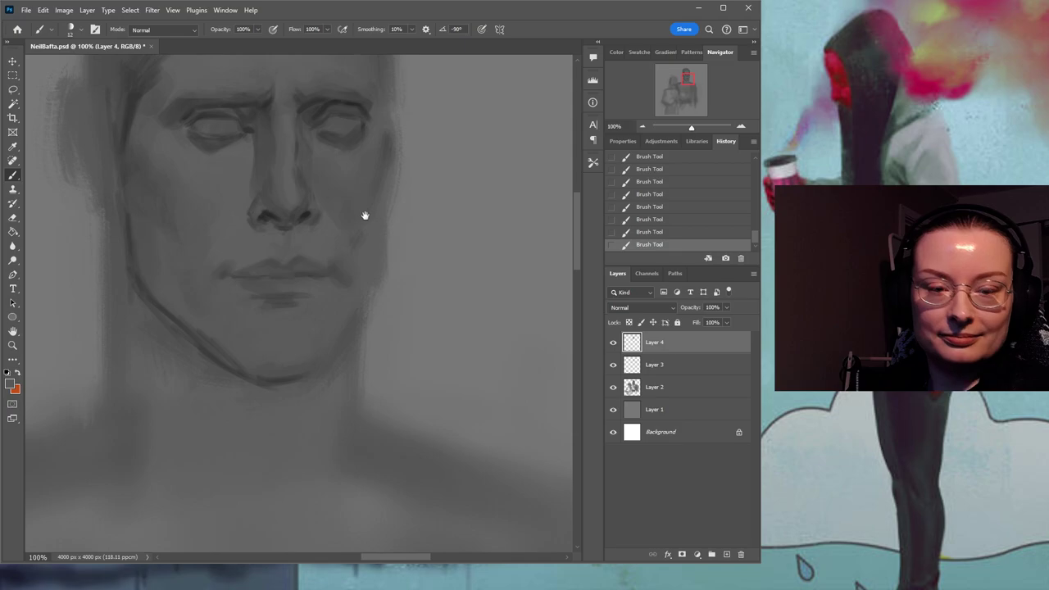
pyautogui.moveTo(363, 215); pyautogui.dragTo(347, 254)
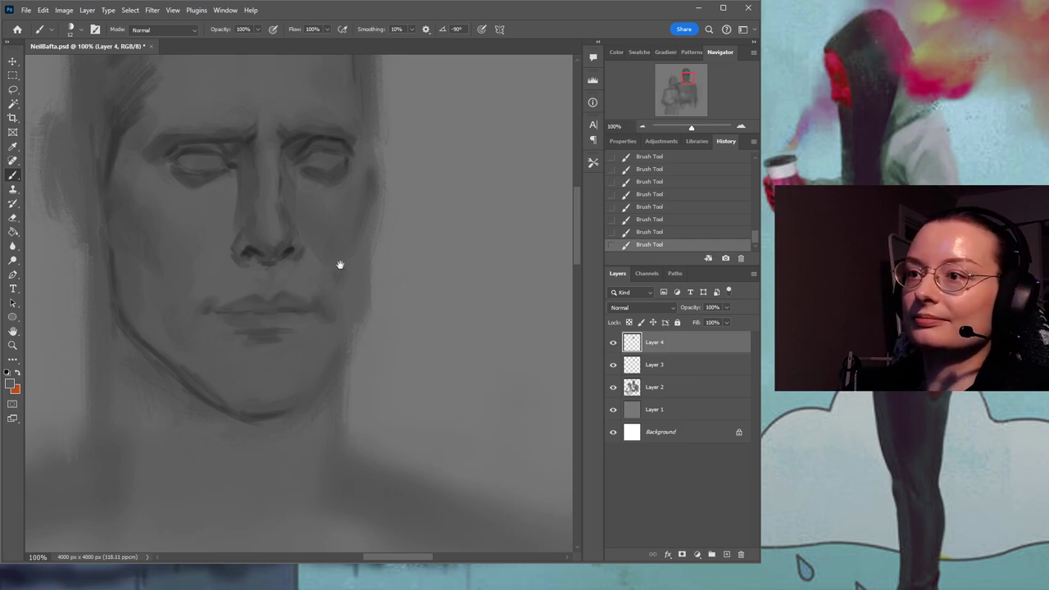
# Sample dark grey from beneath the nose, enlarge the brush to 17 px and darken both corners of the mouth.
pyautogui.moveTo(340, 265); pyautogui.dragTo(375, 317)
pyautogui.keyDown('alt'); pyautogui.click(289, 292); pyautogui.keyUp('alt')
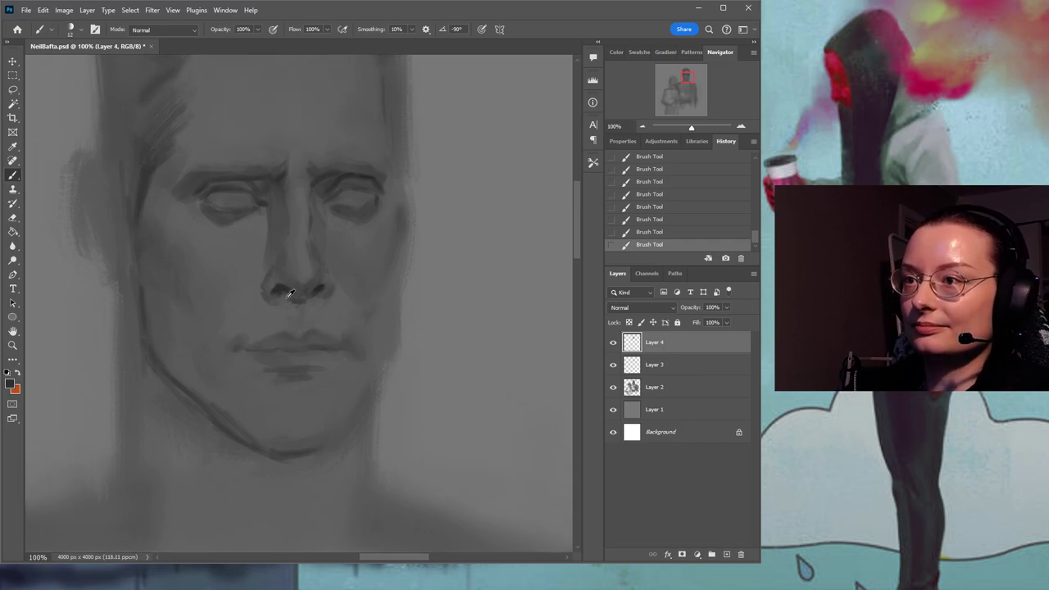
pyautogui.moveTo(349, 362); pyautogui.dragTo(351, 323)
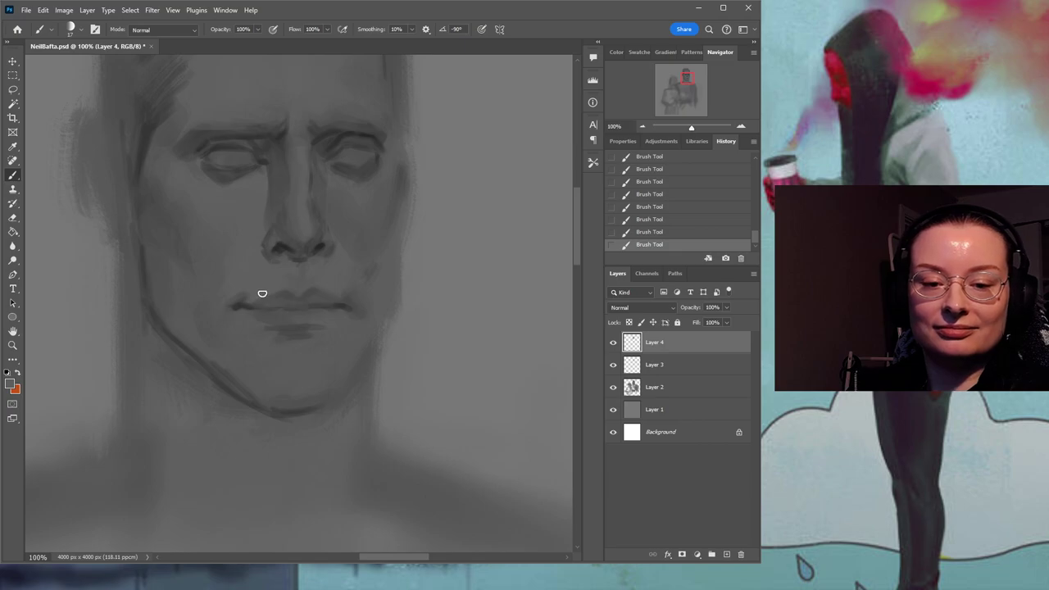
pyautogui.moveTo(306, 300); pyautogui.dragTo(326, 273)
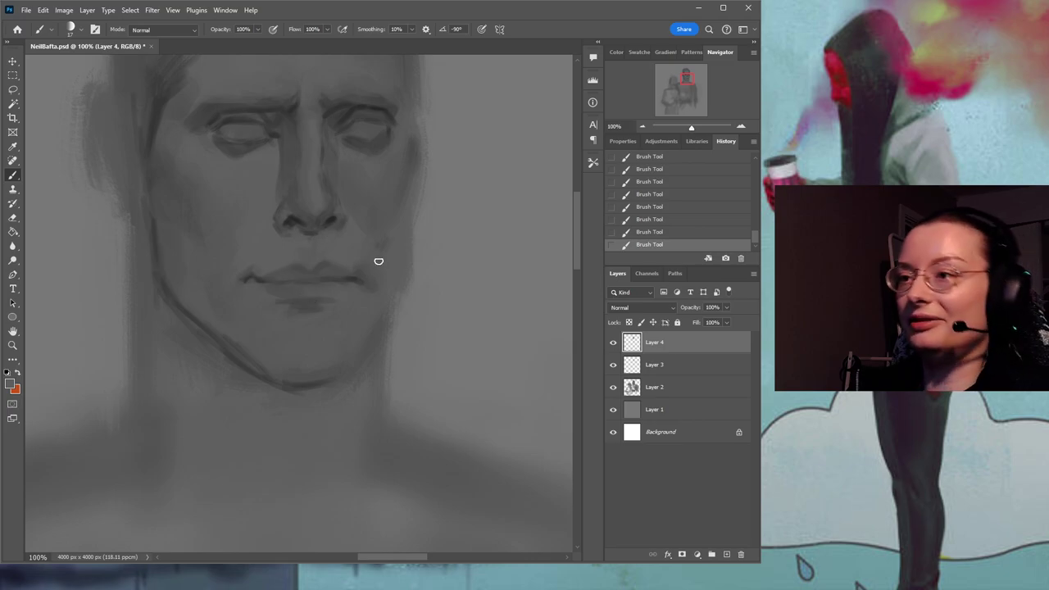
# Reduce the brush to 6 px and refine the near nostril and lower nose edge with greys sampled around them.
pyautogui.moveTo(377, 282); pyautogui.dragTo(347, 260)
pyautogui.press('[')
pyautogui.press('[')
pyautogui.press('[')
pyautogui.press('[')
pyautogui.press('[')
pyautogui.press('[')
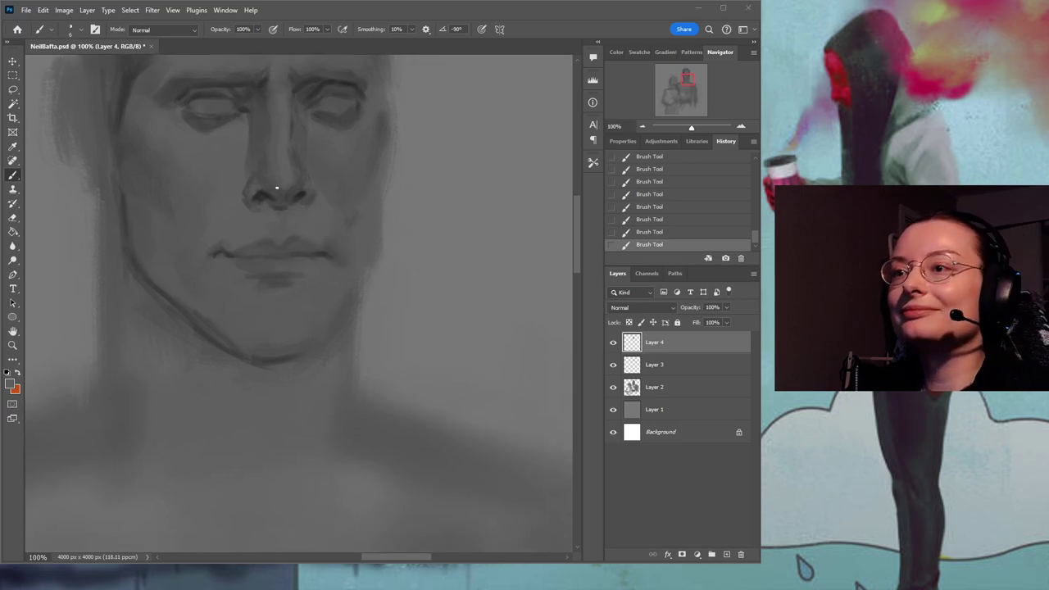
pyautogui.keyDown('alt'); pyautogui.click(257, 200); pyautogui.keyUp('alt')
pyautogui.keyDown('alt'); pyautogui.click(252, 201); pyautogui.keyUp('alt')
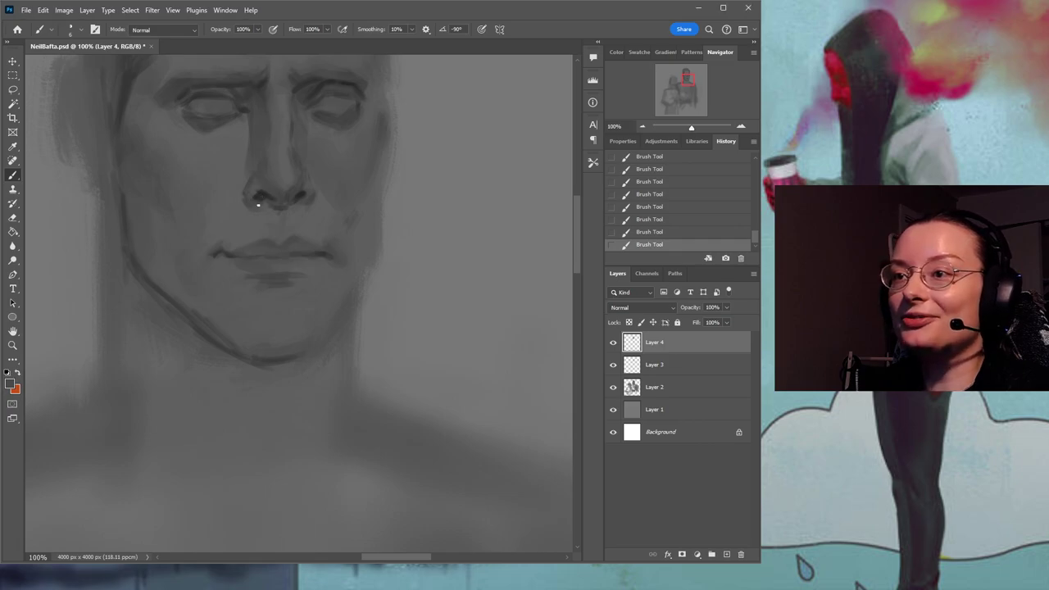
pyautogui.keyDown('alt'); pyautogui.click(262, 211); pyautogui.keyUp('alt')
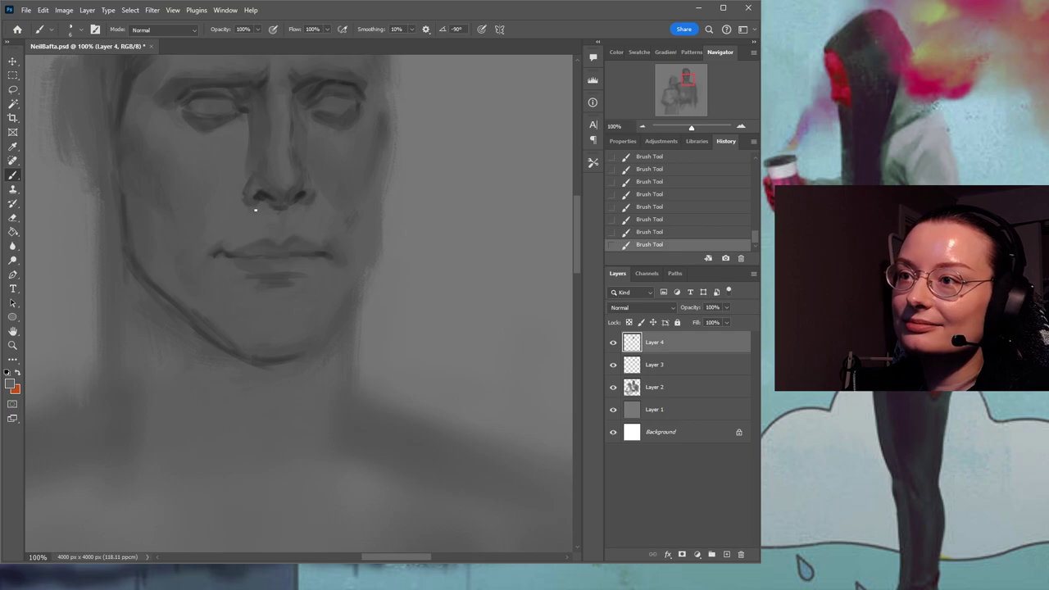
pyautogui.scroll(-2, 371, 190)
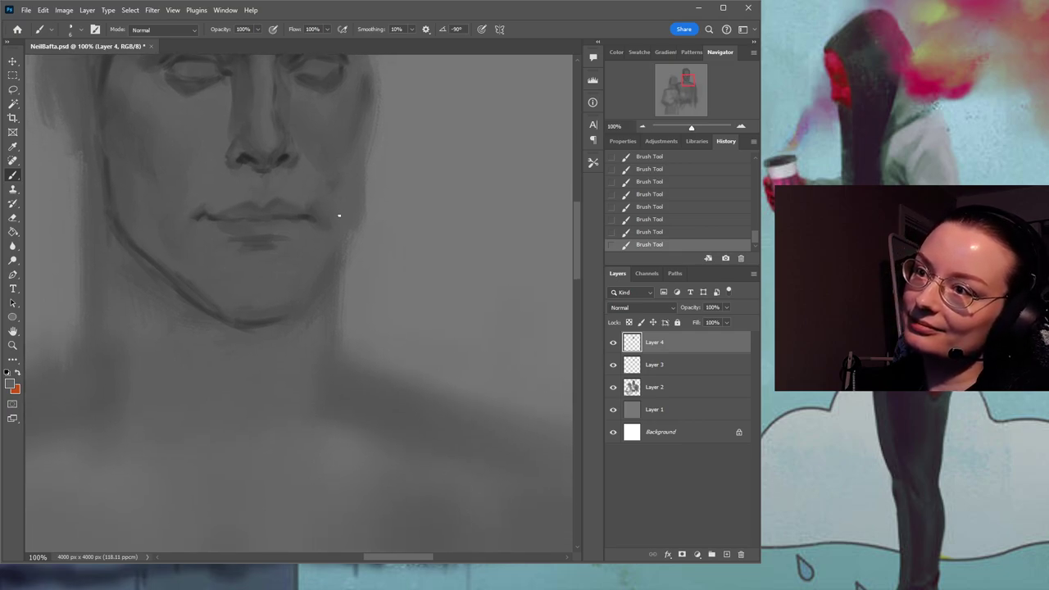
# Sample dark grey from the far nostril and outline the far jaw from the chin up to the cheek.
pyautogui.keyDown('alt'); pyautogui.click(286, 157); pyautogui.keyUp('alt')
pyautogui.moveTo(369, 205); pyautogui.dragTo(393, 258)
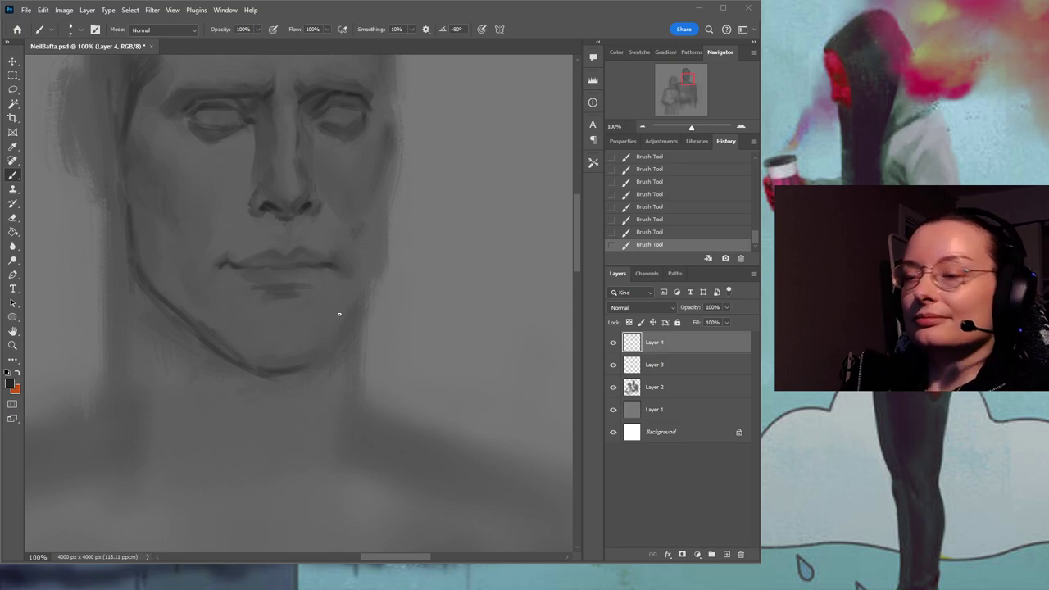
pyautogui.moveTo(321, 361); pyautogui.dragTo(360, 312)
pyautogui.moveTo(323, 351); pyautogui.dragTo(365, 295)
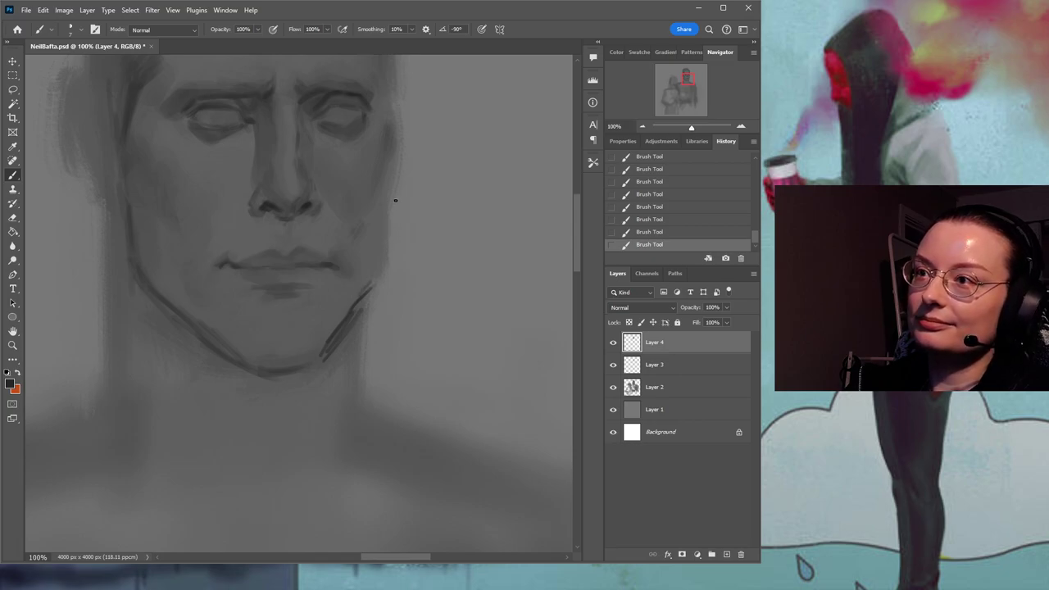
pyautogui.moveTo(391, 198)
pyautogui.mouseDown()
pyautogui.moveTo(375, 277)
pyautogui.moveTo(340, 339)
pyautogui.mouseUp()
pyautogui.keyDown('alt'); pyautogui.click(359, 325); pyautogui.keyUp('alt')
pyautogui.moveTo(366, 290); pyautogui.dragTo(326, 358)
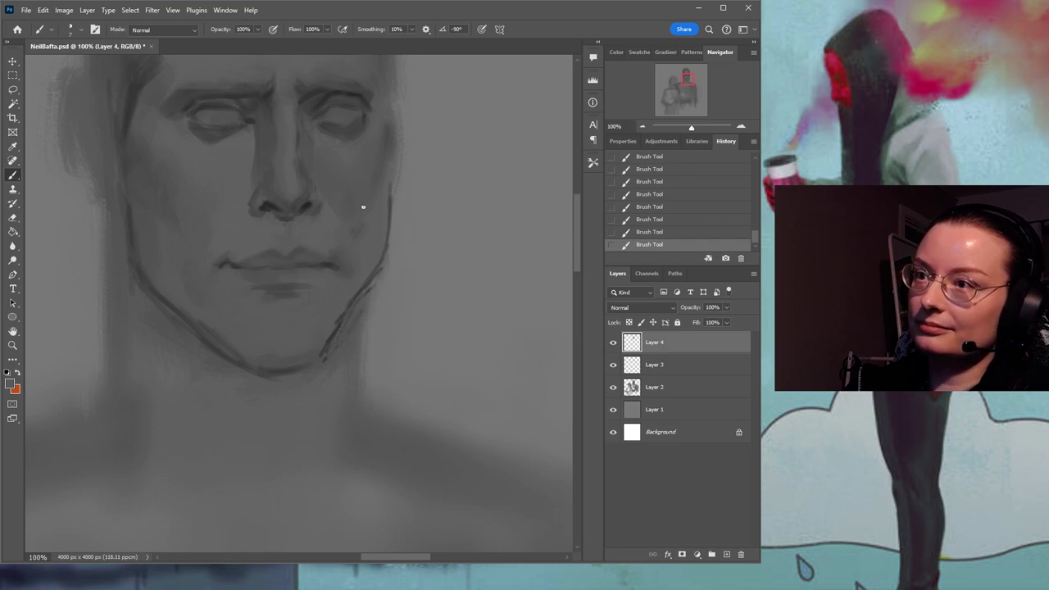
# Sample dark grey from the far nostril, strengthen the near cheek and jaw contour, and save the document.
pyautogui.keyDown('alt'); pyautogui.click(308, 205); pyautogui.keyUp('alt')
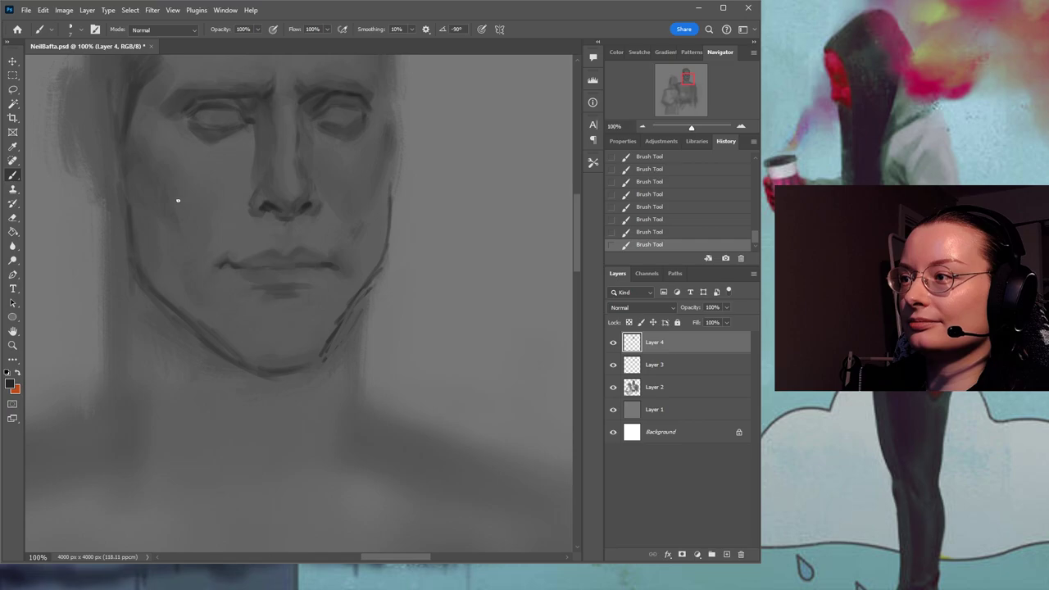
pyautogui.moveTo(131, 206)
pyautogui.mouseDown()
pyautogui.moveTo(138, 262)
pyautogui.moveTo(139, 245)
pyautogui.moveTo(184, 309)
pyautogui.mouseUp()
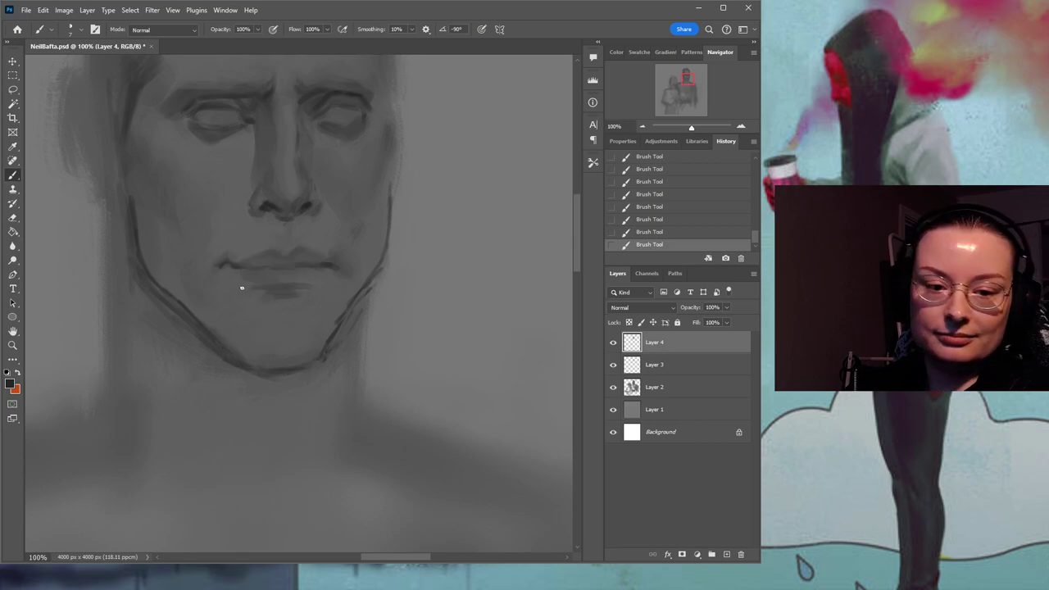
pyautogui.hotkey('ctrl', 's')
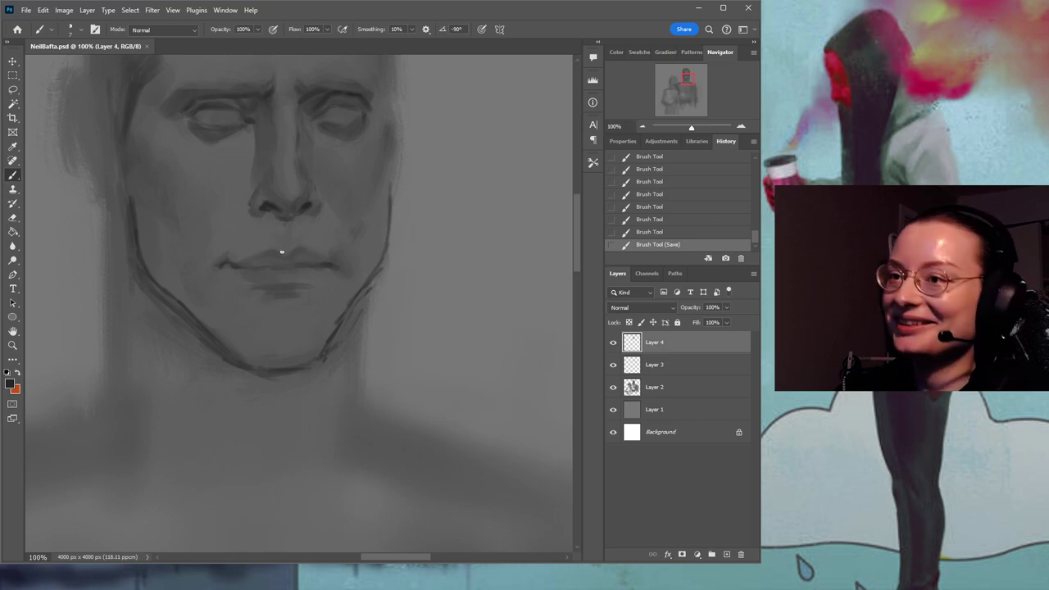
# Sample greys around the near jaw and paint over the stray marks outside its contour, enlarging the brush to 31 px.
pyautogui.keyDown('alt'); pyautogui.click(132, 245); pyautogui.keyUp('alt')
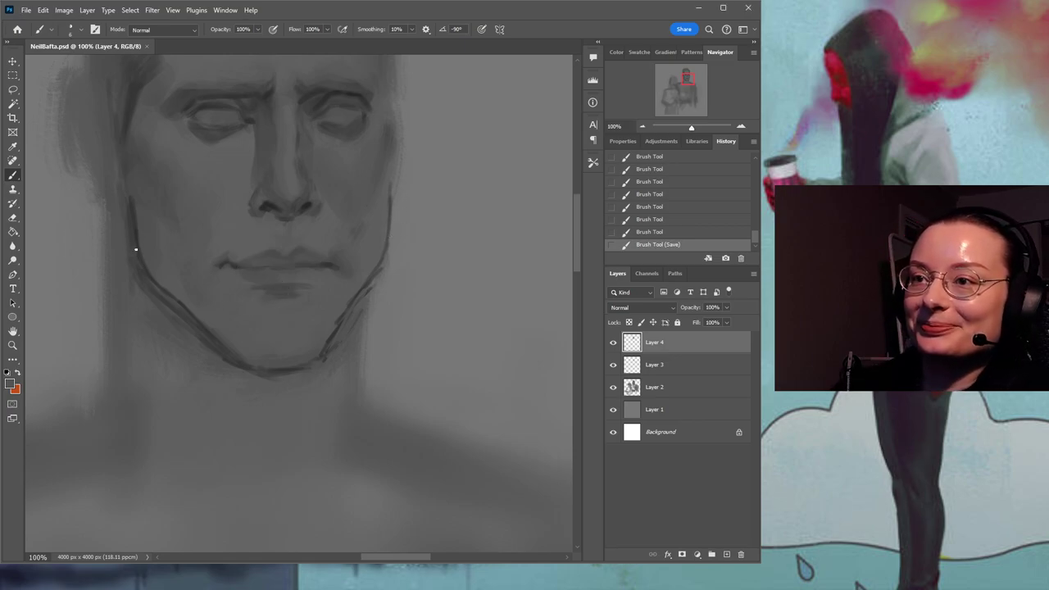
pyautogui.press(']')
pyautogui.moveTo(125, 254); pyautogui.dragTo(124, 211)
pyautogui.moveTo(123, 211)
pyautogui.mouseDown()
pyautogui.moveTo(131, 283)
pyautogui.moveTo(157, 348)
pyautogui.mouseUp()
pyautogui.moveTo(144, 295)
pyautogui.mouseDown()
pyautogui.moveTo(228, 365)
pyautogui.moveTo(171, 236)
pyautogui.moveTo(179, 265)
pyautogui.moveTo(145, 256)
pyautogui.moveTo(155, 281)
pyautogui.mouseUp()
pyautogui.keyDown('alt'); pyautogui.click(144, 258); pyautogui.keyUp('alt')
pyautogui.moveTo(141, 236); pyautogui.dragTo(191, 311)
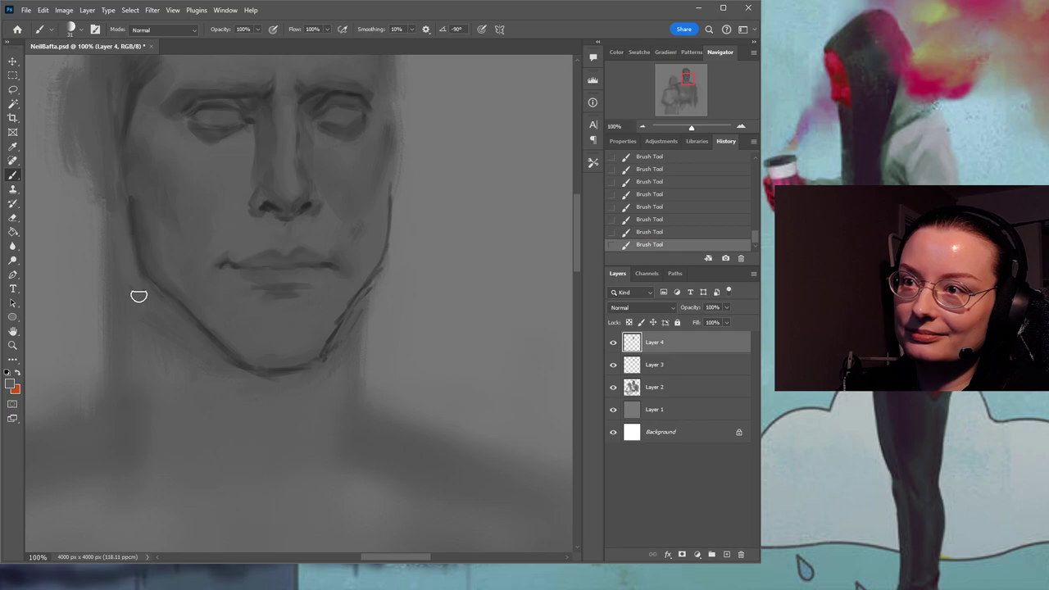
# Trim the near side of the neck with sampled background greys, soften its edge and save the document.
pyautogui.moveTo(246, 218); pyautogui.dragTo(289, 246)
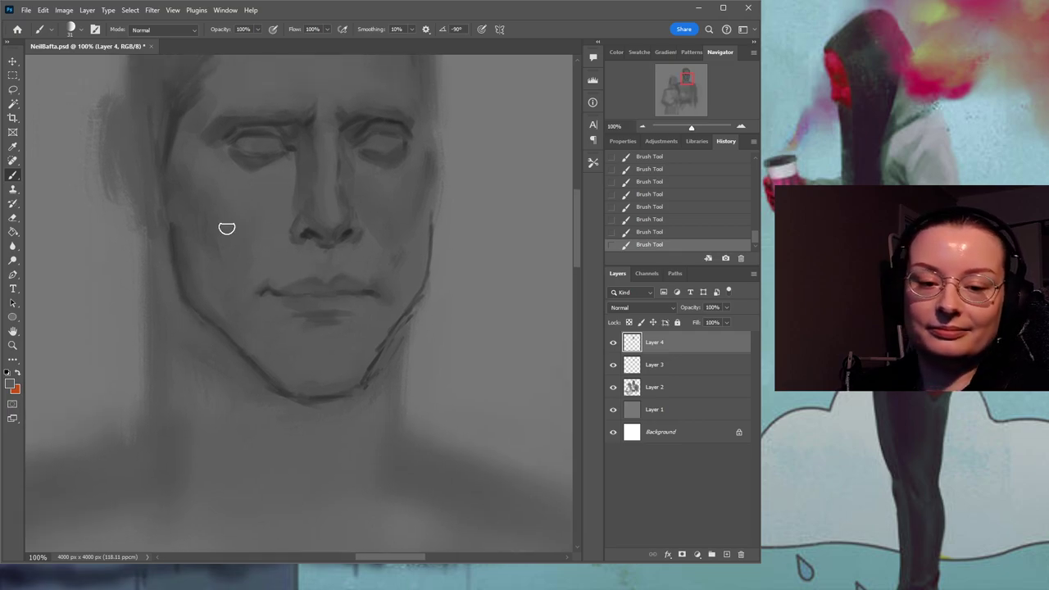
pyautogui.keyDown('alt'); pyautogui.click(128, 293); pyautogui.keyUp('alt')
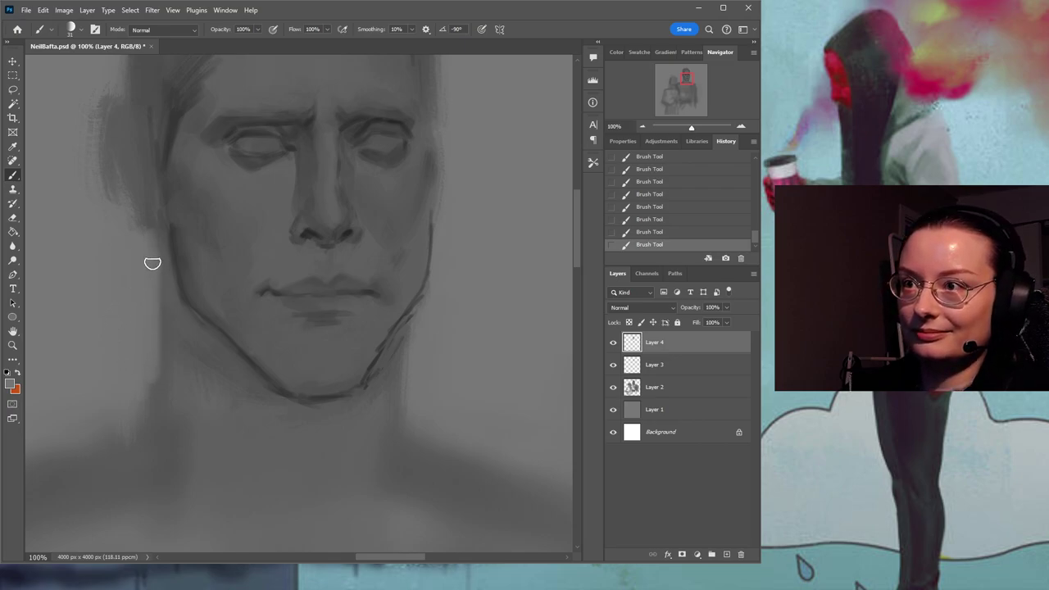
pyautogui.moveTo(195, 366)
pyautogui.mouseDown()
pyautogui.moveTo(201, 320)
pyautogui.moveTo(228, 379)
pyautogui.mouseUp()
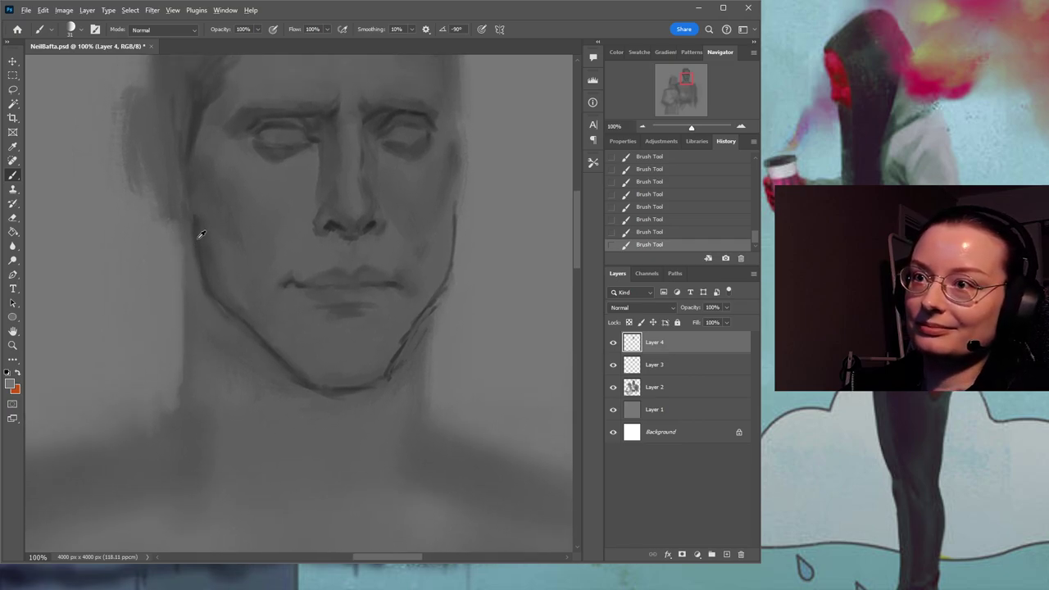
pyautogui.keyDown('alt'); pyautogui.click(169, 265); pyautogui.keyUp('alt')
pyautogui.moveTo(177, 225); pyautogui.dragTo(175, 345)
pyautogui.moveTo(182, 250); pyautogui.dragTo(181, 367)
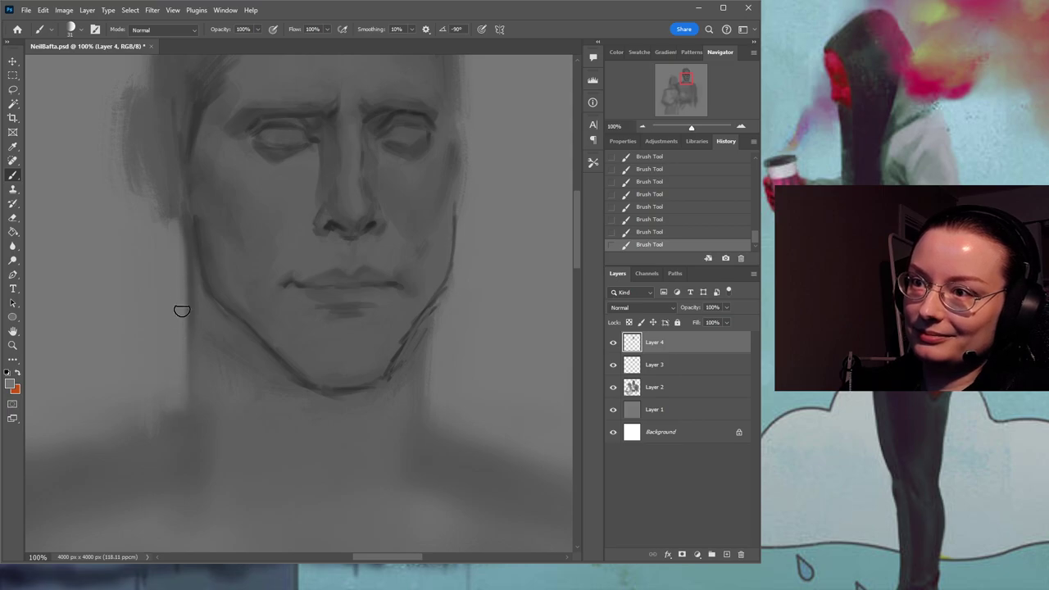
pyautogui.moveTo(471, 311); pyautogui.dragTo(427, 287)
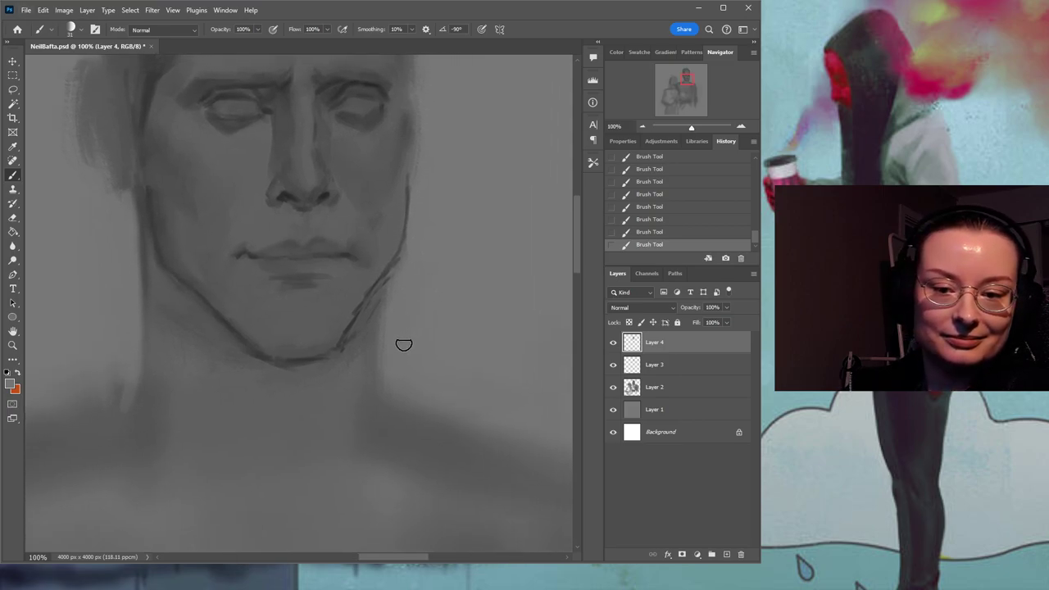
pyautogui.hotkey('ctrl', 's')
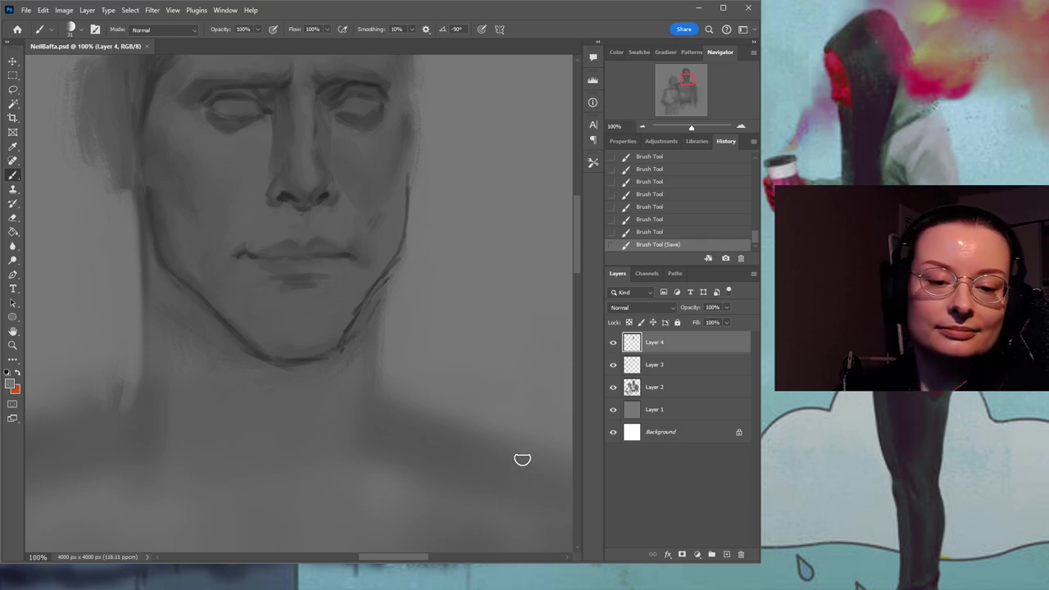
# Darken the near nostril, then add dark strokes to the hairline at the near temple with a smaller brush.
pyautogui.moveTo(182, 346)
pyautogui.mouseDown()
pyautogui.moveTo(214, 321)
pyautogui.moveTo(296, 341)
pyautogui.mouseUp()
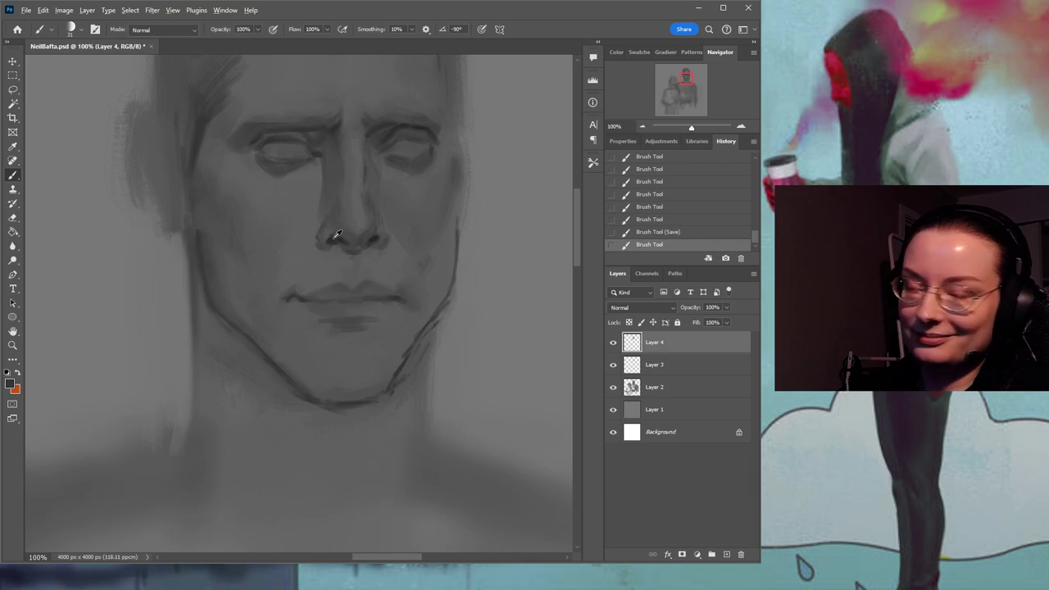
pyautogui.moveTo(336, 235); pyautogui.dragTo(328, 253)
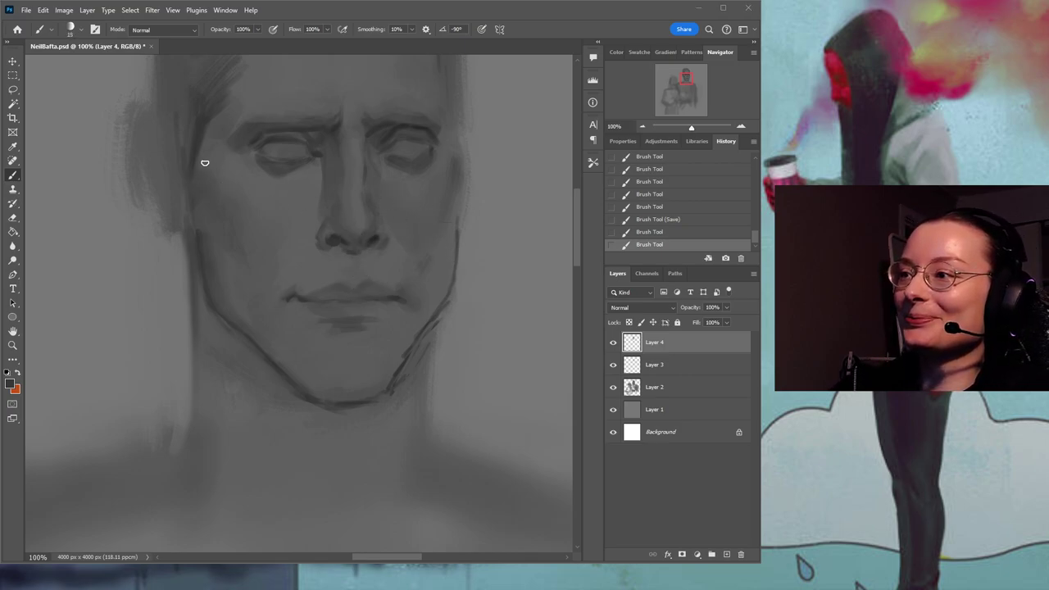
pyautogui.moveTo(252, 150)
pyautogui.mouseDown()
pyautogui.moveTo(251, 195)
pyautogui.moveTo(238, 171)
pyautogui.mouseUp()
pyautogui.moveTo(238, 171)
pyautogui.mouseDown()
pyautogui.moveTo(222, 187)
pyautogui.moveTo(238, 164)
pyautogui.mouseUp()
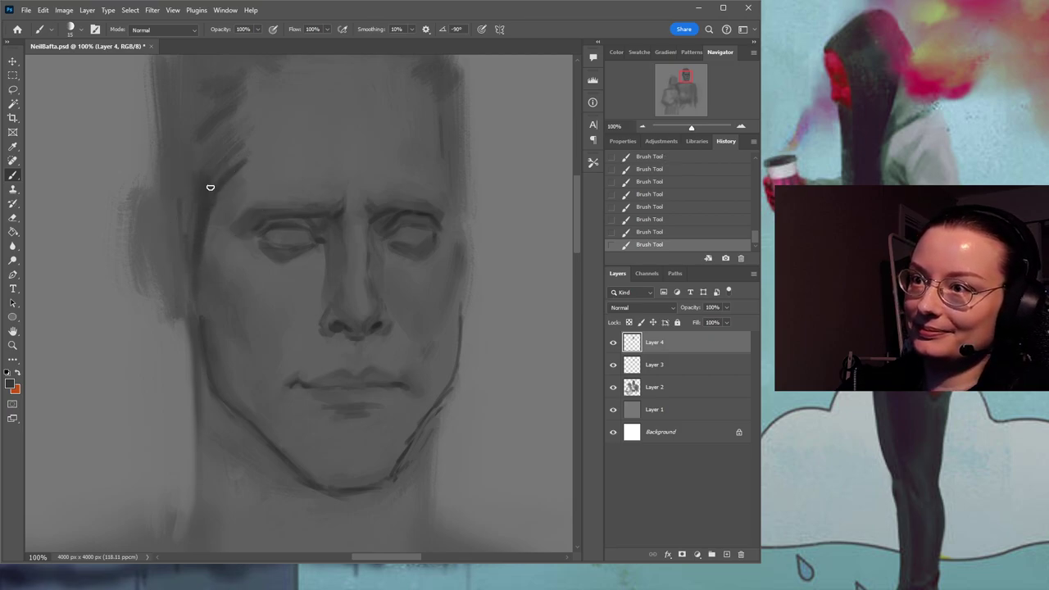
# Darken the hairline at the right temple, and blend the left temple's hair into the forehead with a larger brush and sampled greys.
pyautogui.hscroll(3, 448, 244)
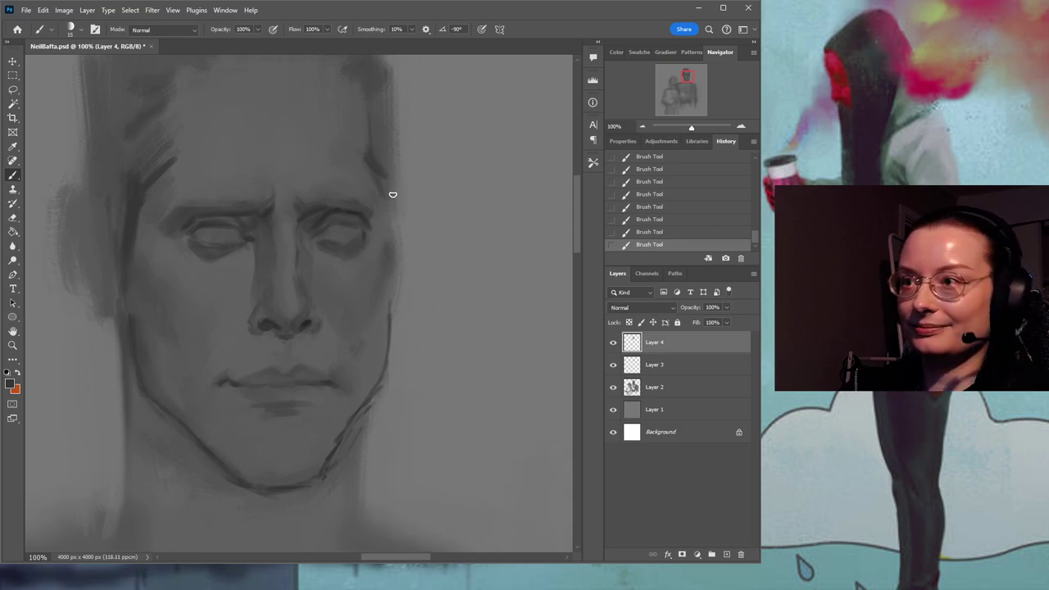
pyautogui.moveTo(405, 123)
pyautogui.mouseDown()
pyautogui.moveTo(408, 210)
pyautogui.moveTo(373, 201)
pyautogui.mouseUp()
pyautogui.press(']')
pyautogui.press(']')
pyautogui.press(']')
pyautogui.keyDown('alt'); pyautogui.click(188, 89); pyautogui.keyUp('alt')
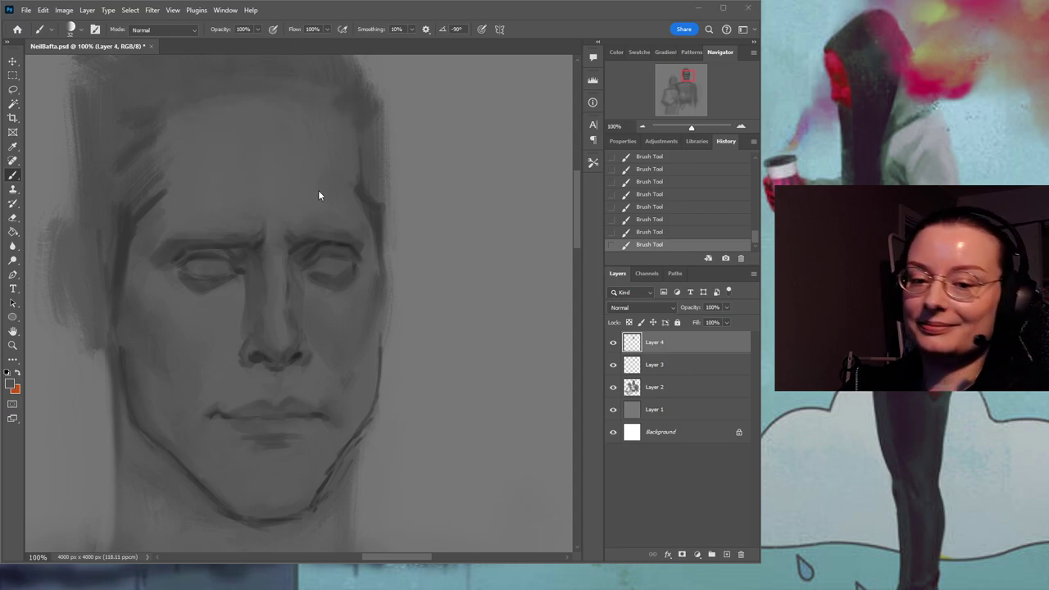
pyautogui.keyDown('alt'); pyautogui.click(183, 137); pyautogui.keyUp('alt')
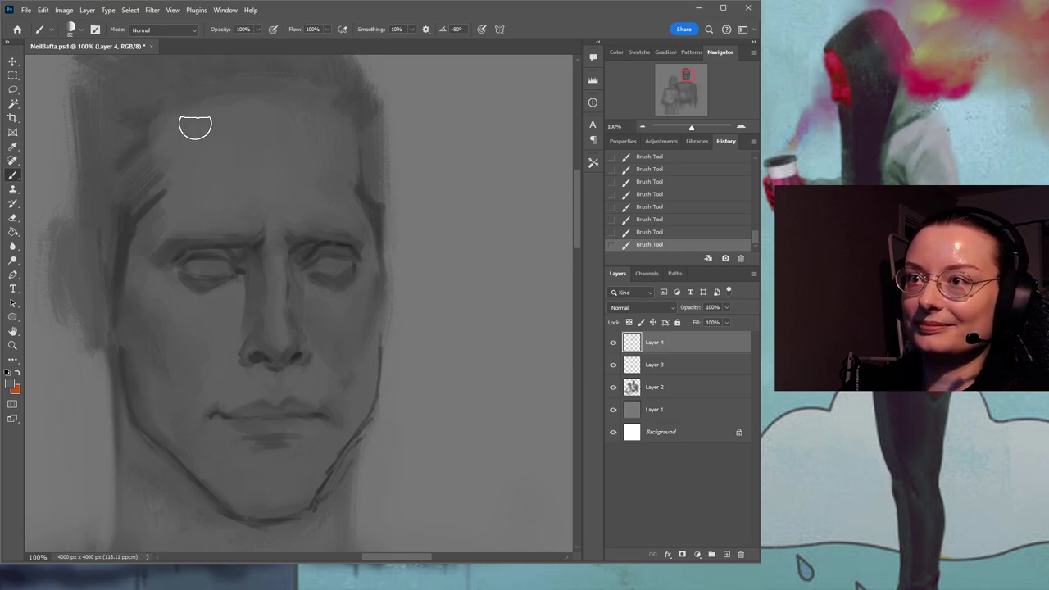
pyautogui.keyDown('alt'); pyautogui.click(146, 139); pyautogui.keyUp('alt')
pyautogui.keyDown('alt'); pyautogui.click(173, 131); pyautogui.keyUp('alt')
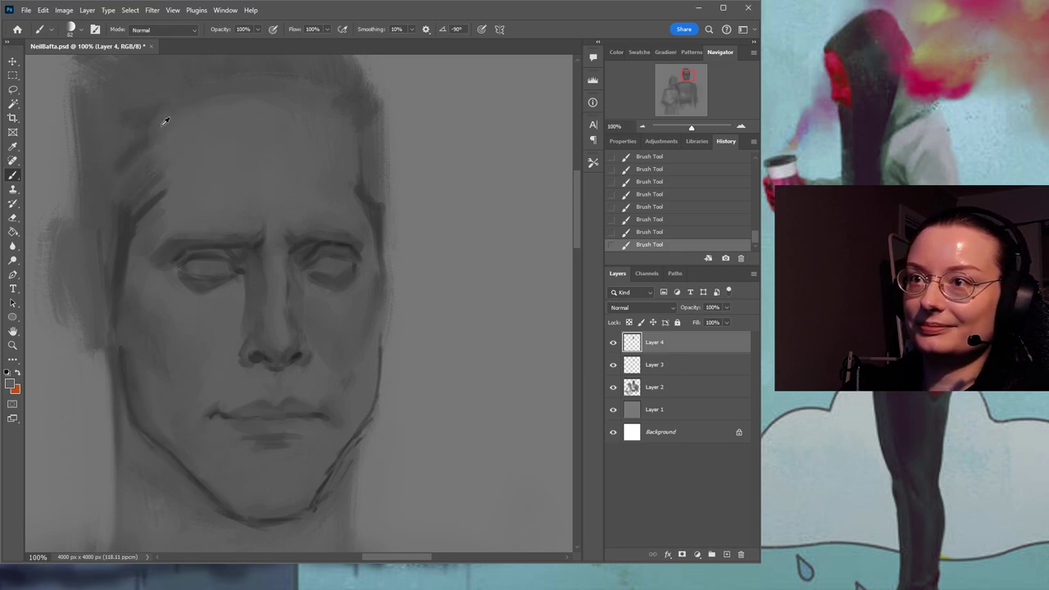
pyautogui.keyDown('alt'); pyautogui.click(188, 91); pyautogui.keyUp('alt')
pyautogui.keyDown('alt'); pyautogui.click(144, 201); pyautogui.keyUp('alt')
pyautogui.keyDown('alt'); pyautogui.click(144, 212); pyautogui.keyUp('alt')
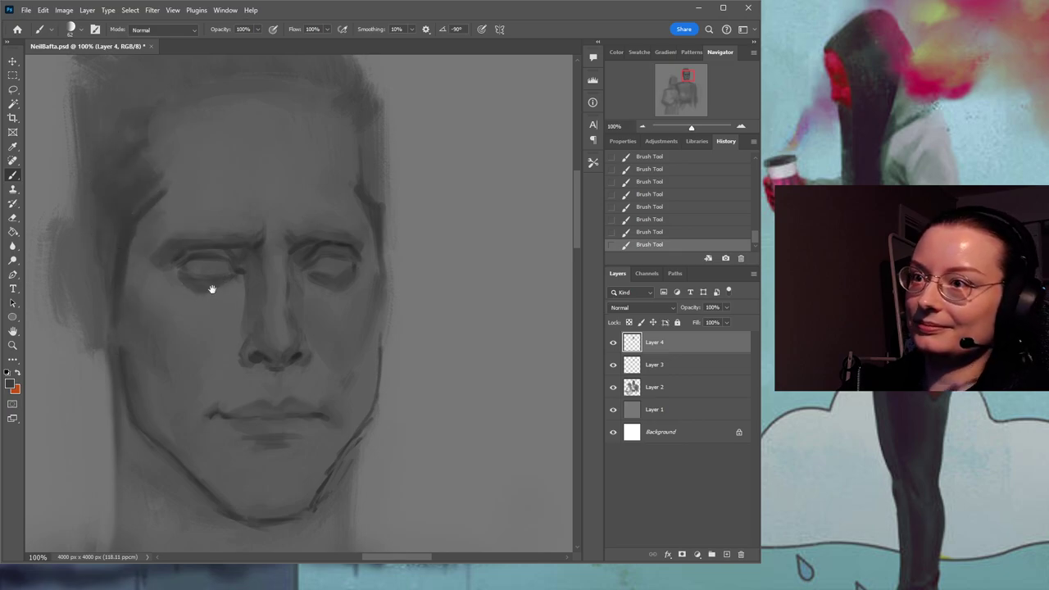
# Reshape the ear by trimming its outer edge with background grey and filling its form with a sampled darker grey.
pyautogui.moveTo(211, 290); pyautogui.dragTo(244, 222)
pyautogui.keyDown('alt'); pyautogui.click(68, 195); pyautogui.keyUp('alt')
pyautogui.moveTo(67, 216)
pyautogui.mouseDown()
pyautogui.moveTo(105, 190)
pyautogui.moveTo(82, 185)
pyautogui.moveTo(87, 254)
pyautogui.mouseUp()
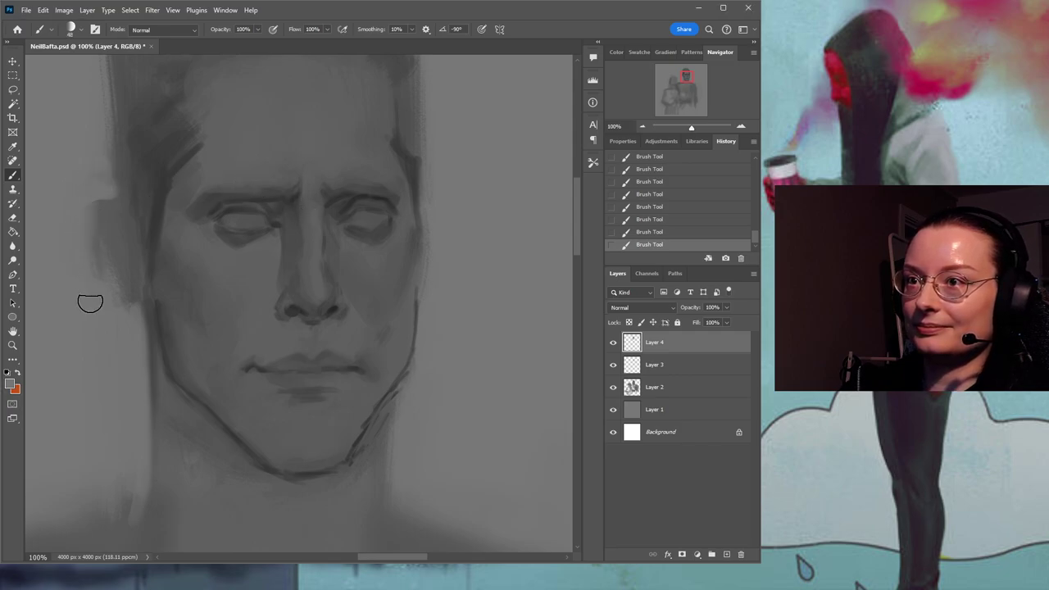
pyautogui.keyDown('alt'); pyautogui.click(124, 227); pyautogui.keyUp('alt')
pyautogui.moveTo(117, 215); pyautogui.dragTo(133, 298)
pyautogui.keyDown('alt'); pyautogui.click(77, 205); pyautogui.keyUp('alt')
pyautogui.moveTo(75, 234); pyautogui.dragTo(101, 195)
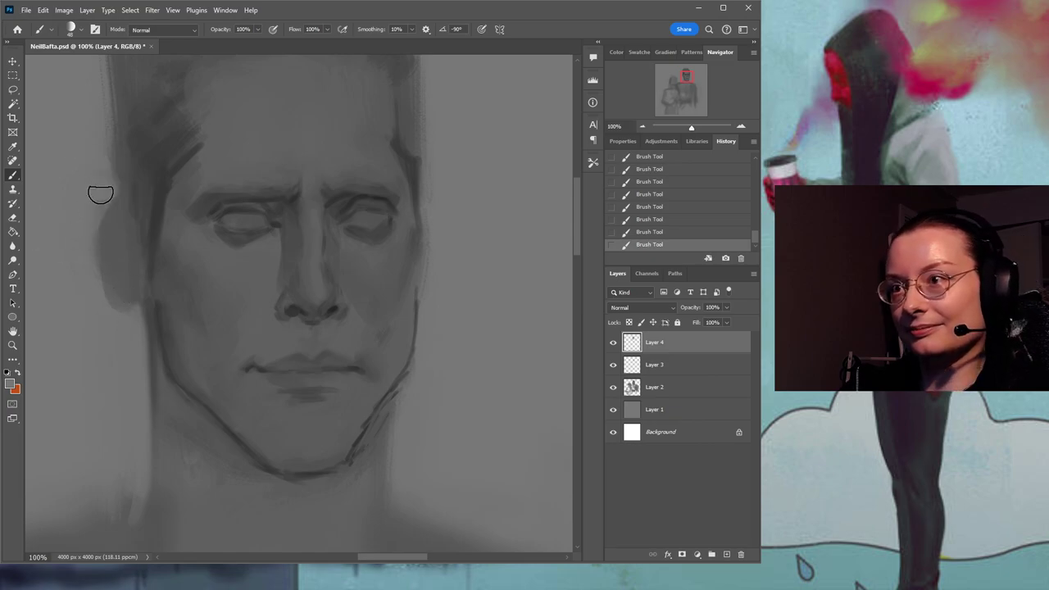
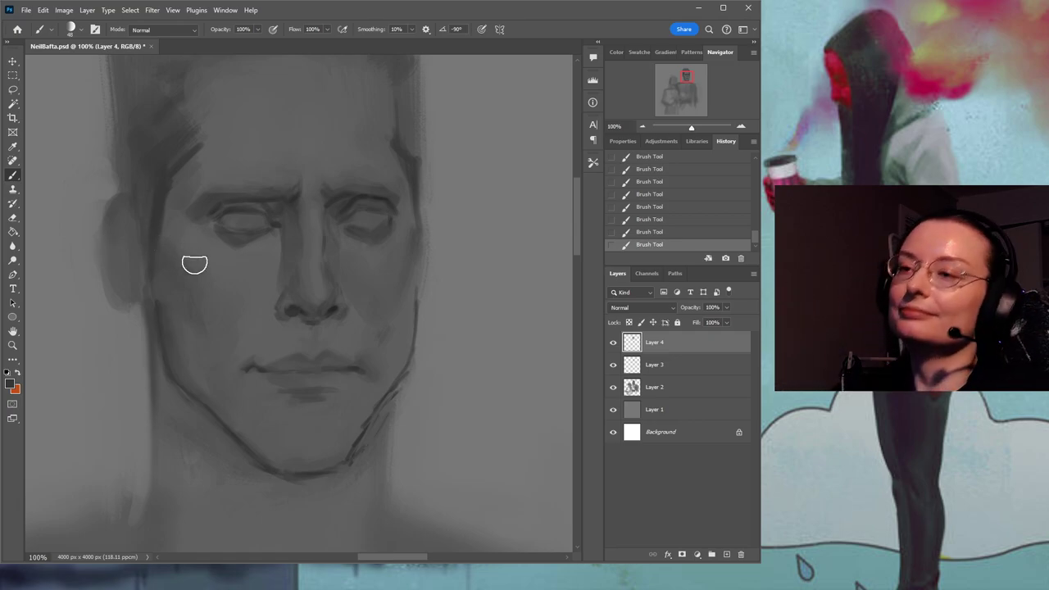
# Soften the dark hairline stroke at the left temple using greys sampled from the hair and forehead.
pyautogui.moveTo(274, 234); pyautogui.dragTo(285, 272)
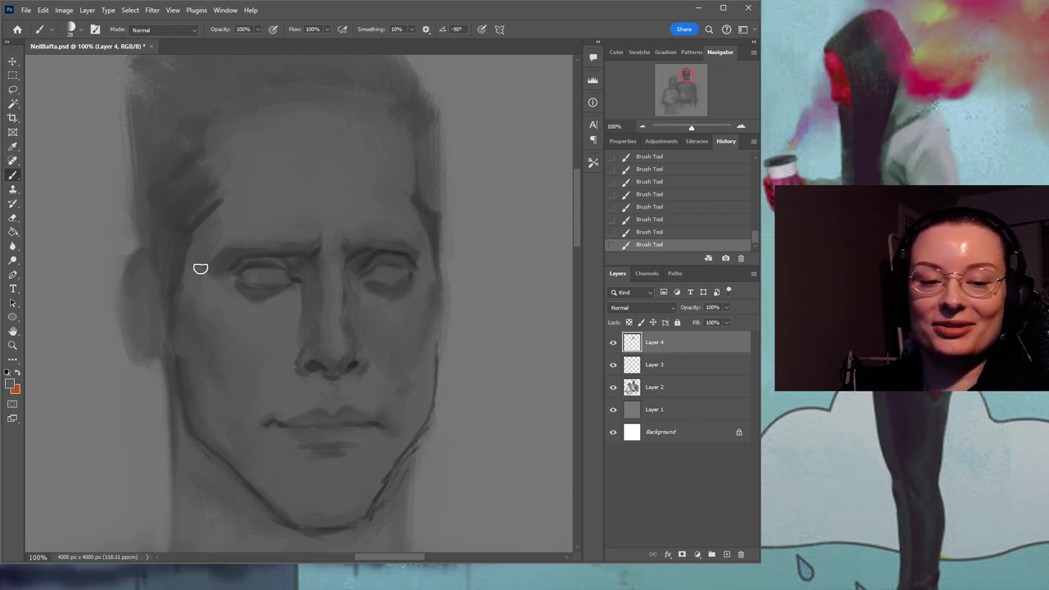
pyautogui.keyDown('alt'); pyautogui.click(194, 203); pyautogui.keyUp('alt')
pyautogui.keyDown('alt'); pyautogui.click(230, 199); pyautogui.keyUp('alt')
pyautogui.moveTo(227, 203)
pyautogui.mouseDown()
pyautogui.moveTo(207, 222)
pyautogui.moveTo(218, 225)
pyautogui.mouseUp()
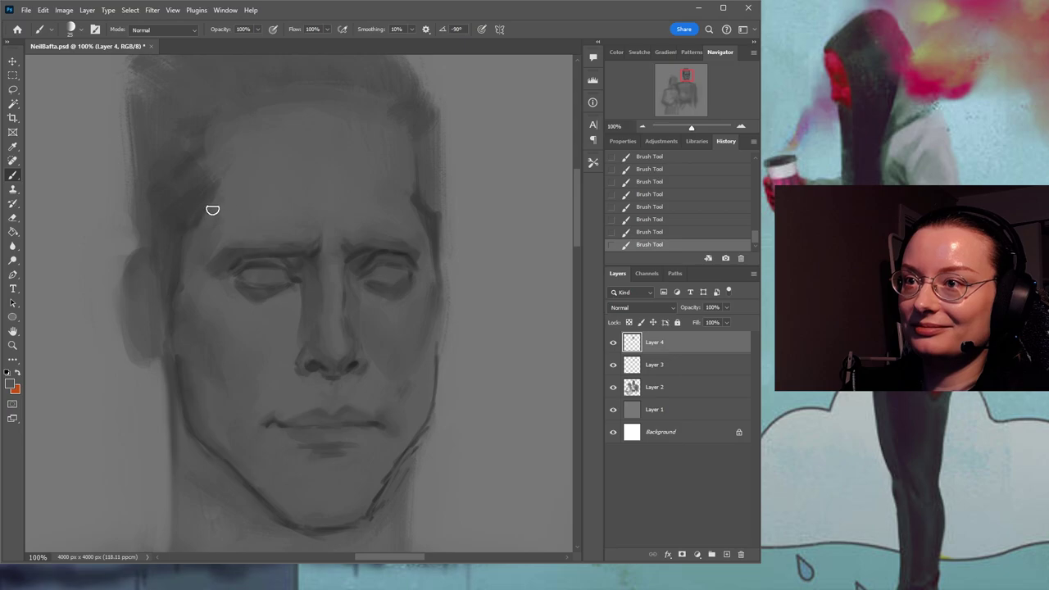
pyautogui.keyDown('alt'); pyautogui.click(172, 287); pyautogui.keyUp('alt')
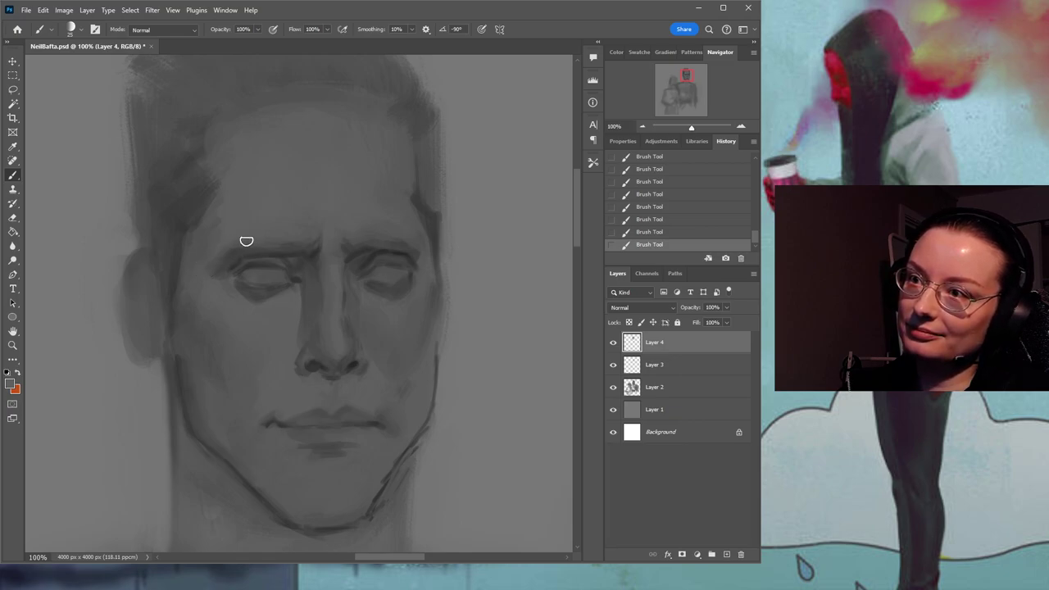
# Paint dark shadows for the inner folds of the ear and above the earlobe.
pyautogui.moveTo(314, 264); pyautogui.dragTo(277, 216)
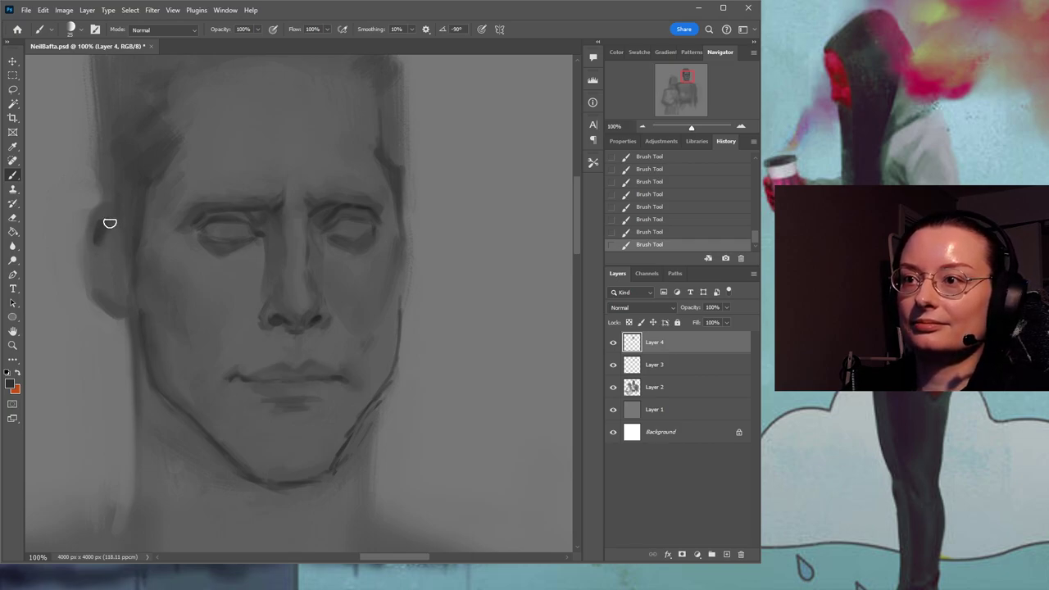
pyautogui.moveTo(131, 263)
pyautogui.mouseDown()
pyautogui.moveTo(112, 272)
pyautogui.moveTo(123, 287)
pyautogui.mouseUp()
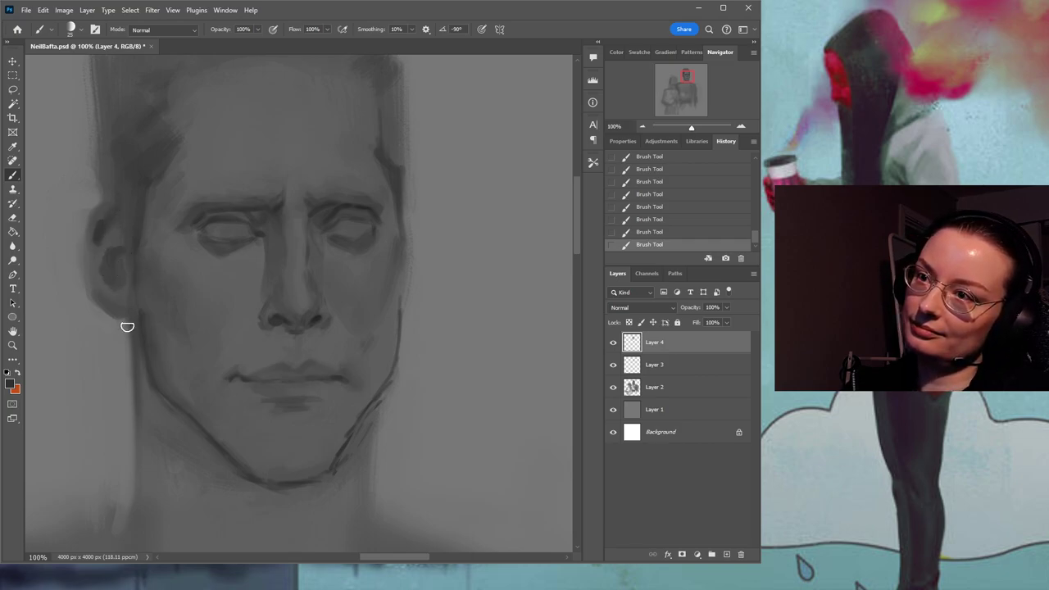
pyautogui.click(211, 263)
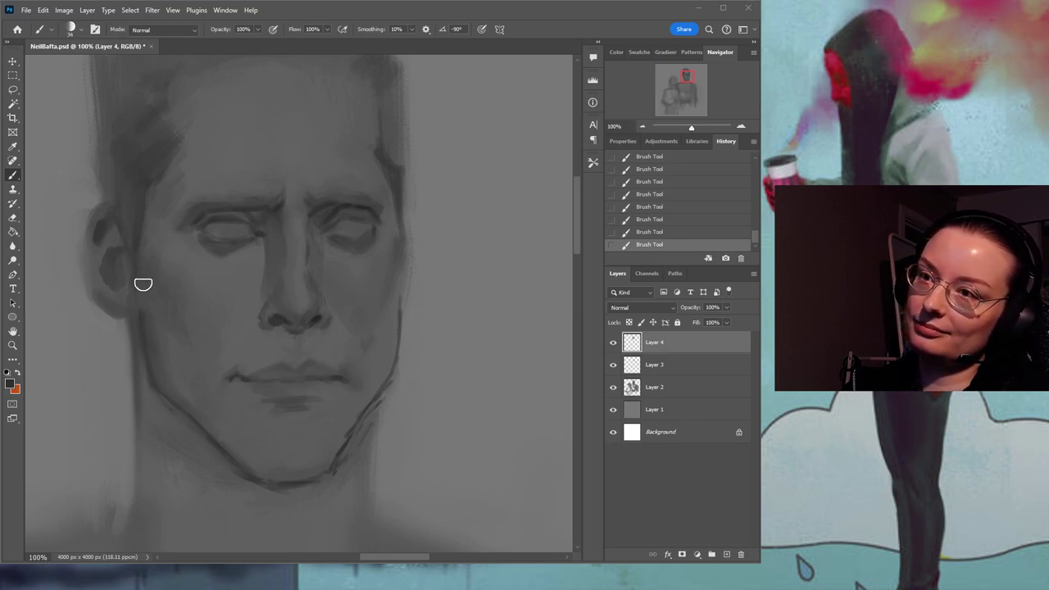
pyautogui.moveTo(123, 290); pyautogui.dragTo(116, 297)
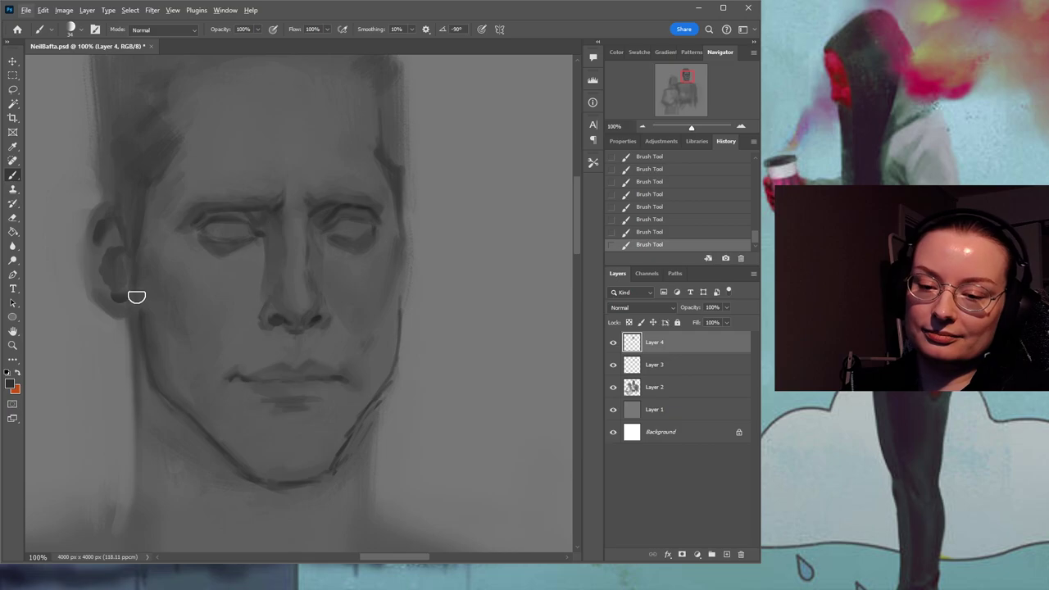
# Undo the last two earlobe strokes and refine the ear's inner shadows.
pyautogui.hotkey('ctrl', 'z')
pyautogui.hotkey('ctrl', 'z')
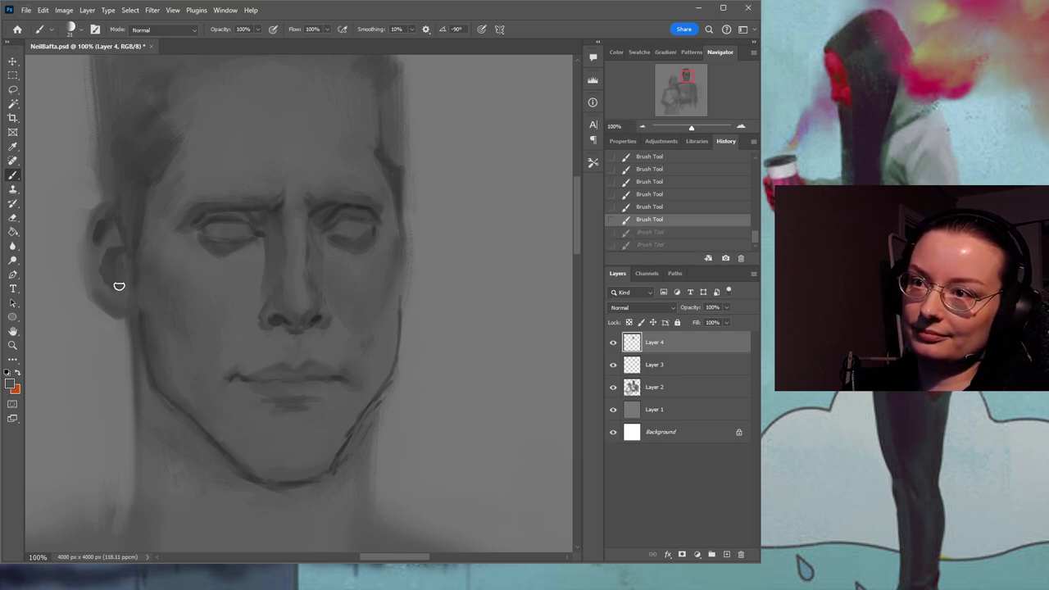
pyautogui.hotkey('ctrl', 'shift', 'z')
pyautogui.hotkey('ctrl', 'shift', 'z')
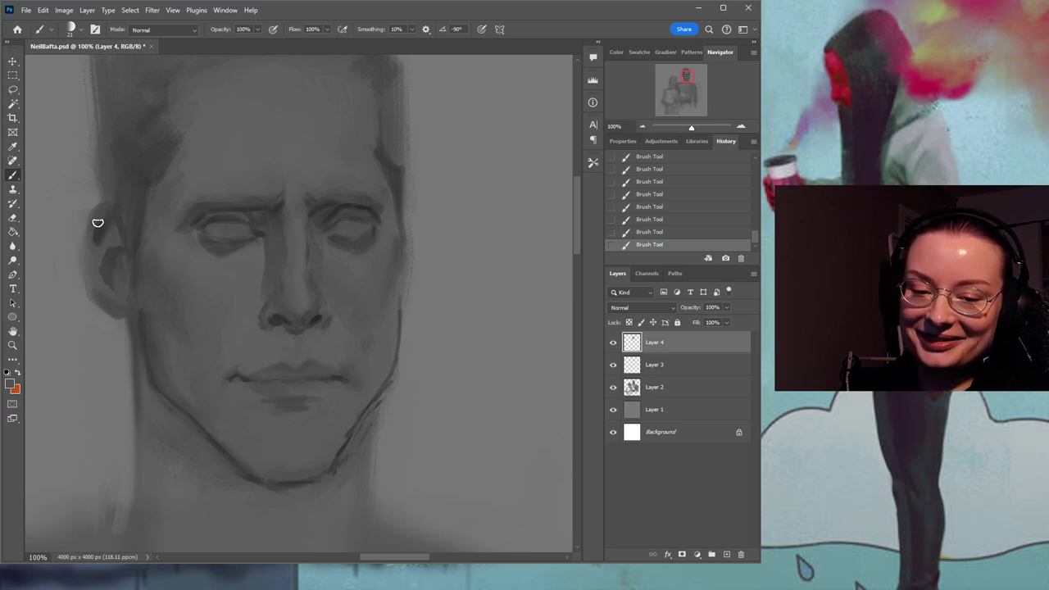
# Trim the top outline of the hair with sampled background grey and paint darker strokes across the upper hair.
pyautogui.moveTo(172, 287); pyautogui.dragTo(198, 312)
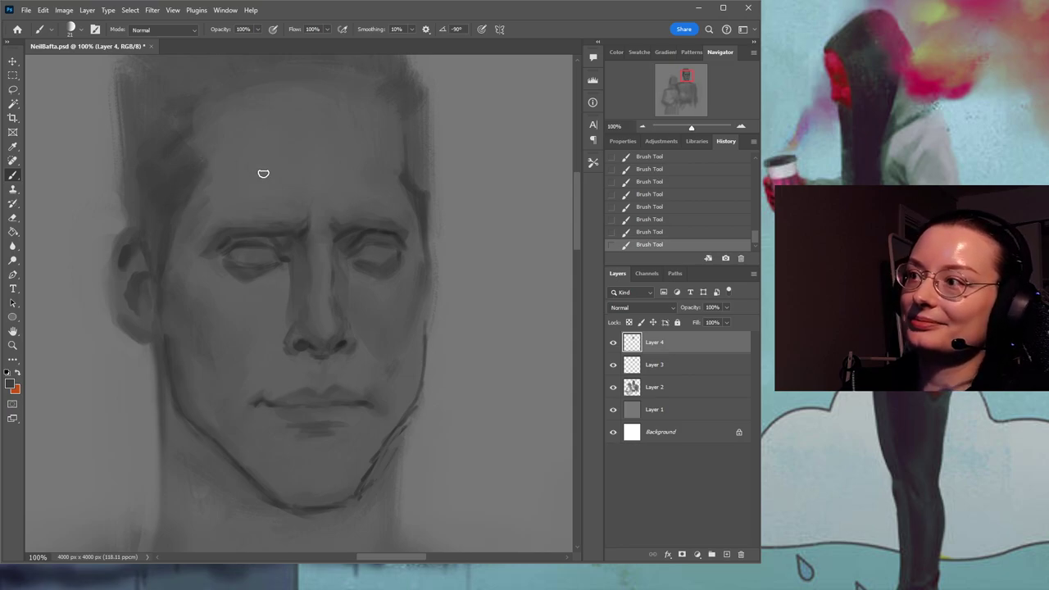
pyautogui.moveTo(263, 173); pyautogui.dragTo(255, 209)
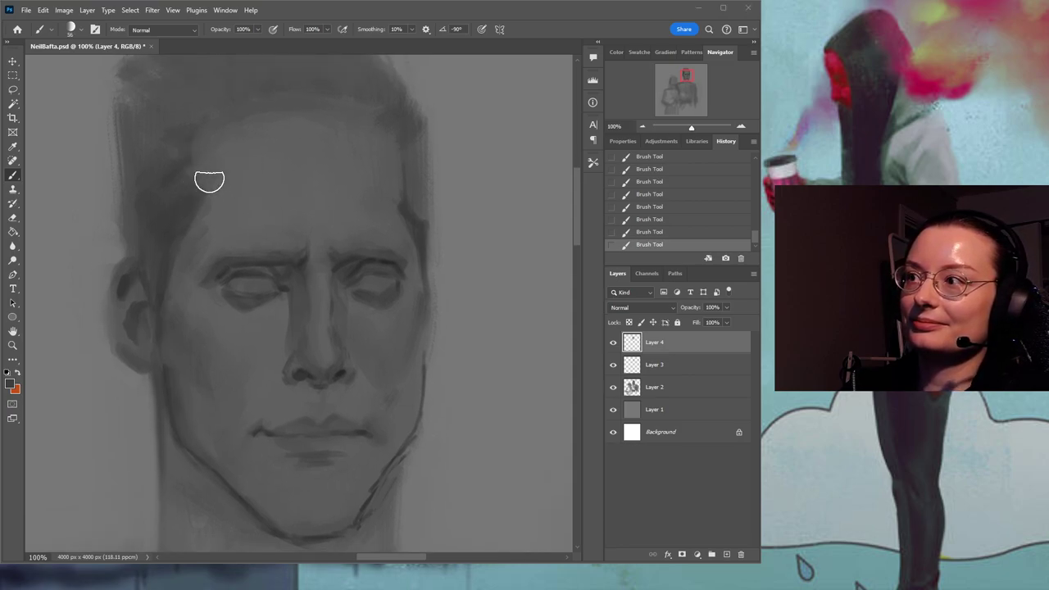
pyautogui.moveTo(284, 141)
pyautogui.mouseDown()
pyautogui.moveTo(295, 235)
pyautogui.moveTo(285, 214)
pyautogui.mouseUp()
pyautogui.keyDown('alt'); pyautogui.click(143, 105); pyautogui.keyUp('alt')
pyautogui.moveTo(126, 136); pyautogui.dragTo(199, 110)
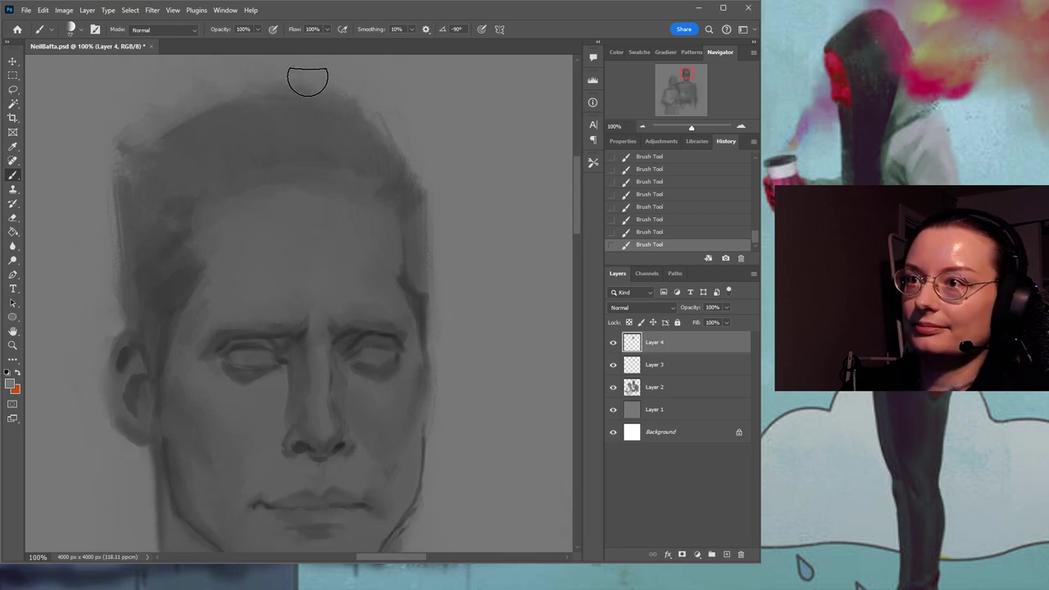
pyautogui.keyDown('alt'); pyautogui.click(181, 262); pyautogui.keyUp('alt')
pyautogui.moveTo(218, 176)
pyautogui.mouseDown()
pyautogui.moveTo(207, 133)
pyautogui.moveTo(234, 115)
pyautogui.moveTo(338, 118)
pyautogui.moveTo(372, 146)
pyautogui.moveTo(404, 203)
pyautogui.moveTo(402, 170)
pyautogui.moveTo(393, 181)
pyautogui.moveTo(385, 144)
pyautogui.mouseUp()
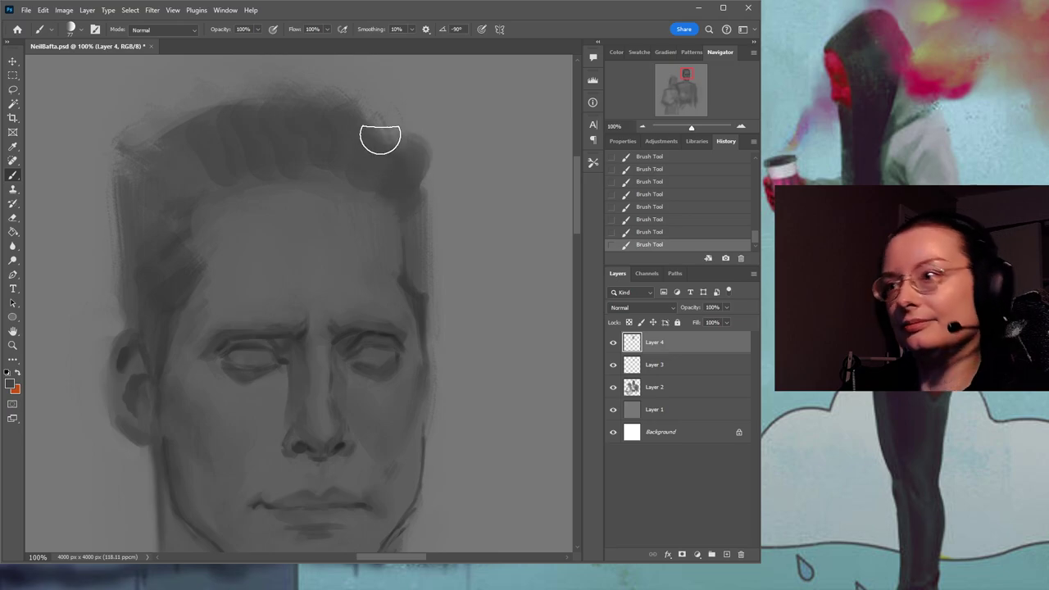
# Darken the hair on the head's right side and clean up its outer edge with sampled background grey.
pyautogui.keyDown('alt'); pyautogui.click(417, 289); pyautogui.keyUp('alt')
pyautogui.moveTo(417, 287); pyautogui.dragTo(414, 222)
pyautogui.keyDown('alt'); pyautogui.click(455, 253); pyautogui.keyUp('alt')
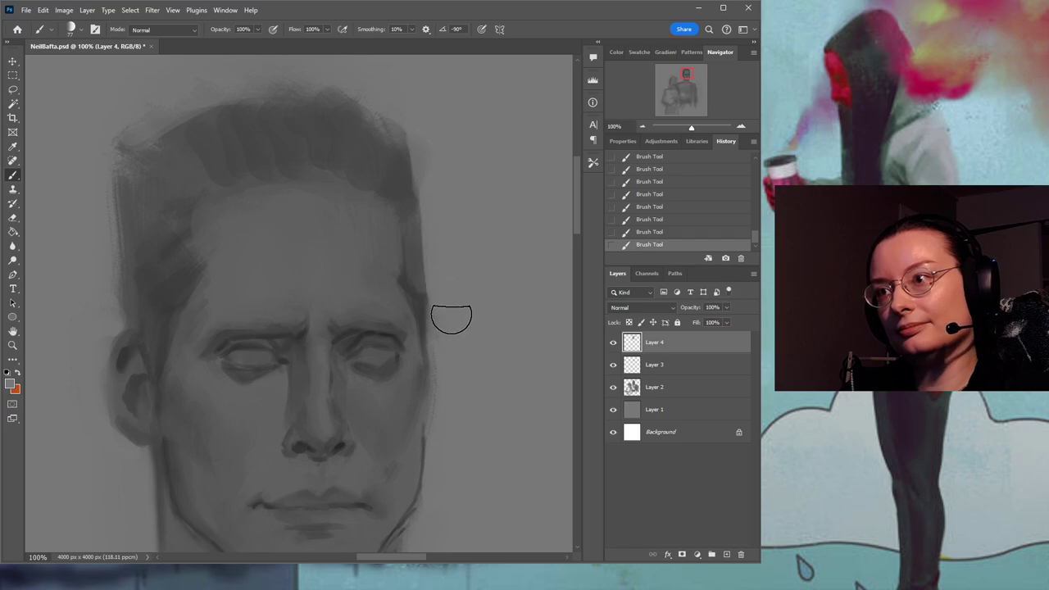
pyautogui.moveTo(457, 321); pyautogui.dragTo(416, 235)
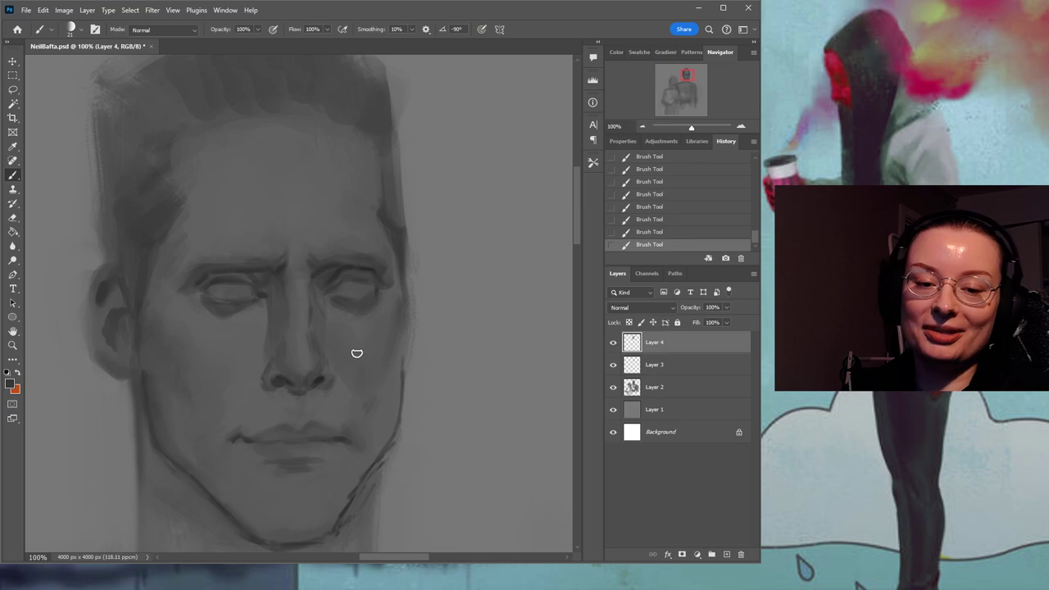
# Refine the dark shading around the left eye socket and the inner end of its brow.
pyautogui.moveTo(394, 280); pyautogui.dragTo(413, 257)
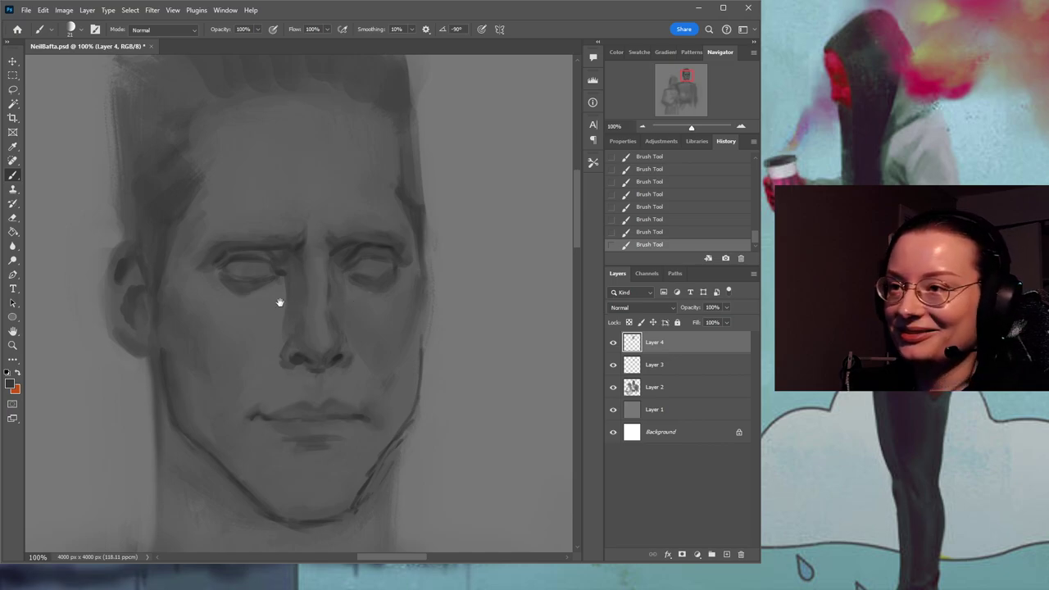
pyautogui.moveTo(277, 302); pyautogui.dragTo(320, 356)
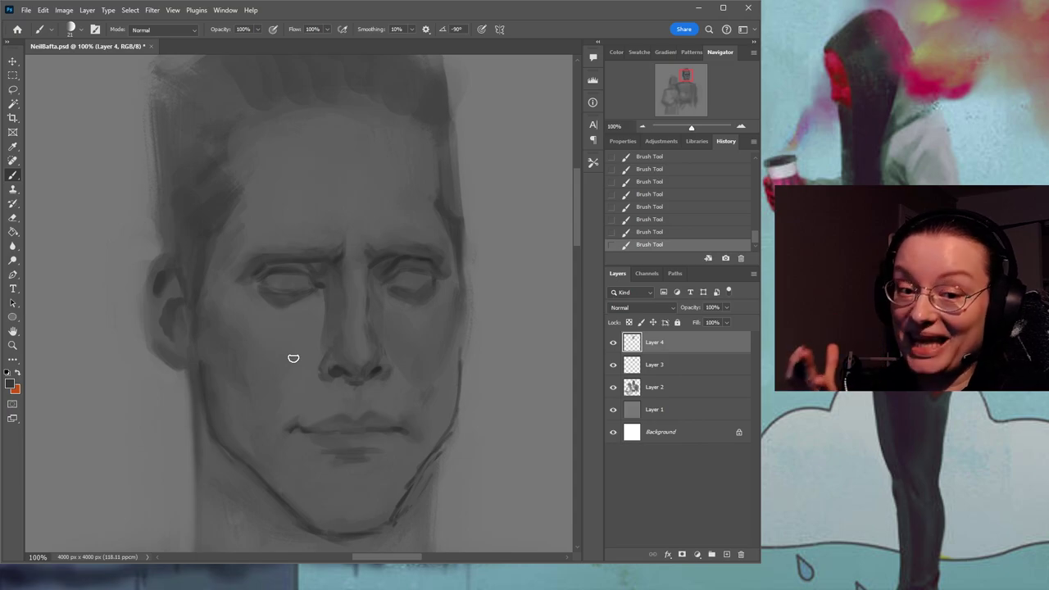
pyautogui.moveTo(305, 269); pyautogui.dragTo(284, 244)
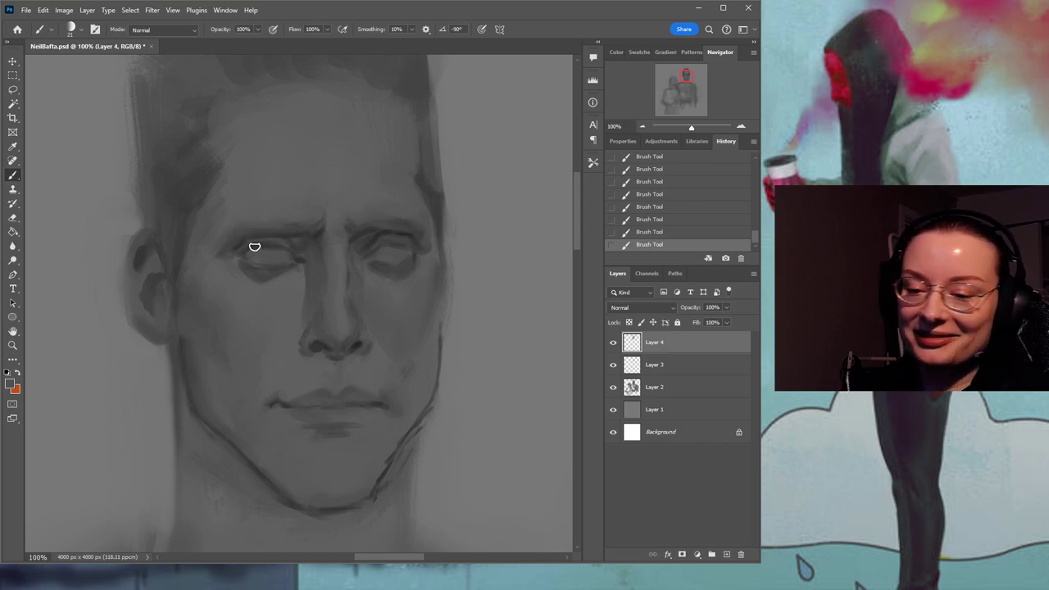
pyautogui.moveTo(255, 235); pyautogui.dragTo(334, 235)
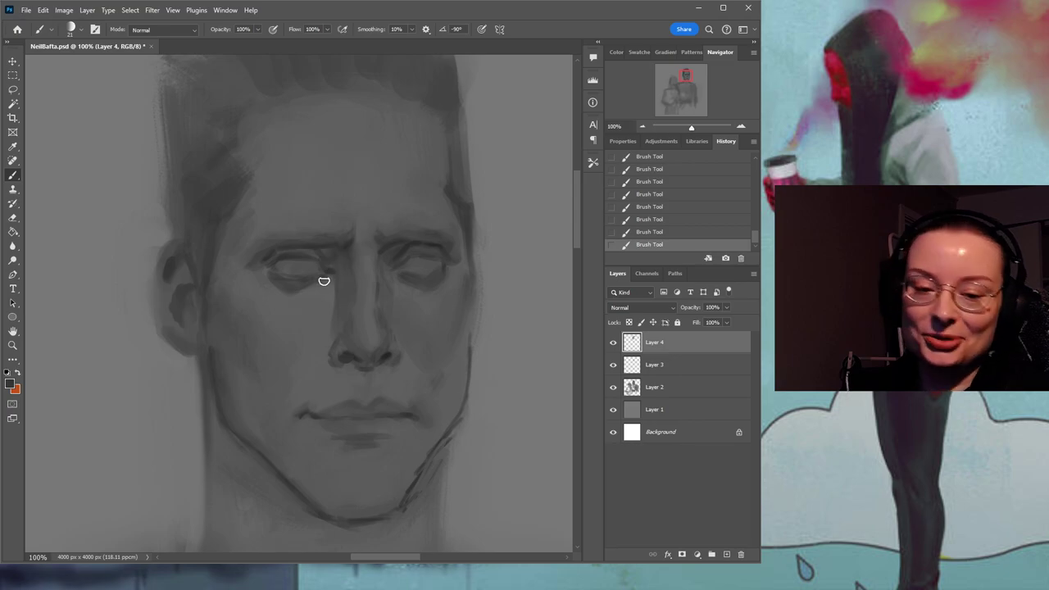
pyautogui.moveTo(338, 264); pyautogui.dragTo(316, 245)
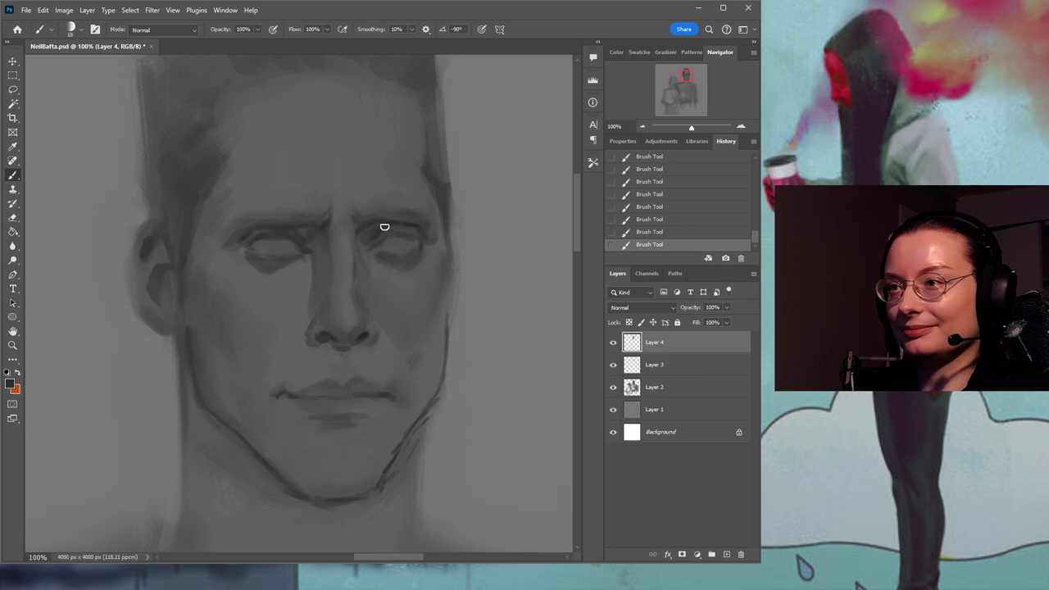
# Deepen the shadows above and below the right eye, and refine the shading between the brows.
pyautogui.click(497, 273)
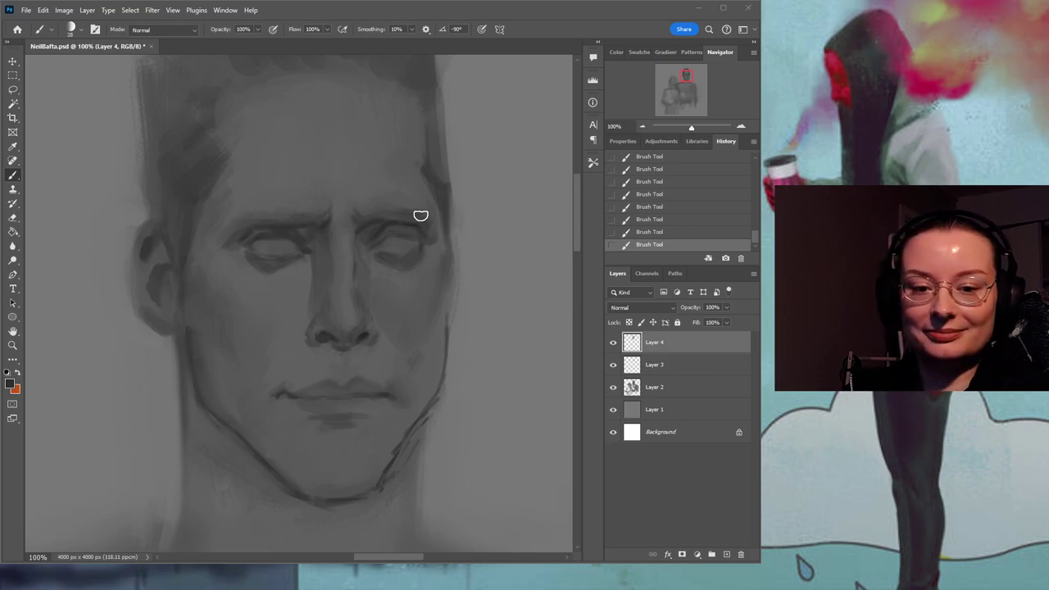
pyautogui.click(415, 236)
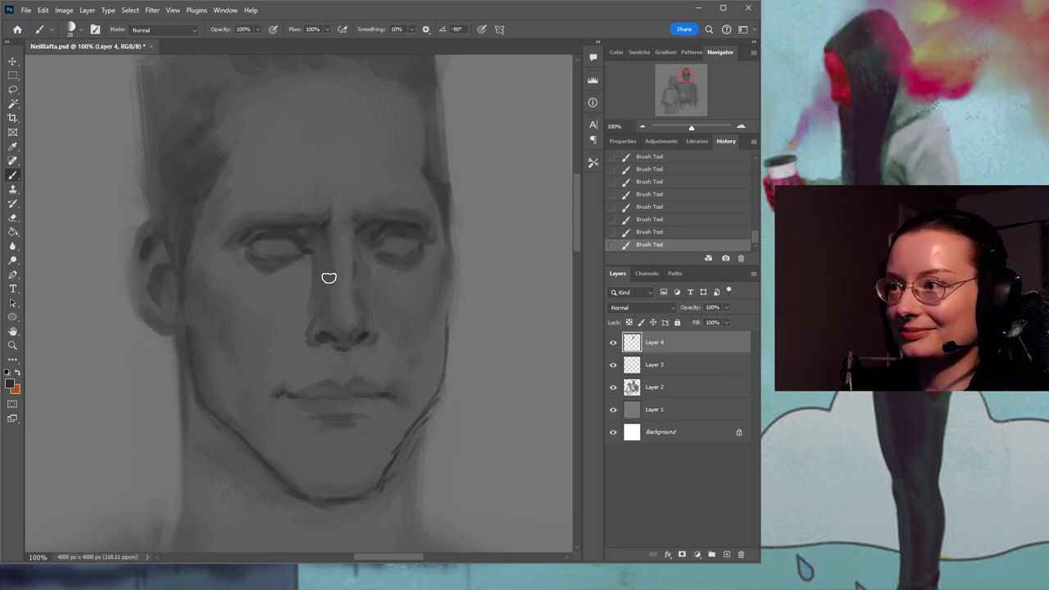
pyautogui.click(502, 278)
pyautogui.click(408, 266)
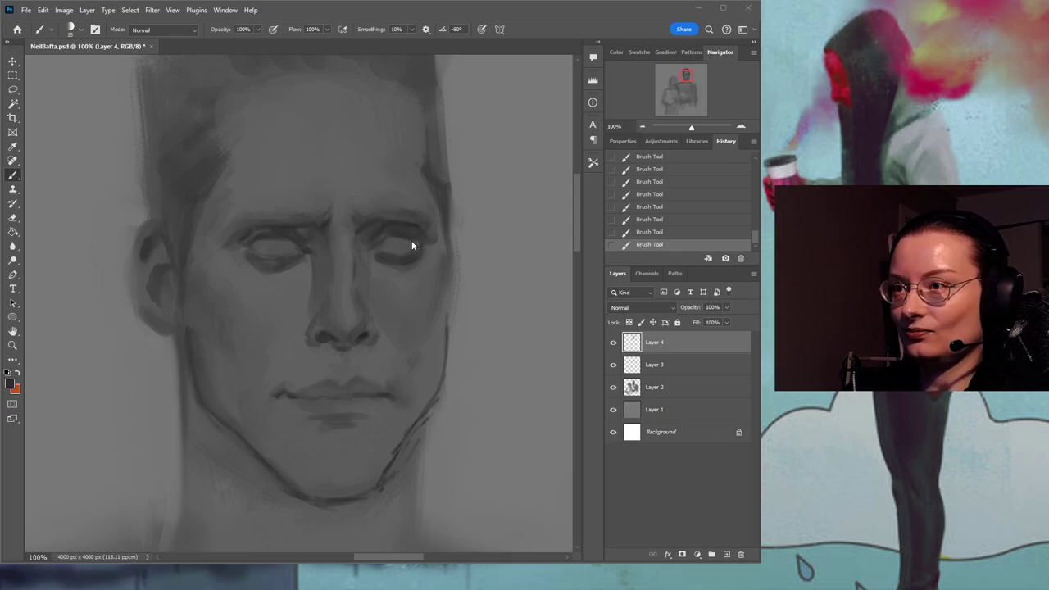
pyautogui.moveTo(337, 211); pyautogui.dragTo(328, 218)
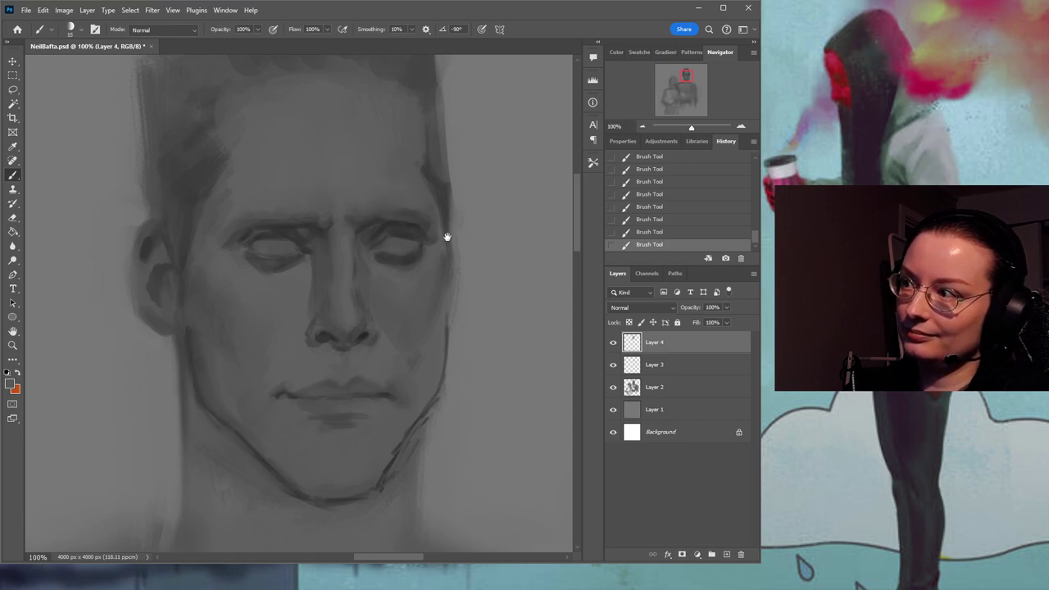
pyautogui.moveTo(449, 238); pyautogui.dragTo(398, 227)
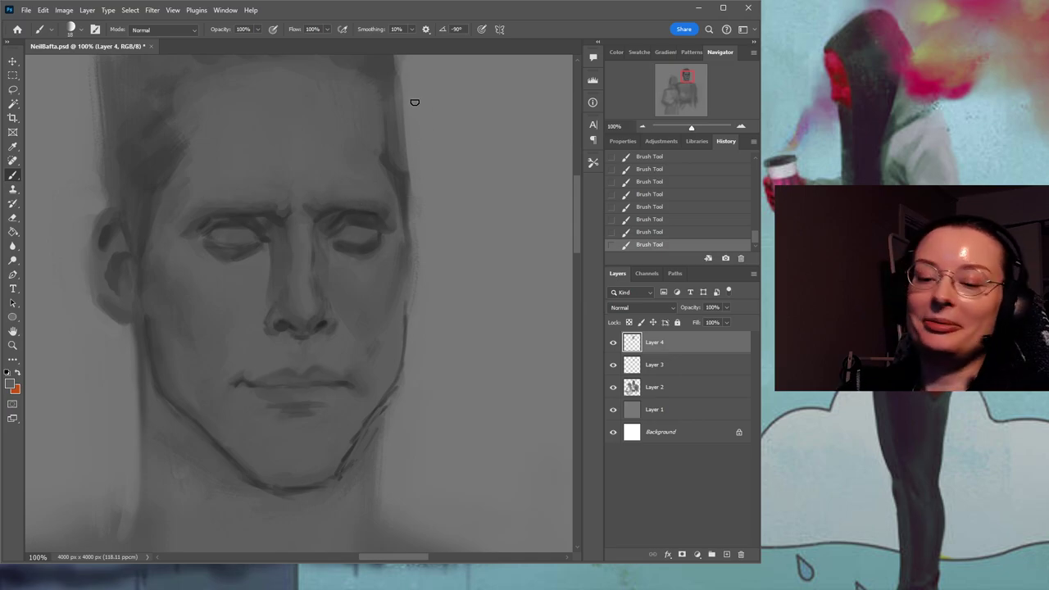
# Save the portrait document.
pyautogui.hotkey('ctrl', 's')
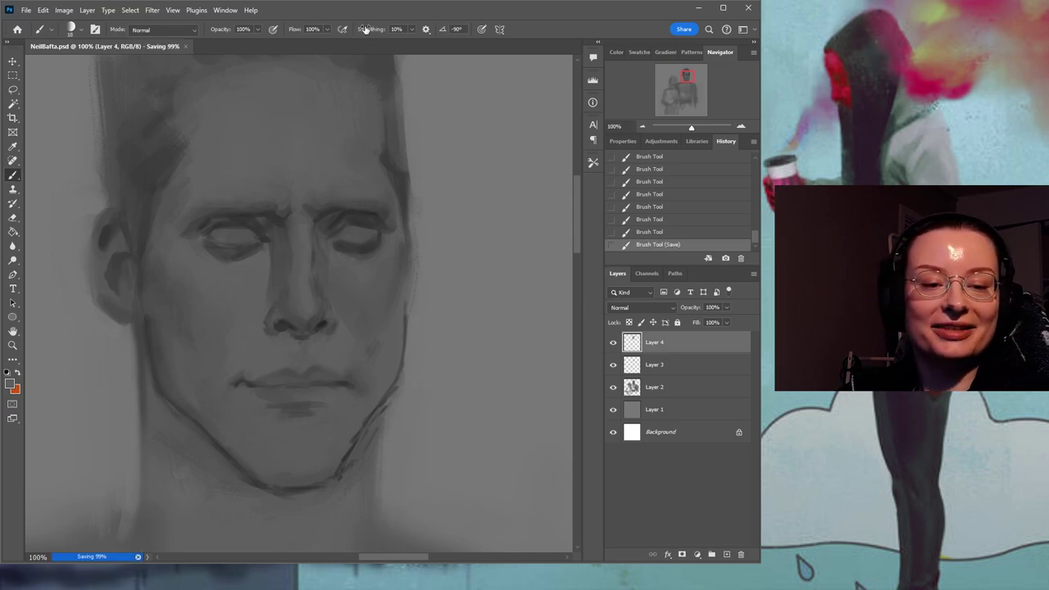
pyautogui.moveTo(335, 184); pyautogui.dragTo(367, 185)
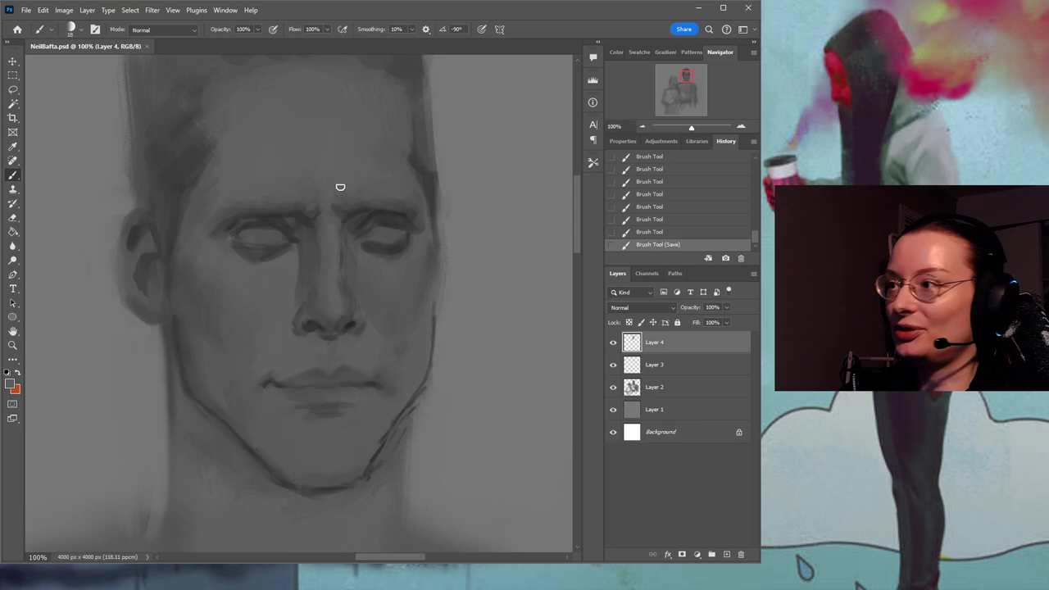
# Sample a grey from the right eye's socket and refine the shading on the cheek beneath that eye.
pyautogui.moveTo(279, 185); pyautogui.dragTo(270, 199)
pyautogui.moveTo(375, 244); pyautogui.dragTo(354, 210)
pyautogui.keyDown('alt'); pyautogui.click(373, 242); pyautogui.keyUp('alt')
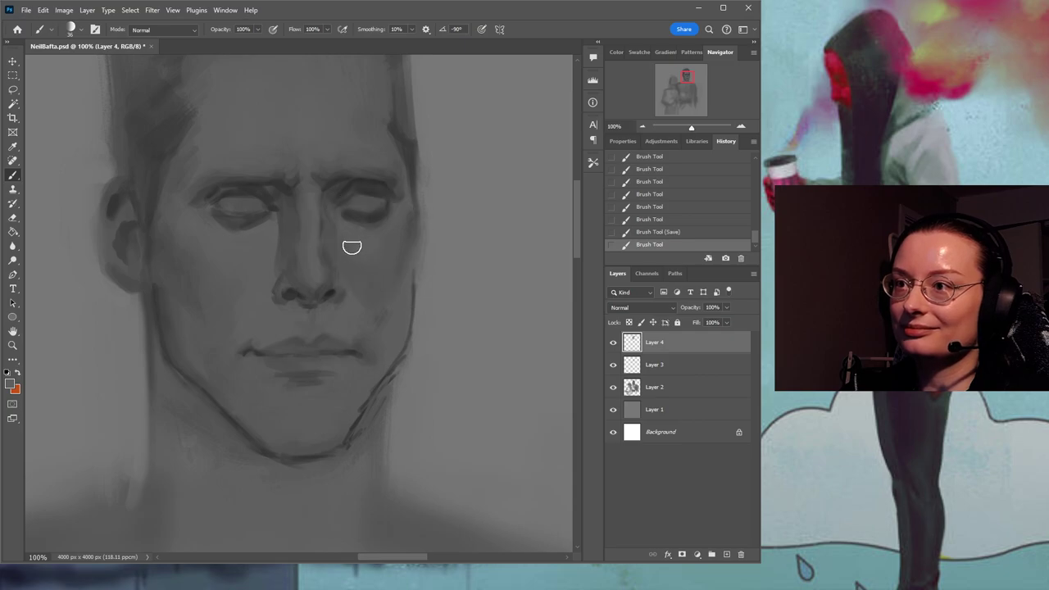
pyautogui.moveTo(354, 254); pyautogui.dragTo(359, 257)
pyautogui.moveTo(357, 254); pyautogui.dragTo(363, 257)
pyautogui.moveTo(362, 254); pyautogui.dragTo(361, 251)
pyautogui.press('[')
pyautogui.press('[')
pyautogui.press('[')
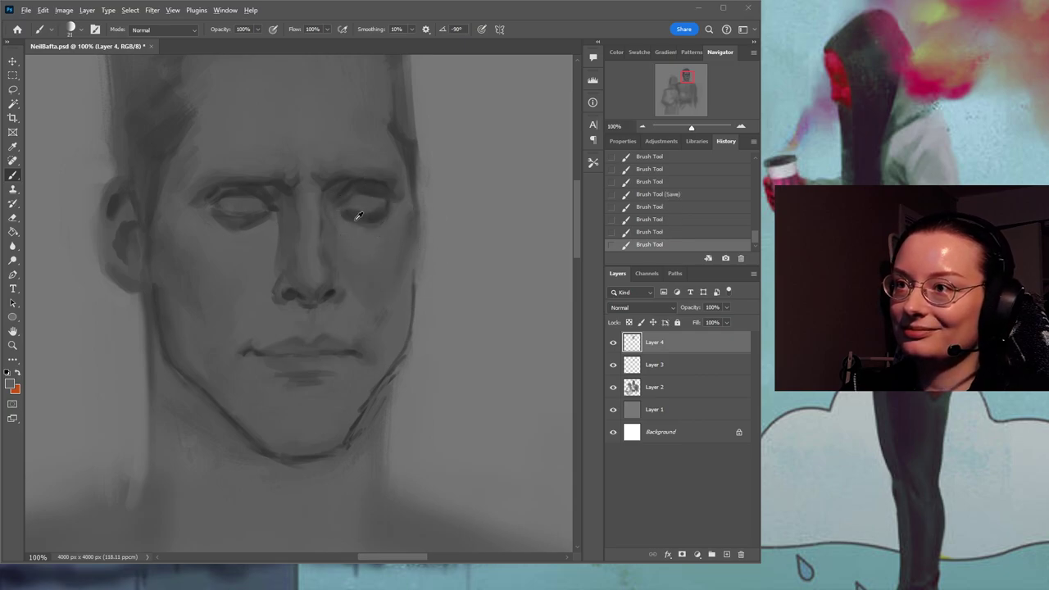
# Blend the shadows beneath both eyes with a larger brush, and add dark shading to the chin.
pyautogui.press(']')
pyautogui.press(']')
pyautogui.press(']')
pyautogui.press(']')
pyautogui.moveTo(349, 221)
pyautogui.mouseDown()
pyautogui.moveTo(396, 244)
pyautogui.moveTo(378, 227)
pyautogui.moveTo(419, 200)
pyautogui.moveTo(378, 213)
pyautogui.mouseUp()
pyautogui.moveTo(250, 237)
pyautogui.mouseDown()
pyautogui.moveTo(262, 222)
pyautogui.moveTo(239, 250)
pyautogui.moveTo(254, 229)
pyautogui.moveTo(233, 238)
pyautogui.mouseUp()
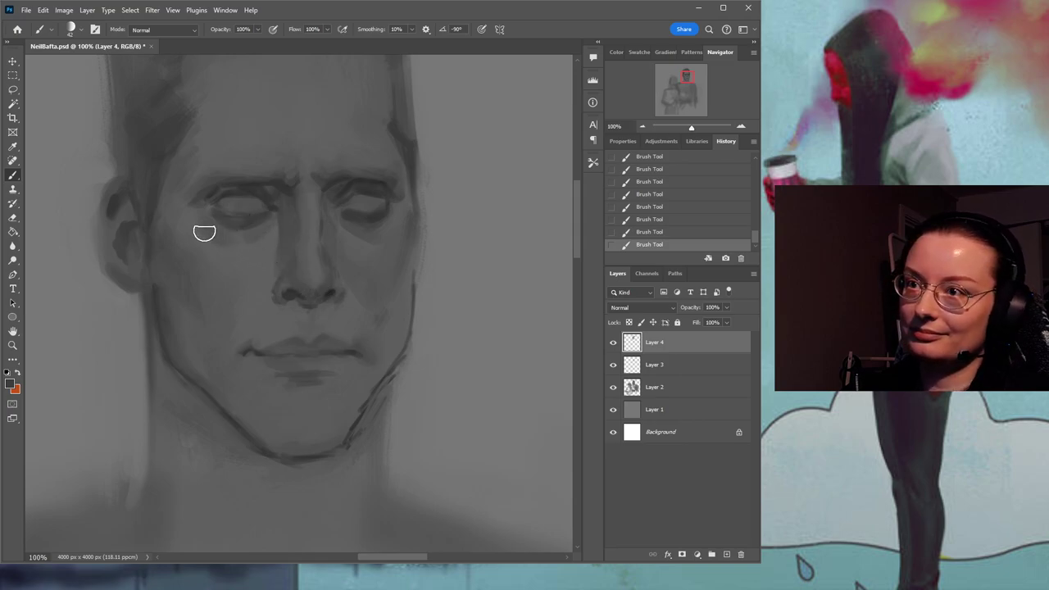
pyautogui.moveTo(347, 226)
pyautogui.mouseDown()
pyautogui.moveTo(368, 249)
pyautogui.moveTo(353, 239)
pyautogui.mouseUp()
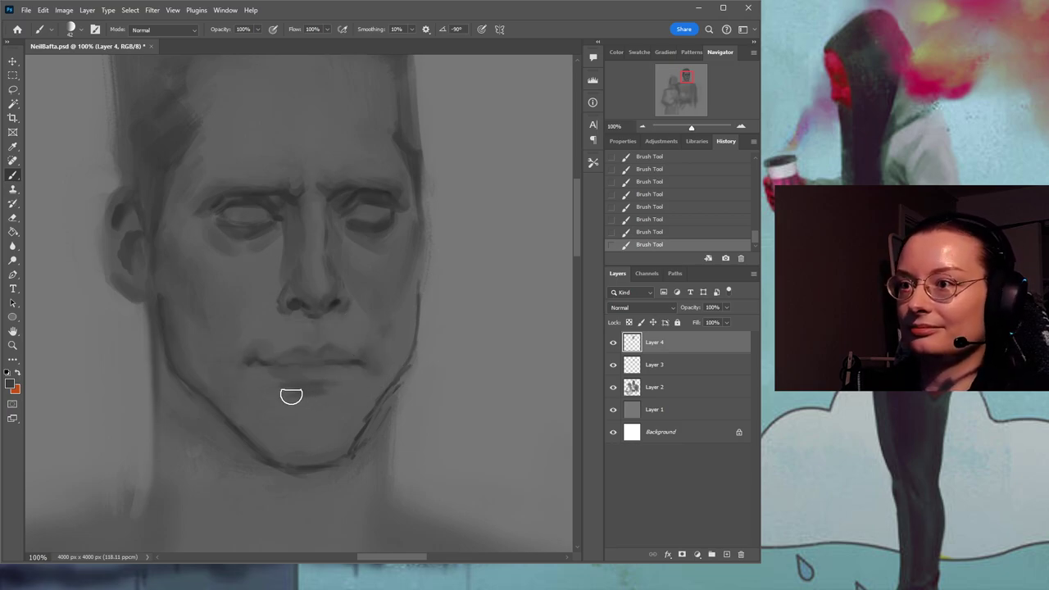
pyautogui.press(']')
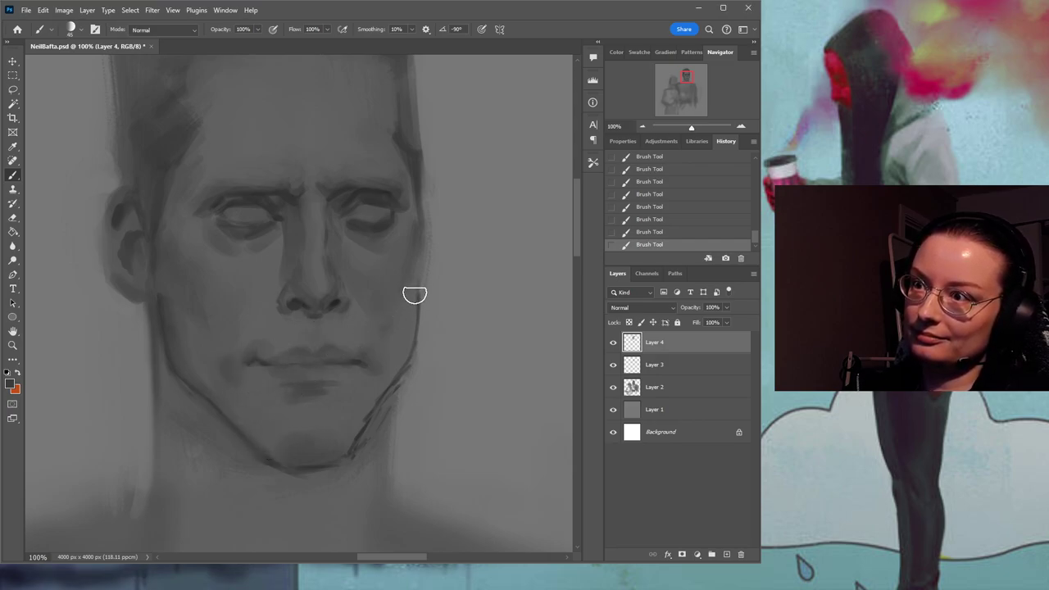
# Try out dark shading beside the left corner of the mouth, undoing each stroke.
pyautogui.hotkey('ctrl', 'z')
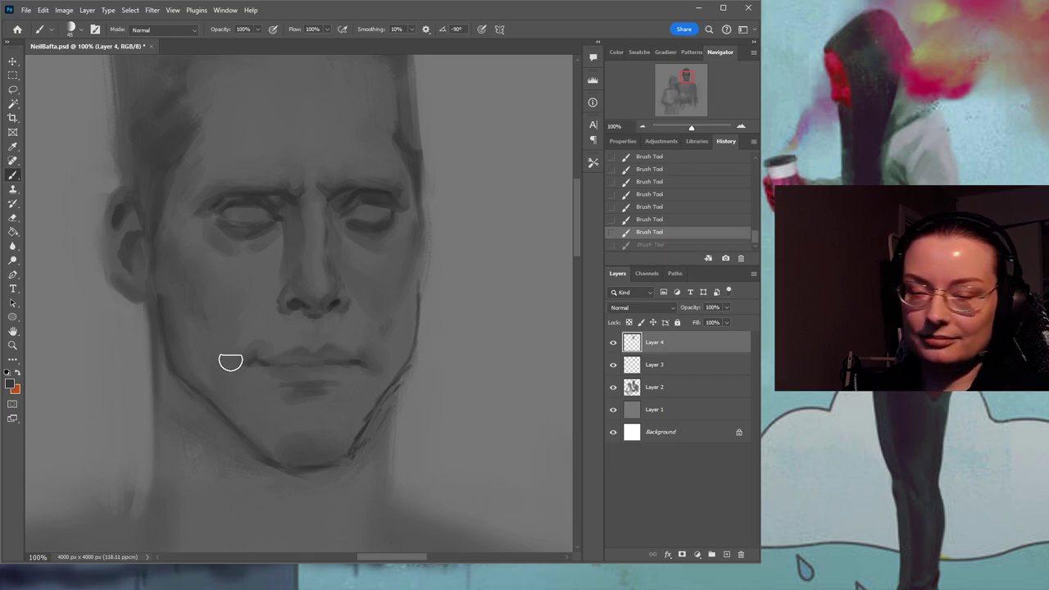
pyautogui.moveTo(230, 360); pyautogui.dragTo(244, 377)
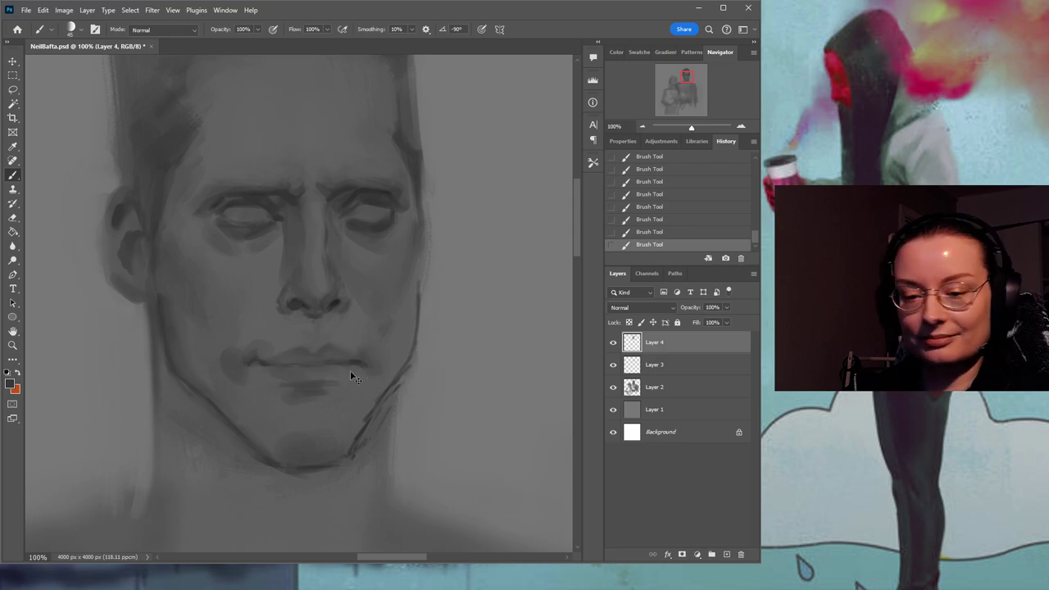
pyautogui.hotkey('ctrl', 'z')
pyautogui.moveTo(237, 360); pyautogui.dragTo(241, 366)
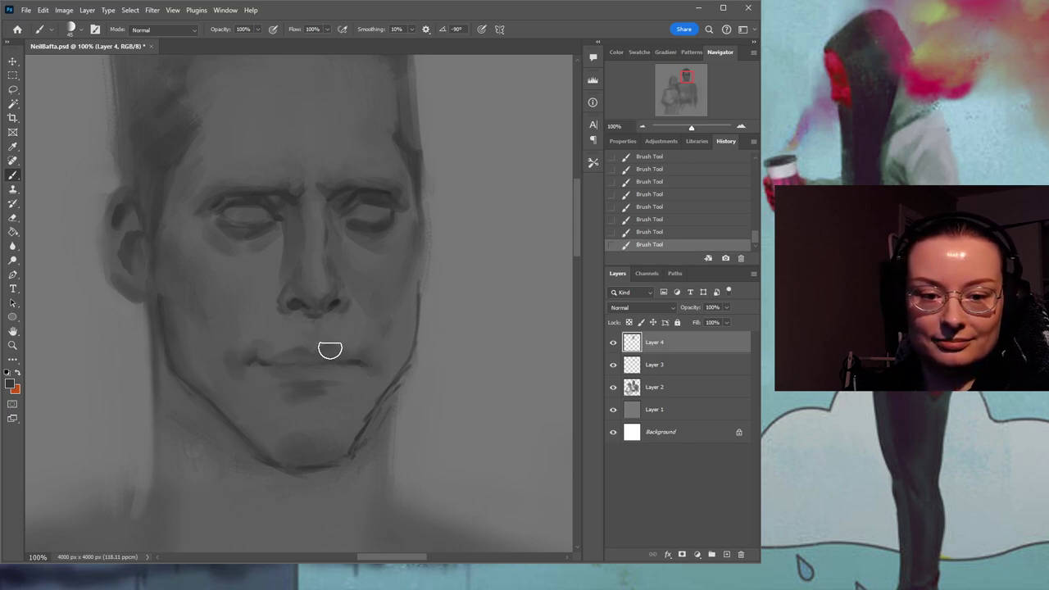
pyautogui.hotkey('ctrl', 'z')
pyautogui.moveTo(233, 366); pyautogui.dragTo(241, 369)
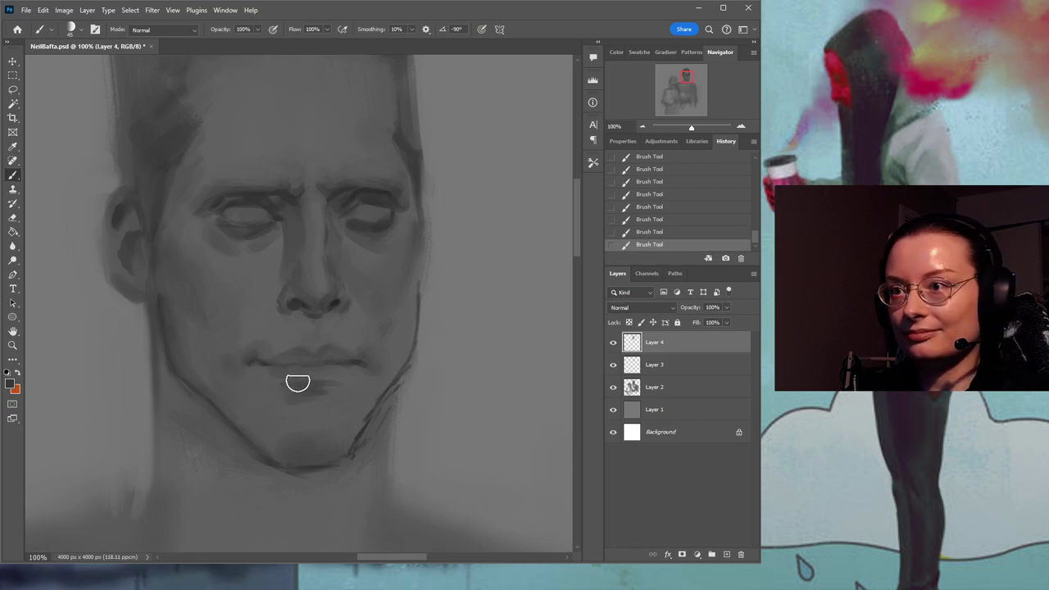
pyautogui.hotkey('ctrl', 'z')
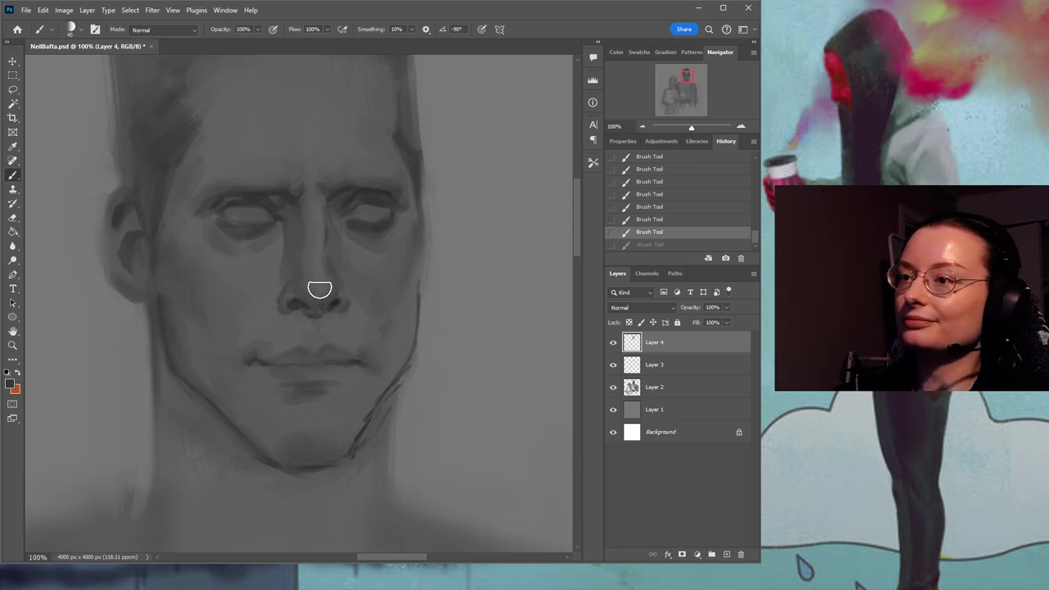
# Clean up the left edge of the upper lip with a sampled skin grey and save the document.
pyautogui.keyDown('alt'); pyautogui.click(279, 341); pyautogui.keyUp('alt')
pyautogui.moveTo(272, 348); pyautogui.dragTo(268, 351)
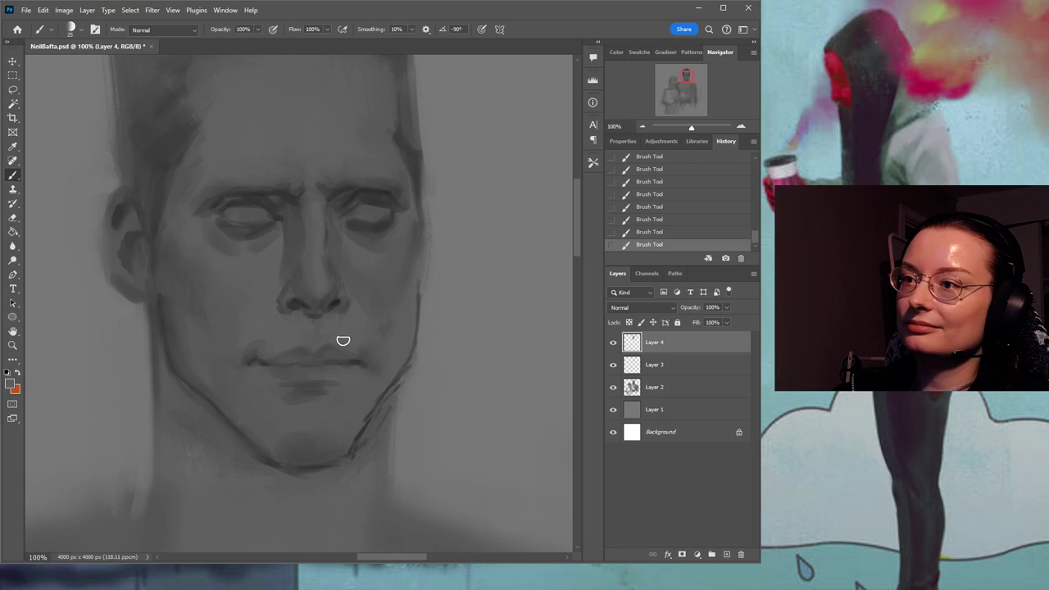
pyautogui.hotkey('ctrl', 's')
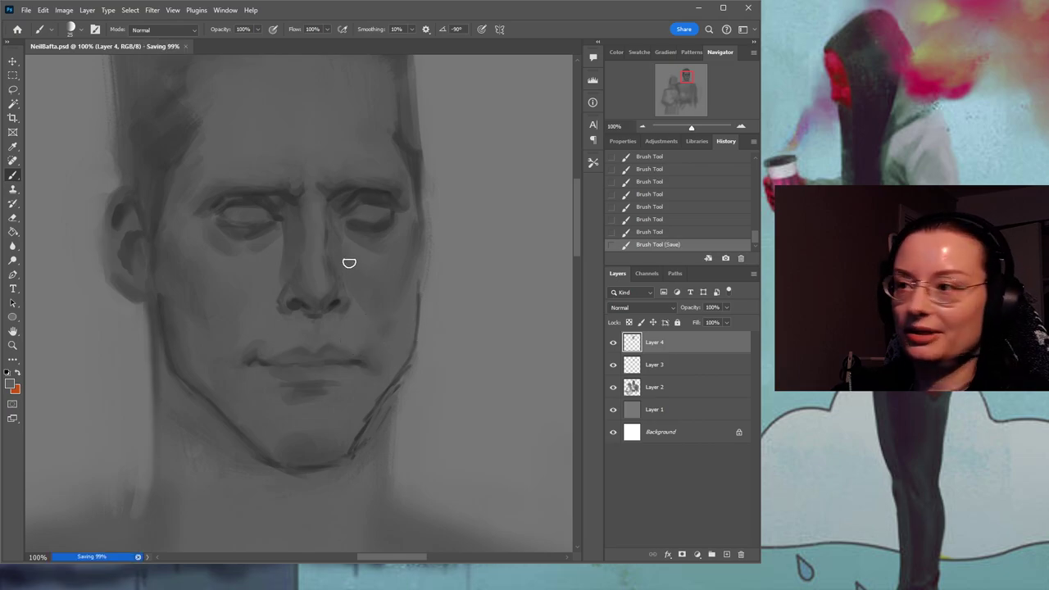
# Refine the nostrils and the underside of the nose with a small brush and sampled greys.
pyautogui.moveTo(383, 351); pyautogui.dragTo(373, 327)
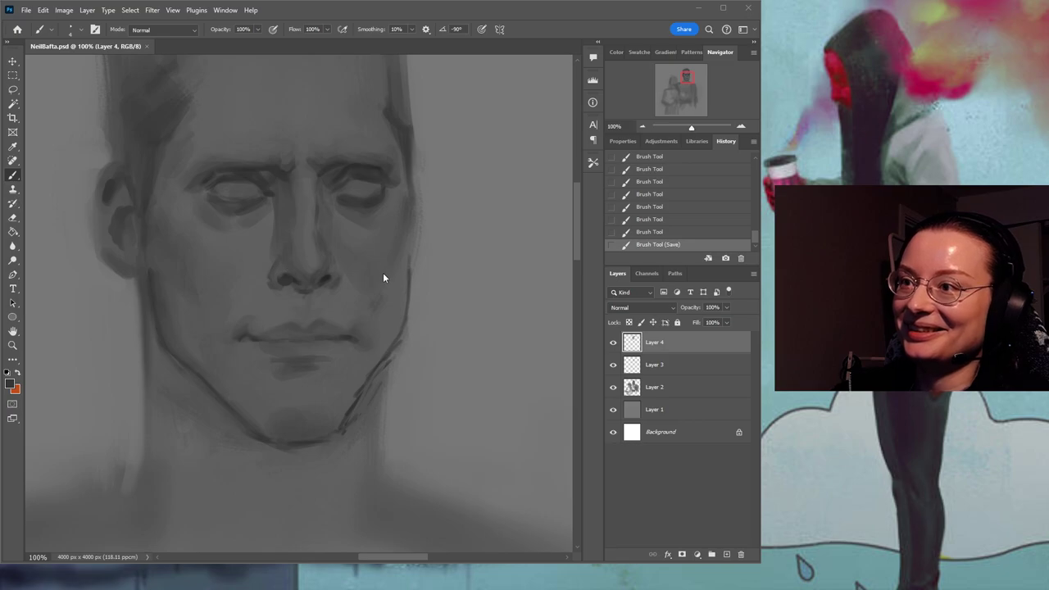
pyautogui.keyDown('alt'); pyautogui.click(280, 271); pyautogui.keyUp('alt')
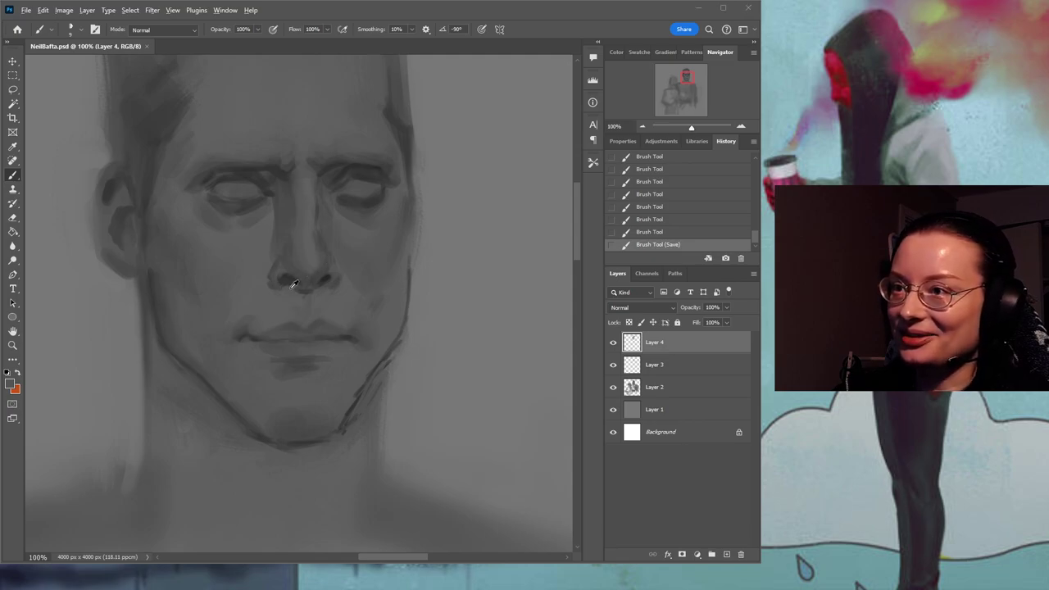
pyautogui.moveTo(293, 284); pyautogui.dragTo(286, 285)
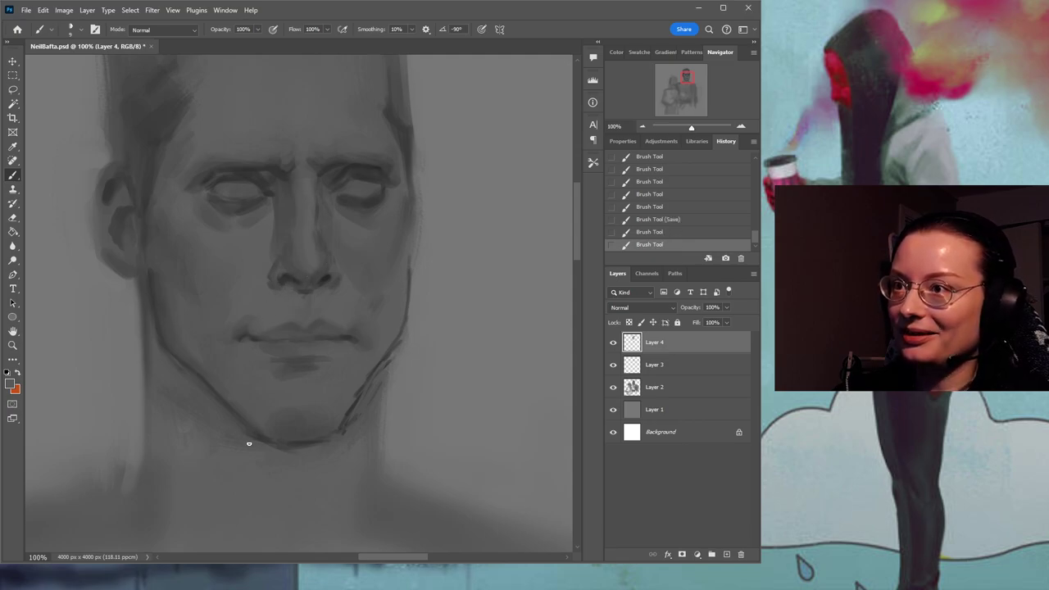
pyautogui.keyDown('alt'); pyautogui.click(297, 269); pyautogui.keyUp('alt')
pyautogui.click(290, 272)
pyautogui.click(299, 277)
pyautogui.moveTo(298, 277); pyautogui.dragTo(328, 286)
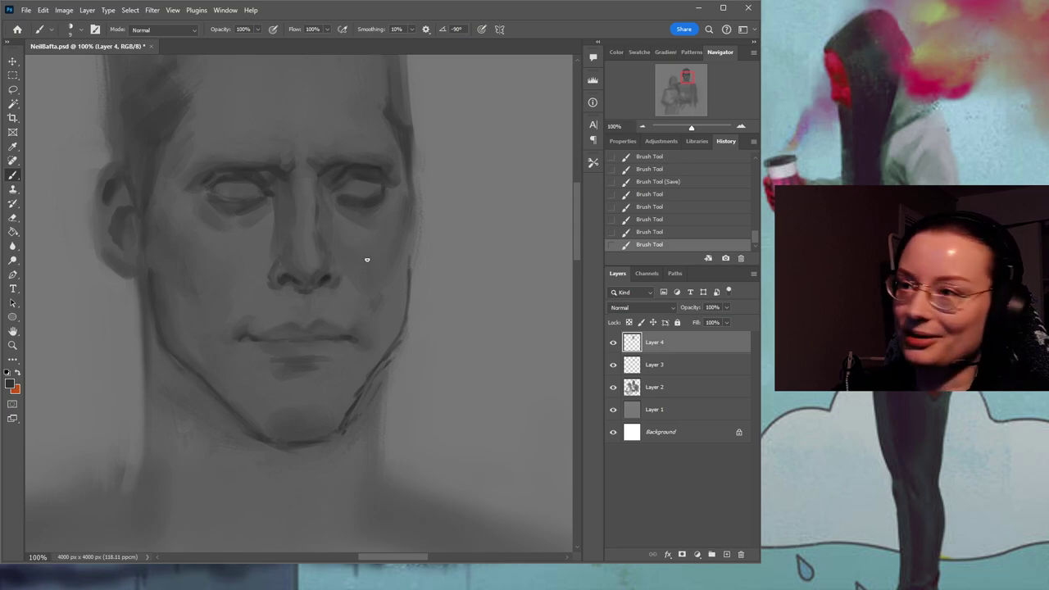
# Shade the lower side and tip of the nose with a slightly larger dark brush, and save the document.
pyautogui.press(']')
pyautogui.press(']')
pyautogui.press(']')
pyautogui.press('[')
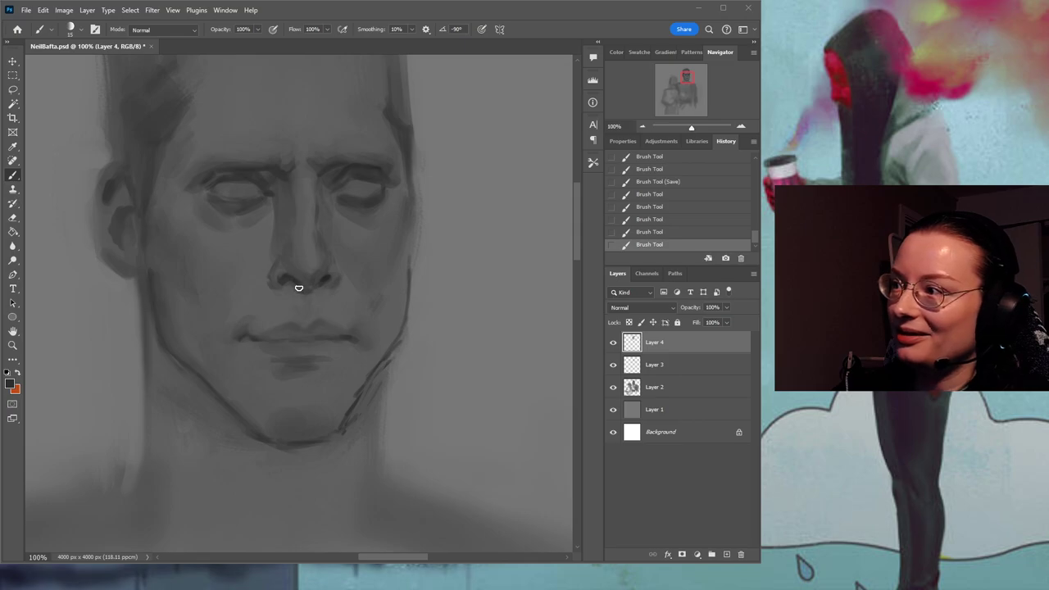
pyautogui.moveTo(288, 259); pyautogui.dragTo(312, 275)
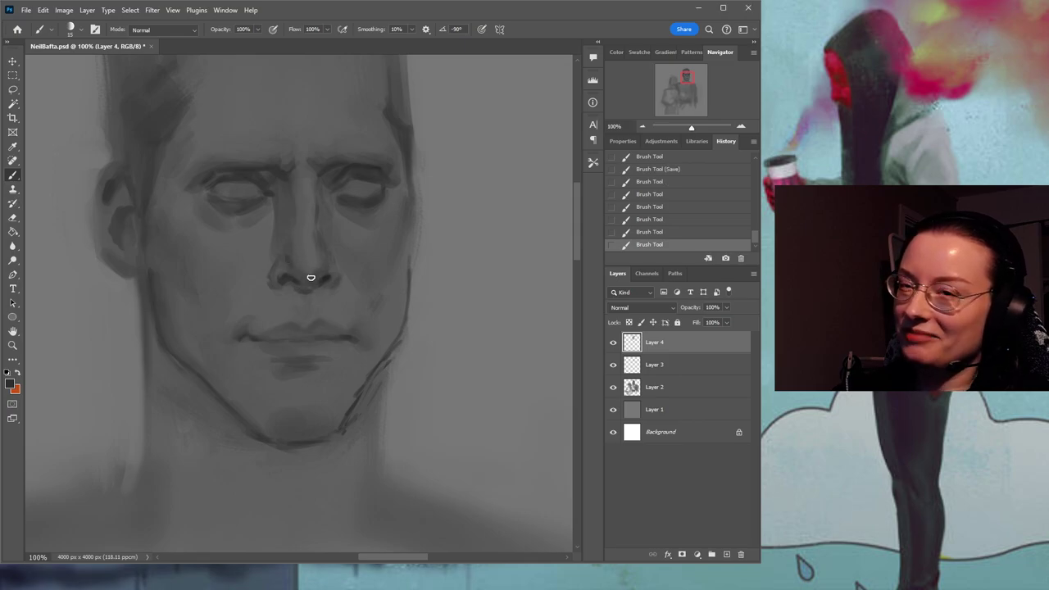
pyautogui.moveTo(310, 277); pyautogui.dragTo(321, 287)
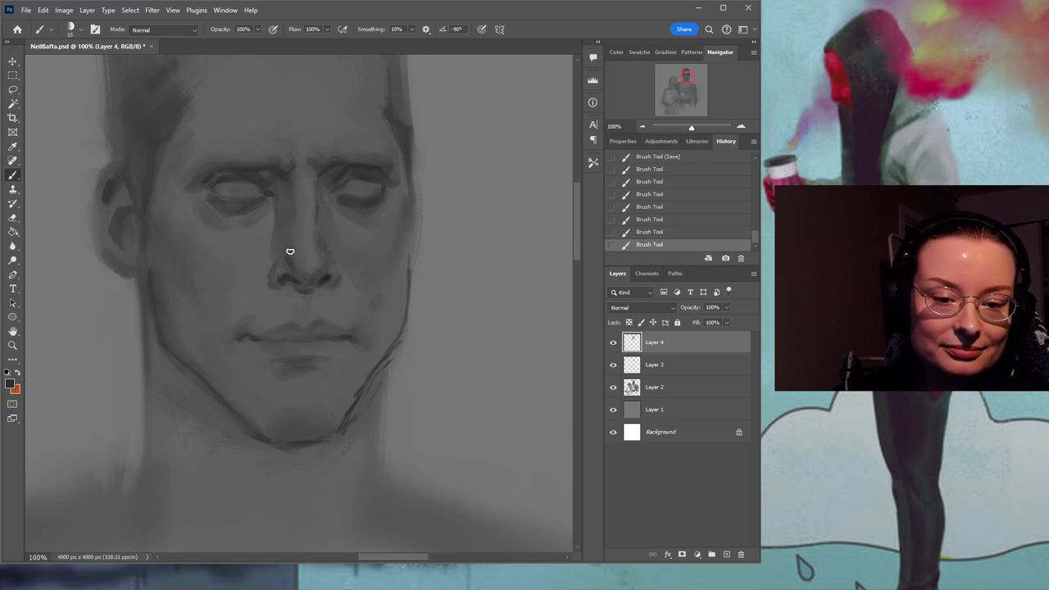
pyautogui.hotkey('ctrl', 's')
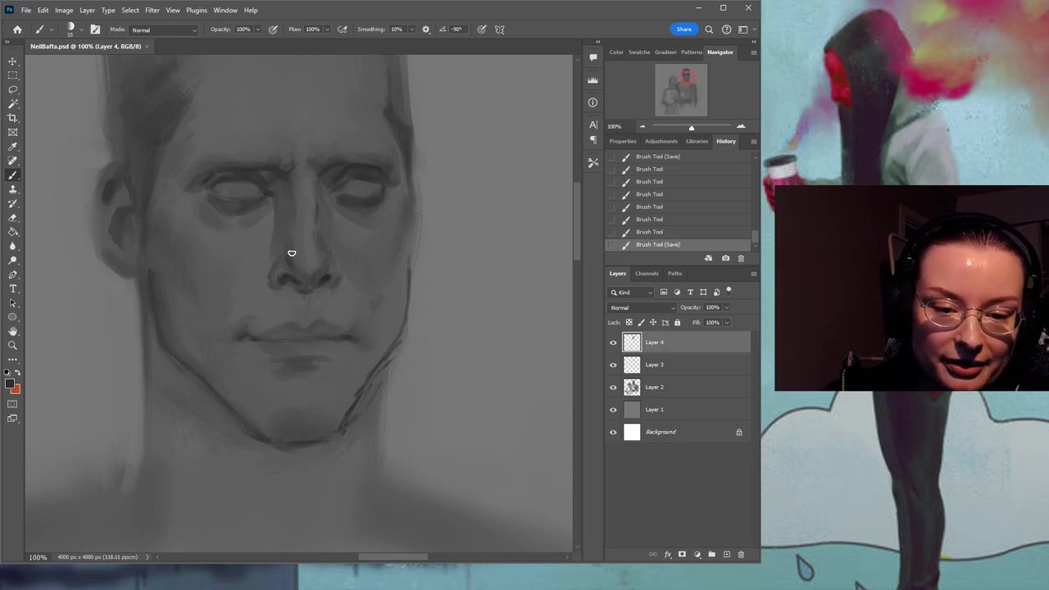
# Reshape the nose tip and left nostril shading with sampled greys, and save the document.
pyautogui.moveTo(347, 227); pyautogui.dragTo(347, 265)
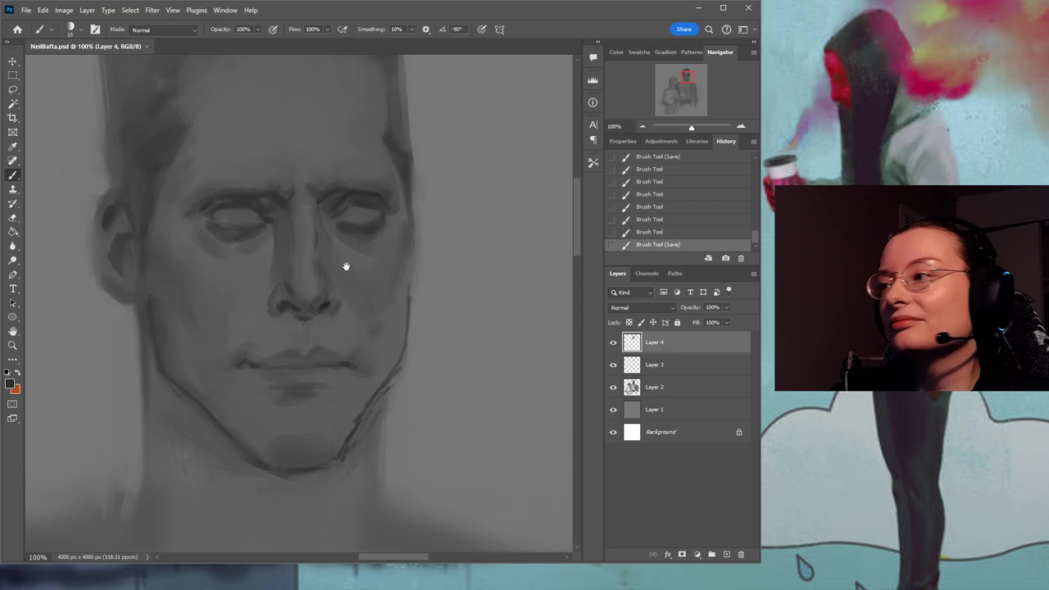
pyautogui.keyDown('alt'); pyautogui.click(295, 271); pyautogui.keyUp('alt')
pyautogui.moveTo(288, 280); pyautogui.dragTo(305, 305)
pyautogui.moveTo(305, 305)
pyautogui.mouseDown()
pyautogui.moveTo(317, 309)
pyautogui.moveTo(303, 267)
pyautogui.moveTo(339, 240)
pyautogui.mouseUp()
pyautogui.keyDown('alt'); pyautogui.click(304, 272); pyautogui.keyUp('alt')
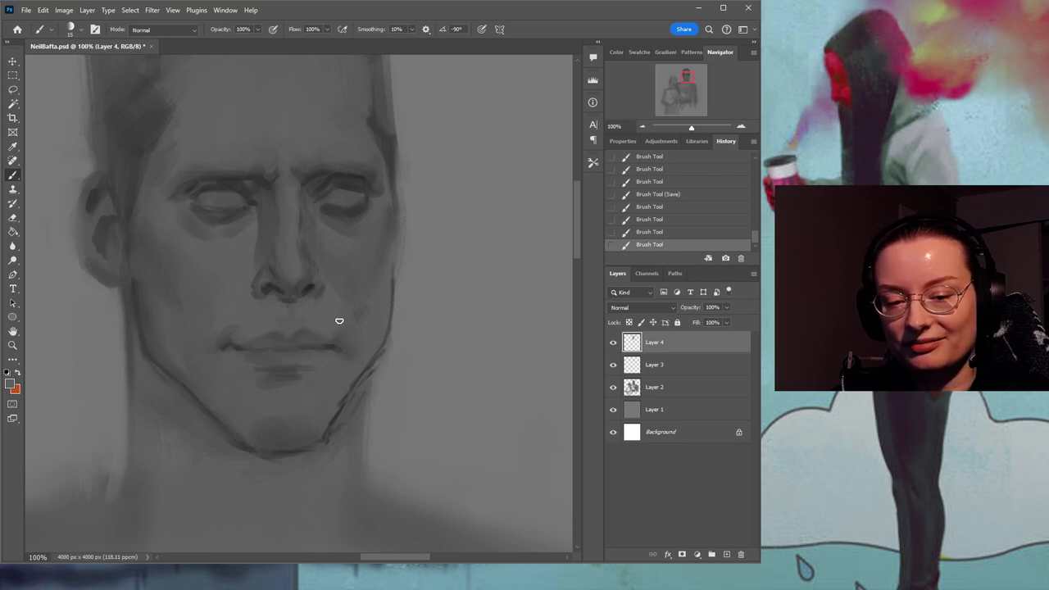
pyautogui.hotkey('ctrl', 's')
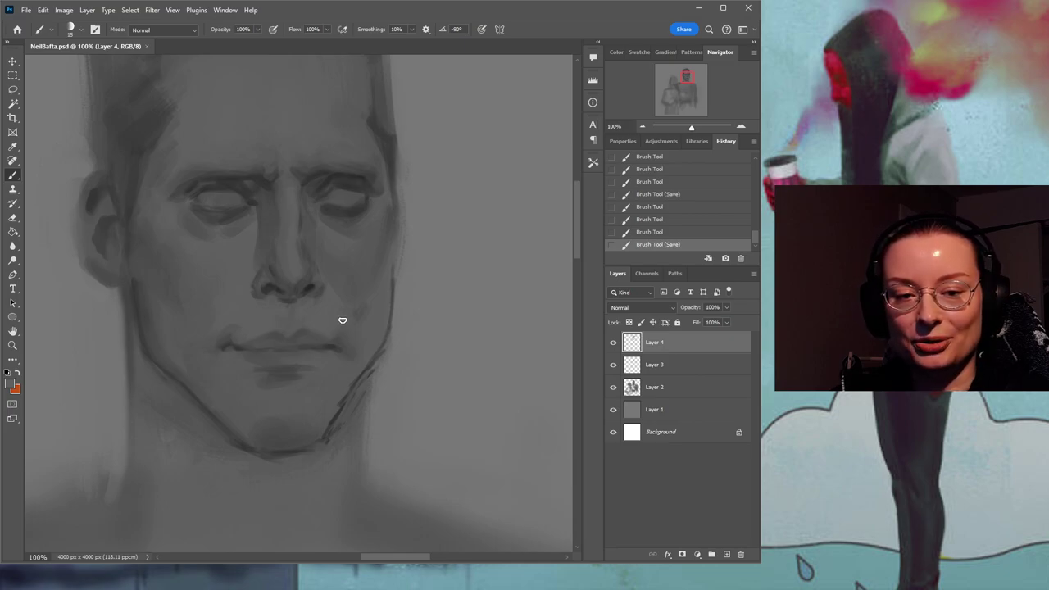
# Refine the shading along the nose bridge and between the brows with sampled greys, and save the document.
pyautogui.moveTo(309, 234); pyautogui.dragTo(325, 258)
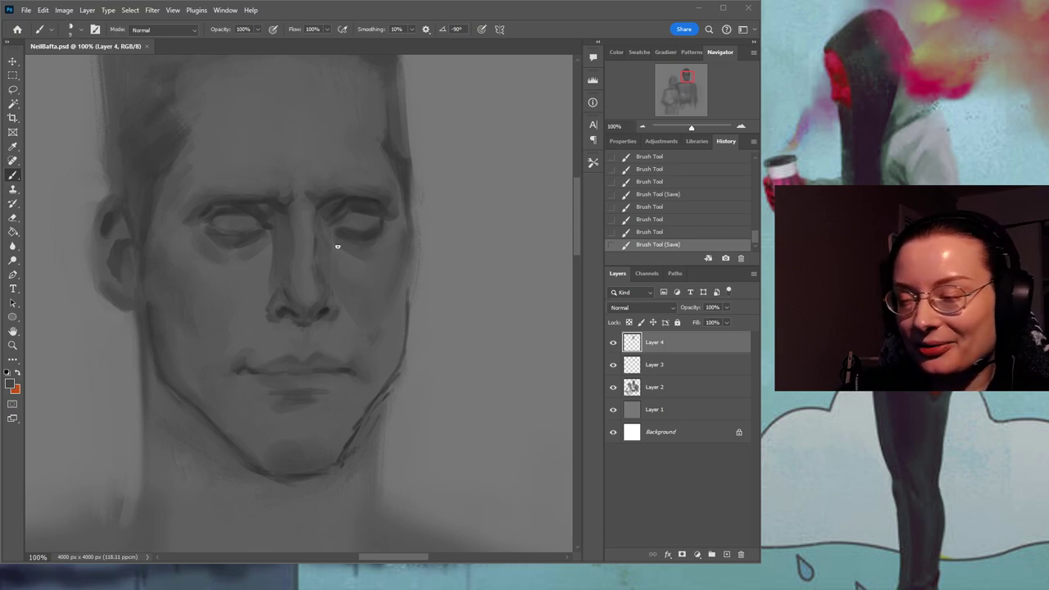
pyautogui.keyDown('alt'); pyautogui.click(296, 224); pyautogui.keyUp('alt')
pyautogui.moveTo(296, 216); pyautogui.dragTo(299, 247)
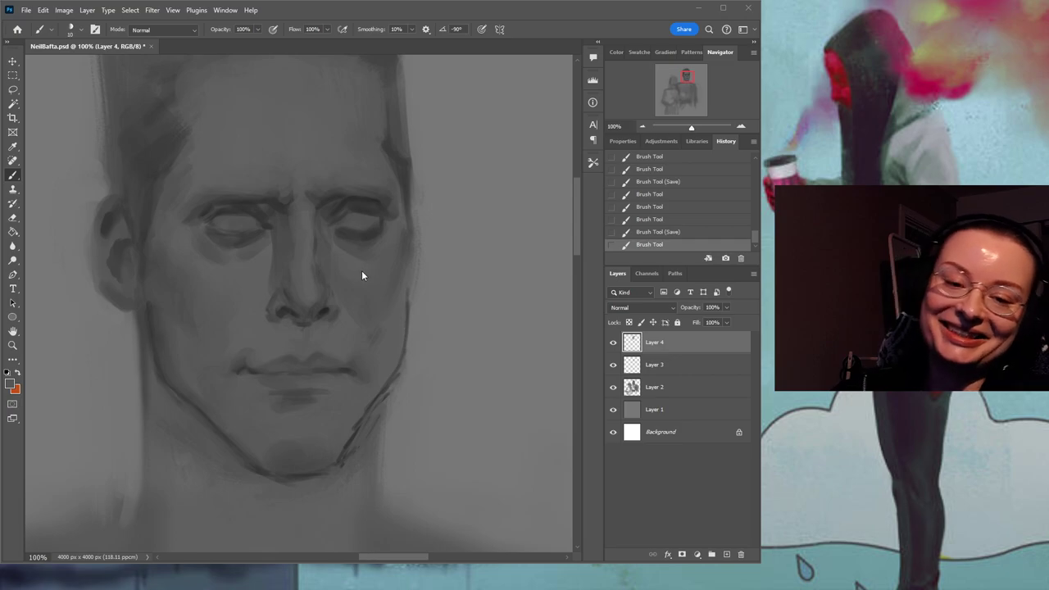
pyautogui.keyDown('alt'); pyautogui.click(282, 205); pyautogui.keyUp('alt')
pyautogui.moveTo(290, 197)
pyautogui.mouseDown()
pyautogui.moveTo(307, 174)
pyautogui.moveTo(293, 204)
pyautogui.mouseUp()
pyautogui.keyDown('alt'); pyautogui.click(295, 206); pyautogui.keyUp('alt')
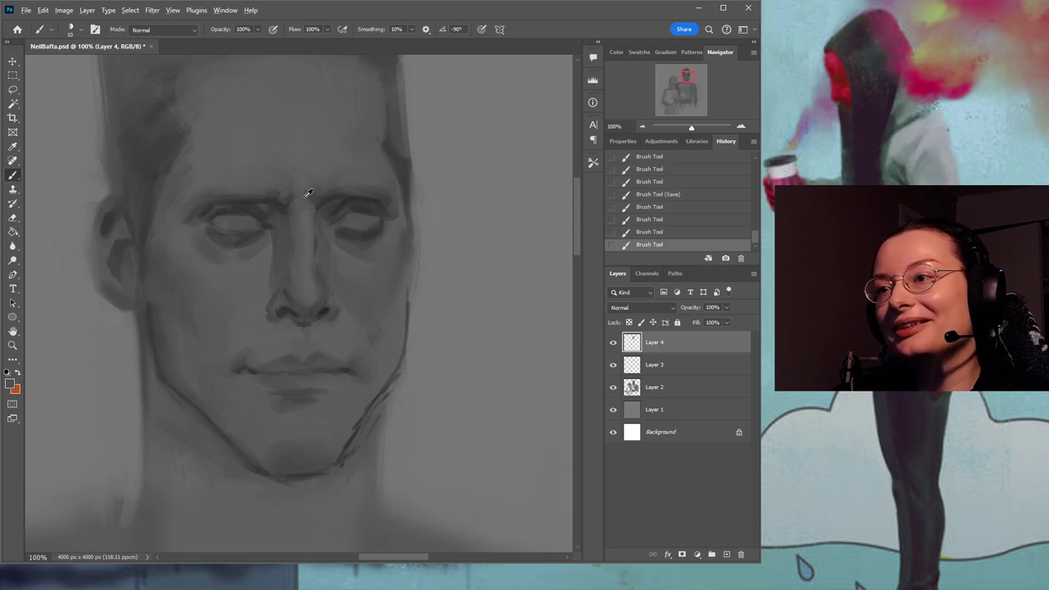
pyautogui.moveTo(304, 183); pyautogui.dragTo(307, 197)
pyautogui.moveTo(313, 219); pyautogui.dragTo(318, 234)
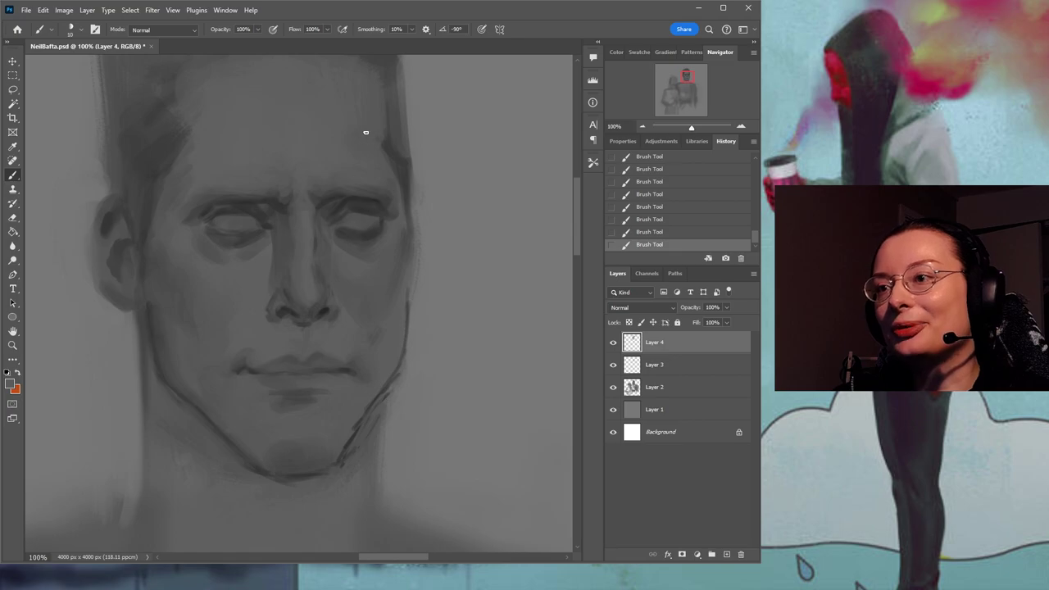
pyautogui.hotkey('ctrl', 's')
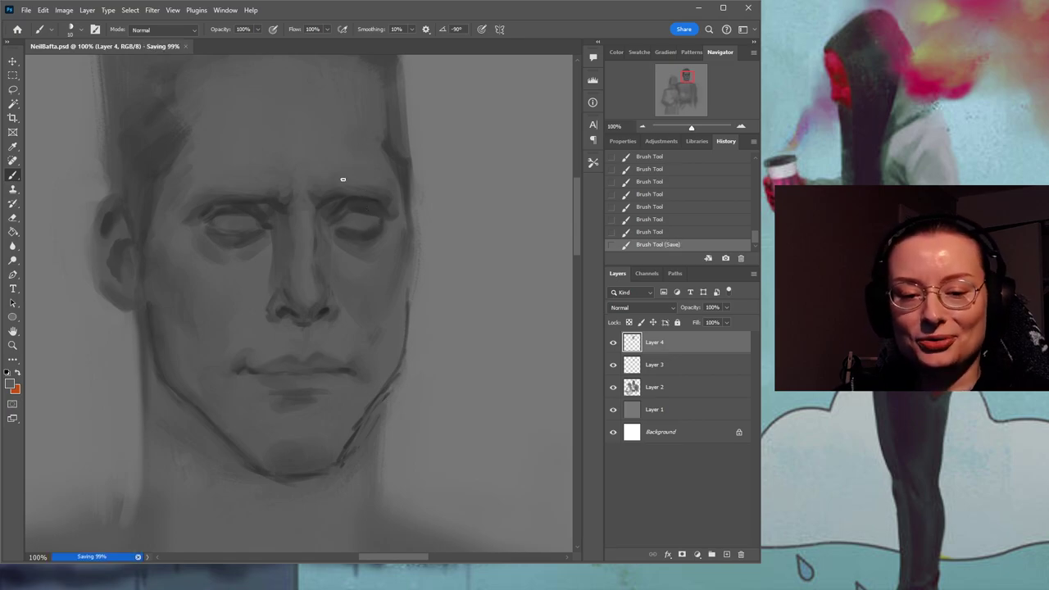
# Deepen the shadow between the left eye's inner corner and the nose bridge using a sampled dark grey.
pyautogui.moveTo(253, 147)
pyautogui.mouseDown()
pyautogui.moveTo(303, 201)
pyautogui.moveTo(360, 227)
pyautogui.mouseUp()
pyautogui.keyDown('alt'); pyautogui.click(307, 236); pyautogui.keyUp('alt')
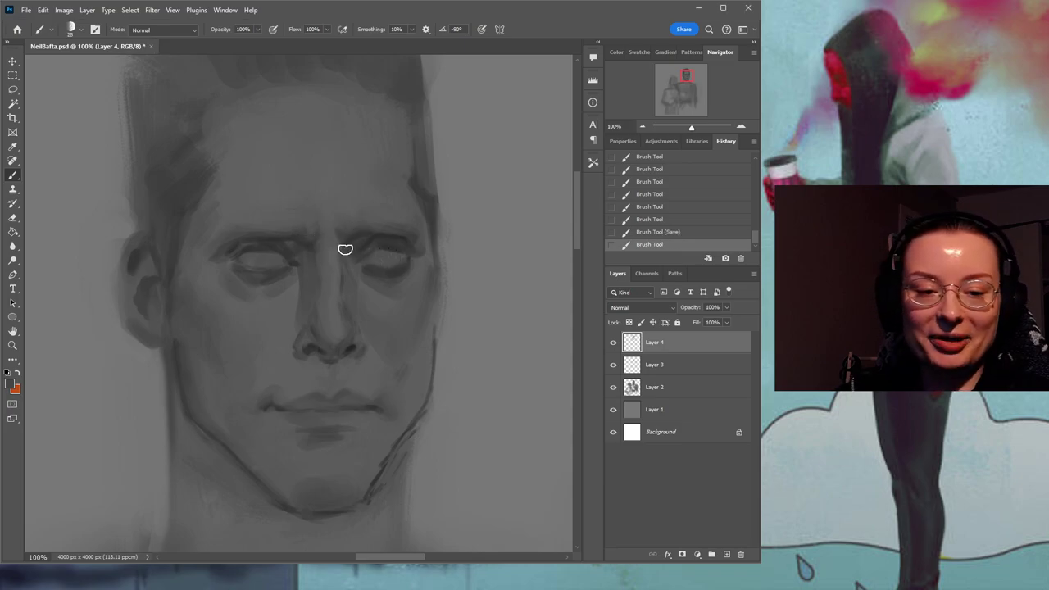
pyautogui.moveTo(339, 278); pyautogui.dragTo(358, 260)
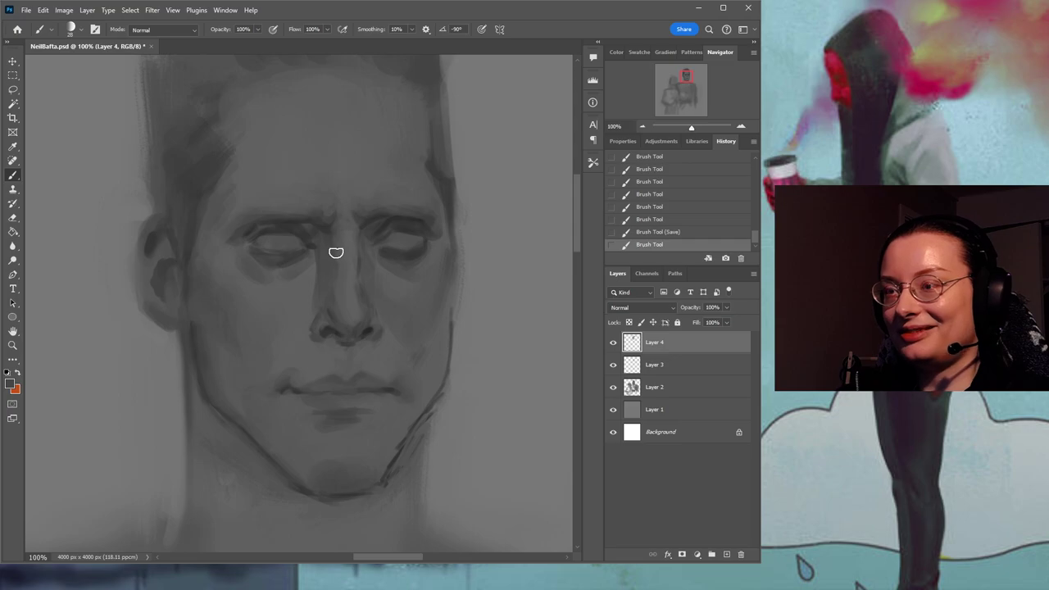
pyautogui.moveTo(324, 192); pyautogui.dragTo(340, 209)
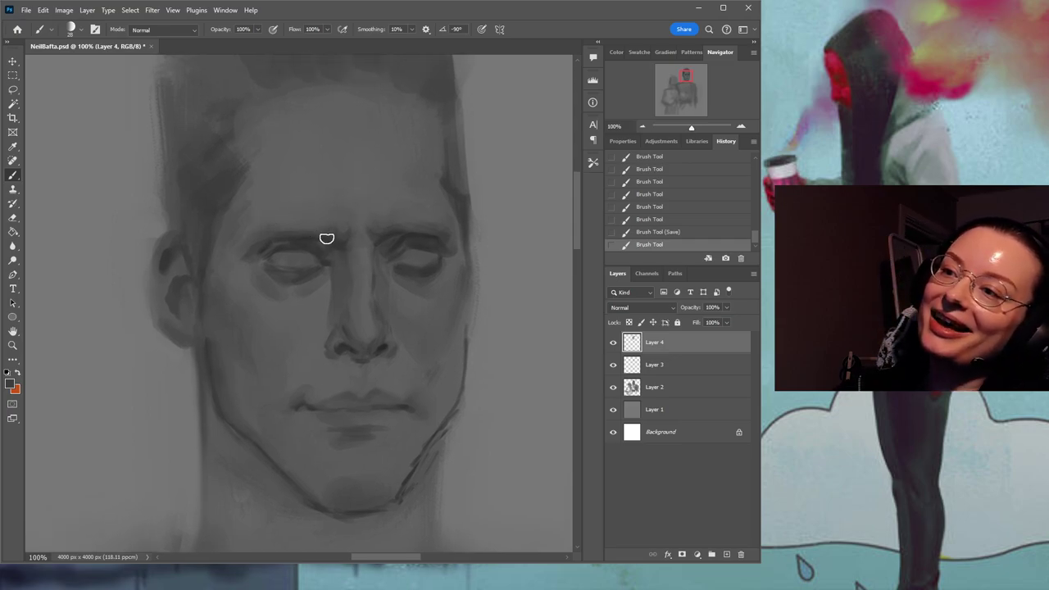
# Soften the outer end of the left brow and the outer corner of the left eye with sampled greys.
pyautogui.moveTo(367, 238); pyautogui.dragTo(304, 192)
pyautogui.keyDown('alt'); pyautogui.click(227, 215); pyautogui.keyUp('alt')
pyautogui.moveTo(223, 218)
pyautogui.mouseDown()
pyautogui.moveTo(257, 198)
pyautogui.moveTo(210, 228)
pyautogui.mouseUp()
pyautogui.keyDown('alt'); pyautogui.click(220, 232); pyautogui.keyUp('alt')
pyautogui.moveTo(211, 230); pyautogui.dragTo(249, 241)
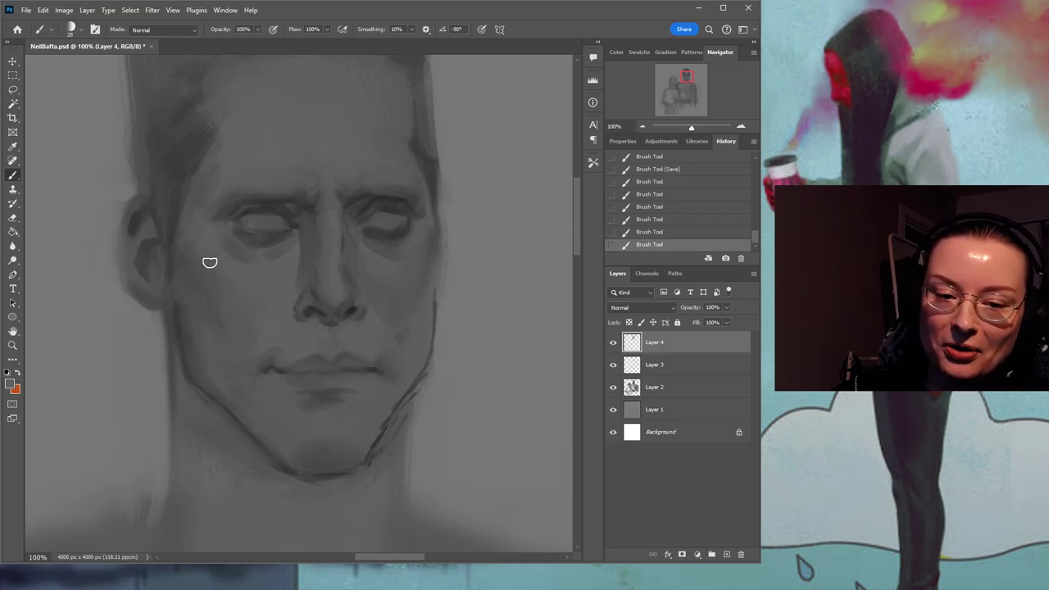
# Clean up the upper outer edge of the left ear with a smaller brush.
pyautogui.moveTo(288, 211); pyautogui.dragTo(335, 241)
pyautogui.moveTo(416, 245); pyautogui.dragTo(383, 222)
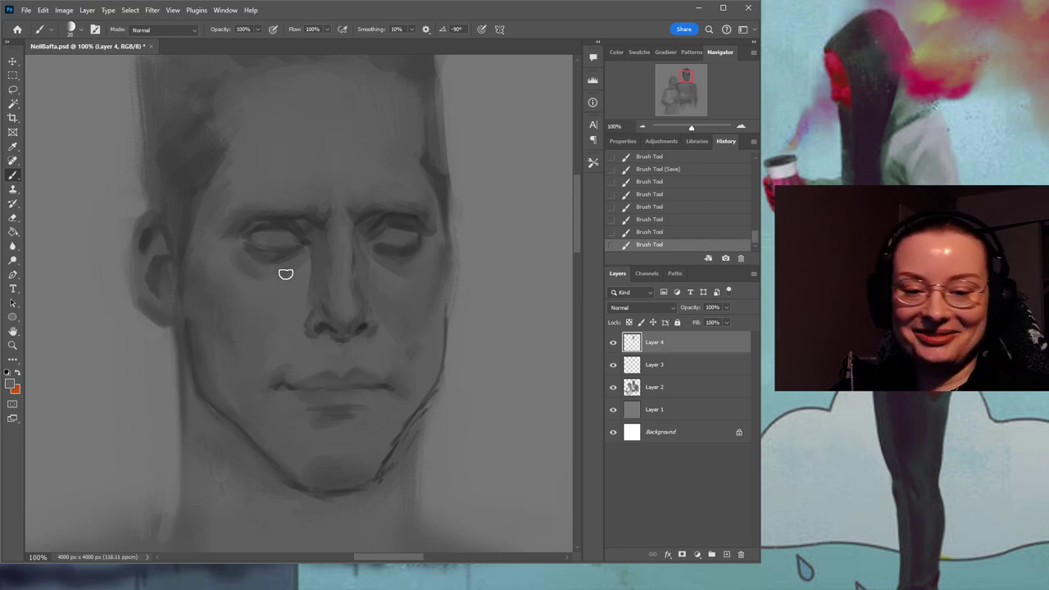
pyautogui.moveTo(308, 251); pyautogui.dragTo(346, 273)
pyautogui.press('[')
pyautogui.press('[')
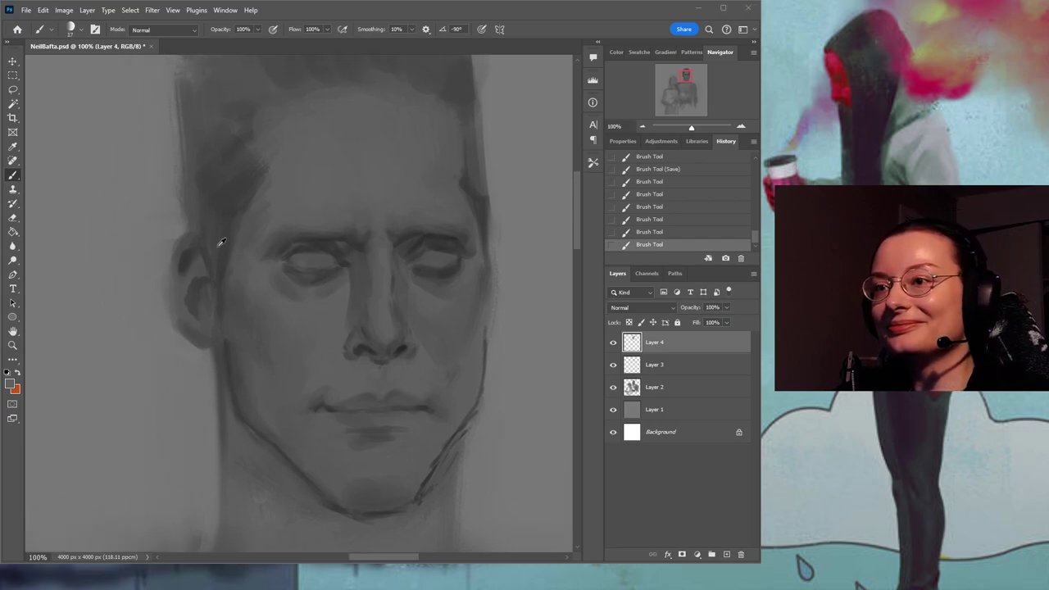
pyautogui.moveTo(183, 251); pyautogui.dragTo(173, 267)
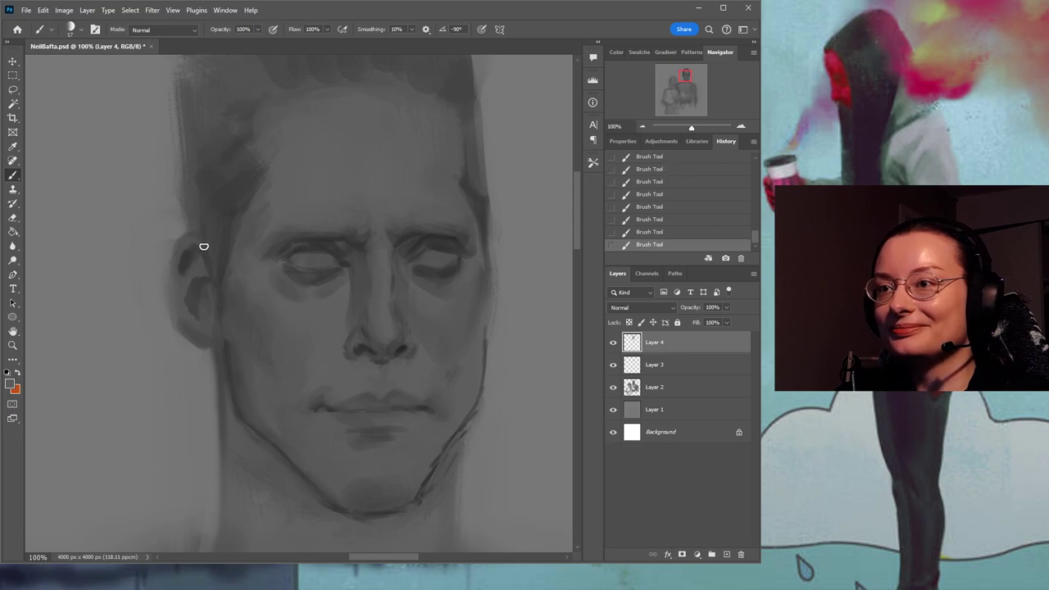
# Save the document and review the face around the eyes and ear.
pyautogui.hotkey('ctrl', 's')
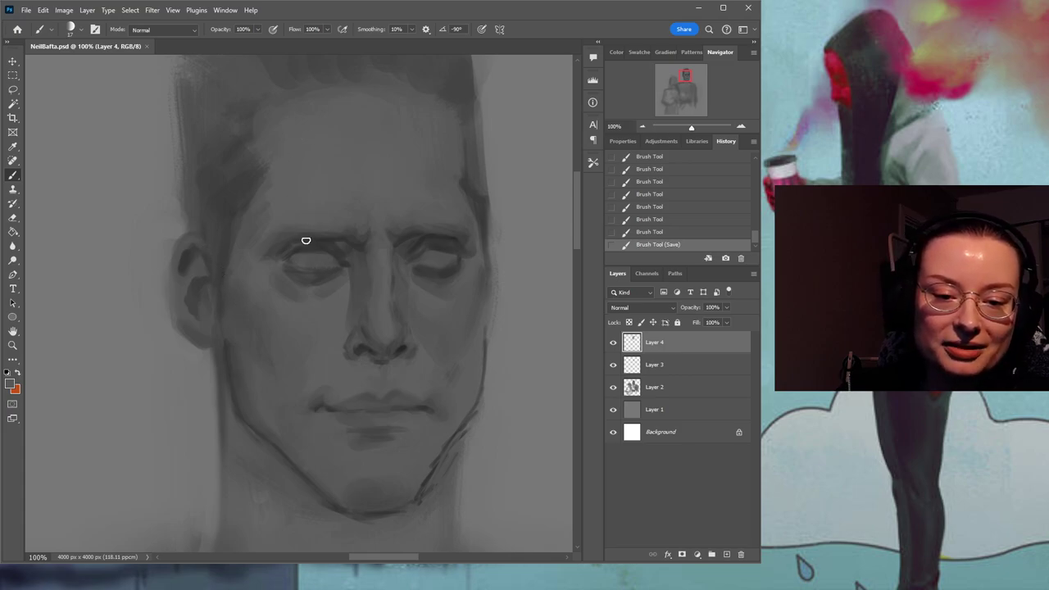
pyautogui.moveTo(311, 307); pyautogui.dragTo(283, 288)
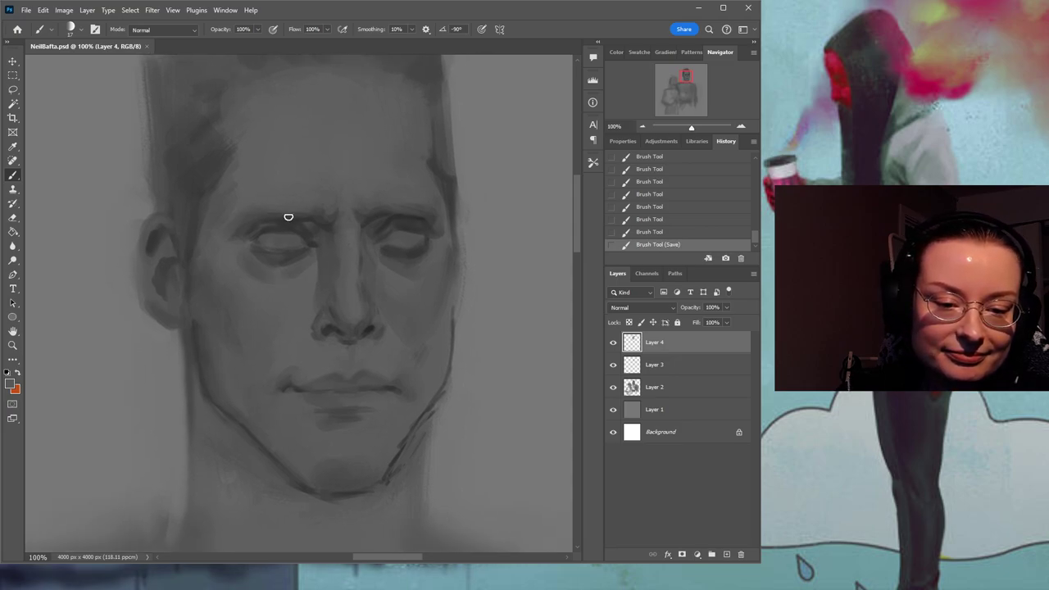
pyautogui.moveTo(304, 251); pyautogui.dragTo(328, 273)
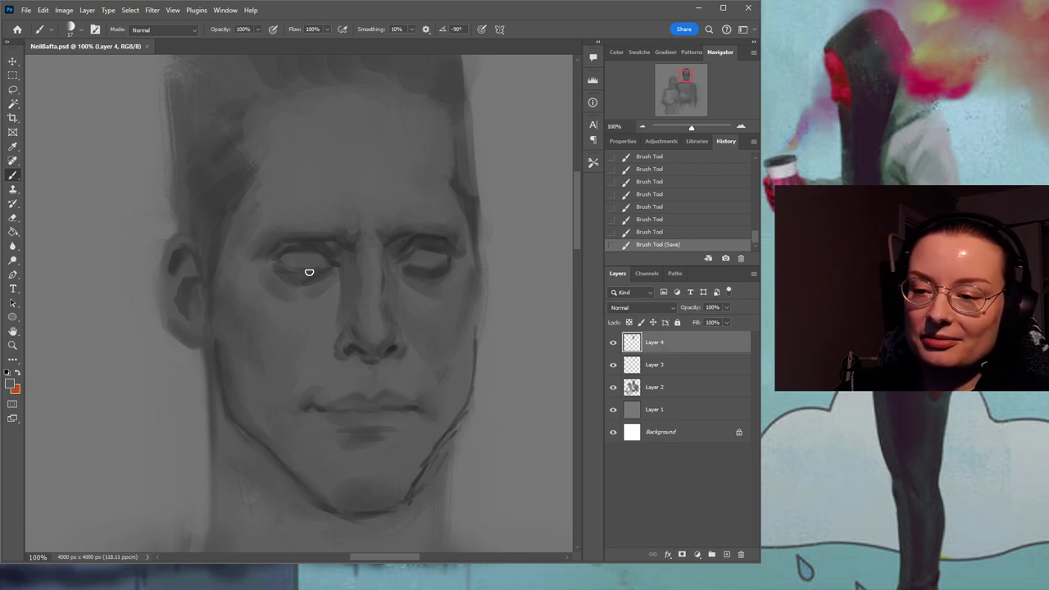
# Touch up the upper outer edge of the left ear with a much smaller brush and save the document.
pyautogui.moveTo(331, 292); pyautogui.dragTo(317, 277)
pyautogui.press('[')
pyautogui.press('[')
pyautogui.press('[')
pyautogui.press('[')
pyautogui.press('[')
pyautogui.press('[')
pyautogui.press('[')
pyautogui.press('[')
pyautogui.press('[')
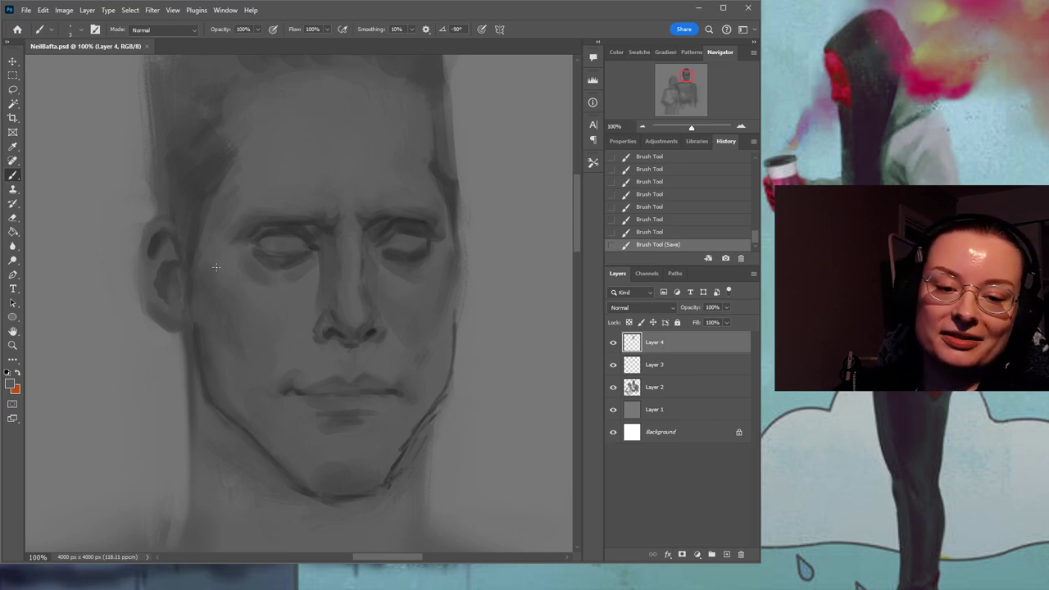
pyautogui.click(157, 227)
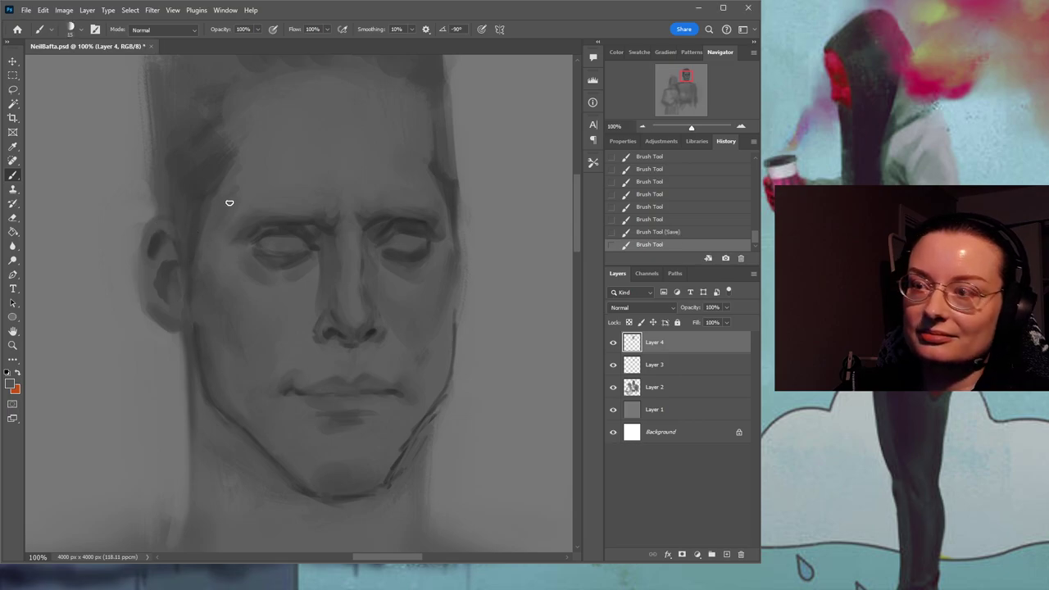
pyautogui.hotkey('ctrl', 's')
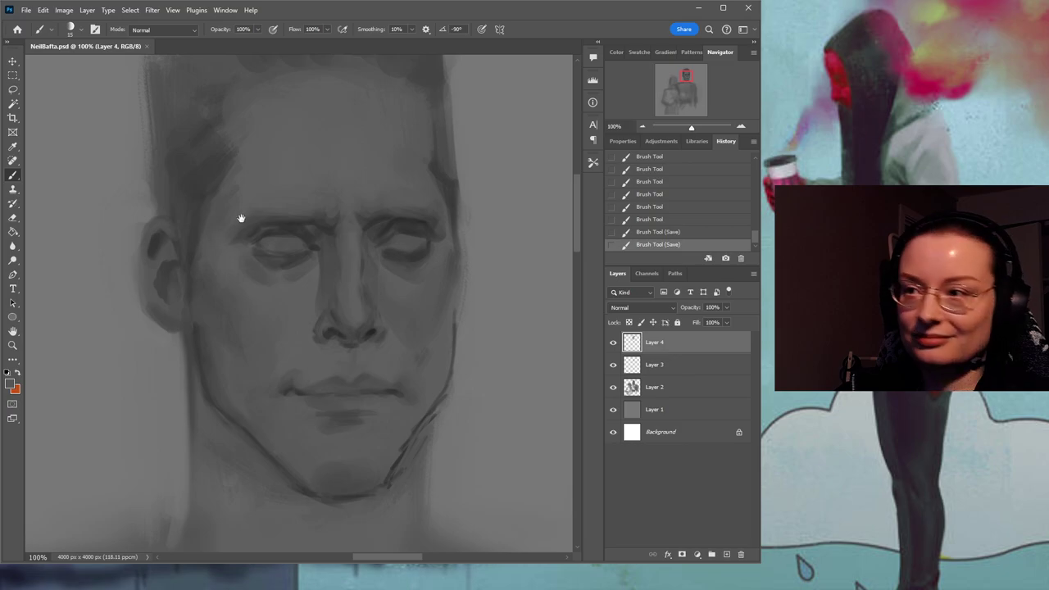
# Darken the upper lid of the left eye with a sampled dark grey and refine the lid towards its inner corner.
pyautogui.moveTo(239, 216); pyautogui.dragTo(265, 242)
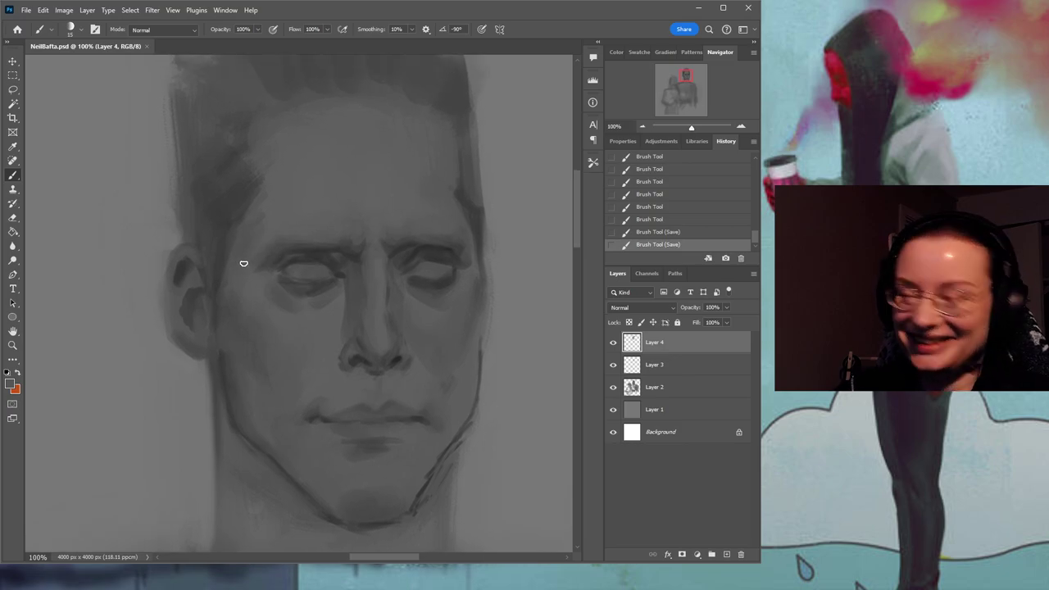
pyautogui.keyDown('alt'); pyautogui.click(313, 254); pyautogui.keyUp('alt')
pyautogui.moveTo(295, 256); pyautogui.dragTo(309, 256)
pyautogui.moveTo(297, 257); pyautogui.dragTo(310, 256)
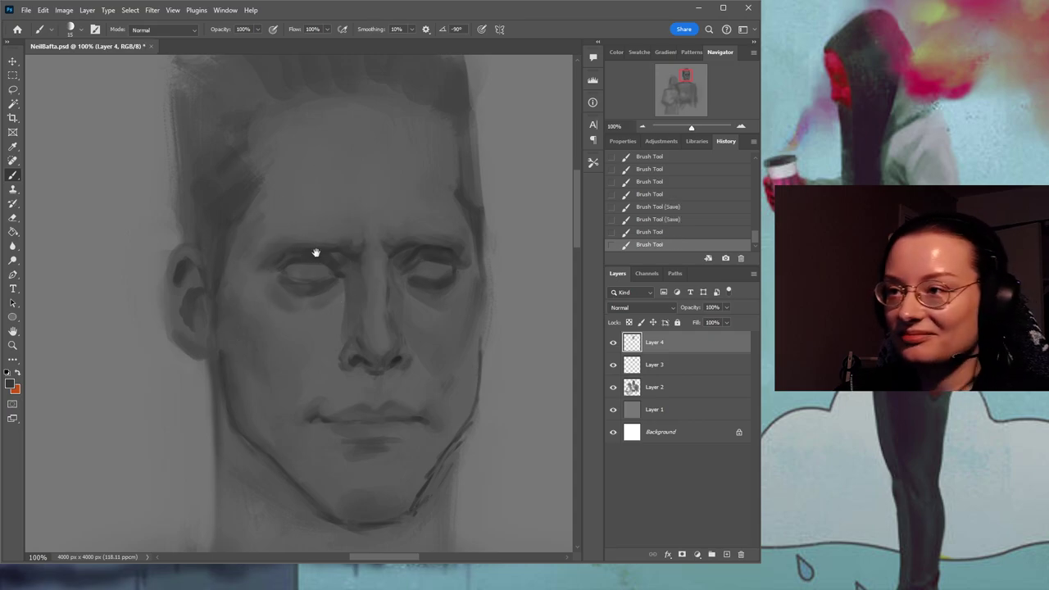
pyautogui.scroll(-2, 328, 220)
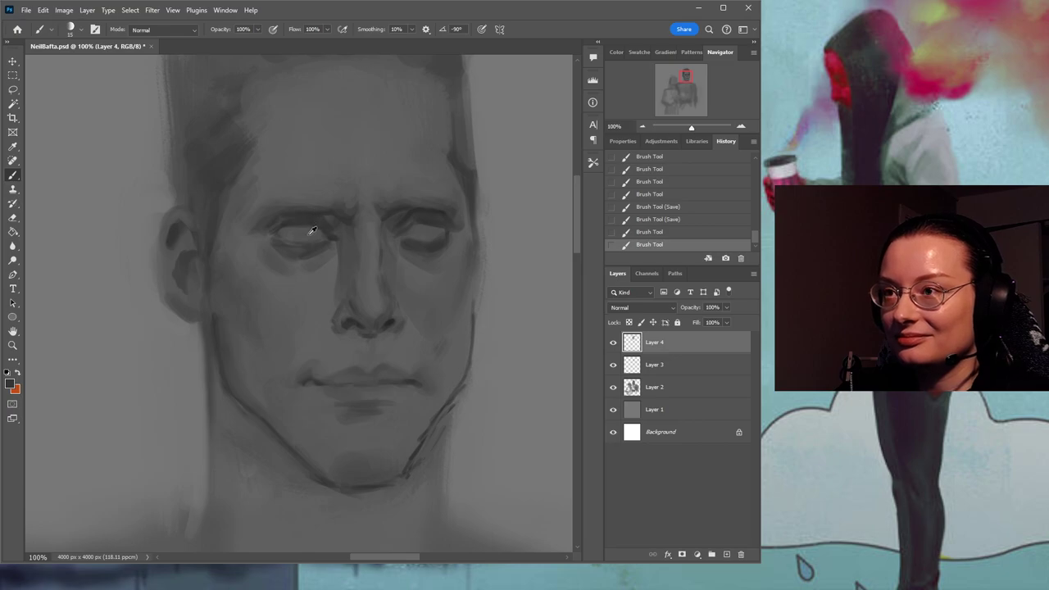
pyautogui.moveTo(309, 234)
pyautogui.mouseDown()
pyautogui.moveTo(356, 201)
pyautogui.moveTo(292, 226)
pyautogui.moveTo(331, 229)
pyautogui.mouseUp()
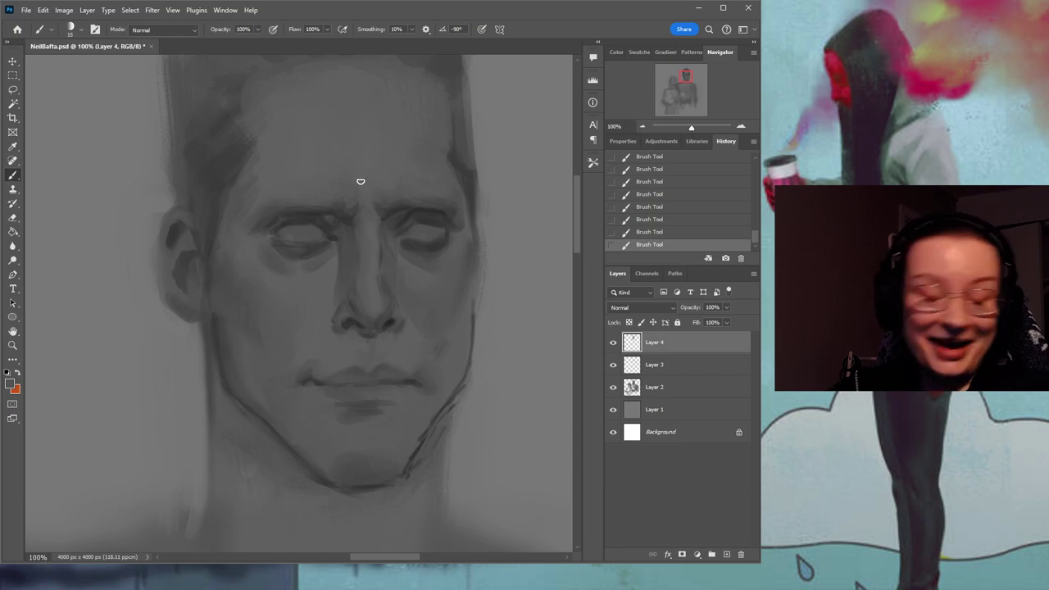
# Refine the lower lid and outer corner of the right eye with a sampled dark grey, then save the document.
pyautogui.moveTo(421, 234); pyautogui.dragTo(401, 237)
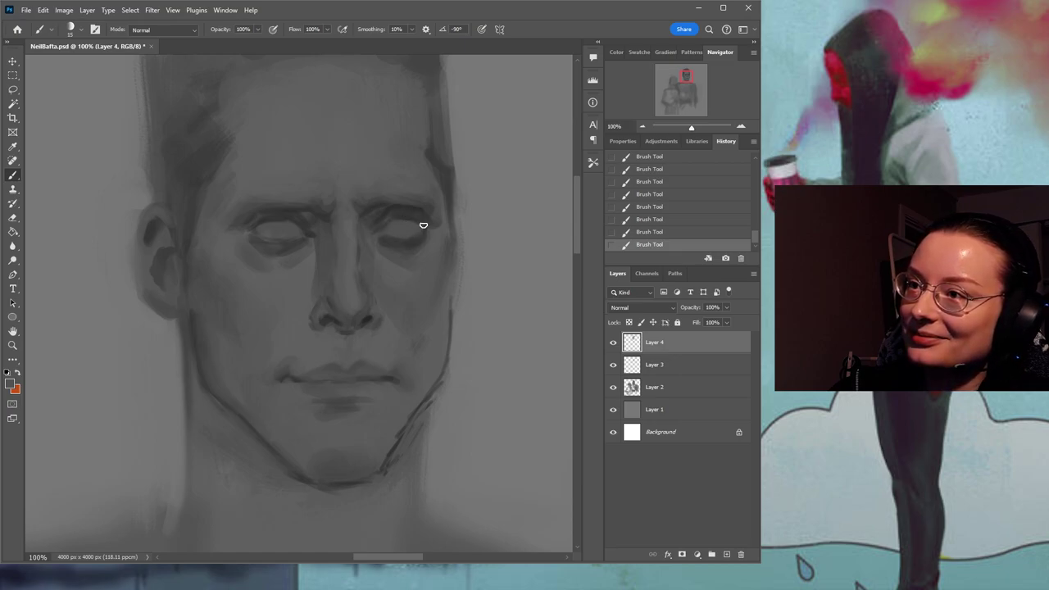
pyautogui.keyDown('alt'); pyautogui.click(403, 243); pyautogui.keyUp('alt')
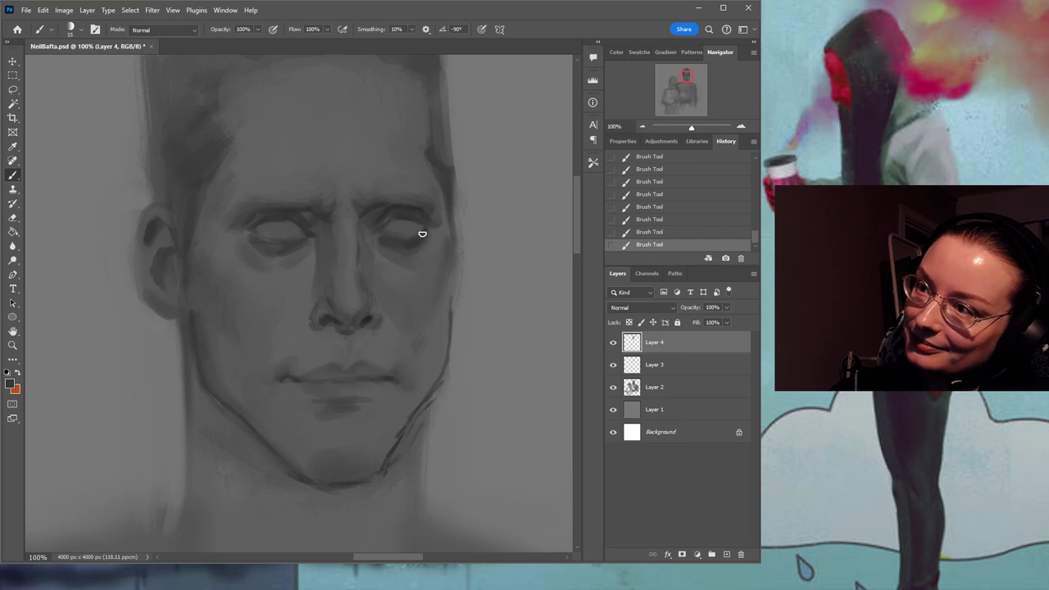
pyautogui.hotkey('ctrl', 'z')
pyautogui.hotkey('ctrl', 'shift', 'z')
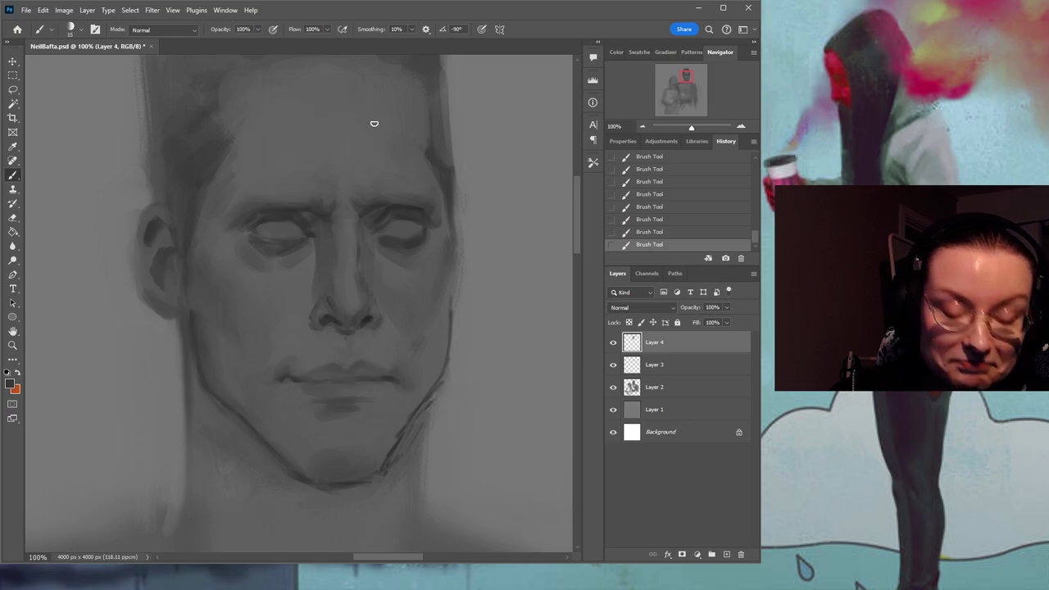
pyautogui.moveTo(395, 197); pyautogui.dragTo(418, 225)
pyautogui.hotkey('ctrl', 's')
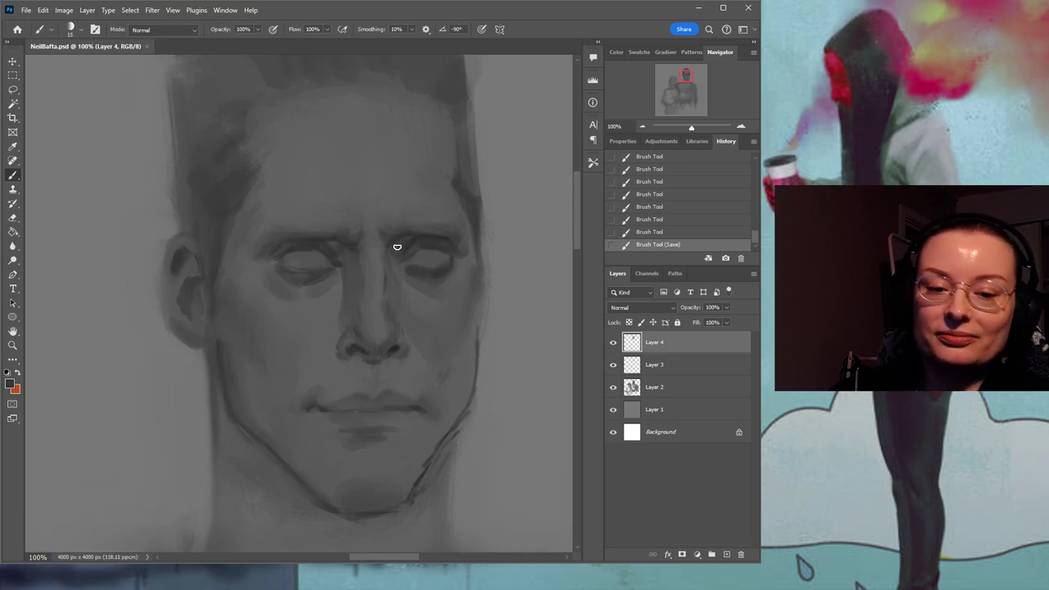
# Rework the inner end of the left brow and the area between the brows with sampled greys.
pyautogui.moveTo(384, 279); pyautogui.dragTo(409, 320)
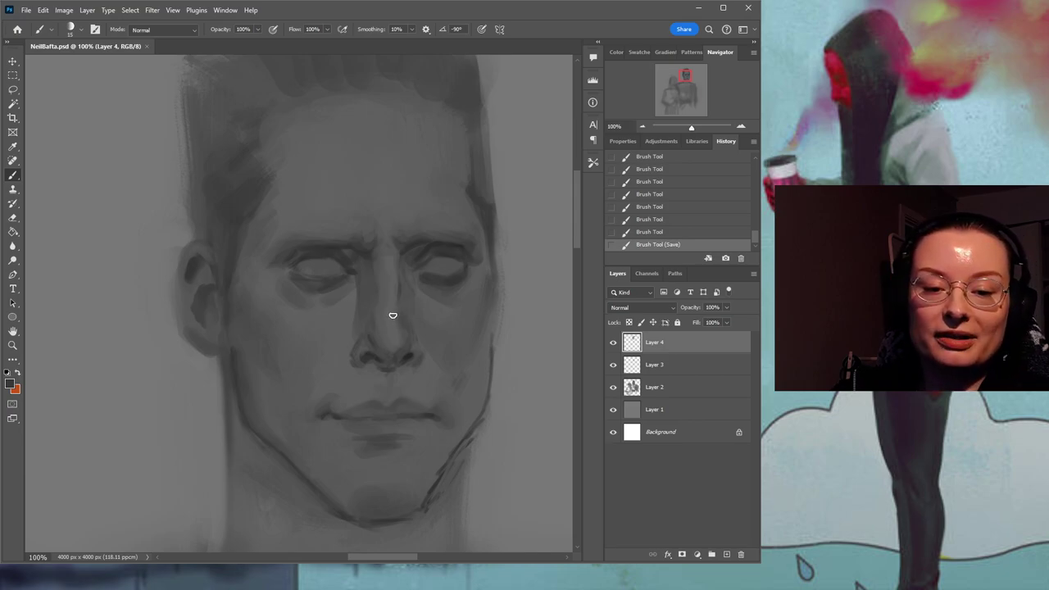
pyautogui.moveTo(381, 284); pyautogui.dragTo(352, 293)
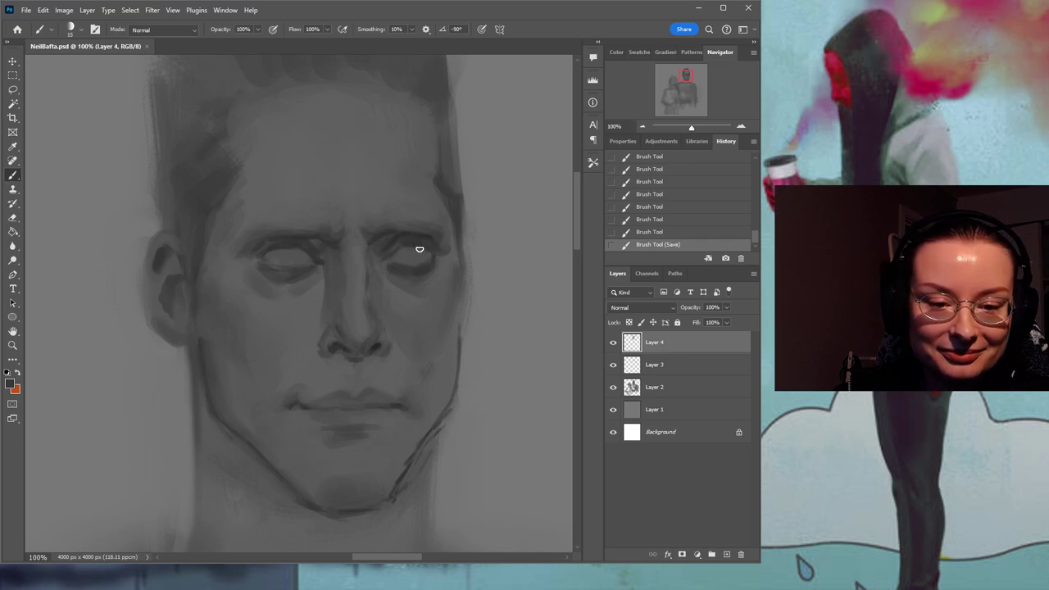
pyautogui.moveTo(355, 279)
pyautogui.mouseDown()
pyautogui.moveTo(332, 247)
pyautogui.moveTo(349, 231)
pyautogui.mouseUp()
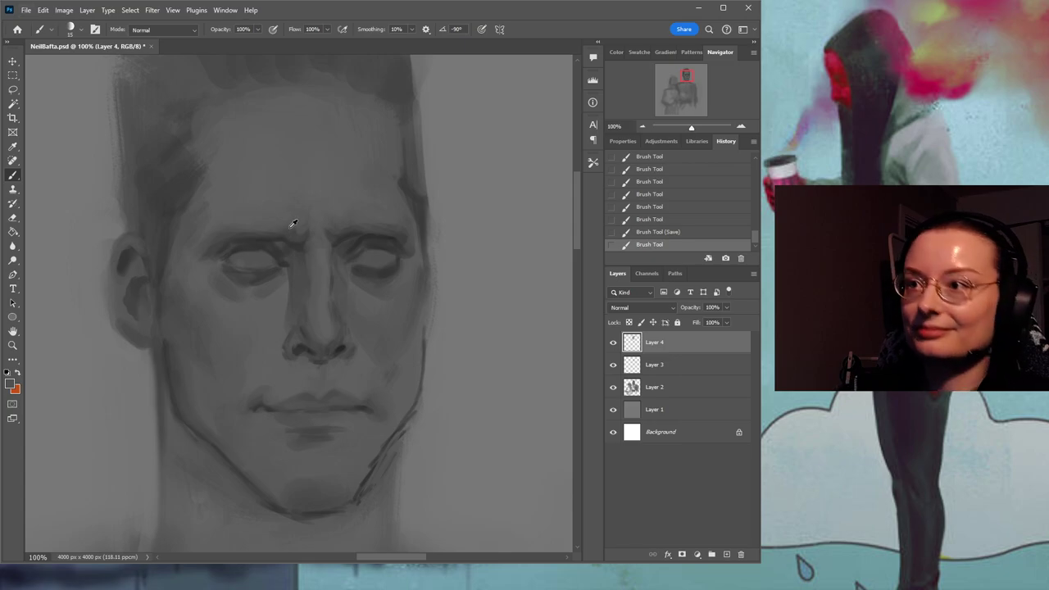
pyautogui.moveTo(288, 218); pyautogui.dragTo(281, 227)
pyautogui.moveTo(281, 227)
pyautogui.mouseDown()
pyautogui.moveTo(300, 232)
pyautogui.moveTo(310, 219)
pyautogui.mouseUp()
pyautogui.moveTo(376, 255); pyautogui.dragTo(353, 224)
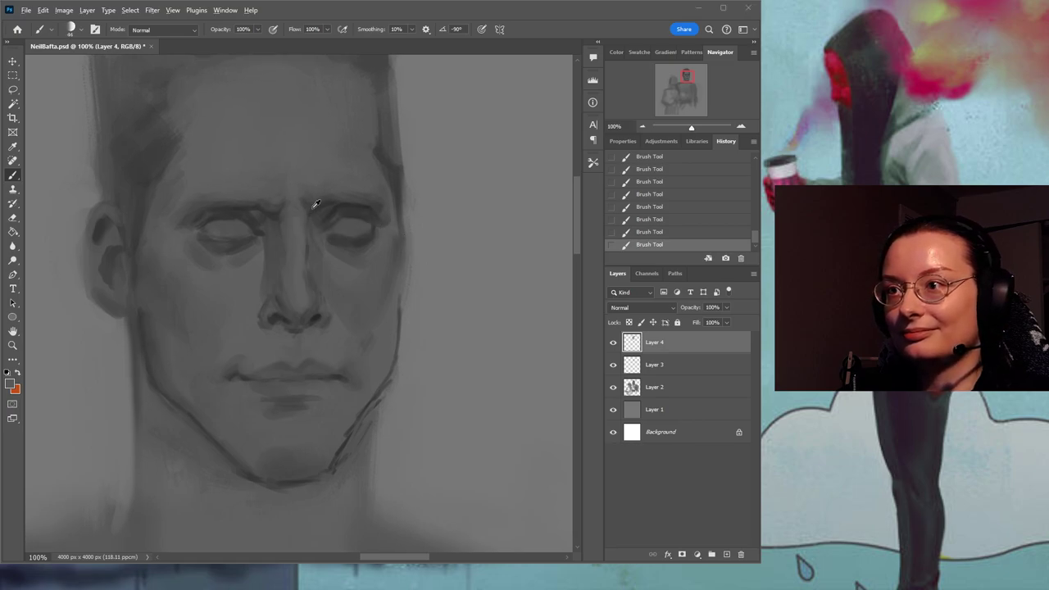
pyautogui.hotkey('ctrl', 'z')
pyautogui.moveTo(287, 222); pyautogui.dragTo(295, 216)
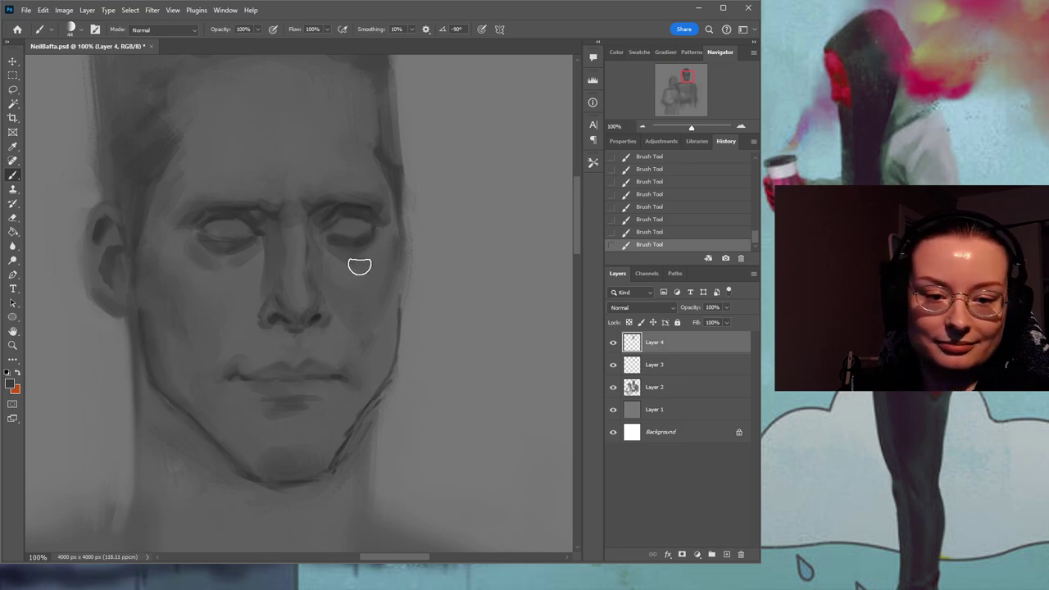
pyautogui.hotkey('ctrl', 'z')
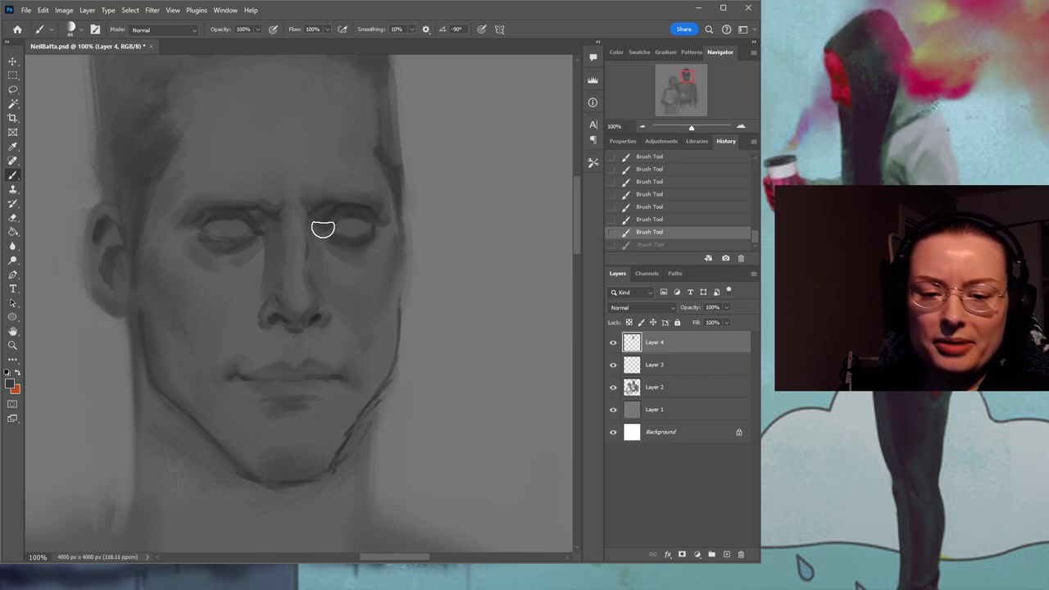
# Deepen the shading around the lower lid and inner half of the right eye with a sampled grey.
pyautogui.moveTo(329, 229); pyautogui.dragTo(358, 252)
pyautogui.moveTo(411, 296); pyautogui.dragTo(376, 269)
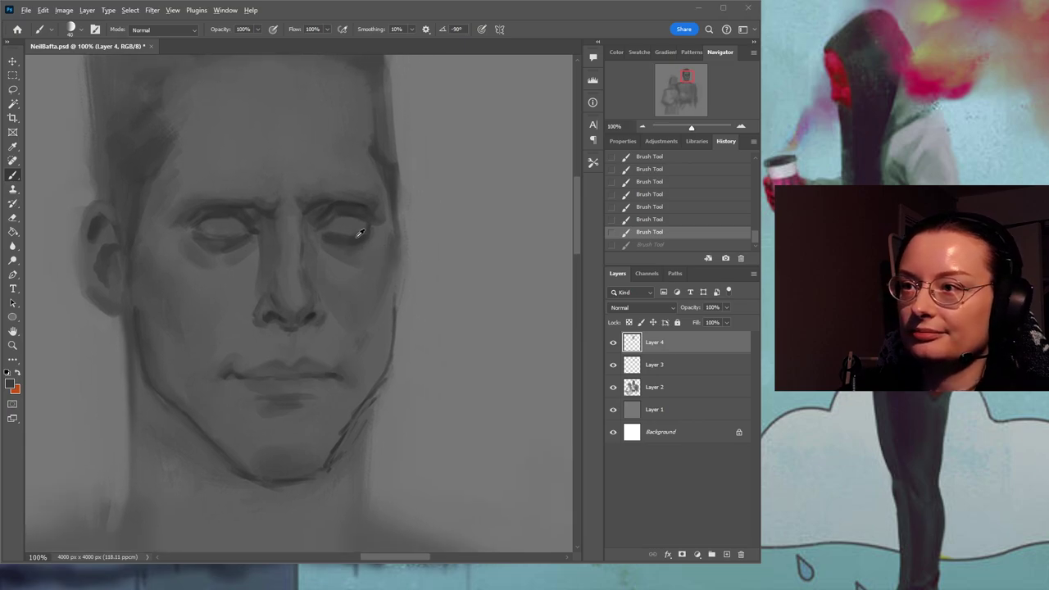
pyautogui.moveTo(360, 251); pyautogui.dragTo(349, 239)
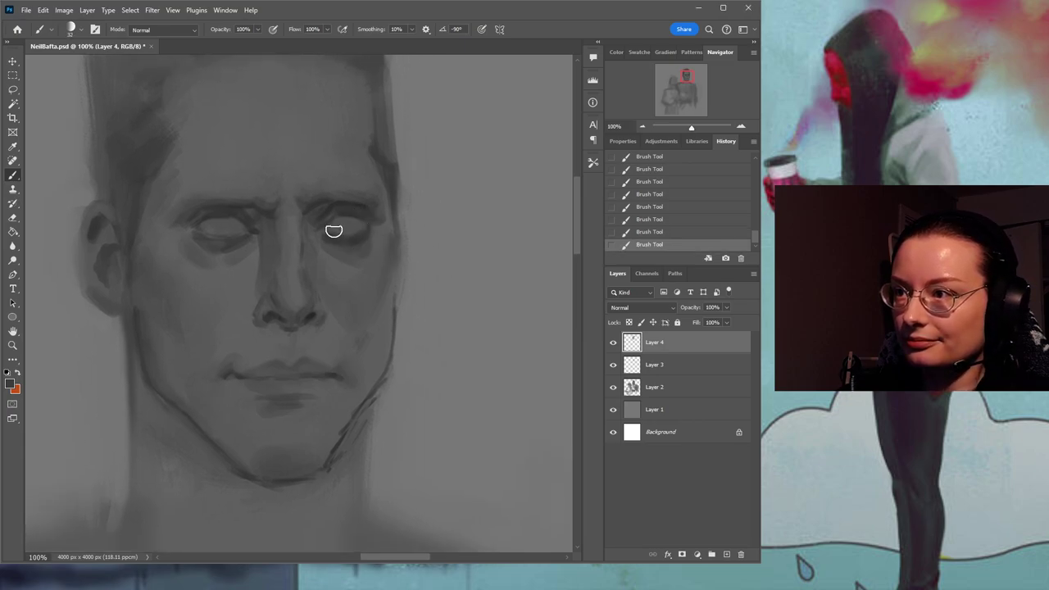
pyautogui.hotkey('ctrl', 'z')
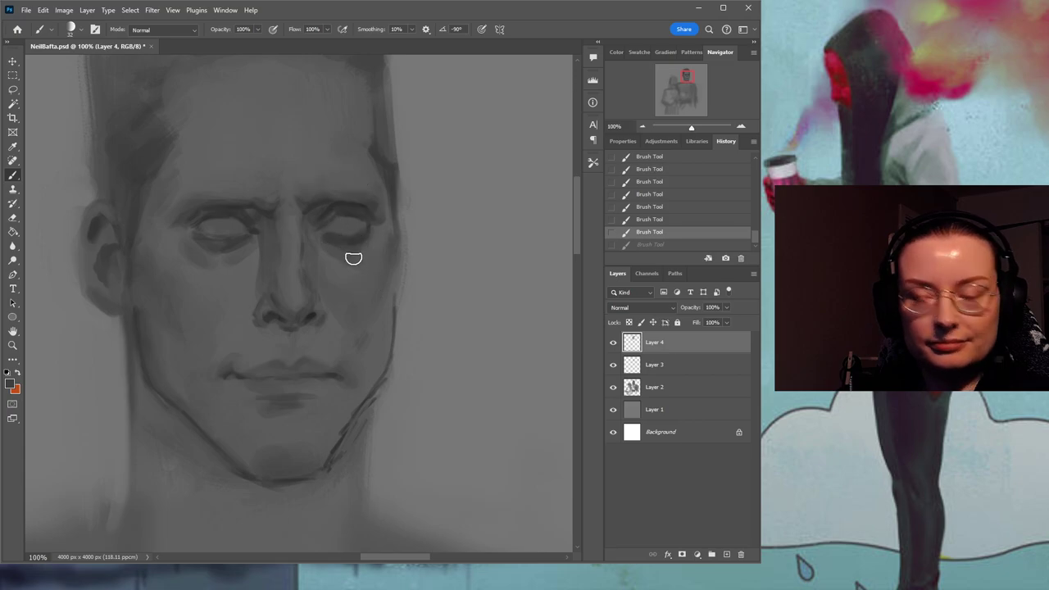
pyautogui.hotkey('ctrl', 'shift', 'z')
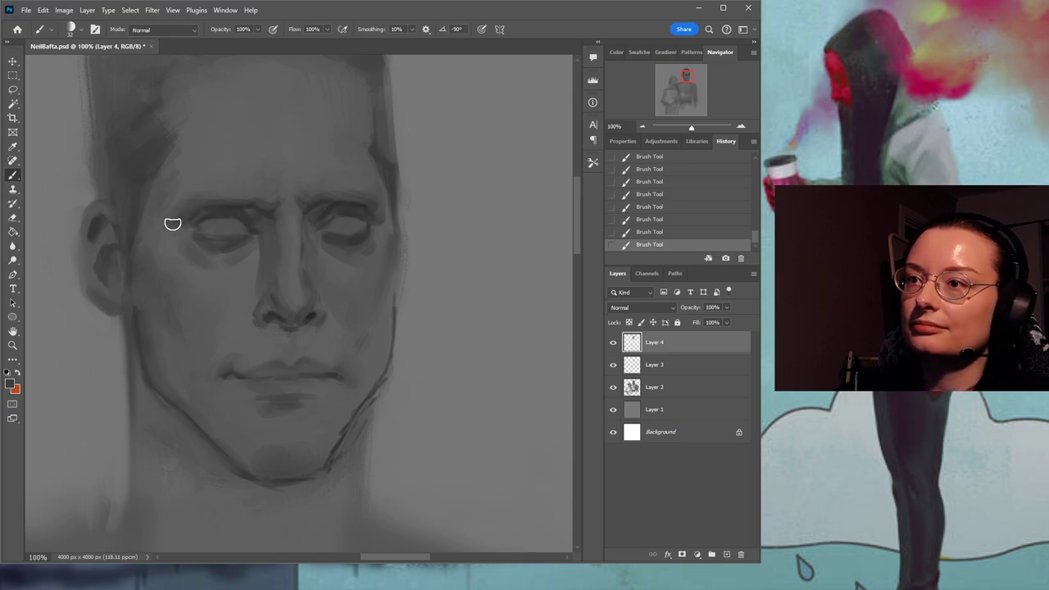
# Shade the left cheek and the left side of the forehead near the hairline with a larger brush.
pyautogui.moveTo(297, 271); pyautogui.dragTo(300, 211)
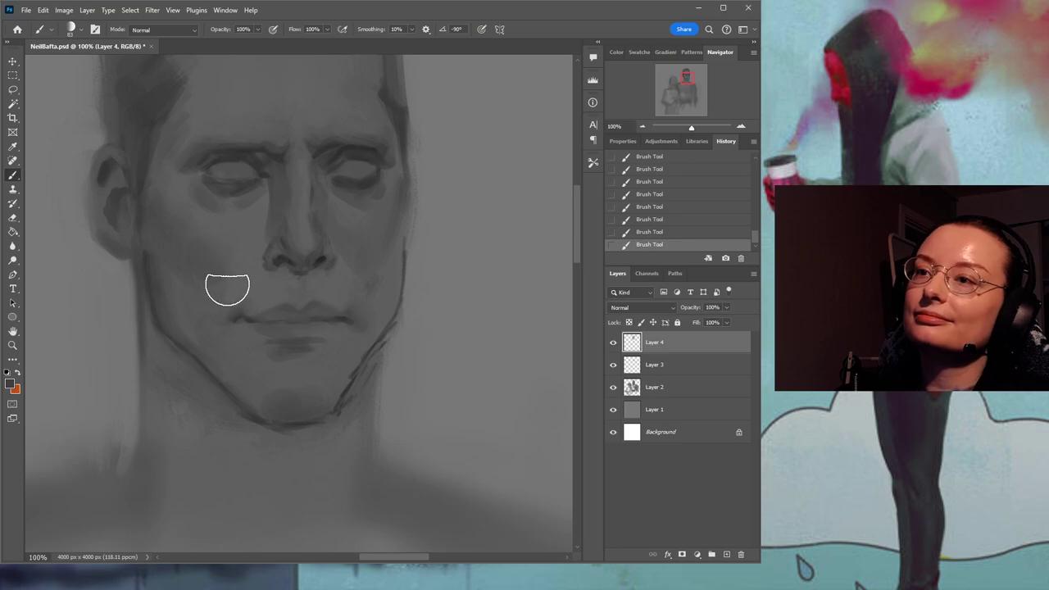
pyautogui.moveTo(333, 171); pyautogui.dragTo(319, 268)
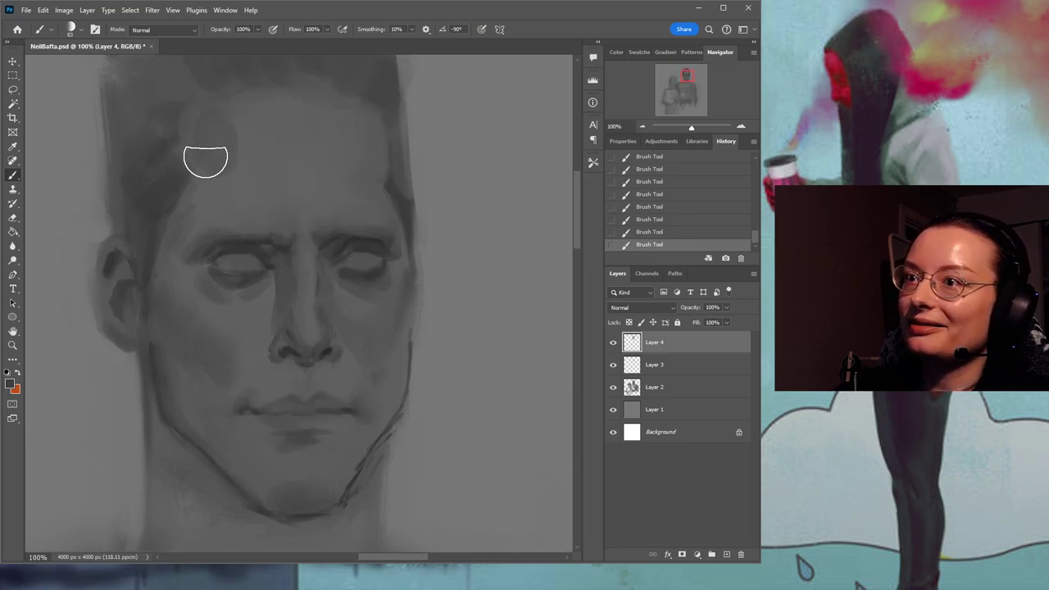
pyautogui.moveTo(369, 265); pyautogui.dragTo(405, 100)
# Block in the shape of the right ear beside the head with a medium brush at 66.67% zoom.
pyautogui.click(12, 345)
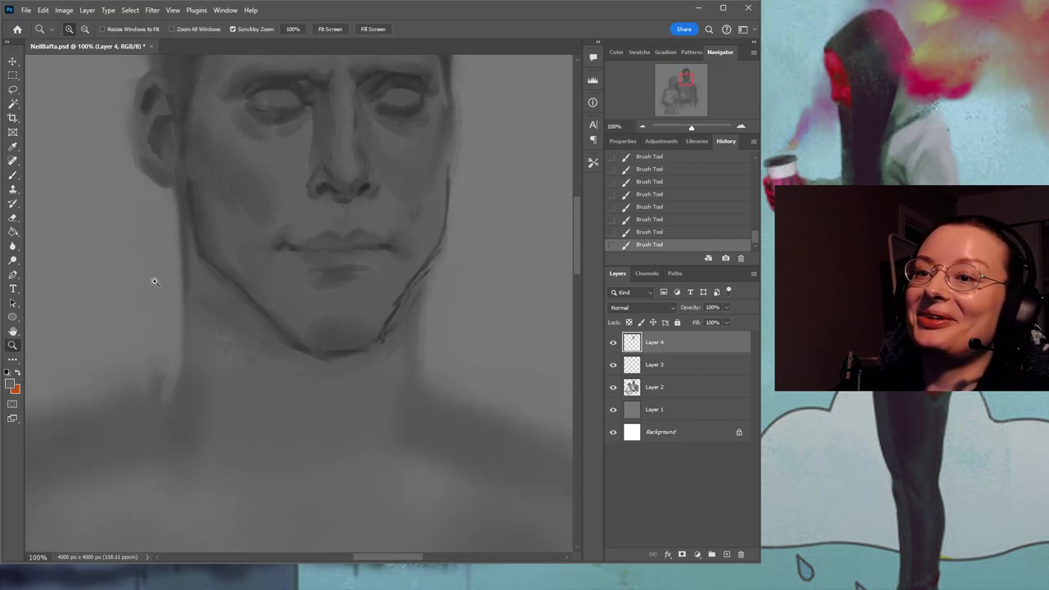
pyautogui.moveTo(246, 291)
pyautogui.mouseDown()
pyautogui.moveTo(314, 248)
pyautogui.moveTo(270, 230)
pyautogui.mouseUp()
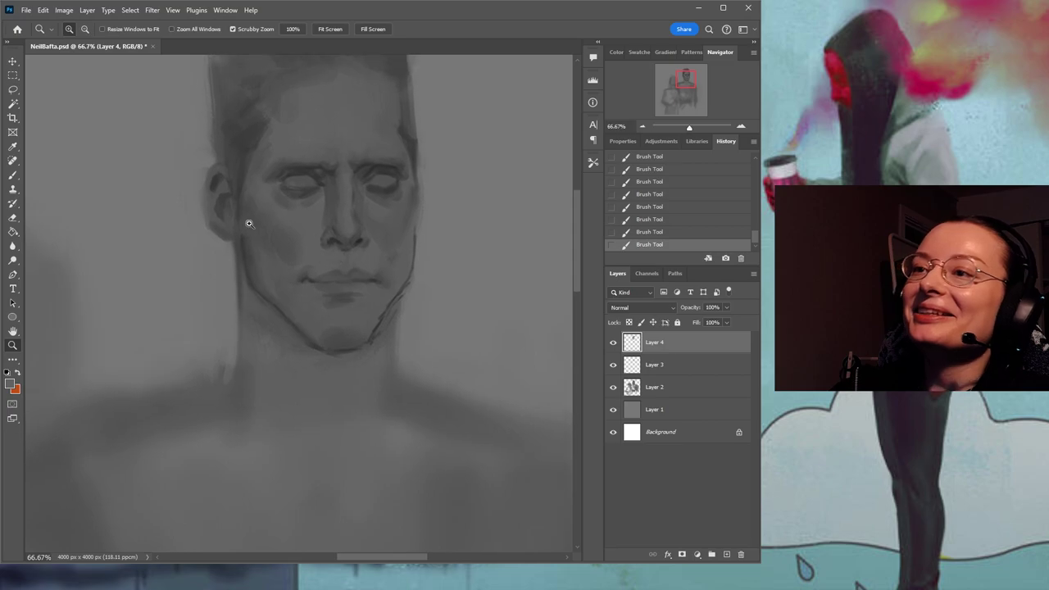
pyautogui.click(15, 176)
pyautogui.moveTo(398, 204)
pyautogui.mouseDown()
pyautogui.moveTo(375, 230)
pyautogui.moveTo(396, 248)
pyautogui.moveTo(403, 205)
pyautogui.mouseUp()
pyautogui.keyDown('alt'); pyautogui.click(391, 166); pyautogui.keyUp('alt')
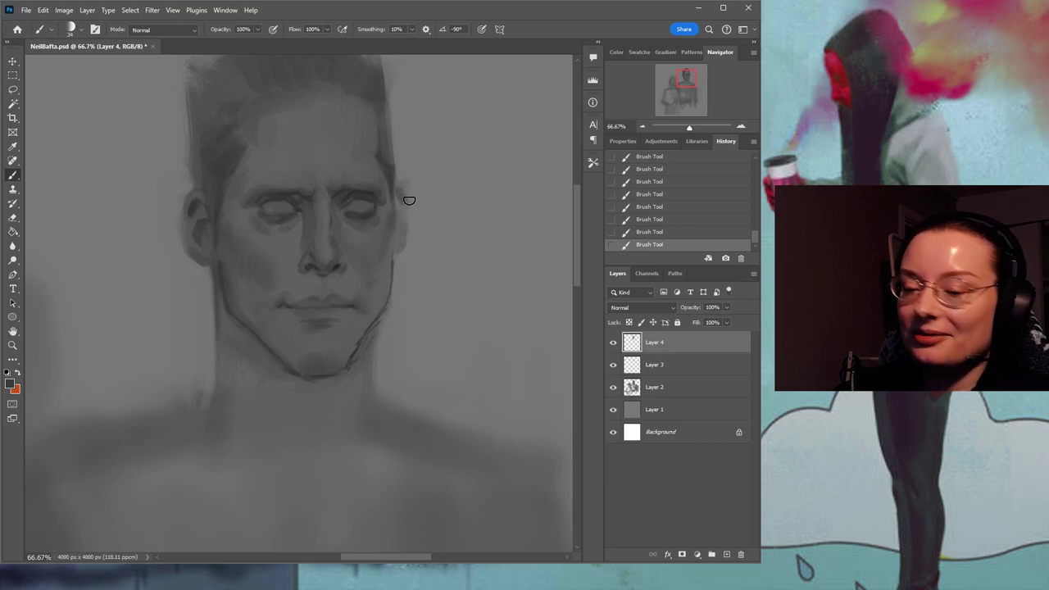
# Repaint the upper part of the right ear with sampled greys, replacing the unwanted strokes.
pyautogui.hotkey('ctrl', 'z')
pyautogui.moveTo(403, 185); pyautogui.dragTo(402, 192)
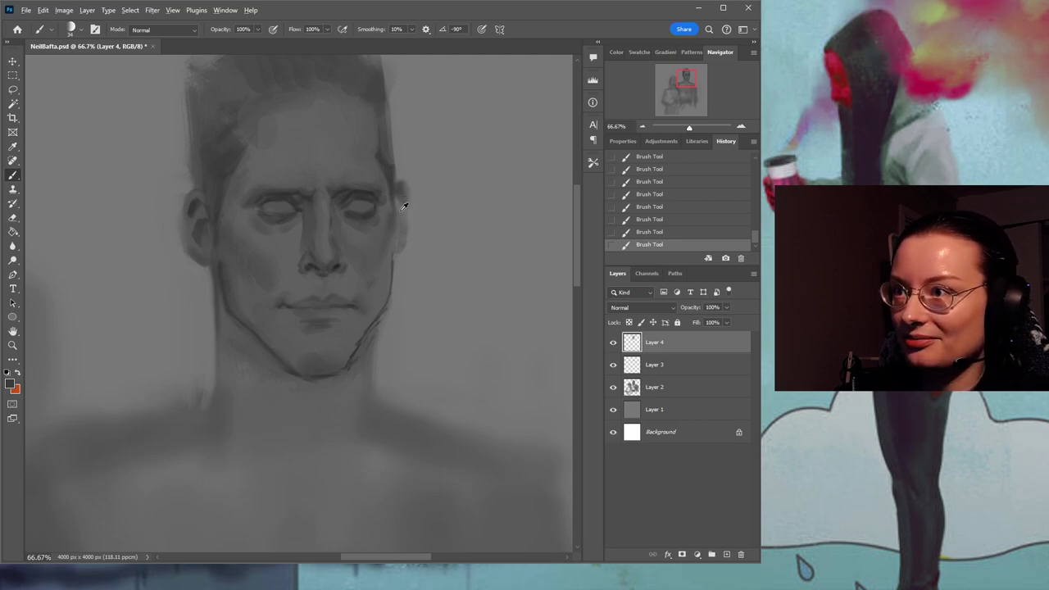
pyautogui.hotkey('ctrl', 'z')
pyautogui.keyDown('alt'); pyautogui.click(405, 212); pyautogui.keyUp('alt')
pyautogui.moveTo(402, 190); pyautogui.dragTo(408, 198)
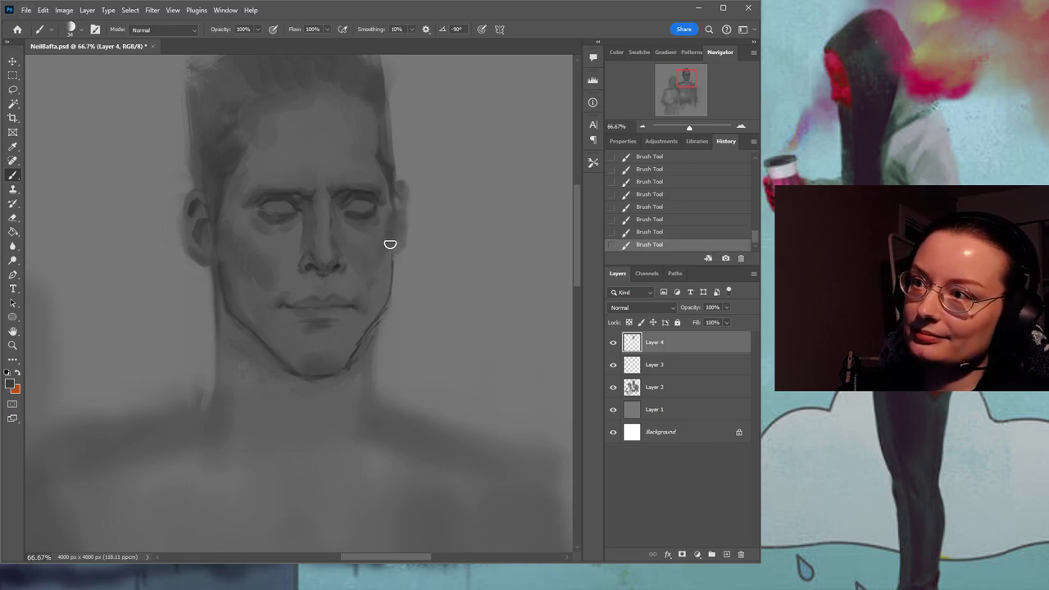
# Shade the left side of the forehead along the hairline with a large brush and a sampled grey.
pyautogui.moveTo(405, 257); pyautogui.dragTo(359, 230)
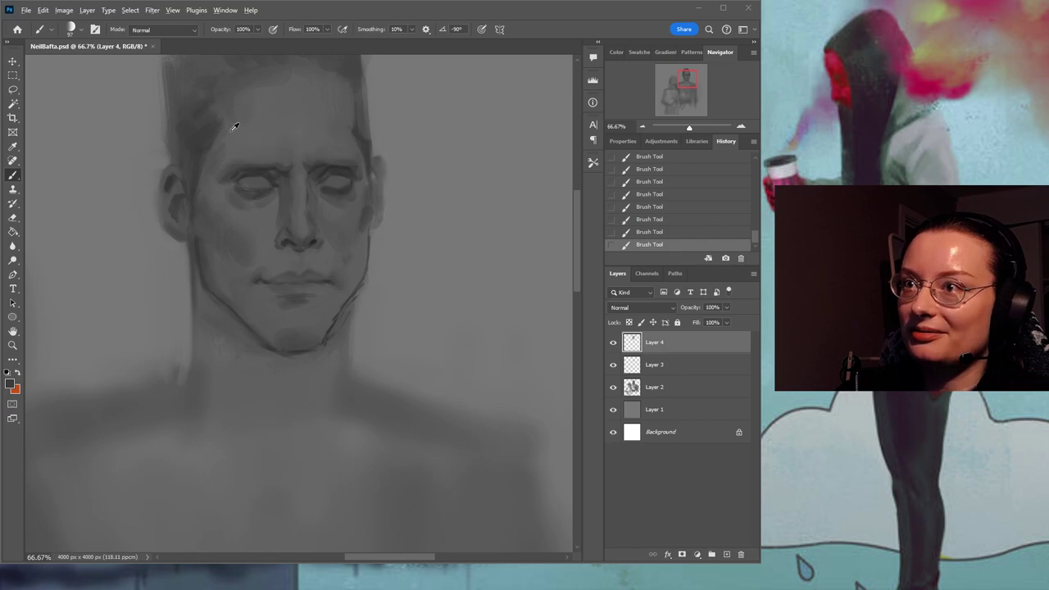
pyautogui.moveTo(279, 92); pyautogui.dragTo(282, 124)
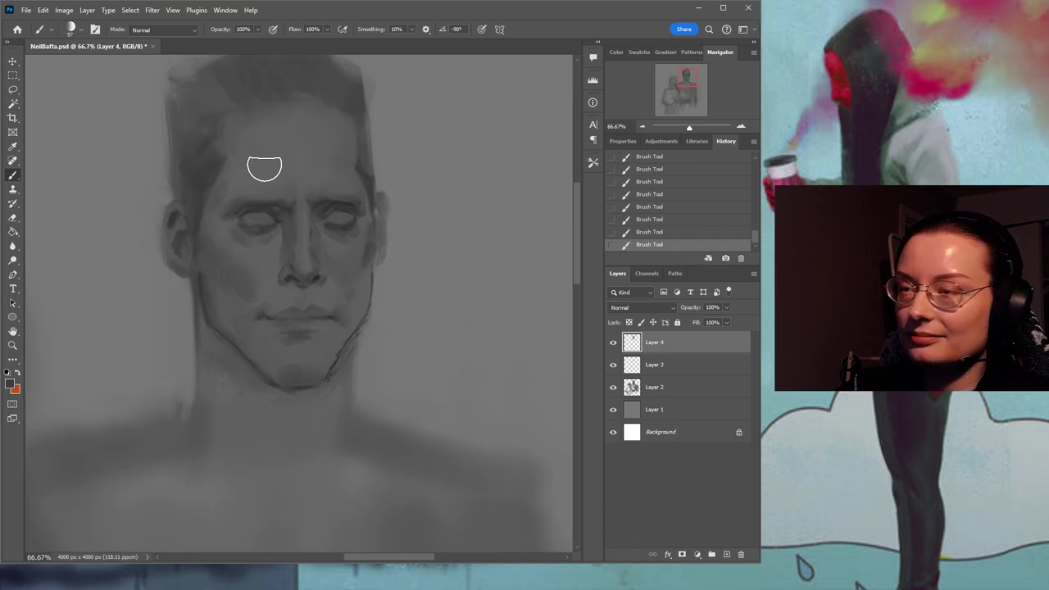
pyautogui.hotkey('ctrl', 'z')
pyautogui.moveTo(261, 177)
pyautogui.mouseDown()
pyautogui.moveTo(244, 175)
pyautogui.moveTo(239, 159)
pyautogui.mouseUp()
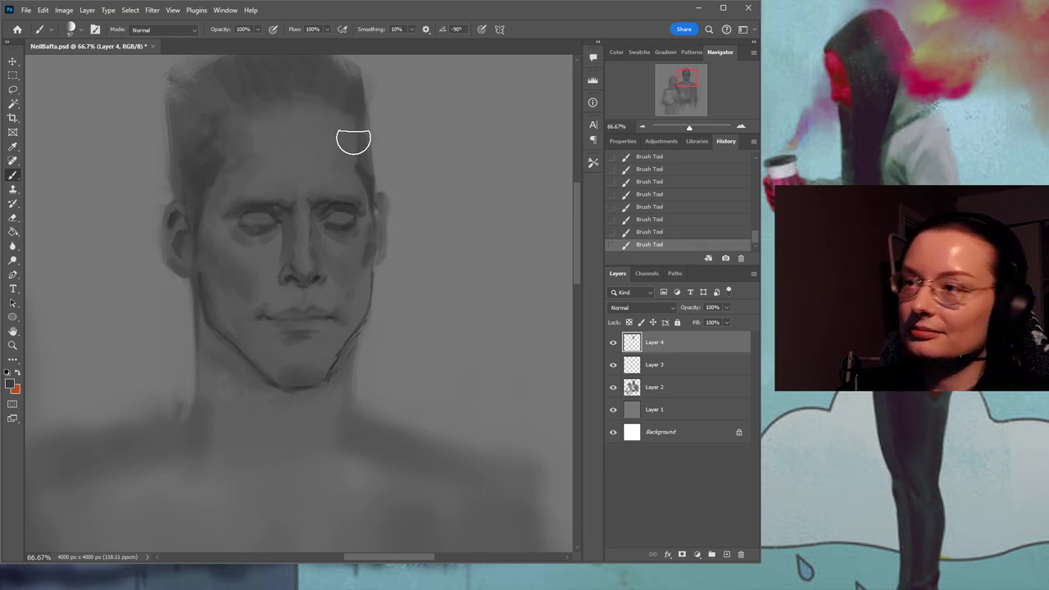
pyautogui.moveTo(385, 283); pyautogui.dragTo(347, 206)
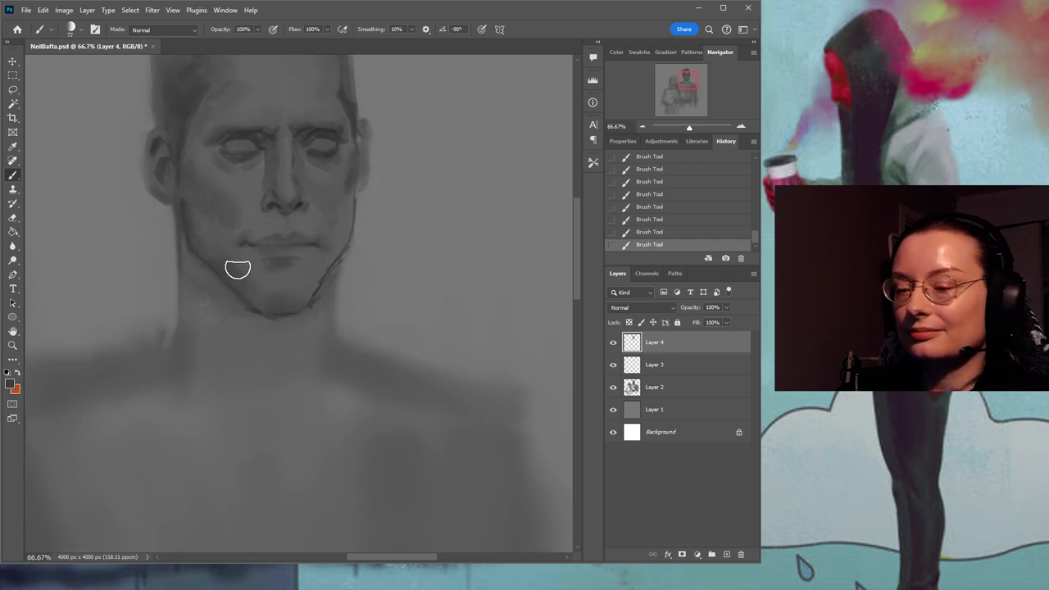
# Clean up the right side of the jawline and darken the right edge of the neck with a smaller brush.
pyautogui.hotkey('ctrl', 'z')
pyautogui.hotkey('ctrl', 'shift', 'z')
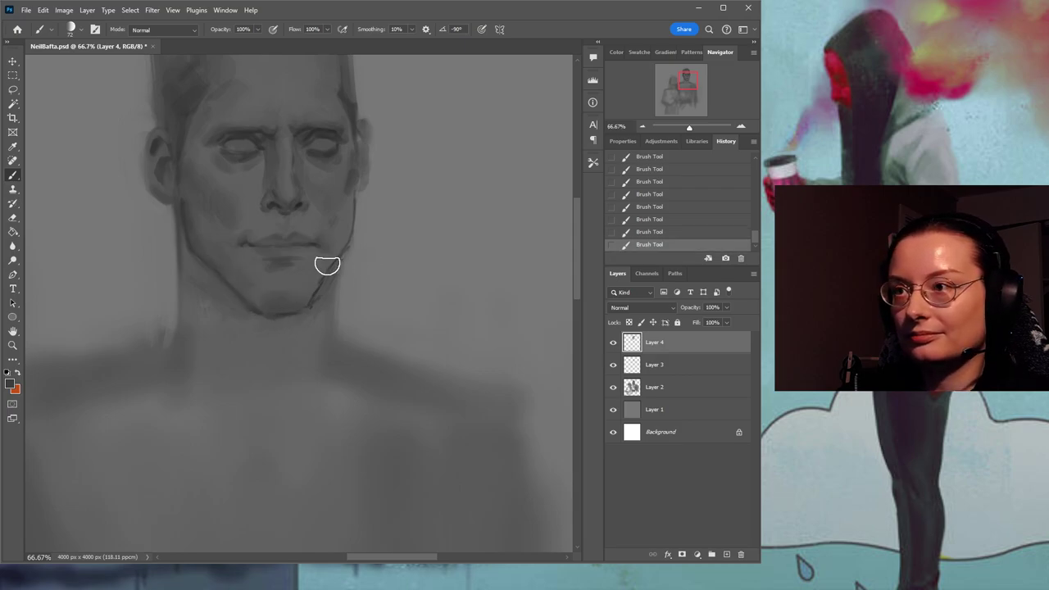
pyautogui.moveTo(359, 277); pyautogui.dragTo(355, 205)
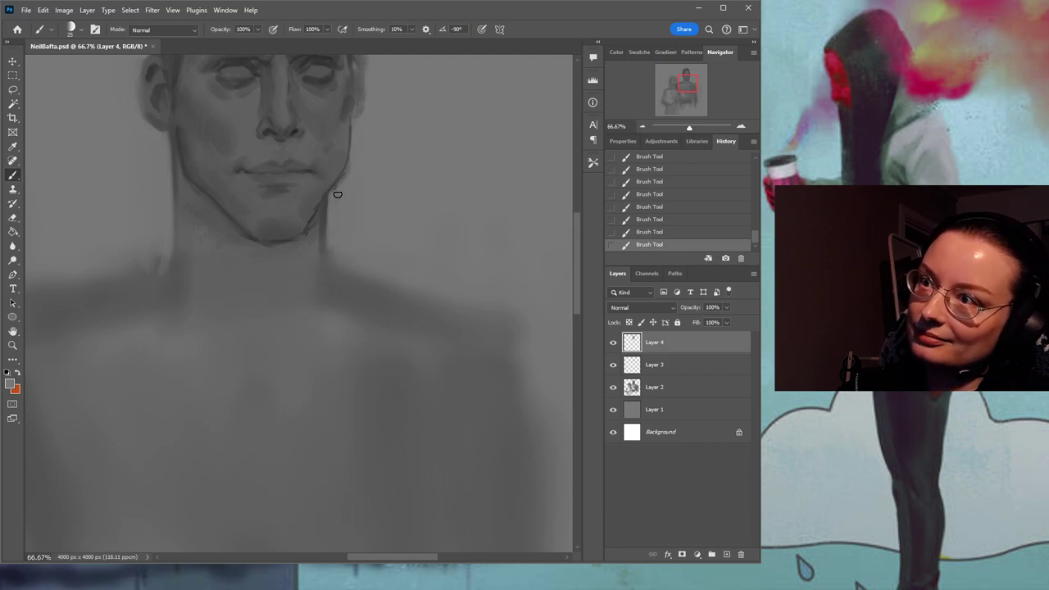
pyautogui.moveTo(358, 181); pyautogui.dragTo(345, 234)
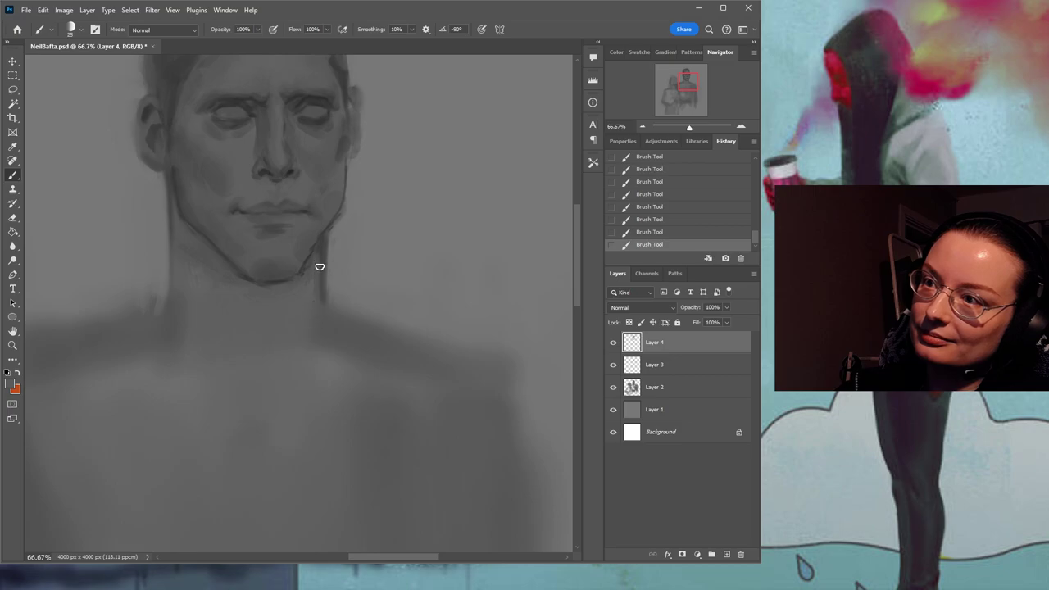
pyautogui.moveTo(313, 197); pyautogui.dragTo(383, 212)
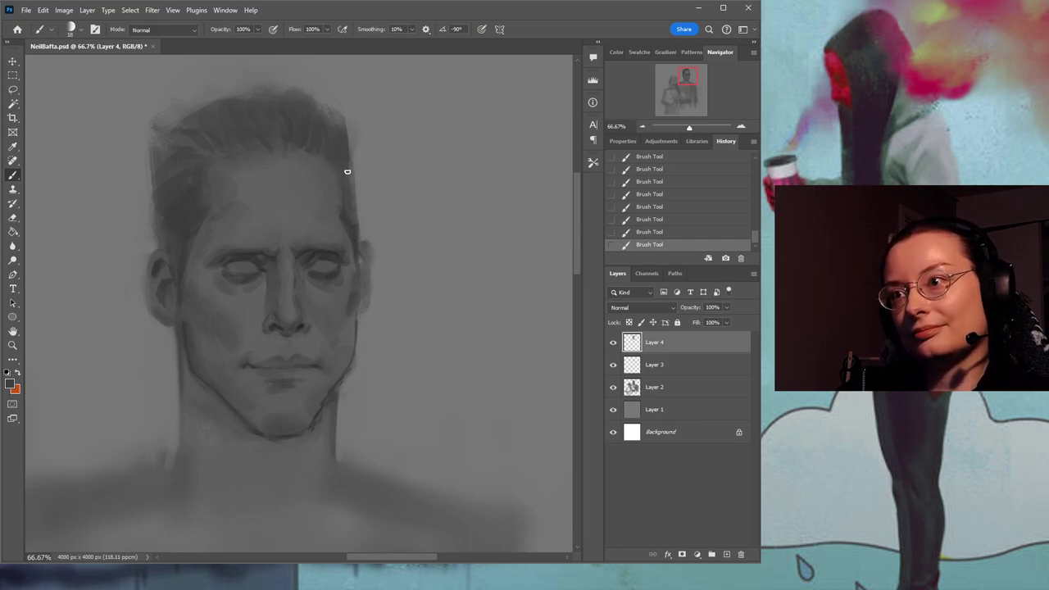
# Reshape the outer contour of the hair on both sides with sampled greys, and save the file.
pyautogui.keyDown('alt'); pyautogui.click(246, 194); pyautogui.keyUp('alt')
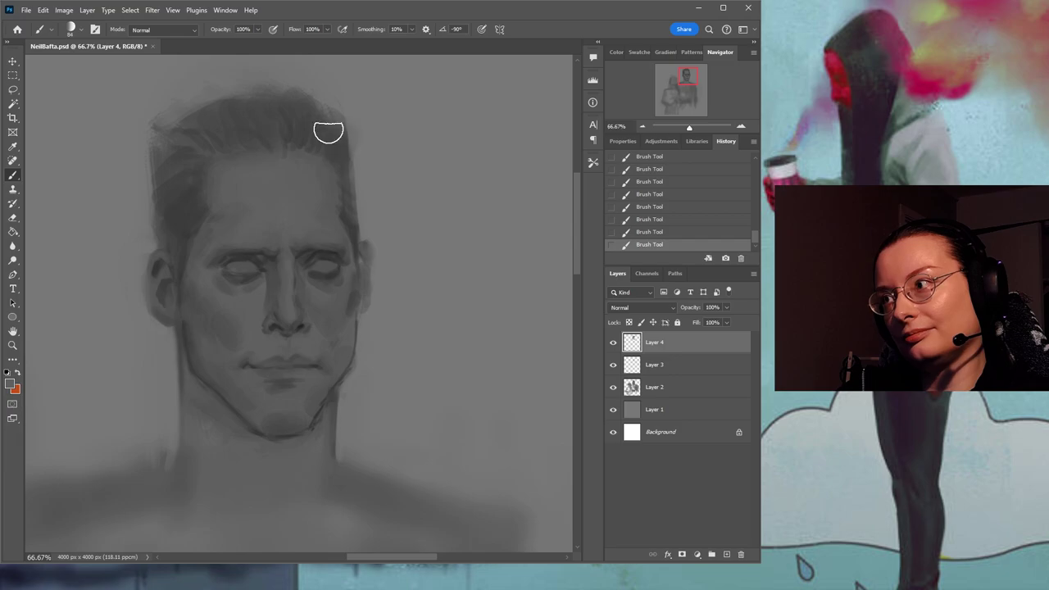
pyautogui.keyDown('alt'); pyautogui.click(263, 142); pyautogui.keyUp('alt')
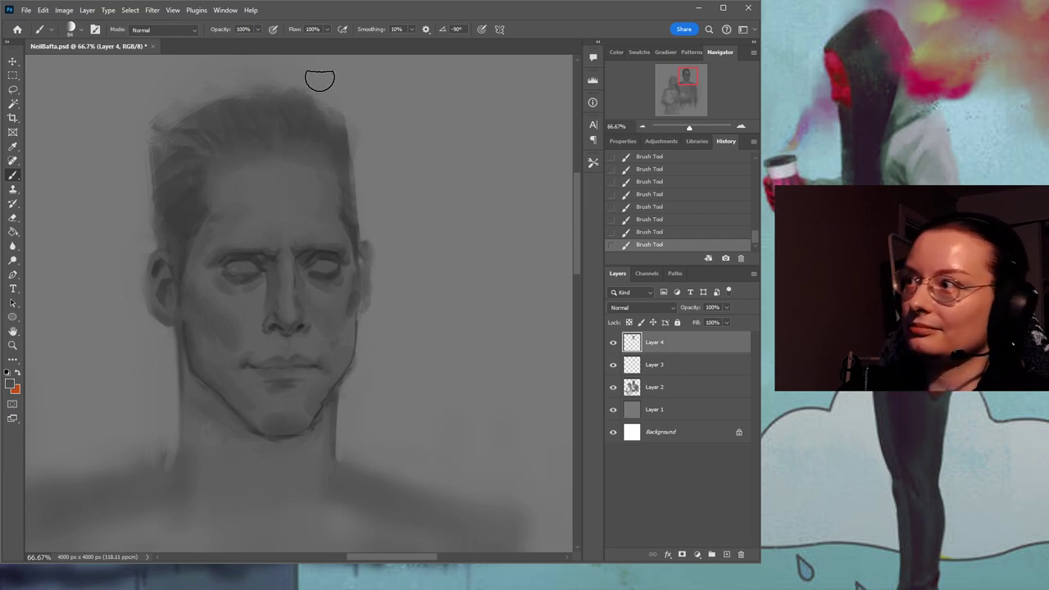
pyautogui.keyDown('alt'); pyautogui.click(339, 99); pyautogui.keyUp('alt')
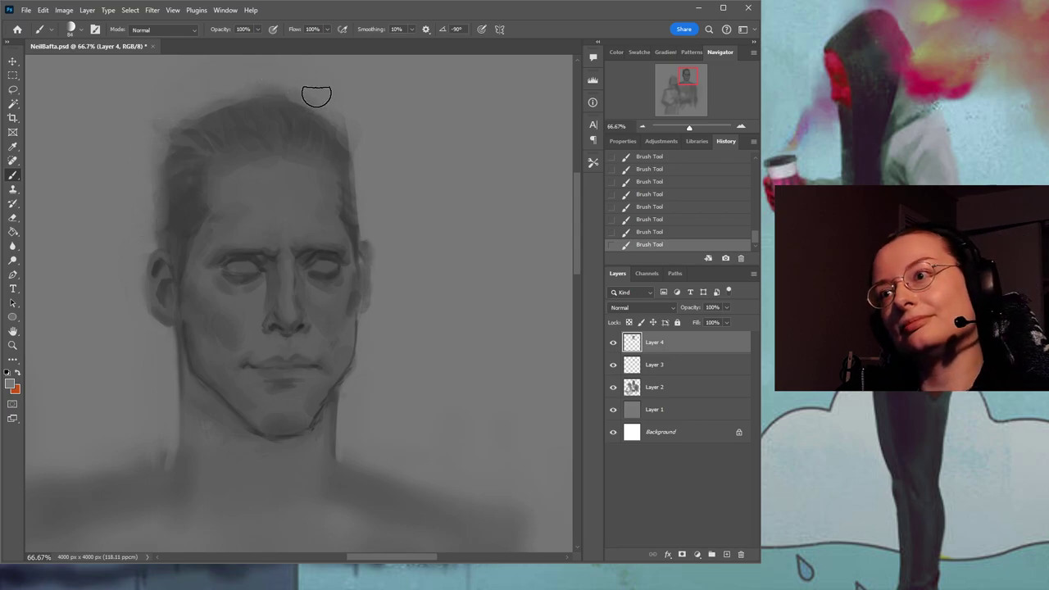
pyautogui.moveTo(426, 271); pyautogui.dragTo(397, 213)
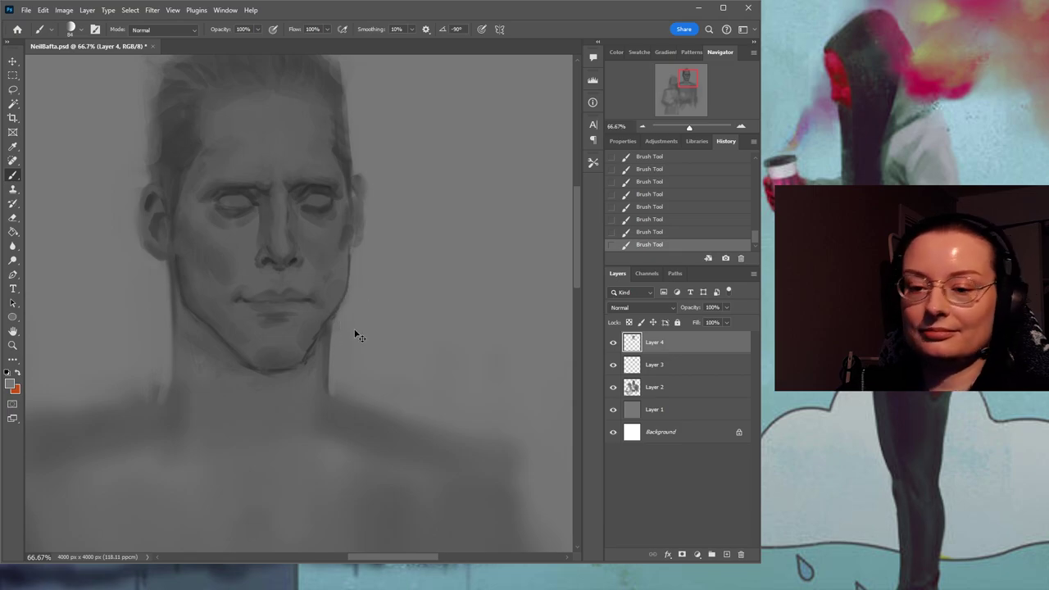
pyautogui.hotkey('ctrl', 's')
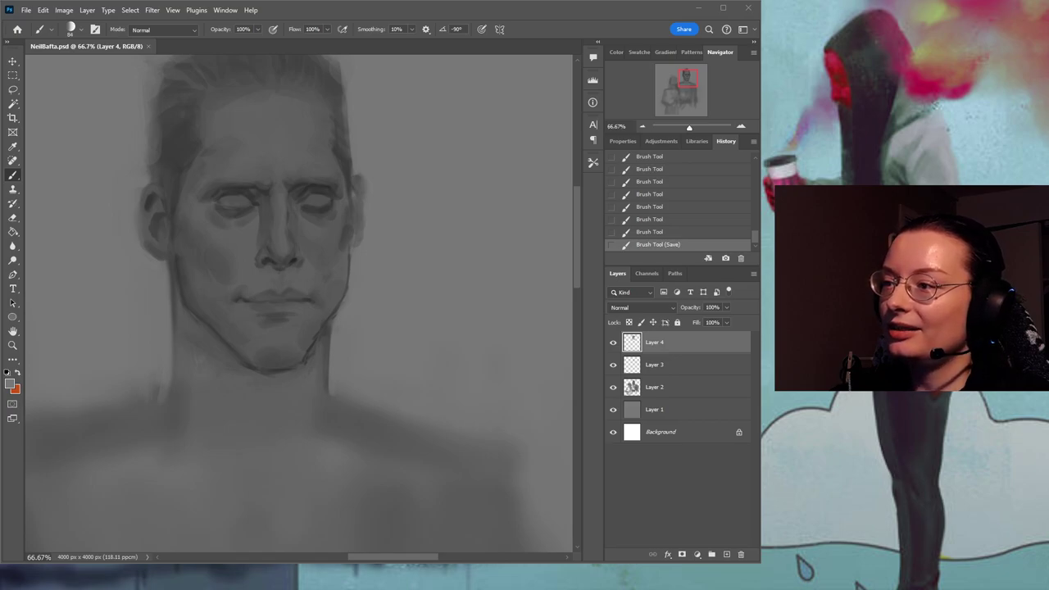
# Shade the left side of the neck below the jaw with a sampled grey at 50% zoom.
pyautogui.click(12, 345)
pyautogui.scroll(-3, 173, 333)
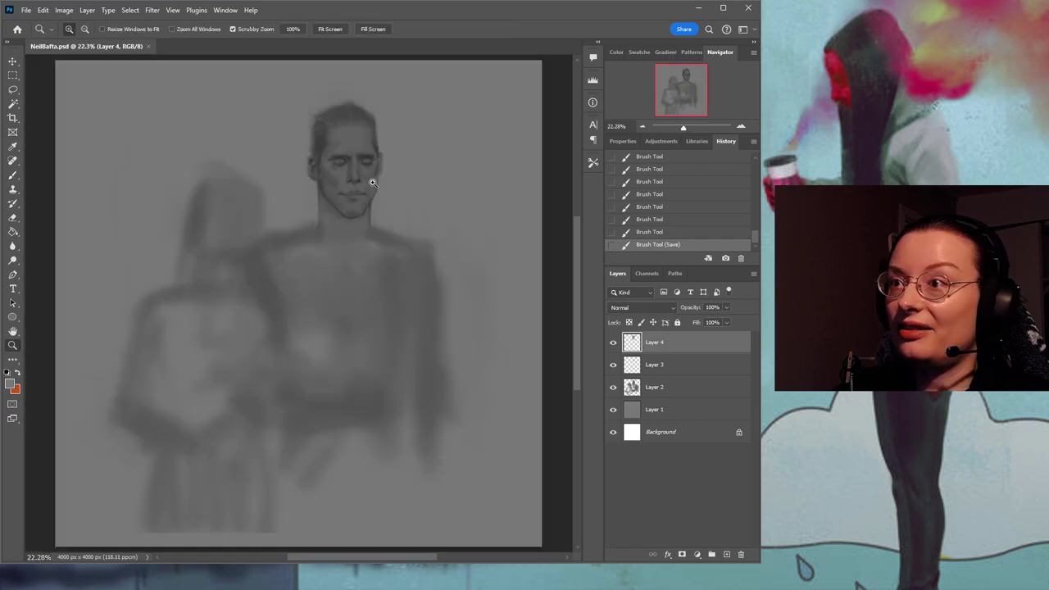
pyautogui.scroll(1, 370, 182)
pyautogui.scroll(1, 368, 265)
pyautogui.scroll(1, 373, 268)
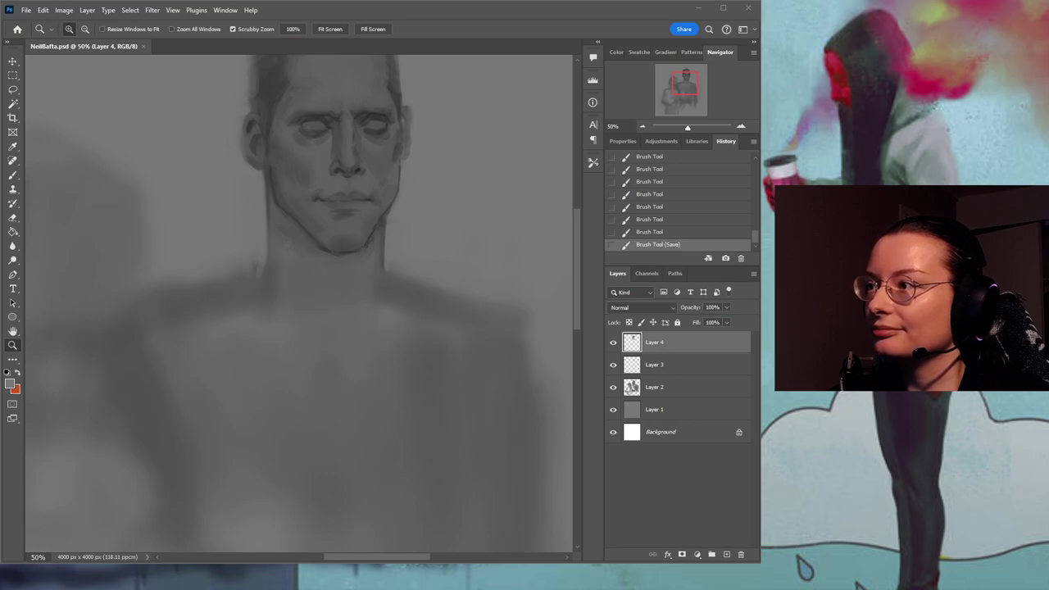
pyautogui.click(334, 276)
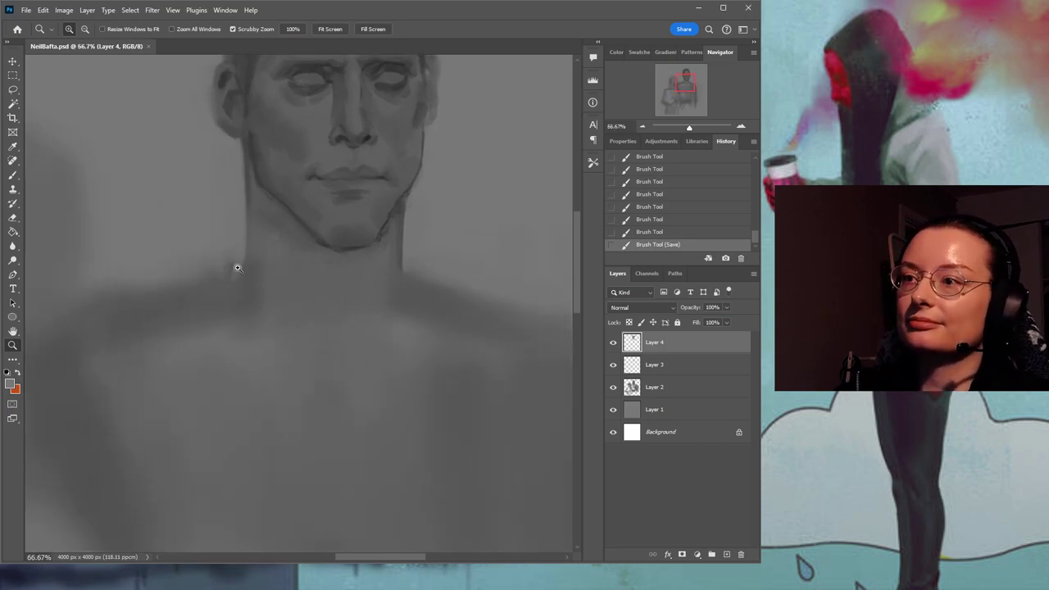
pyautogui.keyDown('alt'); pyautogui.click(301, 346); pyautogui.keyUp('alt')
pyautogui.moveTo(291, 275); pyautogui.dragTo(272, 329)
pyautogui.click(16, 174)
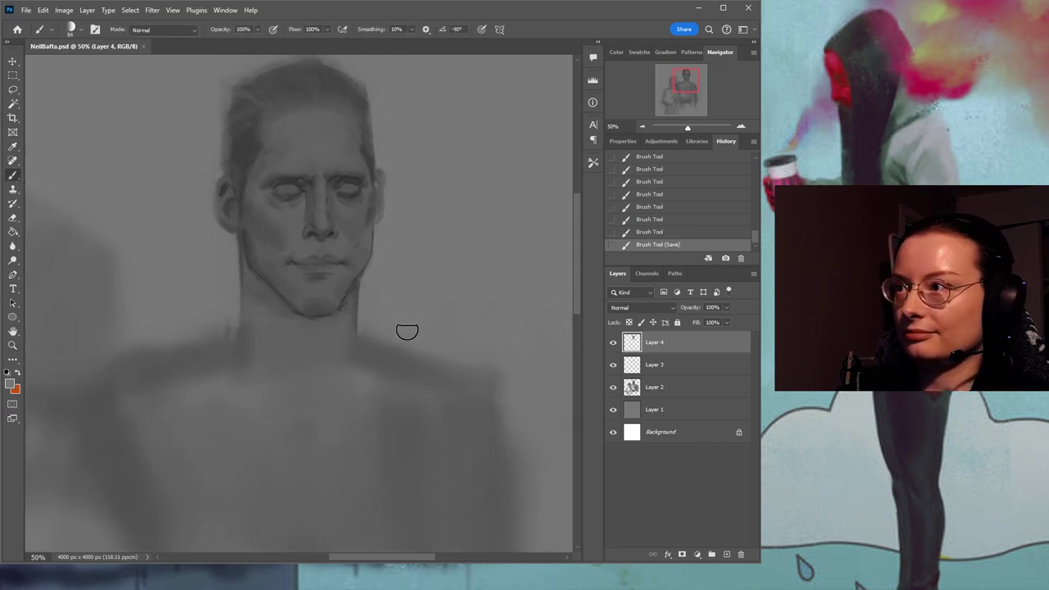
pyautogui.moveTo(403, 320); pyautogui.dragTo(426, 291)
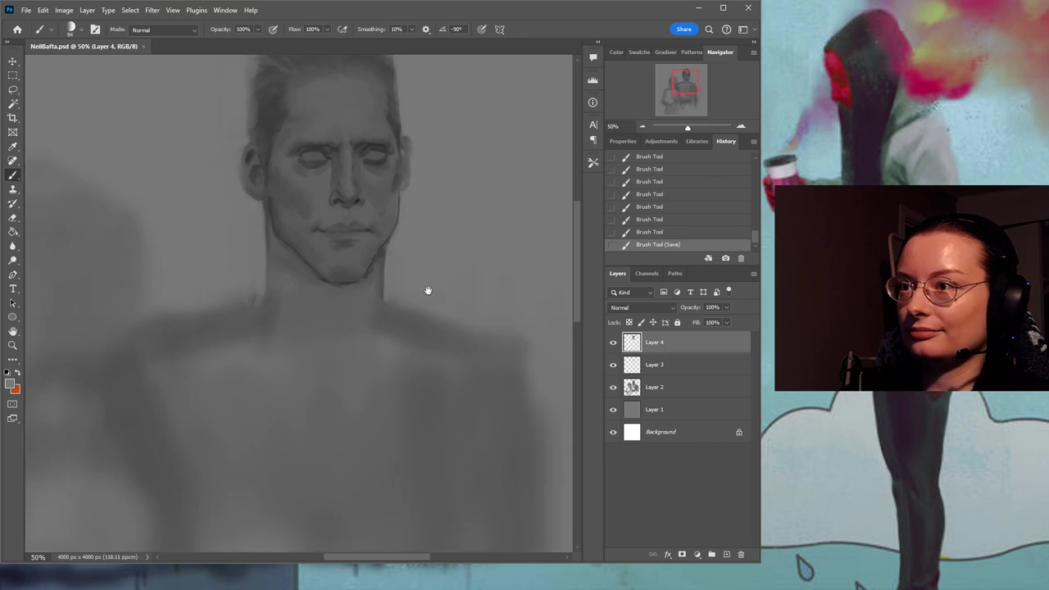
pyautogui.keyDown('alt'); pyautogui.click(291, 252); pyautogui.keyUp('alt')
pyautogui.moveTo(285, 260); pyautogui.dragTo(300, 347)
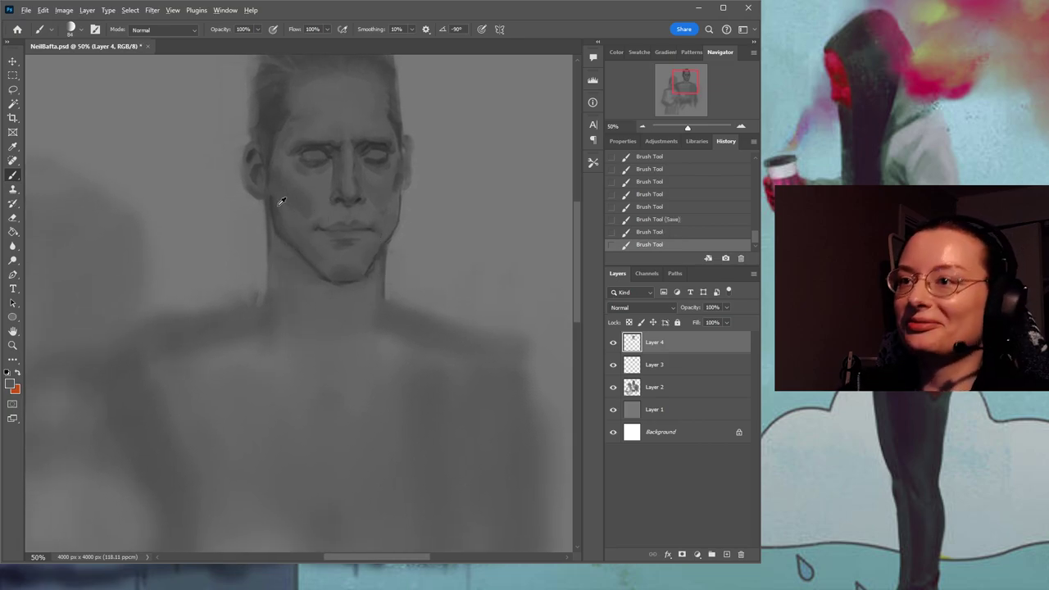
# Darken the left edge of the neck from the ear to the shoulder with a size 20 brush, undoing the stray dab.
pyautogui.keyDown('alt'); pyautogui.click(276, 200); pyautogui.keyUp('alt')
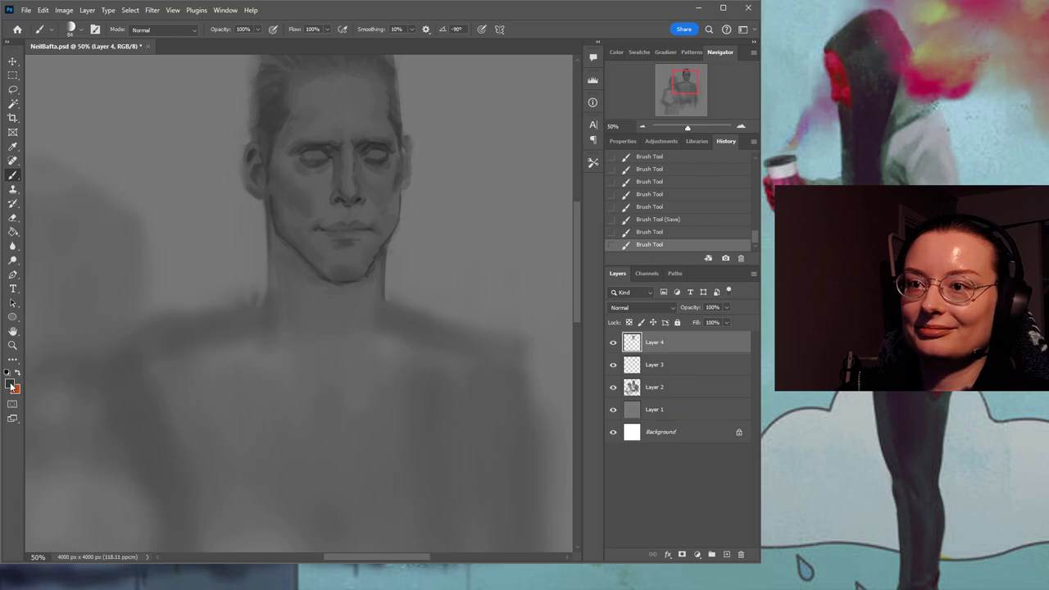
pyautogui.press('i')
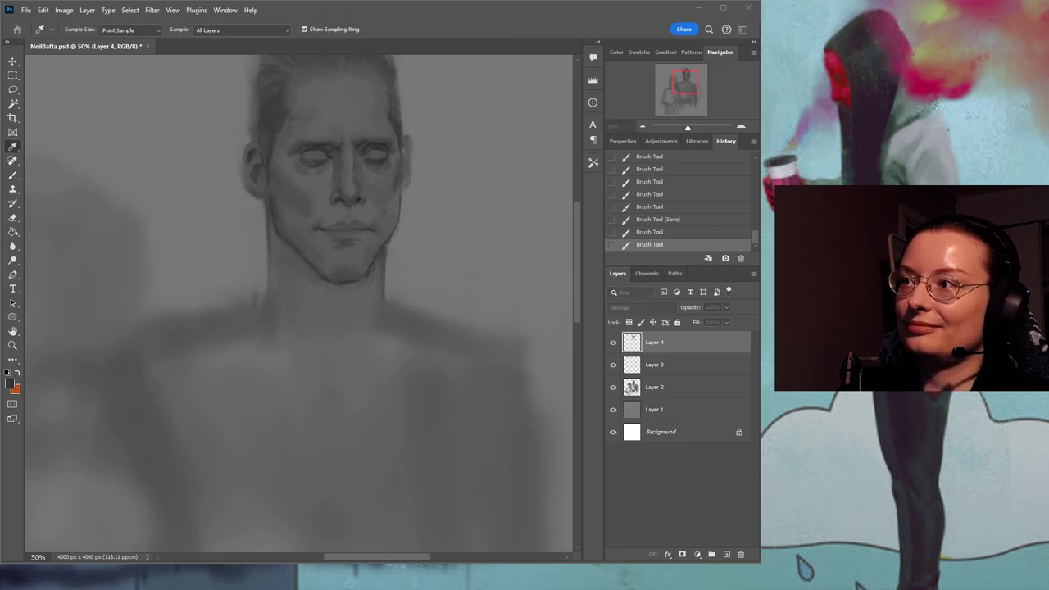
pyautogui.press('b')
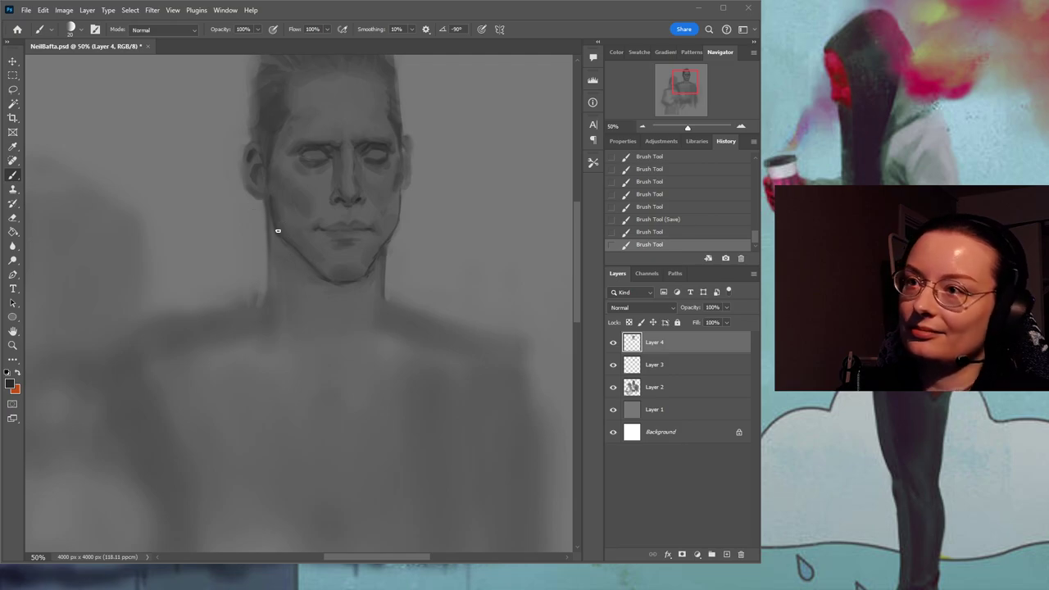
pyautogui.moveTo(268, 205); pyautogui.dragTo(271, 229)
pyautogui.moveTo(269, 208); pyautogui.dragTo(272, 238)
pyautogui.moveTo(270, 210); pyautogui.dragTo(273, 297)
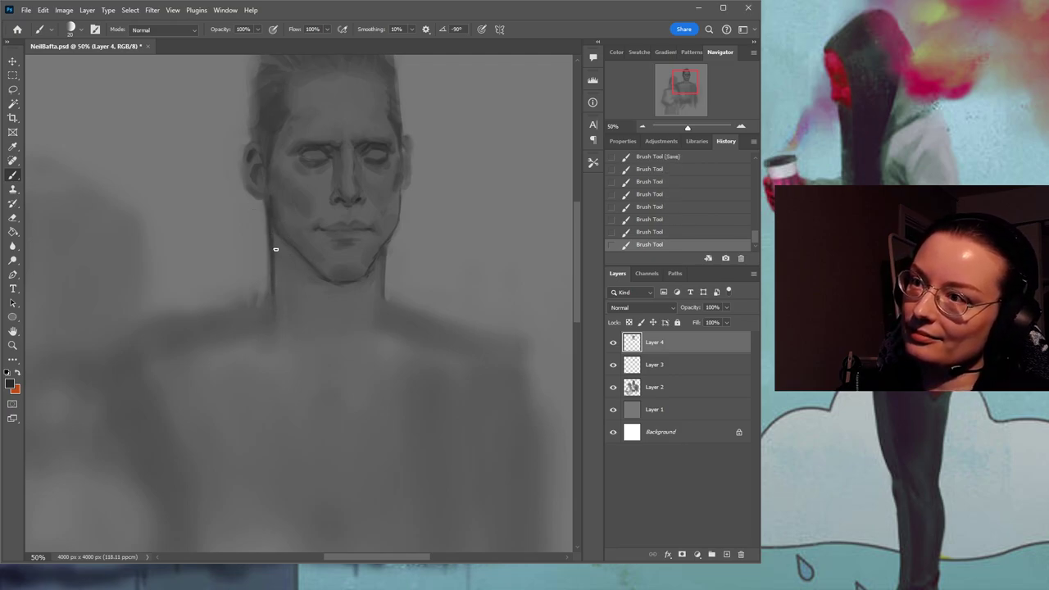
pyautogui.moveTo(333, 274)
pyautogui.mouseDown()
pyautogui.moveTo(316, 230)
pyautogui.moveTo(270, 291)
pyautogui.mouseUp()
pyautogui.moveTo(268, 227); pyautogui.dragTo(271, 287)
pyautogui.keyDown('alt'); pyautogui.click(283, 222); pyautogui.keyUp('alt')
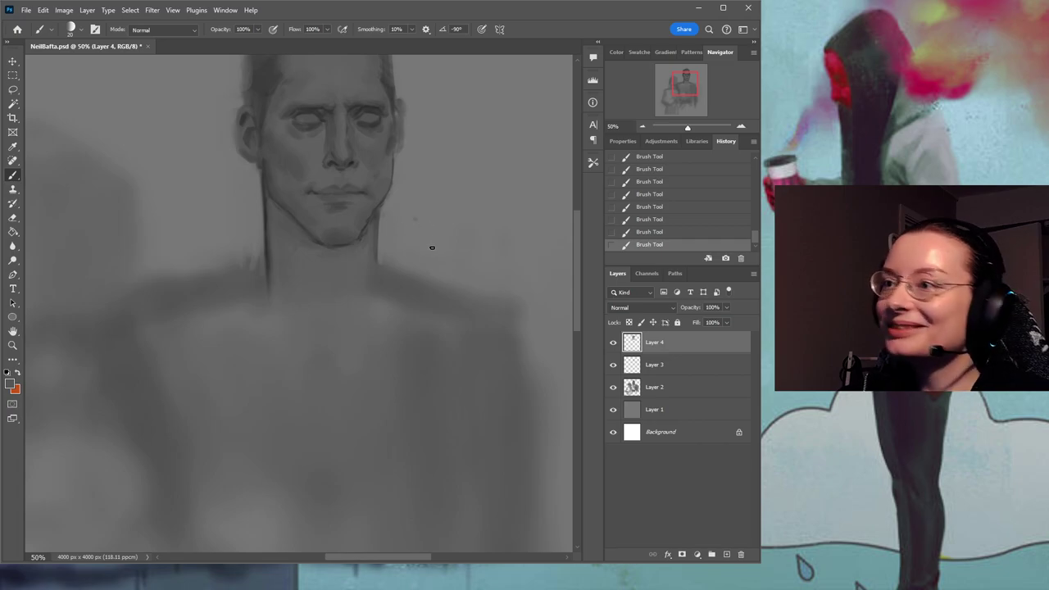
pyautogui.hotkey('ctrl', 'z')
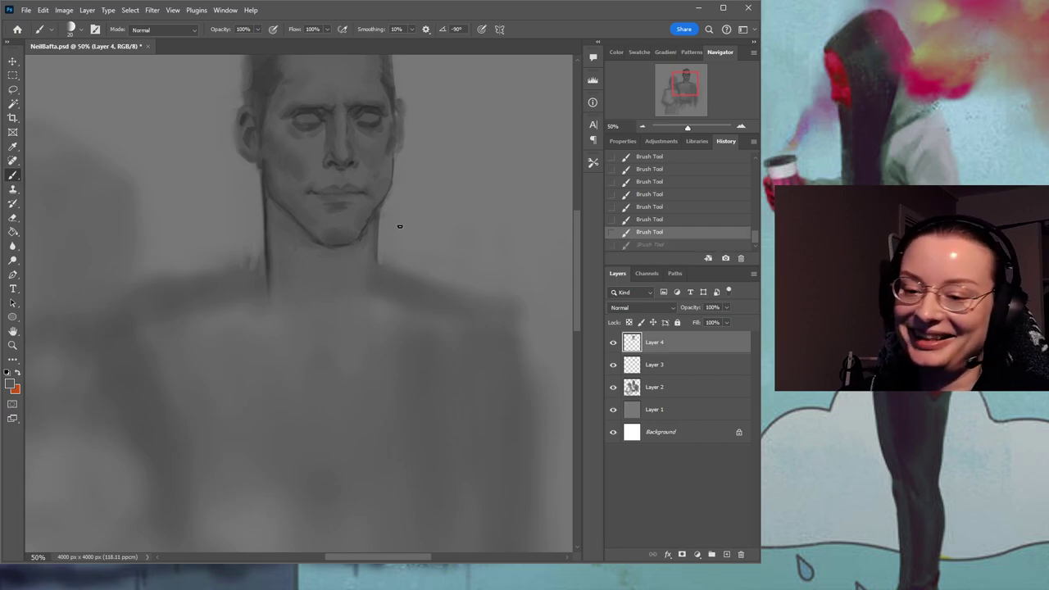
# Retouch the area between the nose and the upper lip with a size 47 brush at 33.33% zoom.
pyautogui.moveTo(397, 200); pyautogui.dragTo(417, 229)
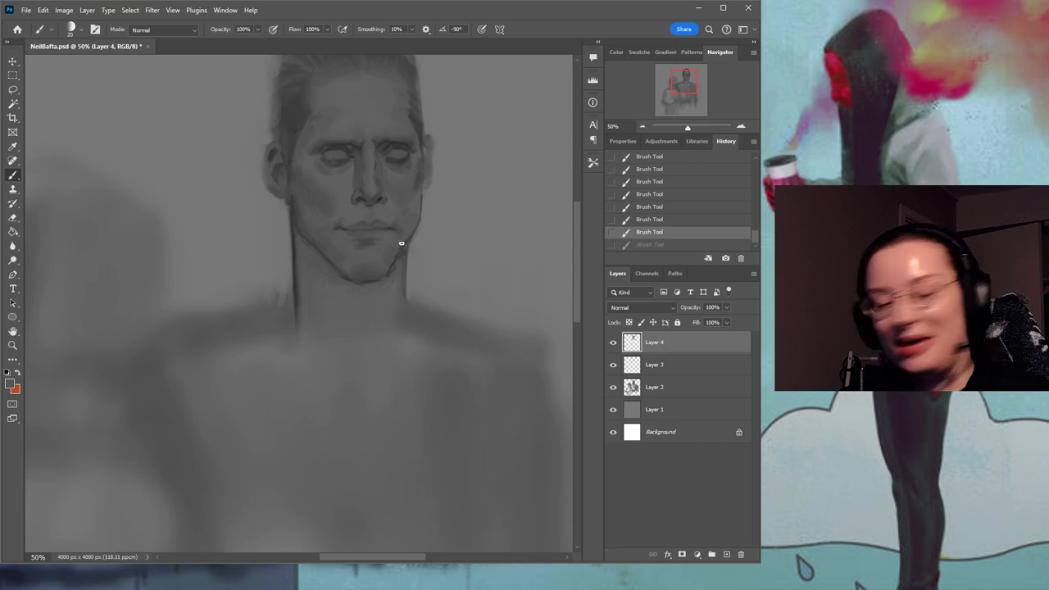
pyautogui.moveTo(452, 286); pyautogui.dragTo(434, 303)
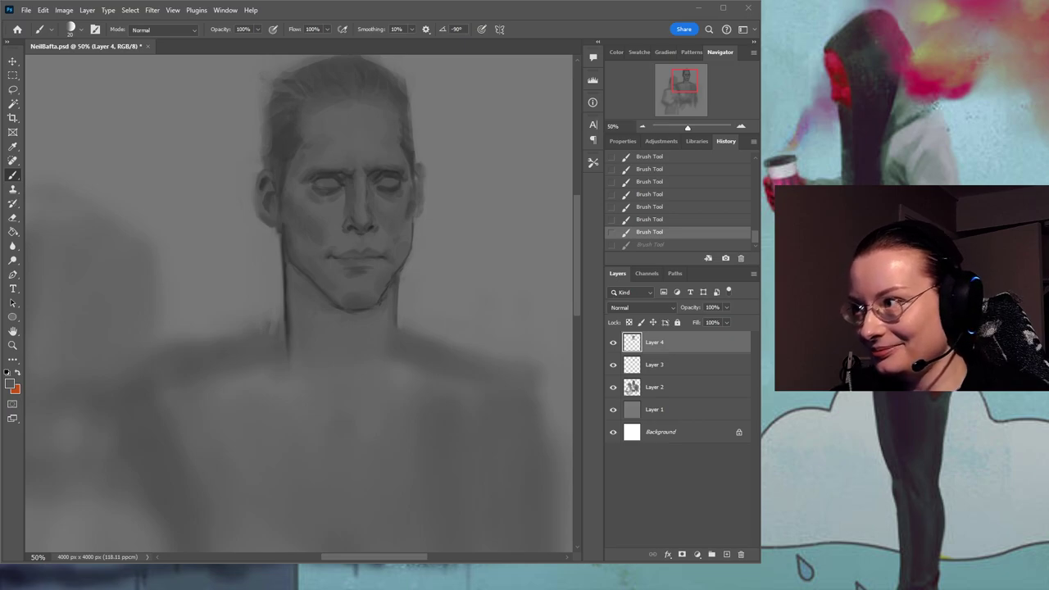
pyautogui.click(13, 344)
pyautogui.keyDown('alt'); pyautogui.click(245, 352); pyautogui.keyUp('alt')
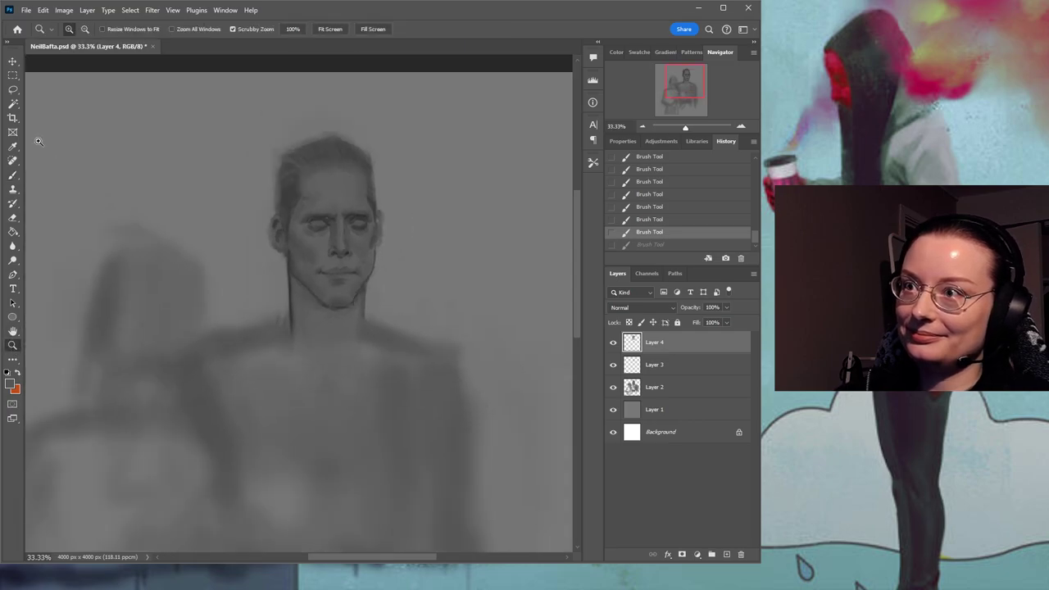
pyautogui.click(13, 176)
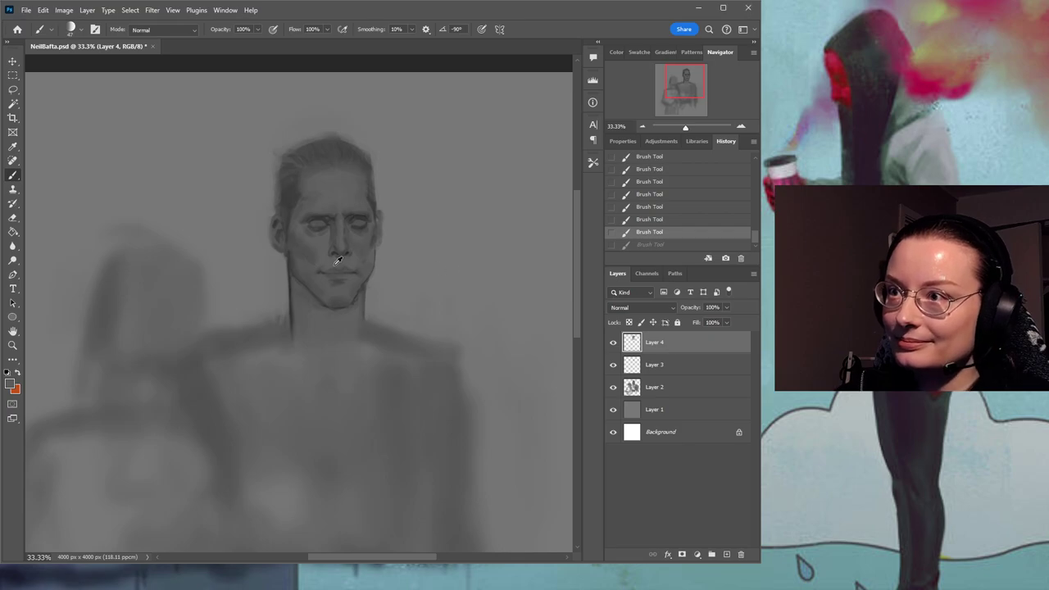
pyautogui.moveTo(327, 268); pyautogui.dragTo(349, 263)
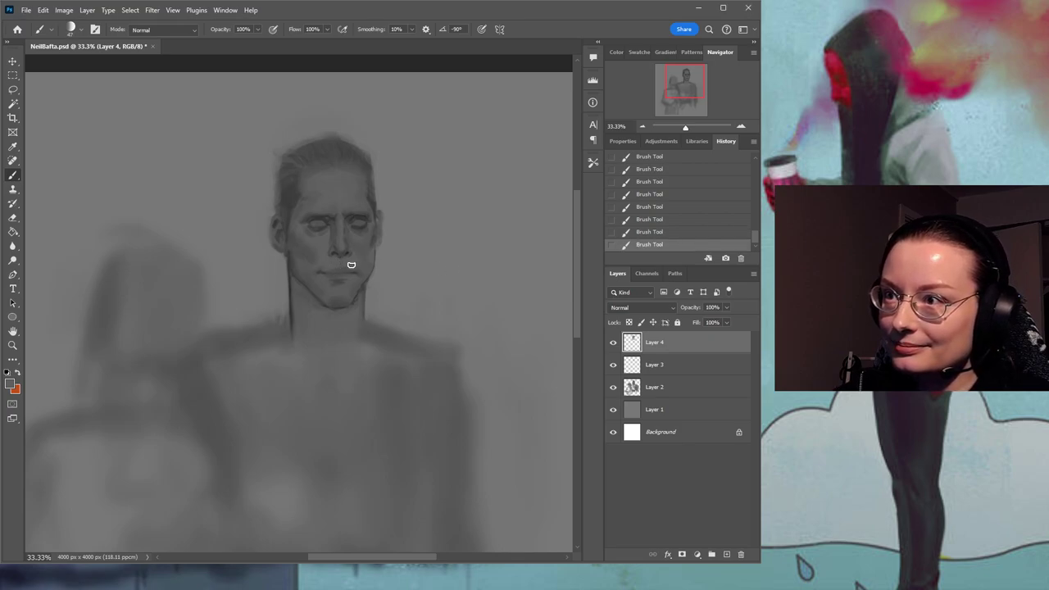
# Paint over the left corner of the mouth with a sampled grey, comparing the face with and without the stroke.
pyautogui.moveTo(389, 290)
pyautogui.mouseDown()
pyautogui.moveTo(403, 250)
pyautogui.moveTo(396, 260)
pyautogui.mouseUp()
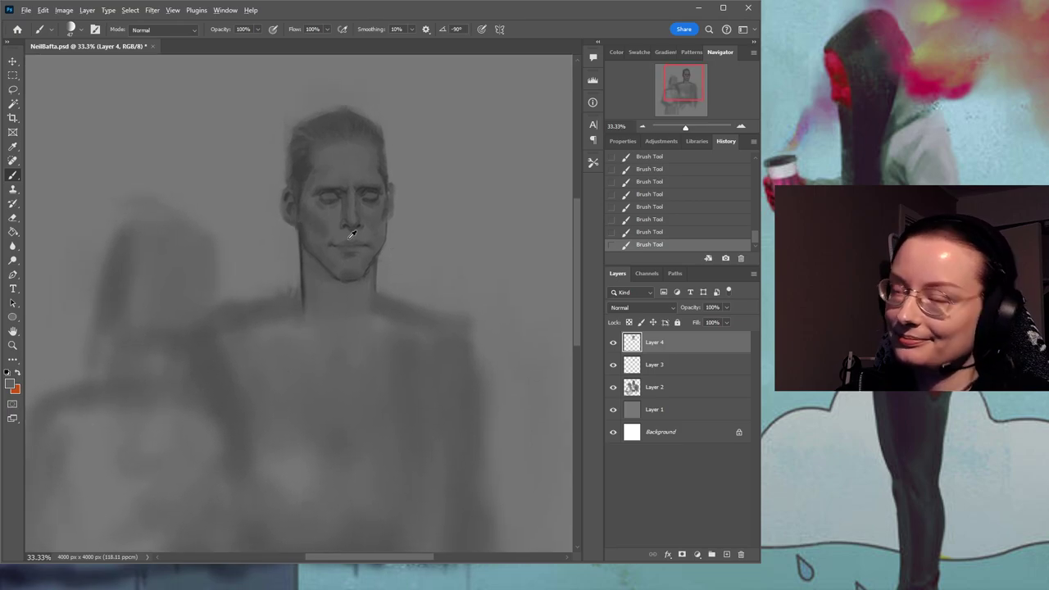
pyautogui.keyDown('alt'); pyautogui.click(340, 236); pyautogui.keyUp('alt')
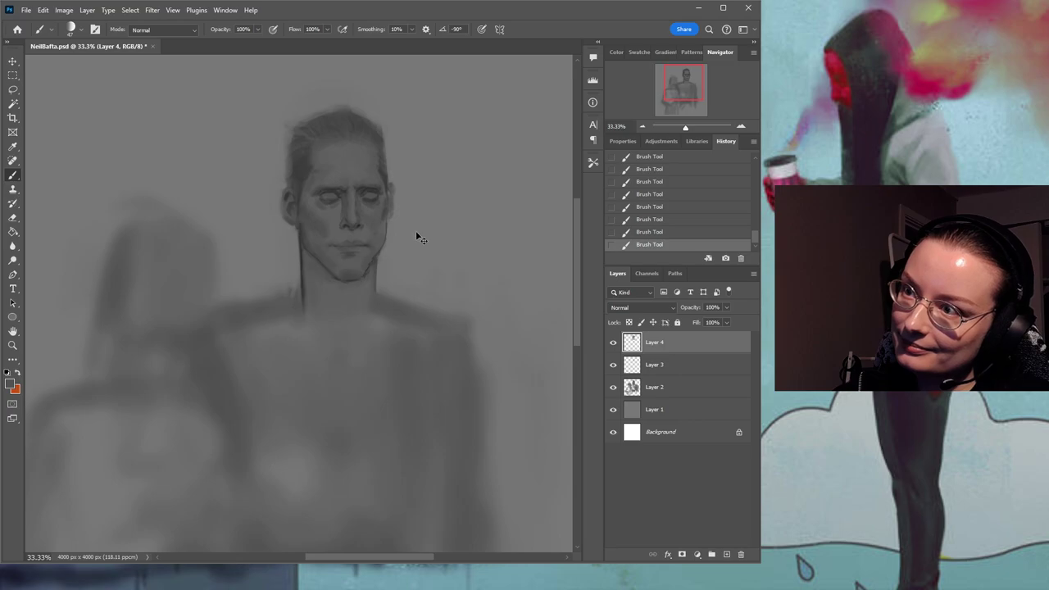
pyautogui.hotkey('ctrl', 'z')
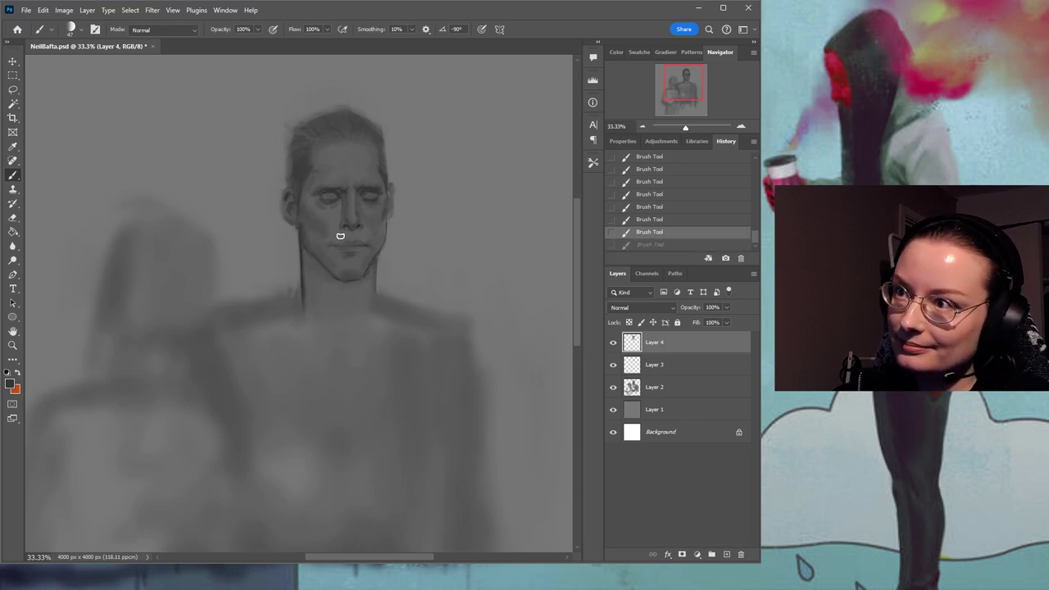
pyautogui.hotkey('ctrl', 'shift', 'z')
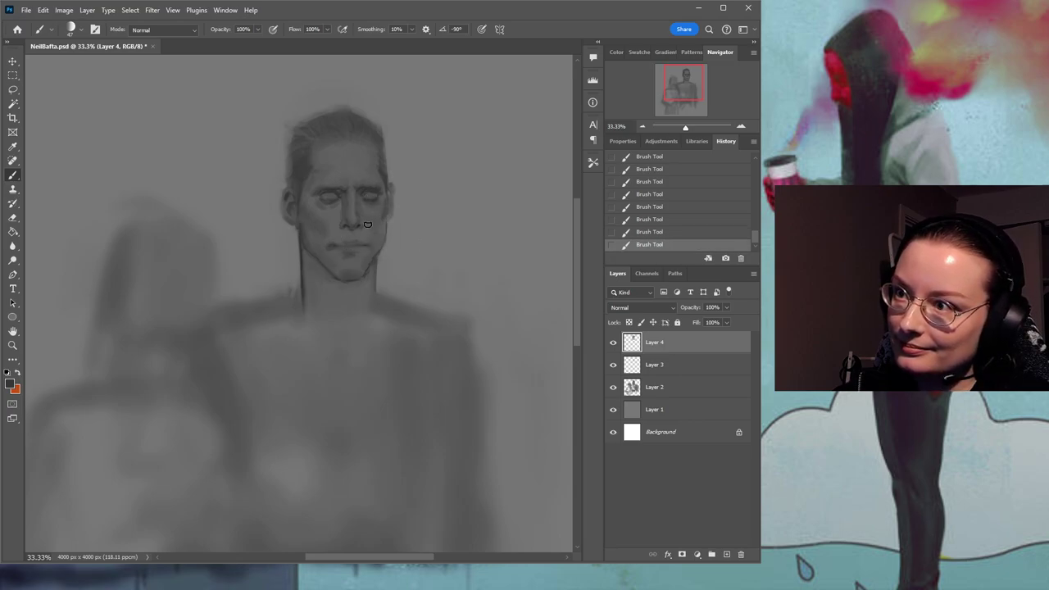
pyautogui.hotkey('ctrl', 'z')
pyautogui.hotkey('ctrl', 'shift', 'z')
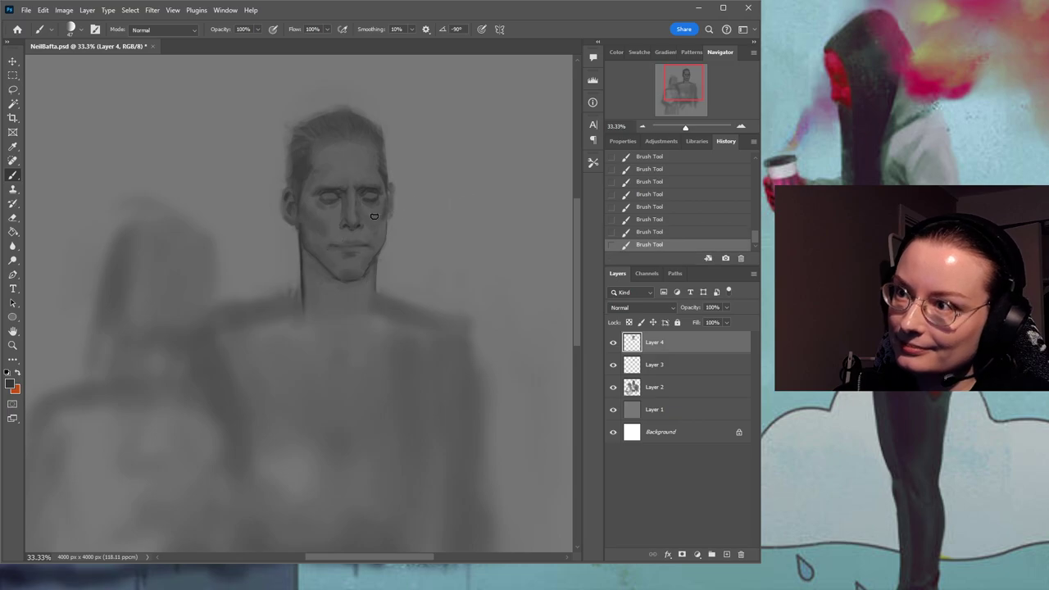
# Save the file, then undo the last stroke and repaint the left half of the mouth with a sampled grey.
pyautogui.hotkey('ctrl', 's')
pyautogui.hotkey('ctrl', 'z')
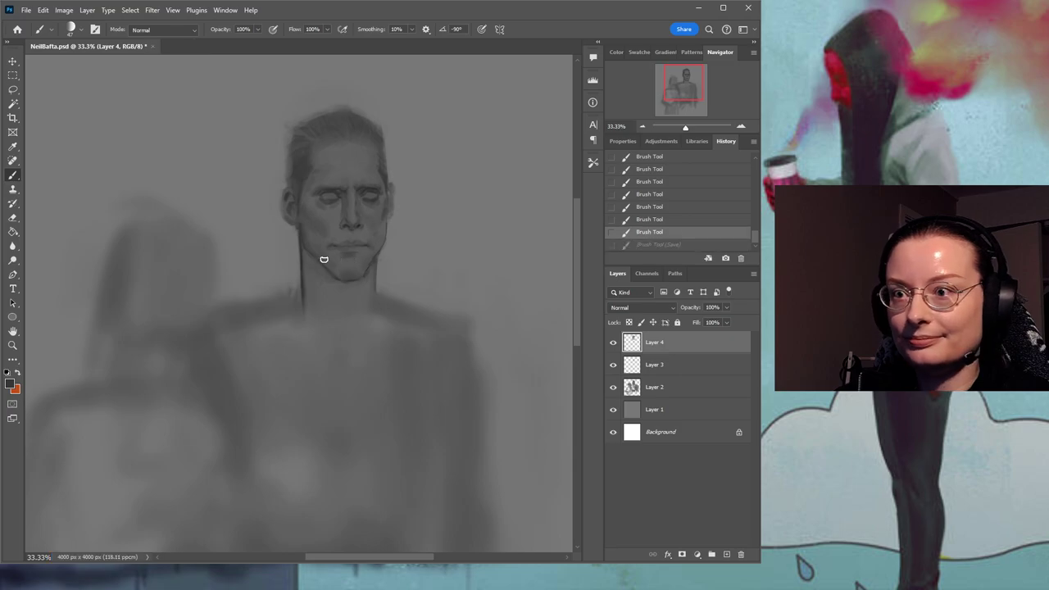
pyautogui.moveTo(324, 249); pyautogui.dragTo(346, 247)
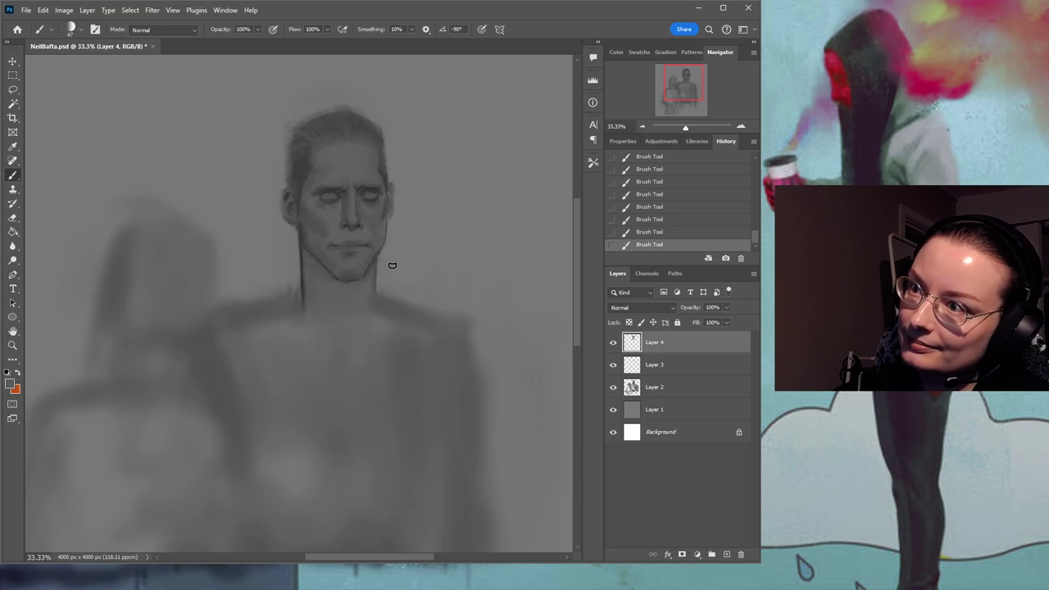
pyautogui.scroll(-3, 401, 246)
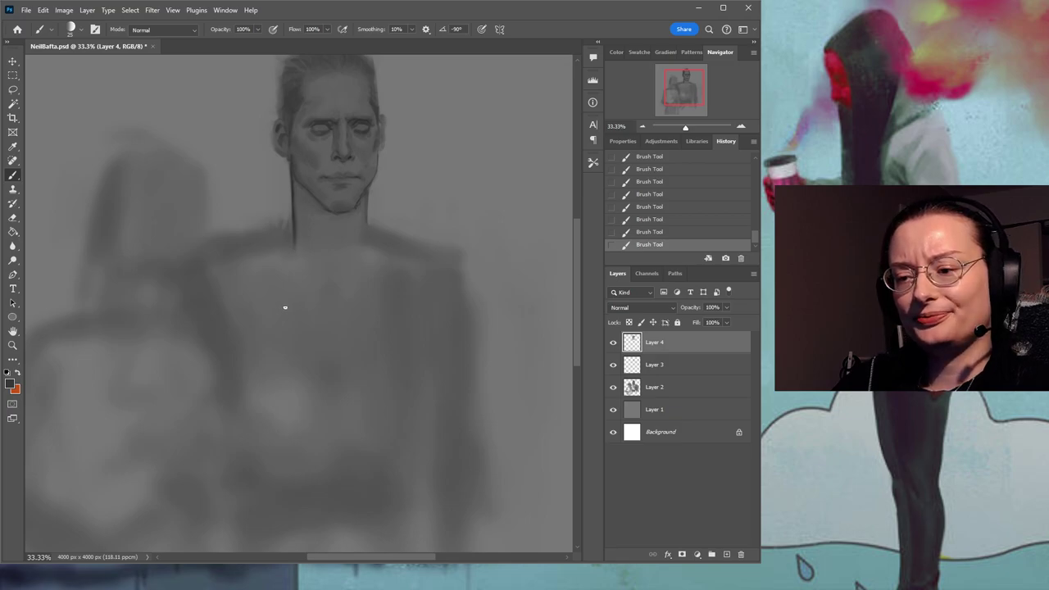
pyautogui.moveTo(304, 306); pyautogui.dragTo(291, 288)
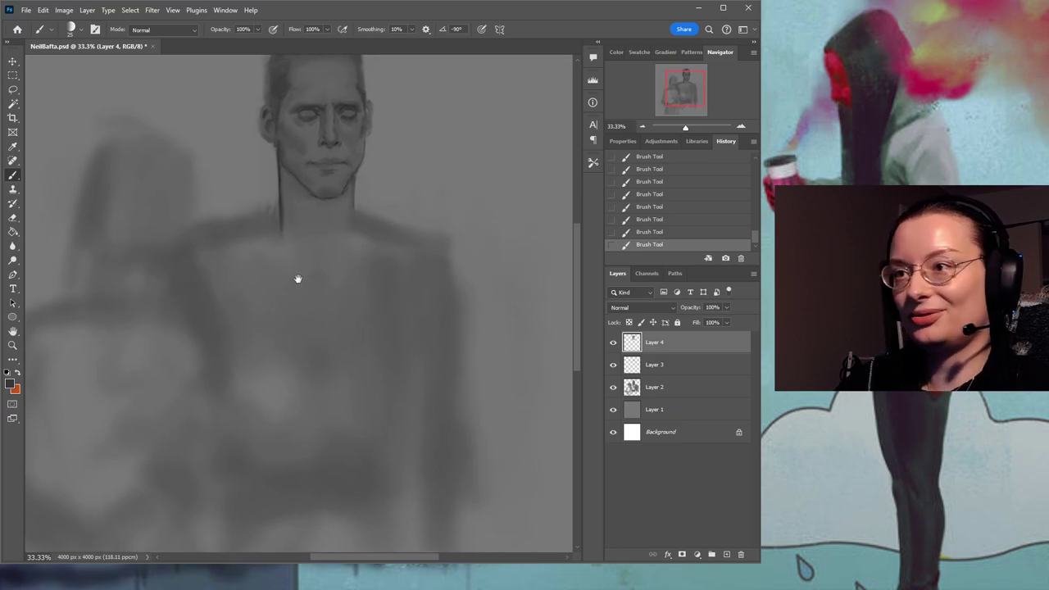
# Sketch the dark collar and lapel lines from the left side of the neck down the chest, undoing stray strokes.
pyautogui.moveTo(285, 219); pyautogui.dragTo(312, 353)
pyautogui.moveTo(286, 260); pyautogui.dragTo(306, 307)
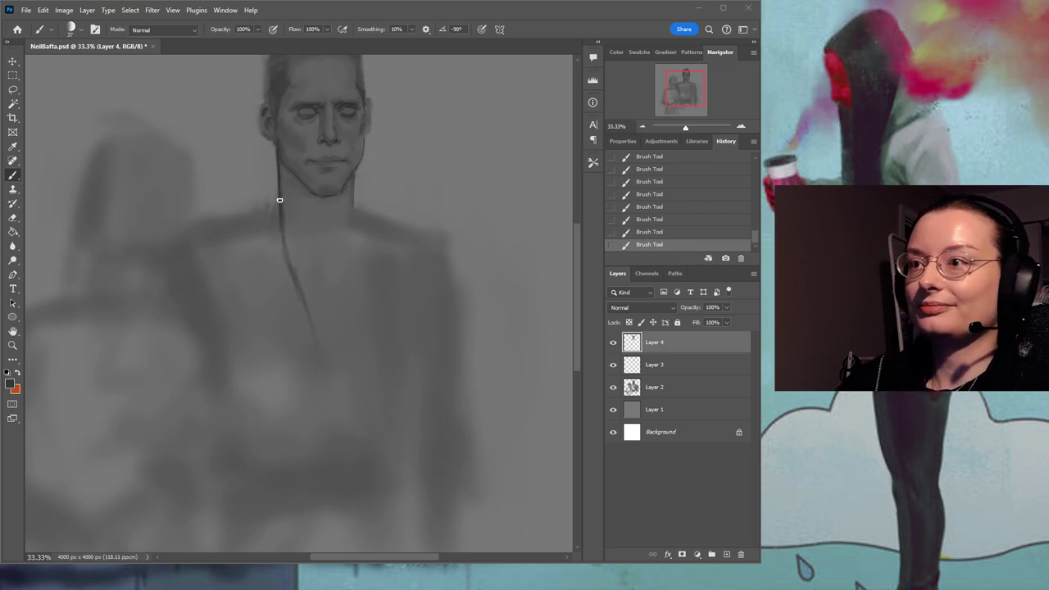
pyautogui.moveTo(273, 201); pyautogui.dragTo(259, 243)
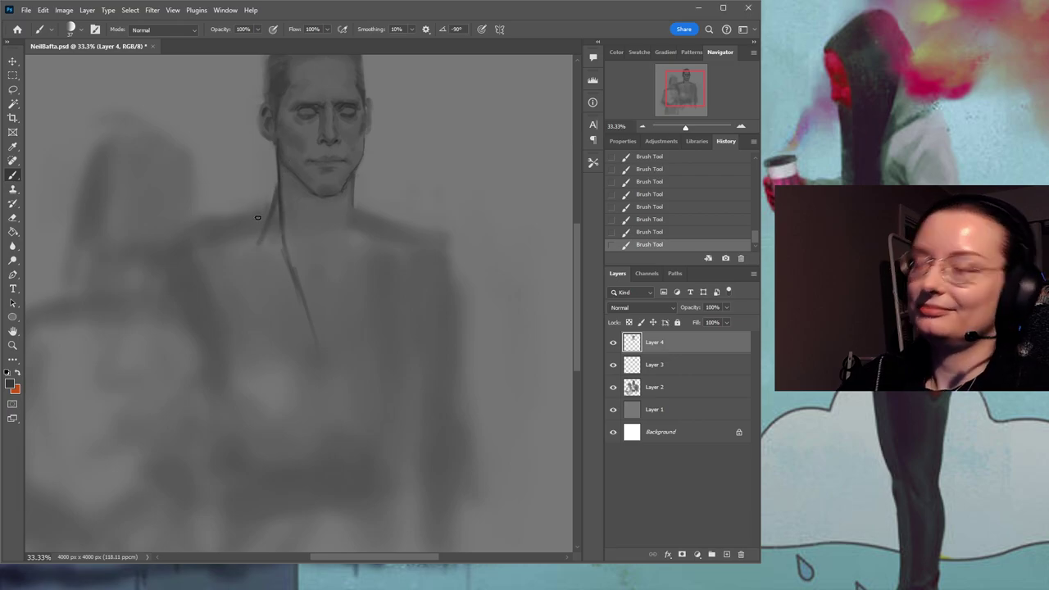
pyautogui.moveTo(229, 288)
pyautogui.mouseDown()
pyautogui.moveTo(273, 205)
pyautogui.moveTo(215, 342)
pyautogui.mouseUp()
pyautogui.hotkey('ctrl', 'z')
pyautogui.hotkey('ctrl', 'z')
pyautogui.moveTo(259, 239); pyautogui.dragTo(269, 286)
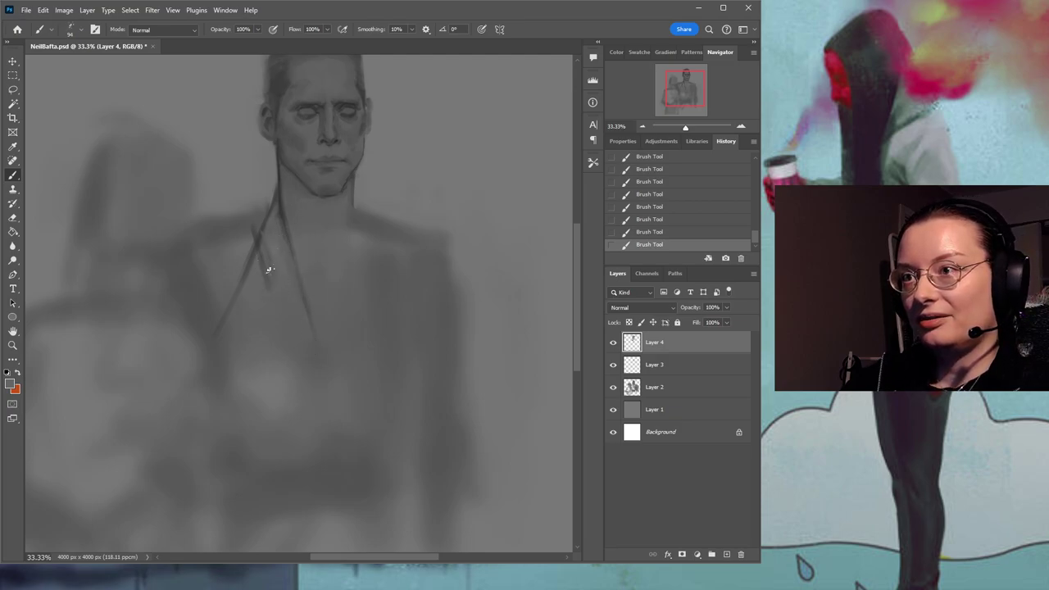
# Darken the short notch crossing the left lapel line and trim it with a sampled grey.
pyautogui.moveTo(392, 206)
pyautogui.mouseDown()
pyautogui.moveTo(375, 246)
pyautogui.moveTo(365, 236)
pyautogui.mouseUp()
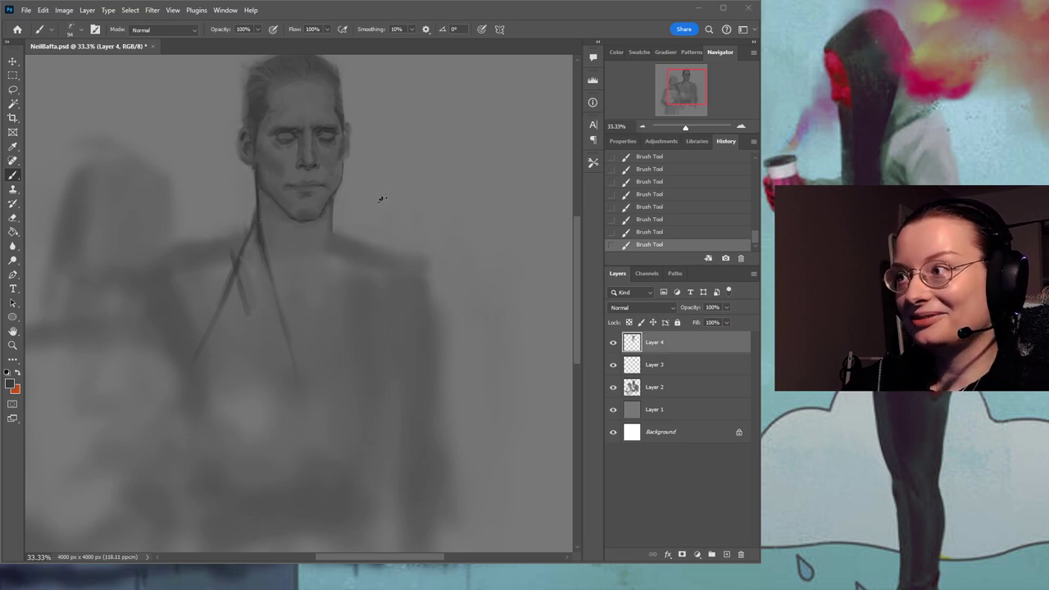
pyautogui.moveTo(238, 264); pyautogui.dragTo(243, 300)
pyautogui.keyDown('alt'); pyautogui.click(239, 316); pyautogui.keyUp('alt')
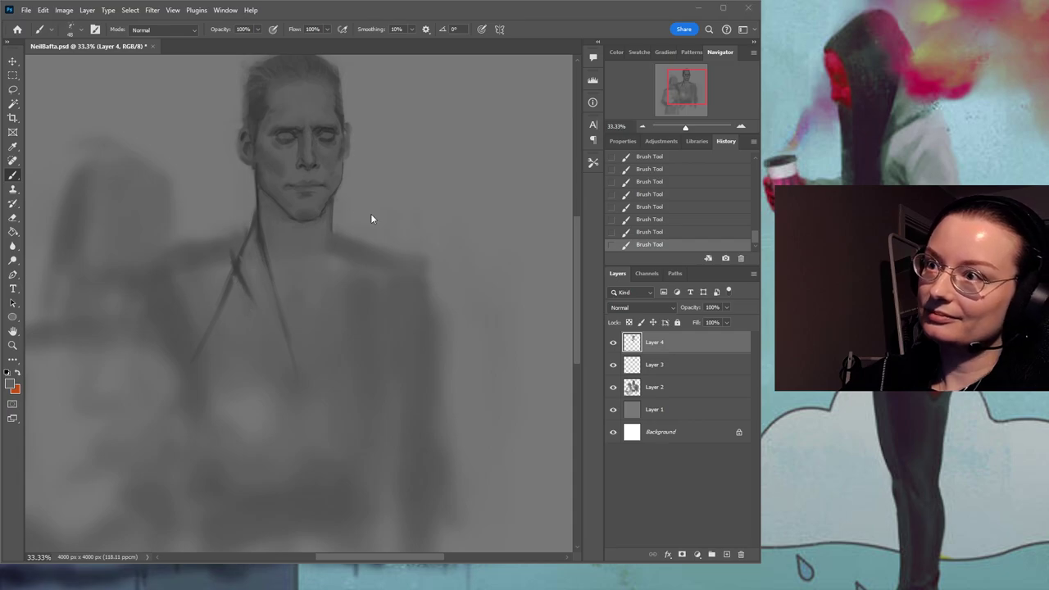
# Paint a short dark collar line down the right side of the neck with a size 72 brush, undoing the rejected attempts.
pyautogui.keyDown('alt'); pyautogui.click(270, 237); pyautogui.keyUp('alt')
pyautogui.press(']')
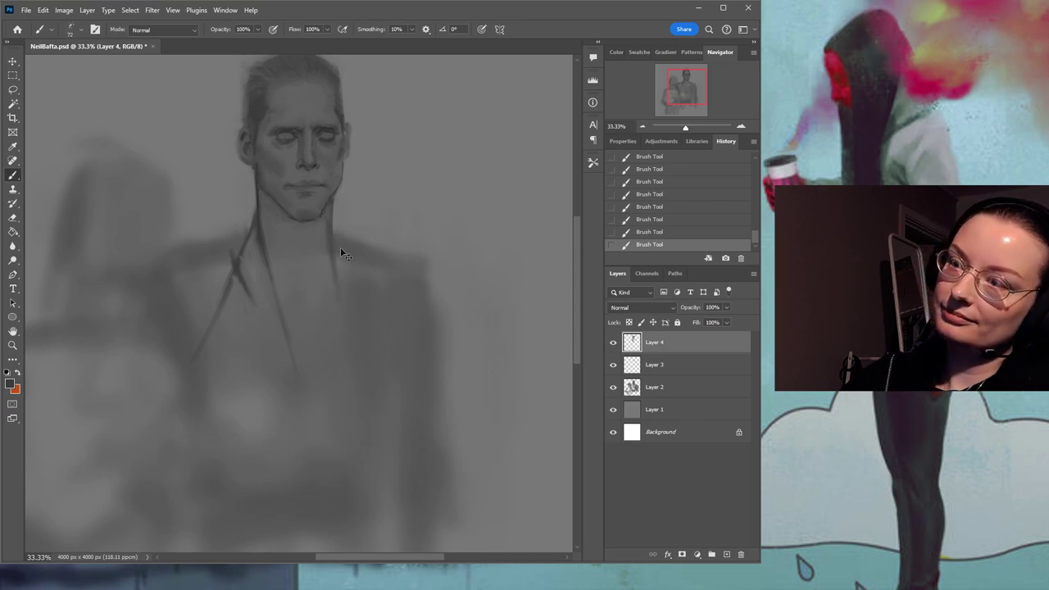
pyautogui.hotkey('ctrl', 'z')
pyautogui.moveTo(332, 237); pyautogui.dragTo(337, 258)
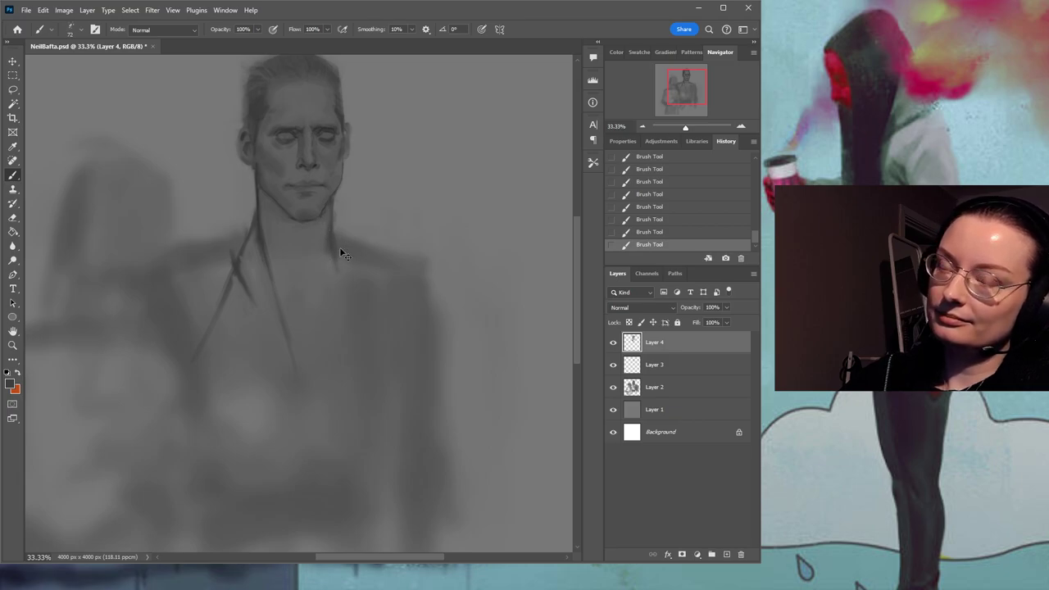
pyautogui.hotkey('ctrl', 'z')
pyautogui.moveTo(328, 210); pyautogui.dragTo(315, 272)
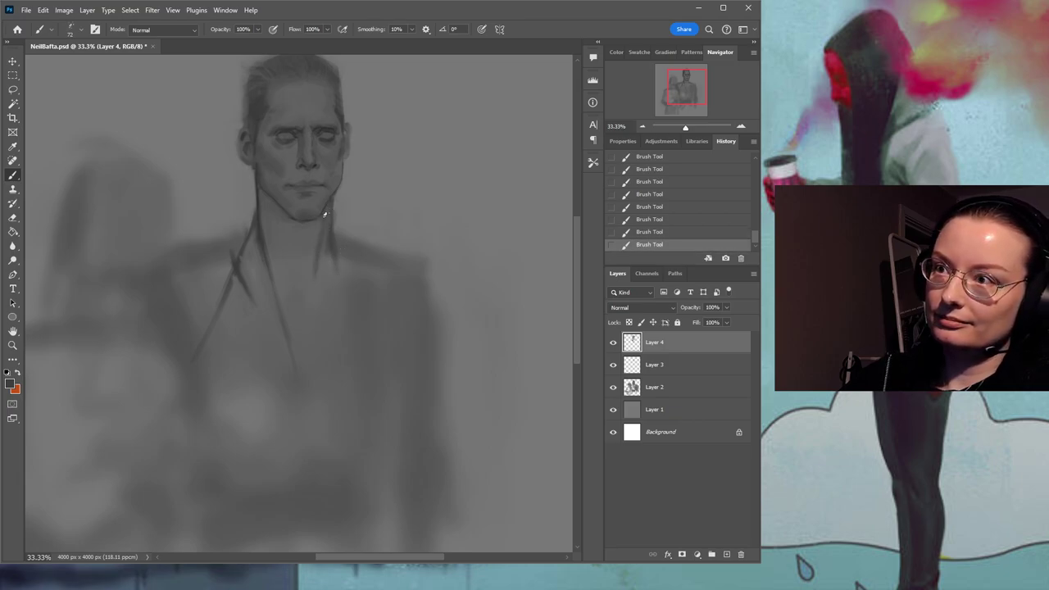
# Shade the throat below the chin with a size 108 brush and greys sampled from the neck.
pyautogui.press(']')
pyautogui.keyDown('alt'); pyautogui.click(318, 245); pyautogui.keyUp('alt')
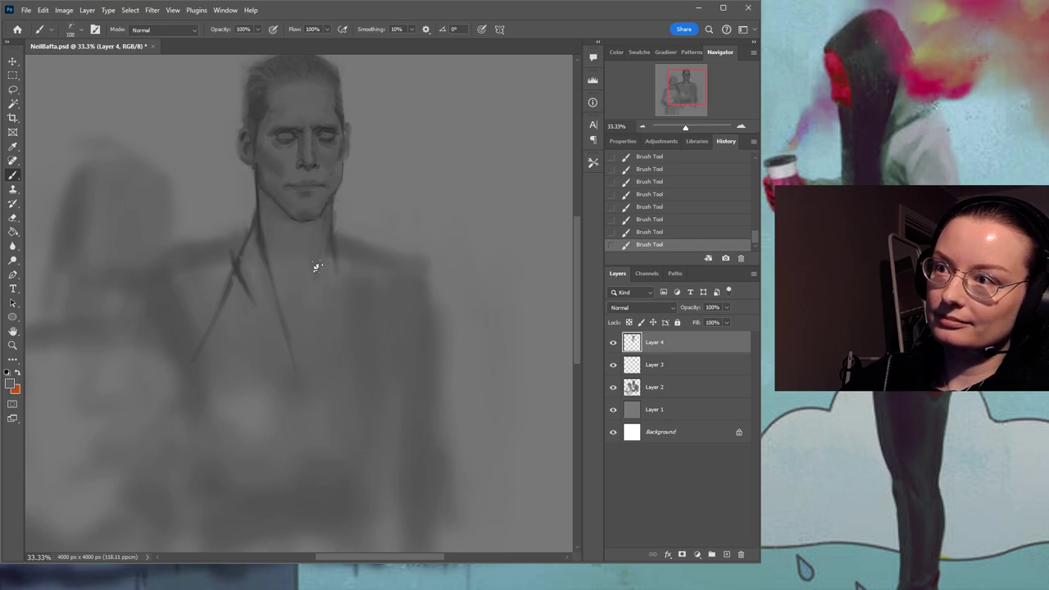
pyautogui.keyDown('alt'); pyautogui.click(336, 246); pyautogui.keyUp('alt')
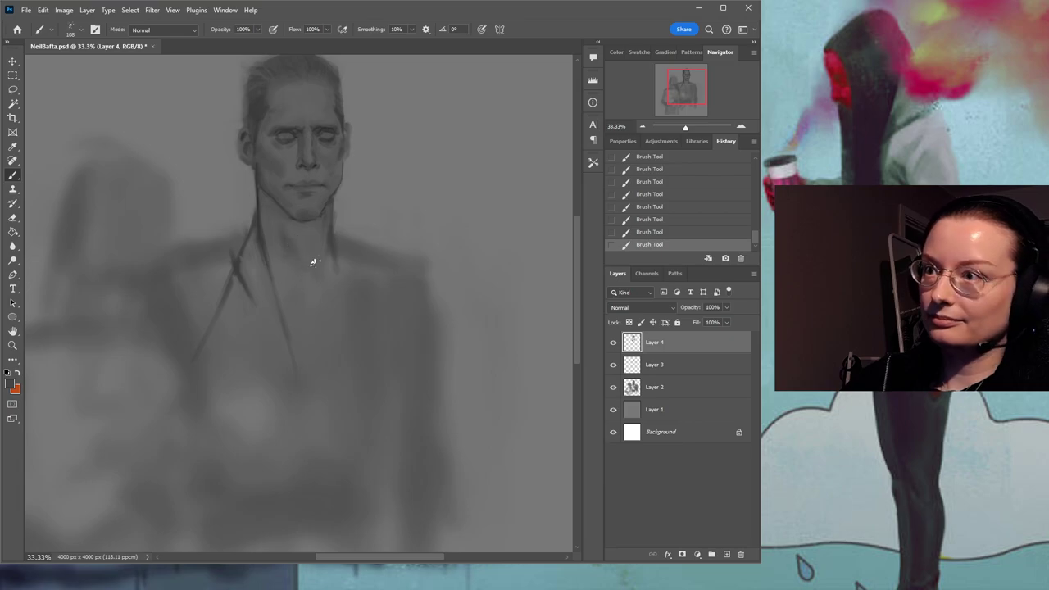
pyautogui.keyDown('alt'); pyautogui.click(290, 244); pyautogui.keyUp('alt')
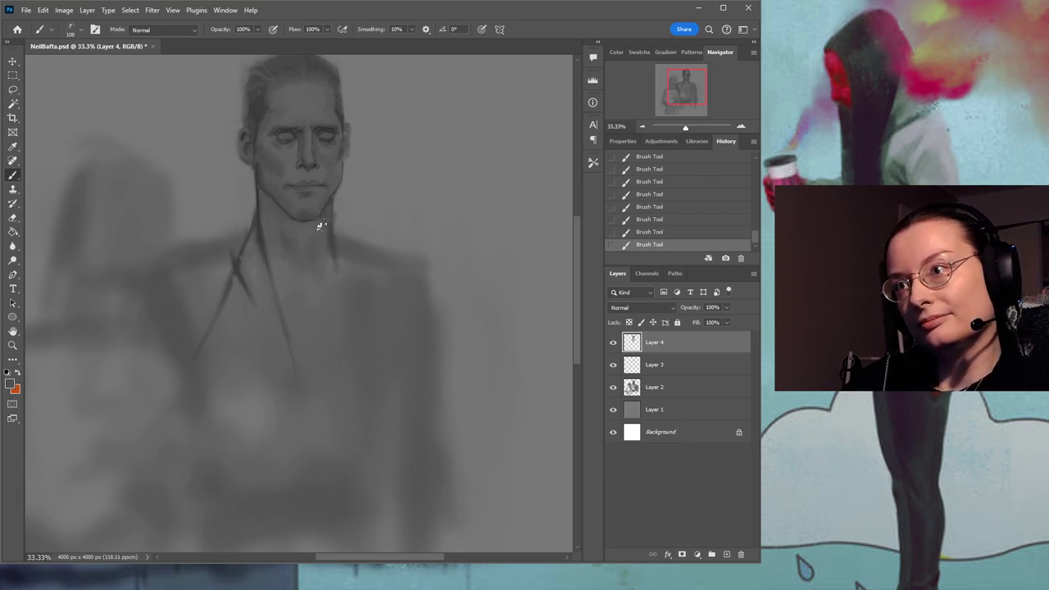
pyautogui.keyDown('alt'); pyautogui.click(284, 250); pyautogui.keyUp('alt')
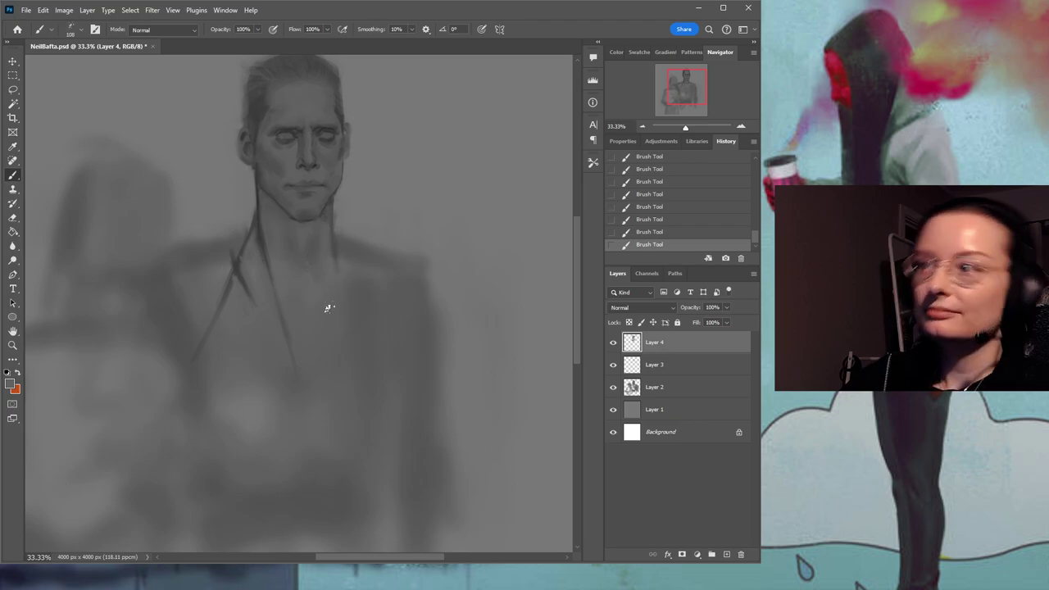
# Refine the left lapel notch and paint diagonal dark collar strokes on both sides of the throat with a size 75 brush.
pyautogui.moveTo(366, 271); pyautogui.dragTo(326, 257)
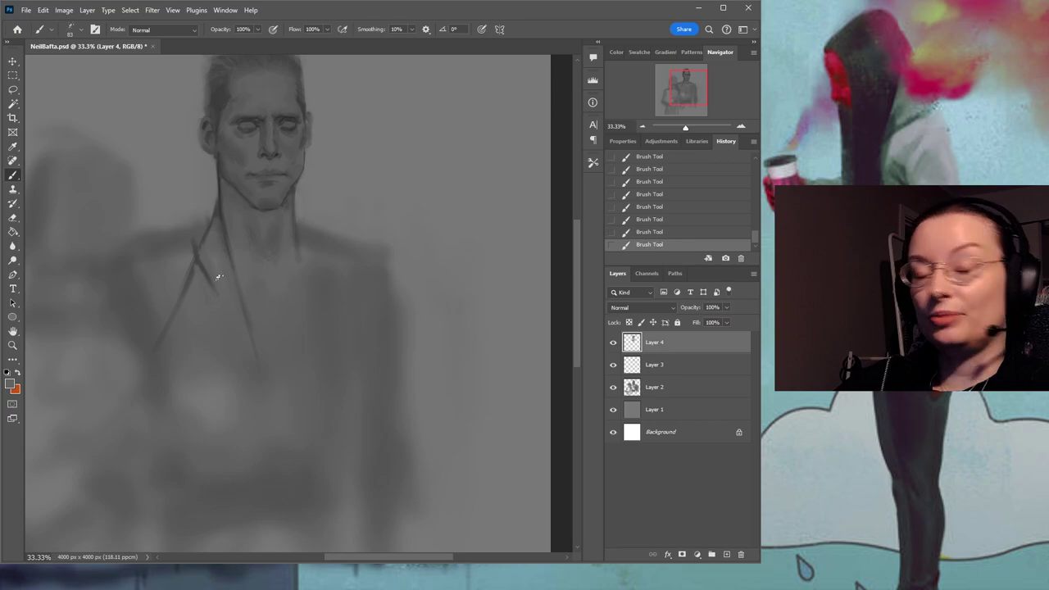
pyautogui.moveTo(304, 248); pyautogui.dragTo(276, 286)
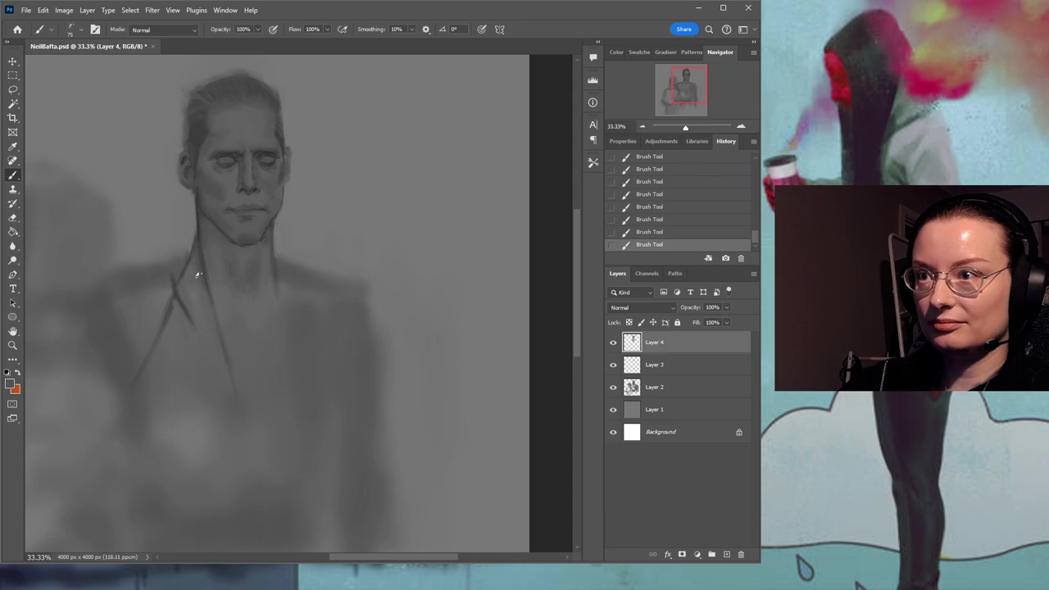
pyautogui.moveTo(307, 272); pyautogui.dragTo(298, 223)
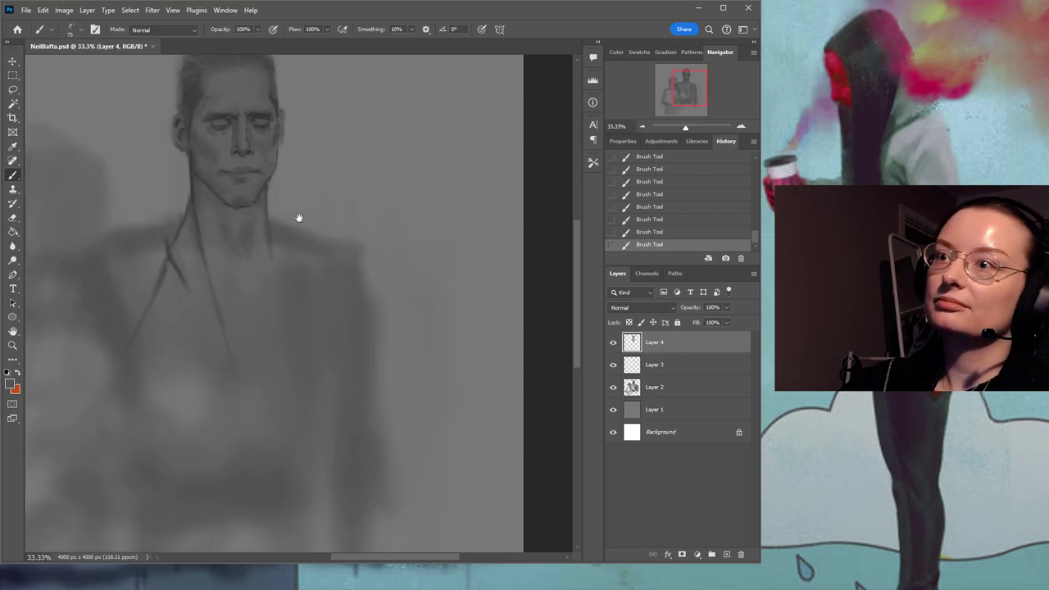
pyautogui.keyDown('alt'); pyautogui.click(262, 141); pyautogui.keyUp('alt')
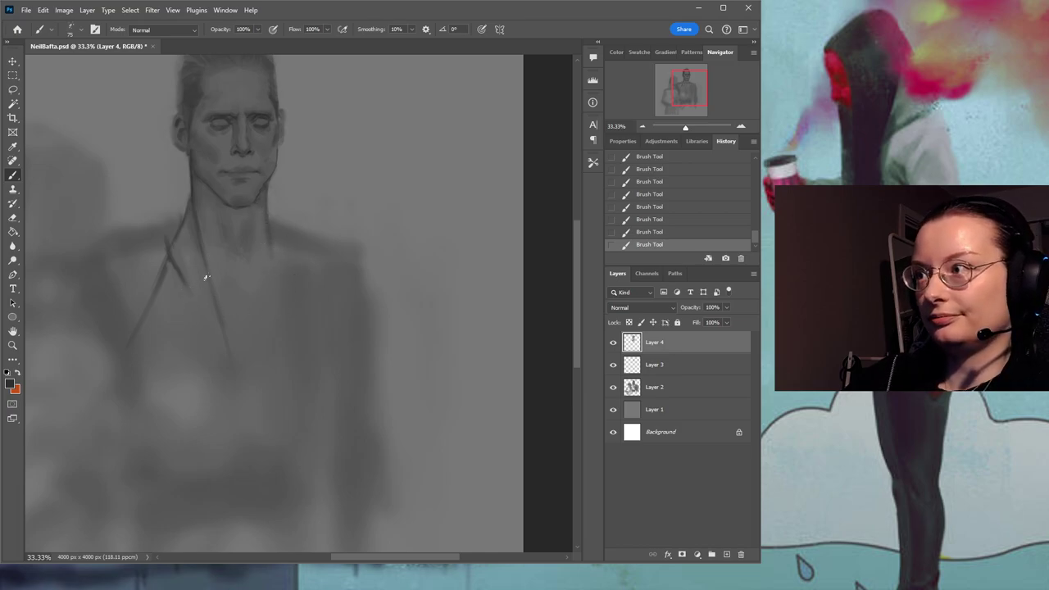
pyautogui.moveTo(220, 256)
pyautogui.mouseDown()
pyautogui.moveTo(153, 364)
pyautogui.moveTo(156, 351)
pyautogui.mouseUp()
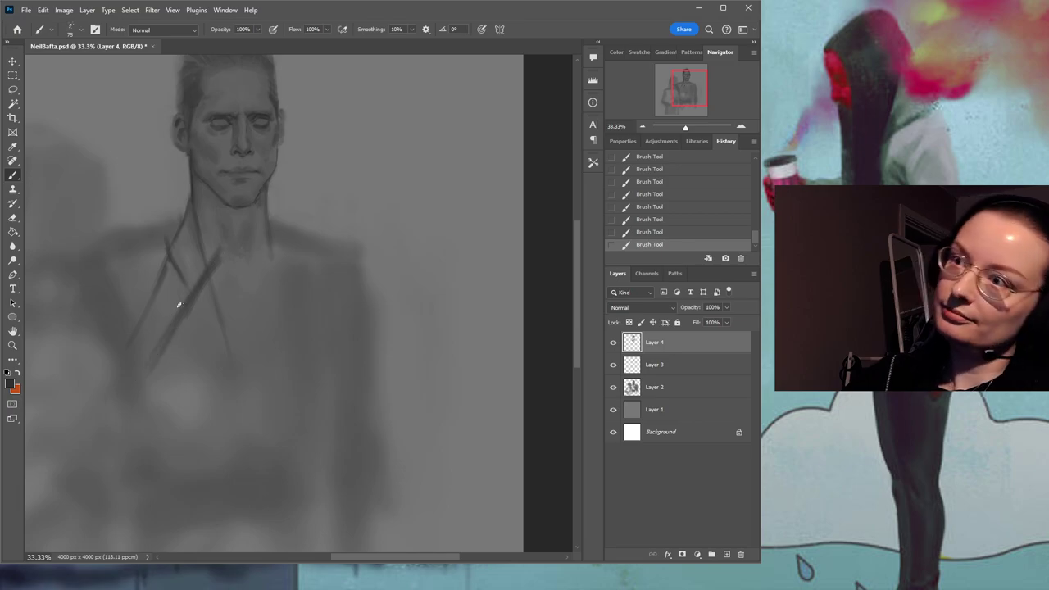
pyautogui.moveTo(262, 229)
pyautogui.mouseDown()
pyautogui.moveTo(286, 282)
pyautogui.moveTo(264, 250)
pyautogui.moveTo(308, 324)
pyautogui.mouseUp()
# Sketch the V-shaped shirt opening with two dark strokes meeting at a point on the chest.
pyautogui.moveTo(261, 251)
pyautogui.mouseDown()
pyautogui.moveTo(299, 313)
pyautogui.moveTo(353, 225)
pyautogui.mouseUp()
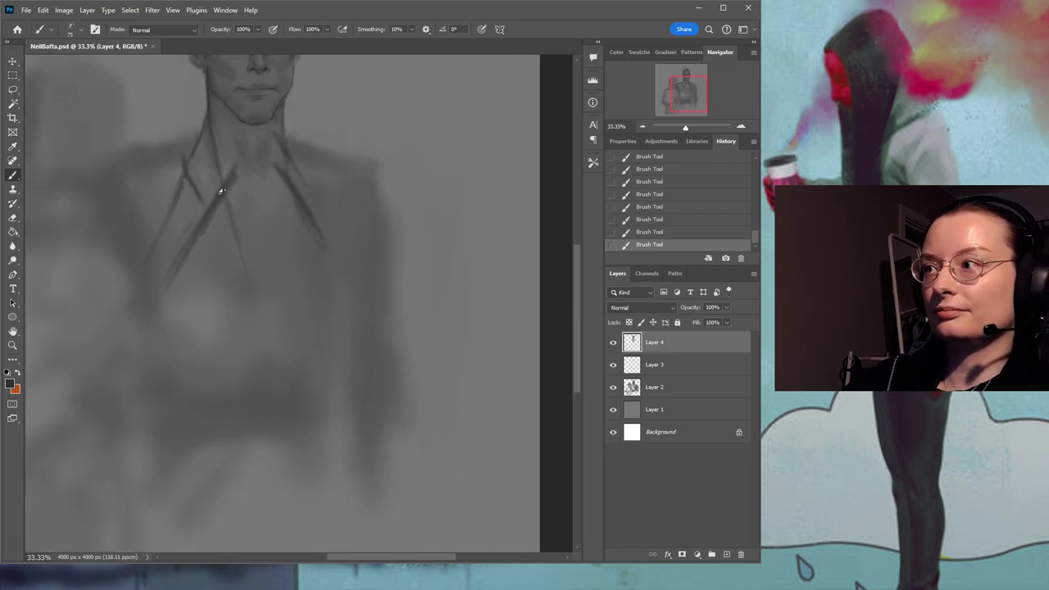
pyautogui.moveTo(229, 202); pyautogui.dragTo(263, 345)
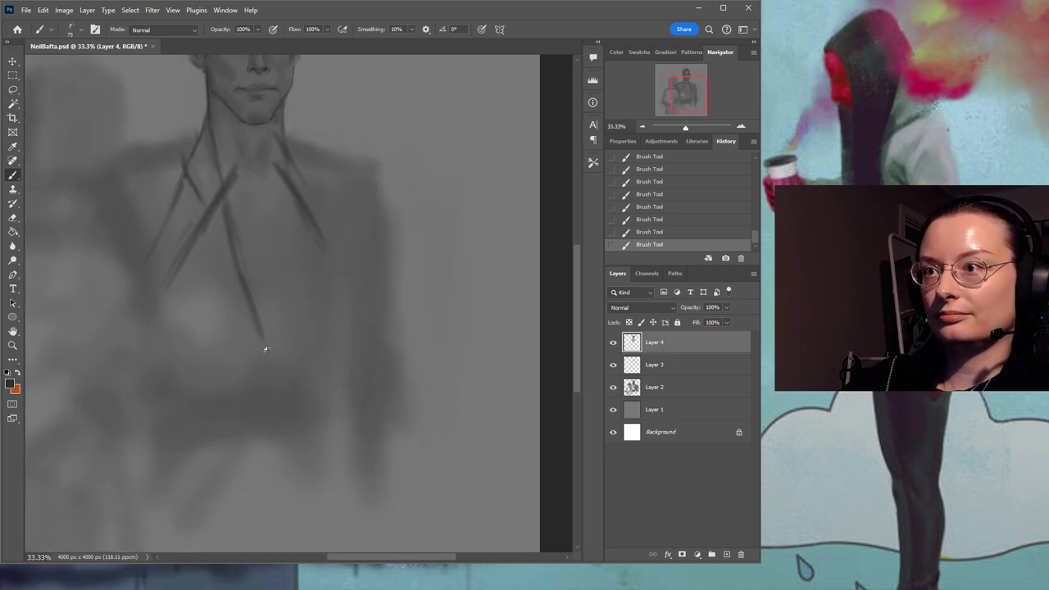
pyautogui.moveTo(310, 225)
pyautogui.mouseDown()
pyautogui.moveTo(287, 317)
pyautogui.moveTo(311, 245)
pyautogui.moveTo(266, 354)
pyautogui.mouseUp()
# Thicken the standing collar on the right side of the neck with a dark stroke and sample a nearby grey.
pyautogui.moveTo(354, 212); pyautogui.dragTo(367, 306)
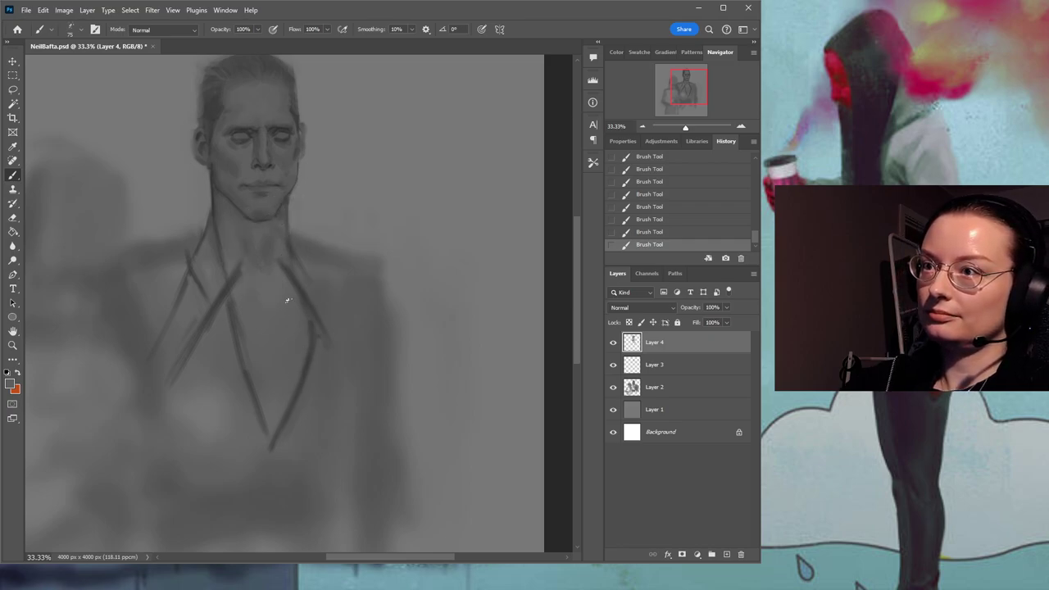
pyautogui.moveTo(297, 232); pyautogui.dragTo(307, 259)
pyautogui.keyDown('alt'); pyautogui.click(308, 223); pyautogui.keyUp('alt')
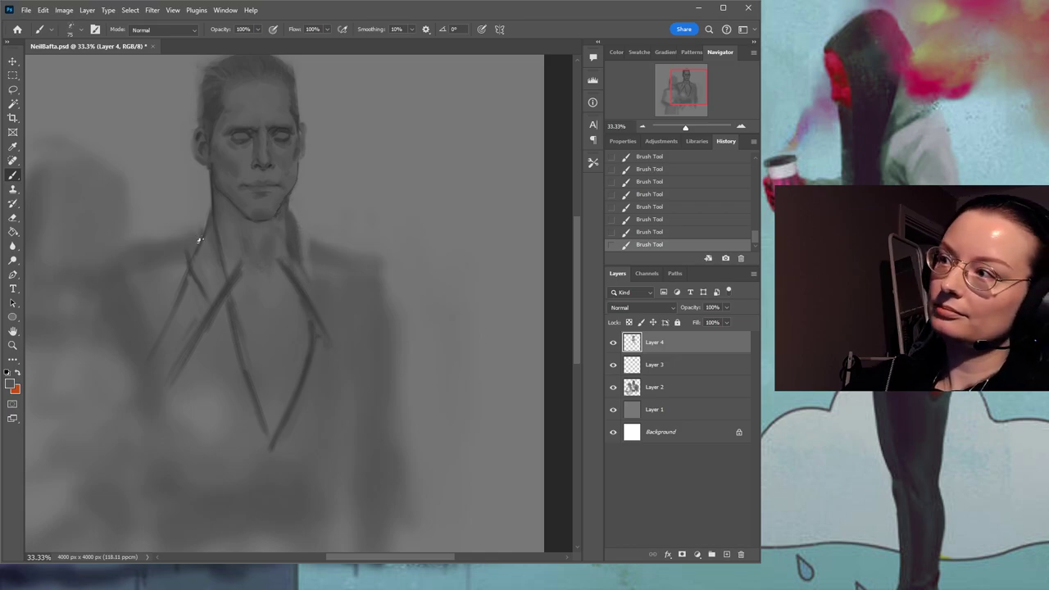
# Shape the left side of the collar between neck and shoulder, reworking its outer edge and notch with sampled greys.
pyautogui.moveTo(213, 206); pyautogui.dragTo(194, 252)
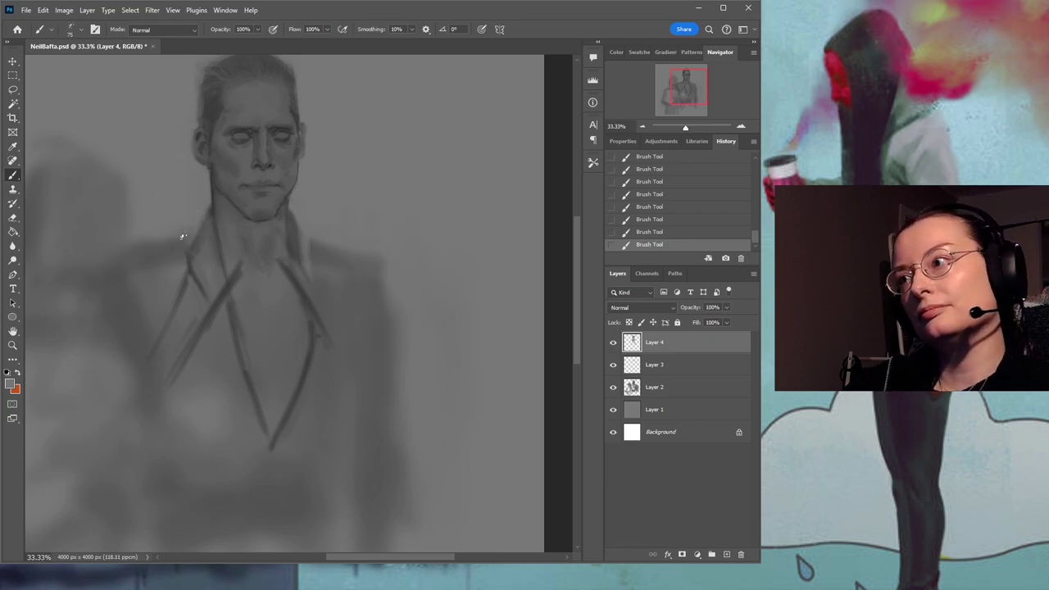
pyautogui.keyDown('alt'); pyautogui.click(205, 206); pyautogui.keyUp('alt')
pyautogui.moveTo(187, 246)
pyautogui.mouseDown()
pyautogui.moveTo(207, 302)
pyautogui.moveTo(190, 249)
pyautogui.mouseUp()
pyautogui.keyDown('alt'); pyautogui.click(211, 260); pyautogui.keyUp('alt')
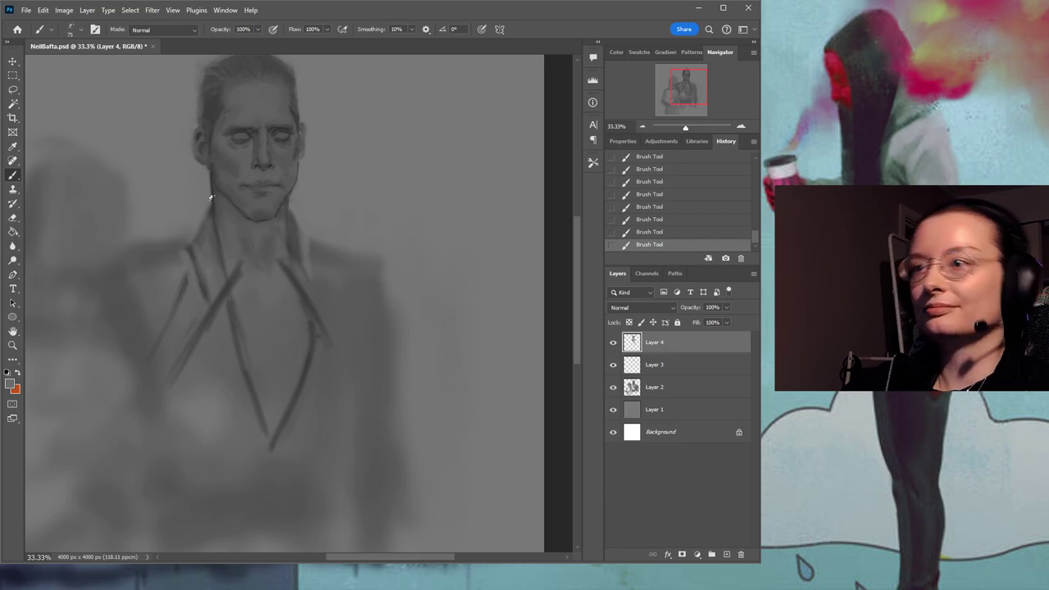
pyautogui.keyDown('alt'); pyautogui.click(207, 279); pyautogui.keyUp('alt')
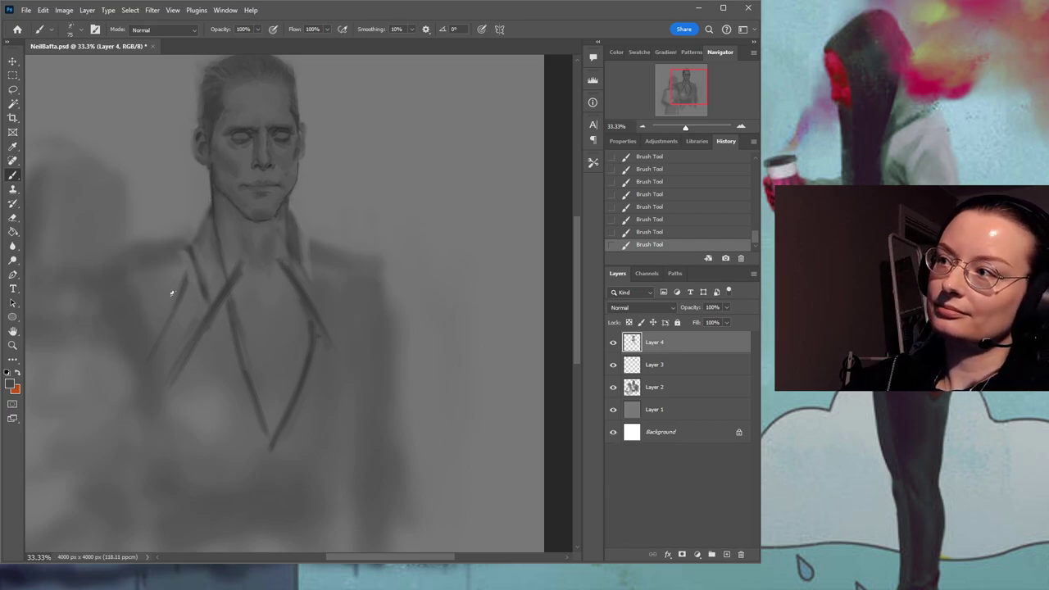
# Redraw the left lapel edge and close the left collar point with a stroke towards the throat, cleaning up with sampled greys.
pyautogui.moveTo(189, 257)
pyautogui.mouseDown()
pyautogui.moveTo(162, 331)
pyautogui.moveTo(187, 246)
pyautogui.moveTo(153, 358)
pyautogui.mouseUp()
pyautogui.keyDown('alt'); pyautogui.click(191, 294); pyautogui.keyUp('alt')
pyautogui.moveTo(188, 279); pyautogui.dragTo(161, 345)
pyautogui.keyDown('alt'); pyautogui.click(209, 282); pyautogui.keyUp('alt')
pyautogui.moveTo(233, 266); pyautogui.dragTo(208, 288)
pyautogui.keyDown('alt'); pyautogui.click(190, 310); pyautogui.keyUp('alt')
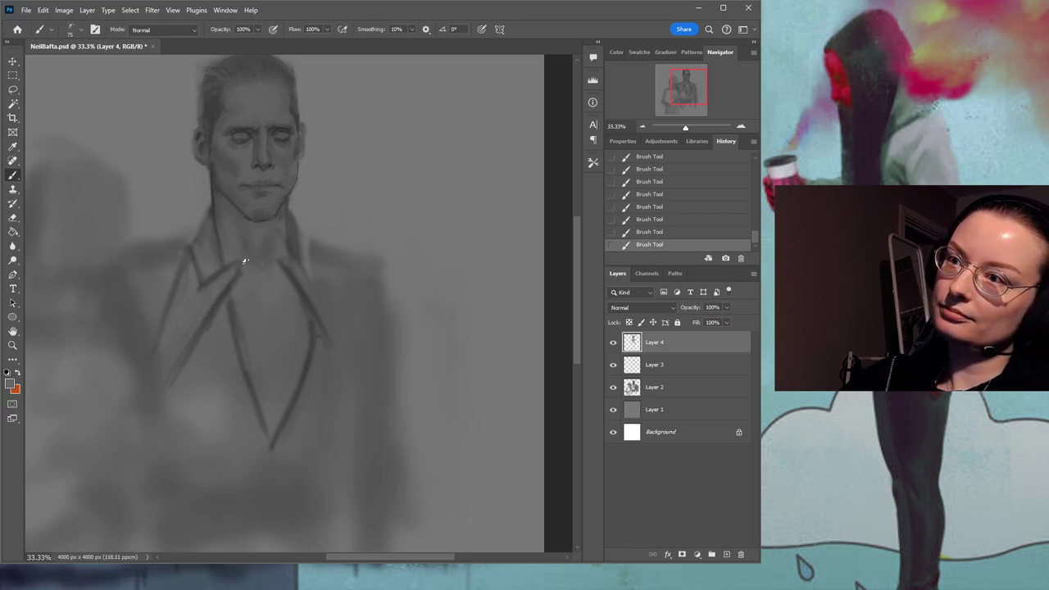
pyautogui.keyDown('alt'); pyautogui.click(232, 286); pyautogui.keyUp('alt')
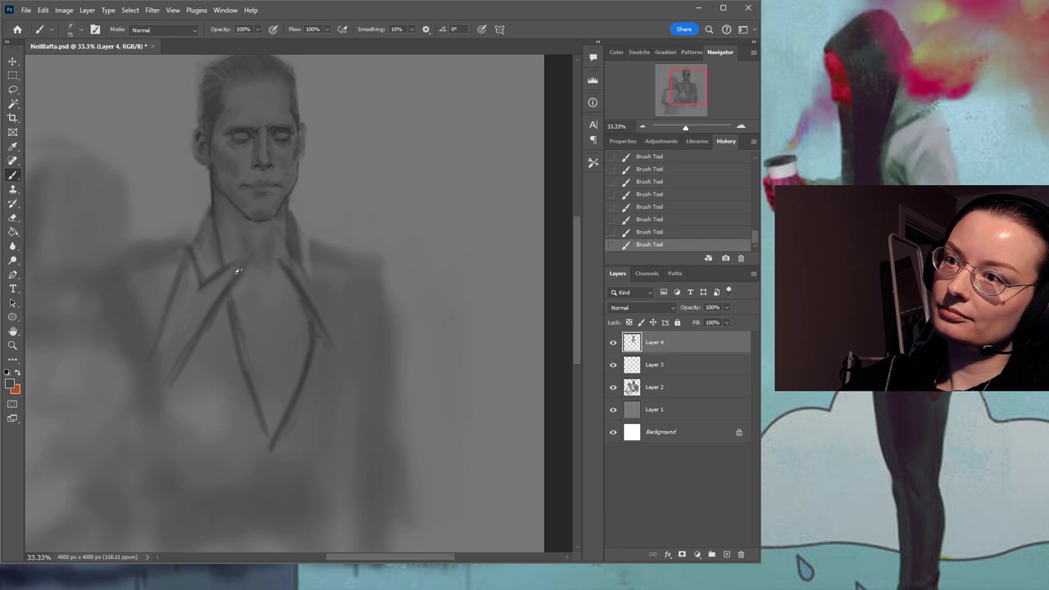
# Clean up the shirt opening, right collar edge and adjacent neck with a size 35 brush angled at 93° and sampled greys.
pyautogui.moveTo(334, 281); pyautogui.dragTo(279, 232)
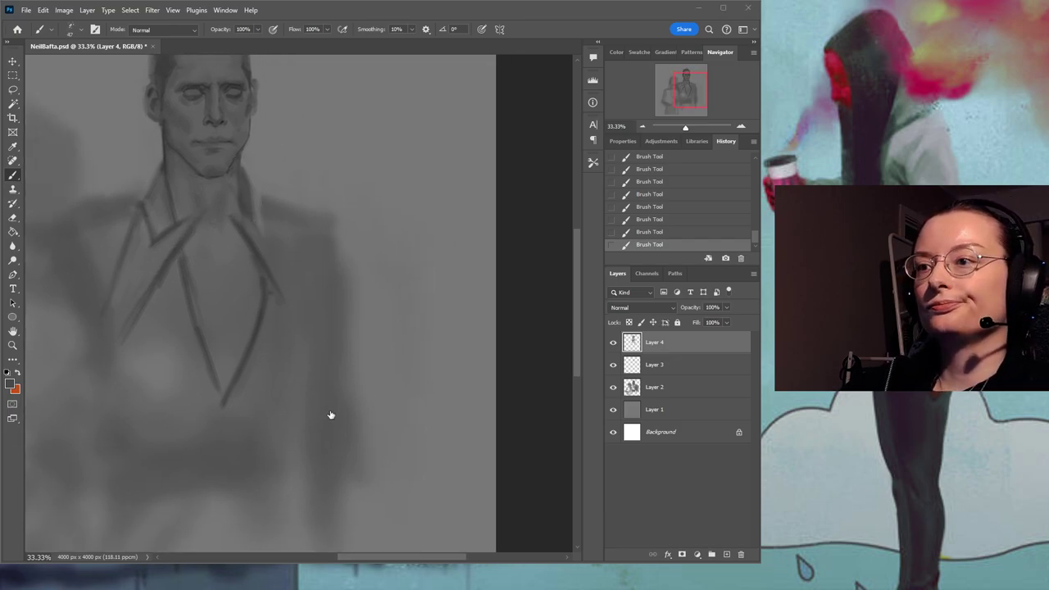
pyautogui.press('.')
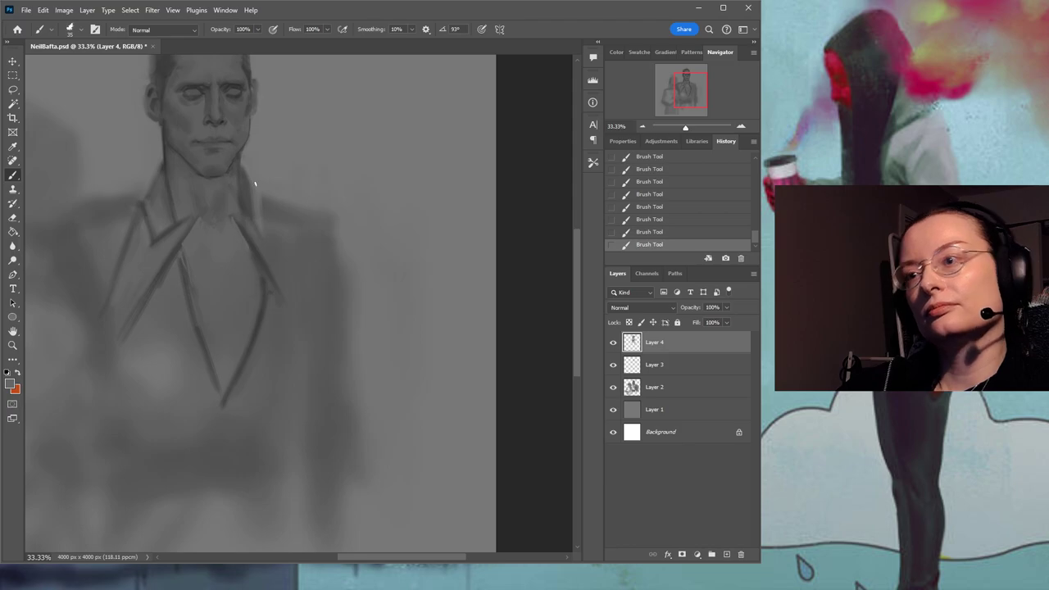
pyautogui.keyDown('alt'); pyautogui.click(258, 234); pyautogui.keyUp('alt')
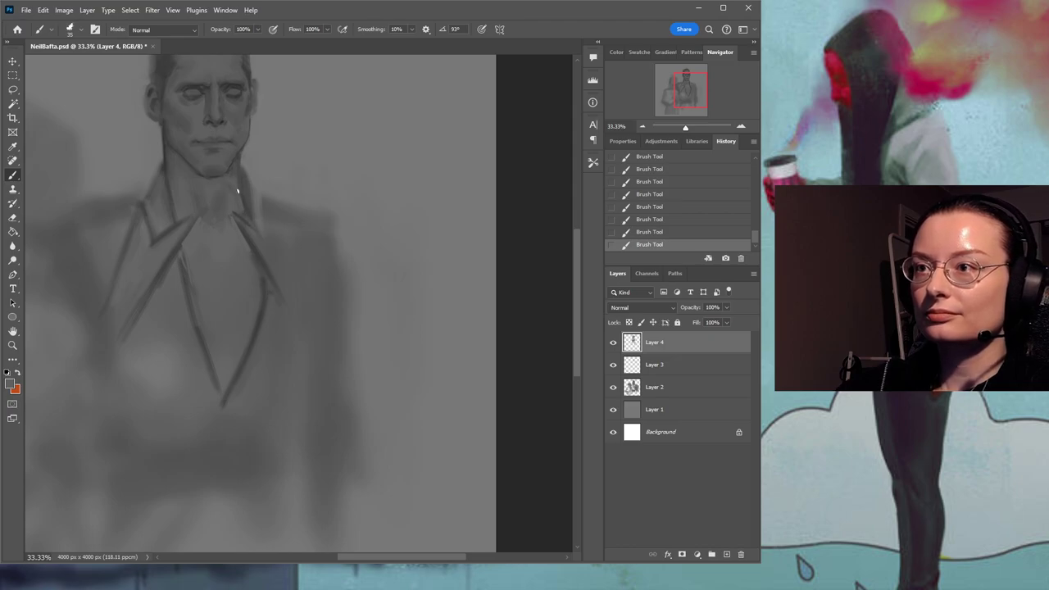
pyautogui.moveTo(299, 186); pyautogui.dragTo(304, 213)
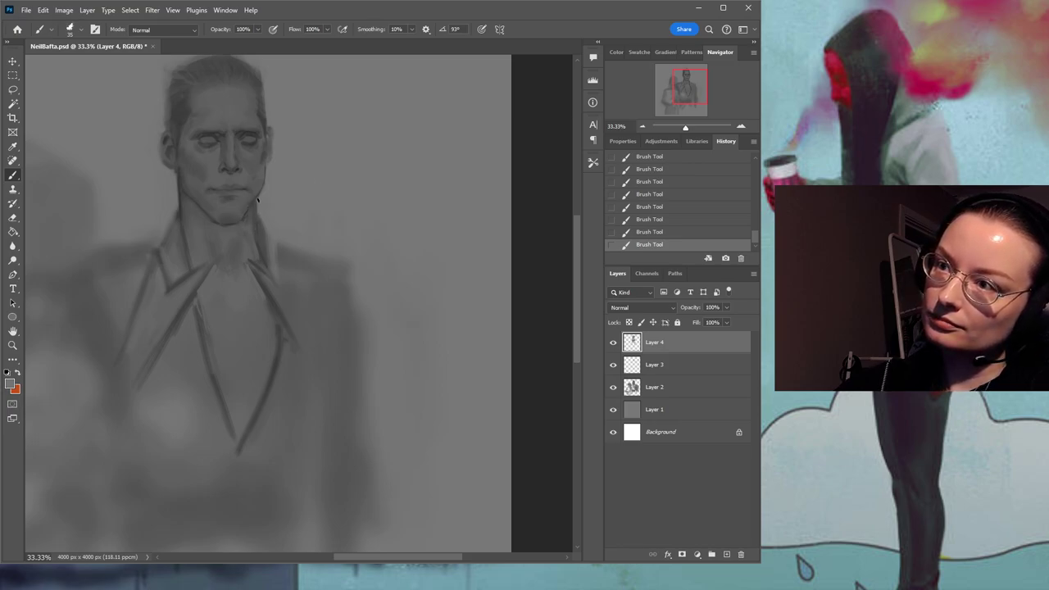
pyautogui.keyDown('alt'); pyautogui.click(249, 226); pyautogui.keyUp('alt')
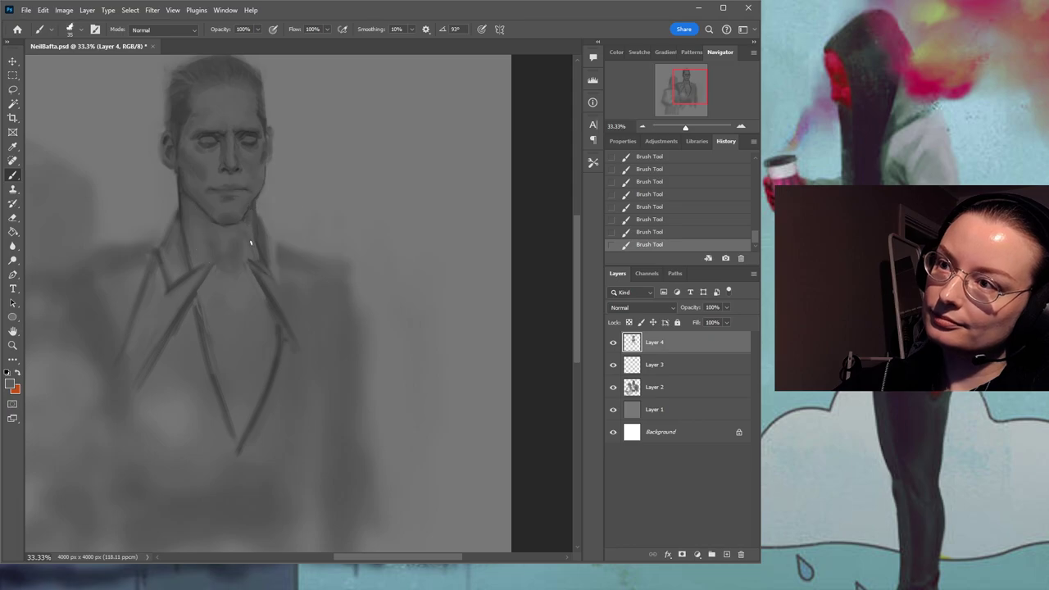
# Darken the outer edge of the left collar from the neck to the shoulder with a sampled dark grey.
pyautogui.keyDown('alt'); pyautogui.click(186, 202); pyautogui.keyUp('alt')
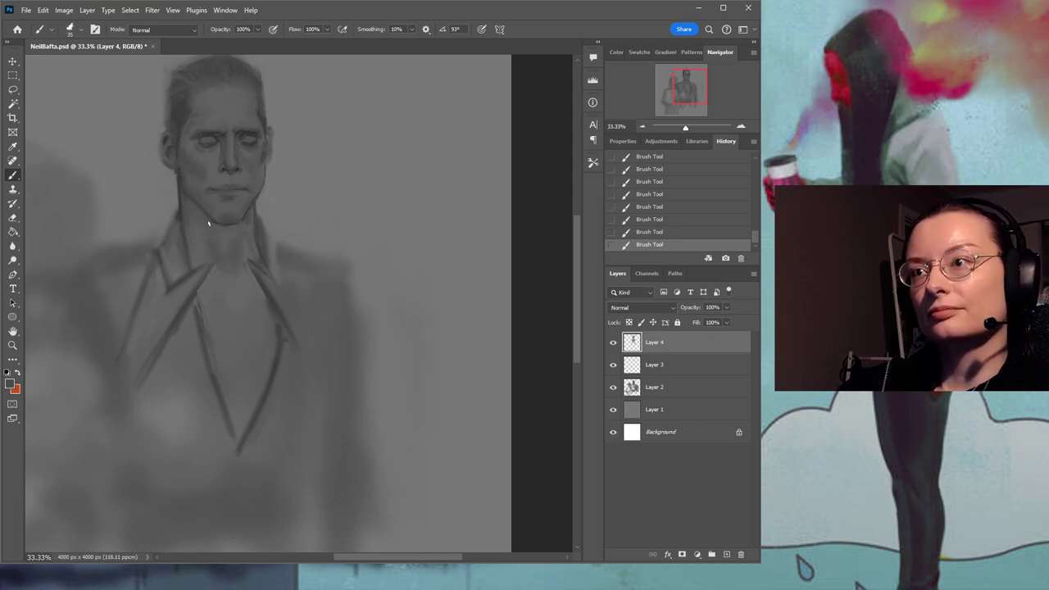
pyautogui.keyDown('alt'); pyautogui.click(179, 210); pyautogui.keyUp('alt')
pyautogui.moveTo(179, 210); pyautogui.dragTo(161, 246)
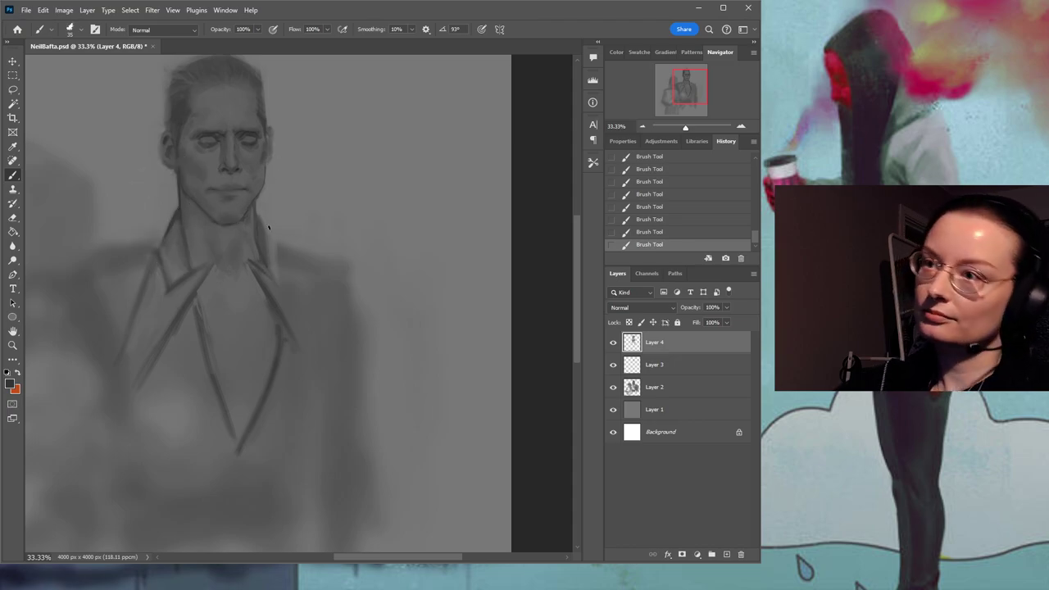
# Outline the outer edge of the right collar and draw the right lapel line down the chest.
pyautogui.moveTo(263, 228); pyautogui.dragTo(270, 246)
pyautogui.moveTo(321, 286)
pyautogui.mouseDown()
pyautogui.moveTo(267, 221)
pyautogui.moveTo(234, 217)
pyautogui.moveTo(238, 239)
pyautogui.mouseUp()
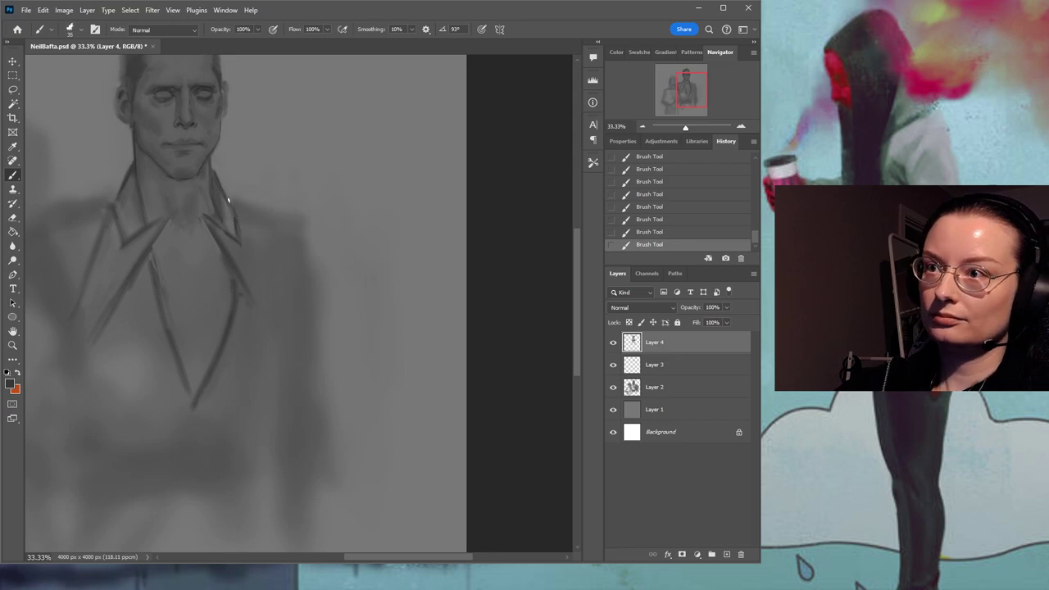
pyautogui.moveTo(234, 207)
pyautogui.mouseDown()
pyautogui.moveTo(269, 274)
pyautogui.moveTo(265, 257)
pyautogui.moveTo(346, 241)
pyautogui.moveTo(355, 254)
pyautogui.mouseUp()
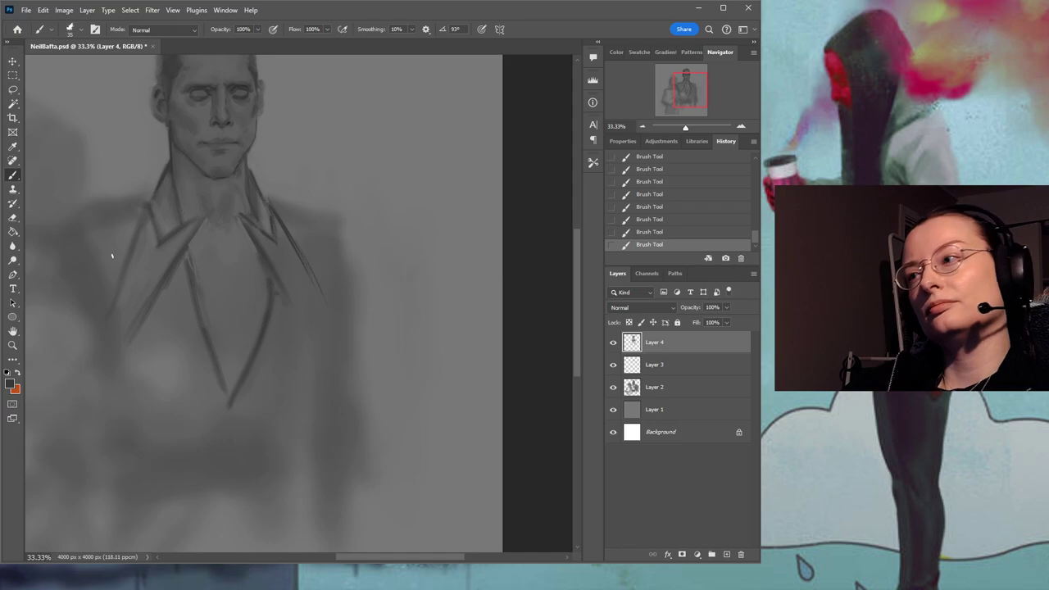
# Darken the outer edge of the left lapel from the collar point down to its lower end on the chest.
pyautogui.moveTo(144, 217); pyautogui.dragTo(109, 290)
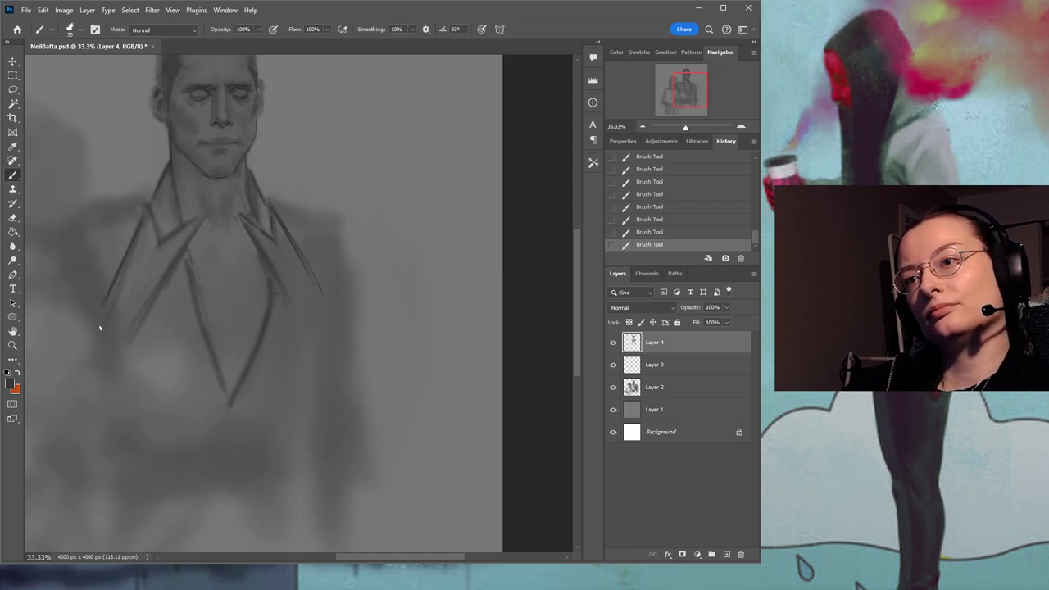
pyautogui.moveTo(97, 328); pyautogui.dragTo(95, 350)
pyautogui.moveTo(110, 294); pyautogui.dragTo(125, 272)
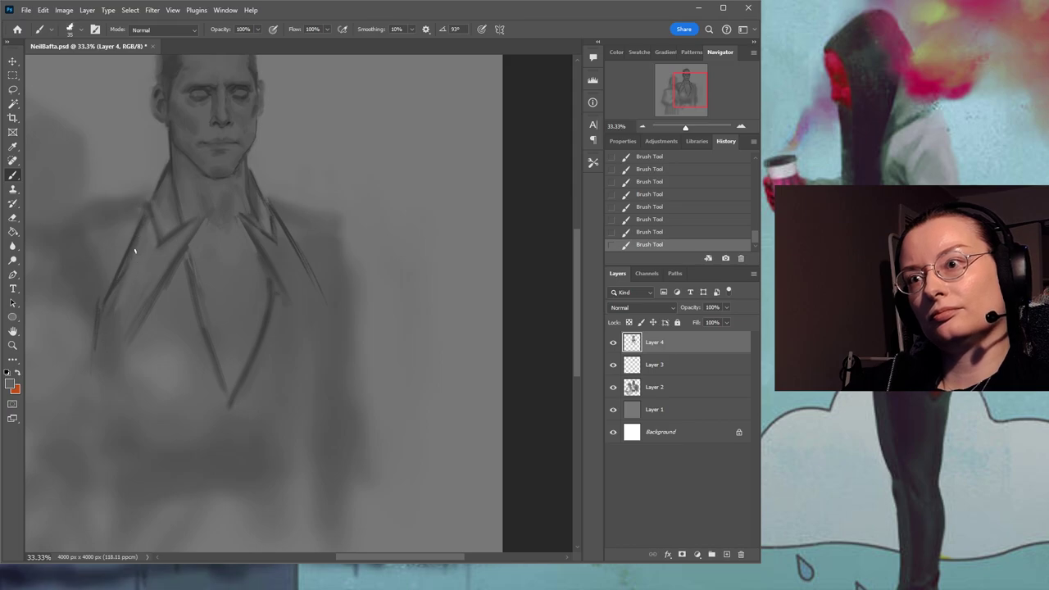
# Extend the inner edge of the left lapel down the torso with tapering dark strokes and save the file.
pyautogui.moveTo(211, 265); pyautogui.dragTo(245, 232)
pyautogui.moveTo(166, 289)
pyautogui.mouseDown()
pyautogui.moveTo(157, 366)
pyautogui.moveTo(165, 292)
pyautogui.moveTo(155, 339)
pyautogui.moveTo(186, 262)
pyautogui.moveTo(171, 286)
pyautogui.moveTo(190, 296)
pyautogui.moveTo(195, 253)
pyautogui.moveTo(153, 369)
pyautogui.mouseUp()
pyautogui.moveTo(162, 308); pyautogui.dragTo(140, 375)
pyautogui.moveTo(158, 327); pyautogui.dragTo(145, 369)
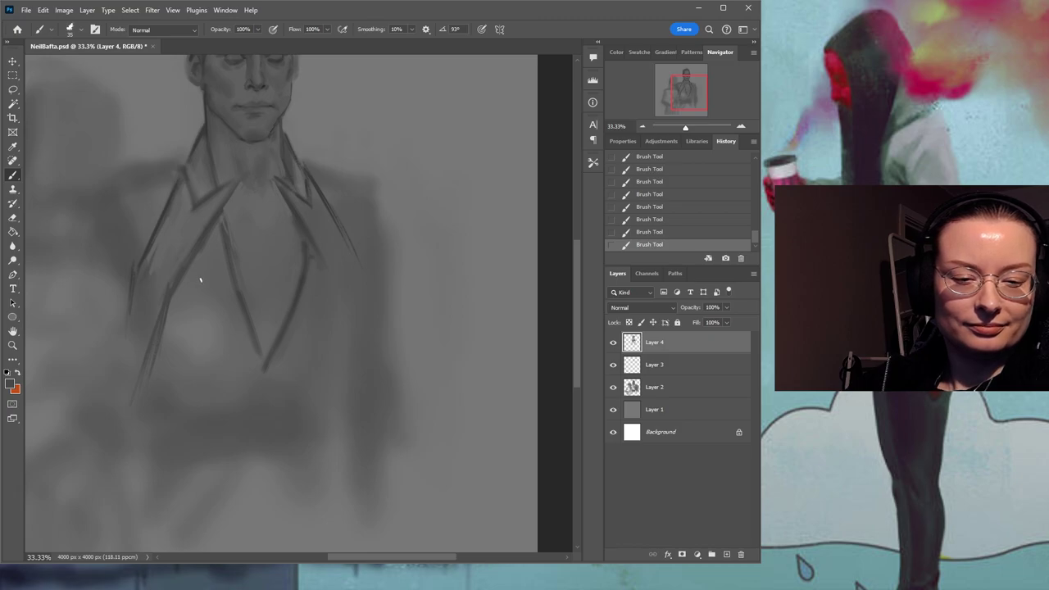
pyautogui.hotkey('ctrl', 's')
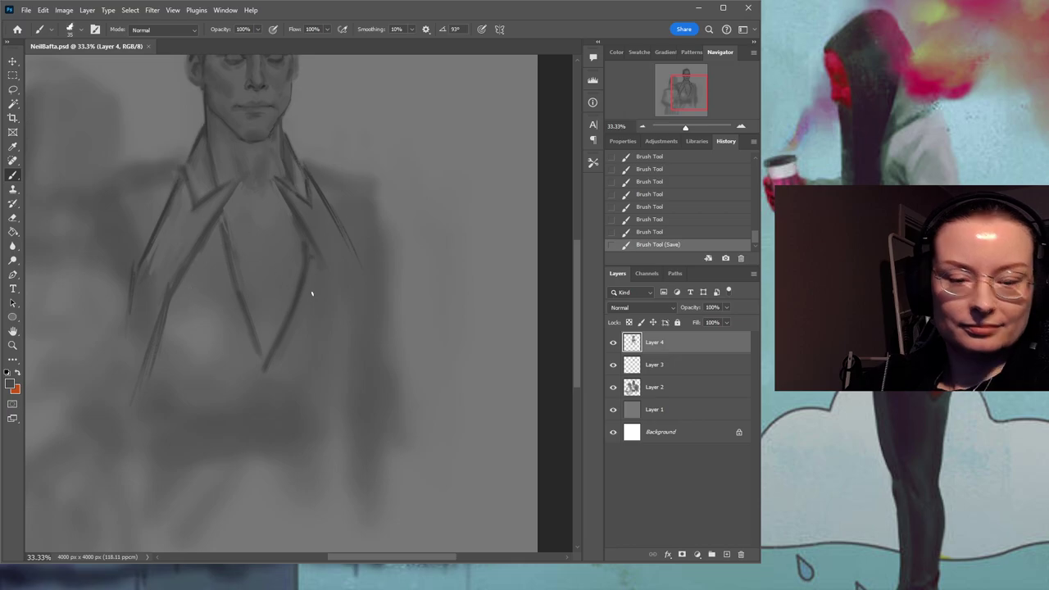
# Shade the inside of the left lapel and soften its lines with broad strokes of a sampled grey.
pyautogui.keyDown('alt'); pyautogui.click(176, 264); pyautogui.keyUp('alt')
pyautogui.moveTo(177, 265); pyautogui.dragTo(154, 308)
pyautogui.moveTo(178, 265); pyautogui.dragTo(144, 337)
pyautogui.moveTo(211, 248)
pyautogui.mouseDown()
pyautogui.moveTo(216, 234)
pyautogui.moveTo(173, 279)
pyautogui.mouseUp()
pyautogui.moveTo(200, 230); pyautogui.dragTo(168, 289)
pyautogui.moveTo(185, 266); pyautogui.dragTo(160, 319)
pyautogui.moveTo(319, 221); pyautogui.dragTo(306, 297)
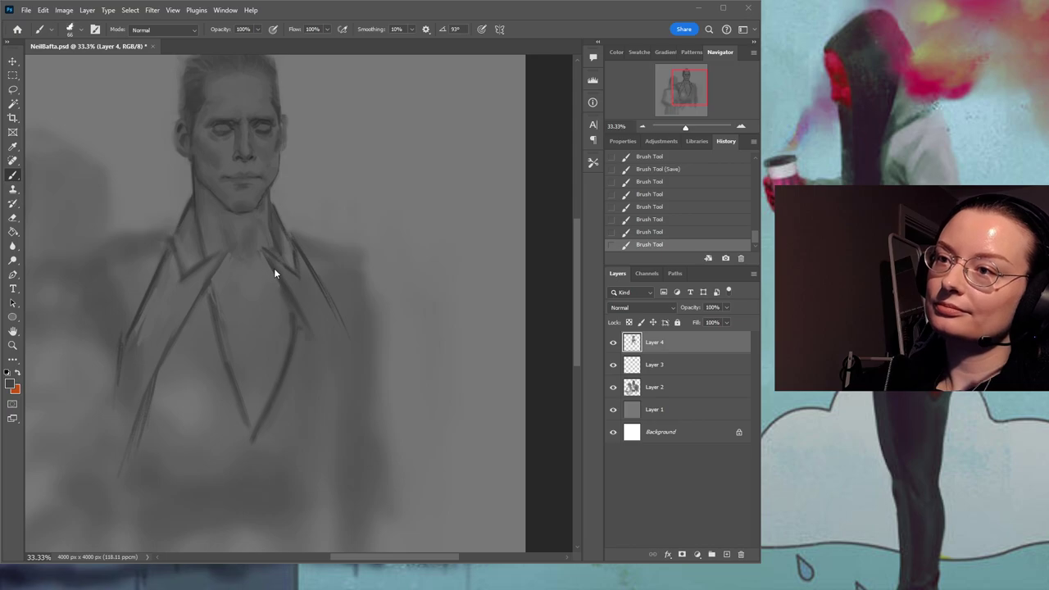
pyautogui.moveTo(218, 246); pyautogui.dragTo(196, 304)
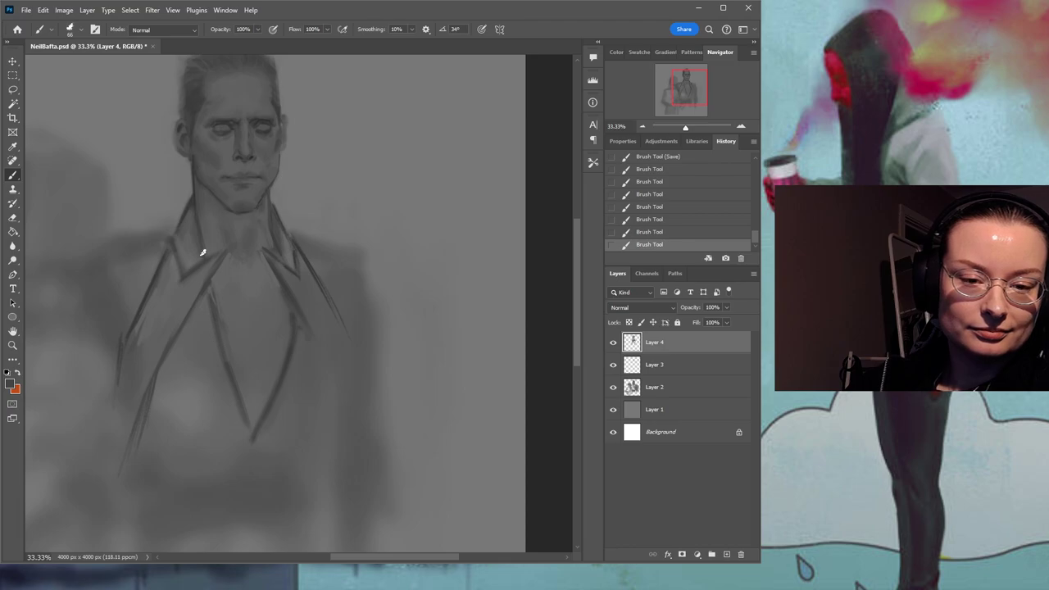
# Sketch collarbone and sternum shadows inside the open neckline with sampled greys and a larger brush at 0°.
pyautogui.keyDown('alt'); pyautogui.click(269, 254); pyautogui.keyUp('alt')
pyautogui.moveTo(266, 257); pyautogui.dragTo(255, 265)
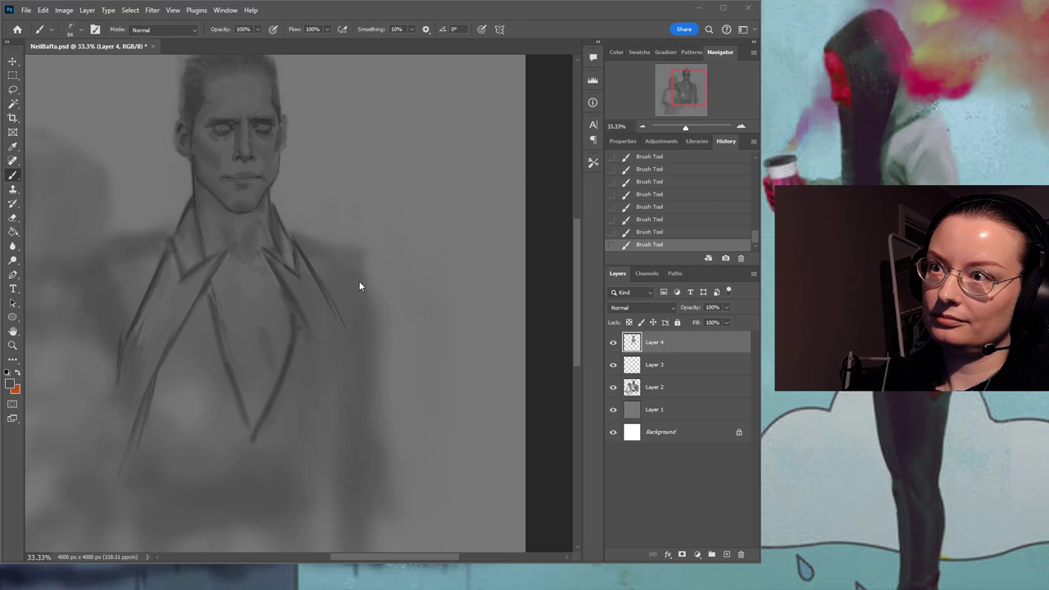
pyautogui.press(']')
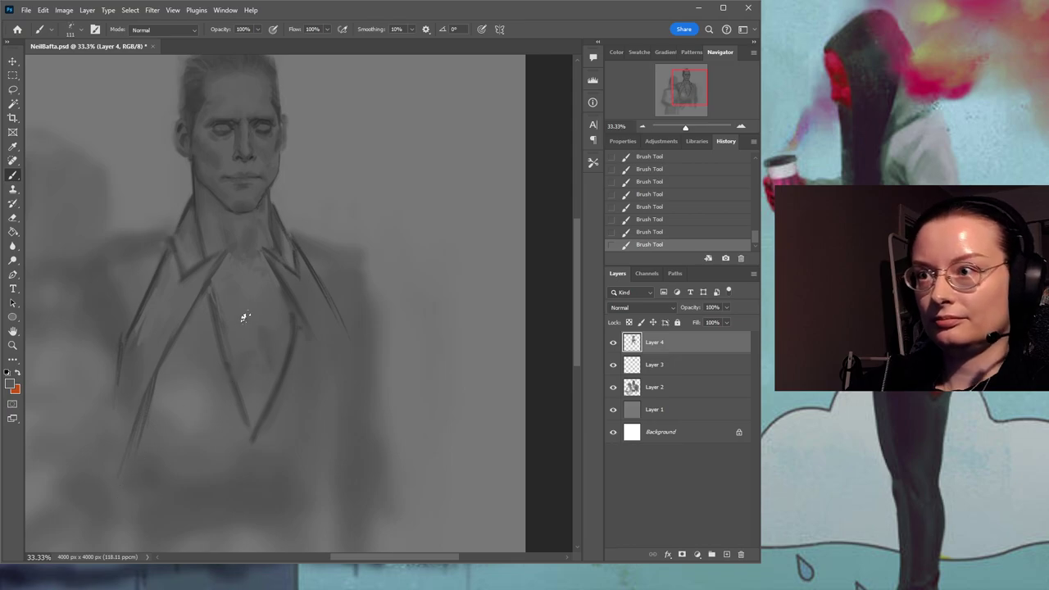
pyautogui.press('space')
pyautogui.moveTo(293, 358); pyautogui.dragTo(277, 327)
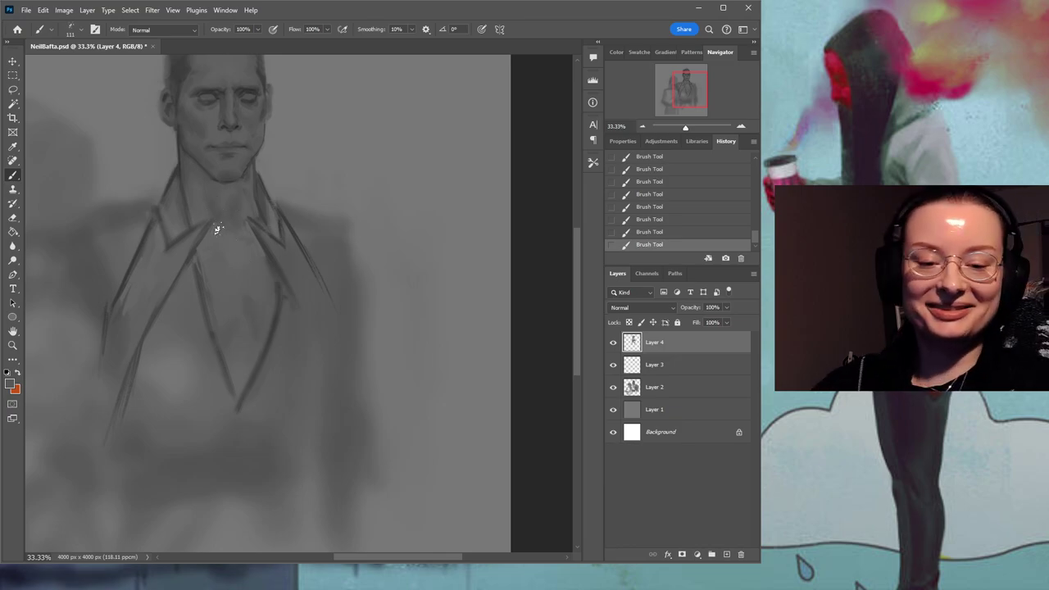
pyautogui.moveTo(293, 281); pyautogui.dragTo(347, 304)
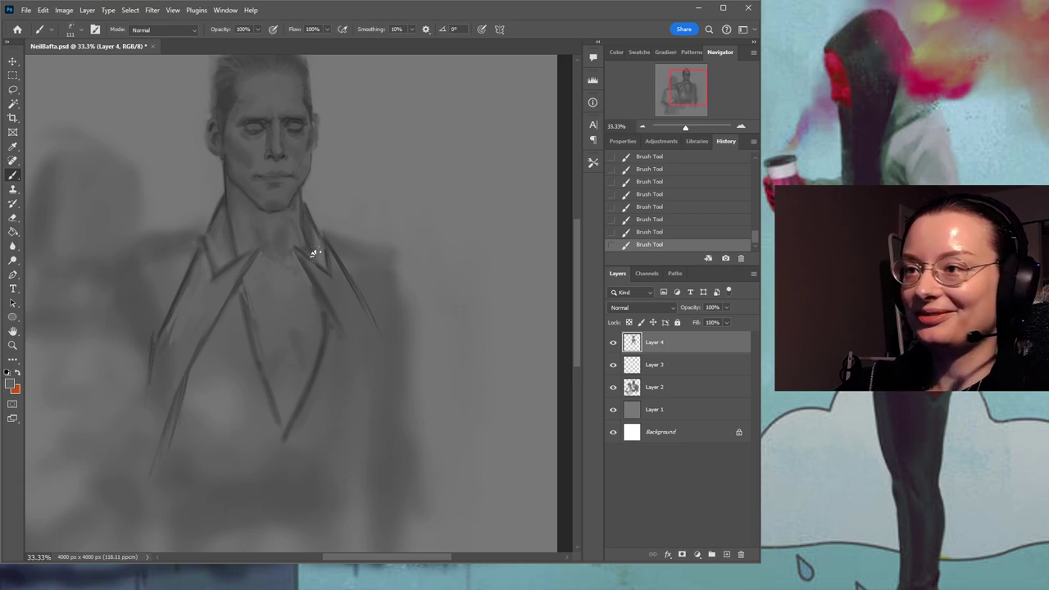
pyautogui.moveTo(372, 285); pyautogui.dragTo(367, 237)
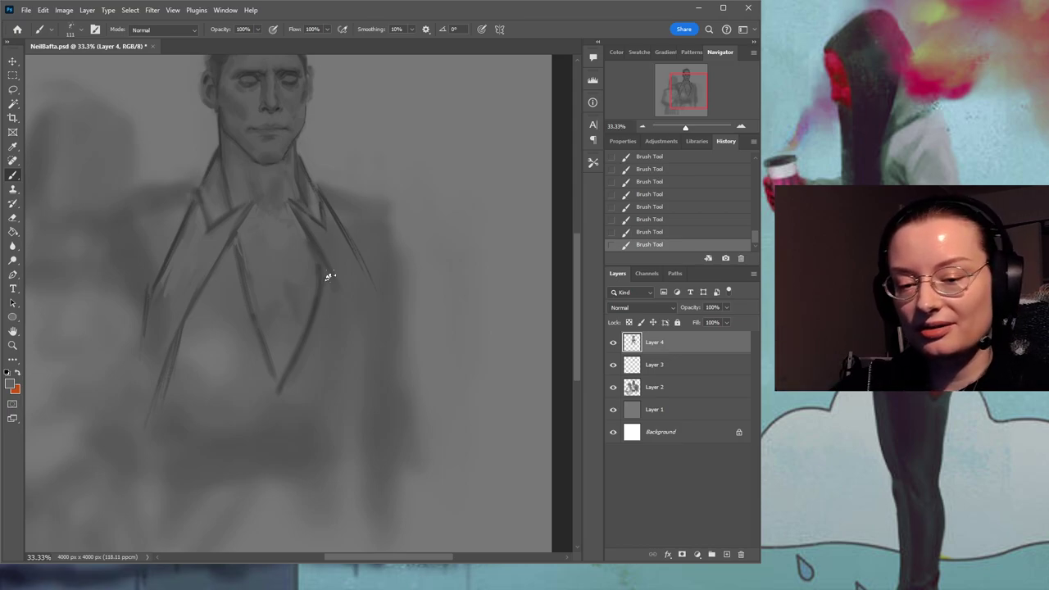
pyautogui.moveTo(339, 254); pyautogui.dragTo(347, 279)
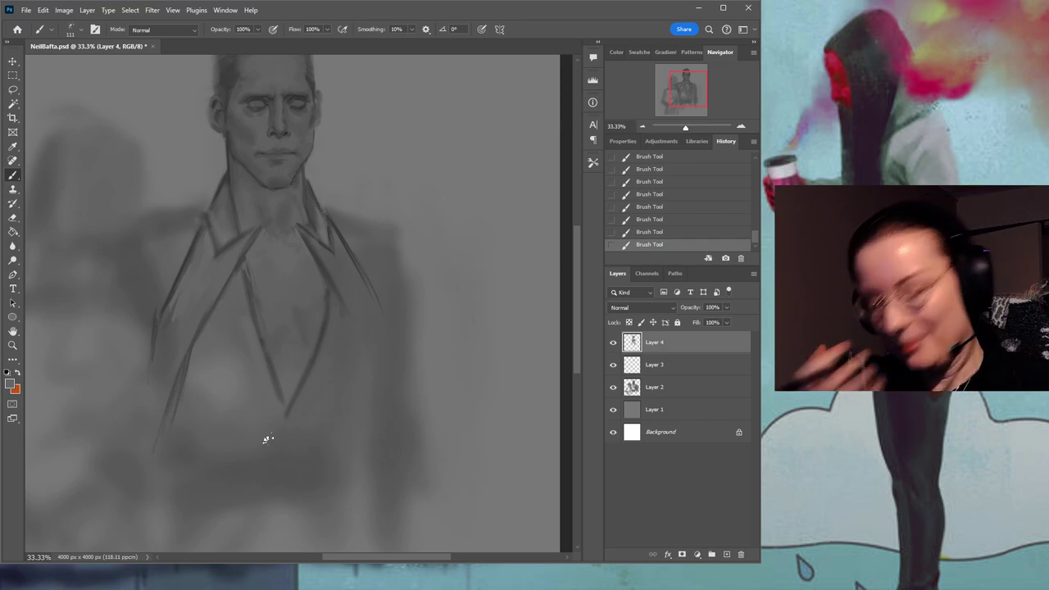
pyautogui.moveTo(354, 289)
pyautogui.mouseDown()
pyautogui.moveTo(340, 253)
pyautogui.moveTo(354, 273)
pyautogui.moveTo(343, 278)
pyautogui.mouseUp()
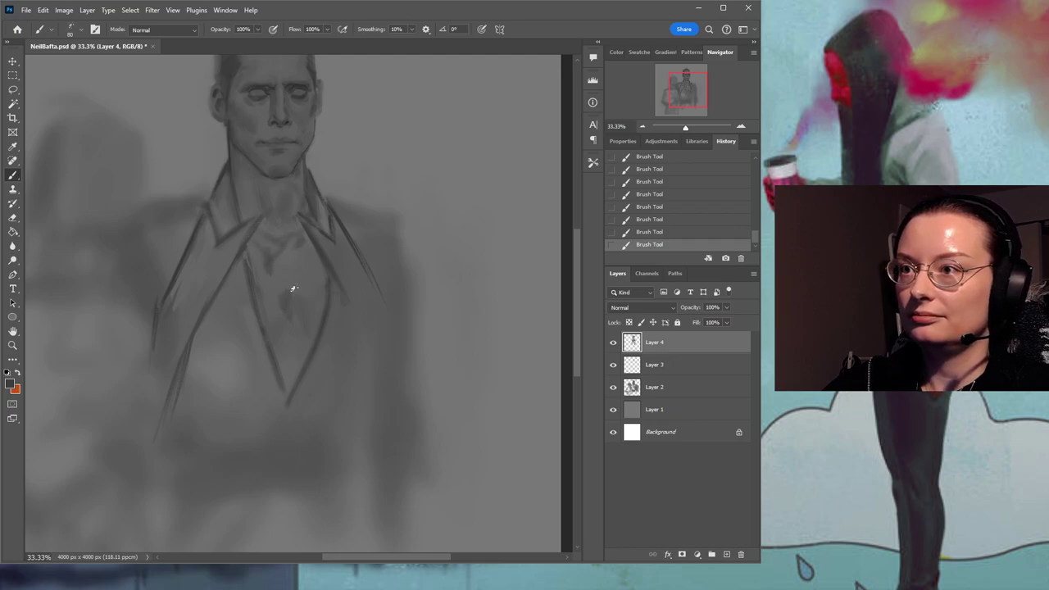
pyautogui.moveTo(305, 247); pyautogui.dragTo(289, 289)
# Draw the right shoulder line sloping outward from the base of the right collar.
pyautogui.moveTo(378, 184)
pyautogui.mouseDown()
pyautogui.moveTo(377, 215)
pyautogui.moveTo(370, 165)
pyautogui.mouseUp()
pyautogui.moveTo(346, 236); pyautogui.dragTo(366, 255)
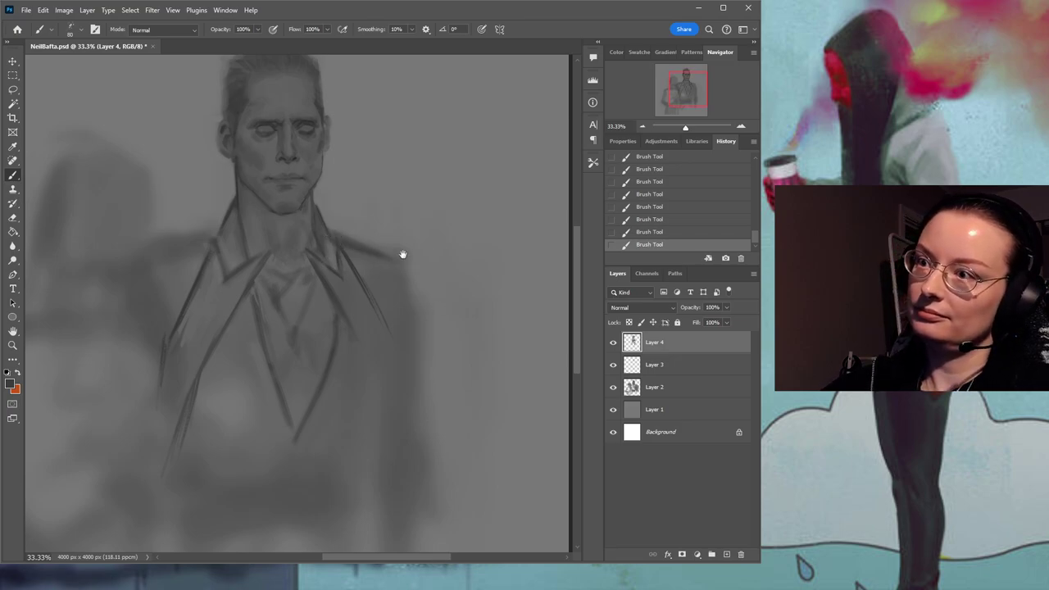
pyautogui.moveTo(405, 268); pyautogui.dragTo(394, 187)
# Shade the lower chest and strengthen the right edge of the shirt opening with sampled greys.
pyautogui.moveTo(325, 241)
pyautogui.mouseDown()
pyautogui.moveTo(325, 287)
pyautogui.moveTo(323, 245)
pyautogui.moveTo(288, 352)
pyautogui.mouseUp()
pyautogui.keyDown('alt'); pyautogui.click(310, 285); pyautogui.keyUp('alt')
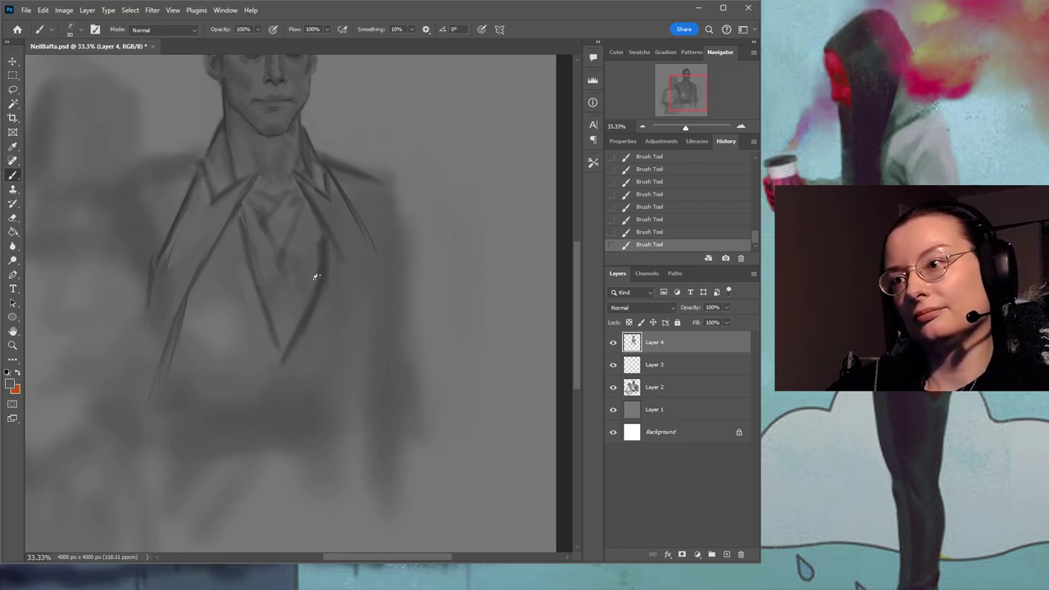
pyautogui.scroll(3, 374, 174)
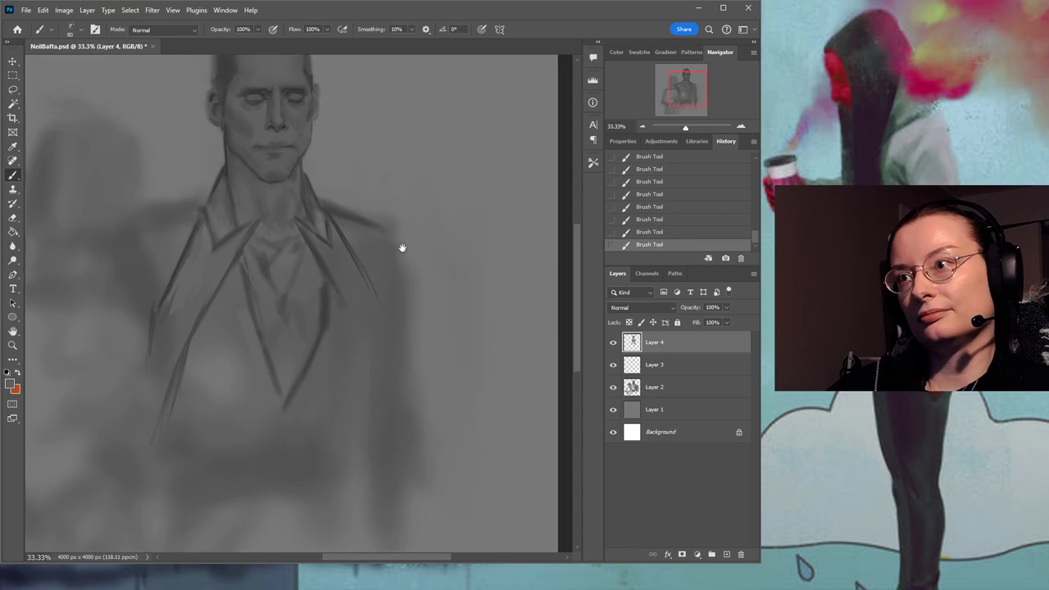
pyautogui.keyDown('alt'); pyautogui.click(336, 308); pyautogui.keyUp('alt')
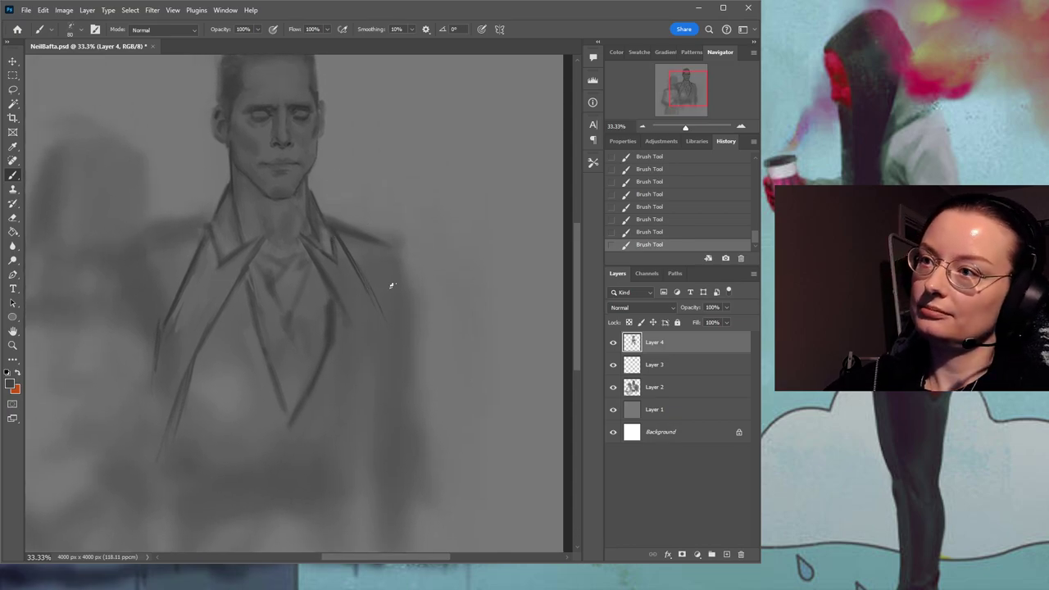
# Extend the right shoulder line to a squared corner and outline the outer sleeve down the upper arm with a sampled dark grey.
pyautogui.moveTo(427, 291); pyautogui.dragTo(408, 271)
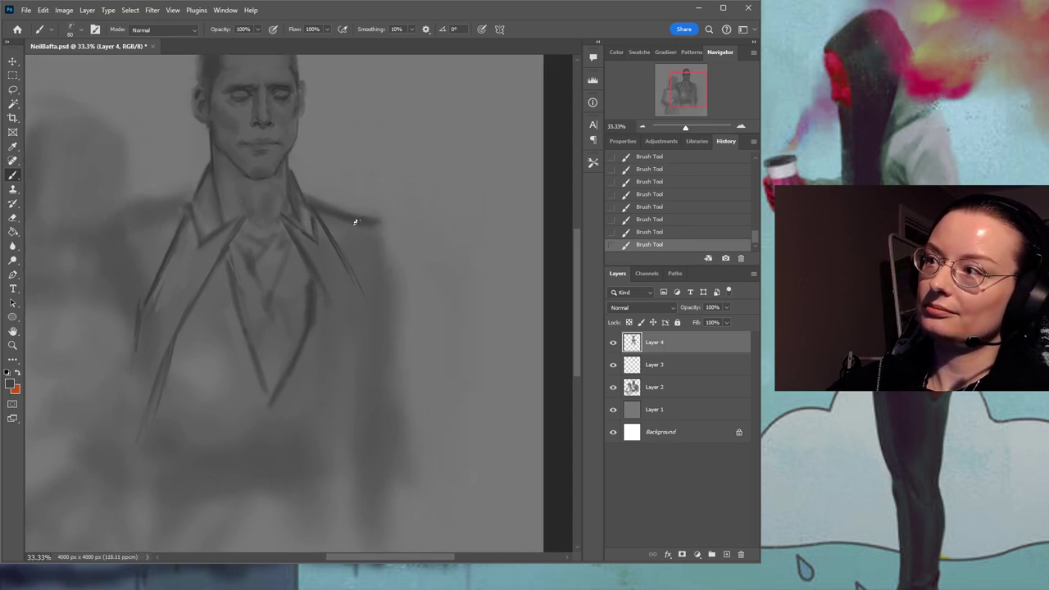
pyautogui.moveTo(389, 218); pyautogui.dragTo(386, 249)
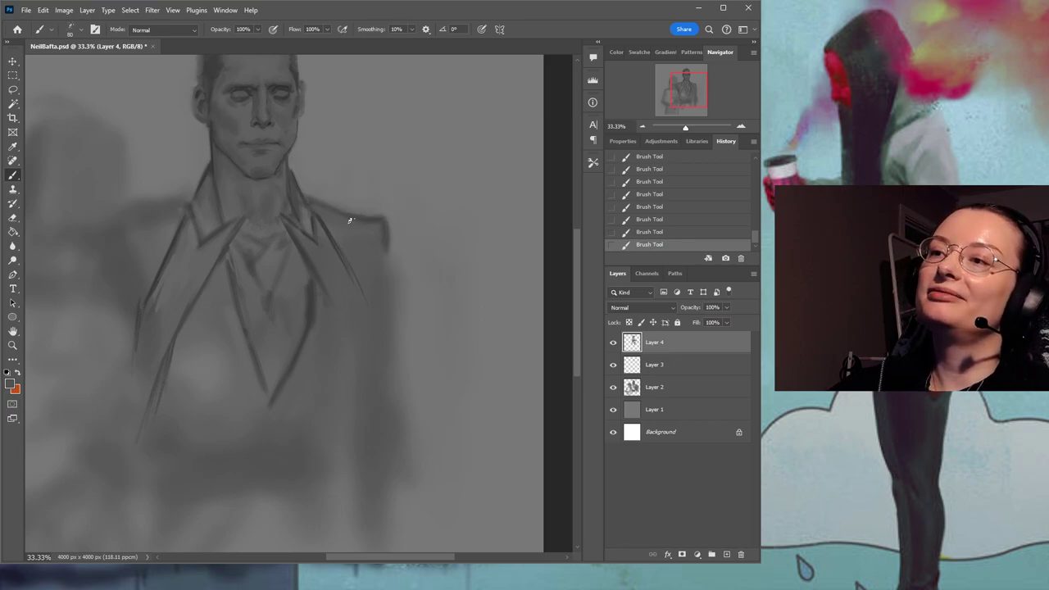
pyautogui.moveTo(403, 271); pyautogui.dragTo(386, 229)
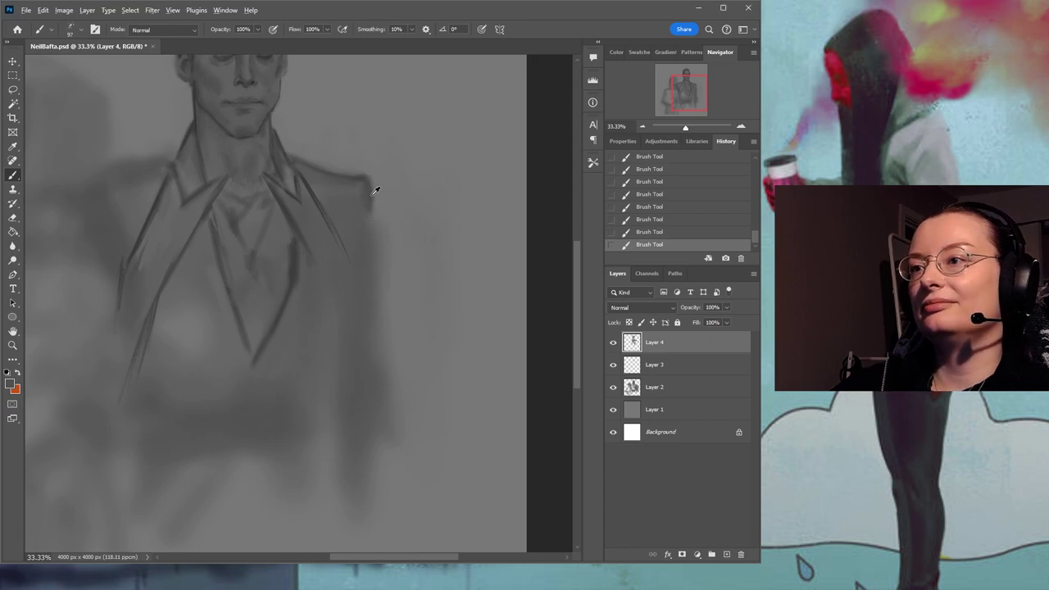
pyautogui.keyDown('alt'); pyautogui.click(366, 200); pyautogui.keyUp('alt')
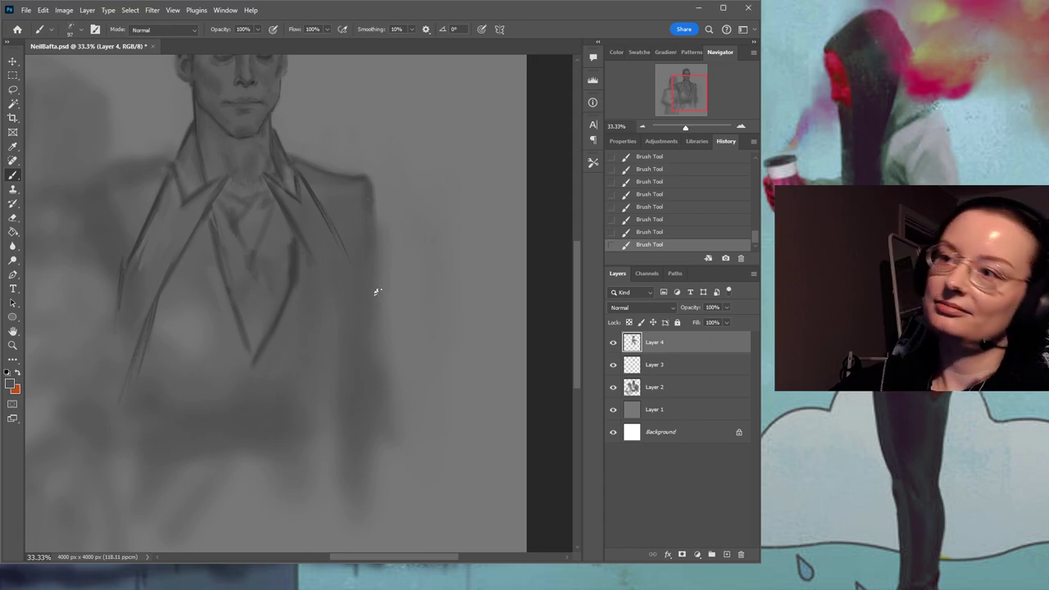
pyautogui.moveTo(377, 253); pyautogui.dragTo(400, 213)
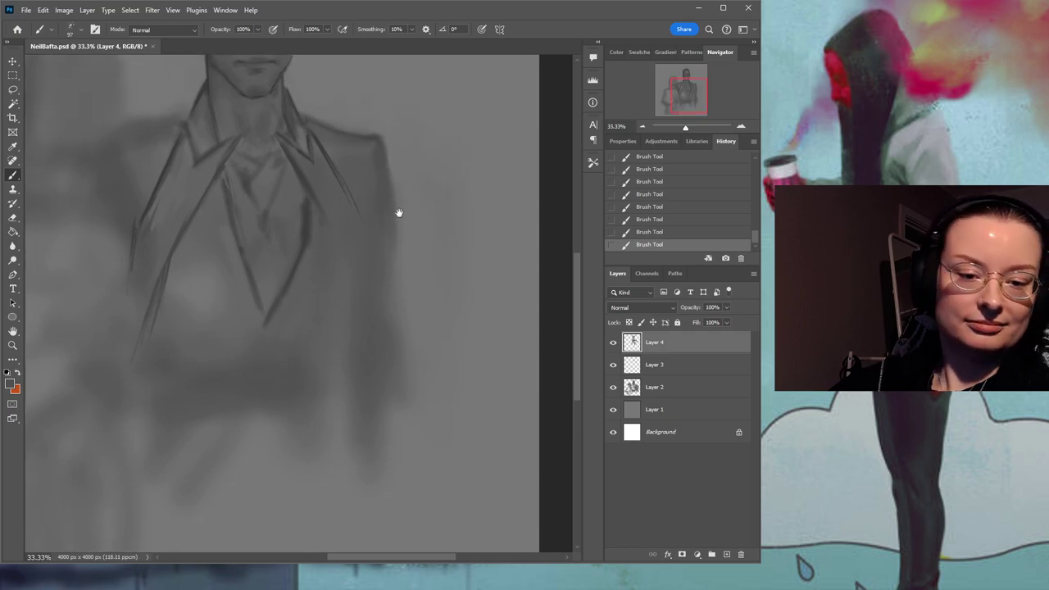
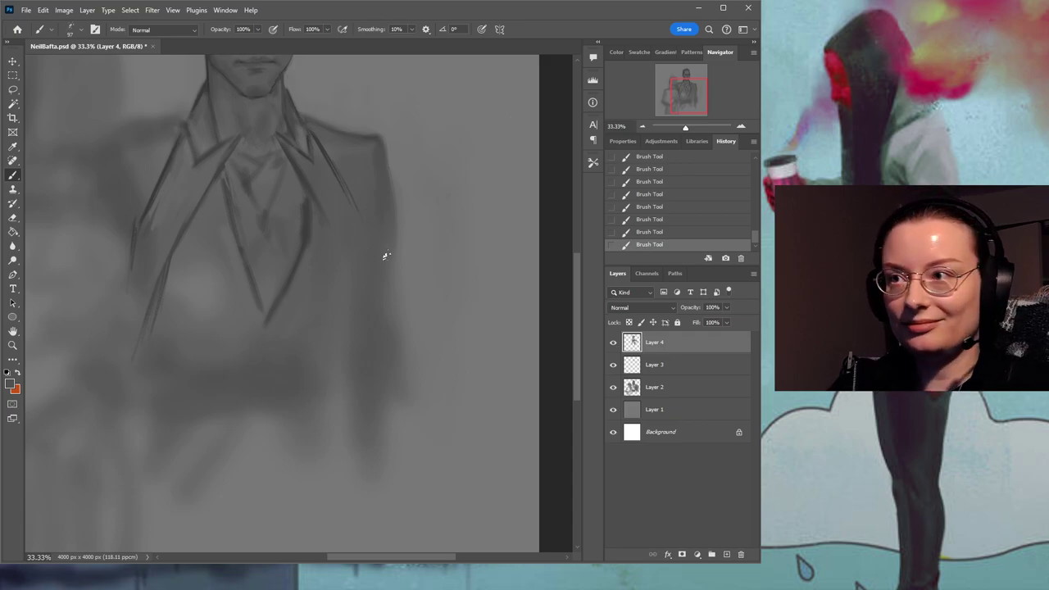
# Fill both sides of the collar with a darker grey using a brush angled at -90°.
pyautogui.moveTo(380, 237)
pyautogui.mouseDown()
pyautogui.moveTo(428, 323)
pyautogui.moveTo(461, 337)
pyautogui.mouseUp()
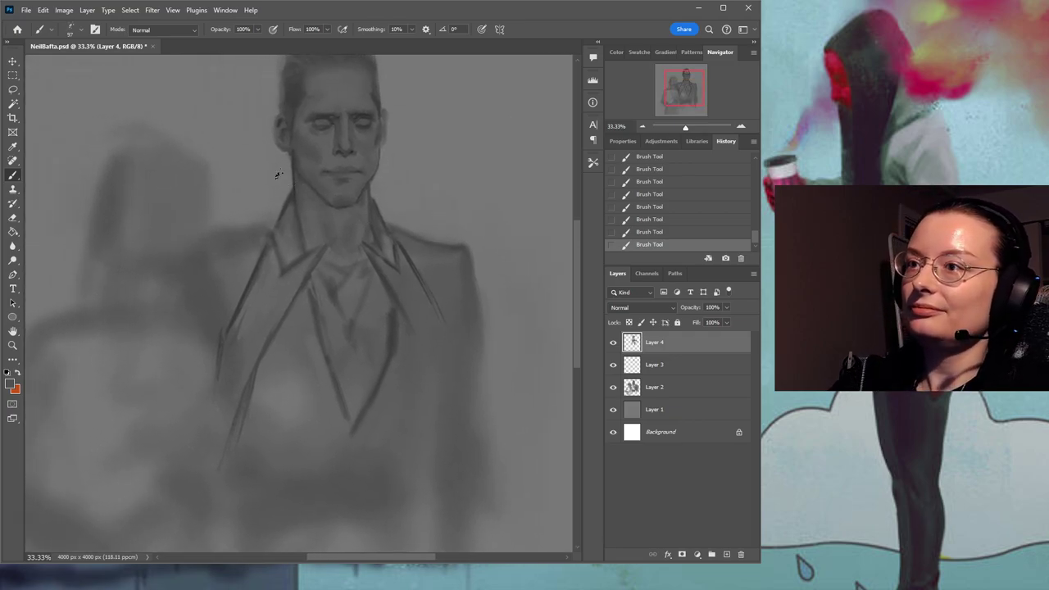
pyautogui.moveTo(350, 174); pyautogui.dragTo(352, 239)
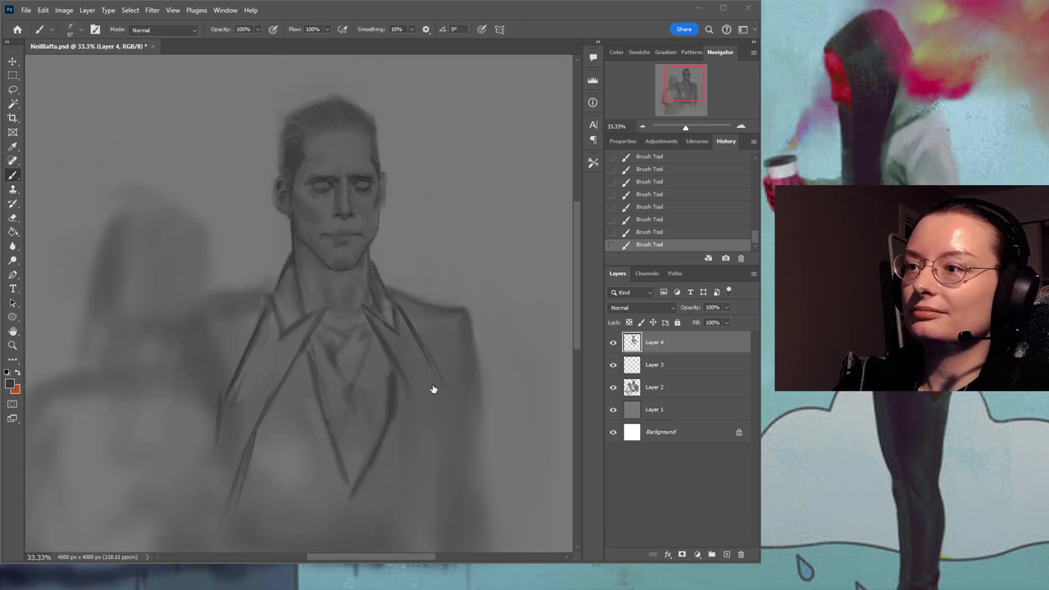
pyautogui.click(424, 442)
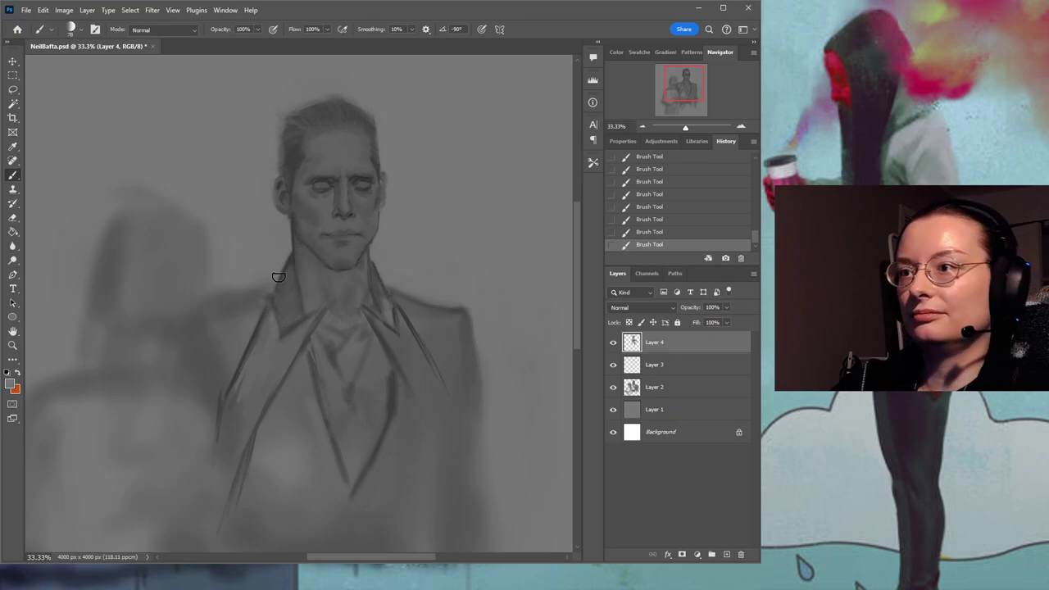
pyautogui.moveTo(363, 315); pyautogui.dragTo(343, 276)
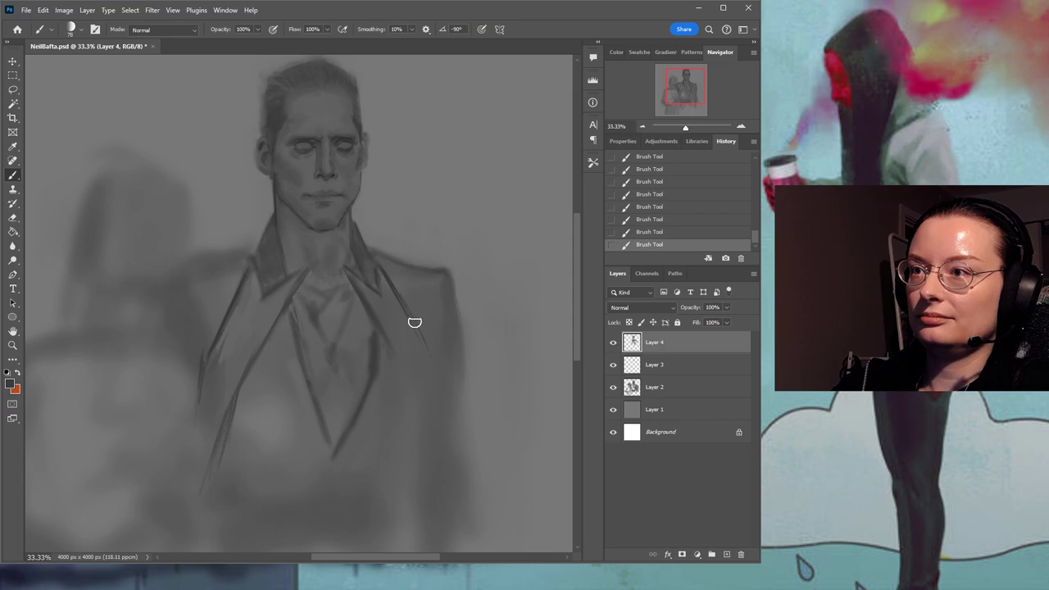
# Shade beside the right edge of the opening and draw the jacket's closure and parting front edges below the V, redoing the first closure stroke.
pyautogui.moveTo(415, 323); pyautogui.dragTo(412, 282)
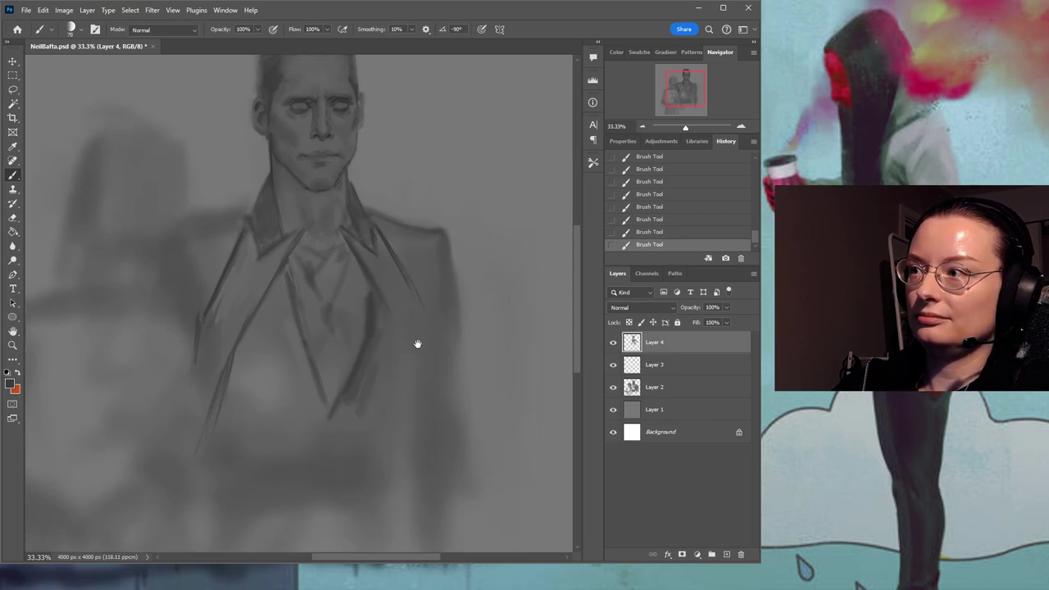
pyautogui.moveTo(419, 344); pyautogui.dragTo(405, 281)
pyautogui.moveTo(321, 359); pyautogui.dragTo(324, 480)
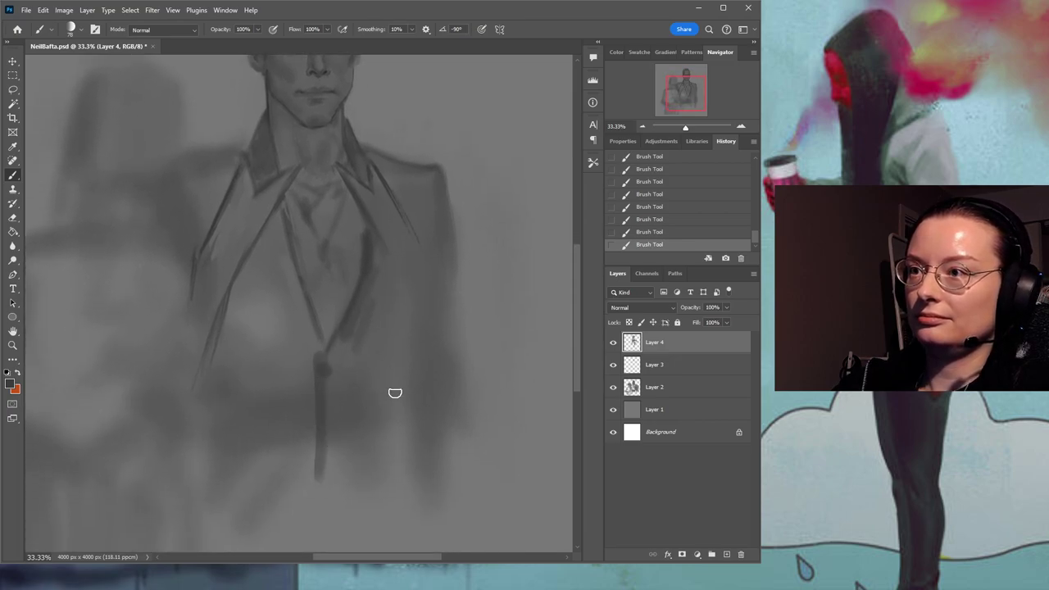
pyautogui.hotkey('ctrl', 'z')
pyautogui.moveTo(324, 361)
pyautogui.mouseDown()
pyautogui.moveTo(325, 403)
pyautogui.moveTo(353, 294)
pyautogui.moveTo(341, 465)
pyautogui.mouseUp()
pyautogui.moveTo(318, 322)
pyautogui.mouseDown()
pyautogui.moveTo(277, 383)
pyautogui.moveTo(274, 412)
pyautogui.mouseUp()
# Draw the left shoulder line from the collar to a squared corner and down the upper arm, and save the file.
pyautogui.moveTo(419, 213); pyautogui.dragTo(408, 352)
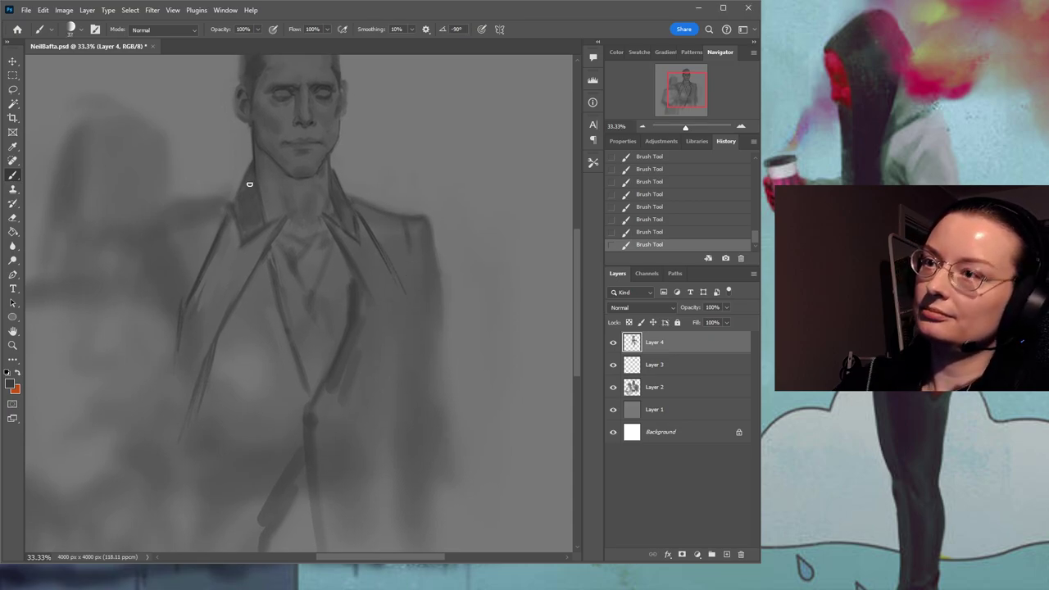
pyautogui.moveTo(164, 219); pyautogui.dragTo(234, 195)
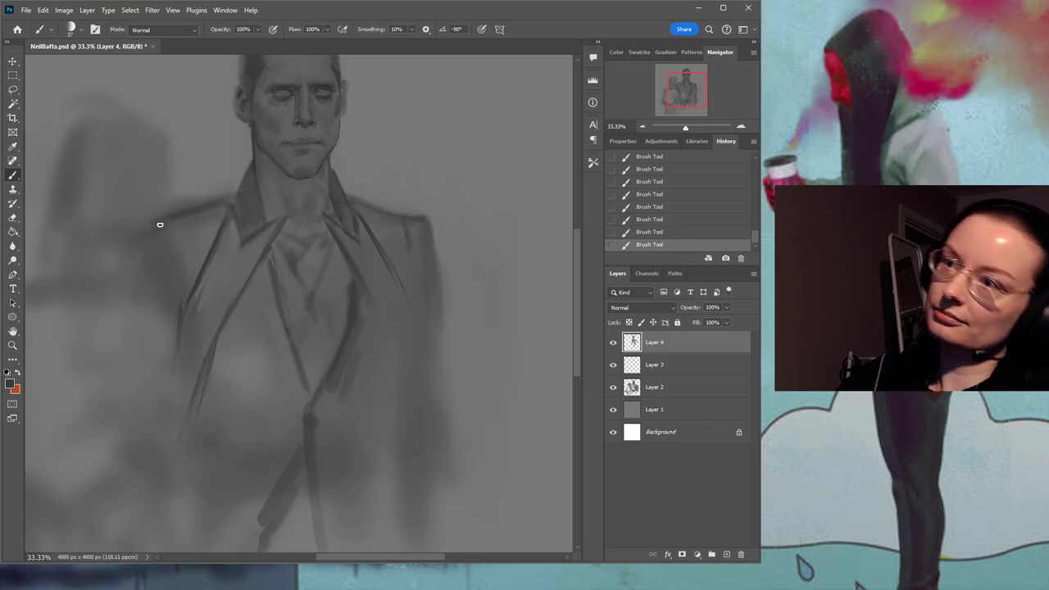
pyautogui.moveTo(295, 254)
pyautogui.mouseDown()
pyautogui.moveTo(390, 313)
pyautogui.moveTo(365, 167)
pyautogui.moveTo(363, 386)
pyautogui.moveTo(368, 320)
pyautogui.mouseUp()
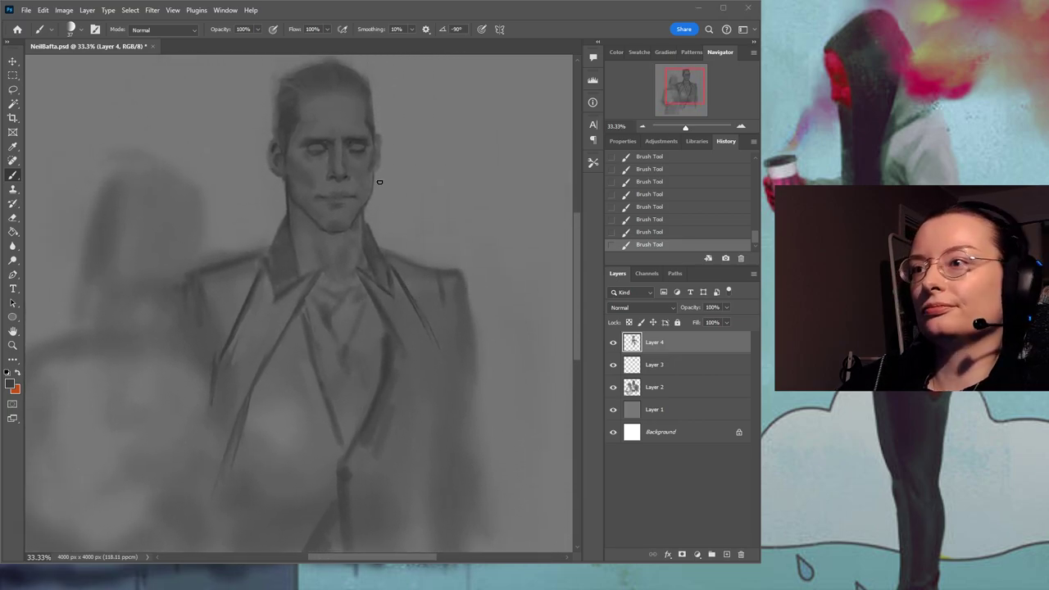
pyautogui.moveTo(368, 110); pyautogui.dragTo(358, 156)
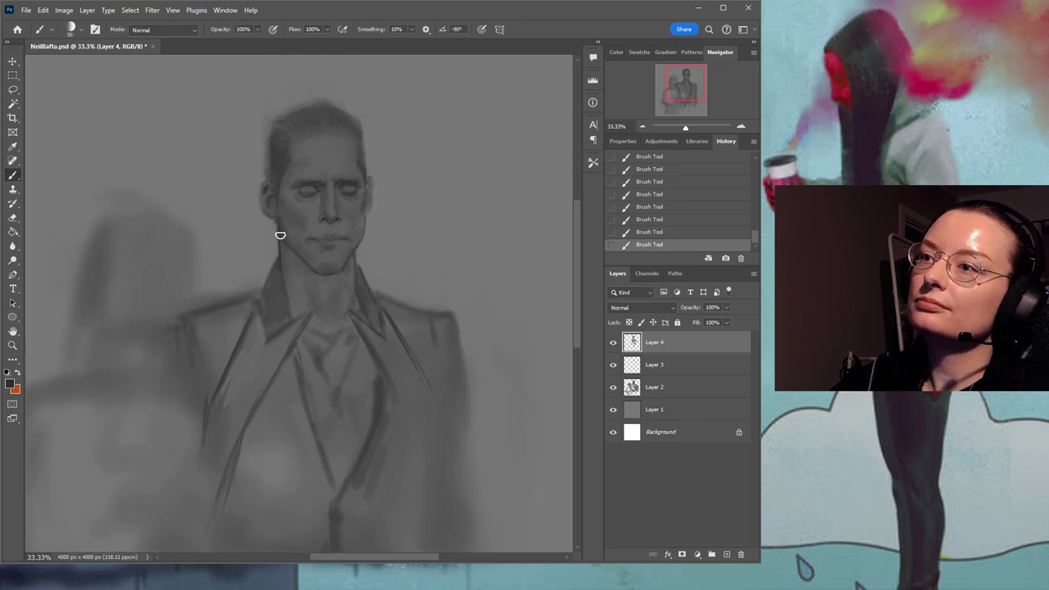
pyautogui.moveTo(321, 243); pyautogui.dragTo(346, 215)
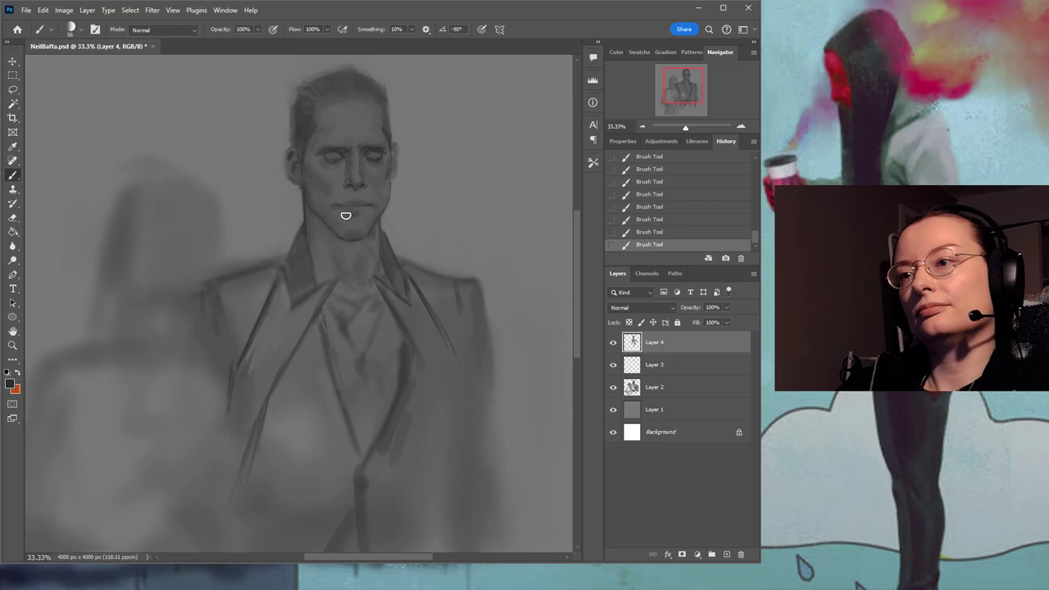
pyautogui.hotkey('ctrl', 's')
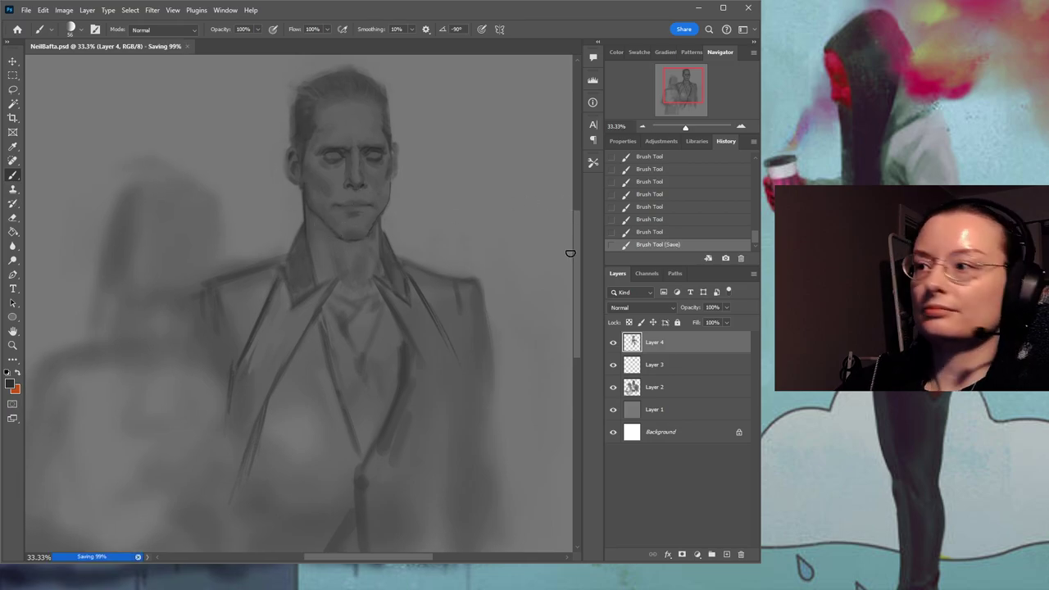
# Switch Layer 4's visibility off and on repeatedly to compare the painting with and without it.
pyautogui.click(612, 344)
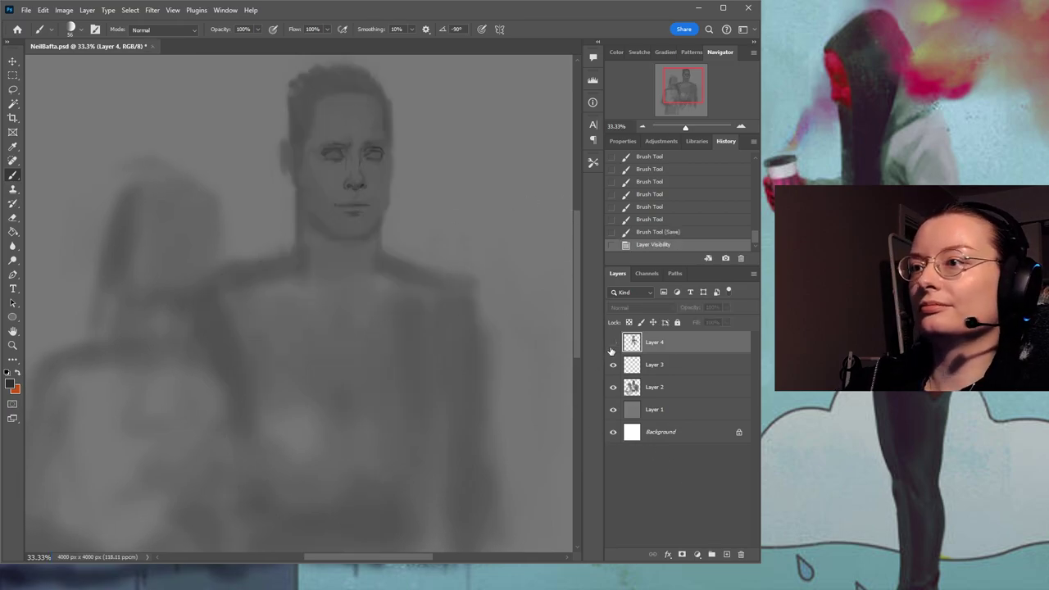
pyautogui.click(612, 344)
pyautogui.click(612, 345)
pyautogui.click(612, 345)
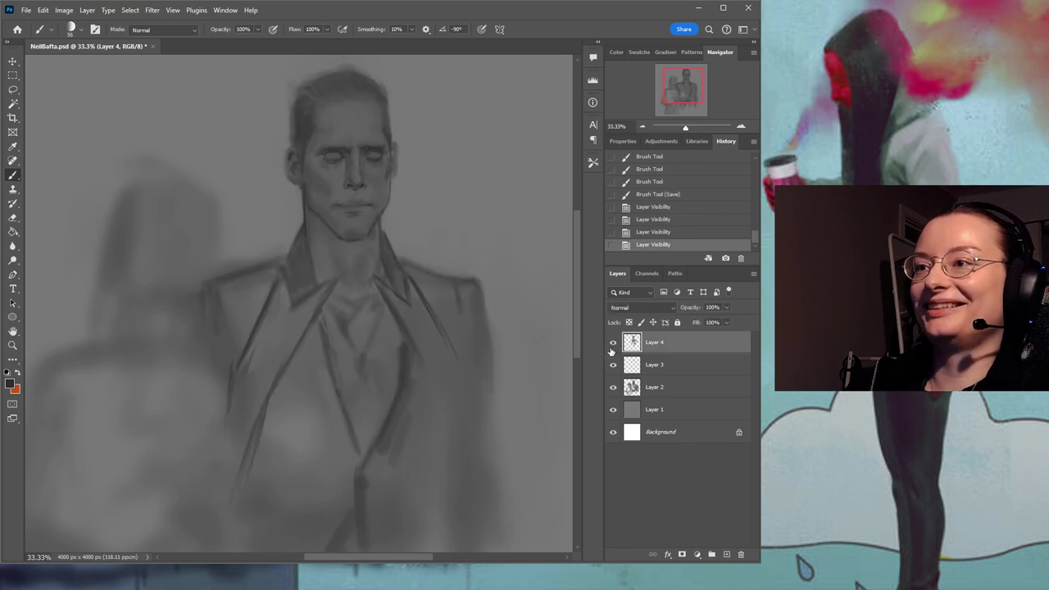
pyautogui.click(612, 345)
pyautogui.click(613, 344)
pyautogui.click(612, 344)
pyautogui.click(612, 344)
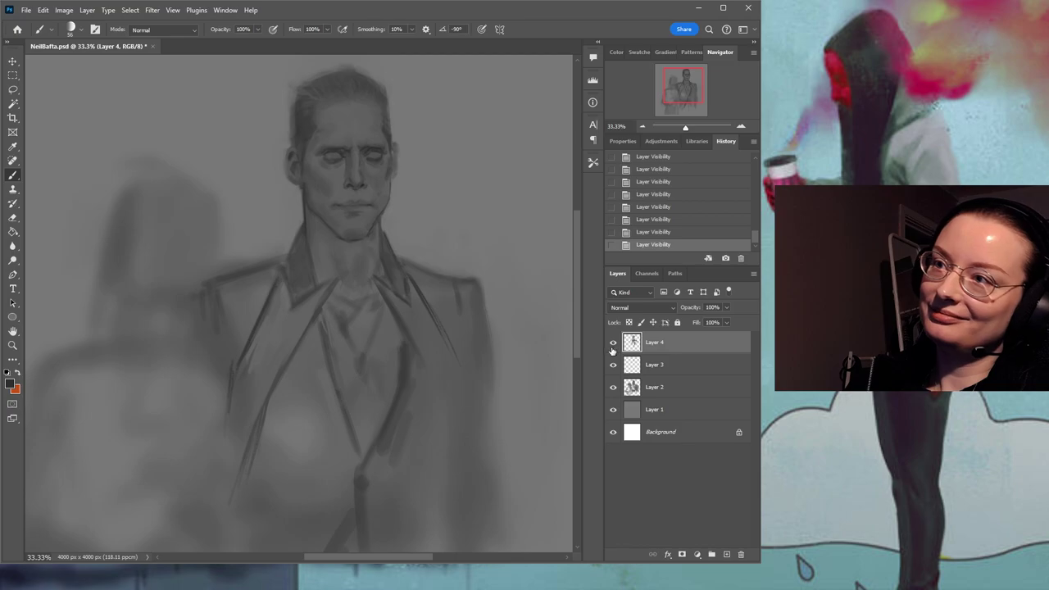
# Hide and restore Layers 4 and 3 together to compare the refined portrait with the blurred block-in on Layer 2.
pyautogui.click(612, 344)
pyautogui.click(612, 365)
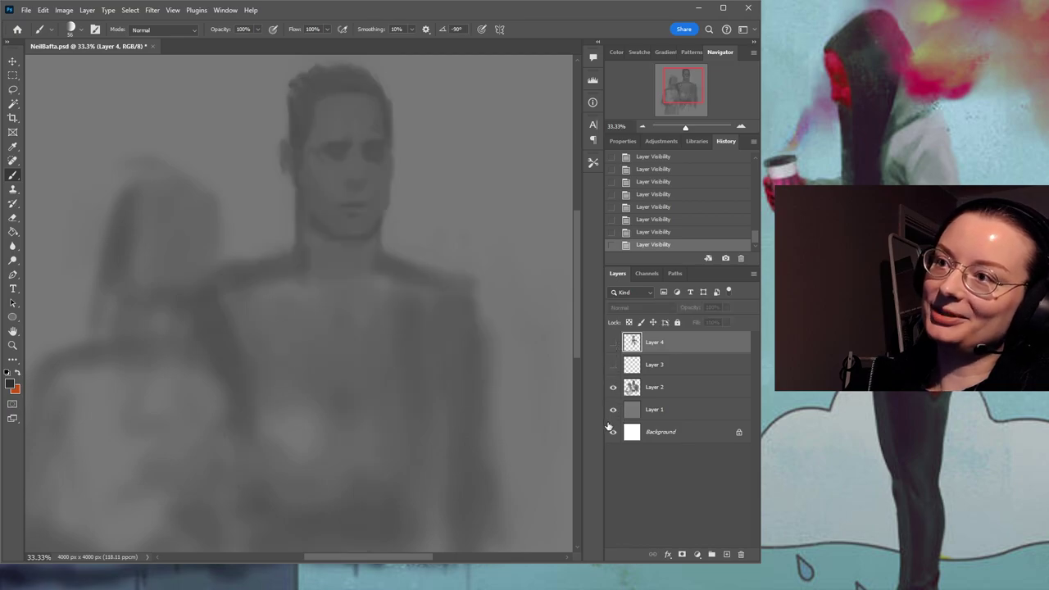
pyautogui.click(612, 344)
pyautogui.click(612, 365)
pyautogui.click(612, 365)
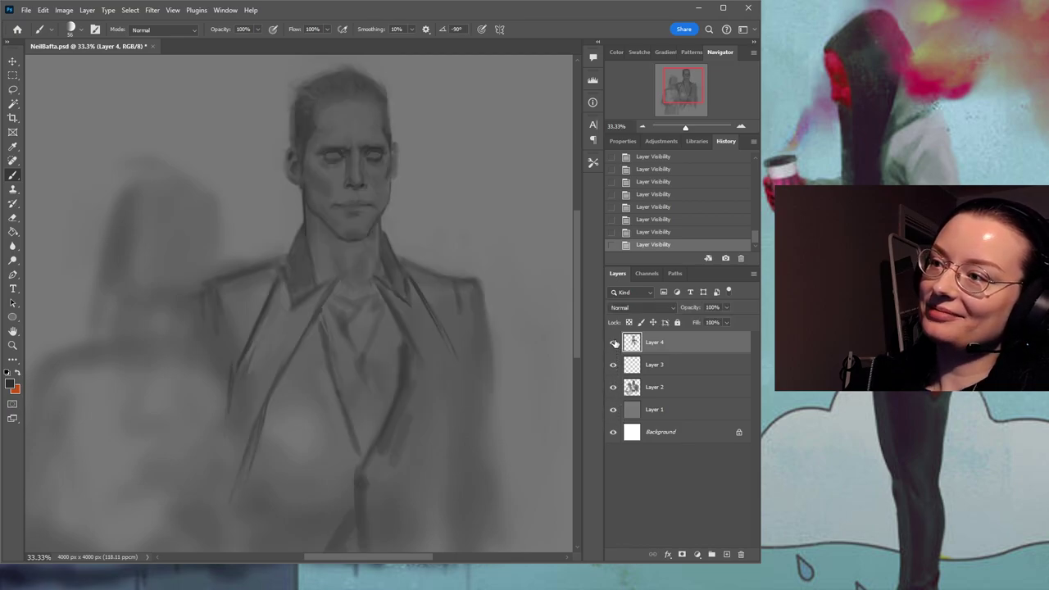
pyautogui.click(612, 344)
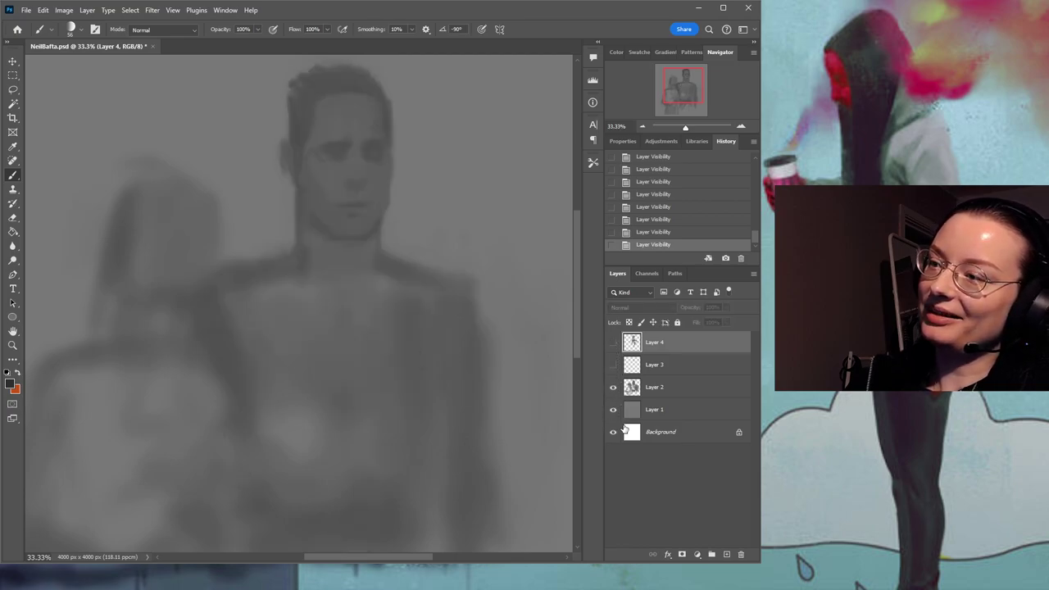
pyautogui.click(612, 344)
pyautogui.click(612, 365)
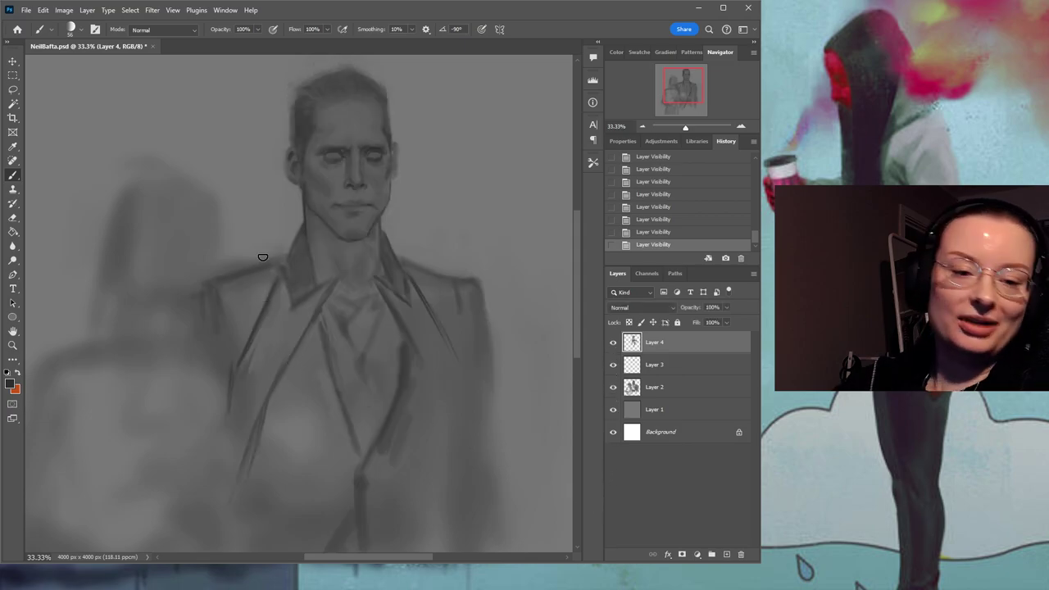
# Save the file and add a new layer above Layer 4.
pyautogui.hotkey('ctrl', 's')
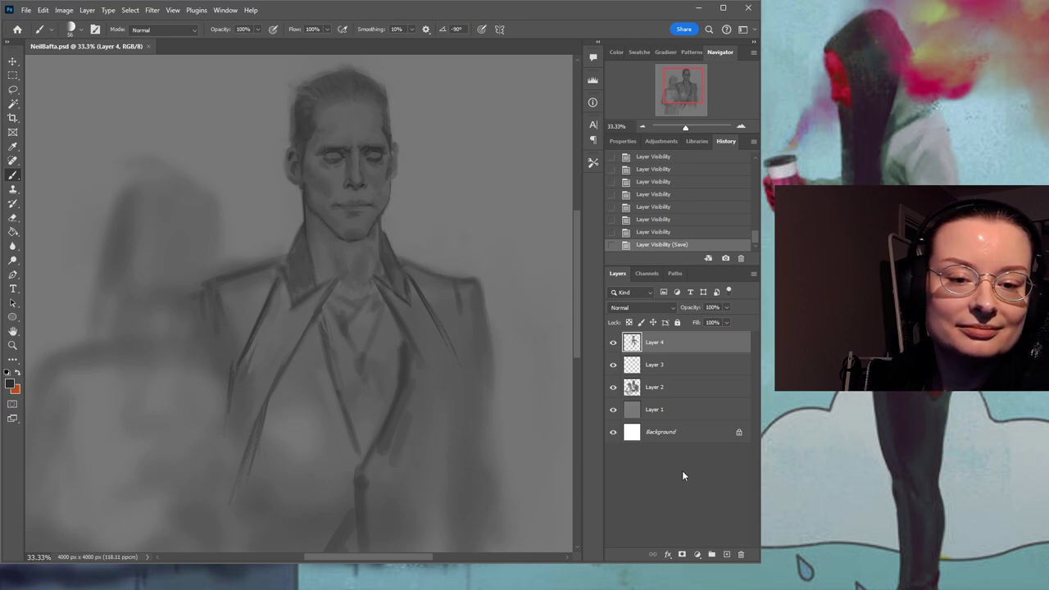
pyautogui.click(726, 554)
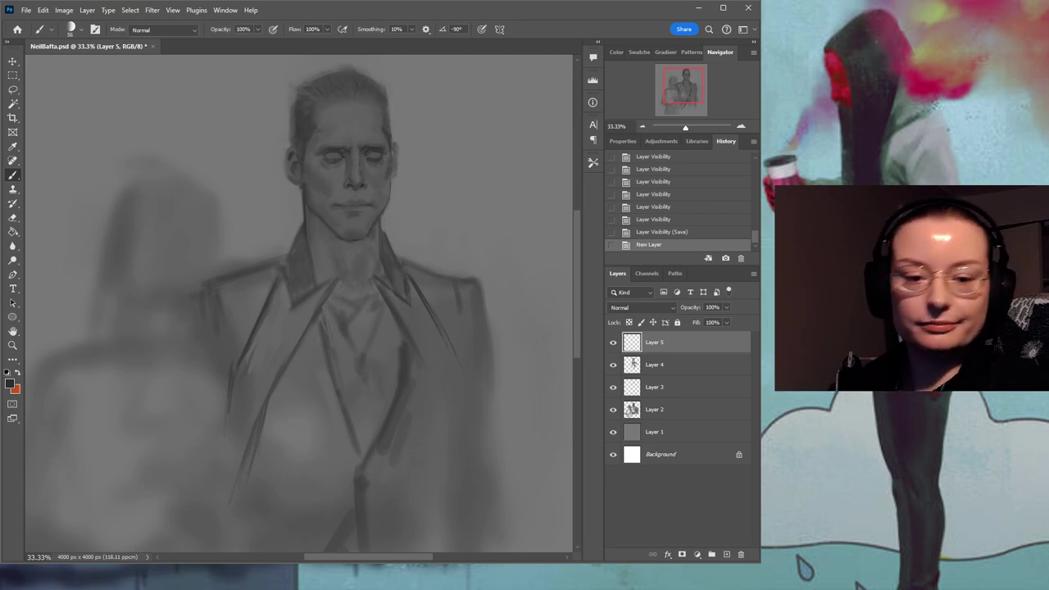
pyautogui.click(315, 326)
pyautogui.moveTo(310, 346)
pyautogui.mouseDown()
pyautogui.moveTo(403, 245)
pyautogui.moveTo(424, 353)
pyautogui.moveTo(487, 311)
pyautogui.mouseUp()
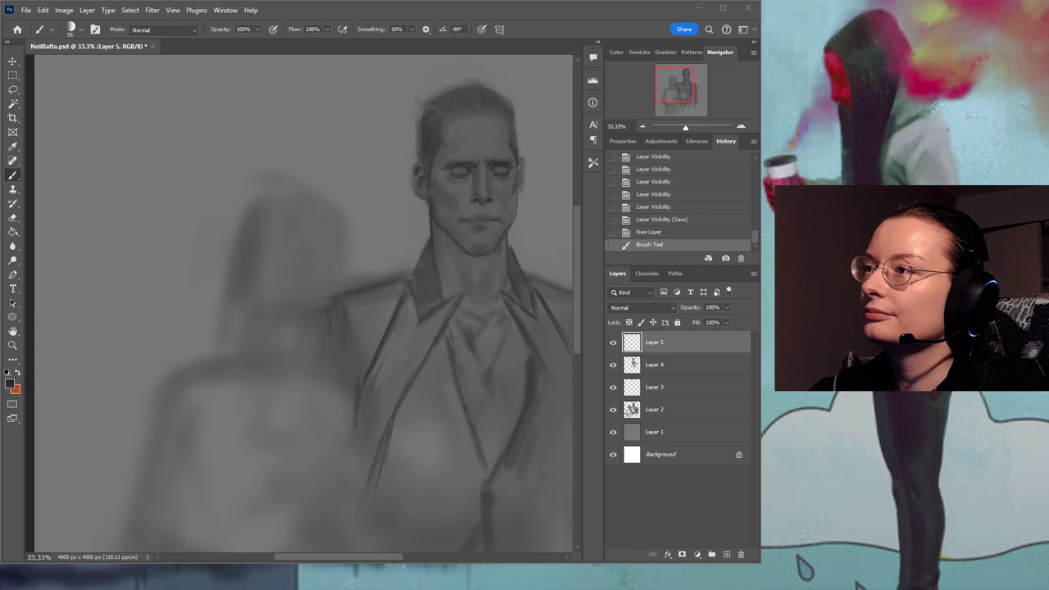
# Outline the upper right curve and right side of the left figure's head in a sampled dark grey, working at 50% zoom.
pyautogui.click(301, 17)
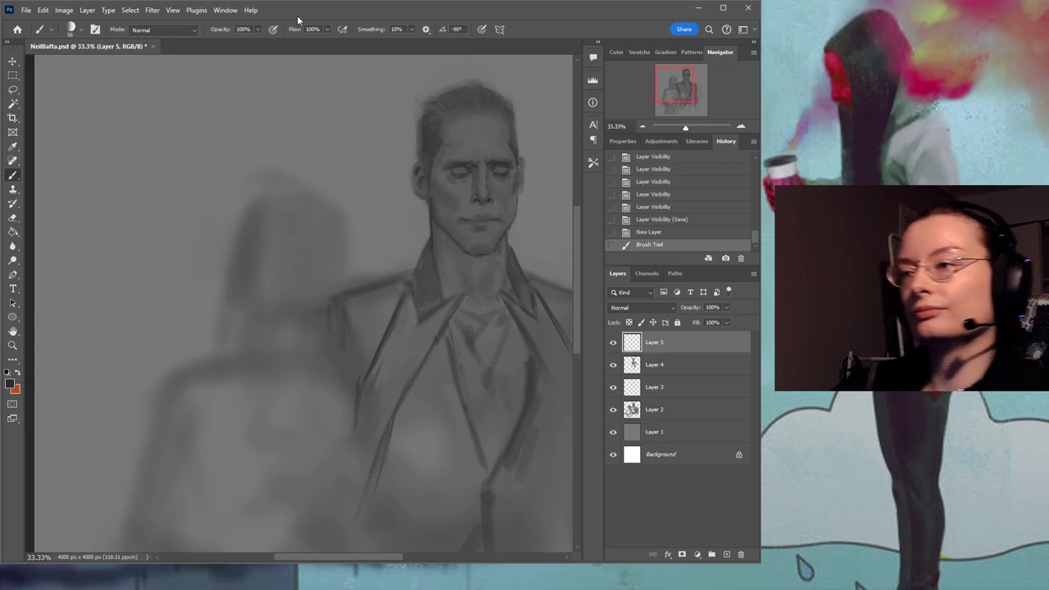
pyautogui.click(12, 344)
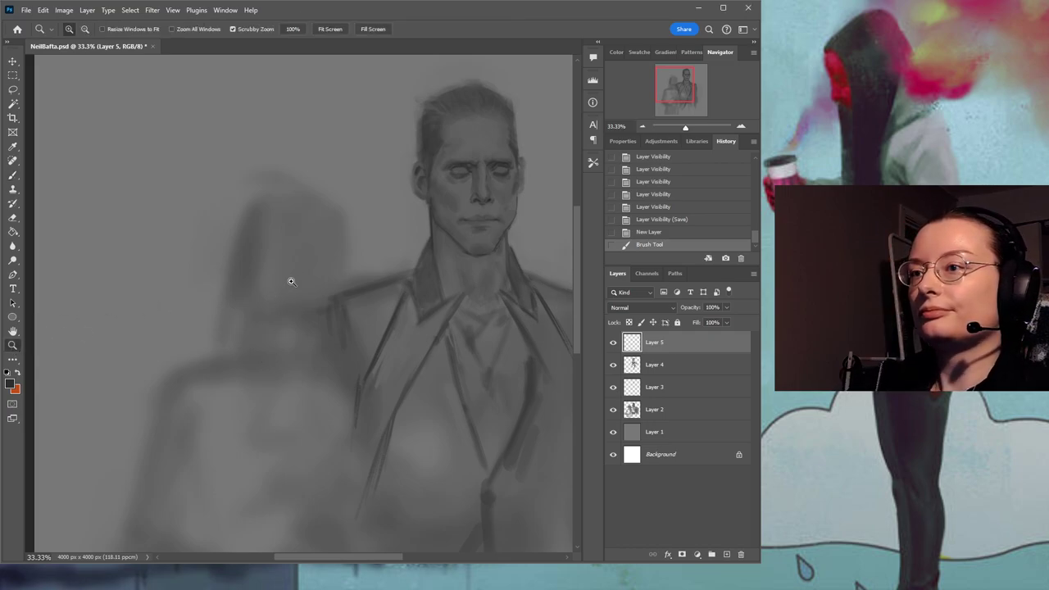
pyautogui.click(299, 266)
pyautogui.moveTo(284, 295); pyautogui.dragTo(287, 304)
pyautogui.click(12, 174)
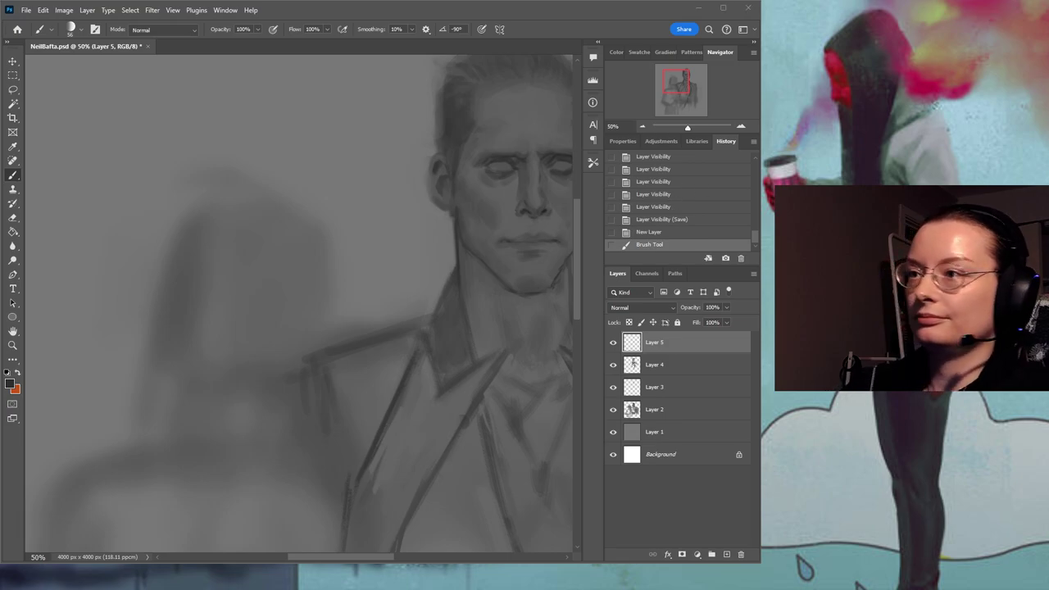
pyautogui.click(271, 285)
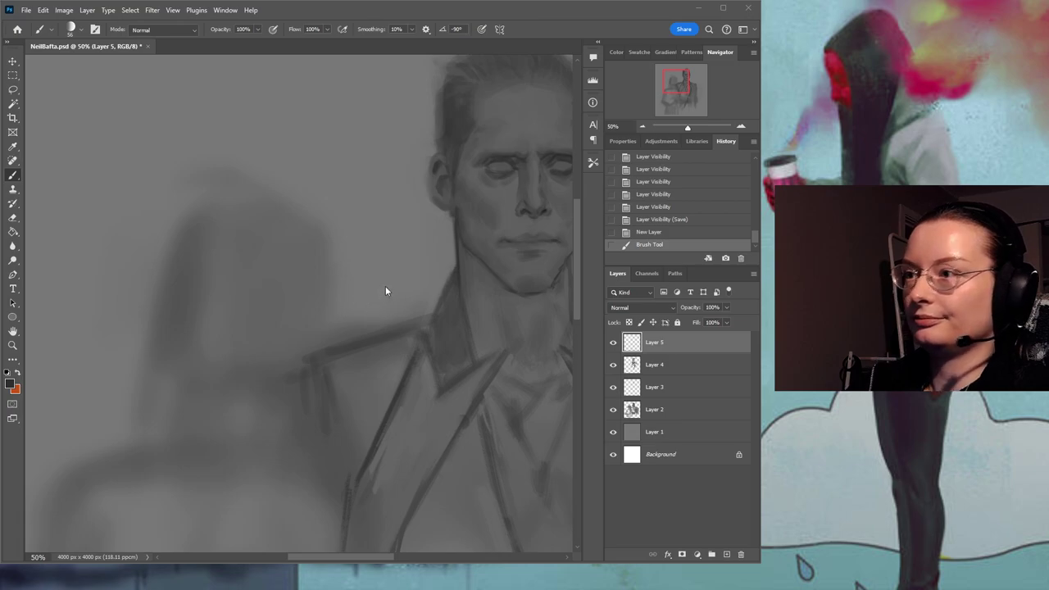
pyautogui.moveTo(260, 204)
pyautogui.mouseDown()
pyautogui.moveTo(323, 218)
pyautogui.moveTo(271, 198)
pyautogui.moveTo(336, 255)
pyautogui.moveTo(373, 241)
pyautogui.mouseUp()
pyautogui.keyDown('alt'); pyautogui.click(458, 271); pyautogui.keyUp('alt')
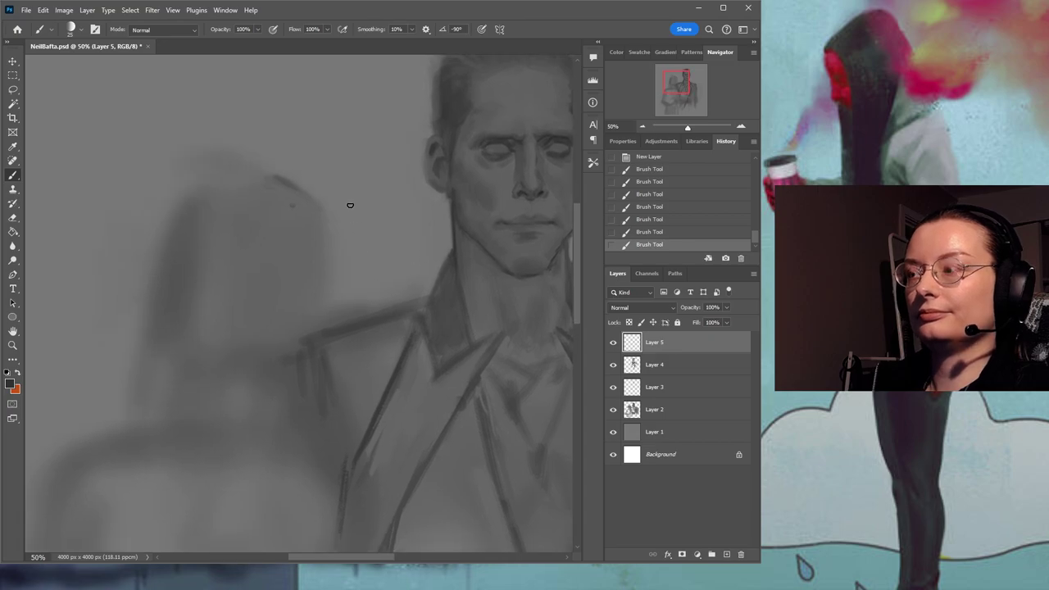
pyautogui.moveTo(321, 210); pyautogui.dragTo(332, 272)
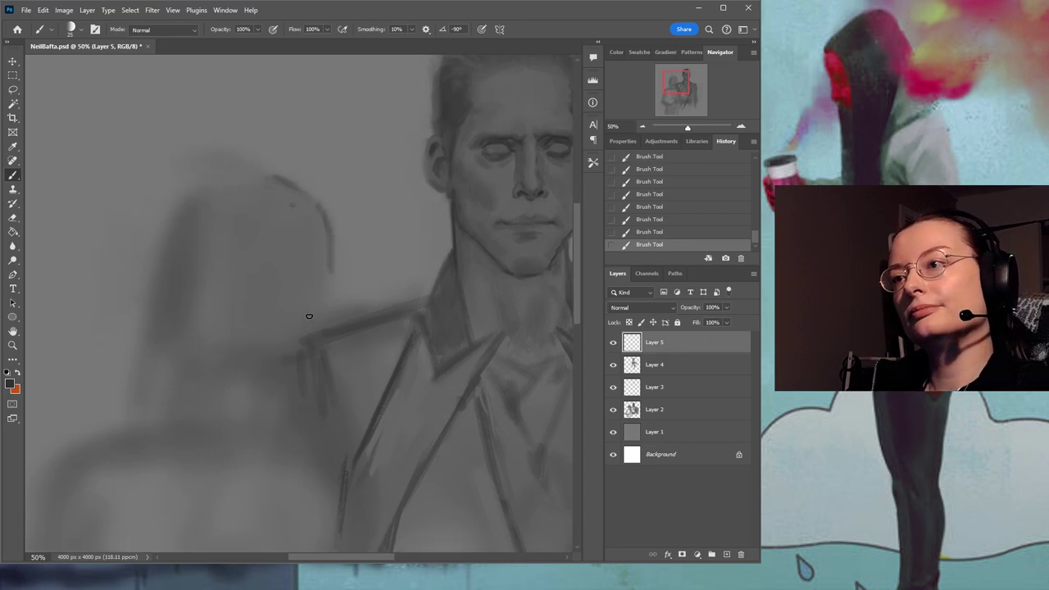
# Continue the left figure's head outline across the crown and down the left side of the face to the jaw.
pyautogui.moveTo(188, 197)
pyautogui.mouseDown()
pyautogui.moveTo(217, 181)
pyautogui.moveTo(270, 182)
pyautogui.mouseUp()
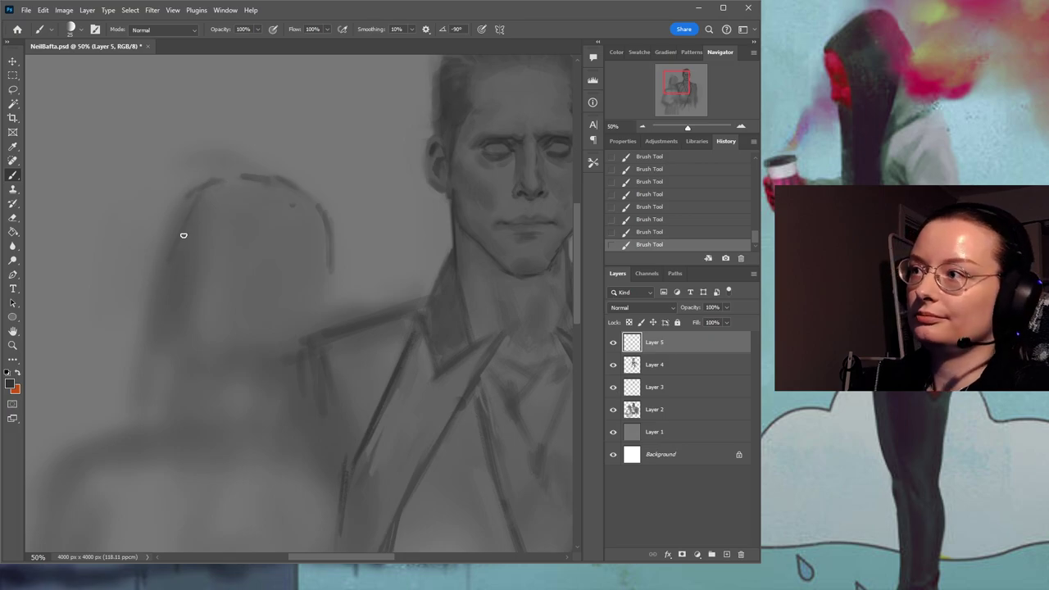
pyautogui.moveTo(181, 198); pyautogui.dragTo(169, 262)
pyautogui.moveTo(190, 305); pyautogui.dragTo(191, 364)
pyautogui.moveTo(271, 304); pyautogui.dragTo(244, 263)
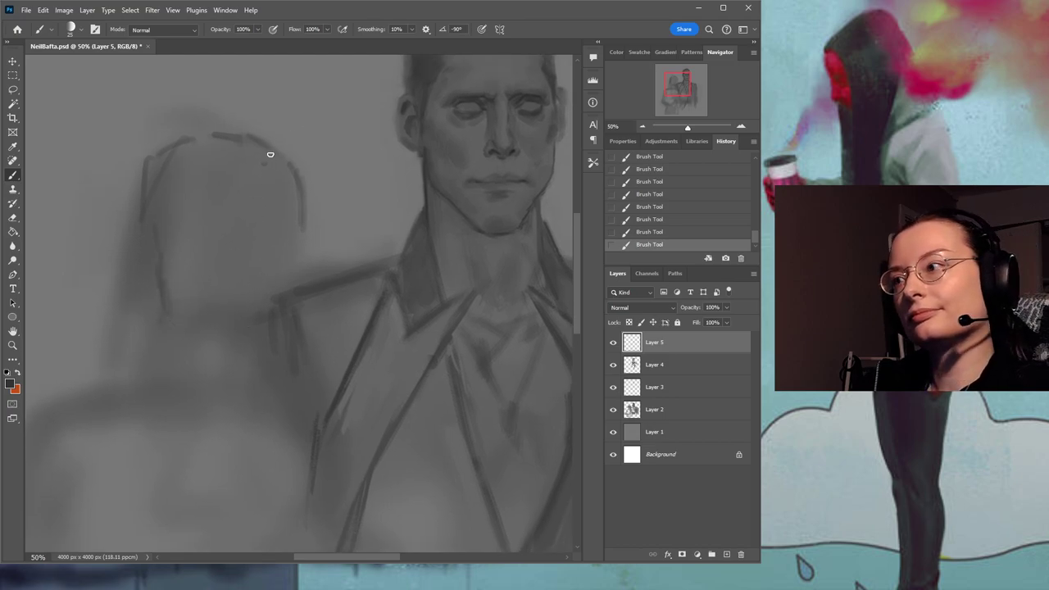
# Lay in the left figure's facial guides with a vertical centre line, two dark eye sockets and the first nose marks.
pyautogui.moveTo(267, 197); pyautogui.dragTo(256, 266)
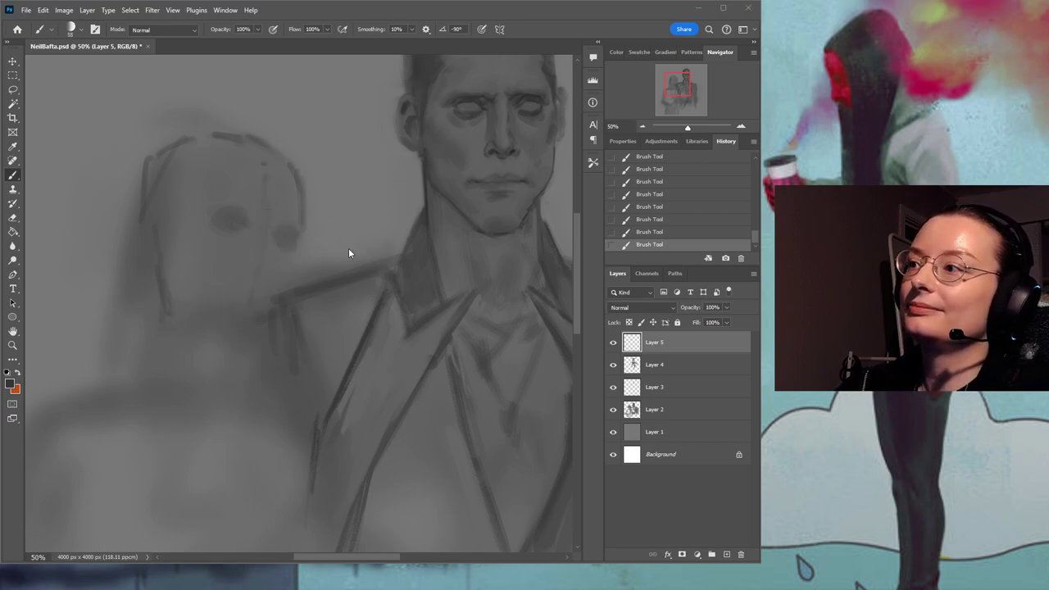
pyautogui.moveTo(275, 221); pyautogui.dragTo(269, 235)
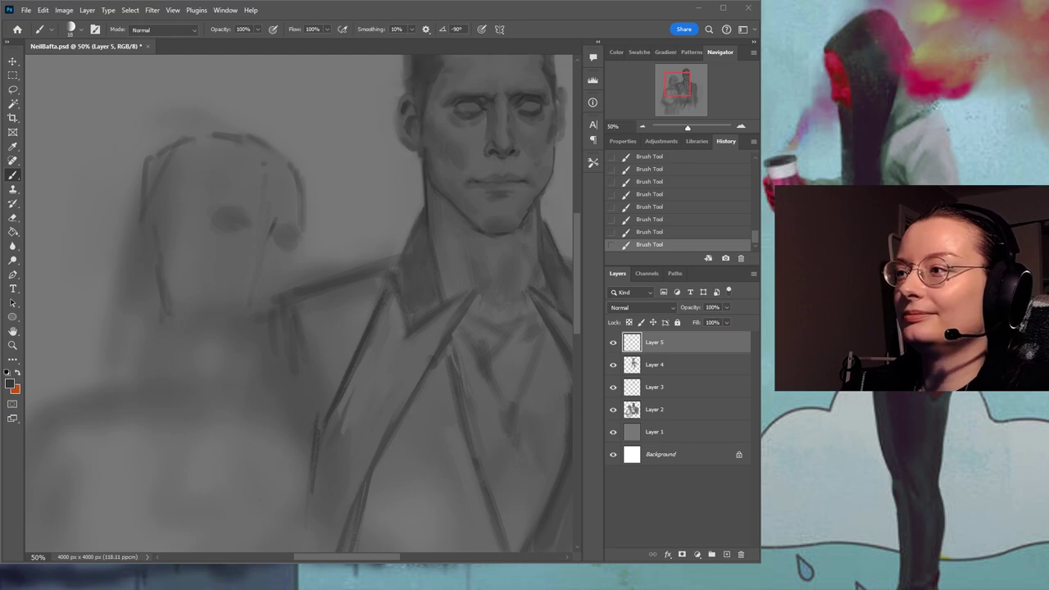
pyautogui.click(295, 225)
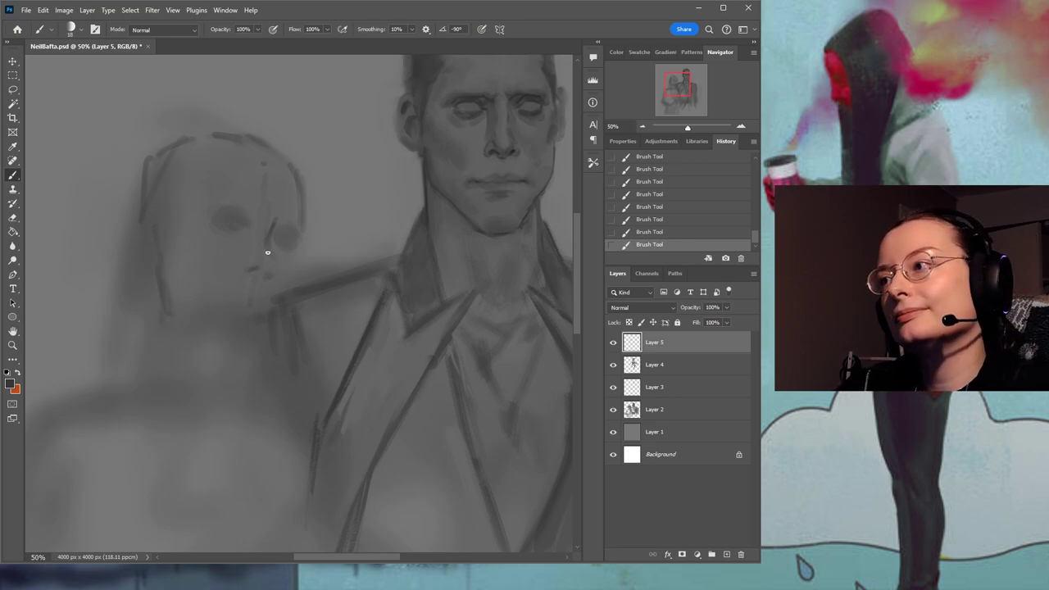
# Strengthen the right contour and tip of the left figure's nose with sampled greys.
pyautogui.keyDown('alt'); pyautogui.click(274, 229); pyautogui.keyUp('alt')
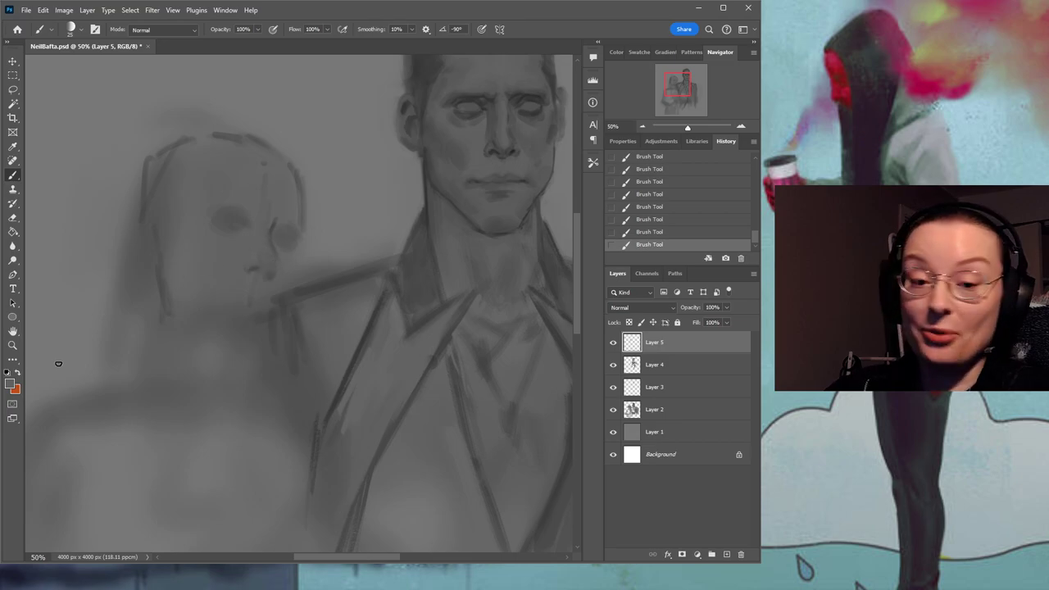
pyautogui.press('i')
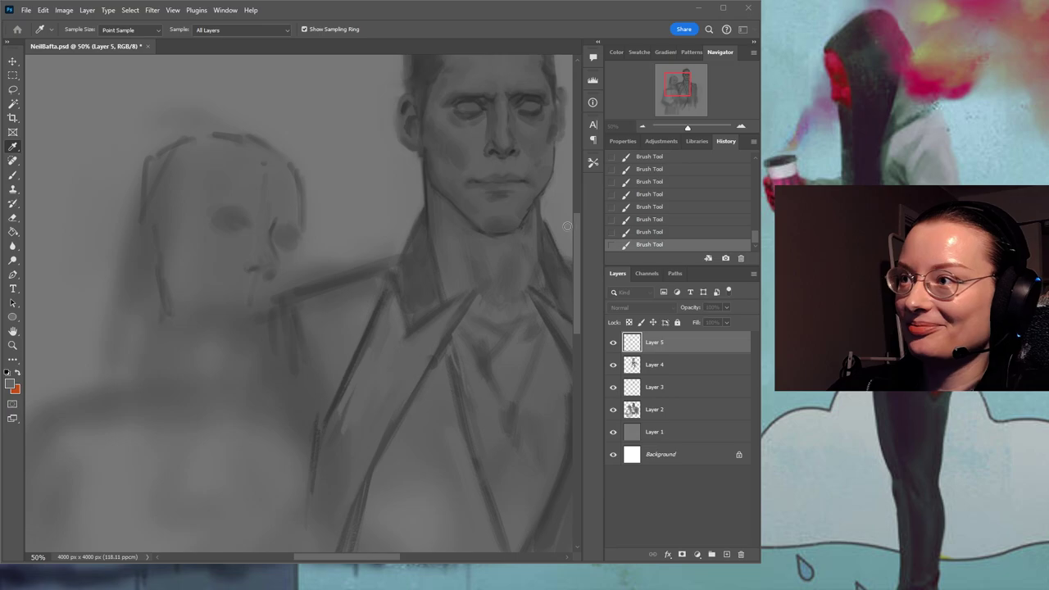
pyautogui.press('b')
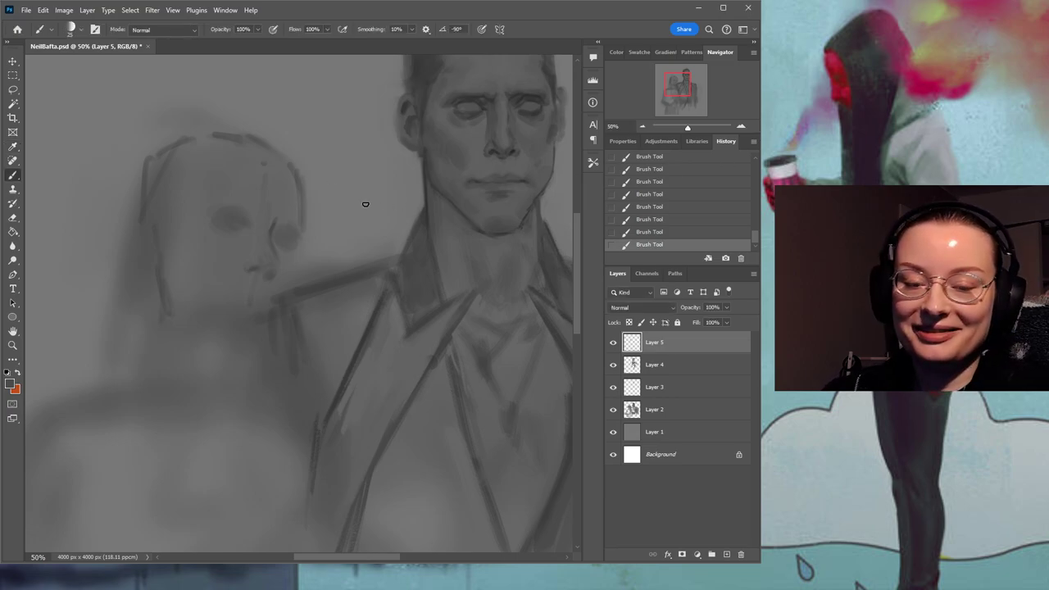
pyautogui.moveTo(260, 254); pyautogui.dragTo(272, 276)
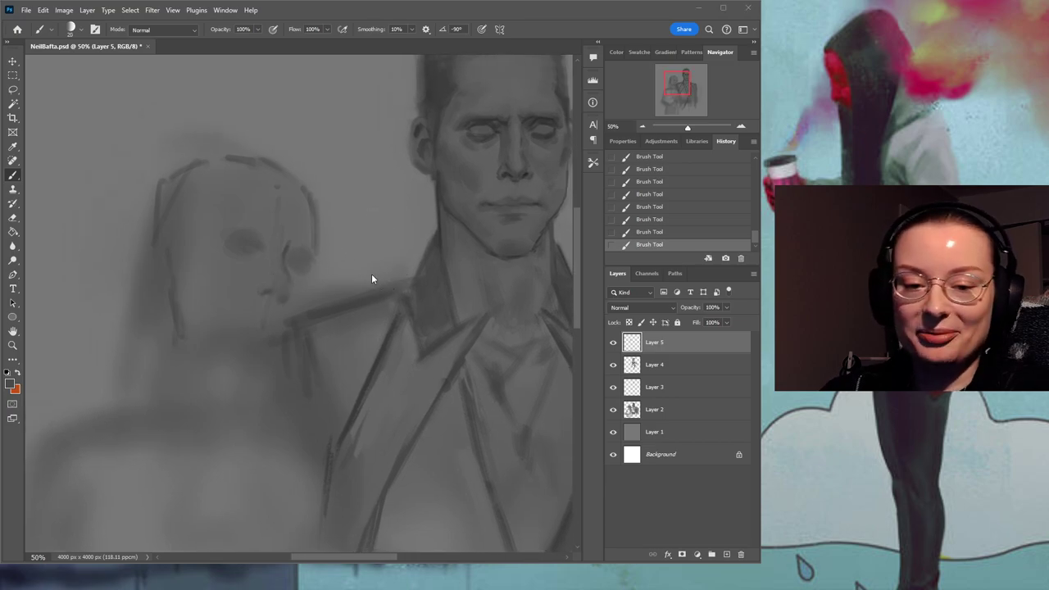
# Define the nostril and underside of the left figure's nose with a size 12 brush and sampled greys.
pyautogui.press('[')
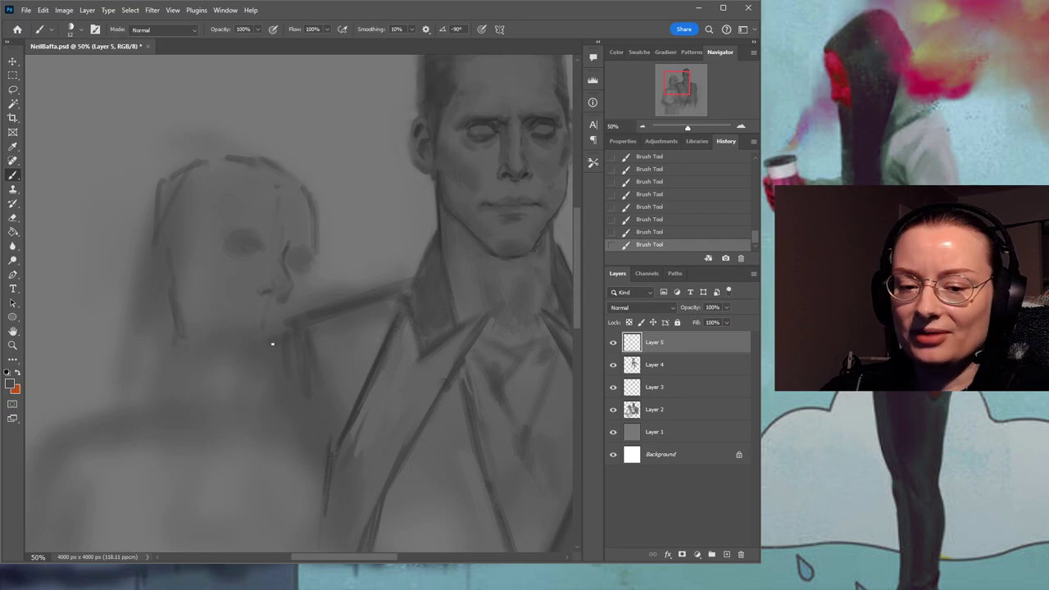
pyautogui.moveTo(270, 290); pyautogui.dragTo(307, 304)
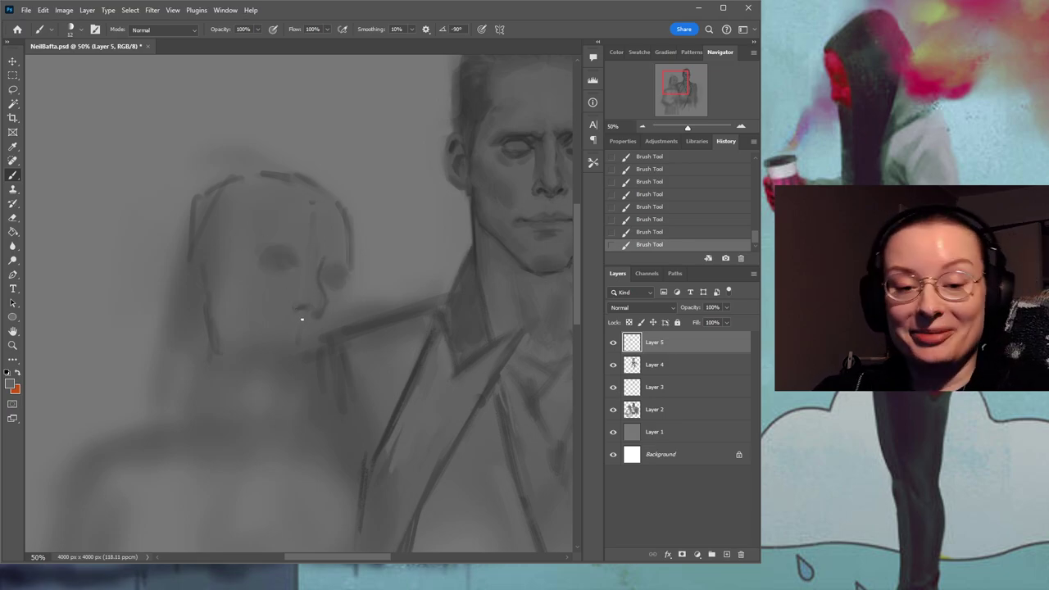
pyautogui.moveTo(372, 234); pyautogui.dragTo(321, 277)
pyautogui.keyDown('alt'); pyautogui.click(403, 188); pyautogui.keyUp('alt')
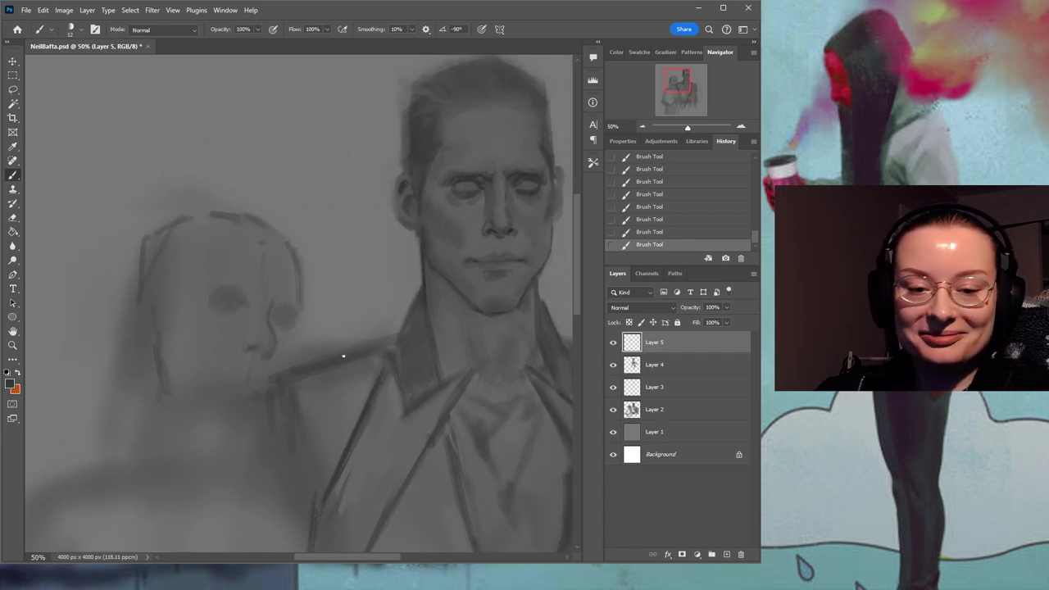
pyautogui.moveTo(265, 335); pyautogui.dragTo(325, 312)
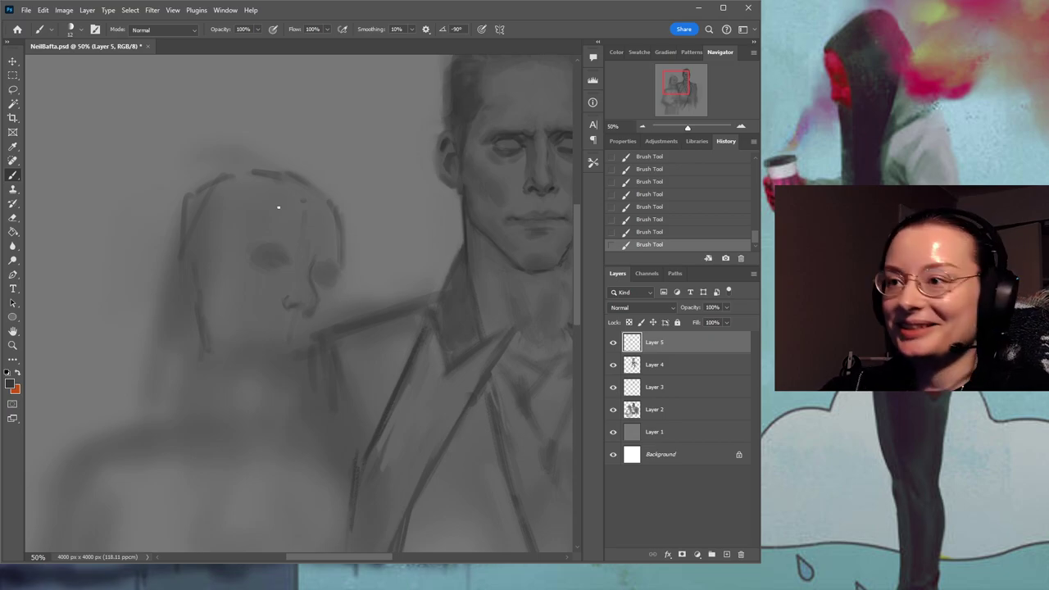
pyautogui.scroll(-2, 300, 269)
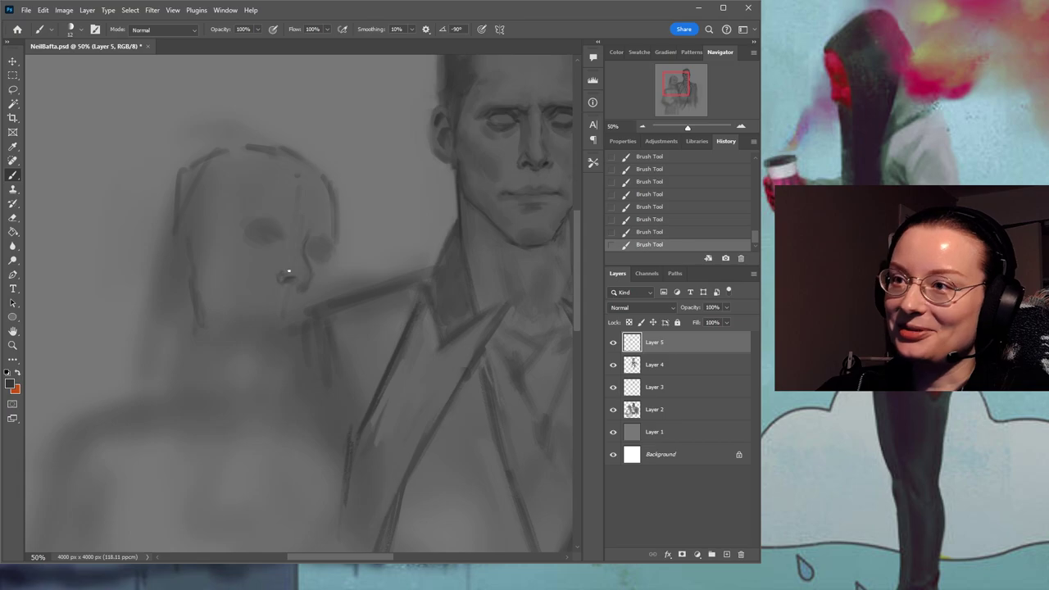
pyautogui.keyDown('alt'); pyautogui.click(286, 273); pyautogui.keyUp('alt')
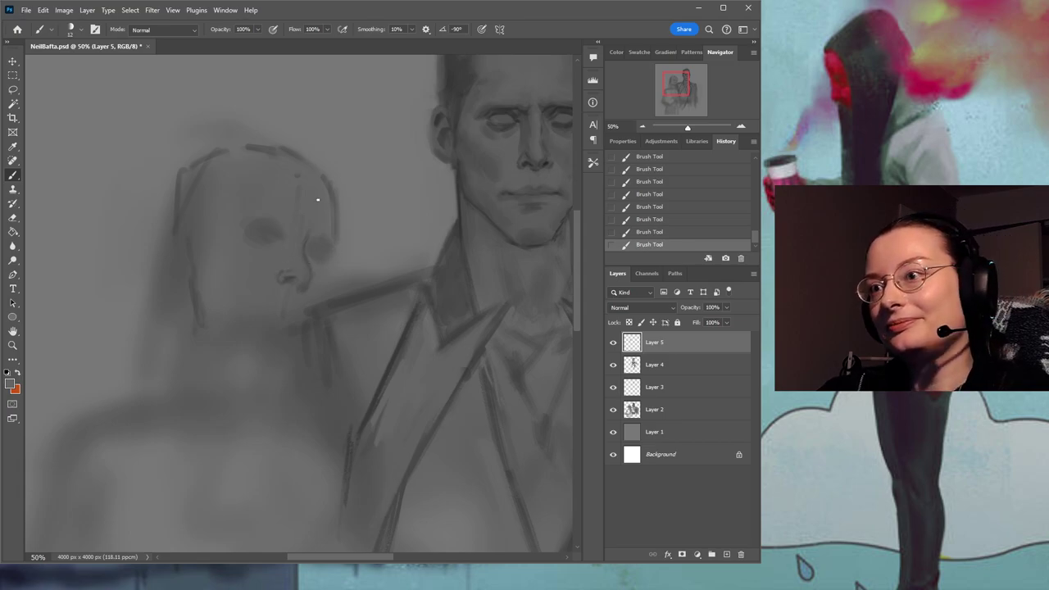
# Darken the right temple and cheek contour of the left figure and sketch the left eyebrow with a size 17 brush.
pyautogui.press(']')
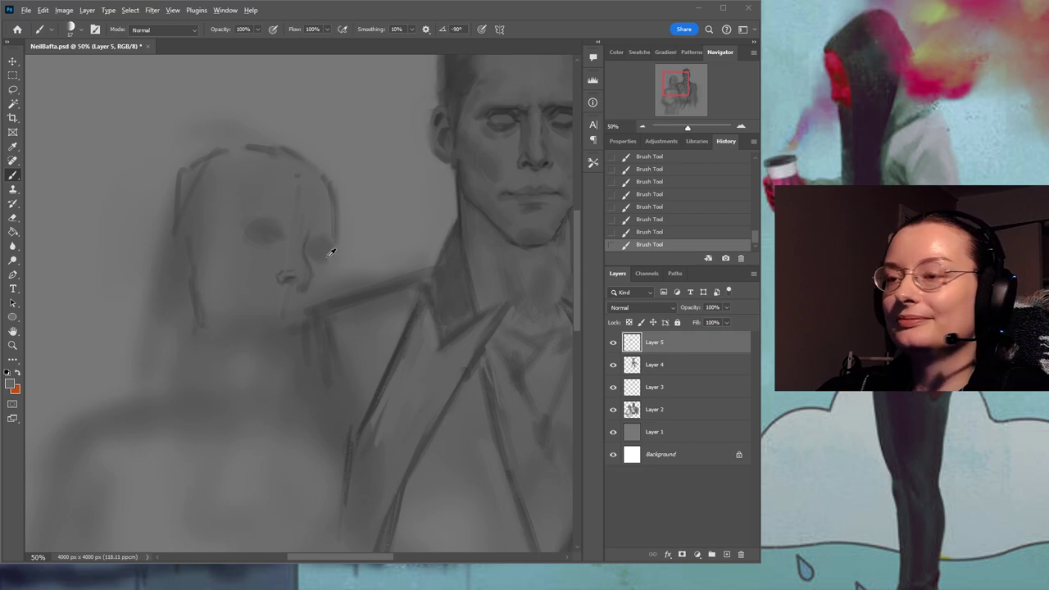
pyautogui.keyDown('alt'); pyautogui.click(518, 110); pyautogui.keyUp('alt')
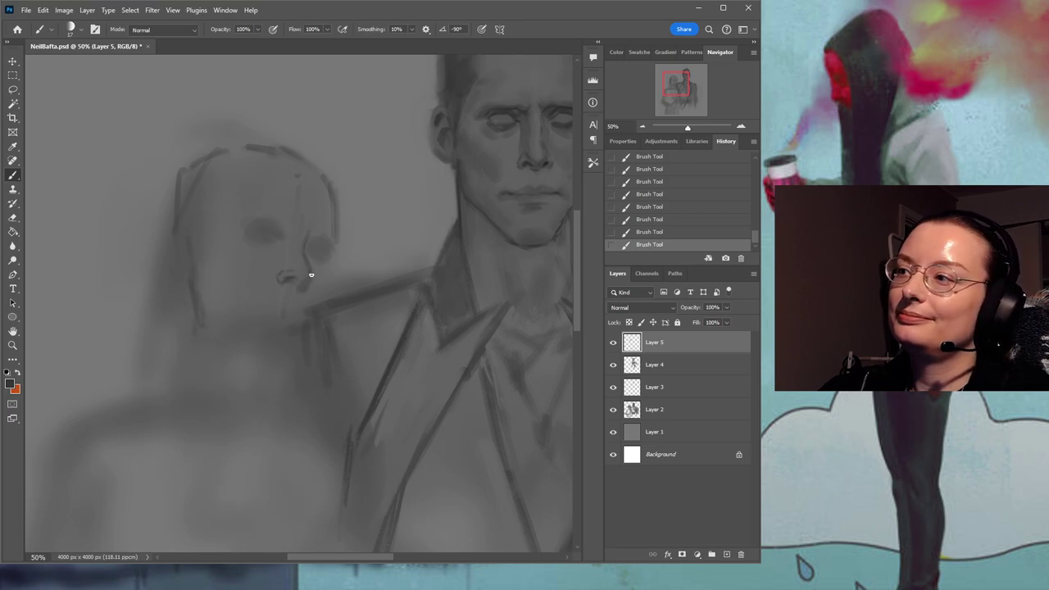
pyautogui.moveTo(337, 243); pyautogui.dragTo(332, 262)
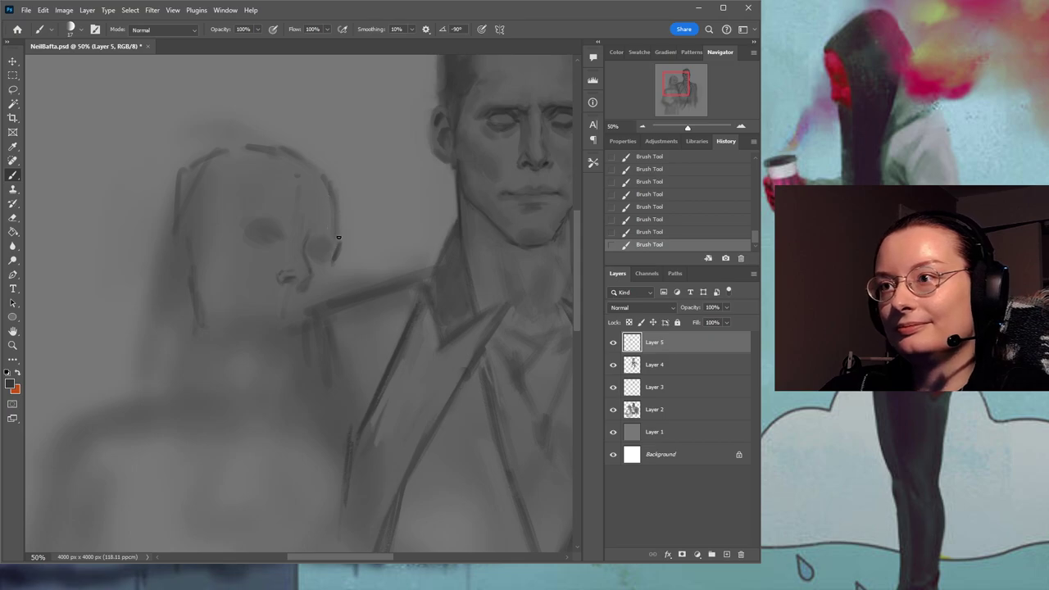
pyautogui.moveTo(340, 241); pyautogui.dragTo(332, 197)
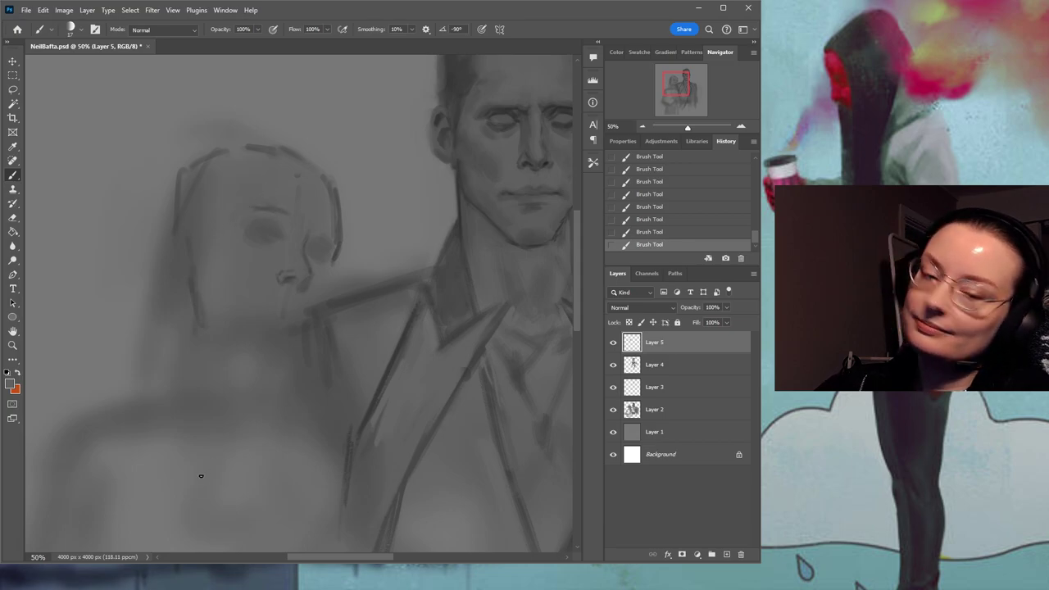
# Define the left figure's jaw and chin, and block in dark fringe strokes across the top of the forehead.
pyautogui.moveTo(289, 333); pyautogui.dragTo(267, 321)
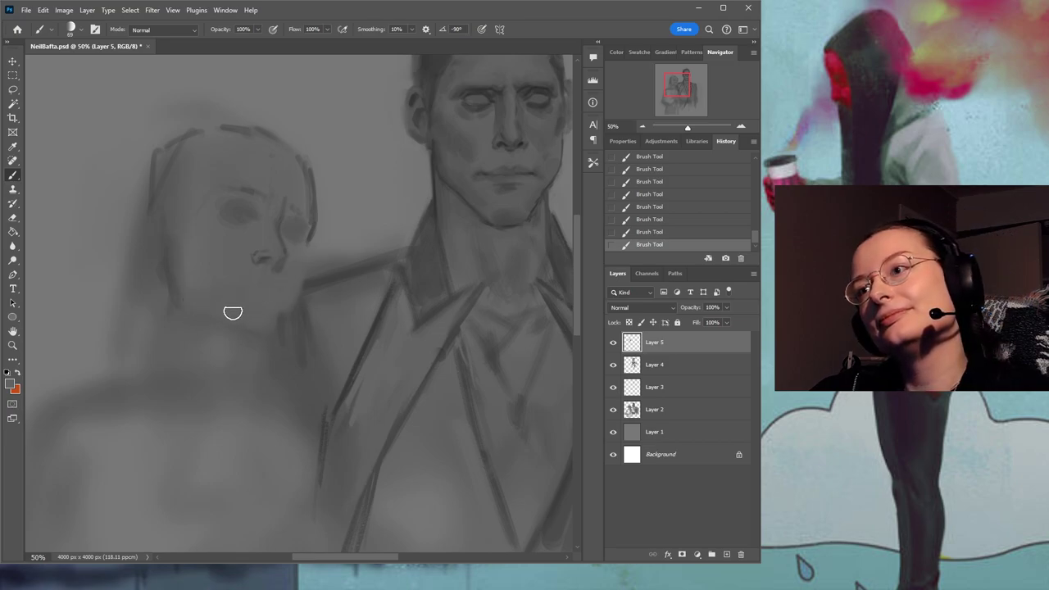
pyautogui.moveTo(263, 290); pyautogui.dragTo(300, 270)
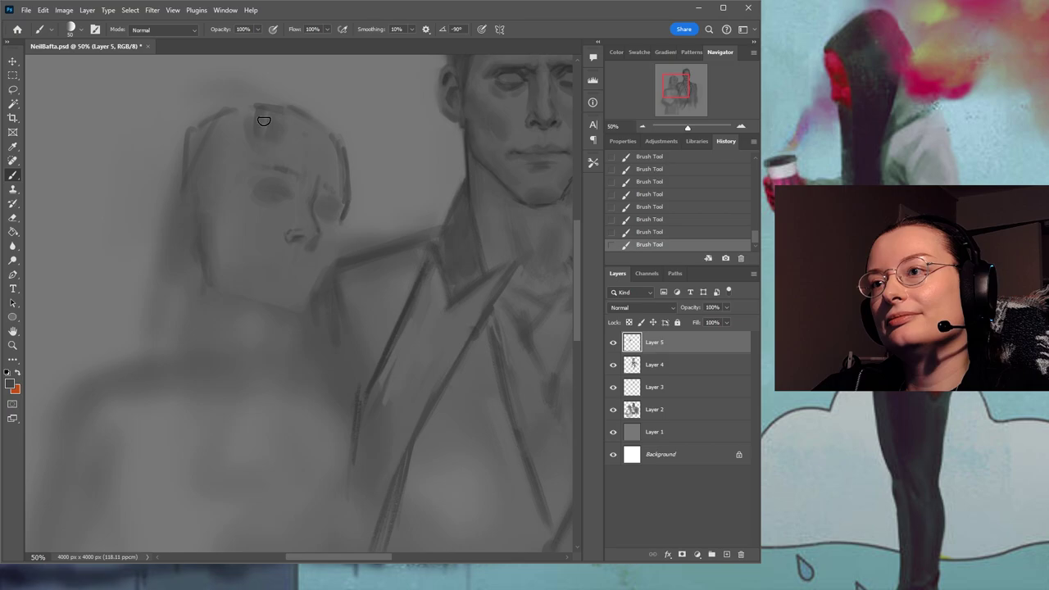
pyautogui.moveTo(295, 123); pyautogui.dragTo(308, 149)
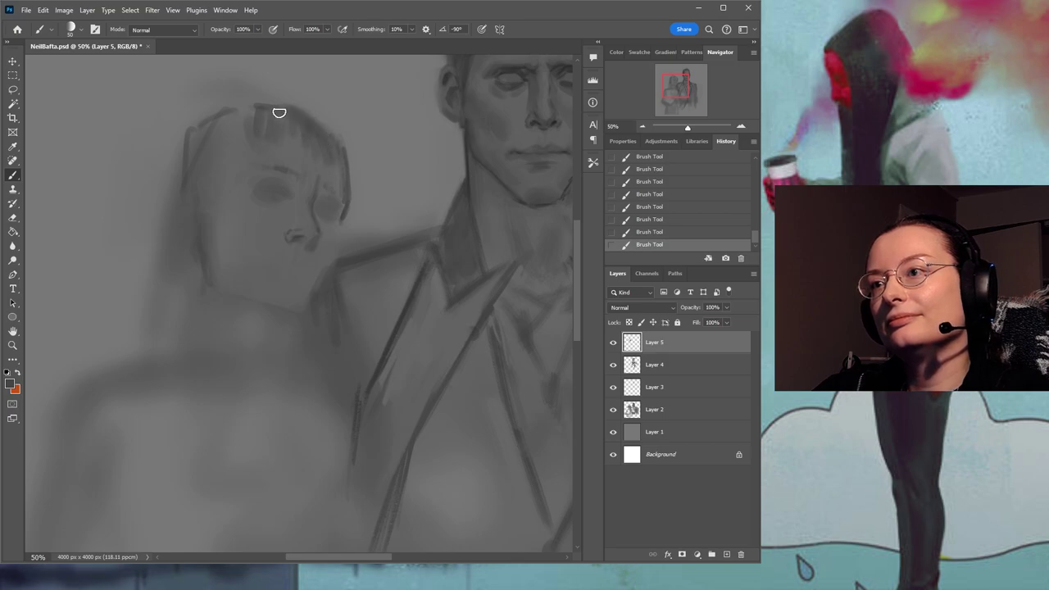
pyautogui.moveTo(358, 173); pyautogui.dragTo(358, 219)
# Paint a rounded hair bun on each side of the left figure's crown and darken the hair along the left temple.
pyautogui.moveTo(226, 155)
pyautogui.mouseDown()
pyautogui.moveTo(198, 149)
pyautogui.moveTo(213, 131)
pyautogui.moveTo(235, 166)
pyautogui.moveTo(205, 171)
pyautogui.moveTo(206, 127)
pyautogui.moveTo(239, 158)
pyautogui.moveTo(197, 127)
pyautogui.moveTo(175, 149)
pyautogui.moveTo(231, 142)
pyautogui.mouseUp()
pyautogui.press('[')
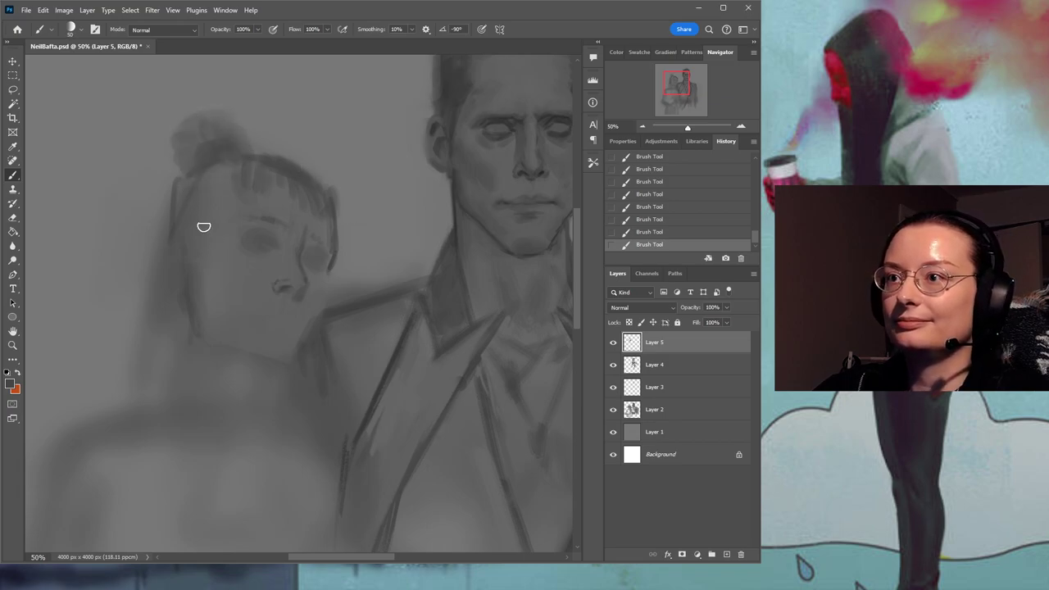
pyautogui.moveTo(200, 180); pyautogui.dragTo(222, 173)
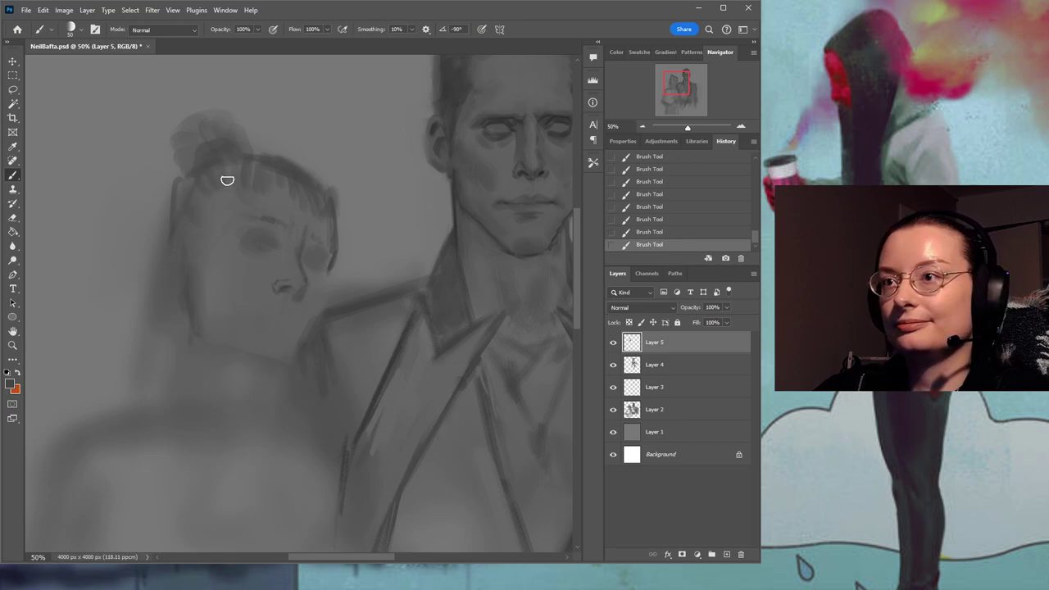
pyautogui.moveTo(195, 229)
pyautogui.mouseDown()
pyautogui.moveTo(225, 178)
pyautogui.moveTo(196, 161)
pyautogui.moveTo(204, 143)
pyautogui.mouseUp()
pyautogui.moveTo(320, 175)
pyautogui.mouseDown()
pyautogui.moveTo(347, 201)
pyautogui.moveTo(335, 201)
pyautogui.mouseUp()
pyautogui.moveTo(185, 167)
pyautogui.mouseDown()
pyautogui.moveTo(159, 164)
pyautogui.moveTo(181, 132)
pyautogui.moveTo(199, 117)
pyautogui.moveTo(168, 149)
pyautogui.moveTo(196, 121)
pyautogui.moveTo(239, 149)
pyautogui.mouseUp()
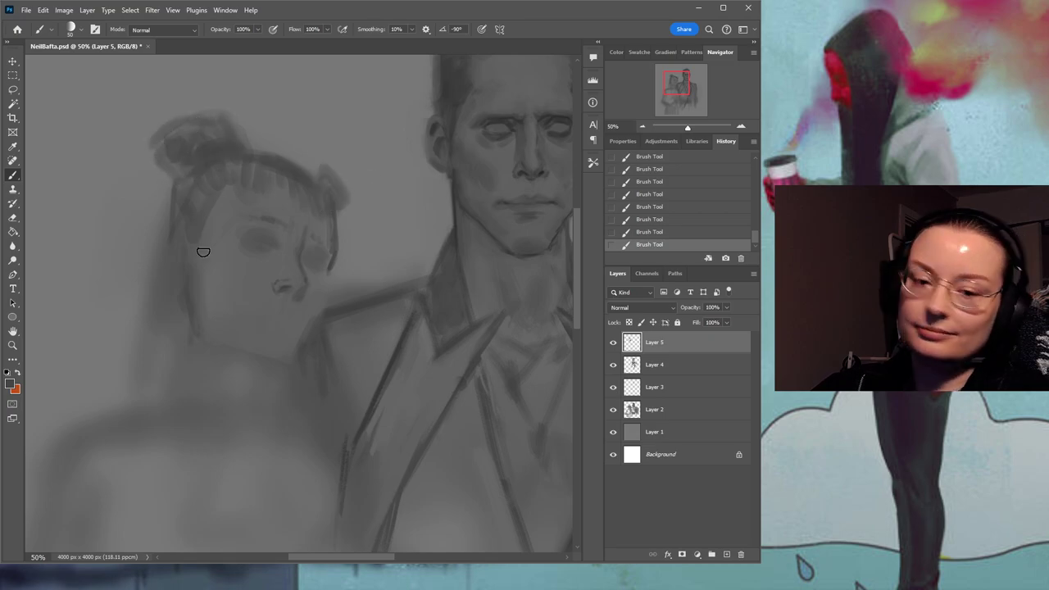
# Add darker, pointed fringe locks across the left figure's forehead and down the right temple.
pyautogui.moveTo(271, 243); pyautogui.dragTo(255, 206)
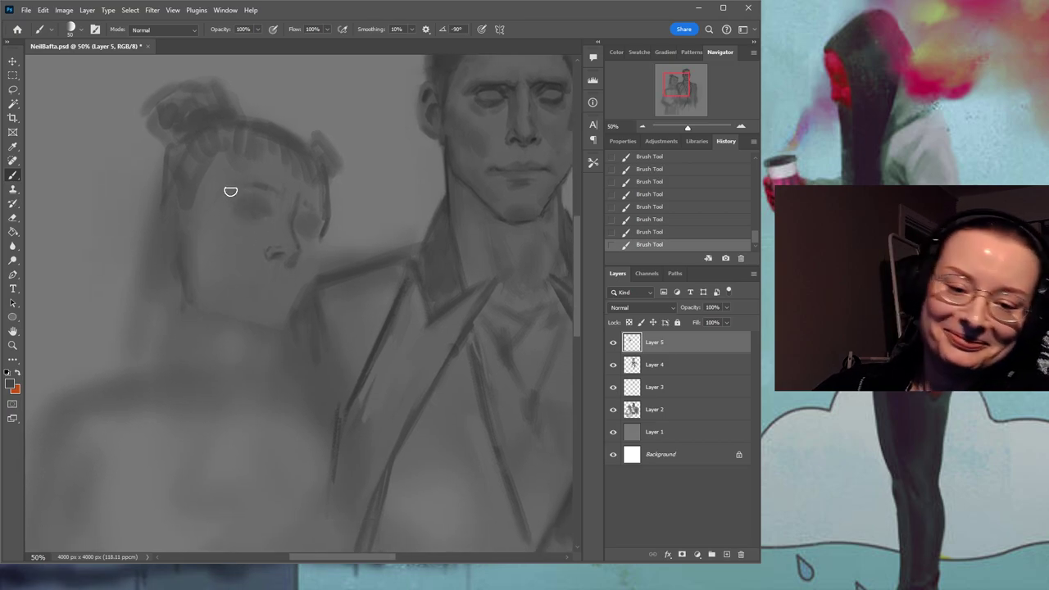
pyautogui.moveTo(283, 188); pyautogui.dragTo(335, 259)
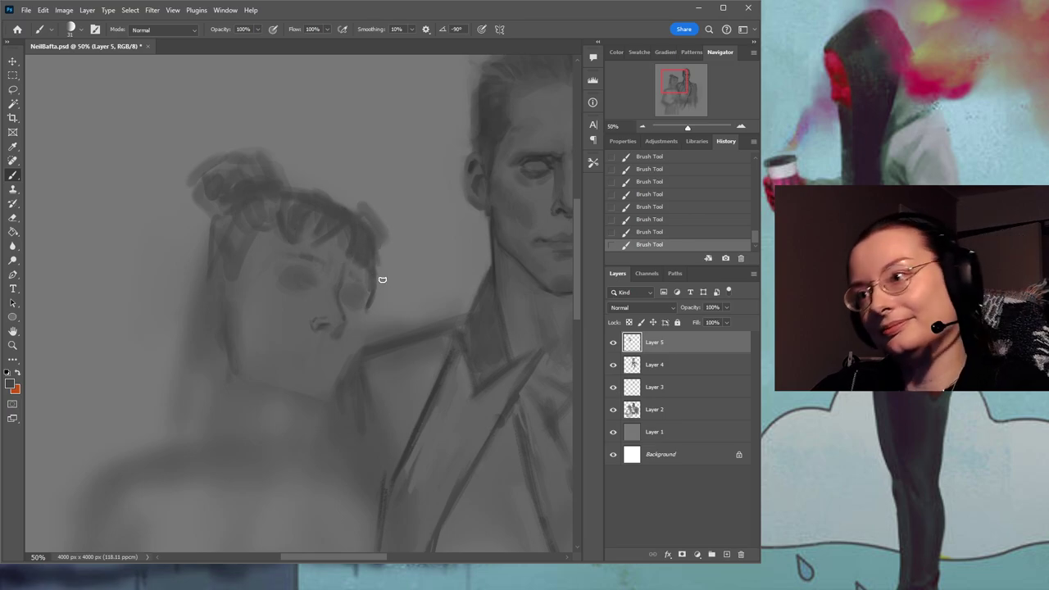
pyautogui.moveTo(385, 291)
pyautogui.mouseDown()
pyautogui.moveTo(382, 228)
pyautogui.moveTo(344, 230)
pyautogui.mouseUp()
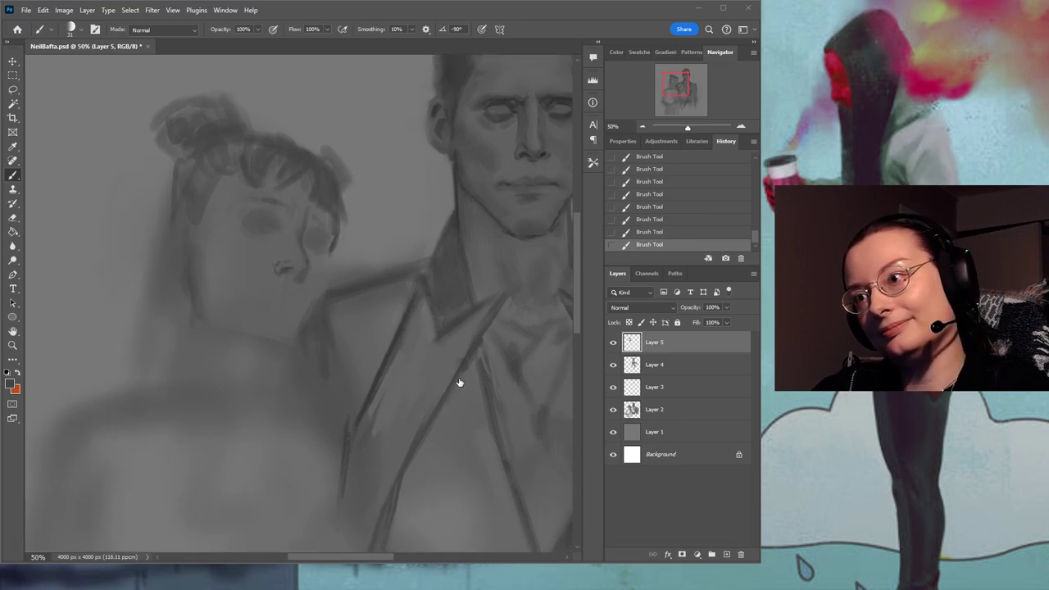
# Reshape the left figure's fringe locks and the gaps between them with a size 60 brush and sampled greys.
pyautogui.keyDown('alt'); pyautogui.click(319, 168); pyautogui.keyUp('alt')
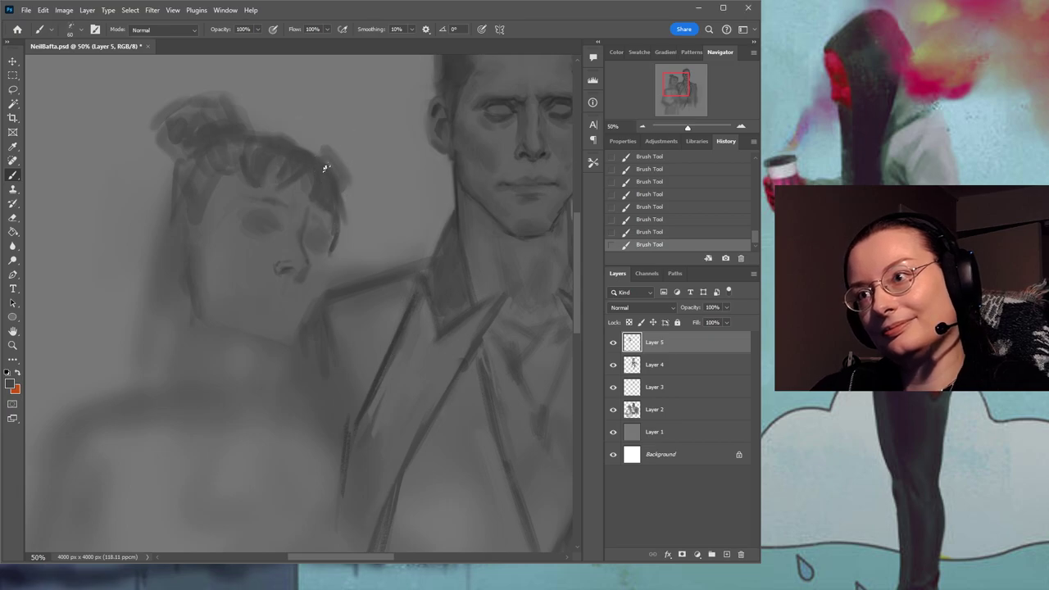
pyautogui.keyDown('alt'); pyautogui.click(296, 188); pyautogui.keyUp('alt')
pyautogui.keyDown('alt'); pyautogui.click(301, 151); pyautogui.keyUp('alt')
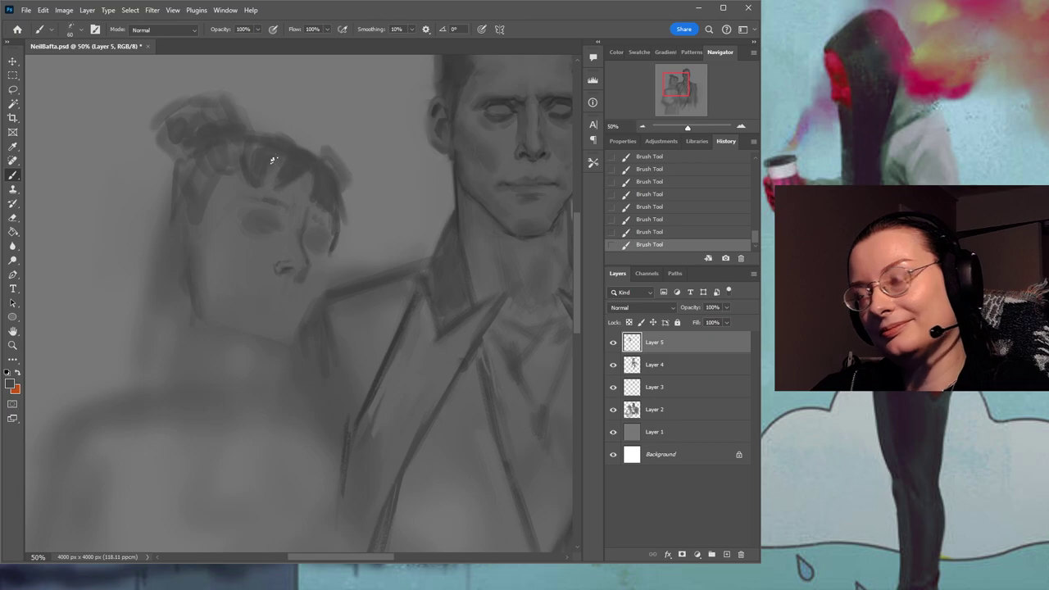
pyautogui.keyDown('alt'); pyautogui.click(270, 187); pyautogui.keyUp('alt')
pyautogui.moveTo(259, 156); pyautogui.dragTo(259, 186)
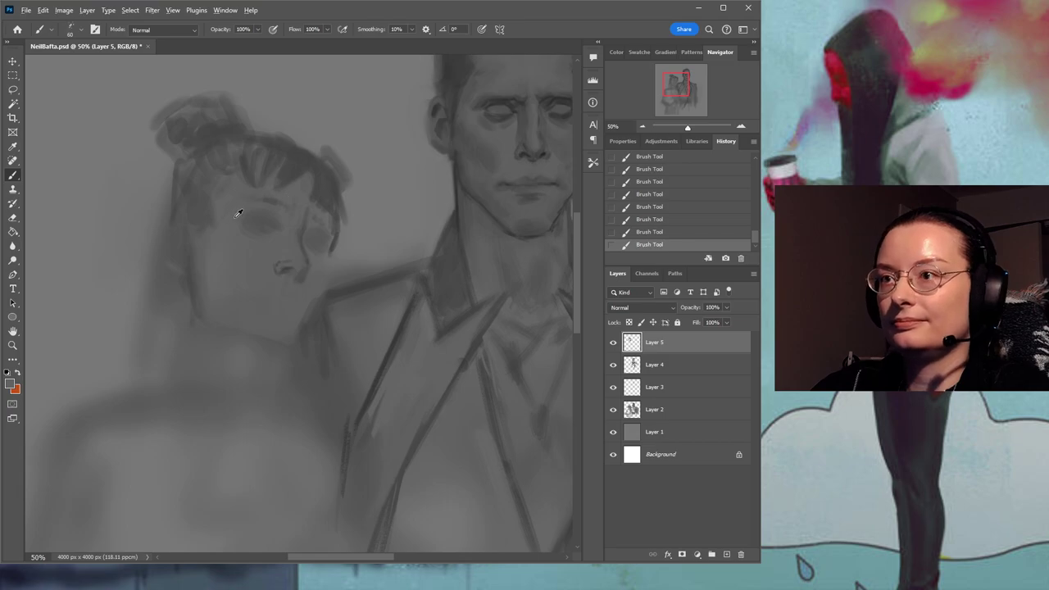
# Darken the left figure's left eyebrow and draw the right cheek and chin contour with a smaller brush and sampled greys.
pyautogui.keyDown('alt'); pyautogui.click(270, 201); pyautogui.keyUp('alt')
pyautogui.click(343, 224)
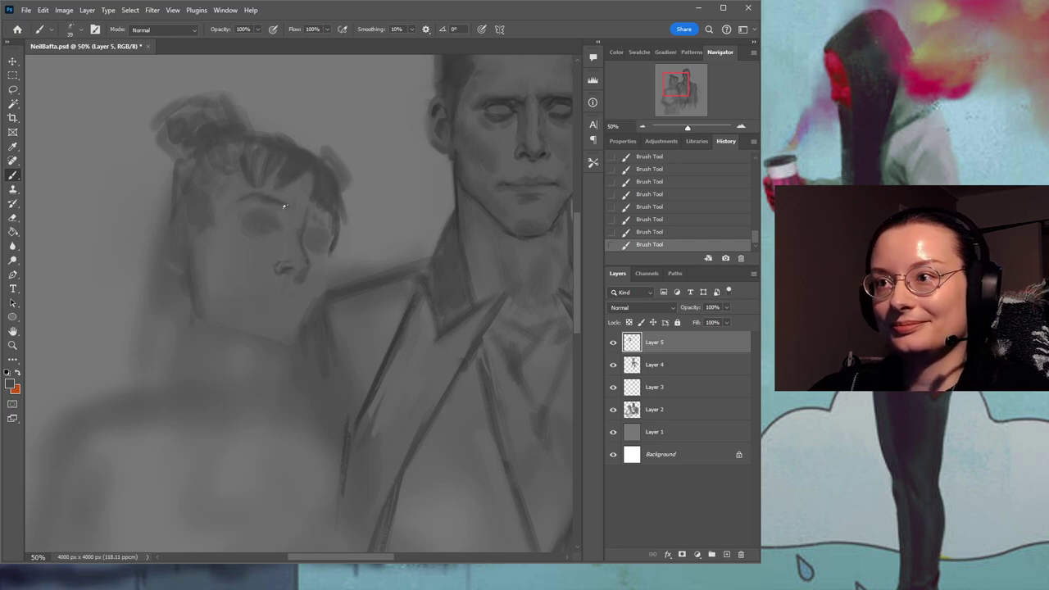
pyautogui.scroll(-1, 279, 221)
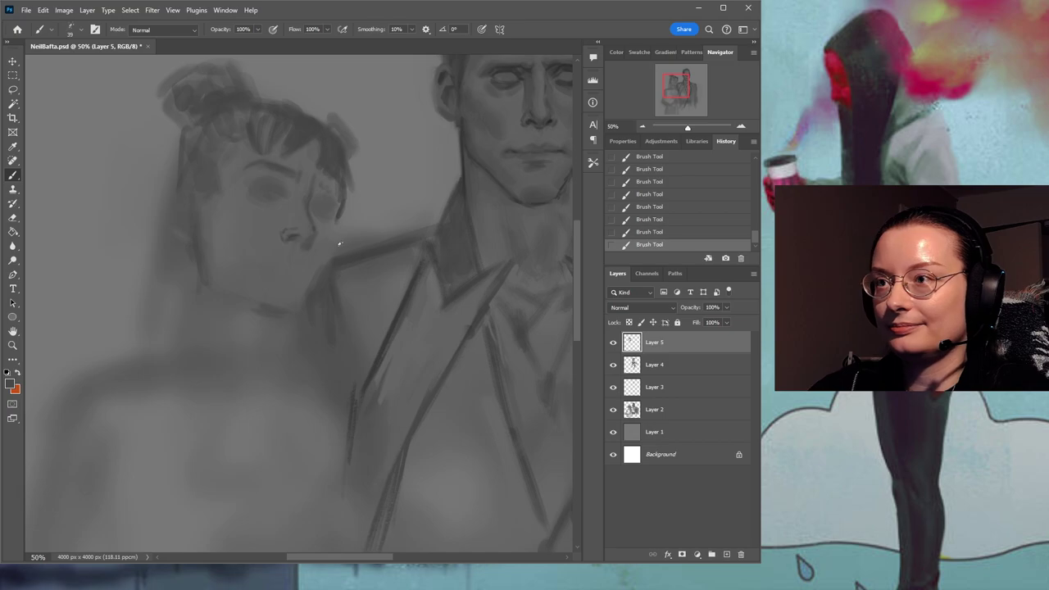
pyautogui.moveTo(336, 248); pyautogui.dragTo(336, 220)
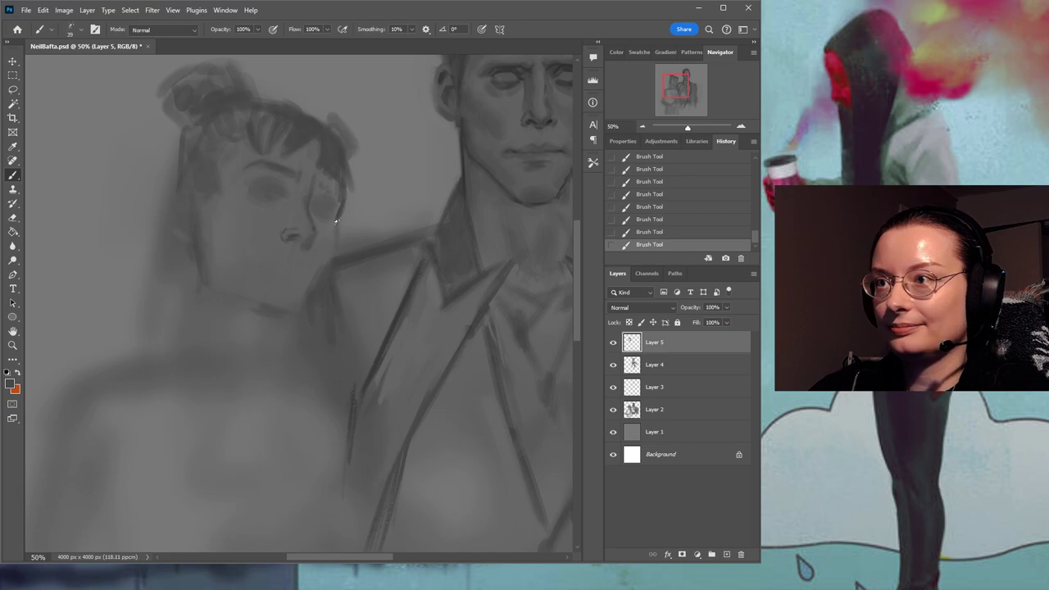
pyautogui.keyDown('alt'); pyautogui.click(320, 282); pyautogui.keyUp('alt')
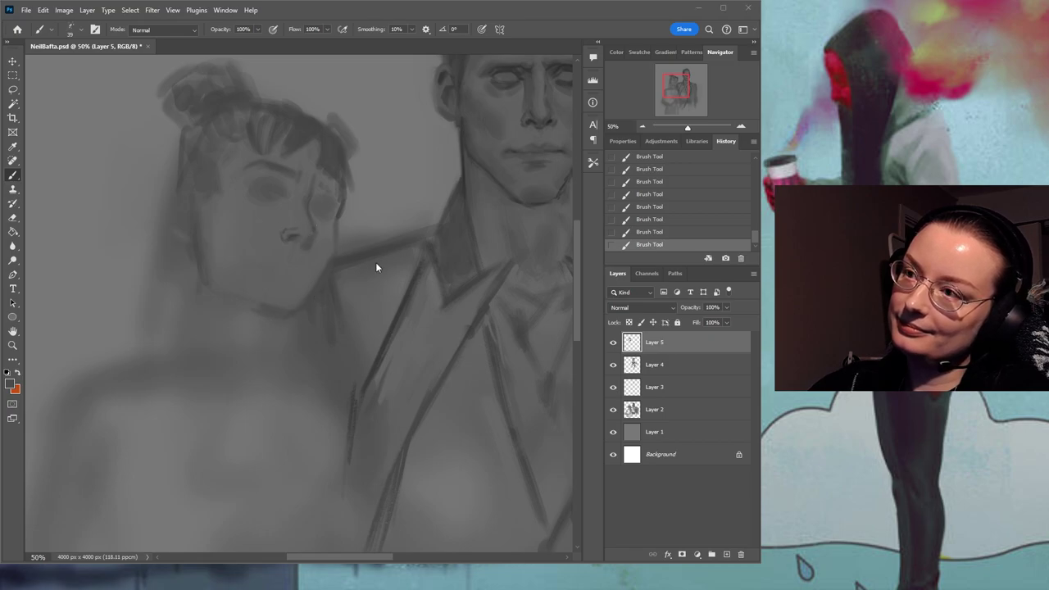
# Refine the left cheek and jaw edge of the left figure with a size 66 brush and sampled greys, and save the document.
pyautogui.keyDown('alt'); pyautogui.click(282, 168); pyautogui.keyUp('alt')
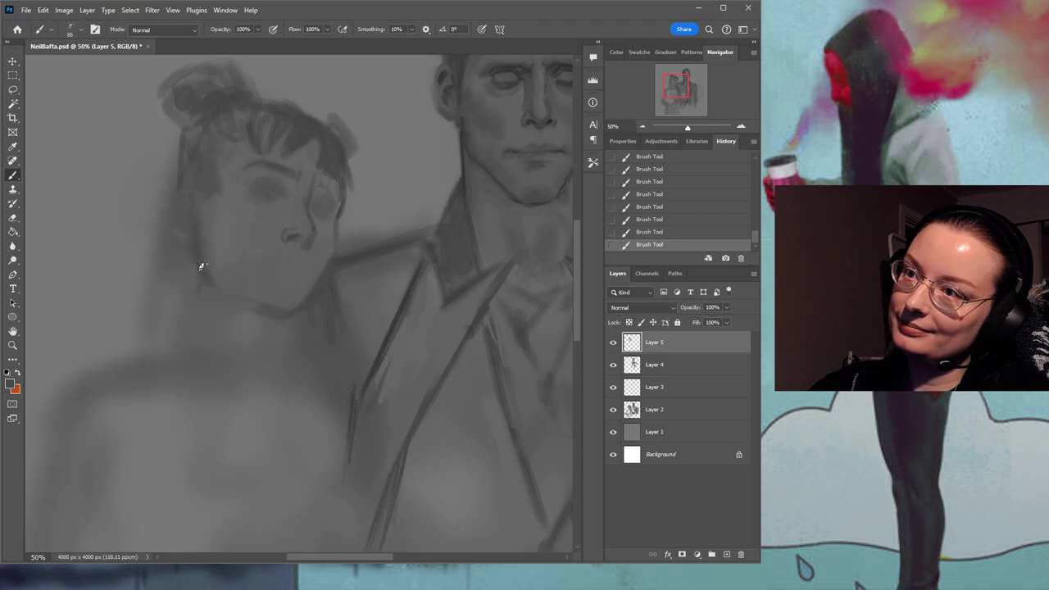
pyautogui.keyDown('alt'); pyautogui.click(215, 264); pyautogui.keyUp('alt')
pyautogui.keyDown('alt'); pyautogui.click(205, 205); pyautogui.keyUp('alt')
pyautogui.keyDown('alt'); pyautogui.click(302, 129); pyautogui.keyUp('alt')
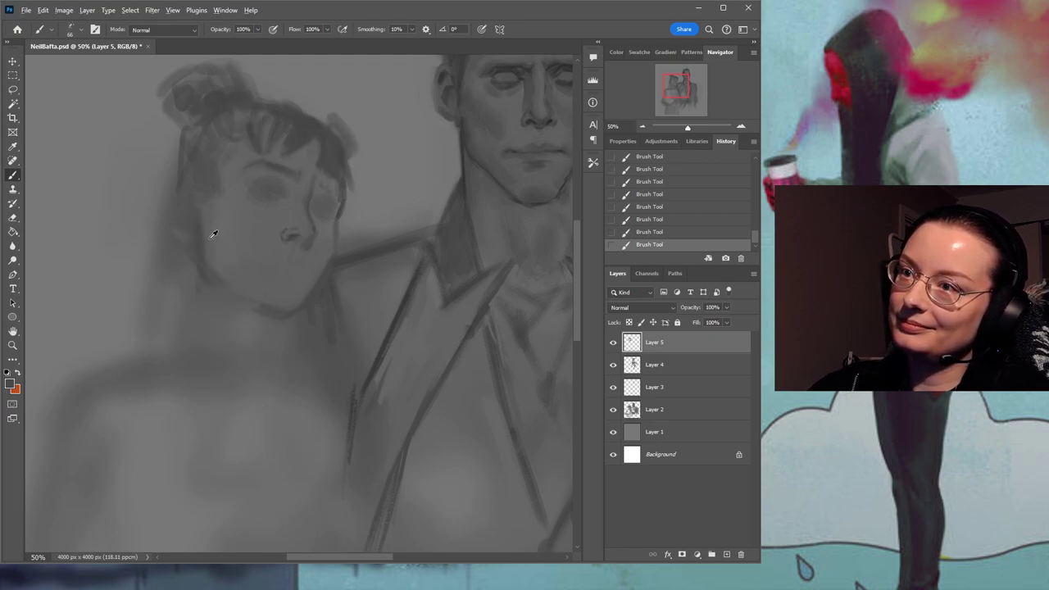
pyautogui.keyDown('alt'); pyautogui.click(196, 267); pyautogui.keyUp('alt')
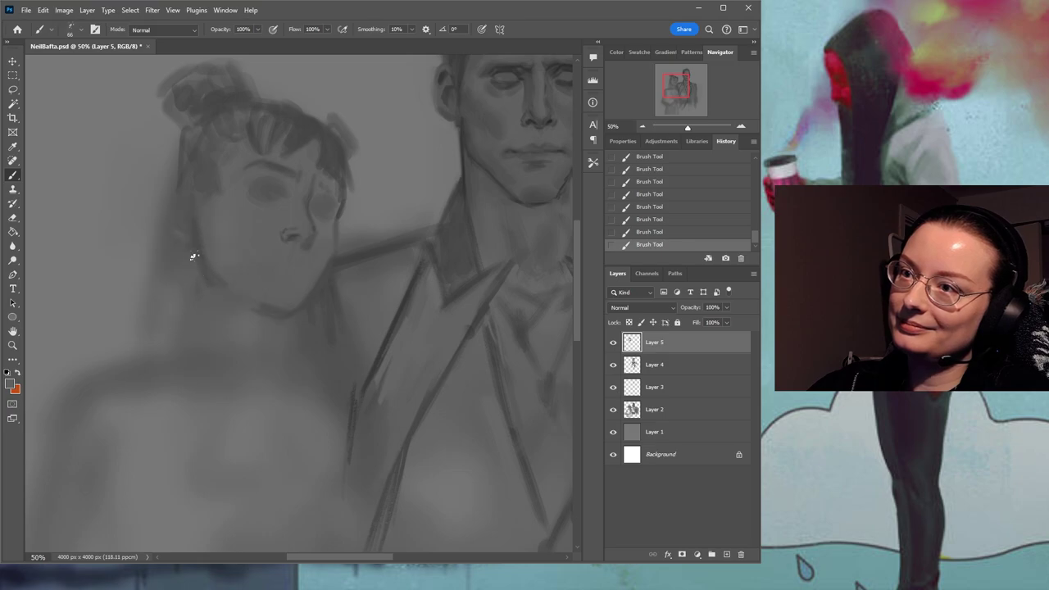
pyautogui.keyDown('alt'); pyautogui.click(205, 250); pyautogui.keyUp('alt')
pyautogui.keyDown('alt'); pyautogui.click(220, 264); pyautogui.keyUp('alt')
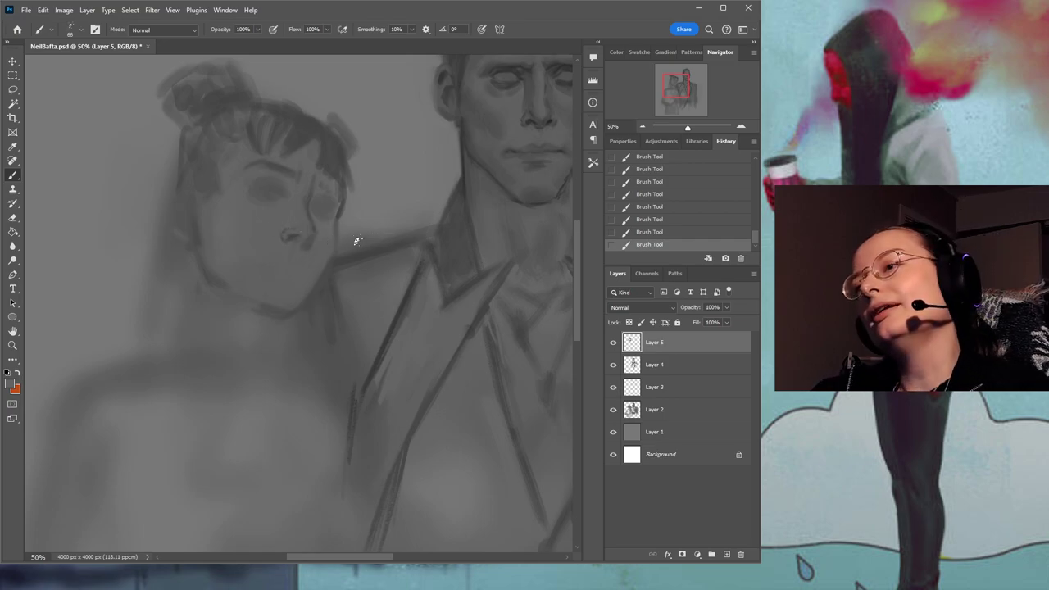
pyautogui.hotkey('ctrl', 's')
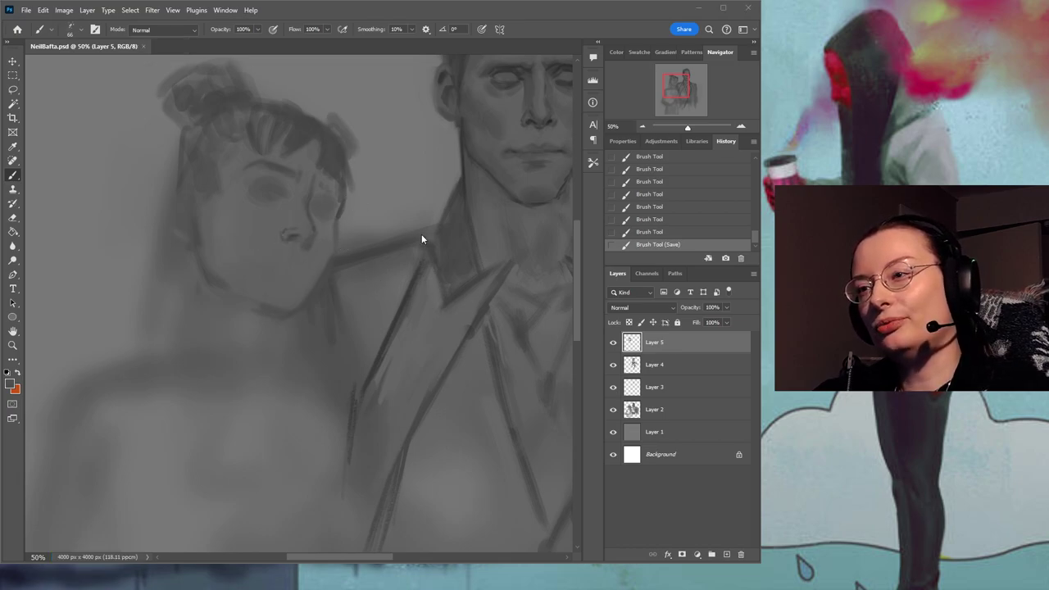
# Paint the left figure's right eyebrow and shade the right eye socket and outer cheek with sampled greys.
pyautogui.moveTo(325, 181); pyautogui.dragTo(324, 186)
pyautogui.moveTo(327, 182); pyautogui.dragTo(339, 202)
pyautogui.moveTo(341, 197); pyautogui.dragTo(338, 214)
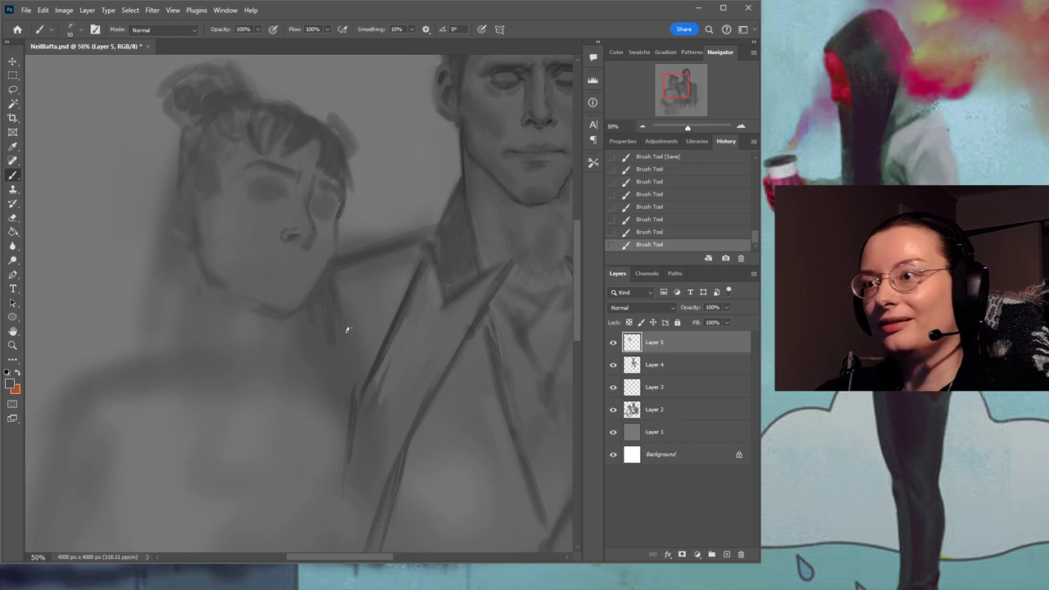
pyautogui.moveTo(372, 192)
pyautogui.mouseDown()
pyautogui.moveTo(376, 235)
pyautogui.moveTo(329, 223)
pyautogui.mouseUp()
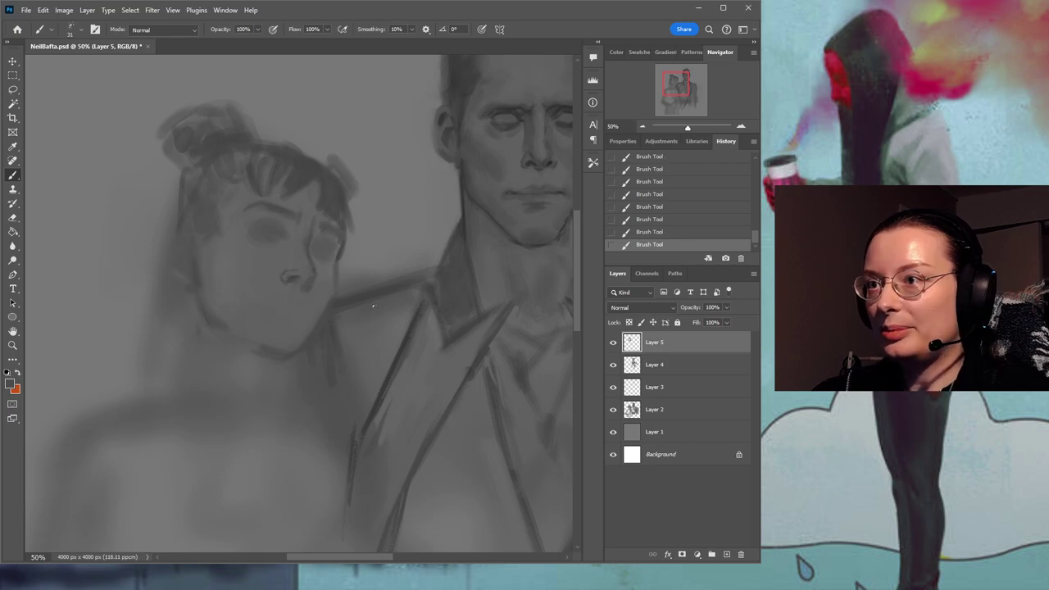
pyautogui.keyDown('alt'); pyautogui.click(337, 238); pyautogui.keyUp('alt')
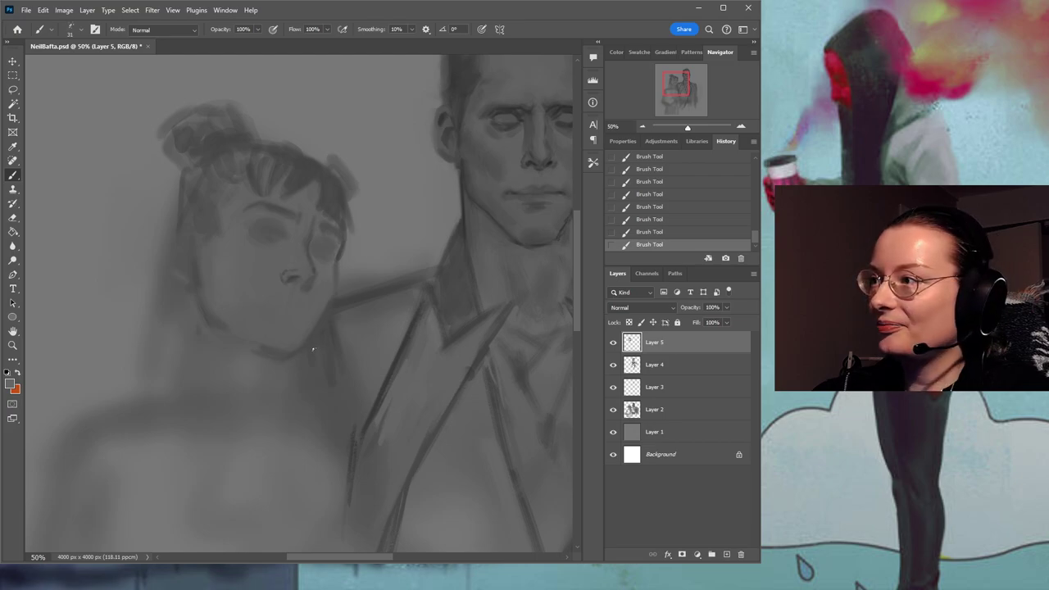
# Fill the left figure's central fringe with dark strokes in a grey sampled from the hair.
pyautogui.moveTo(362, 265); pyautogui.dragTo(385, 290)
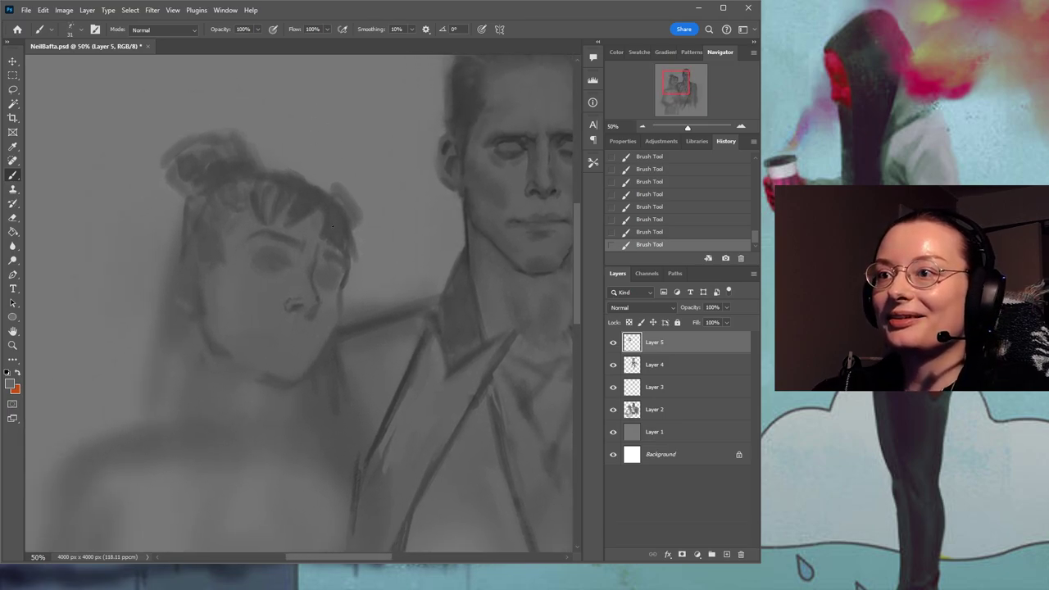
pyautogui.keyDown('alt'); pyautogui.click(311, 198); pyautogui.keyUp('alt')
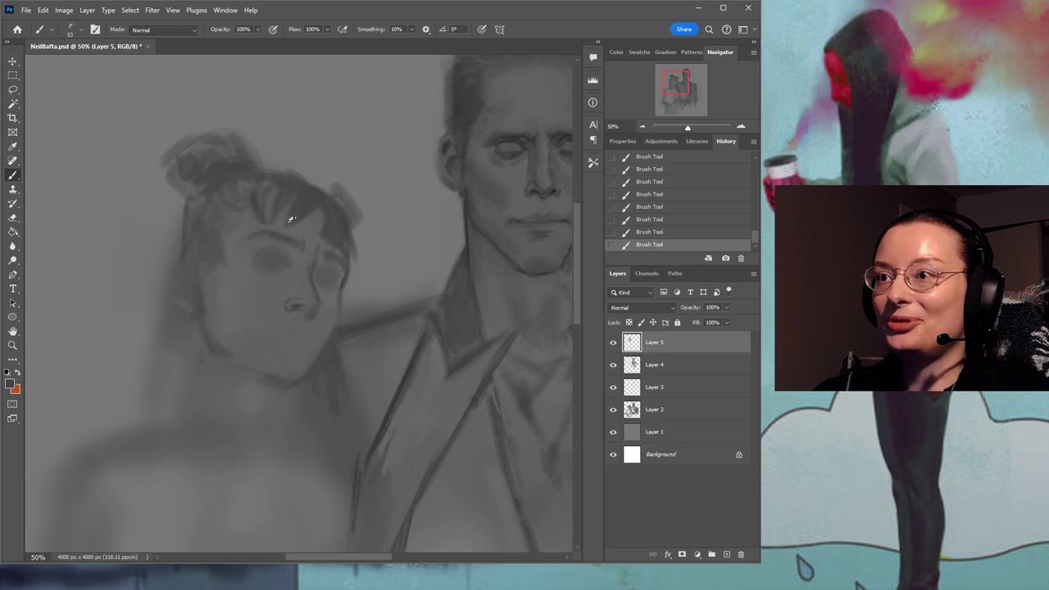
pyautogui.moveTo(282, 186); pyautogui.dragTo(271, 204)
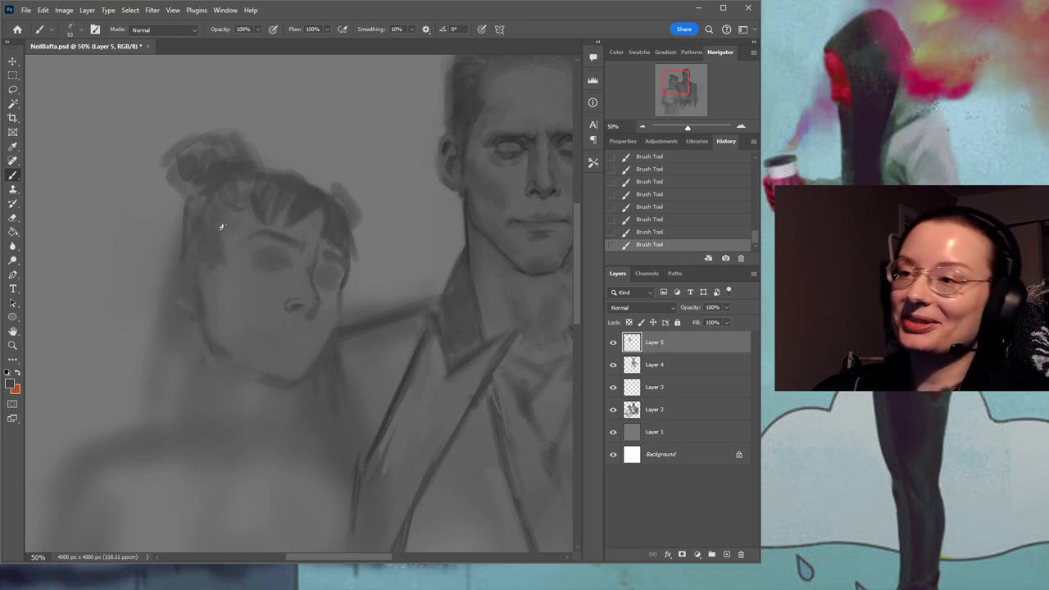
# Paint the left figure's ear with its lighter inner shapes beside the left cheek using sampled greys, and save the document.
pyautogui.moveTo(217, 280)
pyautogui.mouseDown()
pyautogui.moveTo(276, 292)
pyautogui.moveTo(271, 168)
pyautogui.mouseUp()
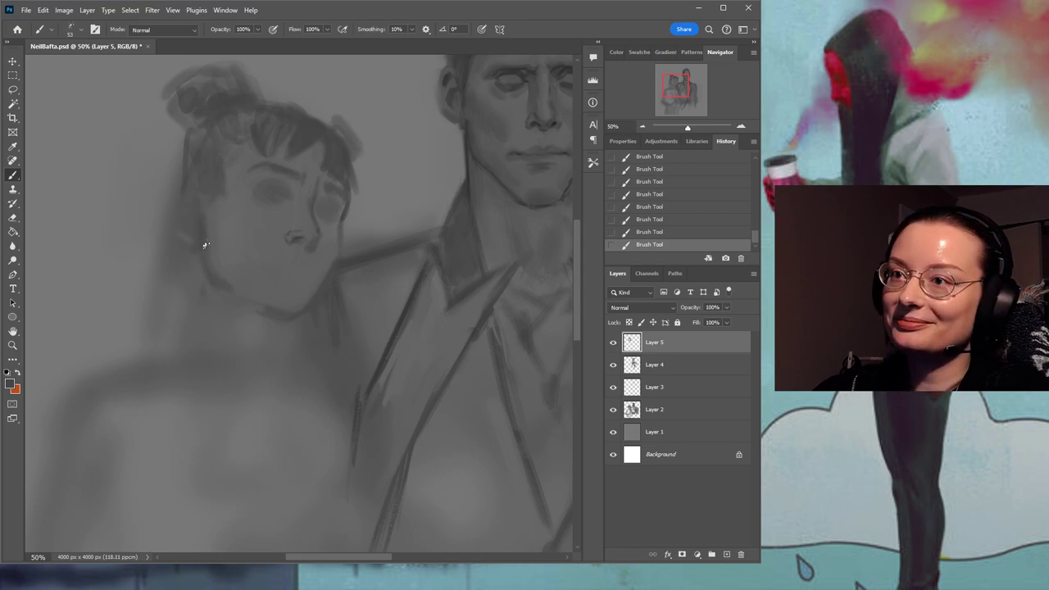
pyautogui.keyDown('alt'); pyautogui.click(214, 221); pyautogui.keyUp('alt')
pyautogui.keyDown('alt'); pyautogui.click(282, 148); pyautogui.keyUp('alt')
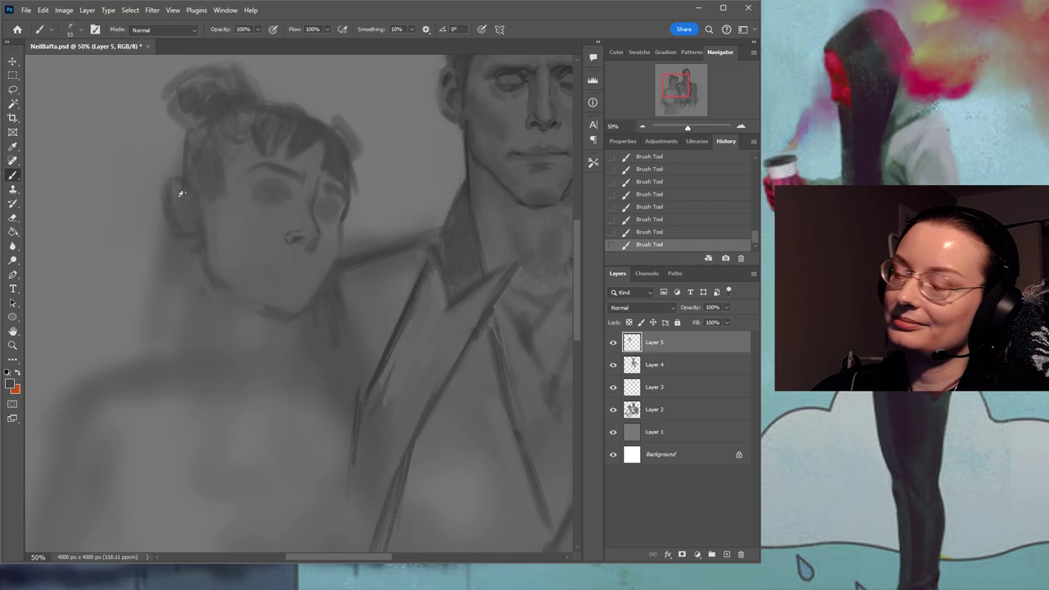
pyautogui.moveTo(163, 212)
pyautogui.mouseDown()
pyautogui.moveTo(159, 225)
pyautogui.moveTo(163, 210)
pyautogui.mouseUp()
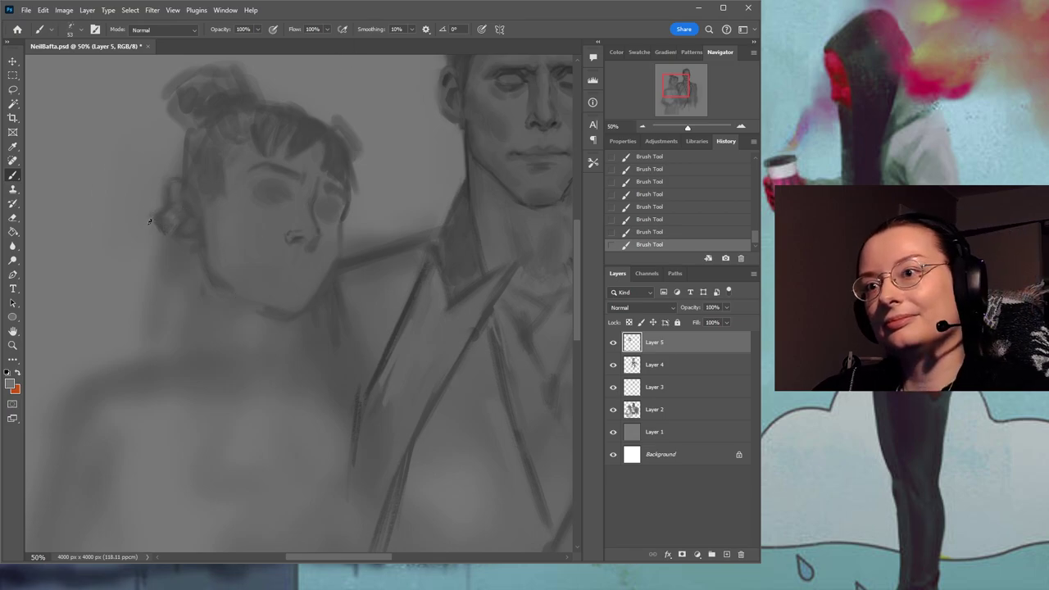
pyautogui.moveTo(288, 258); pyautogui.dragTo(257, 235)
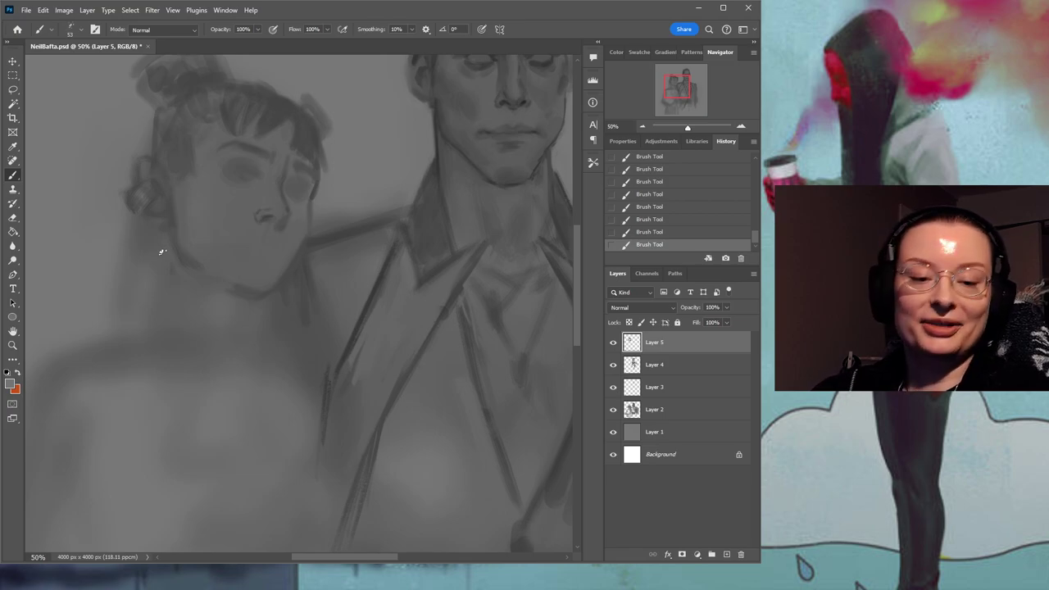
pyautogui.moveTo(281, 169); pyautogui.dragTo(320, 223)
pyautogui.hotkey('ctrl', 's')
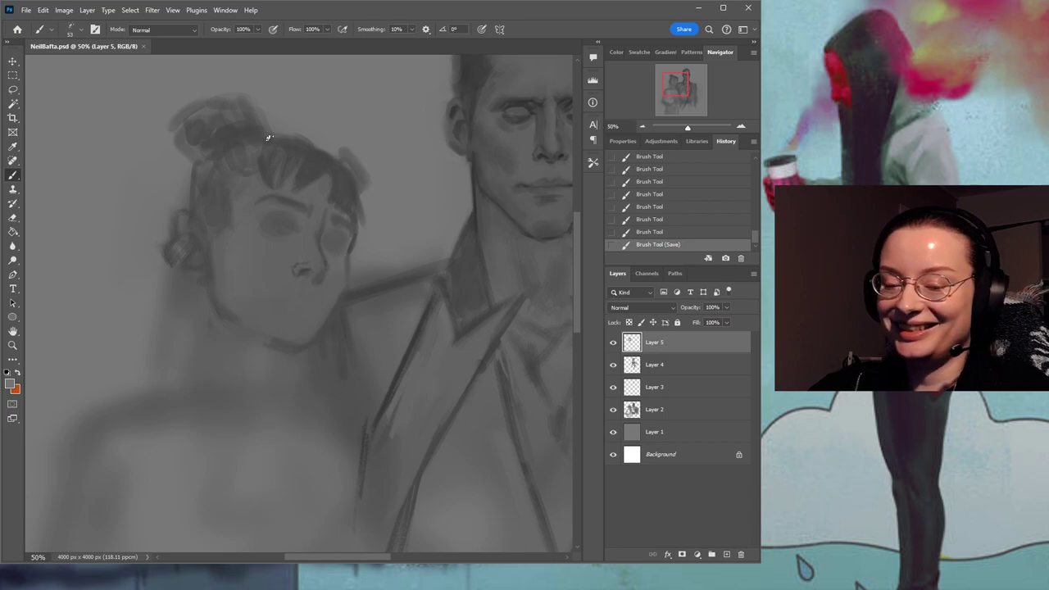
# Build up the dark hair from the left figure's left temple up to the hairline below the bun.
pyautogui.scroll(-2, 300, 246)
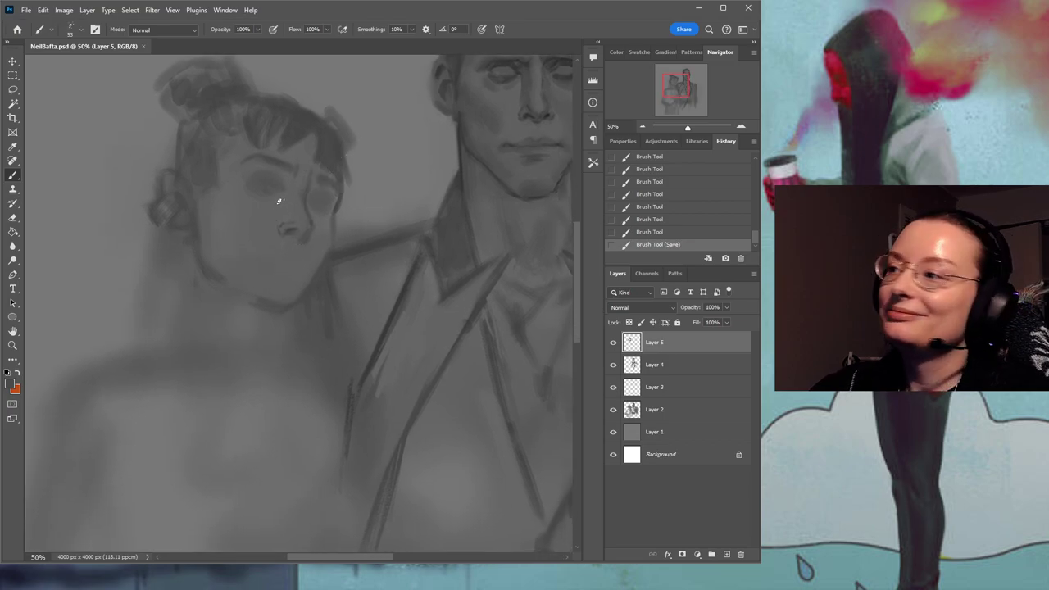
pyautogui.moveTo(206, 197); pyautogui.dragTo(240, 149)
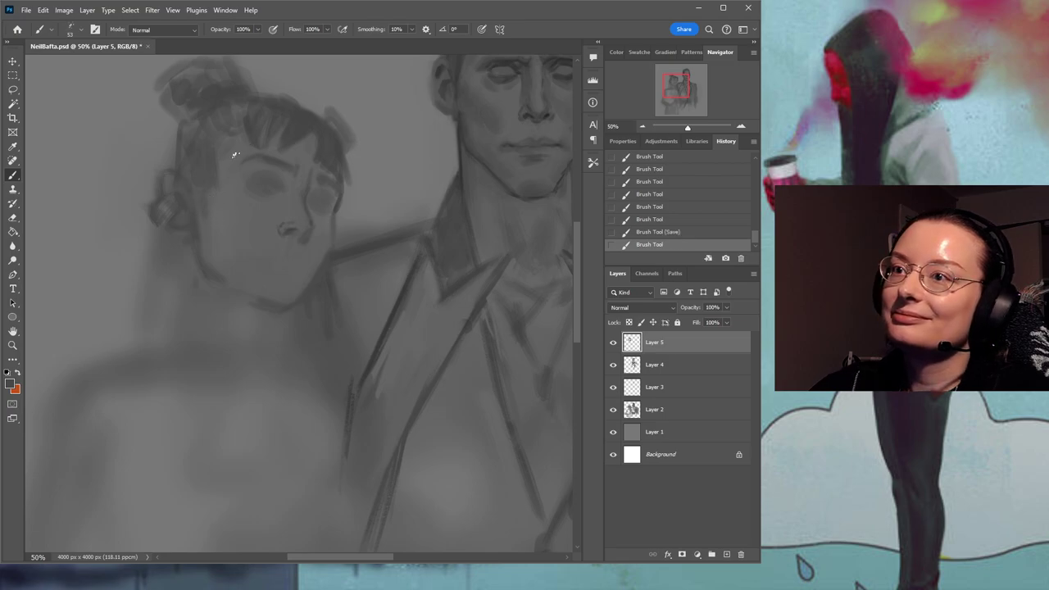
pyautogui.moveTo(194, 181); pyautogui.dragTo(200, 156)
pyautogui.moveTo(215, 196); pyautogui.dragTo(191, 129)
pyautogui.moveTo(195, 135); pyautogui.dragTo(211, 102)
pyautogui.press('space')
pyautogui.moveTo(345, 123); pyautogui.dragTo(338, 163)
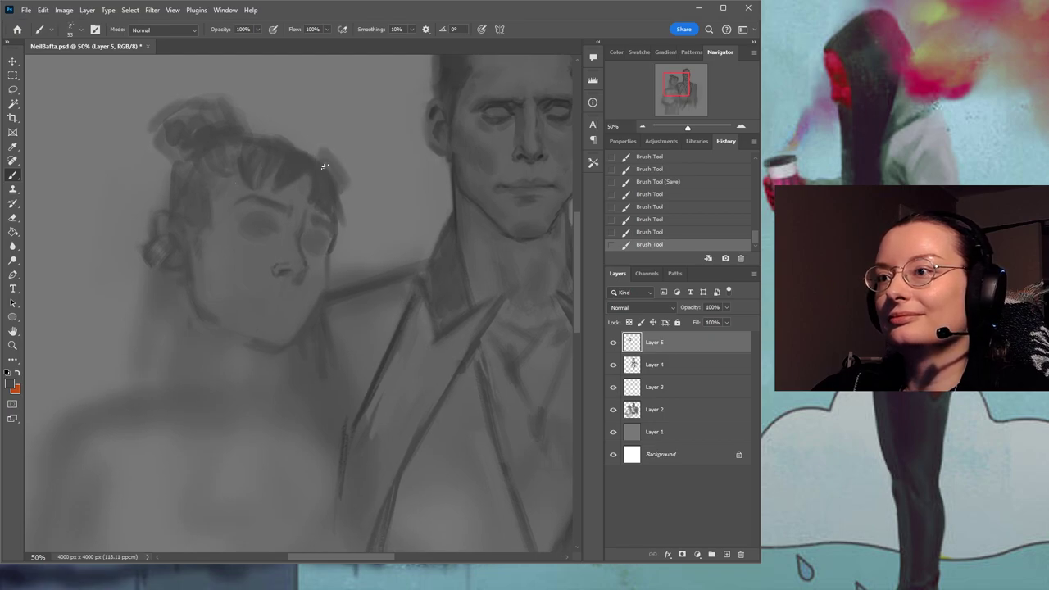
# Touch up the left figure's hair near the right bun, then sketch the mouth line and lips below the nose in dark grey.
pyautogui.moveTo(323, 169); pyautogui.dragTo(312, 183)
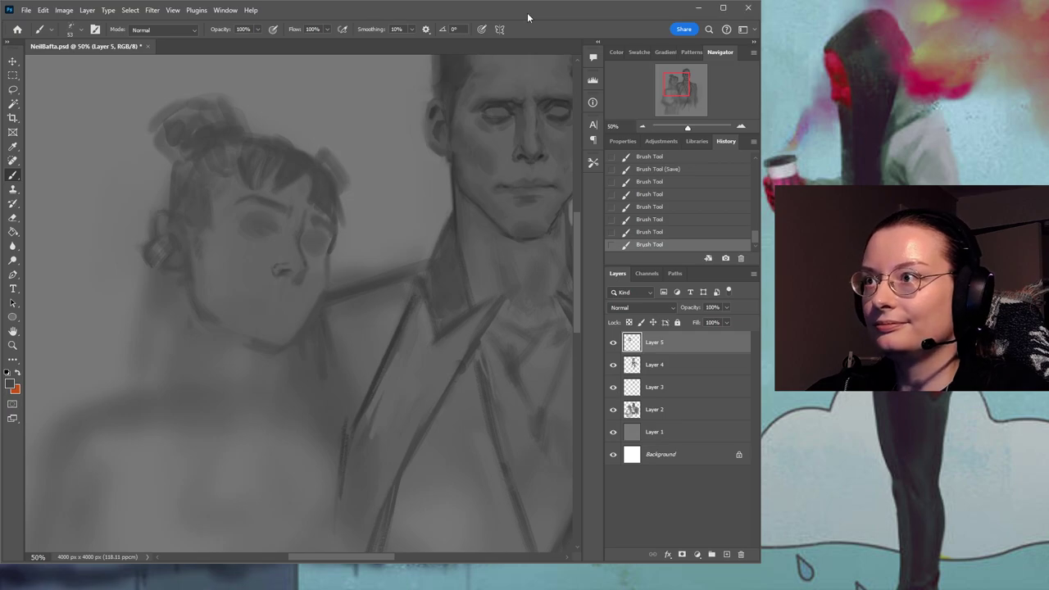
pyautogui.click(296, 288)
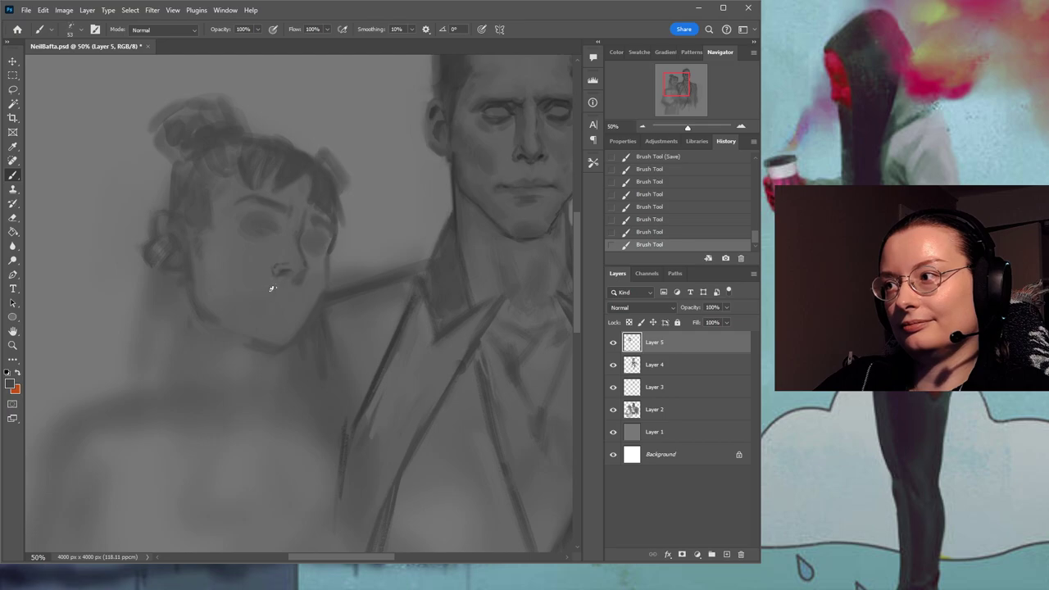
pyautogui.click(276, 295)
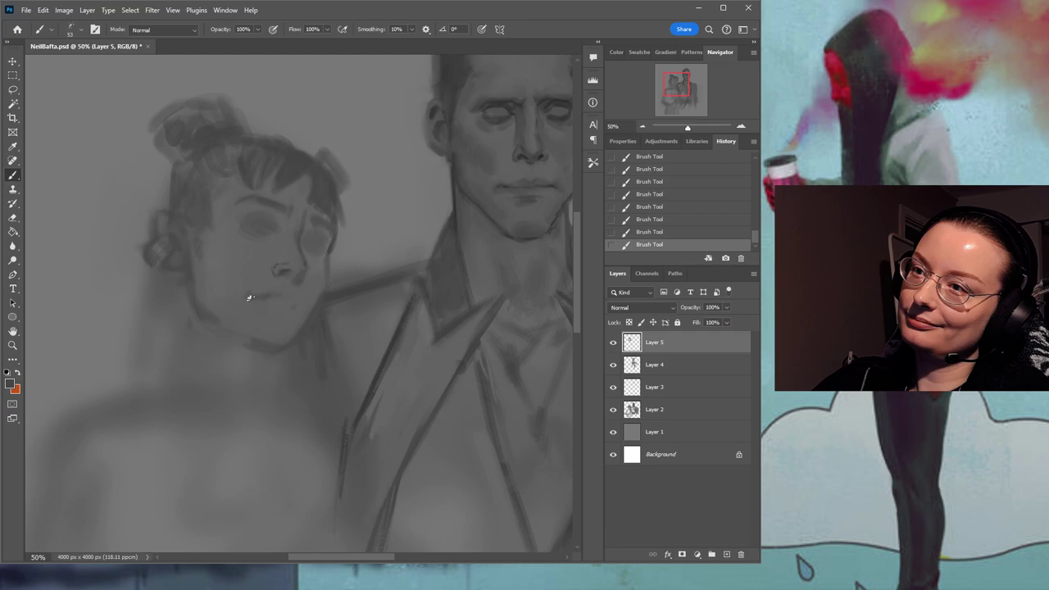
pyautogui.hotkey('ctrl', 'z')
pyautogui.moveTo(246, 292); pyautogui.dragTo(251, 296)
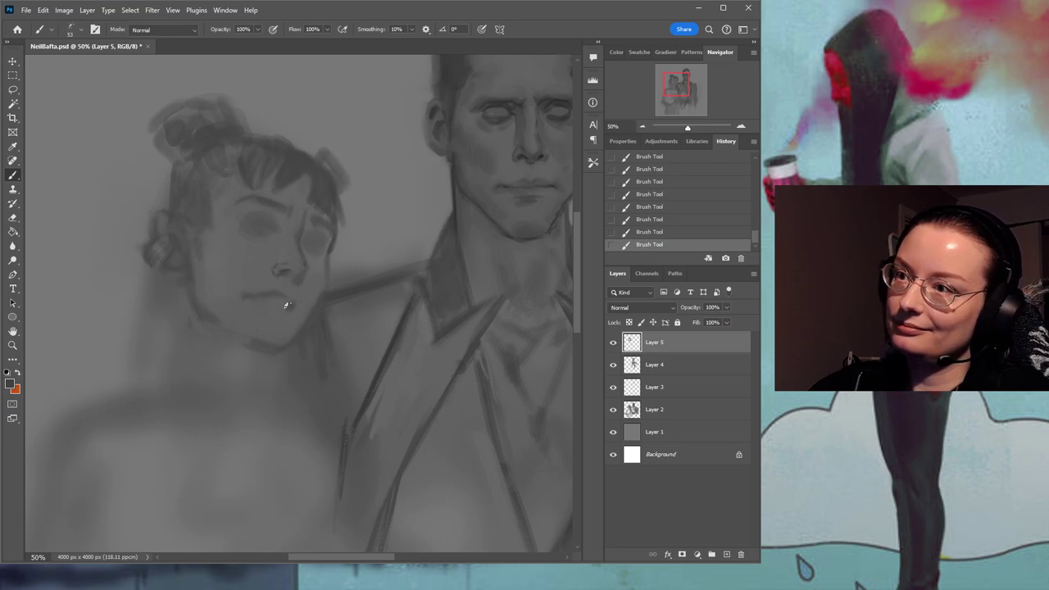
pyautogui.click(297, 300)
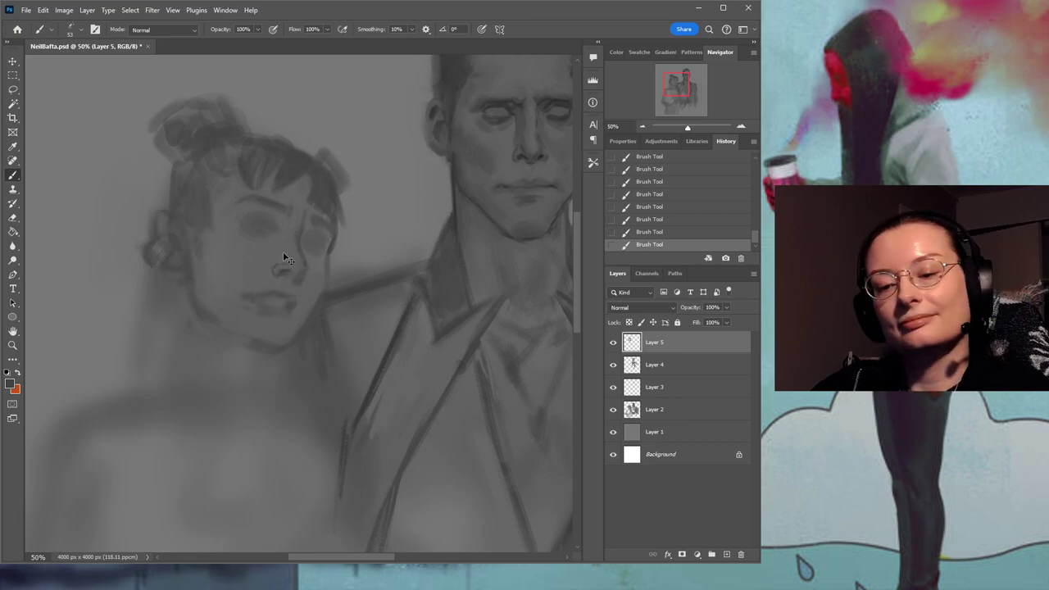
# Undo the last mouth stroke and refine the left figure's mouth corner and lips with greys sampled from the face.
pyautogui.hotkey('ctrl', 'z')
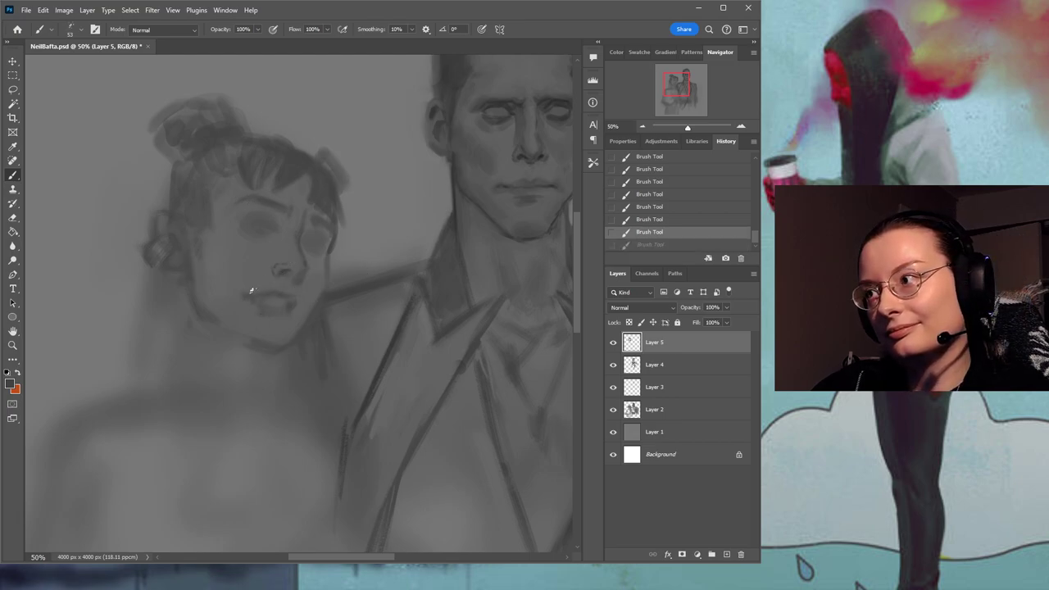
pyautogui.keyDown('alt'); pyautogui.click(244, 308); pyautogui.keyUp('alt')
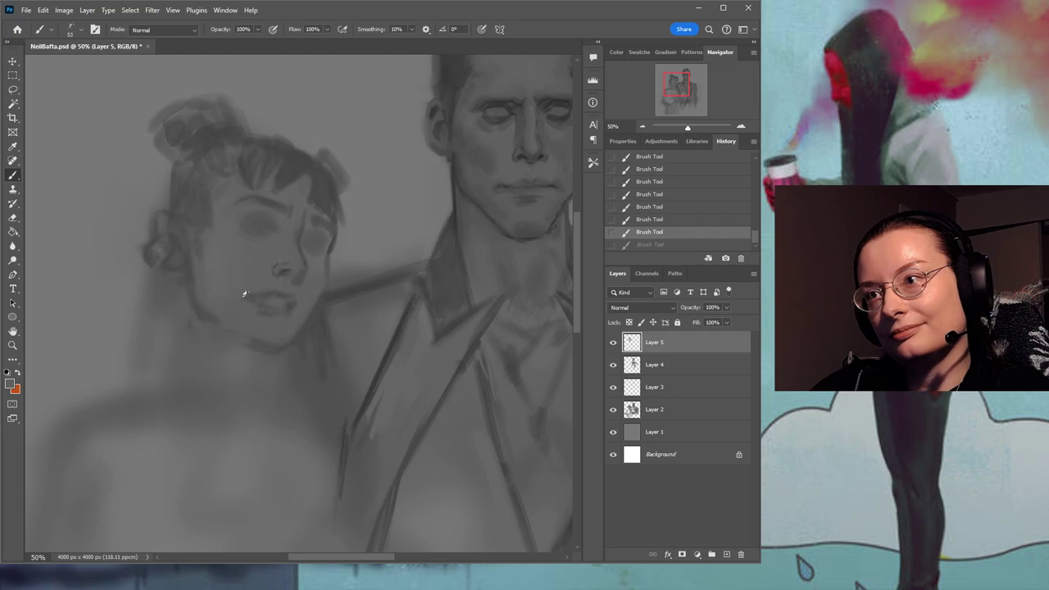
pyautogui.moveTo(243, 290); pyautogui.dragTo(250, 291)
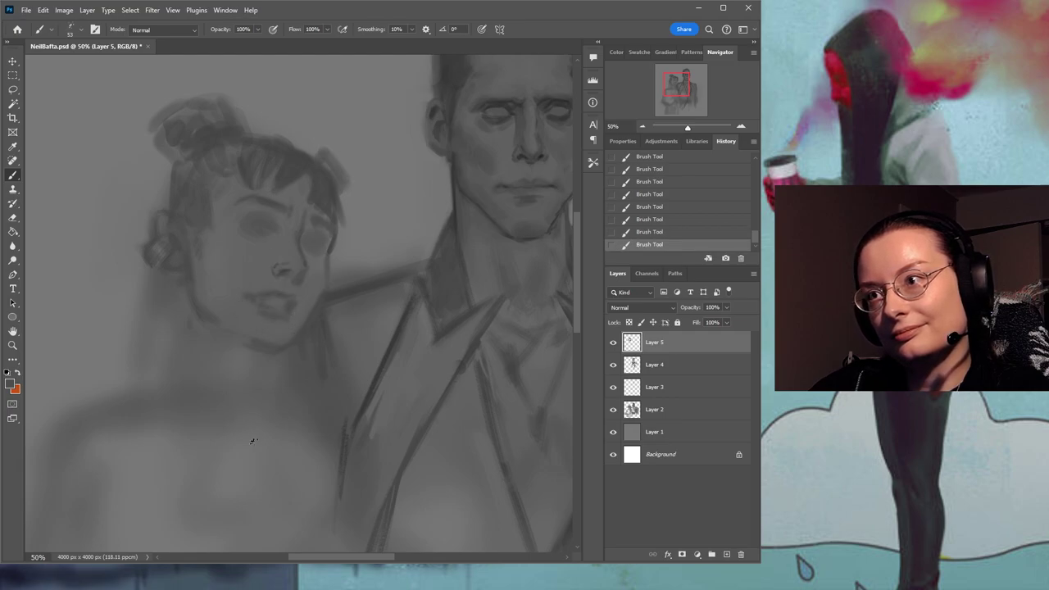
pyautogui.moveTo(317, 322); pyautogui.dragTo(314, 280)
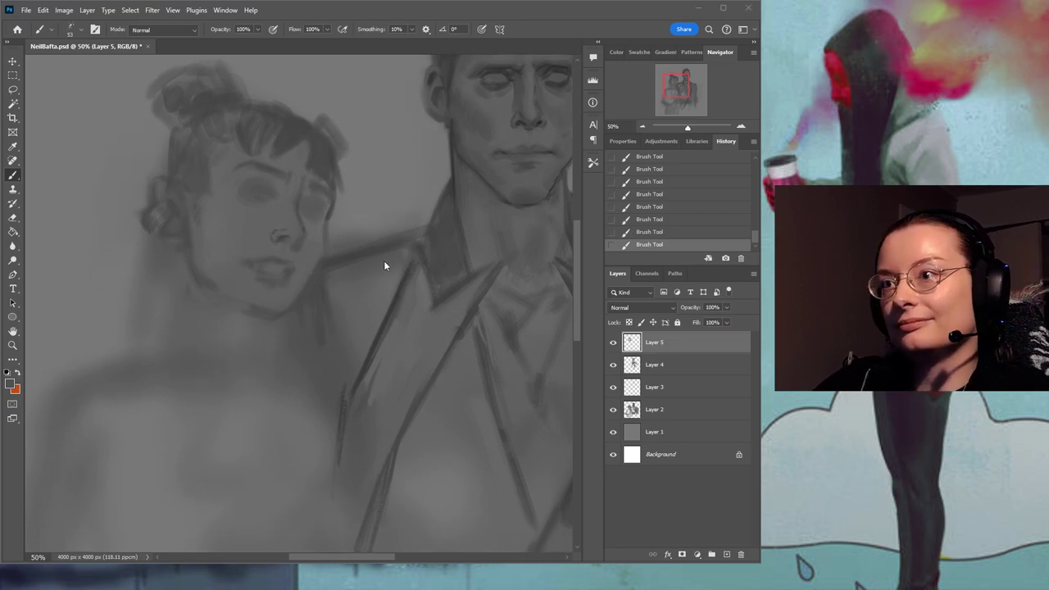
pyautogui.keyDown('alt'); pyautogui.click(290, 274); pyautogui.keyUp('alt')
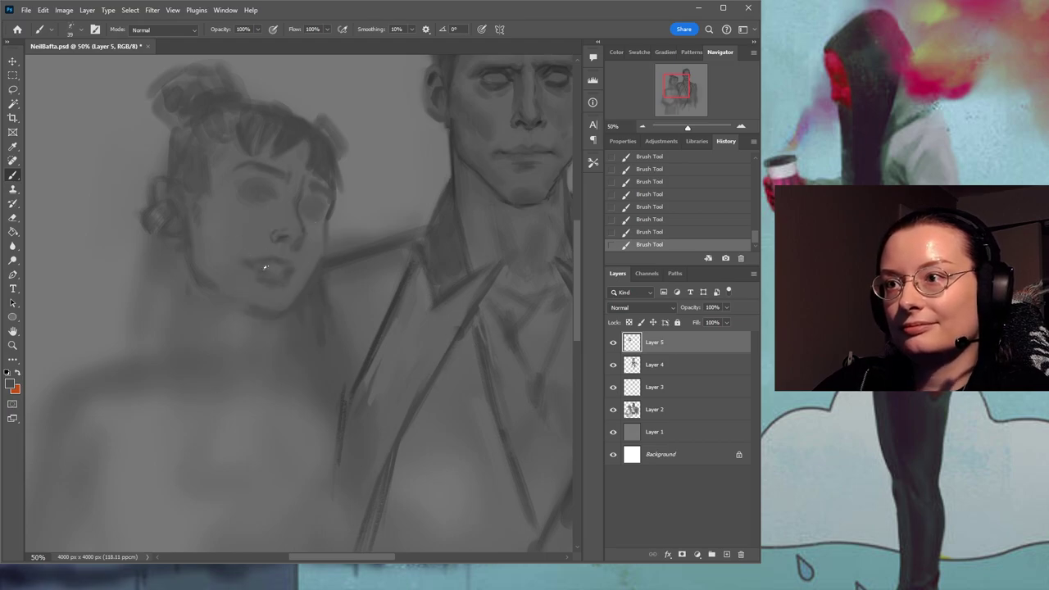
pyautogui.keyDown('alt'); pyautogui.click(278, 268); pyautogui.keyUp('alt')
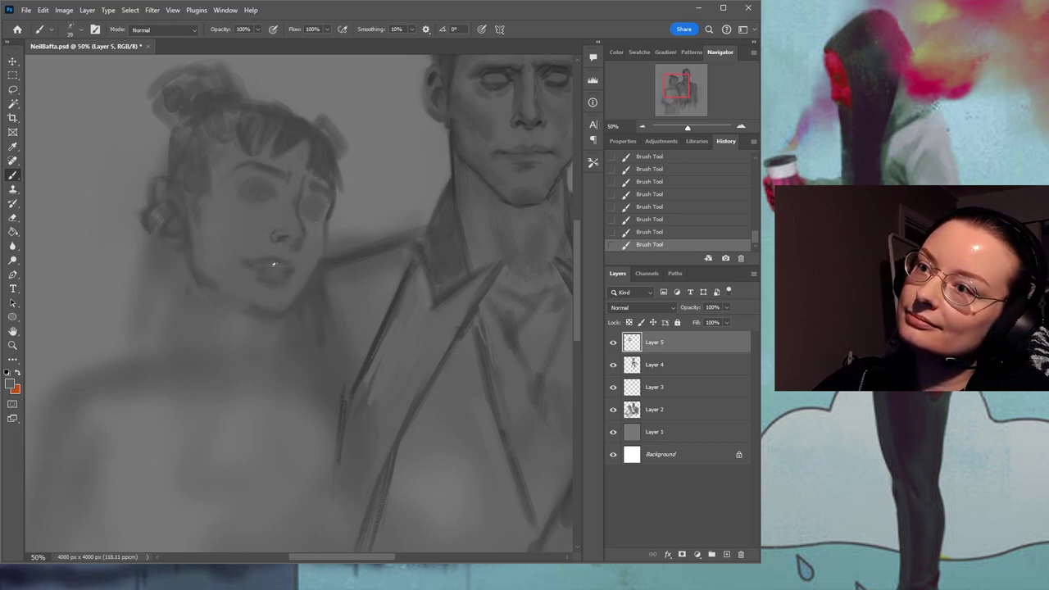
pyautogui.moveTo(413, 172); pyautogui.dragTo(390, 205)
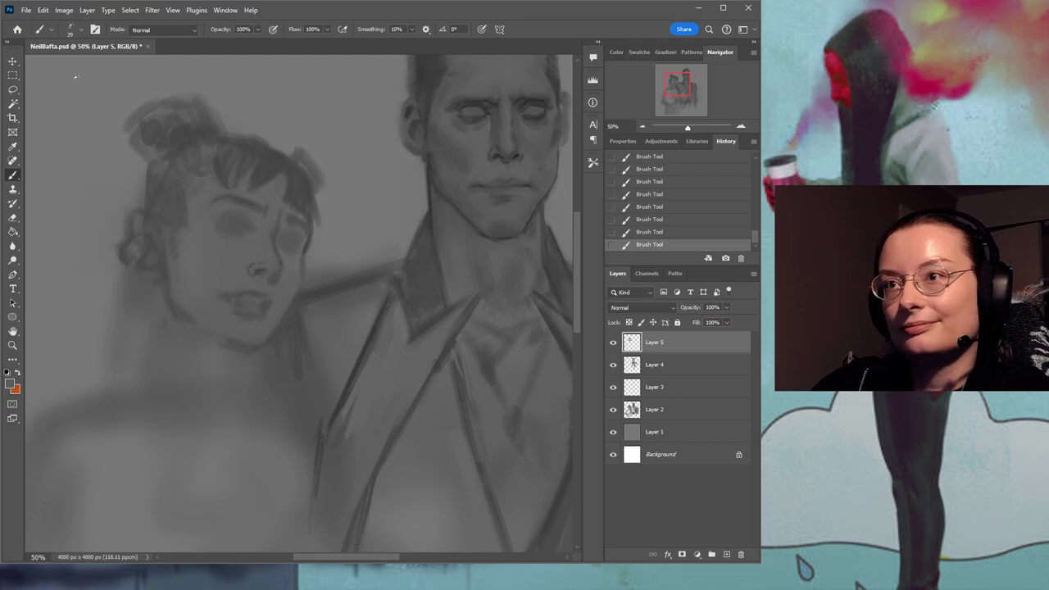
# Lasso the left figure's mouth on Layer 5 and scale the selection up to 101.79%.
pyautogui.click(13, 89)
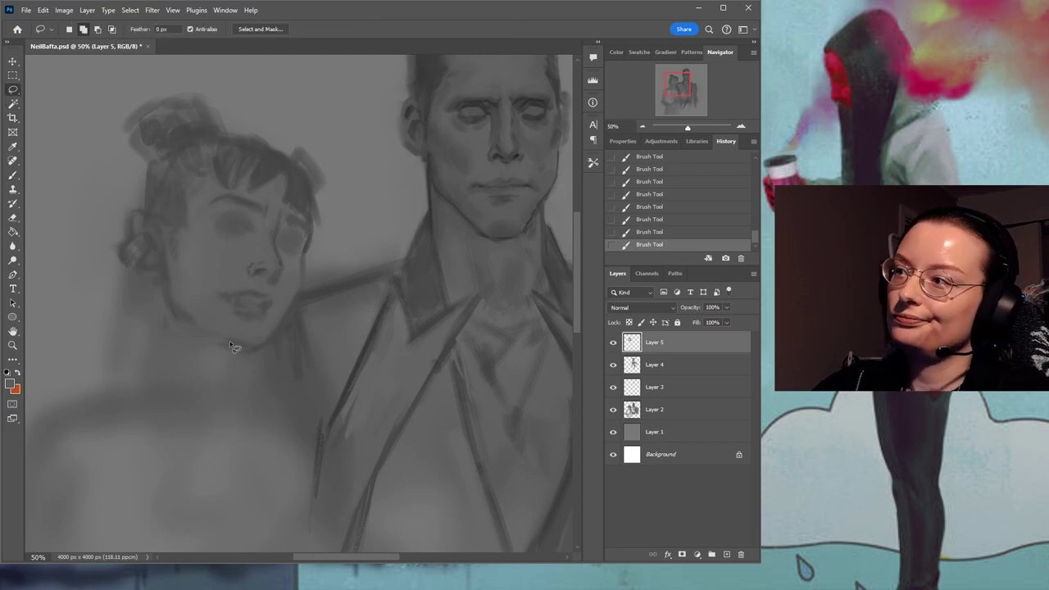
pyautogui.moveTo(218, 314)
pyautogui.mouseDown()
pyautogui.moveTo(201, 293)
pyautogui.moveTo(273, 291)
pyautogui.moveTo(280, 308)
pyautogui.moveTo(219, 318)
pyautogui.mouseUp()
pyautogui.click(12, 62)
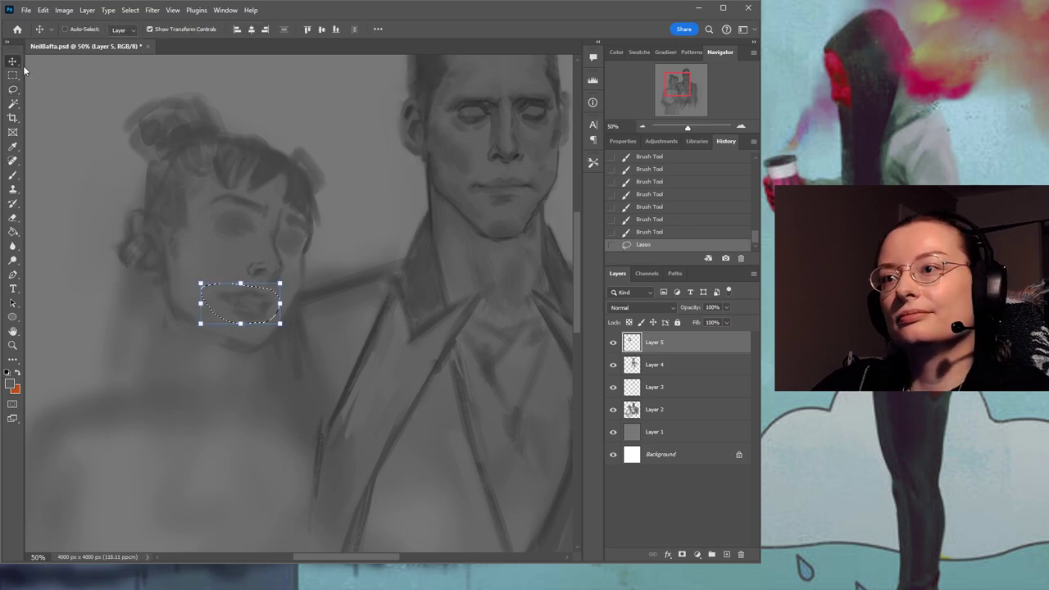
pyautogui.moveTo(281, 304)
pyautogui.mouseDown()
pyautogui.moveTo(265, 305)
pyautogui.moveTo(282, 304)
pyautogui.mouseUp()
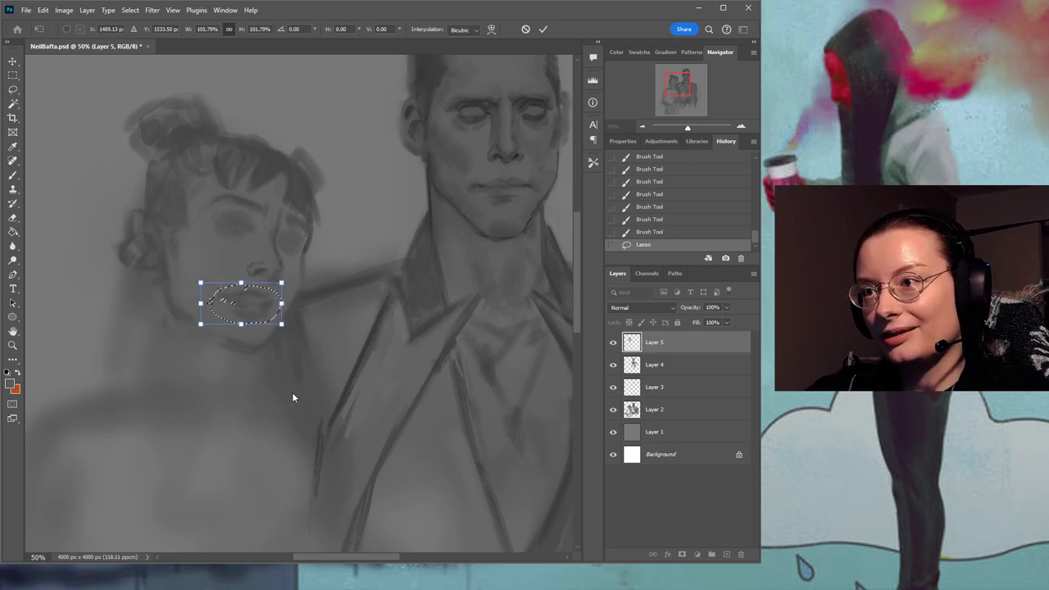
# Warp the selected mouth by reshaping its left side and lower right corner, apply the transform, save the document and deselect.
pyautogui.hotkey('ctrl', 'shift', 'w')
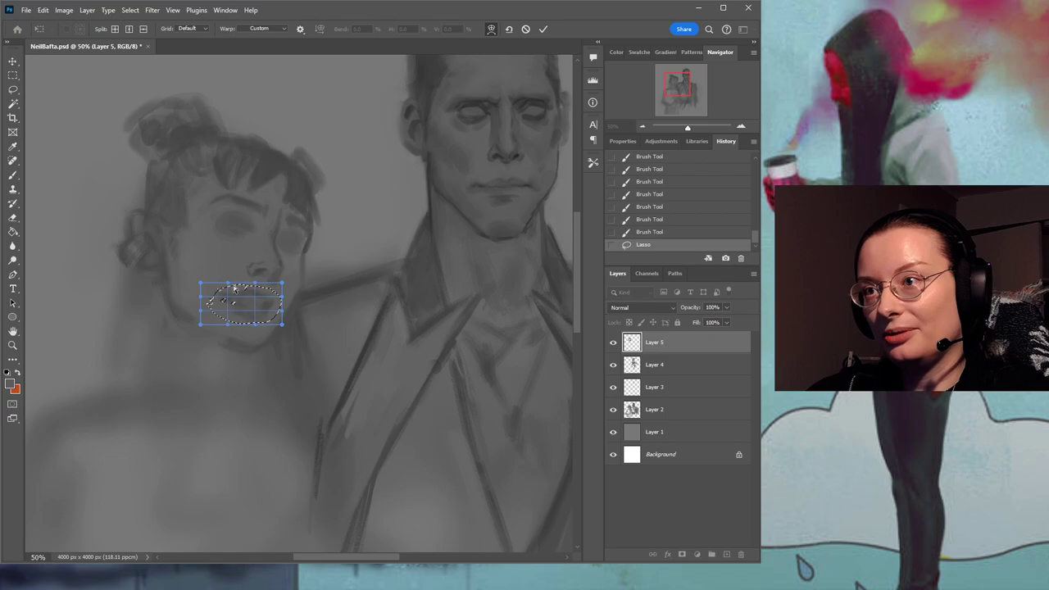
pyautogui.moveTo(213, 305); pyautogui.dragTo(213, 299)
pyautogui.moveTo(281, 323)
pyautogui.mouseDown()
pyautogui.moveTo(274, 304)
pyautogui.moveTo(280, 312)
pyautogui.mouseUp()
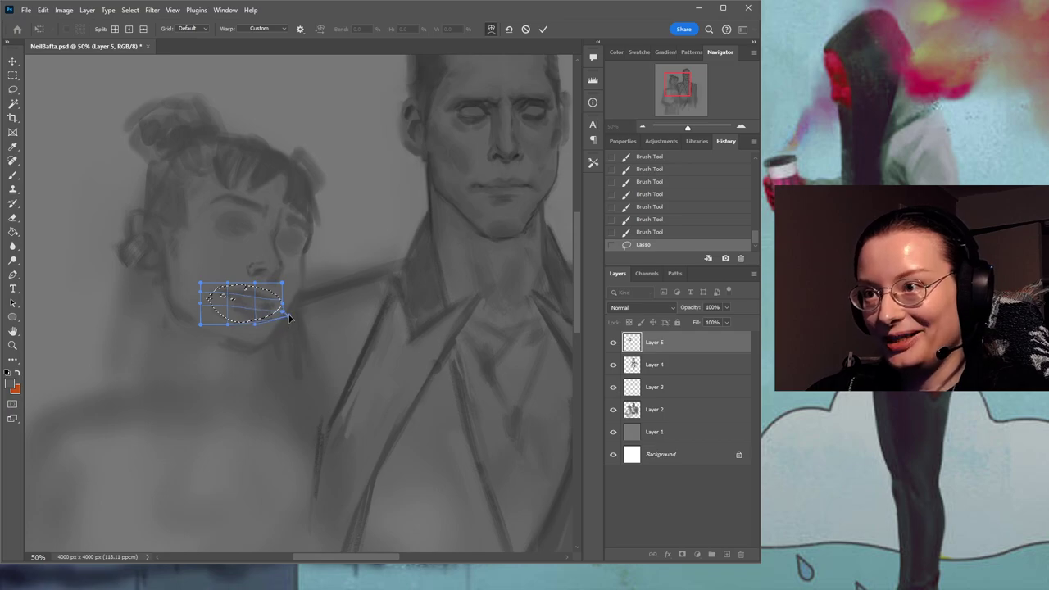
pyautogui.moveTo(211, 292); pyautogui.dragTo(209, 296)
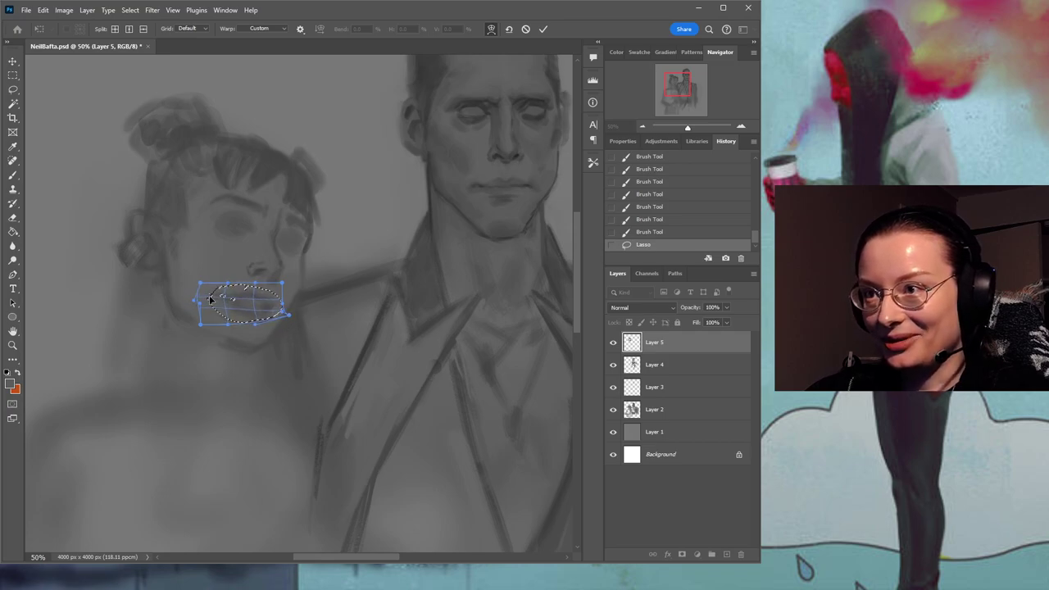
pyautogui.press('Return')
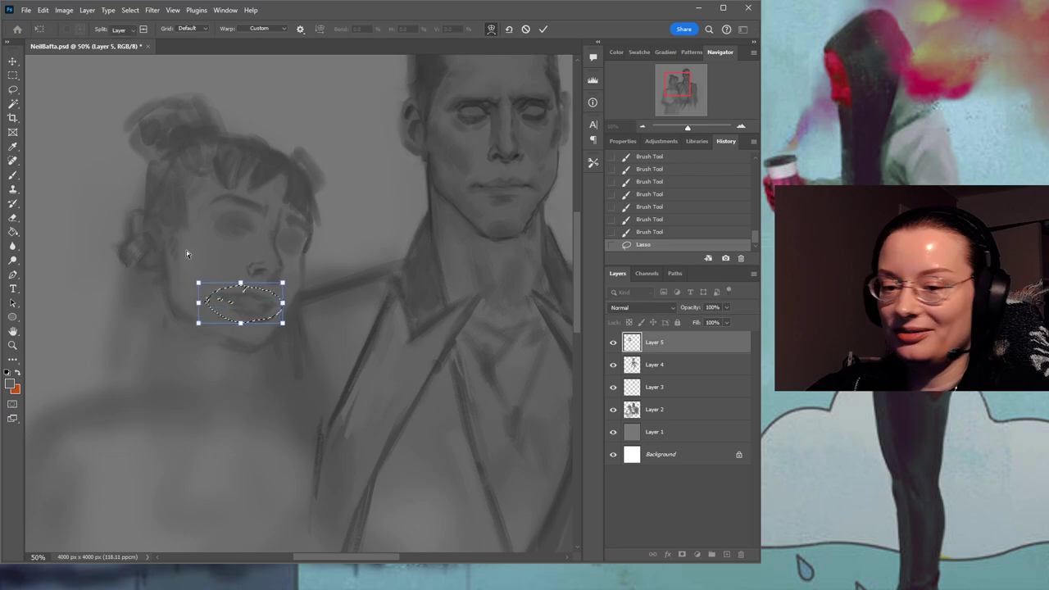
pyautogui.press('Return')
pyautogui.hotkey('ctrl', 's')
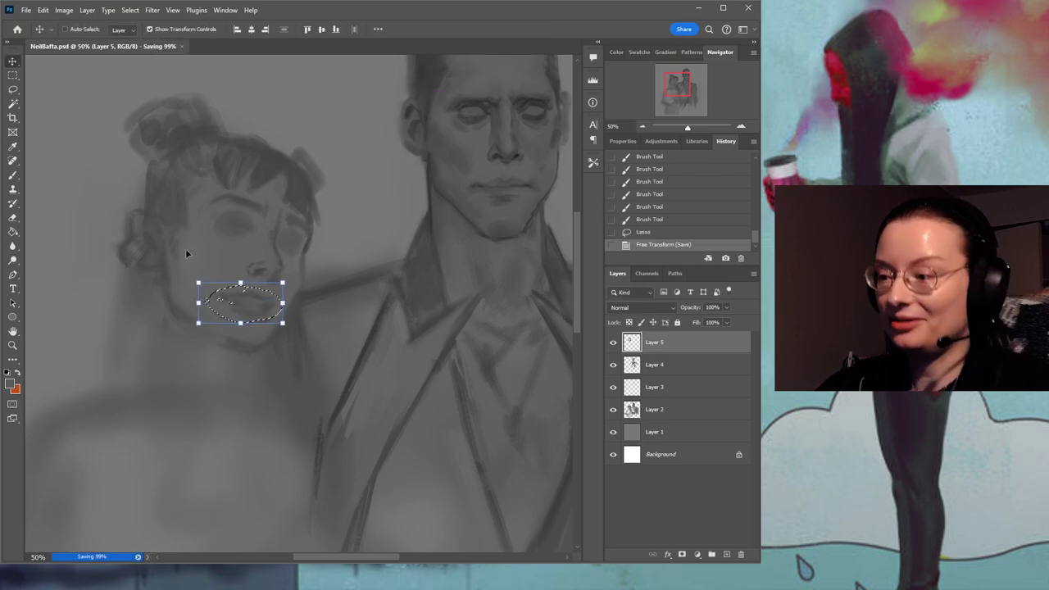
pyautogui.hotkey('ctrl', 'd')
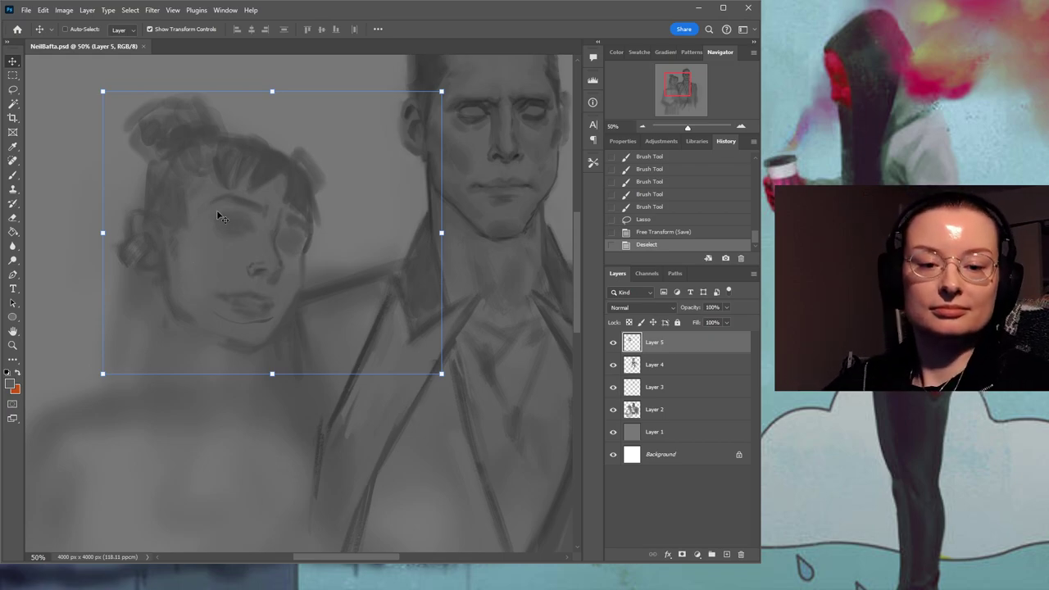
# Redefine the woman's jawline and chin on Layer 5 with the Brush tool, using grey tones sampled from the painting.
pyautogui.click(12, 175)
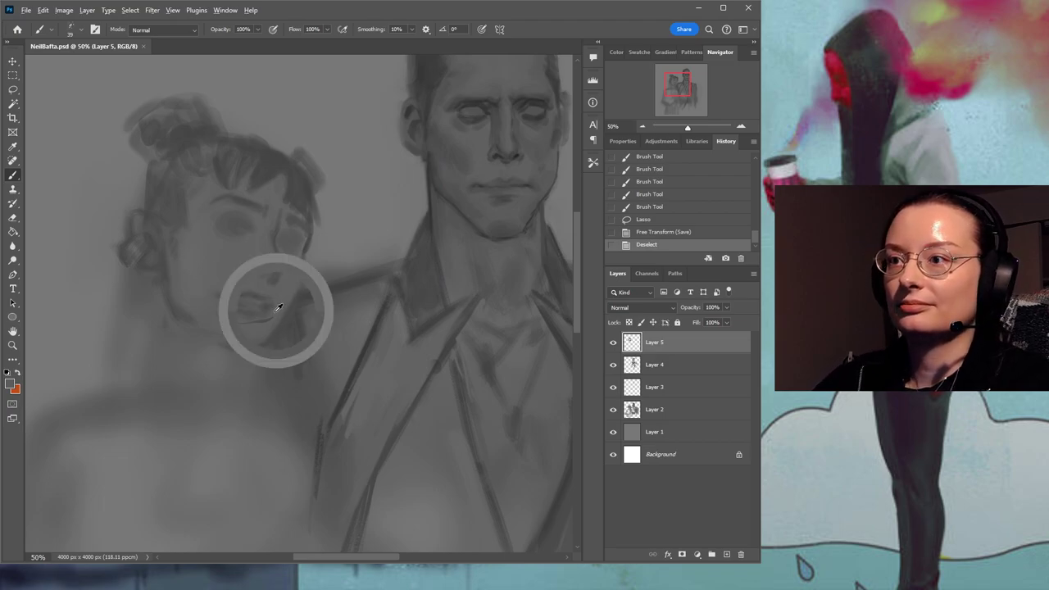
pyautogui.moveTo(245, 320); pyautogui.dragTo(320, 276)
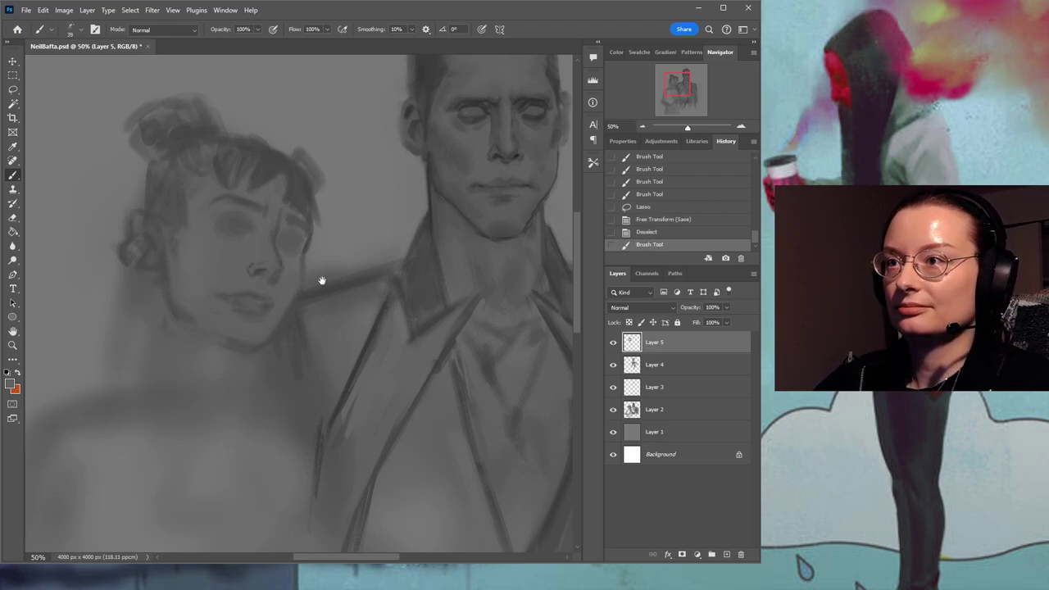
pyautogui.scroll(-2, 308, 246)
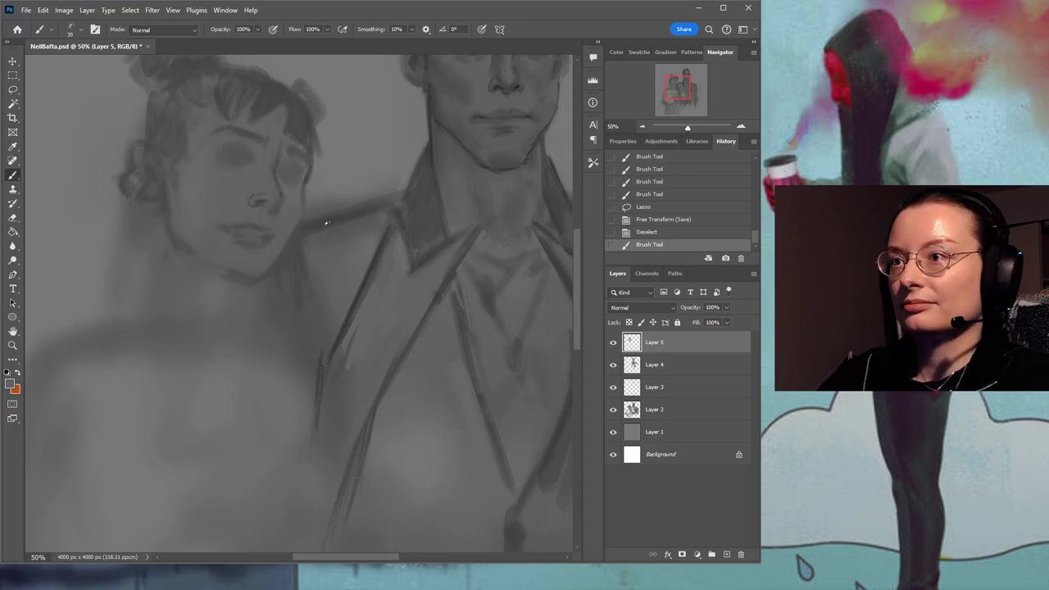
pyautogui.keyDown('alt'); pyautogui.click(297, 234); pyautogui.keyUp('alt')
pyautogui.press(']')
pyautogui.moveTo(274, 251); pyautogui.dragTo(280, 245)
pyautogui.moveTo(282, 245)
pyautogui.mouseDown()
pyautogui.moveTo(288, 237)
pyautogui.moveTo(273, 267)
pyautogui.mouseUp()
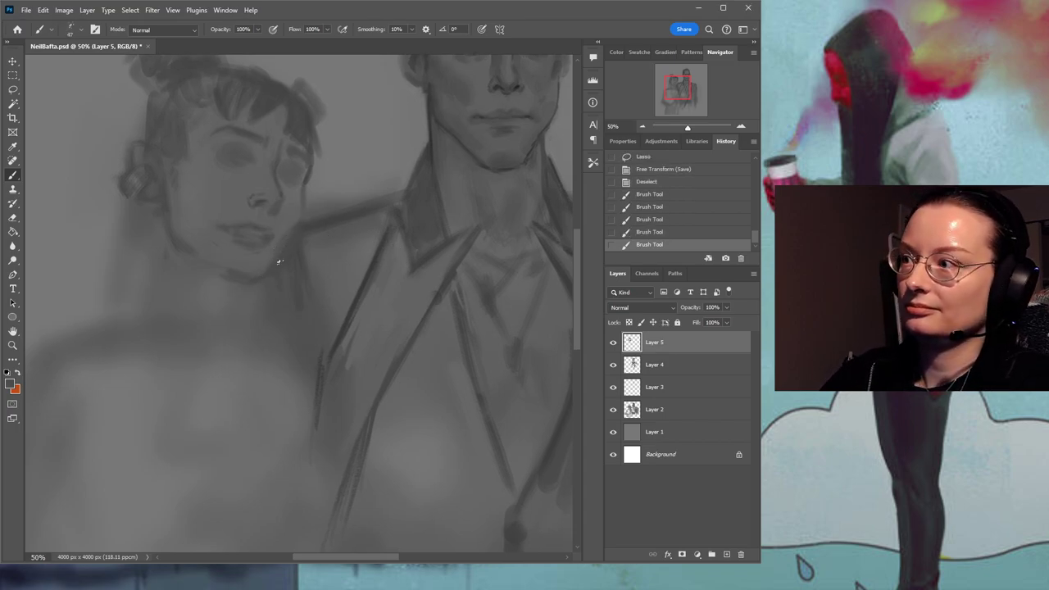
pyautogui.moveTo(259, 284); pyautogui.dragTo(223, 277)
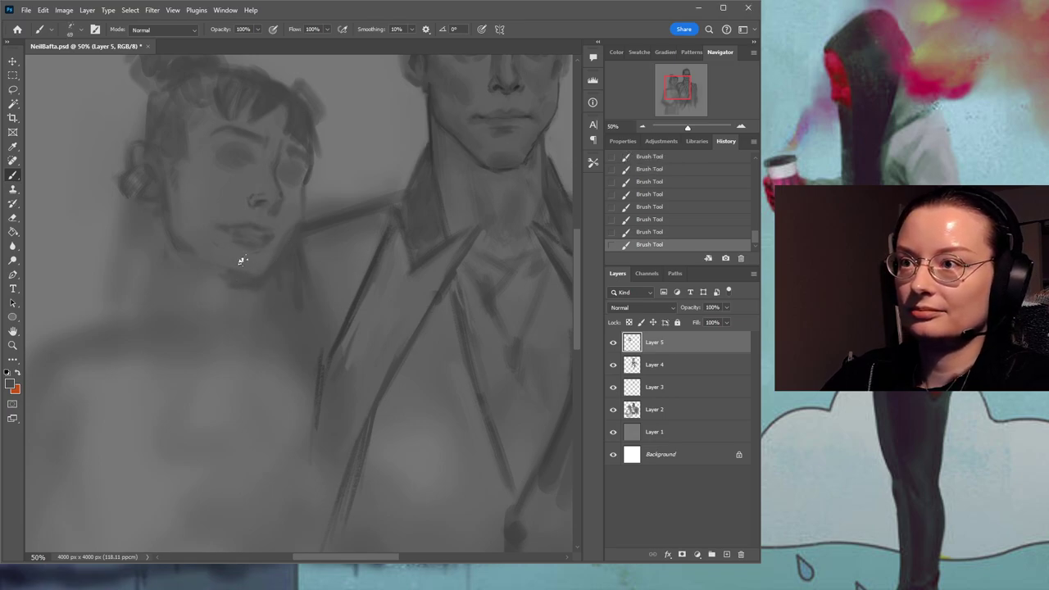
pyautogui.keyDown('alt'); pyautogui.click(224, 267); pyautogui.keyUp('alt')
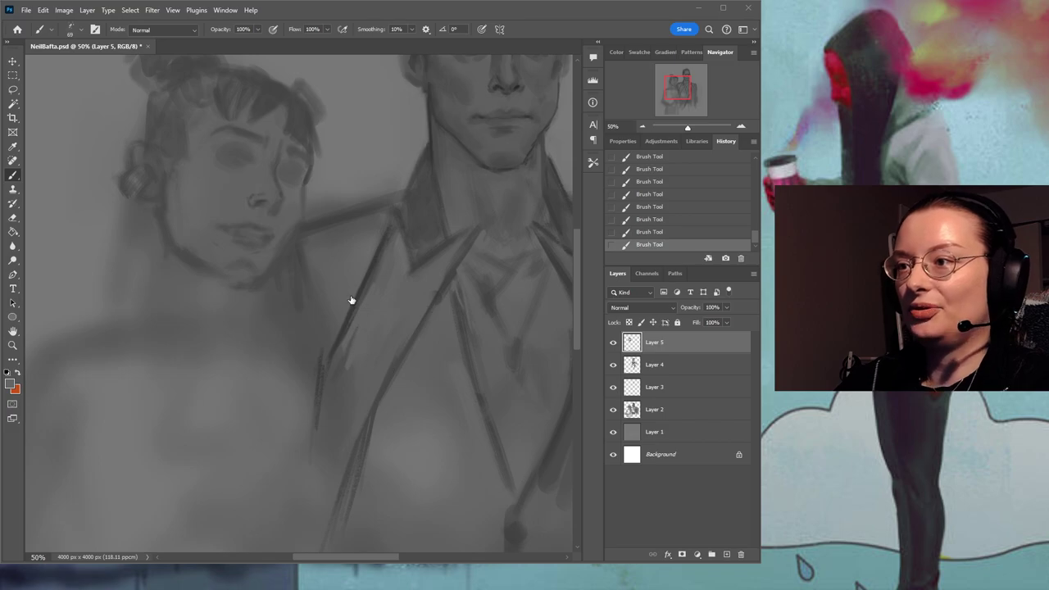
# Switch to a smaller brush angled at -90° and refine the side of the woman's face beside the ear in a sampled grey.
pyautogui.click(348, 491)
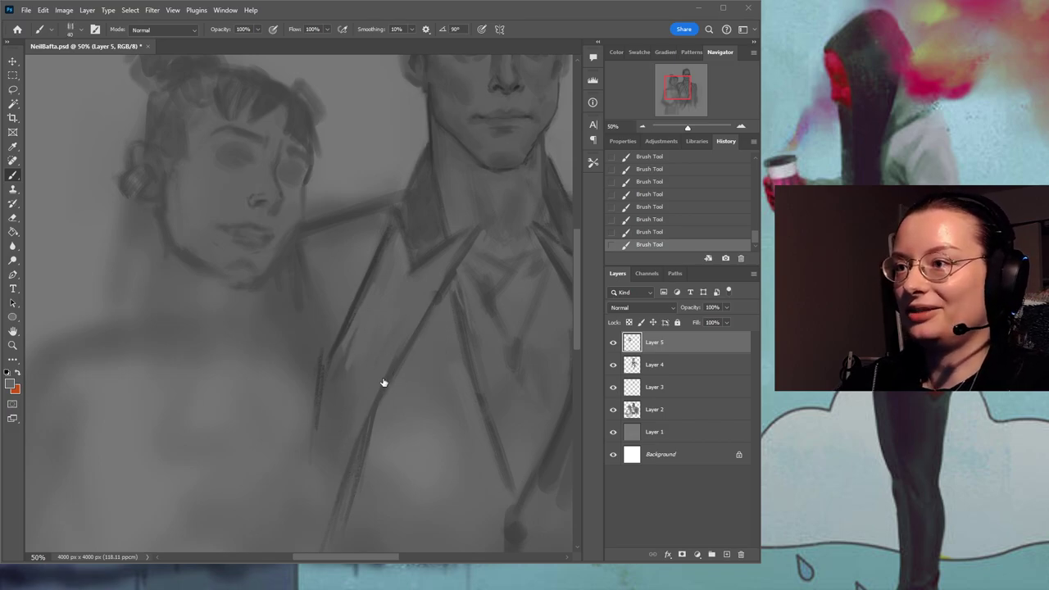
pyautogui.click(347, 460)
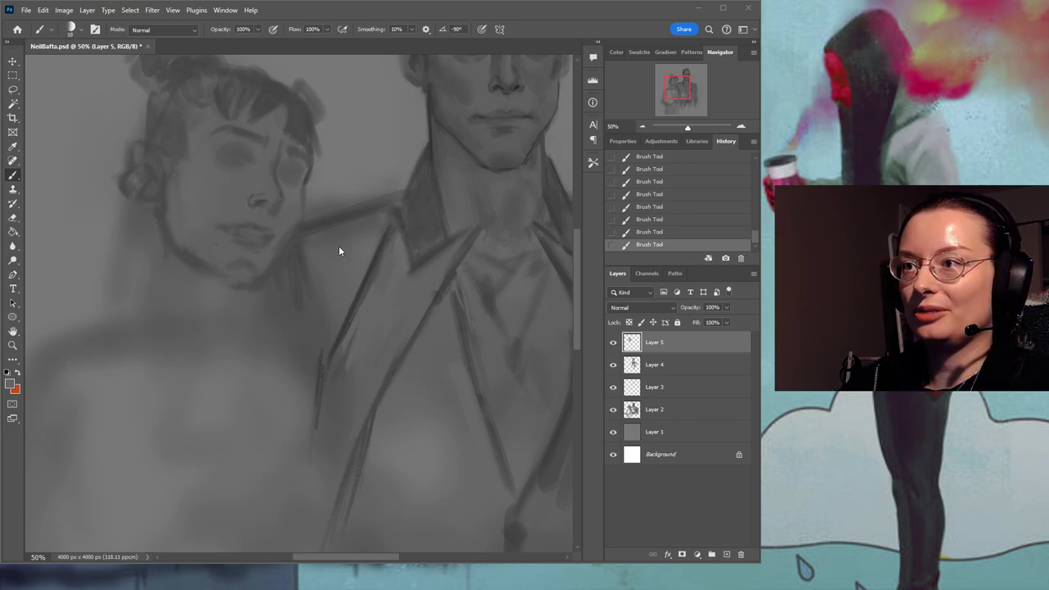
pyautogui.click(13, 346)
pyautogui.click(211, 136)
pyautogui.moveTo(222, 148); pyautogui.dragTo(250, 236)
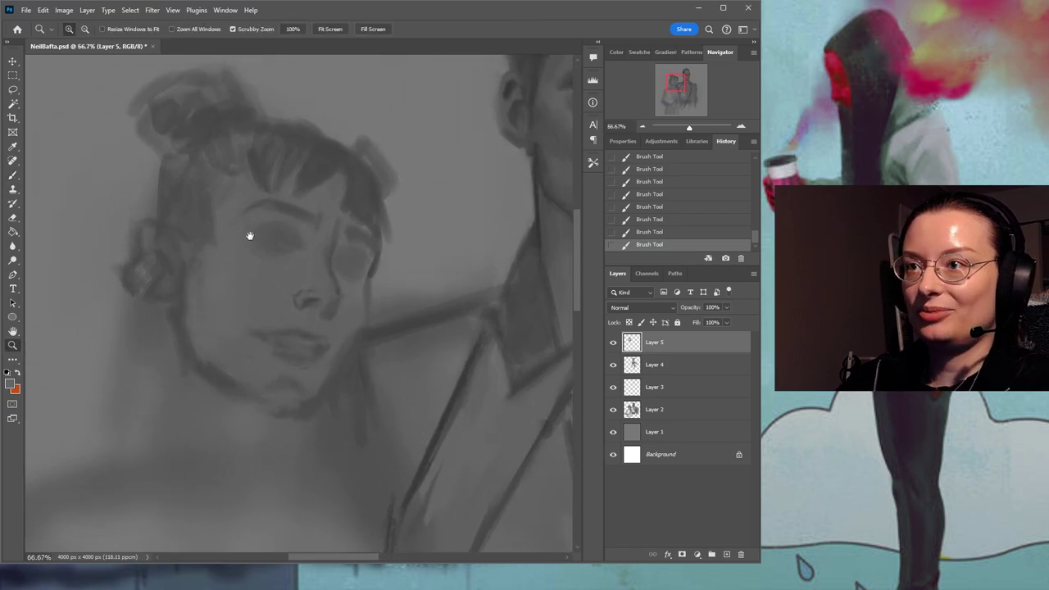
pyautogui.click(12, 175)
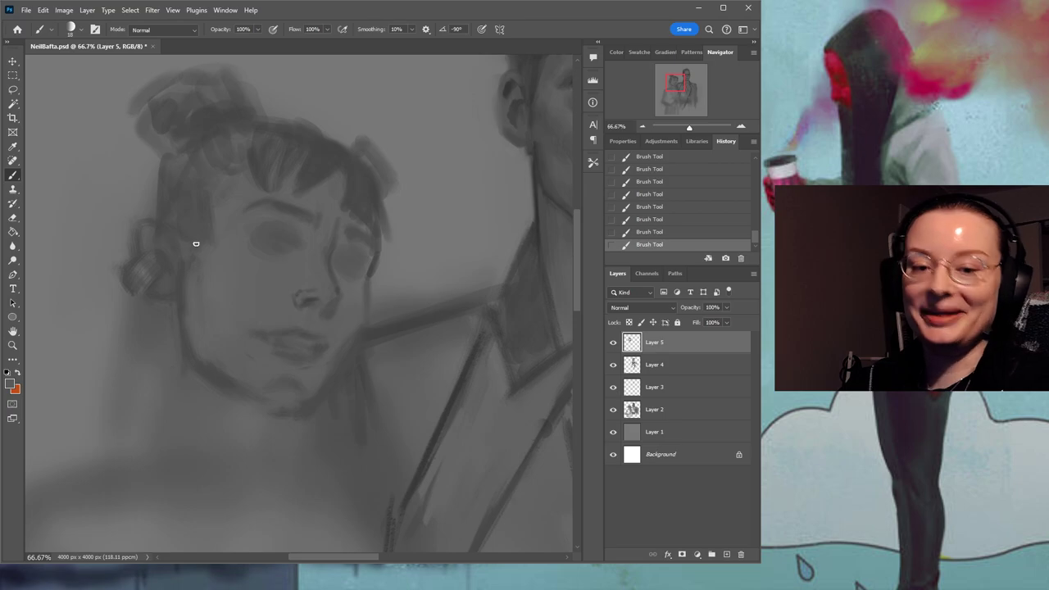
pyautogui.keyDown('alt'); pyautogui.click(184, 292); pyautogui.keyUp('alt')
pyautogui.press('[')
pyautogui.press('[')
pyautogui.press('[')
pyautogui.press('[')
pyautogui.press('[')
pyautogui.press('[')
pyautogui.press('[')
pyautogui.press('[')
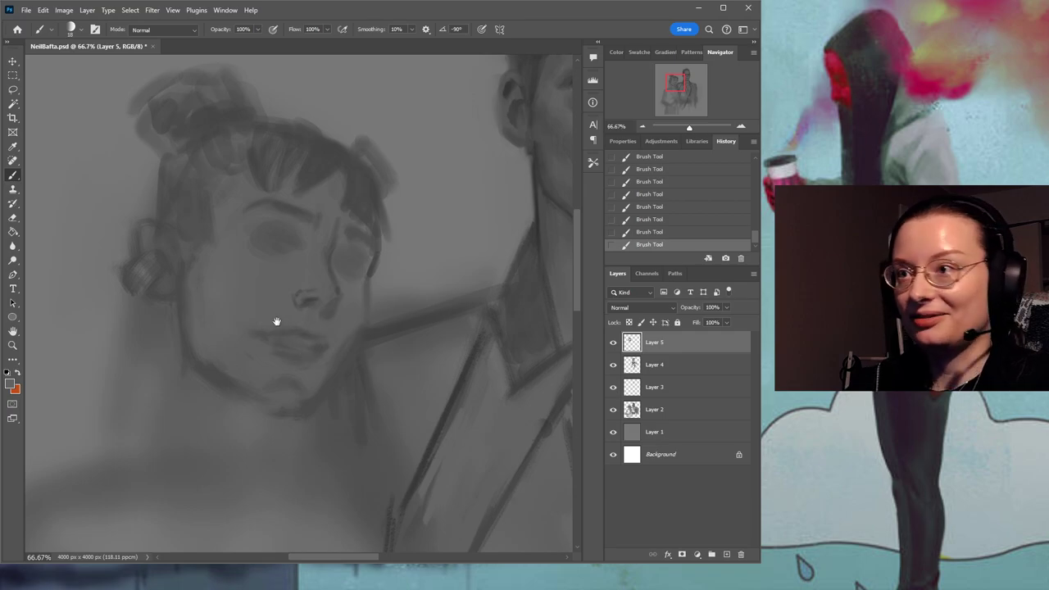
# Paint loose hair strands along the woman's temple and above her ear.
pyautogui.moveTo(290, 348); pyautogui.dragTo(269, 315)
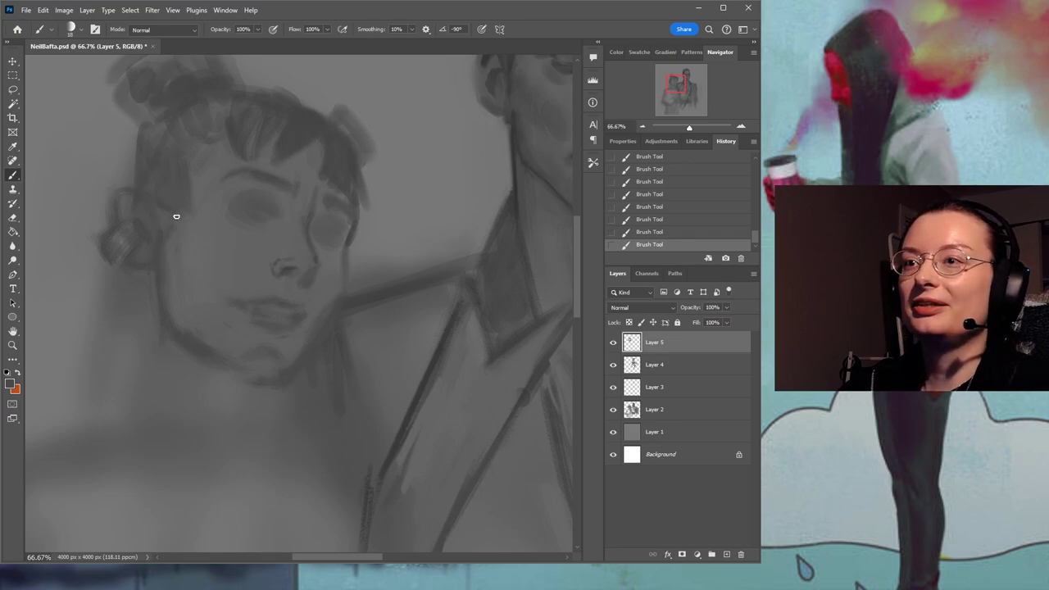
pyautogui.scroll(2, 216, 206)
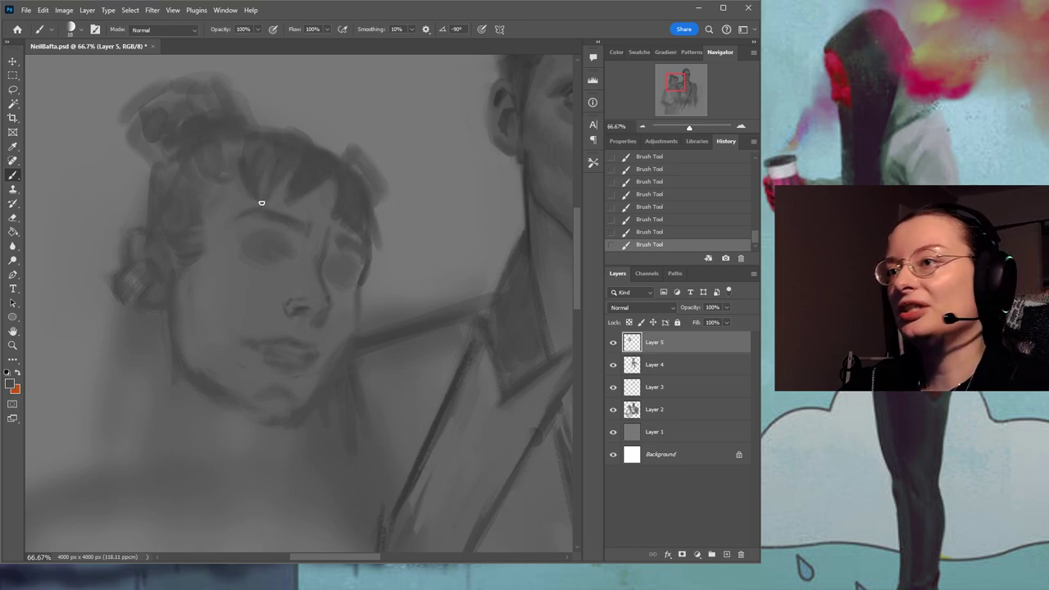
pyautogui.scroll(2, 276, 159)
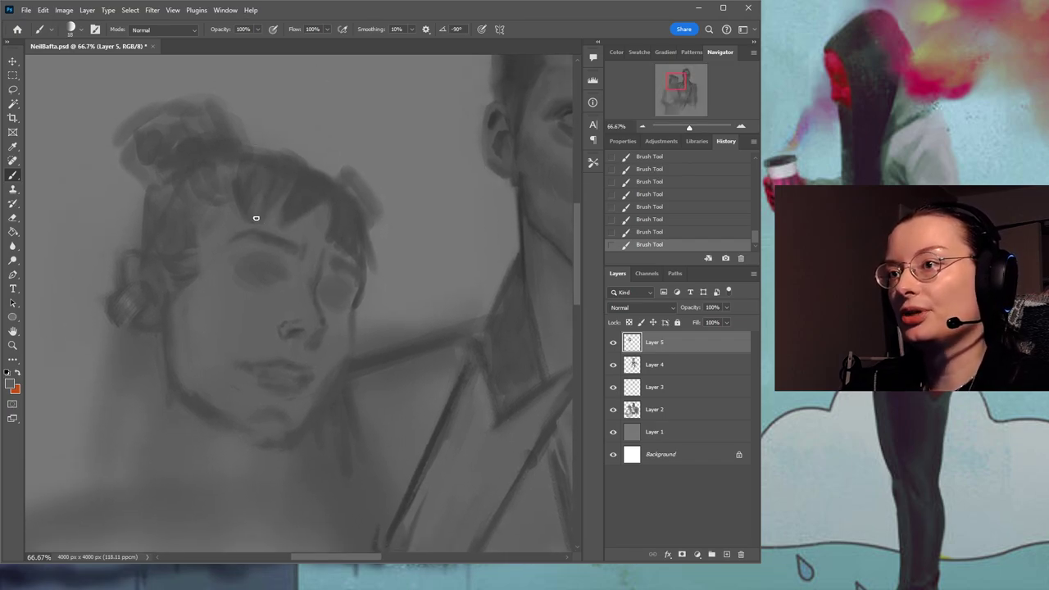
pyautogui.moveTo(315, 275); pyautogui.dragTo(305, 213)
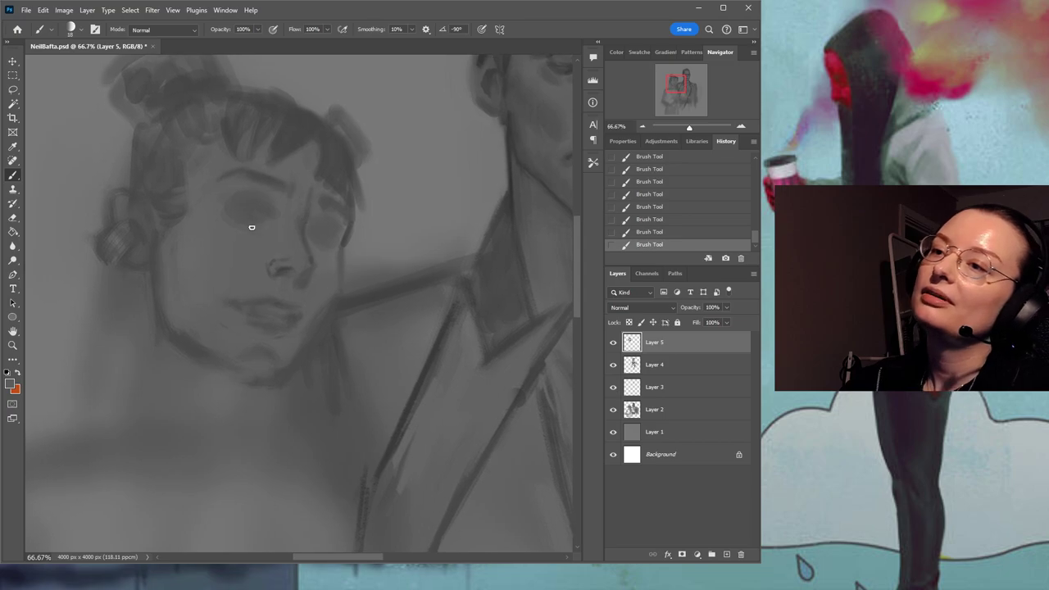
# Shade the woman's near cheek with a 120 px brush, comparing the last stroke through undo and redo.
pyautogui.moveTo(268, 272); pyautogui.dragTo(254, 214)
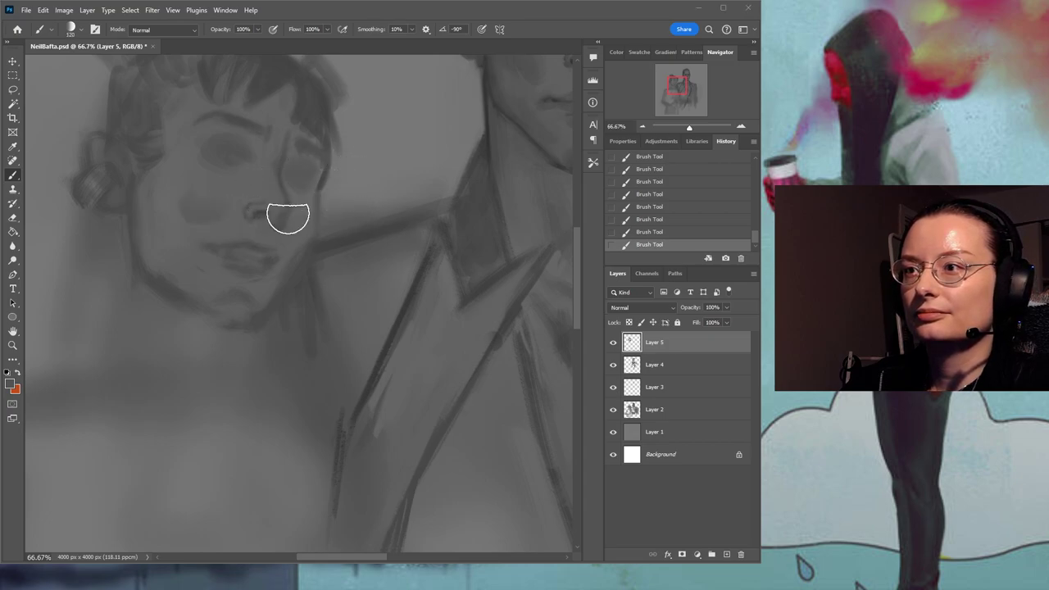
pyautogui.hotkey('ctrl', 'z')
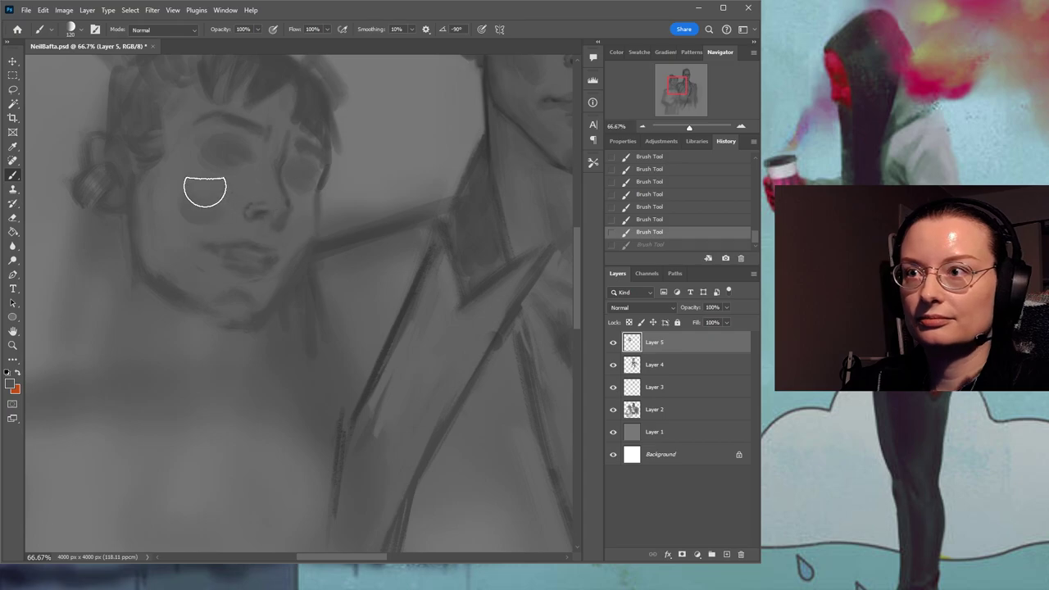
pyautogui.hotkey('ctrl', 'shift', 'z')
pyautogui.scroll(1, 304, 189)
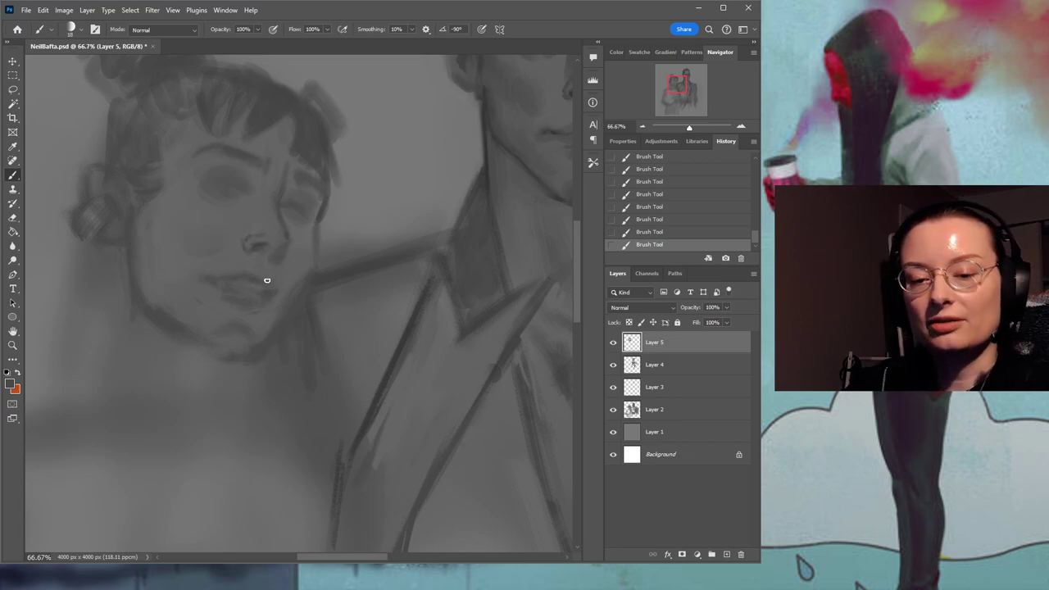
# Paint the eyelids and lashes of both of the woman's eyes, using a dark tone sampled from the man's collar edge.
pyautogui.moveTo(272, 196); pyautogui.dragTo(294, 214)
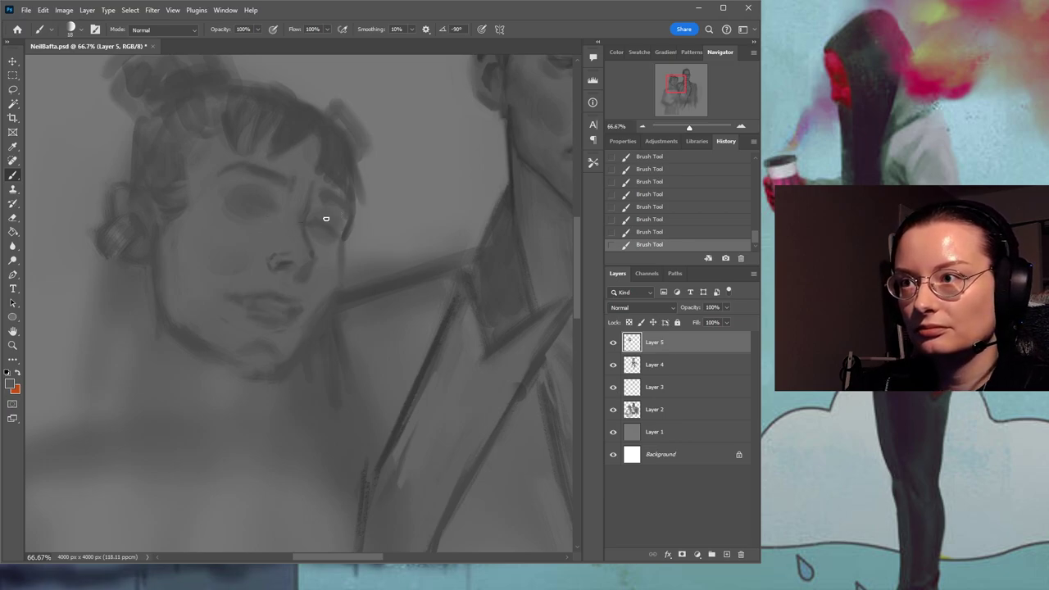
pyautogui.keyDown('alt'); pyautogui.click(511, 188); pyautogui.keyUp('alt')
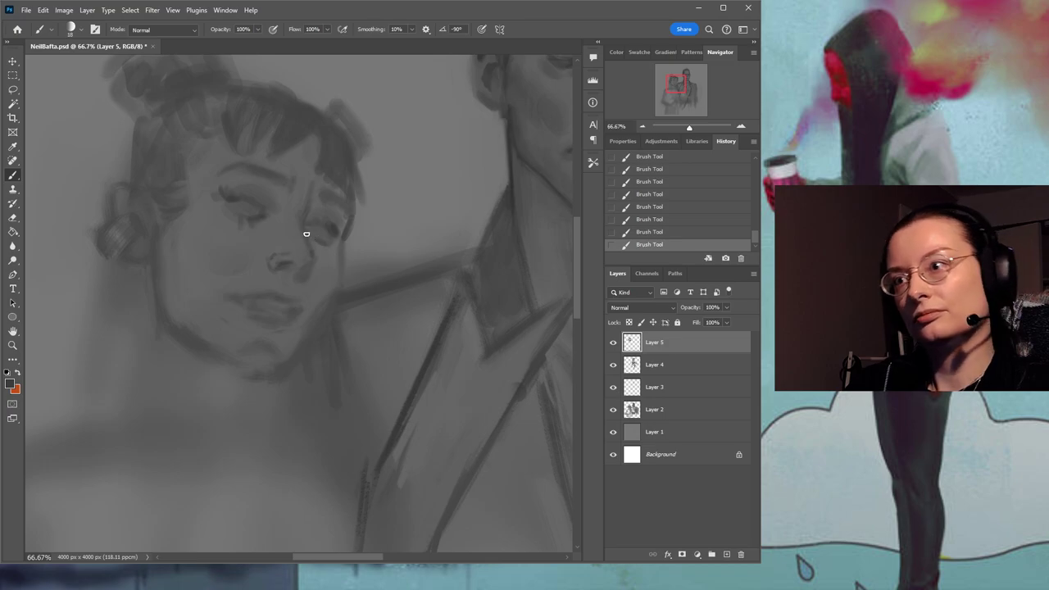
# Strengthen the woman's far cheek contour and chin line, and save the document.
pyautogui.scroll(1, 349, 200)
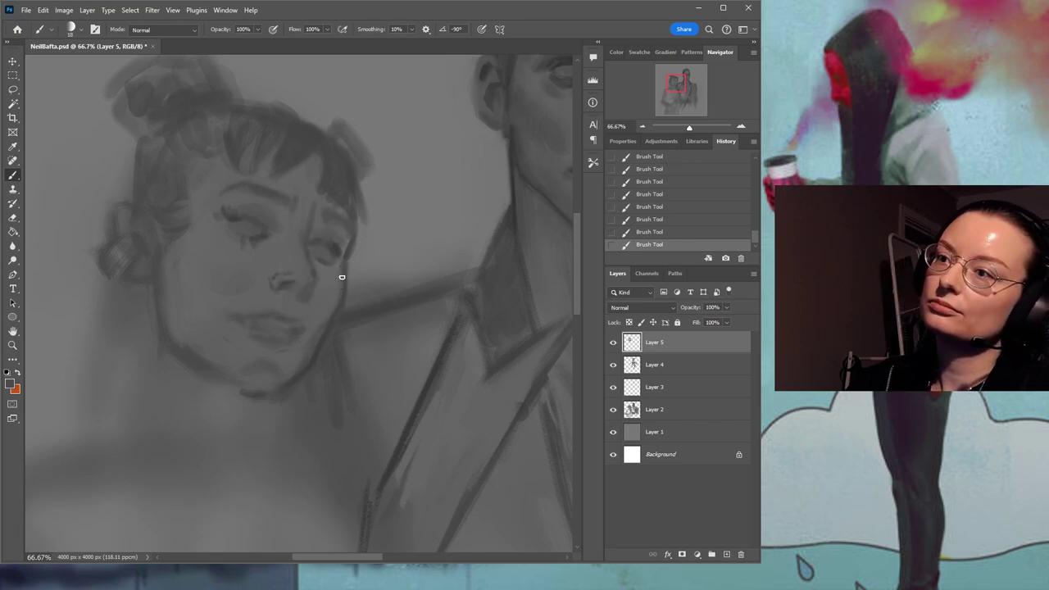
pyautogui.moveTo(385, 257); pyautogui.dragTo(328, 246)
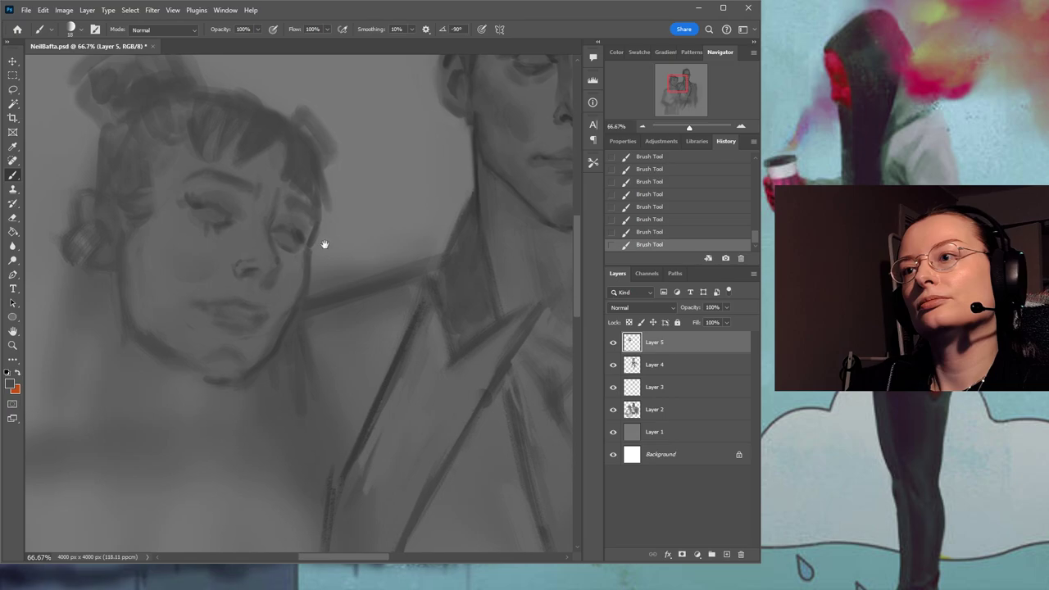
pyautogui.keyDown('alt'); pyautogui.click(304, 269); pyautogui.keyUp('alt')
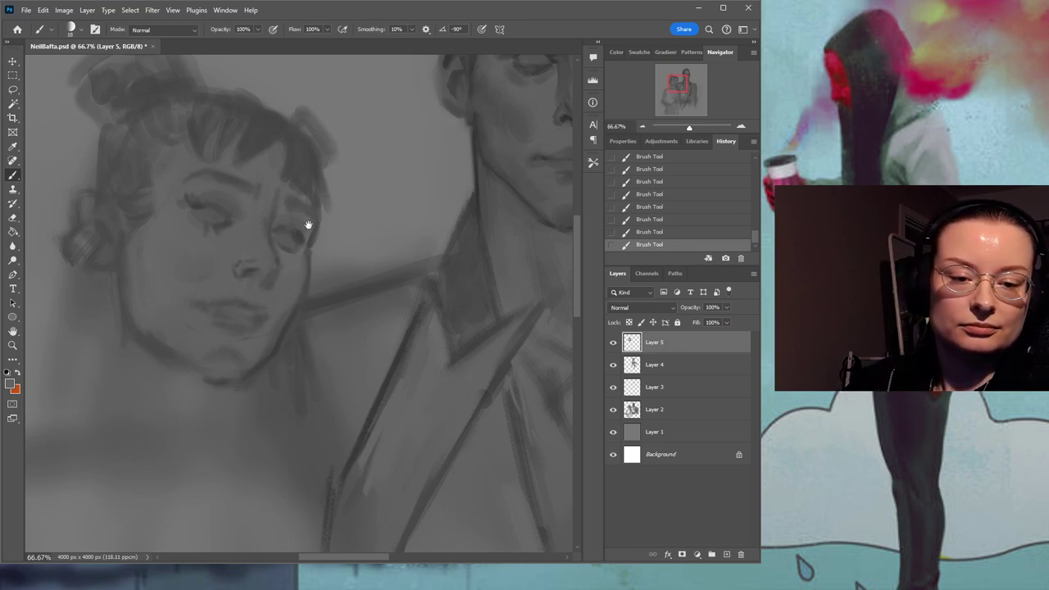
pyautogui.moveTo(305, 222); pyautogui.dragTo(355, 262)
pyautogui.hotkey('ctrl', 's')
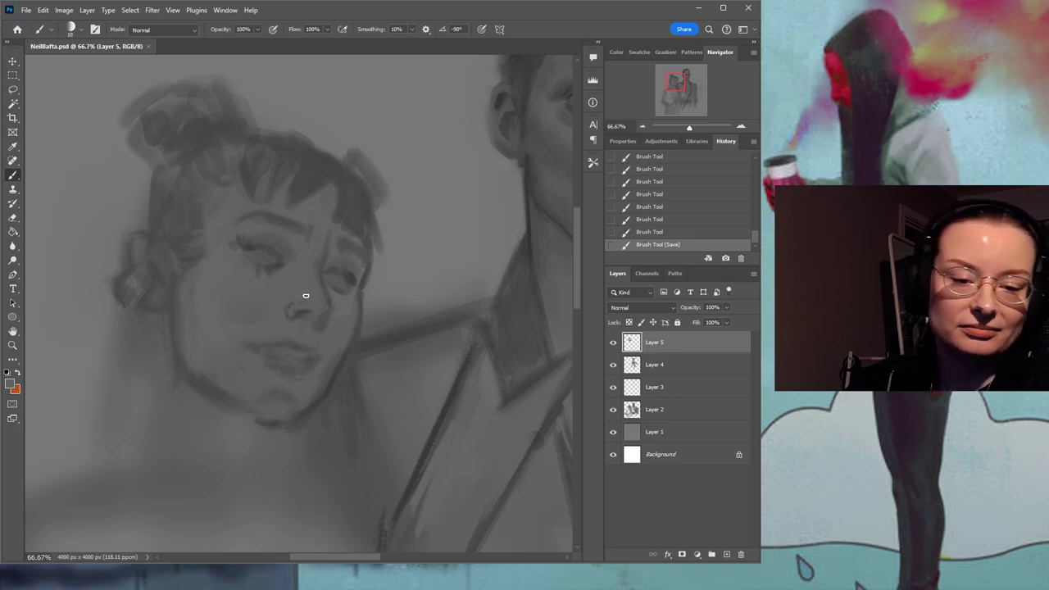
# Refine the shading around the woman's near eye and upper cheek with small brush strokes.
pyautogui.moveTo(276, 270); pyautogui.dragTo(309, 292)
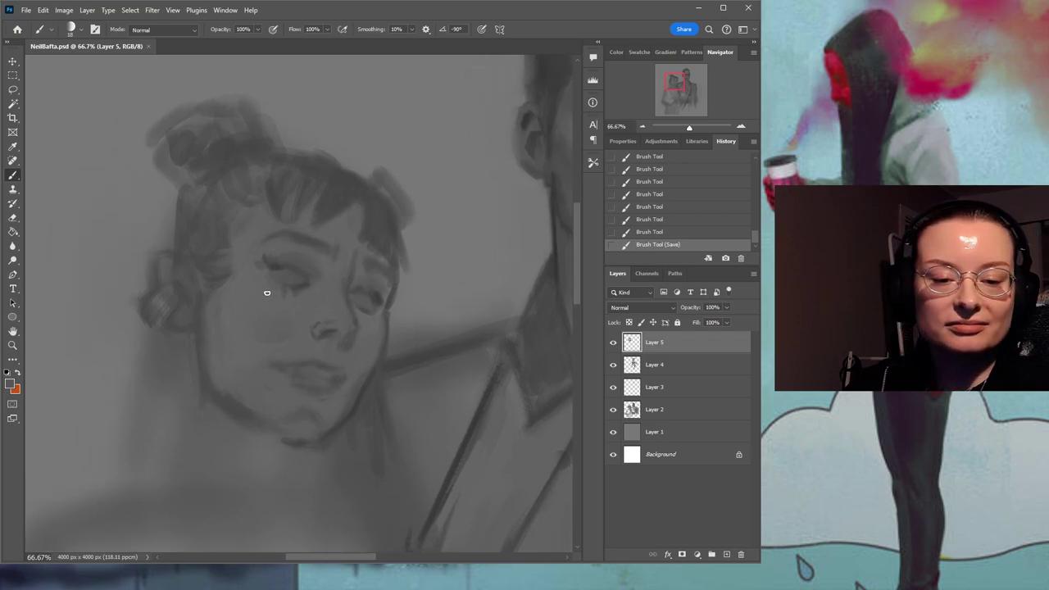
pyautogui.moveTo(279, 305)
pyautogui.mouseDown()
pyautogui.moveTo(255, 290)
pyautogui.moveTo(246, 298)
pyautogui.moveTo(262, 311)
pyautogui.moveTo(258, 300)
pyautogui.mouseUp()
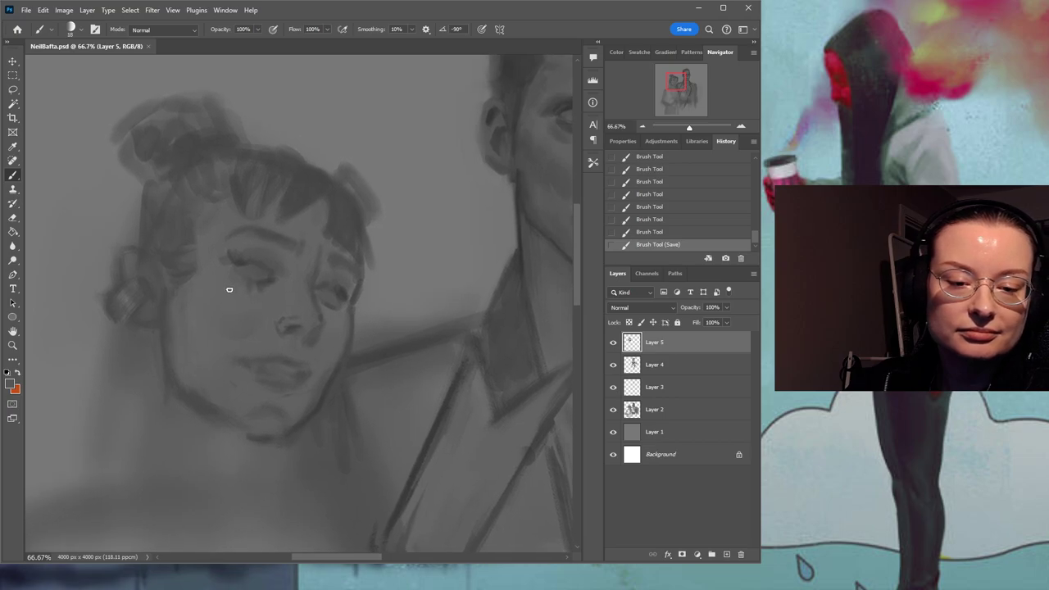
pyautogui.moveTo(254, 259); pyautogui.dragTo(266, 278)
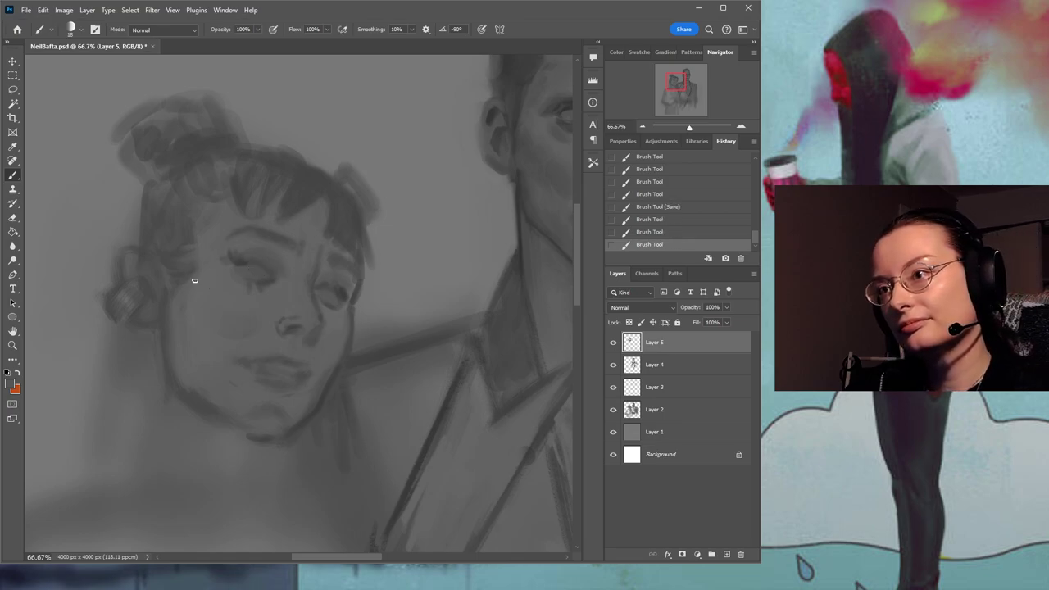
# Define the woman's lips by darkening the line between them and the mouth corners and reshaping the lower lip.
pyautogui.moveTo(304, 237)
pyautogui.mouseDown()
pyautogui.moveTo(323, 237)
pyautogui.moveTo(326, 194)
pyautogui.moveTo(301, 164)
pyautogui.mouseUp()
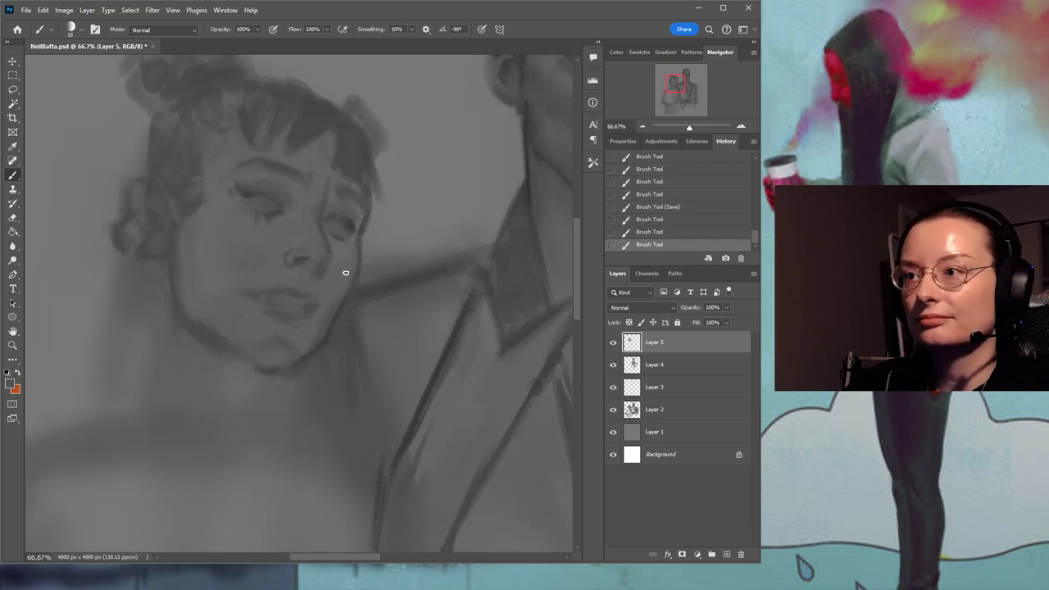
pyautogui.moveTo(360, 229)
pyautogui.mouseDown()
pyautogui.moveTo(298, 304)
pyautogui.moveTo(261, 293)
pyautogui.mouseUp()
pyautogui.moveTo(255, 292); pyautogui.dragTo(279, 290)
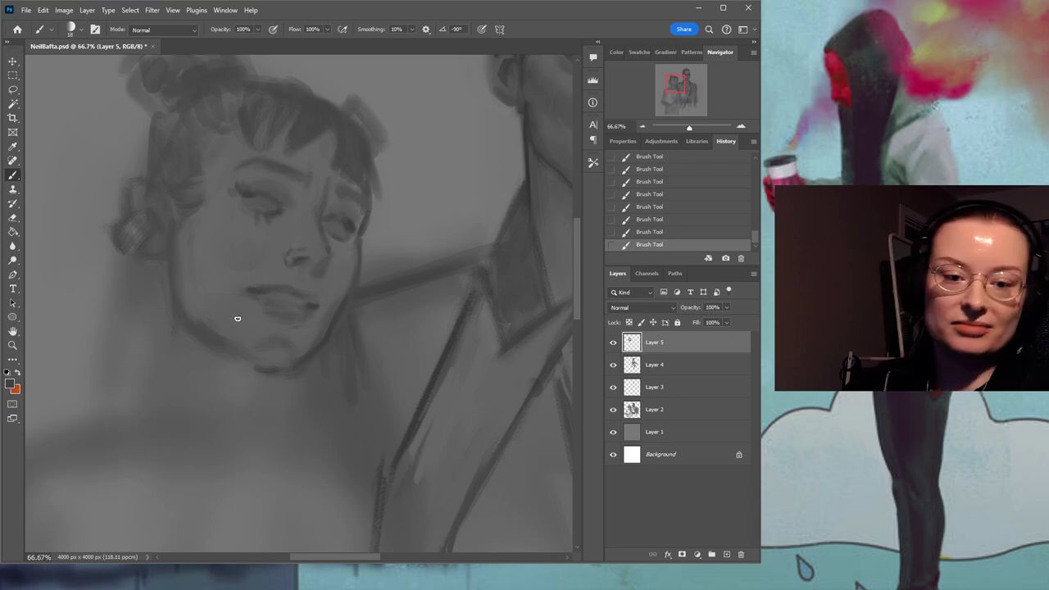
pyautogui.moveTo(266, 278); pyautogui.dragTo(243, 271)
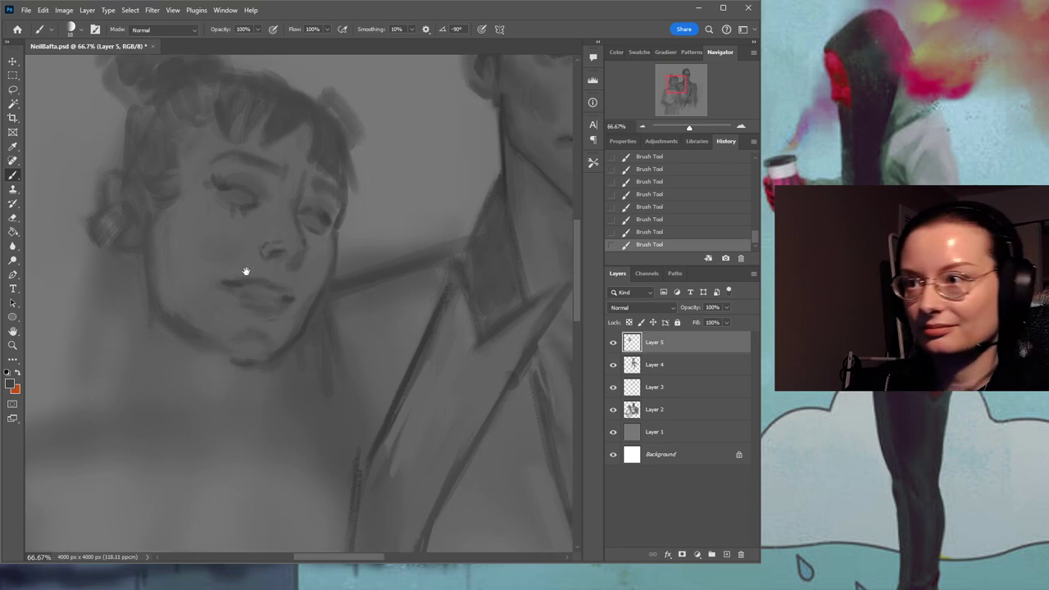
pyautogui.keyDown('alt'); pyautogui.click(235, 267); pyautogui.keyUp('alt')
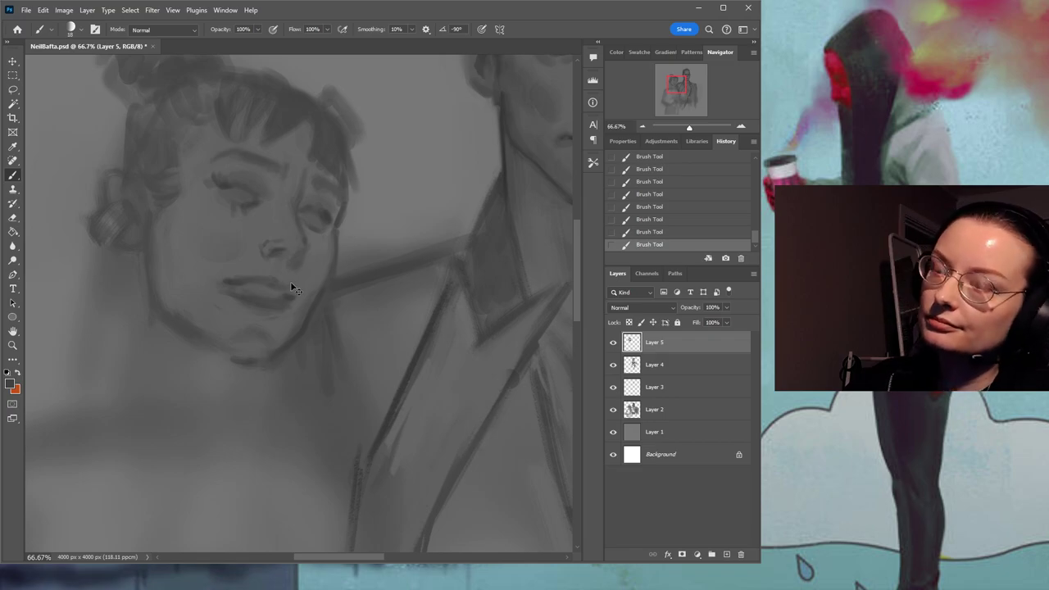
pyautogui.hotkey('ctrl', 'z')
pyautogui.moveTo(271, 286); pyautogui.dragTo(265, 281)
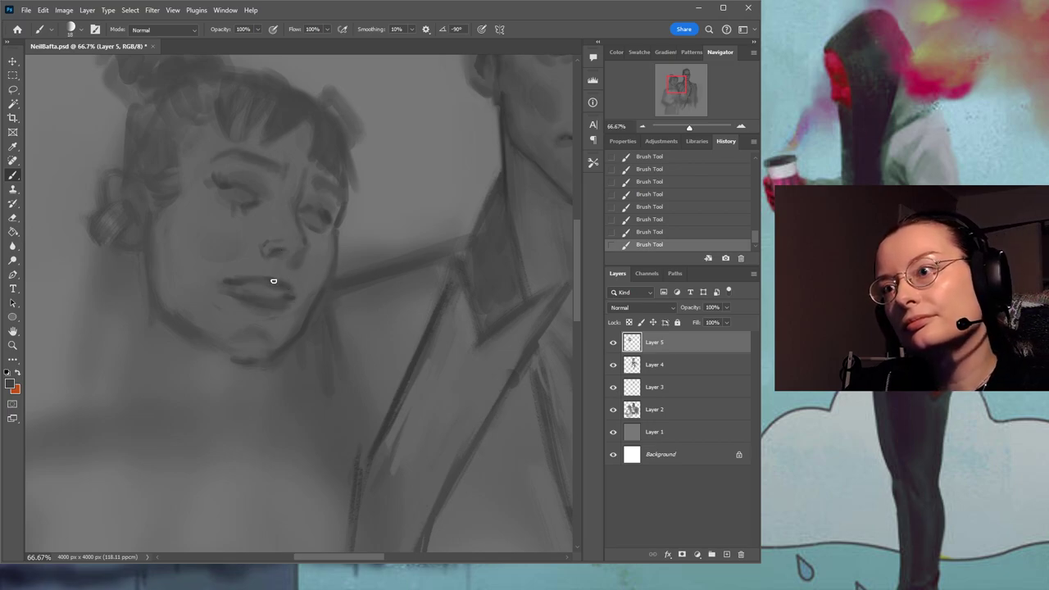
pyautogui.hotkey('ctrl', 'z')
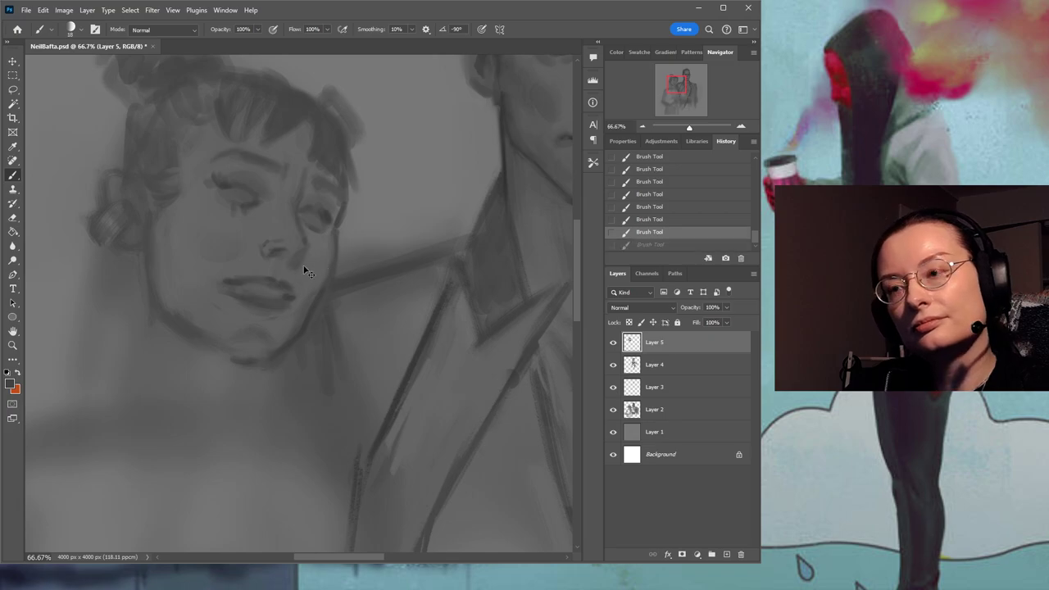
pyautogui.moveTo(281, 268); pyautogui.dragTo(276, 271)
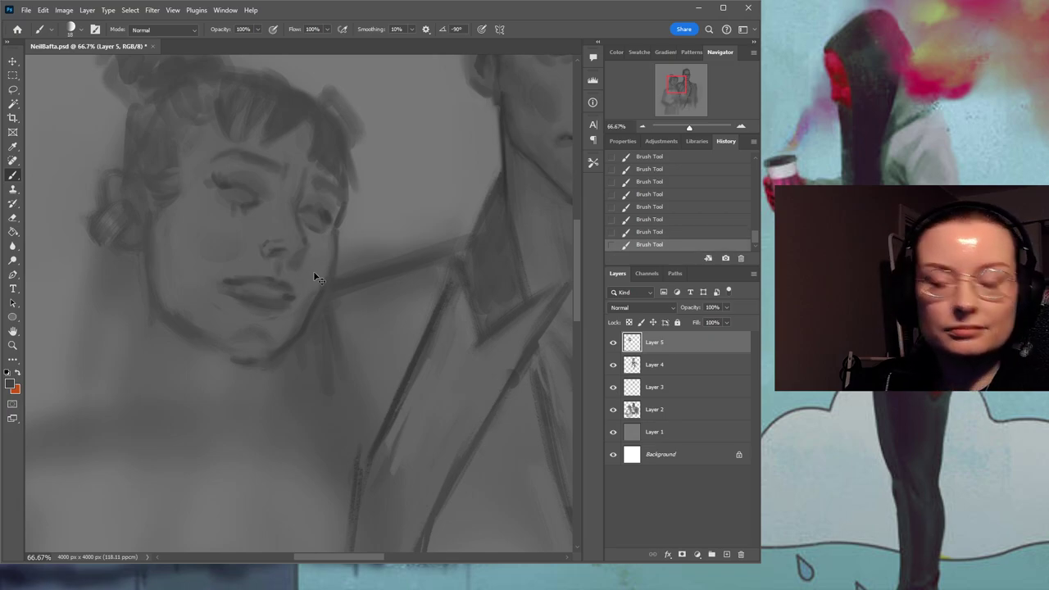
pyautogui.hotkey('ctrl', 'z')
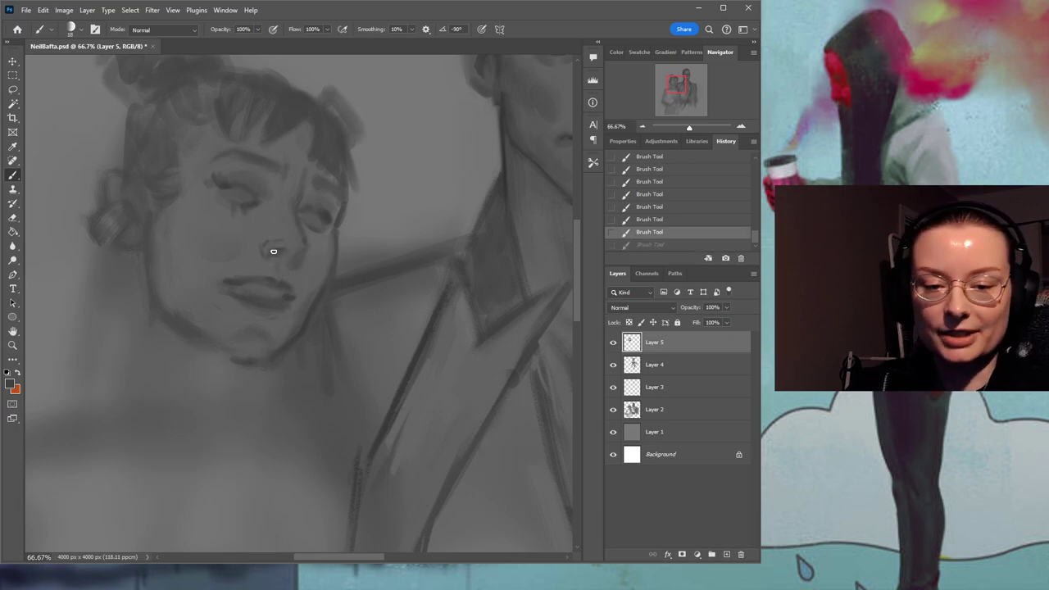
# Refine the woman's near eye and the area below her nose with tones sampled from the portrait, and save the document.
pyautogui.moveTo(297, 246); pyautogui.dragTo(299, 289)
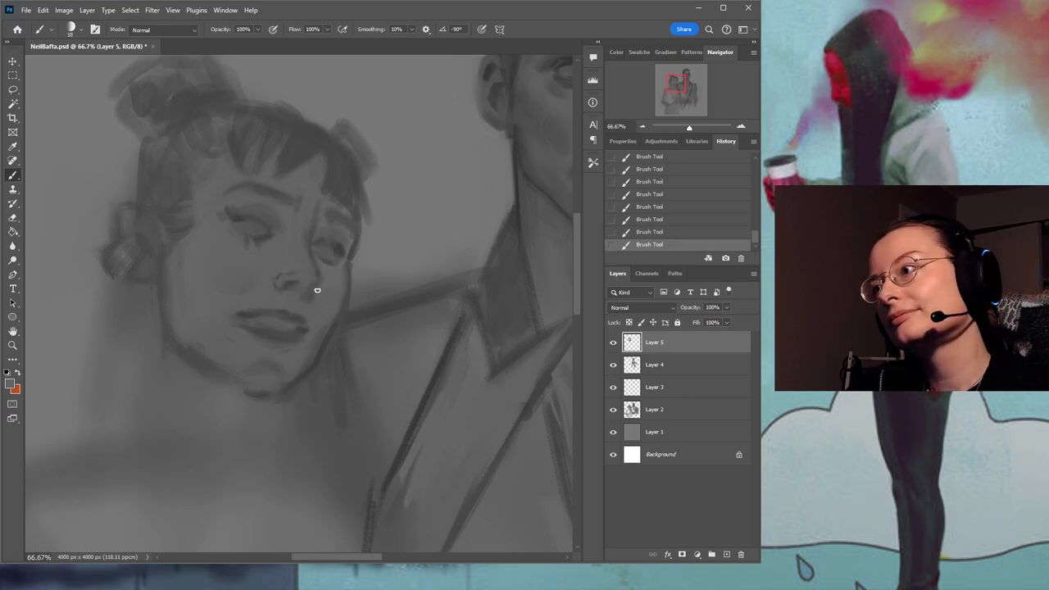
pyautogui.keyDown('alt'); pyautogui.click(293, 279); pyautogui.keyUp('alt')
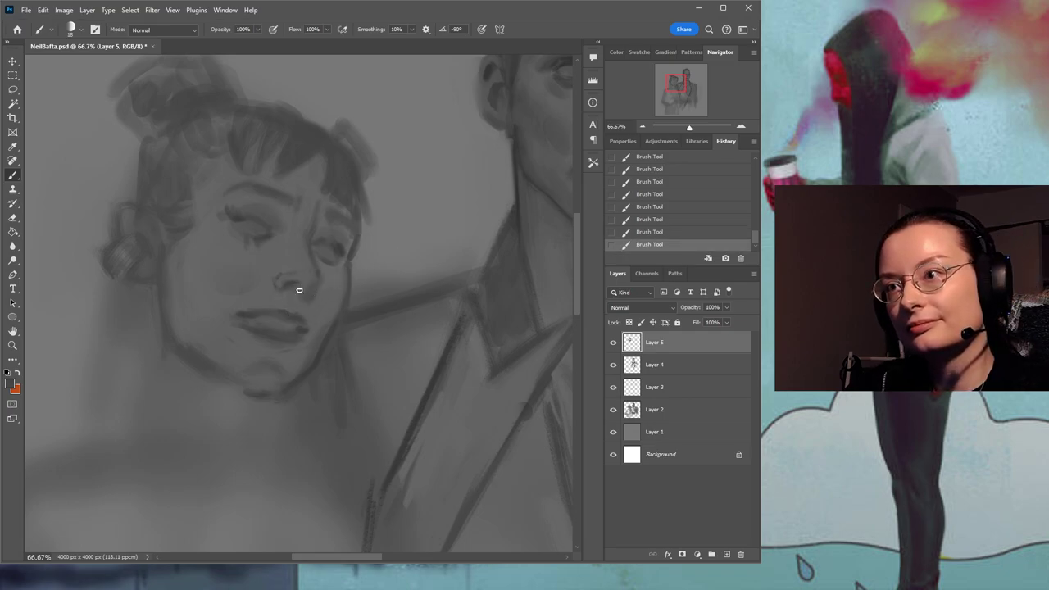
pyautogui.moveTo(331, 234); pyautogui.dragTo(255, 268)
pyautogui.keyDown('alt'); pyautogui.click(203, 282); pyautogui.keyUp('alt')
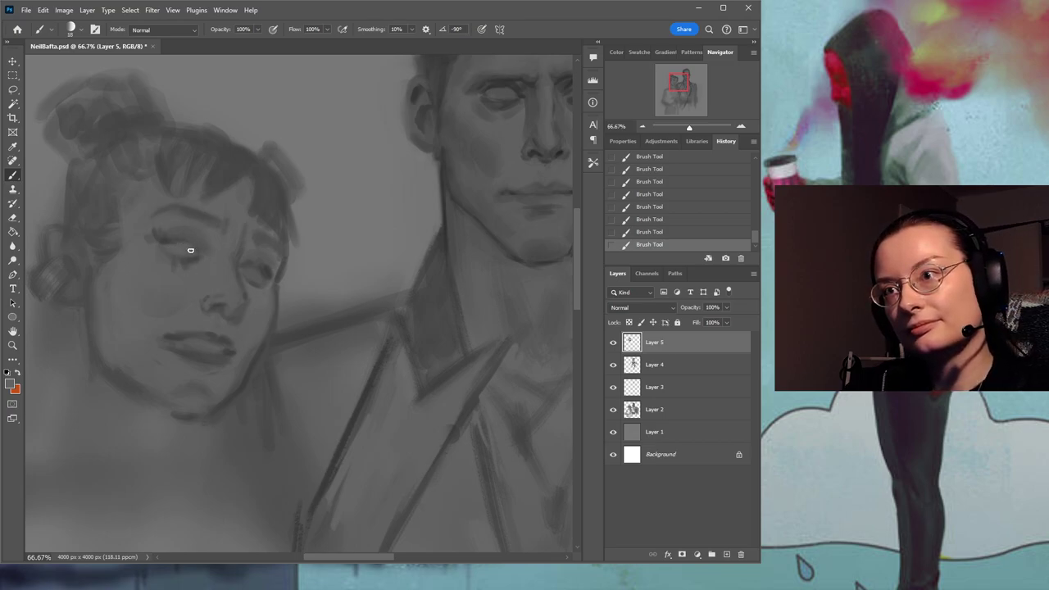
pyautogui.keyDown('alt'); pyautogui.click(266, 196); pyautogui.keyUp('alt')
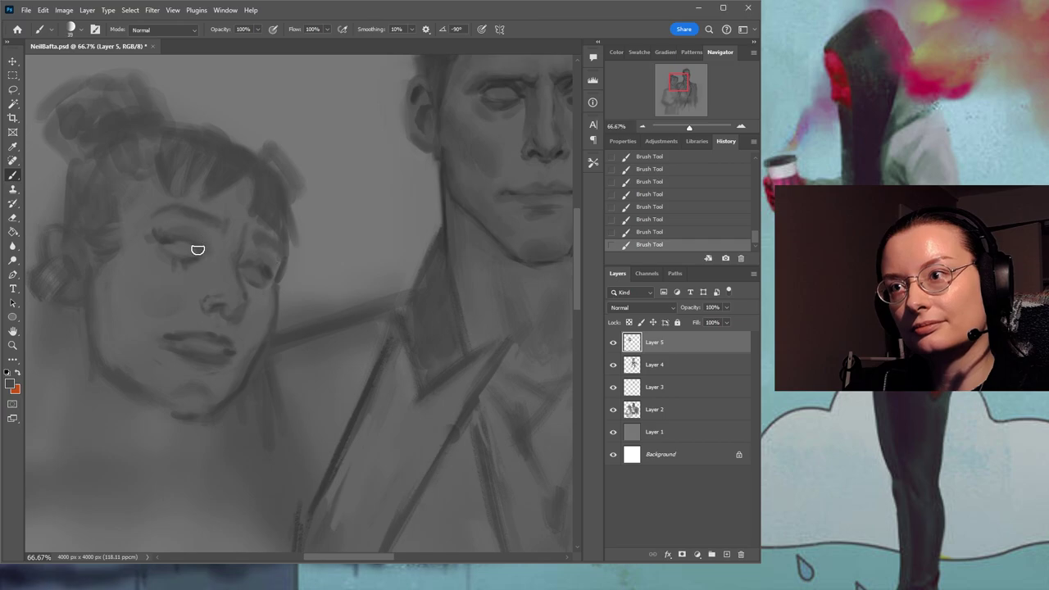
pyautogui.moveTo(284, 274)
pyautogui.mouseDown()
pyautogui.moveTo(281, 245)
pyautogui.moveTo(337, 222)
pyautogui.moveTo(349, 258)
pyautogui.mouseUp()
pyautogui.hotkey('ctrl', 's')
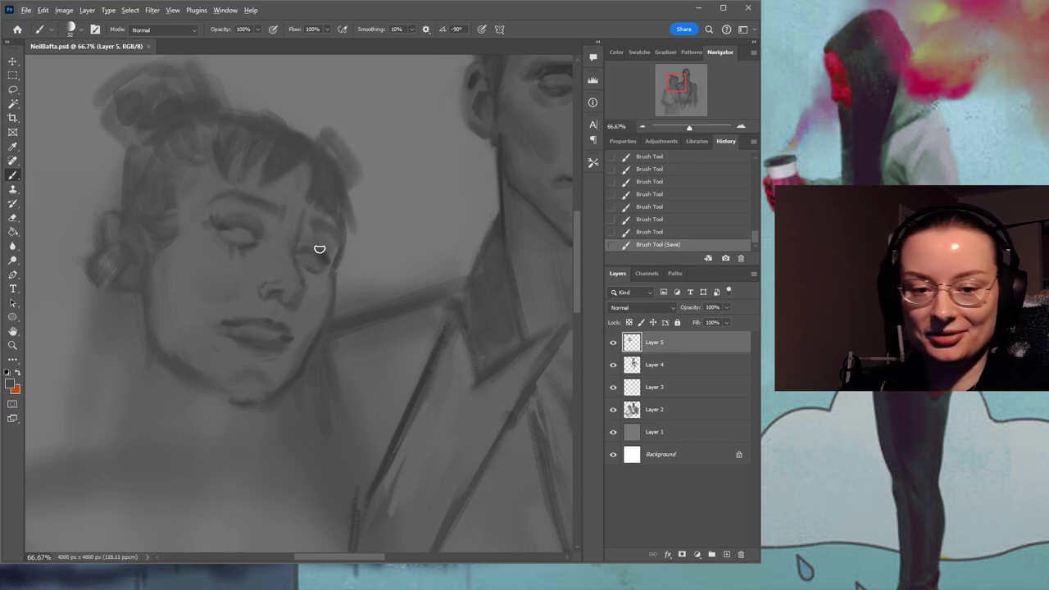
# Shade the woman's far eye and darken her near eyebrow and the edge below her ear with small brush strokes.
pyautogui.moveTo(360, 233); pyautogui.dragTo(374, 258)
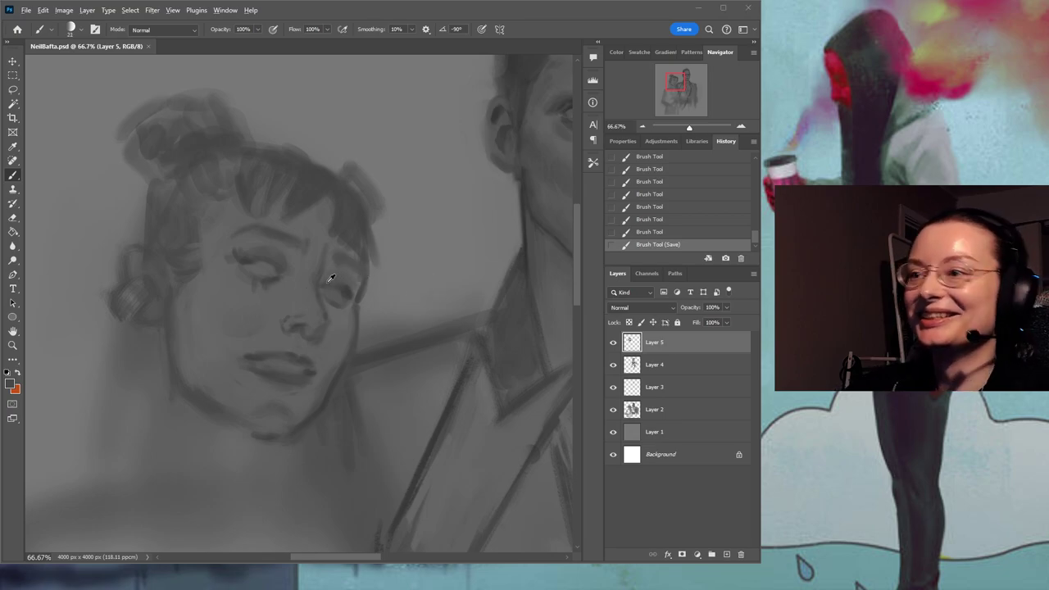
pyautogui.moveTo(332, 291); pyautogui.dragTo(333, 297)
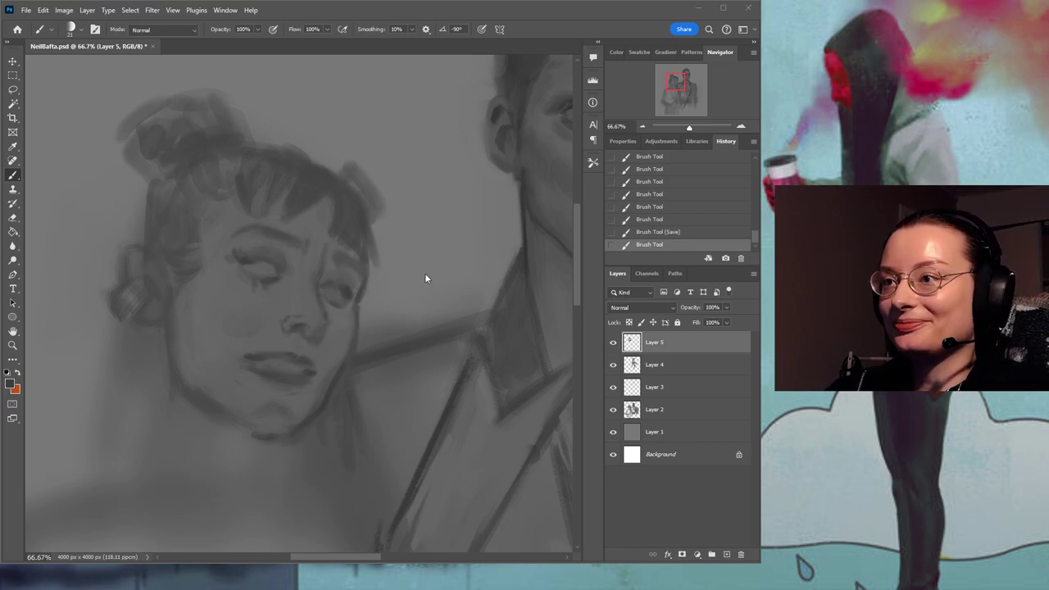
pyautogui.moveTo(342, 288); pyautogui.dragTo(345, 295)
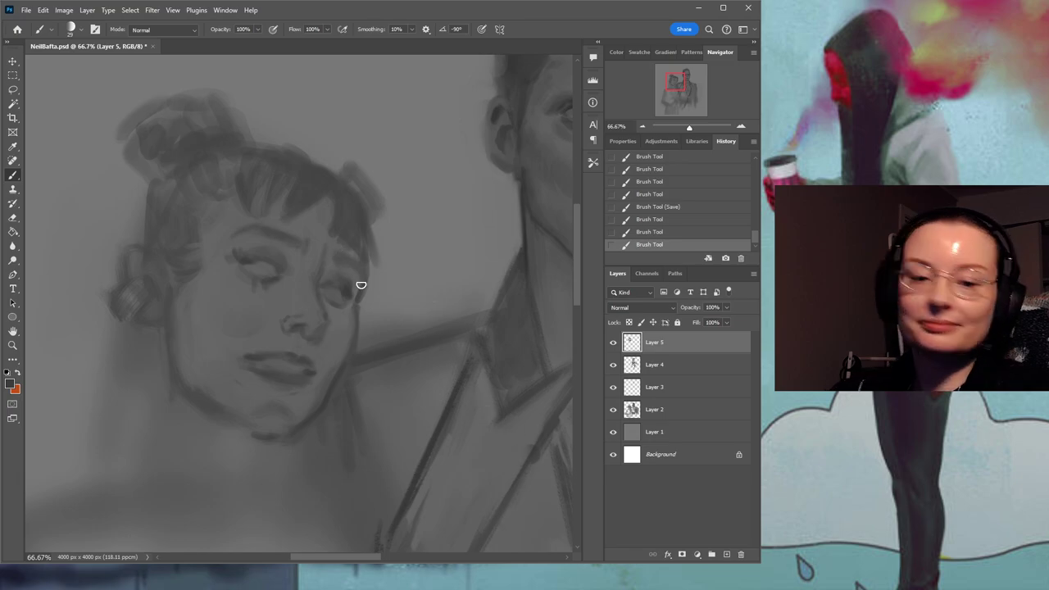
pyautogui.moveTo(386, 300); pyautogui.dragTo(377, 241)
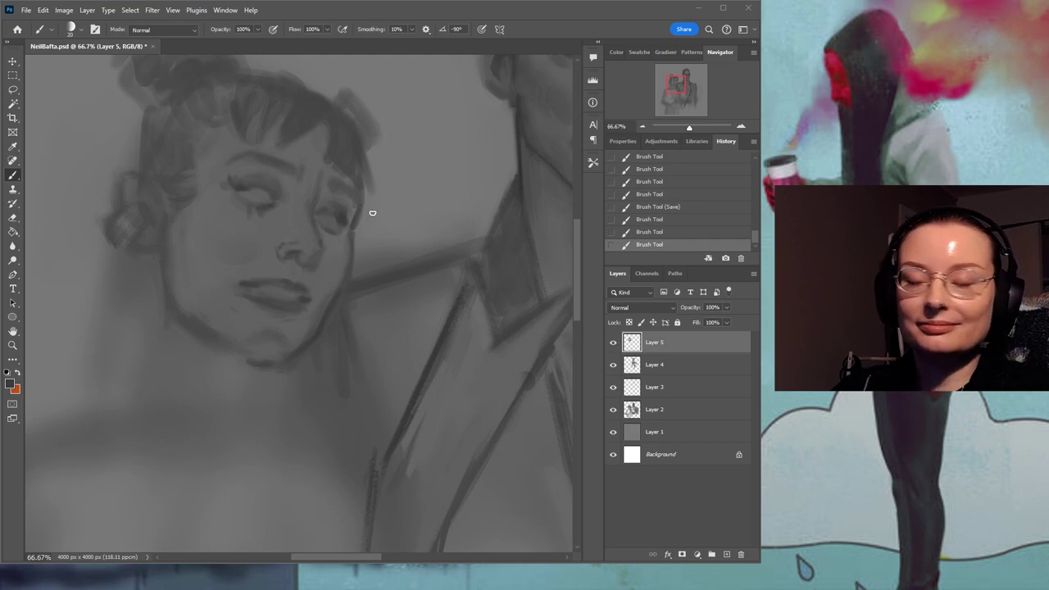
pyautogui.moveTo(142, 239)
pyautogui.mouseDown()
pyautogui.moveTo(133, 234)
pyautogui.moveTo(164, 252)
pyautogui.mouseUp()
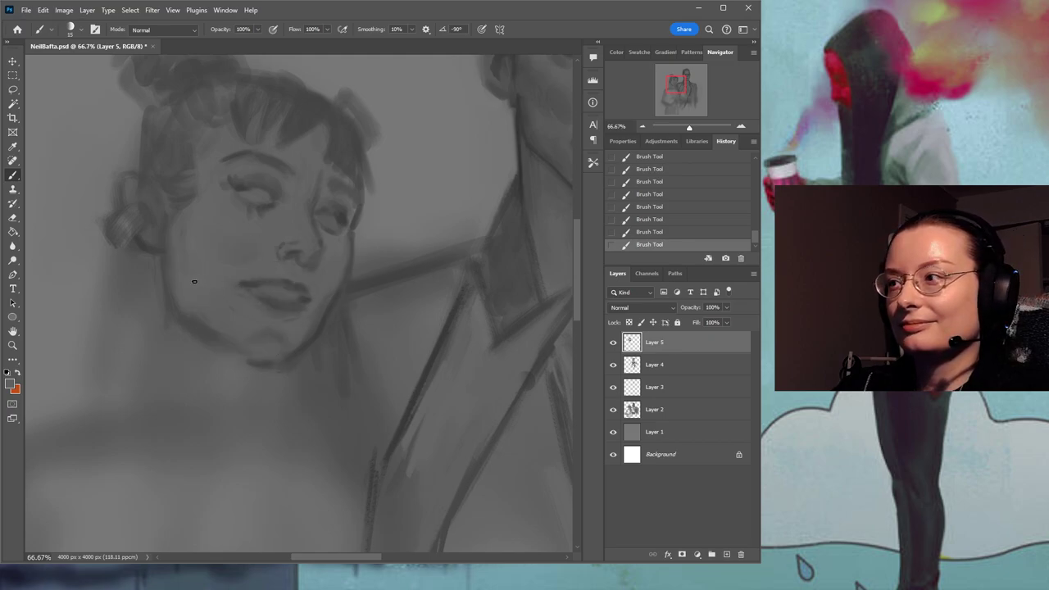
# Paint a soft smile crease beside the woman's near mouth corner and blend it with tones sampled from her cheek.
pyautogui.moveTo(273, 280); pyautogui.dragTo(332, 276)
pyautogui.keyDown('alt'); pyautogui.click(245, 281); pyautogui.keyUp('alt')
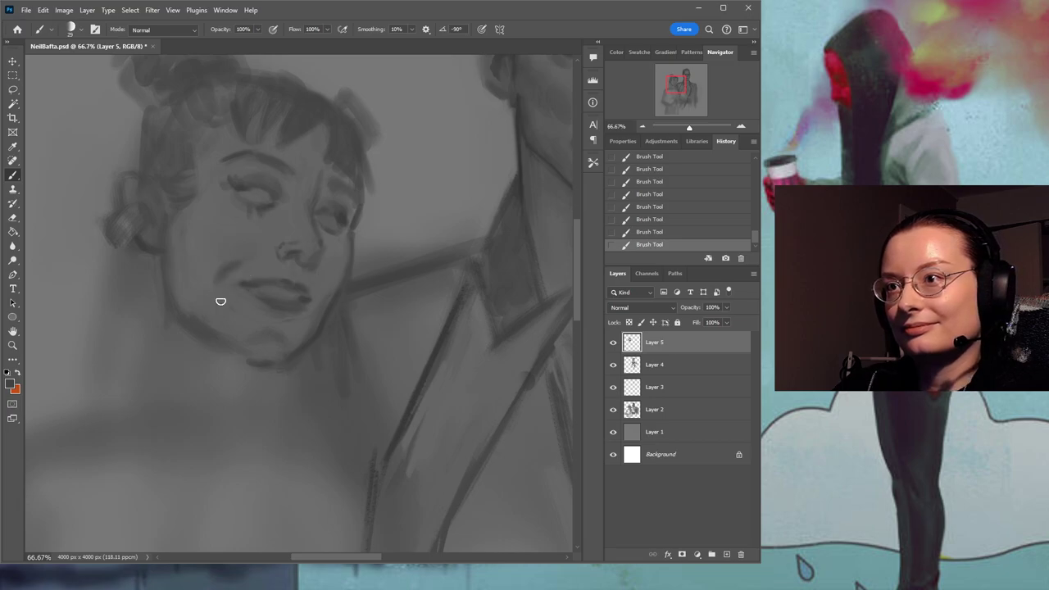
pyautogui.keyDown('alt'); pyautogui.click(223, 260); pyautogui.keyUp('alt')
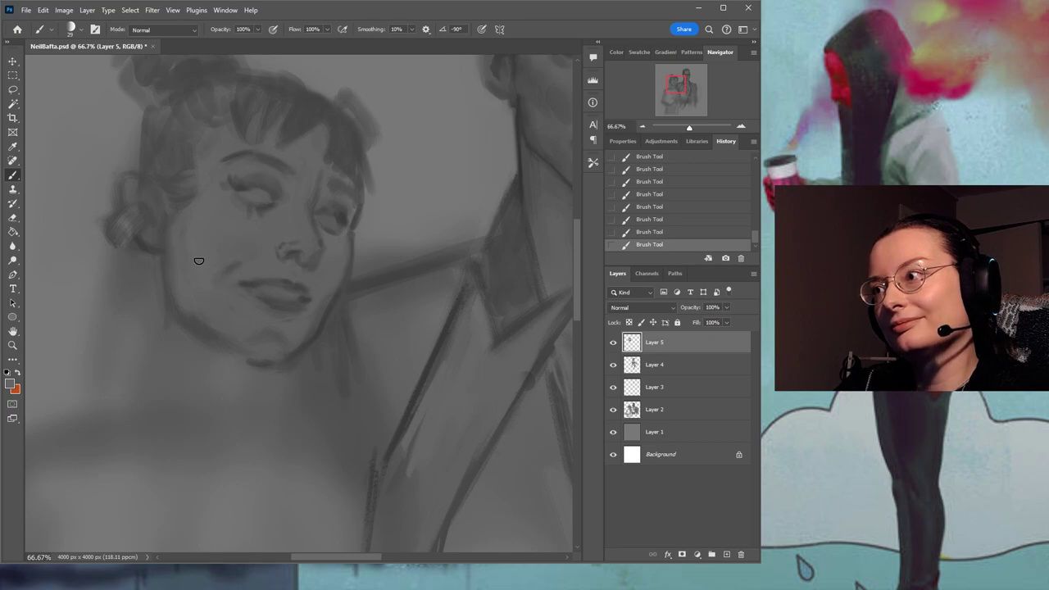
pyautogui.keyDown('alt'); pyautogui.click(234, 264); pyautogui.keyUp('alt')
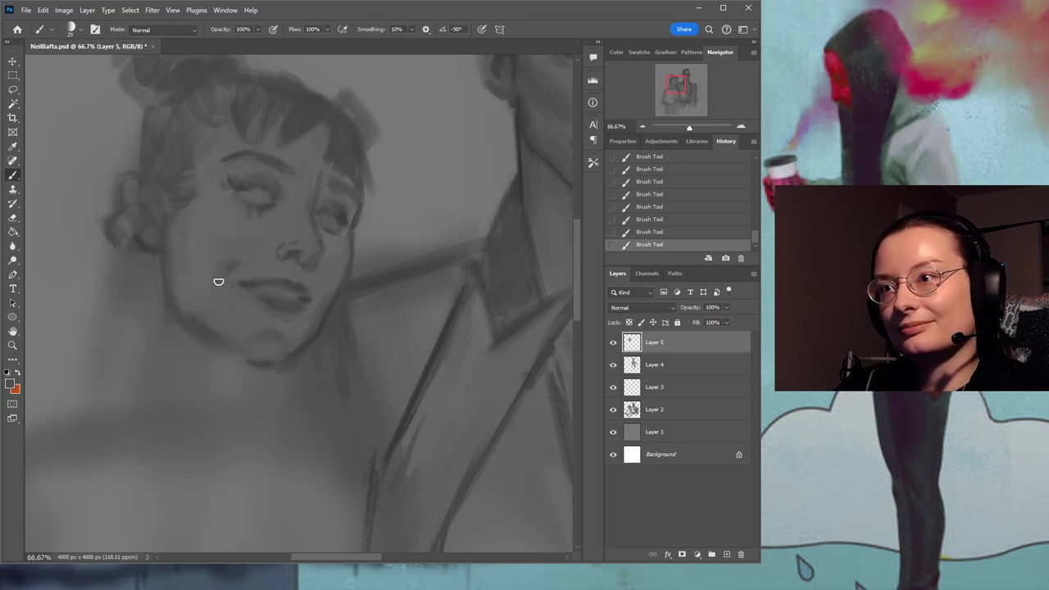
pyautogui.keyDown('alt'); pyautogui.click(238, 270); pyautogui.keyUp('alt')
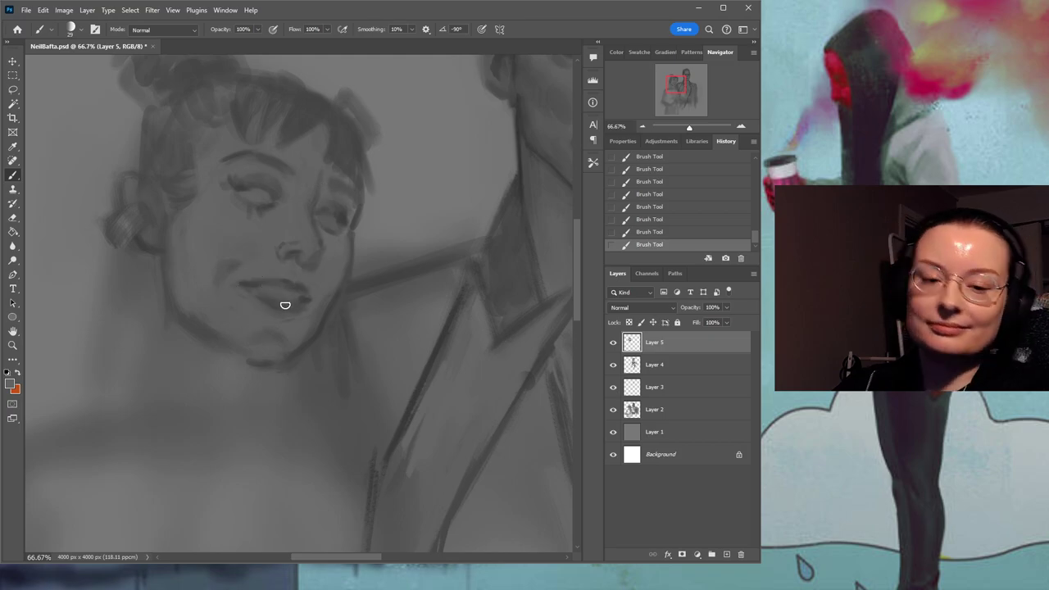
# Darken the contour of the woman's far cheek beside the far eye with a small brush, keeping the stroke.
pyautogui.moveTo(284, 347); pyautogui.dragTo(249, 283)
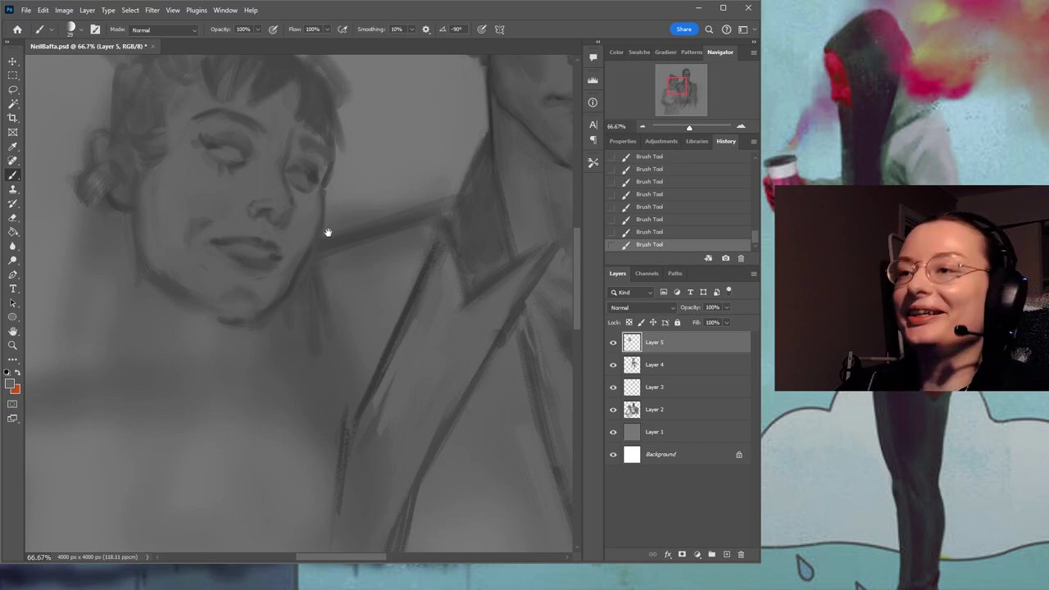
pyautogui.moveTo(325, 227); pyautogui.dragTo(312, 232)
pyautogui.keyDown('alt'); pyautogui.click(289, 318); pyautogui.keyUp('alt')
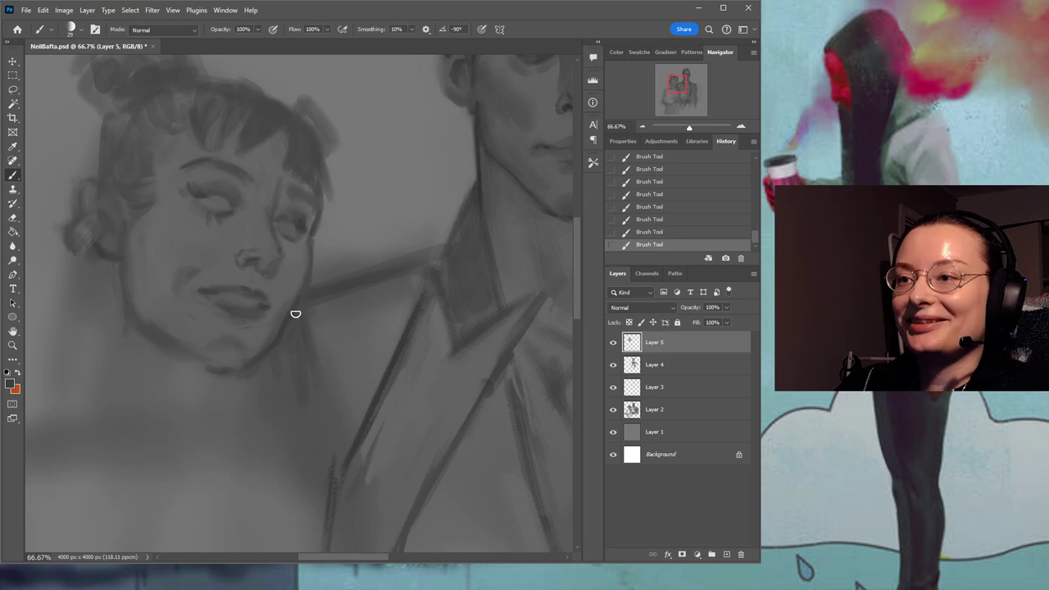
pyautogui.moveTo(329, 261); pyautogui.dragTo(368, 270)
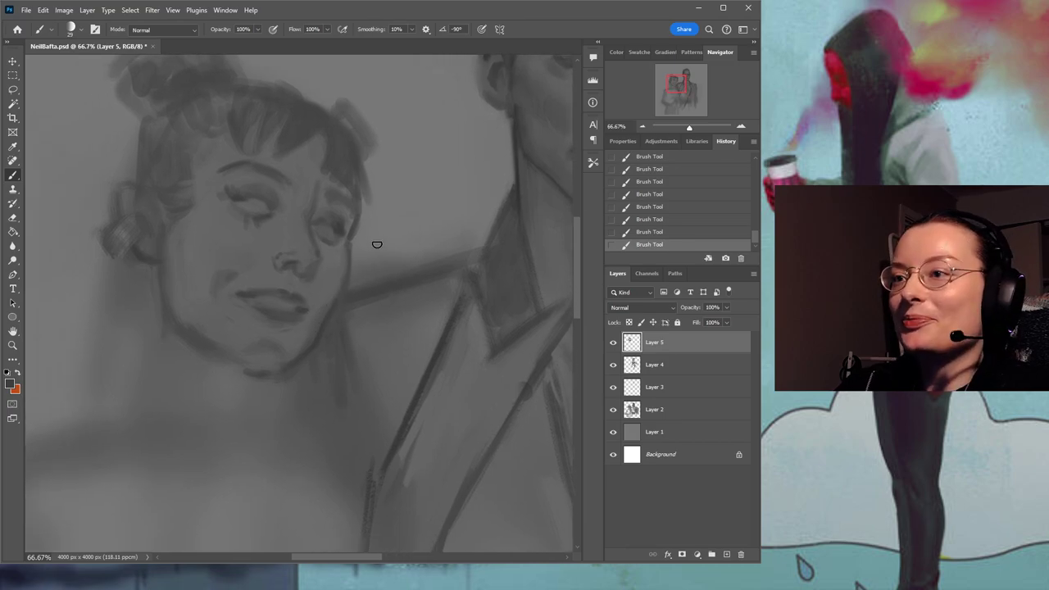
pyautogui.press('[')
pyautogui.press('[')
pyautogui.press('[')
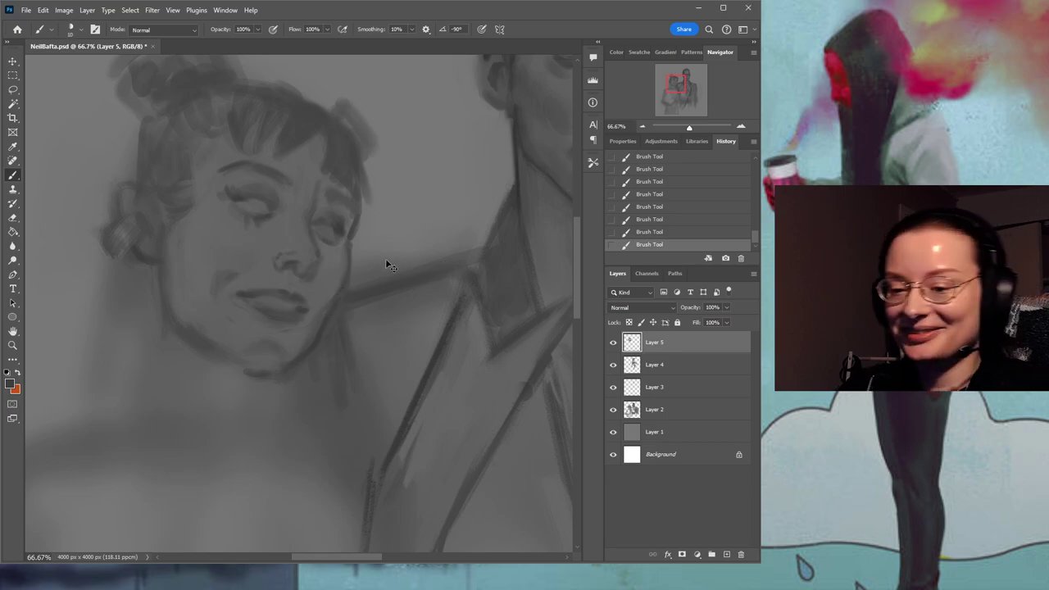
pyautogui.hotkey('ctrl', 'z')
pyautogui.press(']')
pyautogui.press(']')
pyautogui.press(']')
pyautogui.press(']')
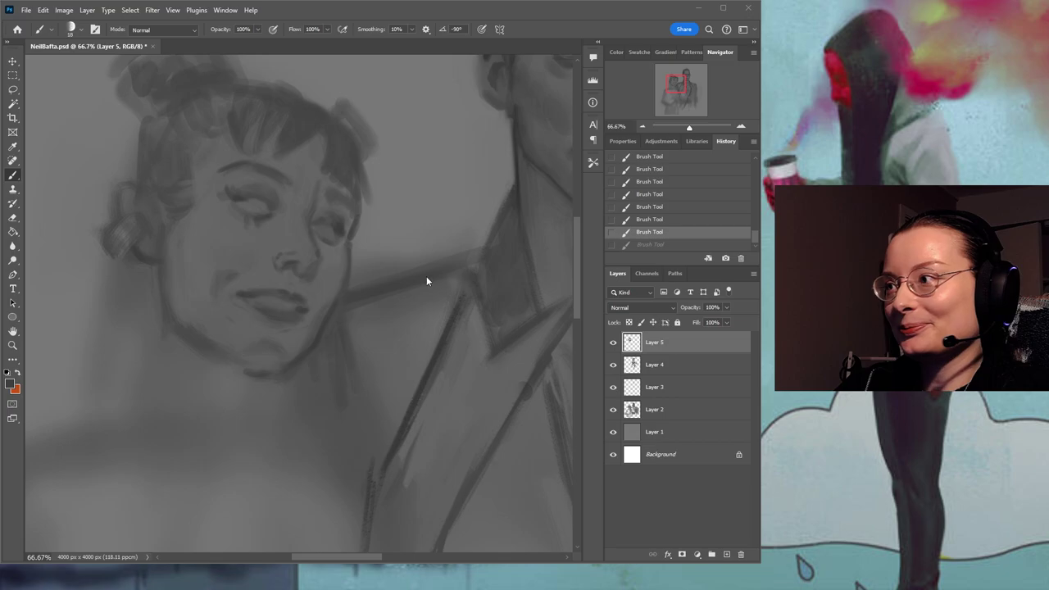
pyautogui.hotkey('ctrl', 'shift', 'z')
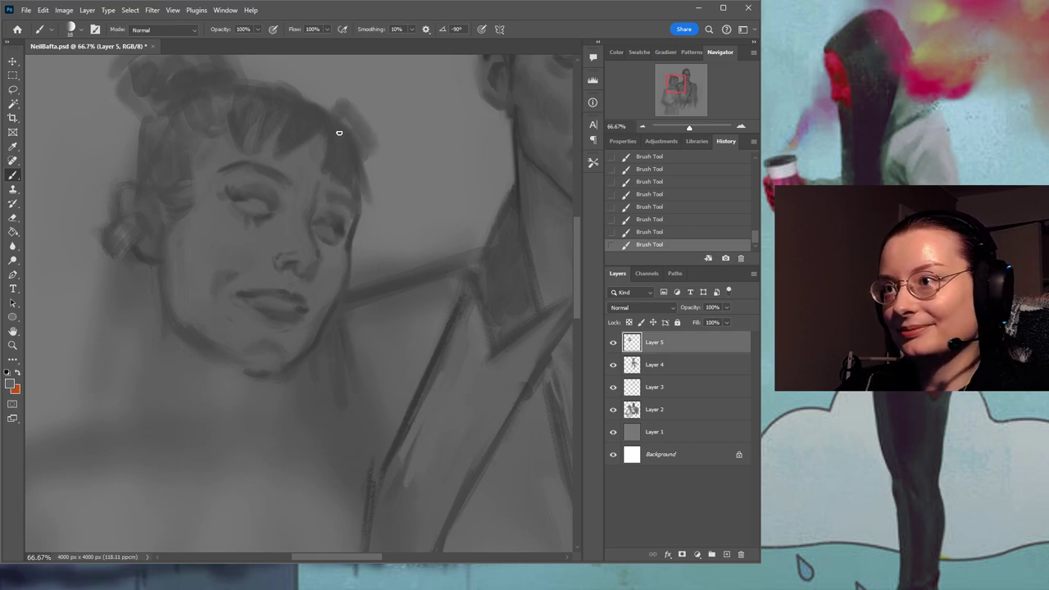
# Refine the lids and shading of the woman's far eye using tones sampled around it, and save the document.
pyautogui.keyDown('alt'); pyautogui.click(341, 229); pyautogui.keyUp('alt')
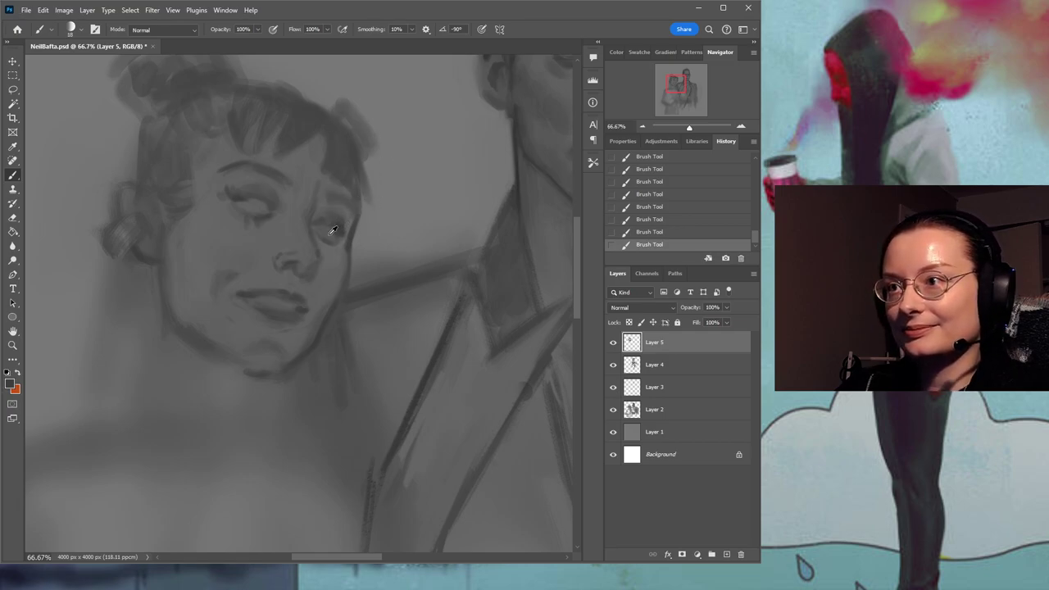
pyautogui.keyDown('alt'); pyautogui.click(334, 231); pyautogui.keyUp('alt')
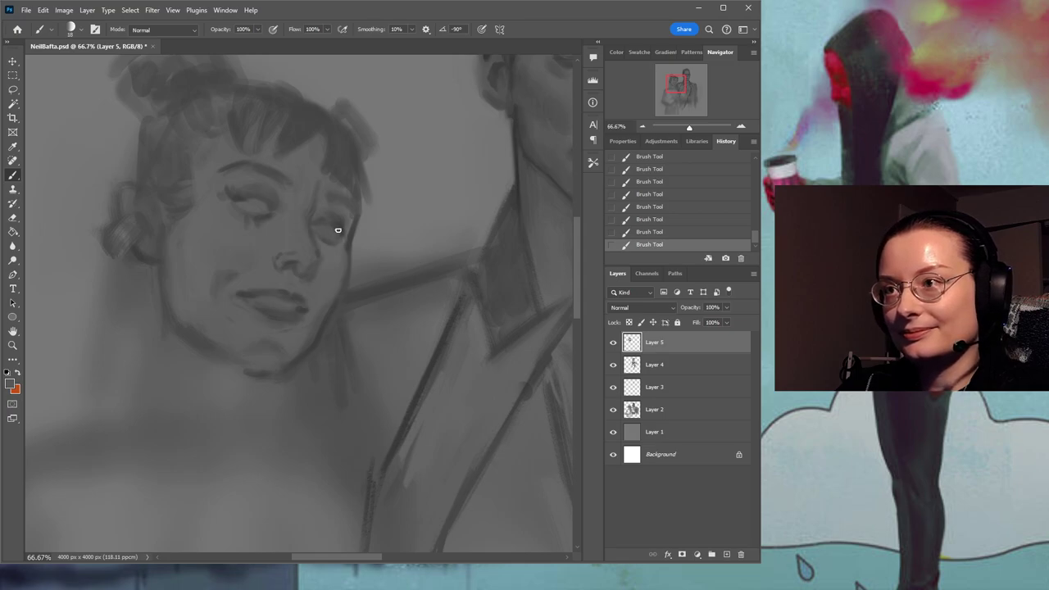
pyautogui.keyDown('alt'); pyautogui.click(347, 226); pyautogui.keyUp('alt')
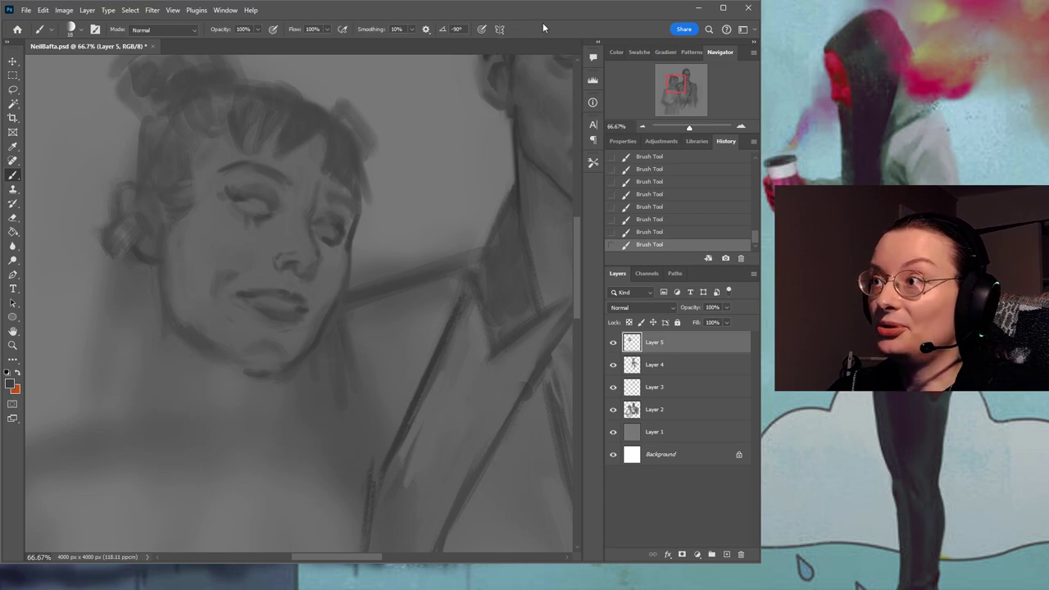
pyautogui.hotkey('ctrl', 's')
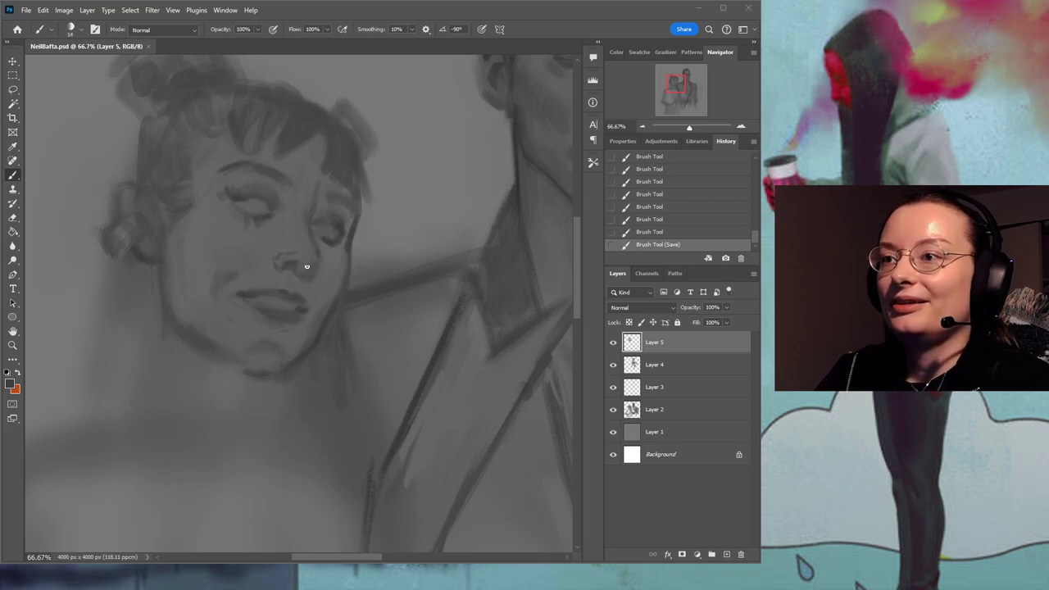
# Define the woman's nose tip, nostrils and the far edge of her nose with small dark strokes, saving the document along the way.
pyautogui.moveTo(283, 273); pyautogui.dragTo(268, 231)
pyautogui.moveTo(334, 231); pyautogui.dragTo(342, 243)
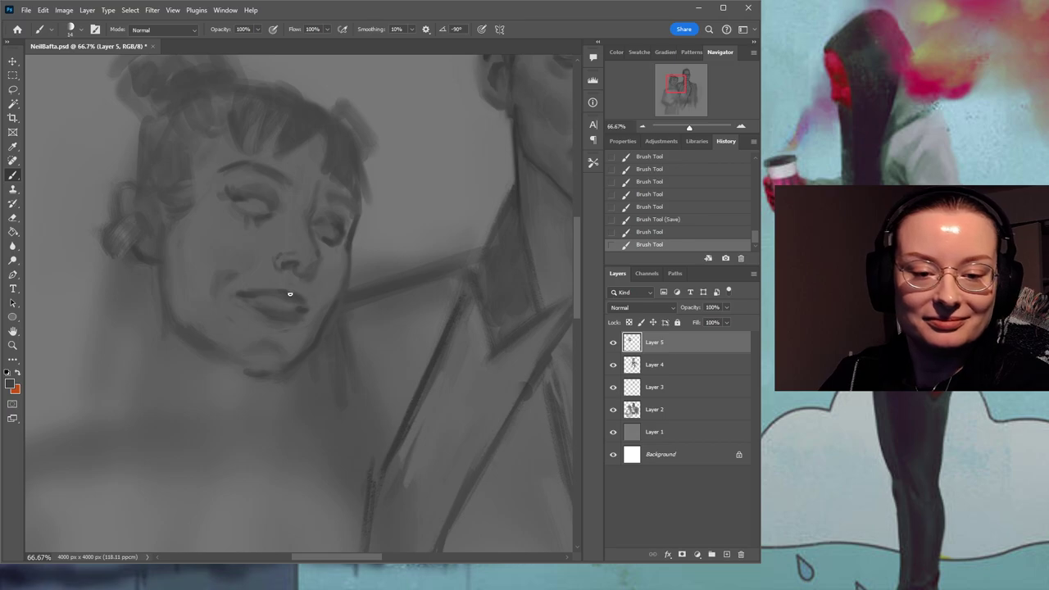
pyautogui.hotkey('ctrl', 's')
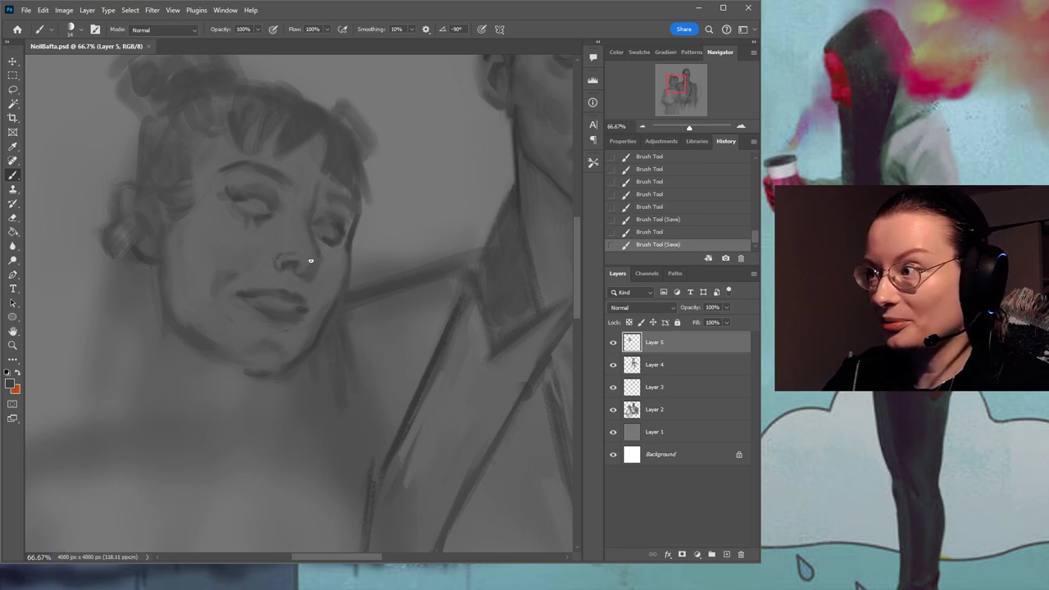
pyautogui.moveTo(241, 293); pyautogui.dragTo(266, 303)
pyautogui.moveTo(314, 270); pyautogui.dragTo(322, 269)
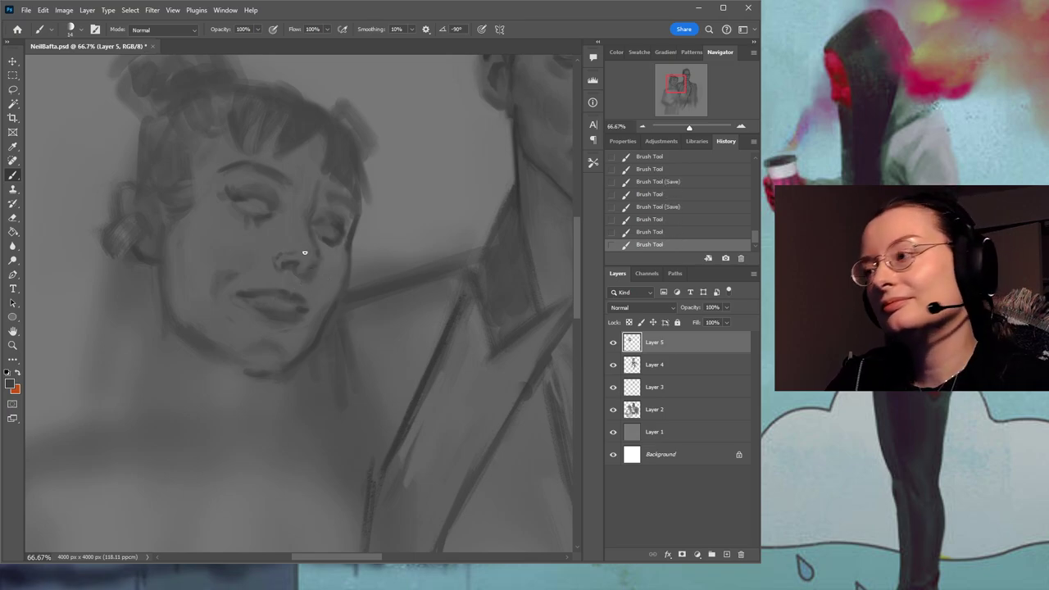
pyautogui.moveTo(317, 246); pyautogui.dragTo(312, 271)
pyautogui.moveTo(311, 270); pyautogui.dragTo(320, 264)
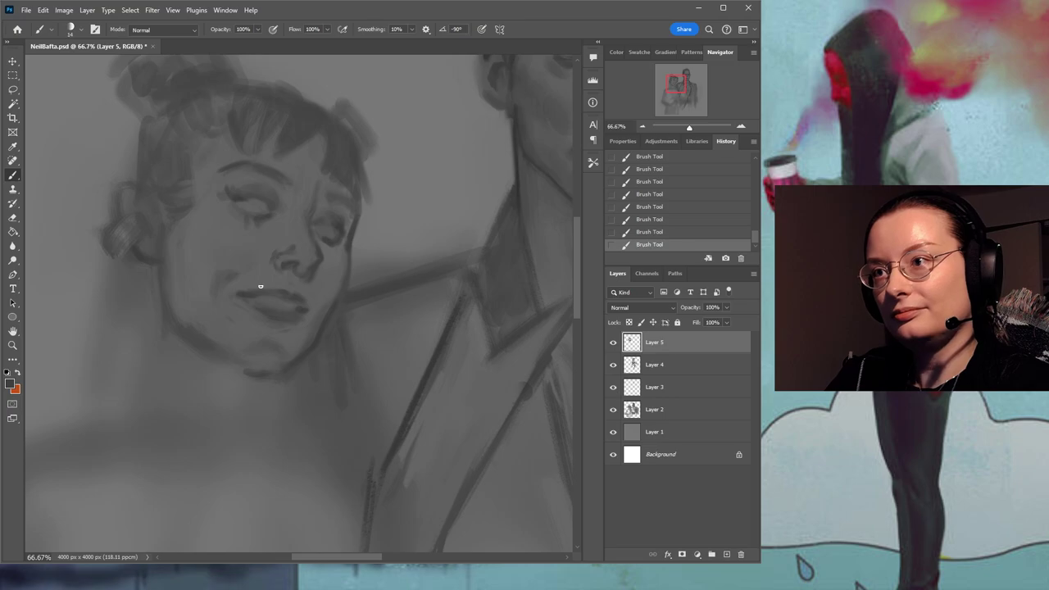
pyautogui.keyDown('alt'); pyautogui.click(272, 252); pyautogui.keyUp('alt')
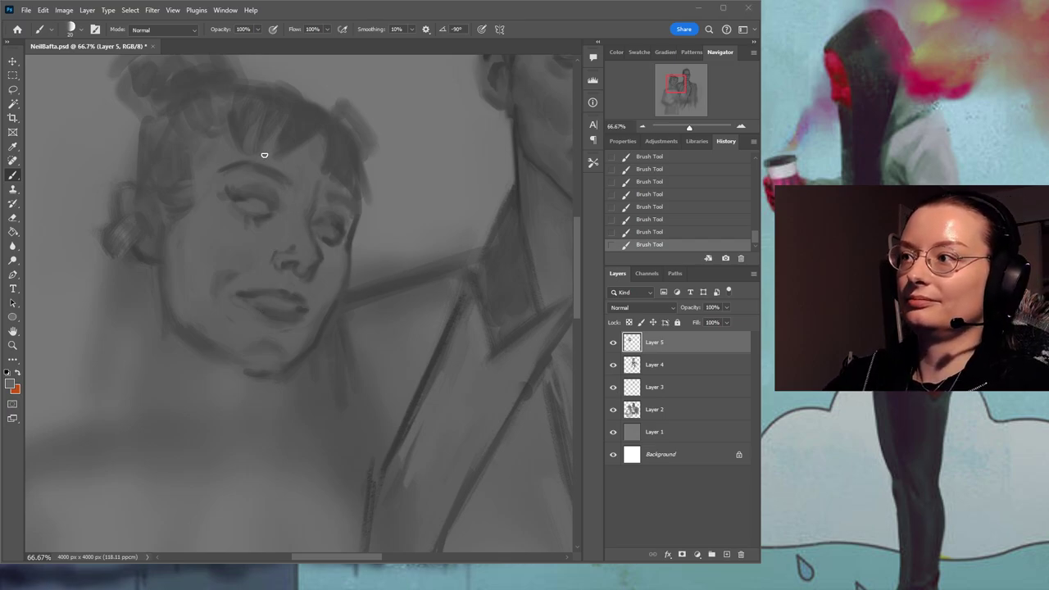
# Try shading the bridge of the woman's nose and brow area with a much larger brush.
pyautogui.keyDown('alt'); pyautogui.click(273, 202); pyautogui.keyUp('alt')
pyautogui.press(']')
pyautogui.press(']')
pyautogui.press(']')
pyautogui.press(']')
pyautogui.press(']')
pyautogui.press(']')
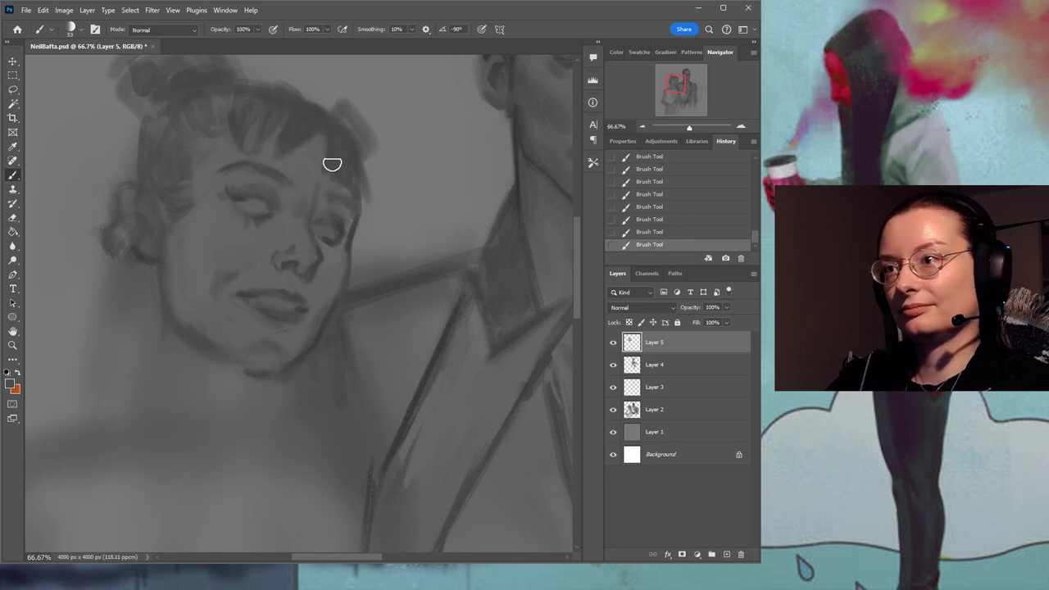
pyautogui.hotkey('ctrl', 'z')
pyautogui.moveTo(299, 192); pyautogui.dragTo(295, 203)
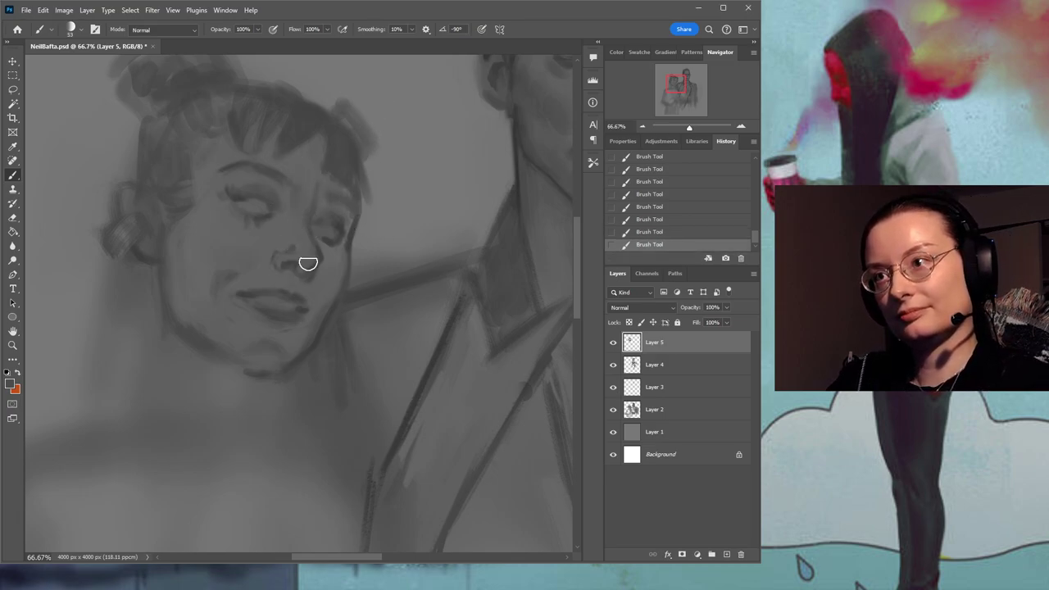
pyautogui.hotkey('ctrl', 'z')
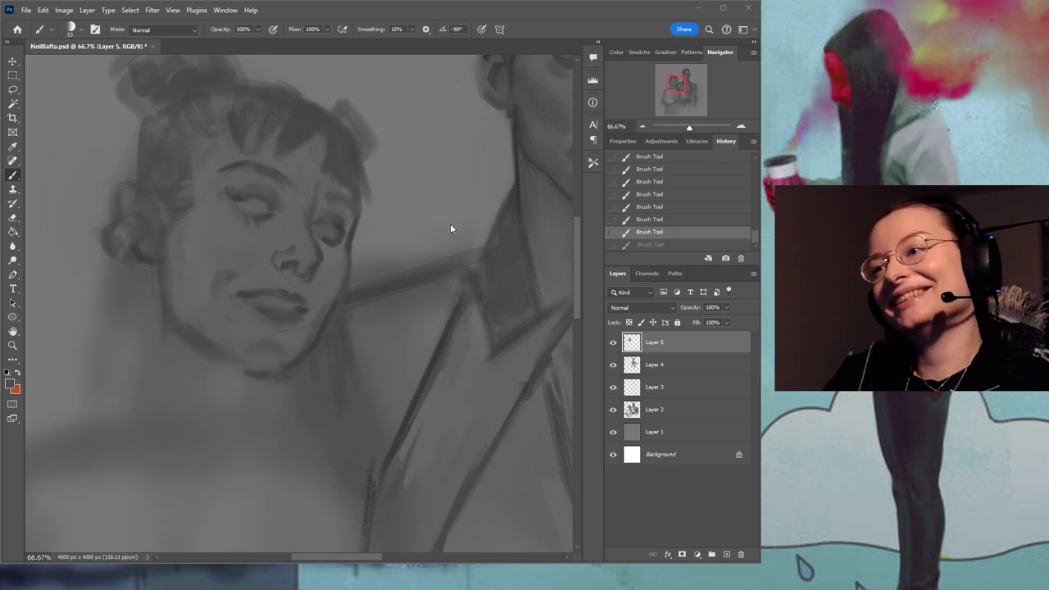
# Touch up the woman's brow and forehead with a small brush, save the document, and fit the whole canvas in view.
pyautogui.click(328, 202)
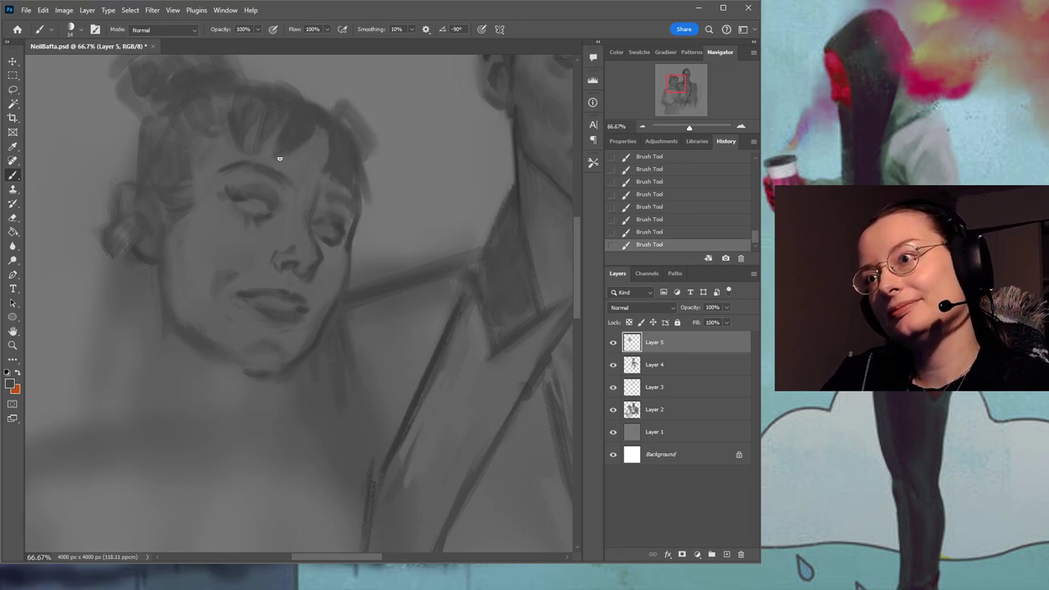
pyautogui.scroll(-2, 402, 192)
pyautogui.hotkey('ctrl', 's')
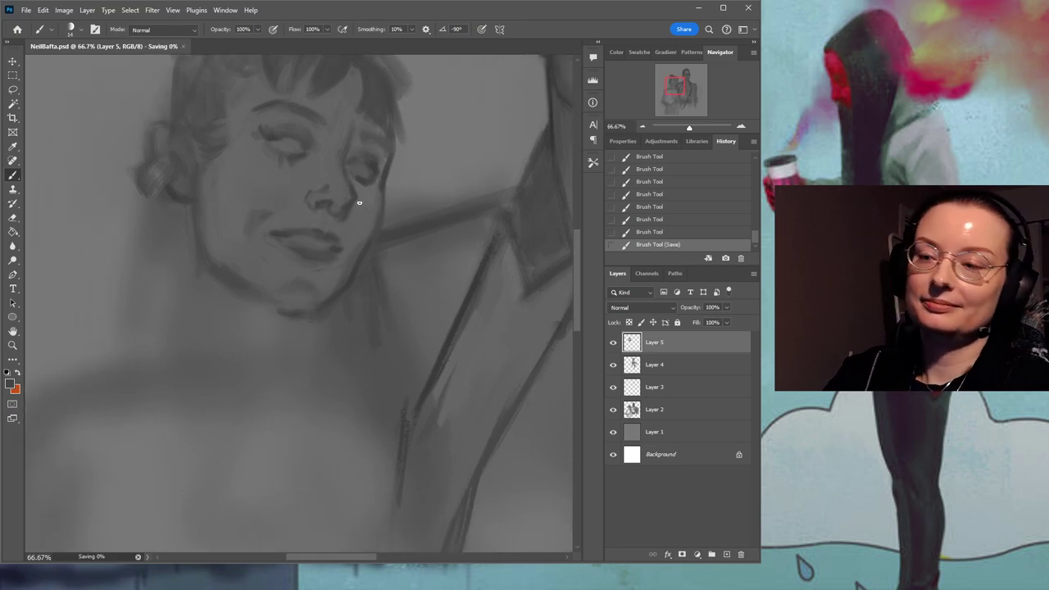
pyautogui.press('z')
pyautogui.hotkey('ctrl', '0')
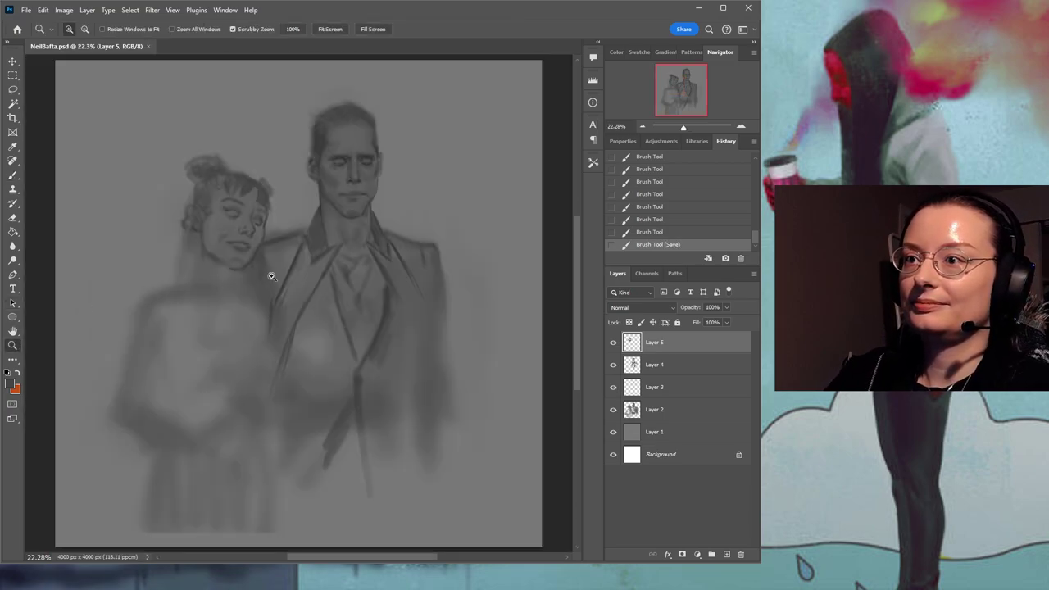
# Zoom in on the woman and shade the far side of her mouth and lower cheek with a 31 px brush, undoing the last stroke.
pyautogui.click(213, 231)
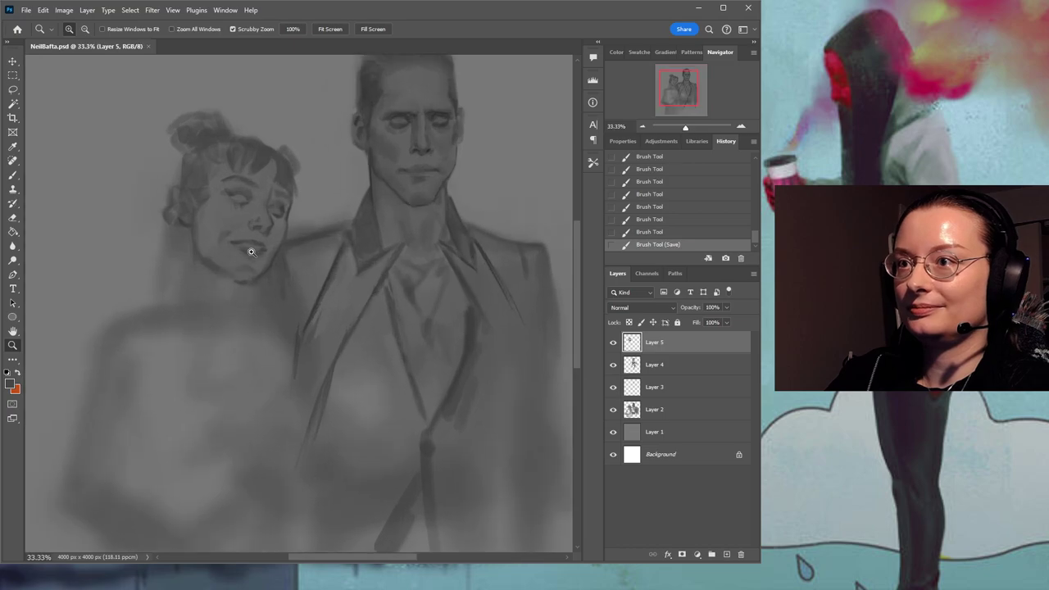
pyautogui.click(201, 261)
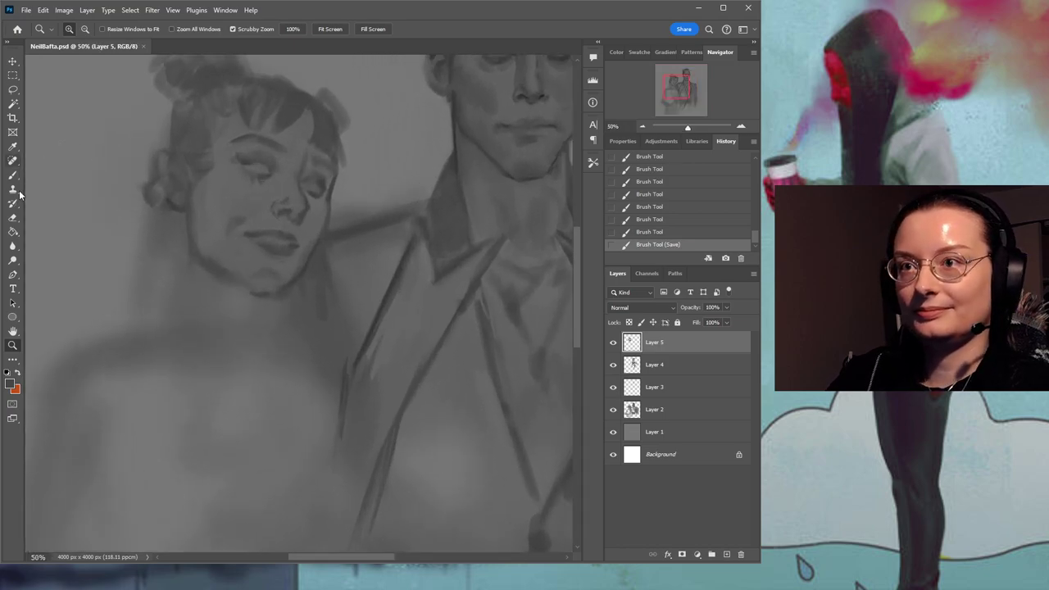
pyautogui.press('b')
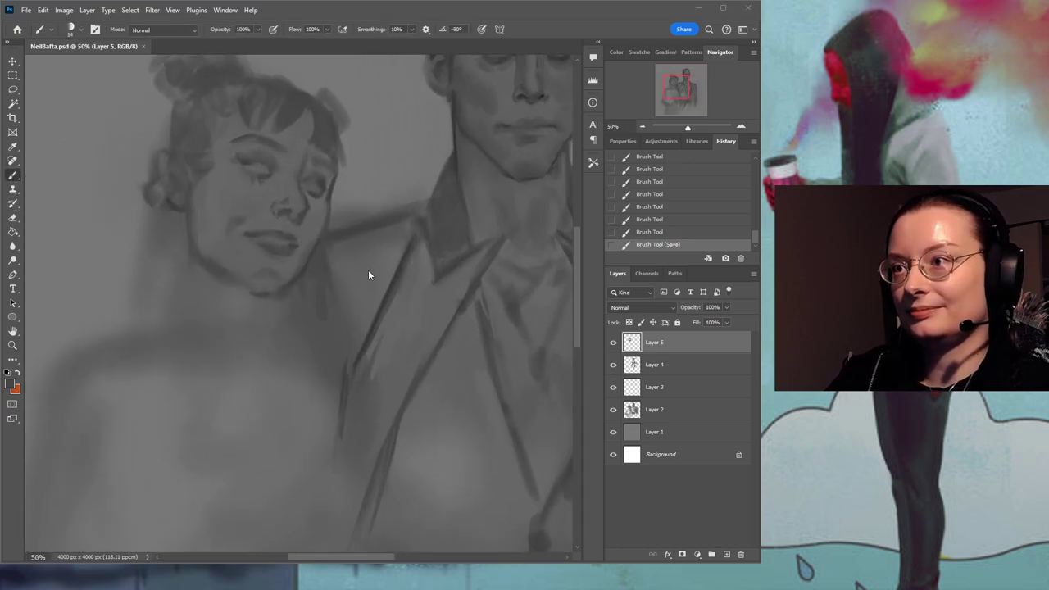
pyautogui.press(']')
pyautogui.press(']')
pyautogui.press(']')
pyautogui.press(']')
pyautogui.click(295, 231)
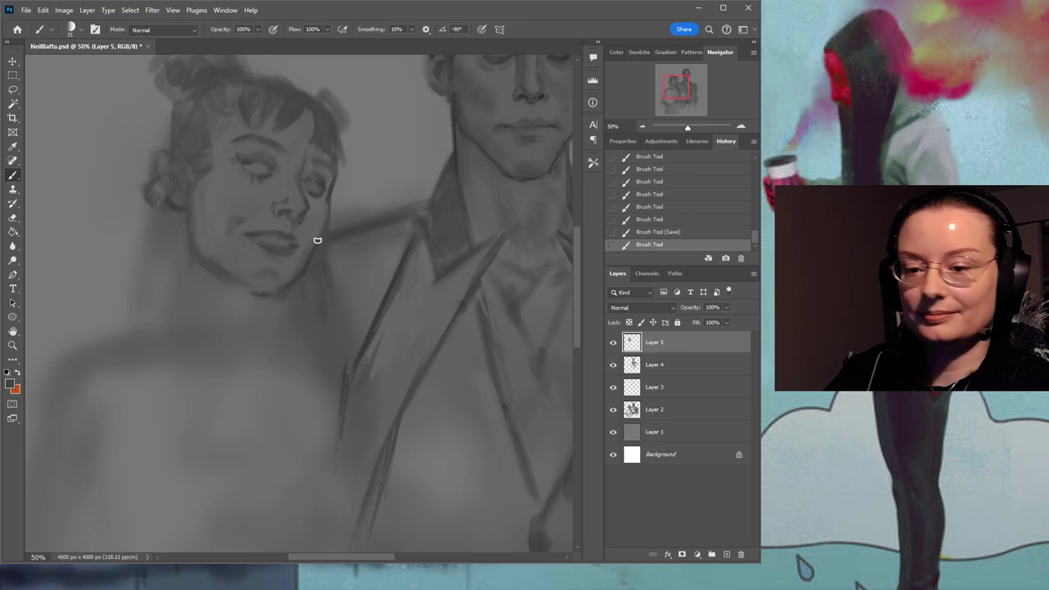
pyautogui.moveTo(295, 235)
pyautogui.mouseDown()
pyautogui.moveTo(282, 216)
pyautogui.moveTo(300, 243)
pyautogui.moveTo(295, 257)
pyautogui.mouseUp()
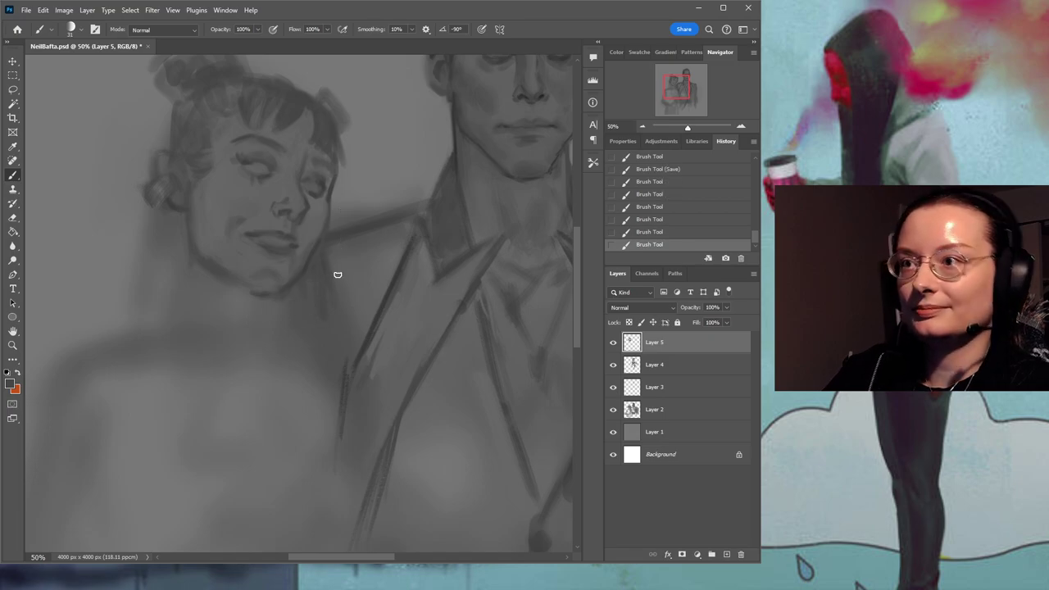
pyautogui.hotkey('ctrl', 'z')
# Touch up the woman's chin, sample a tone from it, and save the document.
pyautogui.moveTo(284, 279)
pyautogui.mouseDown()
pyautogui.moveTo(270, 290)
pyautogui.moveTo(286, 282)
pyautogui.mouseUp()
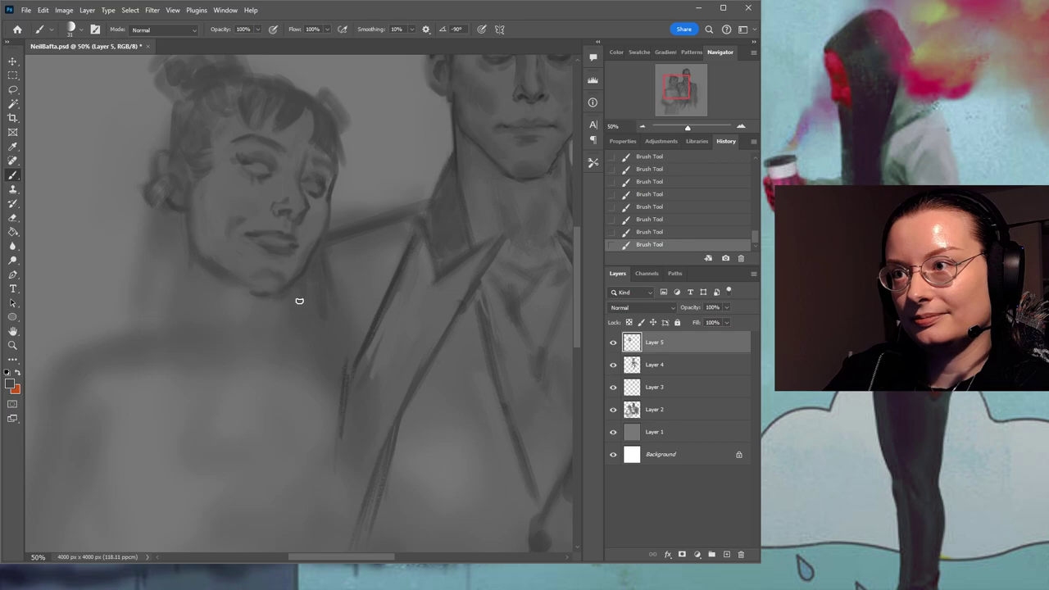
pyautogui.keyDown('alt'); pyautogui.click(271, 283); pyautogui.keyUp('alt')
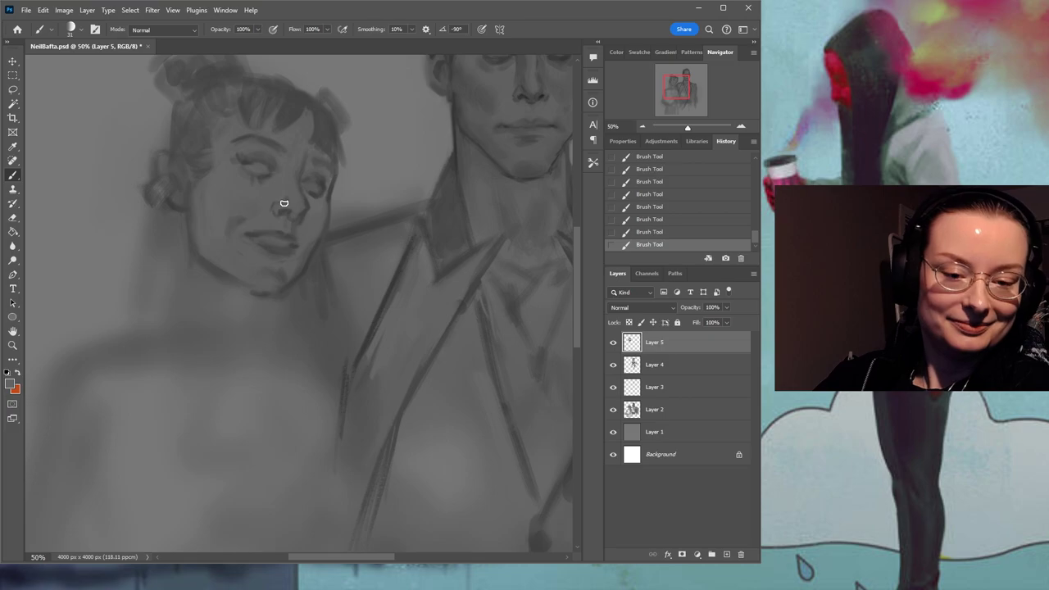
pyautogui.hotkey('ctrl', 's')
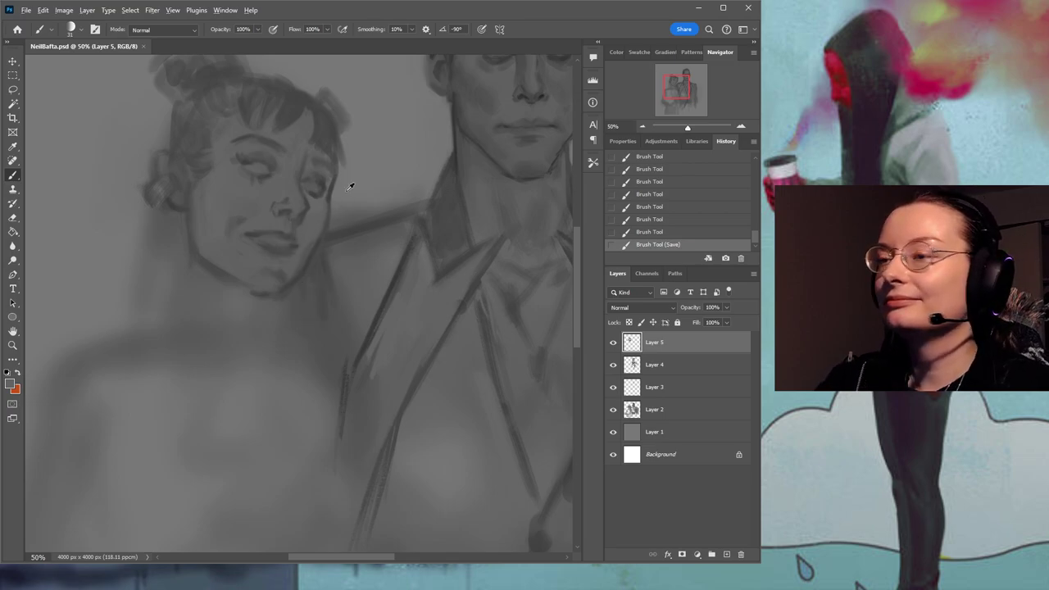
# Draw both sides of the woman's neck in a dark sampled tone with a 23 px brush, and refine her near jawline.
pyautogui.keyDown('alt'); pyautogui.click(457, 99); pyautogui.keyUp('alt')
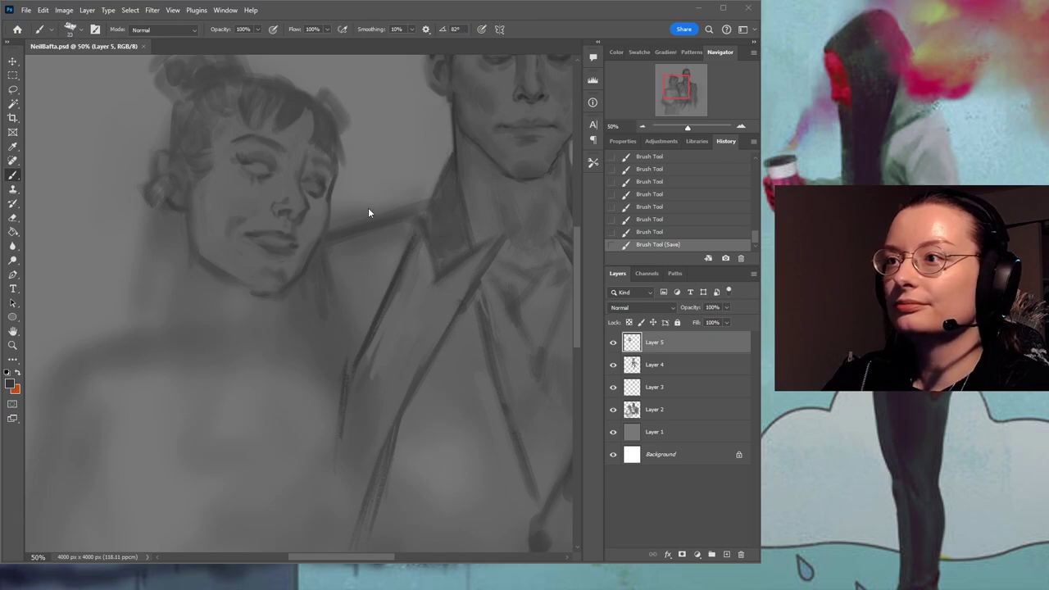
pyautogui.moveTo(178, 215); pyautogui.dragTo(176, 264)
pyautogui.moveTo(182, 226)
pyautogui.mouseDown()
pyautogui.moveTo(180, 254)
pyautogui.moveTo(181, 238)
pyautogui.mouseUp()
pyautogui.moveTo(177, 279); pyautogui.dragTo(173, 326)
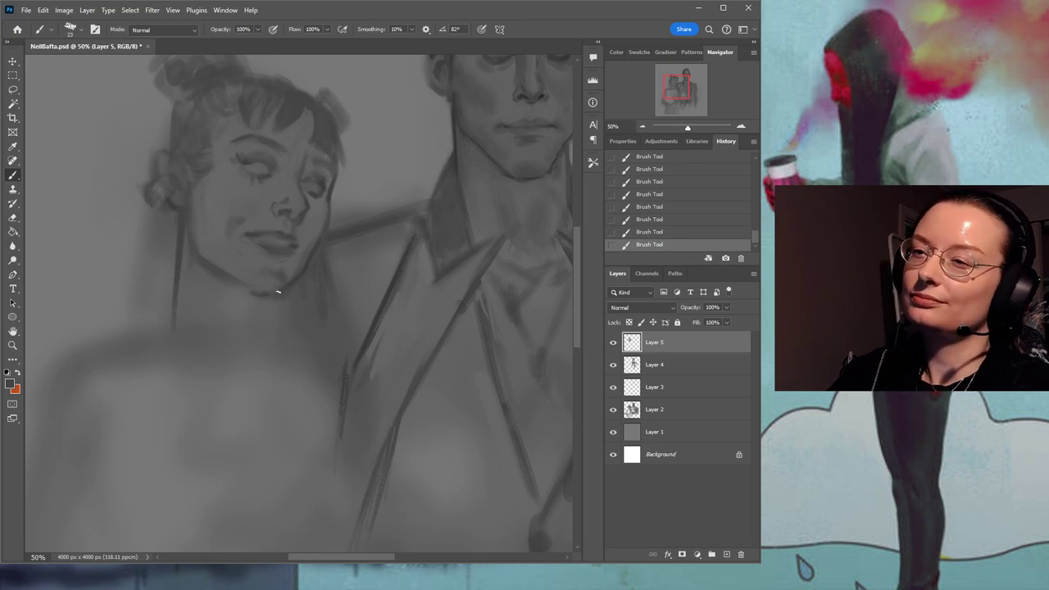
pyautogui.moveTo(278, 297); pyautogui.dragTo(277, 328)
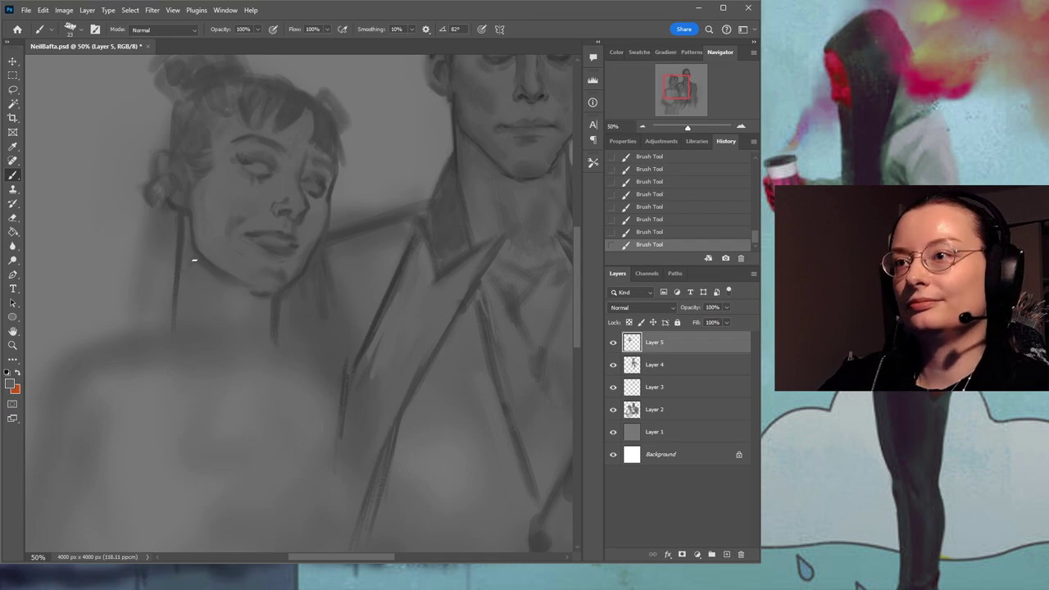
pyautogui.moveTo(188, 233); pyautogui.dragTo(203, 259)
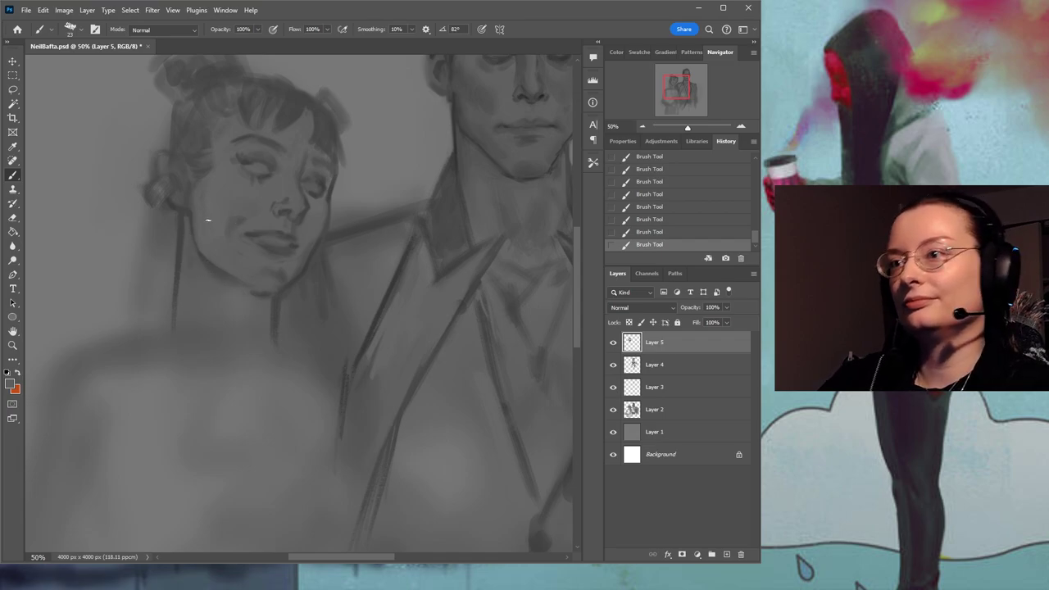
pyautogui.keyDown('alt'); pyautogui.click(211, 263); pyautogui.keyUp('alt')
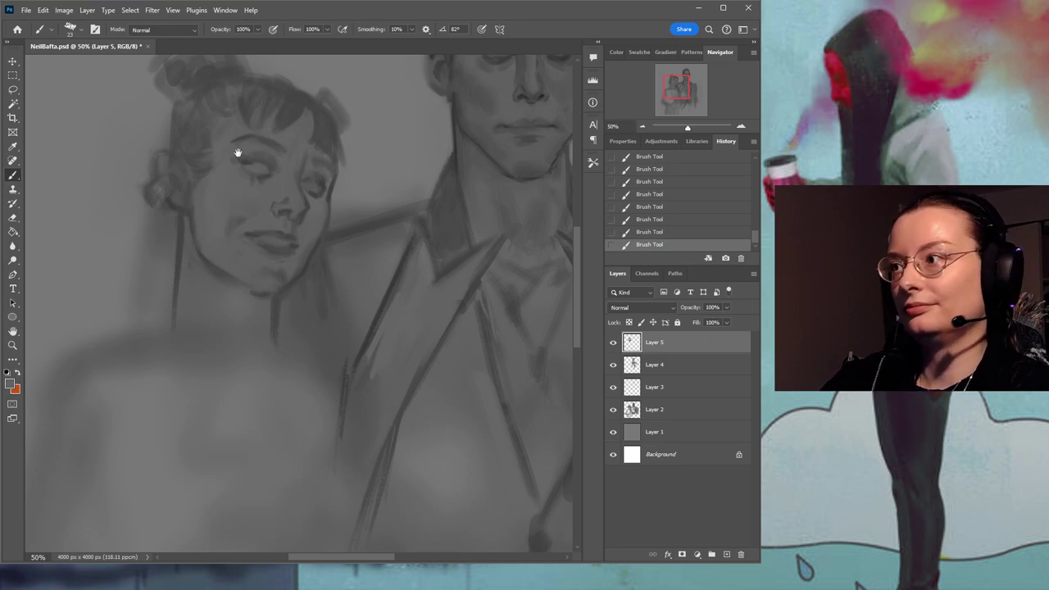
# Darken the hair at the far side of the woman's forehead and temple with tones sampled from her fringe, and save the document.
pyautogui.moveTo(230, 162); pyautogui.dragTo(240, 211)
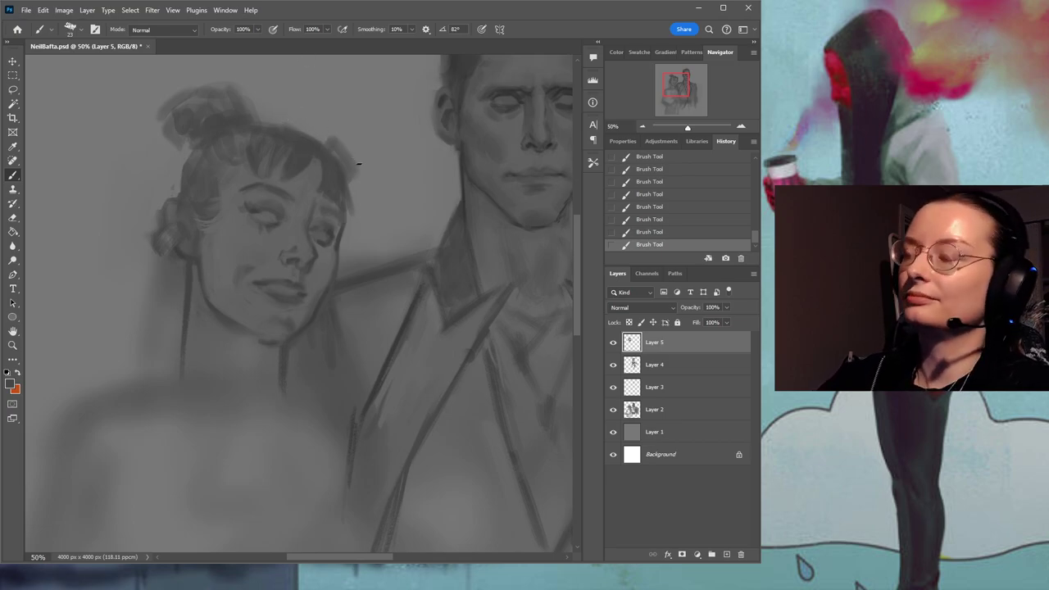
pyautogui.keyDown('alt'); pyautogui.click(317, 170); pyautogui.keyUp('alt')
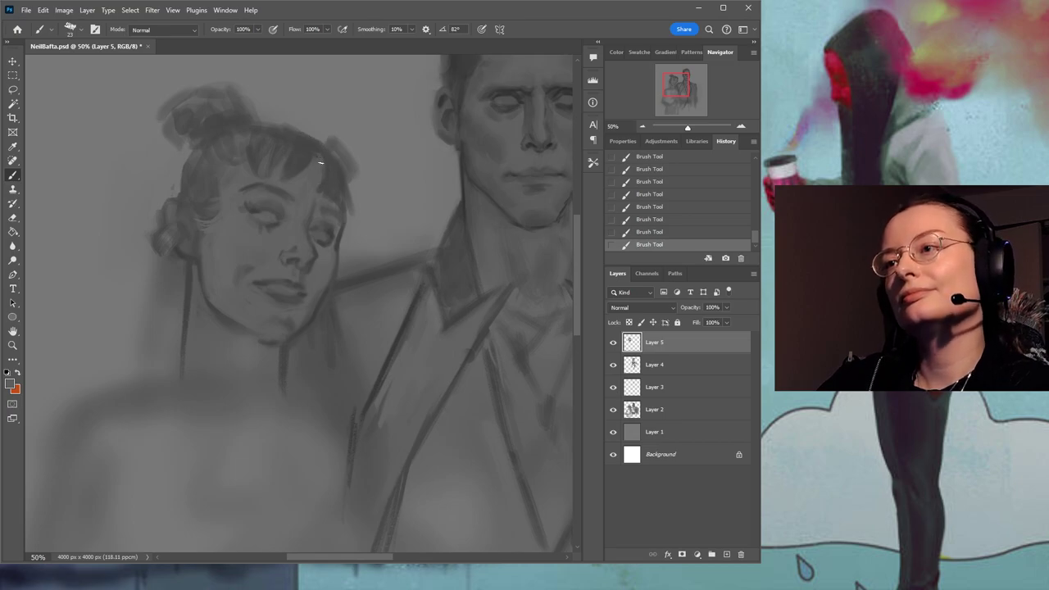
pyautogui.keyDown('alt'); pyautogui.click(326, 158); pyautogui.keyUp('alt')
pyautogui.moveTo(353, 179); pyautogui.dragTo(347, 205)
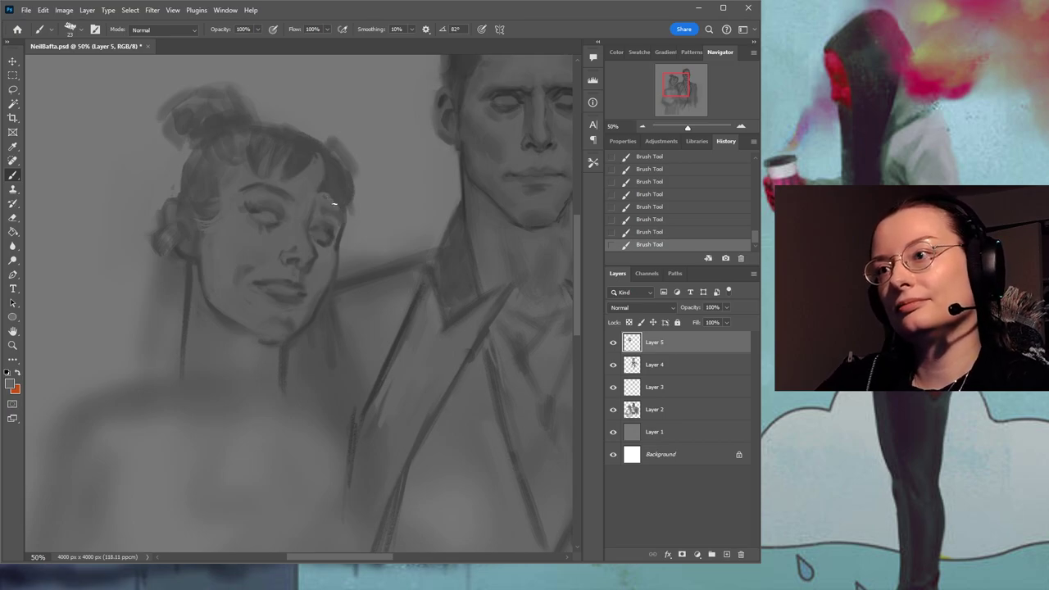
pyautogui.moveTo(380, 200); pyautogui.dragTo(358, 229)
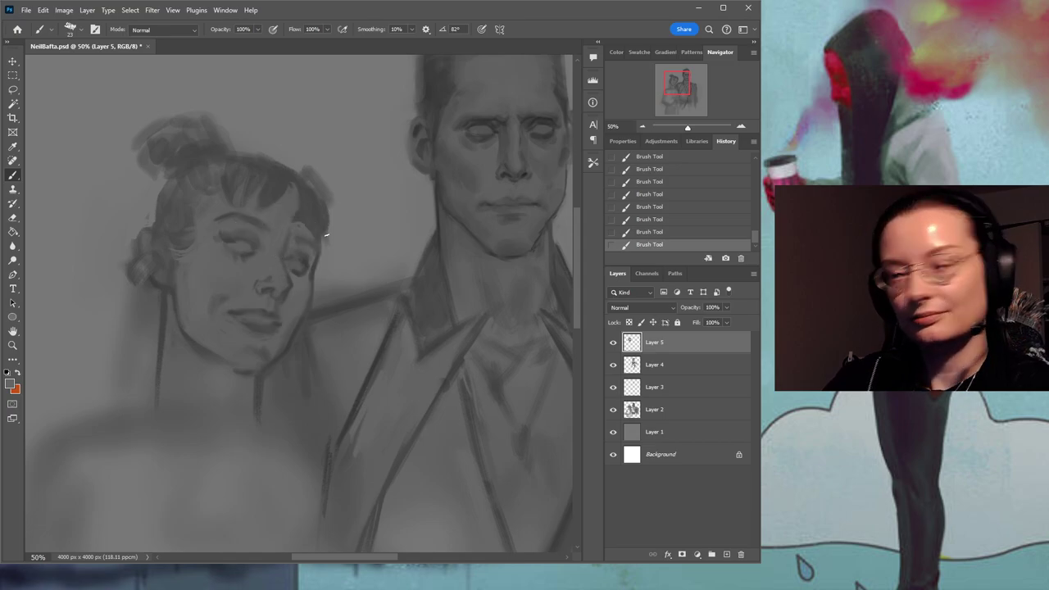
pyautogui.hotkey('ctrl', 's')
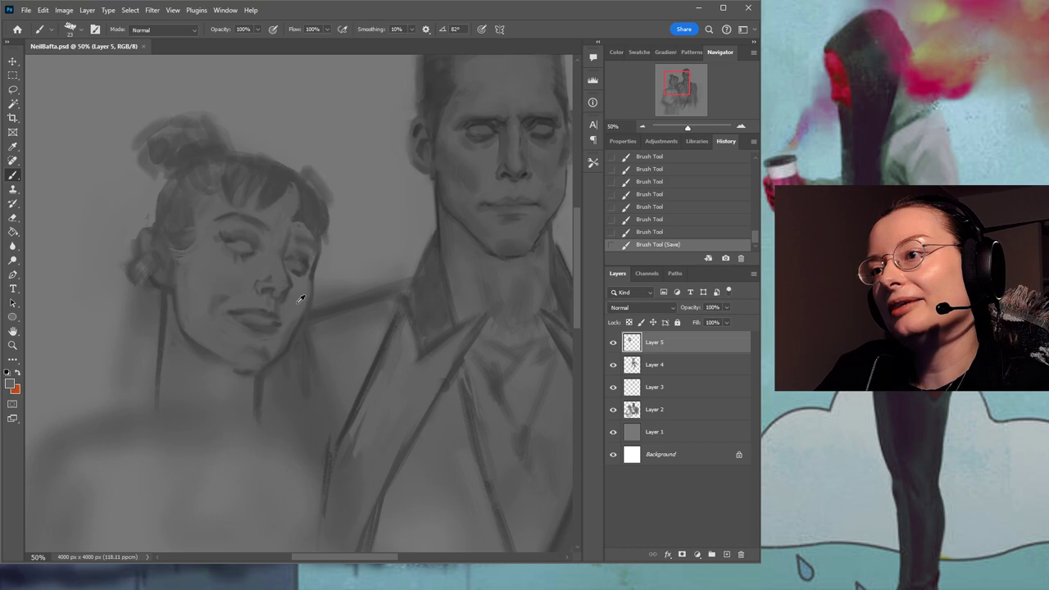
# Darken the underside of the woman's nose and redraw her far jawline from beside the mouth down to the chin.
pyautogui.keyDown('alt'); pyautogui.click(274, 290); pyautogui.keyUp('alt')
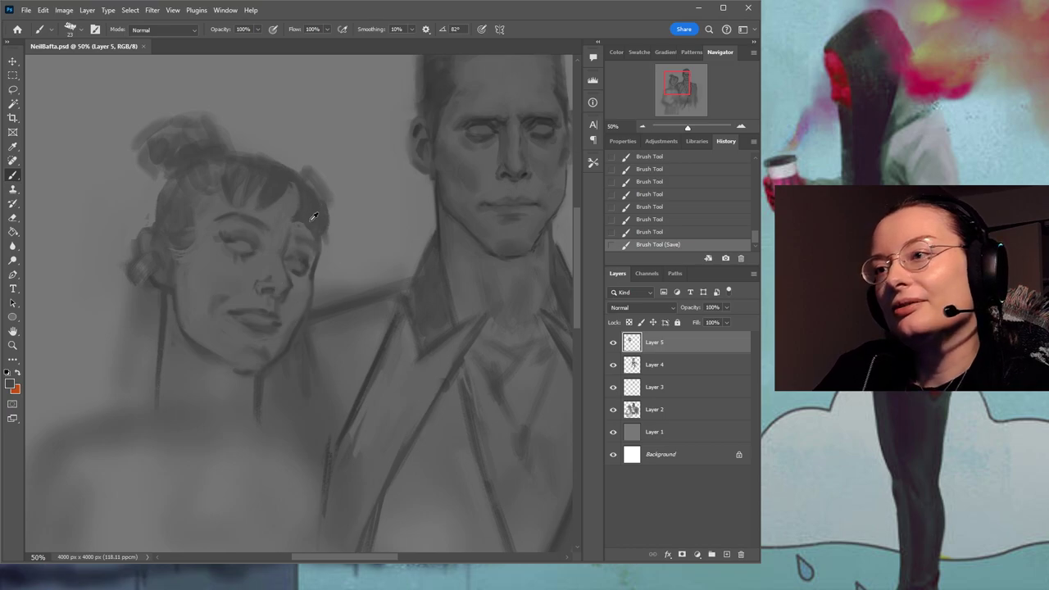
pyautogui.moveTo(274, 295); pyautogui.dragTo(266, 289)
pyautogui.moveTo(330, 308); pyautogui.dragTo(321, 271)
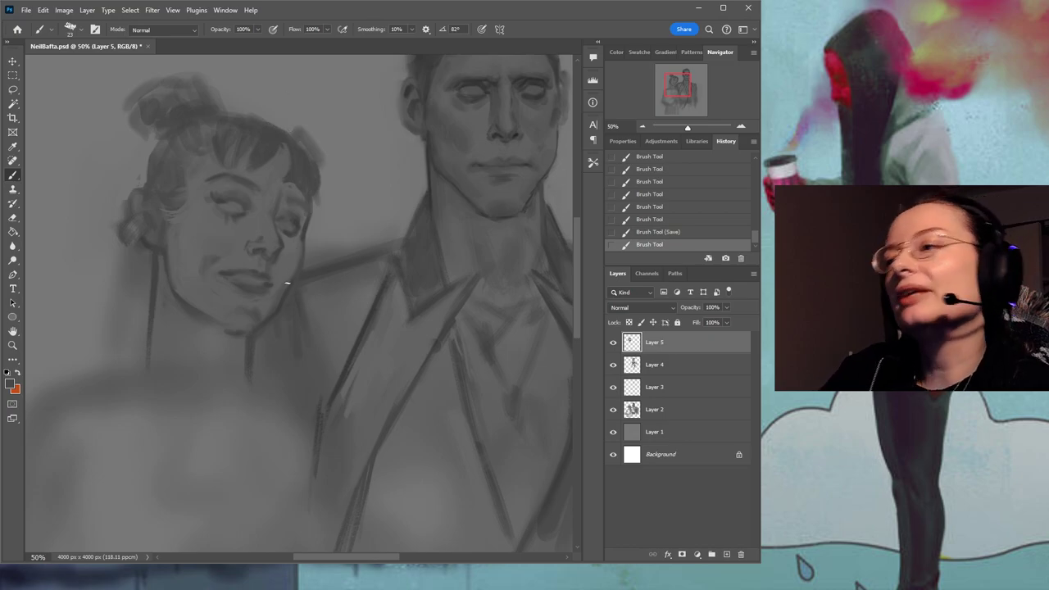
pyautogui.moveTo(279, 286)
pyautogui.mouseDown()
pyautogui.moveTo(289, 290)
pyautogui.moveTo(273, 292)
pyautogui.mouseUp()
pyautogui.hotkey('ctrl', 'z')
pyautogui.moveTo(275, 292); pyautogui.dragTo(259, 326)
pyautogui.moveTo(258, 327); pyautogui.dragTo(251, 336)
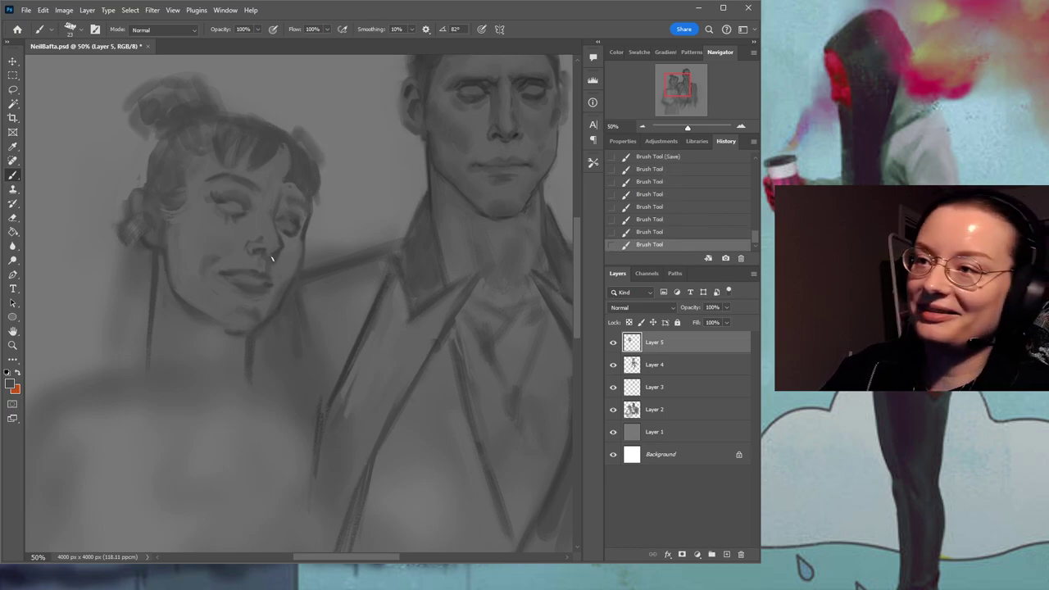
# Curve the base of the woman's far neck line out toward her shoulder, check the whole portrait, and save the document.
pyautogui.moveTo(320, 272); pyautogui.dragTo(339, 304)
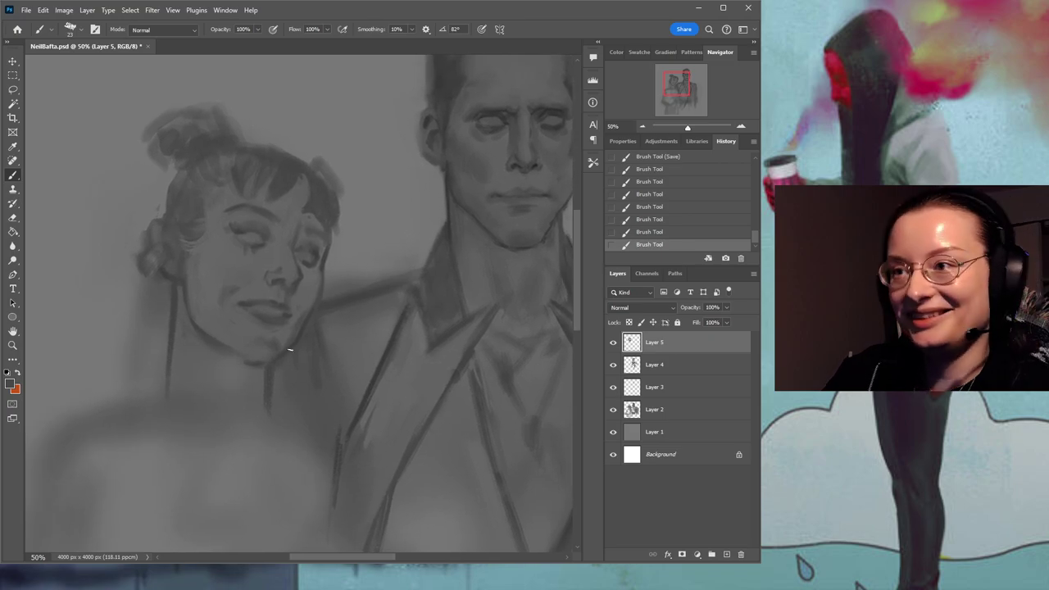
pyautogui.moveTo(302, 343); pyautogui.dragTo(326, 276)
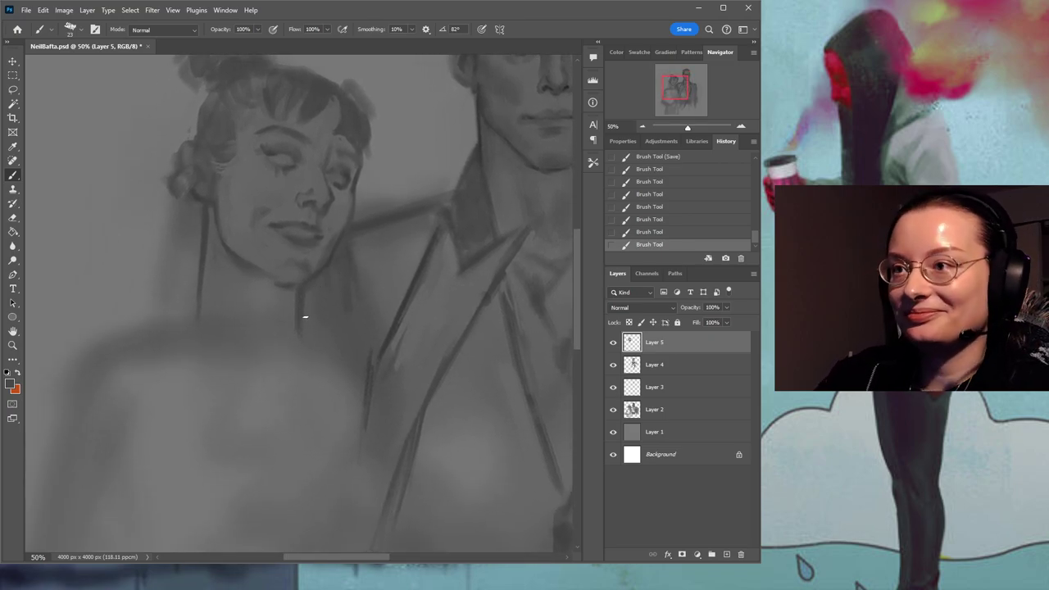
pyautogui.moveTo(303, 319); pyautogui.dragTo(300, 312)
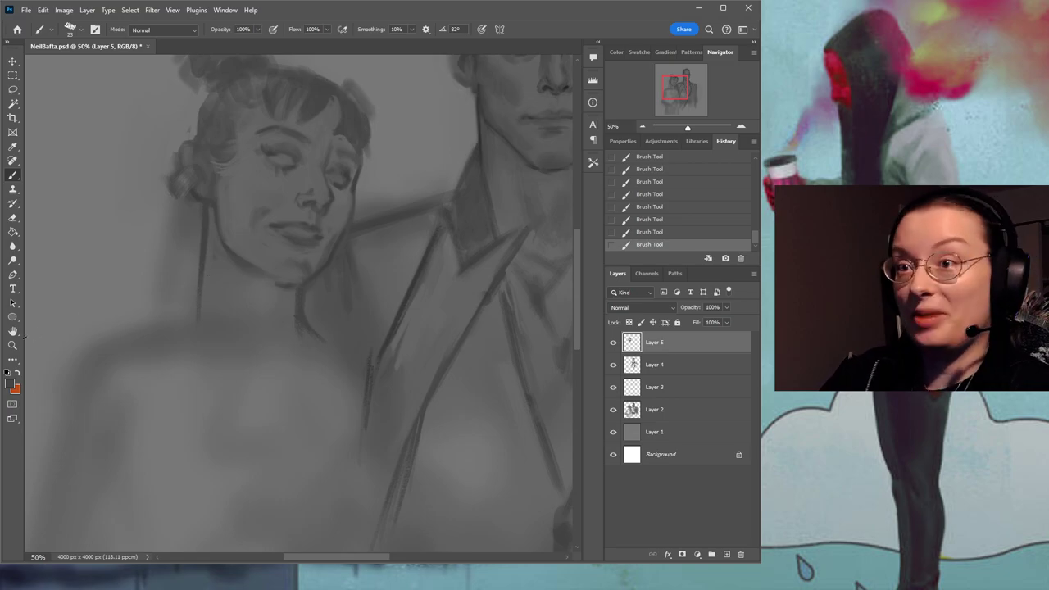
pyautogui.press('z')
pyautogui.hotkey('ctrl', '0')
pyautogui.click(225, 309)
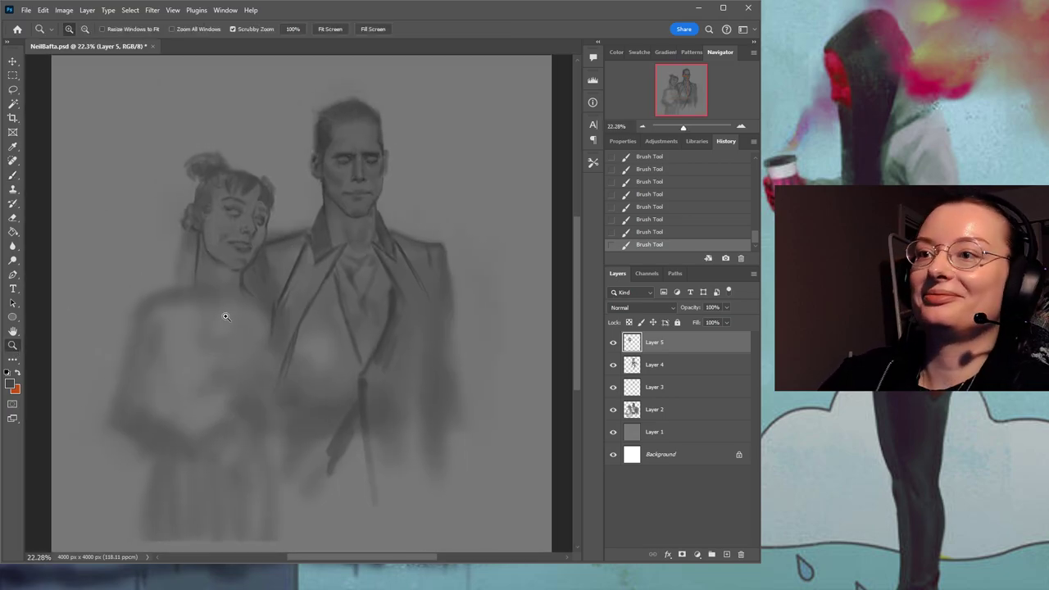
pyautogui.click(196, 267)
pyautogui.hotkey('ctrl', 's')
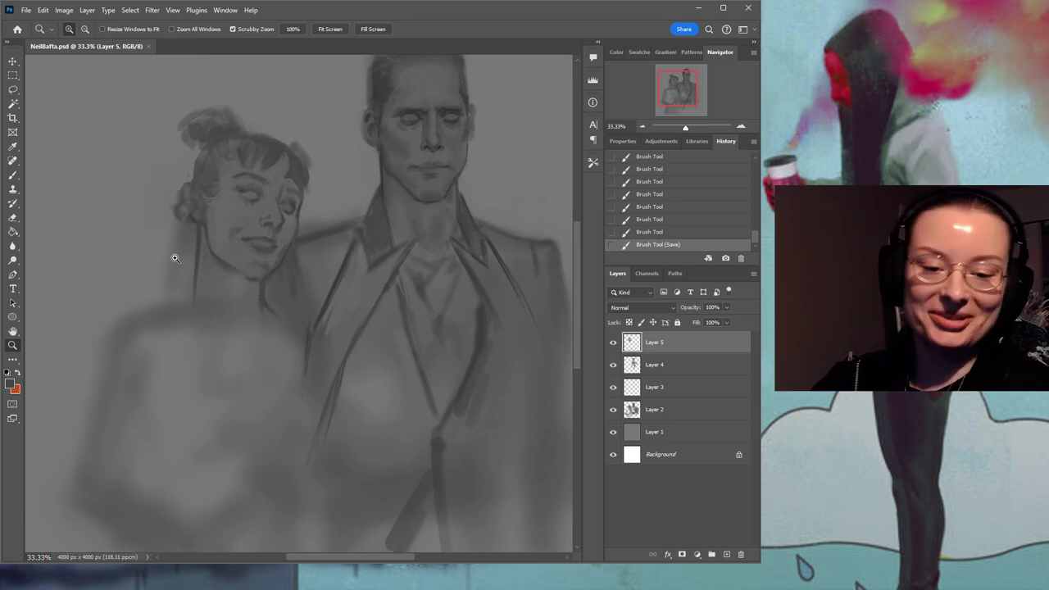
# Refine the nape and clean up the background behind the woman's neck with sampled tones and a 47 px brush.
pyautogui.click(13, 174)
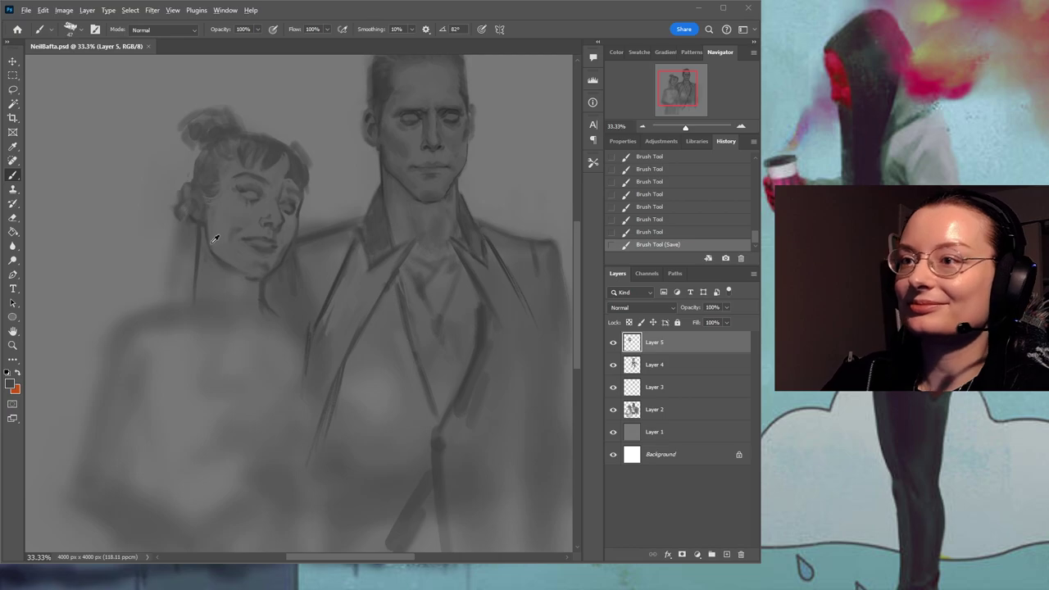
pyautogui.keyDown('alt'); pyautogui.click(203, 179); pyautogui.keyUp('alt')
pyautogui.moveTo(197, 244)
pyautogui.mouseDown()
pyautogui.moveTo(193, 276)
pyautogui.moveTo(218, 238)
pyautogui.moveTo(198, 258)
pyautogui.moveTo(197, 225)
pyautogui.moveTo(176, 263)
pyautogui.moveTo(161, 235)
pyautogui.moveTo(169, 230)
pyautogui.moveTo(175, 258)
pyautogui.moveTo(187, 236)
pyautogui.mouseUp()
pyautogui.keyDown('alt'); pyautogui.click(161, 235); pyautogui.keyUp('alt')
pyautogui.moveTo(190, 250)
pyautogui.mouseDown()
pyautogui.moveTo(175, 229)
pyautogui.moveTo(190, 230)
pyautogui.moveTo(187, 255)
pyautogui.moveTo(191, 230)
pyautogui.moveTo(189, 258)
pyautogui.moveTo(192, 230)
pyautogui.moveTo(191, 297)
pyautogui.mouseUp()
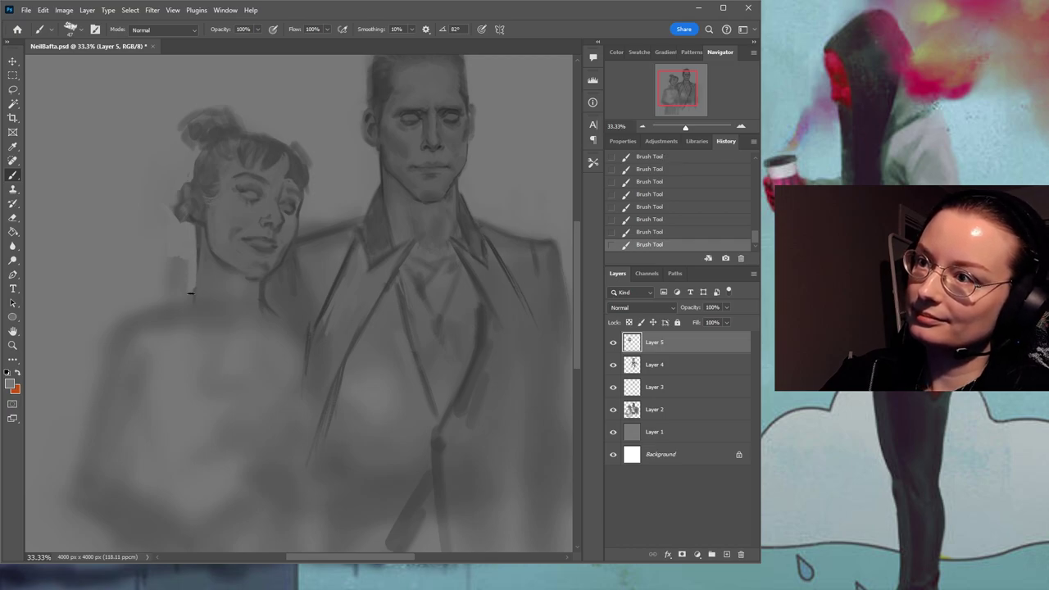
# Darken and round out the woman's near top hair bun, sampling the background to clean up its outline.
pyautogui.keyDown('alt'); pyautogui.click(256, 171); pyautogui.keyUp('alt')
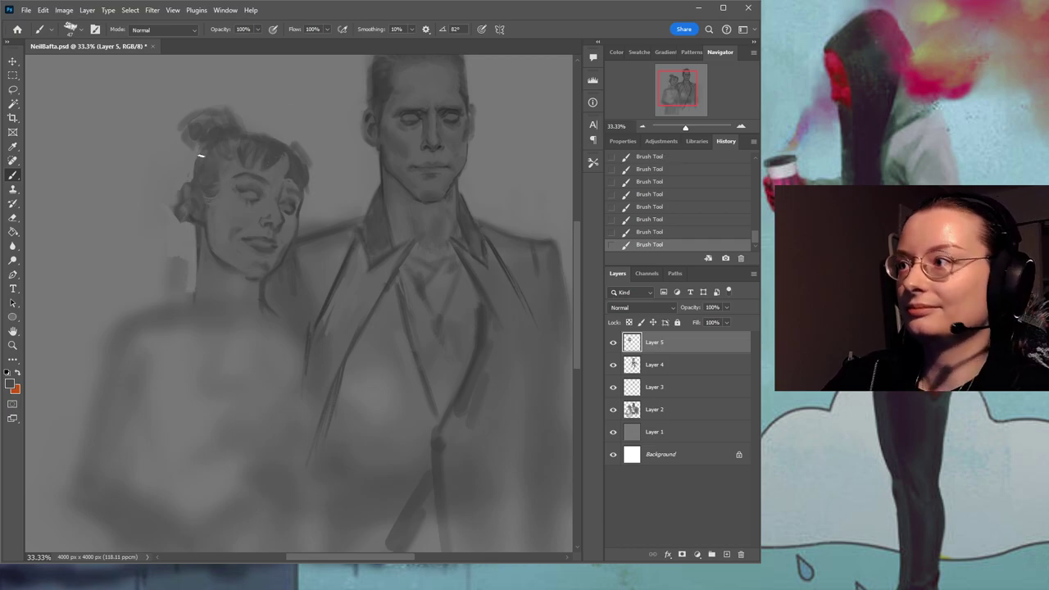
pyautogui.moveTo(205, 155)
pyautogui.mouseDown()
pyautogui.moveTo(235, 147)
pyautogui.moveTo(215, 112)
pyautogui.moveTo(229, 112)
pyautogui.mouseUp()
pyautogui.moveTo(221, 127)
pyautogui.mouseDown()
pyautogui.moveTo(242, 114)
pyautogui.moveTo(188, 137)
pyautogui.moveTo(190, 148)
pyautogui.moveTo(189, 114)
pyautogui.mouseUp()
pyautogui.keyDown('alt'); pyautogui.click(181, 119); pyautogui.keyUp('alt')
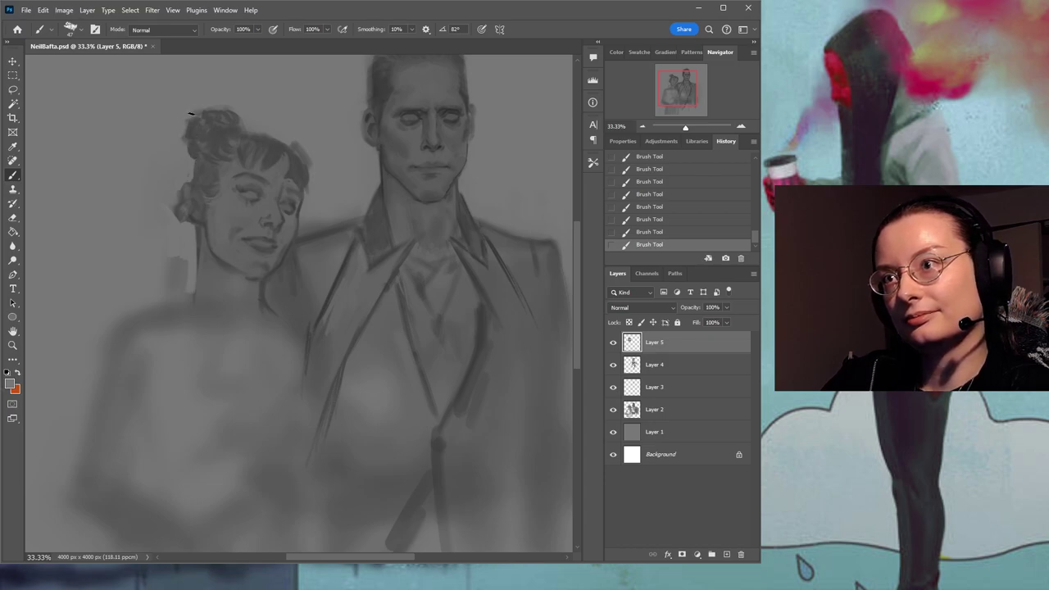
# Shape the woman's far hair bun with tones sampled from her hair, and choose a darker grey for painting the top of her hair.
pyautogui.keyDown('alt'); pyautogui.click(298, 162); pyautogui.keyUp('alt')
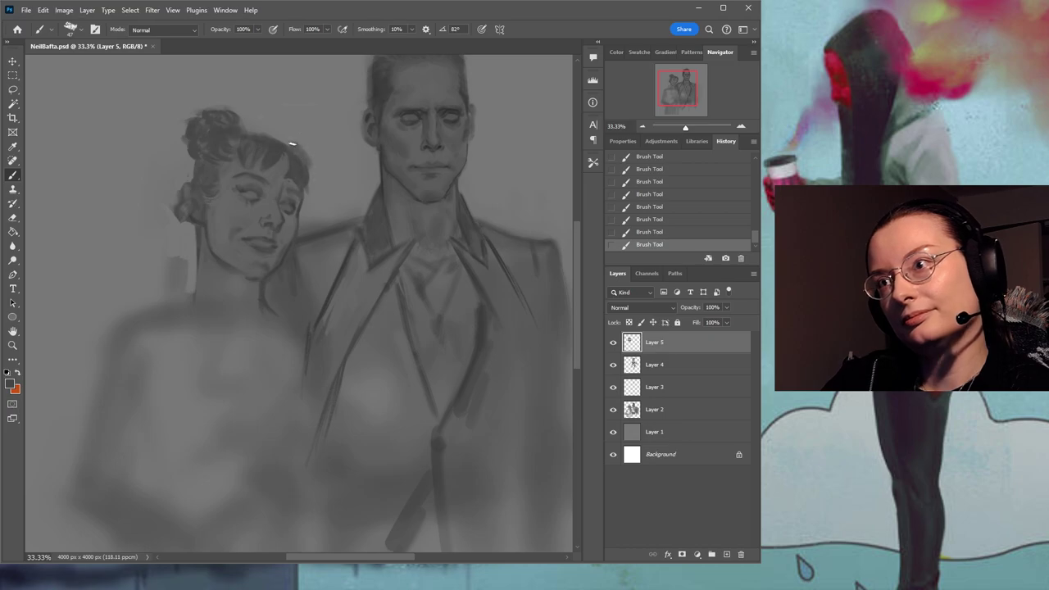
pyautogui.moveTo(303, 147)
pyautogui.mouseDown()
pyautogui.moveTo(314, 175)
pyautogui.moveTo(302, 190)
pyautogui.moveTo(319, 166)
pyautogui.moveTo(318, 144)
pyautogui.mouseUp()
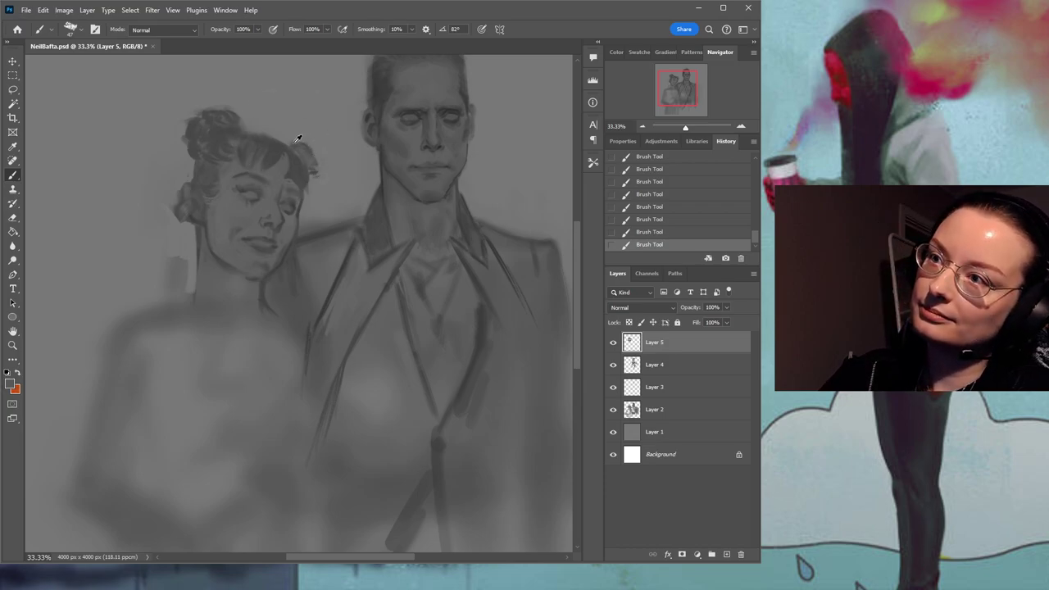
pyautogui.moveTo(288, 139); pyautogui.dragTo(295, 144)
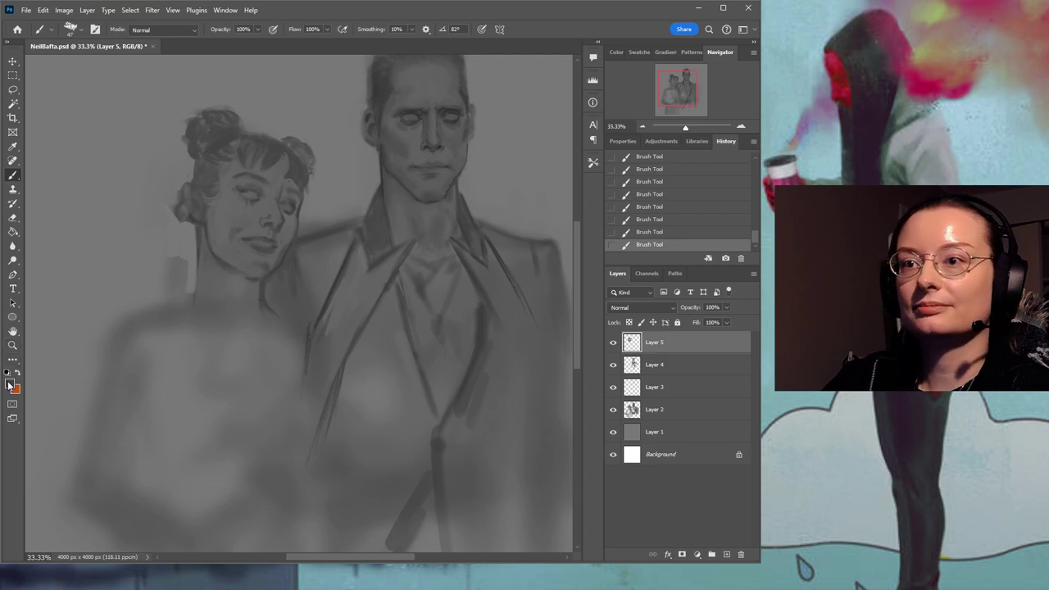
pyautogui.press('i')
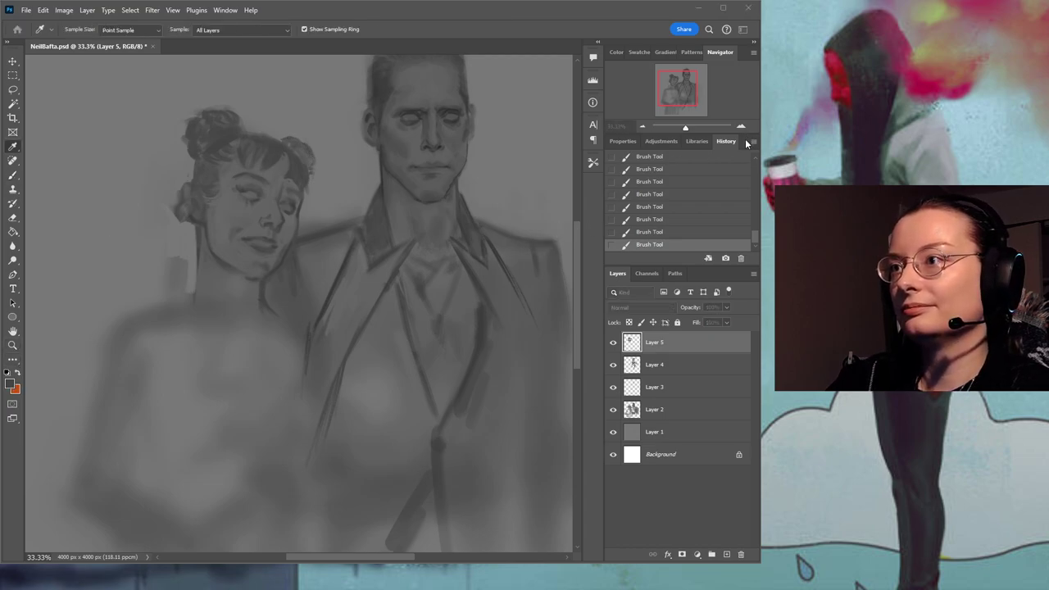
pyautogui.press('b')
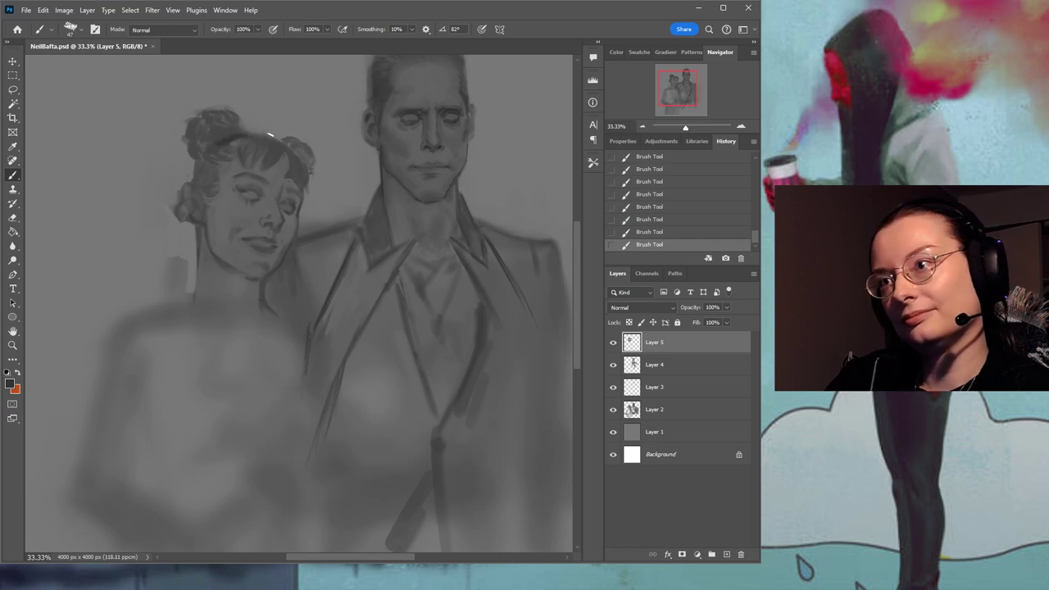
# Refine the woman's crown hair and low bun with sampled tones, add a light accent at her ear, and save the document.
pyautogui.keyDown('alt'); pyautogui.click(232, 130); pyautogui.keyUp('alt')
pyautogui.keyDown('alt'); pyautogui.click(226, 132); pyautogui.keyUp('alt')
pyautogui.keyDown('alt'); pyautogui.click(233, 138); pyautogui.keyUp('alt')
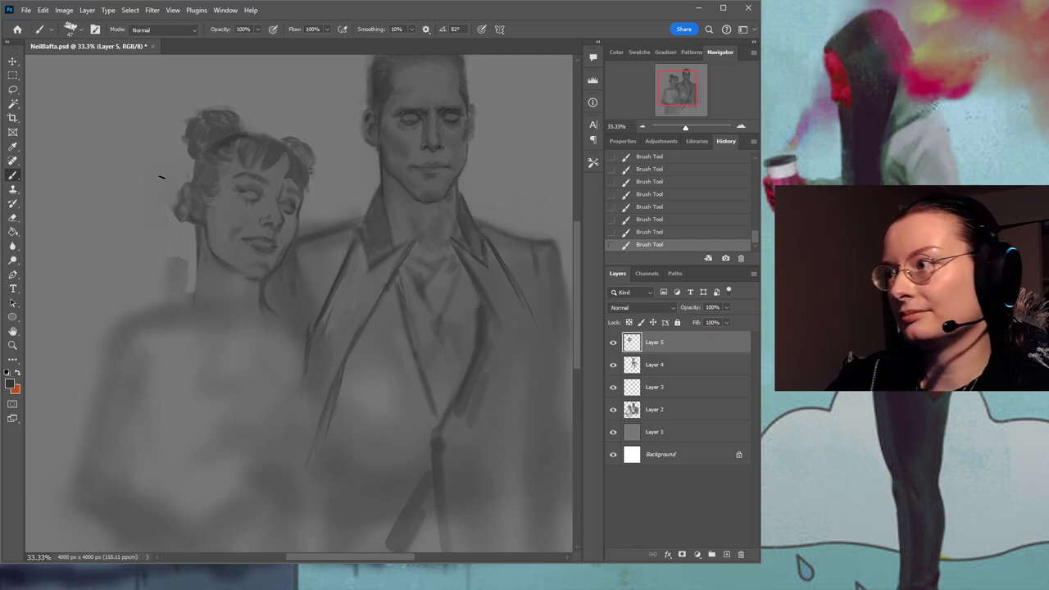
pyautogui.keyDown('alt'); pyautogui.click(220, 214); pyautogui.keyUp('alt')
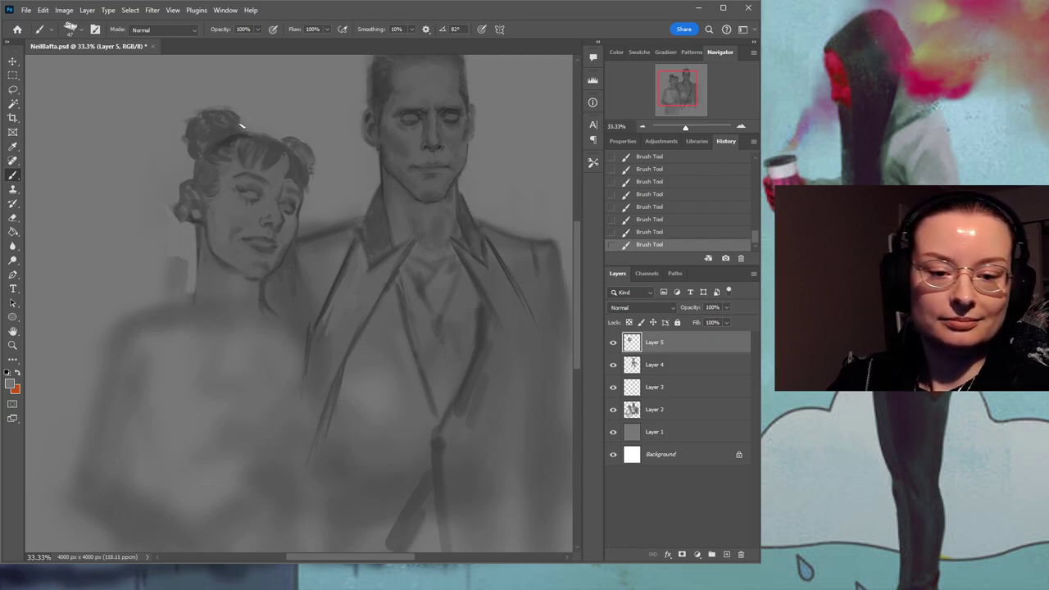
pyautogui.hotkey('ctrl', 's')
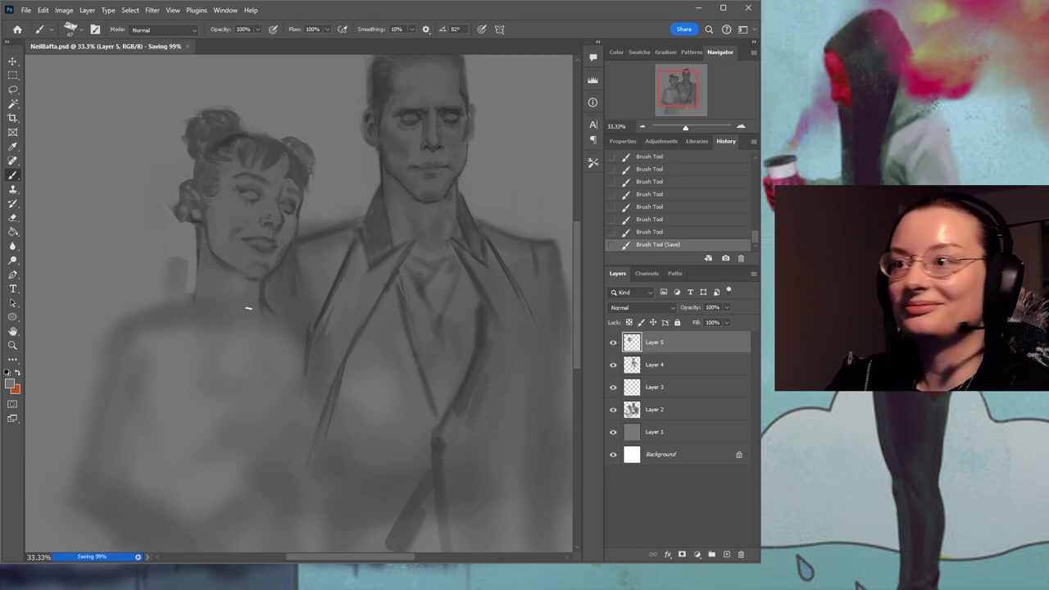
# Clean up the contour of the woman's nape and the background behind it using a sampled tone.
pyautogui.moveTo(191, 278)
pyautogui.mouseDown()
pyautogui.moveTo(201, 244)
pyautogui.moveTo(196, 286)
pyautogui.mouseUp()
pyautogui.moveTo(202, 238); pyautogui.dragTo(195, 293)
pyautogui.keyDown('alt'); pyautogui.click(187, 253); pyautogui.keyUp('alt')
pyautogui.moveTo(195, 237); pyautogui.dragTo(196, 271)
pyautogui.moveTo(202, 231); pyautogui.dragTo(200, 245)
pyautogui.moveTo(221, 337); pyautogui.dragTo(205, 301)
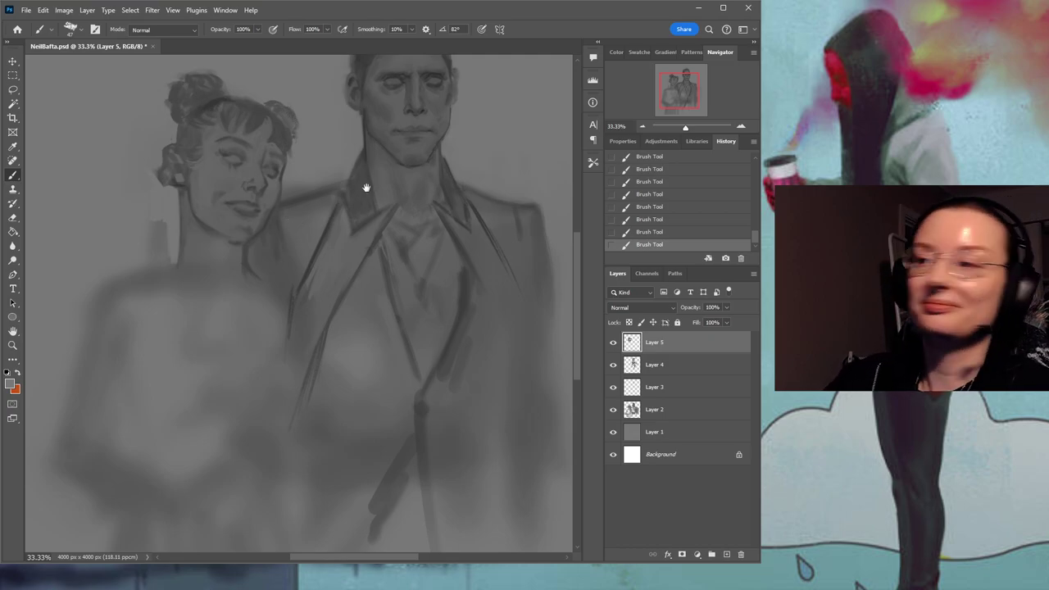
# Darken the edges of the man's coat collar beside his neck using tones sampled from the painting.
pyautogui.moveTo(364, 192); pyautogui.dragTo(382, 246)
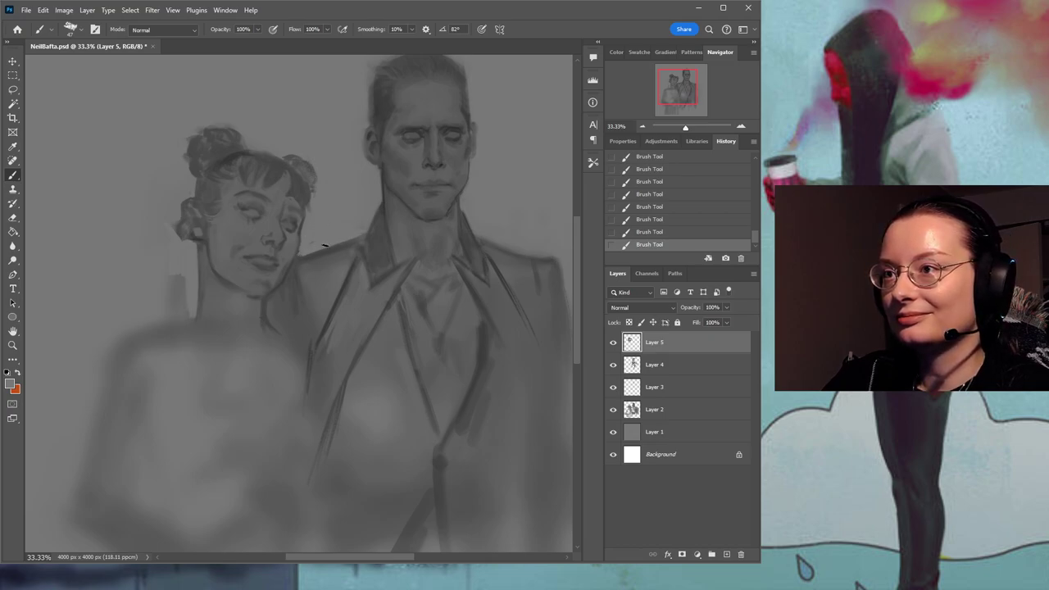
pyautogui.keyDown('alt'); pyautogui.click(344, 246); pyautogui.keyUp('alt')
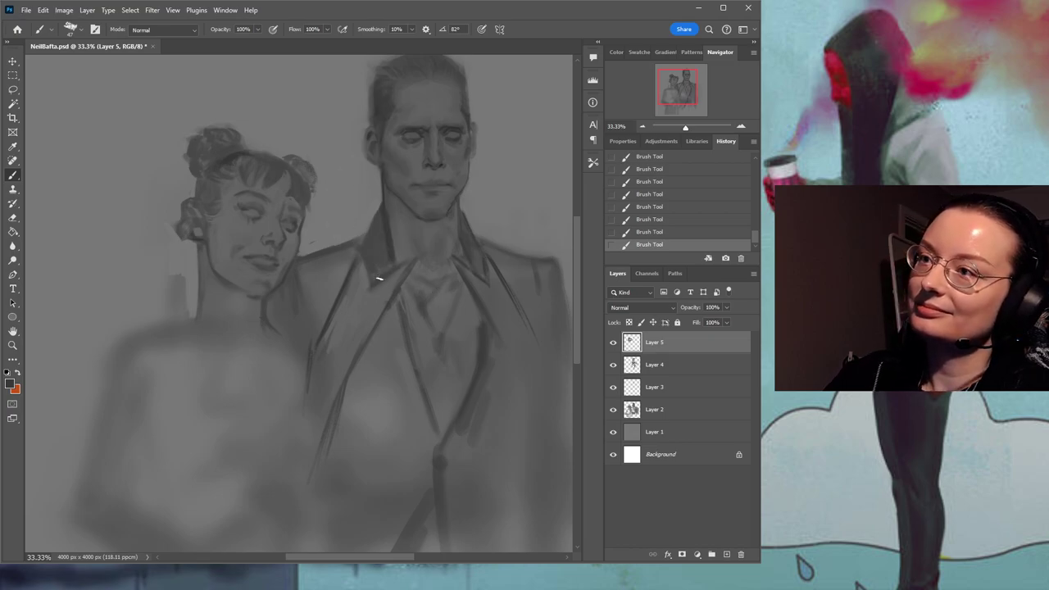
pyautogui.moveTo(374, 278); pyautogui.dragTo(363, 252)
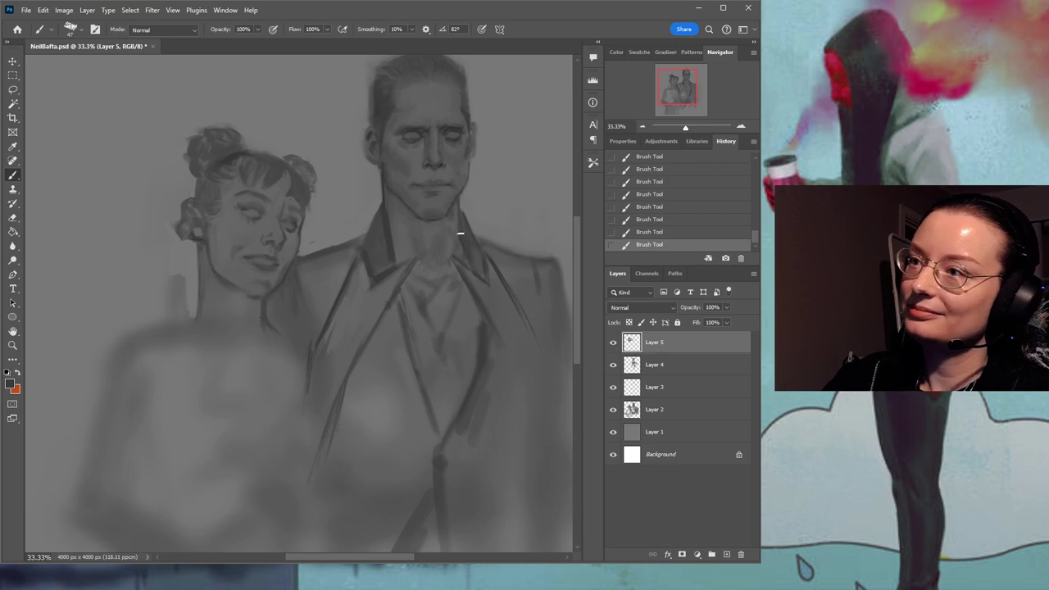
pyautogui.keyDown('alt'); pyautogui.click(433, 234); pyautogui.keyUp('alt')
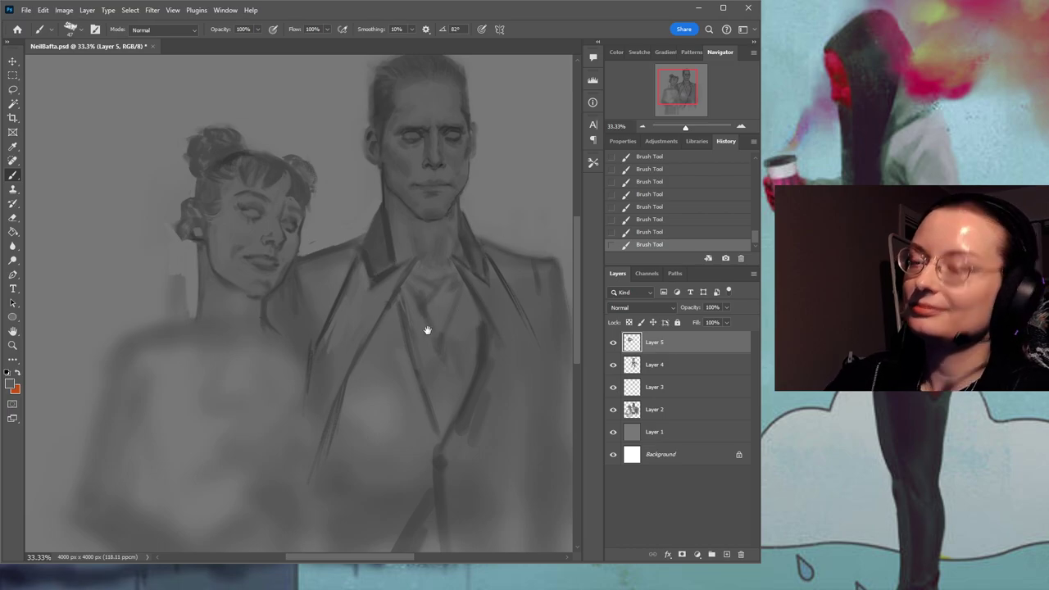
# Define the woman's near shoulder outline with a larger brush and lighten its upper surface with sampled skin tones.
pyautogui.moveTo(429, 331); pyautogui.dragTo(393, 234)
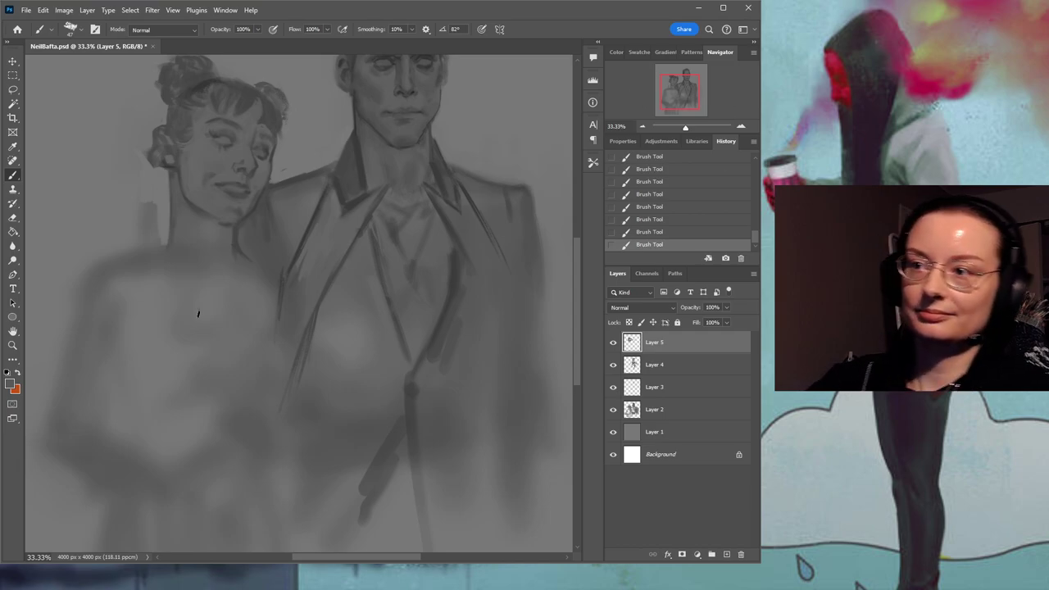
pyautogui.moveTo(212, 264); pyautogui.dragTo(281, 267)
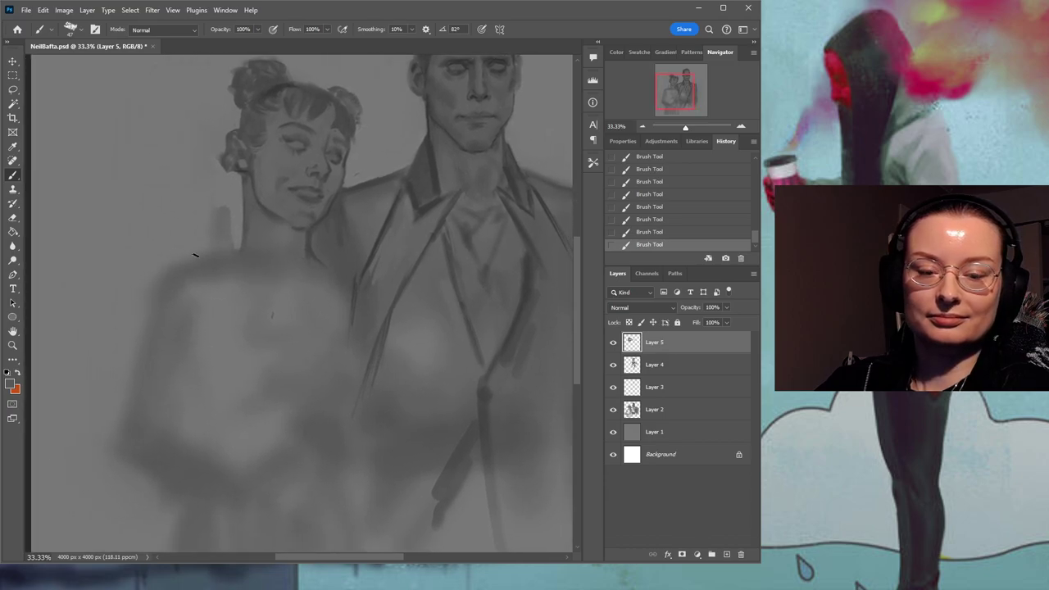
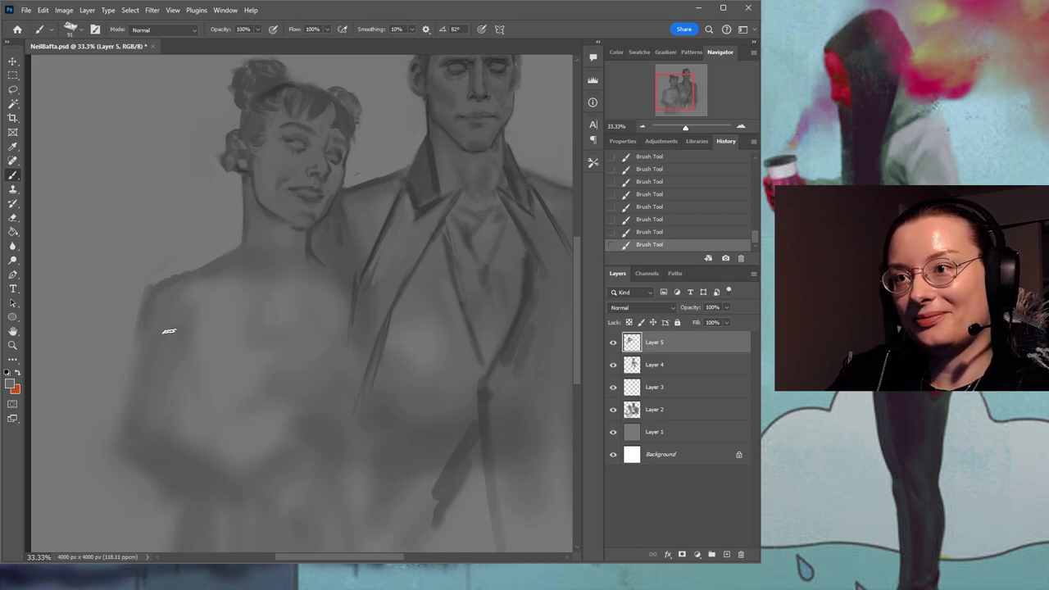
pyautogui.moveTo(187, 289); pyautogui.dragTo(223, 278)
pyautogui.keyDown('alt'); pyautogui.click(220, 290); pyautogui.keyUp('alt')
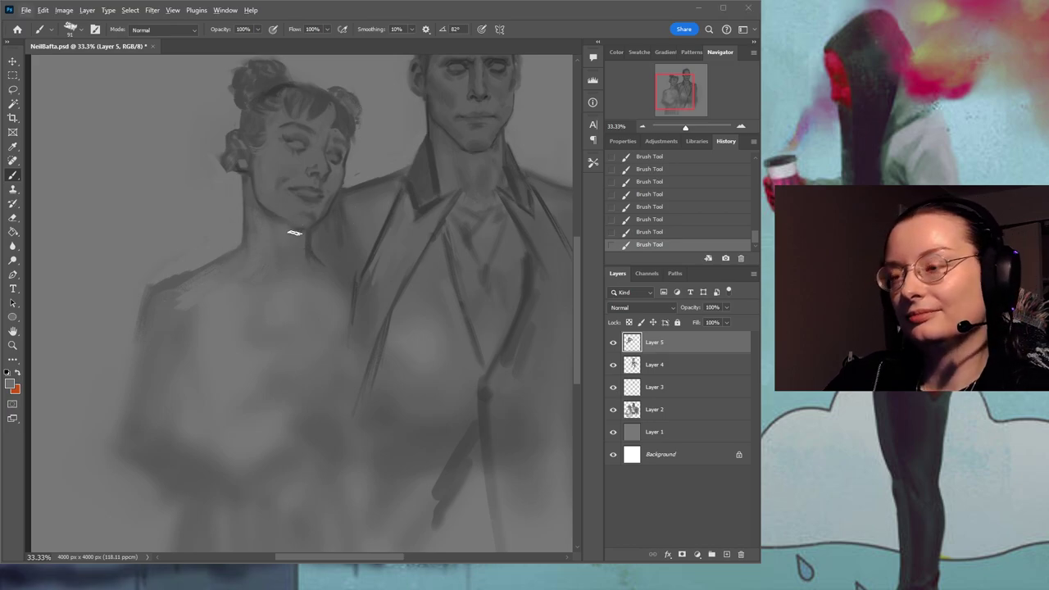
# Switch to a different brush and paint the diagonal neck muscle below the woman's jaw with tones sampled from her face and neck.
pyautogui.click(363, 349)
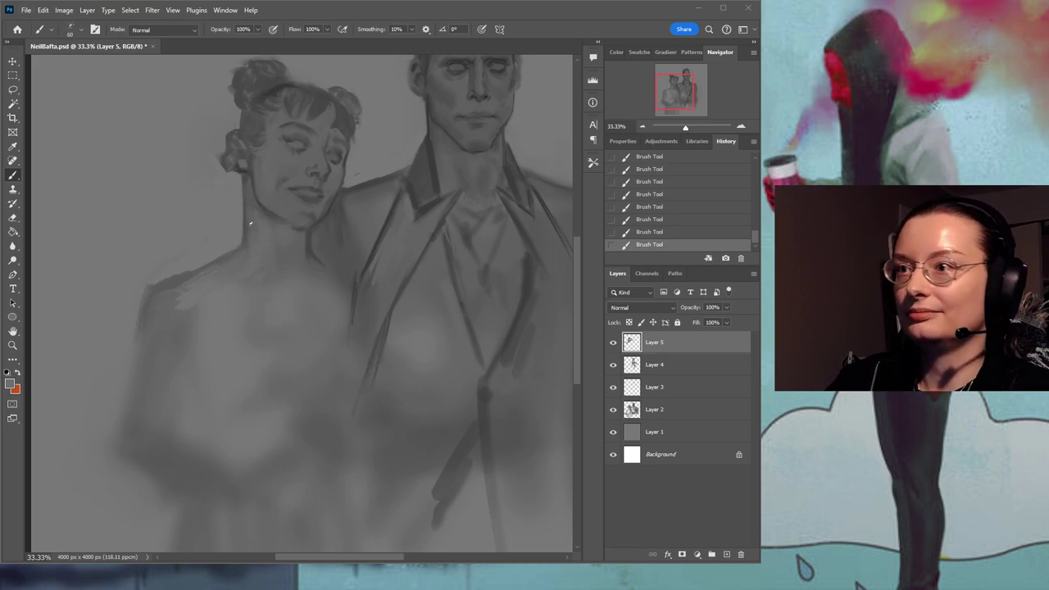
pyautogui.keyDown('alt'); pyautogui.click(272, 217); pyautogui.keyUp('alt')
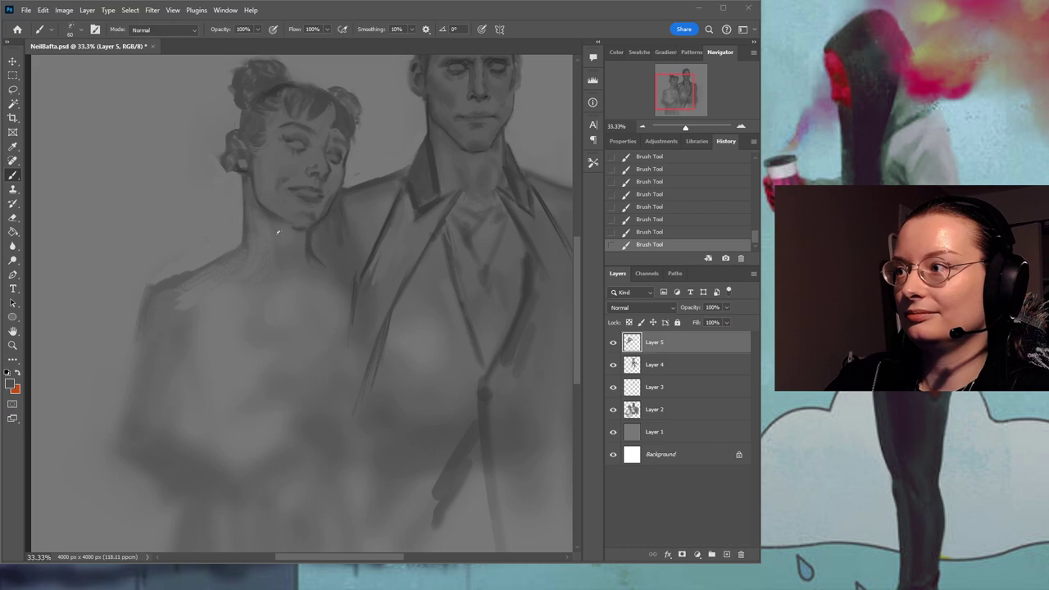
pyautogui.keyDown('alt'); pyautogui.click(295, 188); pyautogui.keyUp('alt')
pyautogui.moveTo(270, 222); pyautogui.dragTo(274, 250)
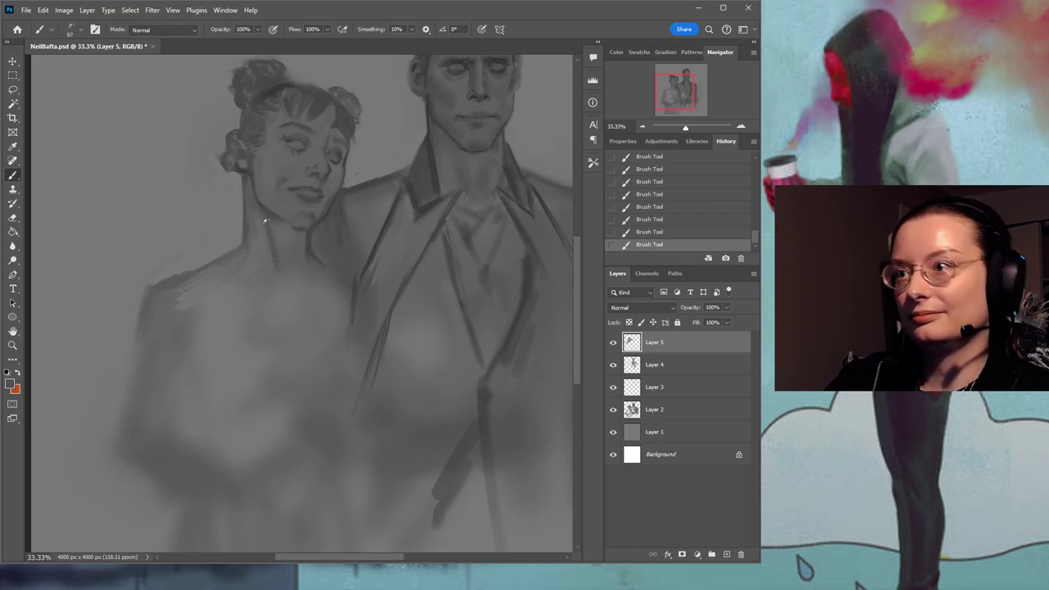
pyautogui.keyDown('alt'); pyautogui.click(272, 223); pyautogui.keyUp('alt')
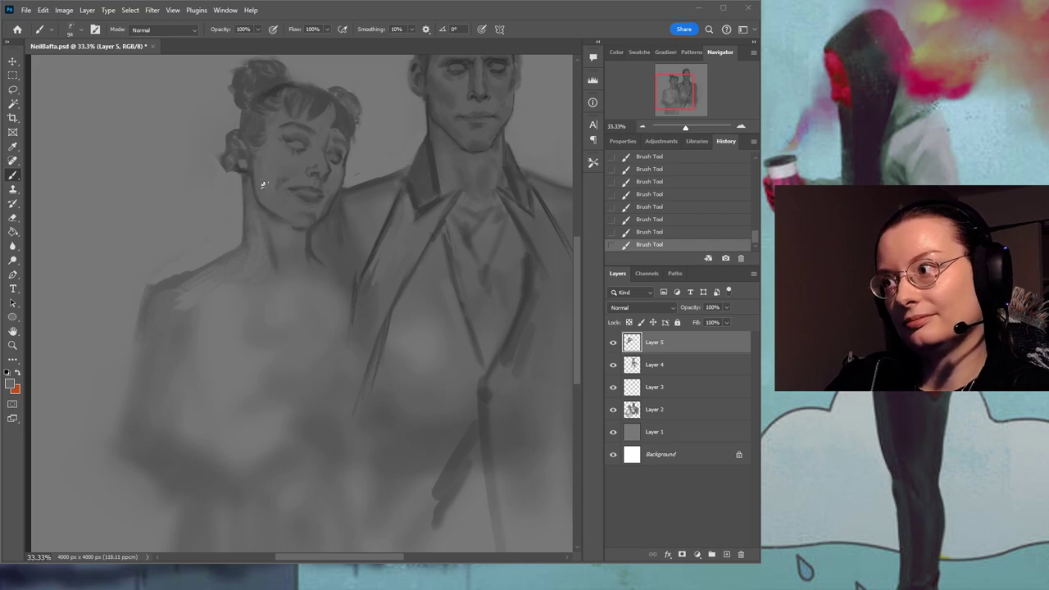
pyautogui.keyDown('alt'); pyautogui.click(260, 206); pyautogui.keyUp('alt')
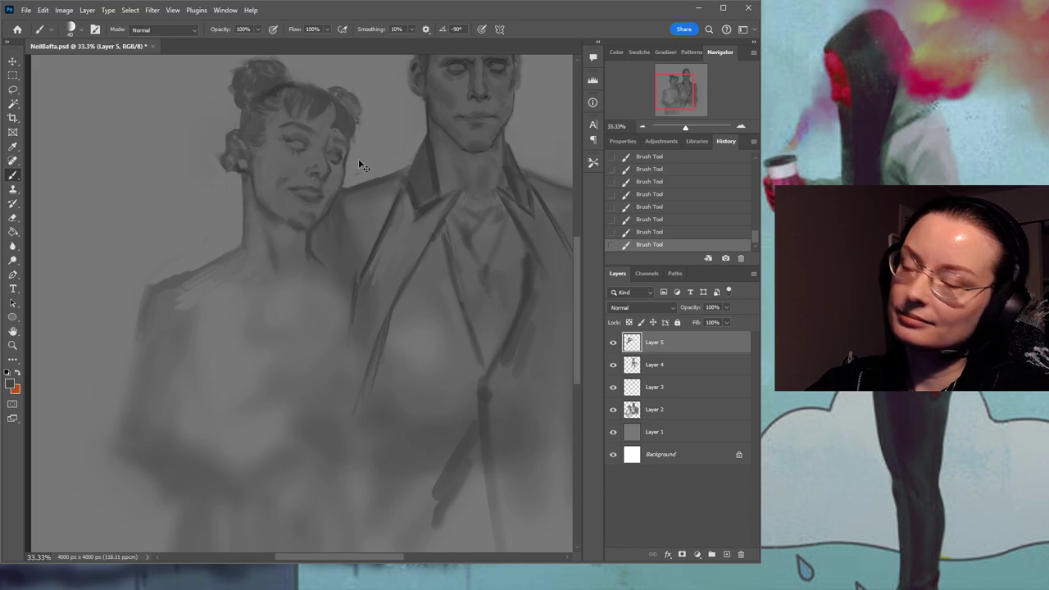
# Undo the last stroke at the woman's chin, repaint its lower edge, and sample a skin tone from her cheek.
pyautogui.hotkey('ctrl', 'z')
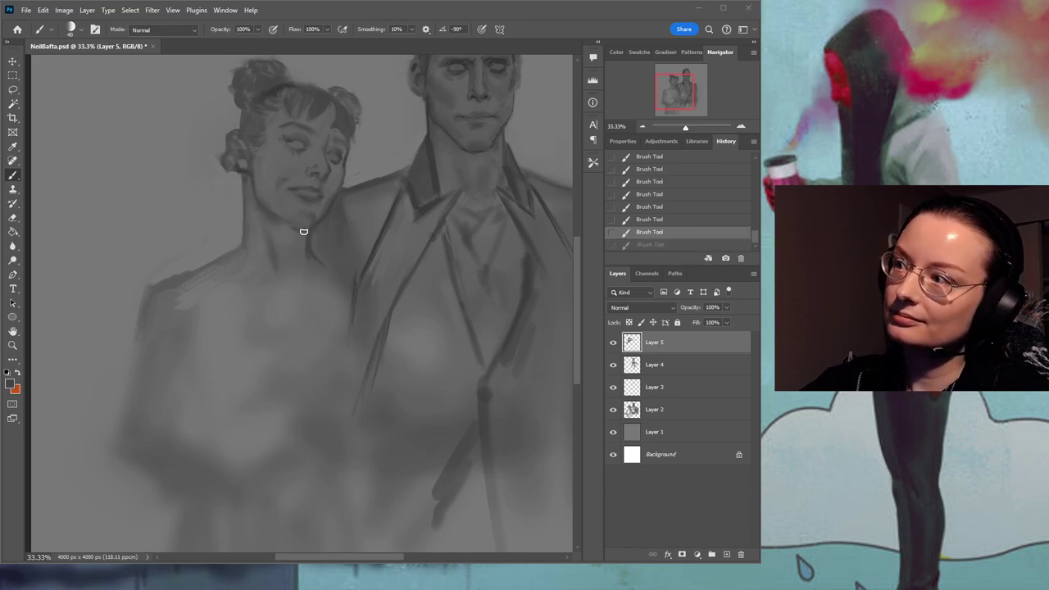
pyautogui.moveTo(304, 228); pyautogui.dragTo(323, 234)
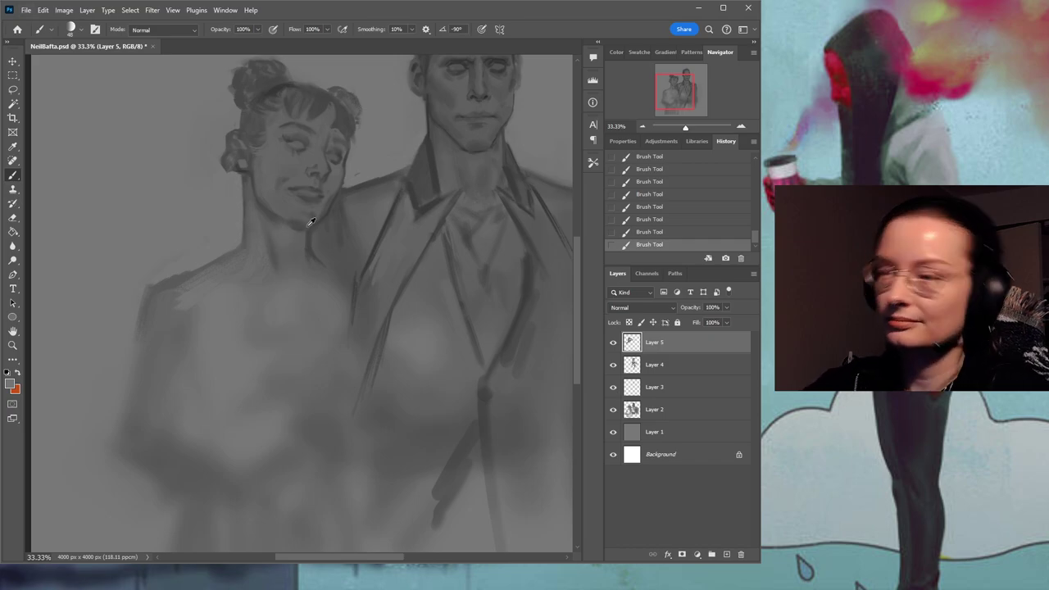
pyautogui.keyDown('alt'); pyautogui.click(274, 194); pyautogui.keyUp('alt')
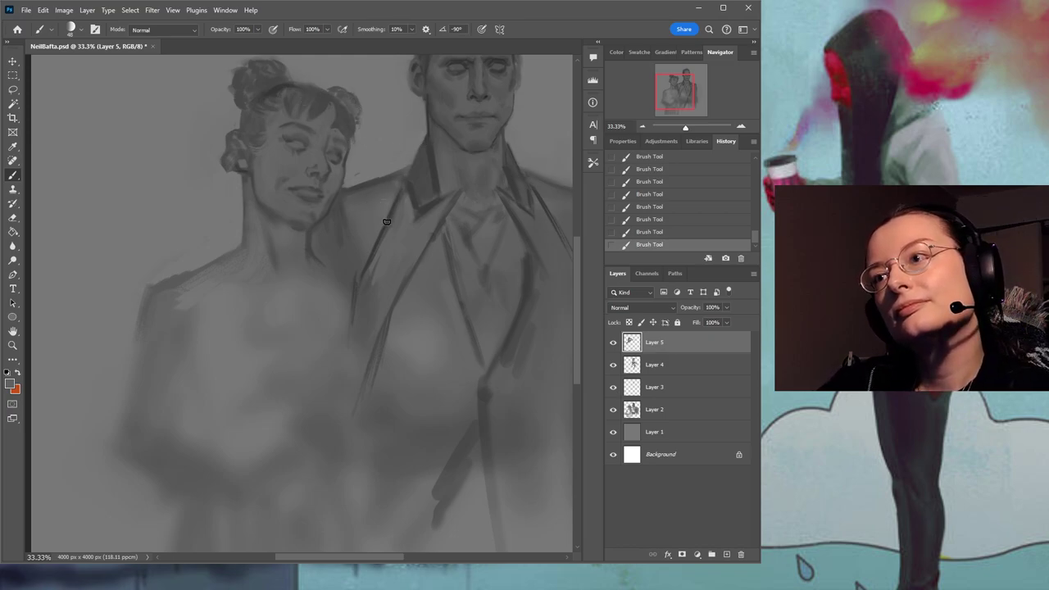
# Lasso the woman's jaw and chin, nudge the area slightly down and left to lengthen her face, and deselect it.
pyautogui.click(12, 345)
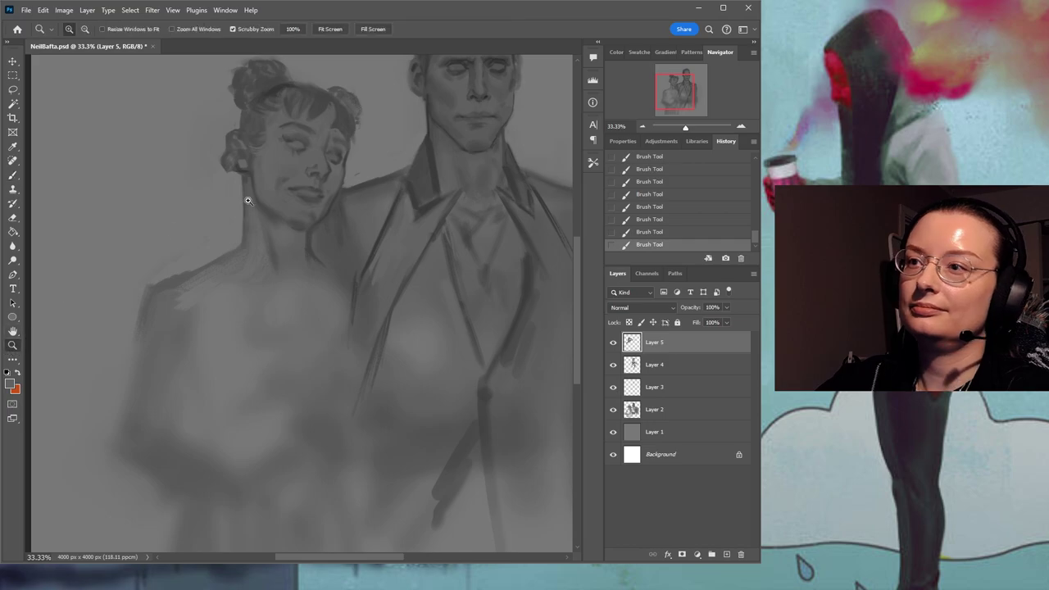
pyautogui.click(274, 193)
pyautogui.moveTo(270, 242); pyautogui.dragTo(249, 295)
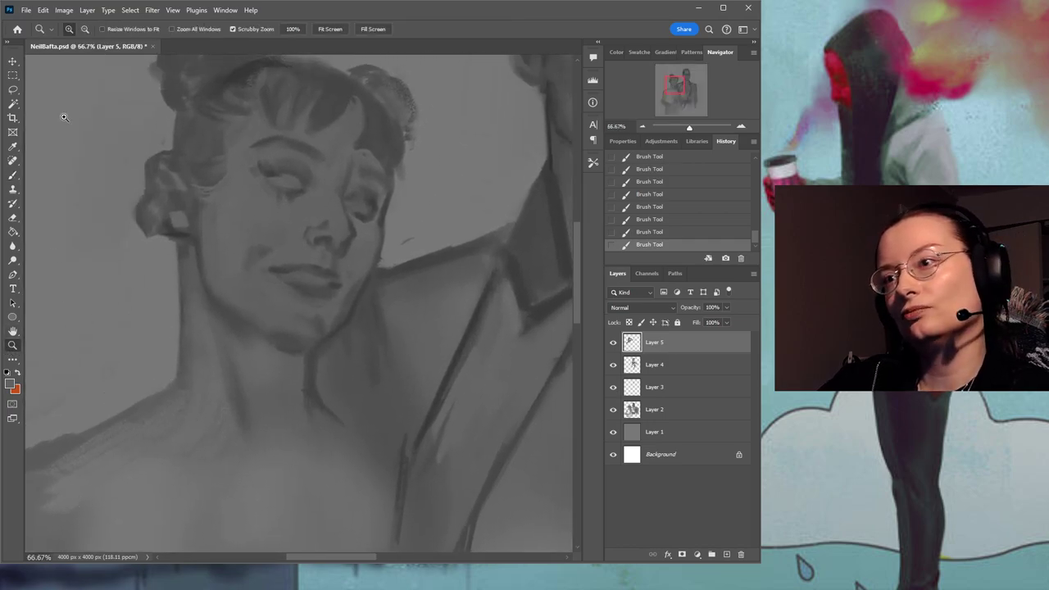
pyautogui.click(12, 90)
pyautogui.moveTo(192, 277)
pyautogui.mouseDown()
pyautogui.moveTo(203, 230)
pyautogui.moveTo(216, 229)
pyautogui.moveTo(234, 271)
pyautogui.moveTo(264, 295)
pyautogui.moveTo(300, 303)
pyautogui.moveTo(330, 301)
pyautogui.moveTo(366, 279)
pyautogui.mouseUp()
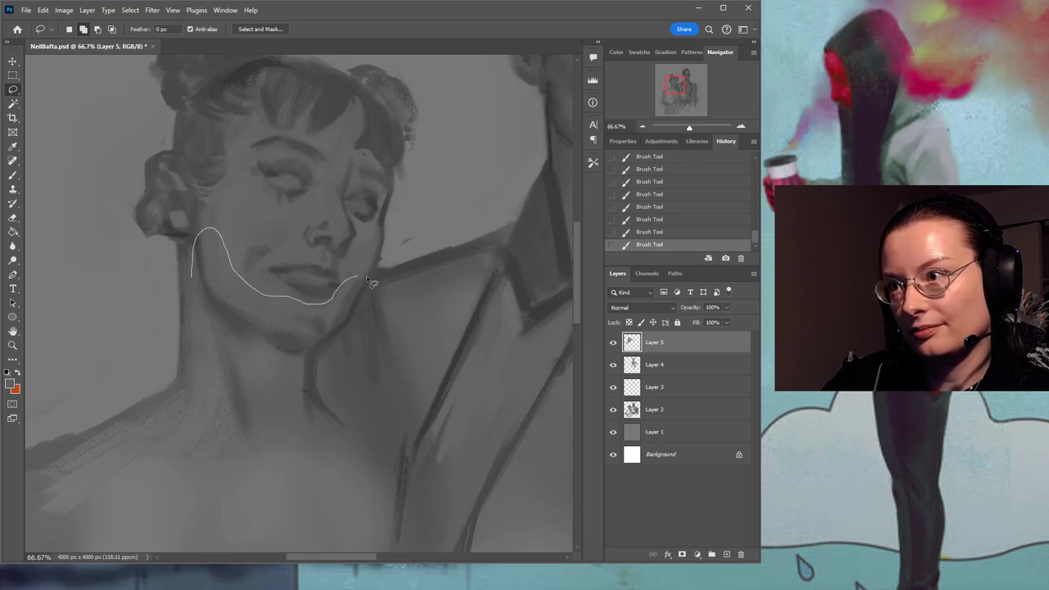
pyautogui.moveTo(243, 343)
pyautogui.mouseDown()
pyautogui.moveTo(215, 322)
pyautogui.moveTo(192, 277)
pyautogui.mouseUp()
pyautogui.click(12, 61)
pyautogui.press('Down')
pyautogui.press('Down')
pyautogui.press('Down')
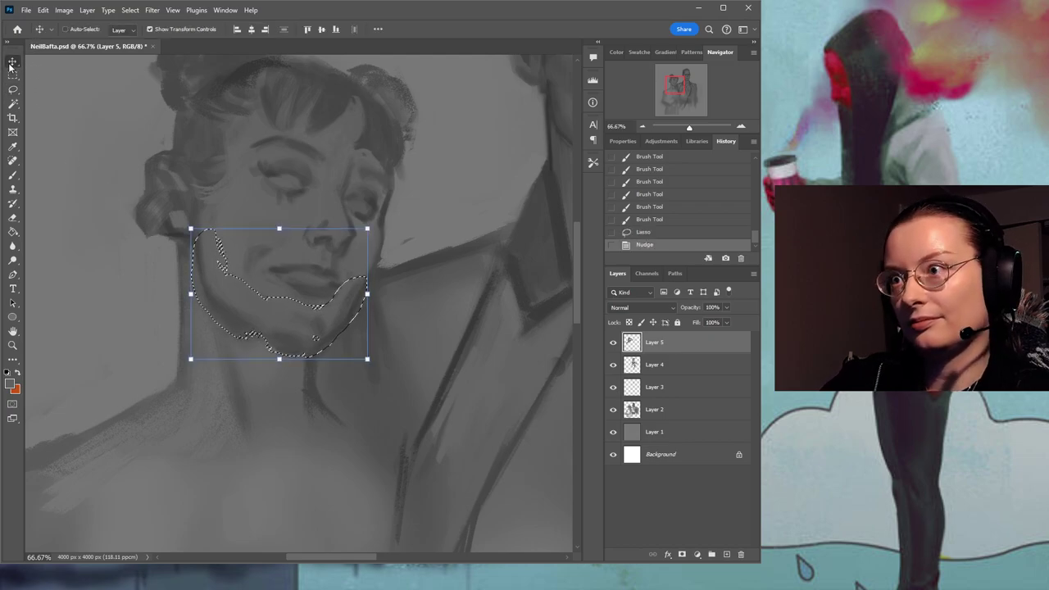
pyautogui.press('Down')
pyautogui.press('Down')
pyautogui.press('Down')
pyautogui.press('Left')
pyautogui.press('Left')
pyautogui.press('Left')
pyautogui.press('Down')
pyautogui.press('Down')
pyautogui.press('Down')
pyautogui.press('Down')
pyautogui.press('Left')
pyautogui.press('Left')
pyautogui.press('Left')
pyautogui.press('Down')
pyautogui.press('Down')
pyautogui.press('Down')
pyautogui.press('Right')
pyautogui.press('Right')
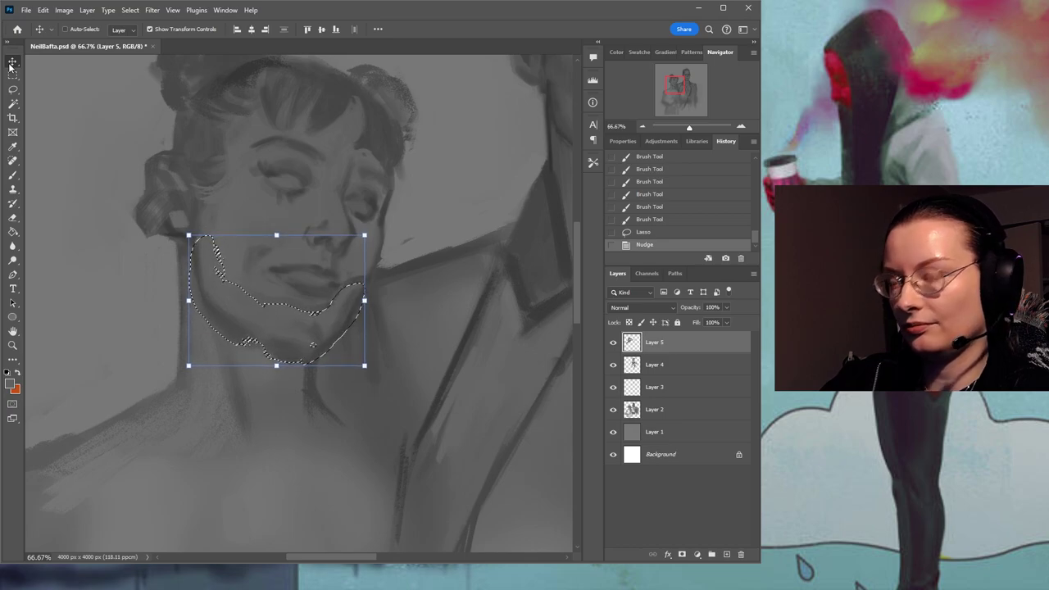
pyautogui.hotkey('ctrl', 'd')
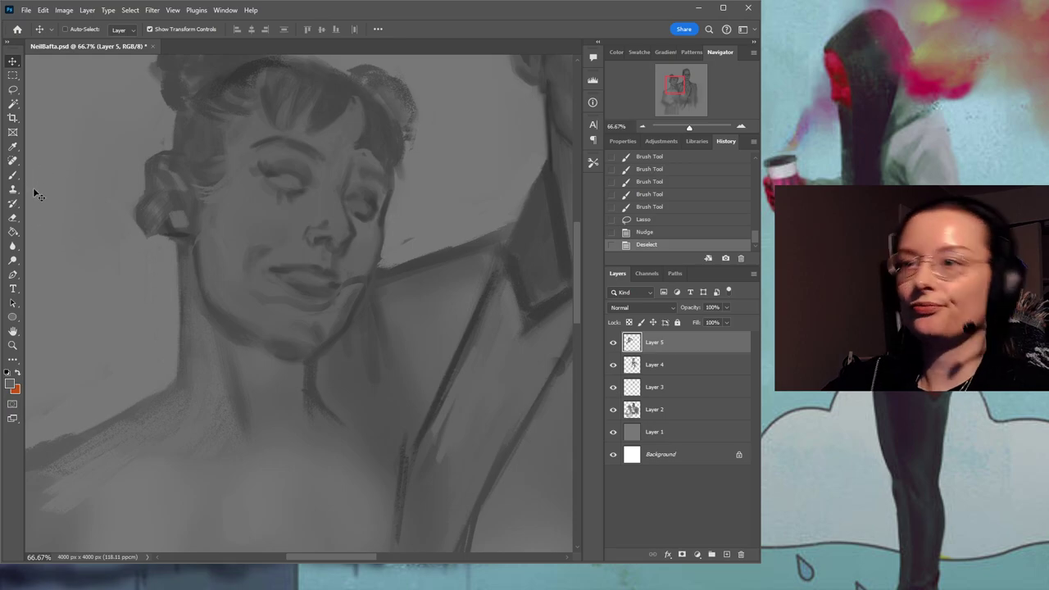
# Paint over the seams left by the moved jaw, blending the cheek, chin and far jawline with a sampled skin tone.
pyautogui.click(12, 174)
pyautogui.moveTo(230, 289)
pyautogui.mouseDown()
pyautogui.moveTo(224, 253)
pyautogui.moveTo(234, 237)
pyautogui.mouseUp()
pyautogui.moveTo(284, 314); pyautogui.dragTo(286, 311)
pyautogui.moveTo(286, 311); pyautogui.dragTo(317, 316)
pyautogui.keyDown('alt'); pyautogui.click(355, 269); pyautogui.keyUp('alt')
pyautogui.moveTo(354, 280); pyautogui.dragTo(354, 290)
pyautogui.moveTo(324, 335); pyautogui.dragTo(347, 291)
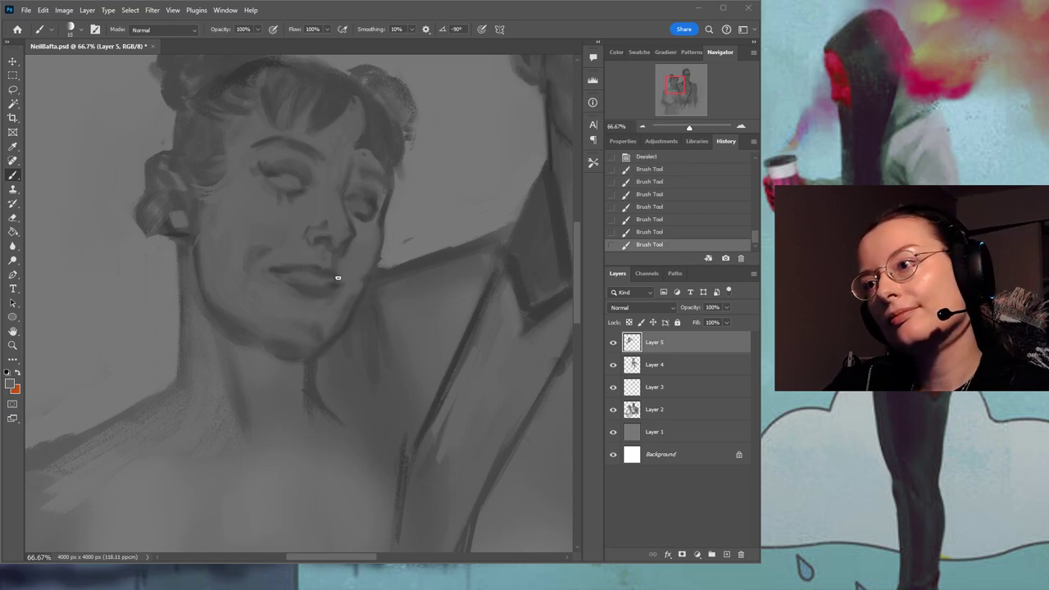
pyautogui.moveTo(337, 284); pyautogui.dragTo(353, 301)
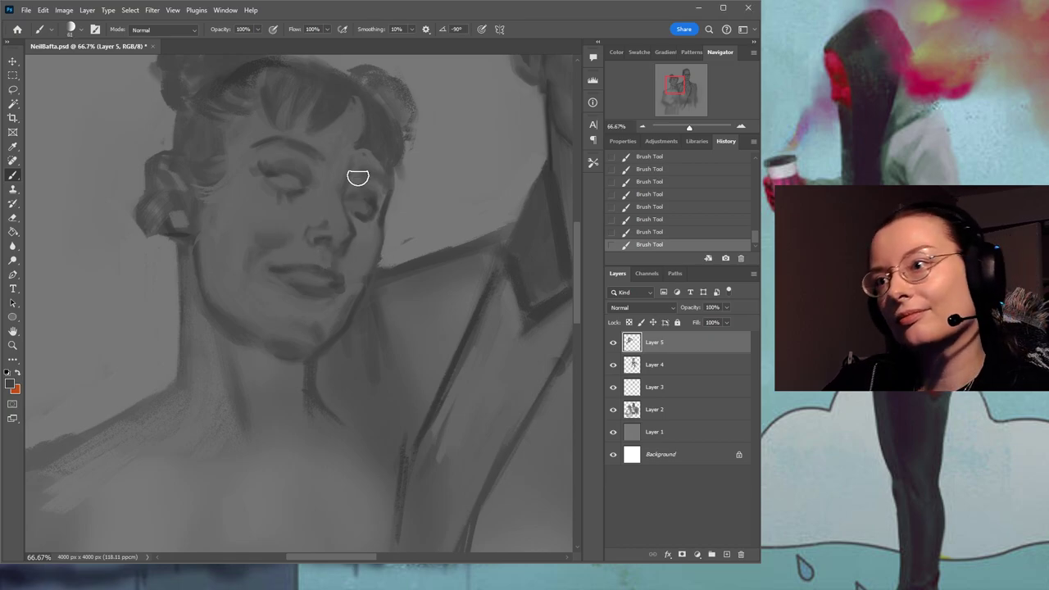
# Replace the last stroke with soft shading on the woman's near cheek, comparing earlier history states before restoring the new strokes.
pyautogui.hotkey('ctrl', 'z')
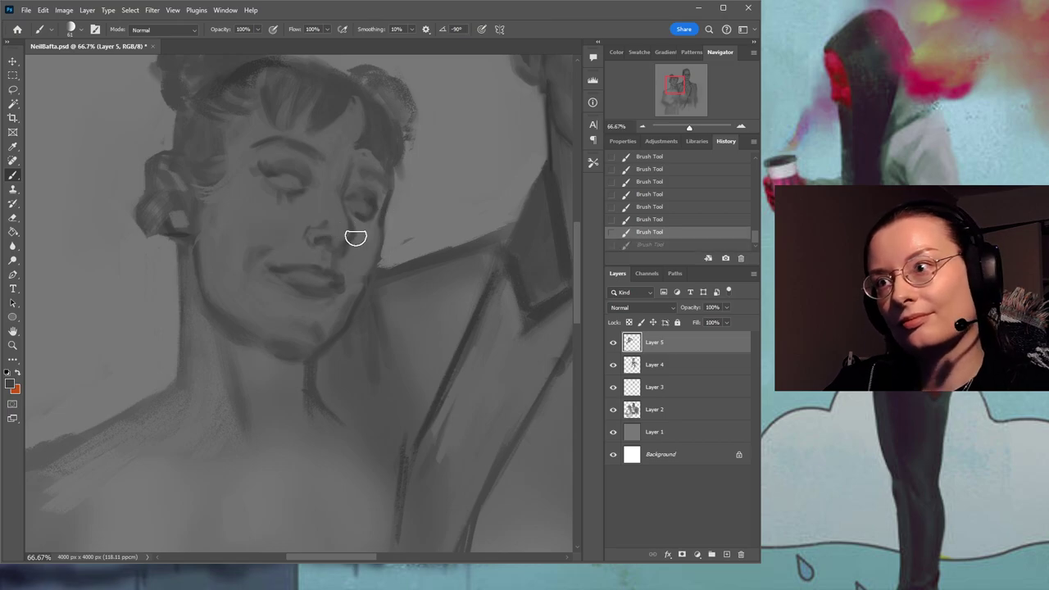
pyautogui.moveTo(264, 242); pyautogui.dragTo(303, 223)
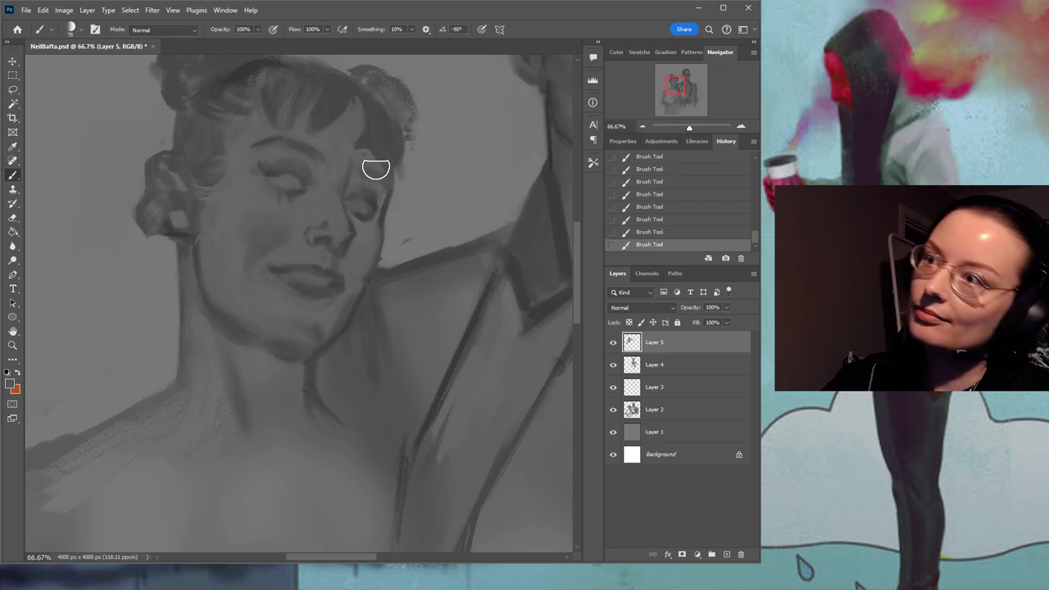
pyautogui.click(660, 220)
pyautogui.hotkey('ctrl', 'z')
pyautogui.hotkey('ctrl', 'z')
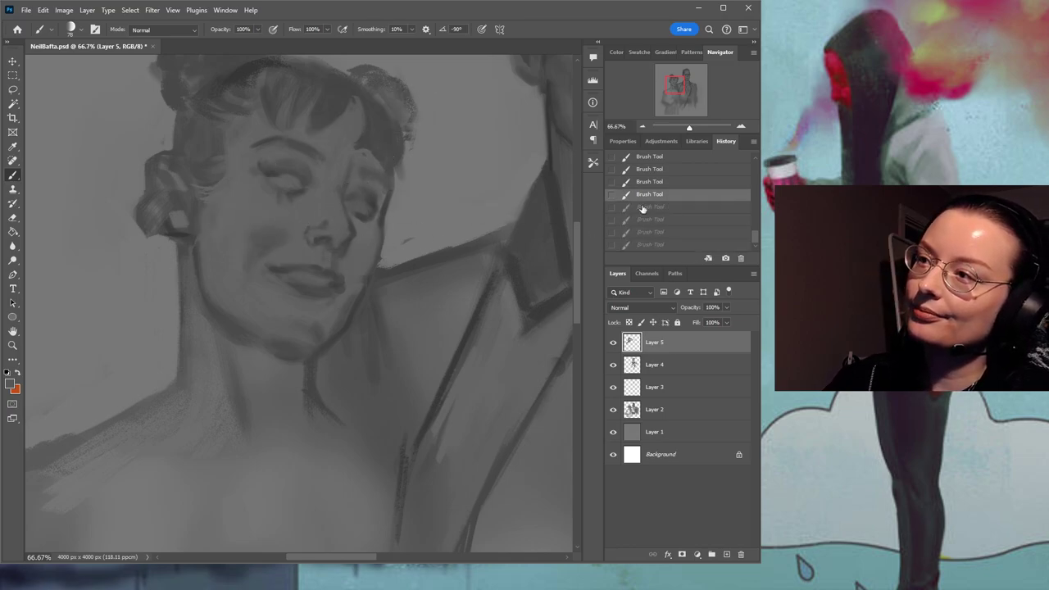
pyautogui.hotkey('ctrl', 'z')
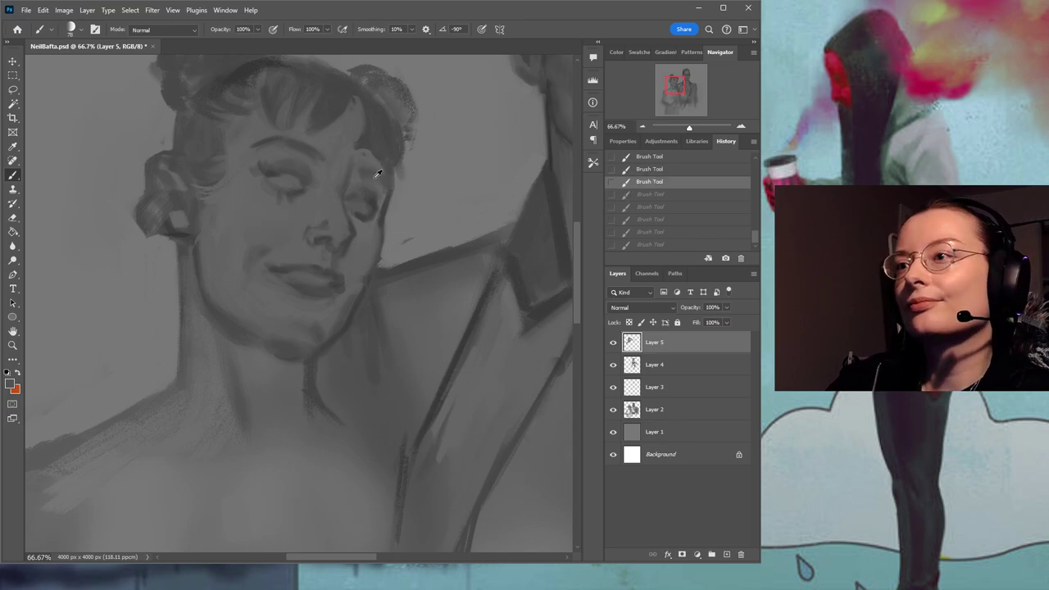
pyautogui.hotkey('ctrl', 'shift', 'z')
pyautogui.hotkey('ctrl', 'shift', 'z')
pyautogui.hotkey('ctrl', 'shift', 'z')
pyautogui.hotkey('ctrl', 'shift', 'z')
pyautogui.hotkey('ctrl', 'shift', 'z')
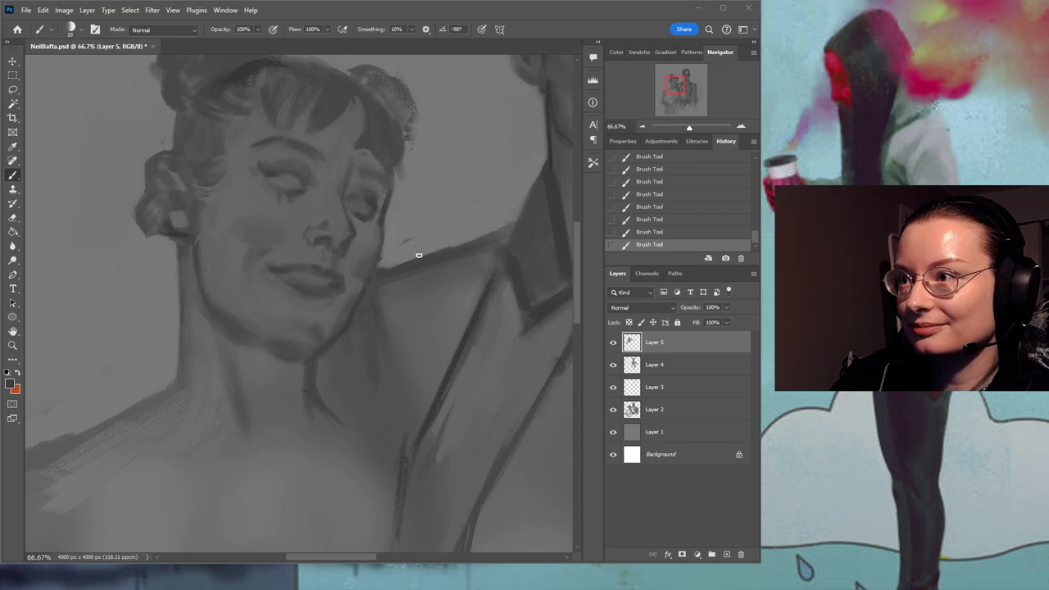
# Refine the woman's far cheek, jawline and chin with small strokes in tones sampled from her face.
pyautogui.keyDown('alt'); pyautogui.click(379, 244); pyautogui.keyUp('alt')
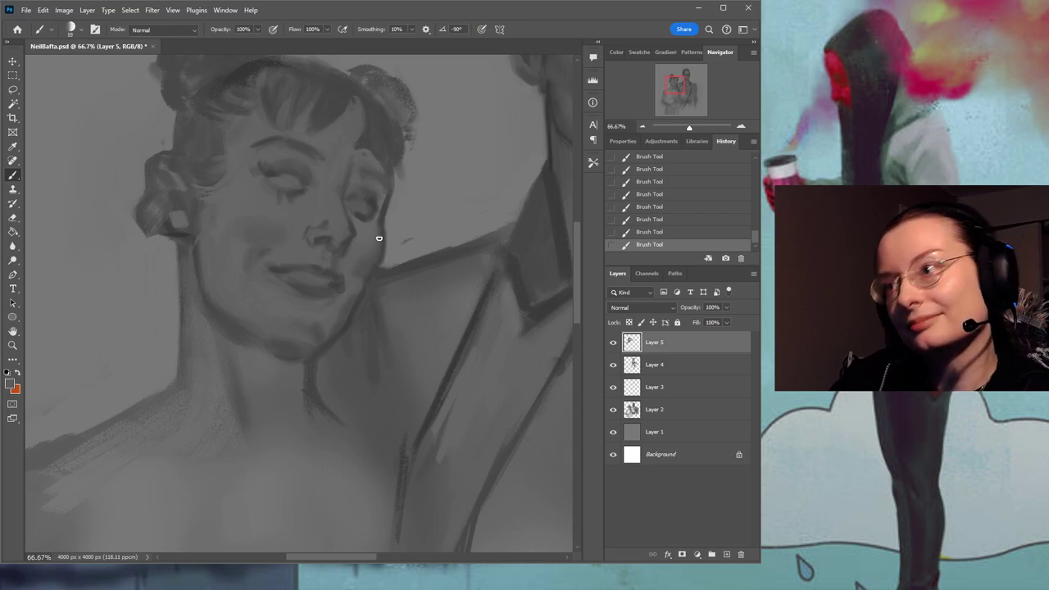
pyautogui.keyDown('alt'); pyautogui.click(381, 259); pyautogui.keyUp('alt')
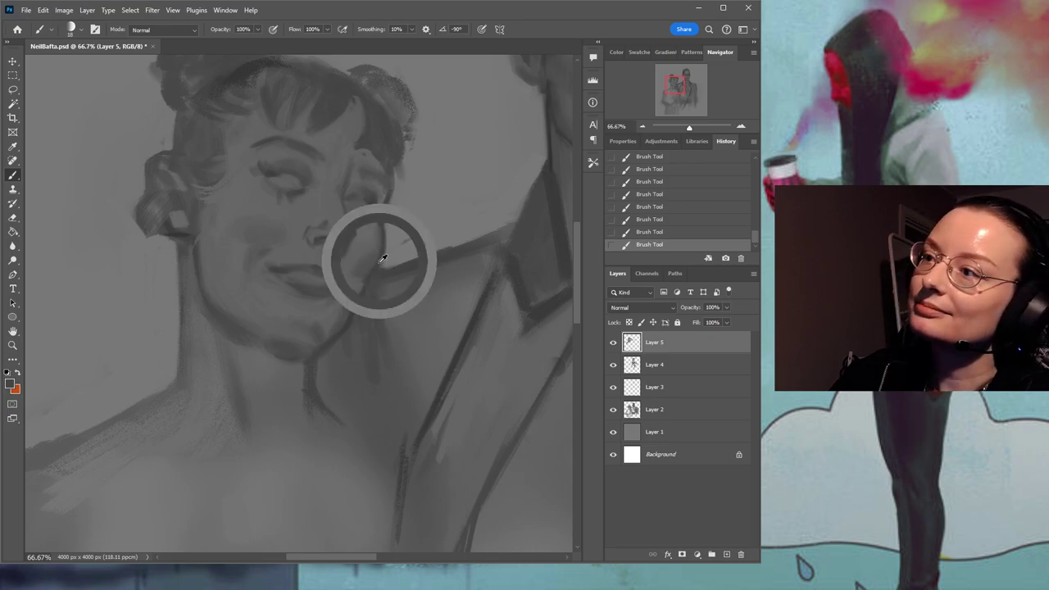
pyautogui.keyDown('alt'); pyautogui.click(349, 296); pyautogui.keyUp('alt')
pyautogui.keyDown('alt'); pyautogui.click(368, 293); pyautogui.keyUp('alt')
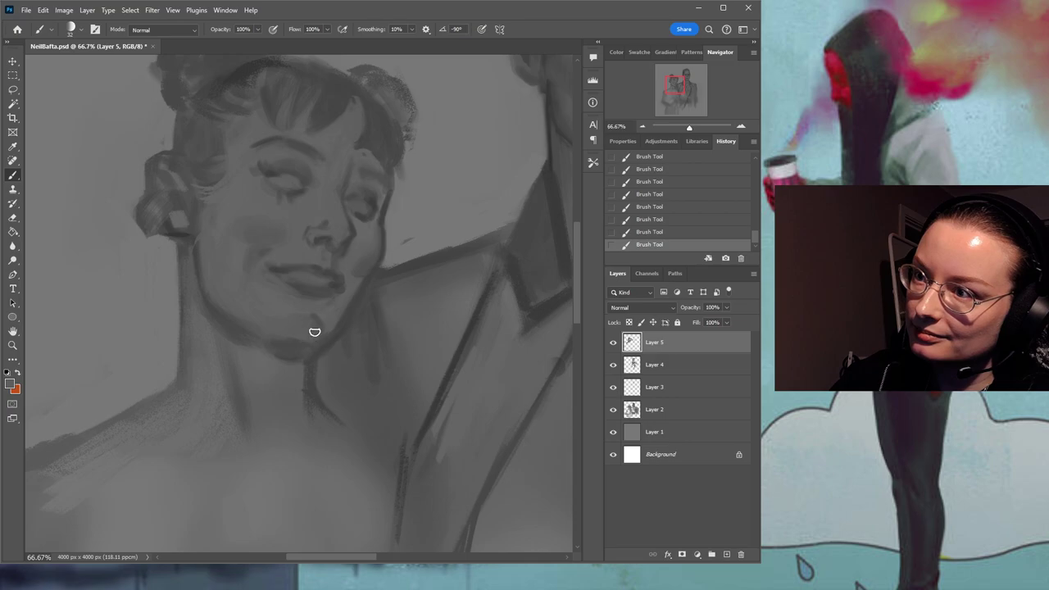
pyautogui.keyDown('alt'); pyautogui.click(280, 291); pyautogui.keyUp('alt')
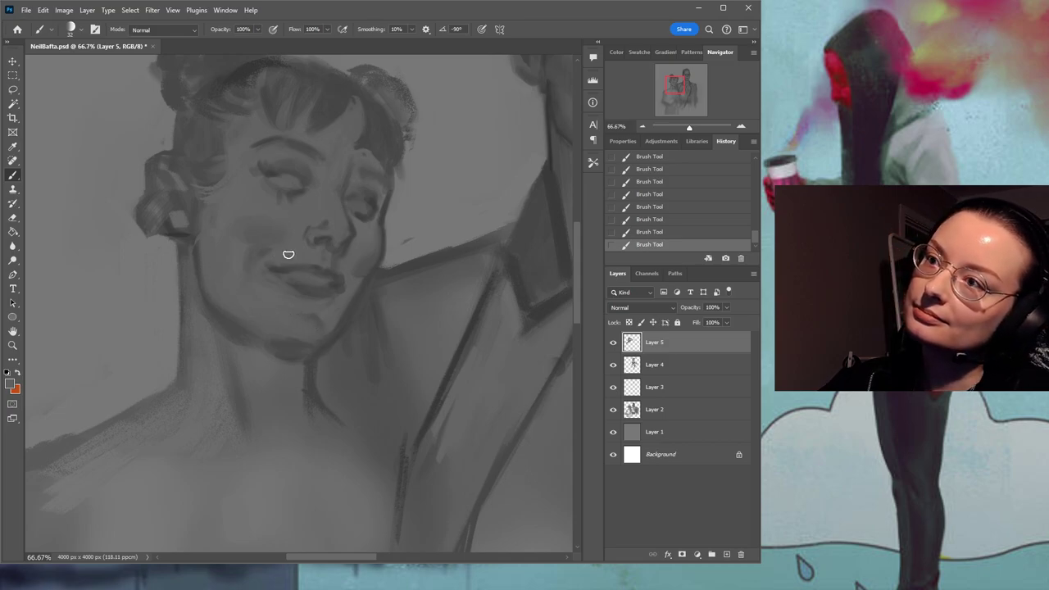
# Clean up the near jaw and neck edge below the woman's ear and deepen the shadow at the front of her neck.
pyautogui.keyDown('alt'); pyautogui.click(196, 237); pyautogui.keyUp('alt')
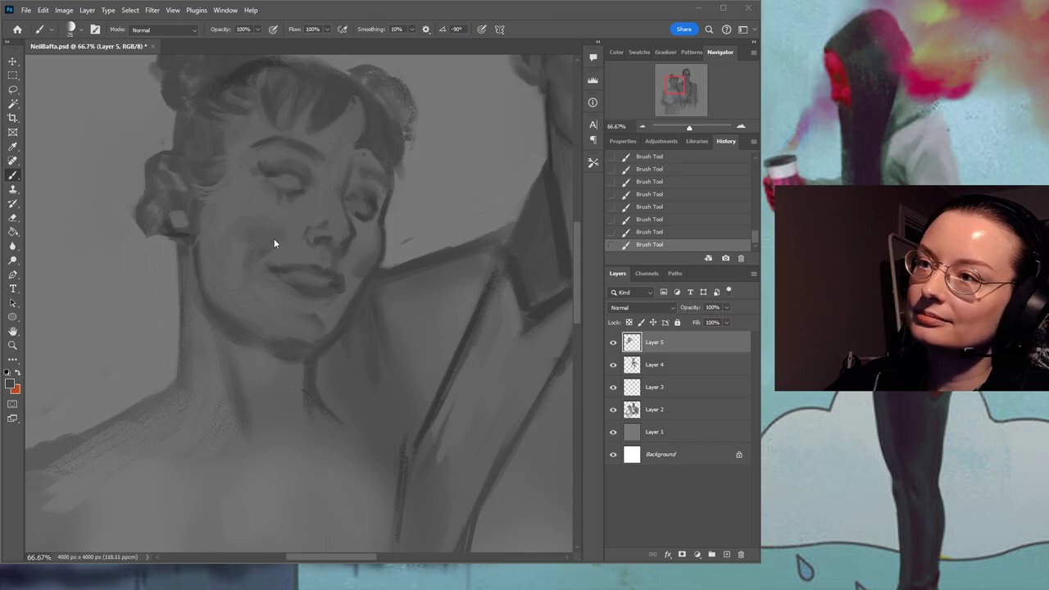
pyautogui.keyDown('alt'); pyautogui.click(175, 249); pyautogui.keyUp('alt')
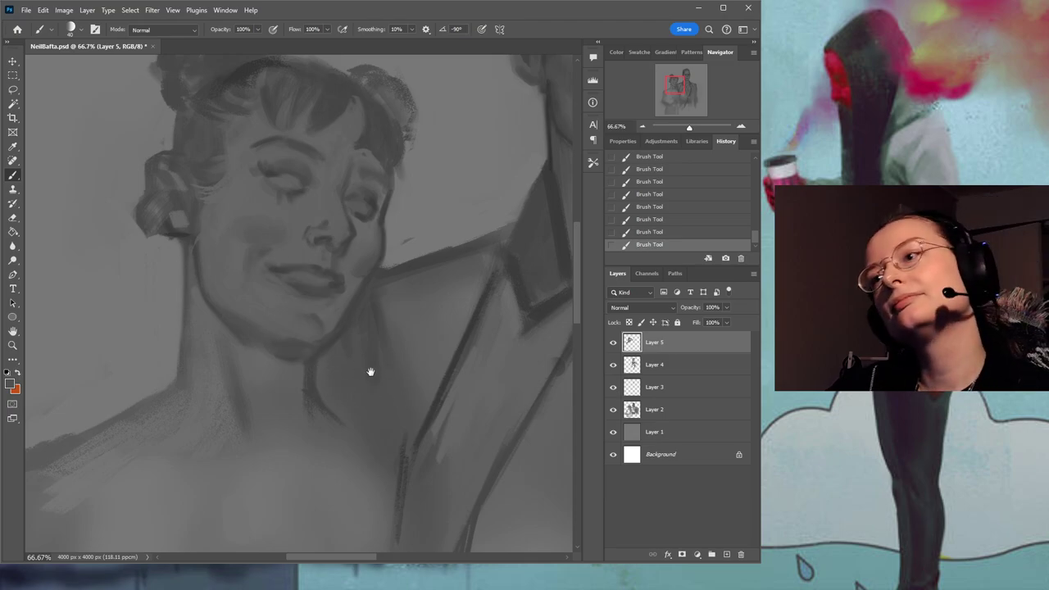
pyautogui.moveTo(372, 377); pyautogui.dragTo(356, 313)
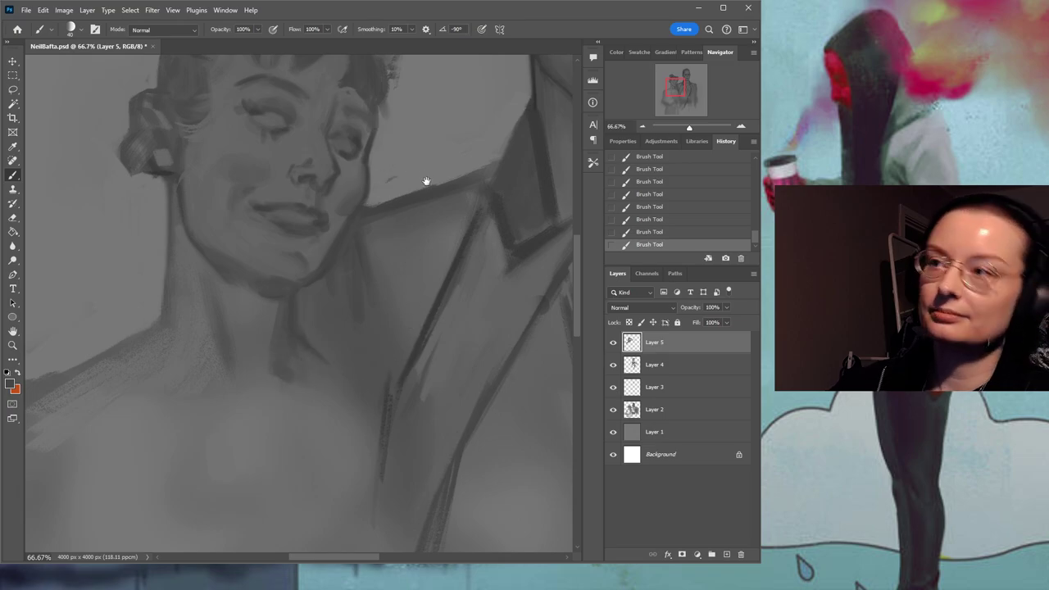
pyautogui.moveTo(425, 177); pyautogui.dragTo(419, 265)
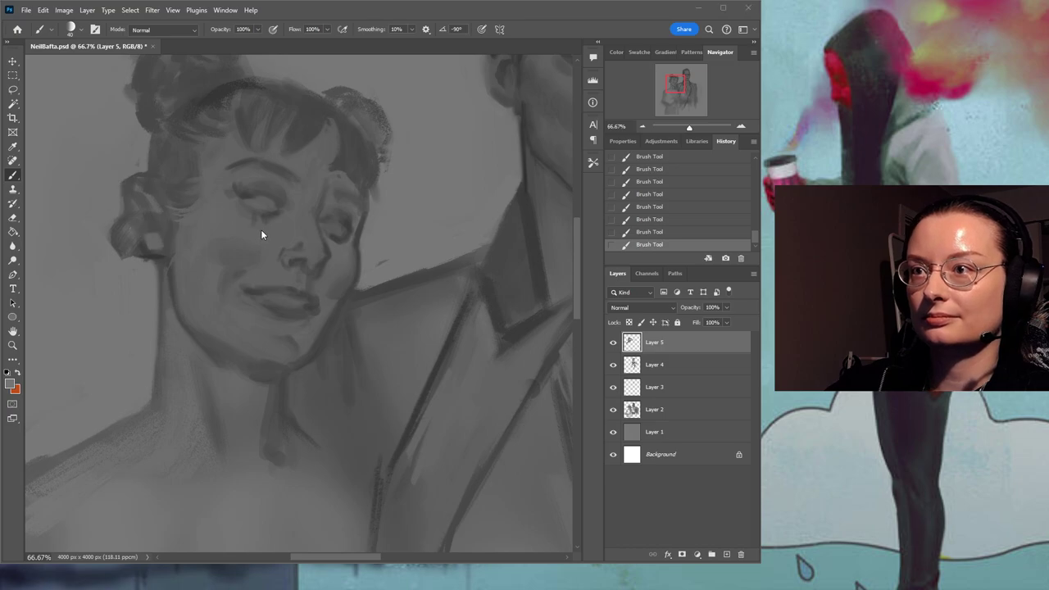
# Shape the woman's near earlobe, painting over the light square patch with tones sampled around the ear.
pyautogui.moveTo(132, 263); pyautogui.dragTo(148, 260)
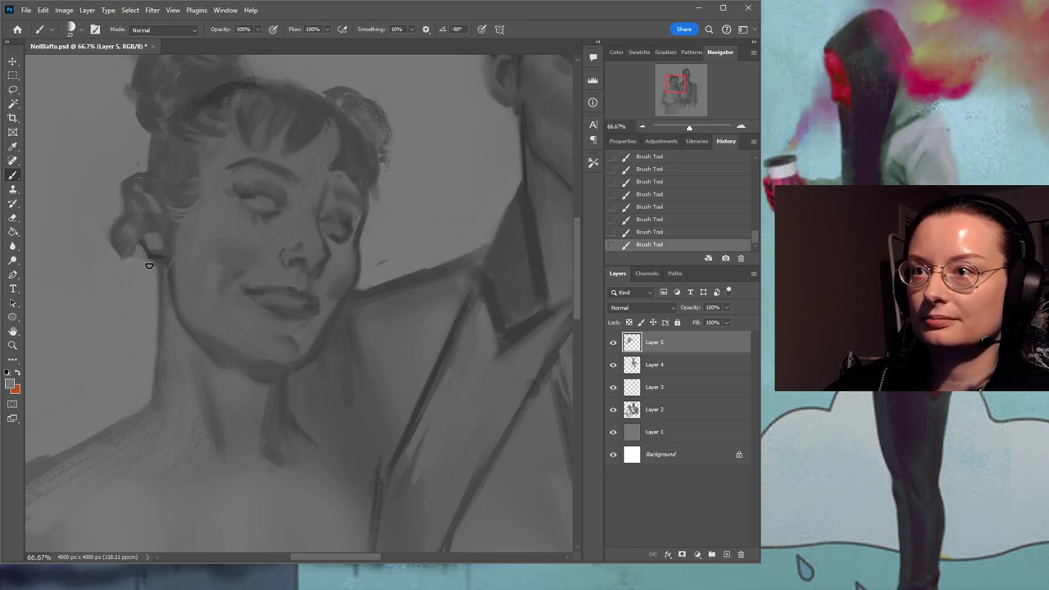
pyautogui.keyDown('alt'); pyautogui.click(148, 238); pyautogui.keyUp('alt')
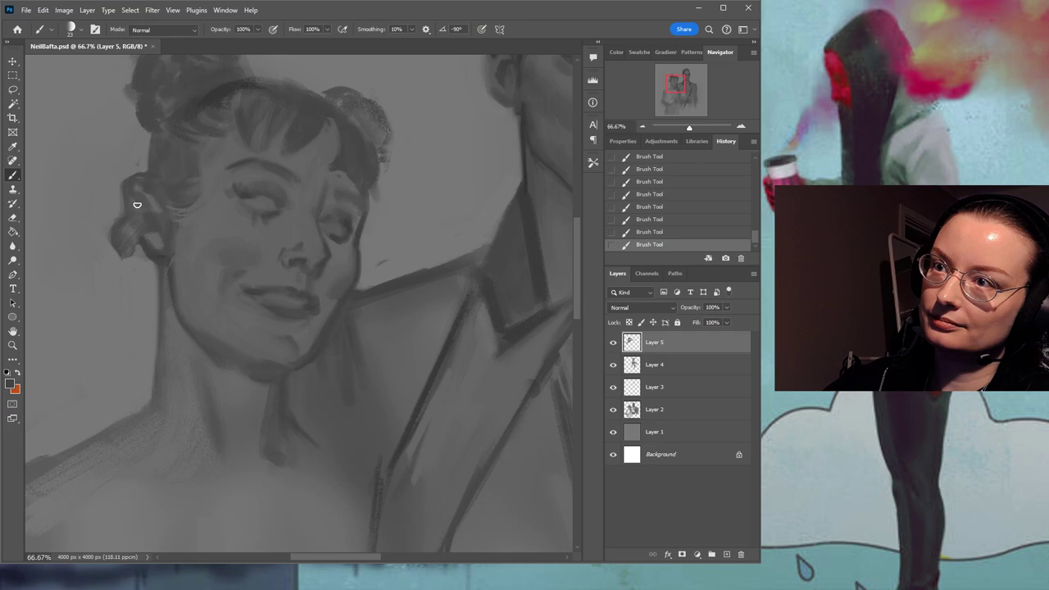
pyautogui.keyDown('alt'); pyautogui.click(159, 237); pyautogui.keyUp('alt')
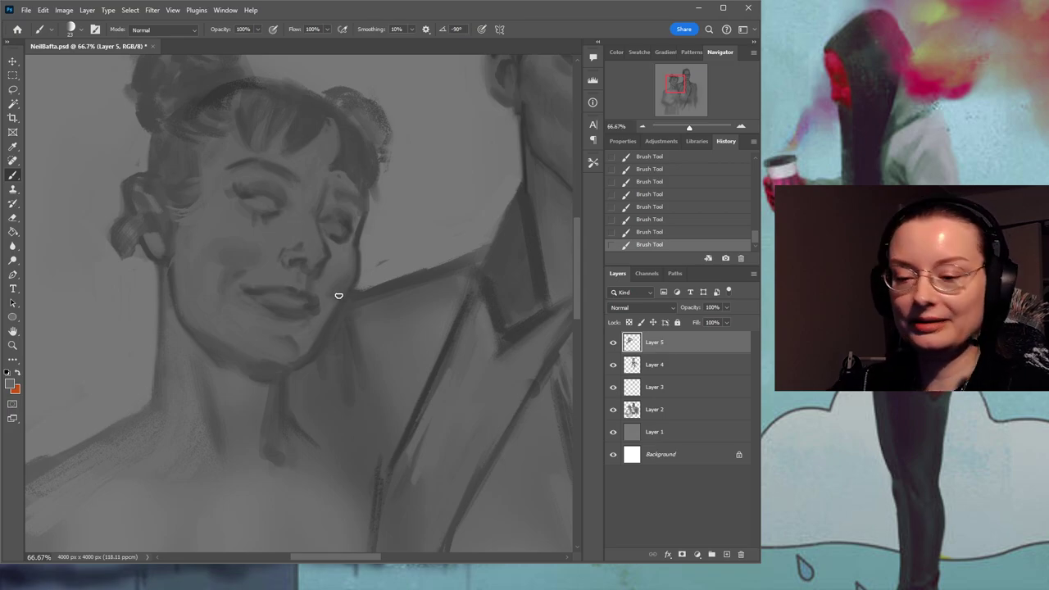
pyautogui.moveTo(335, 309); pyautogui.dragTo(369, 294)
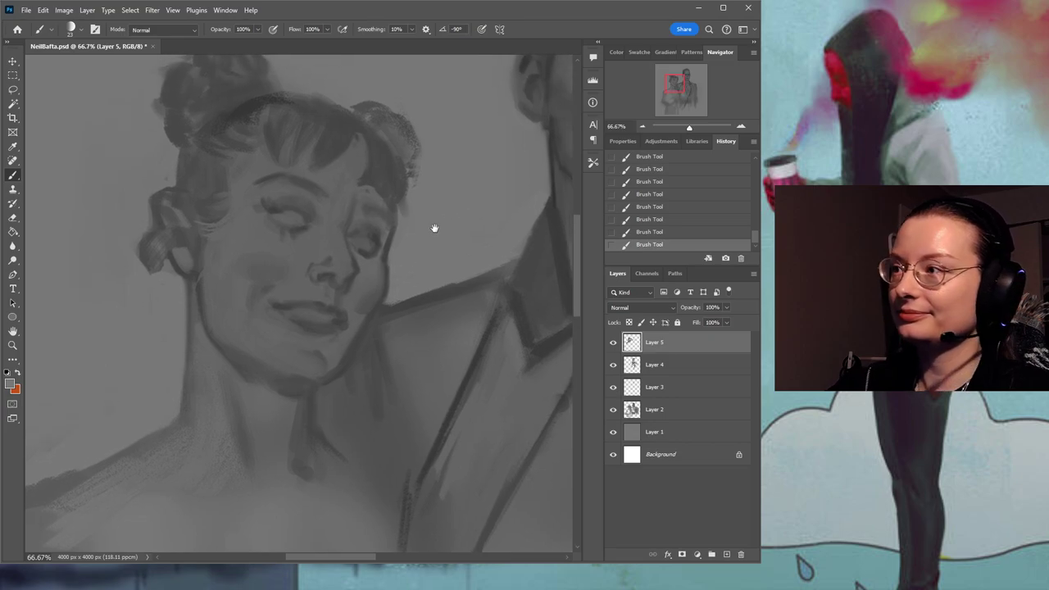
# Refine the woman's facial features around the far eye and mouth with a small brush at 100% magnification.
pyautogui.moveTo(434, 228); pyautogui.dragTo(434, 224)
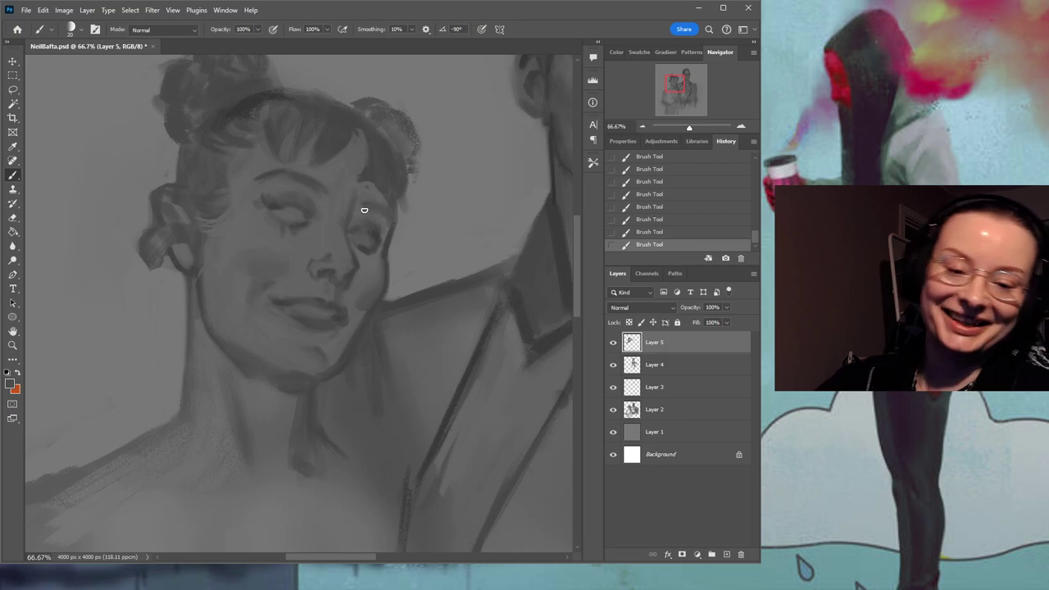
pyautogui.moveTo(397, 248); pyautogui.dragTo(371, 273)
pyautogui.click(13, 345)
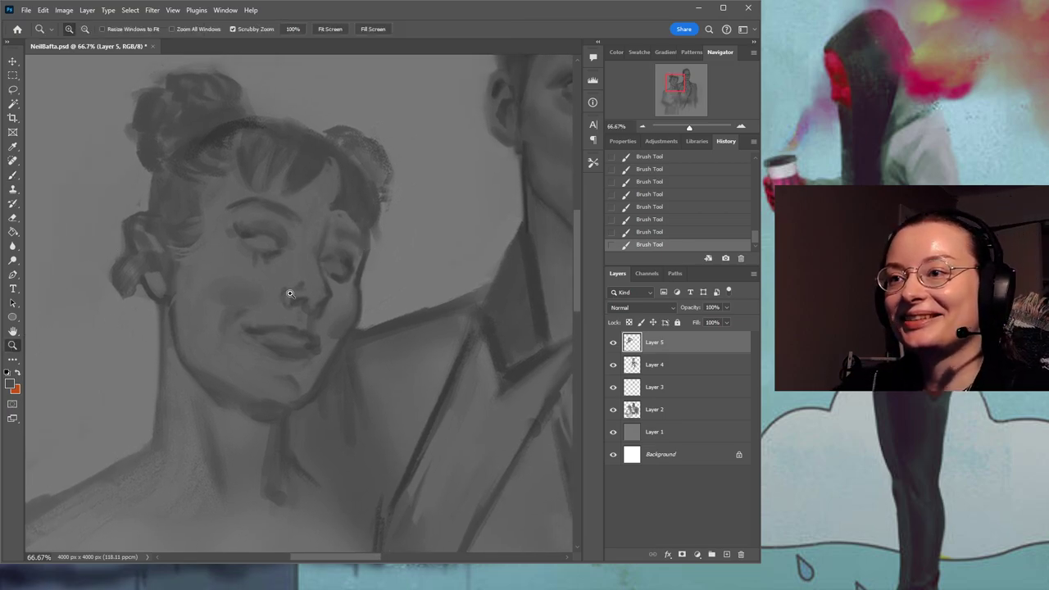
pyautogui.click(291, 293)
pyautogui.press('b')
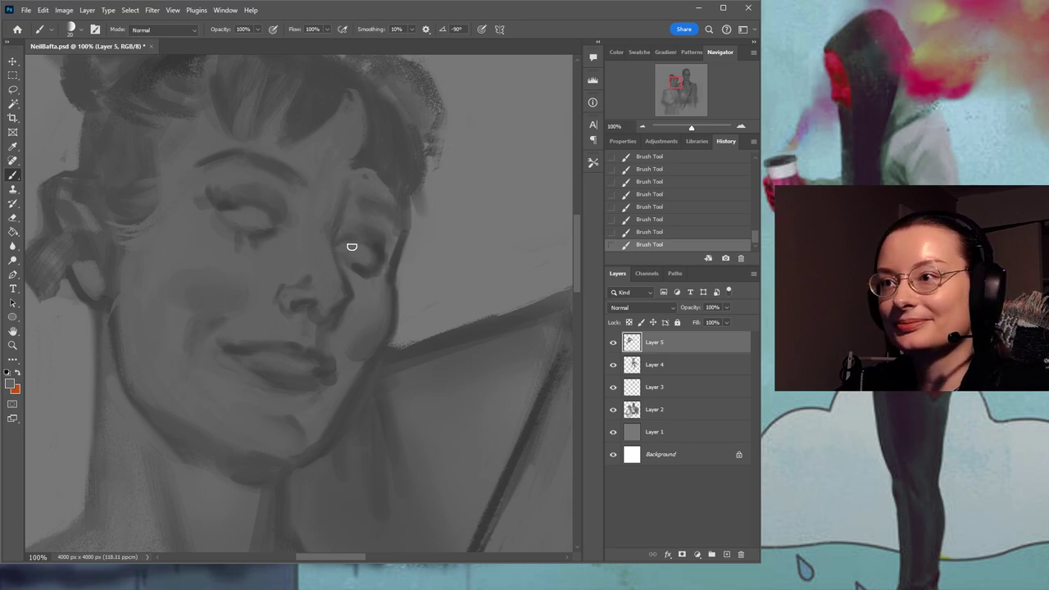
pyautogui.moveTo(415, 336); pyautogui.dragTo(469, 219)
pyautogui.moveTo(395, 327); pyautogui.dragTo(369, 292)
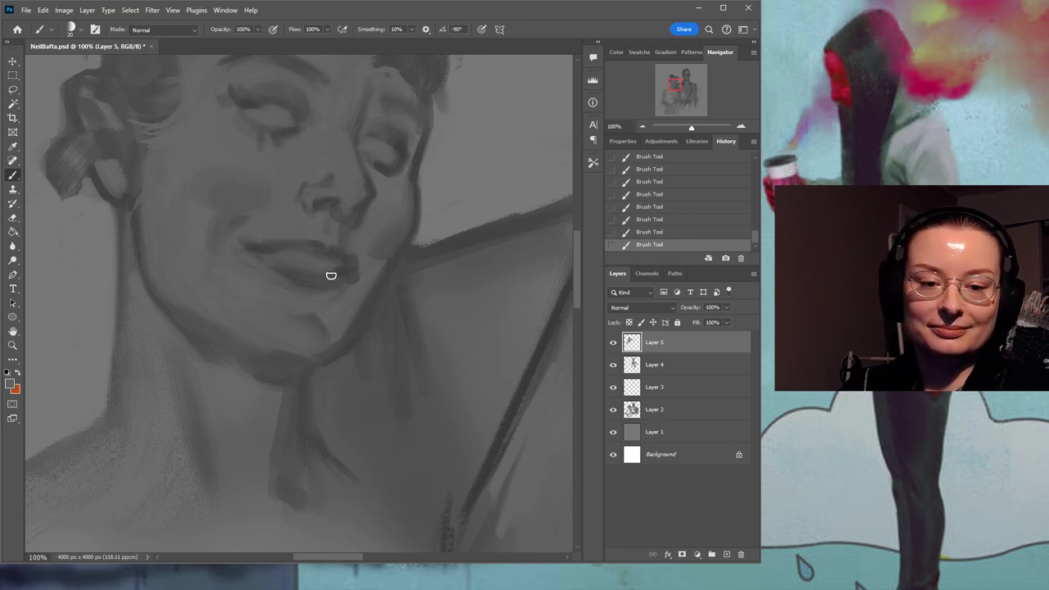
# Repaint the woman's near shoulder and upper arm with a larger brush, softening the contour and surface shading.
pyautogui.click(12, 345)
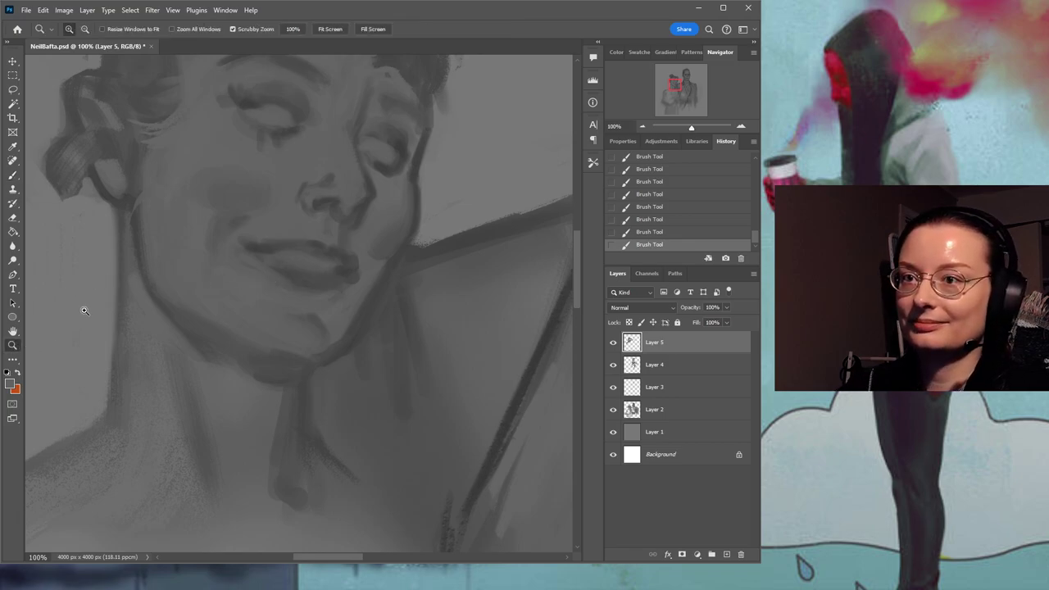
pyautogui.hotkey('ctrl', '0')
pyautogui.click(225, 236)
pyautogui.click(210, 271)
pyautogui.moveTo(217, 295)
pyautogui.mouseDown()
pyautogui.moveTo(293, 227)
pyautogui.moveTo(300, 252)
pyautogui.mouseUp()
pyautogui.press('b')
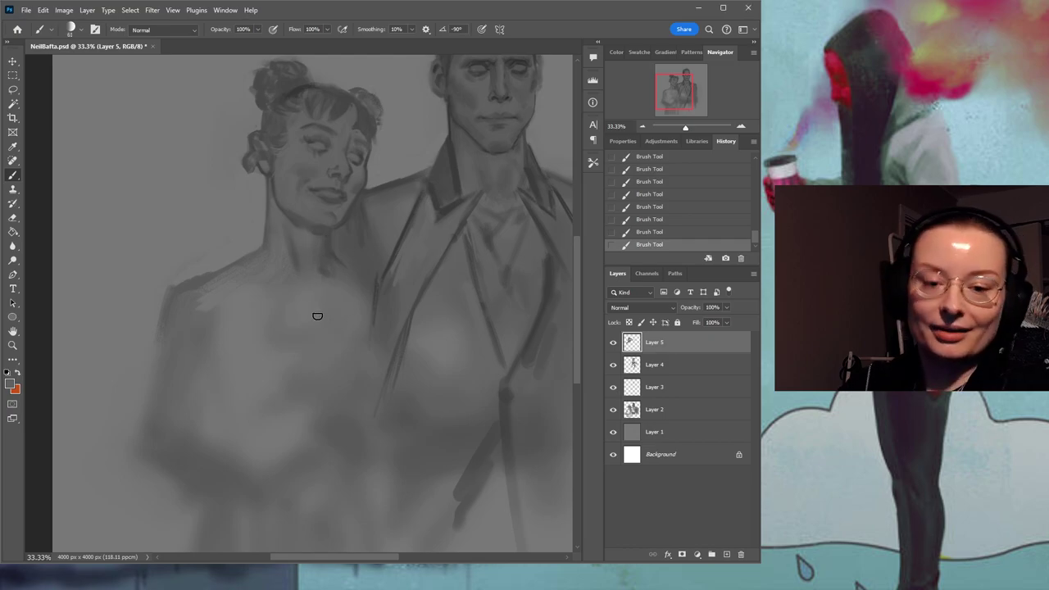
pyautogui.moveTo(299, 242); pyautogui.dragTo(304, 274)
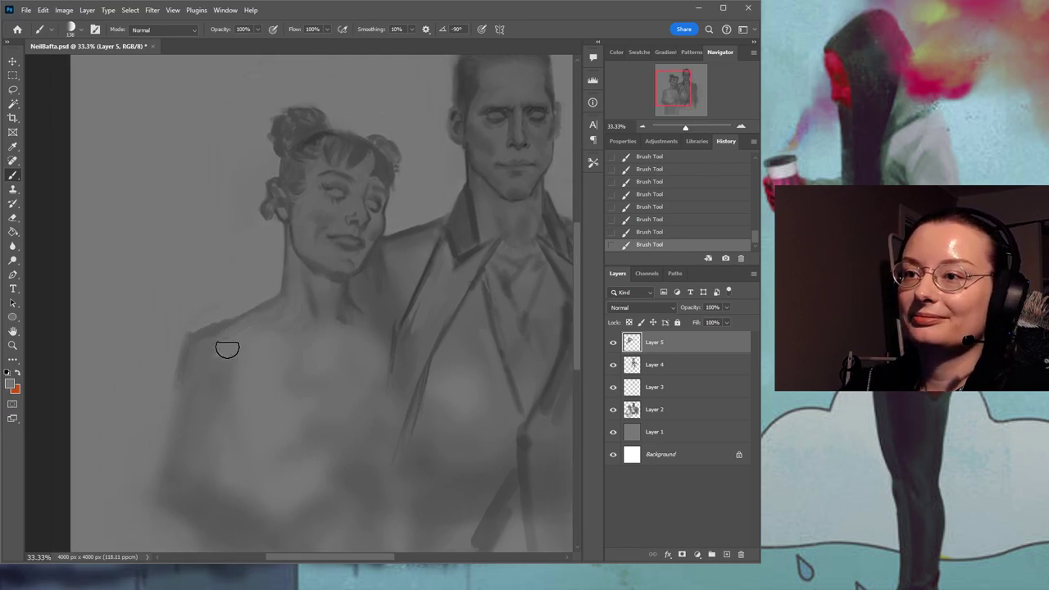
pyautogui.moveTo(287, 342); pyautogui.dragTo(286, 306)
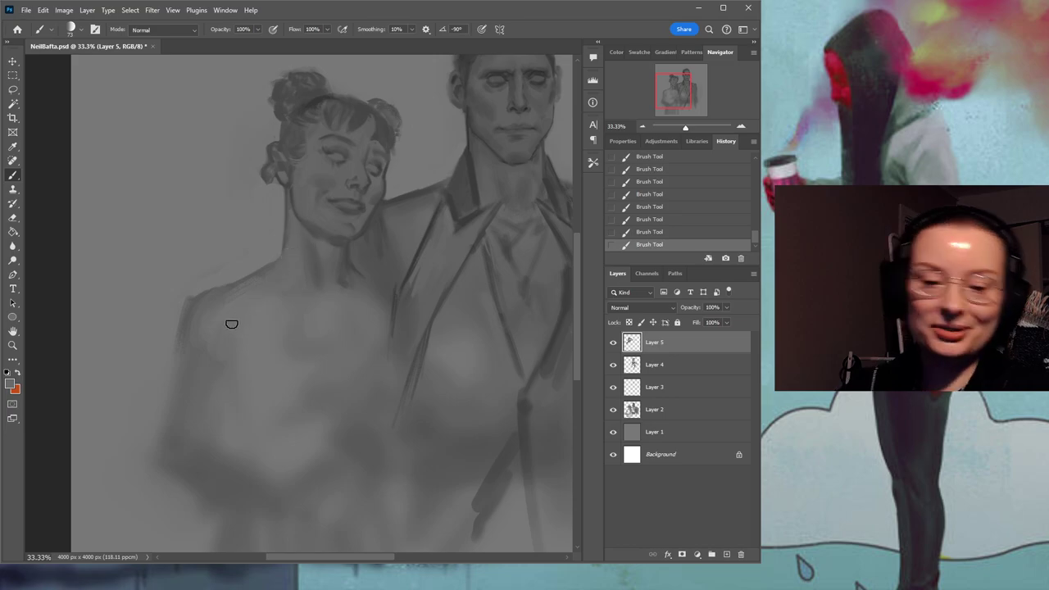
# Soften the shading between the woman's neck, collarbone and near shoulder, and save the document.
pyautogui.moveTo(325, 233); pyautogui.dragTo(339, 268)
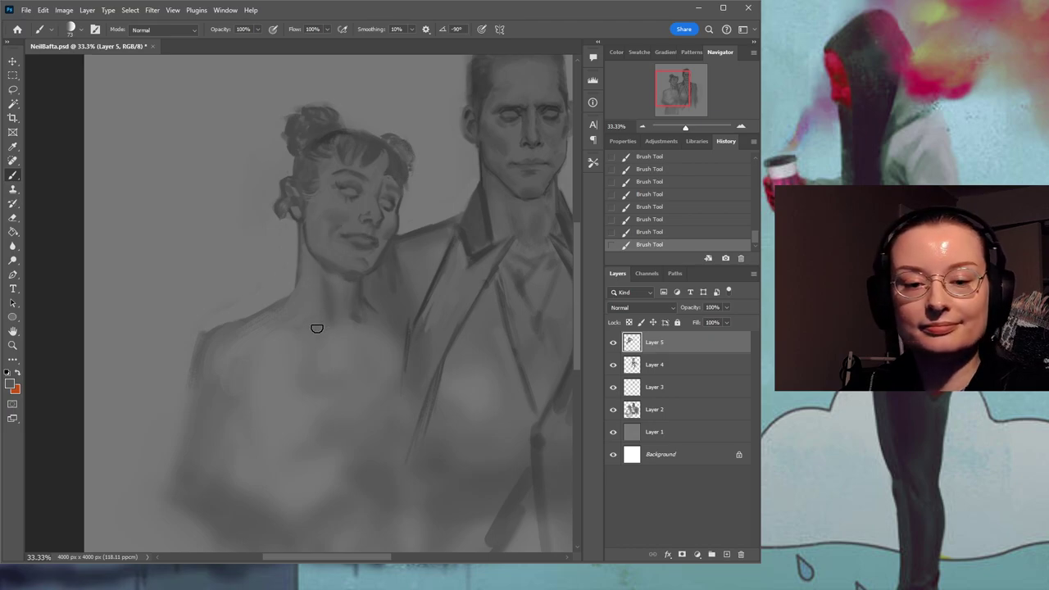
pyautogui.moveTo(358, 298); pyautogui.dragTo(391, 298)
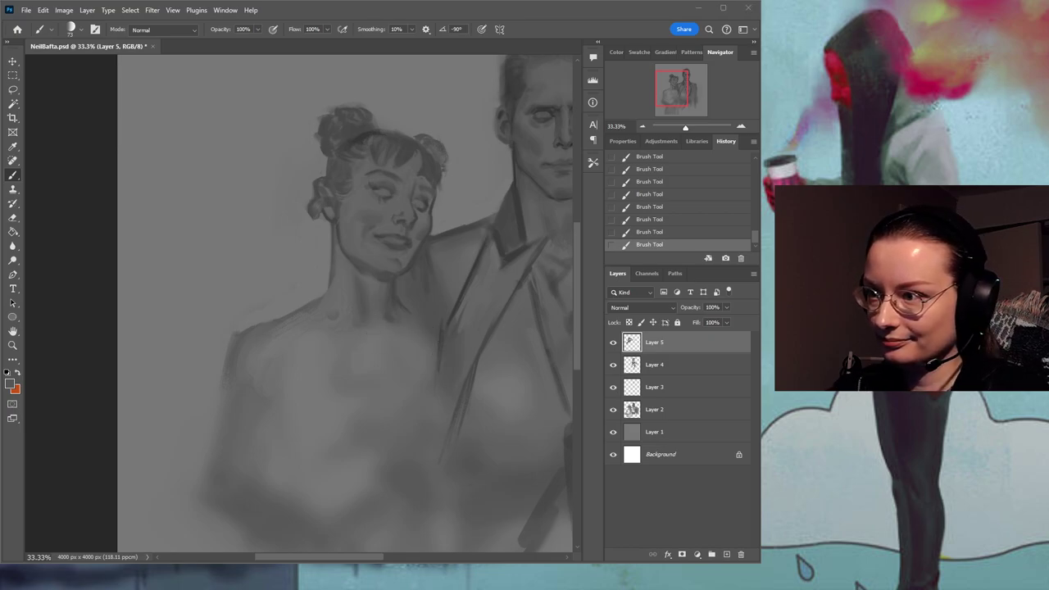
pyautogui.moveTo(328, 300)
pyautogui.mouseDown()
pyautogui.moveTo(368, 304)
pyautogui.moveTo(367, 317)
pyautogui.mouseUp()
pyautogui.hotkey('ctrl', 's')
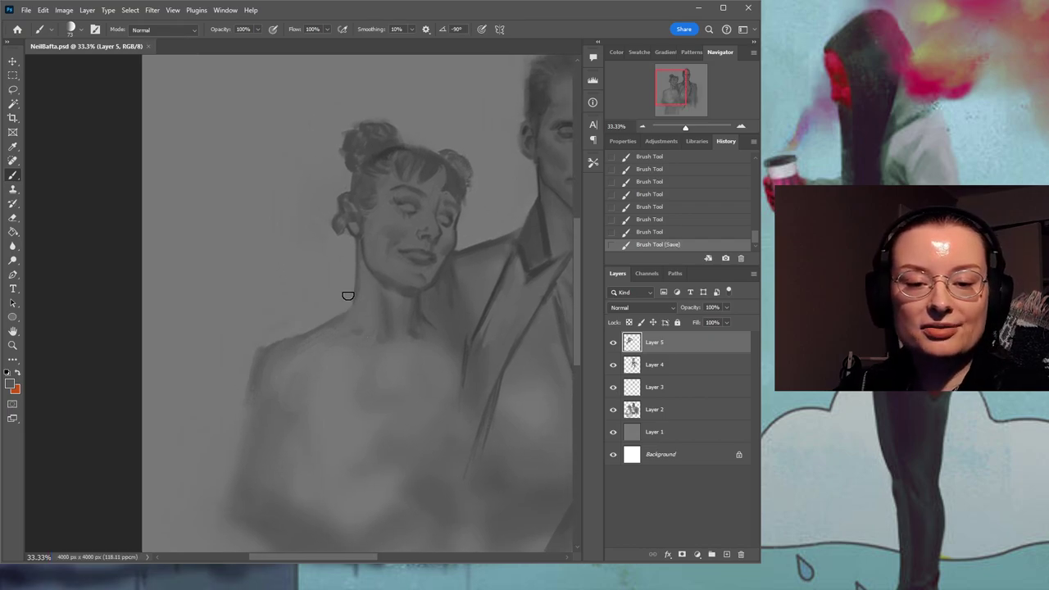
# Redefine the near contour of the woman's neck from below the ear down to the shoulder.
pyautogui.moveTo(360, 350)
pyautogui.mouseDown()
pyautogui.moveTo(318, 310)
pyautogui.moveTo(308, 332)
pyautogui.mouseUp()
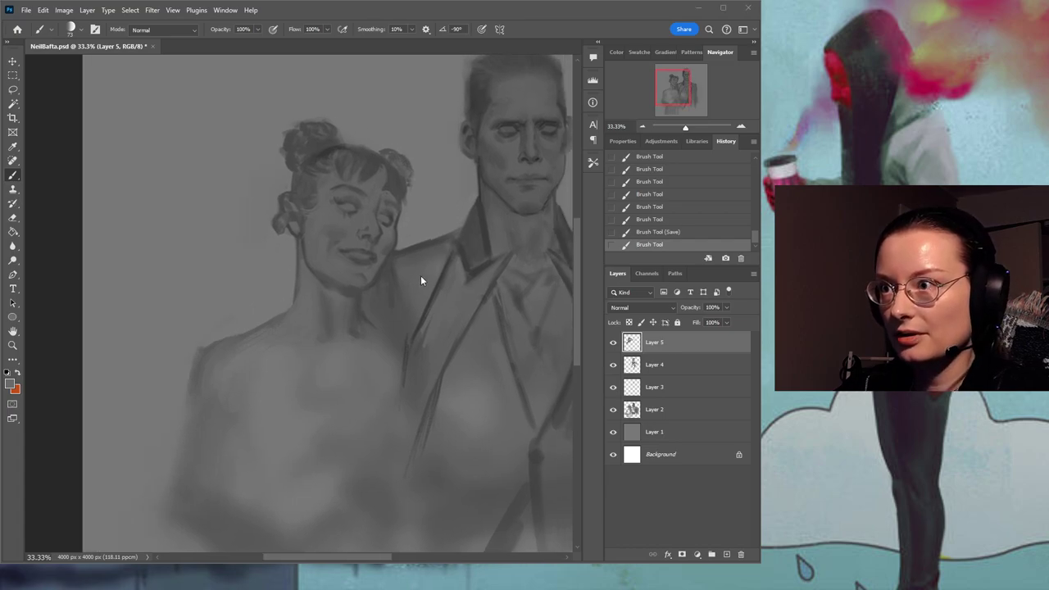
pyautogui.moveTo(300, 281)
pyautogui.mouseDown()
pyautogui.moveTo(302, 300)
pyautogui.moveTo(277, 324)
pyautogui.moveTo(316, 297)
pyautogui.mouseUp()
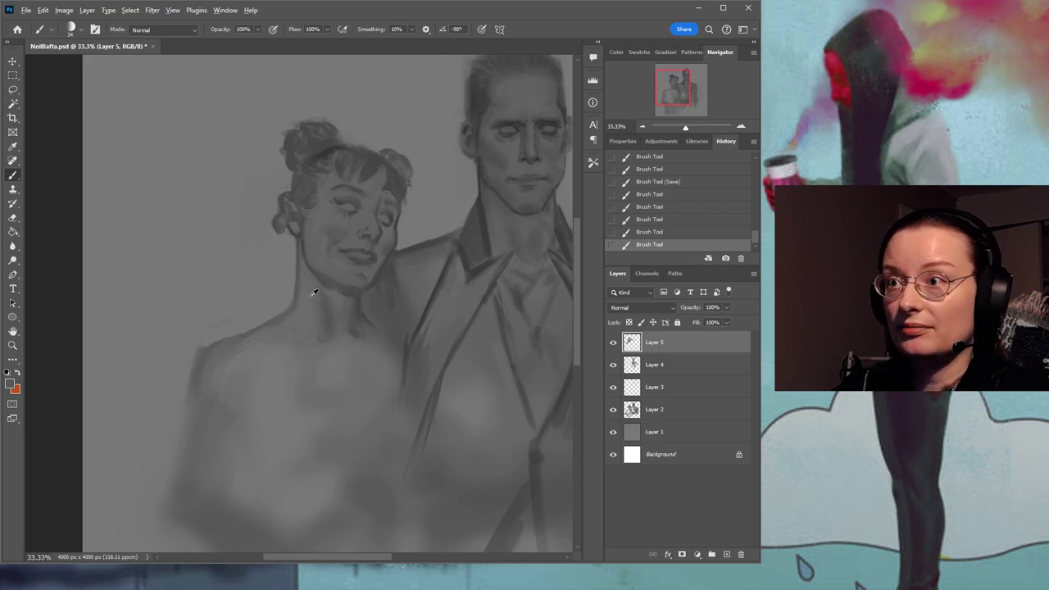
pyautogui.moveTo(301, 246); pyautogui.dragTo(319, 332)
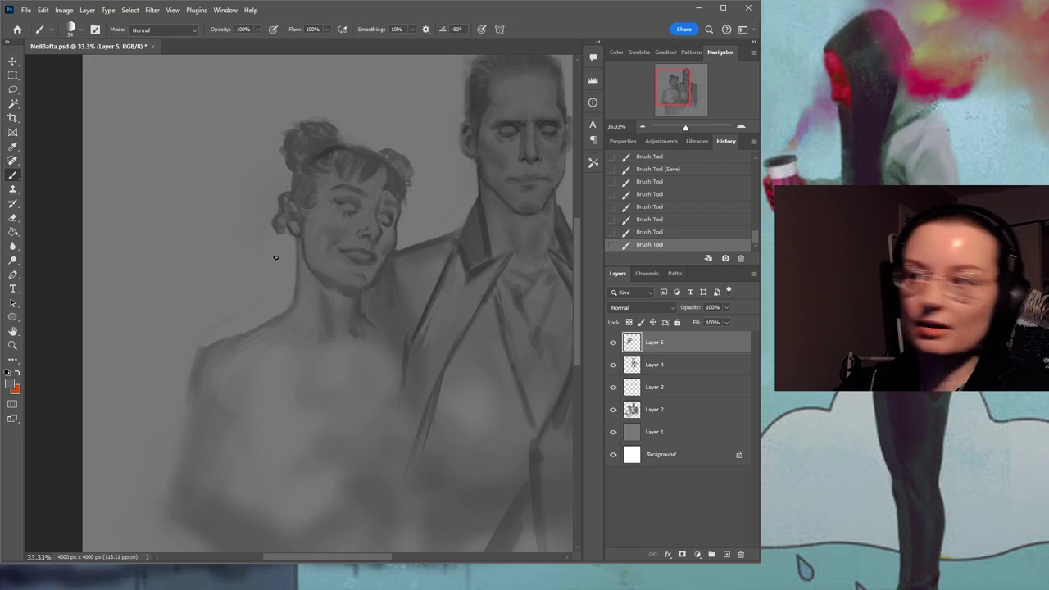
pyautogui.moveTo(380, 302); pyautogui.dragTo(369, 271)
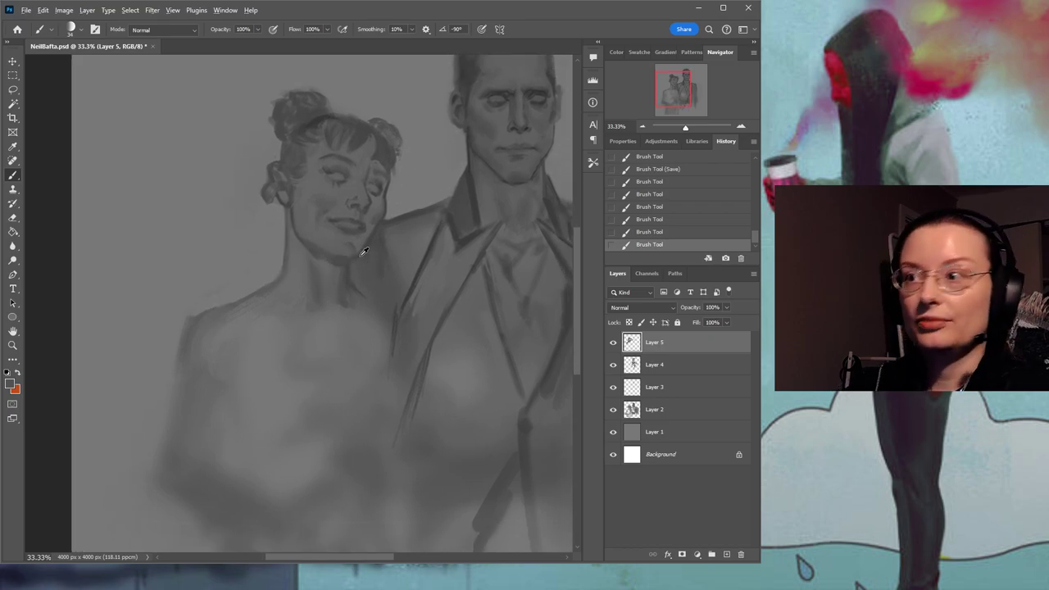
# Paint darker shadows on the front of the woman's neck, running from under the chin to the collarbone.
pyautogui.moveTo(320, 309); pyautogui.dragTo(329, 341)
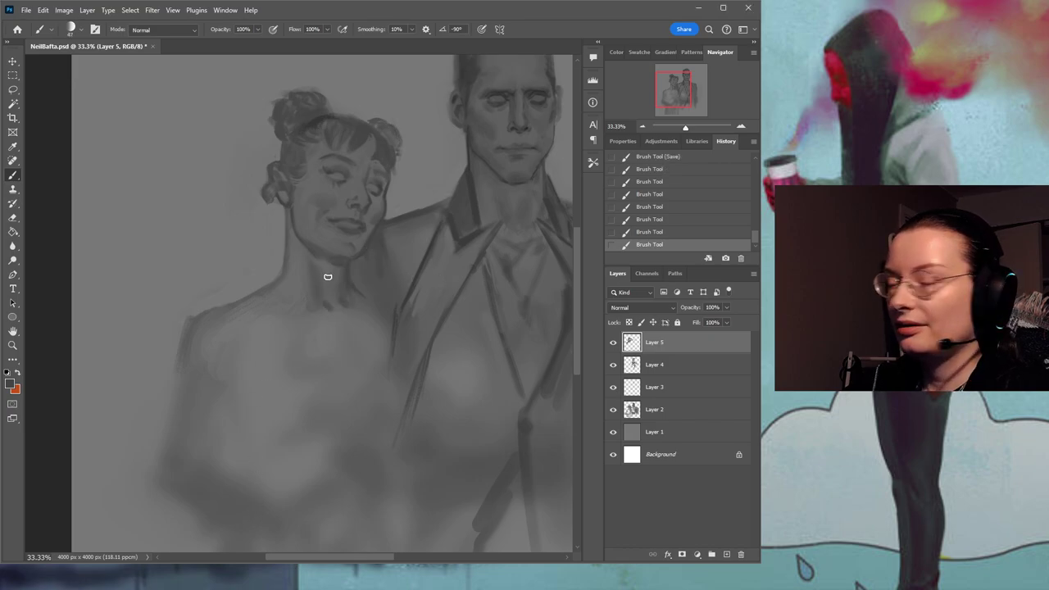
pyautogui.moveTo(323, 300); pyautogui.dragTo(330, 311)
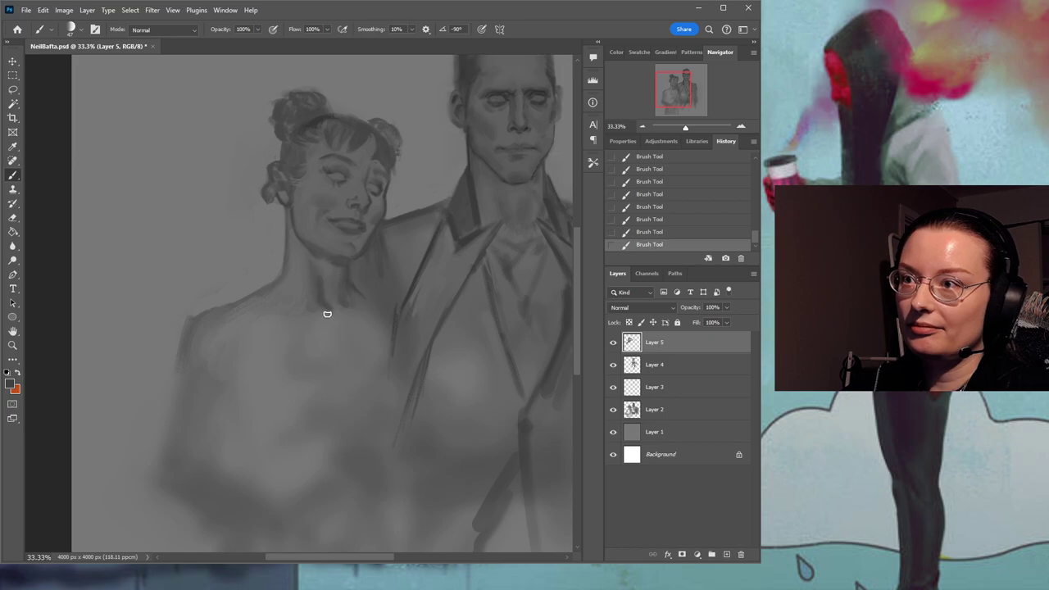
pyautogui.keyDown('alt'); pyautogui.click(328, 275); pyautogui.keyUp('alt')
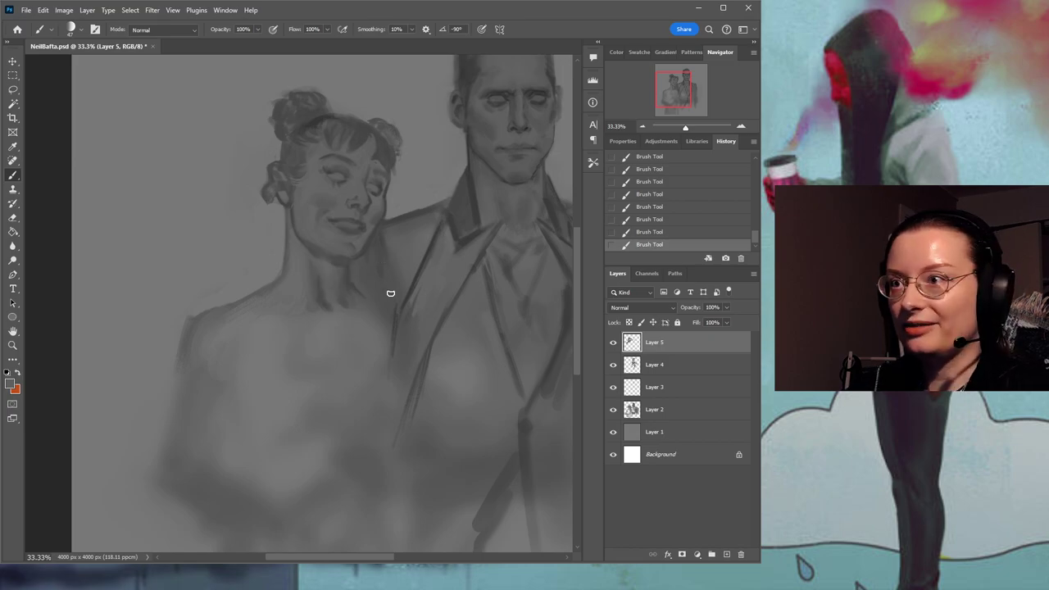
# Step back several brush strokes in the history and repaint the shadow at the base of the woman's neck with a sampled tone.
pyautogui.moveTo(351, 289); pyautogui.dragTo(390, 308)
pyautogui.click(645, 218)
pyautogui.click(647, 207)
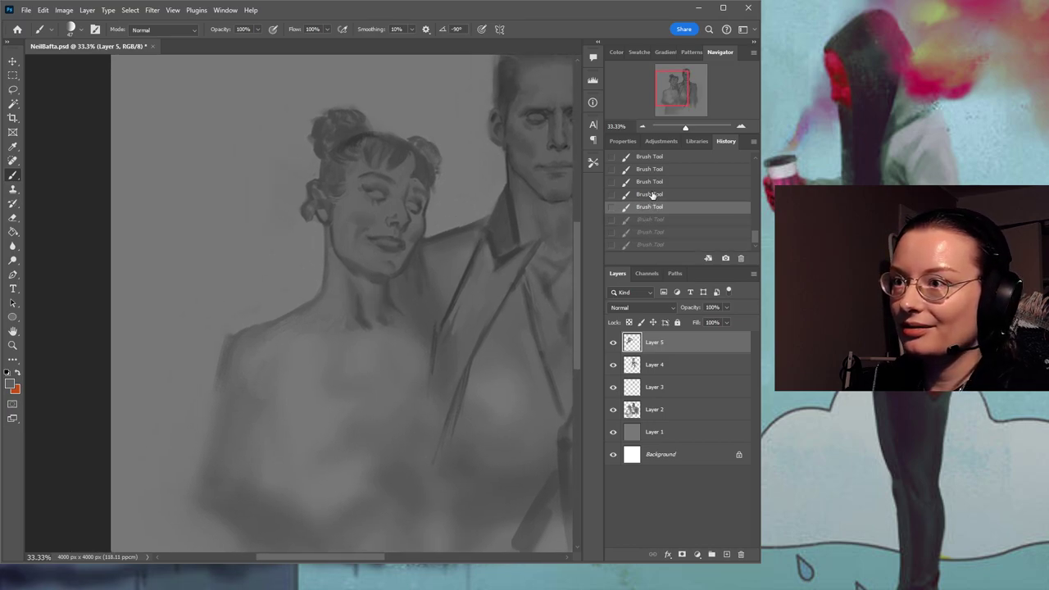
pyautogui.click(650, 183)
pyautogui.keyDown('alt'); pyautogui.click(365, 303); pyautogui.keyUp('alt')
pyautogui.moveTo(358, 302); pyautogui.dragTo(365, 326)
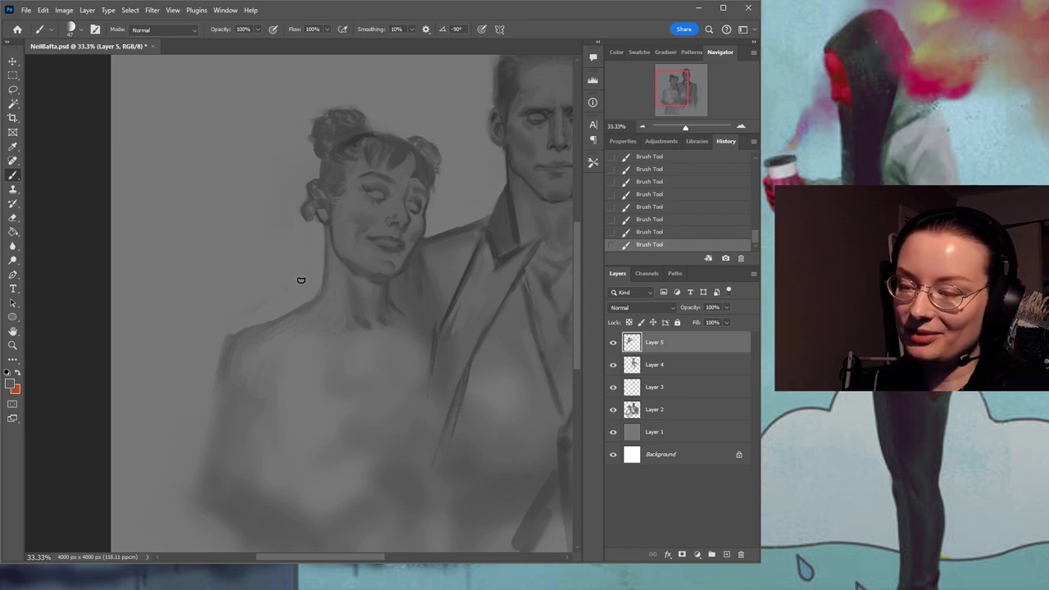
# Blend the near side of the woman's neck into her shoulder with a tone sampled from the neck.
pyautogui.moveTo(356, 284); pyautogui.dragTo(366, 251)
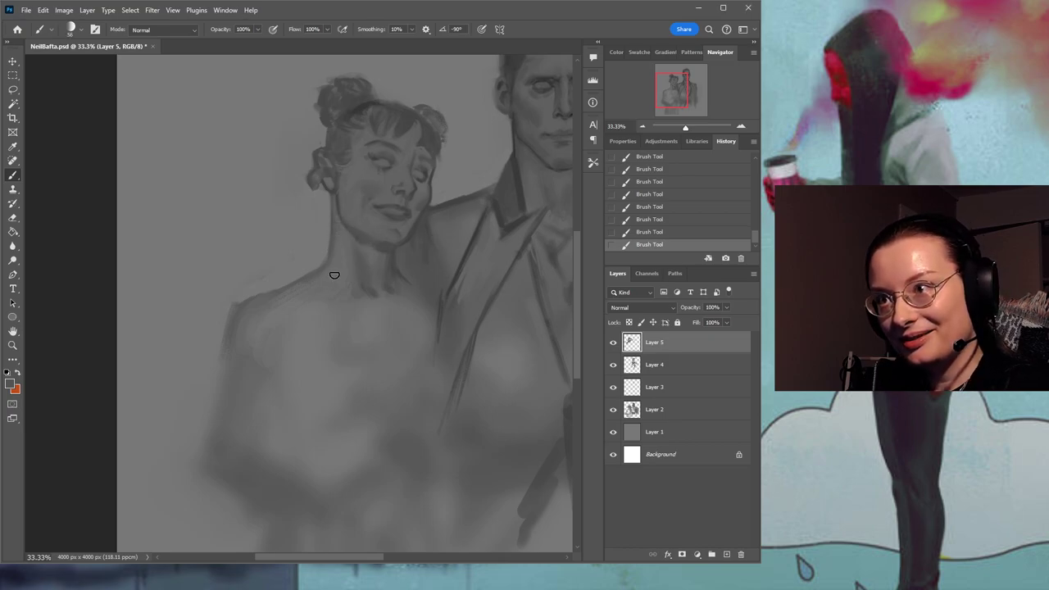
pyautogui.keyDown('alt'); pyautogui.click(344, 236); pyautogui.keyUp('alt')
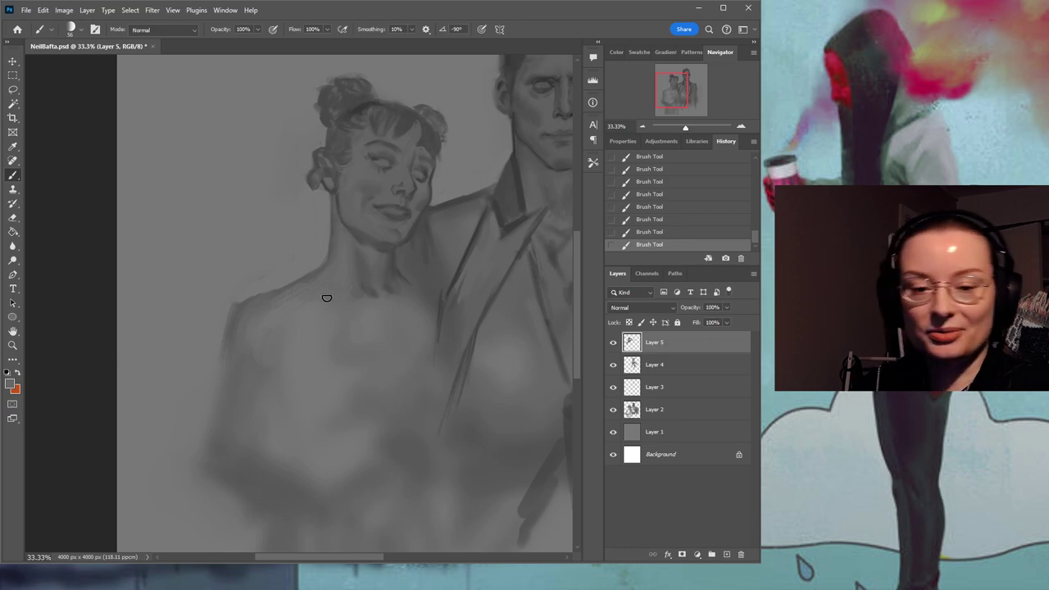
pyautogui.moveTo(417, 195); pyautogui.dragTo(419, 218)
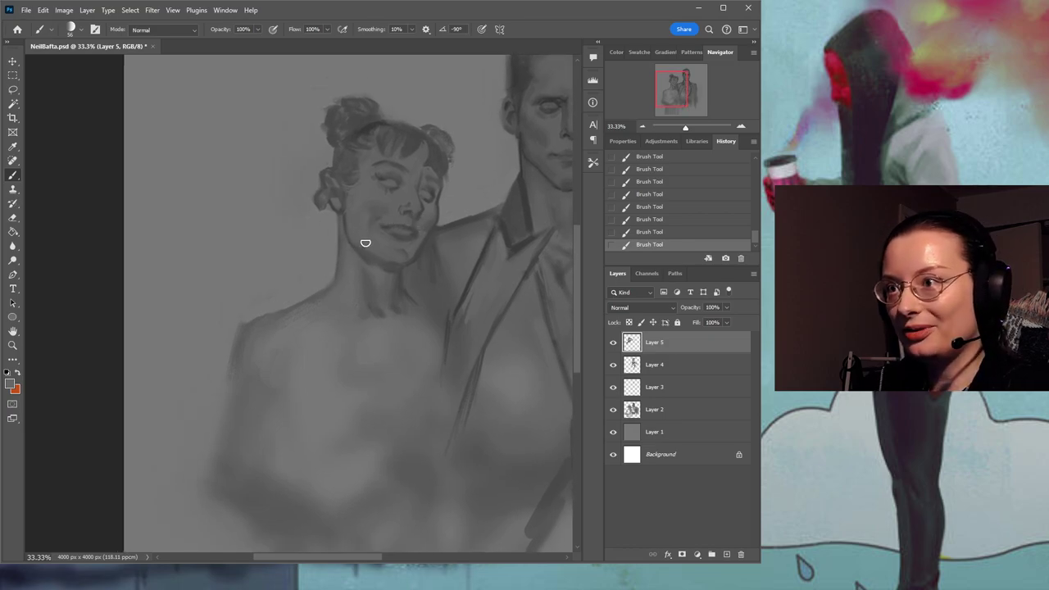
# Paint dark curved strokes around the base of the woman's neck to block in a ruffled collar.
pyautogui.moveTo(440, 263); pyautogui.dragTo(415, 263)
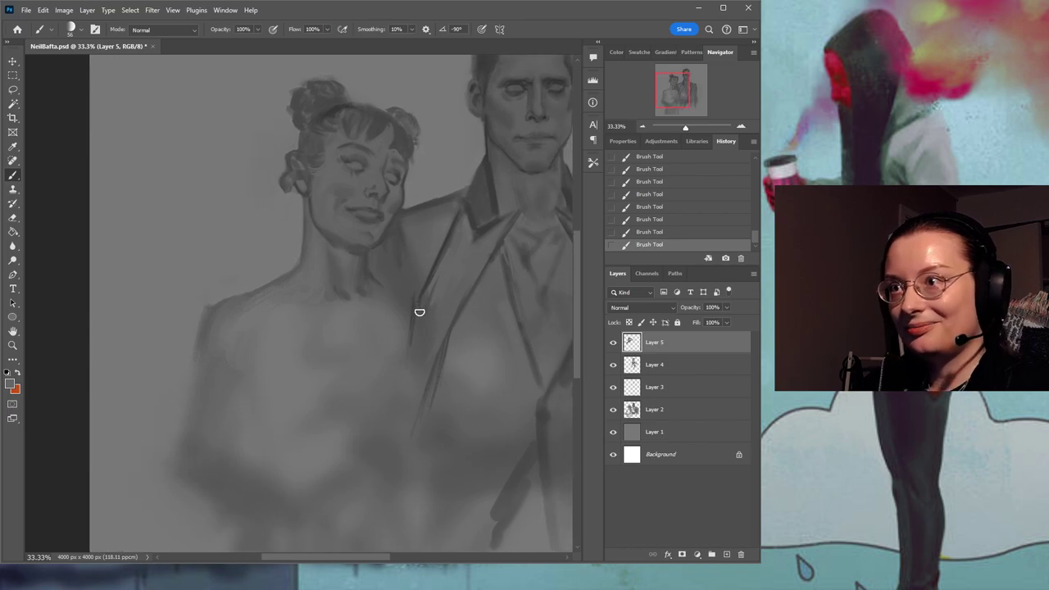
pyautogui.moveTo(366, 230); pyautogui.dragTo(374, 282)
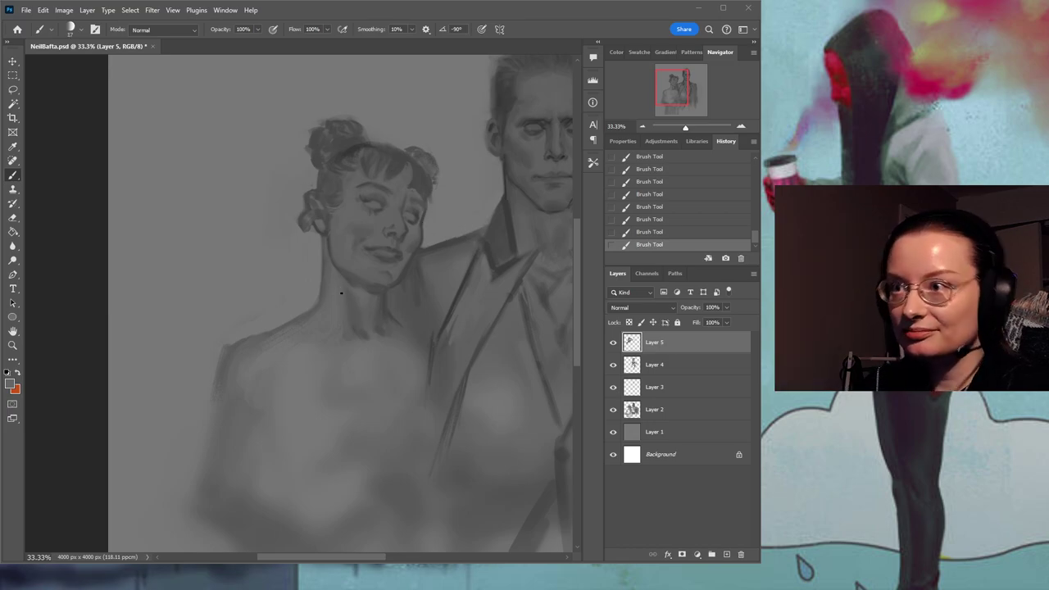
pyautogui.moveTo(376, 306); pyautogui.dragTo(341, 230)
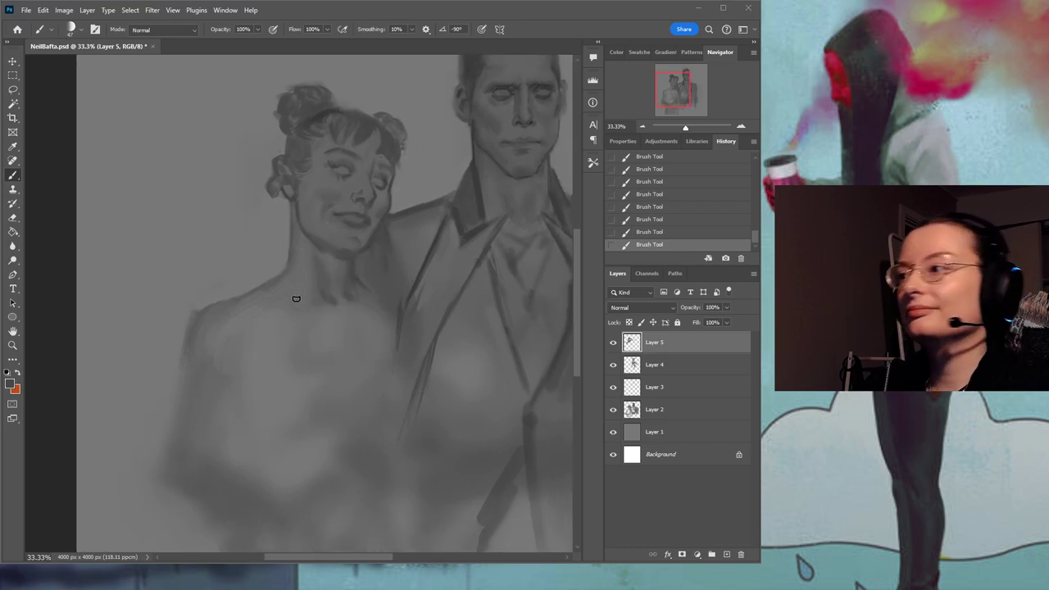
pyautogui.moveTo(279, 271)
pyautogui.mouseDown()
pyautogui.moveTo(279, 296)
pyautogui.moveTo(272, 288)
pyautogui.moveTo(294, 318)
pyautogui.mouseUp()
pyautogui.moveTo(263, 277); pyautogui.dragTo(284, 308)
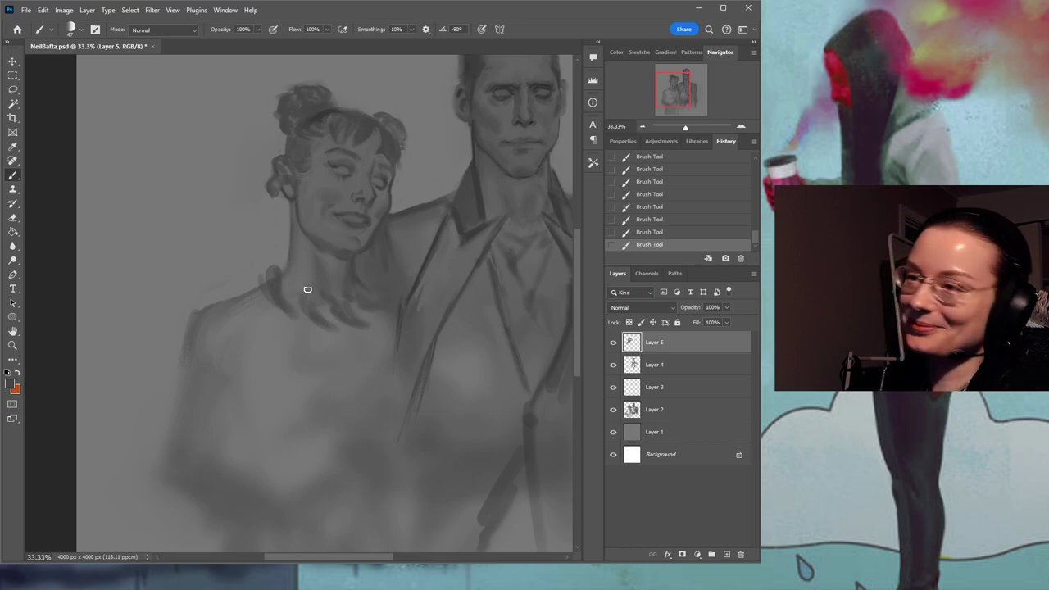
# Shape the near edge of the woman's ruffled collar with tones sampled from the collar, chest and background.
pyautogui.keyDown('alt'); pyautogui.click(279, 271); pyautogui.keyUp('alt')
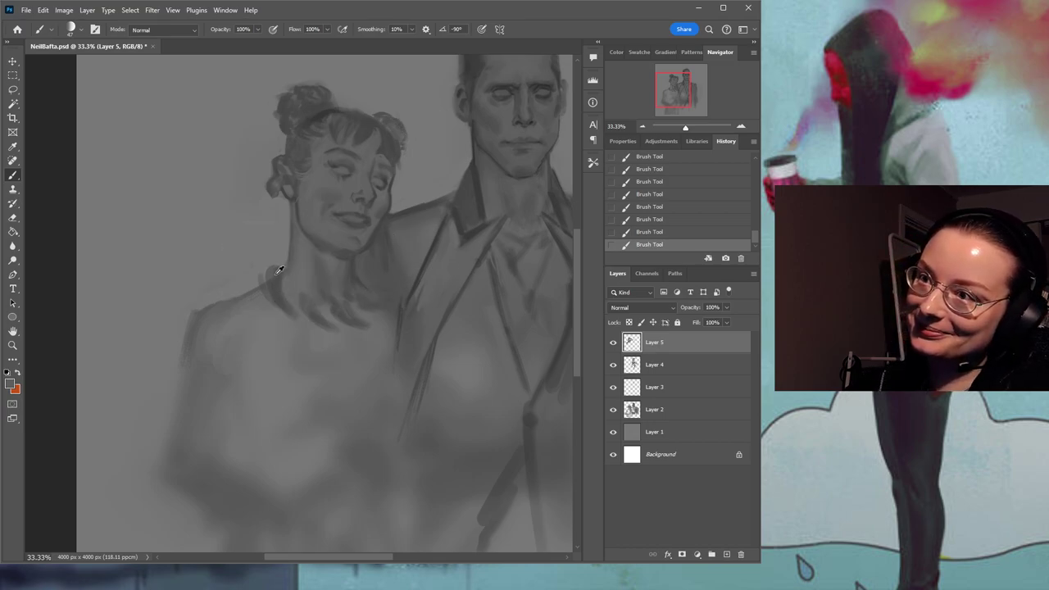
pyautogui.keyDown('alt'); pyautogui.click(278, 317); pyautogui.keyUp('alt')
pyautogui.keyDown('alt'); pyautogui.click(266, 277); pyautogui.keyUp('alt')
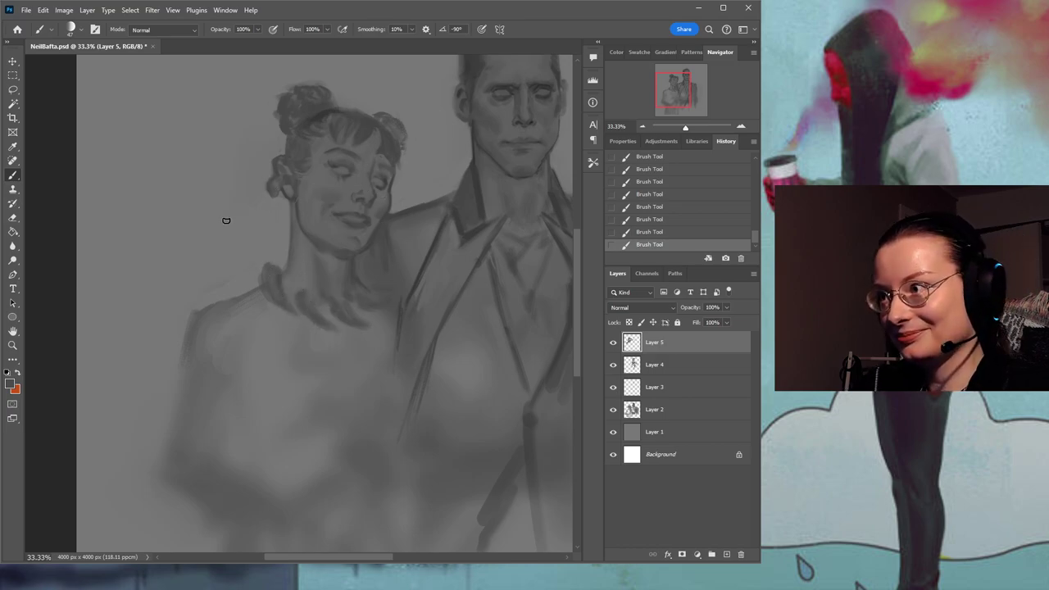
pyautogui.keyDown('alt'); pyautogui.click(261, 246); pyautogui.keyUp('alt')
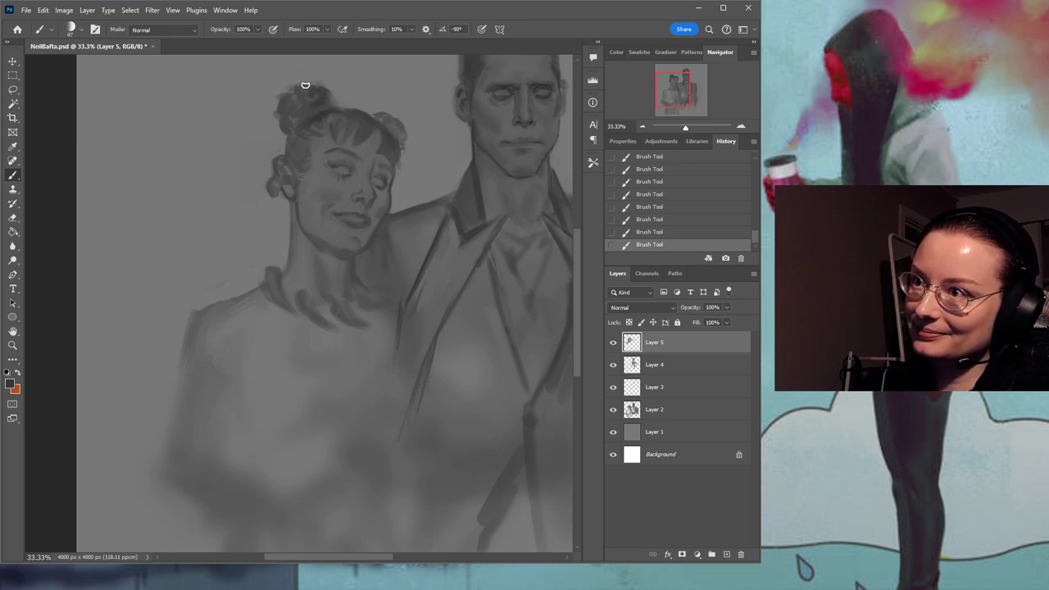
# Paint dark contour lines for the woman's far shoulder and sleeve where they meet the man's lapel.
pyautogui.moveTo(431, 312); pyautogui.dragTo(311, 220)
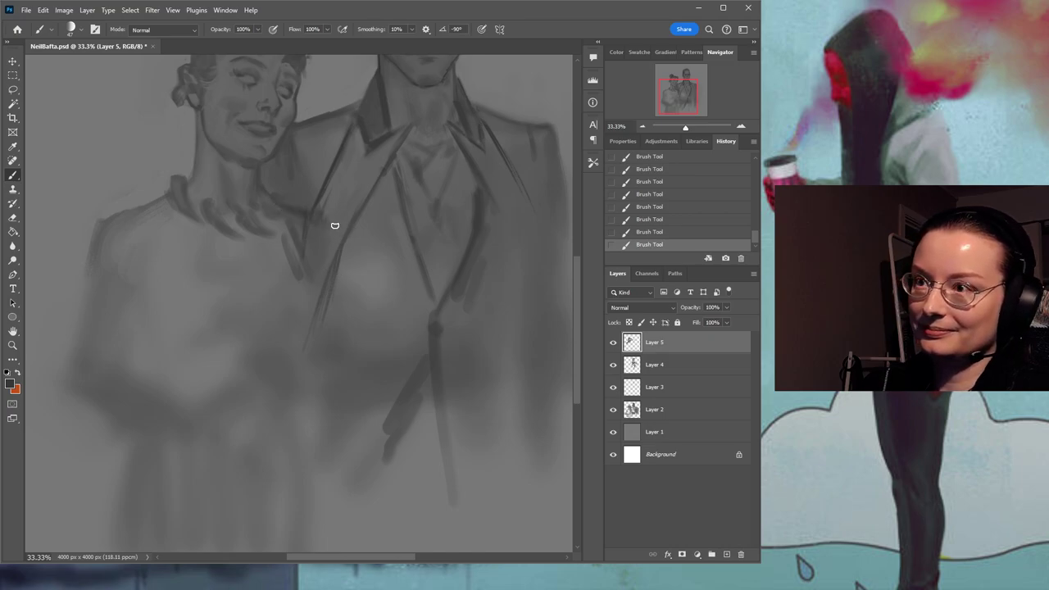
pyautogui.moveTo(316, 218); pyautogui.dragTo(330, 272)
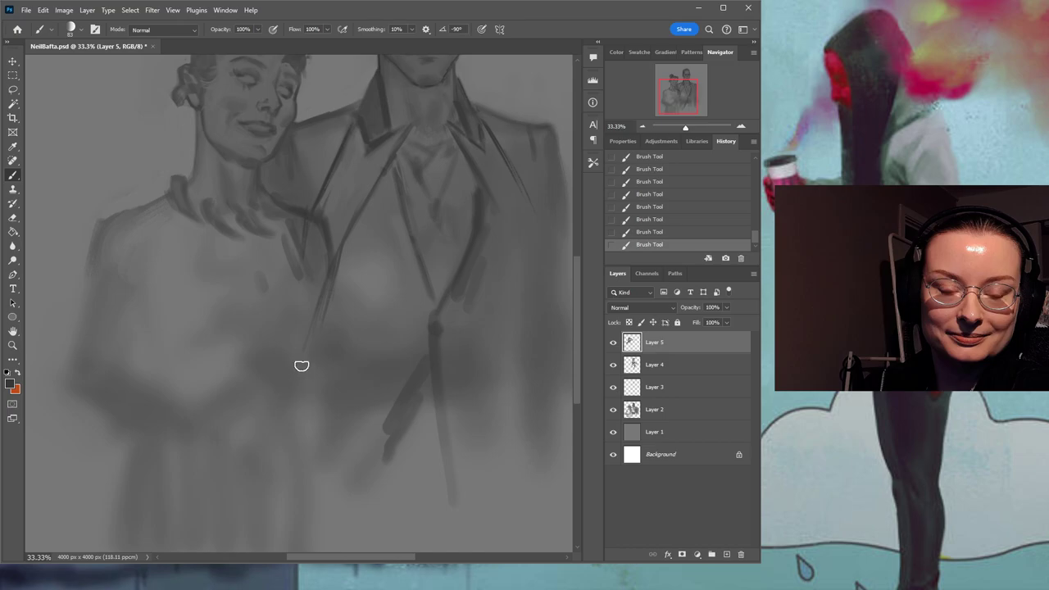
pyautogui.moveTo(323, 293)
pyautogui.mouseDown()
pyautogui.moveTo(351, 357)
pyautogui.moveTo(339, 379)
pyautogui.mouseUp()
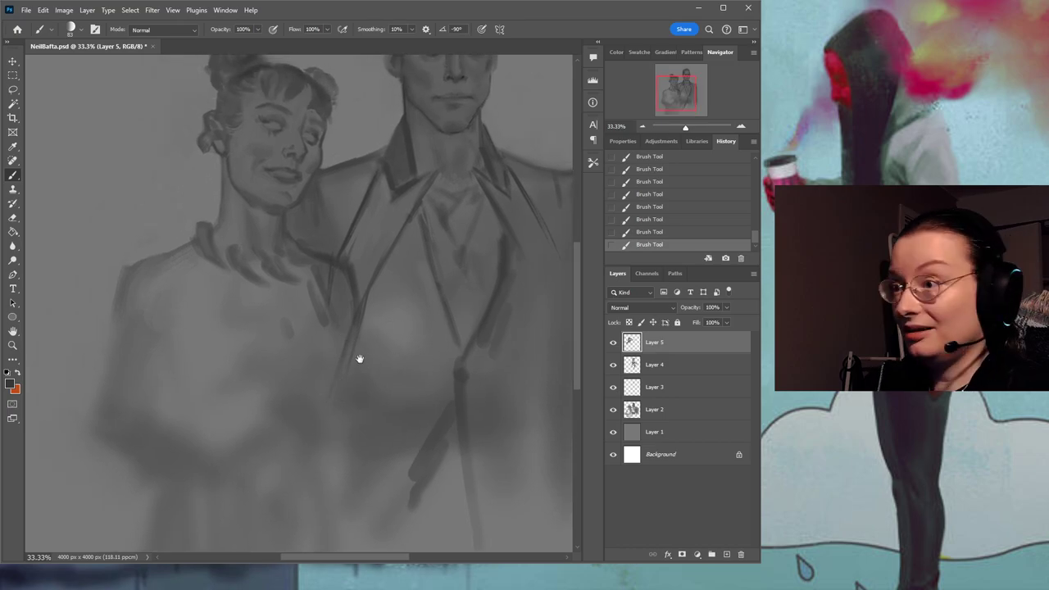
pyautogui.moveTo(361, 363); pyautogui.dragTo(363, 312)
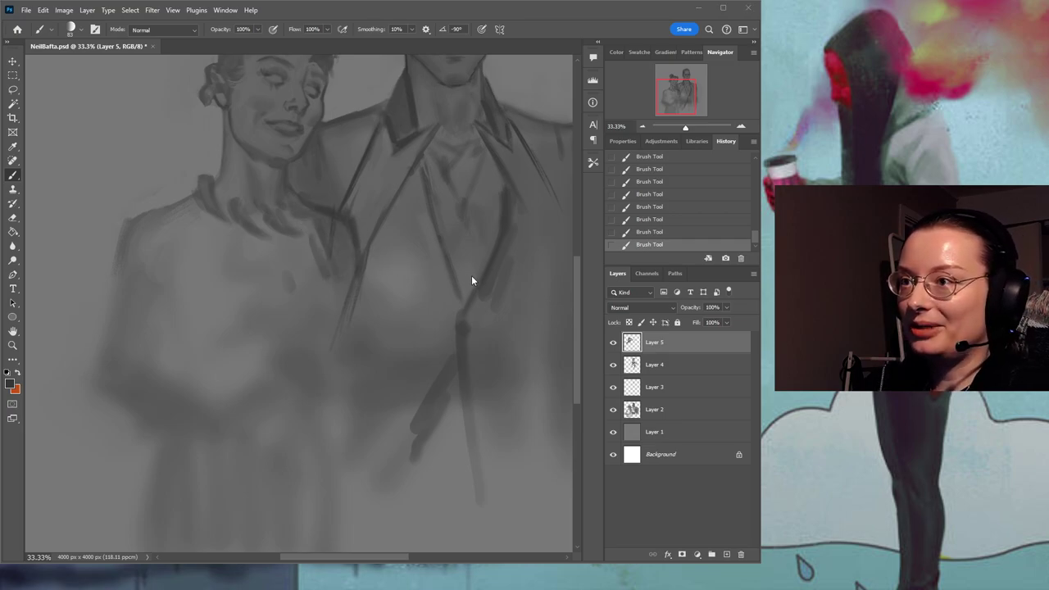
# Shade the form and folds of the woman's chest using a larger brush and mid-tones sampled from her top.
pyautogui.press(']')
pyautogui.keyDown('alt'); pyautogui.click(313, 270); pyautogui.keyUp('alt')
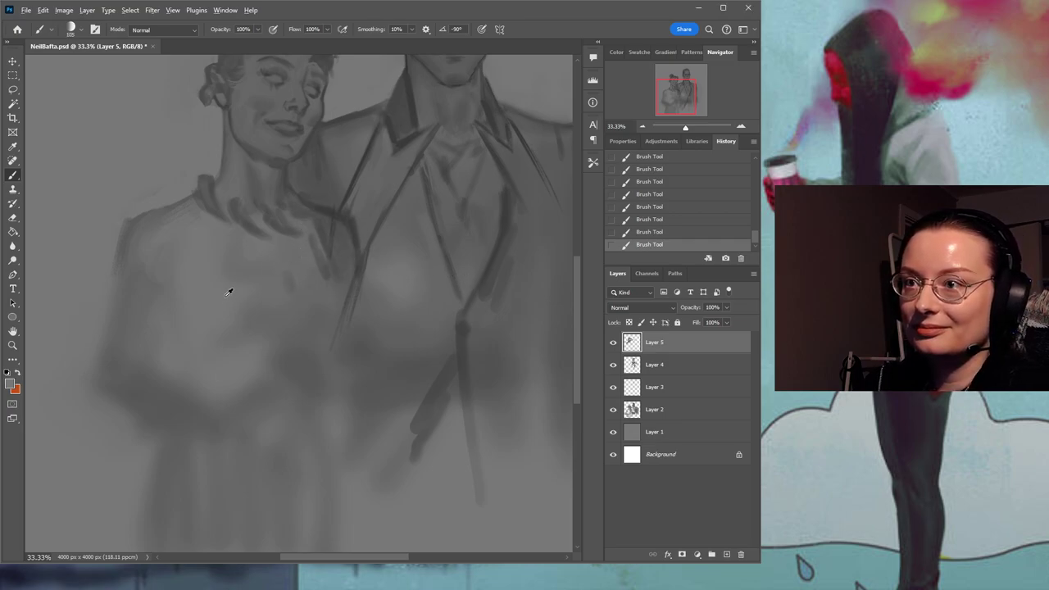
pyautogui.moveTo(305, 244); pyautogui.dragTo(326, 303)
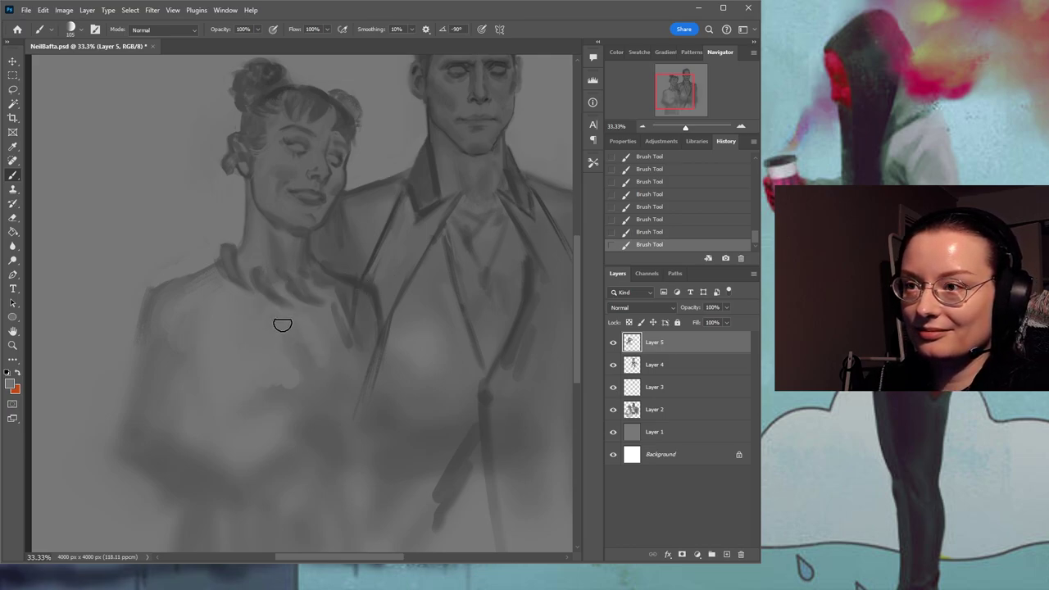
pyautogui.moveTo(351, 346); pyautogui.dragTo(344, 307)
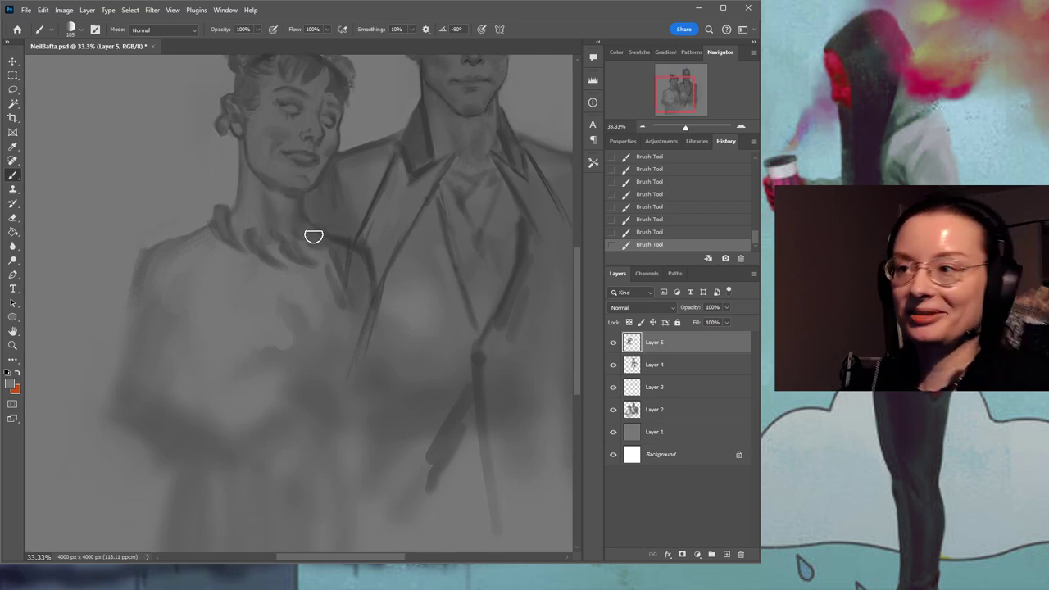
pyautogui.keyDown('alt'); pyautogui.click(278, 309); pyautogui.keyUp('alt')
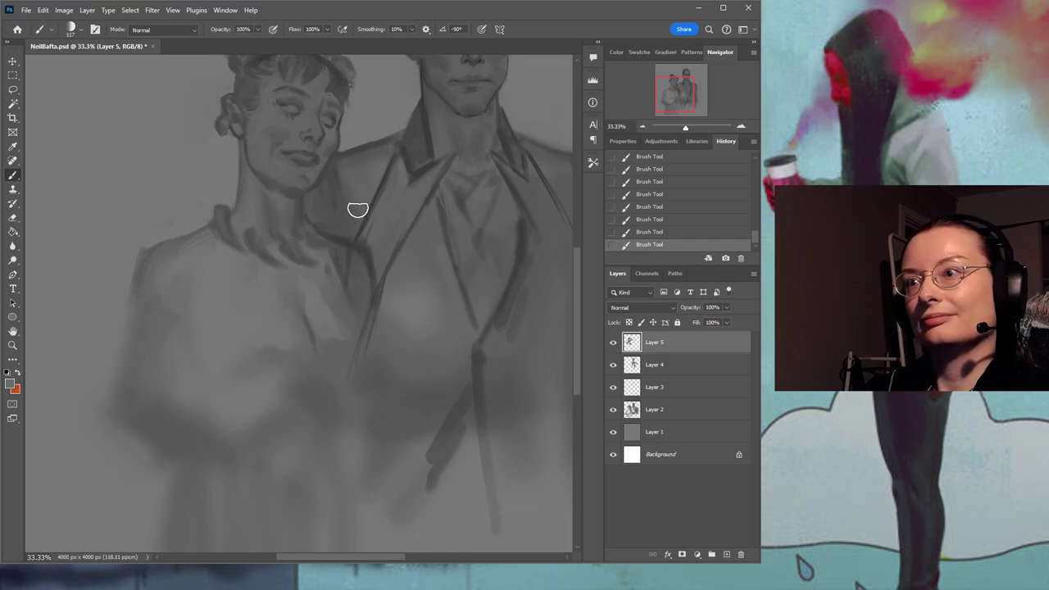
# Paint a dark fold below the woman's far shoulder with a smaller brush and soften it with tones sampled nearby.
pyautogui.moveTo(361, 309); pyautogui.dragTo(363, 246)
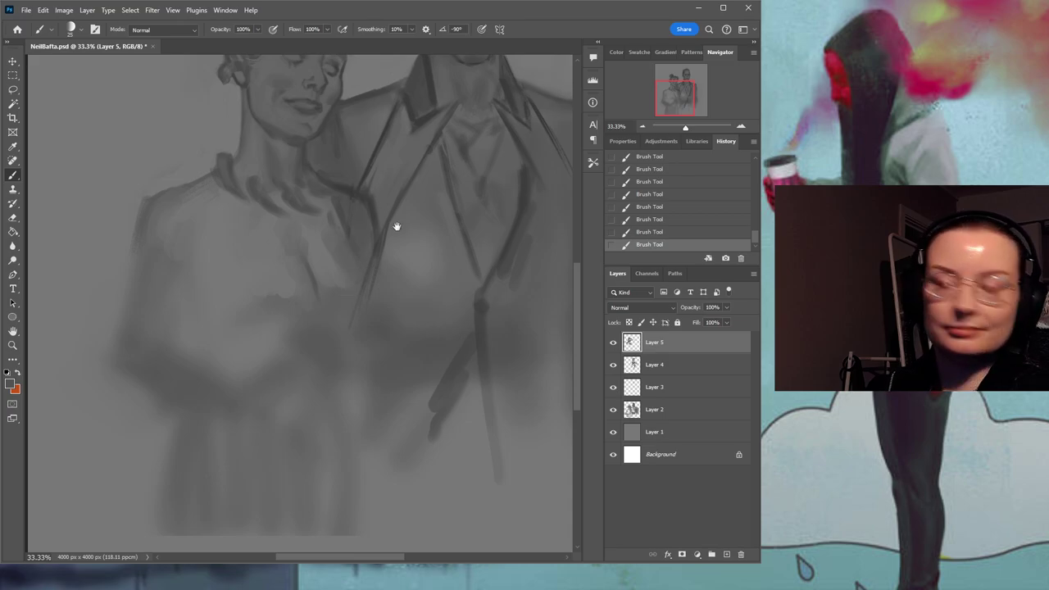
pyautogui.moveTo(395, 226); pyautogui.dragTo(408, 260)
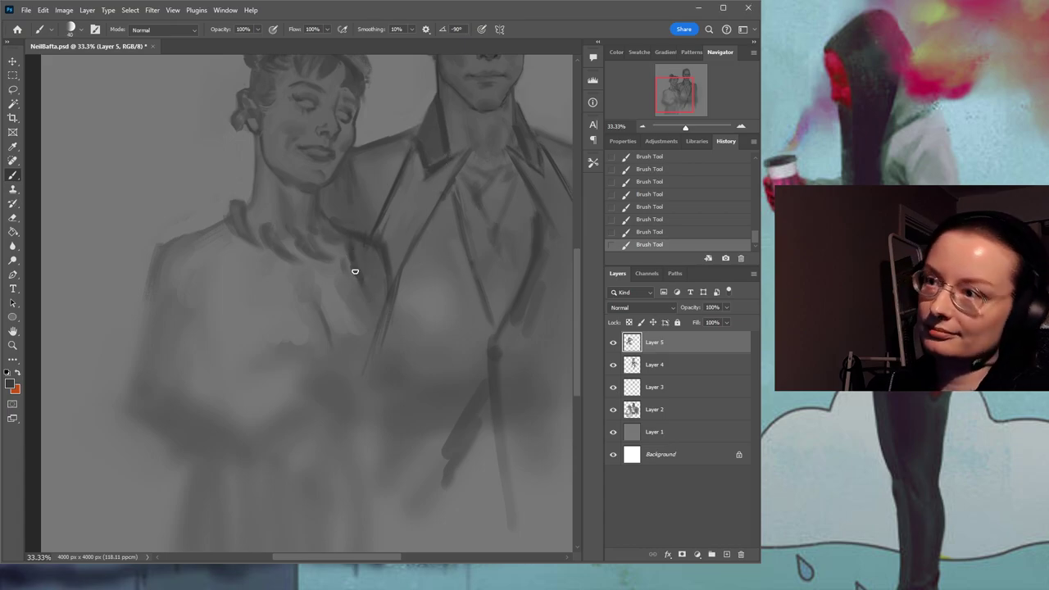
pyautogui.keyDown('alt'); pyautogui.click(341, 253); pyautogui.keyUp('alt')
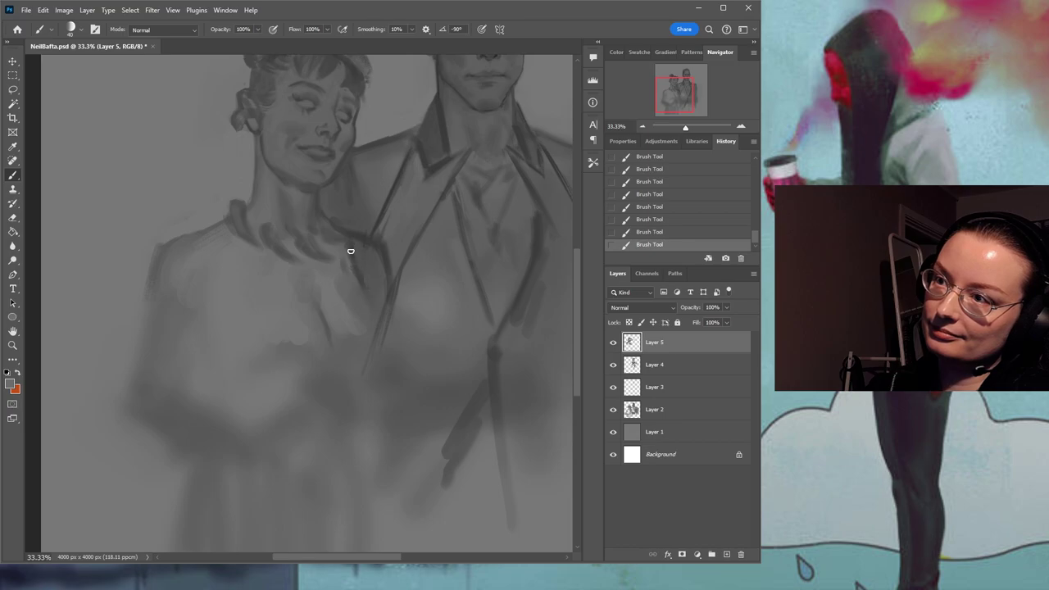
pyautogui.keyDown('alt'); pyautogui.click(344, 257); pyautogui.keyUp('alt')
pyautogui.keyDown('alt'); pyautogui.click(340, 256); pyautogui.keyUp('alt')
pyautogui.keyDown('alt'); pyautogui.click(338, 283); pyautogui.keyUp('alt')
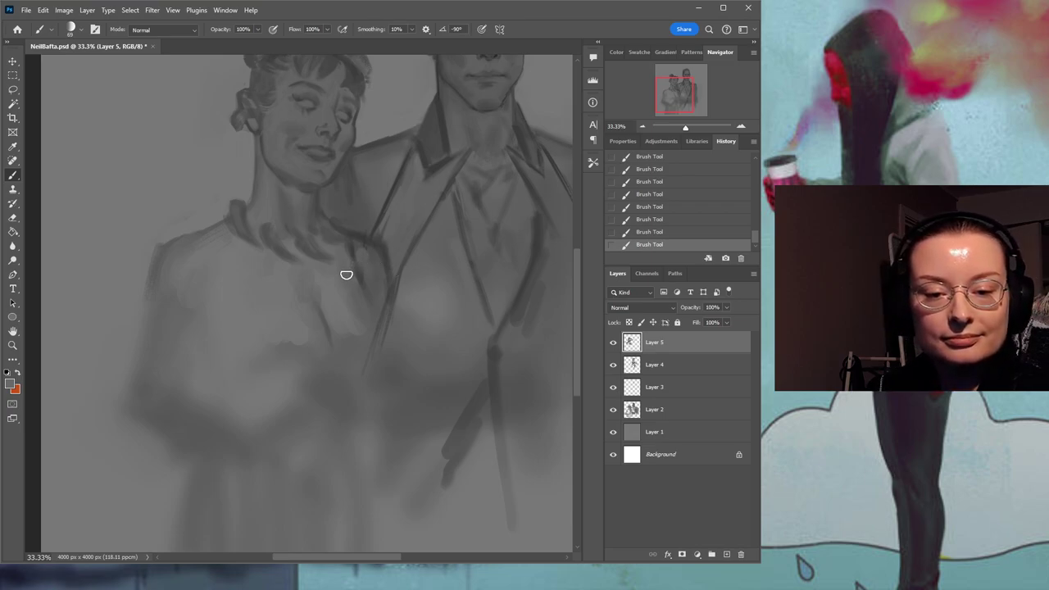
# Darken the woman's far shoulder line and add ruffles to the far side of her collar with a small brush.
pyautogui.moveTo(368, 281); pyautogui.dragTo(389, 289)
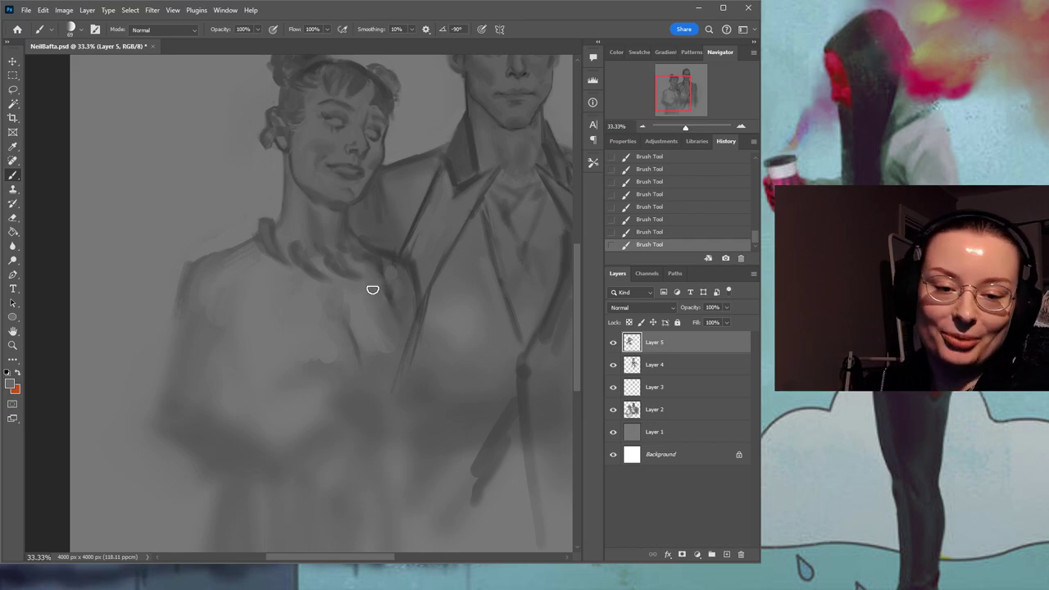
pyautogui.moveTo(412, 257); pyautogui.dragTo(352, 202)
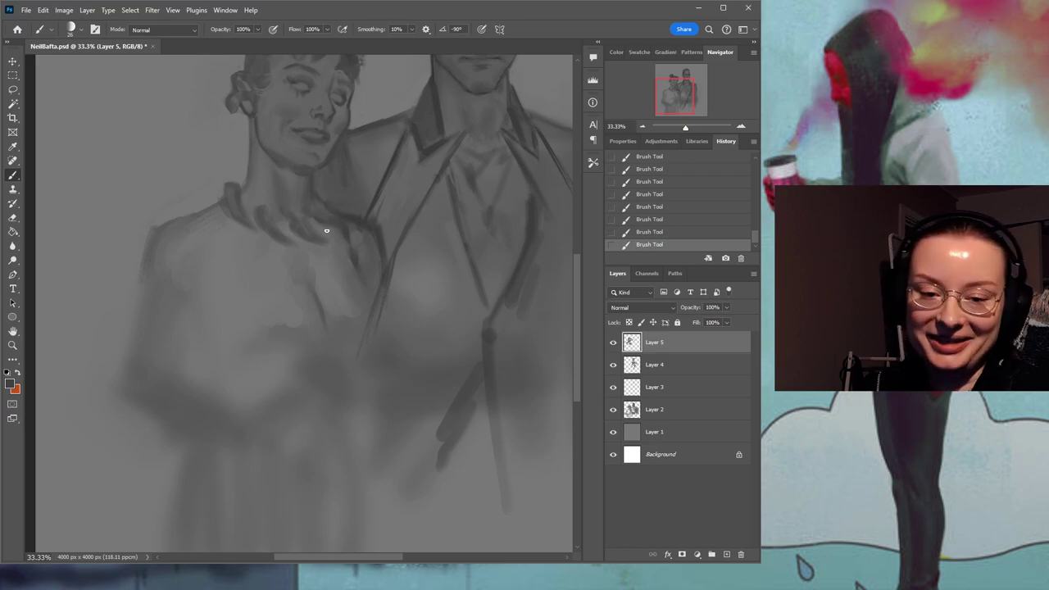
pyautogui.moveTo(355, 194); pyautogui.dragTo(368, 232)
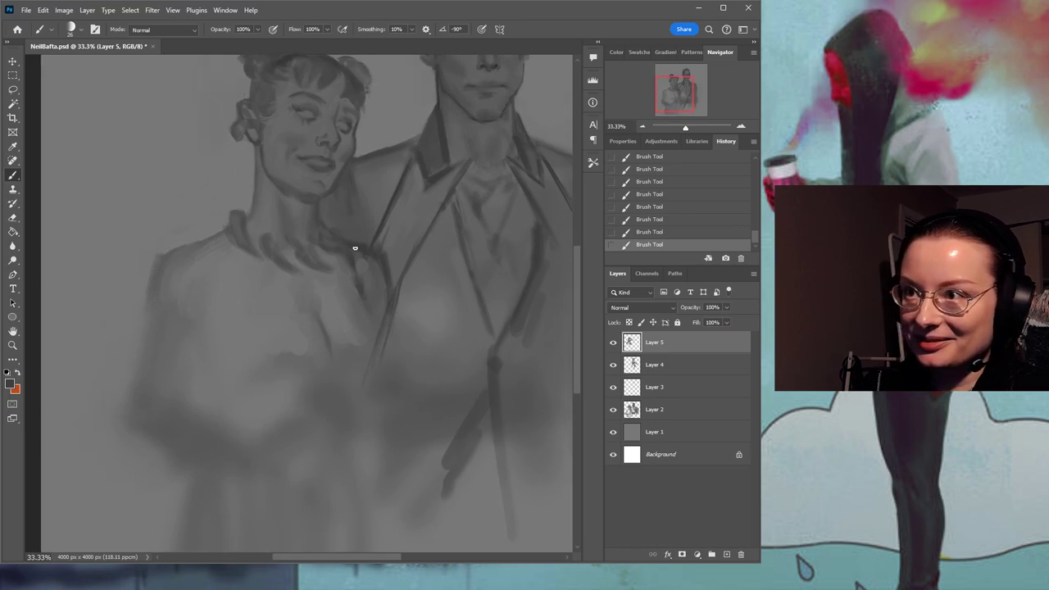
pyautogui.moveTo(383, 202); pyautogui.dragTo(395, 232)
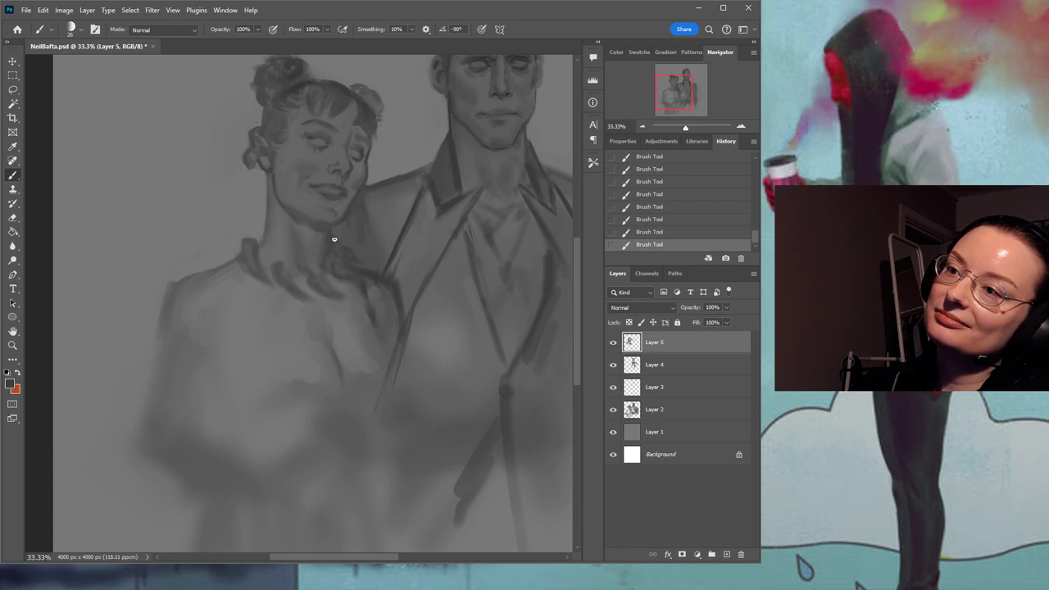
pyautogui.moveTo(380, 298); pyautogui.dragTo(386, 230)
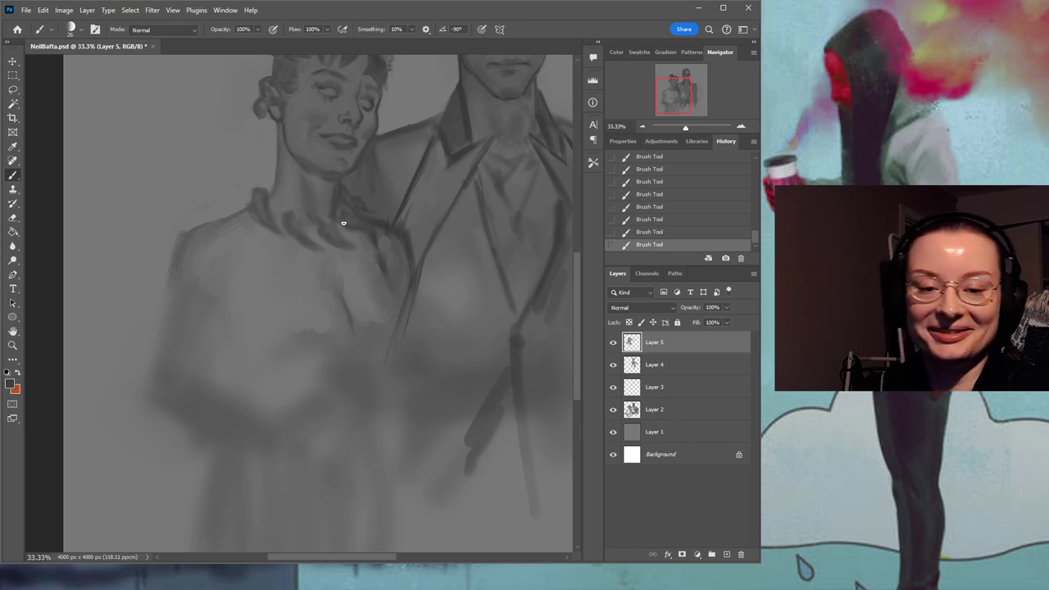
pyautogui.moveTo(313, 249); pyautogui.dragTo(352, 281)
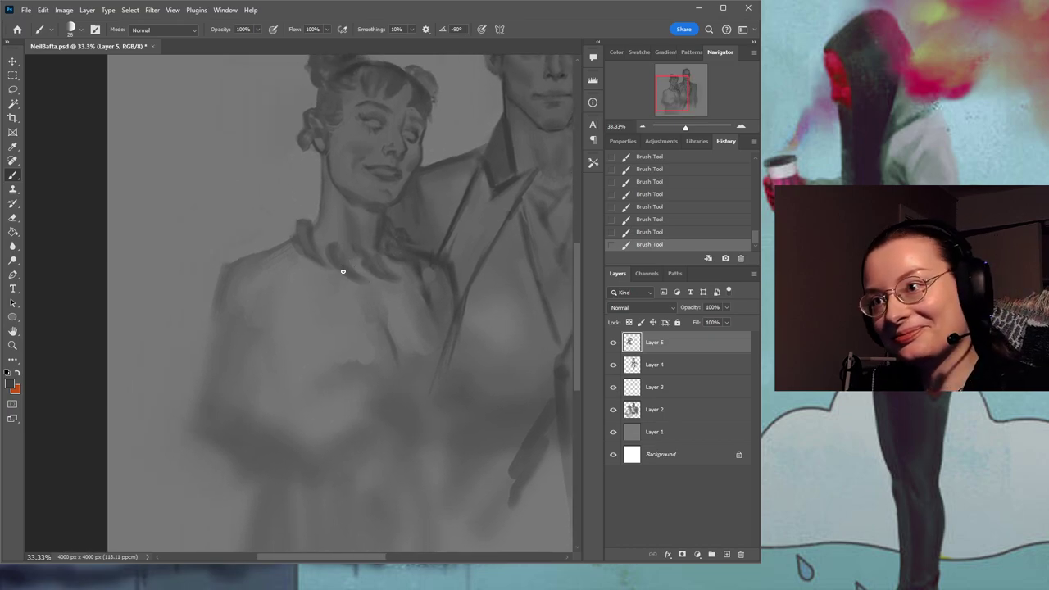
# Refine the front collar folds and the shadow at the base of the woman's neck with tones sampled there.
pyautogui.keyDown('alt'); pyautogui.click(360, 261); pyautogui.keyUp('alt')
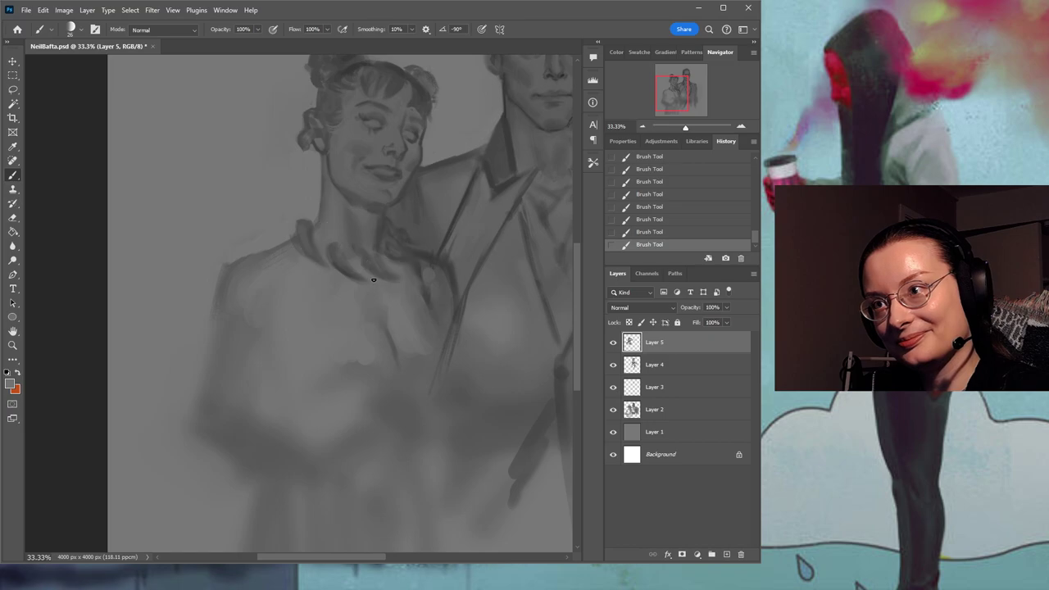
pyautogui.keyDown('alt'); pyautogui.click(338, 252); pyautogui.keyUp('alt')
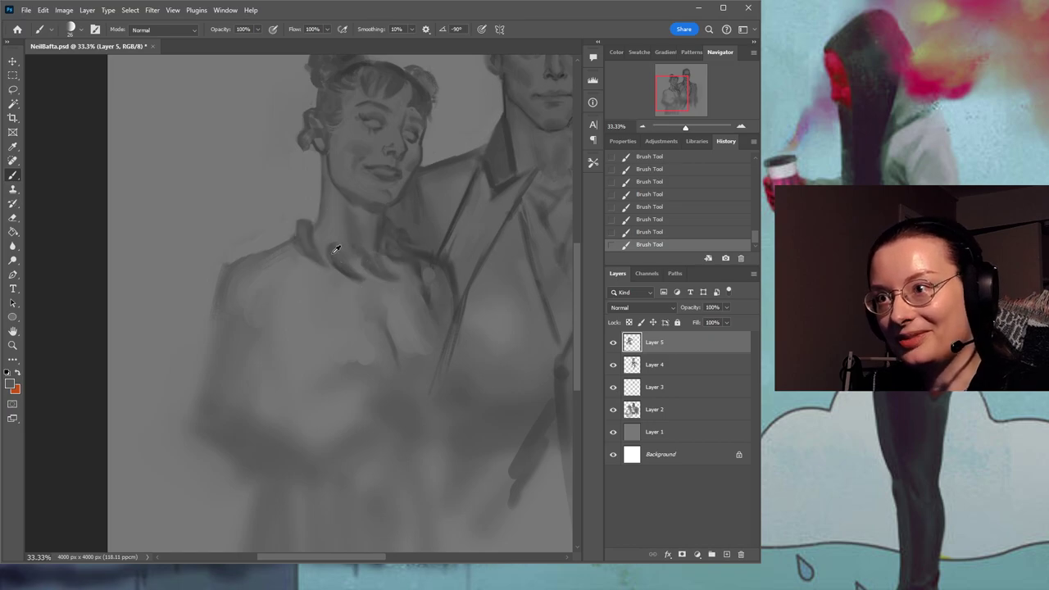
pyautogui.keyDown('alt'); pyautogui.click(343, 267); pyautogui.keyUp('alt')
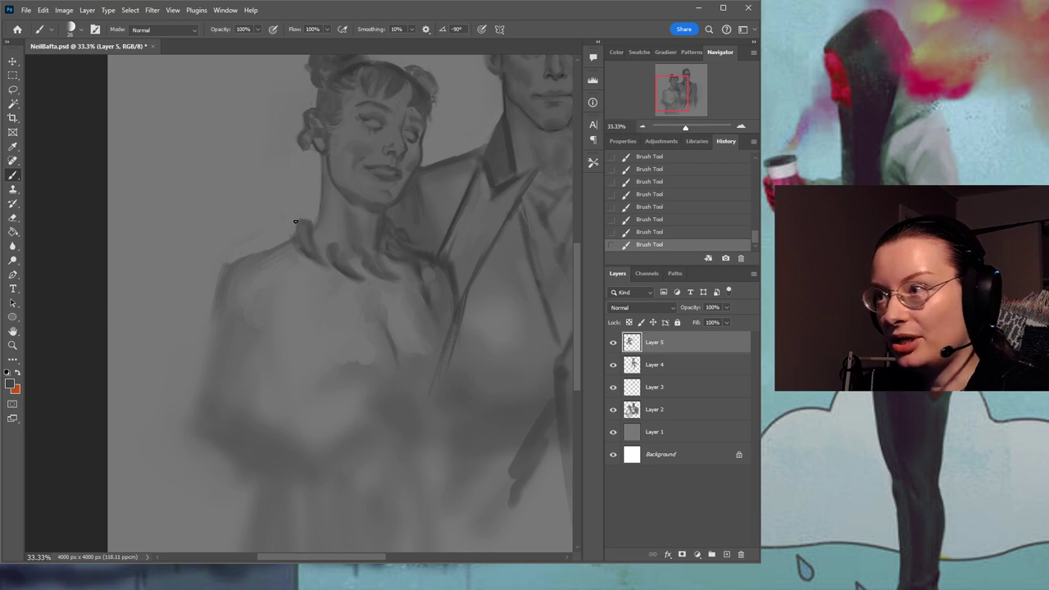
pyautogui.keyDown('alt'); pyautogui.click(355, 224); pyautogui.keyUp('alt')
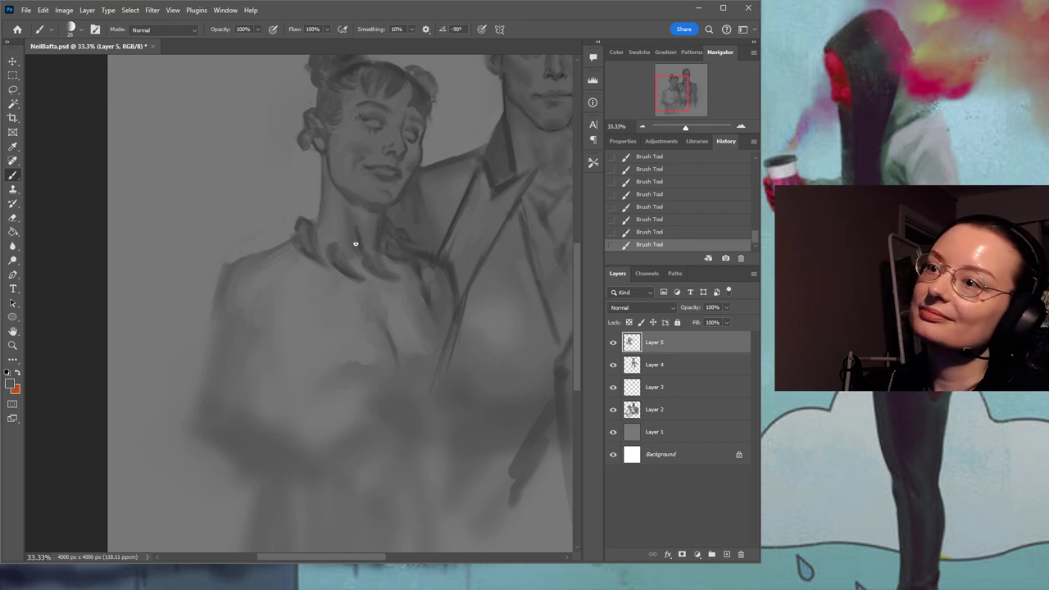
pyautogui.keyDown('alt'); pyautogui.click(368, 225); pyautogui.keyUp('alt')
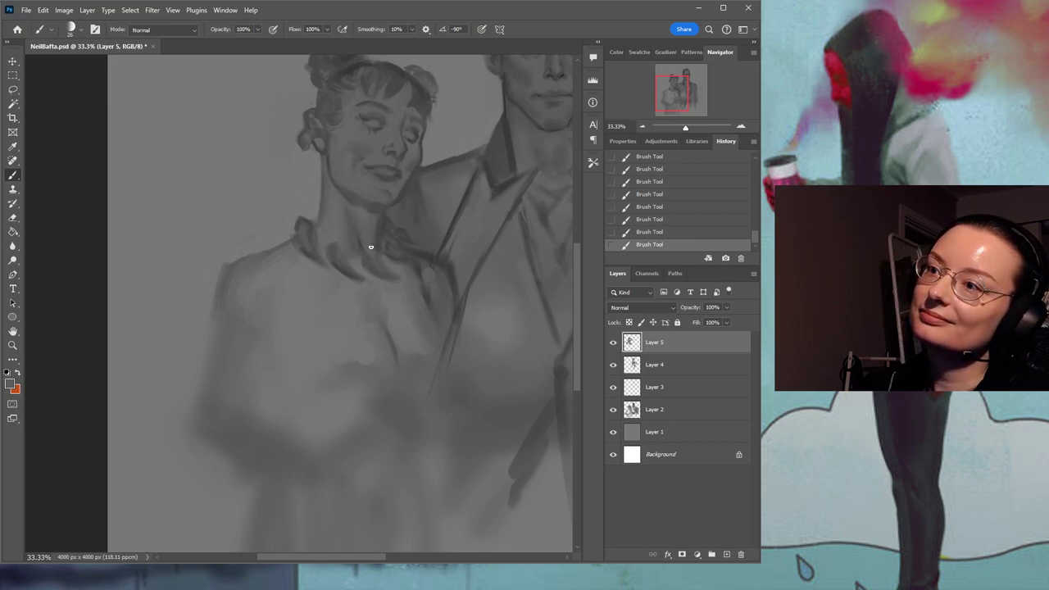
pyautogui.keyDown('alt'); pyautogui.click(339, 222); pyautogui.keyUp('alt')
# Paint a dark accent on the woman's near shoulder and outline the outer edge of her near arm towards the elbow.
pyautogui.moveTo(449, 253); pyautogui.dragTo(360, 260)
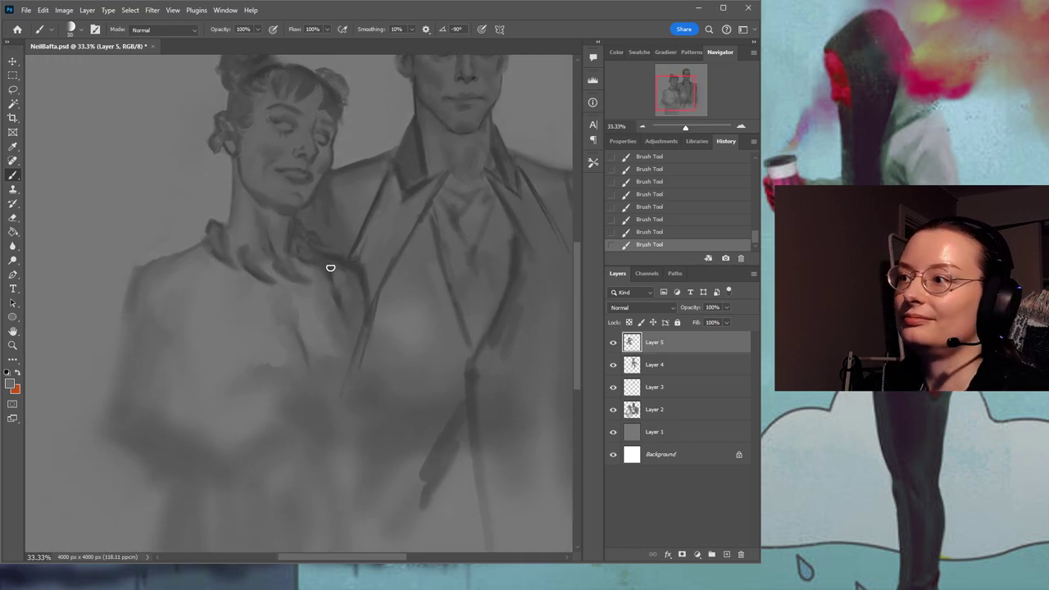
pyautogui.keyDown('alt'); pyautogui.click(250, 262); pyautogui.keyUp('alt')
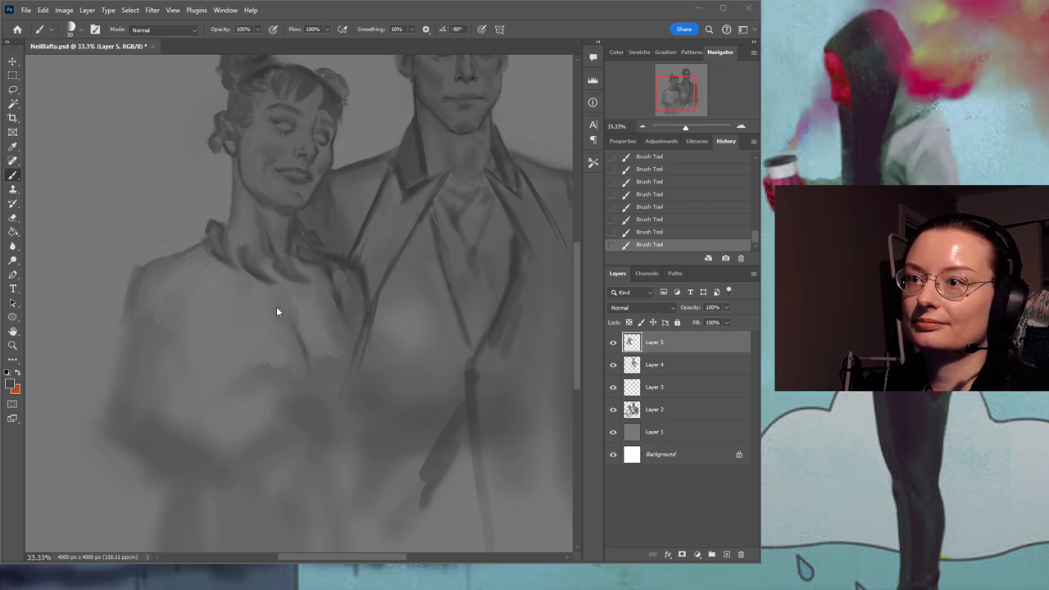
pyautogui.moveTo(183, 322)
pyautogui.mouseDown()
pyautogui.moveTo(186, 297)
pyautogui.moveTo(177, 310)
pyautogui.mouseUp()
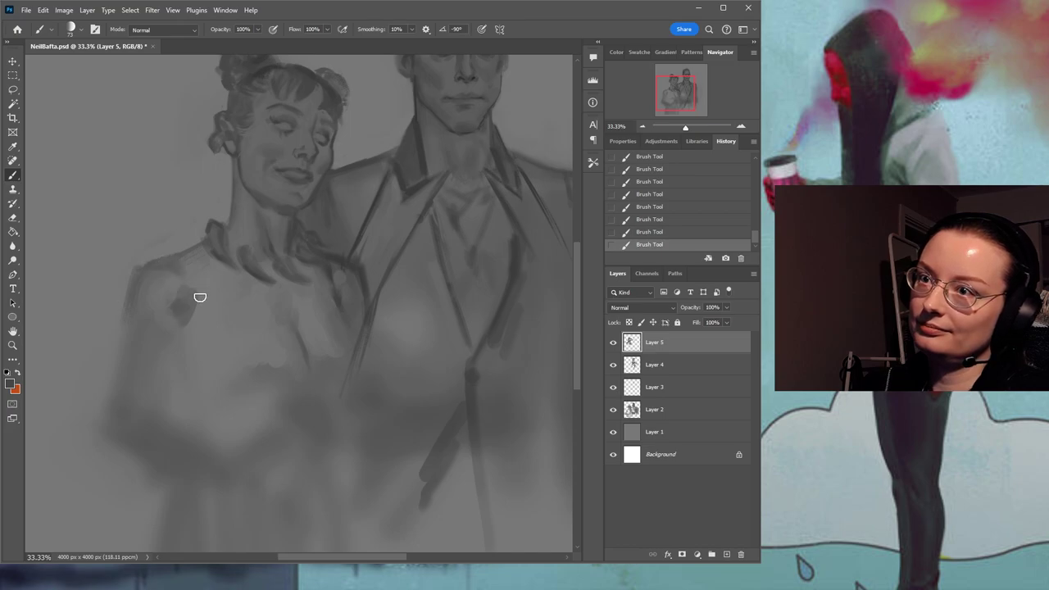
pyautogui.moveTo(131, 290)
pyautogui.mouseDown()
pyautogui.moveTo(116, 378)
pyautogui.moveTo(126, 300)
pyautogui.moveTo(127, 334)
pyautogui.mouseUp()
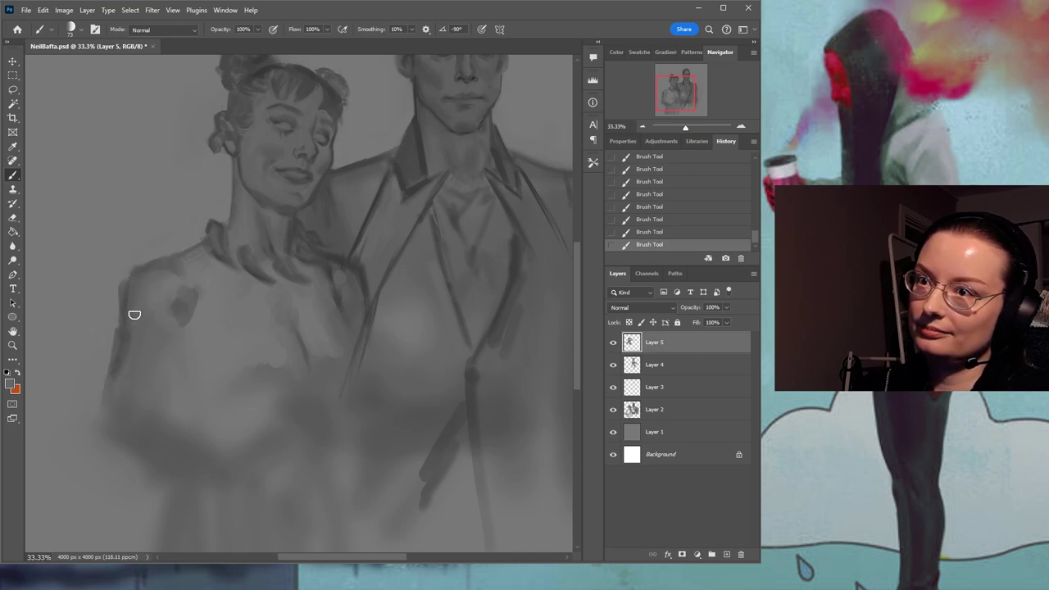
pyautogui.moveTo(206, 286); pyautogui.dragTo(218, 215)
pyautogui.keyDown('alt'); pyautogui.click(146, 279); pyautogui.keyUp('alt')
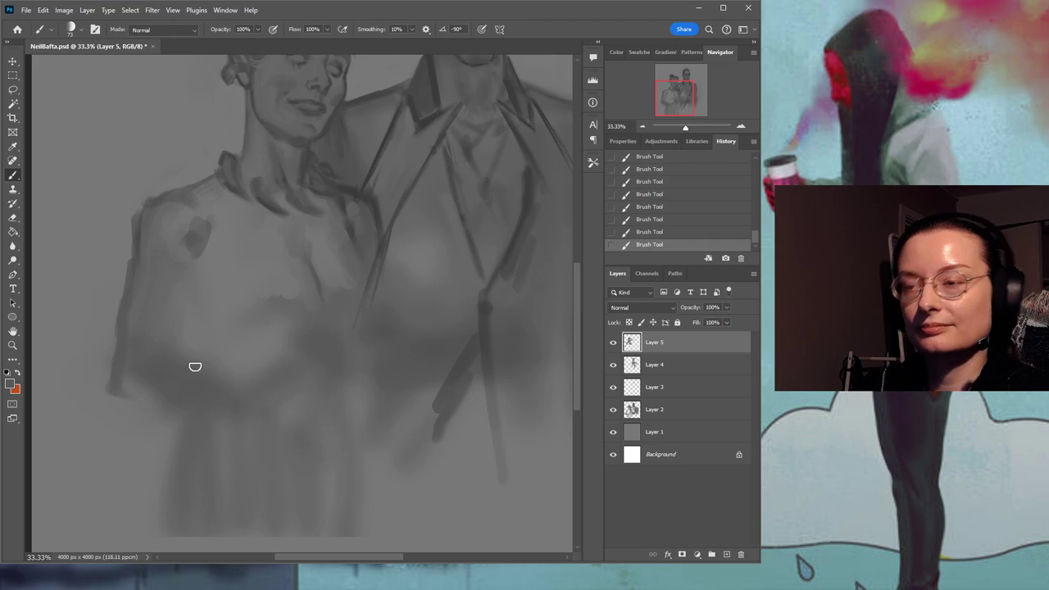
# Outline the underside of the woman's near forearm and elbow, and draw a dark crease from her inner elbow along the forearm's upper edge.
pyautogui.moveTo(116, 377)
pyautogui.mouseDown()
pyautogui.moveTo(145, 405)
pyautogui.moveTo(175, 412)
pyautogui.mouseUp()
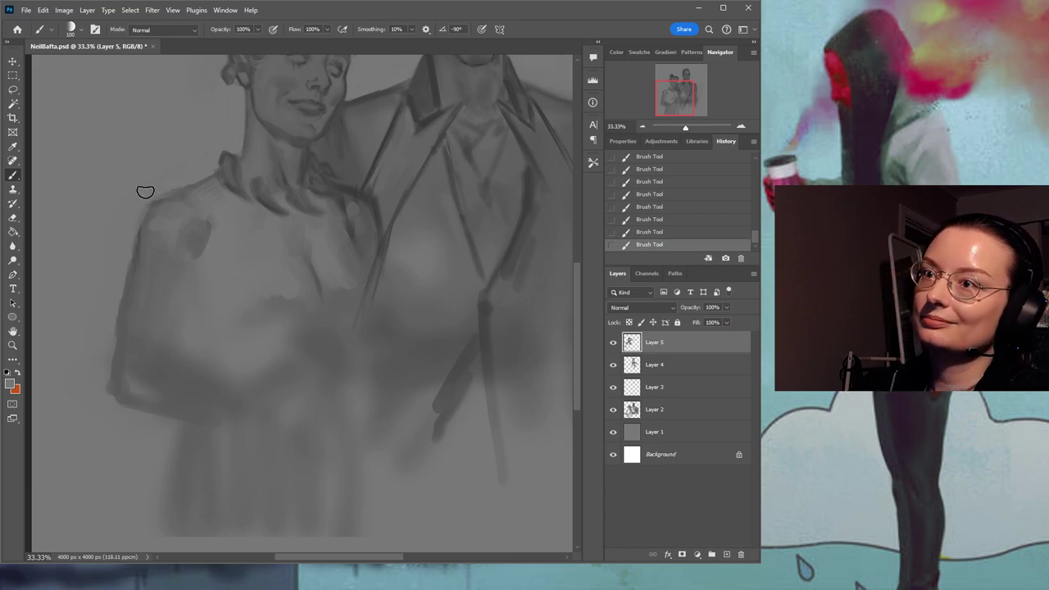
pyautogui.keyDown('alt'); pyautogui.click(236, 155); pyautogui.keyUp('alt')
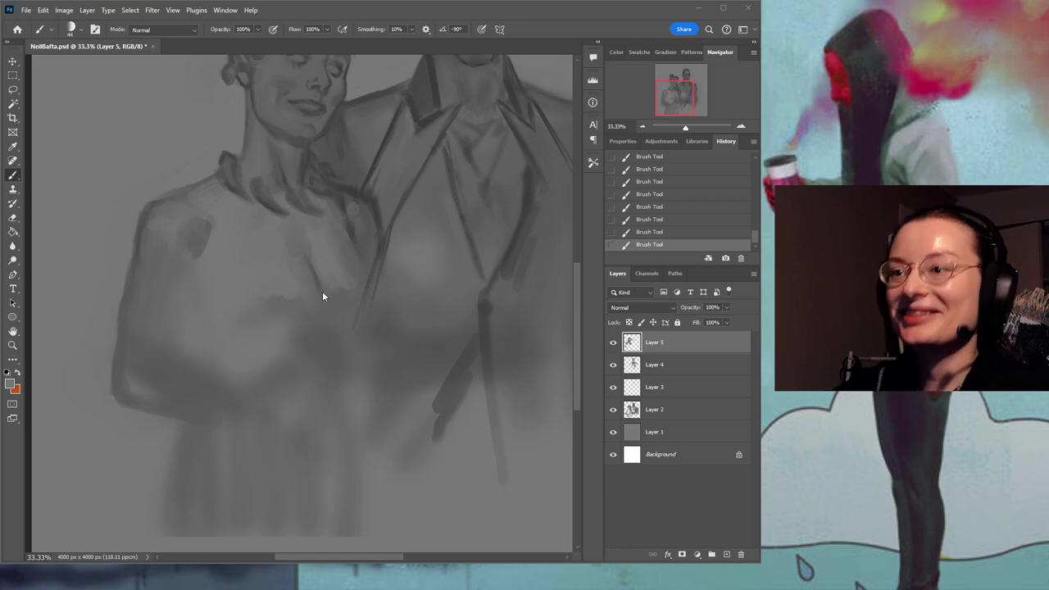
pyautogui.keyDown('alt'); pyautogui.click(142, 371); pyautogui.keyUp('alt')
pyautogui.moveTo(136, 384); pyautogui.dragTo(131, 382)
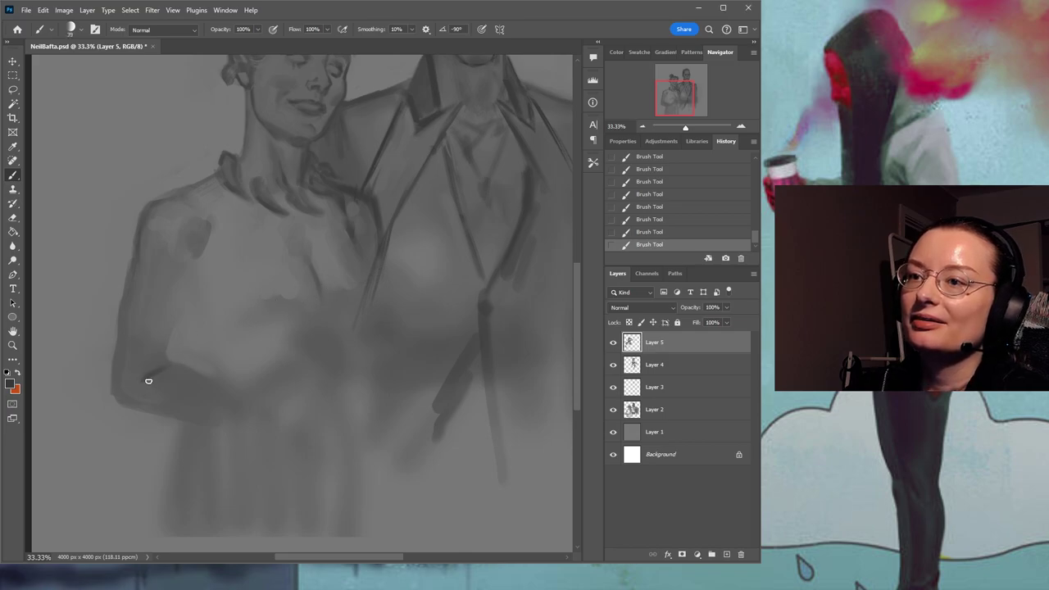
pyautogui.moveTo(172, 368); pyautogui.dragTo(230, 387)
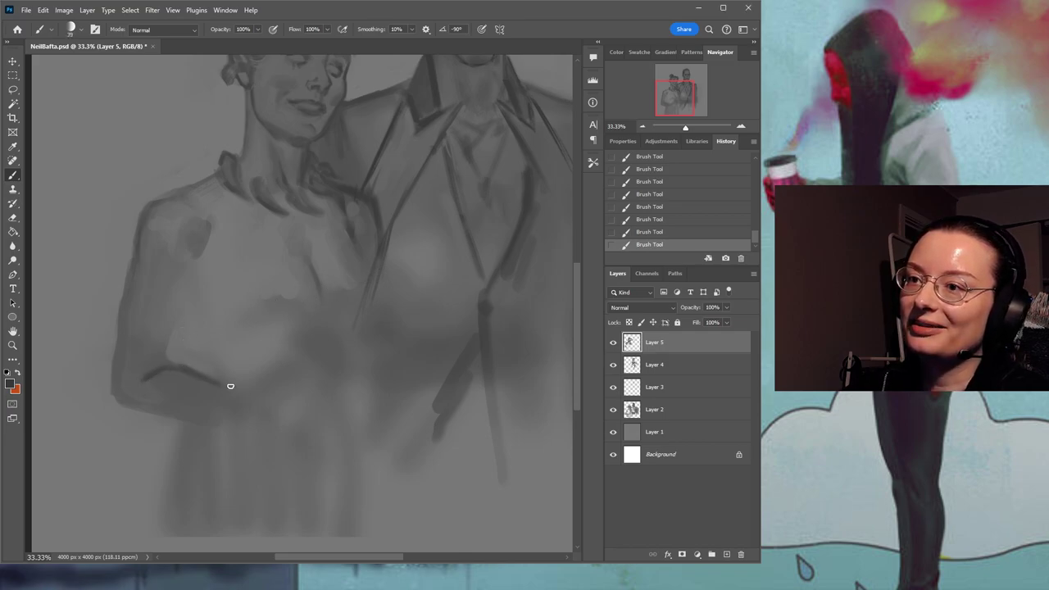
pyautogui.moveTo(121, 382)
pyautogui.mouseDown()
pyautogui.moveTo(129, 411)
pyautogui.moveTo(117, 396)
pyautogui.moveTo(114, 409)
pyautogui.moveTo(122, 346)
pyautogui.mouseUp()
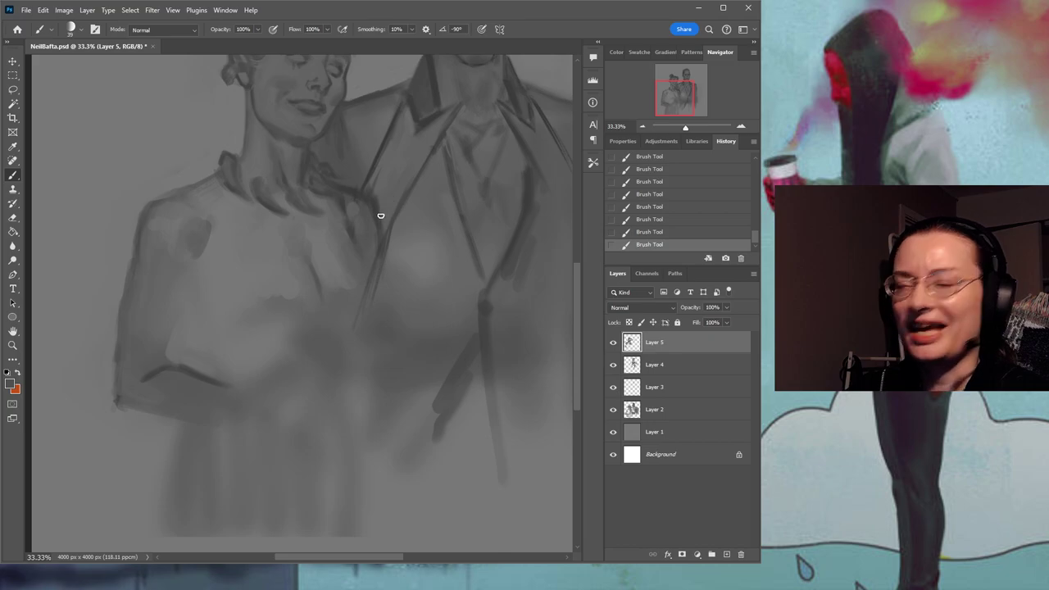
# Strengthen both edges of the woman's near forearm and outline the inner edge of her upper arm with tones sampled from the arm.
pyautogui.scroll(3, 412, 195)
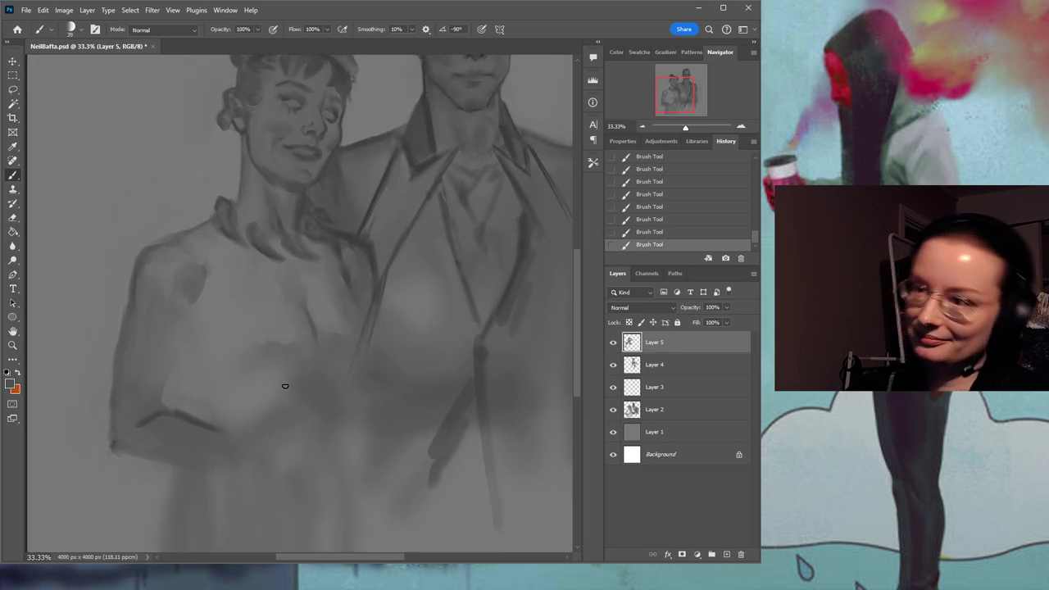
pyautogui.scroll(-3, 278, 390)
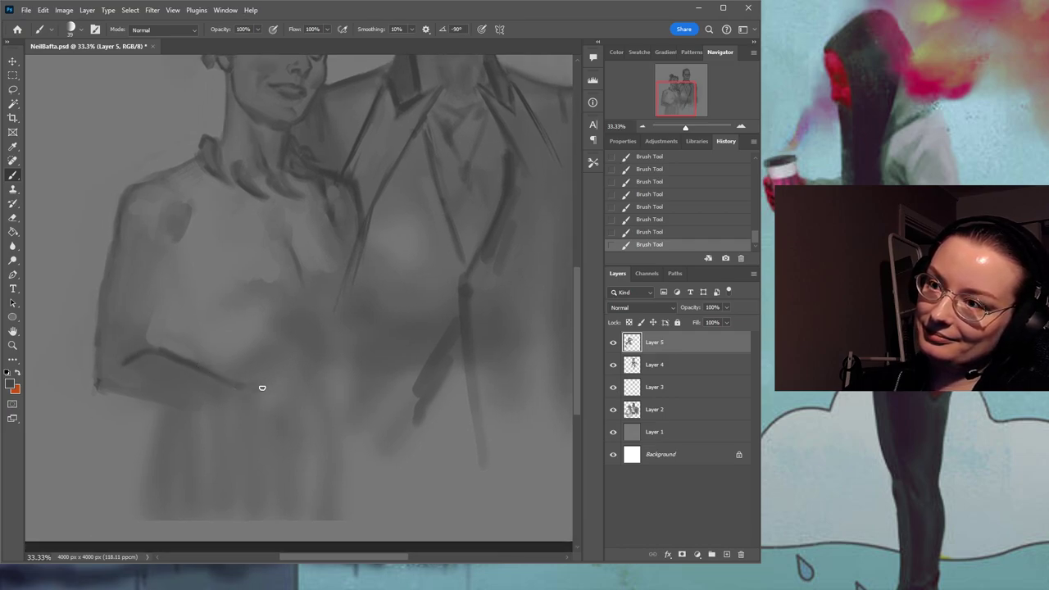
pyautogui.keyDown('alt'); pyautogui.click(179, 347); pyautogui.keyUp('alt')
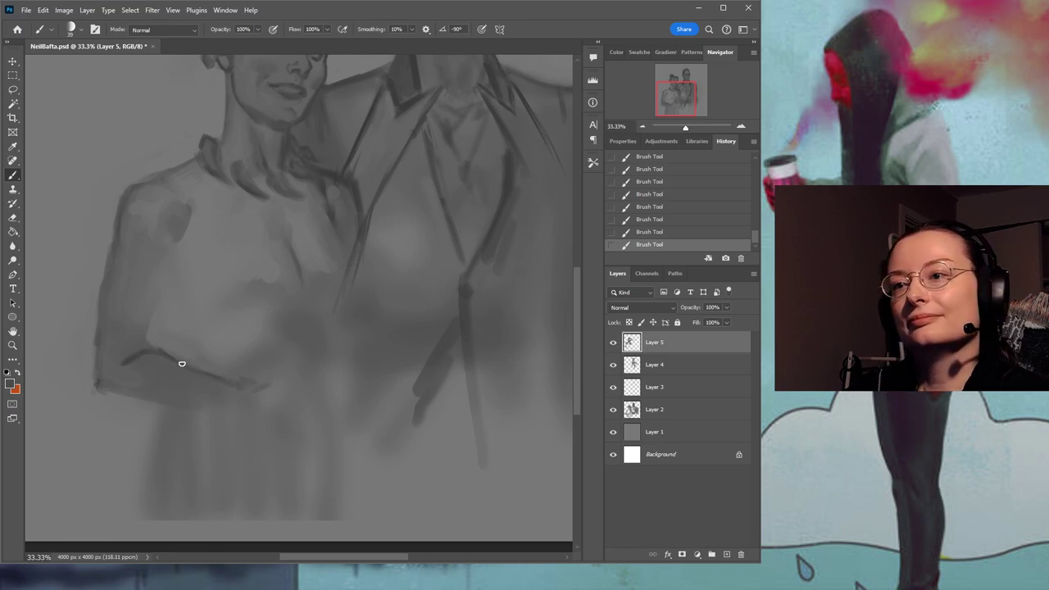
pyautogui.moveTo(101, 382)
pyautogui.mouseDown()
pyautogui.moveTo(193, 418)
pyautogui.moveTo(133, 394)
pyautogui.moveTo(238, 409)
pyautogui.mouseUp()
pyautogui.keyDown('alt'); pyautogui.click(177, 377); pyautogui.keyUp('alt')
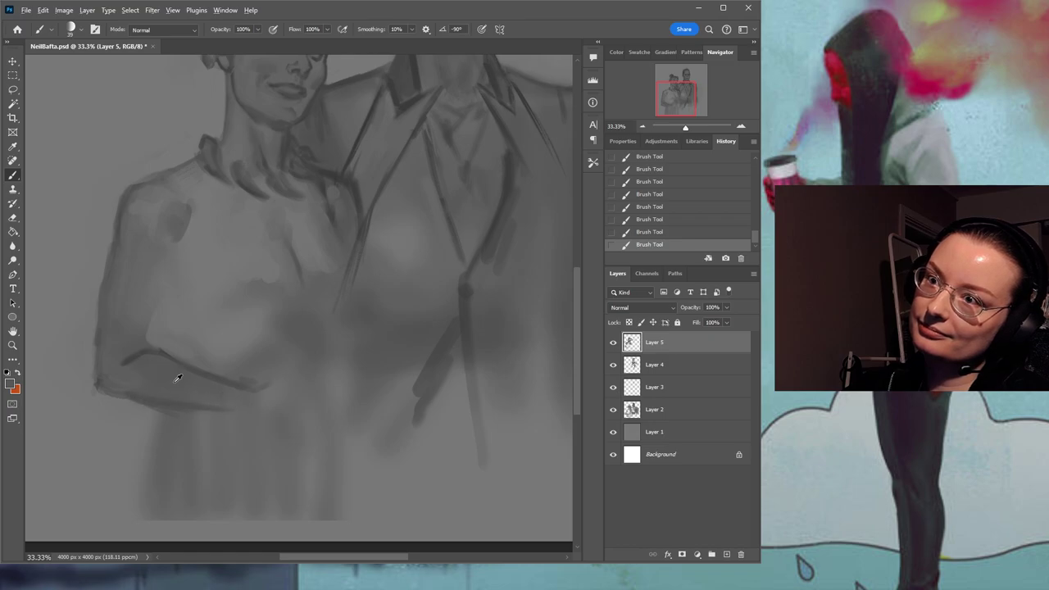
pyautogui.moveTo(126, 351)
pyautogui.mouseDown()
pyautogui.moveTo(149, 339)
pyautogui.moveTo(152, 348)
pyautogui.moveTo(161, 270)
pyautogui.mouseUp()
pyautogui.keyDown('alt'); pyautogui.click(162, 350); pyautogui.keyUp('alt')
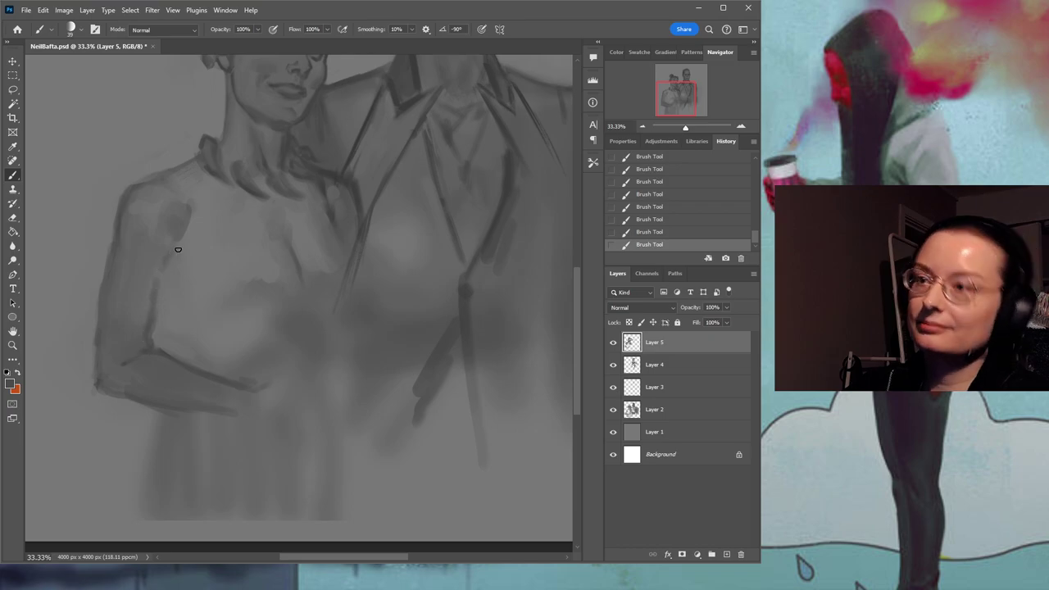
# Sketch the woman's wrist and hand with dark strokes for the knuckles and fingers, and save the document.
pyautogui.moveTo(258, 395); pyautogui.dragTo(282, 385)
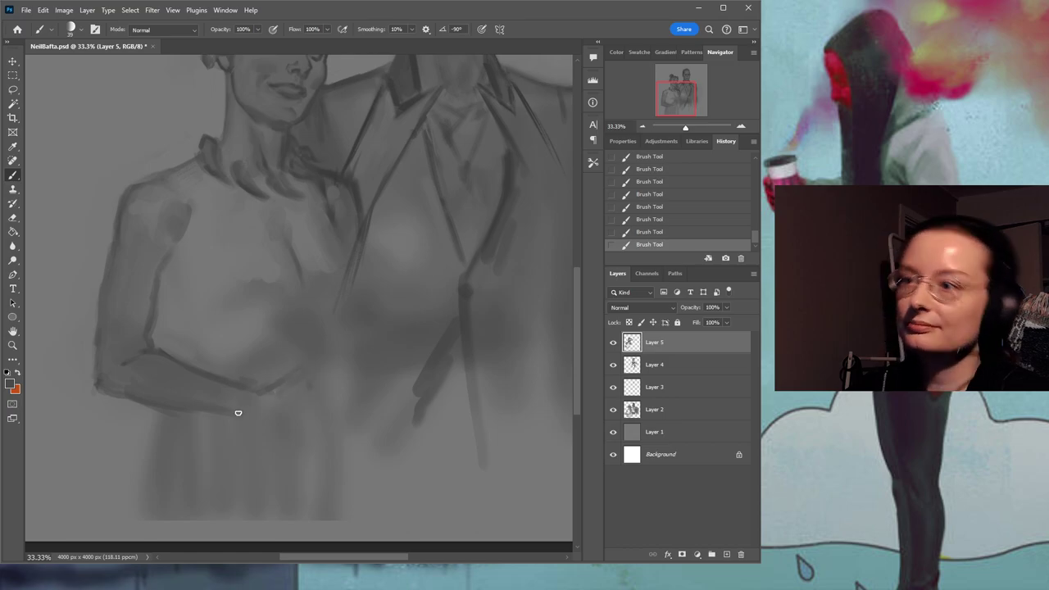
pyautogui.moveTo(199, 411); pyautogui.dragTo(288, 424)
pyautogui.moveTo(374, 322)
pyautogui.mouseDown()
pyautogui.moveTo(366, 363)
pyautogui.moveTo(308, 337)
pyautogui.mouseUp()
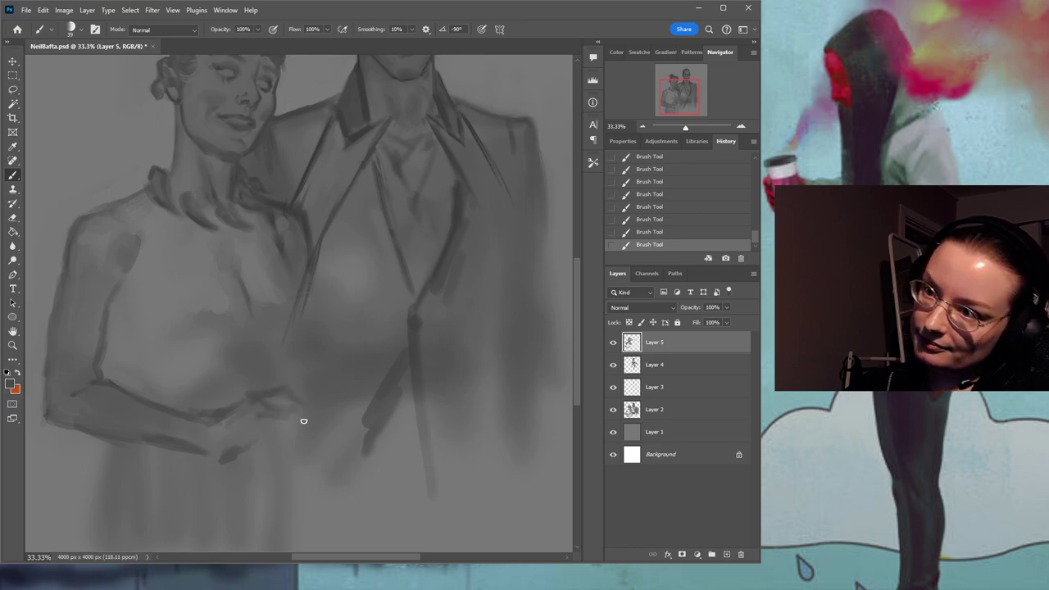
pyautogui.moveTo(286, 411)
pyautogui.mouseDown()
pyautogui.moveTo(259, 449)
pyautogui.moveTo(278, 452)
pyautogui.moveTo(263, 415)
pyautogui.moveTo(293, 459)
pyautogui.mouseUp()
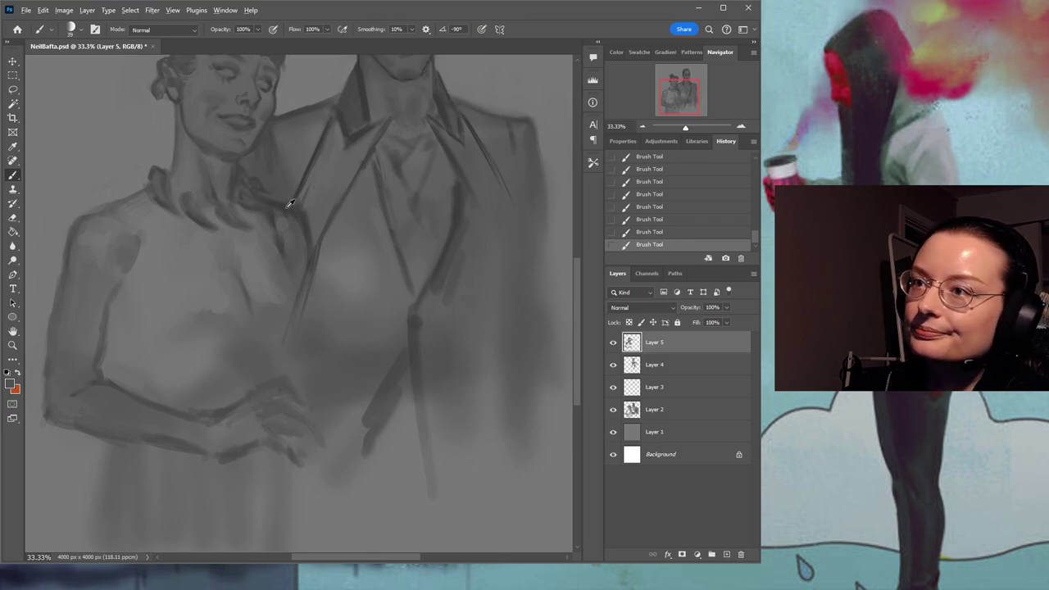
pyautogui.moveTo(298, 382); pyautogui.dragTo(320, 396)
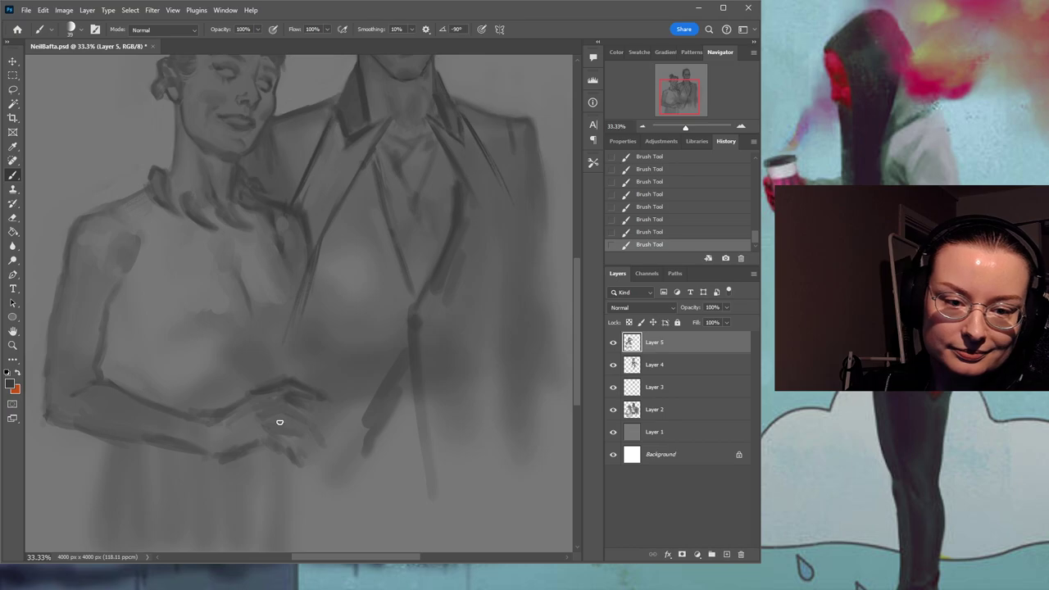
pyautogui.hotkey('ctrl', 's')
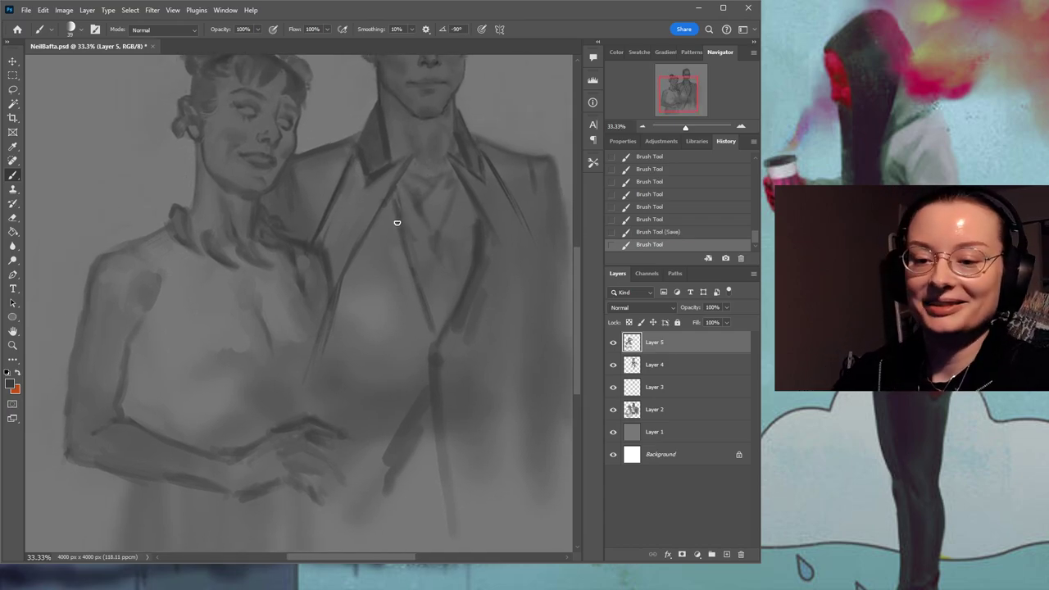
pyautogui.hotkey('ctrl', 's')
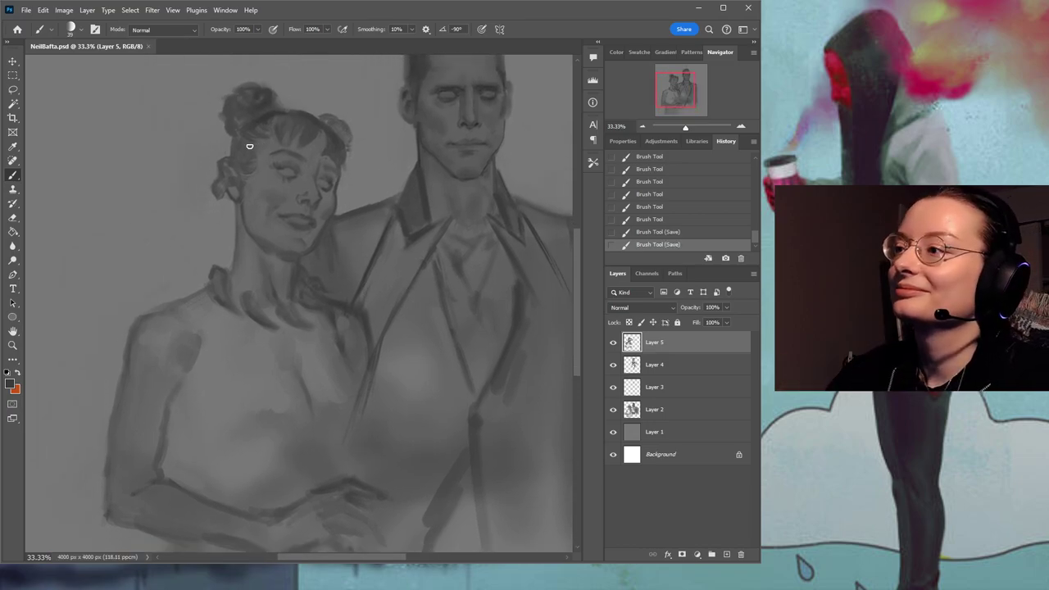
# Add dark strokes to the woman's hair along the near hairline and temple.
pyautogui.moveTo(258, 113); pyautogui.dragTo(238, 140)
pyautogui.moveTo(243, 132)
pyautogui.mouseDown()
pyautogui.moveTo(234, 156)
pyautogui.moveTo(247, 144)
pyautogui.mouseUp()
pyautogui.moveTo(263, 162); pyautogui.dragTo(258, 168)
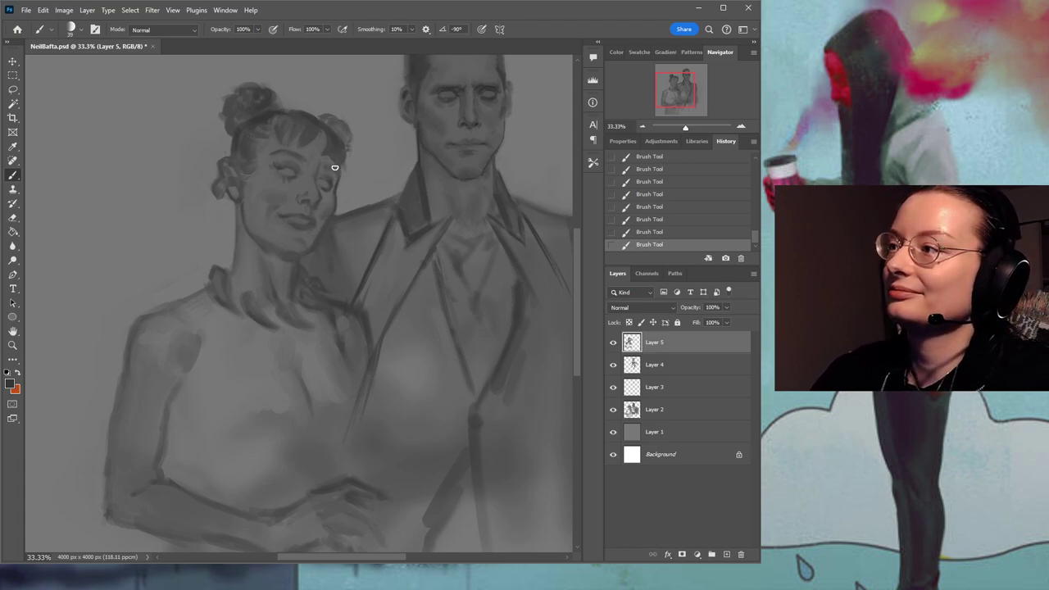
# Sharpen the earring shape at the woman's near ear with a 15 px brush and a tone sampled from the background.
pyautogui.press('[')
pyautogui.press('[')
pyautogui.press('[')
pyautogui.press('[')
pyautogui.press('[')
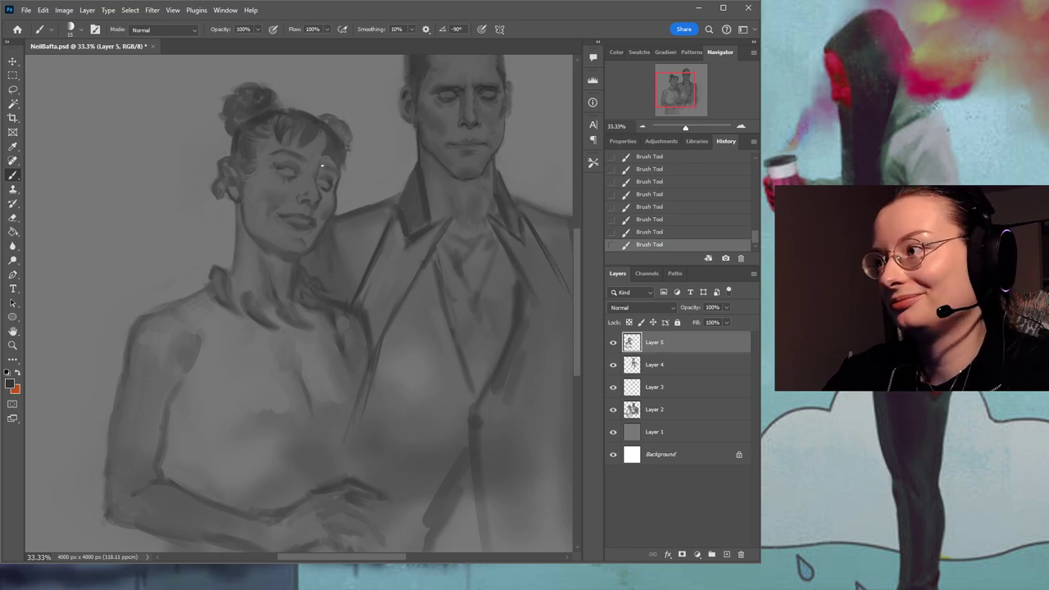
pyautogui.moveTo(375, 134)
pyautogui.mouseDown()
pyautogui.moveTo(347, 188)
pyautogui.moveTo(355, 153)
pyautogui.moveTo(335, 176)
pyautogui.mouseUp()
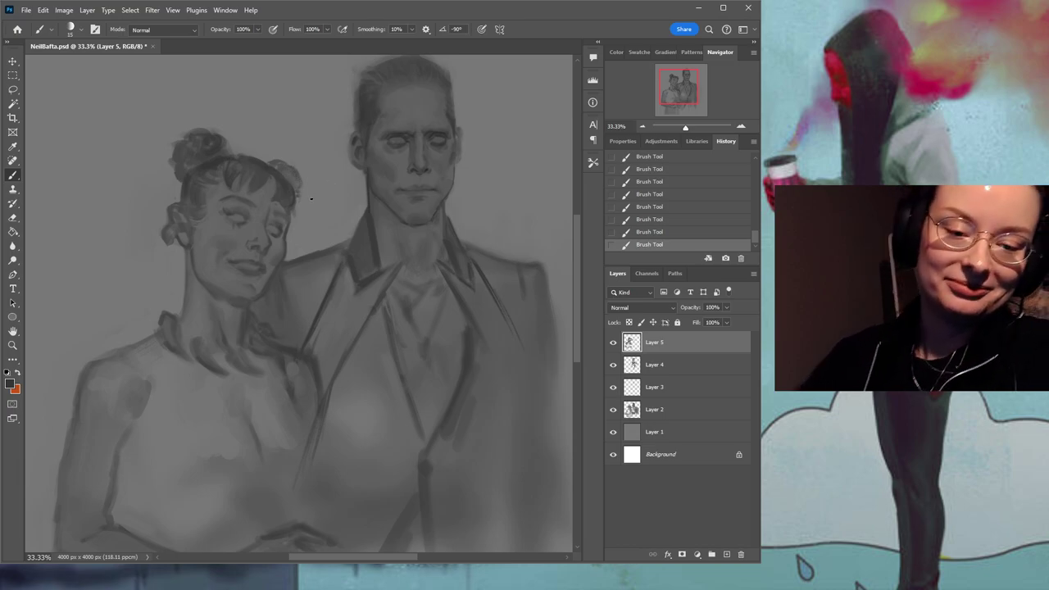
pyautogui.moveTo(302, 262); pyautogui.dragTo(332, 224)
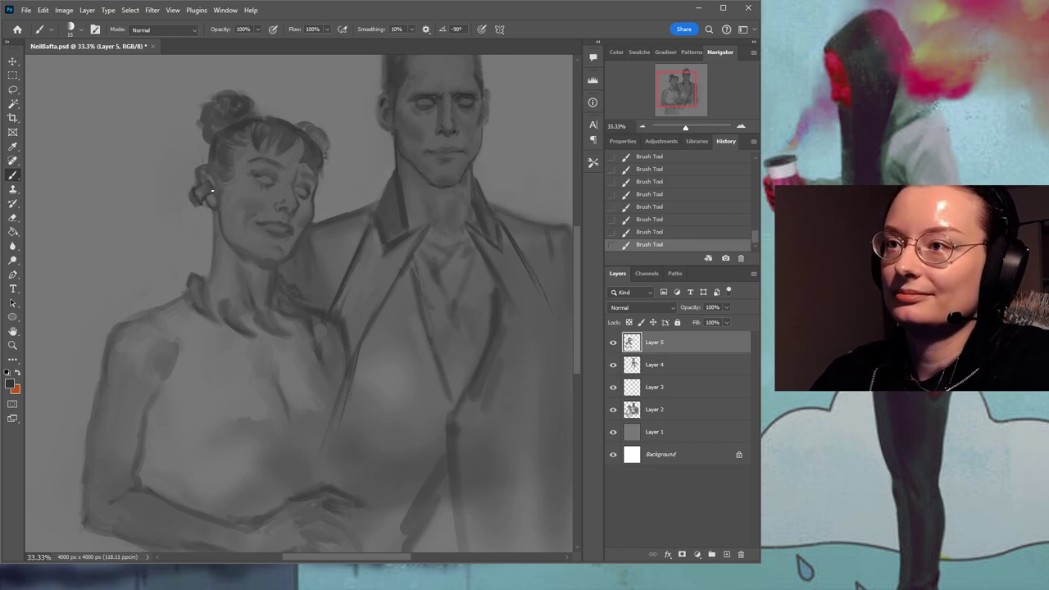
pyautogui.keyDown('alt'); pyautogui.click(188, 195); pyautogui.keyUp('alt')
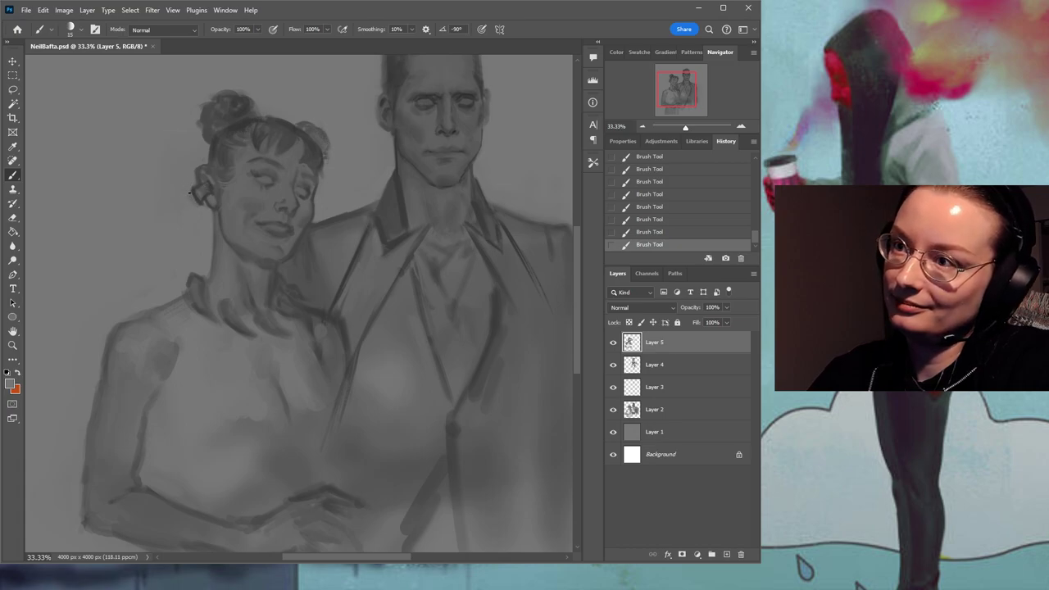
# Paint the near armpit crease and the side contour of the woman's torso with a larger brush.
pyautogui.moveTo(358, 245)
pyautogui.mouseDown()
pyautogui.moveTo(326, 112)
pyautogui.moveTo(348, 122)
pyautogui.mouseUp()
pyautogui.press(']')
pyautogui.keyDown('alt'); pyautogui.click(221, 192); pyautogui.keyUp('alt')
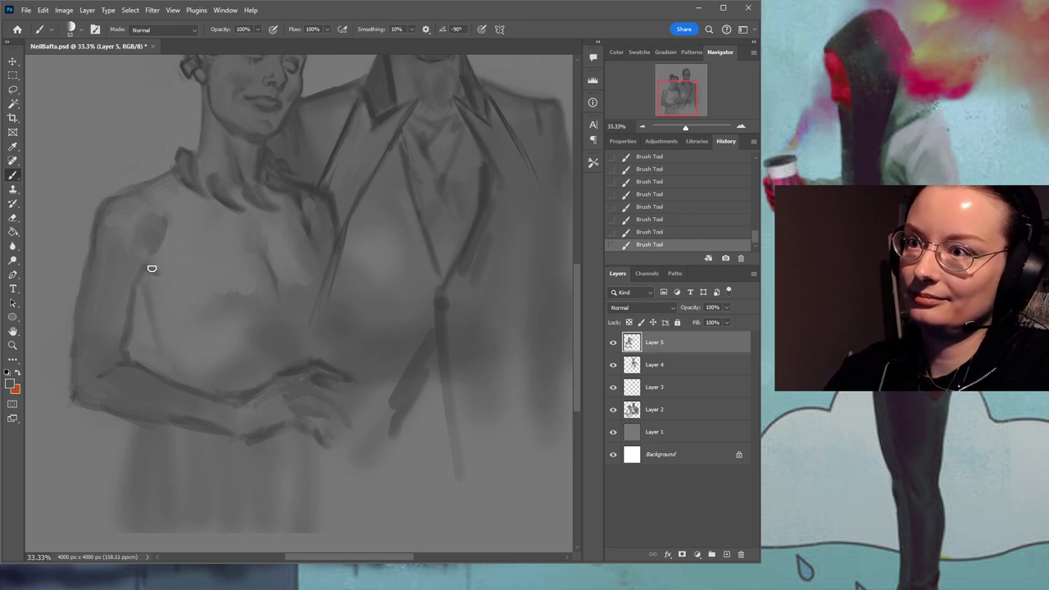
pyautogui.moveTo(141, 266); pyautogui.dragTo(164, 359)
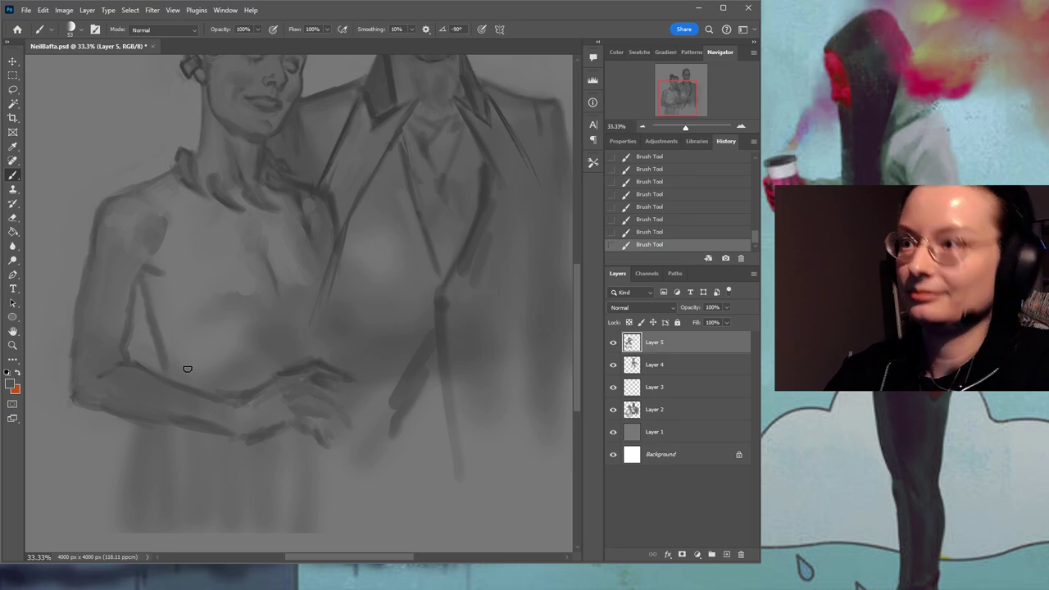
# Darken the contour between the woman's far arm and chest, mark the near side of her bodice, and save the document.
pyautogui.scroll(-2, 228, 248)
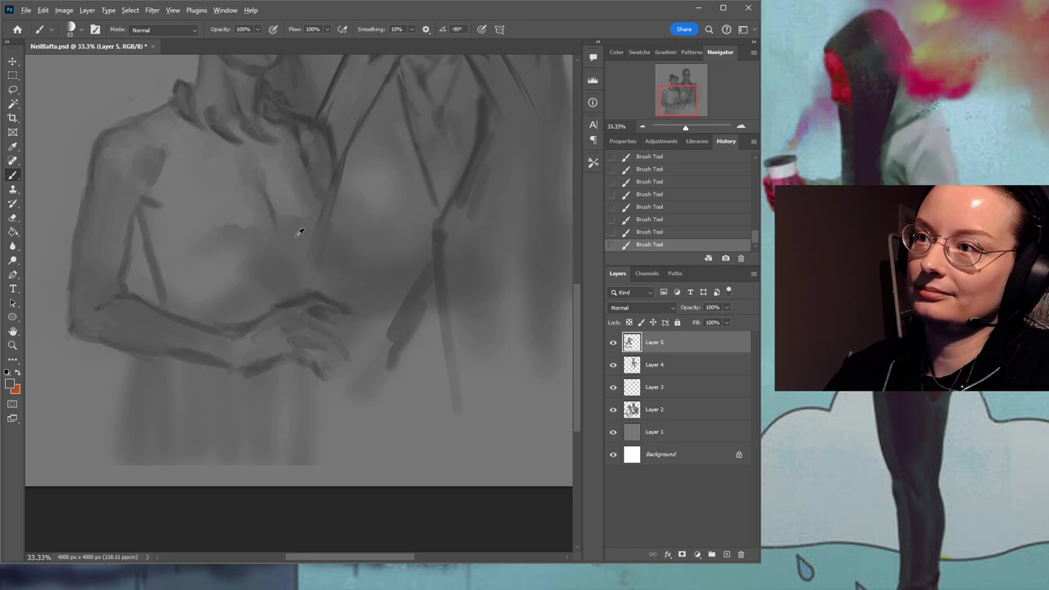
pyautogui.moveTo(410, 197); pyautogui.dragTo(349, 274)
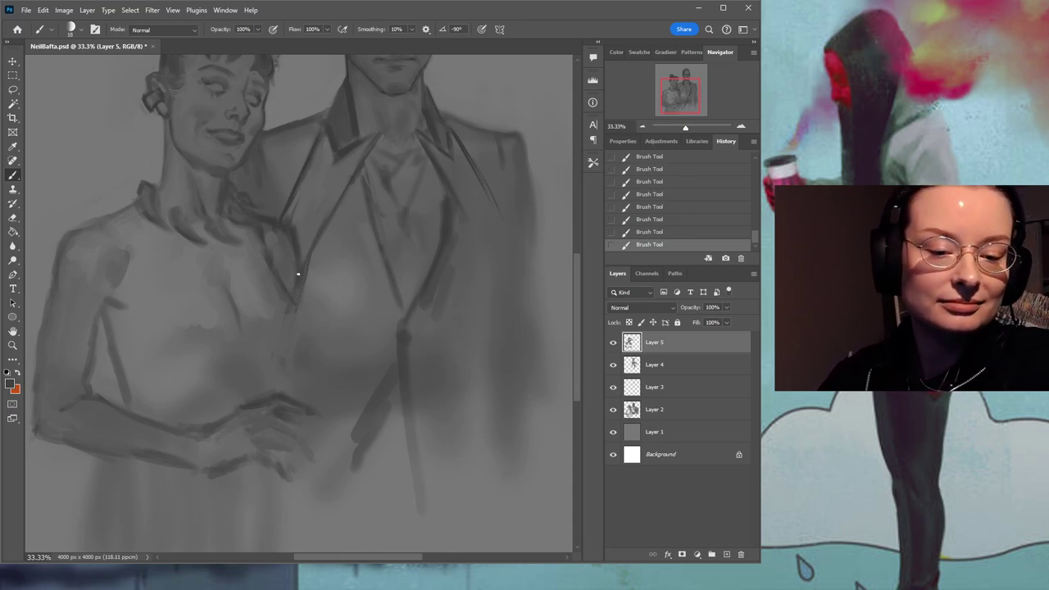
pyautogui.moveTo(300, 296); pyautogui.dragTo(313, 228)
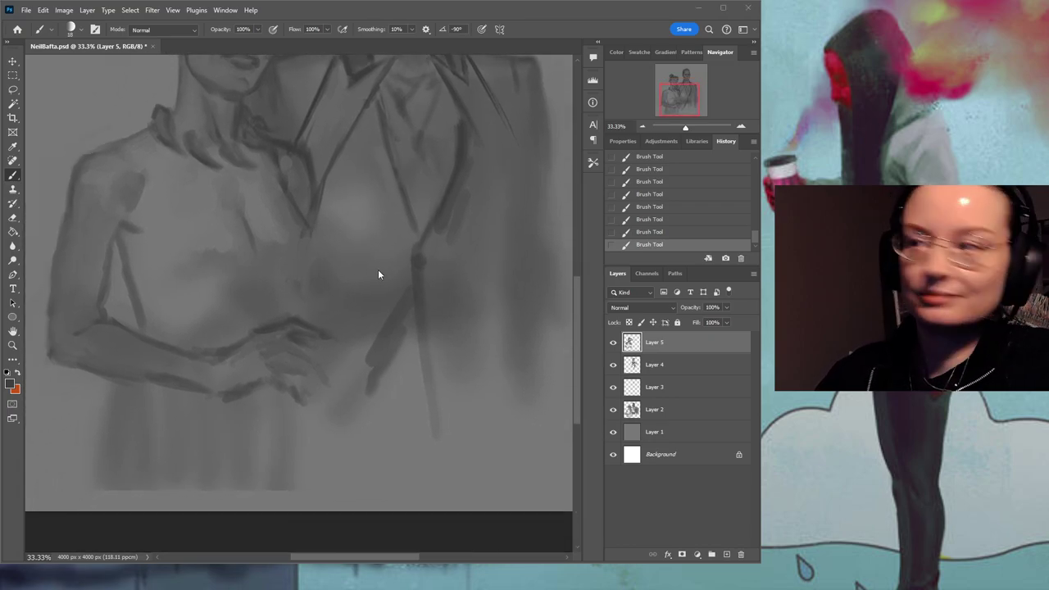
pyautogui.moveTo(339, 183); pyautogui.dragTo(352, 218)
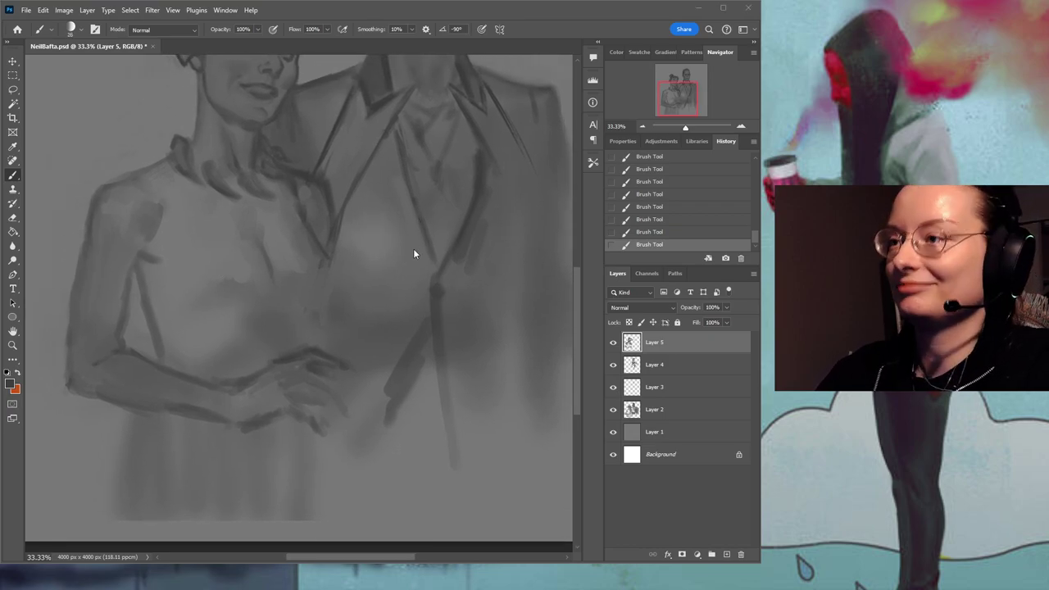
pyautogui.moveTo(180, 268); pyautogui.dragTo(183, 288)
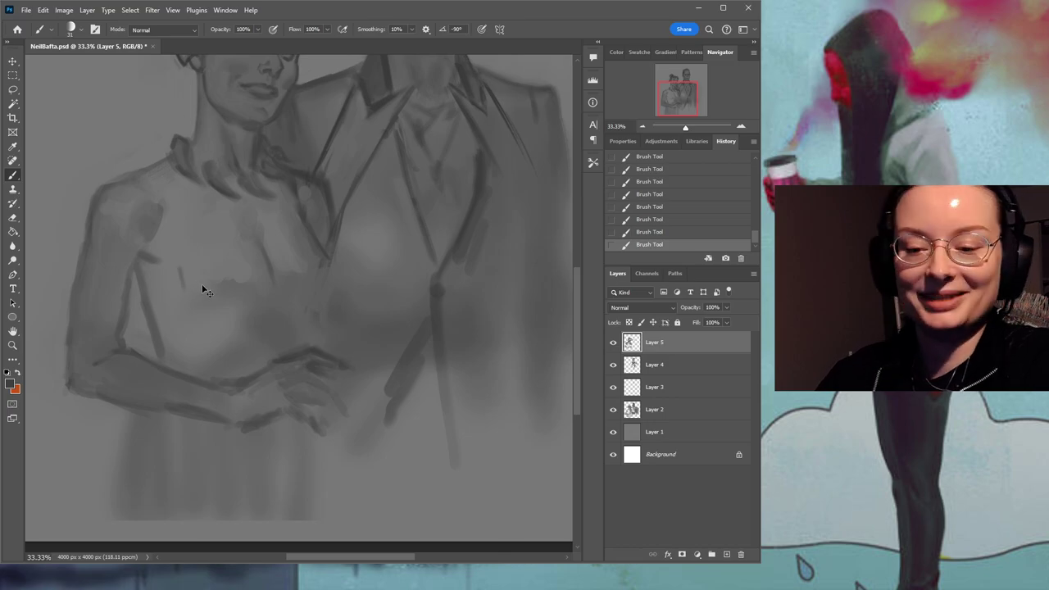
pyautogui.hotkey('ctrl', 's')
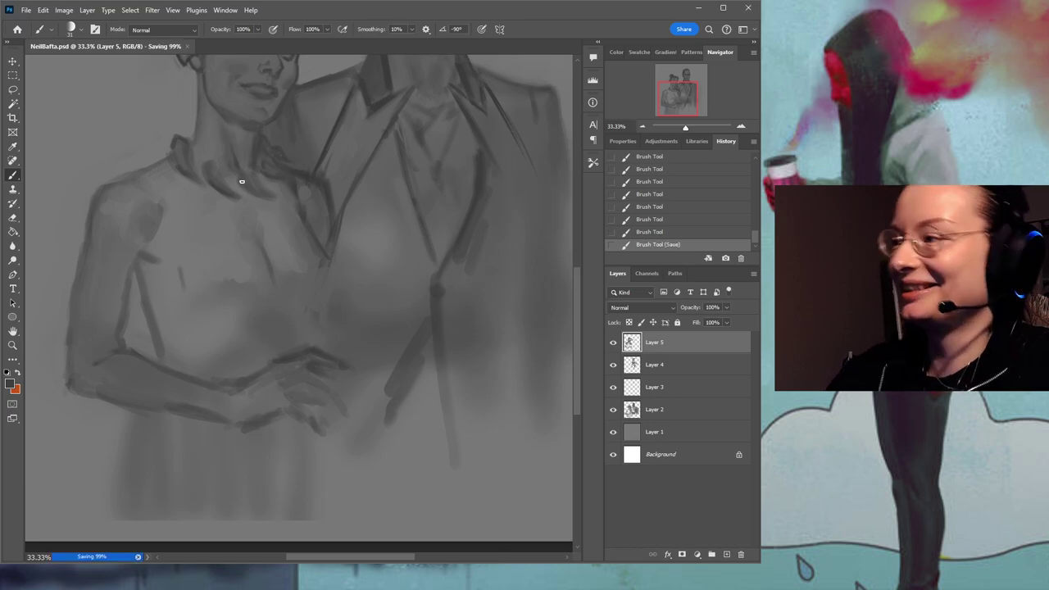
# Sketch the dress bodice with a curved neckline, side edges, a dark centre fold and an under-bust seam.
pyautogui.moveTo(260, 217); pyautogui.dragTo(276, 259)
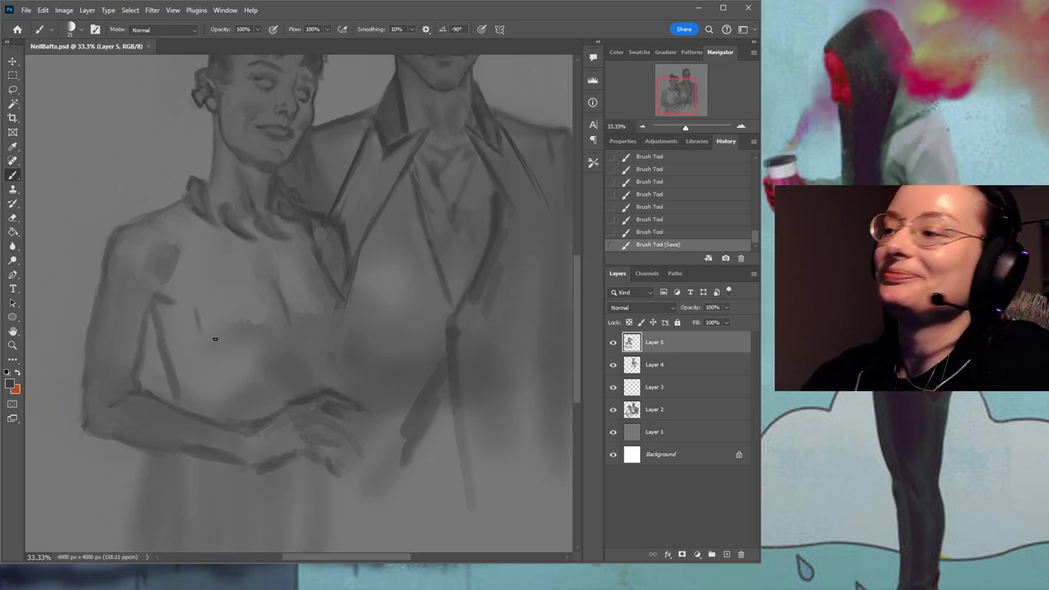
pyautogui.moveTo(197, 327)
pyautogui.mouseDown()
pyautogui.moveTo(194, 305)
pyautogui.moveTo(195, 328)
pyautogui.moveTo(233, 321)
pyautogui.moveTo(223, 315)
pyautogui.moveTo(317, 320)
pyautogui.moveTo(295, 324)
pyautogui.mouseUp()
pyautogui.moveTo(340, 288)
pyautogui.mouseDown()
pyautogui.moveTo(321, 318)
pyautogui.moveTo(349, 332)
pyautogui.moveTo(343, 356)
pyautogui.mouseUp()
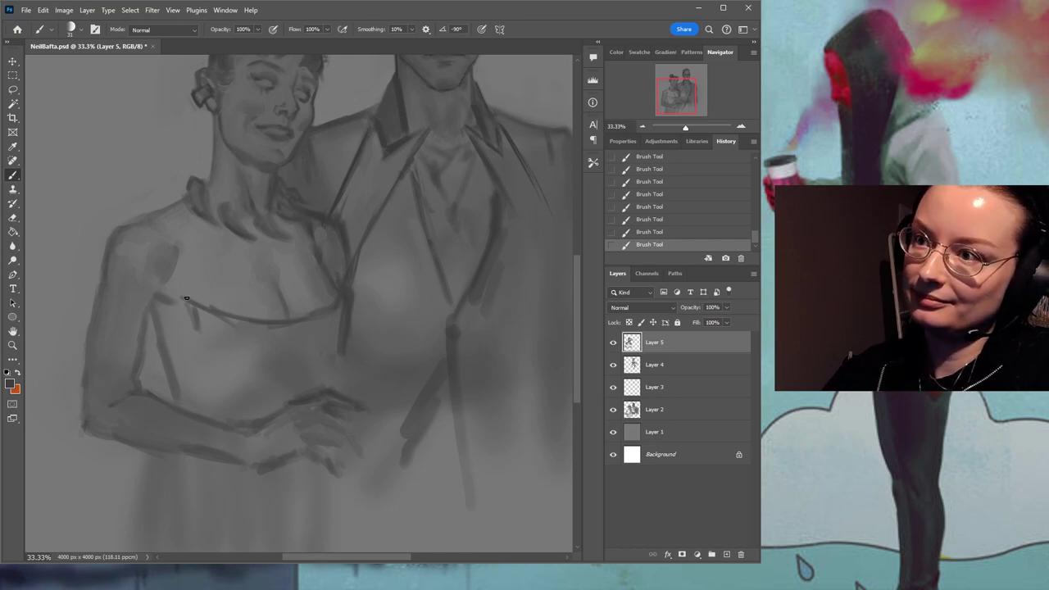
pyautogui.moveTo(182, 300); pyautogui.dragTo(202, 341)
pyautogui.moveTo(276, 336)
pyautogui.mouseDown()
pyautogui.moveTo(288, 355)
pyautogui.moveTo(313, 358)
pyautogui.mouseUp()
pyautogui.moveTo(210, 360); pyautogui.dragTo(269, 362)
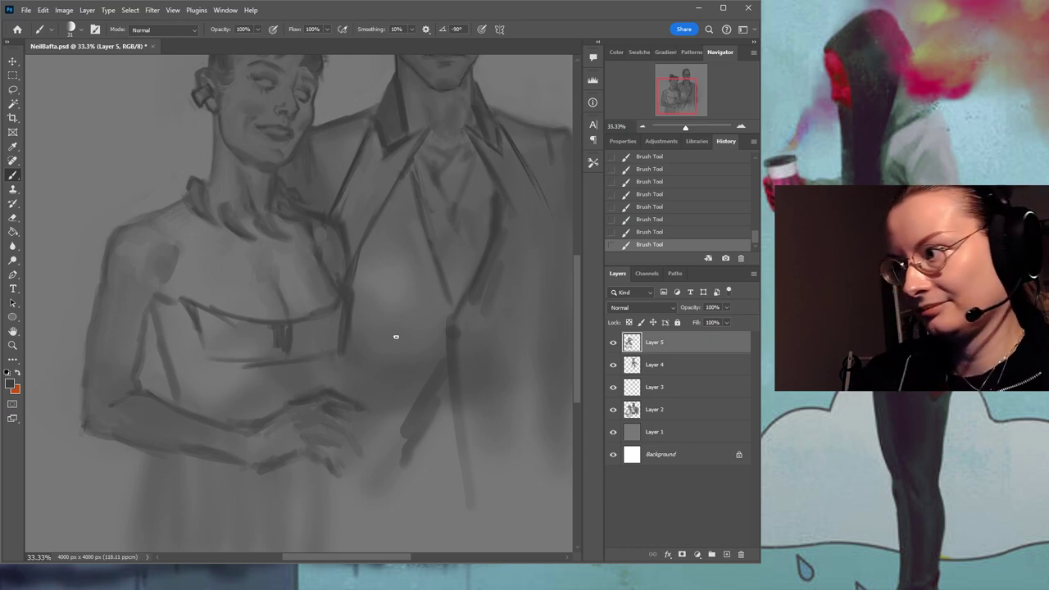
pyautogui.moveTo(339, 354); pyautogui.dragTo(331, 385)
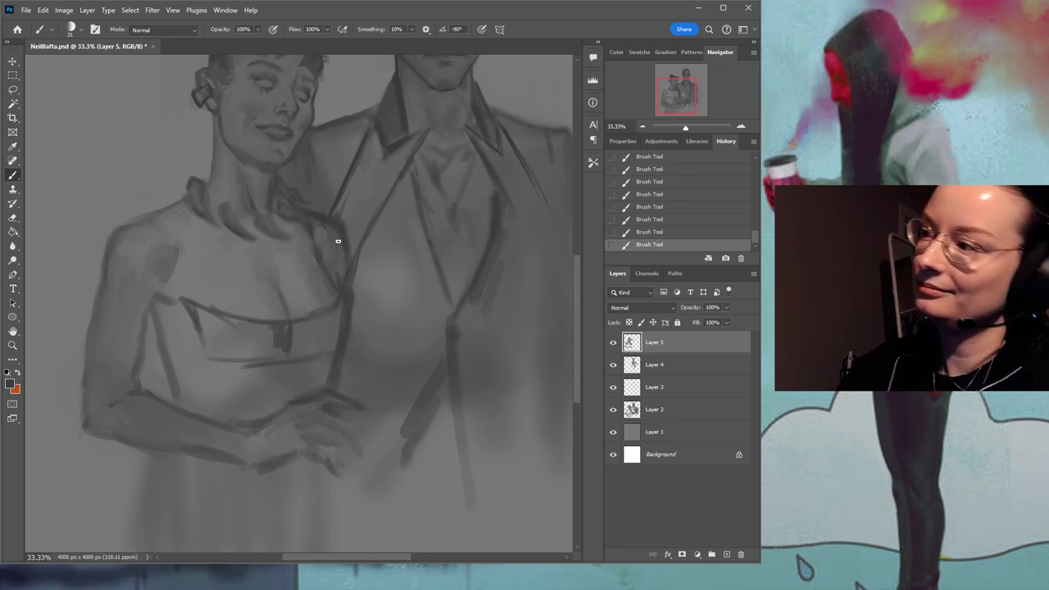
# Paint a lighter edge at the far end of the dress neckline with a tone sampled from the chest.
pyautogui.keyDown('alt'); pyautogui.click(306, 284); pyautogui.keyUp('alt')
pyautogui.moveTo(349, 280)
pyautogui.mouseDown()
pyautogui.moveTo(337, 281)
pyautogui.moveTo(342, 339)
pyautogui.mouseUp()
pyautogui.keyDown('alt'); pyautogui.click(335, 318); pyautogui.keyUp('alt')
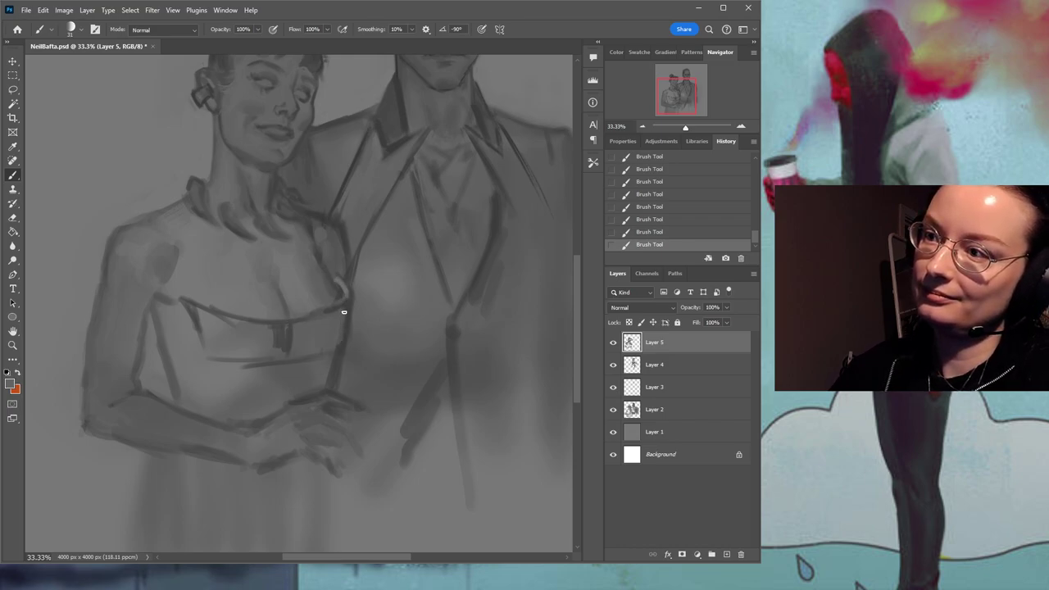
pyautogui.moveTo(412, 323); pyautogui.dragTo(424, 276)
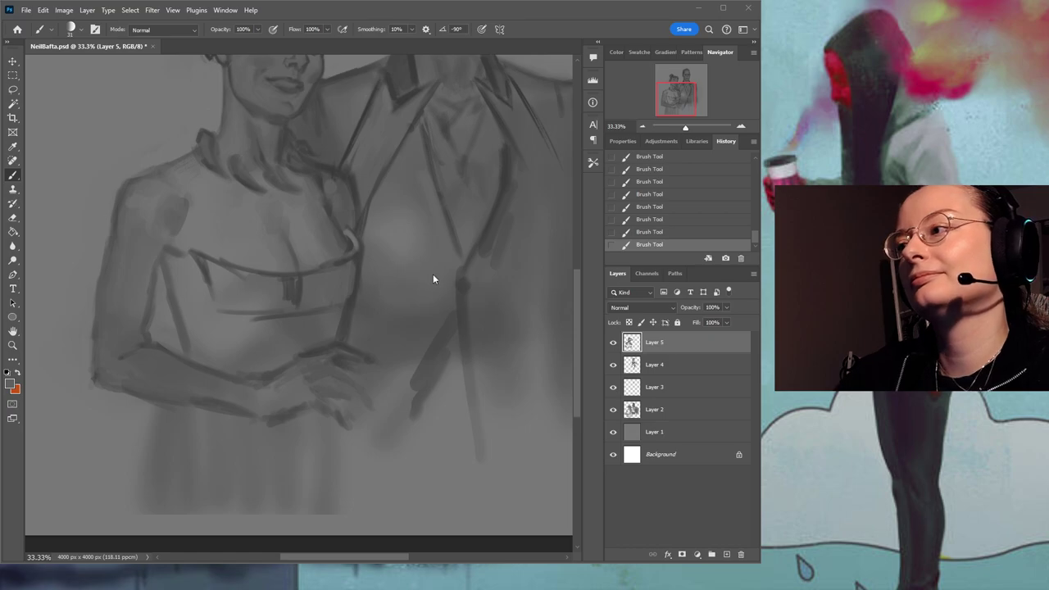
# Shade the upper bodice around its centre fold with a larger brush, using tones sampled from the dress and chest.
pyautogui.keyDown('alt'); pyautogui.click(291, 282); pyautogui.keyUp('alt')
pyautogui.press(']')
pyautogui.moveTo(339, 294); pyautogui.dragTo(344, 281)
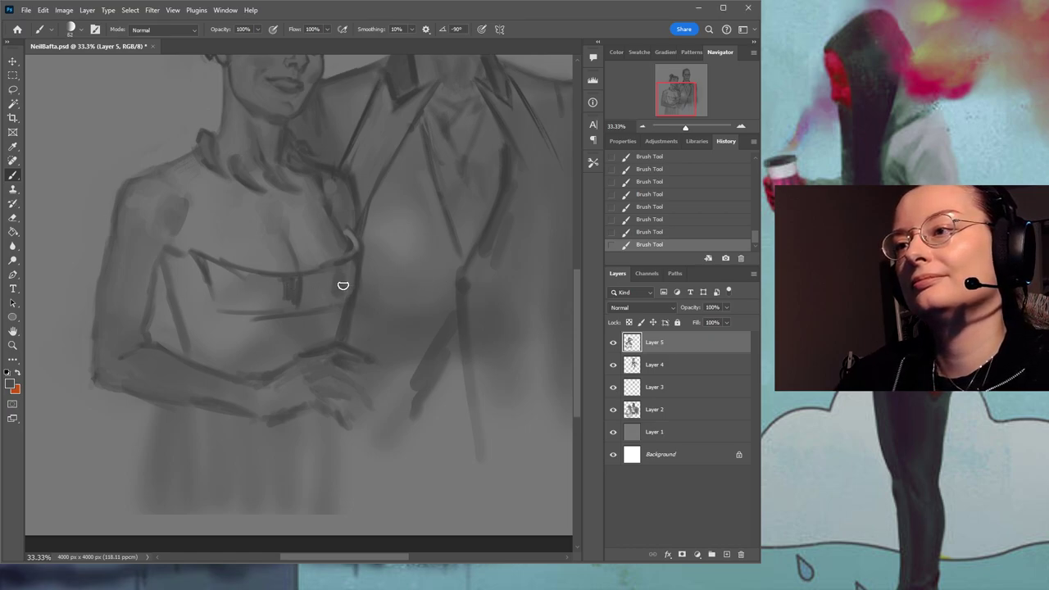
pyautogui.keyDown('alt'); pyautogui.click(257, 220); pyautogui.keyUp('alt')
pyautogui.moveTo(259, 285); pyautogui.dragTo(264, 309)
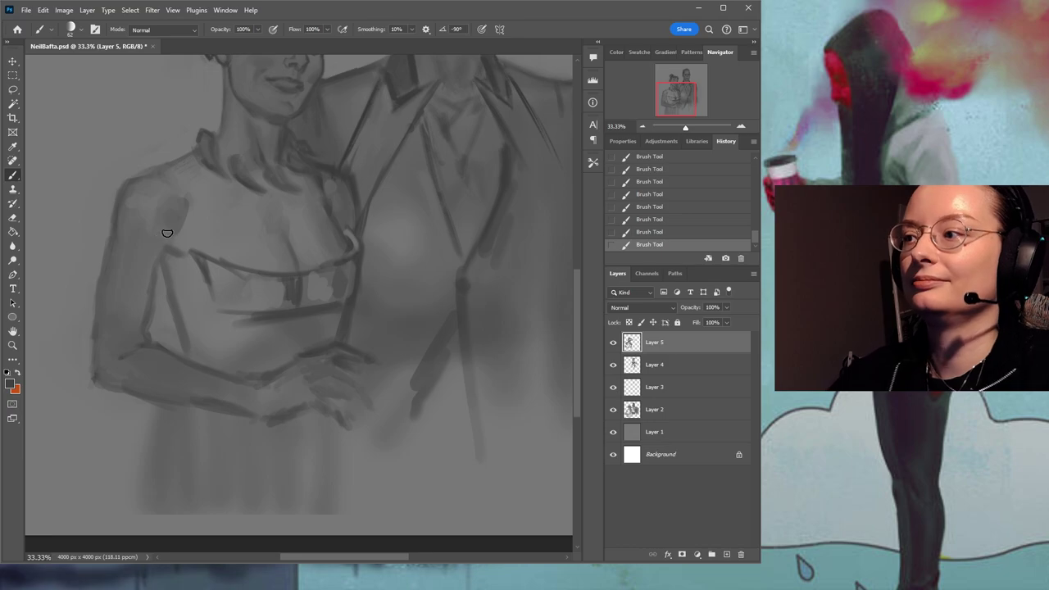
# Outline the bodice's near side panel, fill the waist below the under-bust seam with dark strokes, and save the document.
pyautogui.moveTo(200, 262)
pyautogui.mouseDown()
pyautogui.moveTo(213, 308)
pyautogui.moveTo(170, 304)
pyautogui.moveTo(201, 312)
pyautogui.moveTo(185, 320)
pyautogui.moveTo(199, 352)
pyautogui.moveTo(227, 335)
pyautogui.moveTo(231, 361)
pyautogui.mouseUp()
pyautogui.moveTo(355, 302); pyautogui.dragTo(311, 342)
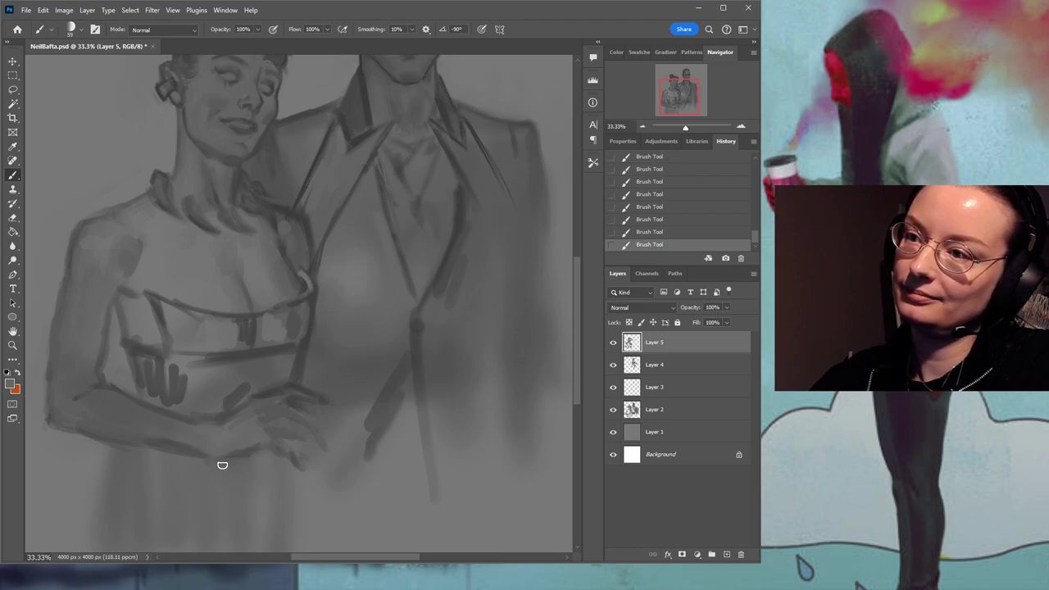
pyautogui.moveTo(180, 375)
pyautogui.mouseDown()
pyautogui.moveTo(194, 403)
pyautogui.moveTo(225, 399)
pyautogui.moveTo(255, 377)
pyautogui.moveTo(238, 369)
pyautogui.moveTo(284, 371)
pyautogui.mouseUp()
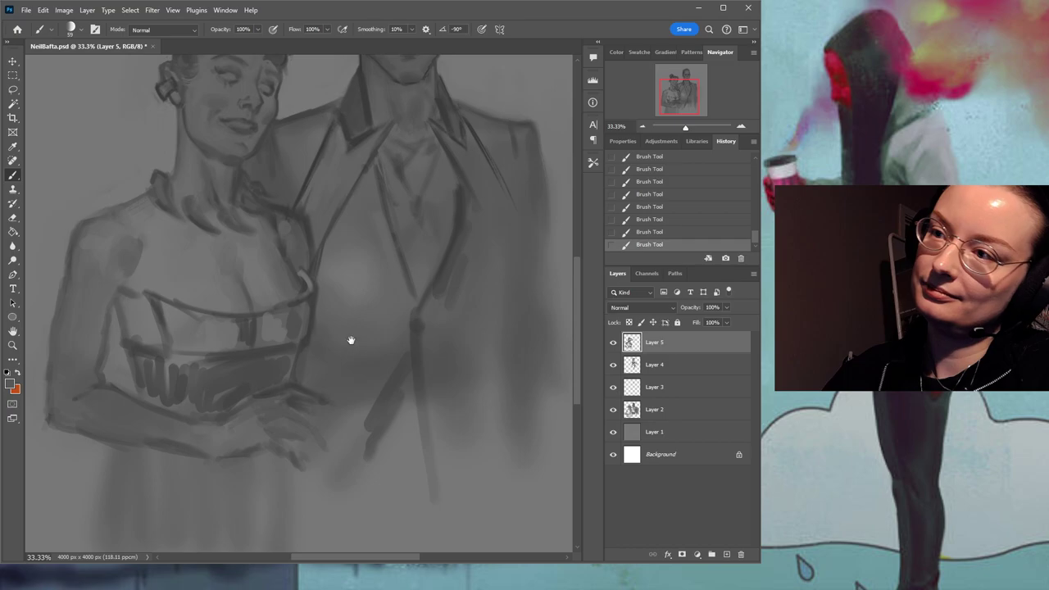
pyautogui.moveTo(353, 369); pyautogui.dragTo(359, 352)
pyautogui.scroll(1, 359, 352)
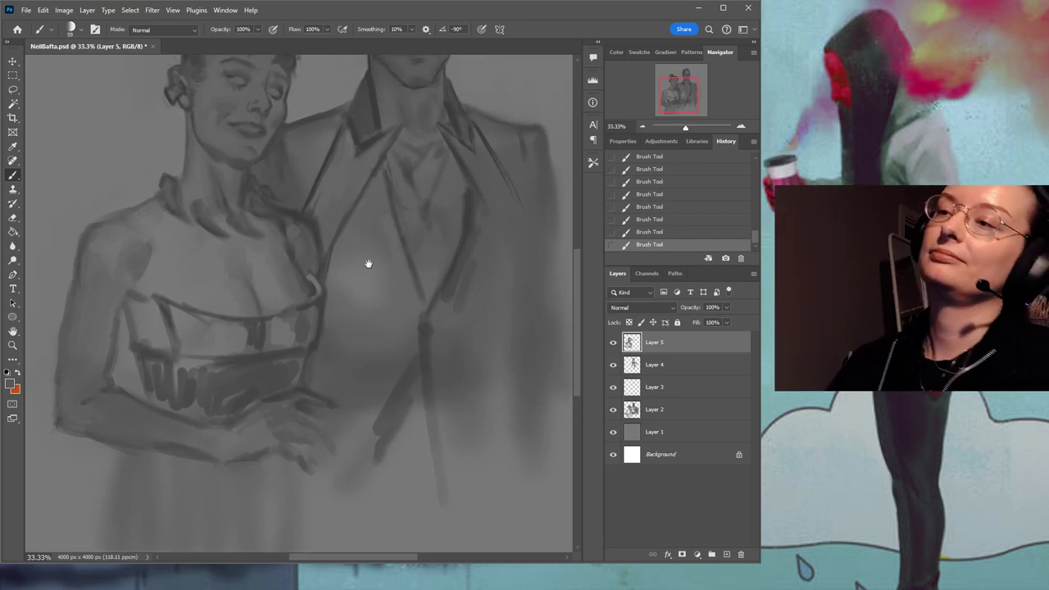
pyautogui.scroll(3, 365, 275)
pyautogui.scroll(-3, 361, 287)
pyautogui.scroll(-3, 354, 182)
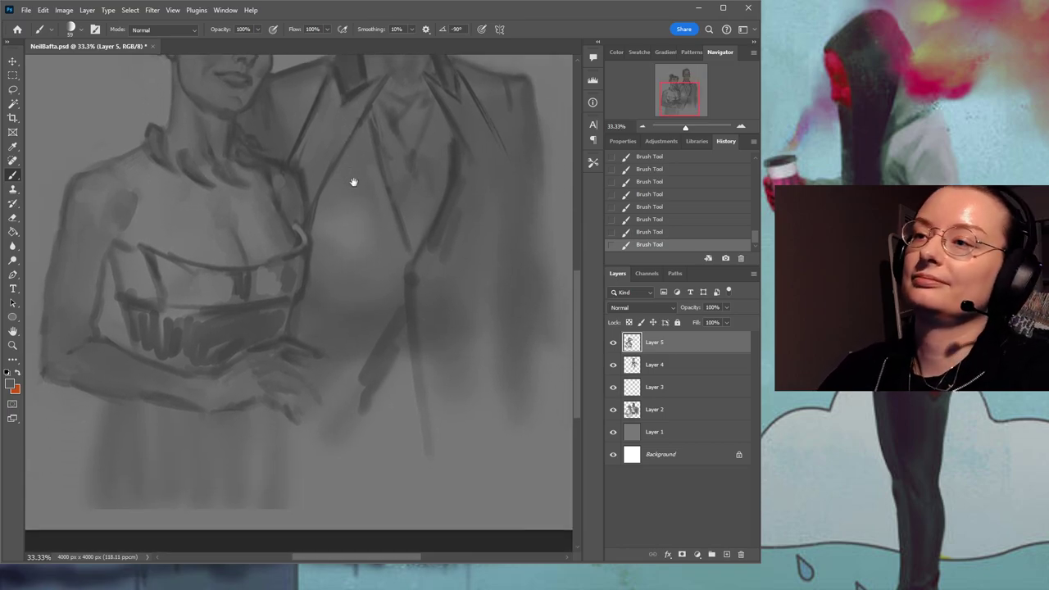
pyautogui.hotkey('ctrl', 's')
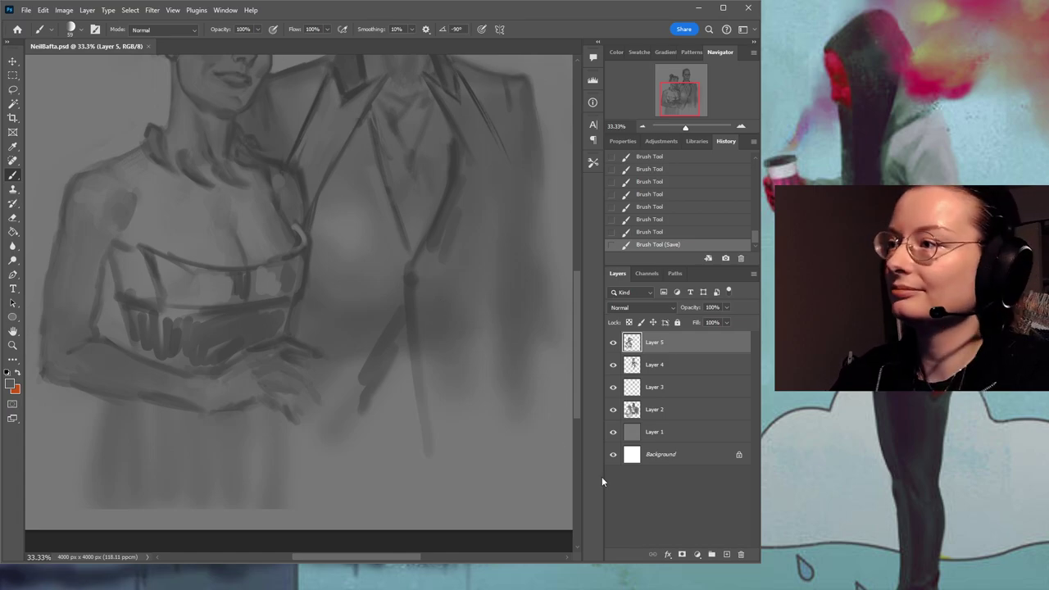
# Add a new layer and paint the dark near-side contour of the skirt below the woman's forearm.
pyautogui.click(726, 556)
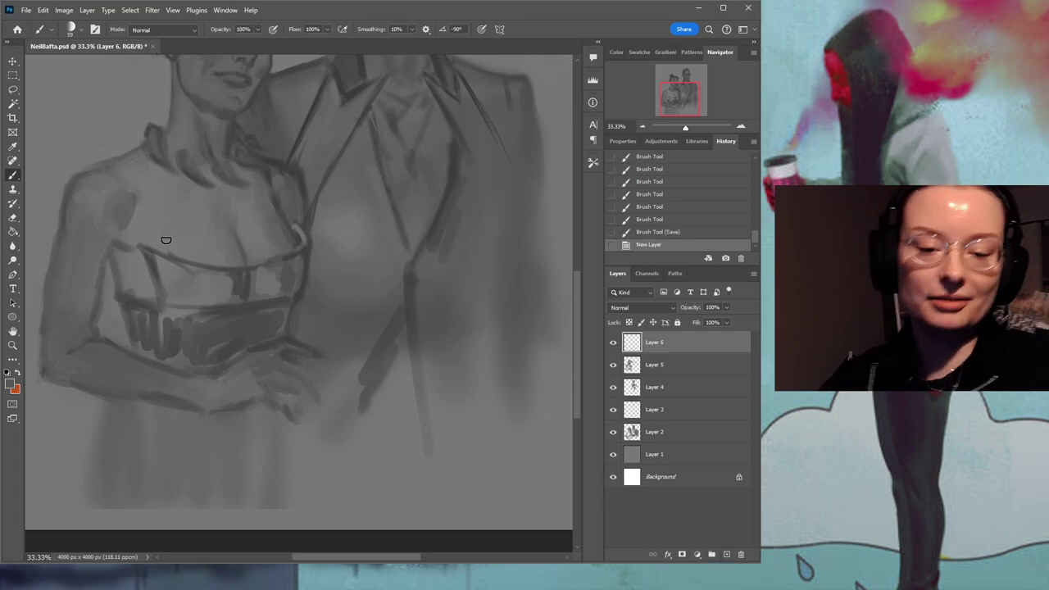
pyautogui.moveTo(294, 230); pyautogui.dragTo(390, 169)
pyautogui.moveTo(275, 273)
pyautogui.mouseDown()
pyautogui.moveTo(260, 291)
pyautogui.moveTo(276, 295)
pyautogui.moveTo(246, 297)
pyautogui.mouseUp()
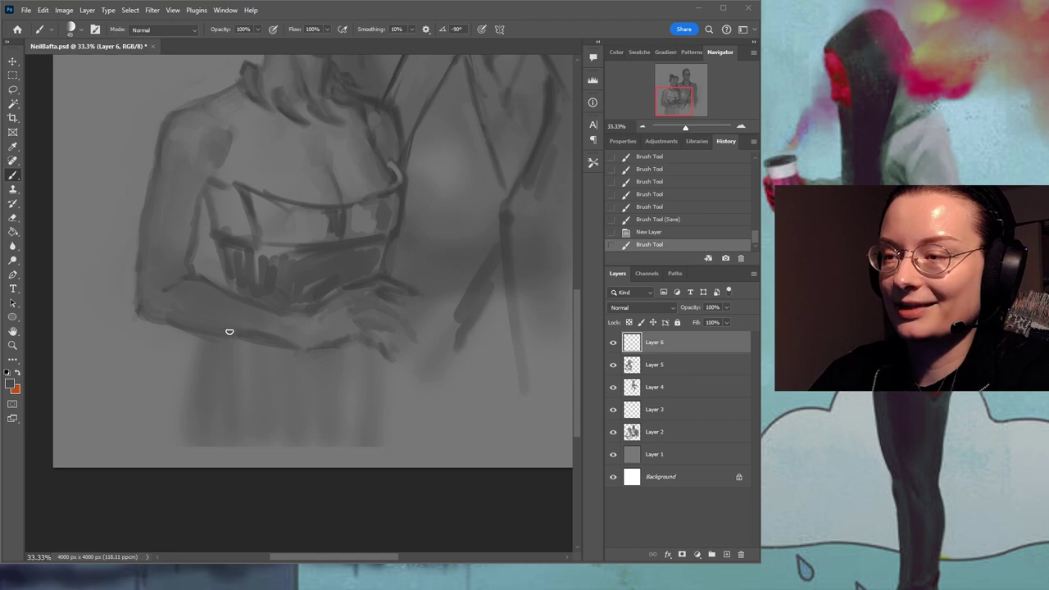
pyautogui.moveTo(233, 344); pyautogui.dragTo(227, 361)
pyautogui.moveTo(229, 358); pyautogui.dragTo(220, 402)
pyautogui.moveTo(232, 343); pyautogui.dragTo(205, 440)
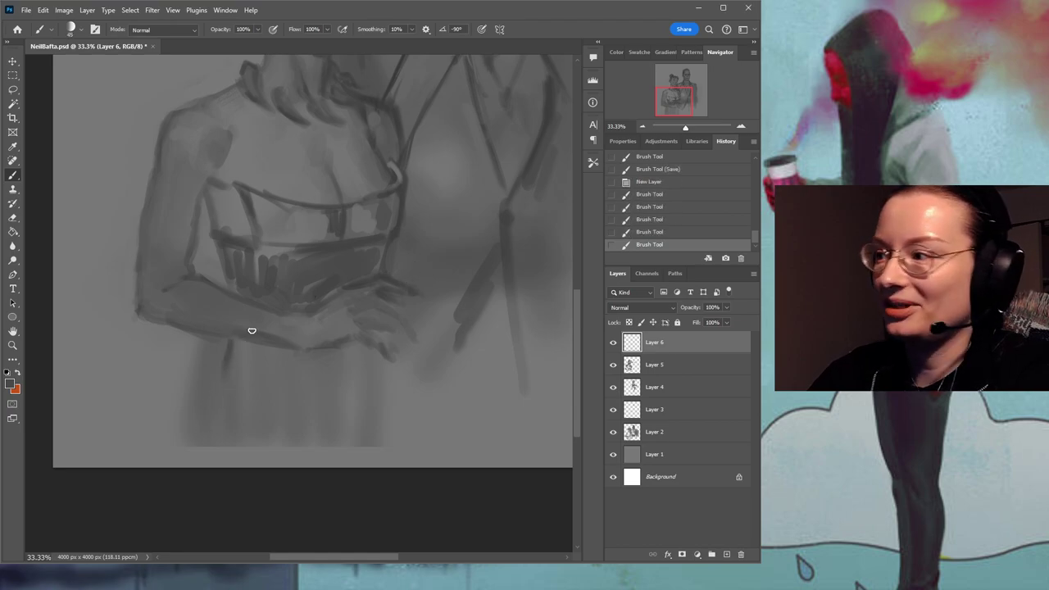
pyautogui.moveTo(225, 351); pyautogui.dragTo(214, 387)
pyautogui.moveTo(221, 379); pyautogui.dragTo(206, 431)
# Trim and refine the skirt's near-side contour with a lighter tone sampled from the background.
pyautogui.keyDown('alt'); pyautogui.click(186, 369); pyautogui.keyUp('alt')
pyautogui.moveTo(200, 355)
pyautogui.mouseDown()
pyautogui.moveTo(184, 406)
pyautogui.moveTo(191, 414)
pyautogui.moveTo(189, 348)
pyautogui.moveTo(207, 349)
pyautogui.moveTo(187, 437)
pyautogui.mouseUp()
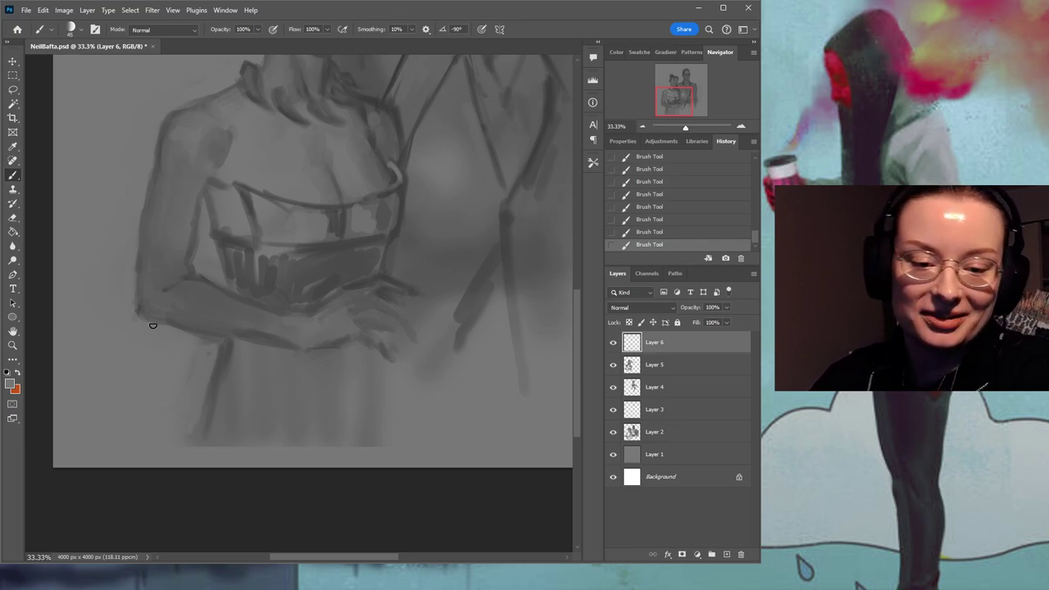
pyautogui.moveTo(302, 282); pyautogui.dragTo(308, 322)
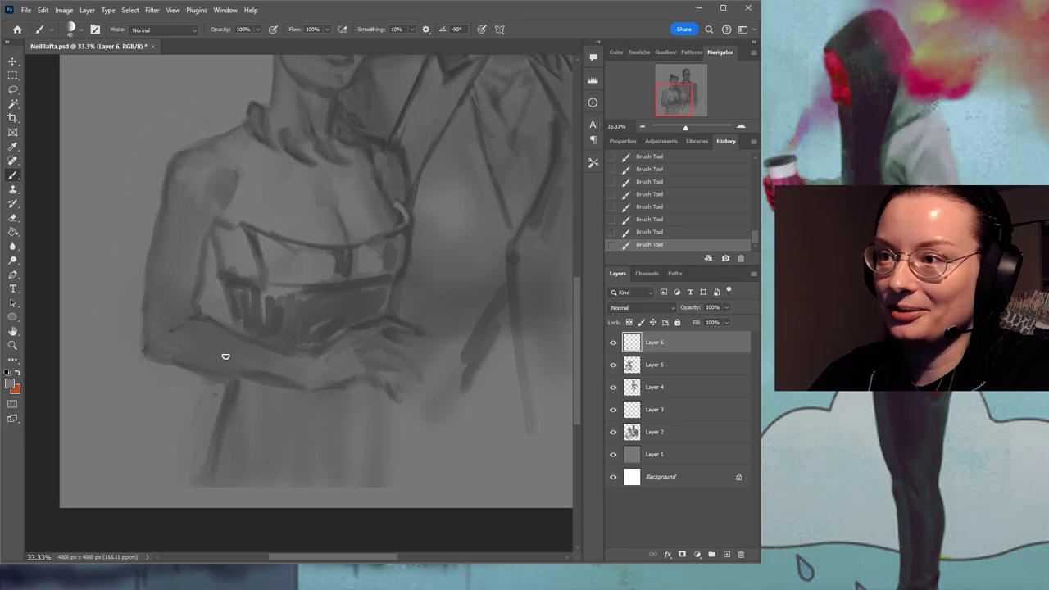
pyautogui.moveTo(241, 391); pyautogui.dragTo(217, 454)
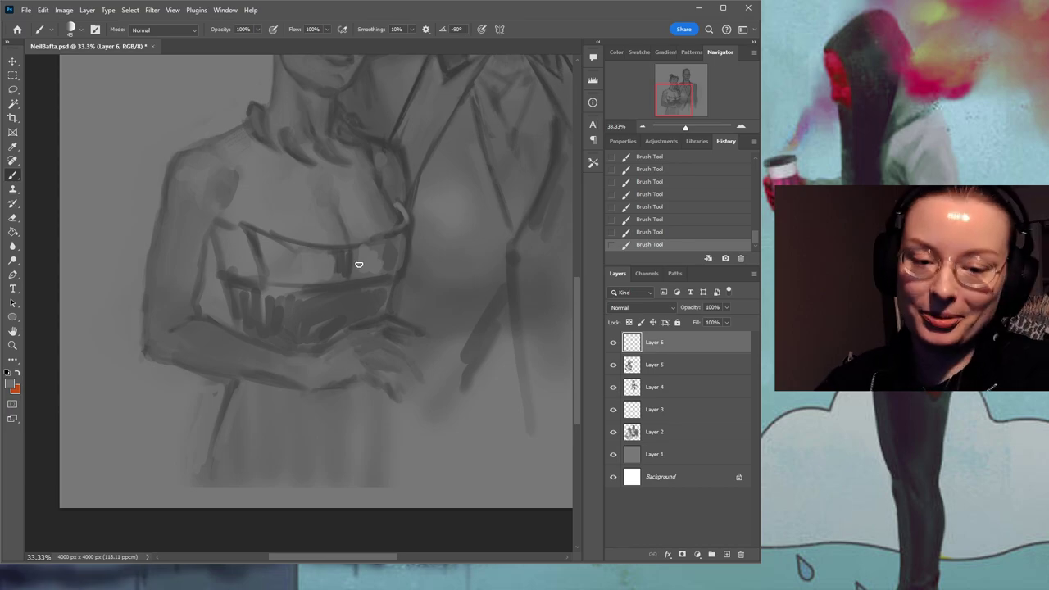
pyautogui.moveTo(391, 149)
pyautogui.mouseDown()
pyautogui.moveTo(407, 291)
pyautogui.moveTo(375, 247)
pyautogui.moveTo(359, 256)
pyautogui.mouseUp()
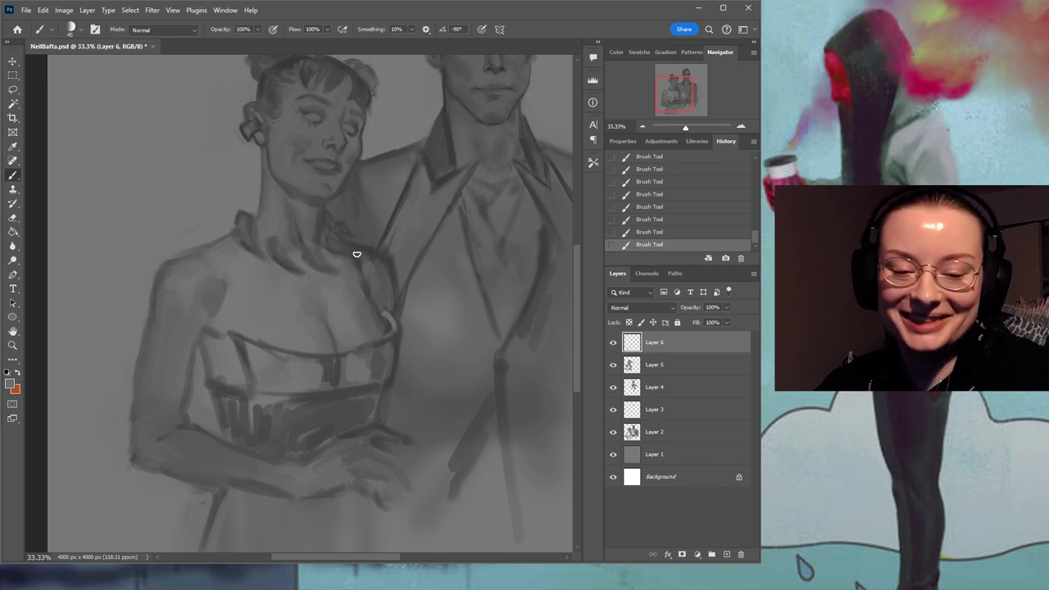
pyautogui.moveTo(361, 290); pyautogui.dragTo(391, 164)
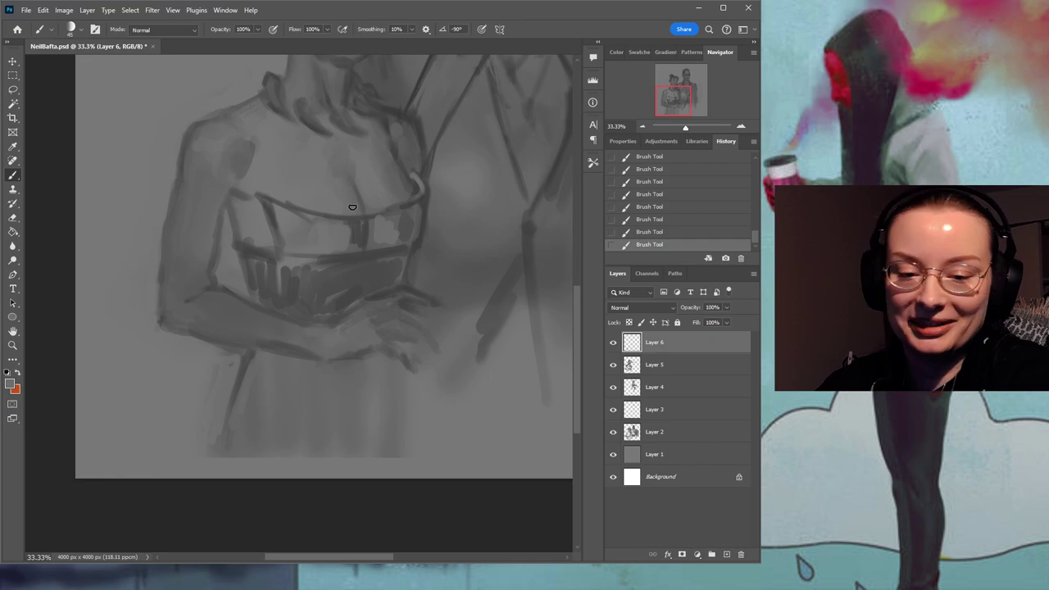
pyautogui.moveTo(388, 197); pyautogui.dragTo(389, 173)
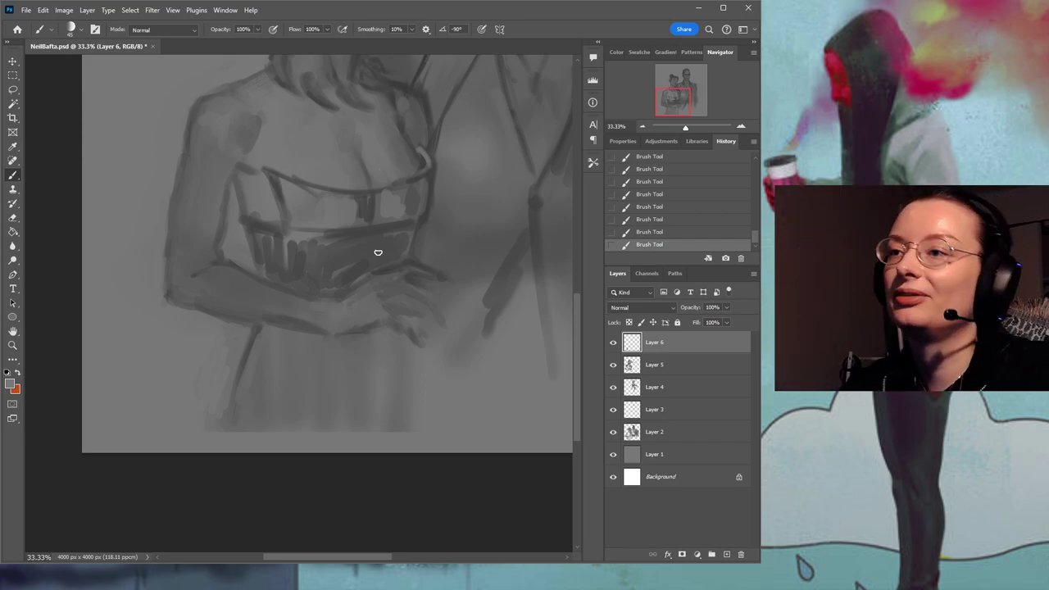
pyautogui.moveTo(464, 231); pyautogui.dragTo(333, 325)
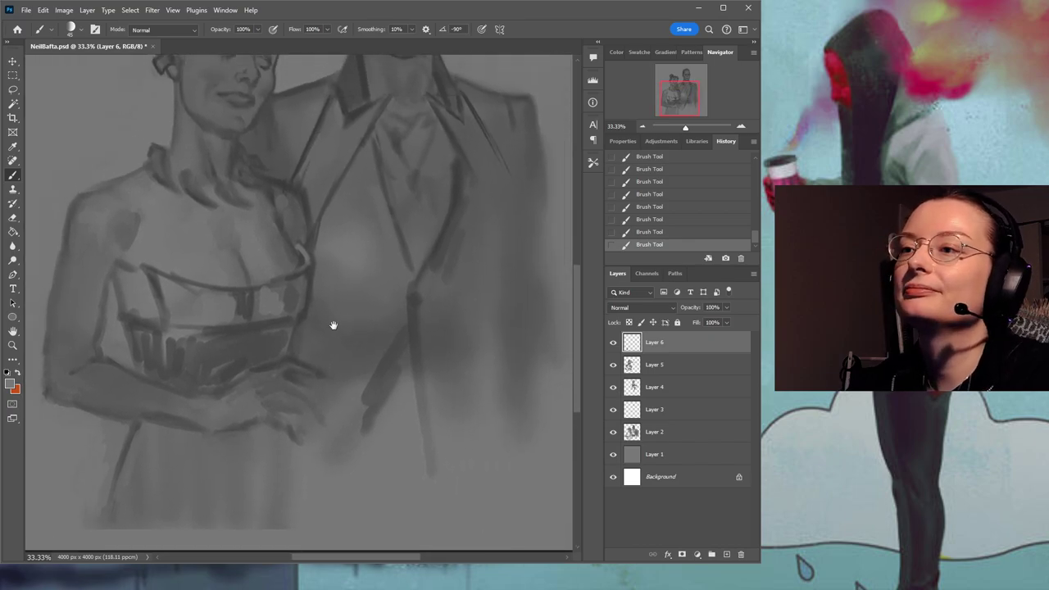
# Paint dark vertical folds across the upper bodice with a tone sampled from the centre fold.
pyautogui.keyDown('alt'); pyautogui.click(245, 297); pyautogui.keyUp('alt')
pyautogui.moveTo(170, 277)
pyautogui.mouseDown()
pyautogui.moveTo(182, 319)
pyautogui.moveTo(196, 320)
pyautogui.mouseUp()
pyautogui.moveTo(277, 252); pyautogui.dragTo(282, 295)
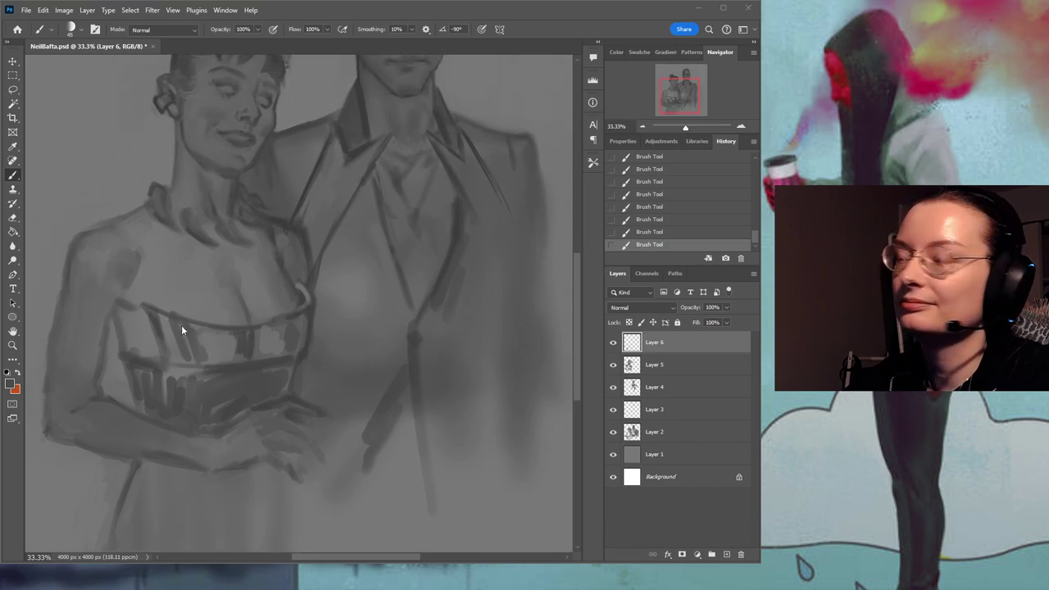
# Shade the woman's near upper arm and elbow with a larger brush, using tones sampled from the shoulder.
pyautogui.keyDown('alt'); pyautogui.click(154, 271); pyautogui.keyUp('alt')
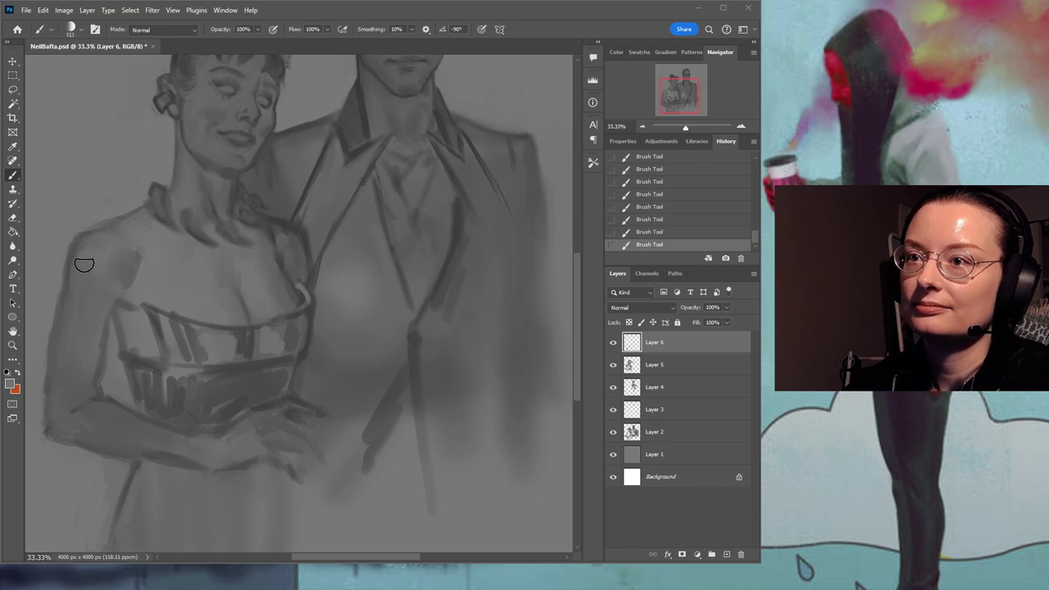
pyautogui.keyDown('alt'); pyautogui.click(127, 273); pyautogui.keyUp('alt')
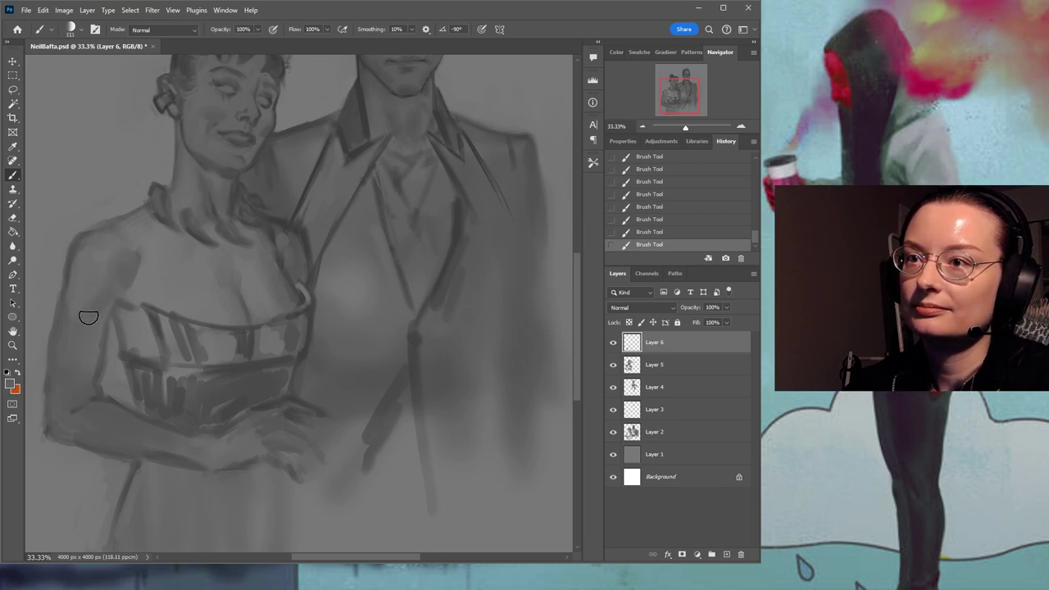
pyautogui.keyDown('alt'); pyautogui.click(94, 277); pyautogui.keyUp('alt')
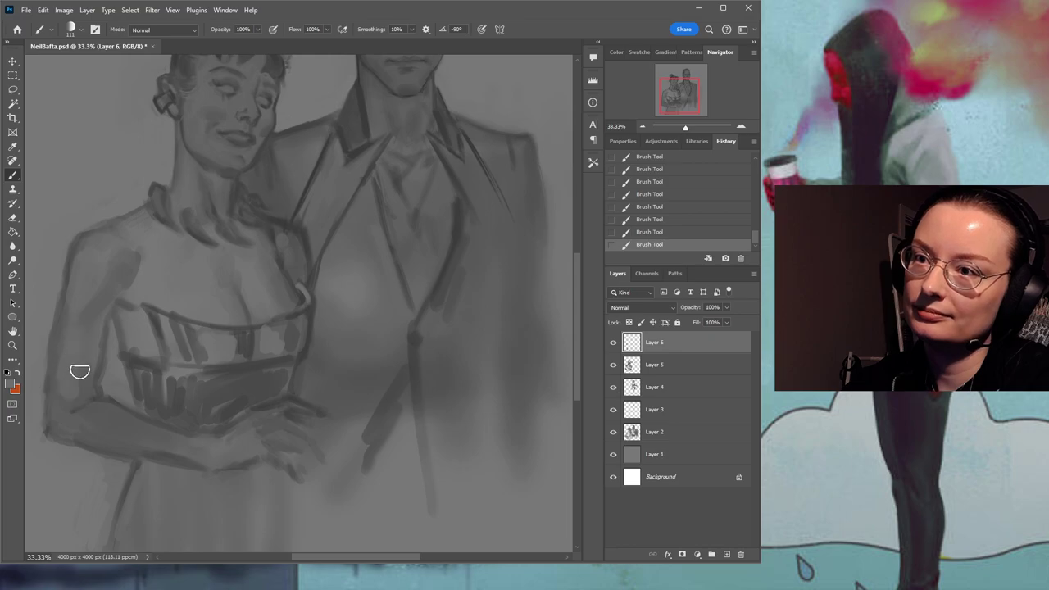
pyautogui.moveTo(131, 436); pyautogui.dragTo(99, 419)
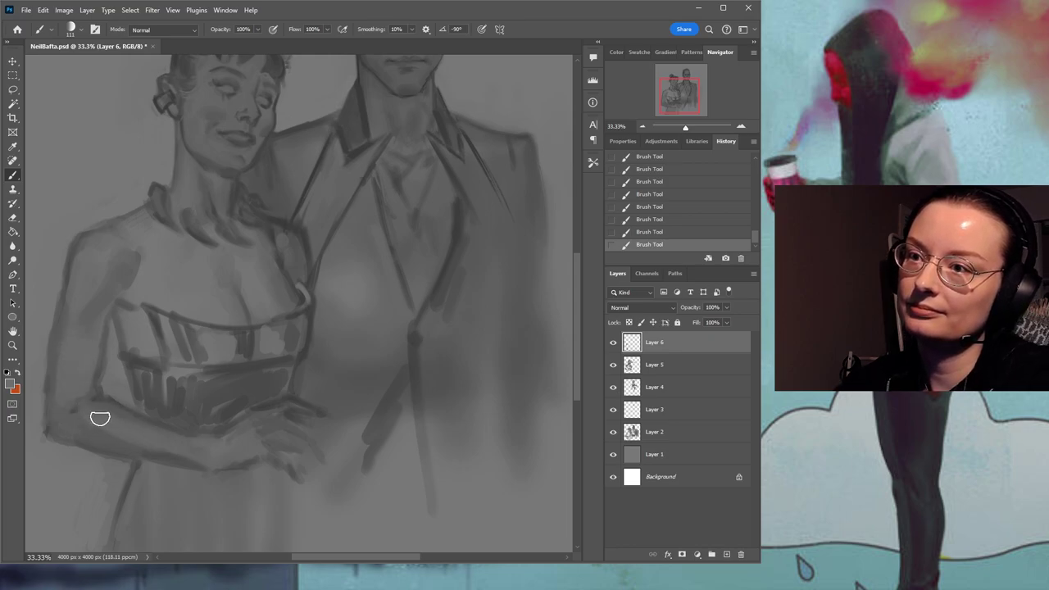
pyautogui.moveTo(281, 250); pyautogui.dragTo(250, 378)
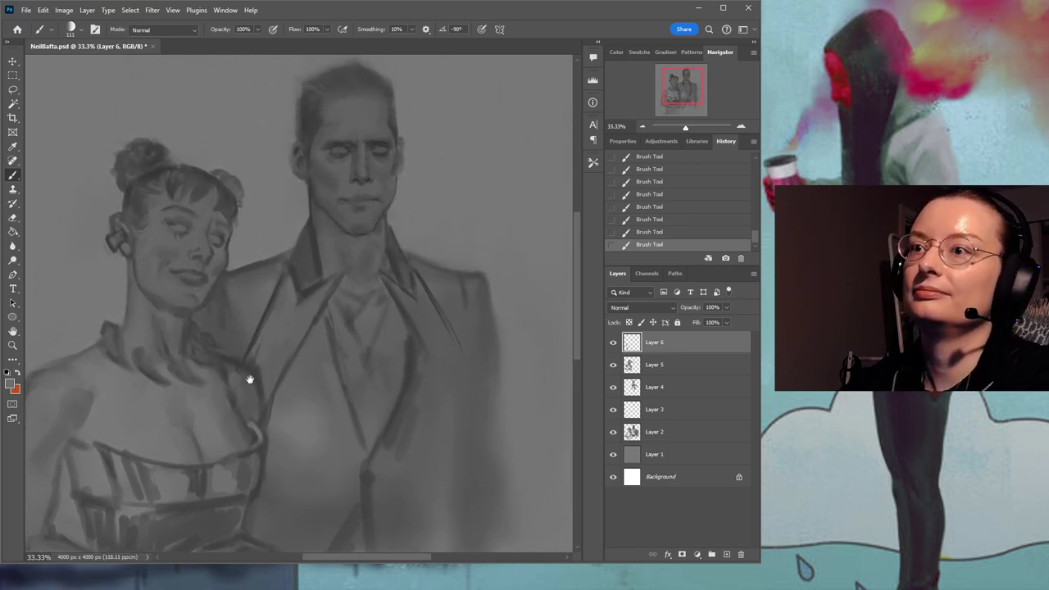
pyautogui.moveTo(267, 244); pyautogui.dragTo(318, 234)
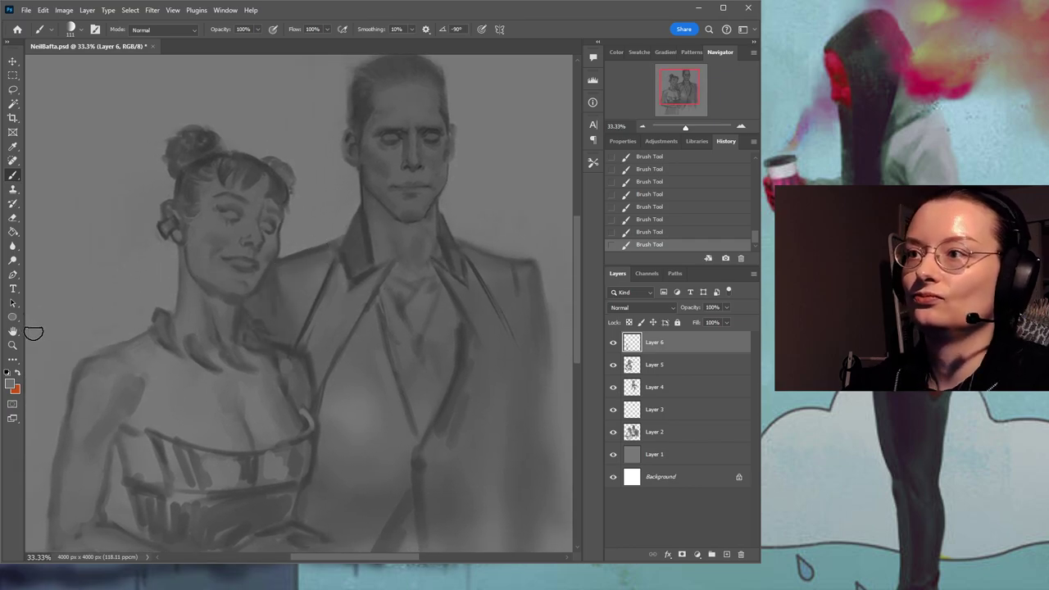
pyautogui.moveTo(382, 232); pyautogui.dragTo(331, 175)
pyautogui.moveTo(346, 246); pyautogui.dragTo(371, 311)
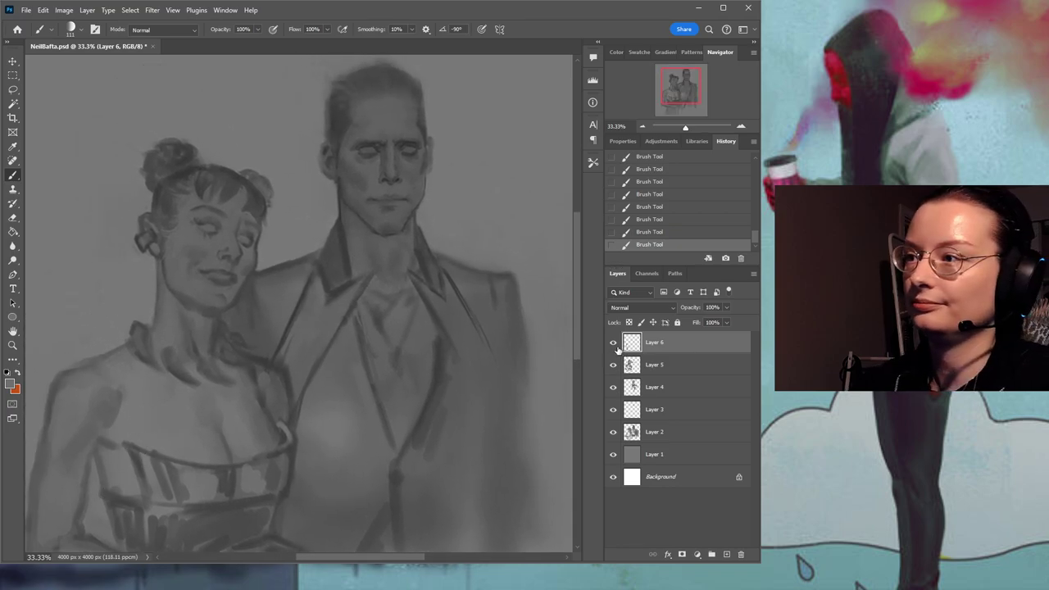
# Group Layer 1 through Layer 6, duplicate the group, and hide the copy placed below the original.
pyautogui.click(674, 448)
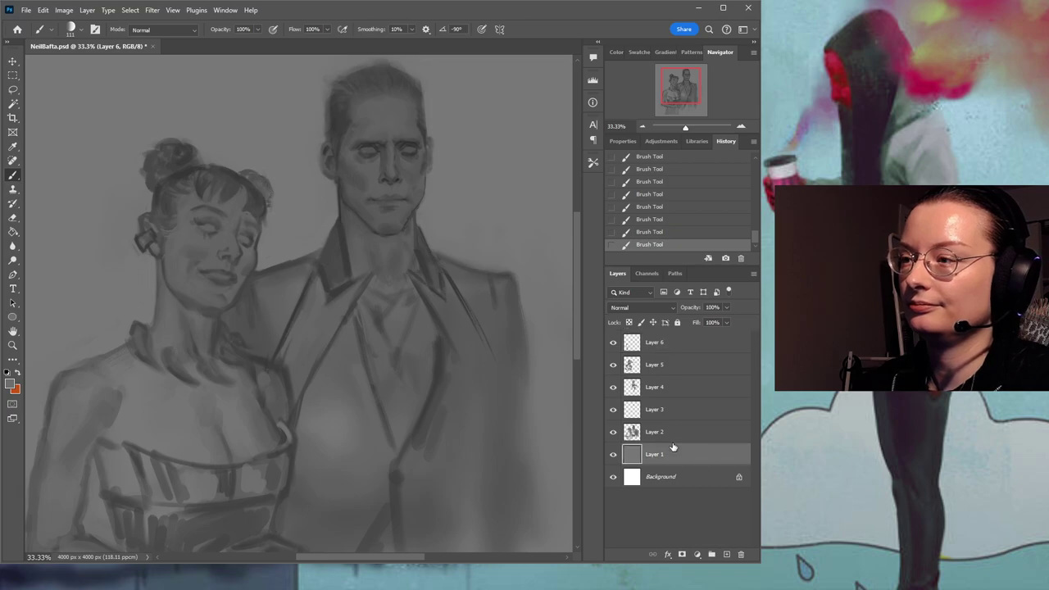
pyautogui.click(670, 343)
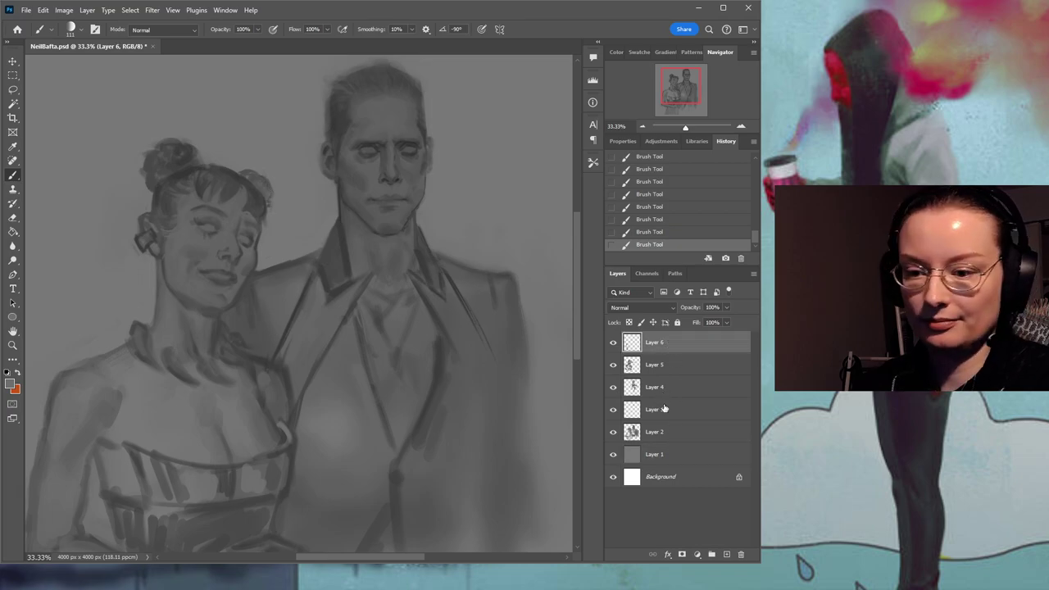
pyautogui.click(663, 457)
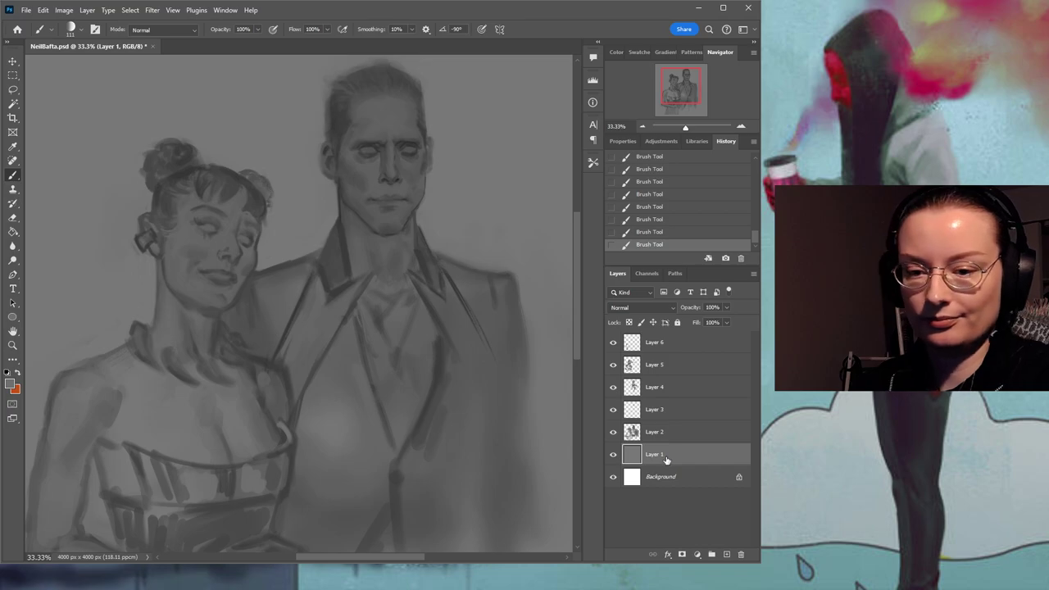
pyautogui.keyDown('shift'); pyautogui.click(678, 350); pyautogui.keyUp('shift')
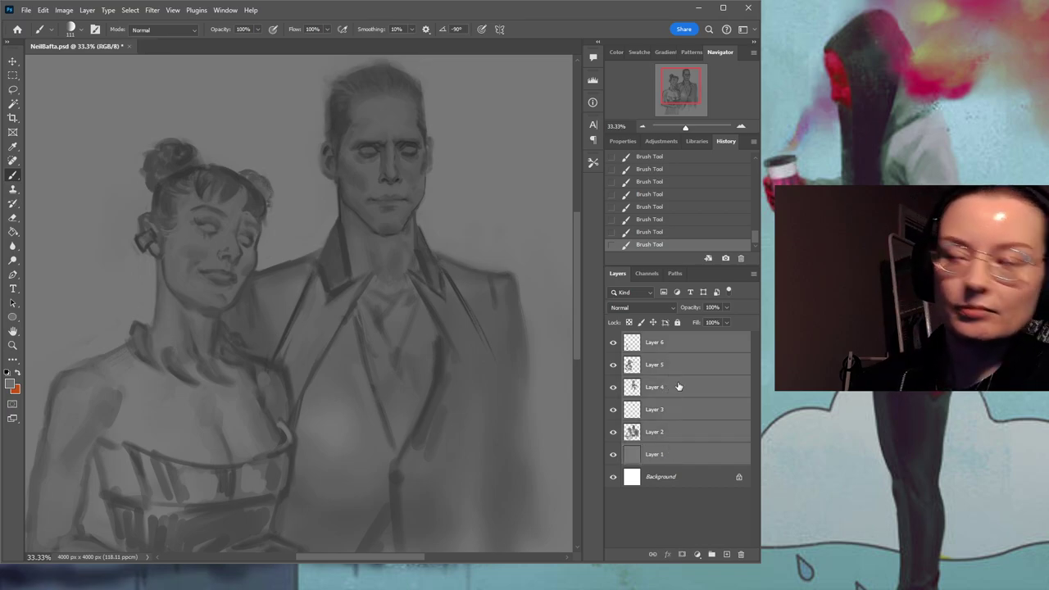
pyautogui.hotkey('ctrl', 'g')
pyautogui.moveTo(663, 360); pyautogui.dragTo(669, 354)
pyautogui.click(613, 353)
pyautogui.click(676, 341)
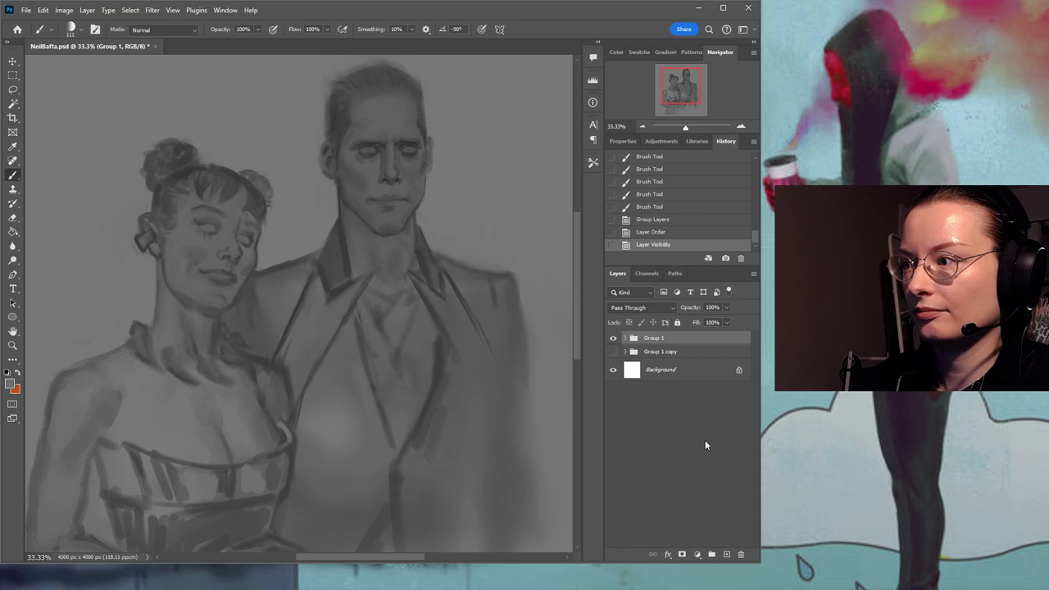
# Merge the visible group into one layer and rename the hidden group copy as WIP1.
pyautogui.hotkey('ctrl', 'e')
pyautogui.click(672, 360)
pyautogui.doubleClick(663, 360)
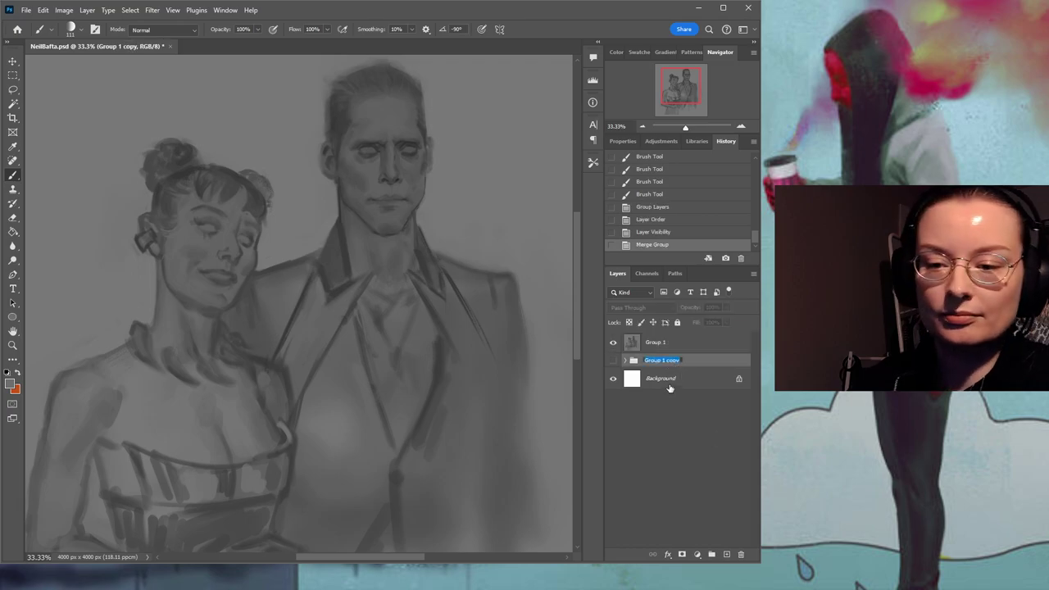
pyautogui.write('WIP')
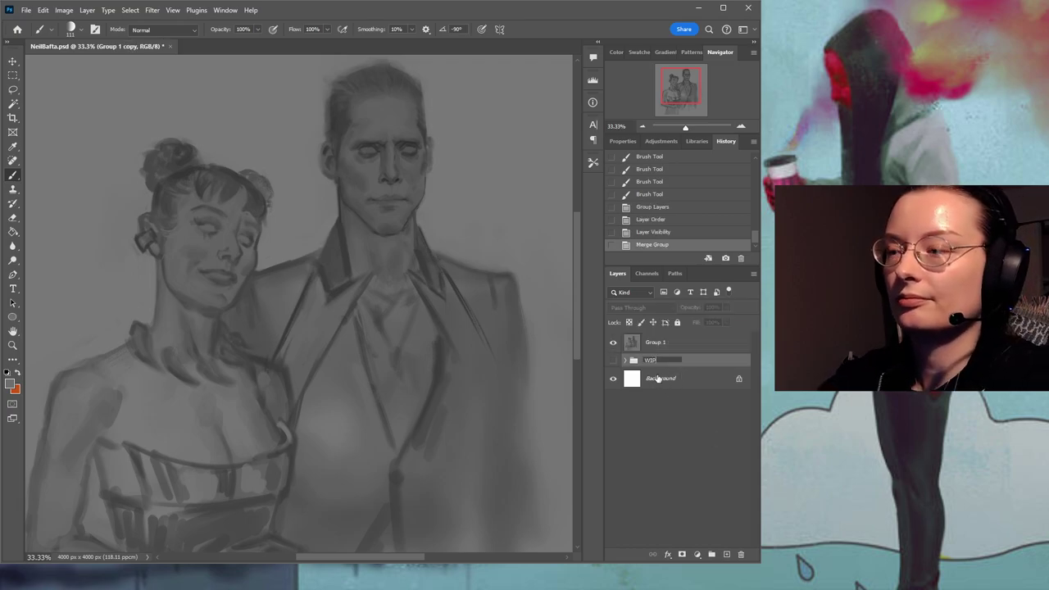
pyautogui.write('1')
# Duplicate the merged Group 1 layer and try a Lasso selection around the woman's head on the copy.
pyautogui.click(623, 344)
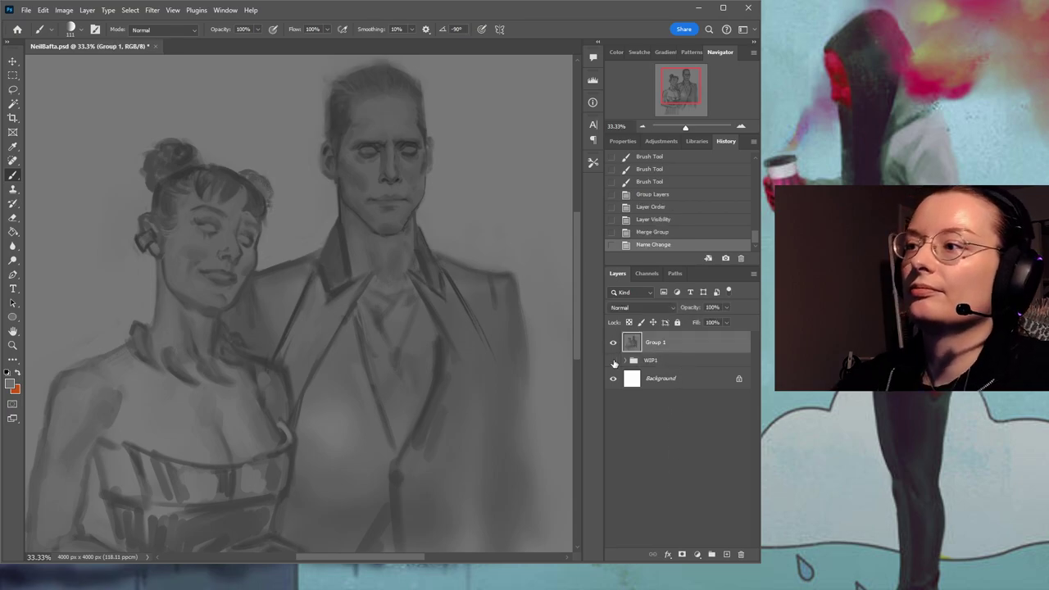
pyautogui.moveTo(653, 359); pyautogui.dragTo(680, 339)
pyautogui.click(16, 93)
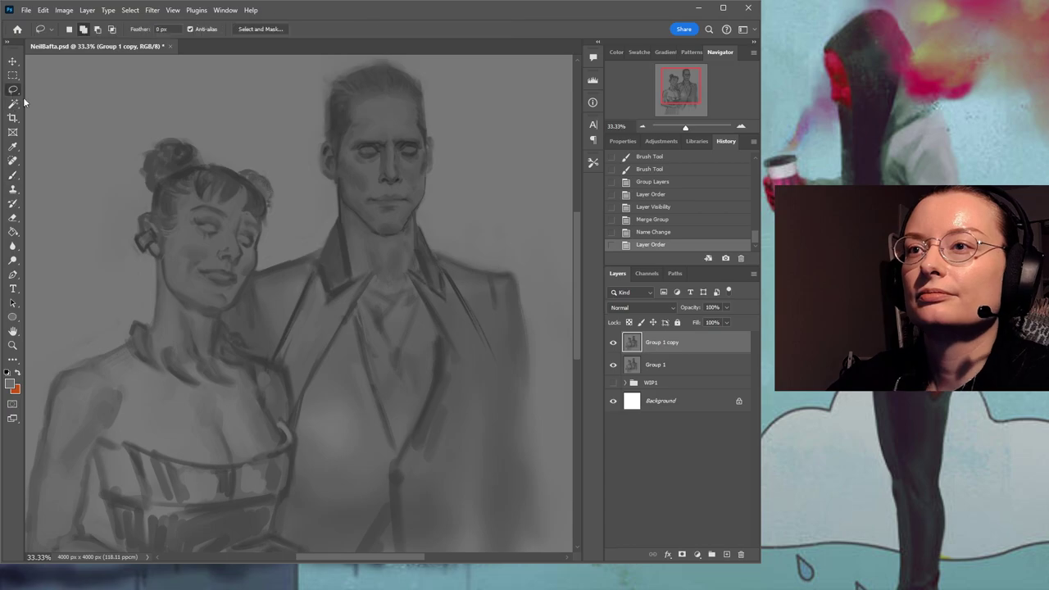
pyautogui.moveTo(129, 205); pyautogui.dragTo(128, 207)
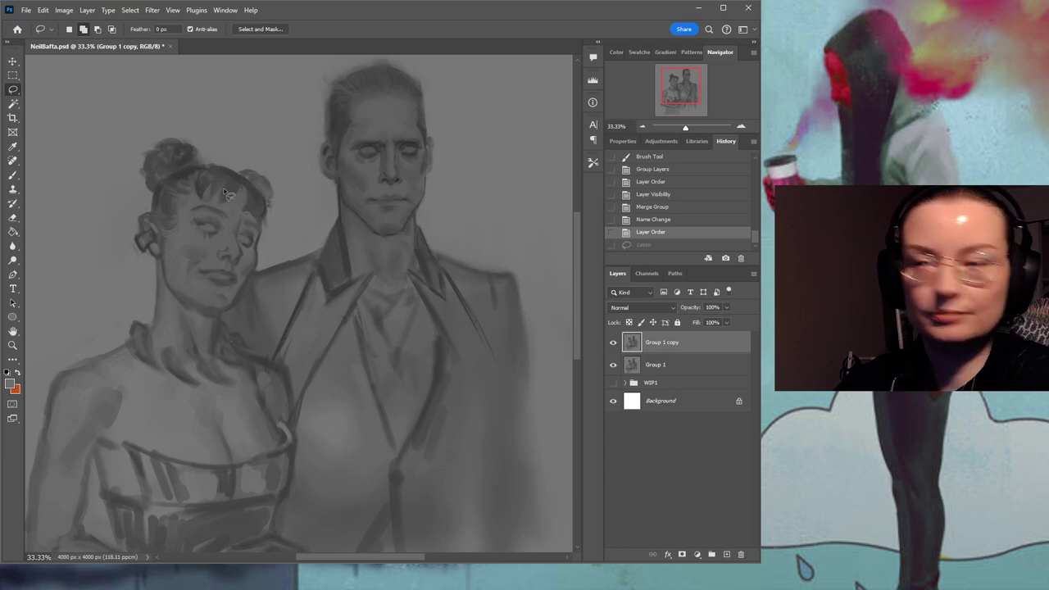
# Select the woman's head on the Group 1 copy layer with a Lasso outline around her hair, ear and jaw.
pyautogui.moveTo(136, 138)
pyautogui.mouseDown()
pyautogui.moveTo(277, 172)
pyautogui.moveTo(260, 263)
pyautogui.moveTo(221, 321)
pyautogui.moveTo(177, 303)
pyautogui.moveTo(133, 238)
pyautogui.mouseUp()
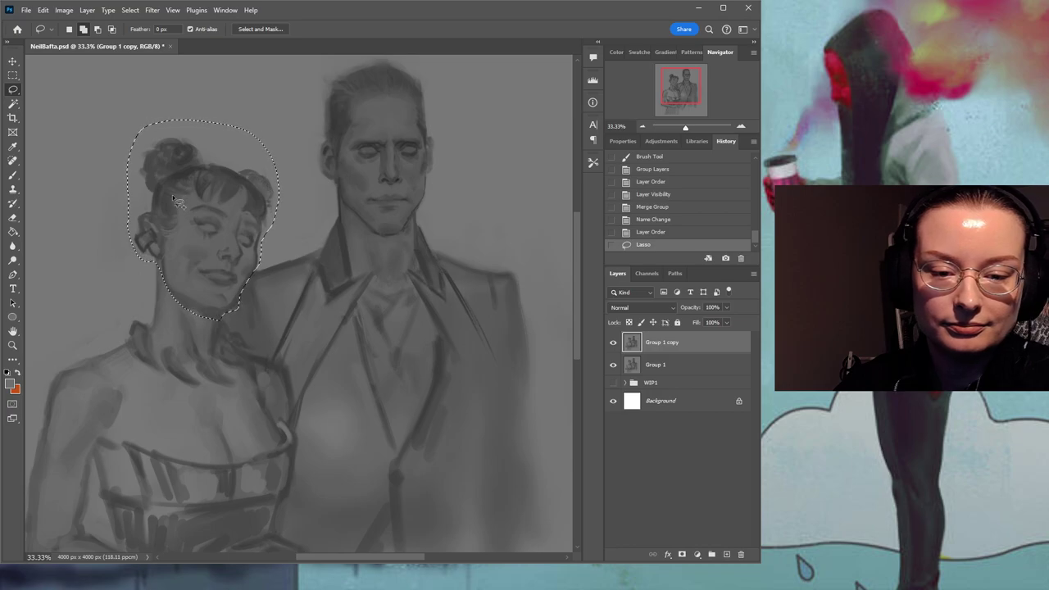
pyautogui.moveTo(208, 219); pyautogui.dragTo(261, 241)
pyautogui.press('z')
pyautogui.click(245, 228)
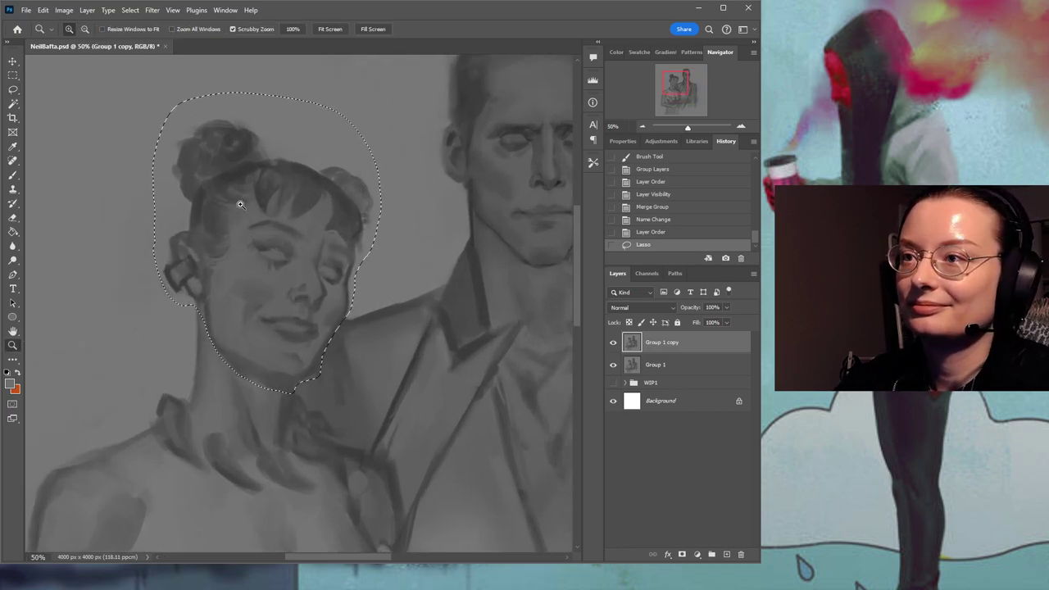
pyautogui.click(242, 206)
pyautogui.moveTo(261, 192); pyautogui.dragTo(279, 245)
pyautogui.press('v')
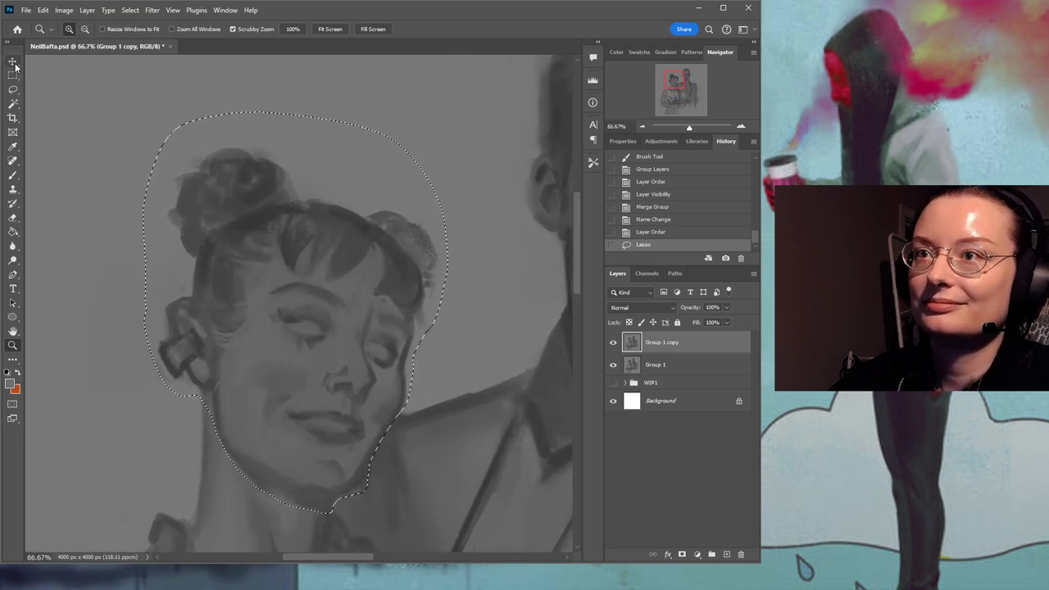
# Scale the selected head down proportionally to 95.23%, shift it slightly to fit the neck, apply the transform and deselect.
pyautogui.hotkey('ctrl', 't')
pyautogui.moveTo(146, 117); pyautogui.dragTo(155, 127)
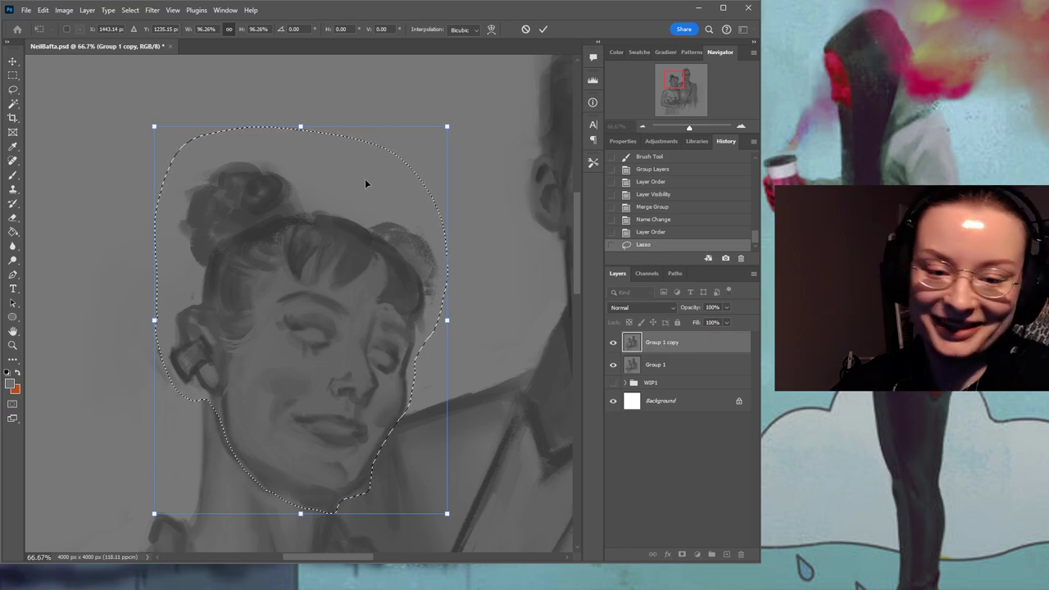
pyautogui.moveTo(469, 288); pyautogui.dragTo(407, 216)
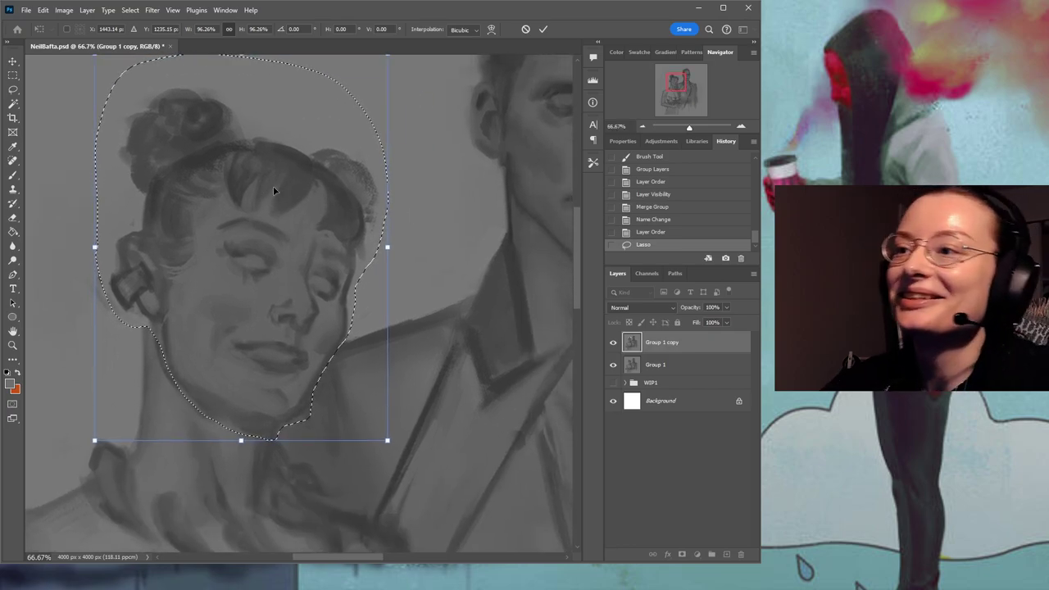
pyautogui.moveTo(281, 251)
pyautogui.mouseDown()
pyautogui.moveTo(280, 232)
pyautogui.moveTo(280, 248)
pyautogui.mouseUp()
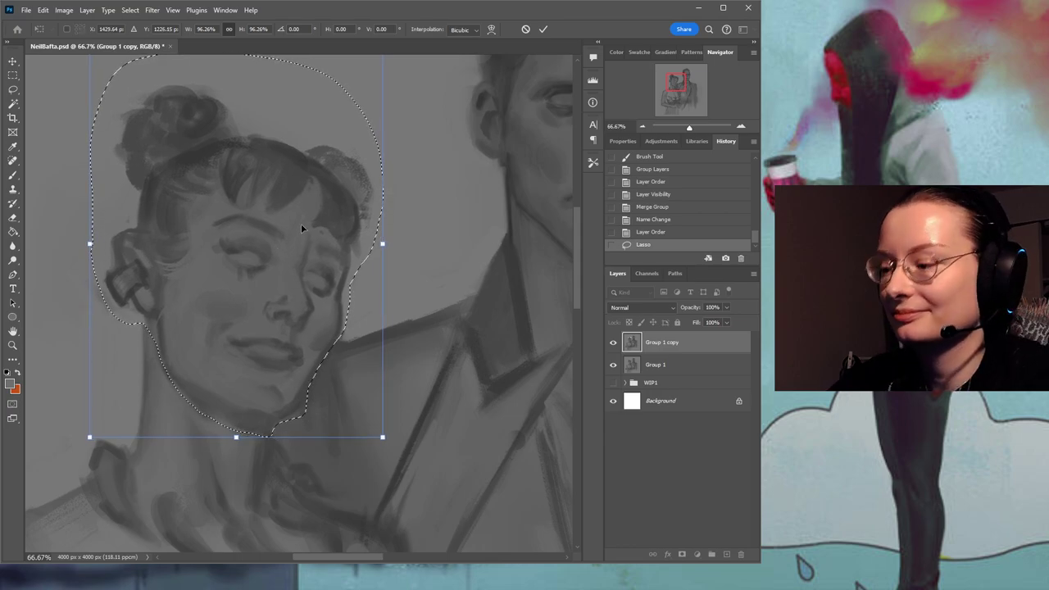
pyautogui.press('Right')
pyautogui.press('Right')
pyautogui.moveTo(431, 241); pyautogui.dragTo(403, 302)
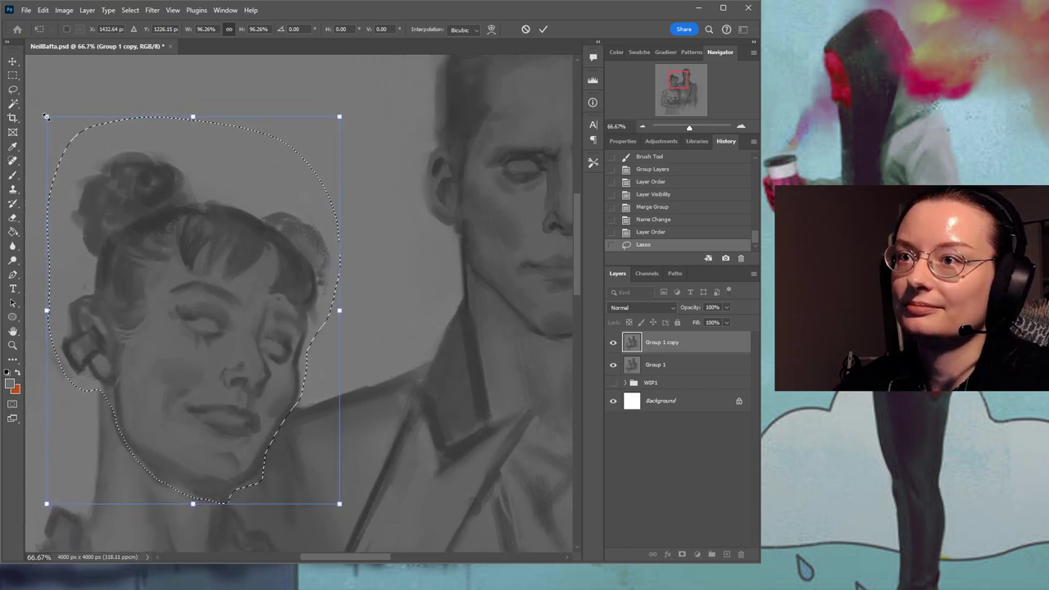
pyautogui.moveTo(46, 116); pyautogui.dragTo(49, 117)
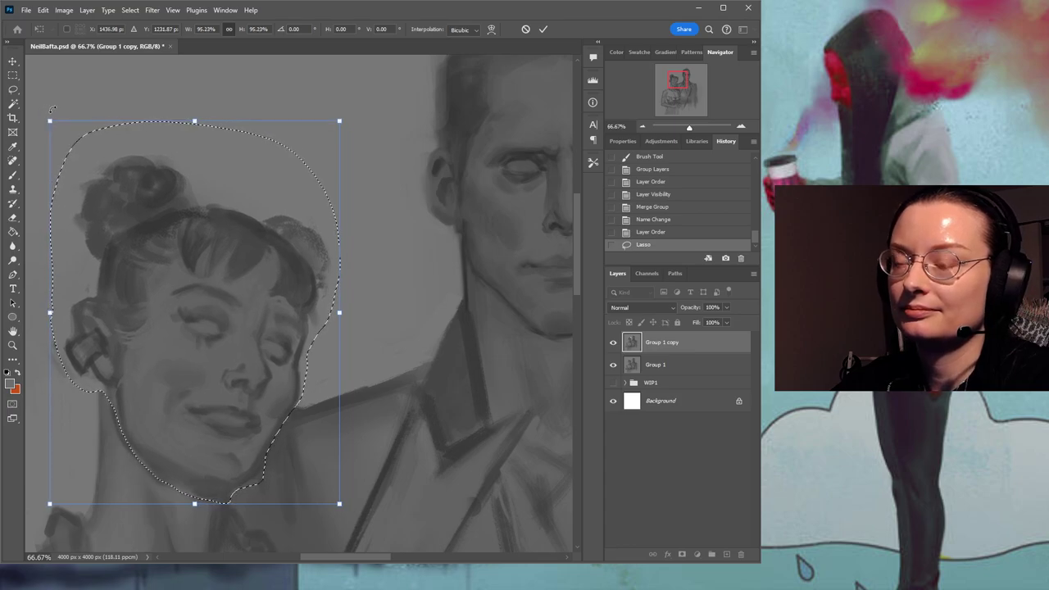
pyautogui.press('Return')
pyautogui.hotkey('ctrl', 'd')
# Paint over the seam beneath the woman's ear and along her jaw with a small brush and tones sampled nearby.
pyautogui.press('z')
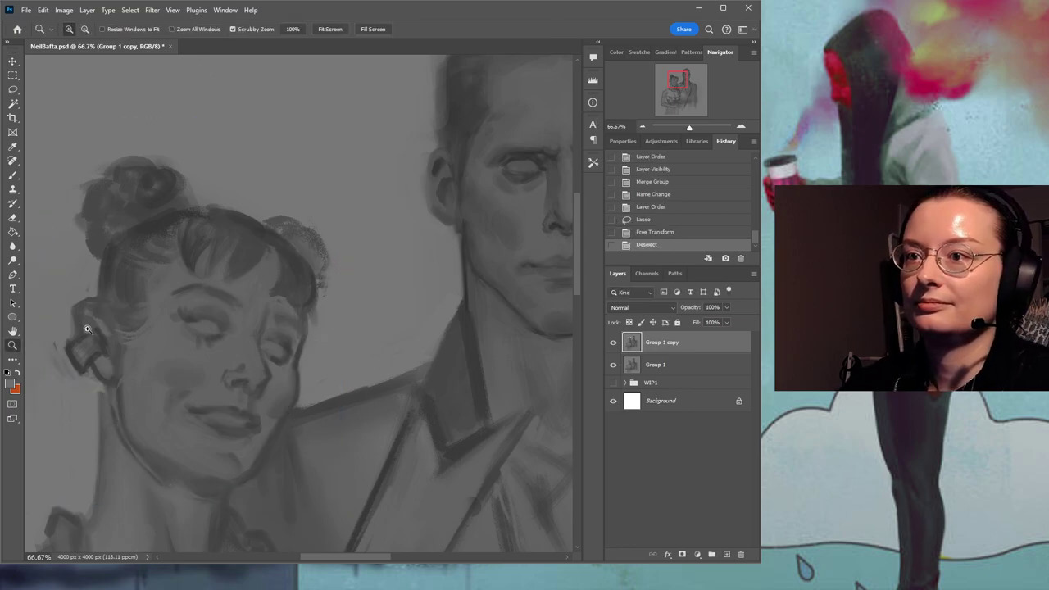
pyautogui.hotkey('ctrl', '0')
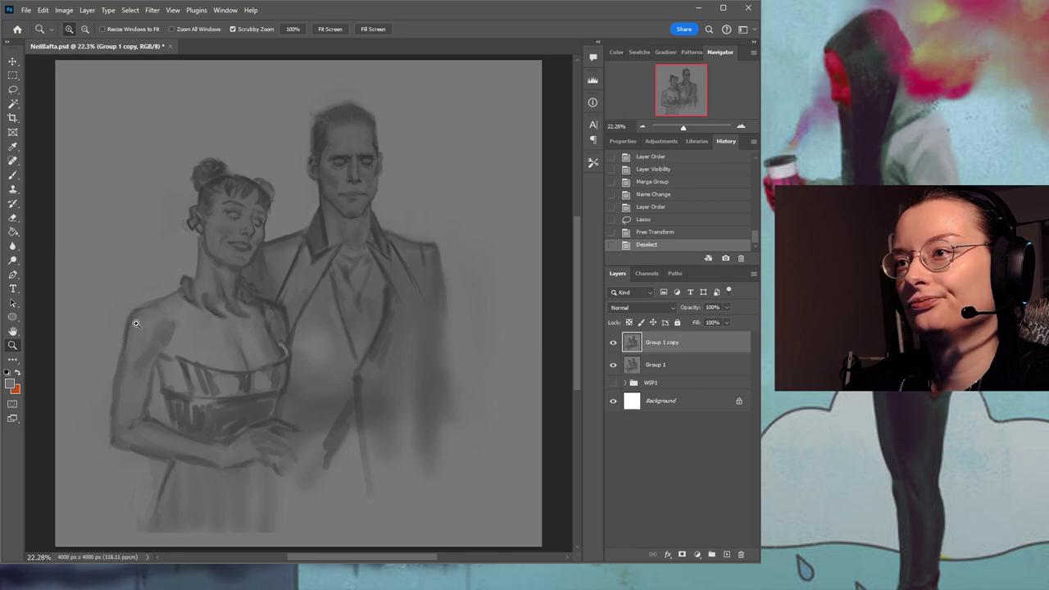
pyautogui.click(203, 275)
pyautogui.click(202, 275)
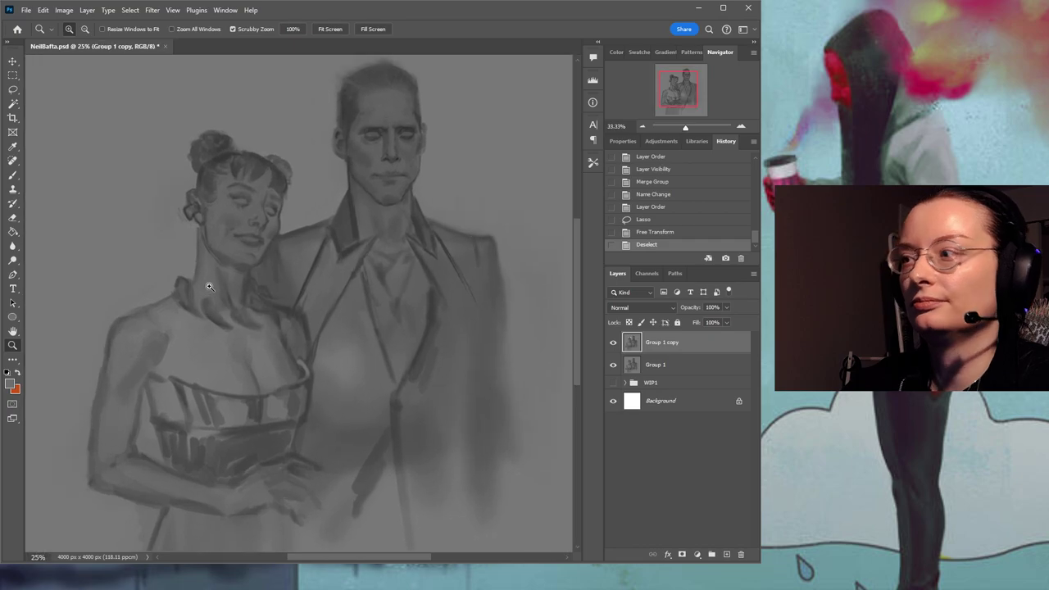
pyautogui.click(204, 126)
pyautogui.click(12, 174)
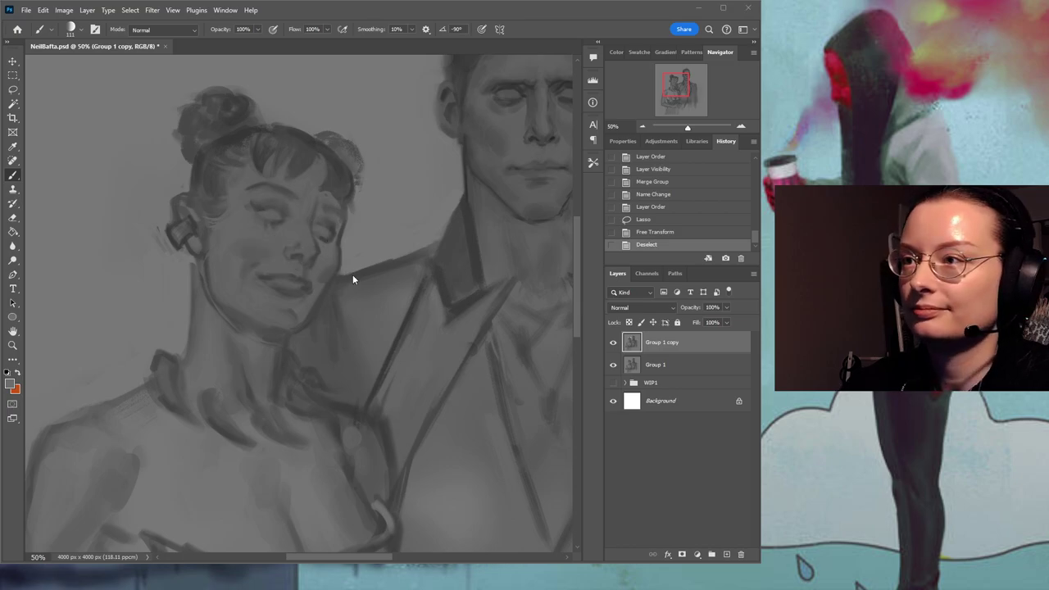
pyautogui.moveTo(188, 262)
pyautogui.mouseDown()
pyautogui.moveTo(186, 292)
pyautogui.moveTo(192, 264)
pyautogui.mouseUp()
pyautogui.keyDown('alt'); pyautogui.click(179, 267); pyautogui.keyUp('alt')
pyautogui.moveTo(193, 281); pyautogui.dragTo(197, 262)
pyautogui.keyDown('alt'); pyautogui.click(203, 289); pyautogui.keyUp('alt')
pyautogui.moveTo(204, 298)
pyautogui.mouseDown()
pyautogui.moveTo(201, 276)
pyautogui.moveTo(206, 297)
pyautogui.mouseUp()
pyautogui.moveTo(204, 287); pyautogui.dragTo(228, 324)
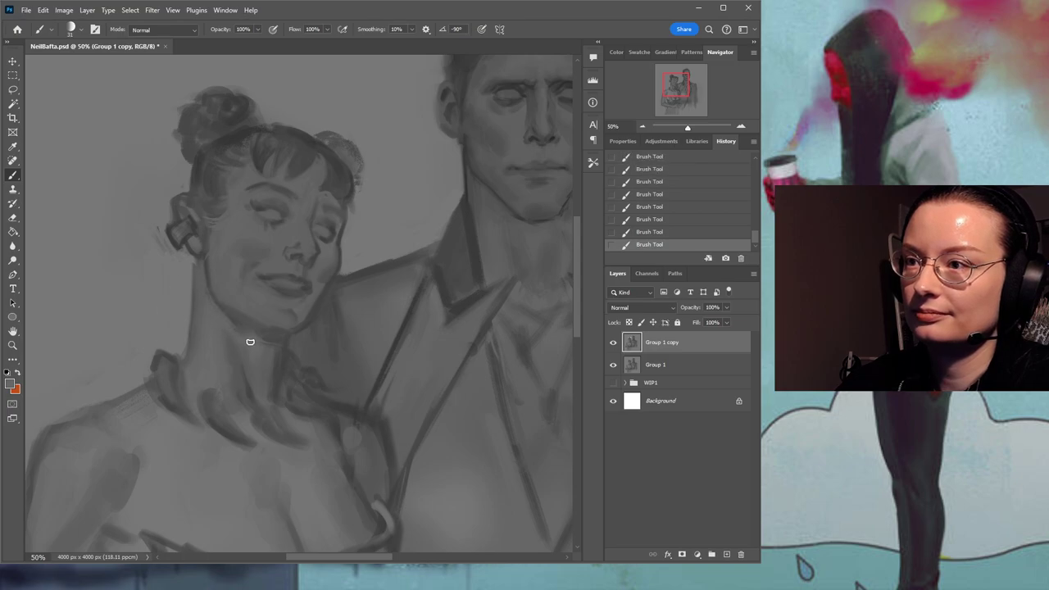
# Redefine the outer edge of the woman's neck and blend the area under her chin with sampled tones.
pyautogui.keyDown('alt'); pyautogui.click(256, 347); pyautogui.keyUp('alt')
pyautogui.keyDown('alt'); pyautogui.click(208, 267); pyautogui.keyUp('alt')
pyautogui.moveTo(198, 259); pyautogui.dragTo(192, 302)
pyautogui.keyDown('alt'); pyautogui.click(191, 271); pyautogui.keyUp('alt')
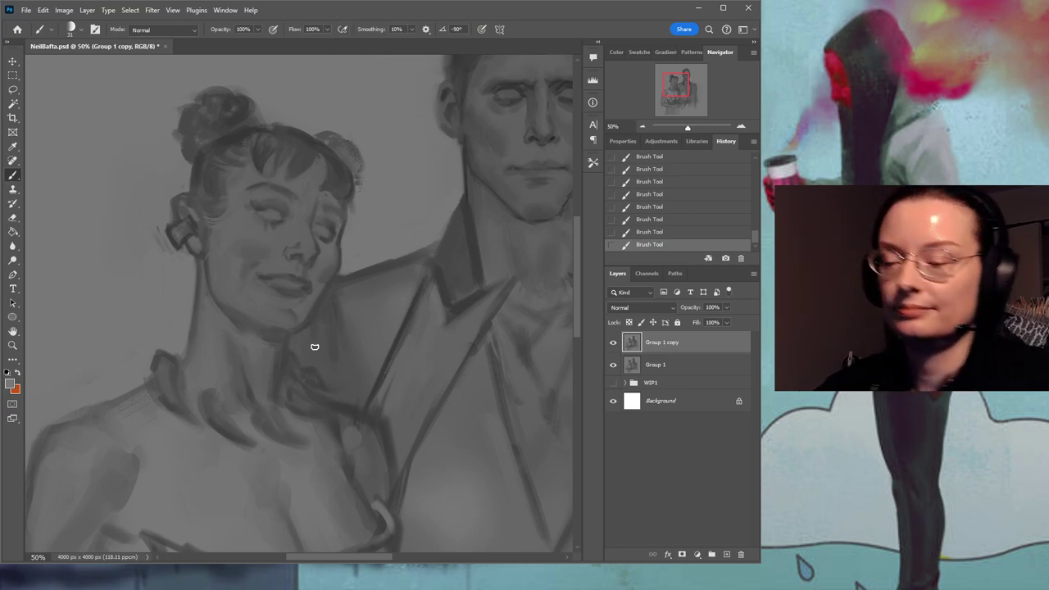
pyautogui.moveTo(243, 358)
pyautogui.mouseDown()
pyautogui.moveTo(316, 216)
pyautogui.moveTo(374, 160)
pyautogui.mouseUp()
# Select the woman's near shoulder, upper arm and elbow with a Lasso outline.
pyautogui.click(13, 347)
pyautogui.scroll(-3, 122, 311)
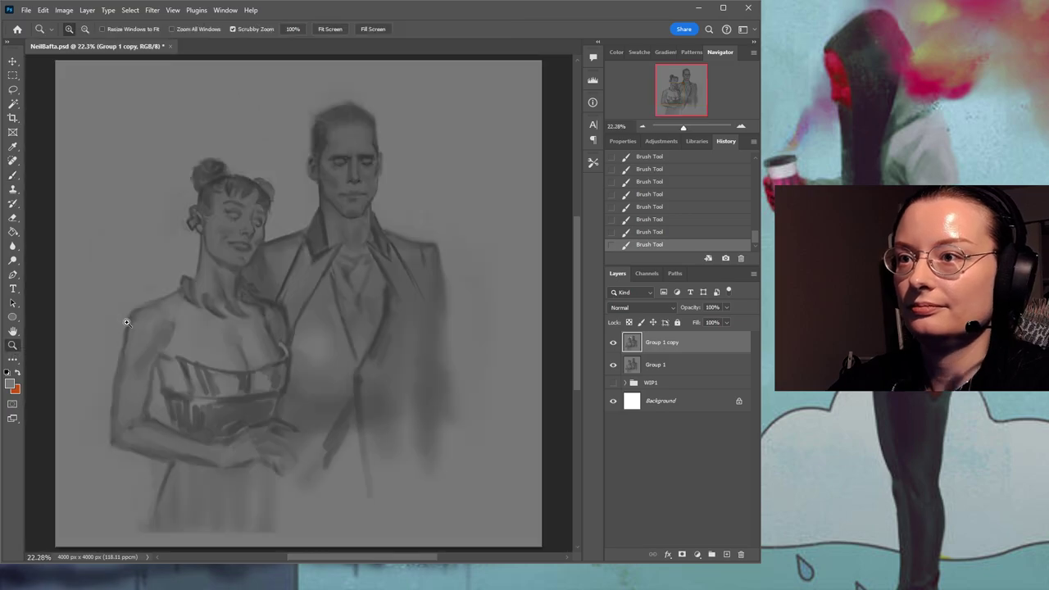
pyautogui.scroll(1, 127, 417)
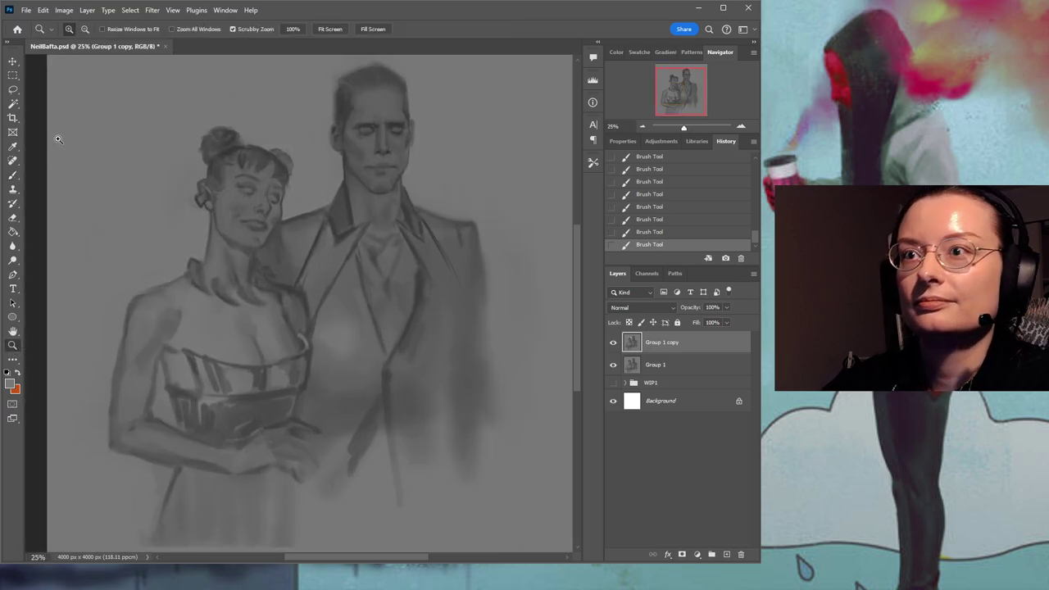
pyautogui.click(13, 90)
pyautogui.moveTo(96, 344)
pyautogui.mouseDown()
pyautogui.moveTo(119, 291)
pyautogui.moveTo(174, 300)
pyautogui.mouseUp()
pyautogui.moveTo(186, 338); pyautogui.dragTo(164, 358)
pyautogui.moveTo(158, 401)
pyautogui.mouseDown()
pyautogui.moveTo(172, 442)
pyautogui.moveTo(72, 422)
pyautogui.moveTo(66, 360)
pyautogui.mouseUp()
# Nudge the selected arm inward toward the torso and slightly upward, and deselect it.
pyautogui.click(12, 62)
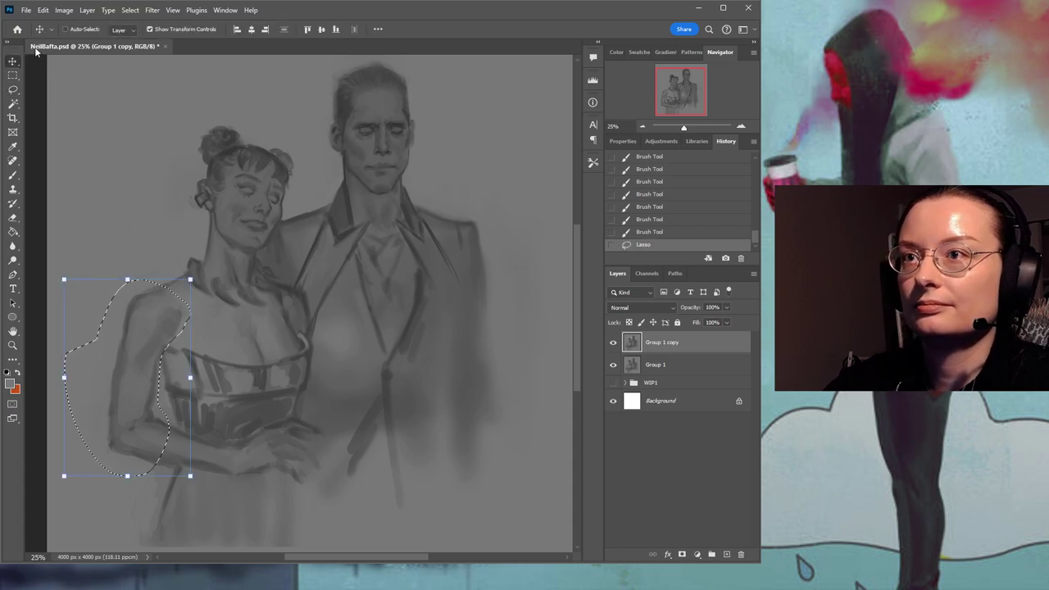
pyautogui.hotkey('shift', 'Right')
pyautogui.hotkey('shift', 'Right')
pyautogui.hotkey('shift', 'Right')
pyautogui.hotkey('shift', 'Right')
pyautogui.hotkey('shift', 'Right')
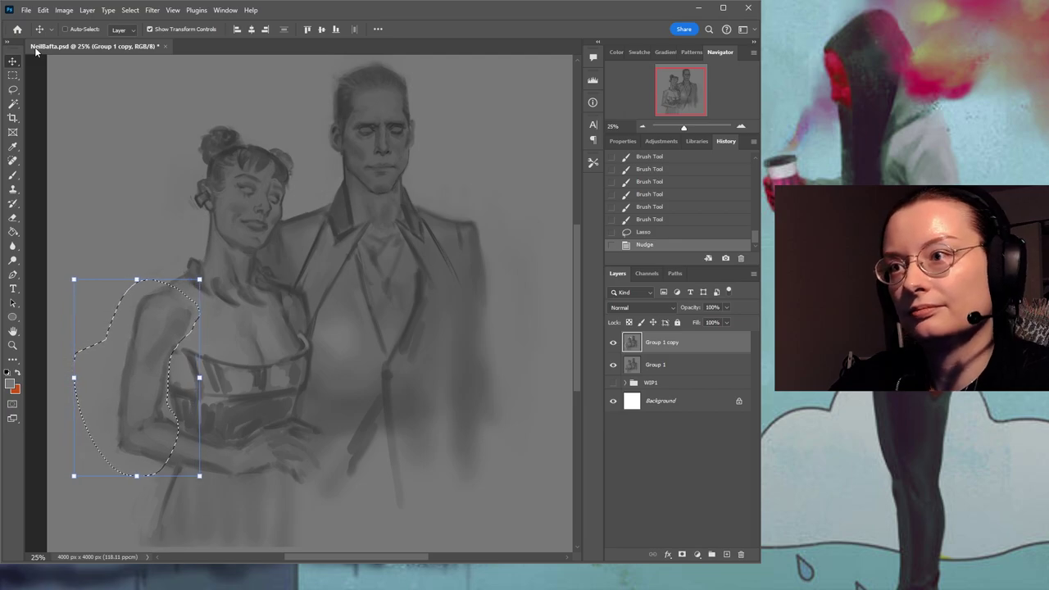
pyautogui.hotkey('shift', 'Right')
pyautogui.hotkey('shift', 'Up')
pyautogui.hotkey('shift', 'Left')
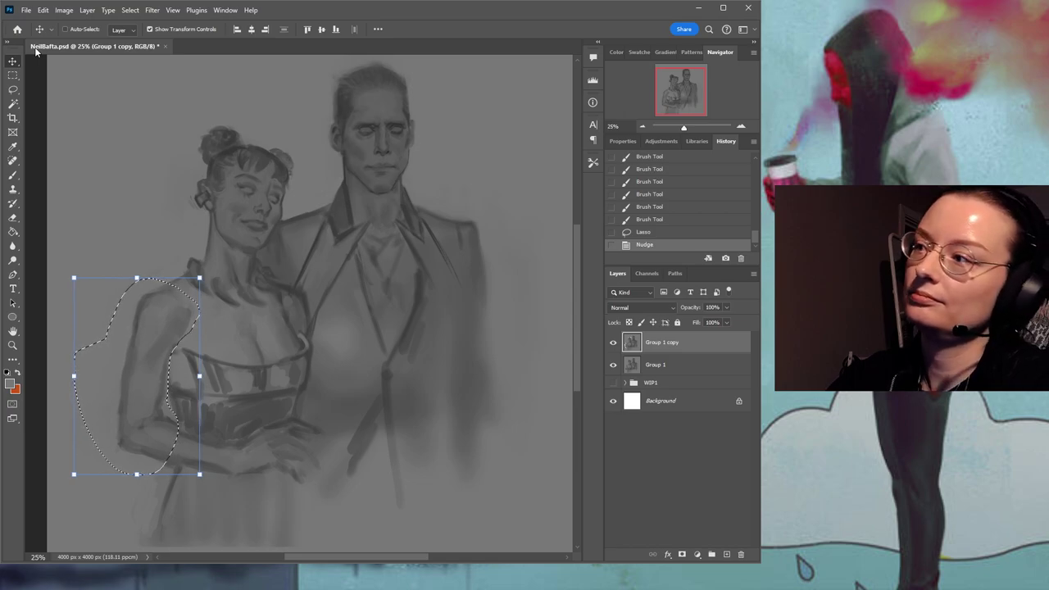
pyautogui.hotkey('ctrl', 'd')
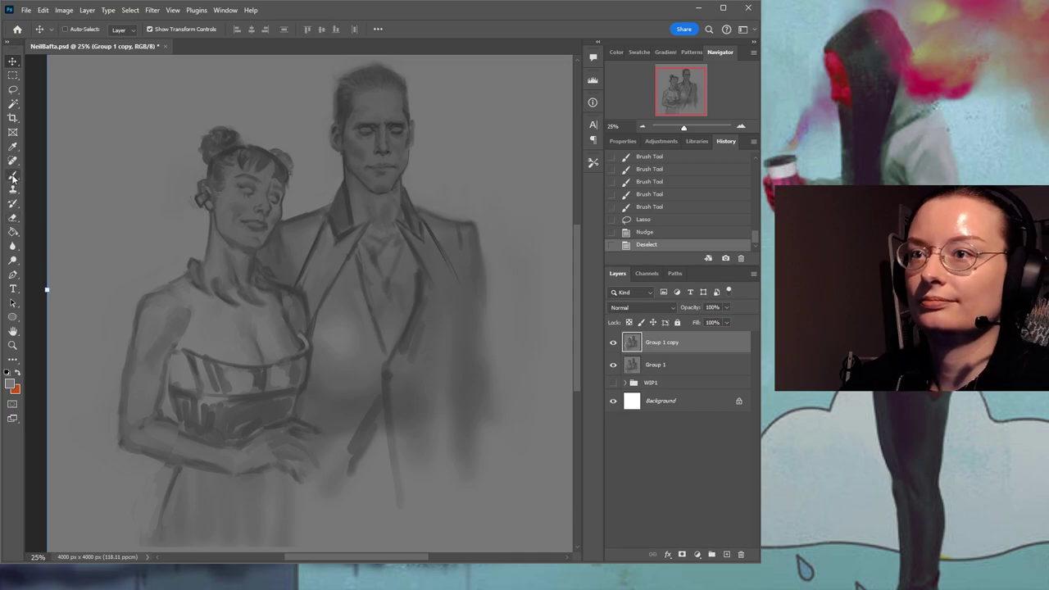
# Repaint the near shoulder's upper contour from collar to arm with a sampled dark tone, and touch up the far shoulder beside the collar.
pyautogui.click(13, 177)
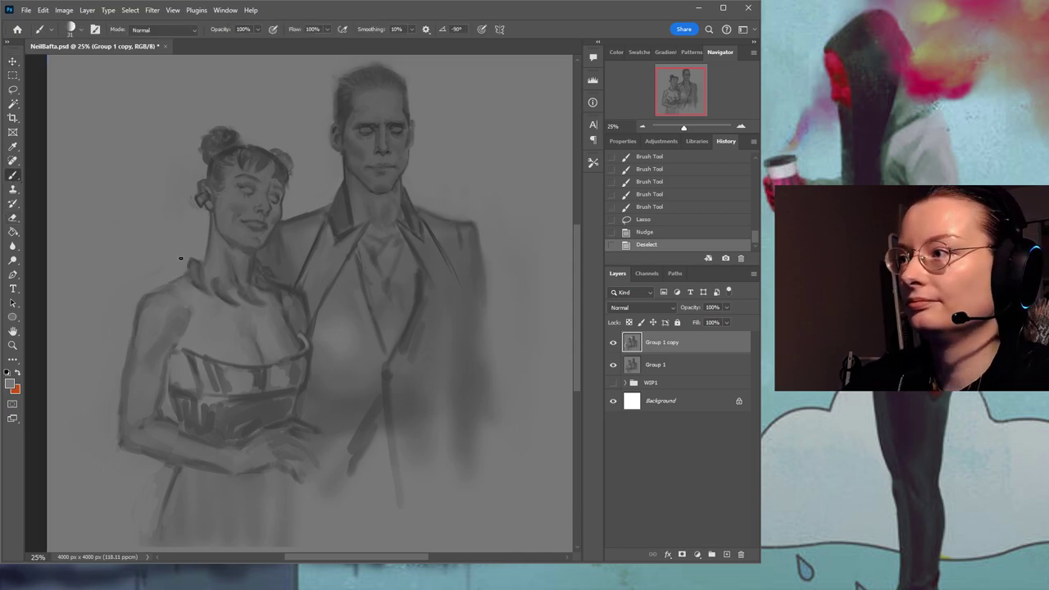
pyautogui.keyDown('alt'); pyautogui.click(192, 278); pyautogui.keyUp('alt')
pyautogui.moveTo(180, 278)
pyautogui.mouseDown()
pyautogui.moveTo(189, 274)
pyautogui.moveTo(175, 282)
pyautogui.mouseUp()
pyautogui.moveTo(175, 282); pyautogui.dragTo(156, 293)
pyautogui.moveTo(155, 292); pyautogui.dragTo(145, 300)
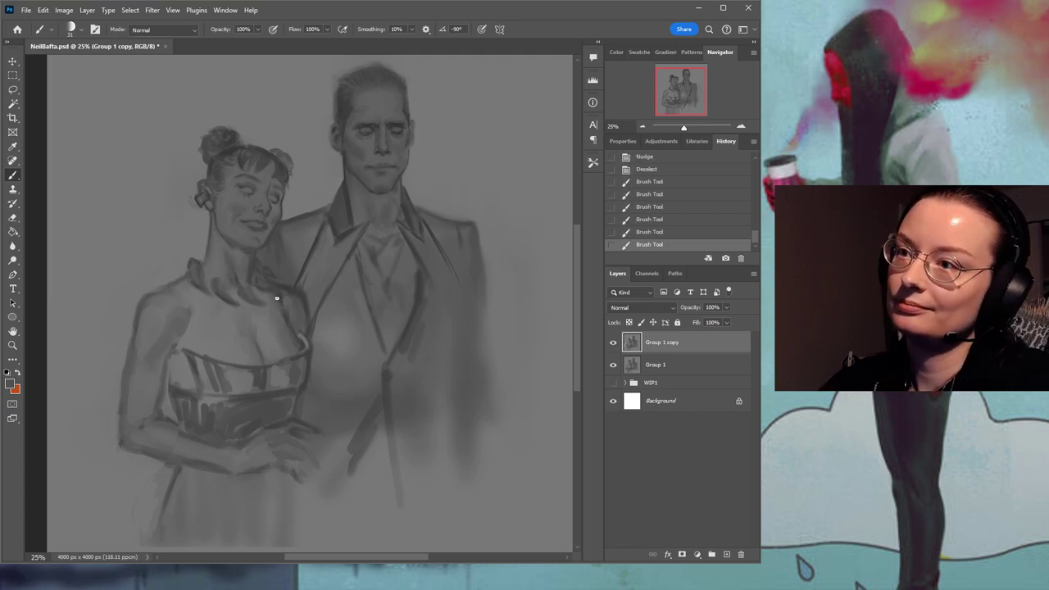
pyautogui.moveTo(279, 300)
pyautogui.mouseDown()
pyautogui.moveTo(285, 292)
pyautogui.moveTo(274, 302)
pyautogui.mouseUp()
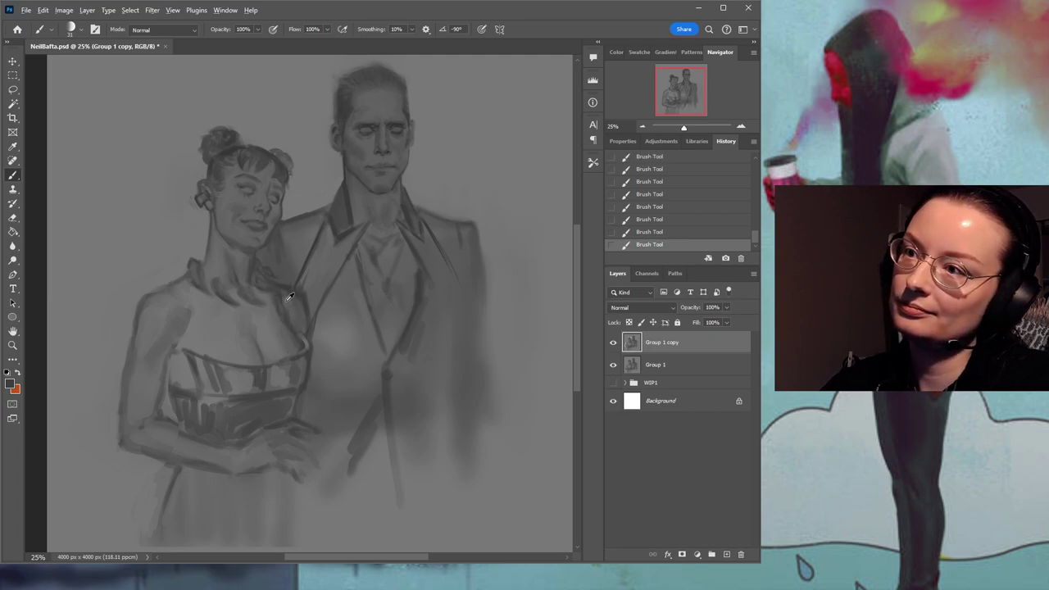
pyautogui.keyDown('alt'); pyautogui.click(287, 314); pyautogui.keyUp('alt')
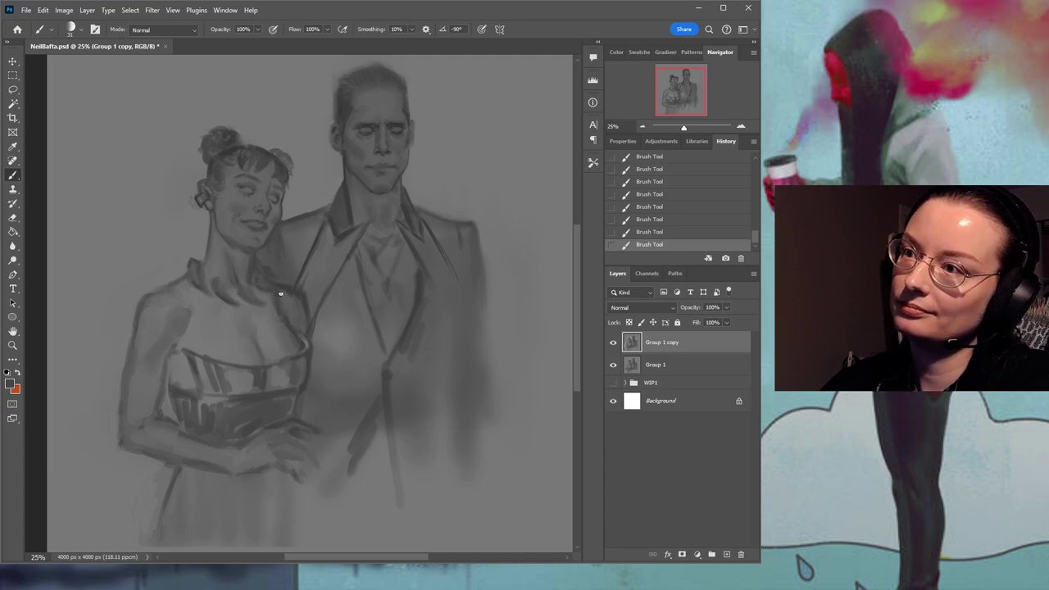
# Fill the outer side of the woman's bodice with a sampled dark grey and save the document.
pyautogui.keyDown('alt'); pyautogui.click(277, 300); pyautogui.keyUp('alt')
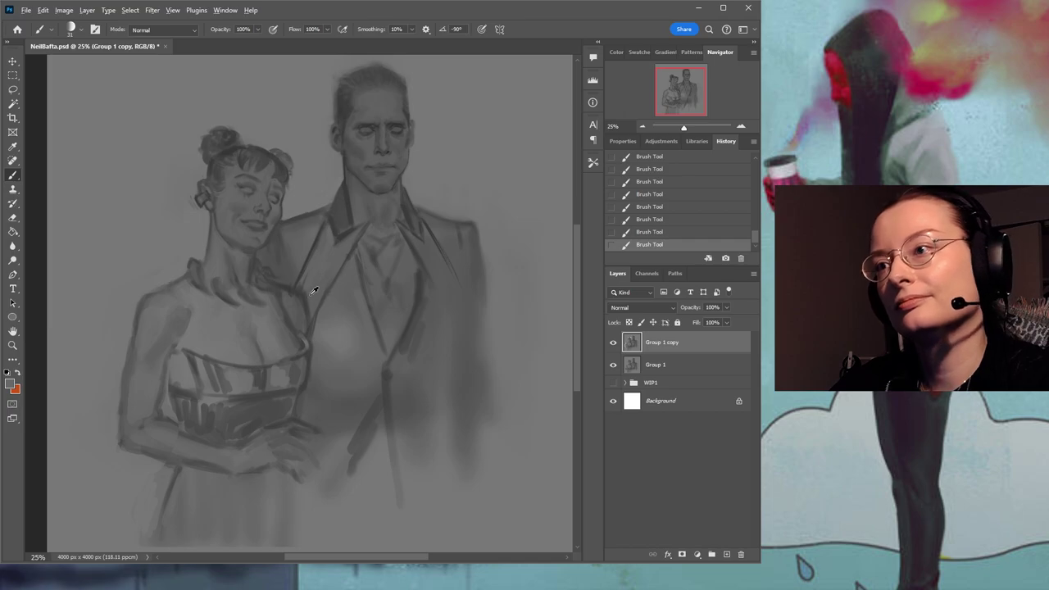
pyautogui.moveTo(315, 325)
pyautogui.mouseDown()
pyautogui.moveTo(368, 286)
pyautogui.moveTo(359, 258)
pyautogui.mouseUp()
pyautogui.moveTo(420, 245)
pyautogui.mouseDown()
pyautogui.moveTo(330, 277)
pyautogui.moveTo(353, 239)
pyautogui.mouseUp()
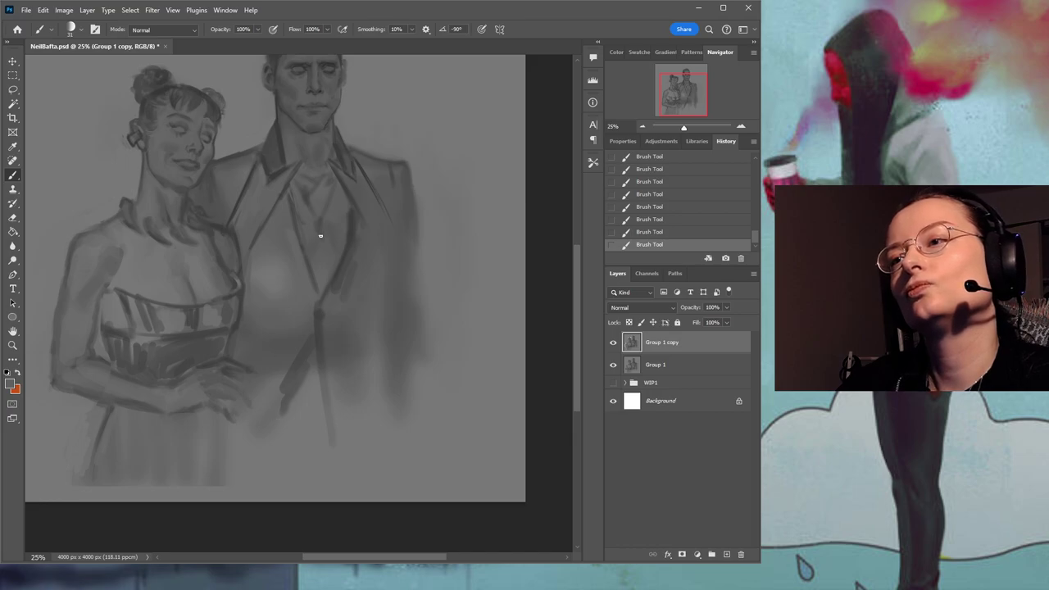
pyautogui.moveTo(292, 265); pyautogui.dragTo(335, 276)
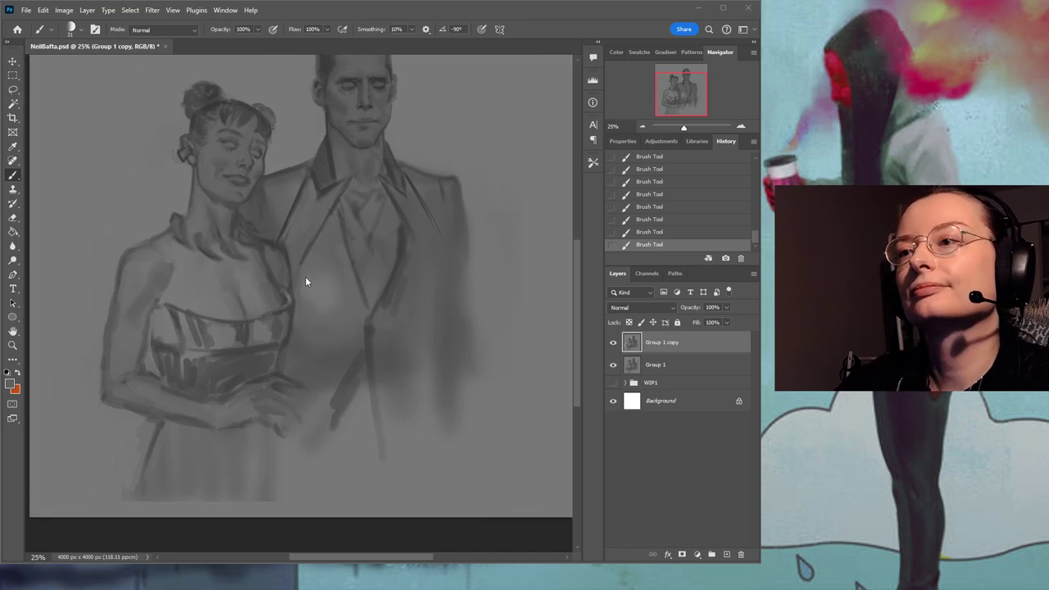
pyautogui.keyDown('alt'); pyautogui.click(169, 344); pyautogui.keyUp('alt')
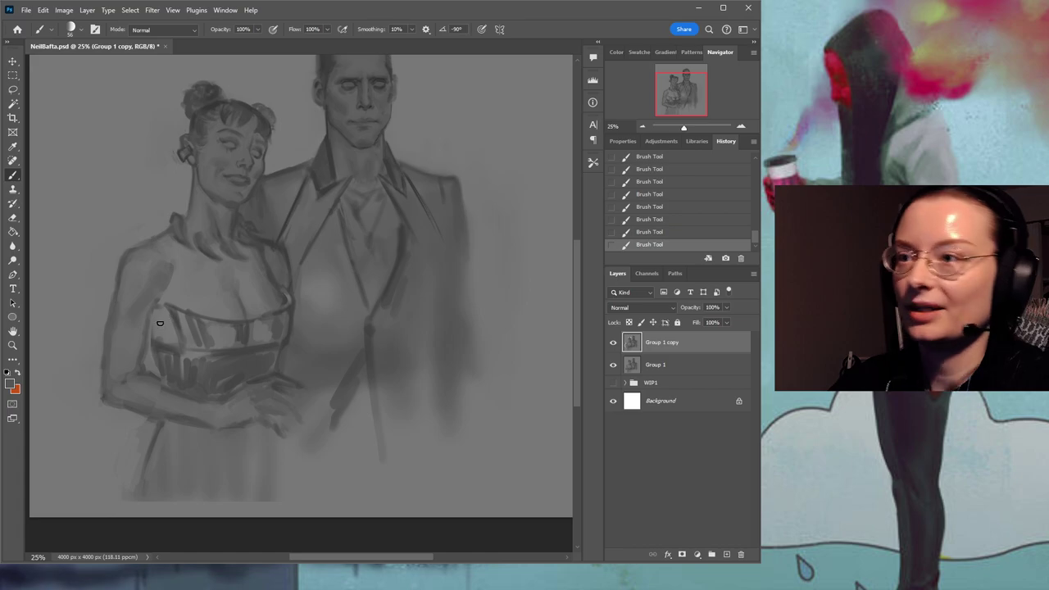
pyautogui.moveTo(159, 317); pyautogui.dragTo(181, 355)
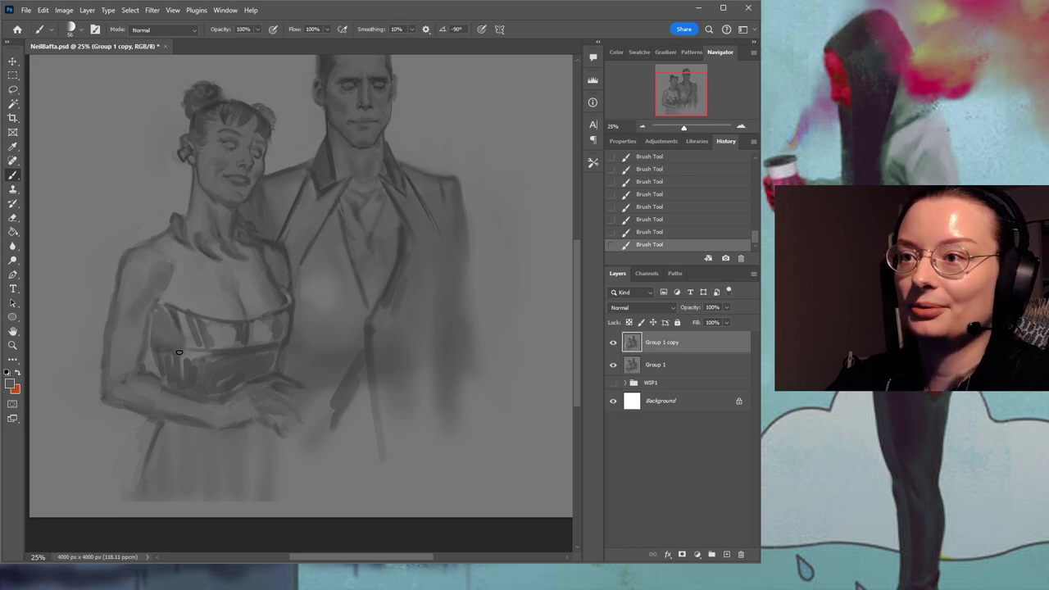
pyautogui.hotkey('ctrl', 's')
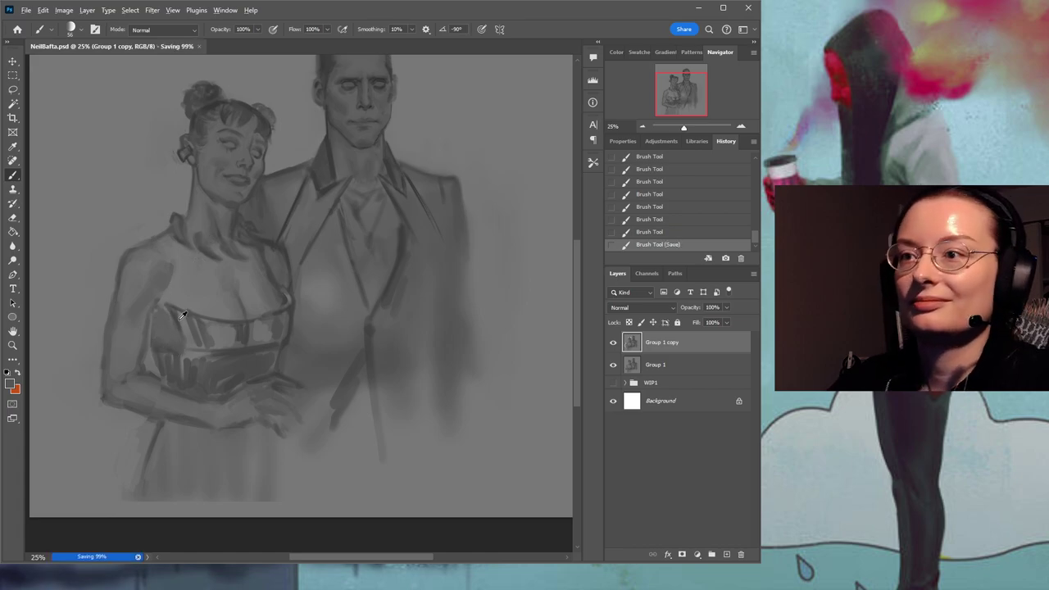
# Reshape the elbow and forearm contour of the woman's bent arm with sampled grey tones.
pyautogui.moveTo(162, 380); pyautogui.dragTo(208, 402)
pyautogui.moveTo(145, 385)
pyautogui.mouseDown()
pyautogui.moveTo(195, 407)
pyautogui.moveTo(164, 397)
pyautogui.mouseUp()
pyautogui.moveTo(162, 399)
pyautogui.mouseDown()
pyautogui.moveTo(147, 405)
pyautogui.moveTo(98, 375)
pyautogui.mouseUp()
pyautogui.keyDown('alt'); pyautogui.click(99, 371); pyautogui.keyUp('alt')
pyautogui.moveTo(99, 387)
pyautogui.mouseDown()
pyautogui.moveTo(98, 370)
pyautogui.moveTo(99, 384)
pyautogui.mouseUp()
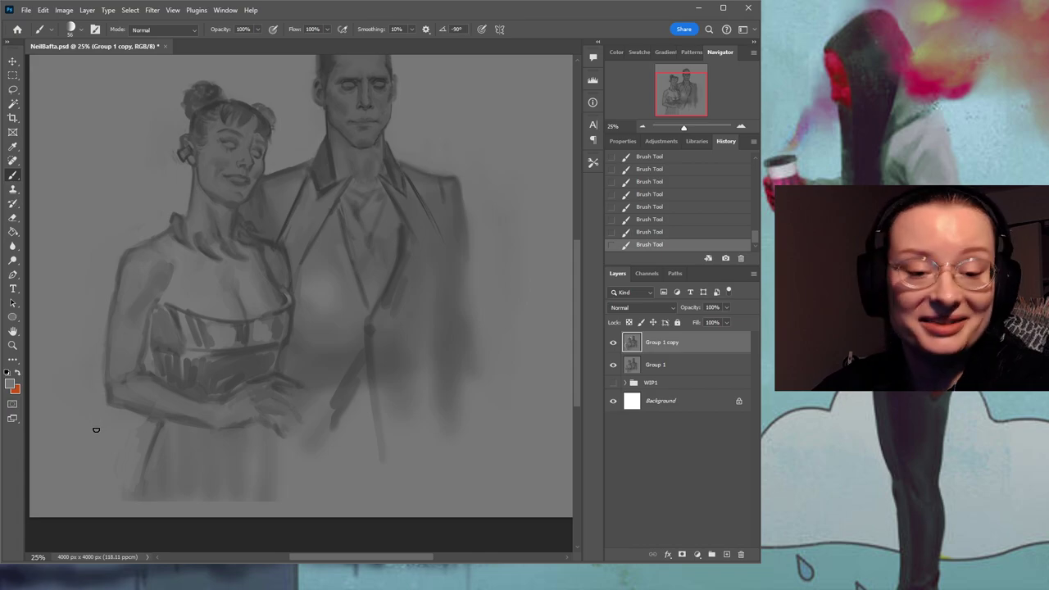
# Paint a dark shadow at the woman's armpit, down along the top of the bodice's side.
pyautogui.moveTo(229, 363); pyautogui.dragTo(286, 382)
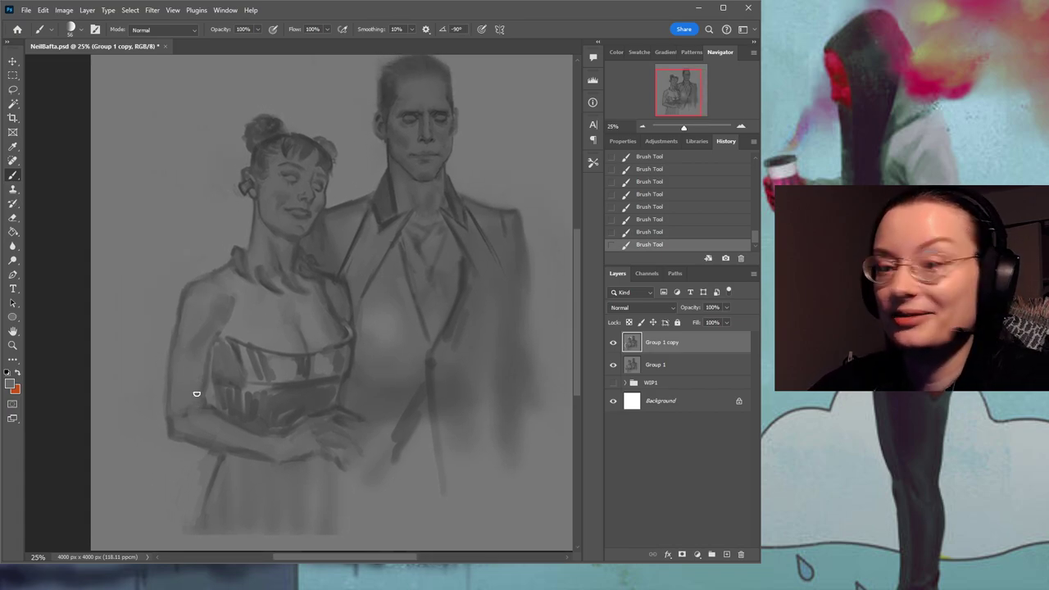
pyautogui.moveTo(285, 394); pyautogui.dragTo(268, 354)
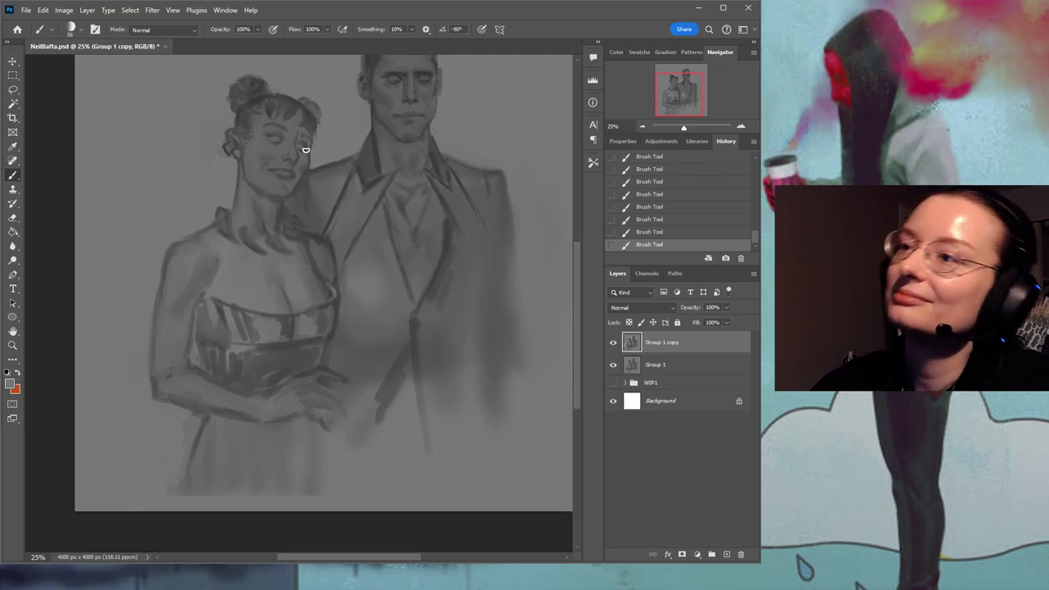
pyautogui.moveTo(216, 300)
pyautogui.mouseDown()
pyautogui.moveTo(205, 321)
pyautogui.moveTo(223, 334)
pyautogui.mouseUp()
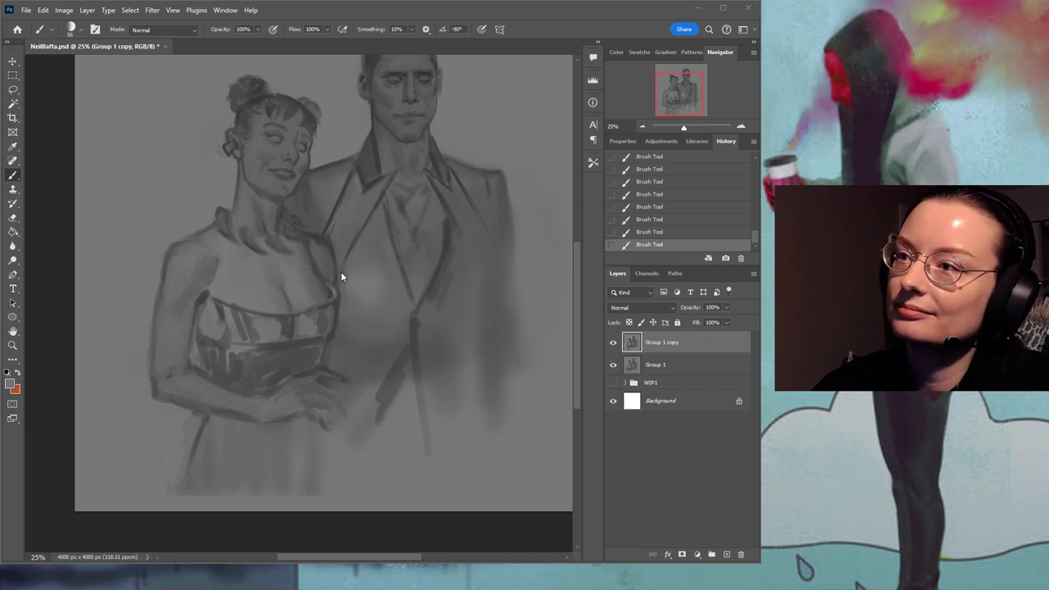
# Paint over the woman's outstretched fingers with a larger brush and sampled greys, reshaping them into a compact hand.
pyautogui.press(']')
pyautogui.press(']')
pyautogui.press(']')
pyautogui.press(']')
pyautogui.press(']')
pyautogui.press(']')
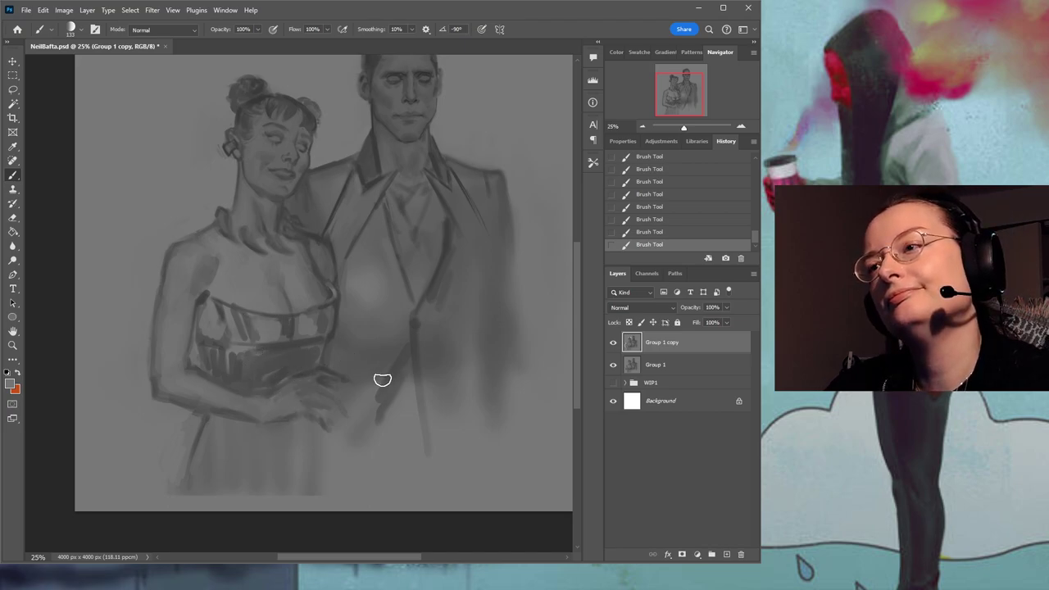
pyautogui.moveTo(279, 392)
pyautogui.mouseDown()
pyautogui.moveTo(278, 426)
pyautogui.moveTo(312, 361)
pyautogui.moveTo(313, 431)
pyautogui.mouseUp()
pyautogui.keyDown('alt'); pyautogui.click(340, 360); pyautogui.keyUp('alt')
pyautogui.moveTo(332, 382); pyautogui.dragTo(330, 447)
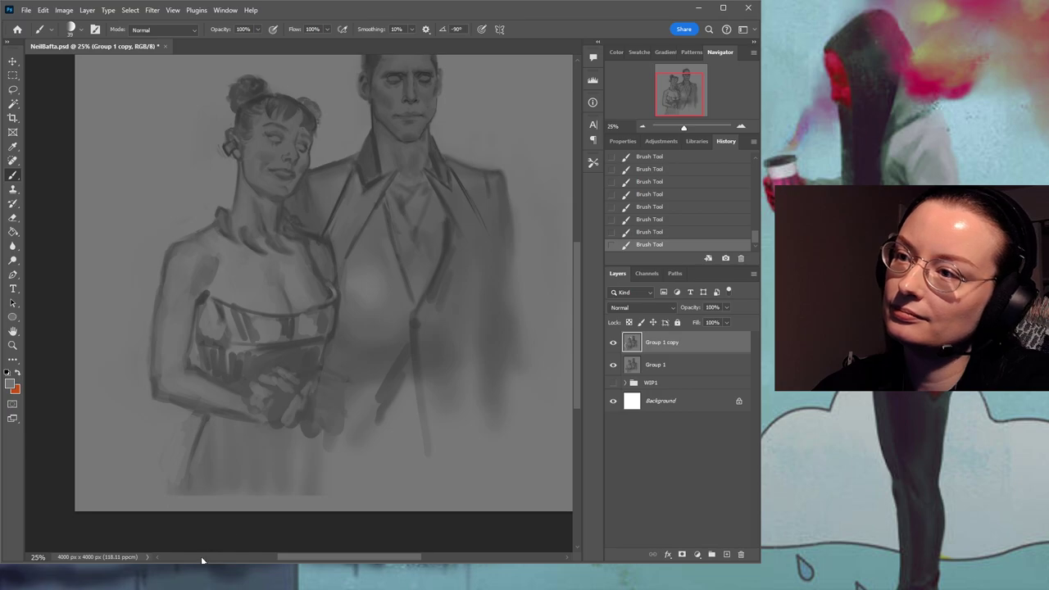
# Cover the woman's hand at the waist with dark tones sampled from the arm and dress.
pyautogui.keyDown('alt'); pyautogui.click(300, 417); pyautogui.keyUp('alt')
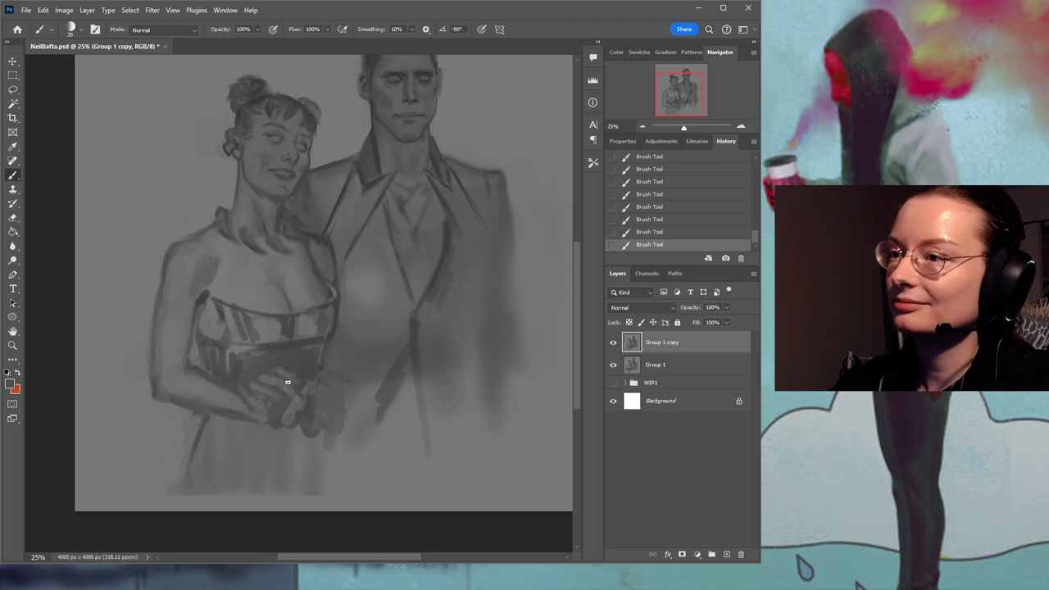
pyautogui.keyDown('alt'); pyautogui.click(230, 408); pyautogui.keyUp('alt')
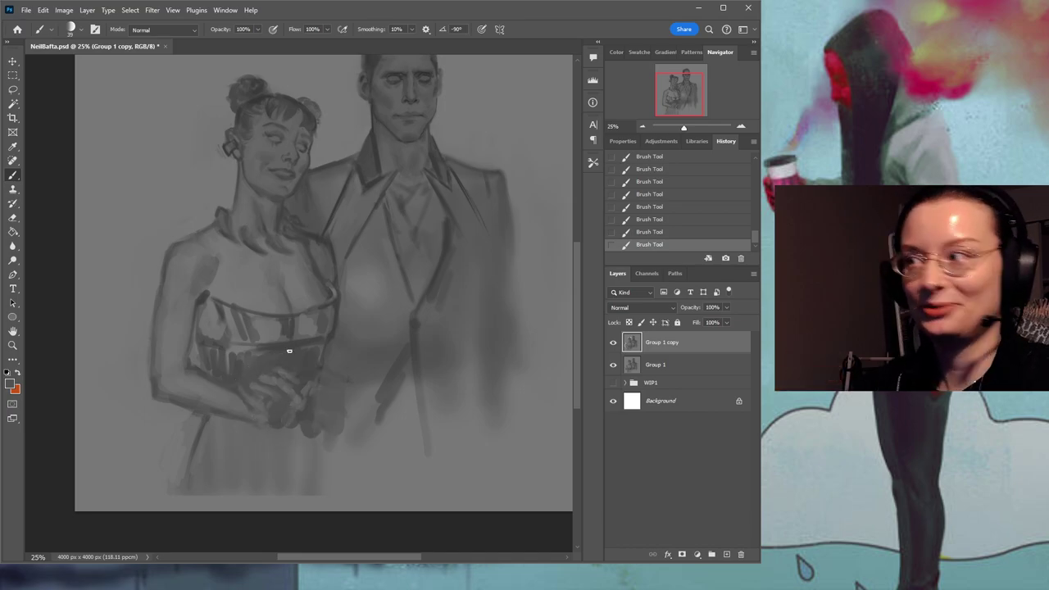
pyautogui.moveTo(378, 326)
pyautogui.mouseDown()
pyautogui.moveTo(368, 349)
pyautogui.moveTo(347, 344)
pyautogui.moveTo(343, 361)
pyautogui.mouseUp()
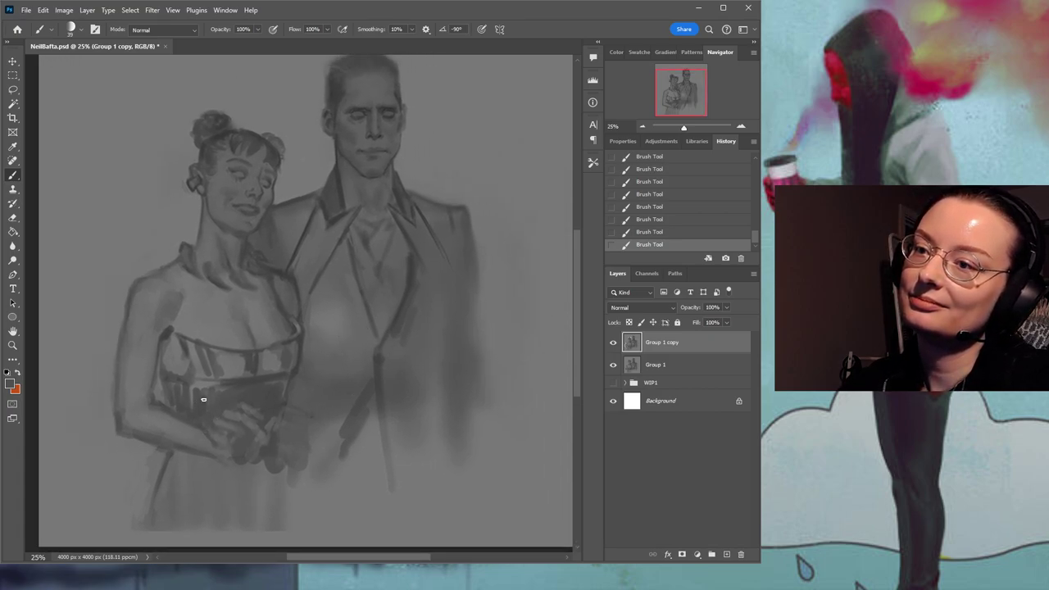
pyautogui.keyDown('alt'); pyautogui.click(219, 437); pyautogui.keyUp('alt')
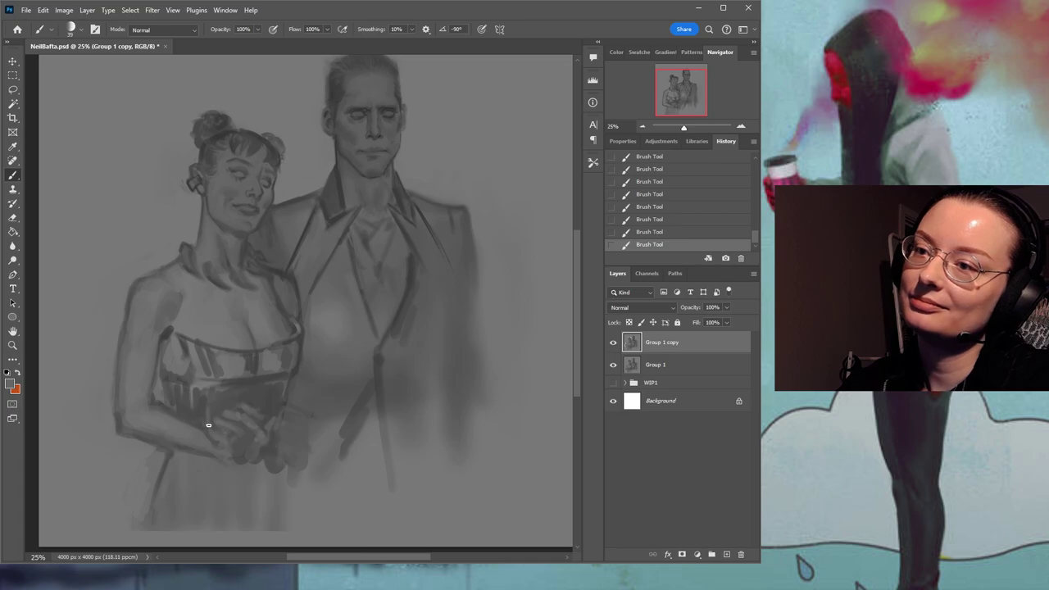
pyautogui.keyDown('alt'); pyautogui.click(203, 403); pyautogui.keyUp('alt')
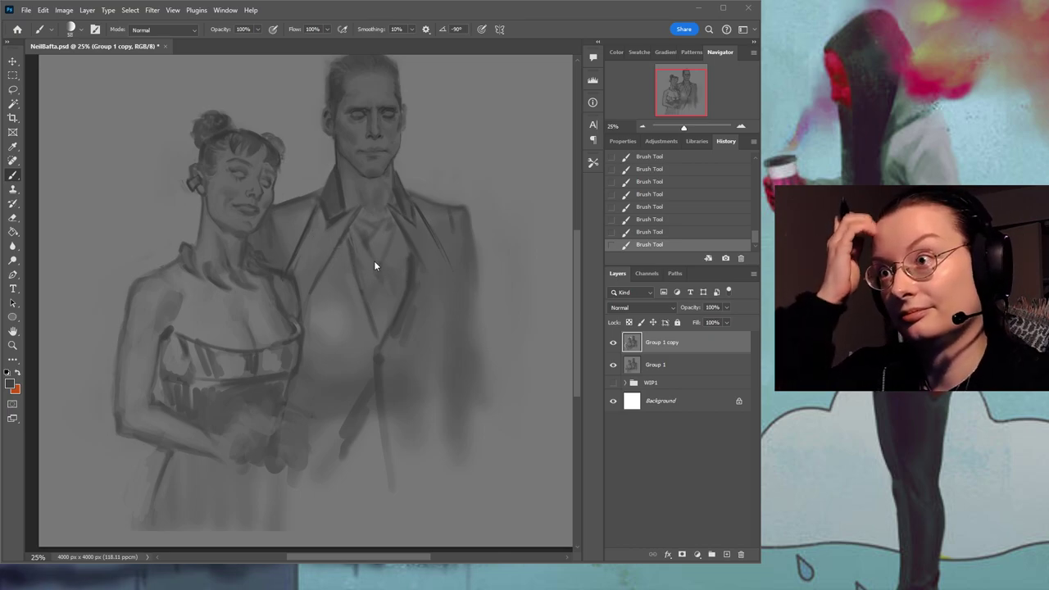
# Sketch a crease on the man's jacket front and paint out the woman's bent forearm and elbow.
pyautogui.keyDown('alt'); pyautogui.click(294, 283); pyautogui.keyUp('alt')
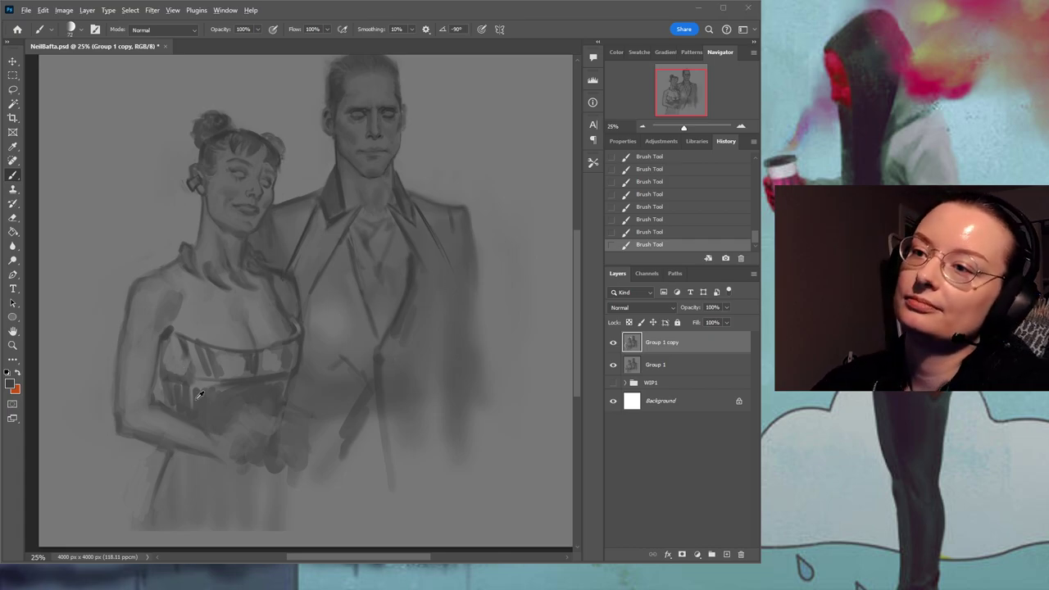
pyautogui.moveTo(179, 414)
pyautogui.mouseDown()
pyautogui.moveTo(196, 448)
pyautogui.moveTo(252, 418)
pyautogui.moveTo(240, 432)
pyautogui.moveTo(250, 426)
pyautogui.moveTo(189, 413)
pyautogui.moveTo(175, 499)
pyautogui.moveTo(155, 405)
pyautogui.mouseUp()
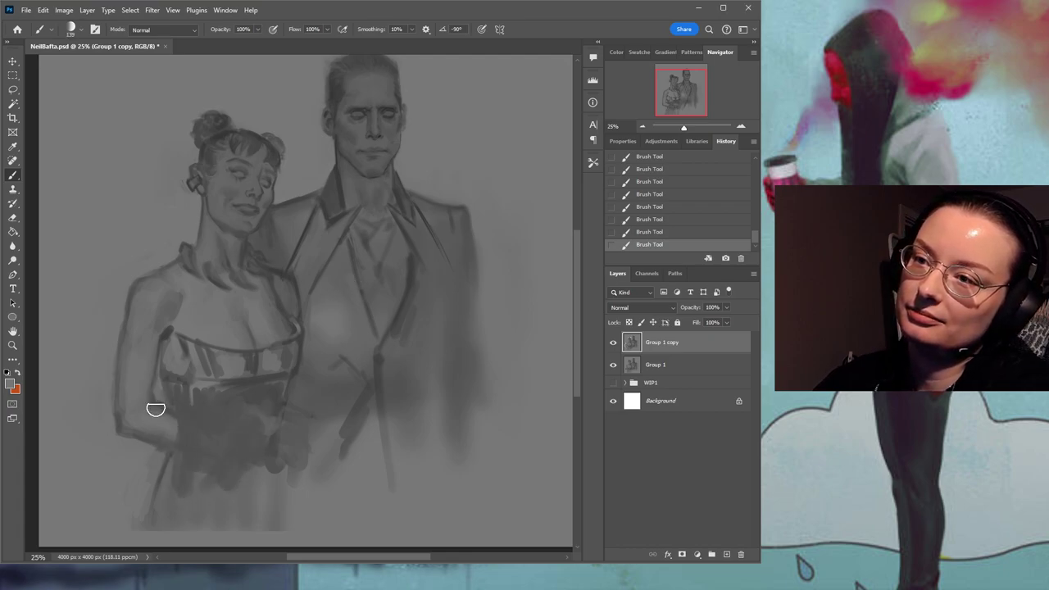
pyautogui.keyDown('alt'); pyautogui.click(124, 429); pyautogui.keyUp('alt')
pyautogui.moveTo(131, 409)
pyautogui.mouseDown()
pyautogui.moveTo(129, 469)
pyautogui.moveTo(150, 403)
pyautogui.moveTo(135, 510)
pyautogui.mouseUp()
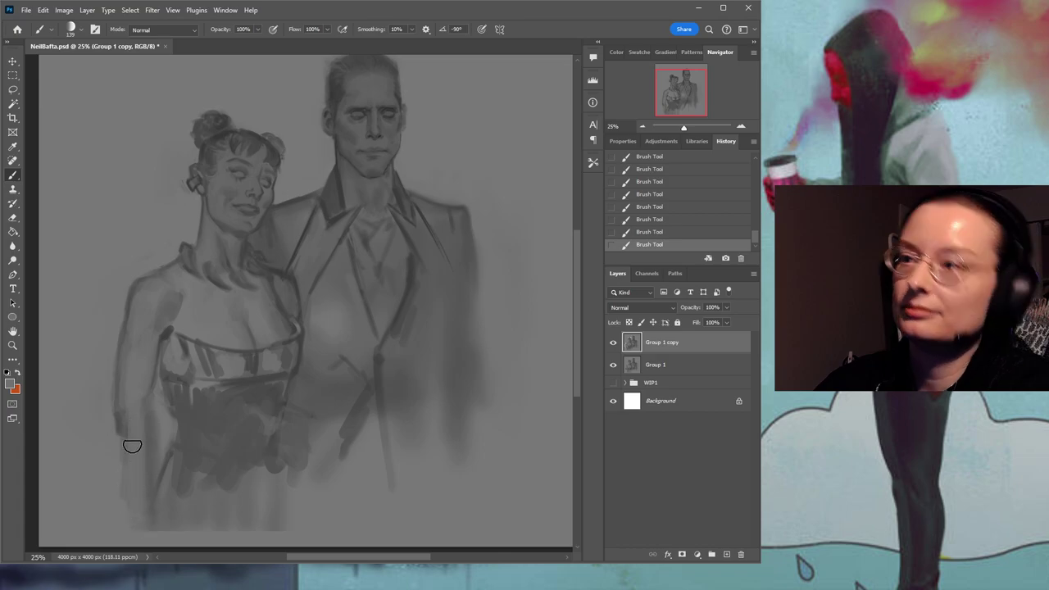
# Outline the woman's arm hanging straight down beside her skirt, clean up its edges, and save the document.
pyautogui.keyDown('alt'); pyautogui.click(174, 337); pyautogui.keyUp('alt')
pyautogui.moveTo(163, 341)
pyautogui.mouseDown()
pyautogui.moveTo(148, 416)
pyautogui.moveTo(154, 396)
pyautogui.moveTo(150, 486)
pyautogui.moveTo(139, 497)
pyautogui.moveTo(123, 424)
pyautogui.moveTo(118, 448)
pyautogui.moveTo(153, 446)
pyautogui.moveTo(154, 427)
pyautogui.moveTo(146, 524)
pyautogui.mouseUp()
pyautogui.moveTo(118, 449)
pyautogui.mouseDown()
pyautogui.moveTo(120, 490)
pyautogui.moveTo(122, 428)
pyautogui.moveTo(122, 515)
pyautogui.mouseUp()
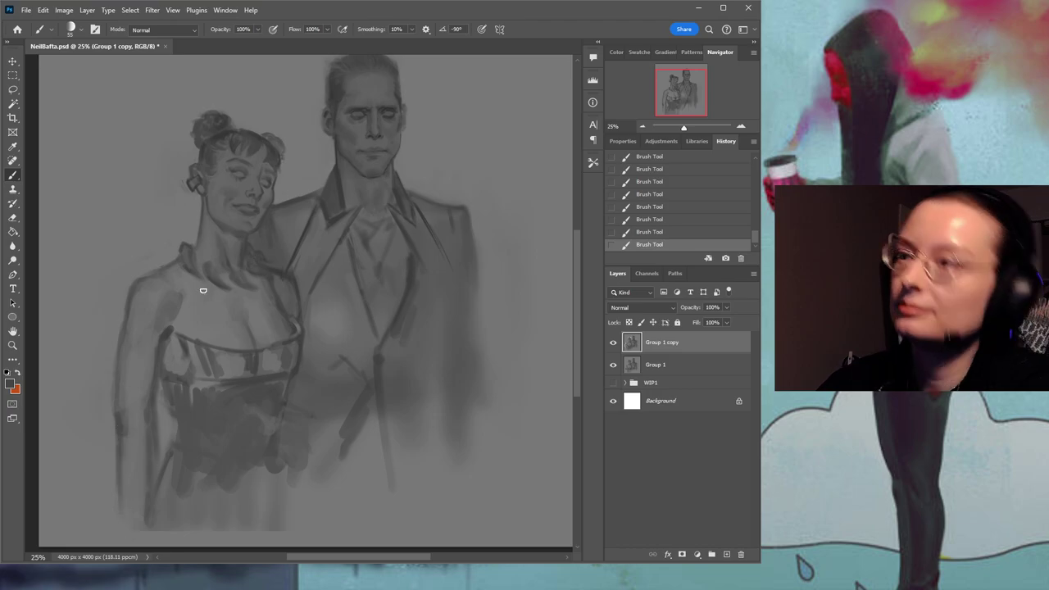
pyautogui.moveTo(119, 459)
pyautogui.mouseDown()
pyautogui.moveTo(126, 533)
pyautogui.moveTo(117, 525)
pyautogui.mouseUp()
pyautogui.keyDown('alt'); pyautogui.click(104, 466); pyautogui.keyUp('alt')
pyautogui.moveTo(124, 446); pyautogui.dragTo(134, 526)
pyautogui.moveTo(254, 443); pyautogui.dragTo(229, 403)
pyautogui.hotkey('ctrl', 's')
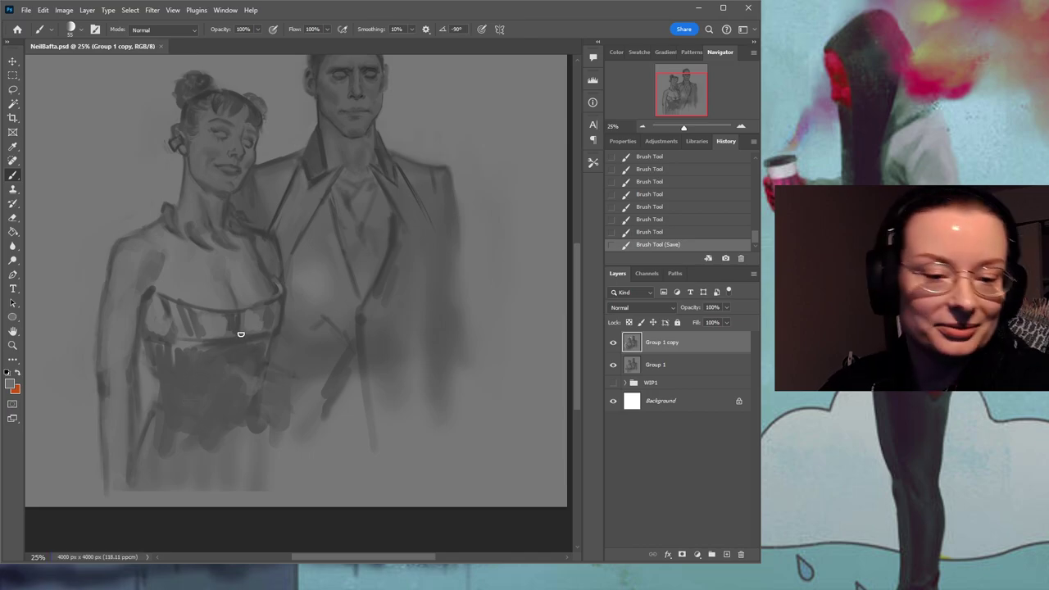
# Refine the bodice edge next to the man and the sleeve crease on his jacket with short dark strokes.
pyautogui.moveTo(282, 311); pyautogui.dragTo(321, 337)
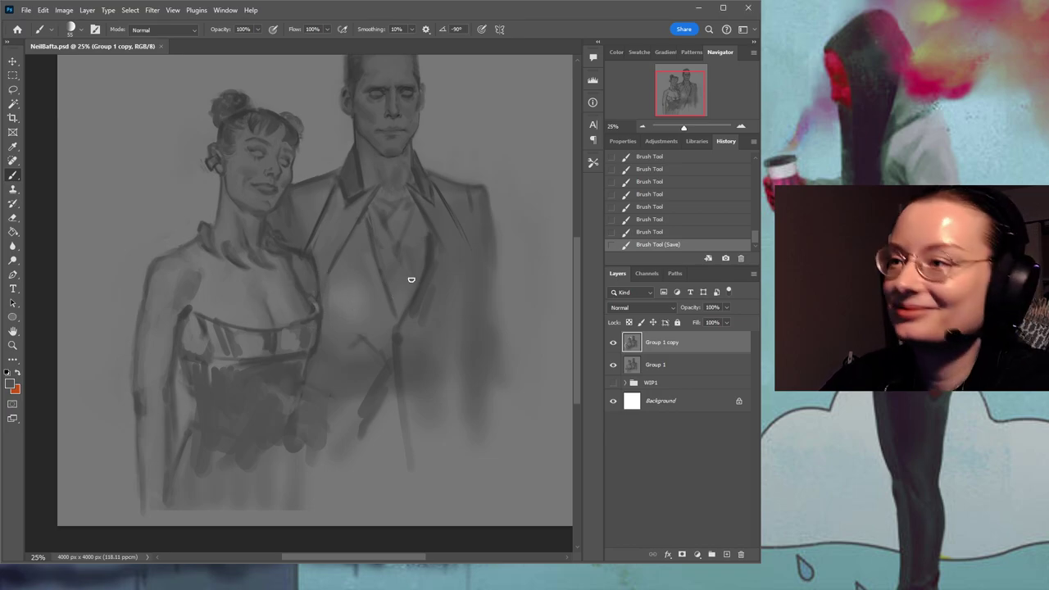
pyautogui.keyDown('alt'); pyautogui.click(314, 325); pyautogui.keyUp('alt')
pyautogui.moveTo(315, 319); pyautogui.dragTo(316, 318)
pyautogui.moveTo(318, 313); pyautogui.dragTo(316, 327)
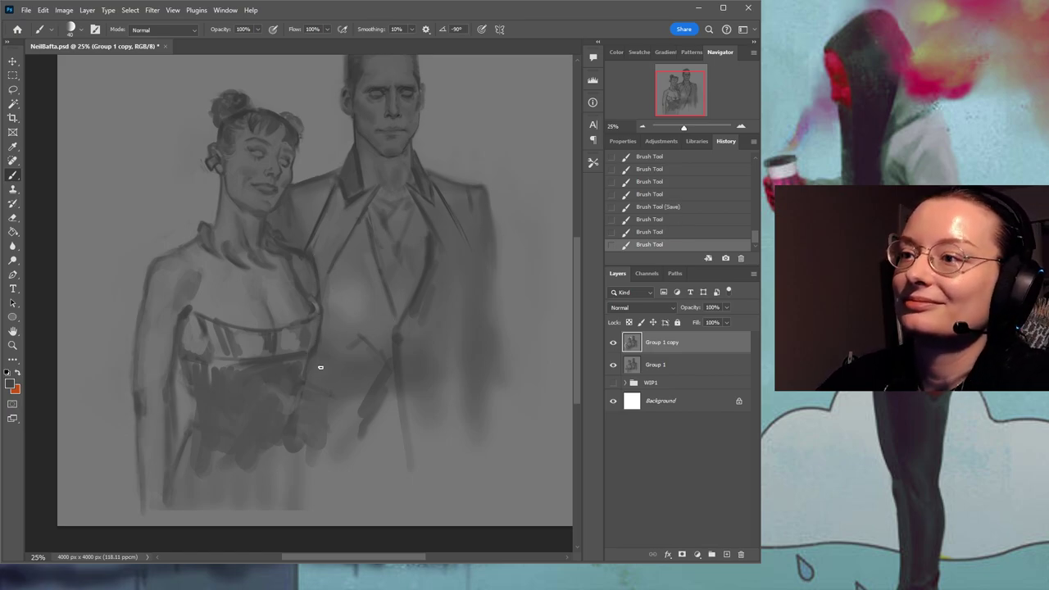
pyautogui.moveTo(353, 352); pyautogui.dragTo(368, 346)
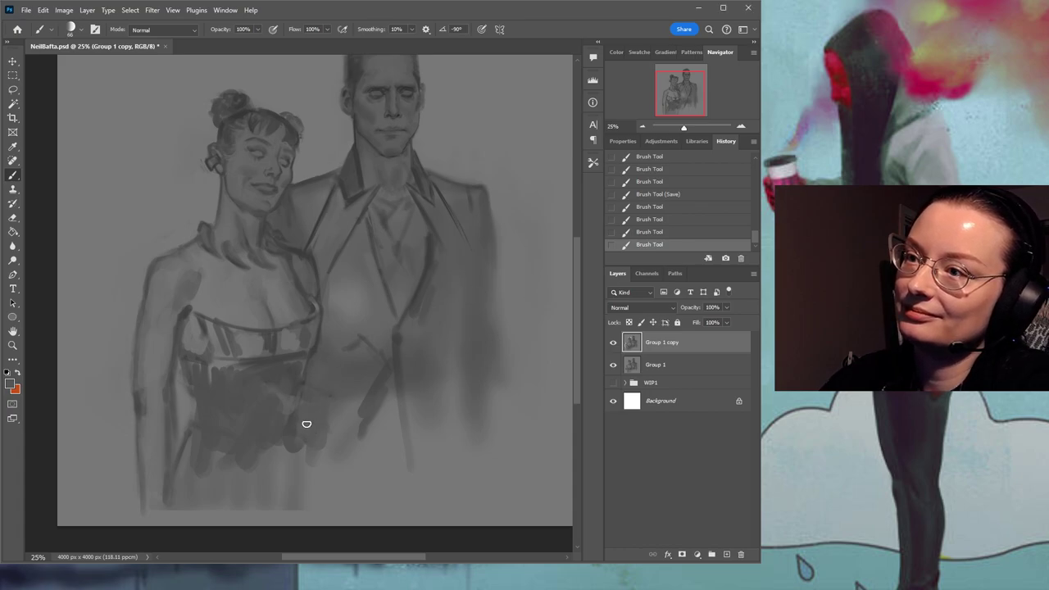
# Define both sides of the dress's waist and extend the dark dress tone down the skirt with loose strokes.
pyautogui.moveTo(307, 423); pyautogui.dragTo(303, 414)
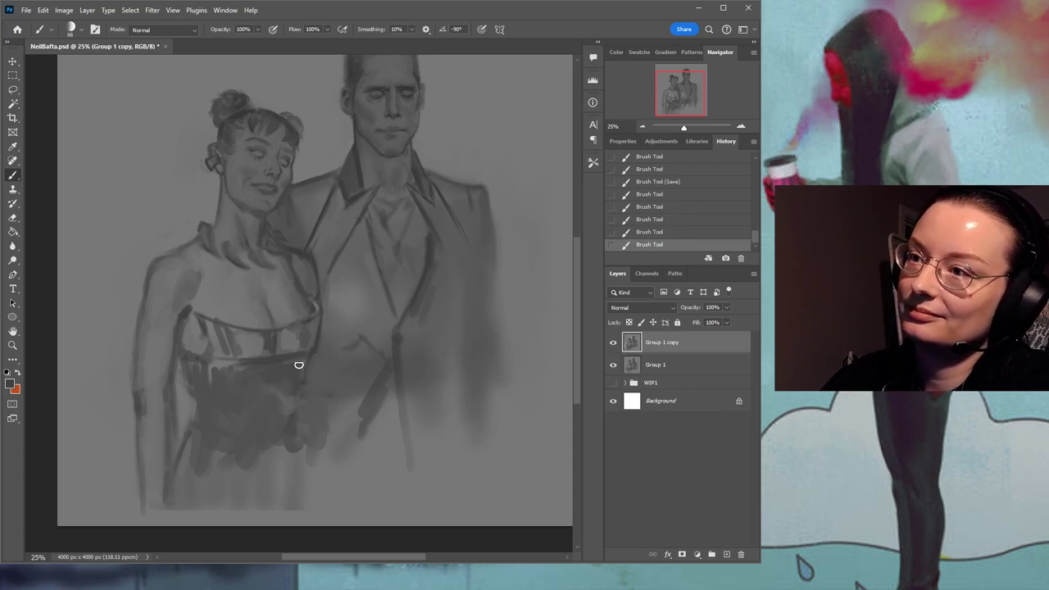
pyautogui.moveTo(298, 363); pyautogui.dragTo(298, 377)
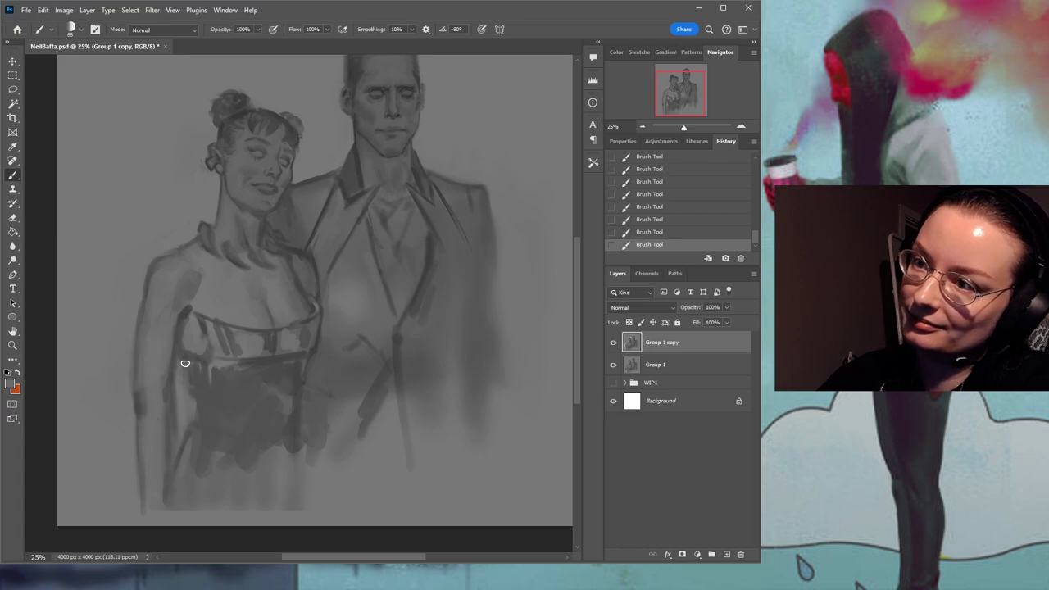
pyautogui.moveTo(188, 370); pyautogui.dragTo(194, 426)
pyautogui.moveTo(186, 376)
pyautogui.mouseDown()
pyautogui.moveTo(197, 418)
pyautogui.moveTo(180, 478)
pyautogui.mouseUp()
pyautogui.moveTo(288, 396)
pyautogui.mouseDown()
pyautogui.moveTo(294, 485)
pyautogui.moveTo(280, 516)
pyautogui.moveTo(260, 450)
pyautogui.moveTo(193, 515)
pyautogui.moveTo(209, 448)
pyautogui.mouseUp()
pyautogui.moveTo(305, 390)
pyautogui.mouseDown()
pyautogui.moveTo(277, 345)
pyautogui.moveTo(268, 383)
pyautogui.mouseUp()
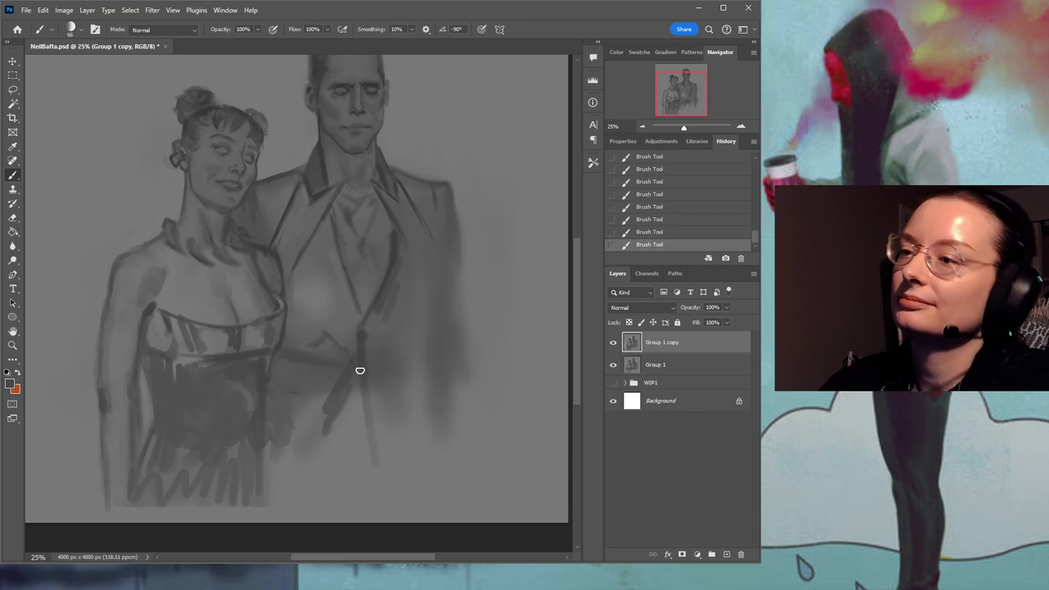
# Paint the man's bent forearm and jacket sleeve across his waist, with dark upper and lower edges.
pyautogui.keyDown('alt'); pyautogui.click(328, 342); pyautogui.keyUp('alt')
pyautogui.moveTo(349, 361); pyautogui.dragTo(321, 358)
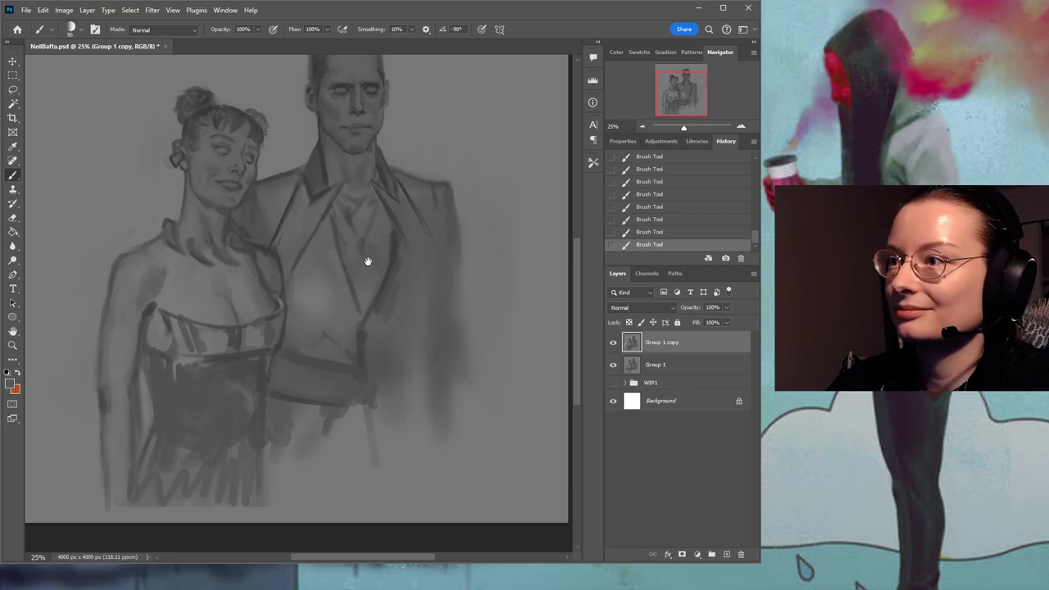
pyautogui.moveTo(366, 253); pyautogui.dragTo(393, 311)
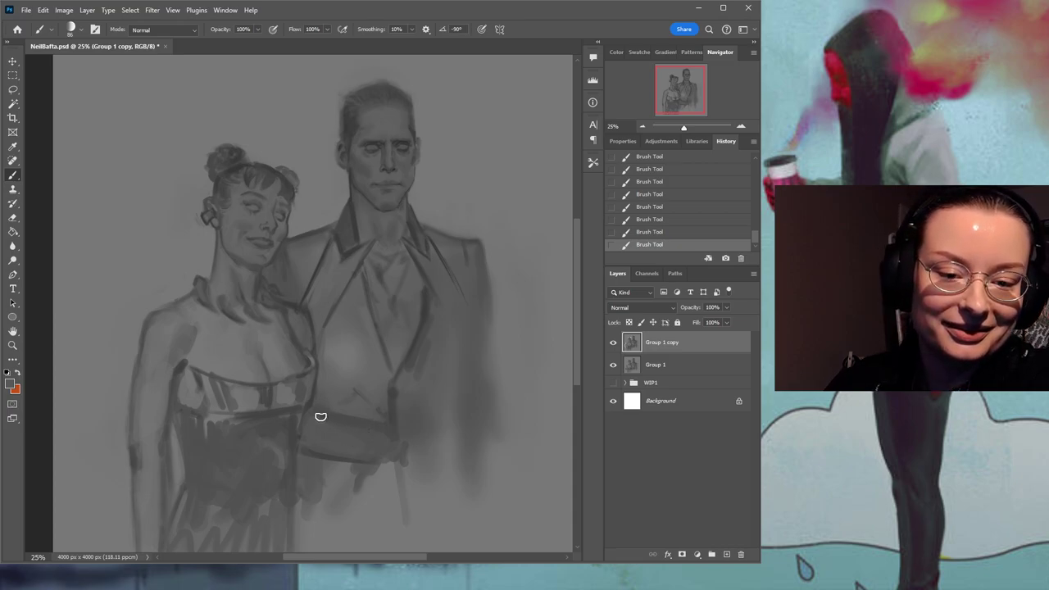
pyautogui.moveTo(377, 295); pyautogui.dragTo(382, 335)
pyautogui.moveTo(397, 431)
pyautogui.mouseDown()
pyautogui.moveTo(384, 371)
pyautogui.moveTo(362, 373)
pyautogui.moveTo(379, 382)
pyautogui.mouseUp()
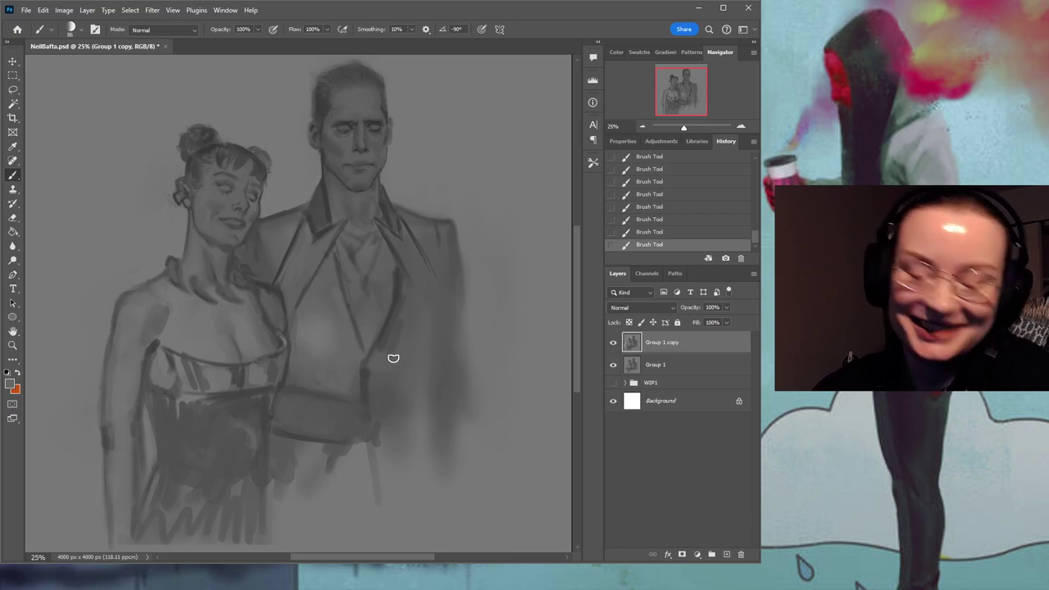
# Lighten the man's forearm sleeve and add soft shading strokes across the woman's shoulder and upper chest.
pyautogui.click(474, 298)
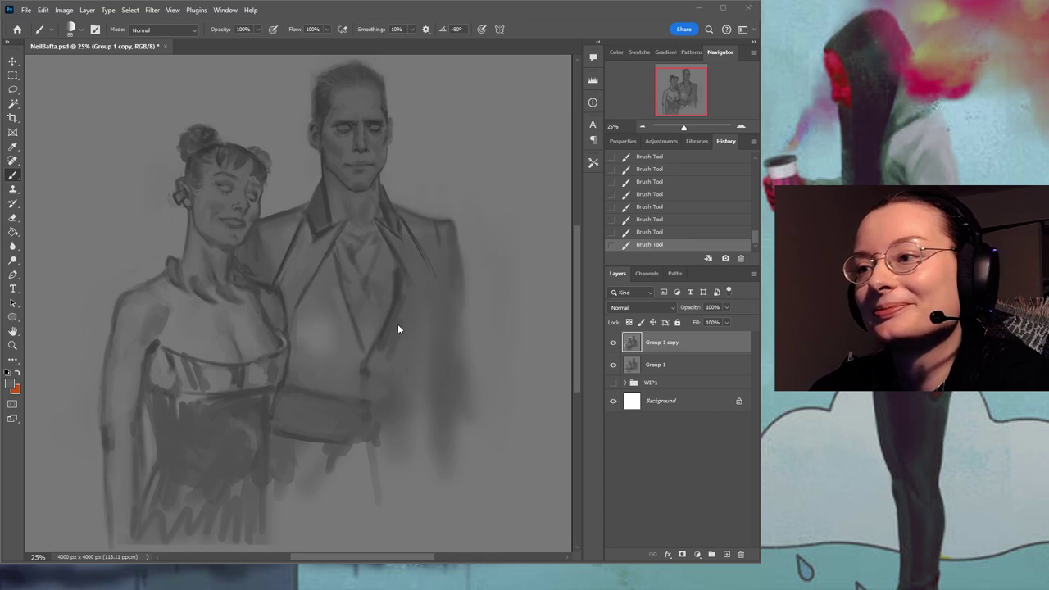
pyautogui.click(303, 387)
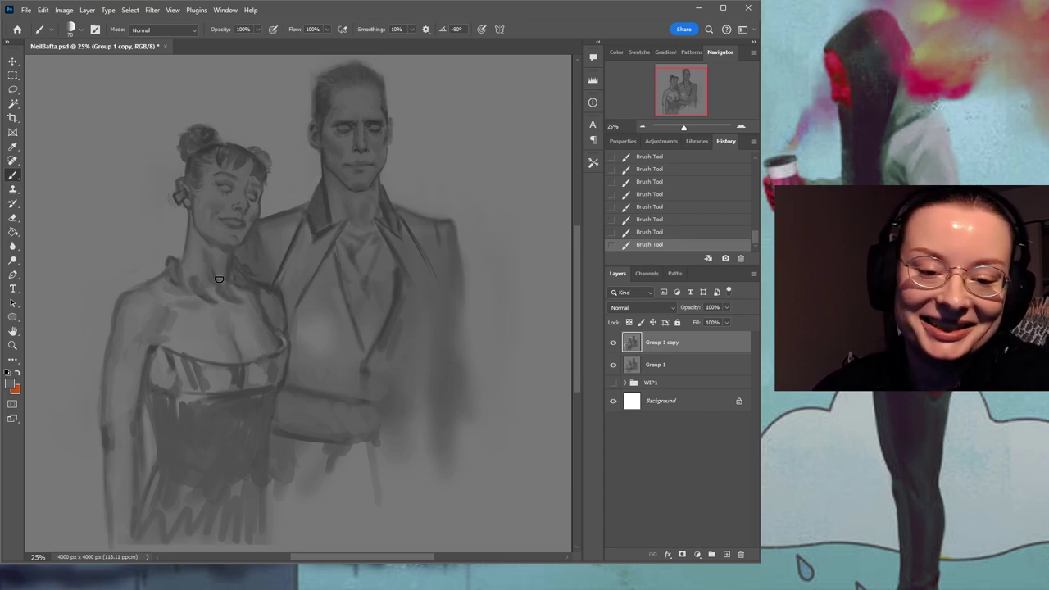
pyautogui.moveTo(268, 312); pyautogui.dragTo(281, 273)
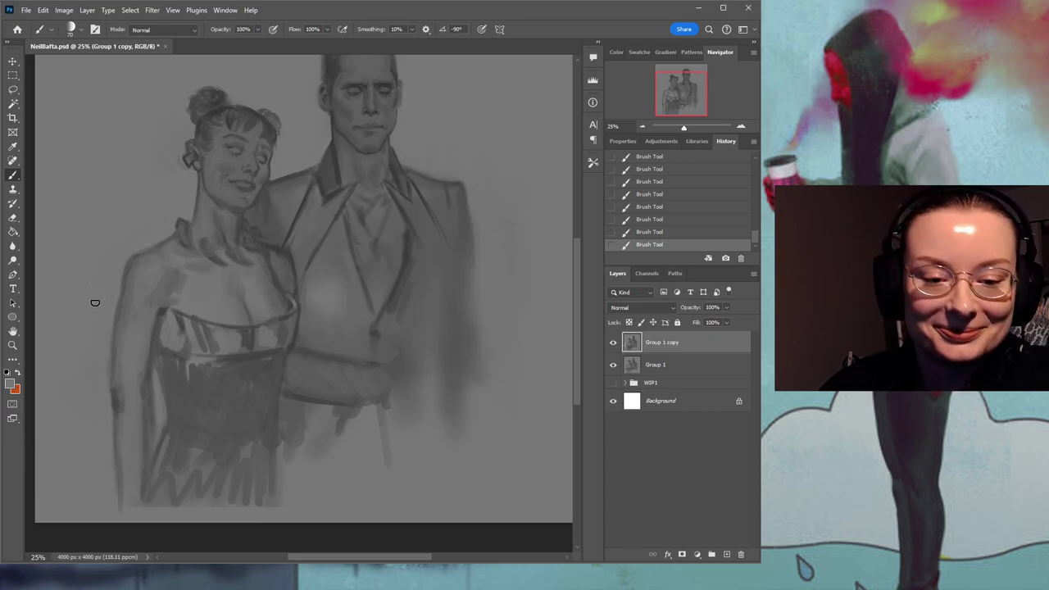
pyautogui.moveTo(206, 242); pyautogui.dragTo(257, 275)
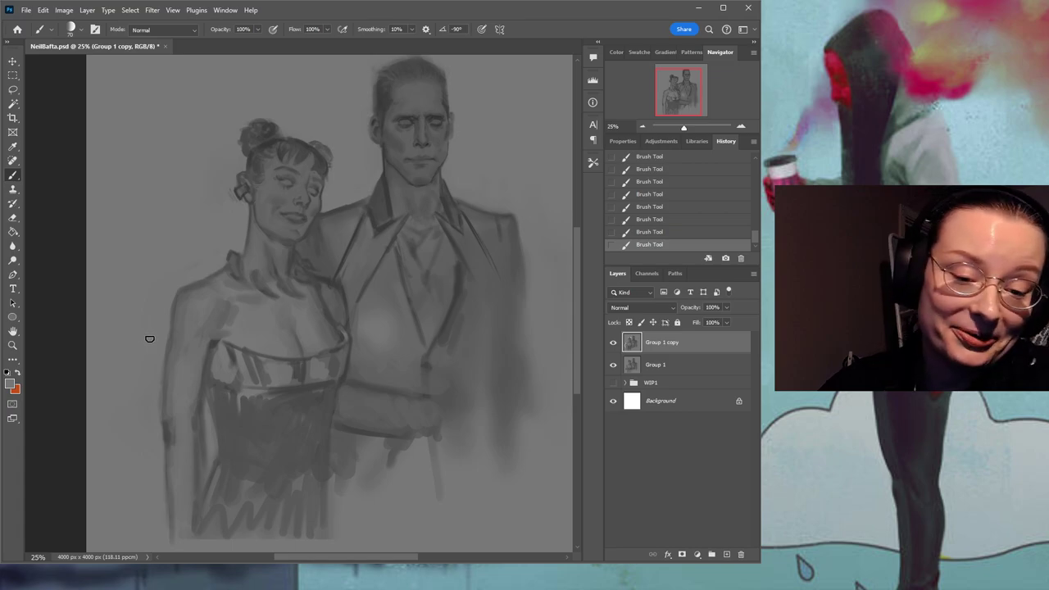
# Touch up the side edge of the woman's bodice below her armpit with short strokes of a tone sampled there.
pyautogui.moveTo(304, 319); pyautogui.dragTo(191, 274)
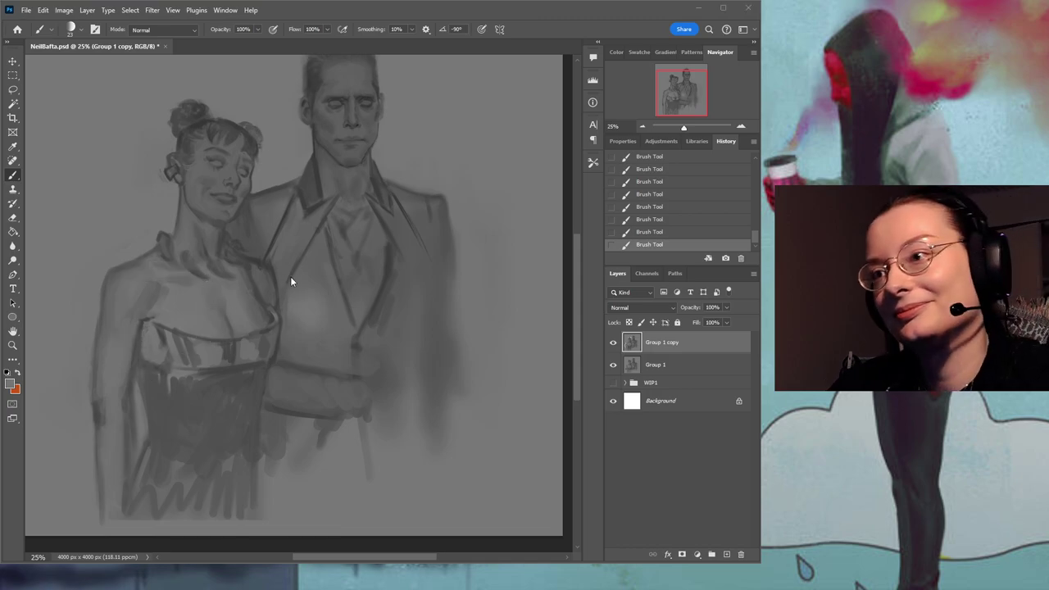
pyautogui.keyDown('alt'); pyautogui.click(163, 336); pyautogui.keyUp('alt')
pyautogui.moveTo(161, 337); pyautogui.dragTo(165, 366)
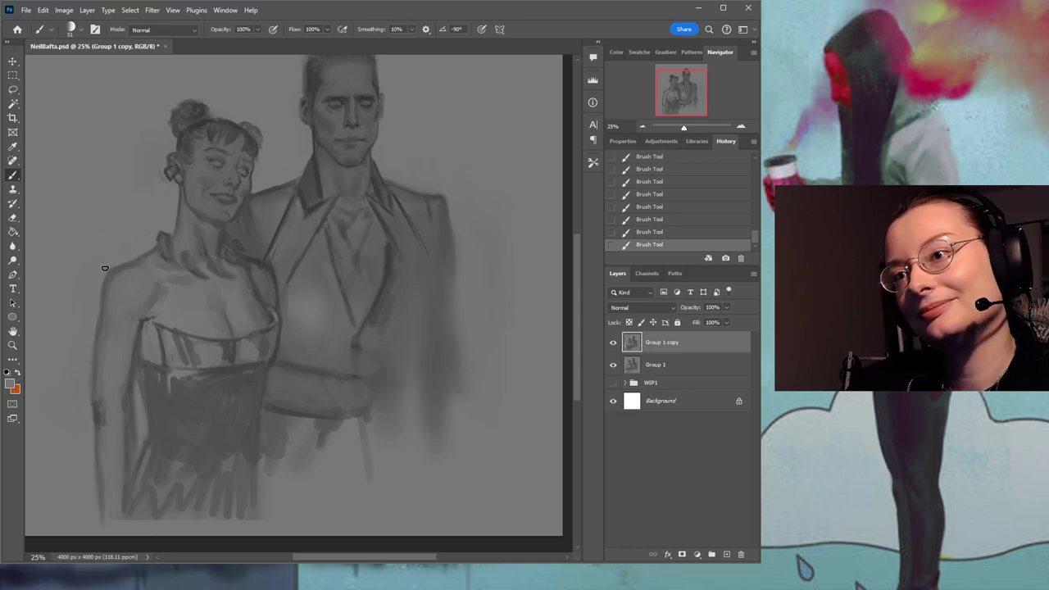
pyautogui.moveTo(303, 335)
pyautogui.mouseDown()
pyautogui.moveTo(281, 309)
pyautogui.moveTo(290, 345)
pyautogui.moveTo(290, 334)
pyautogui.mouseUp()
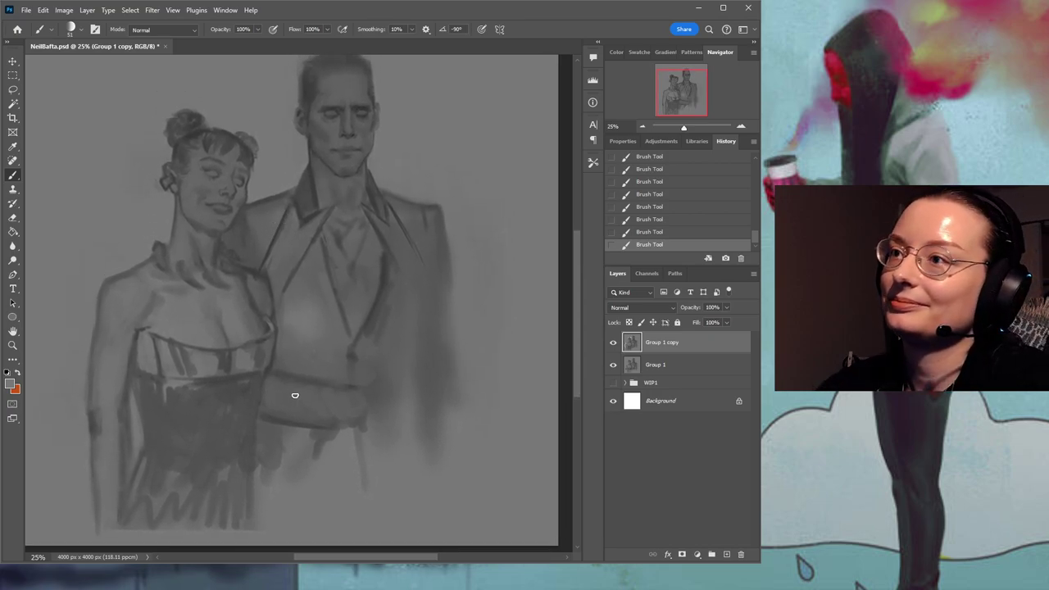
# Sketch dark marks for a hand above the man's forearm and rework the shadow stroke beneath his sleeve.
pyautogui.moveTo(334, 394); pyautogui.dragTo(296, 299)
pyautogui.keyDown('alt'); pyautogui.click(255, 258); pyautogui.keyUp('alt')
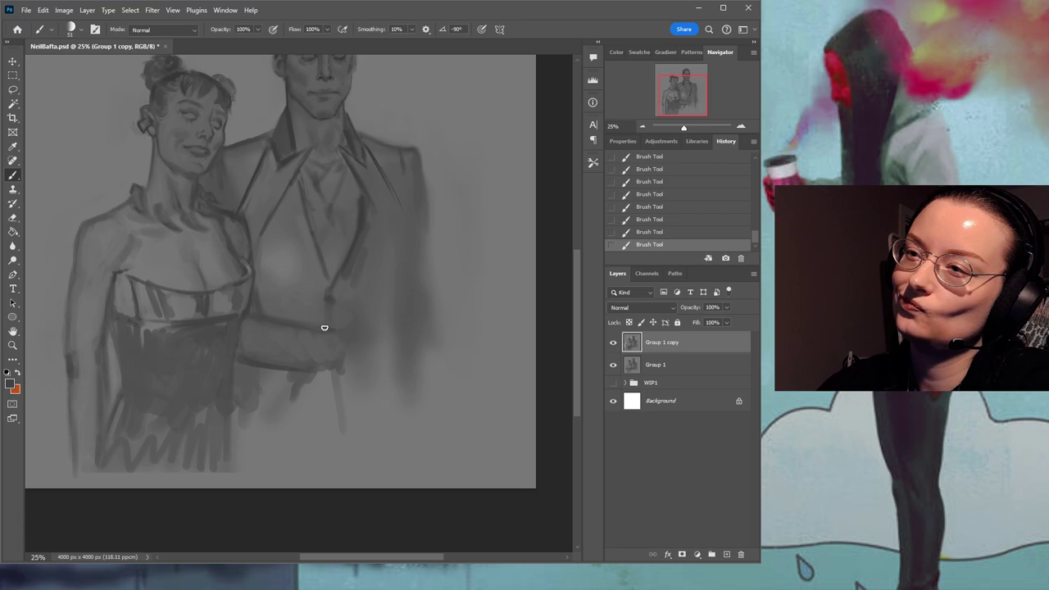
pyautogui.moveTo(327, 255); pyautogui.dragTo(382, 312)
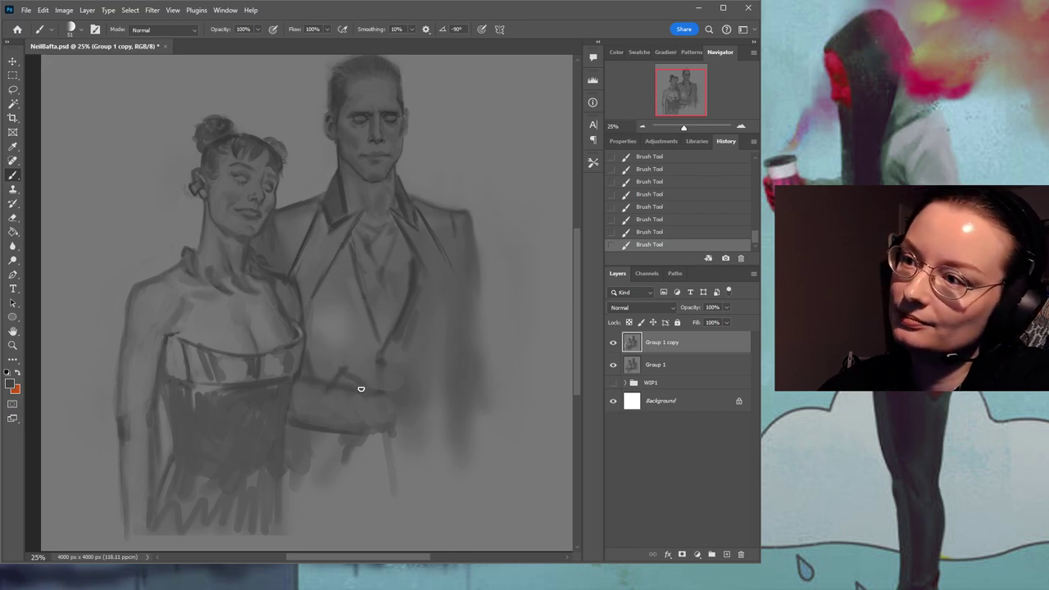
pyautogui.moveTo(348, 434); pyautogui.dragTo(300, 449)
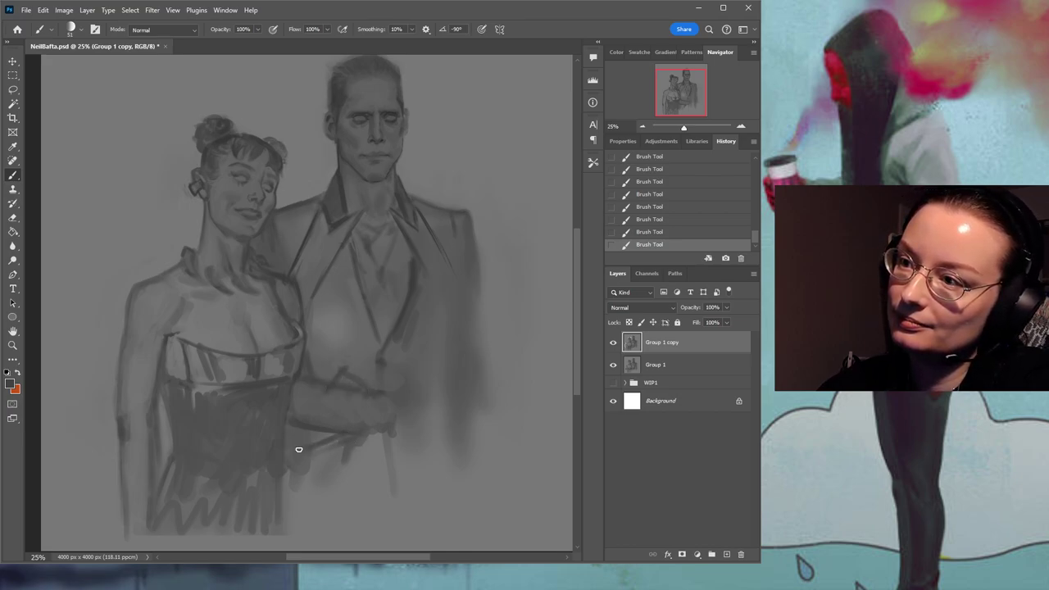
pyautogui.click(646, 221)
pyautogui.moveTo(334, 436); pyautogui.dragTo(304, 449)
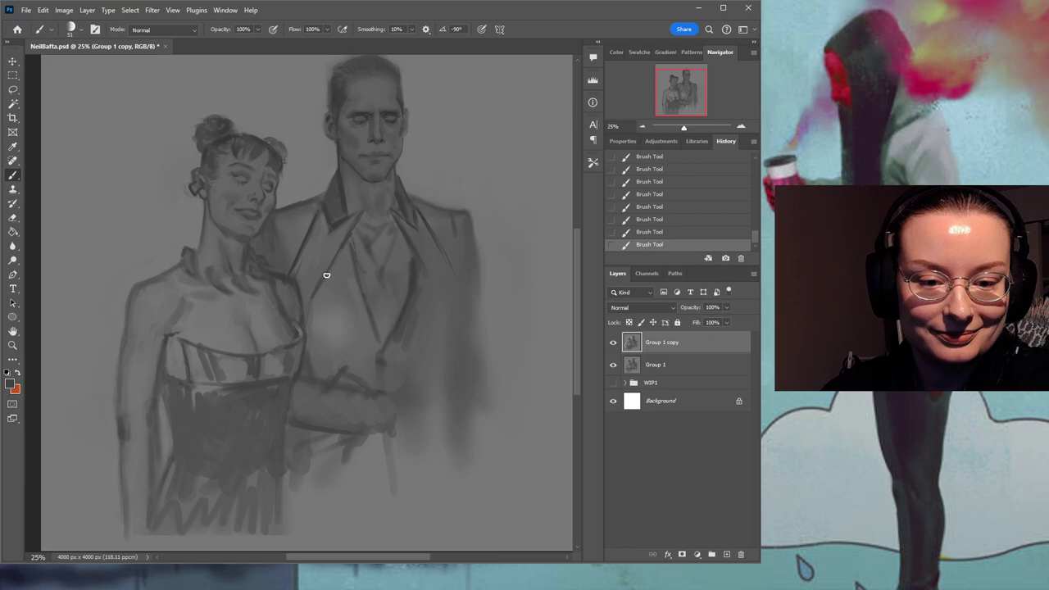
# Shape the hand resting on the man's forearm with a dark contour and soft inner tones, and save the file.
pyautogui.moveTo(375, 375); pyautogui.dragTo(358, 328)
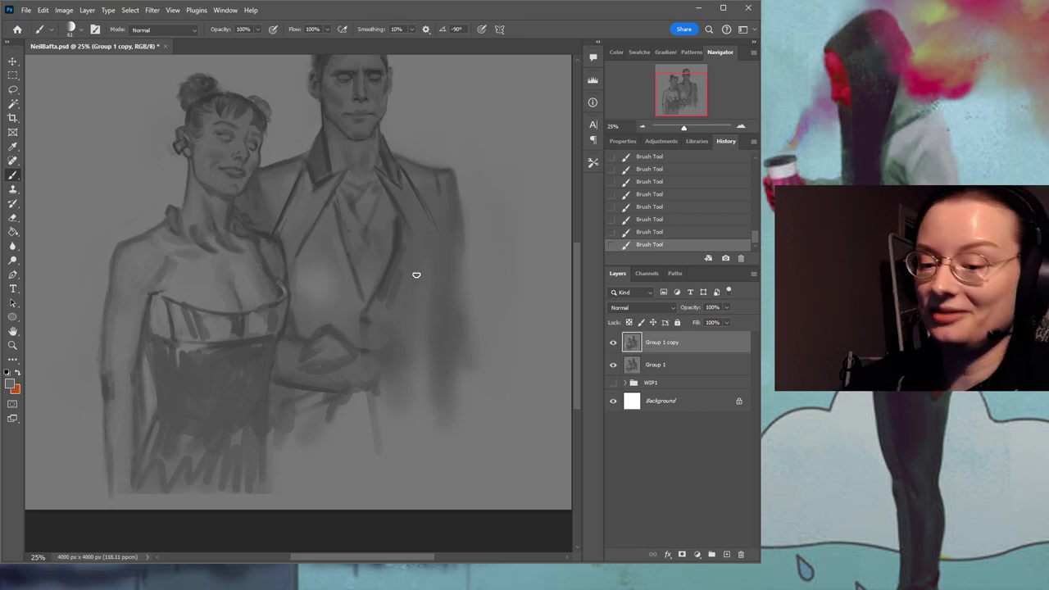
pyautogui.moveTo(328, 298); pyautogui.dragTo(339, 328)
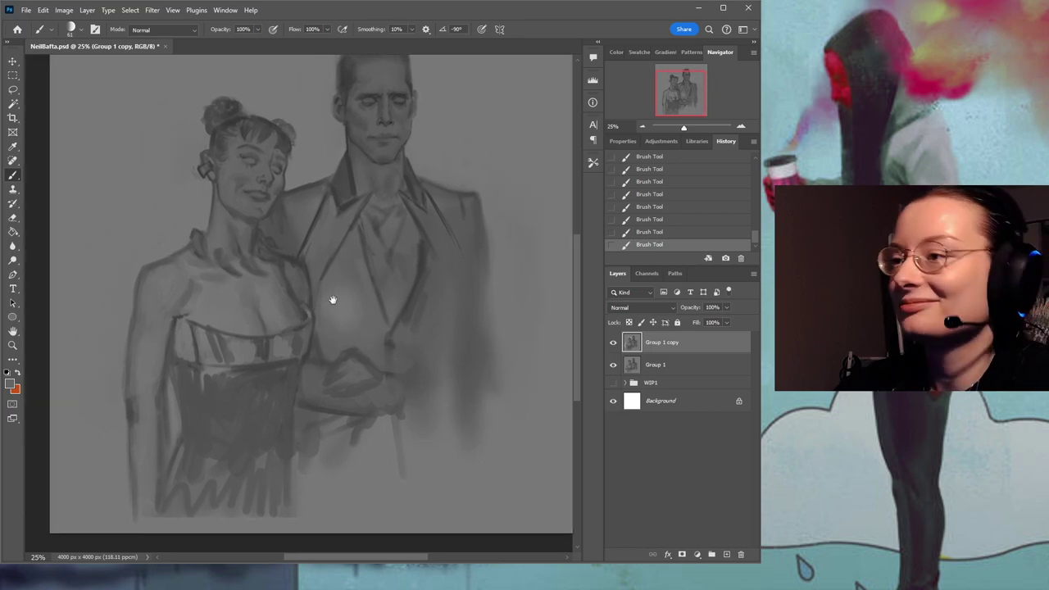
pyautogui.scroll(-2, 335, 300)
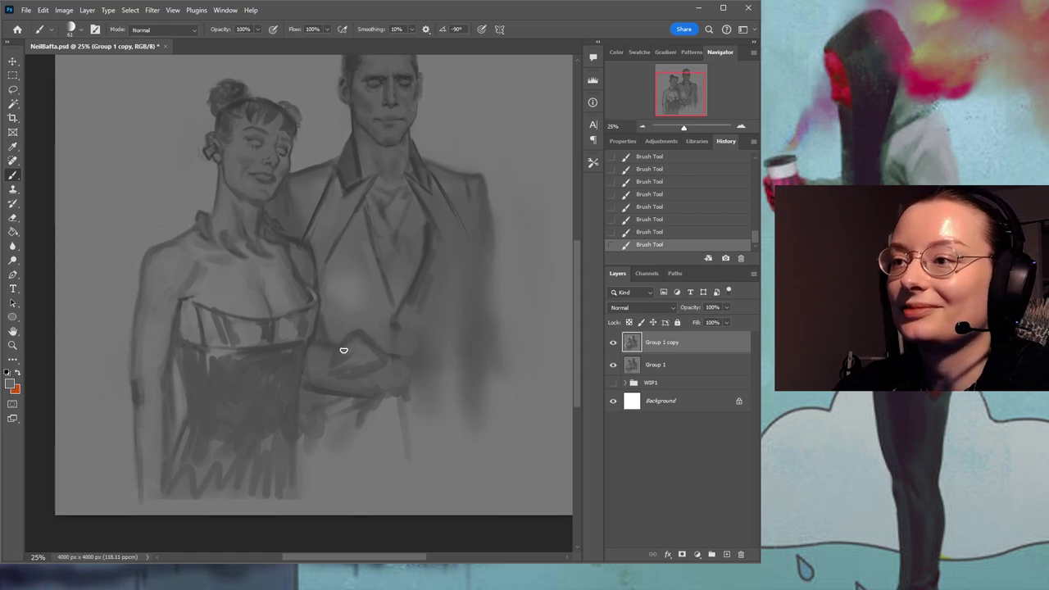
pyautogui.moveTo(380, 307); pyautogui.dragTo(407, 290)
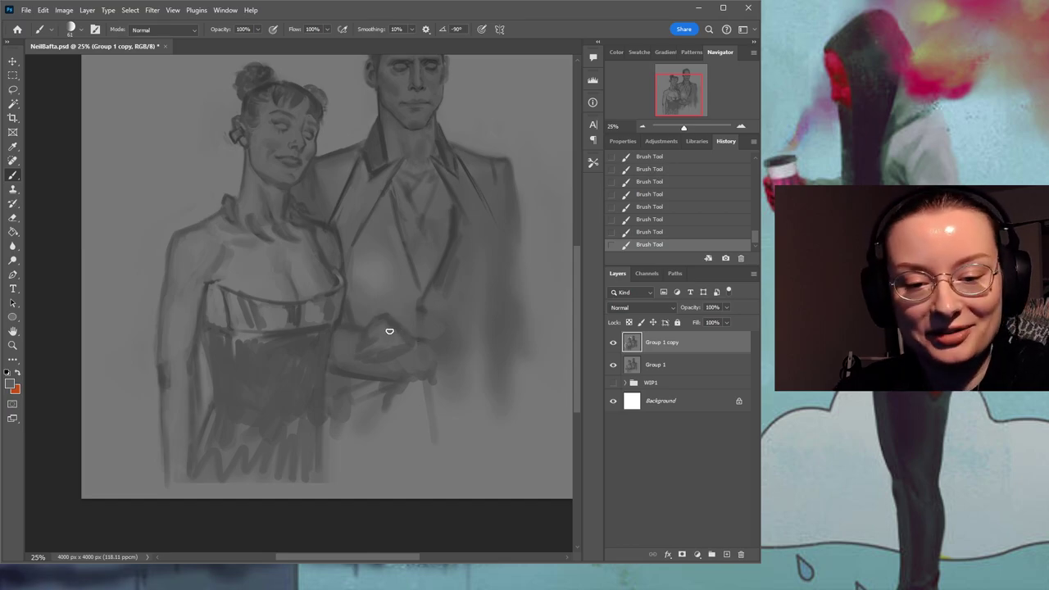
pyautogui.moveTo(359, 297)
pyautogui.mouseDown()
pyautogui.moveTo(382, 330)
pyautogui.moveTo(410, 330)
pyautogui.mouseUp()
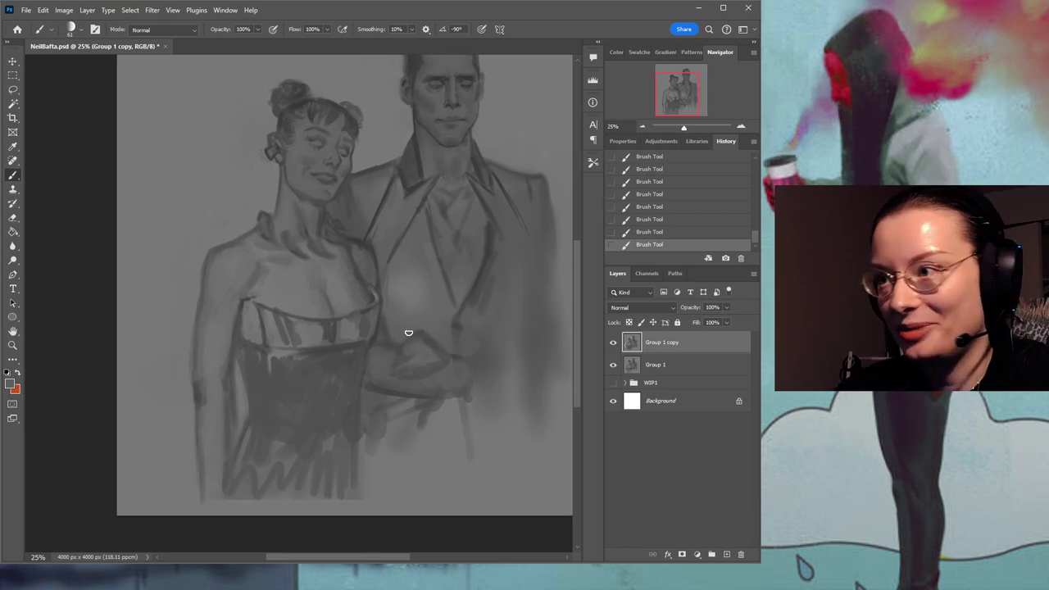
pyautogui.moveTo(459, 265); pyautogui.dragTo(398, 287)
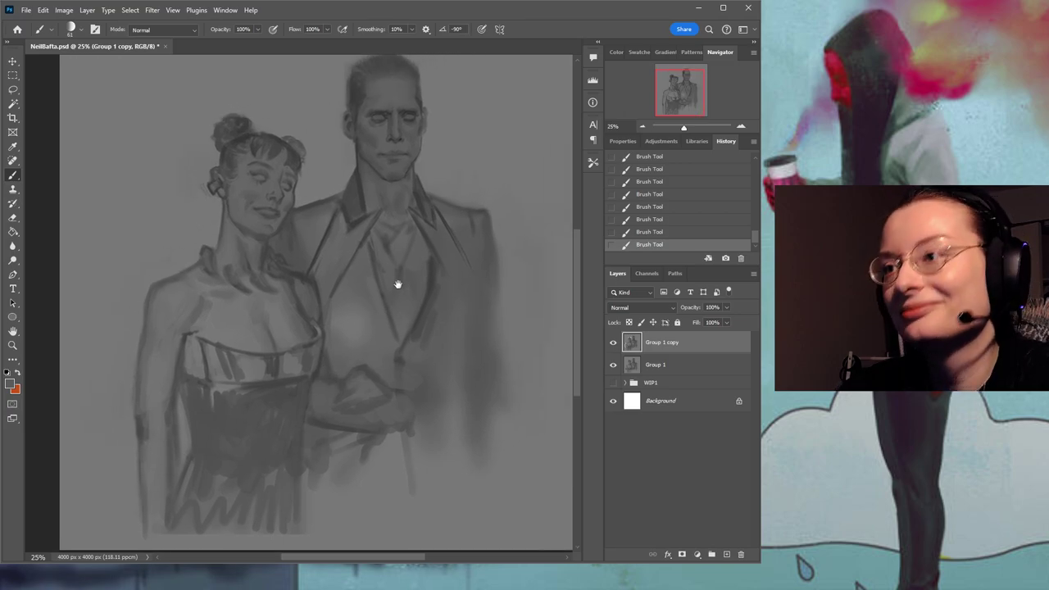
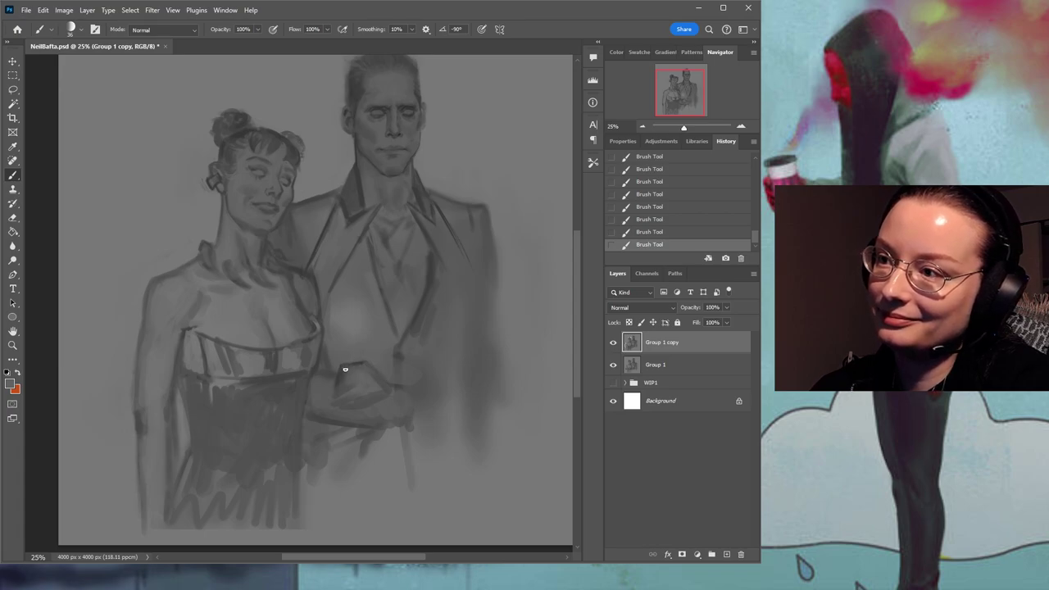
pyautogui.hotkey('ctrl', 's')
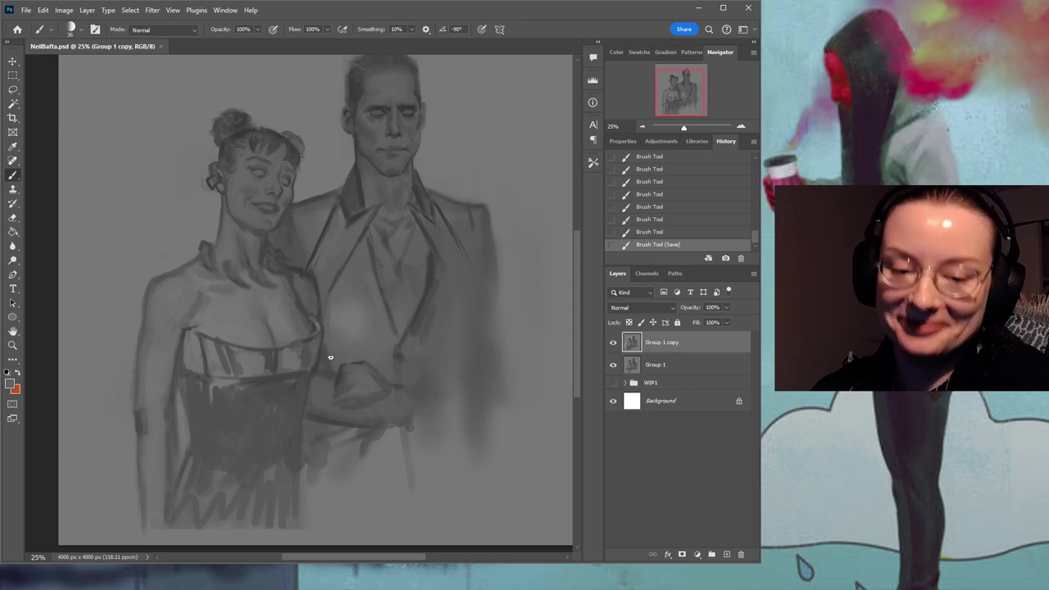
pyautogui.moveTo(377, 368)
pyautogui.mouseDown()
pyautogui.moveTo(396, 311)
pyautogui.moveTo(361, 363)
pyautogui.mouseUp()
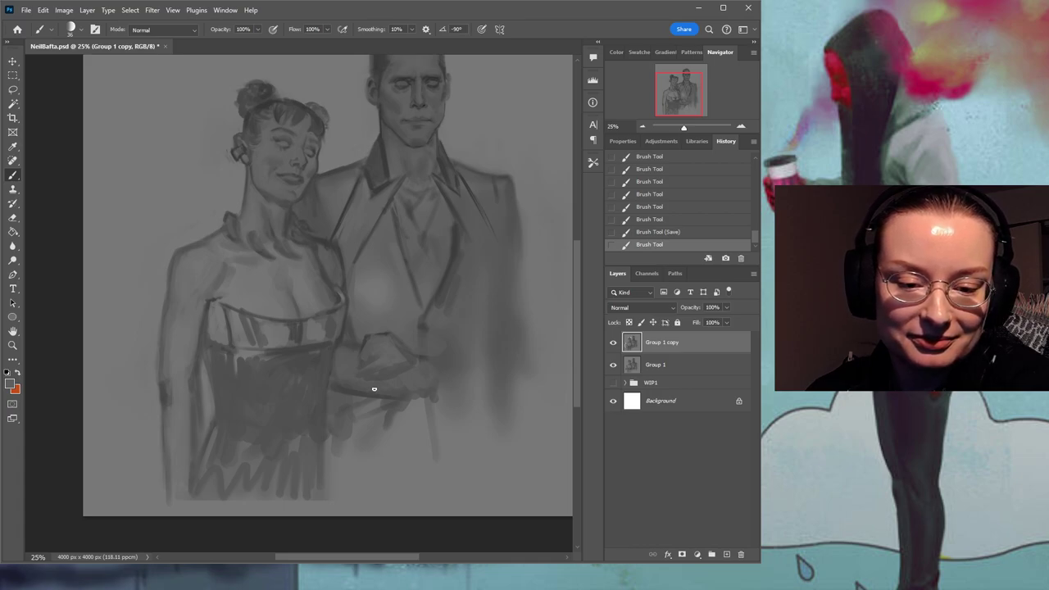
# Soften the lower band of the woman's bodice with short horizontal strokes in tones sampled from the dress.
pyautogui.press('space')
pyautogui.moveTo(382, 352); pyautogui.dragTo(330, 320)
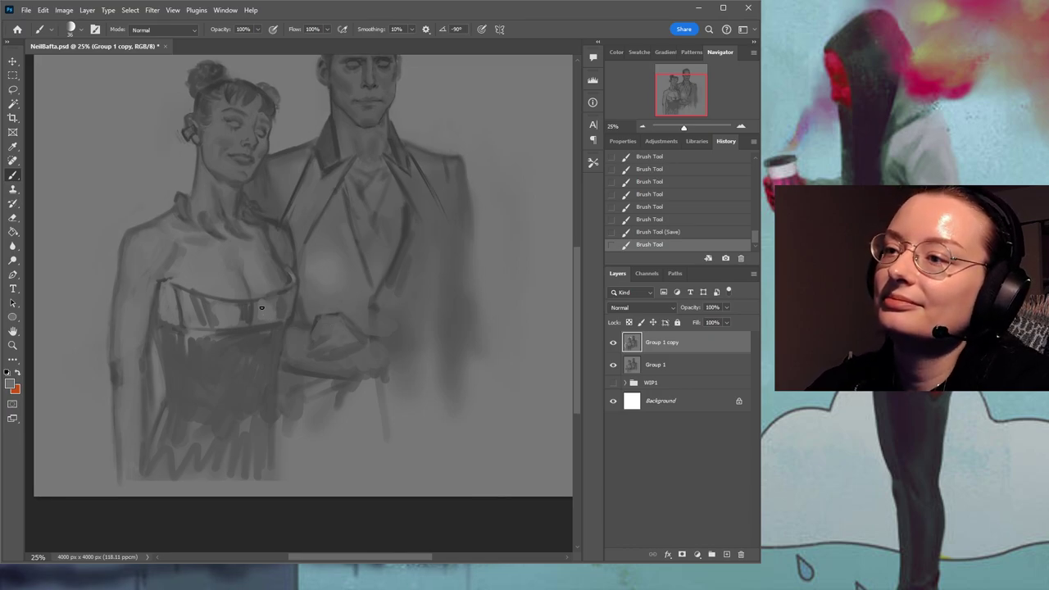
pyautogui.moveTo(271, 322); pyautogui.dragTo(255, 328)
pyautogui.moveTo(269, 326); pyautogui.dragTo(233, 328)
pyautogui.keyDown('alt'); pyautogui.click(245, 324); pyautogui.keyUp('alt')
pyautogui.keyDown('alt'); pyautogui.click(237, 319); pyautogui.keyUp('alt')
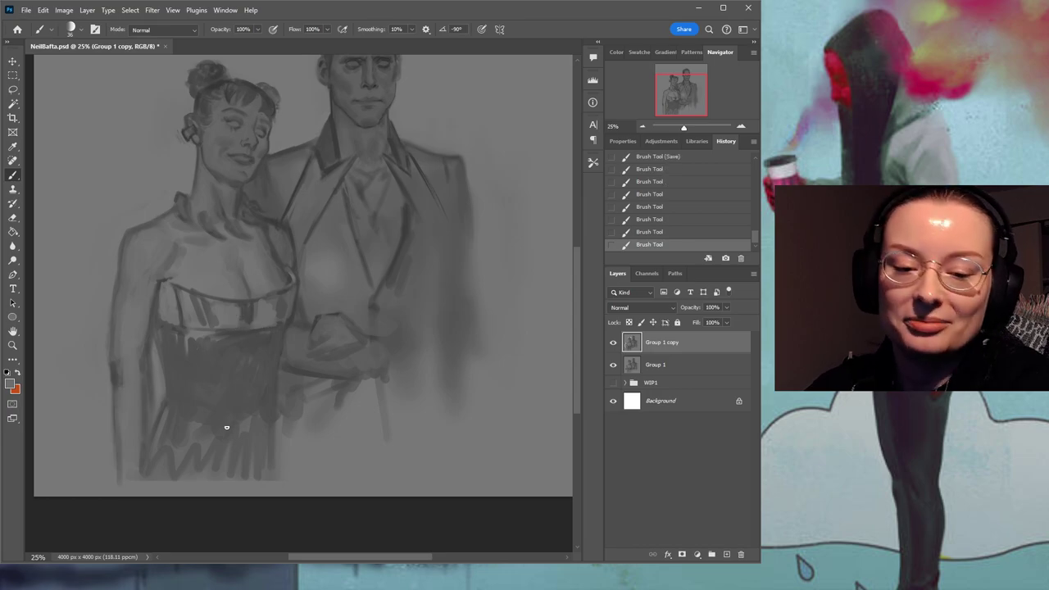
# Rework the vertical folds in the middle of the bodice with sampled dark and light greys.
pyautogui.keyDown('alt'); pyautogui.click(246, 311); pyautogui.keyUp('alt')
pyautogui.moveTo(238, 308); pyautogui.dragTo(239, 324)
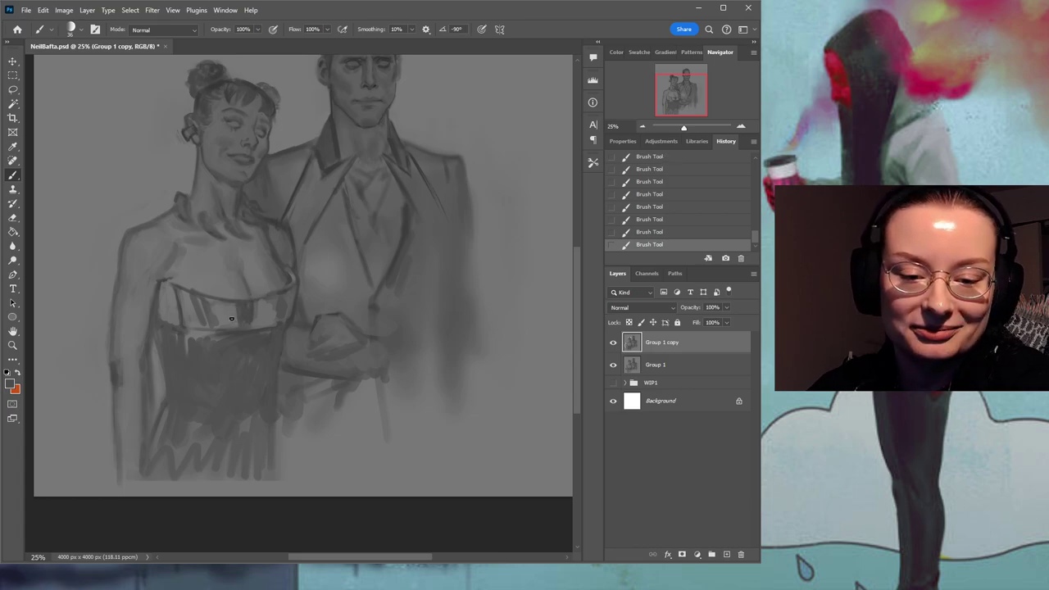
pyautogui.moveTo(296, 259); pyautogui.dragTo(339, 295)
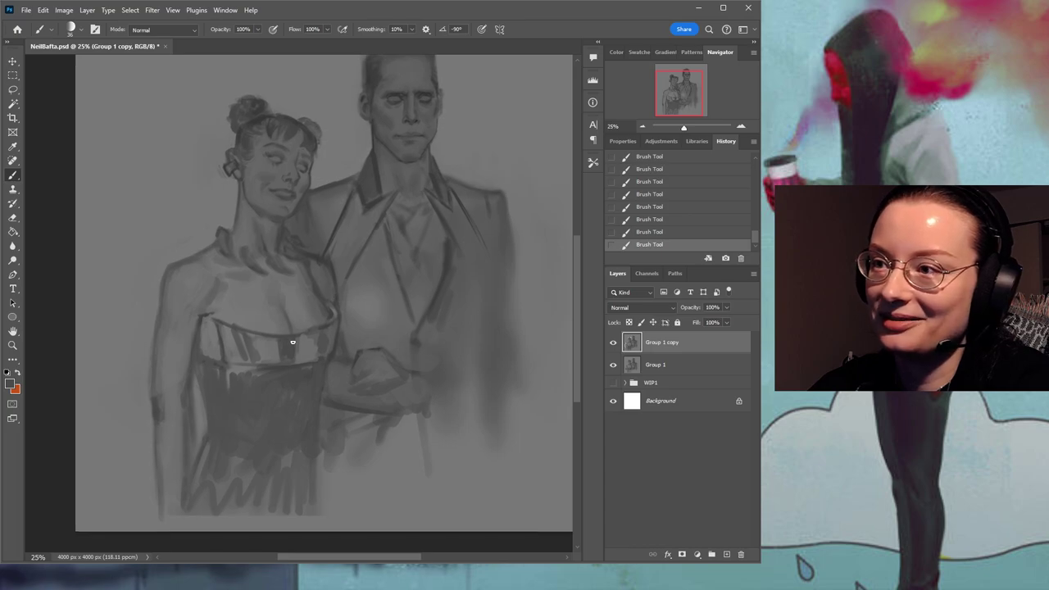
pyautogui.moveTo(279, 342); pyautogui.dragTo(271, 358)
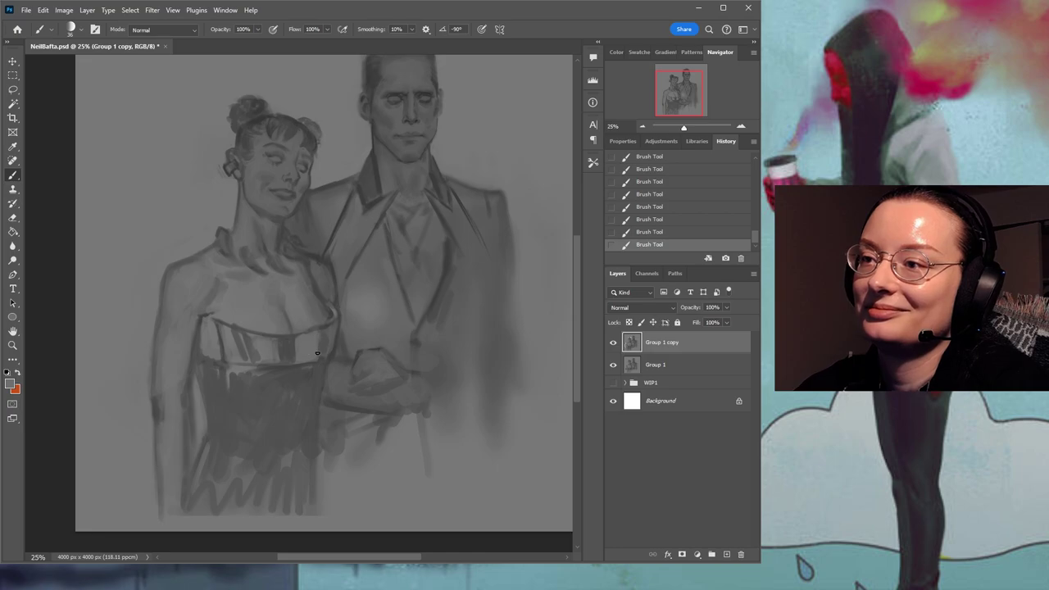
pyautogui.keyDown('alt'); pyautogui.click(329, 335); pyautogui.keyUp('alt')
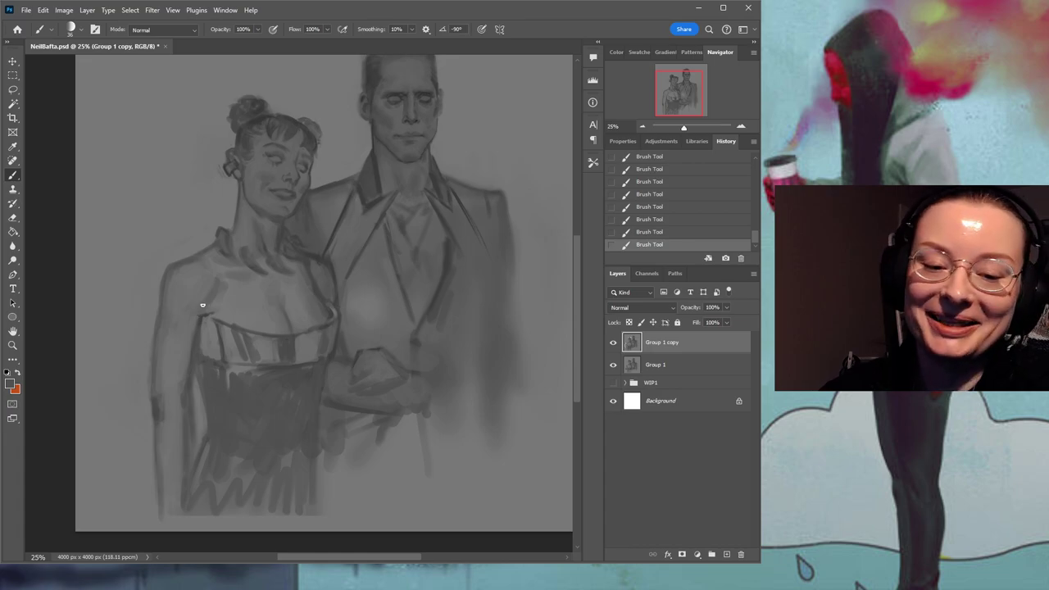
# Refine the knuckles and fingers of the hand on the man's forearm with alternating sampled dark and light strokes.
pyautogui.moveTo(391, 315); pyautogui.dragTo(350, 281)
pyautogui.keyDown('alt'); pyautogui.click(319, 321); pyautogui.keyUp('alt')
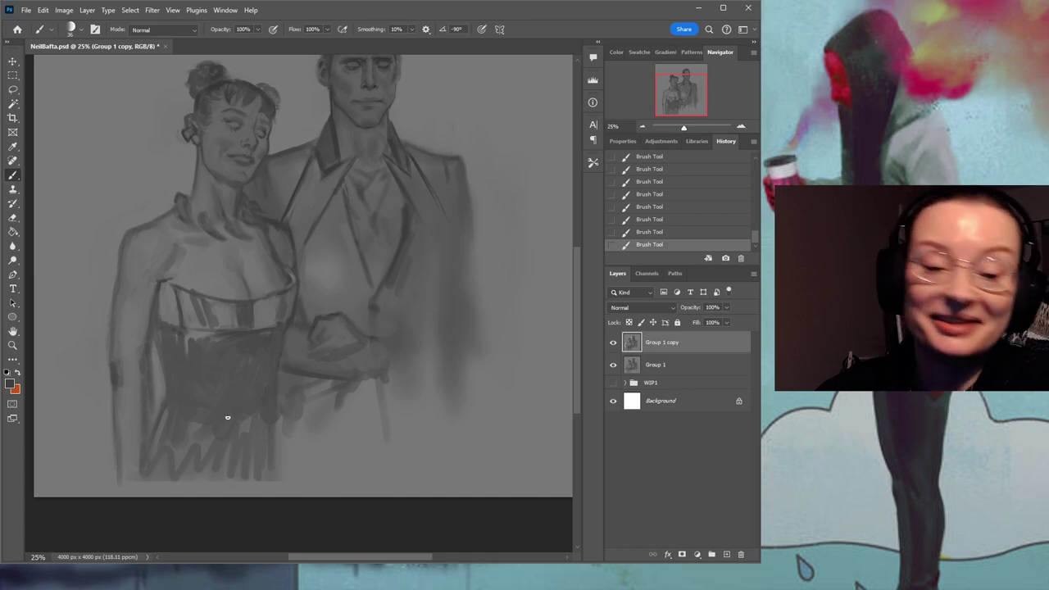
pyautogui.moveTo(317, 296); pyautogui.dragTo(332, 287)
pyautogui.keyDown('alt'); pyautogui.click(337, 315); pyautogui.keyUp('alt')
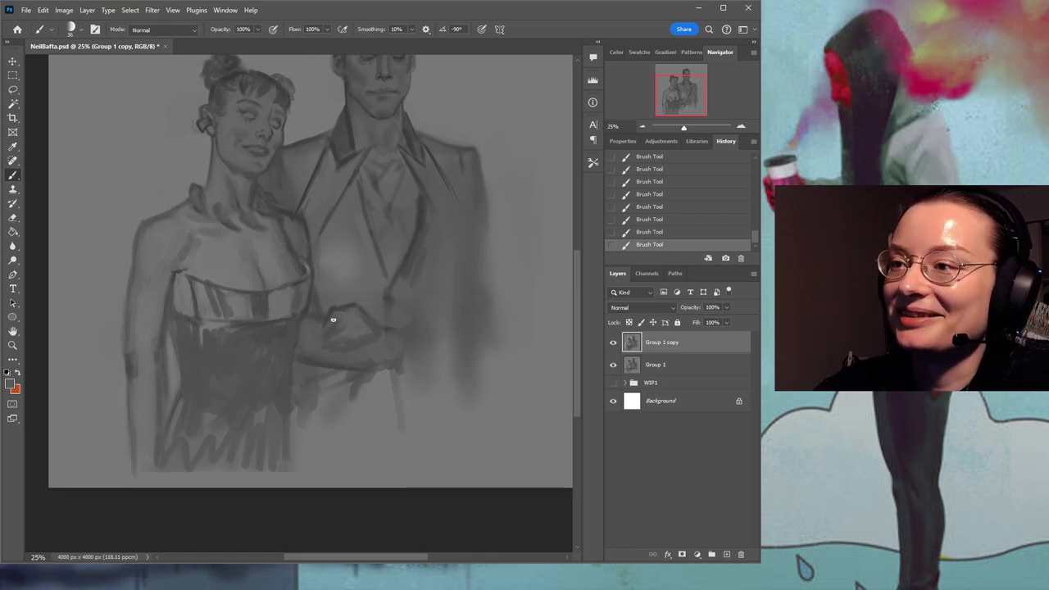
pyautogui.keyDown('alt'); pyautogui.click(346, 296); pyautogui.keyUp('alt')
pyautogui.moveTo(337, 306); pyautogui.dragTo(349, 304)
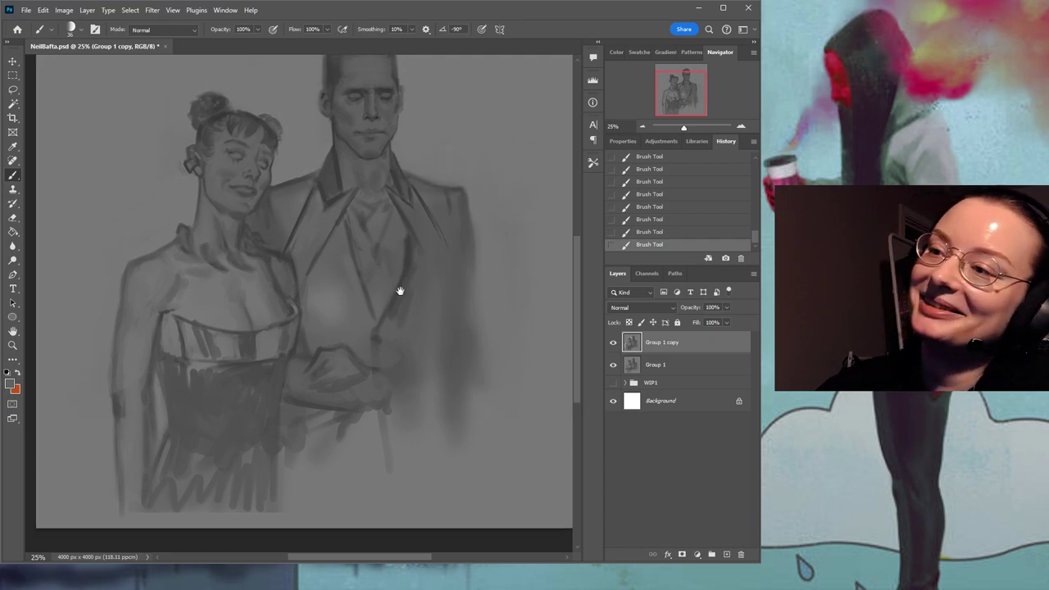
pyautogui.keyDown('alt'); pyautogui.click(320, 345); pyautogui.keyUp('alt')
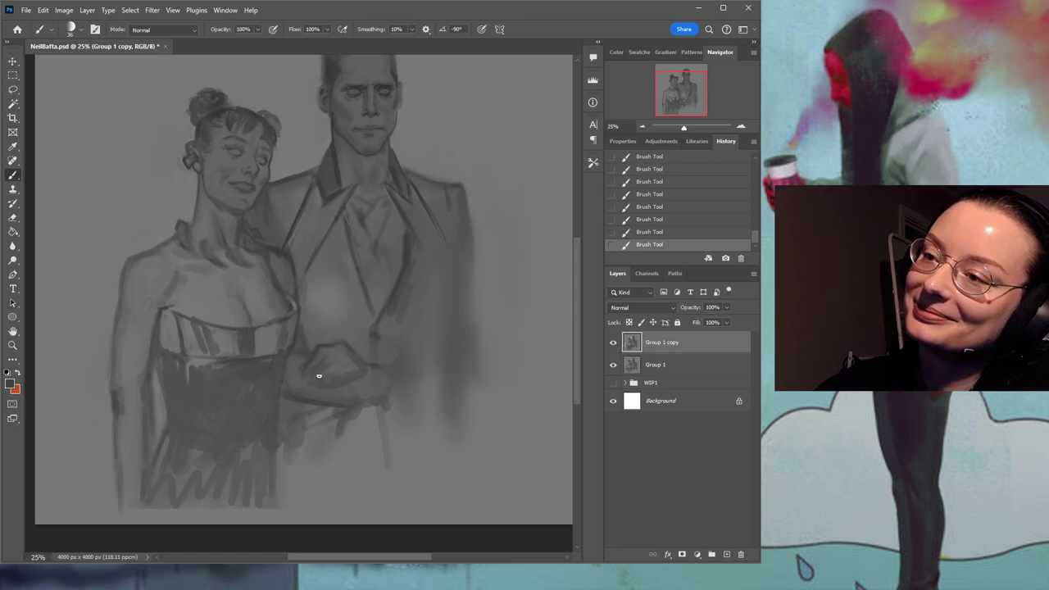
pyautogui.keyDown('alt'); pyautogui.click(349, 346); pyautogui.keyUp('alt')
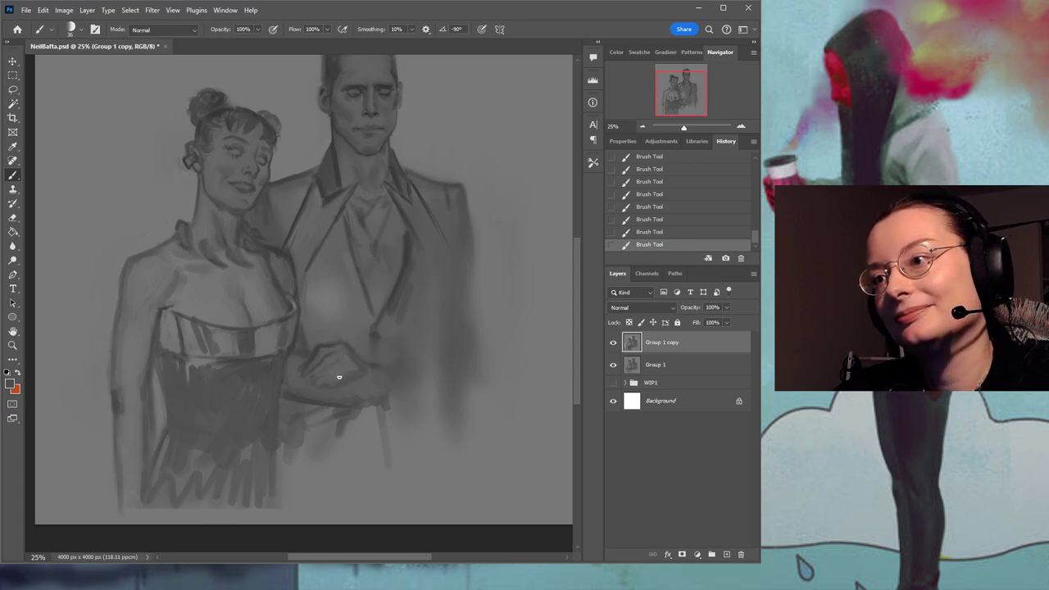
# Extend the man's forearm edges outward with short dark strokes and draw the long curved front edge of his open jacket.
pyautogui.moveTo(435, 284)
pyautogui.mouseDown()
pyautogui.moveTo(342, 283)
pyautogui.moveTo(316, 312)
pyautogui.moveTo(311, 338)
pyautogui.mouseUp()
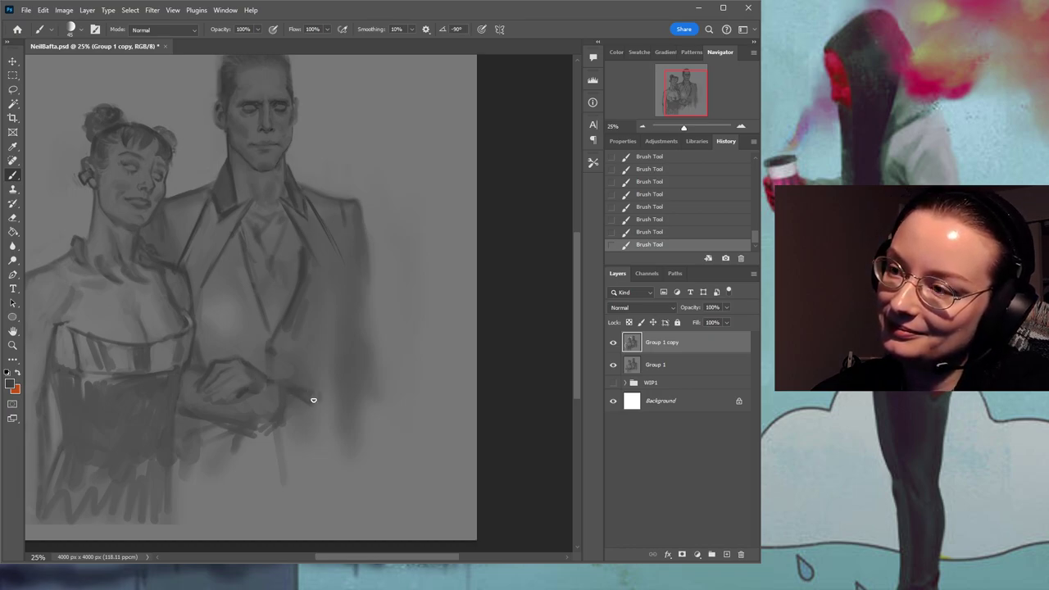
pyautogui.moveTo(275, 426); pyautogui.dragTo(300, 431)
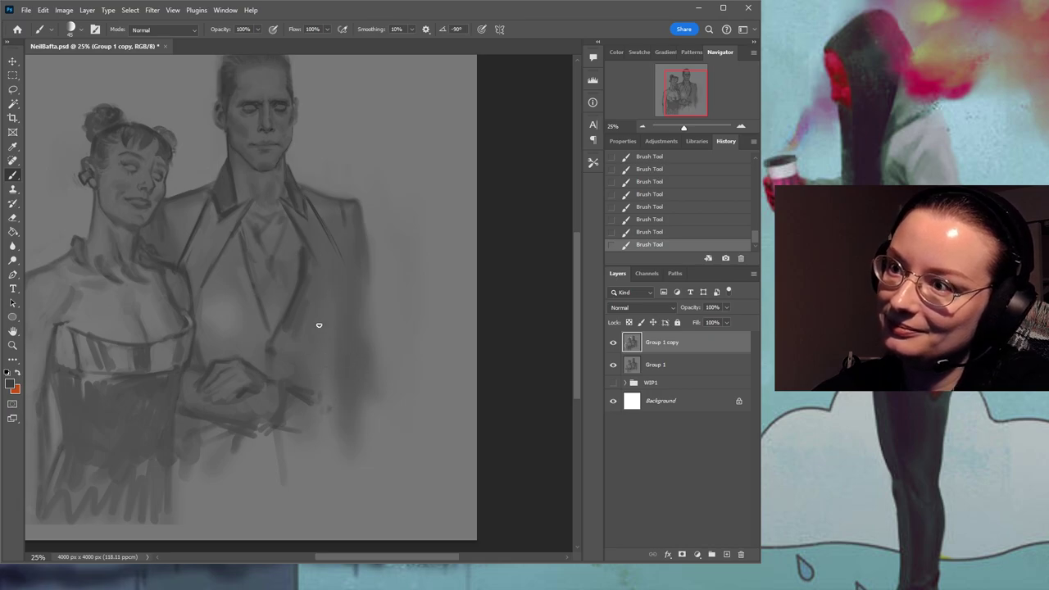
pyautogui.moveTo(287, 235); pyautogui.dragTo(321, 286)
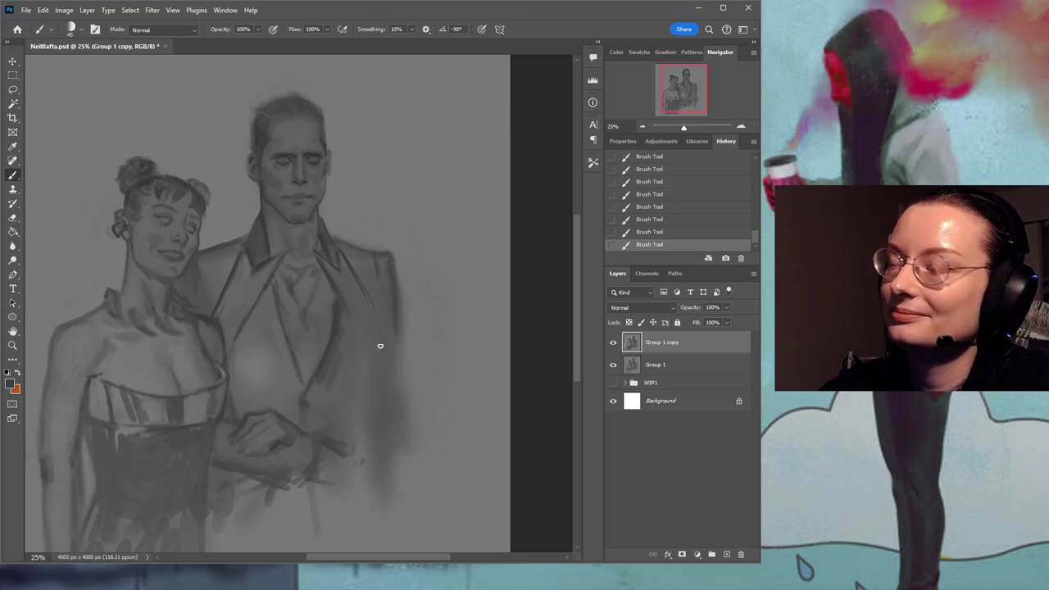
pyautogui.moveTo(351, 318); pyautogui.dragTo(373, 381)
pyautogui.moveTo(365, 291); pyautogui.dragTo(384, 359)
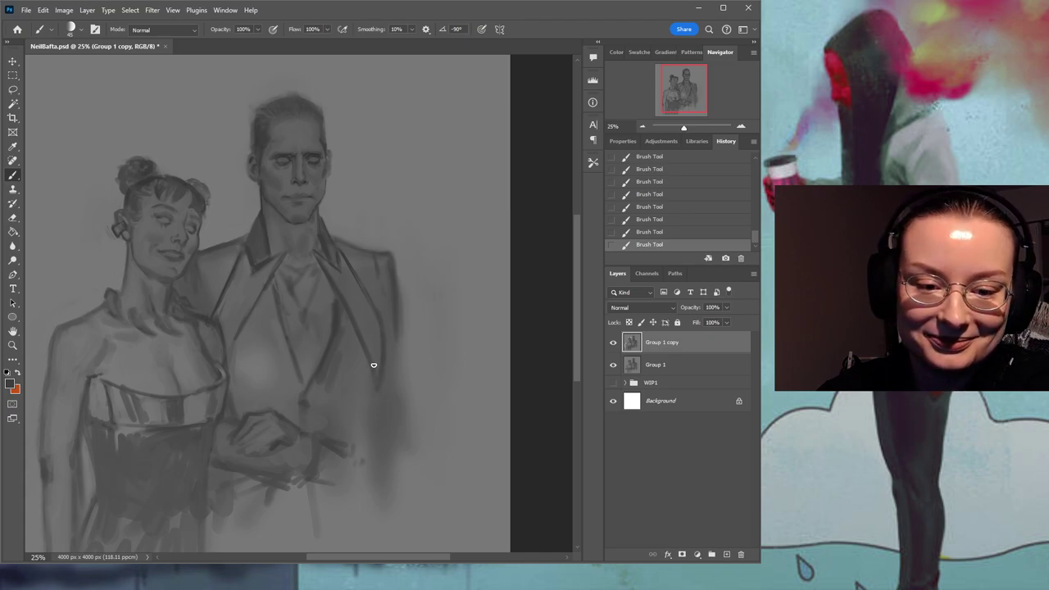
pyautogui.moveTo(323, 402); pyautogui.dragTo(331, 368)
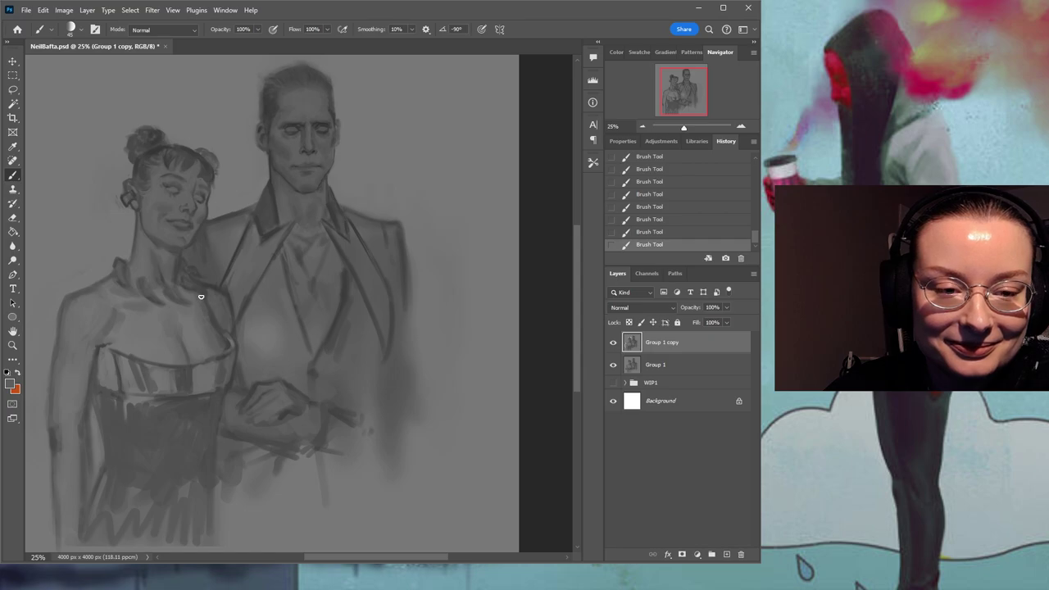
# Draw a vertical dark line below the man's forearm and define the outer edge of his far sleeve with long strokes.
pyautogui.moveTo(411, 305); pyautogui.dragTo(400, 251)
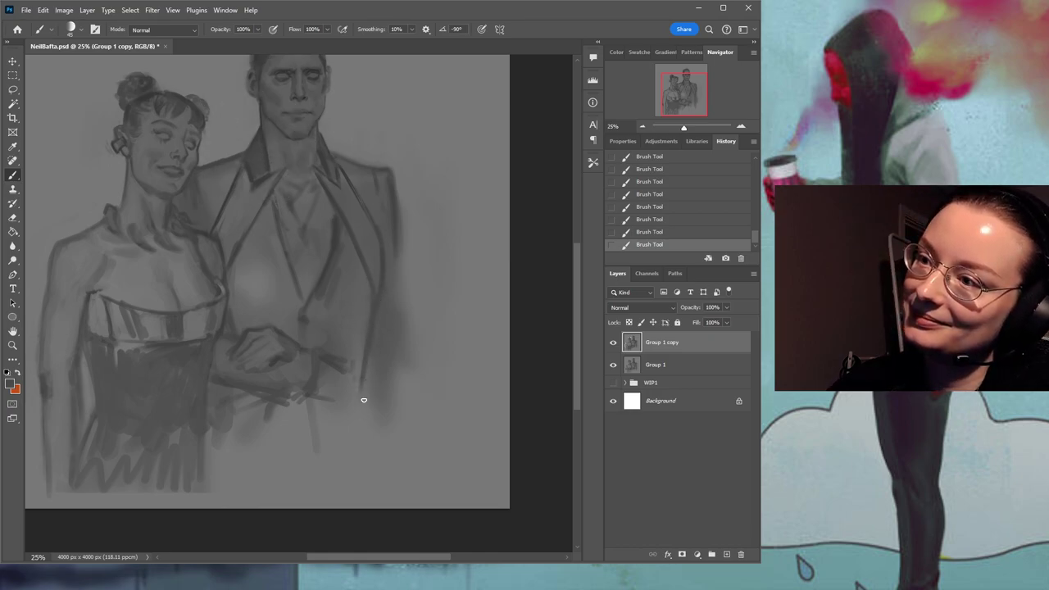
pyautogui.moveTo(309, 406); pyautogui.dragTo(305, 472)
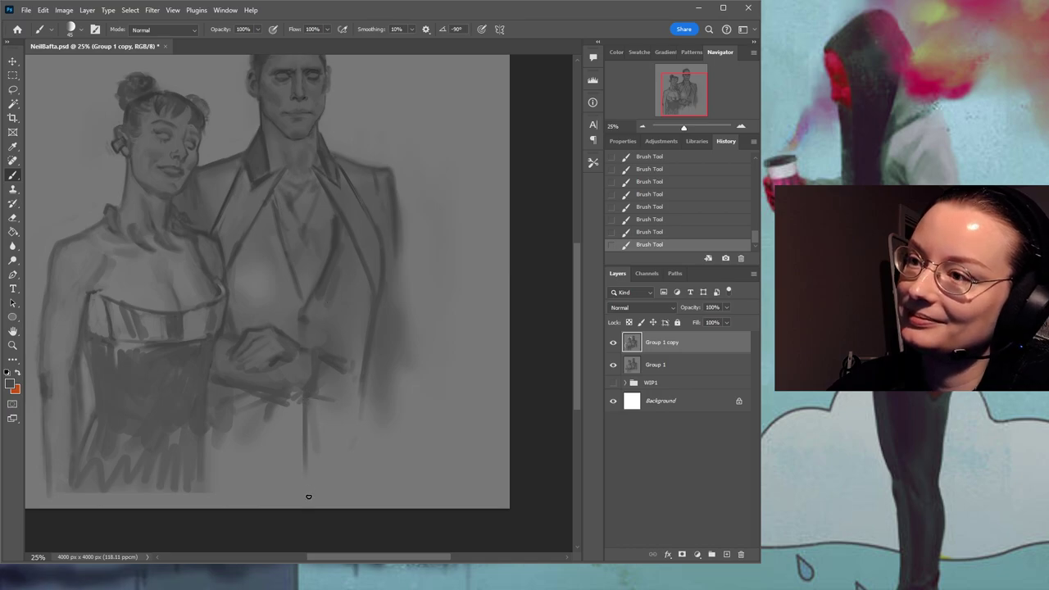
pyautogui.moveTo(397, 259); pyautogui.dragTo(399, 293)
pyautogui.moveTo(398, 256); pyautogui.dragTo(414, 410)
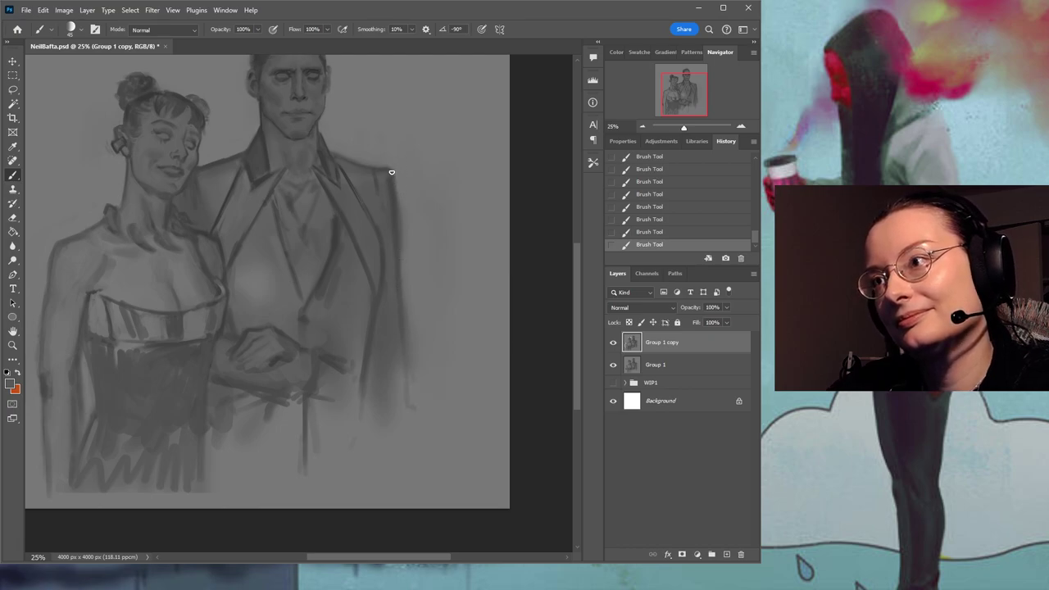
# Strengthen the far sleeve of the man's jacket with long vertical strokes in sampled grey from the shoulder down.
pyautogui.moveTo(394, 206); pyautogui.dragTo(401, 358)
pyautogui.keyDown('alt'); pyautogui.click(384, 228); pyautogui.keyUp('alt')
pyautogui.moveTo(395, 225); pyautogui.dragTo(398, 261)
pyautogui.moveTo(393, 203); pyautogui.dragTo(398, 341)
pyautogui.moveTo(399, 251); pyautogui.dragTo(400, 428)
# Lasso the woman's whole figure on the Group 1 copy layer, shift it slightly away from the man, and deselect.
pyautogui.scroll(3, 400, 428)
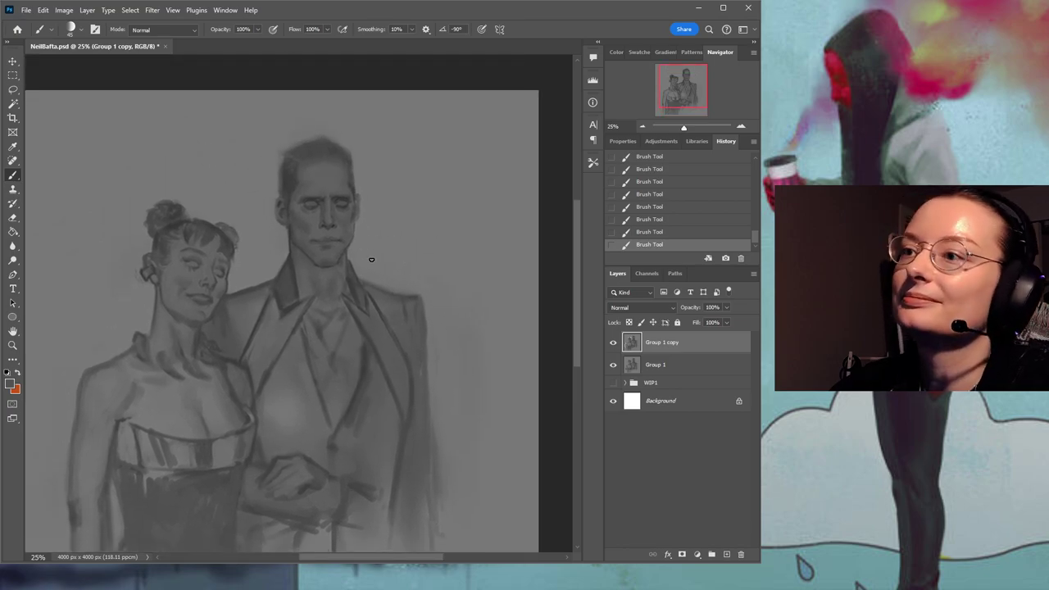
pyautogui.click(241, 305)
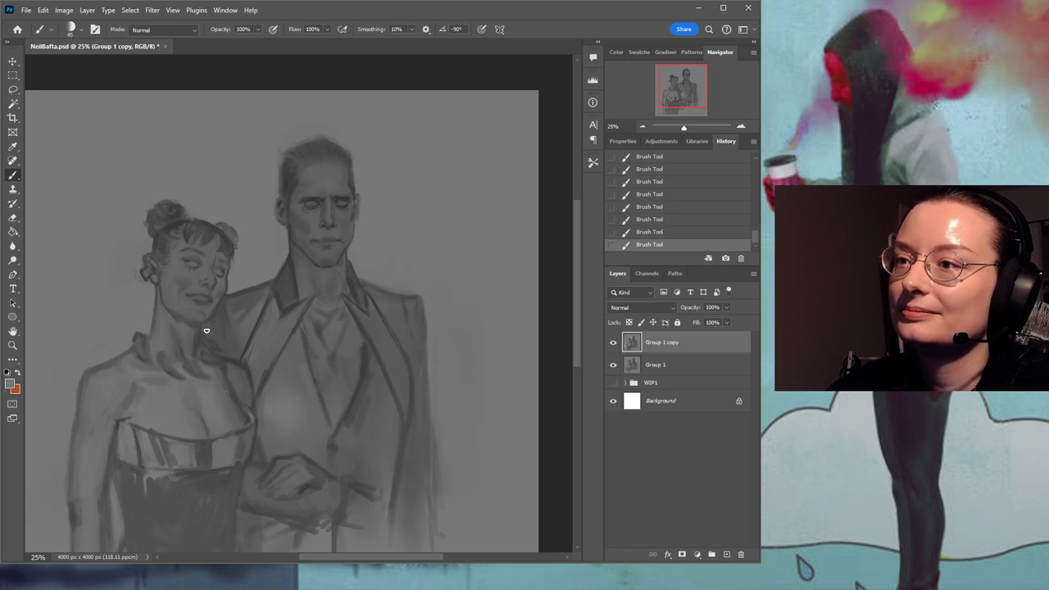
pyautogui.moveTo(331, 284); pyautogui.dragTo(382, 191)
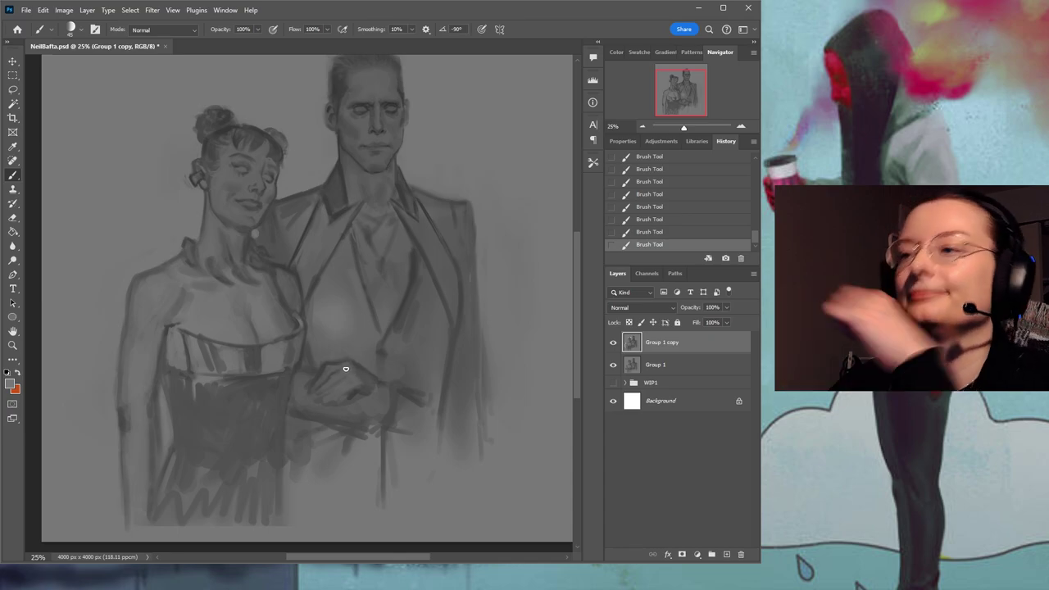
pyautogui.click(13, 345)
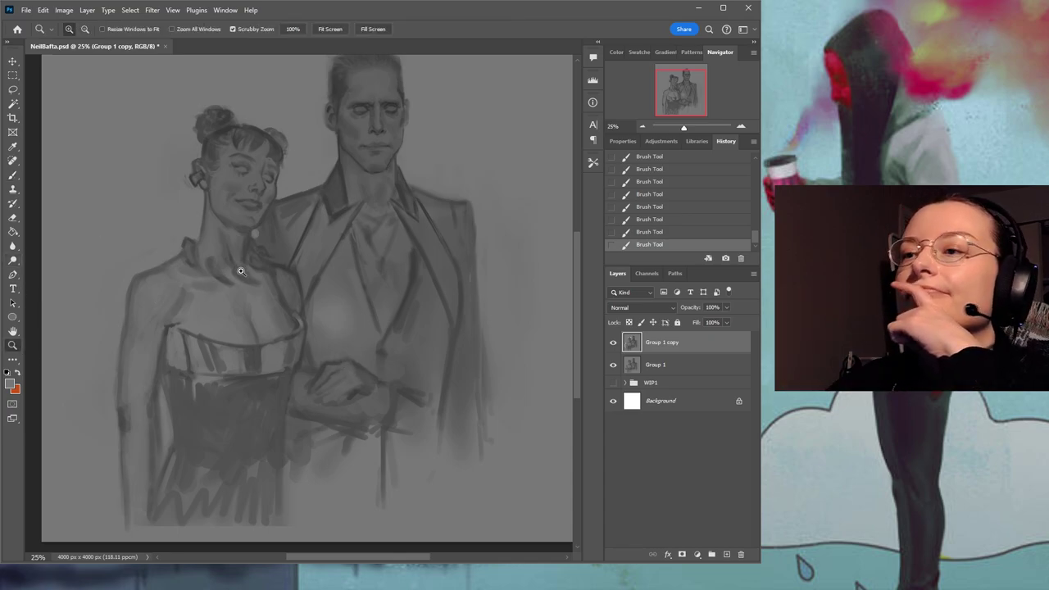
pyautogui.hotkey('ctrl', '-')
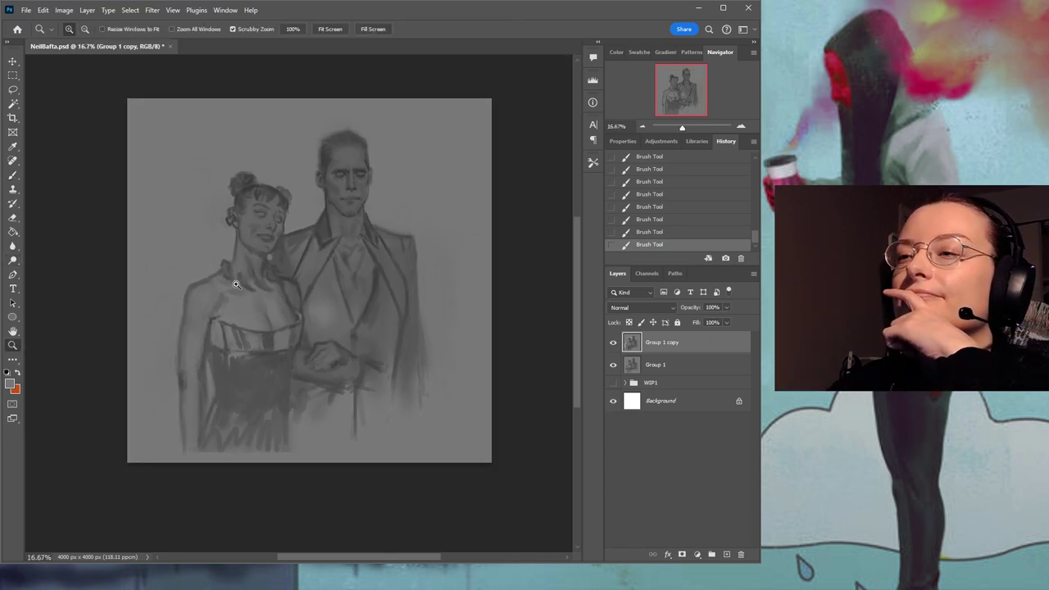
pyautogui.click(236, 284)
pyautogui.click(13, 90)
pyautogui.moveTo(177, 215)
pyautogui.mouseDown()
pyautogui.moveTo(304, 94)
pyautogui.moveTo(332, 175)
pyautogui.moveTo(286, 248)
pyautogui.moveTo(336, 304)
pyautogui.moveTo(327, 528)
pyautogui.moveTo(213, 560)
pyautogui.moveTo(95, 345)
pyautogui.moveTo(107, 295)
pyautogui.mouseUp()
pyautogui.press('v')
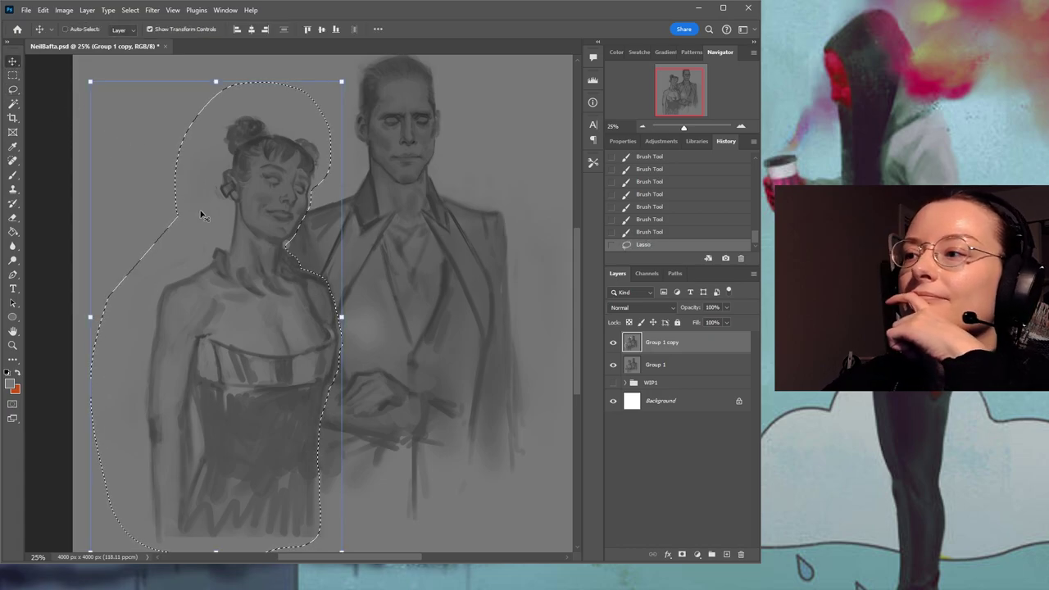
pyautogui.moveTo(264, 289); pyautogui.dragTo(250, 289)
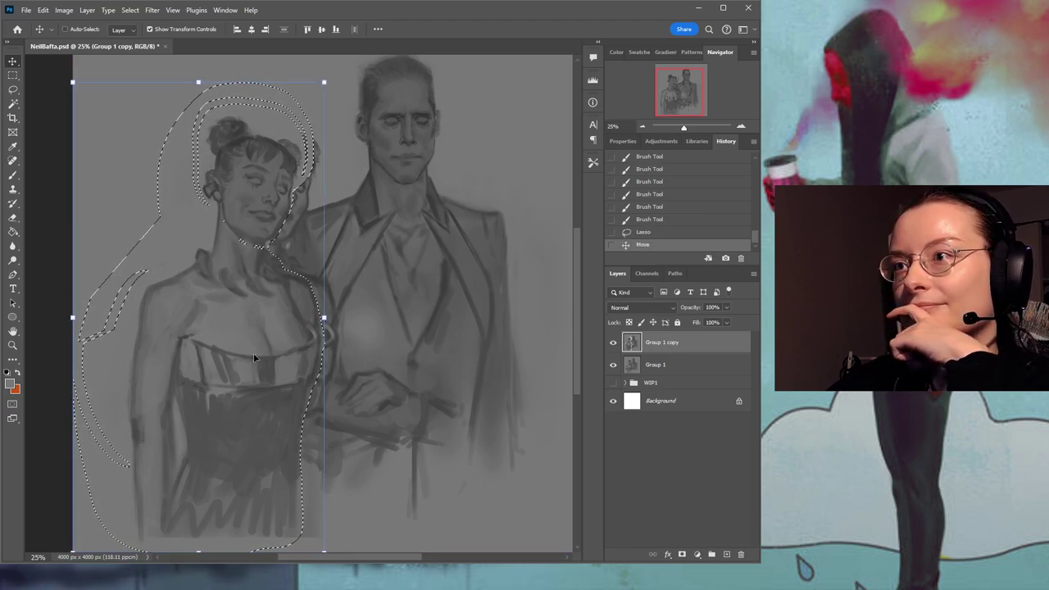
pyautogui.hotkey('ctrl', 'd')
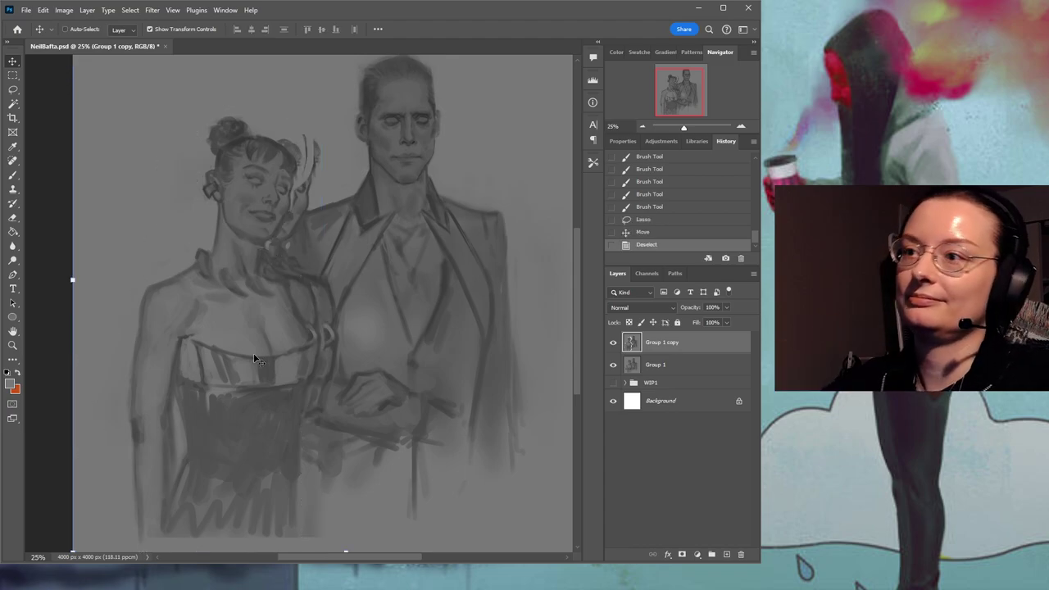
# Add a layer above Group 1 and paint grey over the gaps the shifted figure left beside the woman's head and shoulder.
pyautogui.click(661, 366)
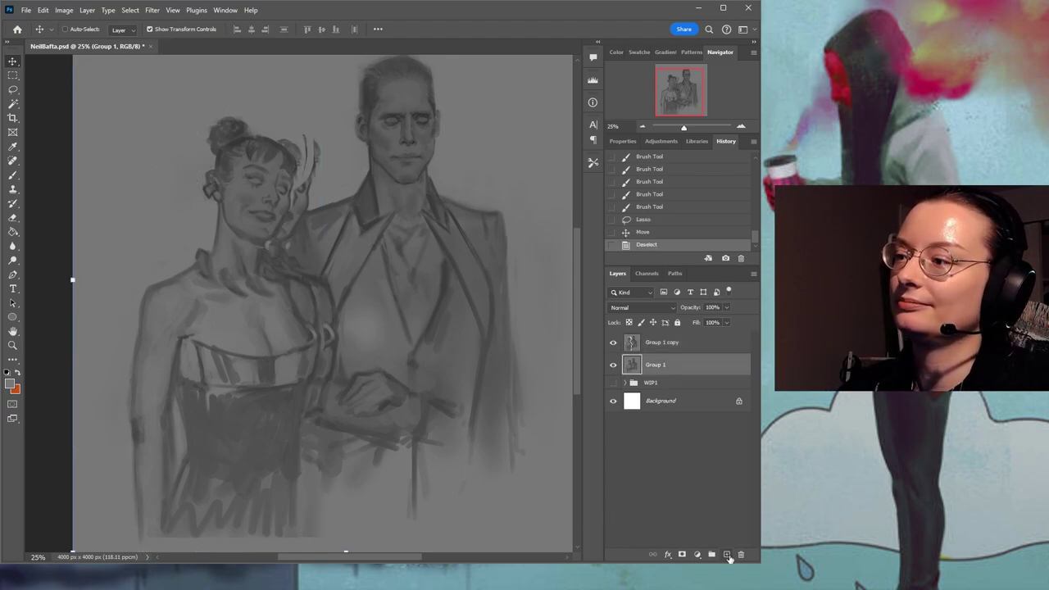
pyautogui.click(726, 554)
pyautogui.click(14, 175)
pyautogui.rightClick(367, 210)
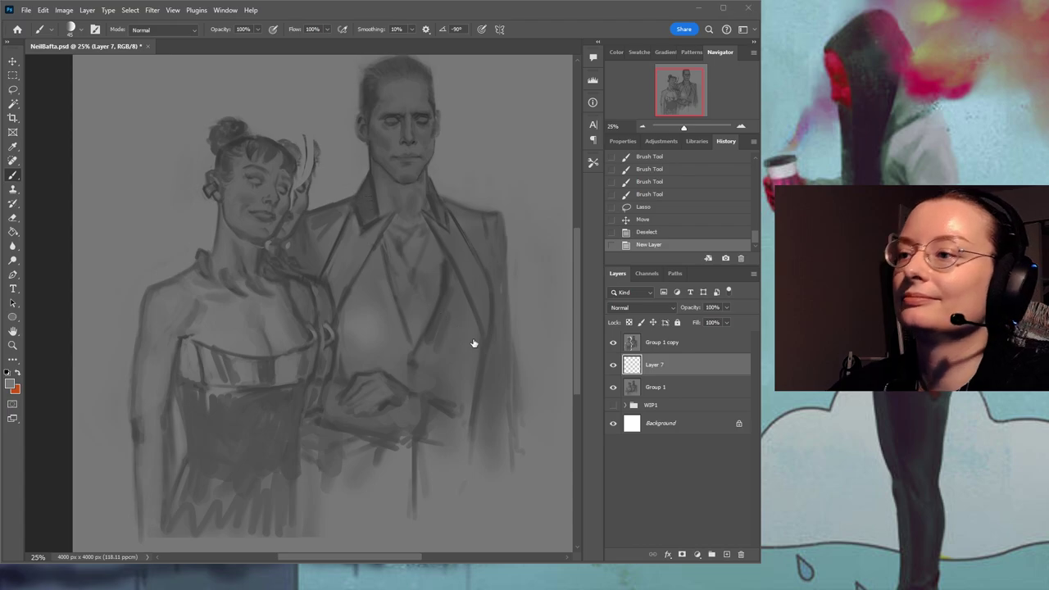
pyautogui.click(454, 364)
pyautogui.moveTo(311, 122)
pyautogui.mouseDown()
pyautogui.moveTo(263, 239)
pyautogui.moveTo(267, 292)
pyautogui.moveTo(281, 312)
pyautogui.mouseUp()
pyautogui.moveTo(301, 271); pyautogui.dragTo(283, 337)
# Fill the gap between the woman's arm and the man's jacket with broad strokes of sampled dark grey.
pyautogui.keyDown('alt'); pyautogui.click(314, 247); pyautogui.keyUp('alt')
pyautogui.moveTo(319, 264); pyautogui.dragTo(321, 365)
pyautogui.keyDown('alt'); pyautogui.click(392, 398); pyautogui.keyUp('alt')
pyautogui.moveTo(327, 300)
pyautogui.mouseDown()
pyautogui.moveTo(328, 378)
pyautogui.moveTo(338, 341)
pyautogui.mouseUp()
pyautogui.moveTo(307, 275); pyautogui.dragTo(306, 381)
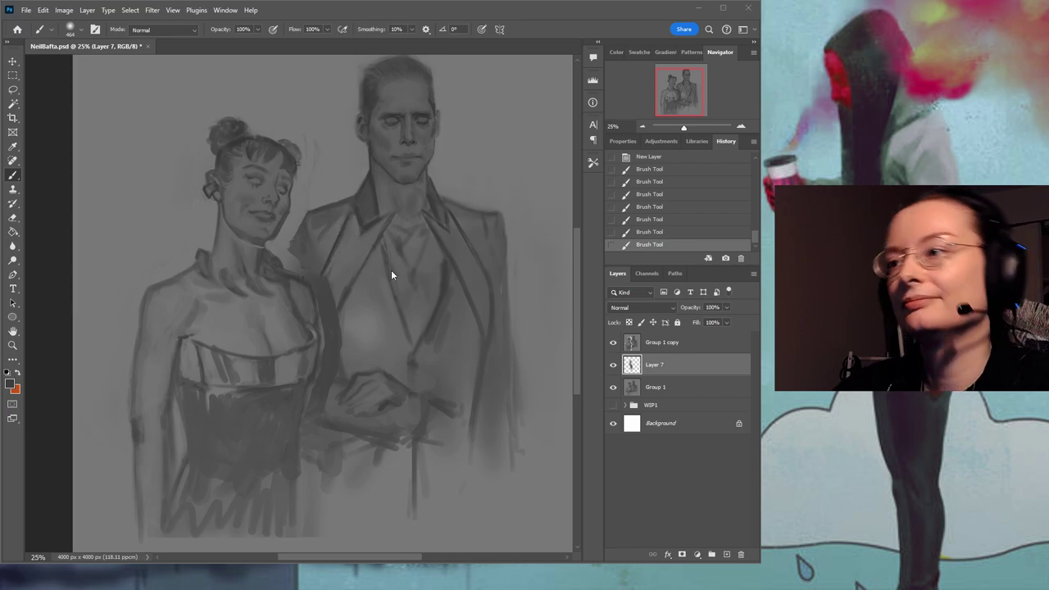
pyautogui.moveTo(289, 279)
pyautogui.mouseDown()
pyautogui.moveTo(301, 237)
pyautogui.moveTo(298, 322)
pyautogui.mouseUp()
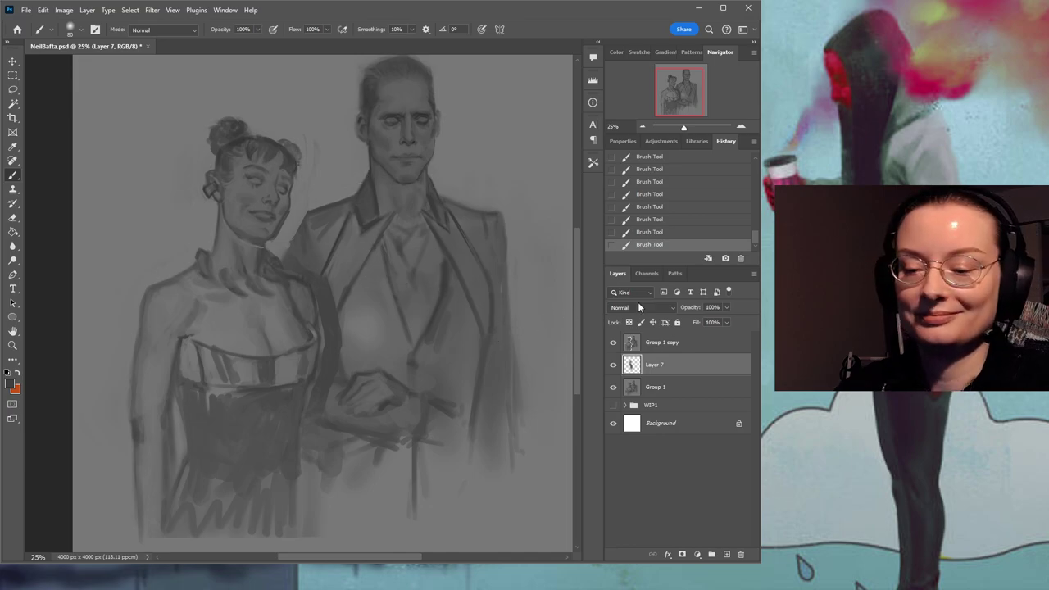
# Add a layer above Group 1 copy and paint the man's near lapel and shoulder in dark grey up to the woman's jaw.
pyautogui.hotkey('alt', ']')
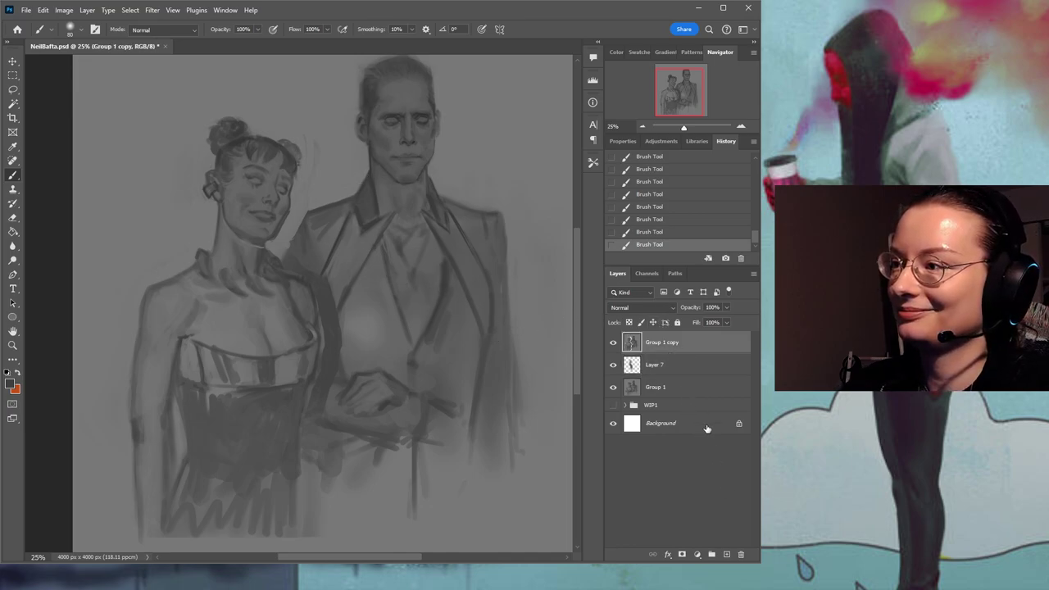
pyautogui.click(726, 554)
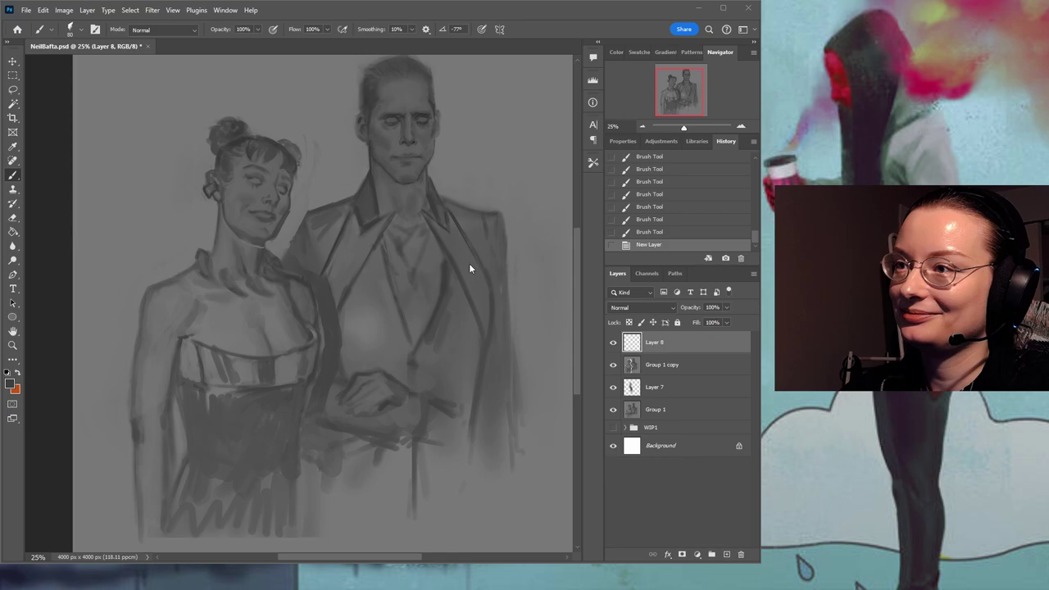
pyautogui.moveTo(327, 281)
pyautogui.mouseDown()
pyautogui.moveTo(340, 243)
pyautogui.moveTo(347, 287)
pyautogui.moveTo(338, 261)
pyautogui.moveTo(321, 302)
pyautogui.moveTo(352, 222)
pyautogui.mouseUp()
pyautogui.moveTo(341, 270); pyautogui.dragTo(352, 266)
pyautogui.moveTo(352, 266); pyautogui.dragTo(382, 225)
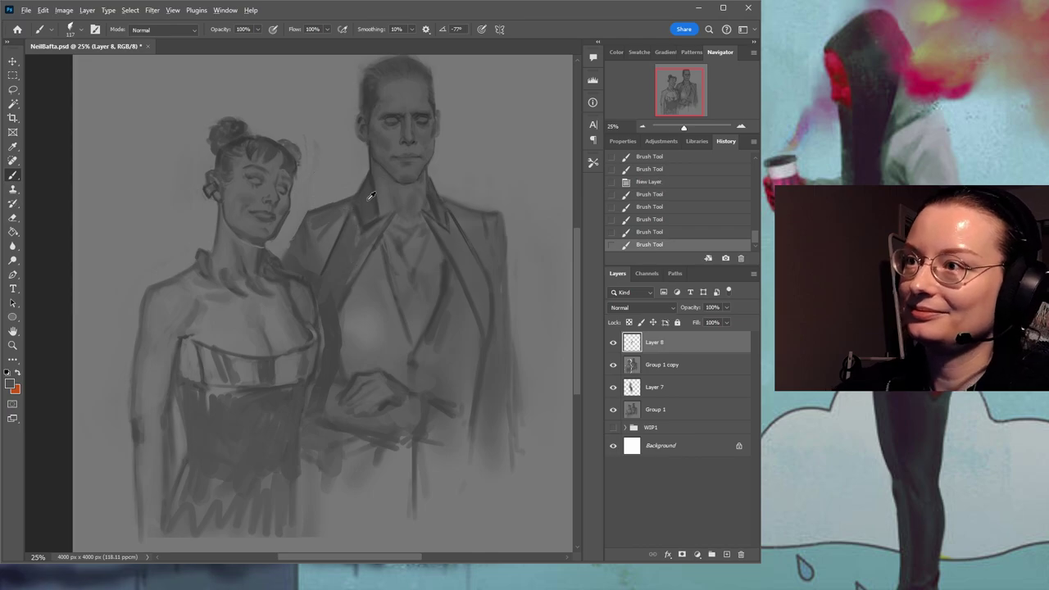
pyautogui.moveTo(293, 216); pyautogui.dragTo(299, 221)
pyautogui.moveTo(290, 259)
pyautogui.mouseDown()
pyautogui.moveTo(295, 219)
pyautogui.moveTo(283, 261)
pyautogui.moveTo(289, 221)
pyautogui.moveTo(284, 254)
pyautogui.mouseUp()
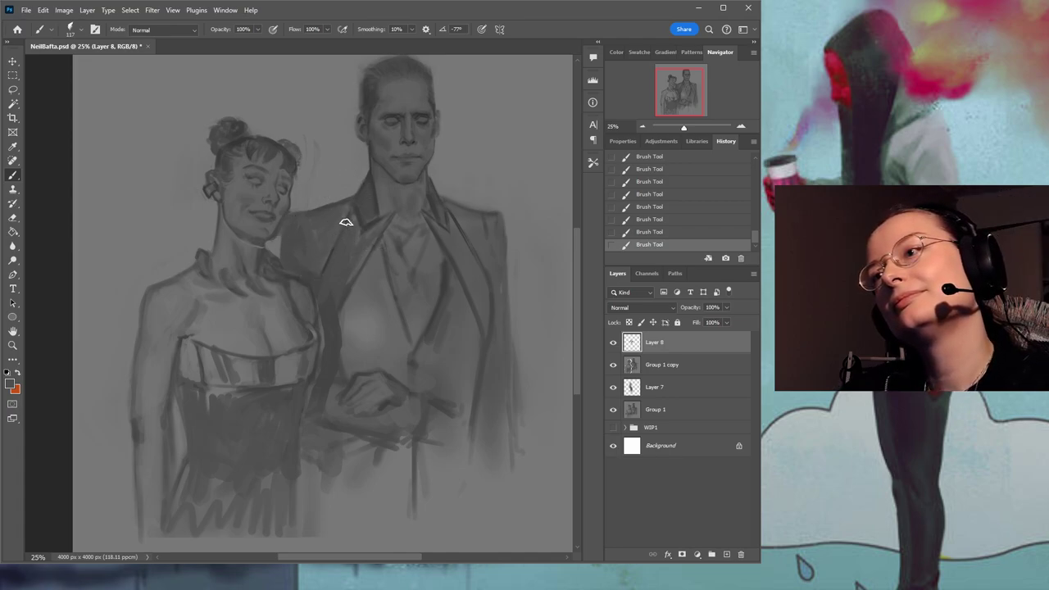
# Refine the slope of the man's near shoulder beside the collar with alternating sampled greys, and save the file.
pyautogui.keyDown('alt'); pyautogui.click(375, 205); pyautogui.keyUp('alt')
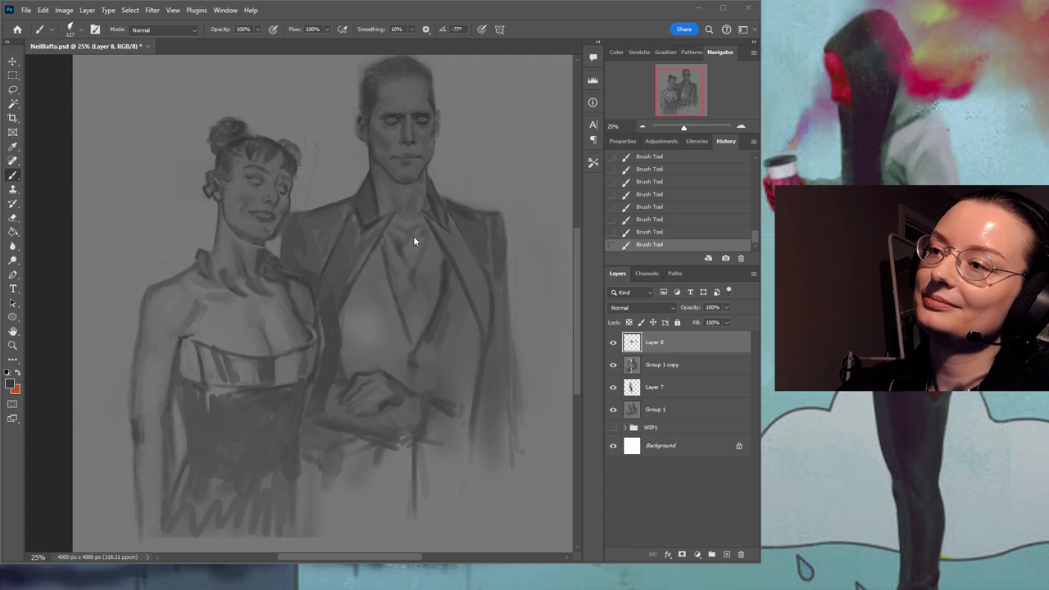
pyautogui.moveTo(358, 192); pyautogui.dragTo(335, 199)
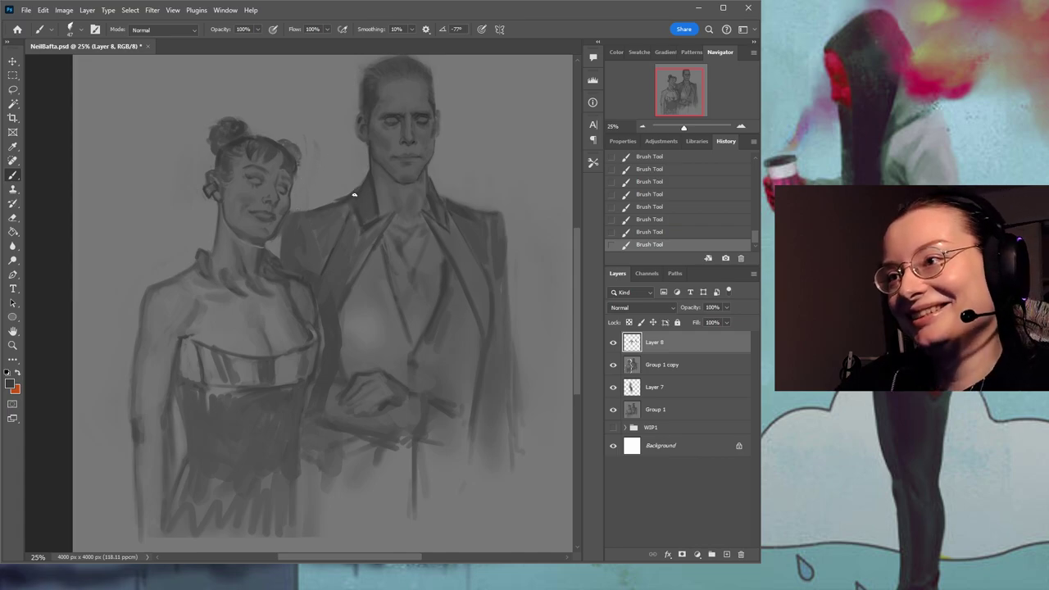
pyautogui.keyDown('alt'); pyautogui.click(358, 185); pyautogui.keyUp('alt')
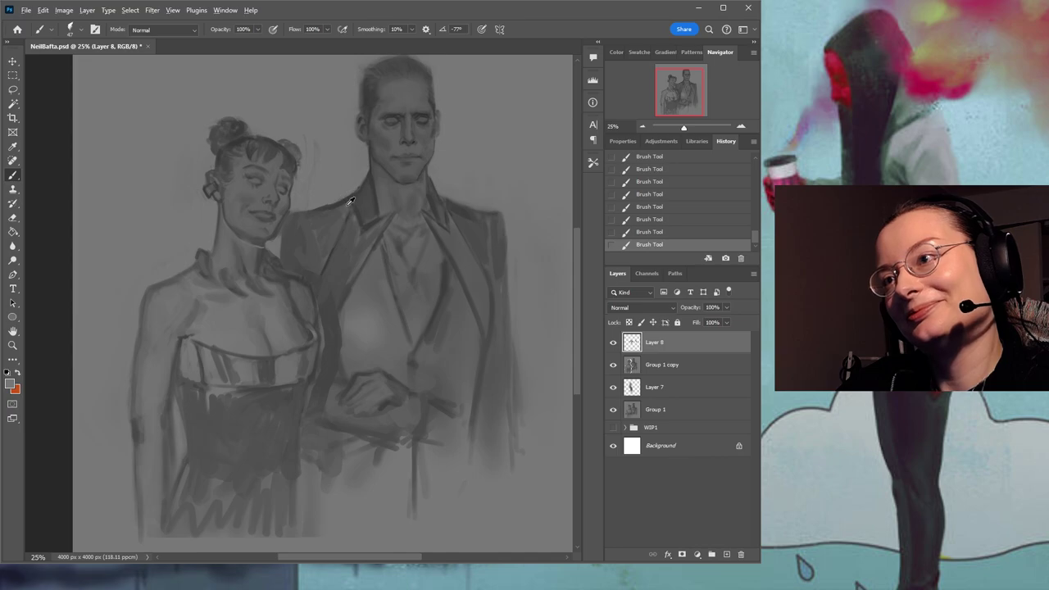
pyautogui.keyDown('alt'); pyautogui.click(349, 199); pyautogui.keyUp('alt')
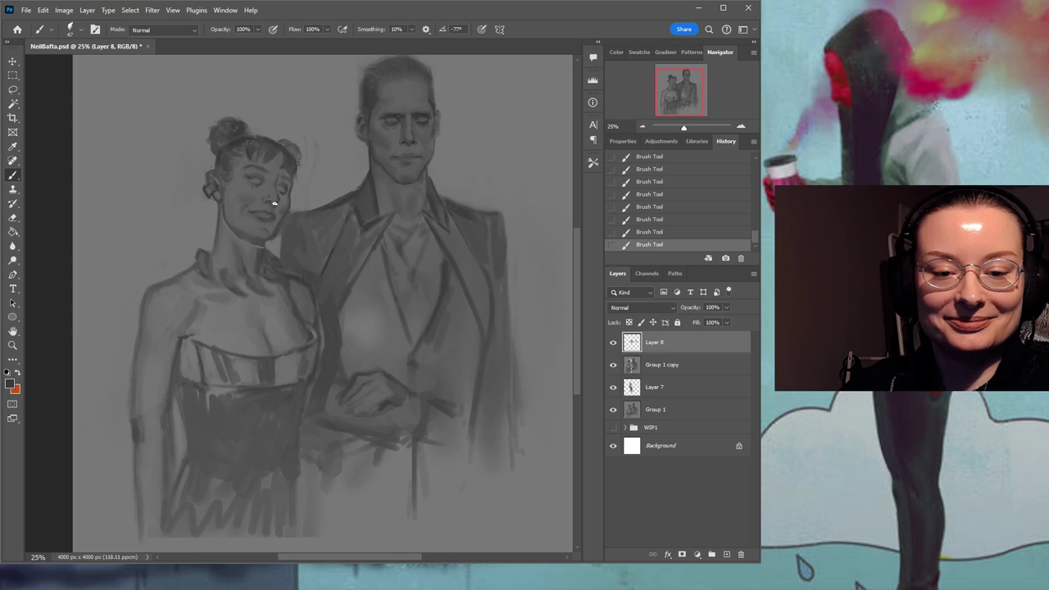
pyautogui.keyDown('alt'); pyautogui.click(344, 207); pyautogui.keyUp('alt')
pyautogui.keyDown('alt'); pyautogui.click(352, 191); pyautogui.keyUp('alt')
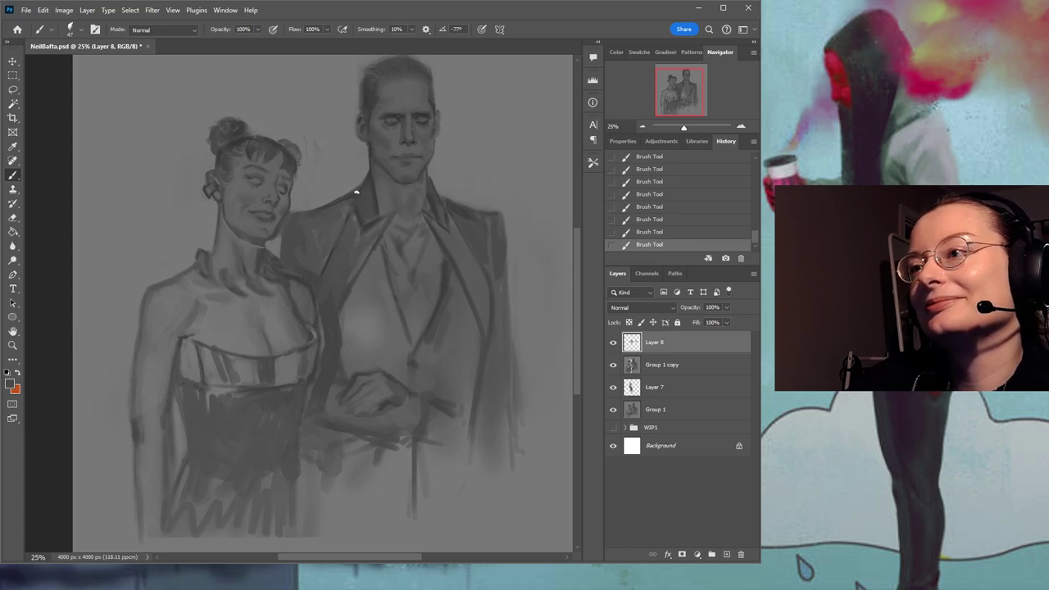
pyautogui.keyDown('alt'); pyautogui.click(349, 200); pyautogui.keyUp('alt')
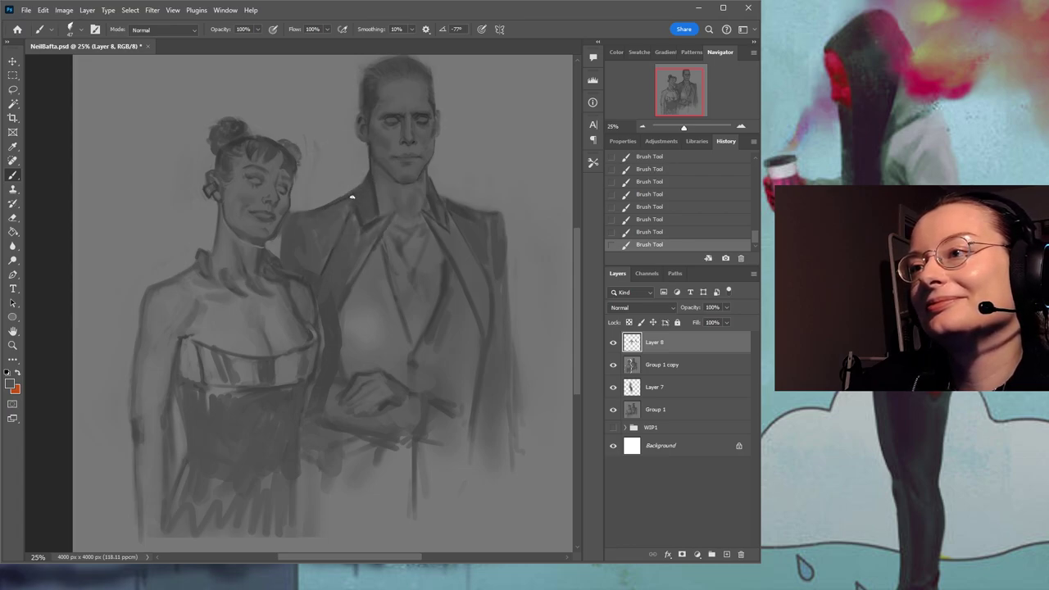
pyautogui.hotkey('ctrl', 's')
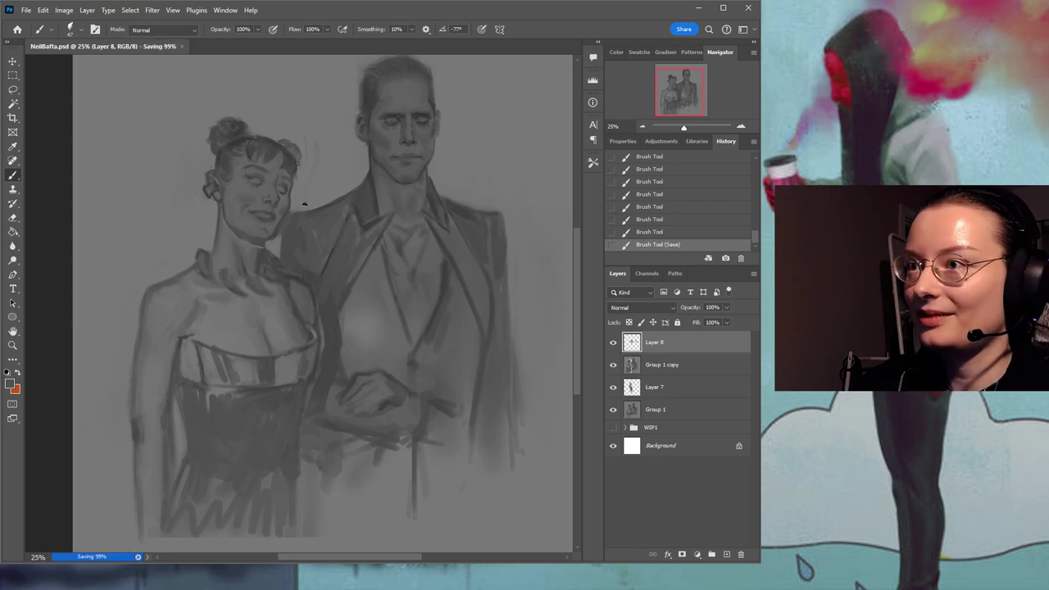
# Touch up the man's near shoulder edge and collar with short strokes and dabs of sampled light and dark grey.
pyautogui.moveTo(293, 210); pyautogui.dragTo(313, 203)
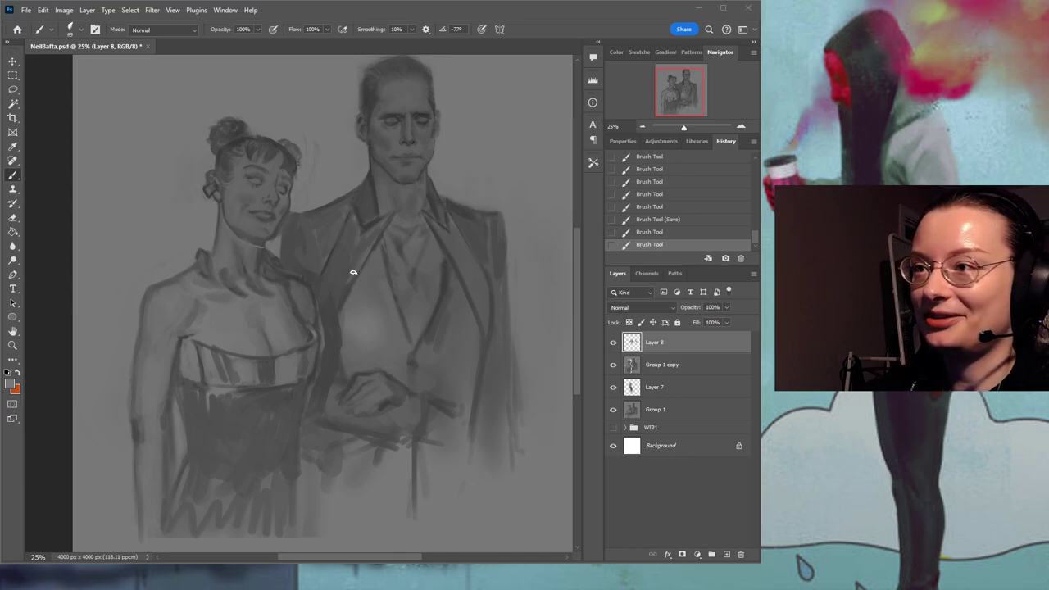
pyautogui.click(372, 213)
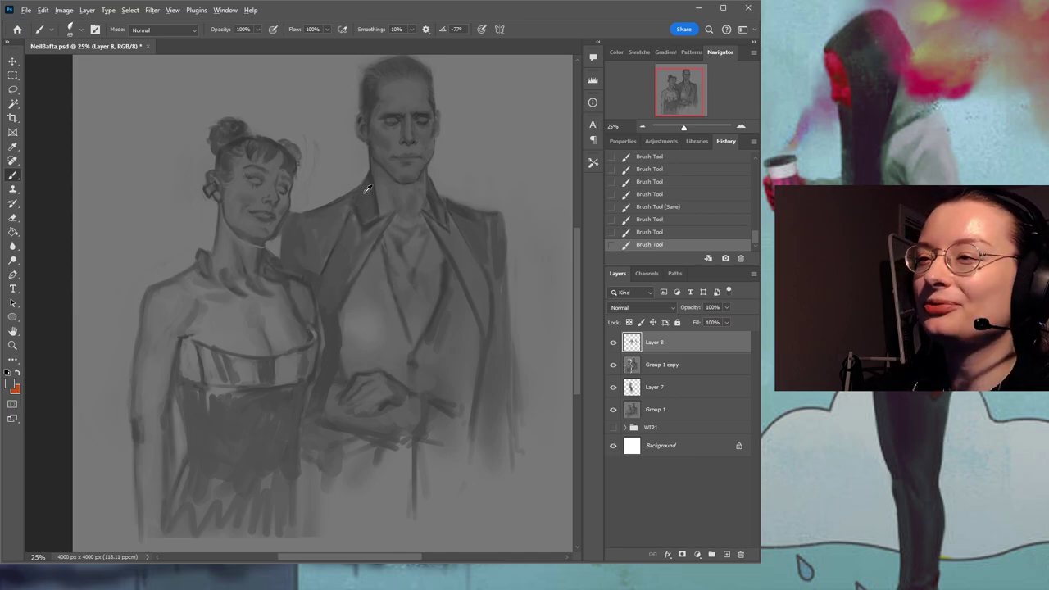
pyautogui.keyDown('alt'); pyautogui.click(371, 178); pyautogui.keyUp('alt')
pyautogui.click(357, 214)
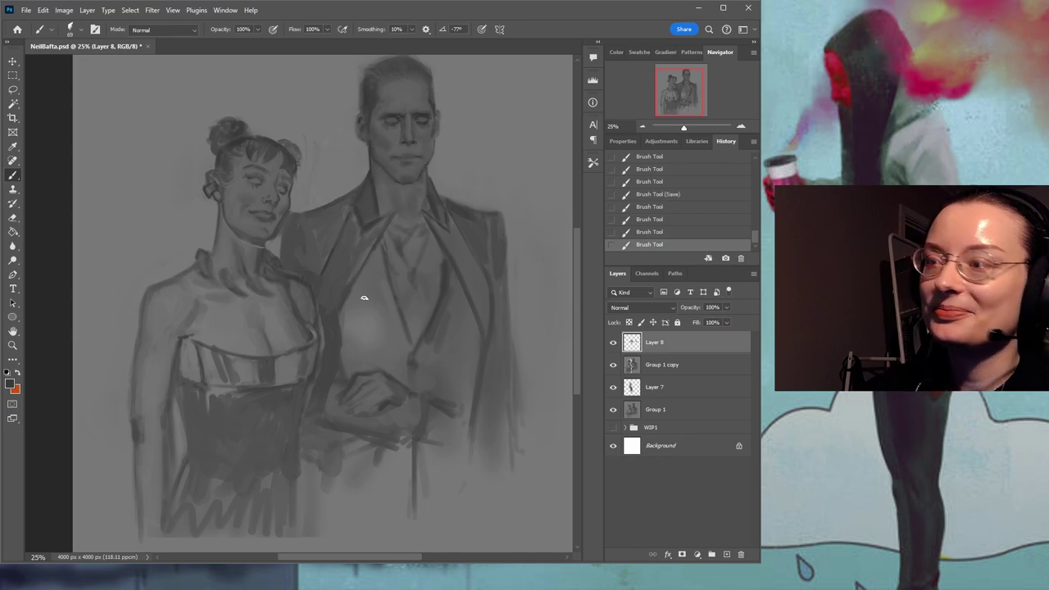
pyautogui.click(313, 211)
pyautogui.click(309, 211)
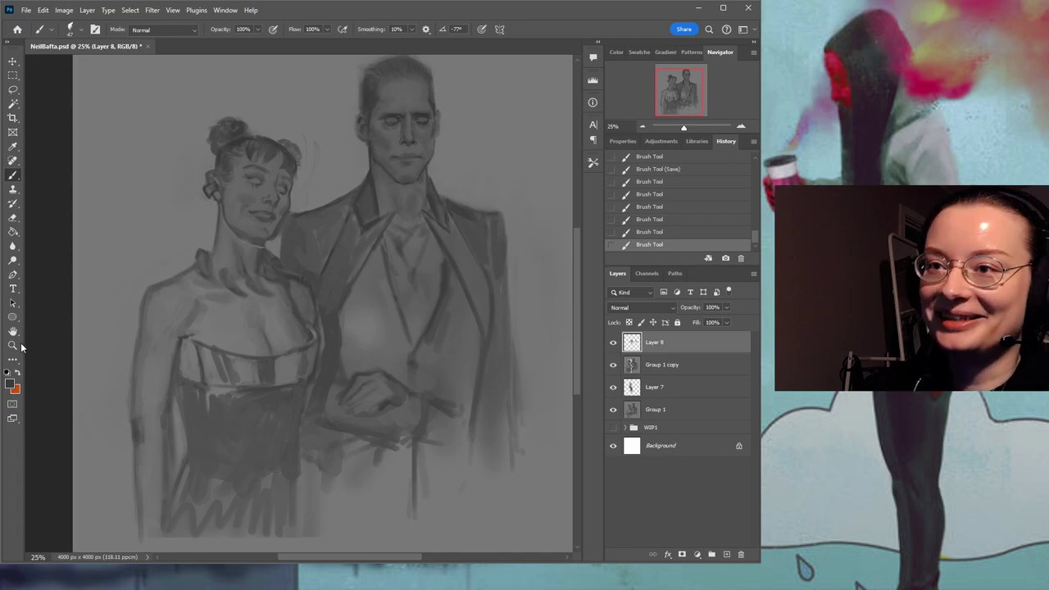
# Clean up the shoulder edge where it meets the woman's jaw and draw the dark outer edge of the man's near sleeve.
pyautogui.click(13, 345)
pyautogui.moveTo(277, 224); pyautogui.dragTo(333, 217)
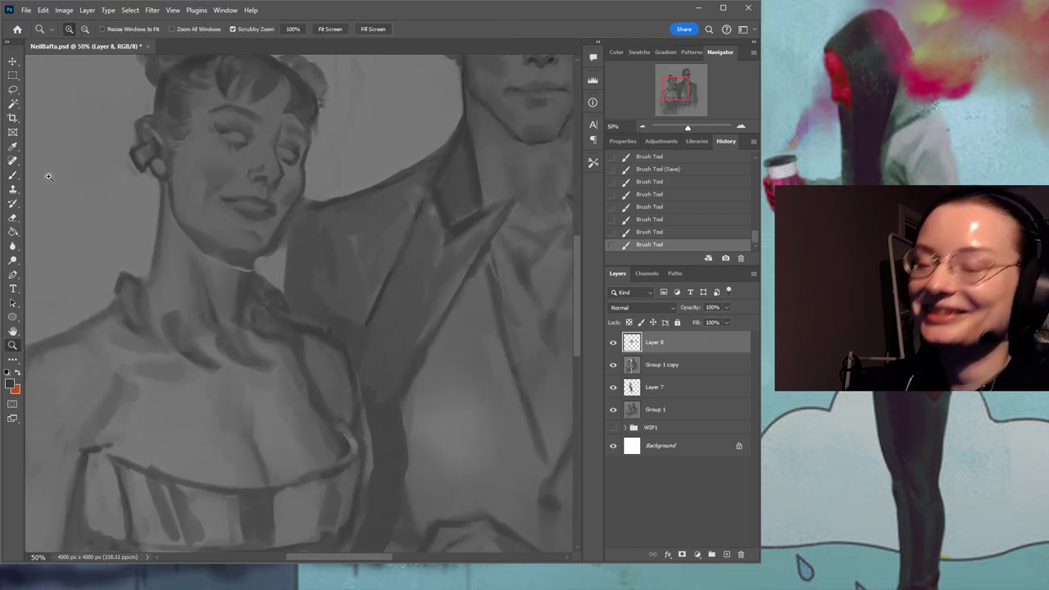
pyautogui.click(13, 174)
pyautogui.moveTo(346, 176); pyautogui.dragTo(305, 204)
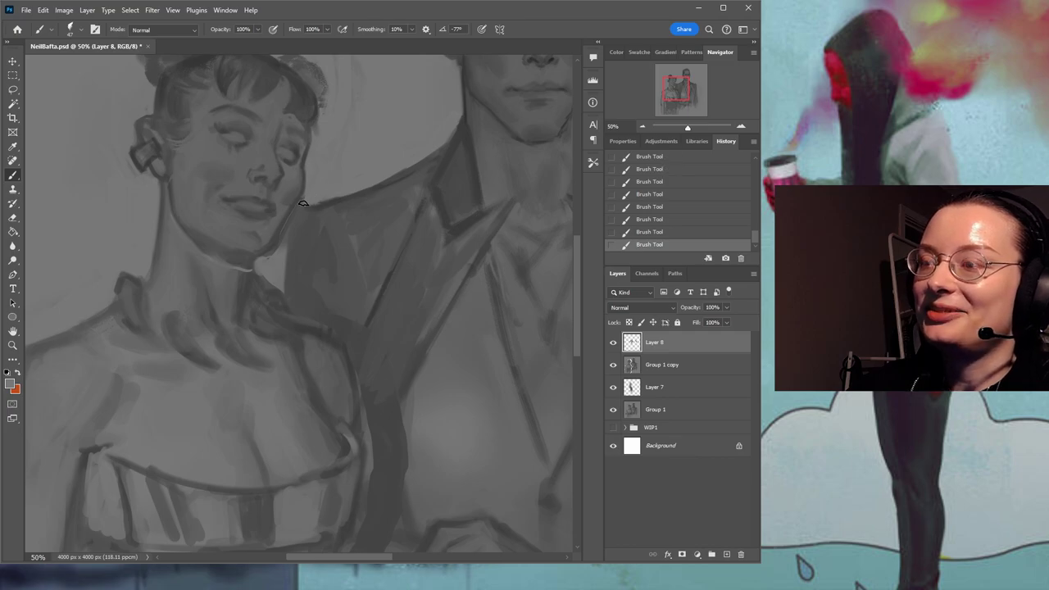
pyautogui.scroll(2, 369, 204)
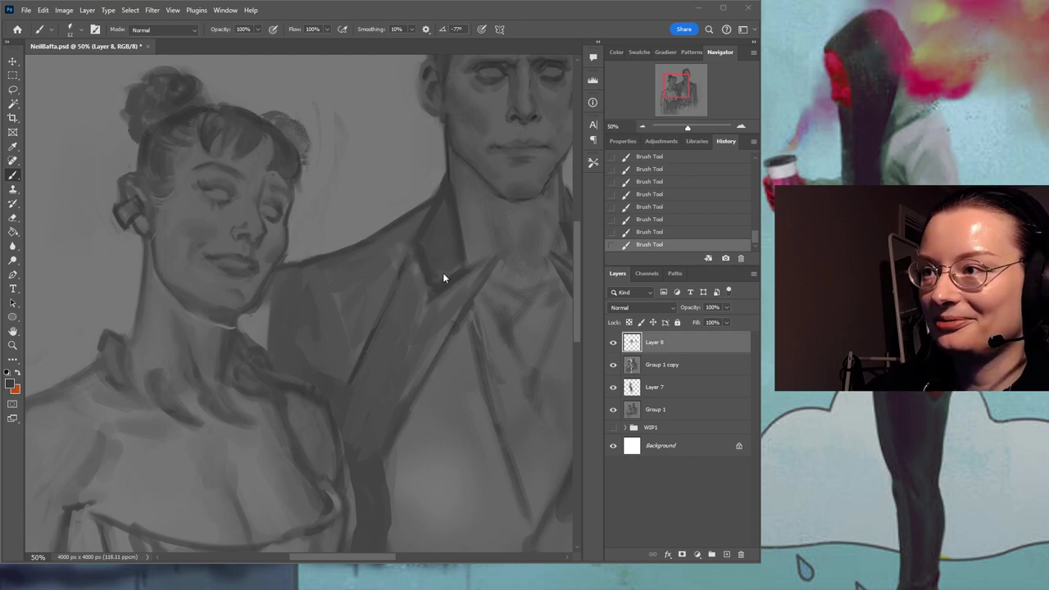
pyautogui.moveTo(263, 296); pyautogui.dragTo(265, 340)
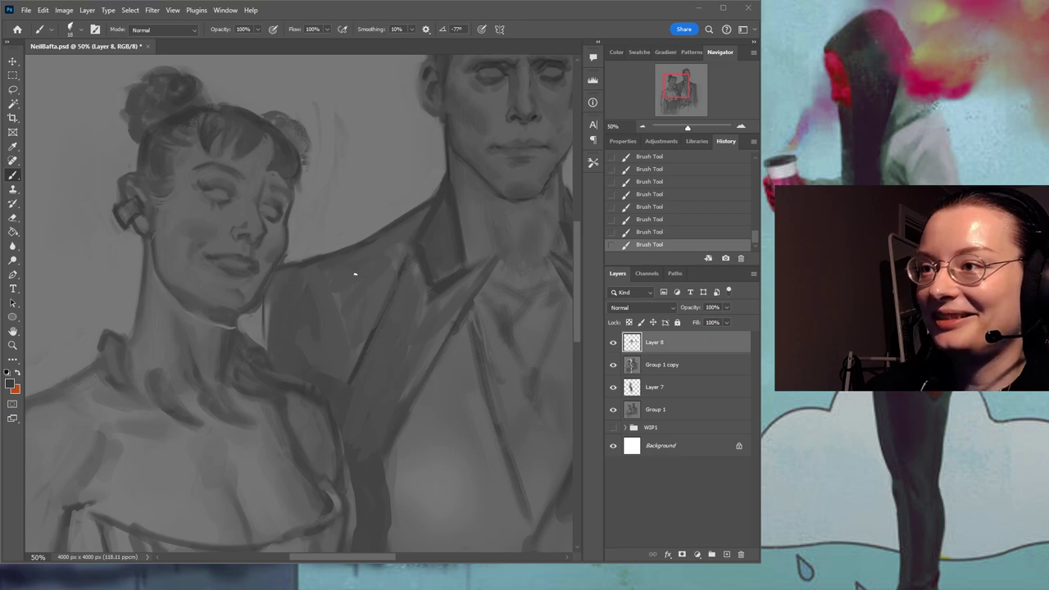
pyautogui.moveTo(265, 300); pyautogui.dragTo(266, 340)
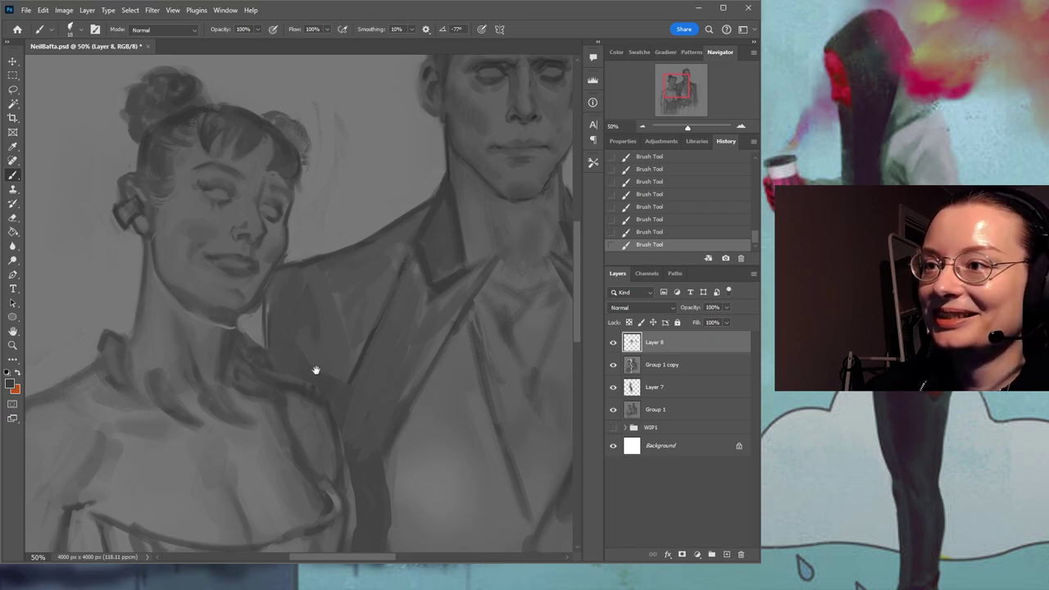
pyautogui.moveTo(317, 369); pyautogui.dragTo(296, 330)
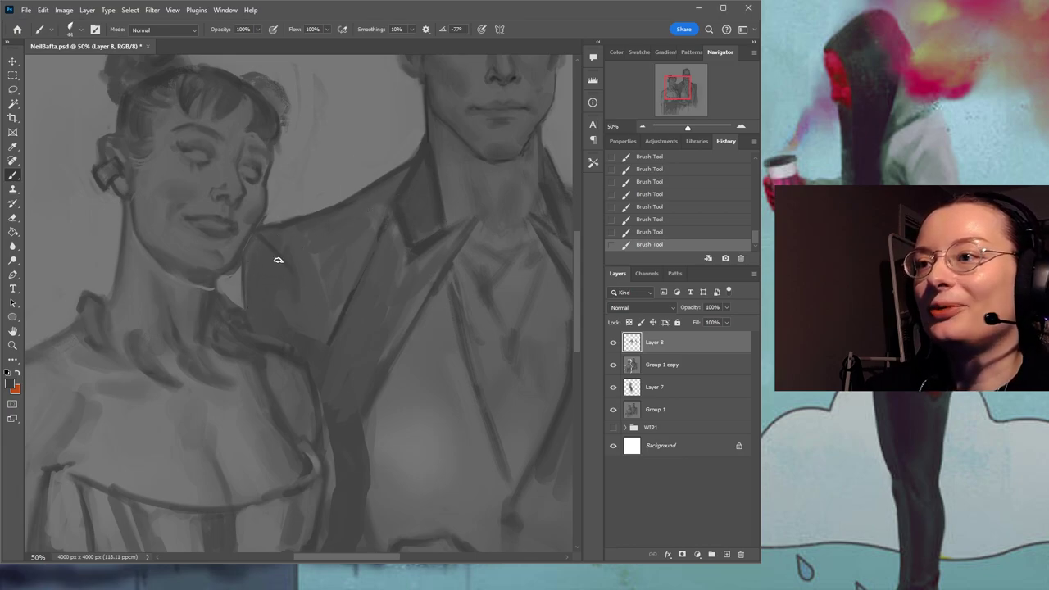
pyautogui.click(13, 345)
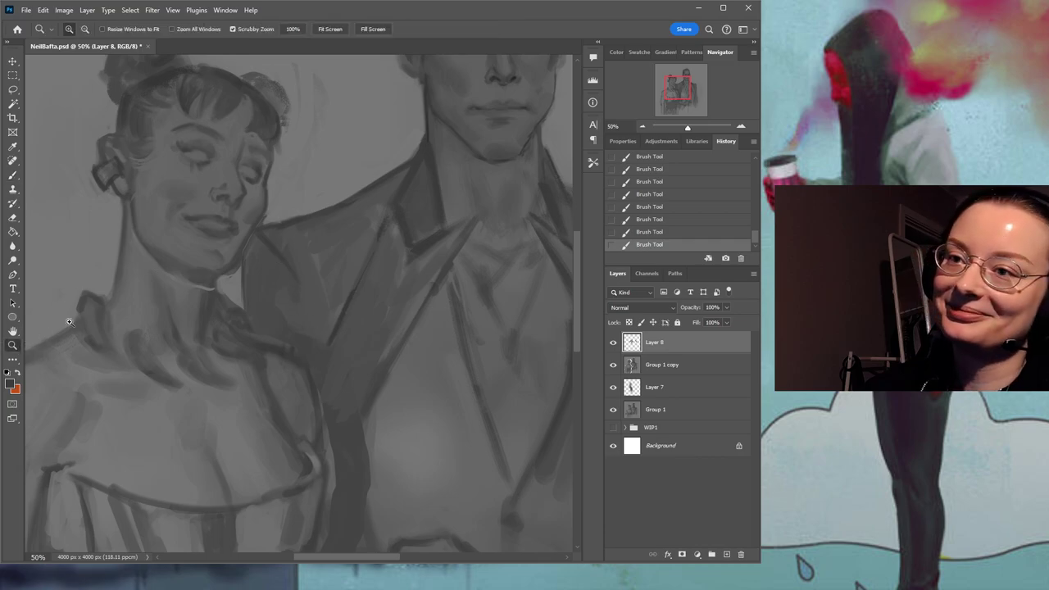
pyautogui.hotkey('ctrl', '0')
pyautogui.click(253, 307)
pyautogui.moveTo(298, 297); pyautogui.dragTo(267, 245)
pyautogui.click(13, 174)
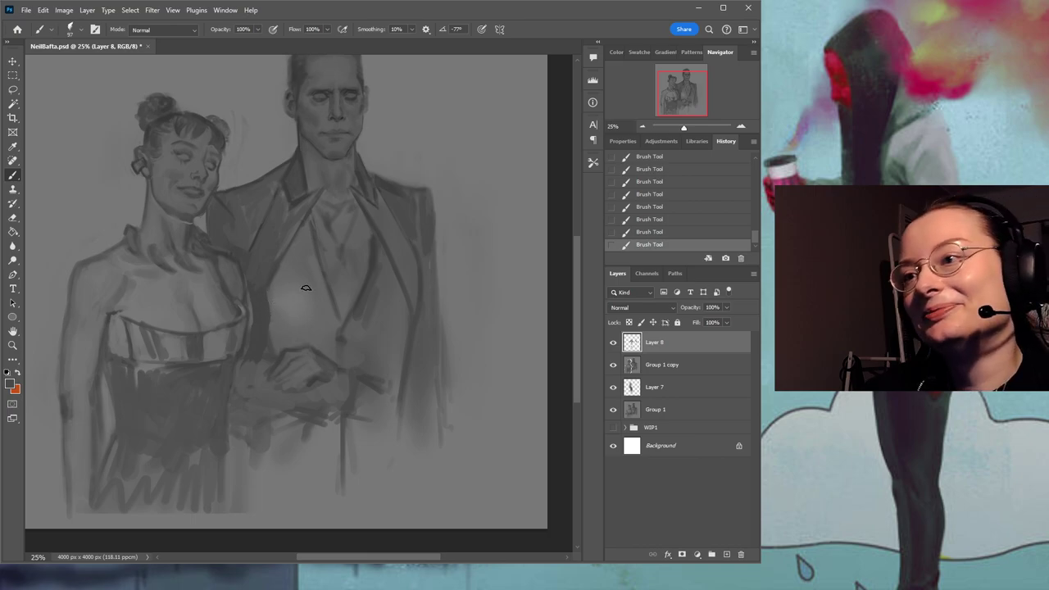
# Fill the man's near jacket front with dark grey and touch up his shoulder edges with sampled greys.
pyautogui.moveTo(300, 234)
pyautogui.mouseDown()
pyautogui.moveTo(283, 325)
pyautogui.moveTo(302, 339)
pyautogui.moveTo(326, 323)
pyautogui.moveTo(321, 289)
pyautogui.moveTo(330, 344)
pyautogui.moveTo(286, 339)
pyautogui.mouseUp()
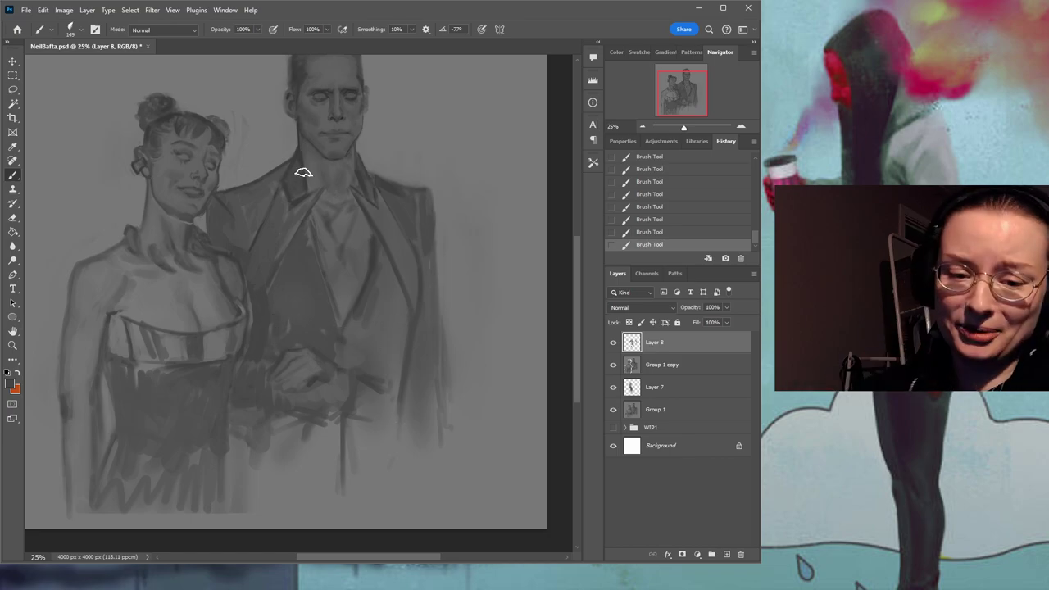
pyautogui.press('i')
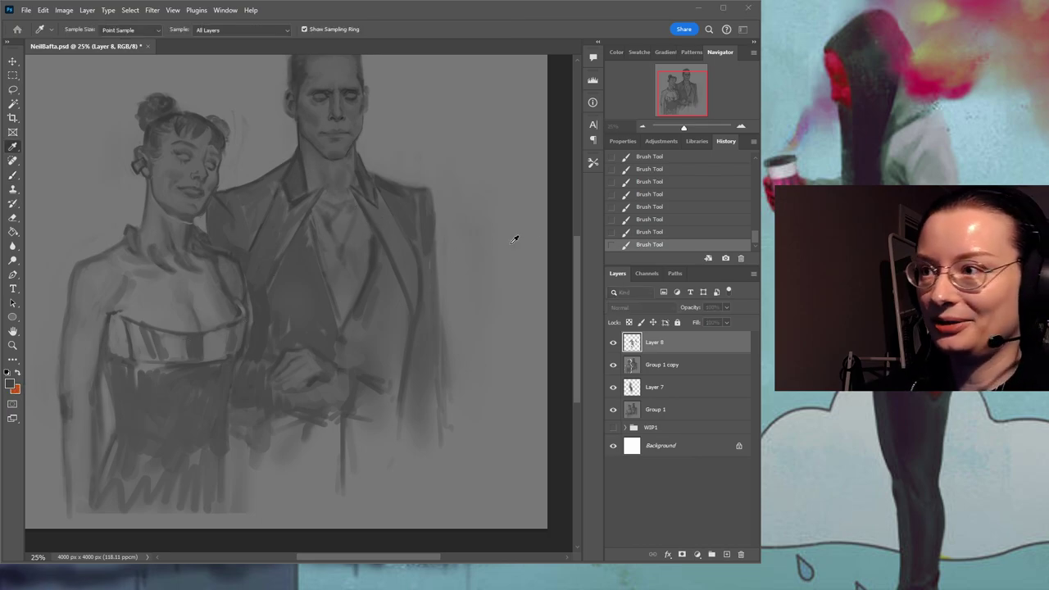
pyautogui.press('b')
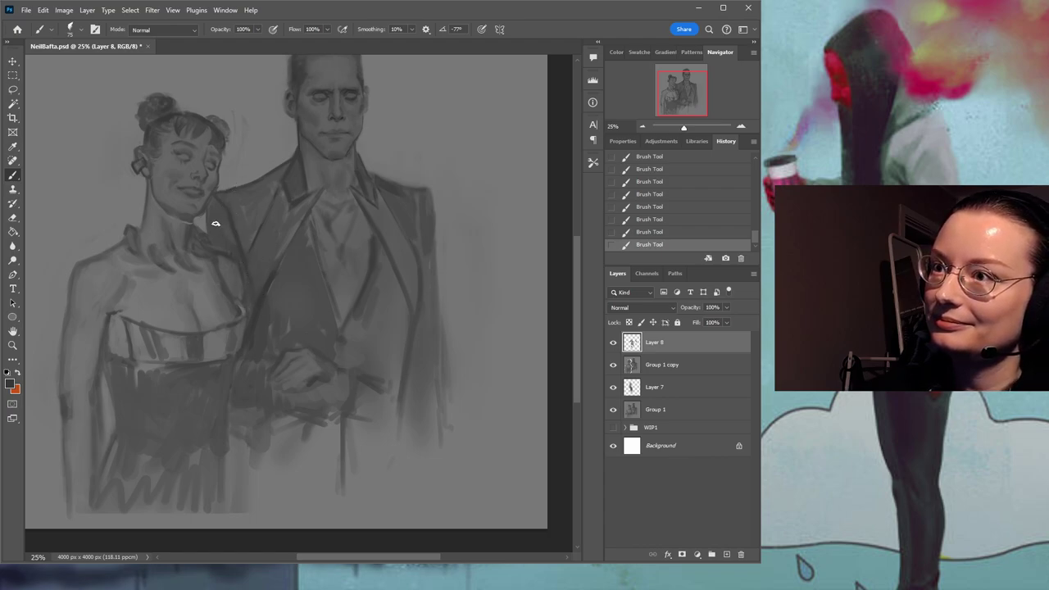
pyautogui.moveTo(210, 231); pyautogui.dragTo(210, 218)
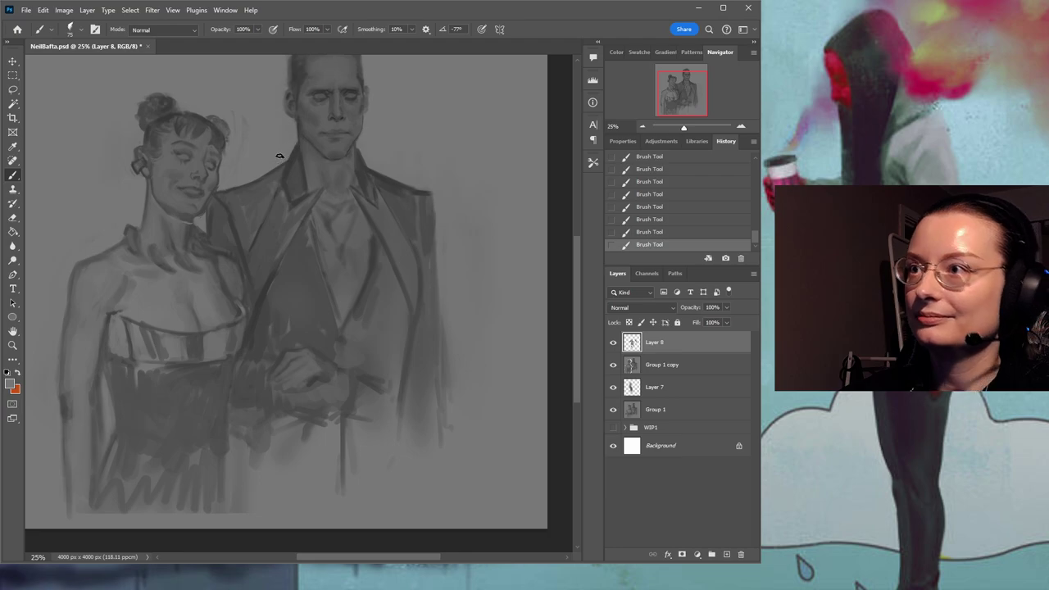
# Undo the last brush stroke and repaint the inner edge of the man's far collar with a smaller brush.
pyautogui.moveTo(423, 99); pyautogui.dragTo(408, 170)
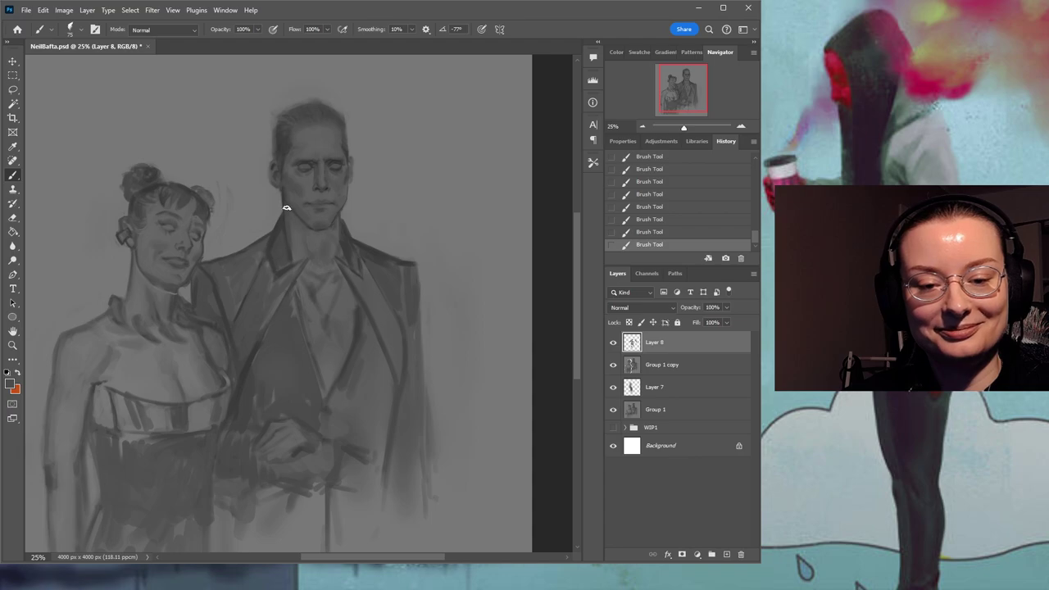
pyautogui.moveTo(349, 251); pyautogui.dragTo(383, 227)
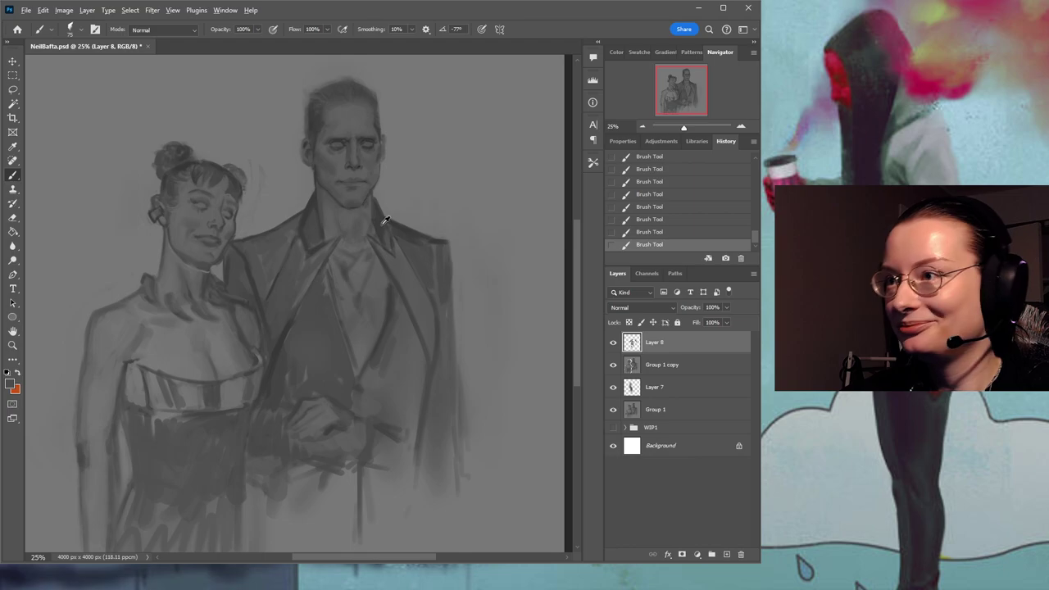
pyautogui.moveTo(428, 220); pyautogui.dragTo(366, 232)
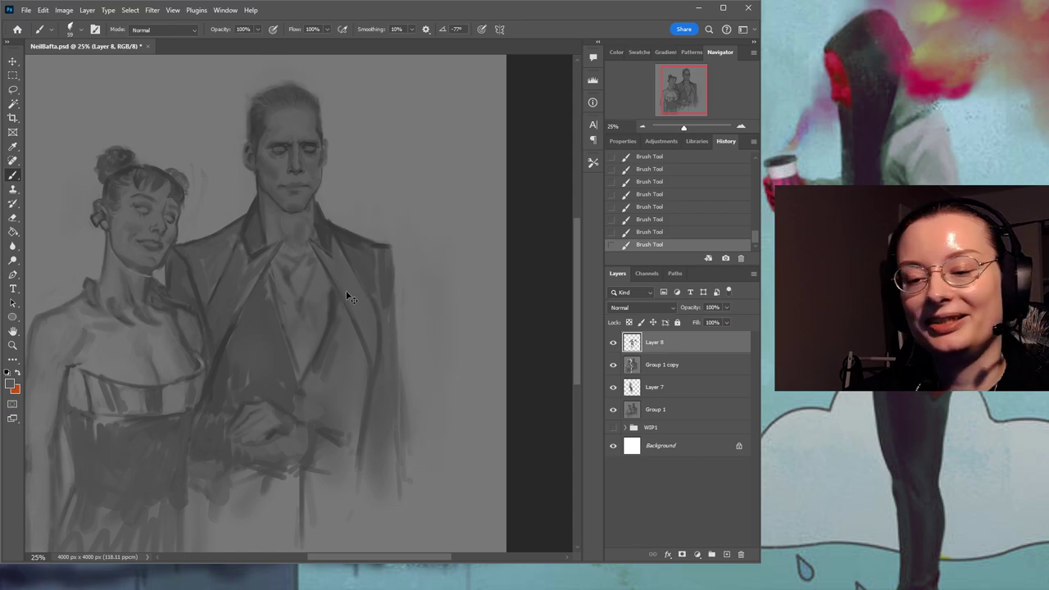
pyautogui.hotkey('ctrl', 'z')
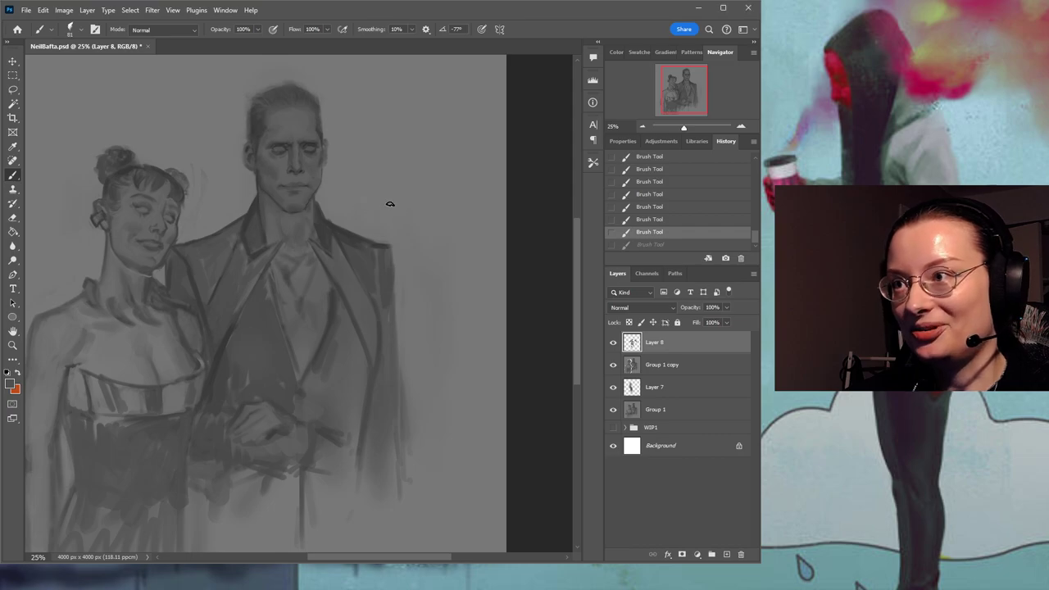
pyautogui.moveTo(309, 231); pyautogui.dragTo(314, 208)
pyautogui.keyDown('alt'); pyautogui.click(317, 207); pyautogui.keyUp('alt')
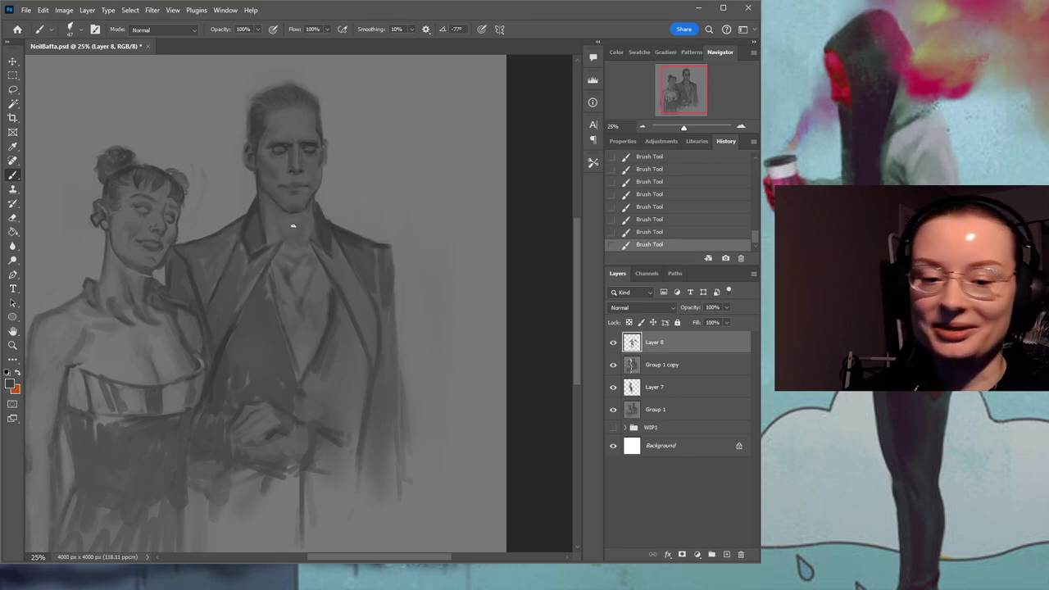
# Refine the boundary between the man's neck and far collar with short strokes of sampled light and dark grey.
pyautogui.click(13, 347)
pyautogui.click(316, 174)
pyautogui.click(306, 188)
pyautogui.click(174, 313)
pyautogui.click(12, 175)
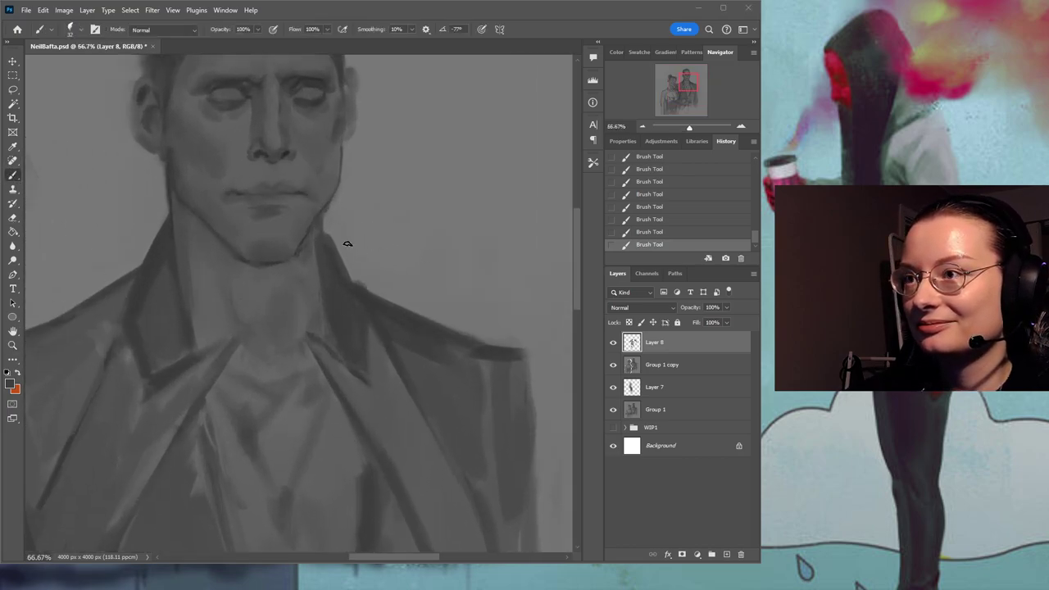
pyautogui.keyDown('alt'); pyautogui.click(306, 264); pyautogui.keyUp('alt')
pyautogui.moveTo(315, 230)
pyautogui.mouseDown()
pyautogui.moveTo(315, 281)
pyautogui.moveTo(321, 271)
pyautogui.mouseUp()
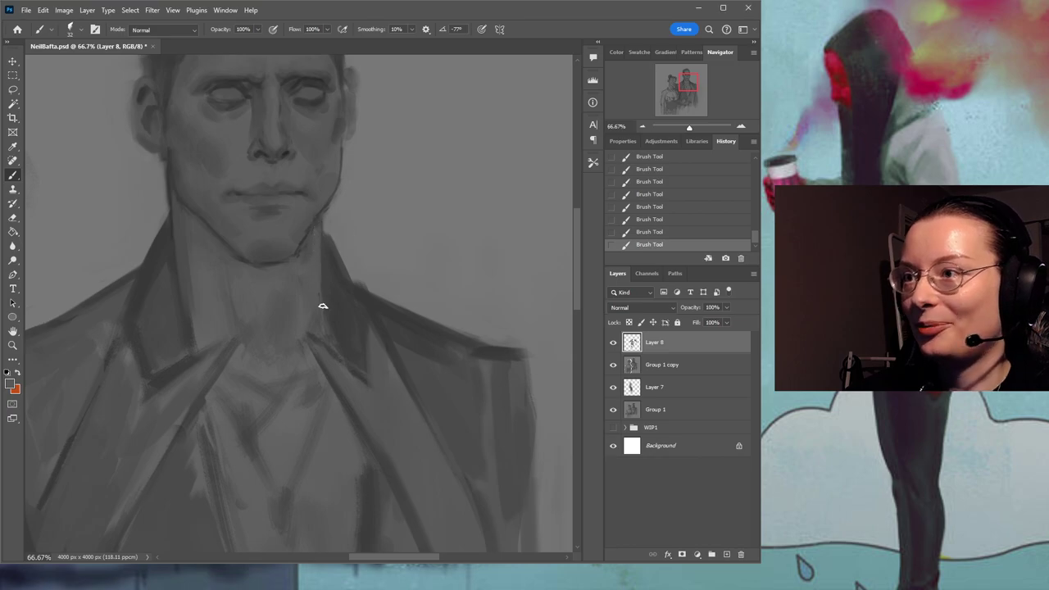
pyautogui.moveTo(360, 169); pyautogui.dragTo(373, 242)
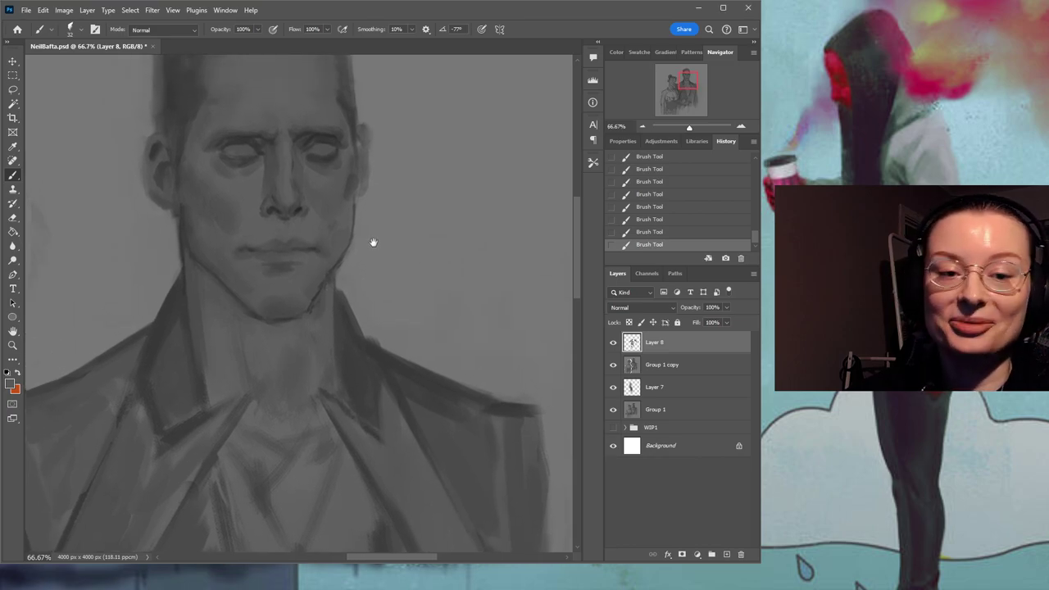
pyautogui.keyDown('alt'); pyautogui.click(327, 347); pyautogui.keyUp('alt')
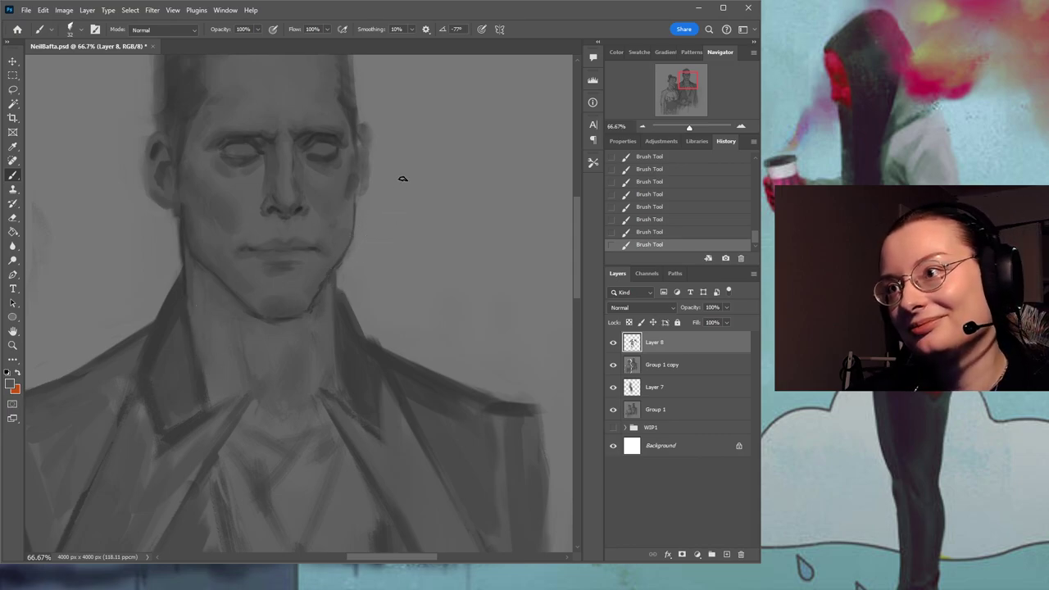
# Define the upper rim of the man's far ear with sampled dark grey, and save the file.
pyautogui.moveTo(401, 184); pyautogui.dragTo(393, 251)
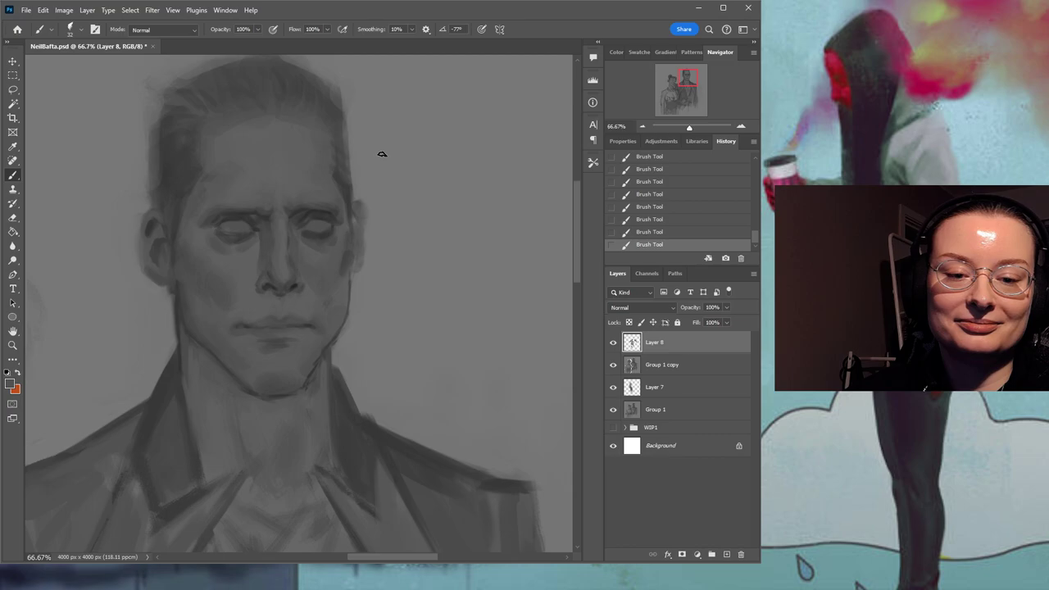
pyautogui.moveTo(359, 205); pyautogui.dragTo(375, 200)
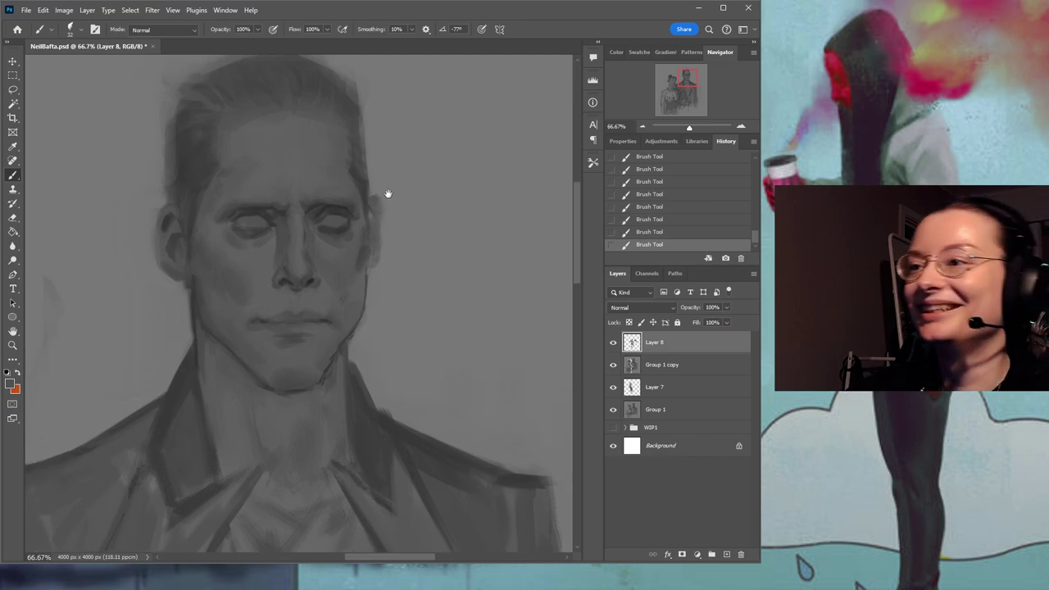
pyautogui.keyDown('alt'); pyautogui.click(383, 191); pyautogui.keyUp('alt')
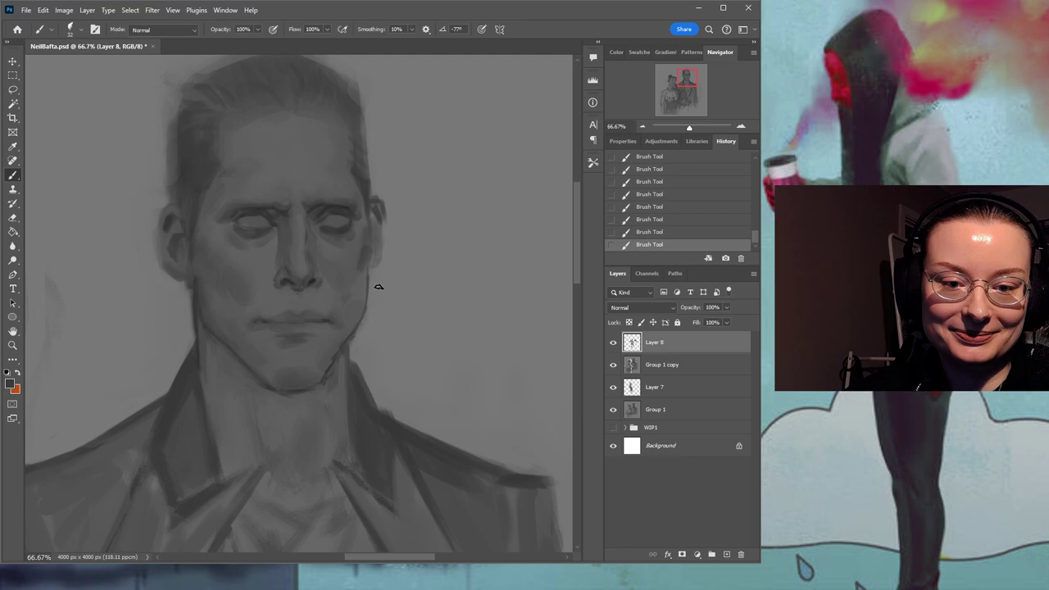
pyautogui.moveTo(317, 259); pyautogui.dragTo(330, 274)
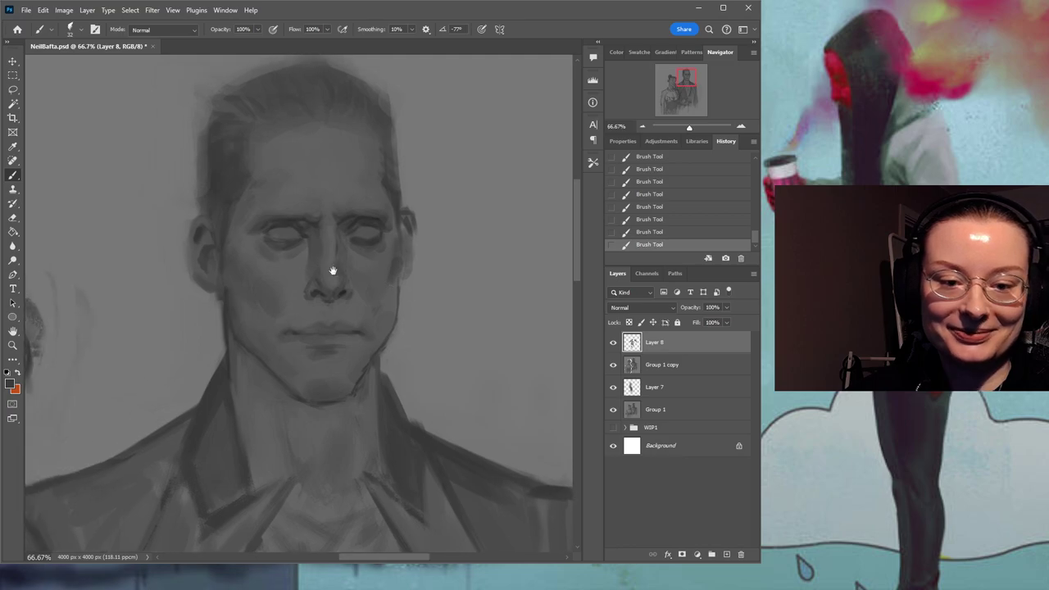
pyautogui.moveTo(373, 228); pyautogui.dragTo(337, 247)
pyautogui.hotkey('ctrl', 's')
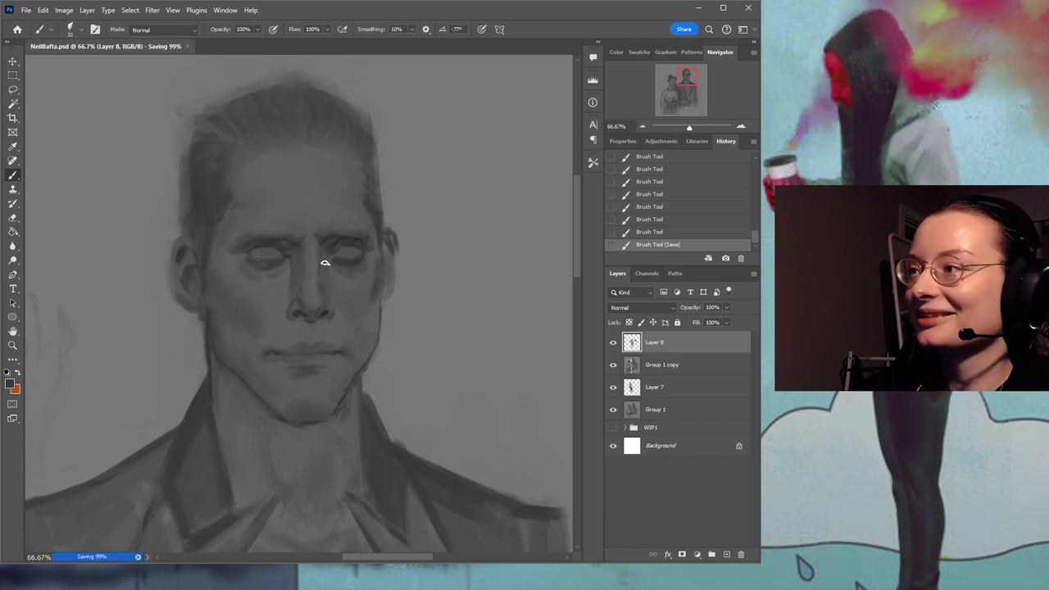
# Start the dark edge of the woman's neck just below her jaw, and save the file.
pyautogui.press('z')
pyautogui.hotkey('ctrl', '0')
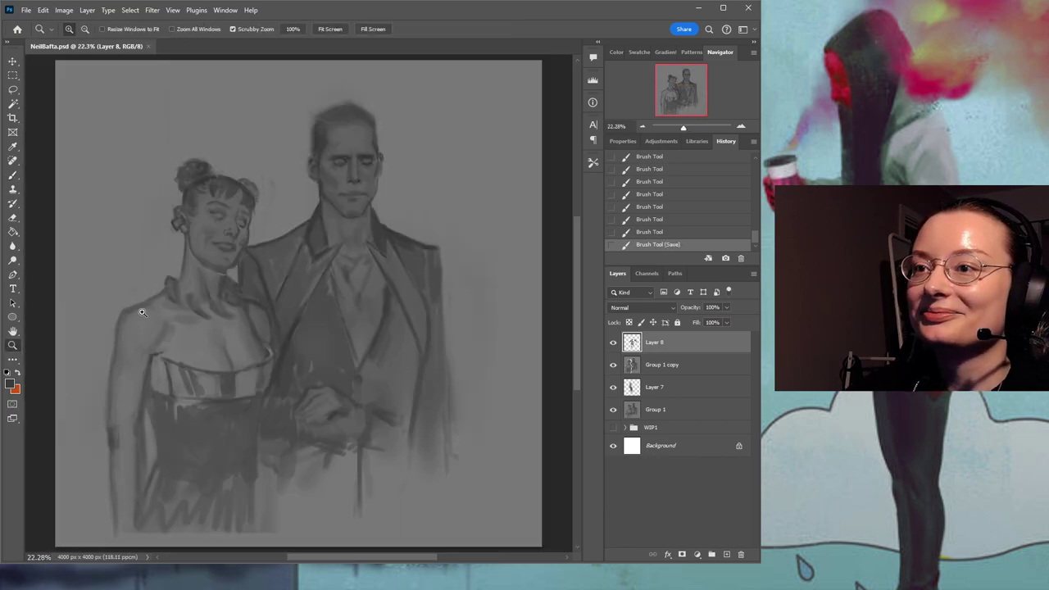
pyautogui.click(251, 246)
pyautogui.click(202, 281)
pyautogui.click(205, 280)
pyautogui.press('b')
pyautogui.moveTo(244, 270); pyautogui.dragTo(241, 288)
pyautogui.hotkey('ctrl', 's')
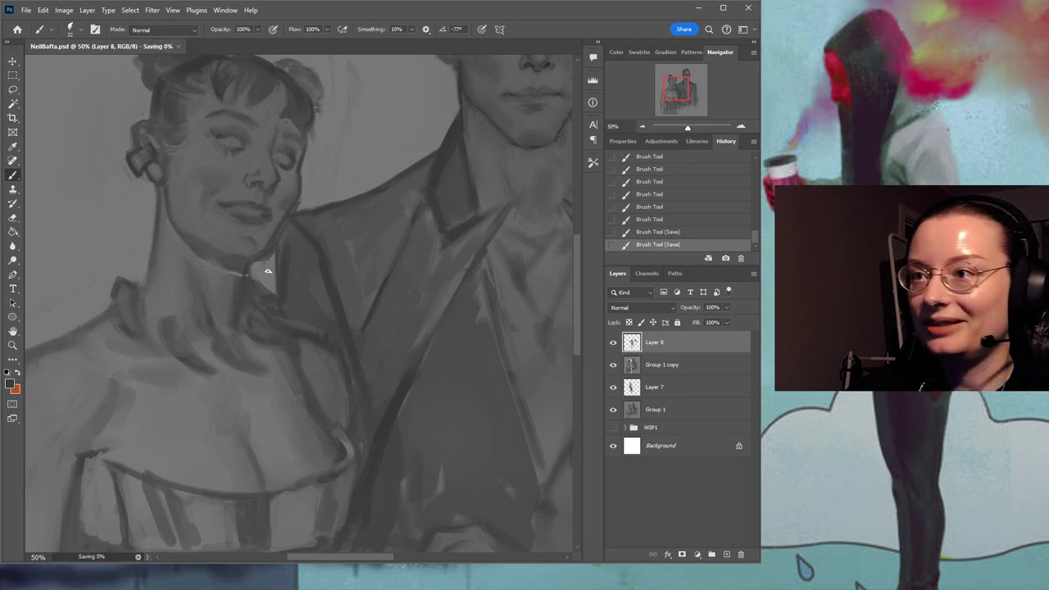
# Extend the dark neck edge down to the woman's collar and rework the underside of her chin with sampled greys.
pyautogui.moveTo(249, 264); pyautogui.dragTo(241, 303)
pyautogui.moveTo(247, 269)
pyautogui.mouseDown()
pyautogui.moveTo(241, 309)
pyautogui.moveTo(271, 256)
pyautogui.mouseUp()
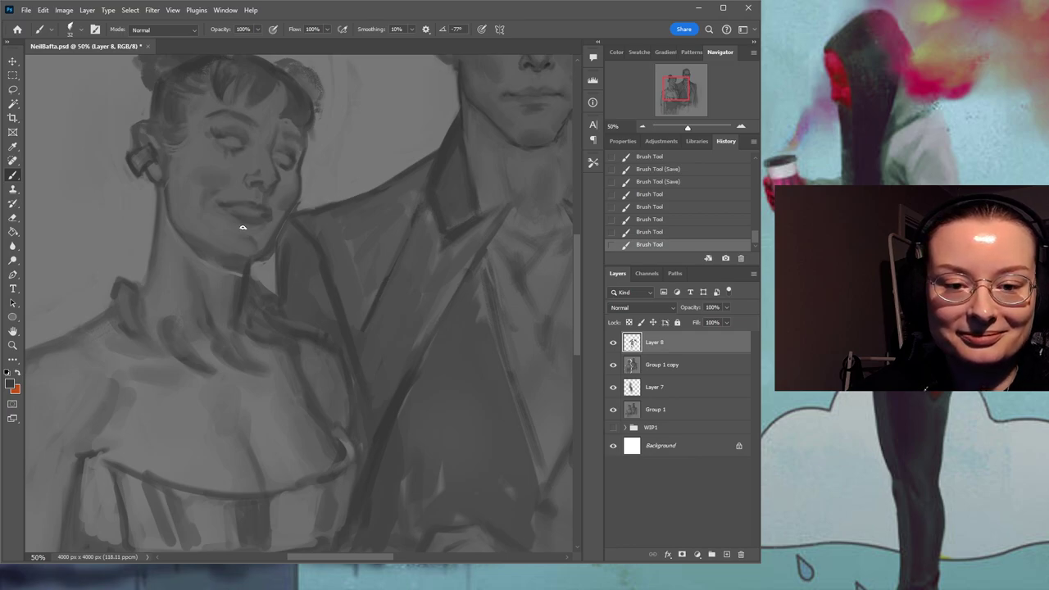
pyautogui.moveTo(264, 264); pyautogui.dragTo(272, 237)
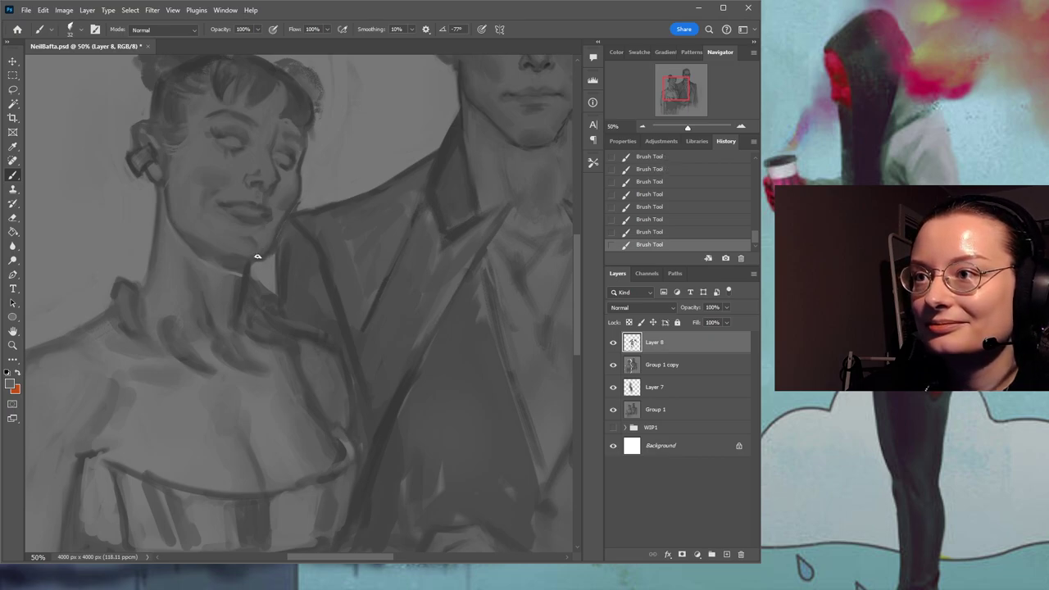
pyautogui.keyDown('alt'); pyautogui.click(237, 267); pyautogui.keyUp('alt')
pyautogui.keyDown('alt'); pyautogui.click(231, 275); pyautogui.keyUp('alt')
pyautogui.hotkey('ctrl', 'z')
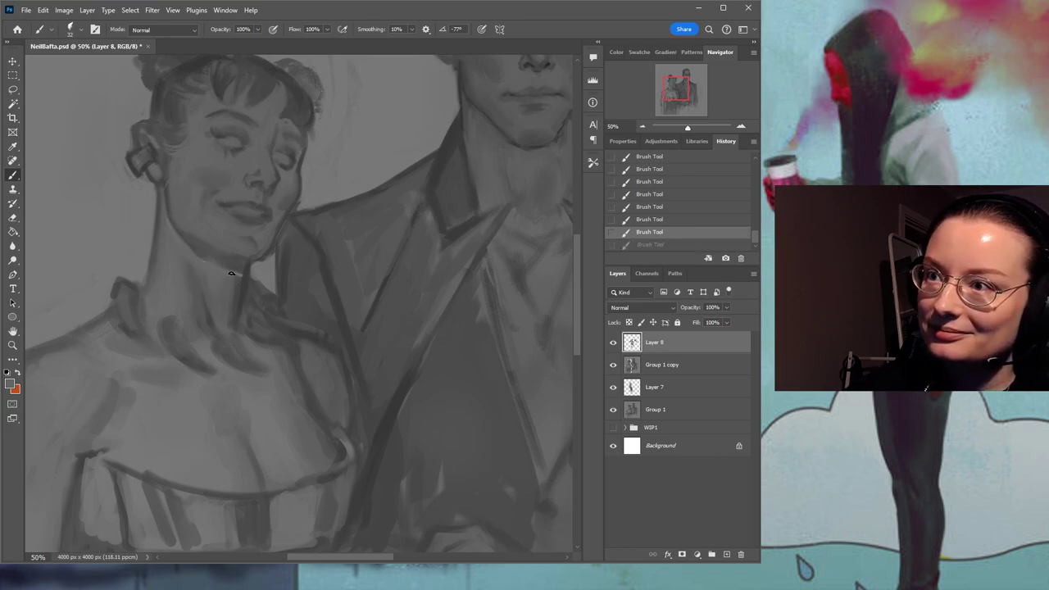
pyautogui.moveTo(228, 274); pyautogui.dragTo(236, 279)
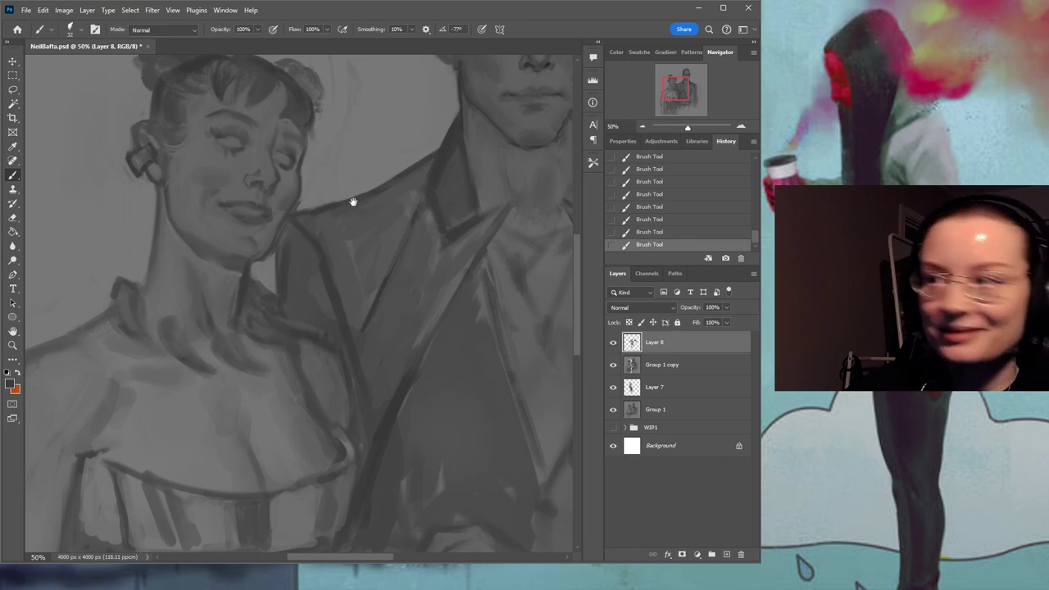
# Clean up the woman's neck edge and chin contour with short strokes of alternating sampled light and dark greys.
pyautogui.moveTo(352, 202); pyautogui.dragTo(354, 256)
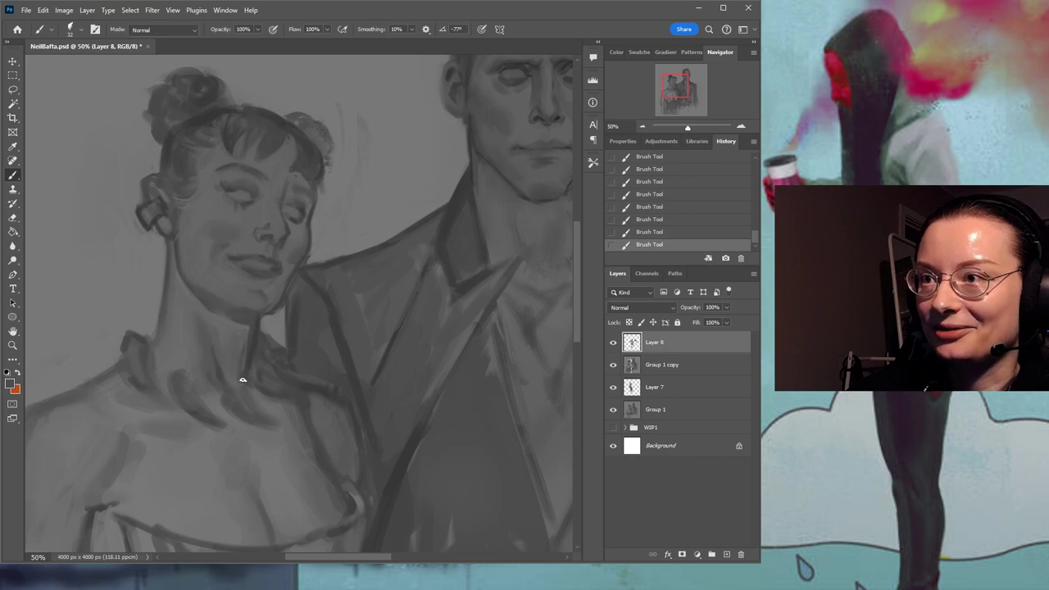
pyautogui.keyDown('alt'); pyautogui.click(244, 335); pyautogui.keyUp('alt')
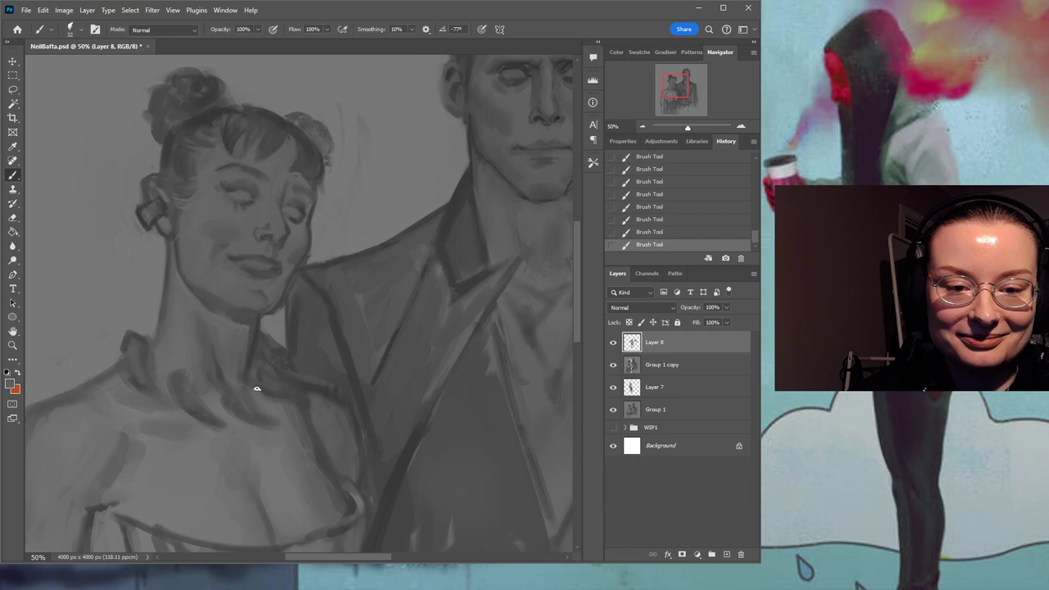
pyautogui.moveTo(298, 352); pyautogui.dragTo(259, 280)
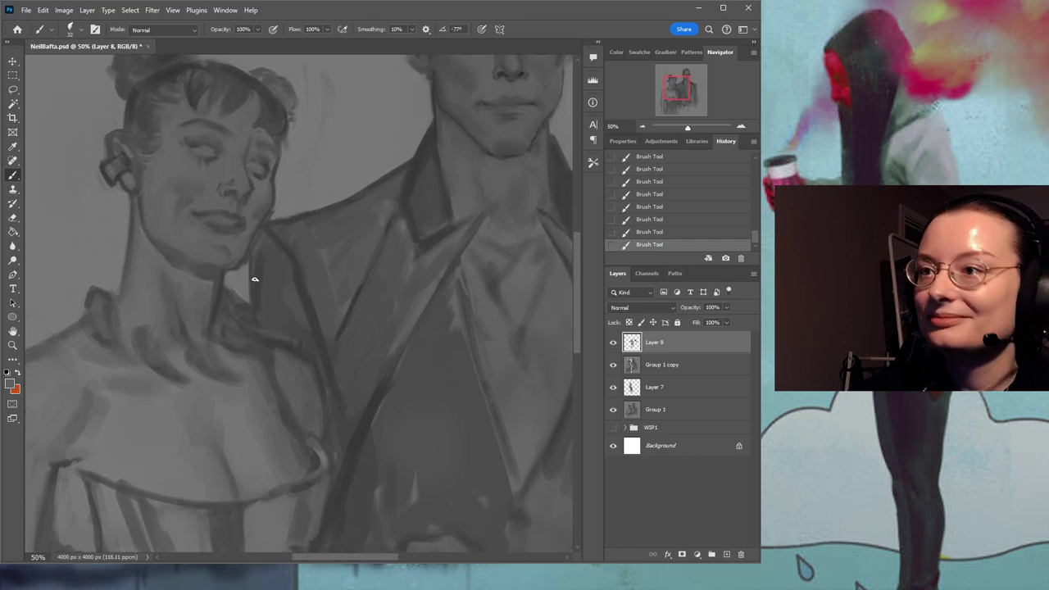
pyautogui.keyDown('alt'); pyautogui.click(223, 282); pyautogui.keyUp('alt')
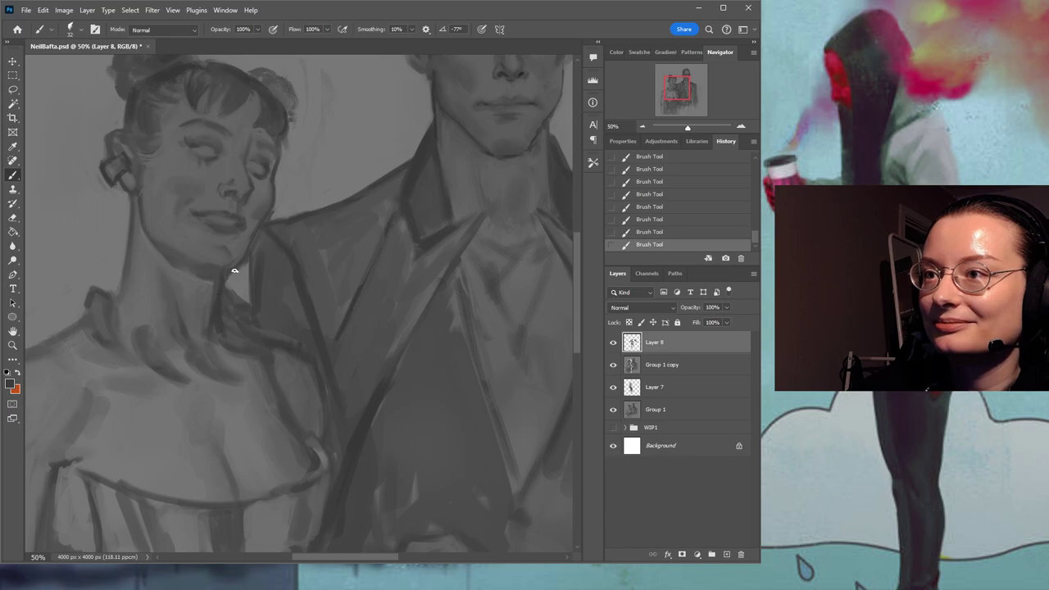
pyautogui.keyDown('alt'); pyautogui.click(240, 278); pyautogui.keyUp('alt')
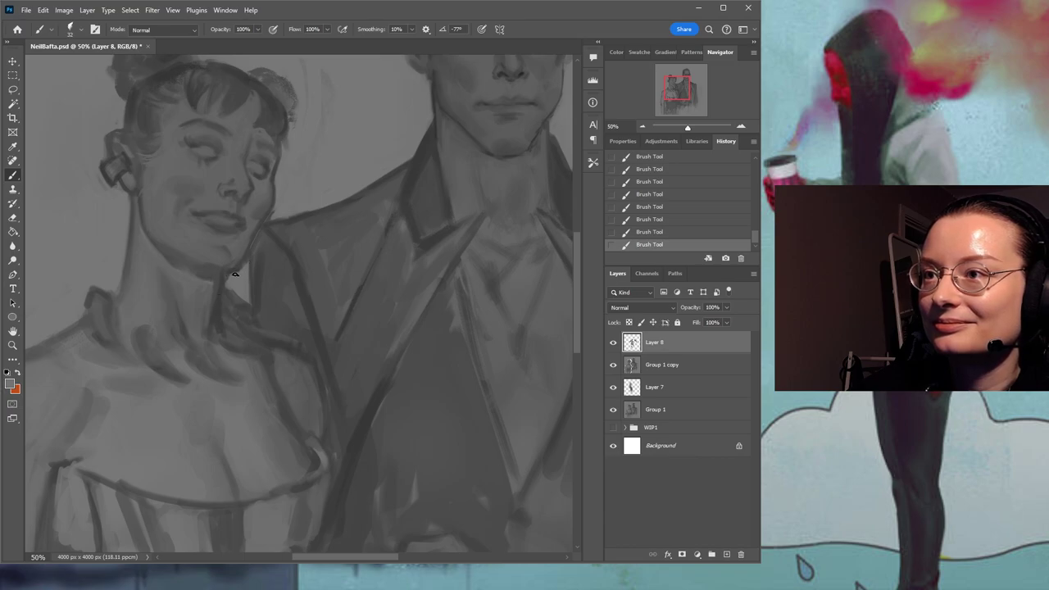
pyautogui.keyDown('alt'); pyautogui.click(221, 280); pyautogui.keyUp('alt')
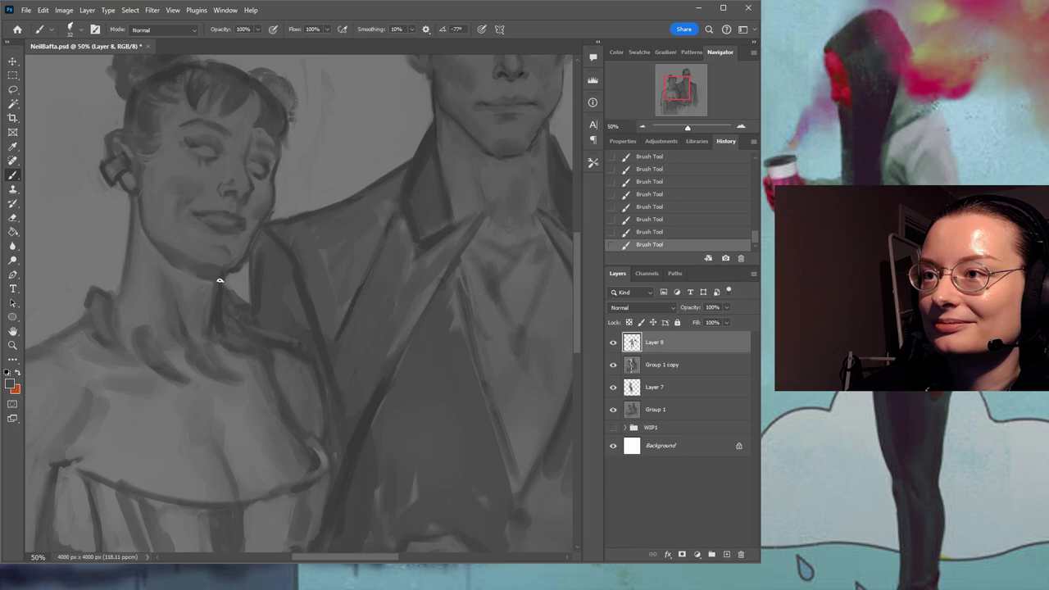
pyautogui.keyDown('alt'); pyautogui.click(213, 289); pyautogui.keyUp('alt')
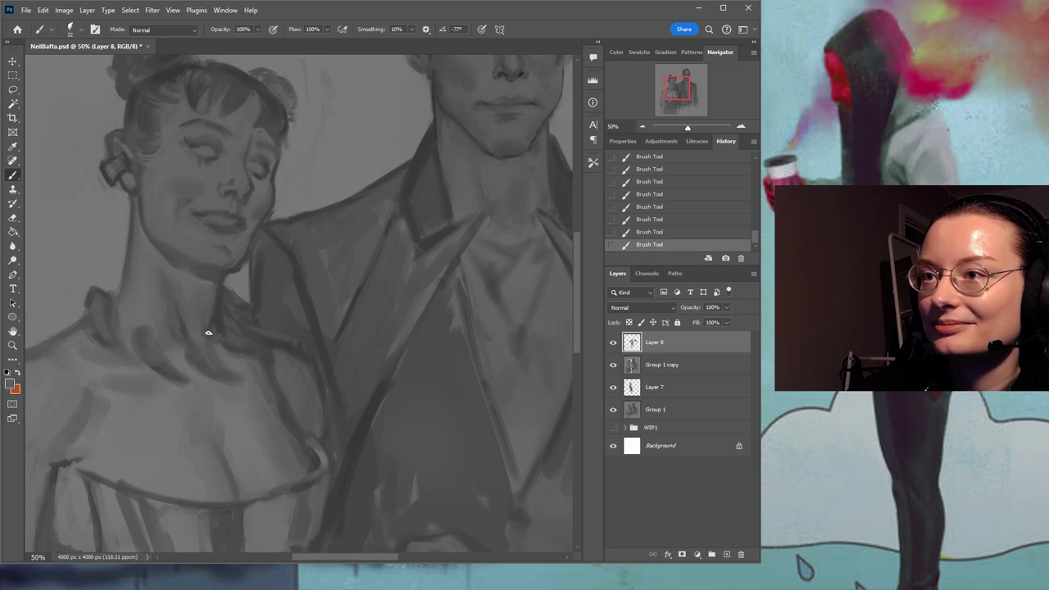
pyautogui.keyDown('alt'); pyautogui.click(221, 307); pyautogui.keyUp('alt')
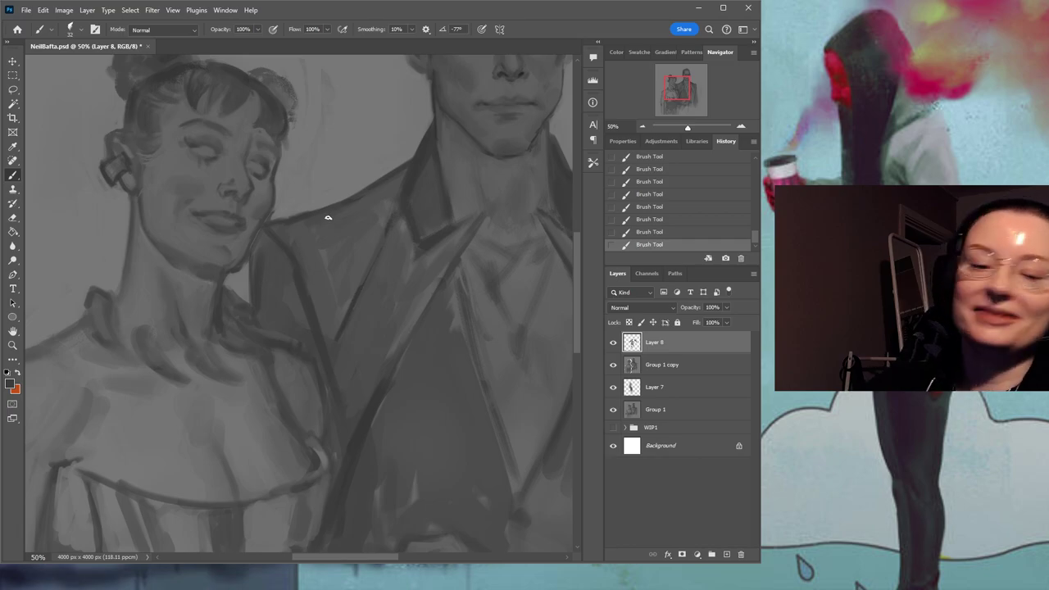
# Merge Layer 8 with the Group 1 copy layer.
pyautogui.moveTo(260, 222); pyautogui.dragTo(298, 287)
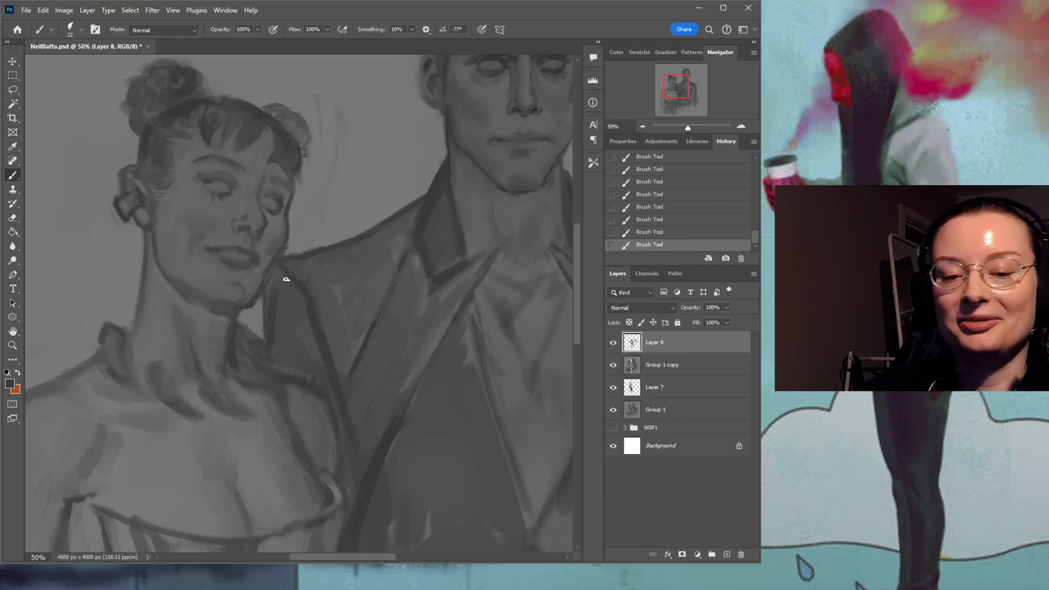
pyautogui.moveTo(344, 259)
pyautogui.mouseDown()
pyautogui.moveTo(304, 253)
pyautogui.moveTo(241, 304)
pyautogui.mouseUp()
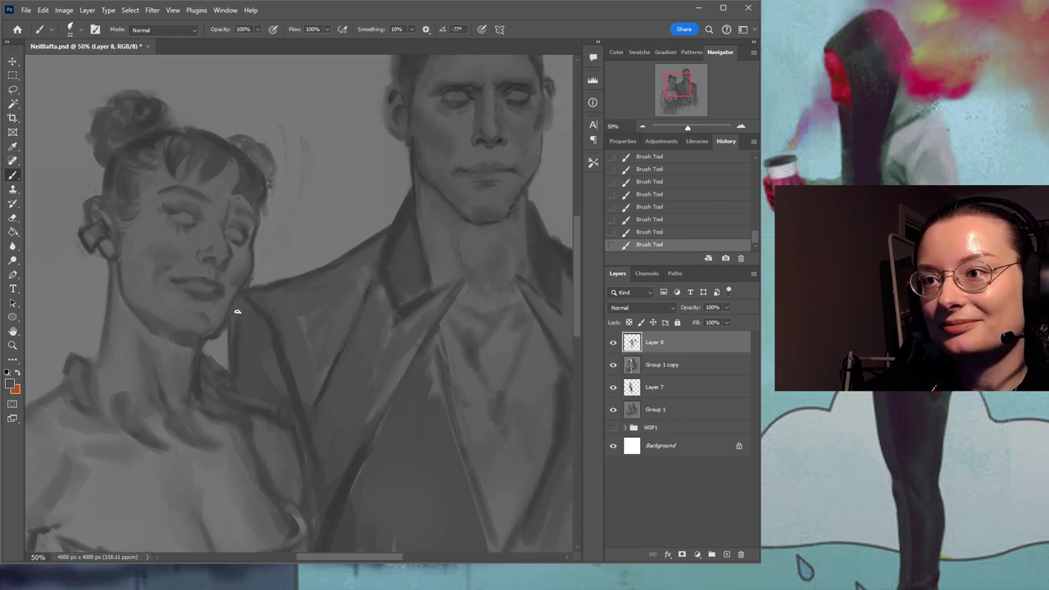
pyautogui.moveTo(411, 247); pyautogui.dragTo(339, 276)
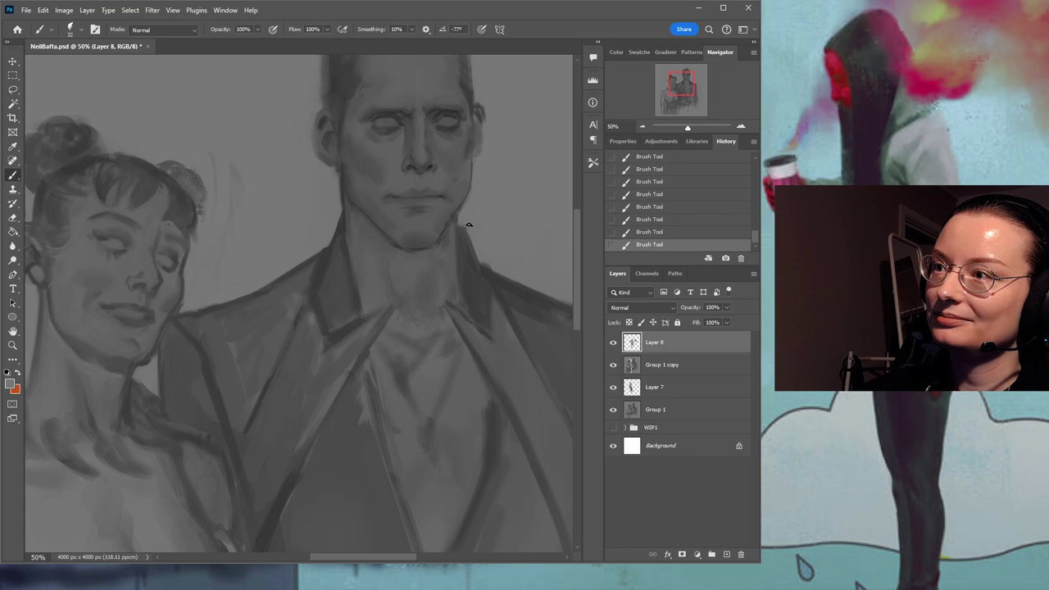
pyautogui.moveTo(533, 264)
pyautogui.mouseDown()
pyautogui.moveTo(513, 306)
pyautogui.moveTo(414, 237)
pyautogui.mouseUp()
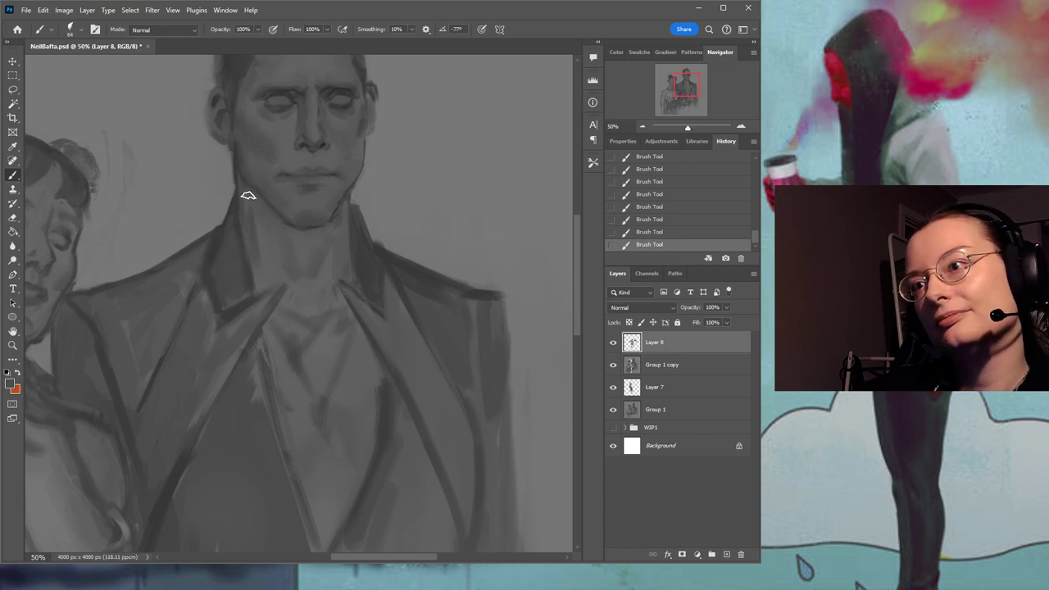
pyautogui.moveTo(358, 194); pyautogui.dragTo(358, 269)
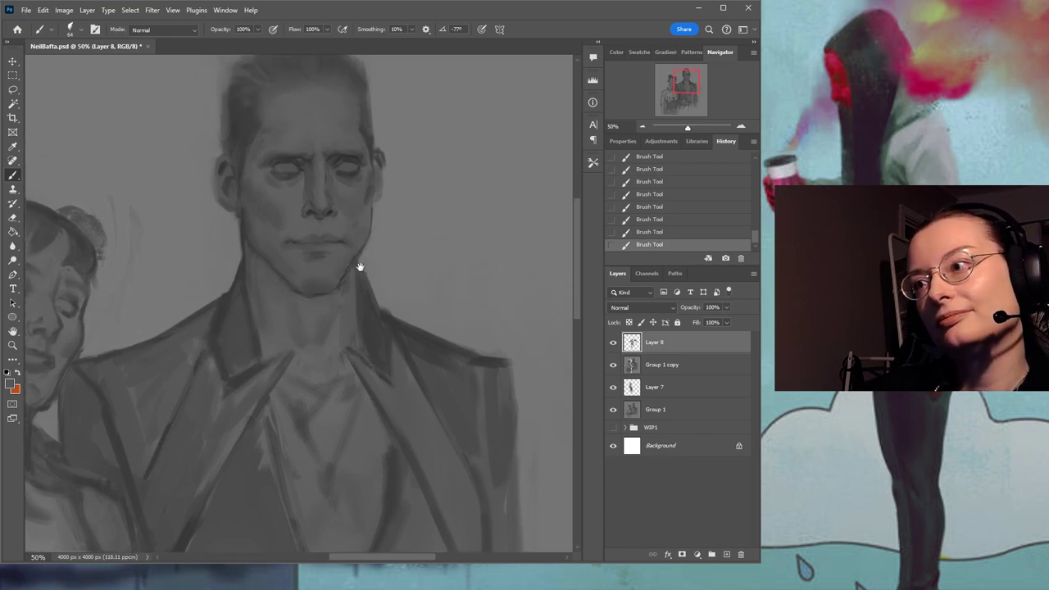
pyautogui.keyDown('ctrl'); pyautogui.click(671, 369); pyautogui.keyUp('ctrl')
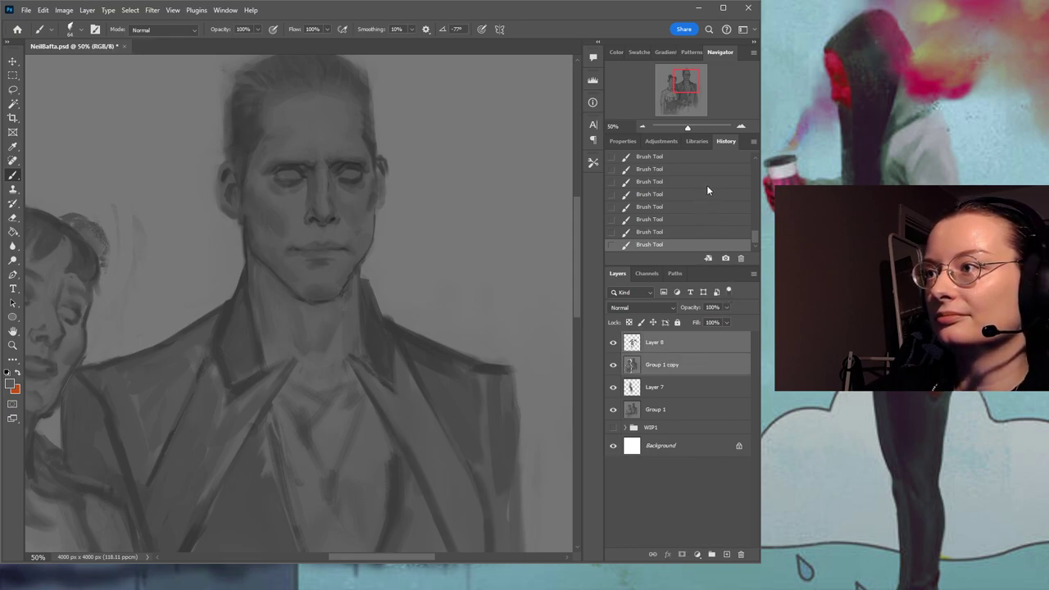
pyautogui.hotkey('ctrl', 'e')
# Lasso the man's head along the jawline, nudge it upward to lengthen his neck, and deselect.
pyautogui.click(12, 88)
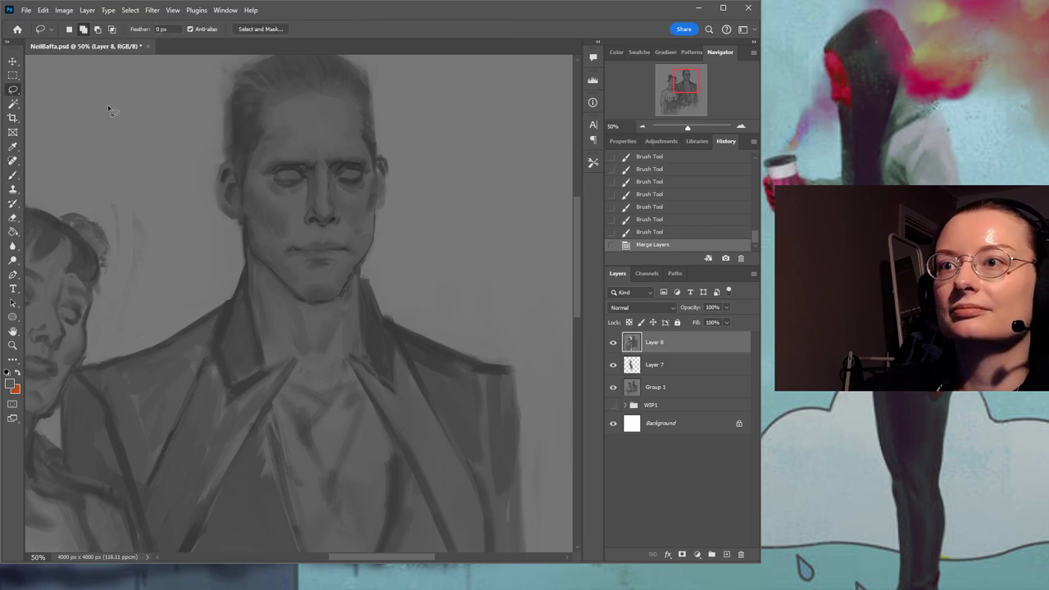
pyautogui.scroll(2, 349, 218)
pyautogui.moveTo(181, 238)
pyautogui.mouseDown()
pyautogui.moveTo(402, 156)
pyautogui.moveTo(375, 323)
pyautogui.mouseUp()
pyautogui.moveTo(341, 362)
pyautogui.mouseDown()
pyautogui.moveTo(296, 364)
pyautogui.moveTo(263, 340)
pyautogui.moveTo(182, 239)
pyautogui.mouseUp()
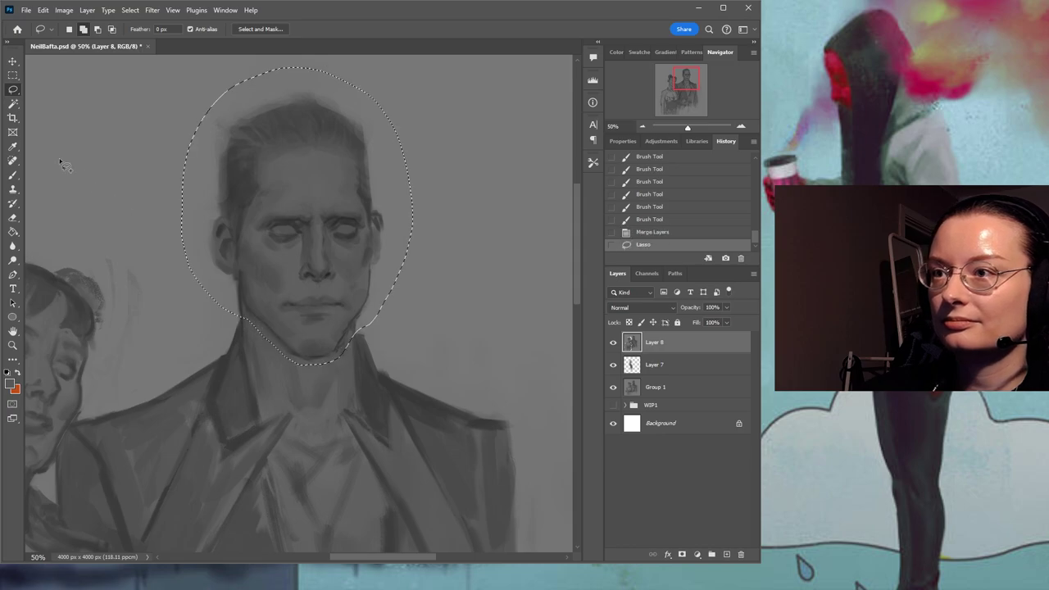
pyautogui.click(13, 63)
pyautogui.hotkey('shift', 'Up')
pyautogui.hotkey('shift', 'Up')
pyautogui.hotkey('shift', 'Up')
pyautogui.hotkey('shift', 'Up')
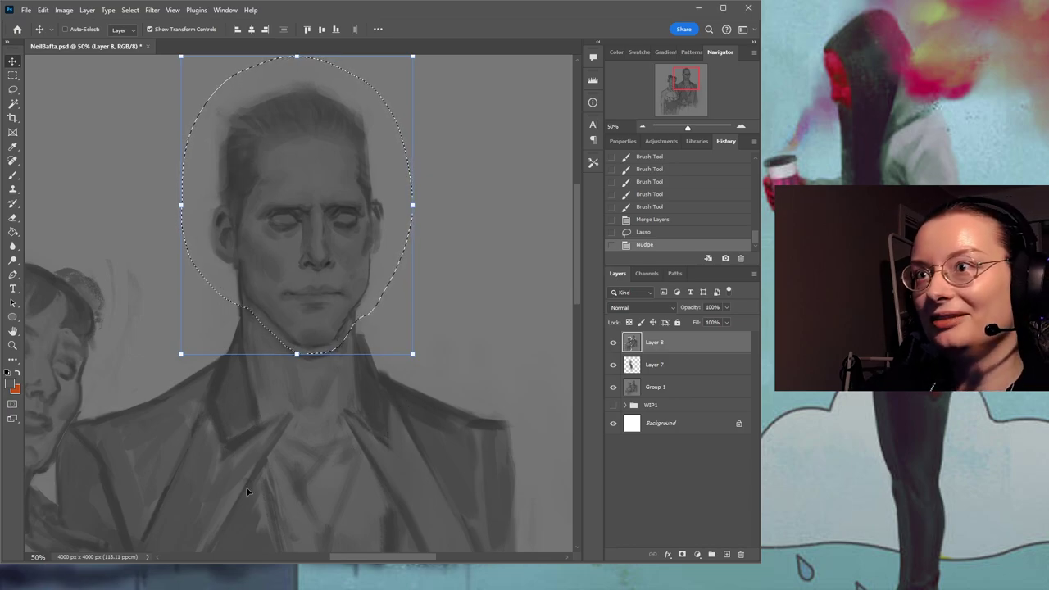
pyautogui.hotkey('shift', 'Up')
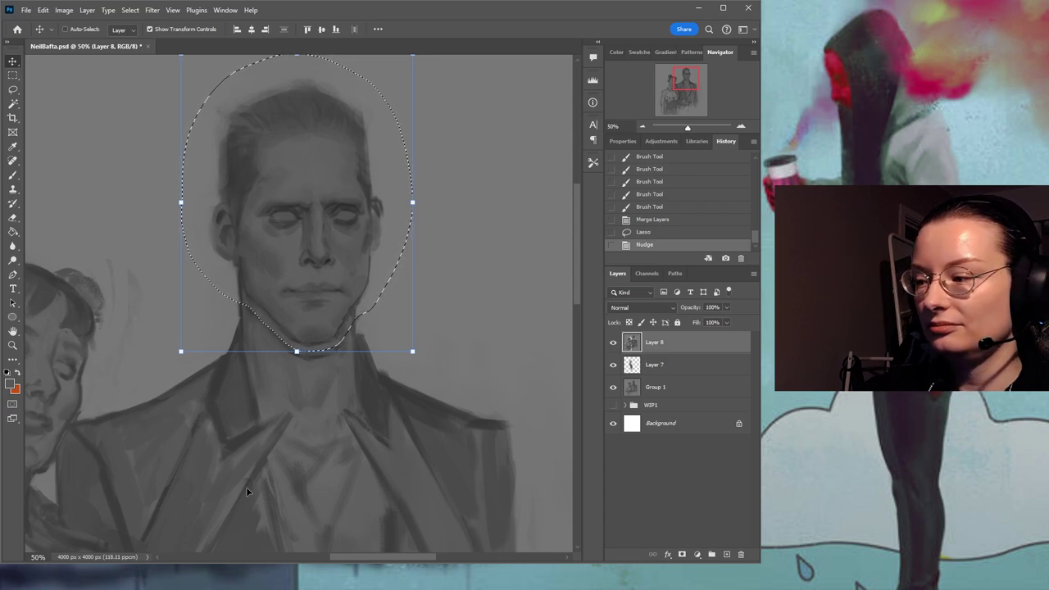
pyautogui.press('Up')
pyautogui.press('Up')
pyautogui.press('Up')
pyautogui.press('Up')
pyautogui.hotkey('ctrl', 'd')
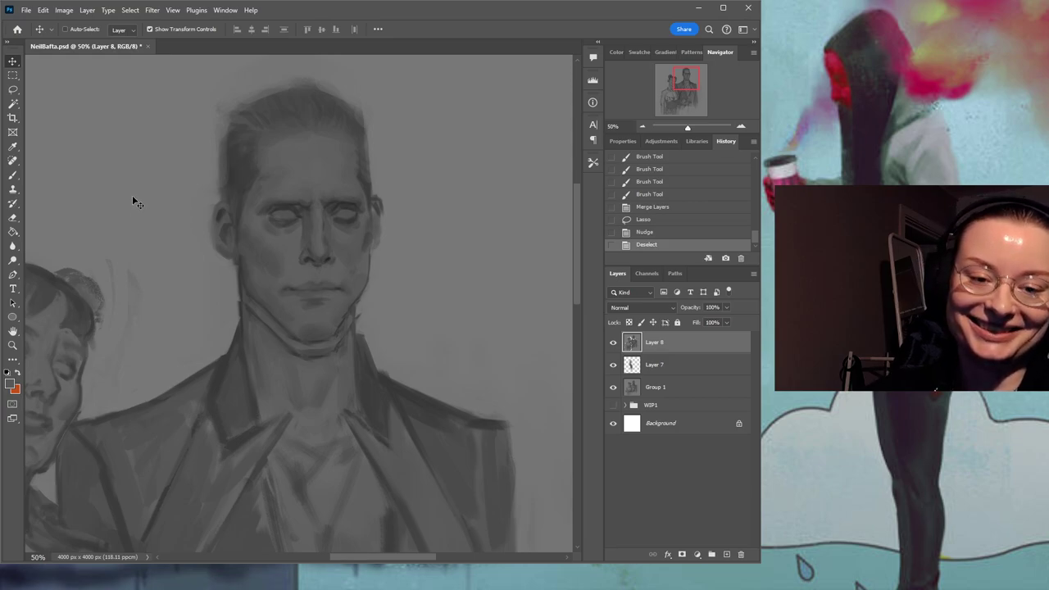
# Brush over the cut seam at the man's near jaw and under his chin, blending the neck and background.
pyautogui.click(12, 174)
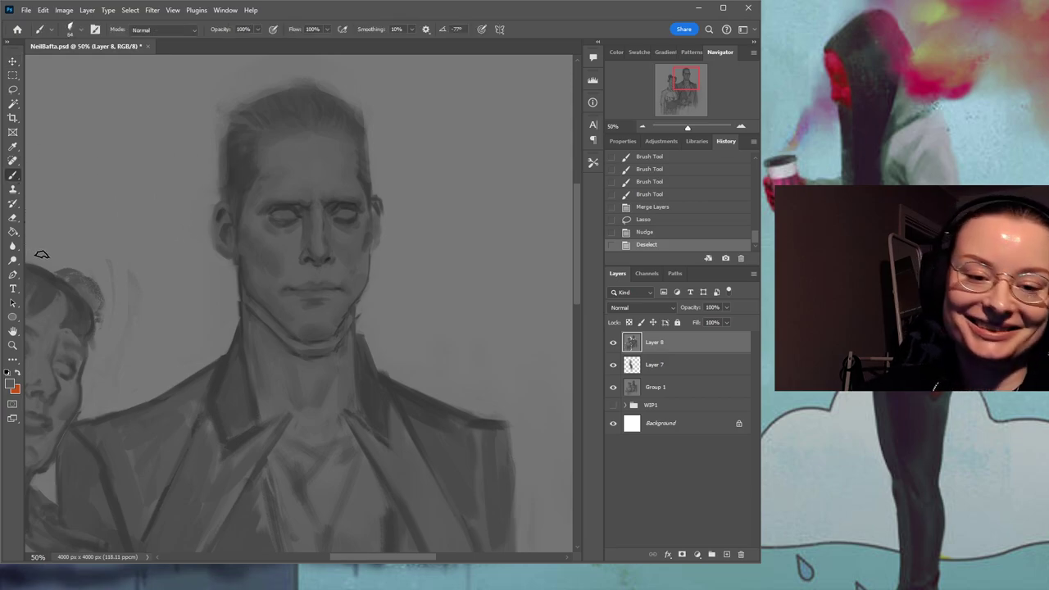
pyautogui.scroll(-2, 393, 222)
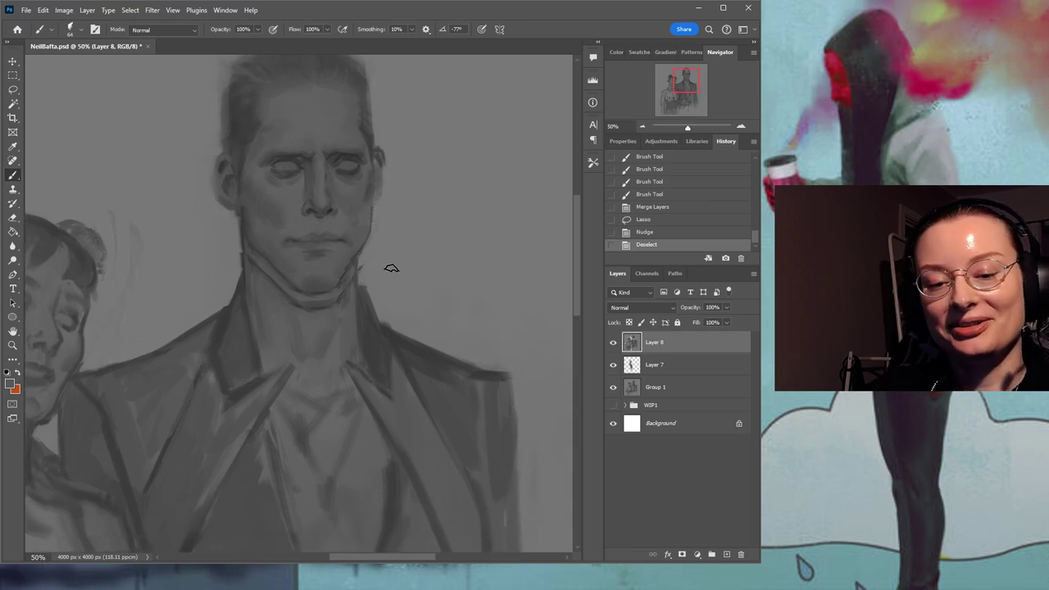
pyautogui.moveTo(305, 215); pyautogui.dragTo(320, 262)
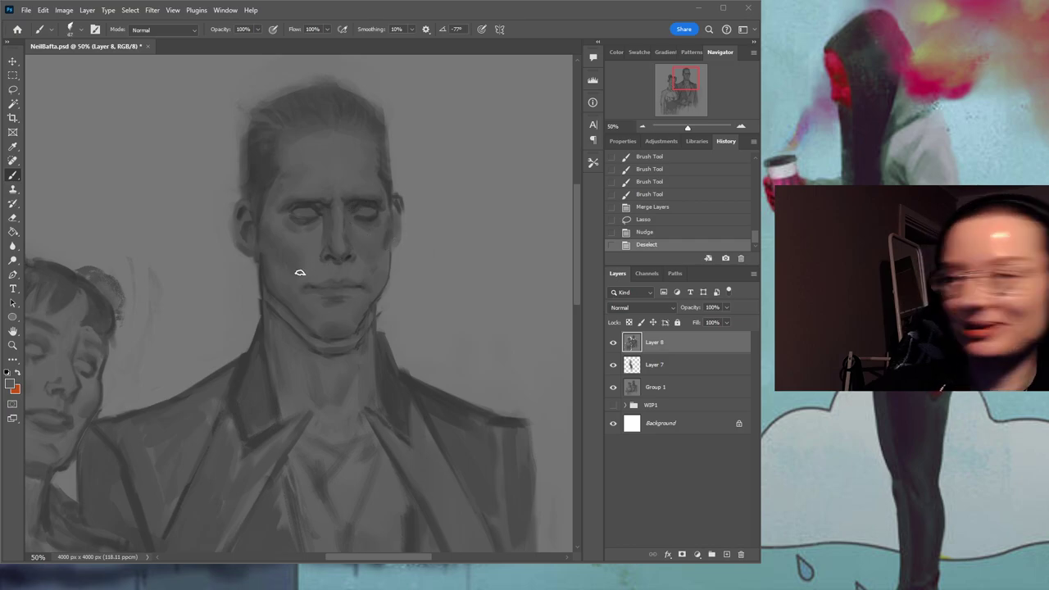
pyautogui.moveTo(261, 280); pyautogui.dragTo(257, 321)
pyautogui.moveTo(255, 280)
pyautogui.mouseDown()
pyautogui.moveTo(260, 330)
pyautogui.moveTo(273, 310)
pyautogui.mouseUp()
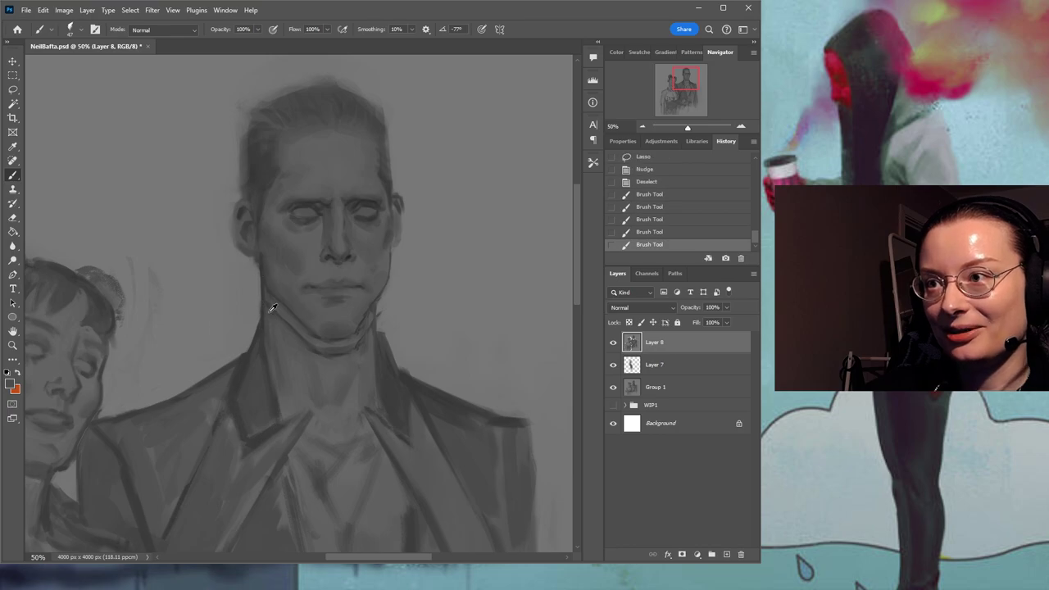
pyautogui.moveTo(276, 349); pyautogui.dragTo(282, 371)
pyautogui.moveTo(279, 360); pyautogui.dragTo(288, 389)
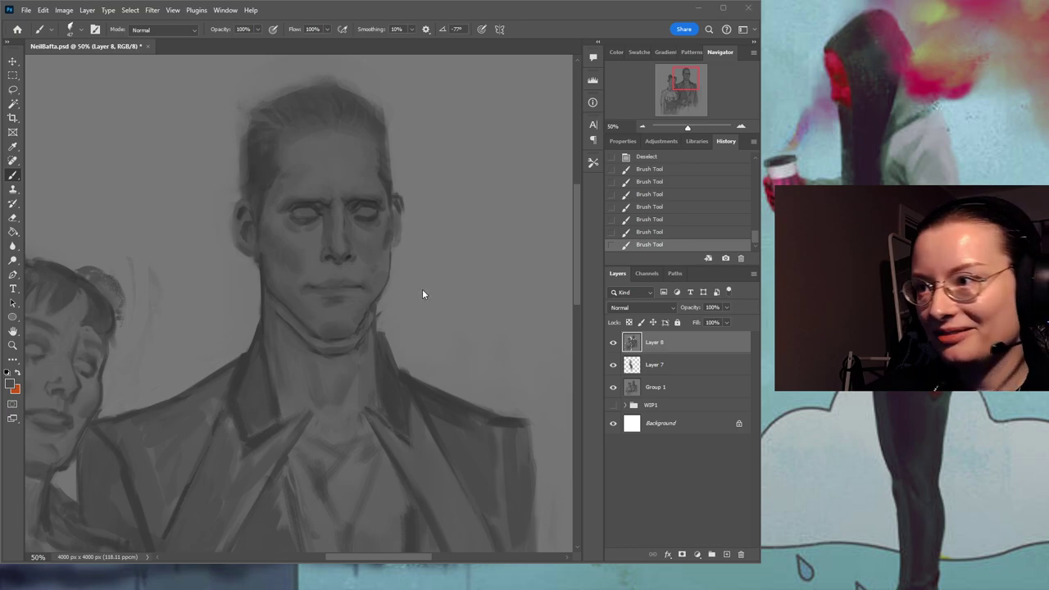
pyautogui.moveTo(290, 311); pyautogui.dragTo(306, 352)
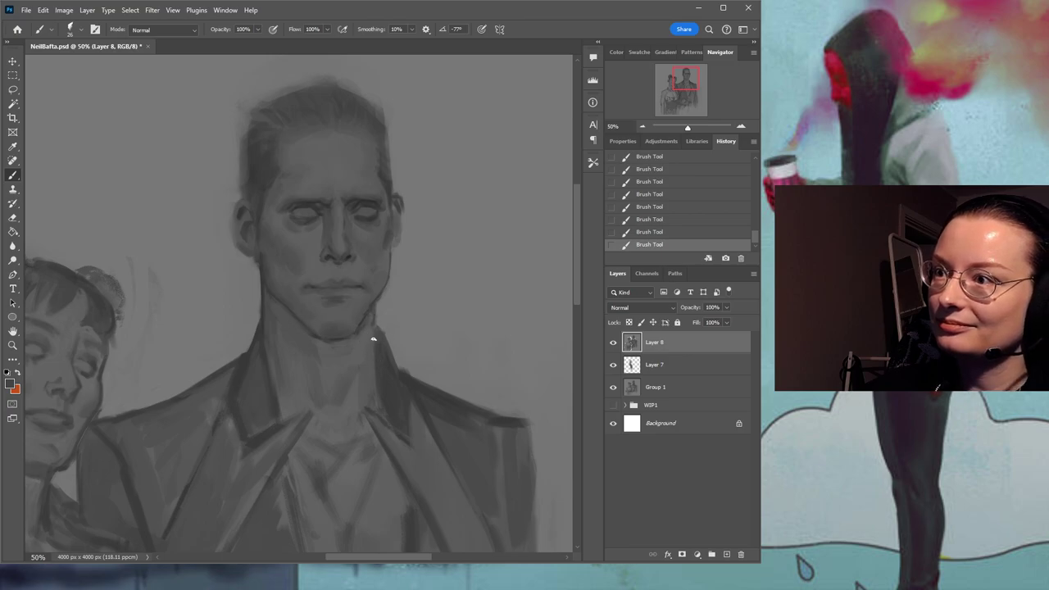
# Clean up the man's far jaw and neck contour with sampled light and dark greys.
pyautogui.moveTo(379, 367)
pyautogui.mouseDown()
pyautogui.moveTo(374, 316)
pyautogui.moveTo(348, 325)
pyautogui.mouseUp()
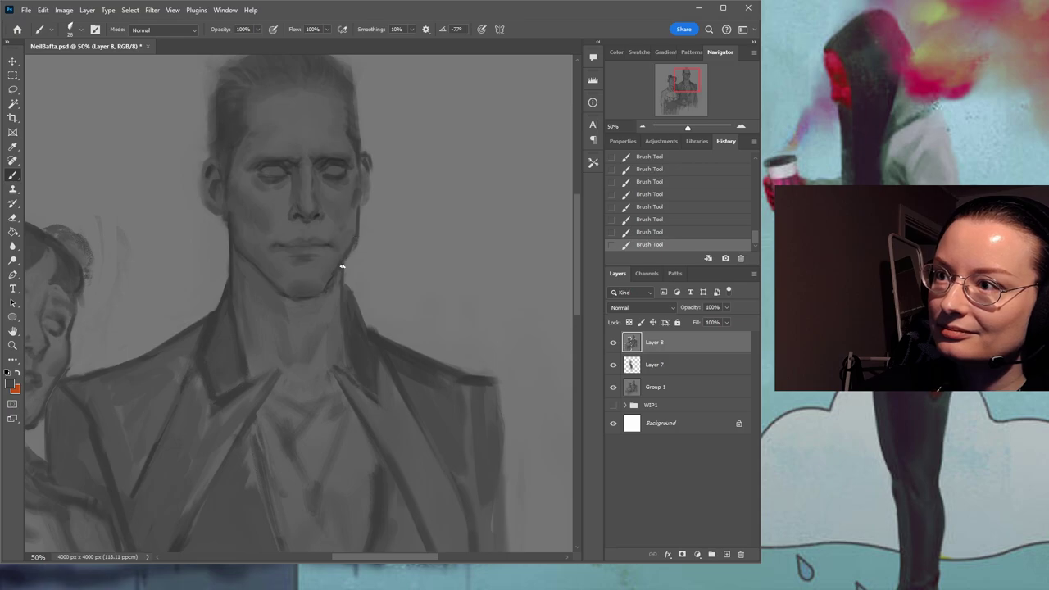
pyautogui.keyDown('alt'); pyautogui.click(329, 296); pyautogui.keyUp('alt')
pyautogui.keyDown('alt'); pyautogui.click(365, 247); pyautogui.keyUp('alt')
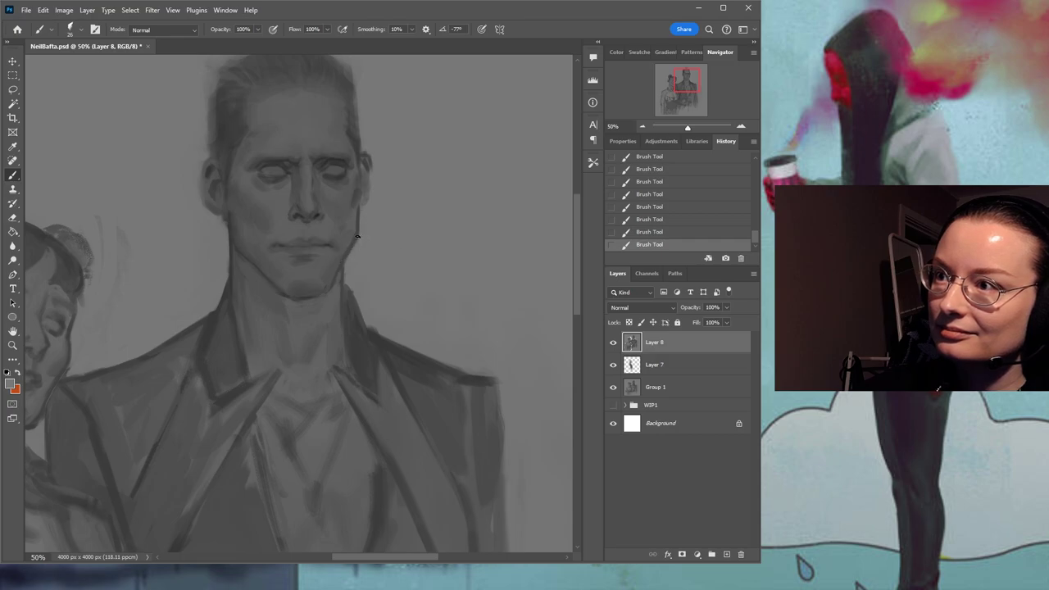
pyautogui.moveTo(427, 143); pyautogui.dragTo(418, 221)
pyautogui.moveTo(360, 286)
pyautogui.mouseDown()
pyautogui.moveTo(435, 216)
pyautogui.moveTo(477, 198)
pyautogui.moveTo(486, 212)
pyautogui.mouseUp()
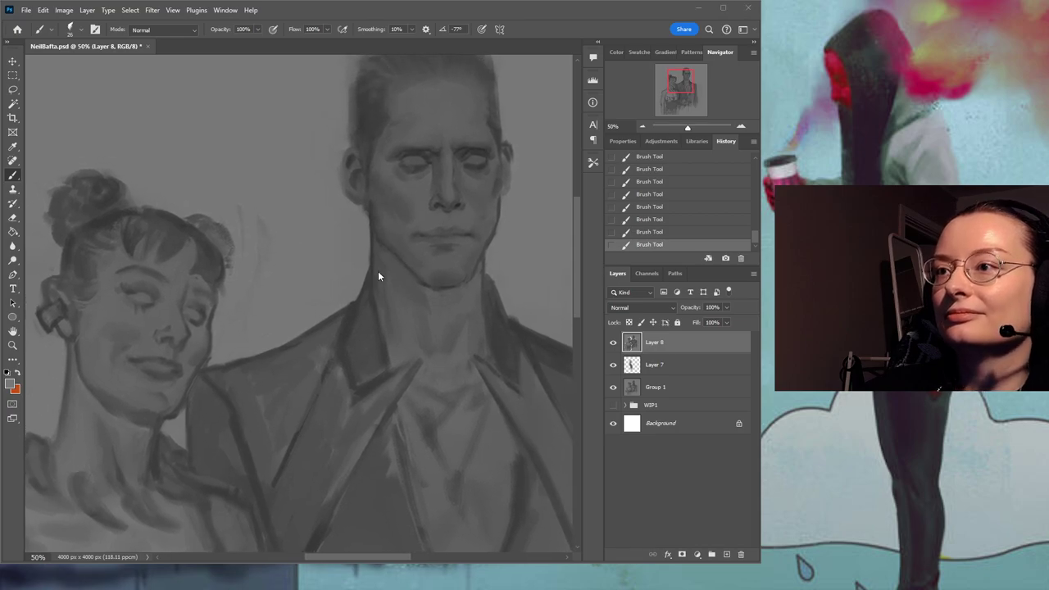
# Retouch the man's head outline and hairline with a larger brush and sampled greys, and save the file.
pyautogui.press(']')
pyautogui.moveTo(408, 287)
pyautogui.mouseDown()
pyautogui.moveTo(297, 300)
pyautogui.moveTo(274, 339)
pyautogui.mouseUp()
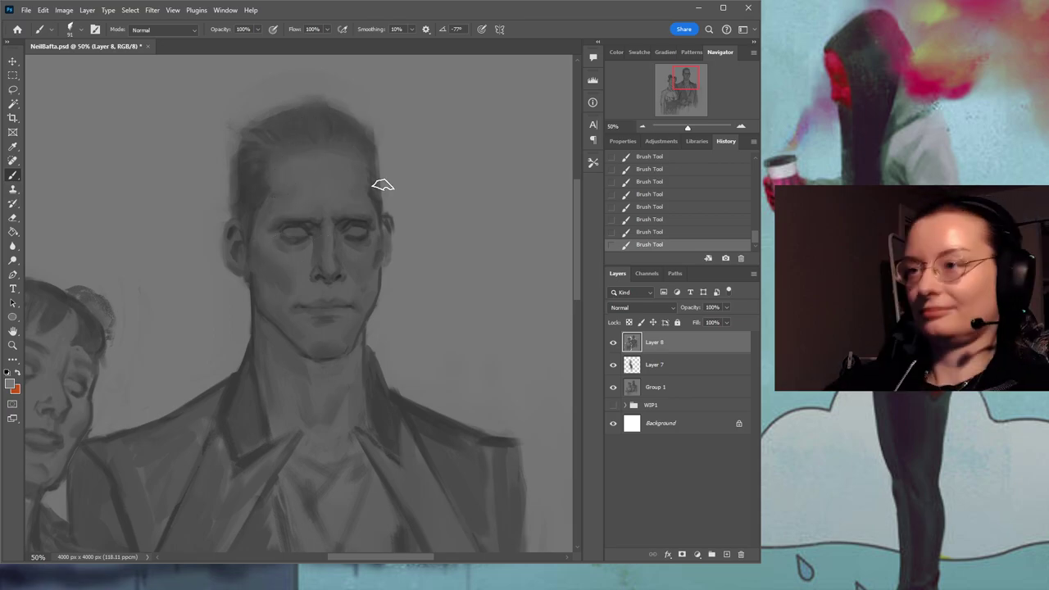
pyautogui.keyDown('alt'); pyautogui.click(301, 167); pyautogui.keyUp('alt')
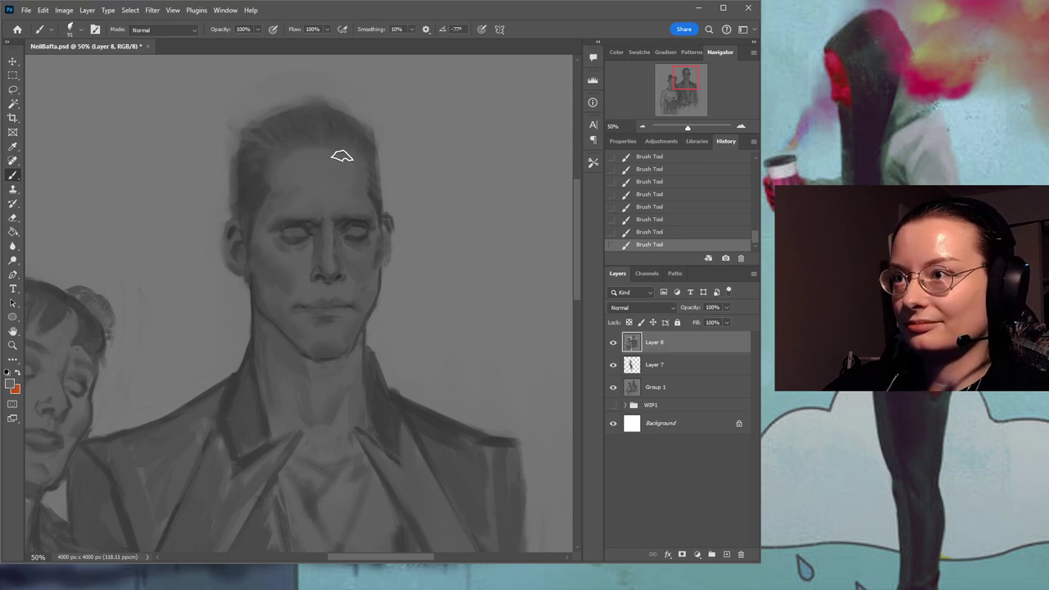
pyautogui.moveTo(434, 258); pyautogui.dragTo(500, 136)
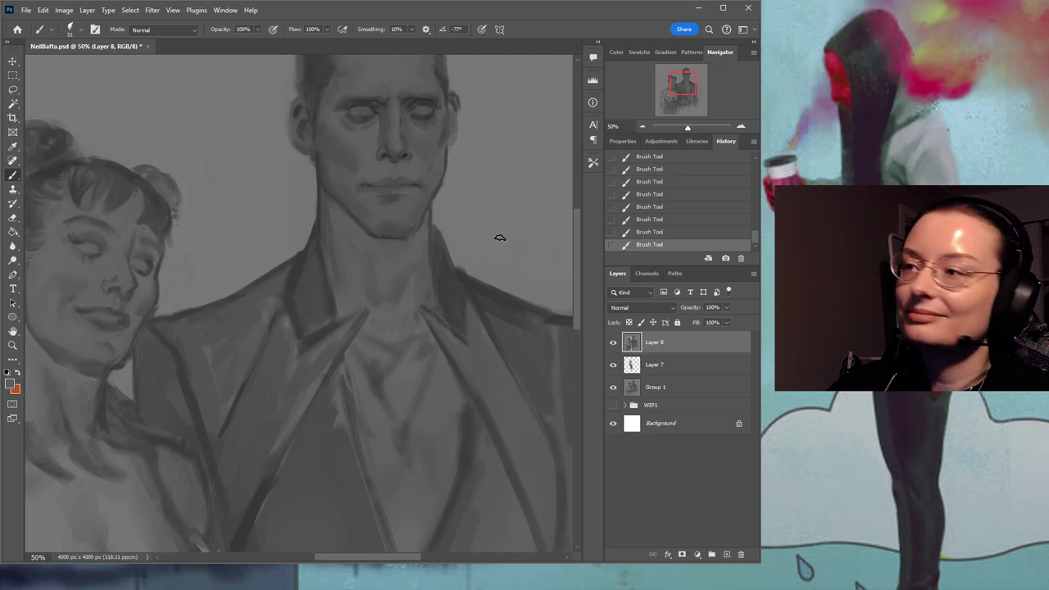
pyautogui.hotkey('ctrl', 's')
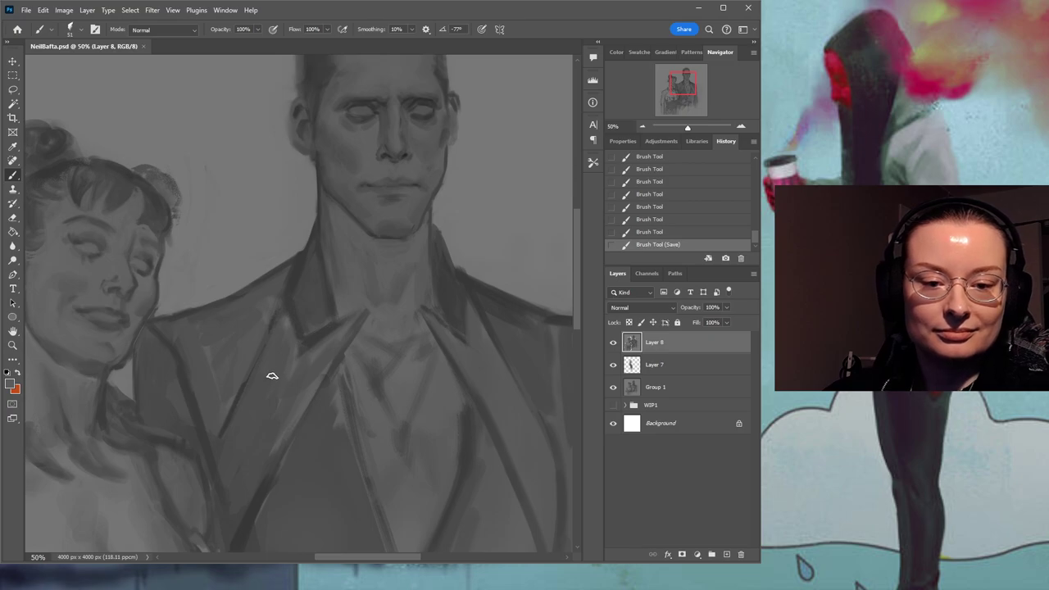
# Review the whole composition and the man's head and neck proportions at fitted and closer views.
pyautogui.click(13, 345)
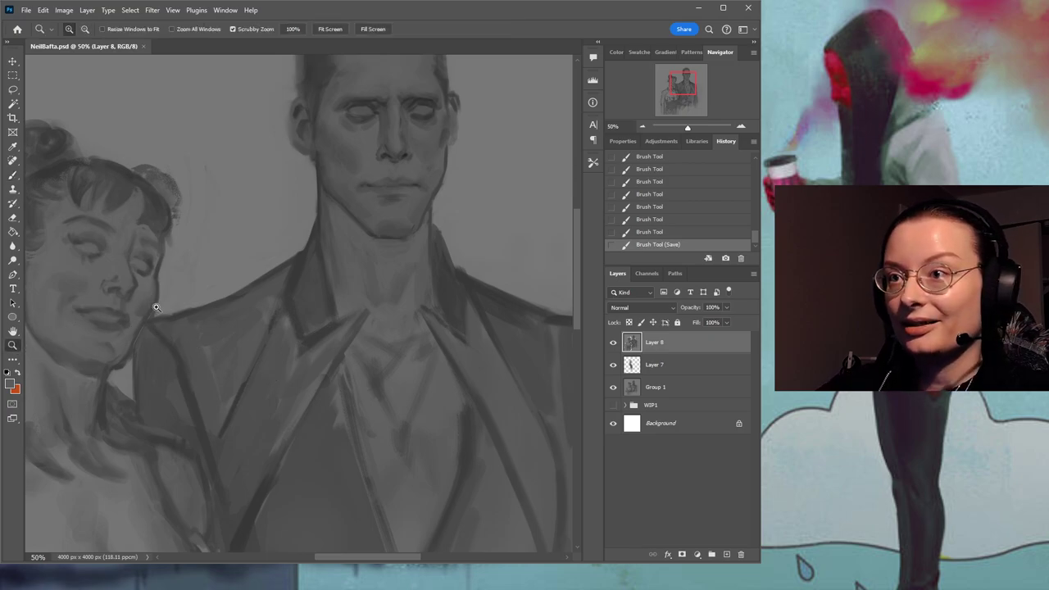
pyautogui.hotkey('ctrl', '0')
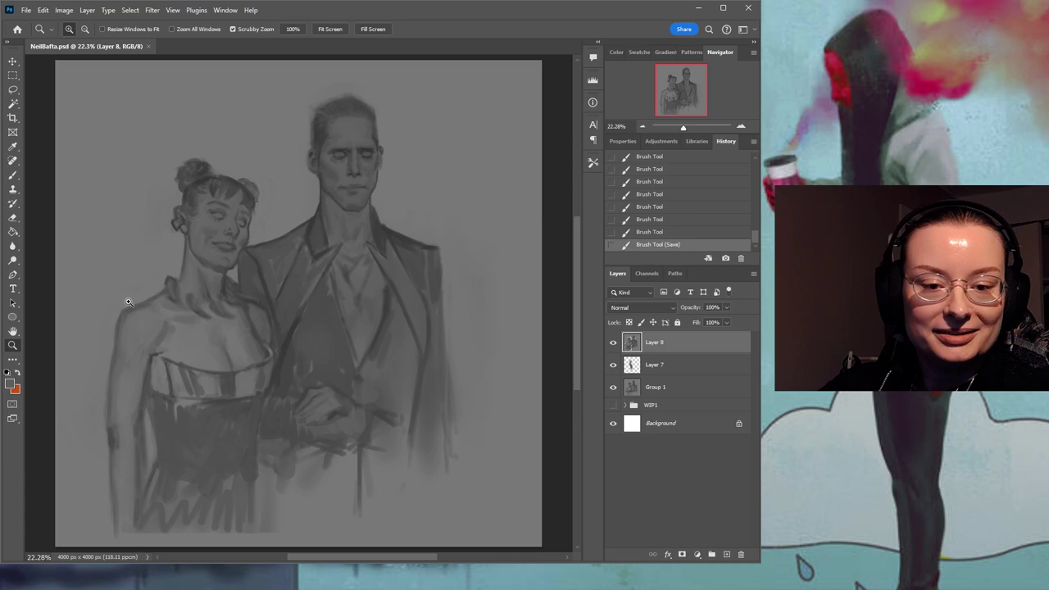
pyautogui.click(277, 229)
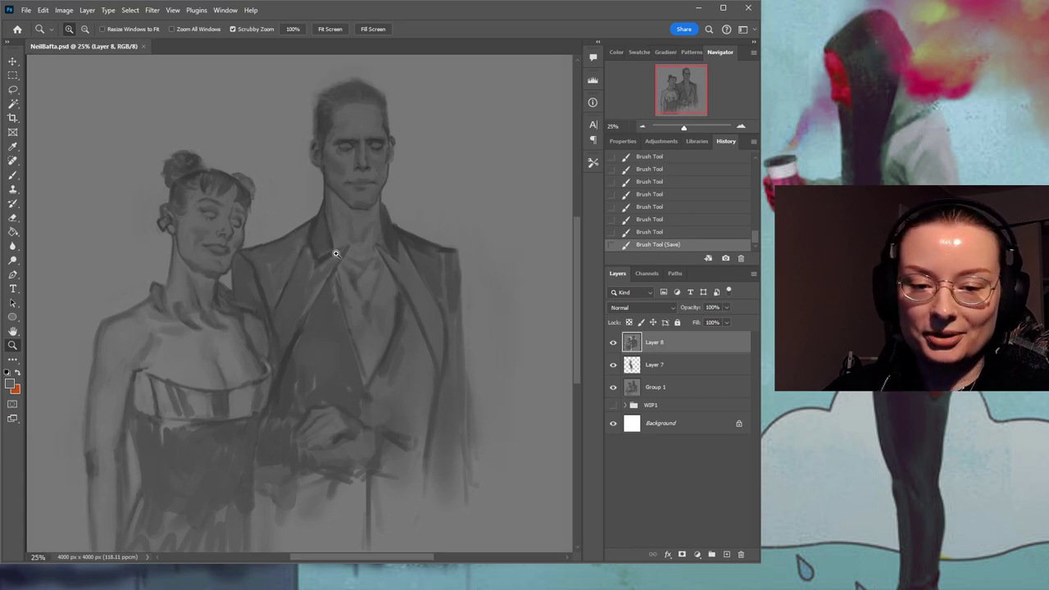
pyautogui.moveTo(328, 195); pyautogui.dragTo(332, 258)
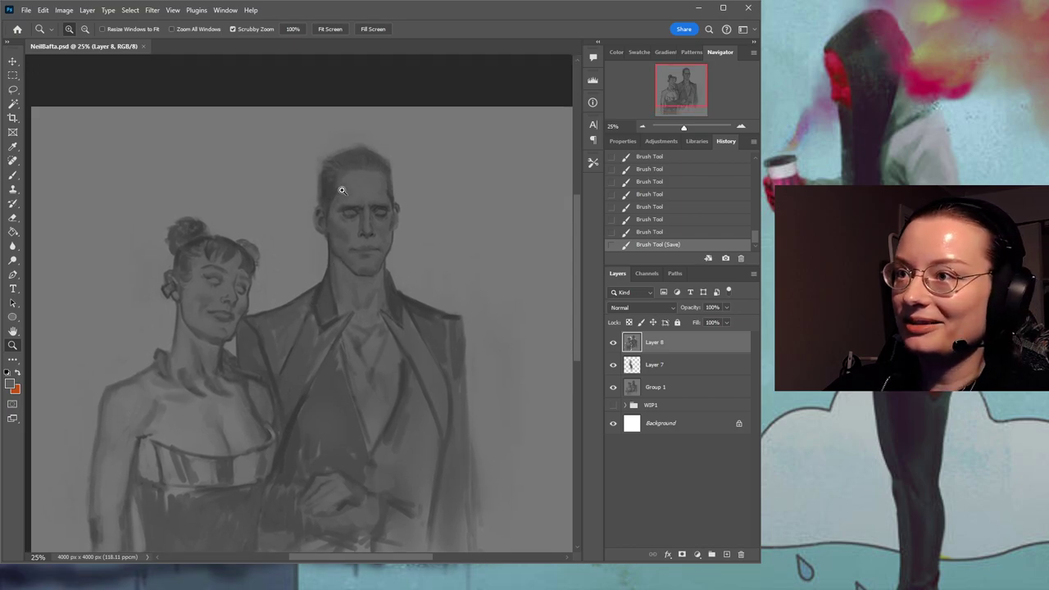
pyautogui.click(355, 191)
pyautogui.click(366, 194)
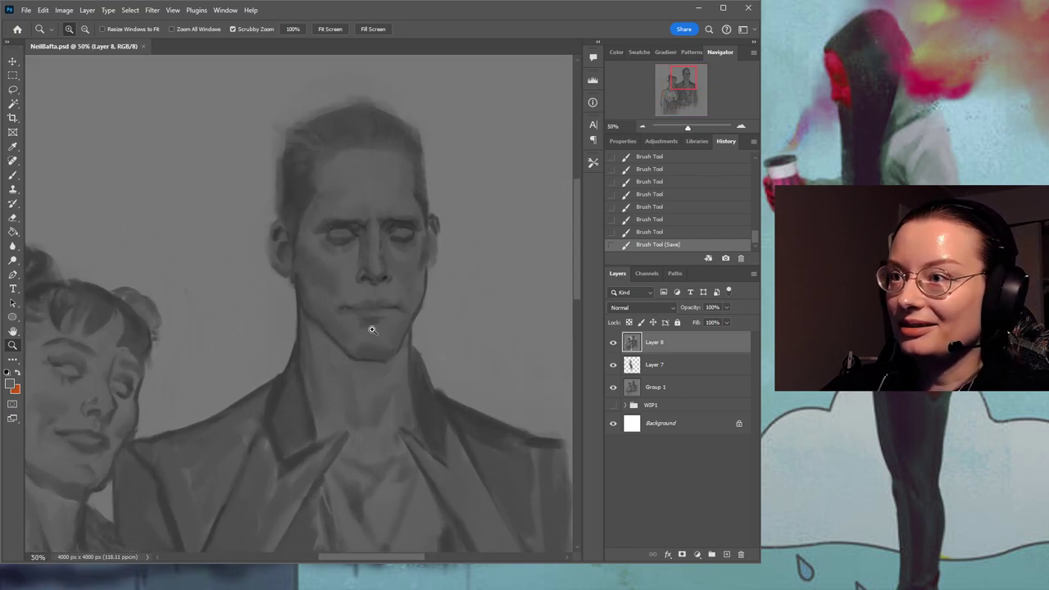
pyautogui.hotkey('ctrl', '0')
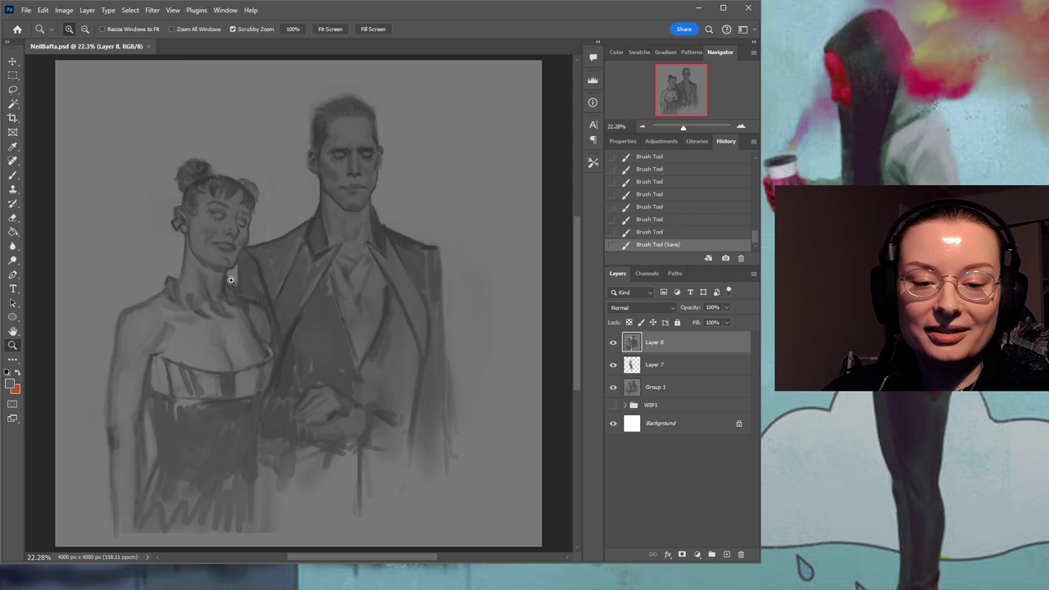
pyautogui.moveTo(318, 337); pyautogui.dragTo(326, 309)
# Tidy the background beside the man's far collar and touch up his near lapel with sampled dark grey.
pyautogui.press('b')
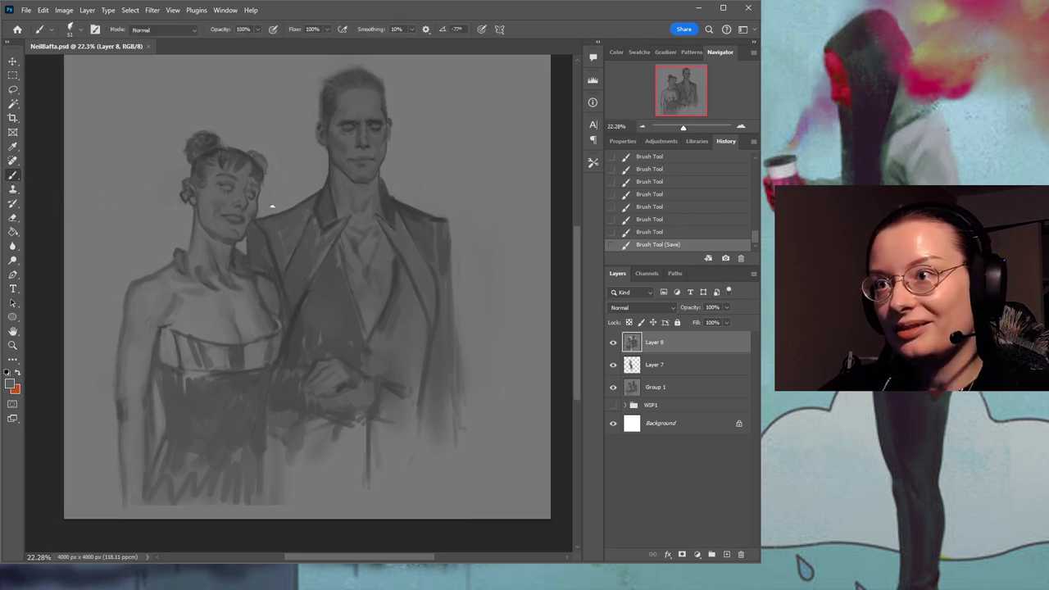
pyautogui.click(402, 196)
pyautogui.moveTo(400, 197); pyautogui.dragTo(435, 203)
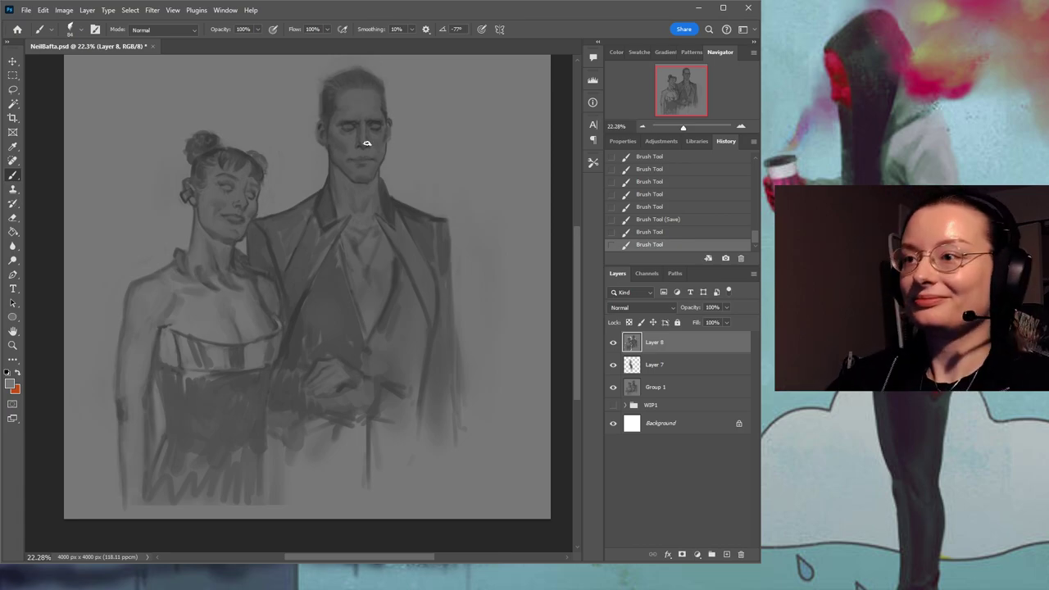
pyautogui.keyDown('alt'); pyautogui.click(387, 195); pyautogui.keyUp('alt')
pyautogui.moveTo(338, 236)
pyautogui.mouseDown()
pyautogui.moveTo(292, 337)
pyautogui.moveTo(348, 228)
pyautogui.moveTo(317, 237)
pyautogui.mouseUp()
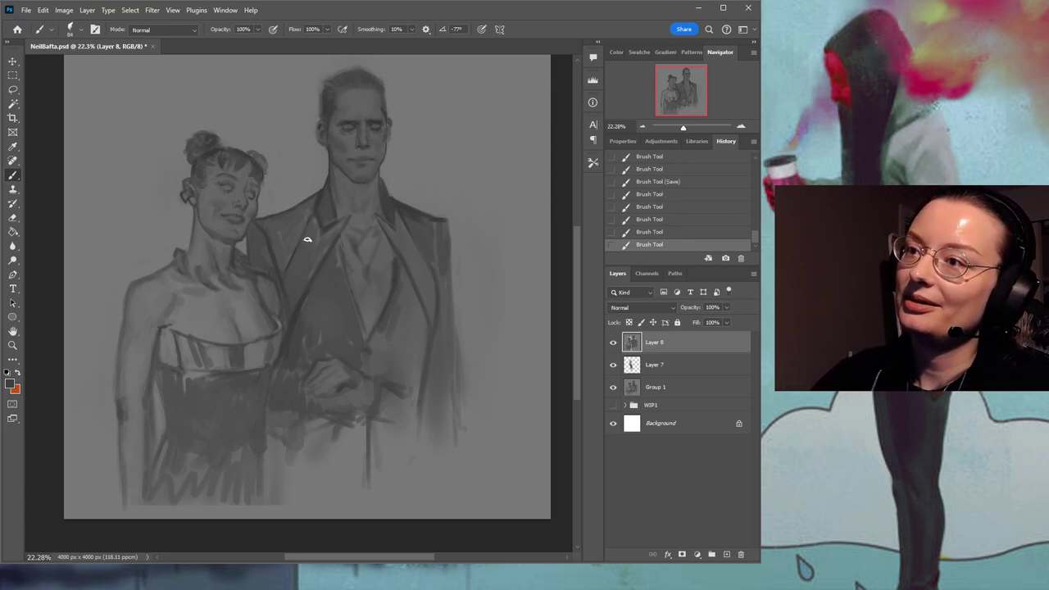
# Stroke sampled grey across the woman's collar where it meets the man's jacket.
pyautogui.keyDown('alt'); pyautogui.click(259, 276); pyautogui.keyUp('alt')
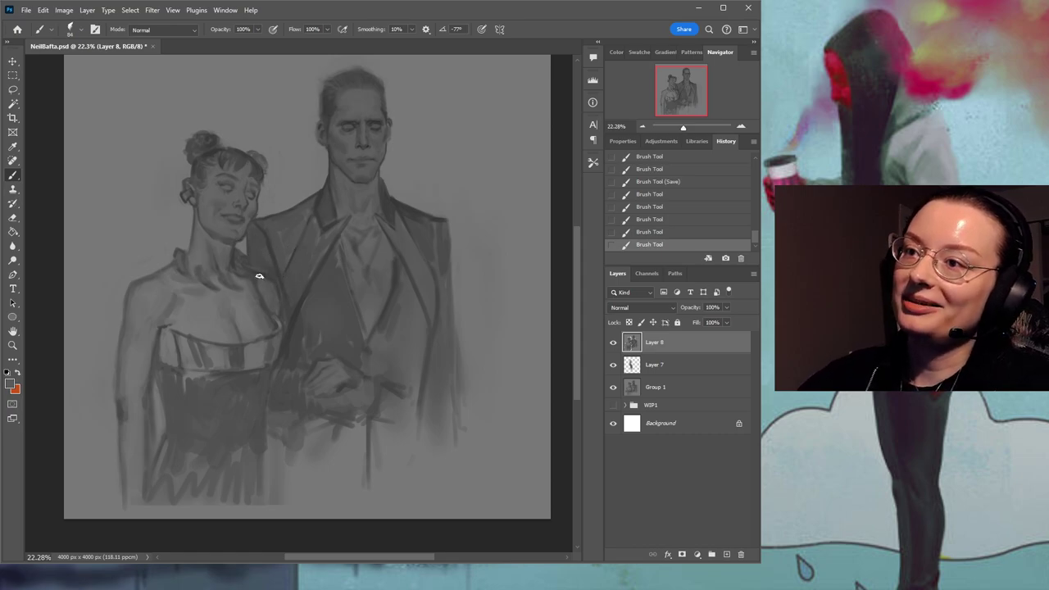
pyautogui.moveTo(251, 268); pyautogui.dragTo(275, 283)
pyautogui.click(12, 345)
pyautogui.click(246, 269)
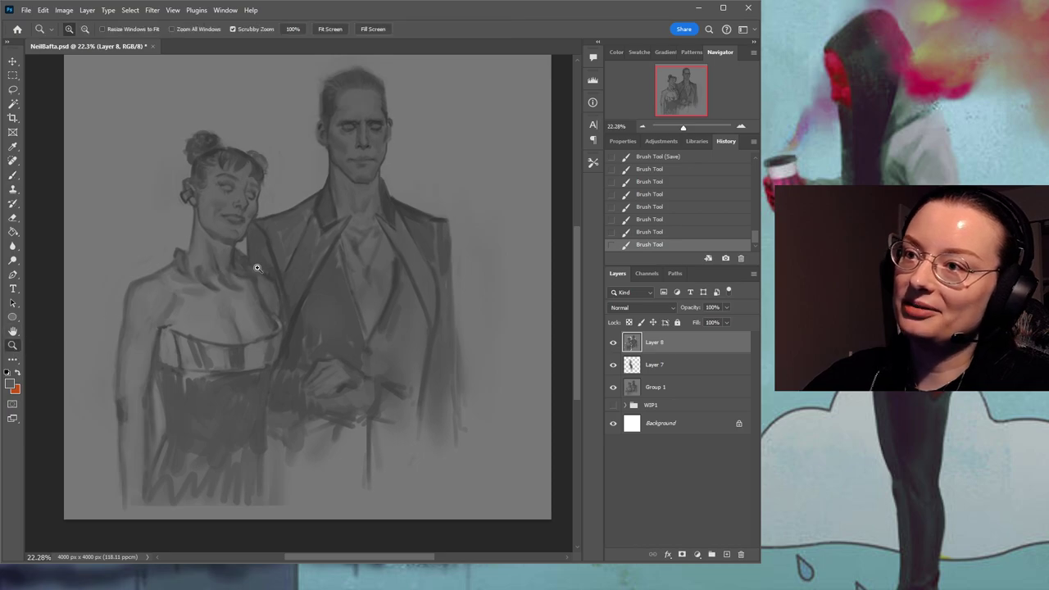
# Define the folds of the woman's far collar with dark grey strokes where it overlaps the man's jacket.
pyautogui.click(231, 273)
pyautogui.click(223, 280)
pyautogui.press('b')
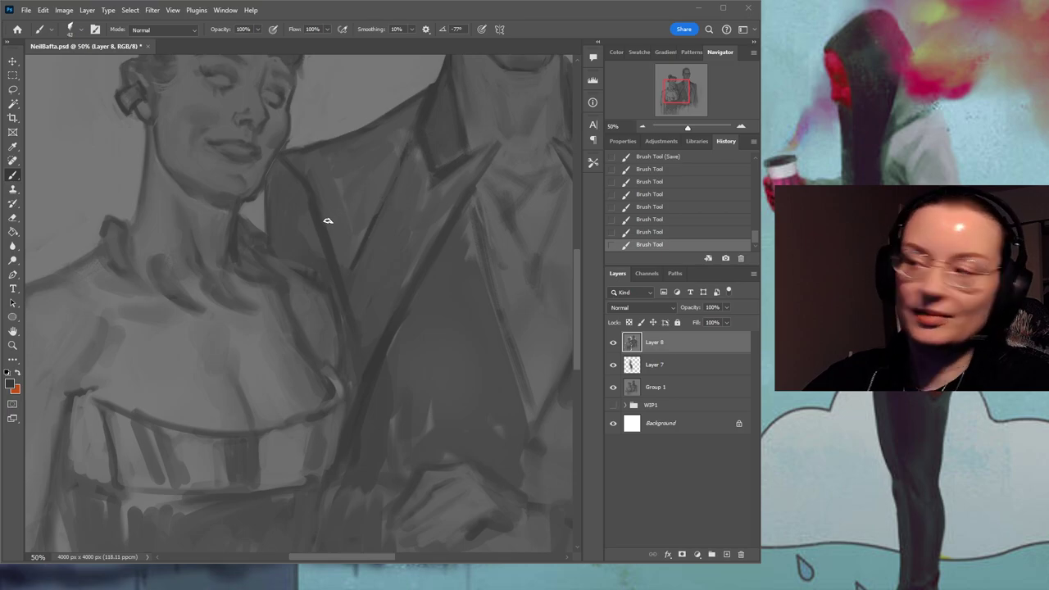
pyautogui.moveTo(253, 264); pyautogui.dragTo(258, 267)
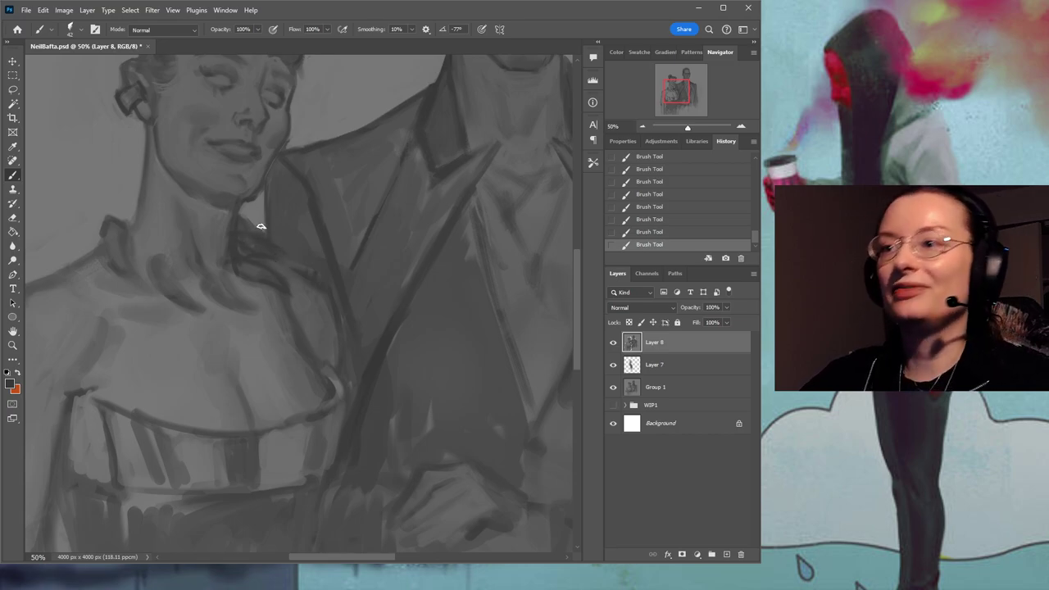
pyautogui.moveTo(361, 250); pyautogui.dragTo(316, 219)
pyautogui.moveTo(252, 244)
pyautogui.mouseDown()
pyautogui.moveTo(318, 234)
pyautogui.moveTo(365, 248)
pyautogui.mouseUp()
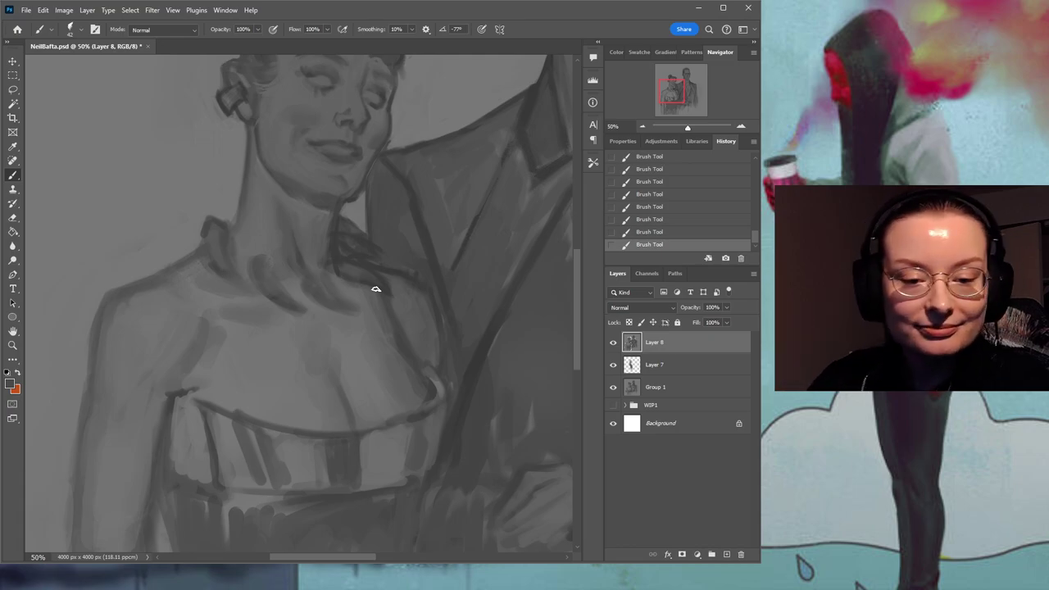
# Tidy the gap between the woman's neck and the man's jacket with a short vertical grey stroke.
pyautogui.click(12, 345)
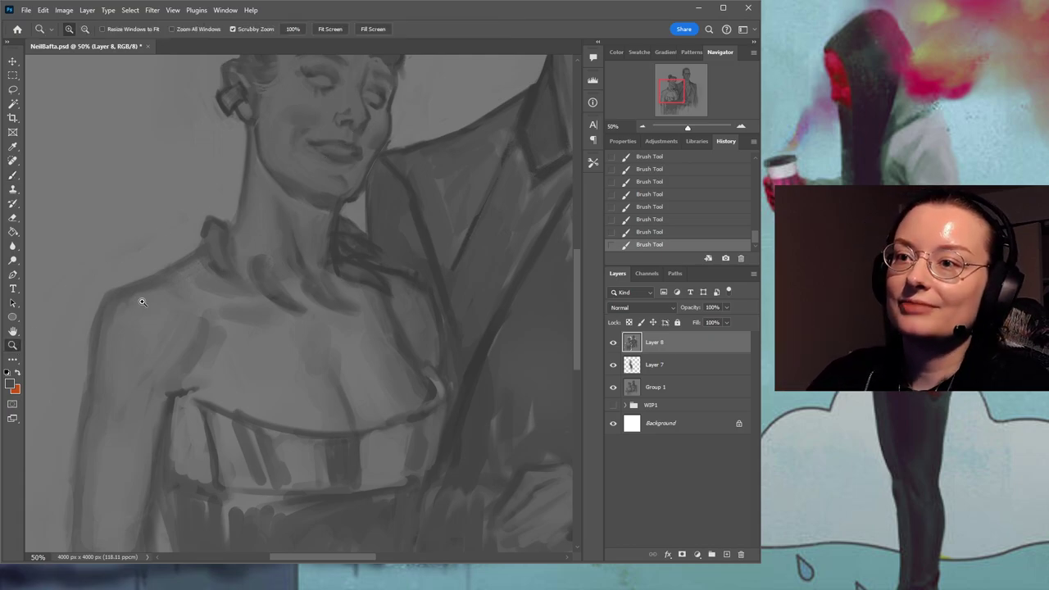
pyautogui.moveTo(142, 305); pyautogui.dragTo(129, 307)
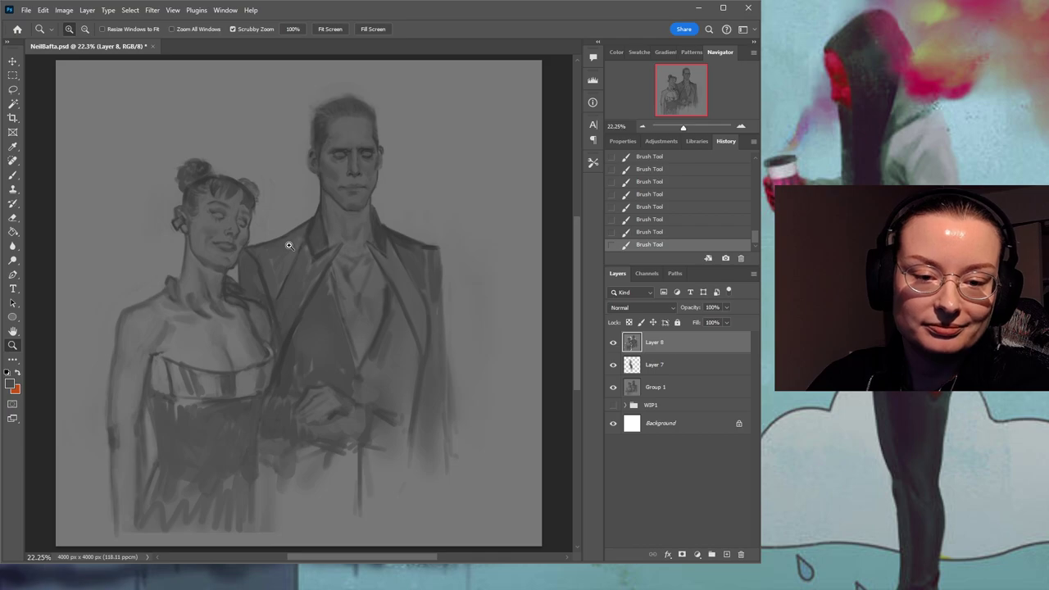
pyautogui.click(247, 282)
pyautogui.click(244, 282)
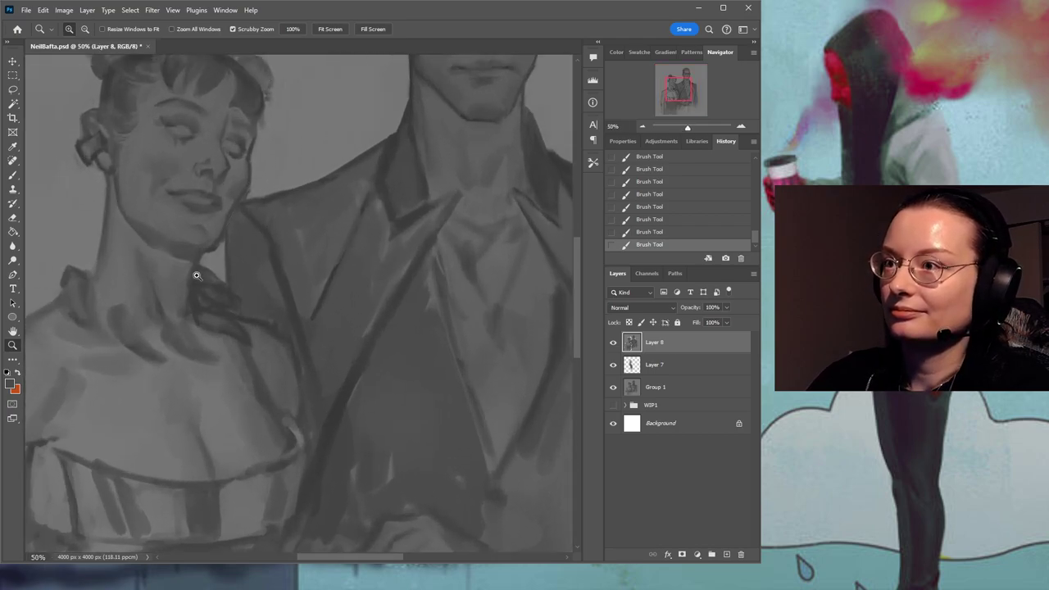
pyautogui.click(12, 175)
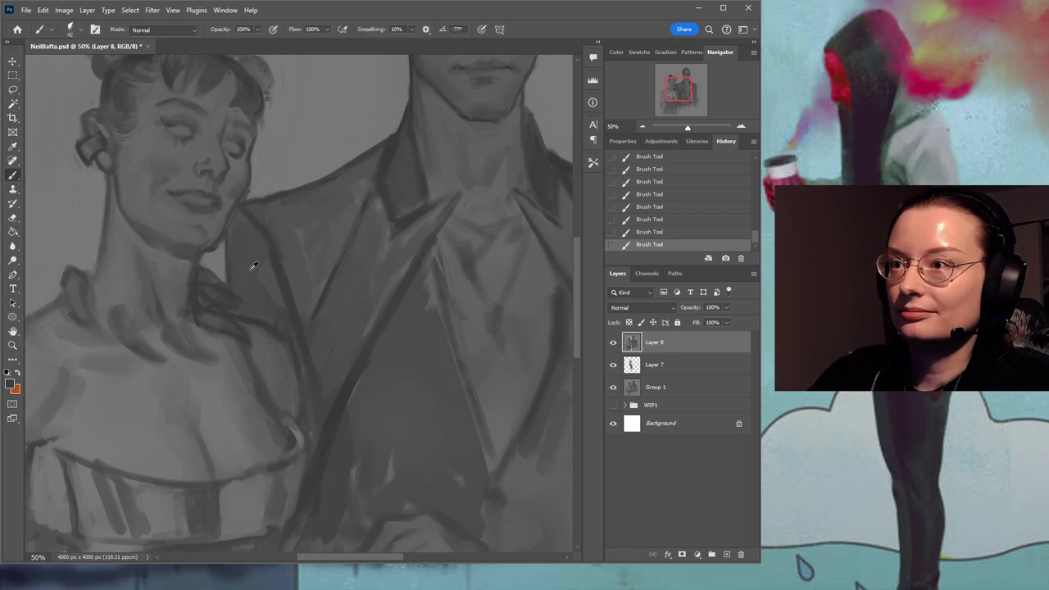
pyautogui.moveTo(221, 242); pyautogui.dragTo(218, 274)
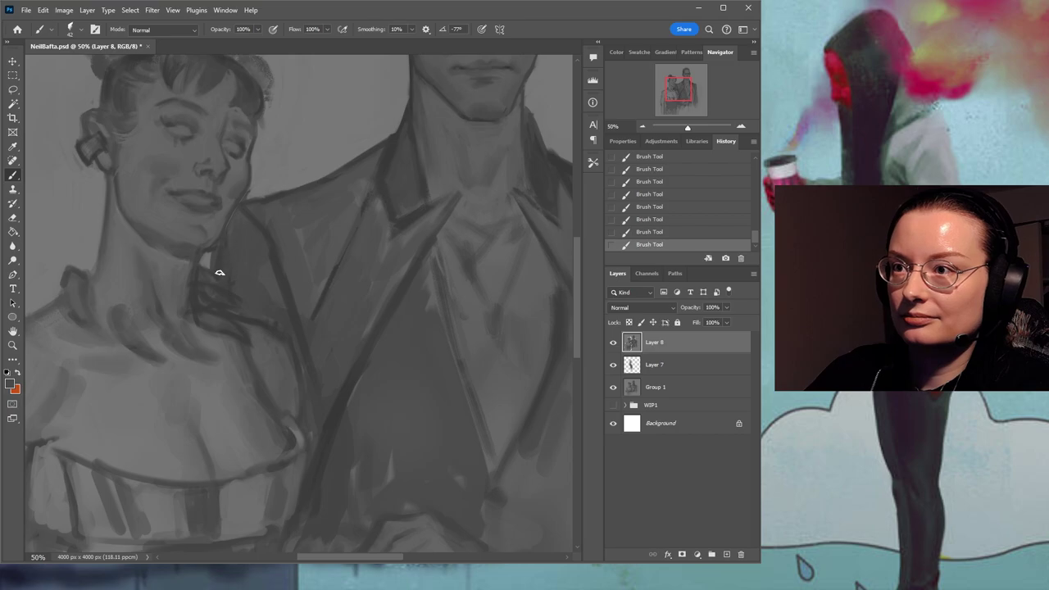
# Add a new layer above Layer 8 for brushwork on the man's face.
pyautogui.moveTo(337, 132); pyautogui.dragTo(312, 238)
pyautogui.moveTo(414, 164); pyautogui.dragTo(289, 244)
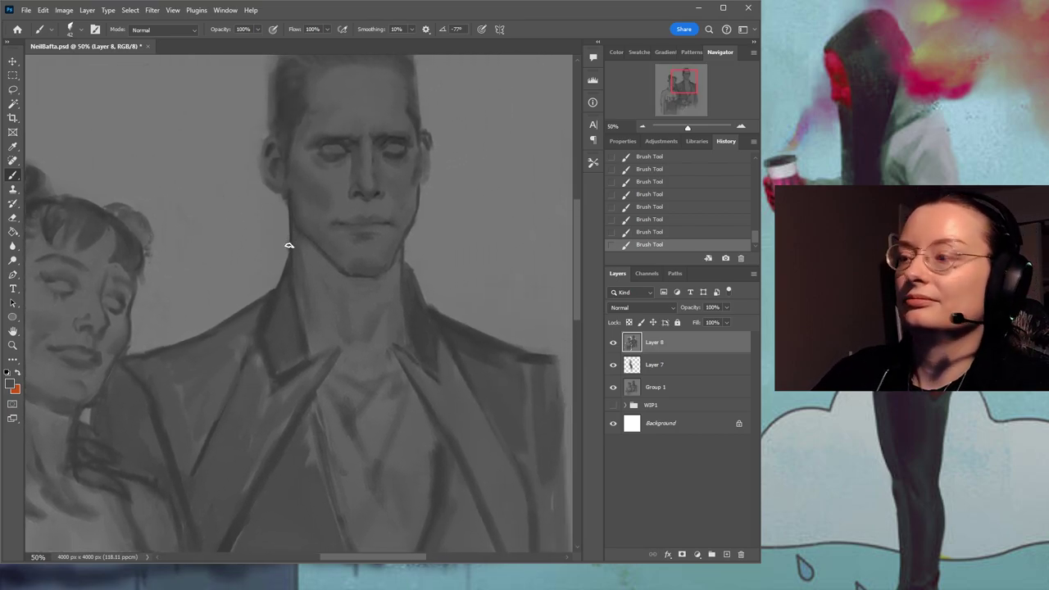
pyautogui.click(726, 554)
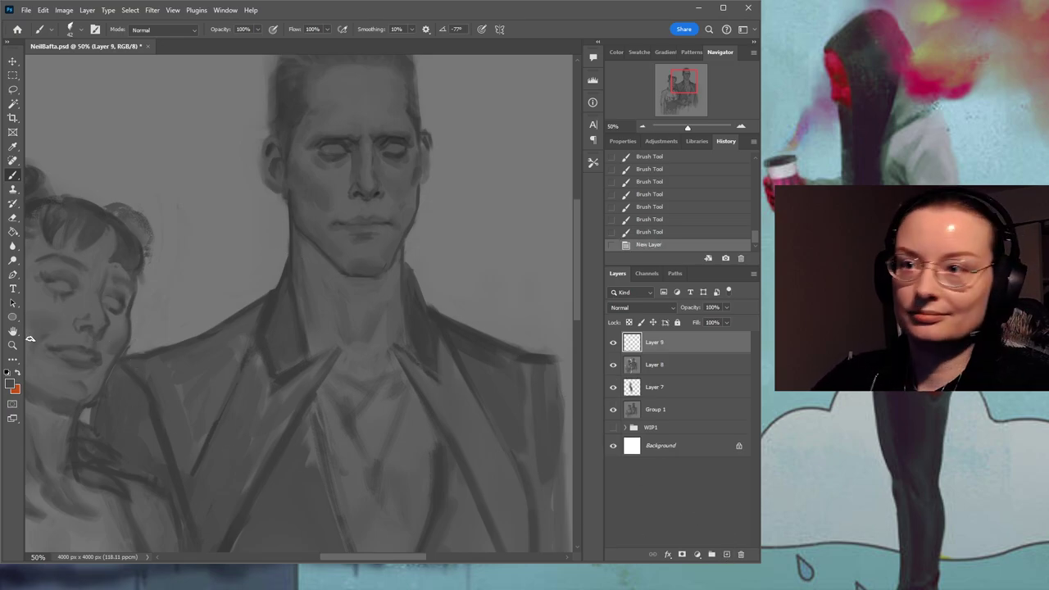
pyautogui.press('z')
pyautogui.click(351, 152)
pyautogui.moveTo(353, 126); pyautogui.dragTo(328, 216)
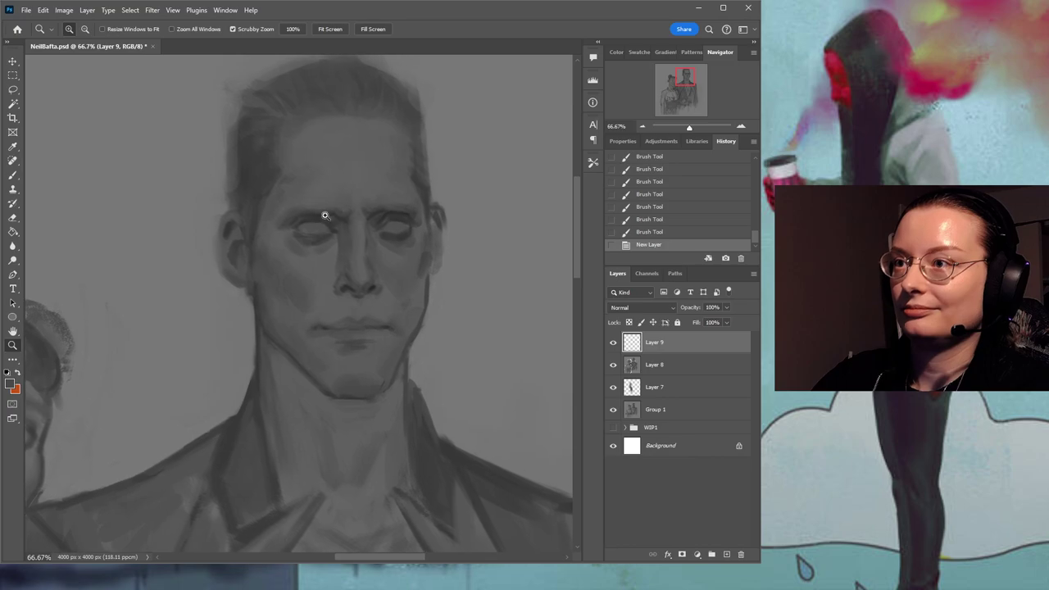
pyautogui.click(242, 224)
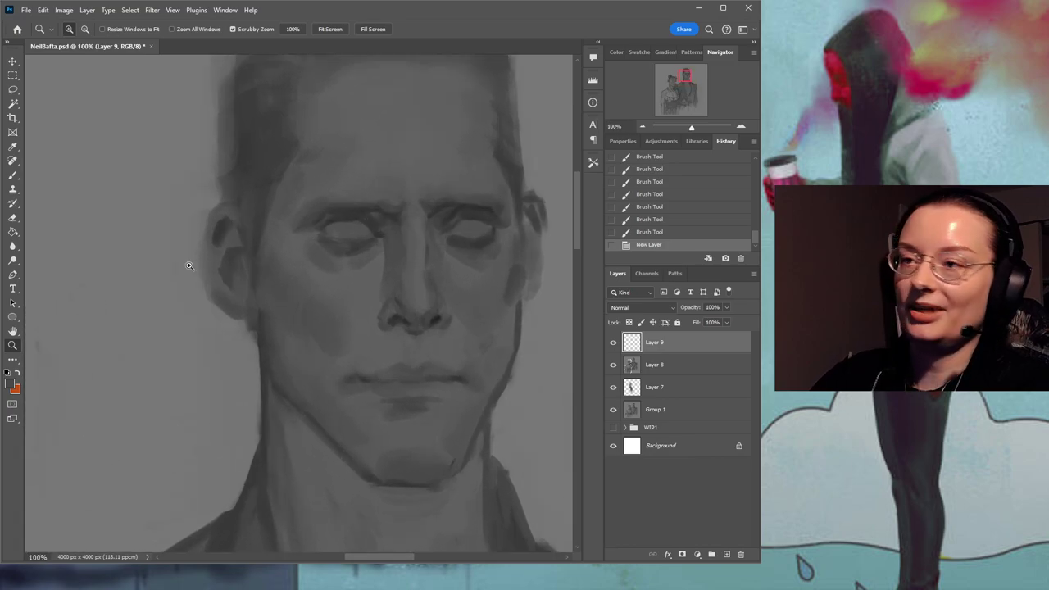
pyautogui.click(12, 174)
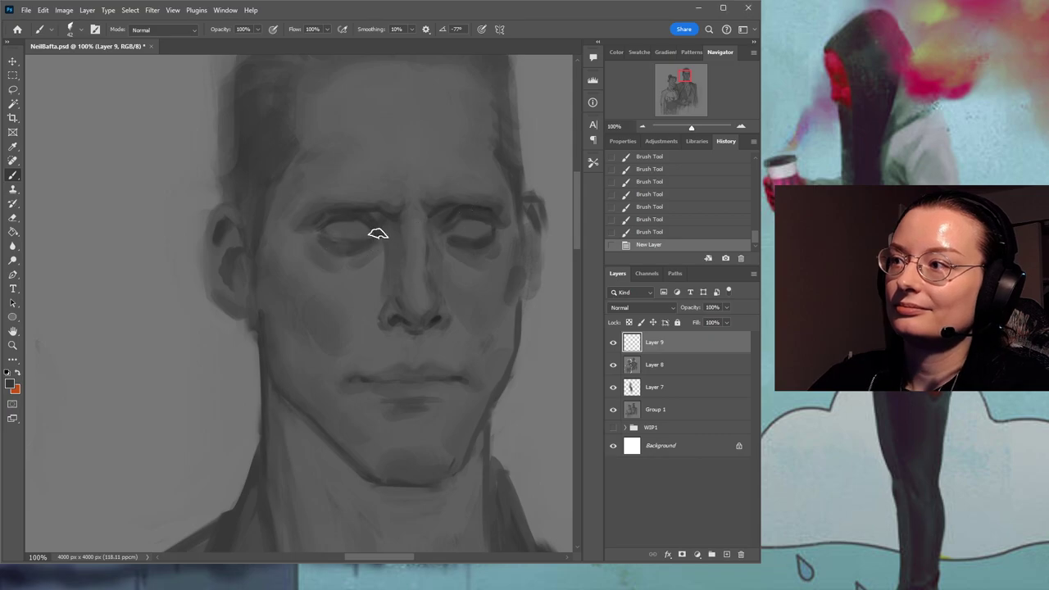
# Outline the outer edge and lobe of the man's near ear in dark grey with a 21 px brush.
pyautogui.moveTo(204, 233); pyautogui.dragTo(205, 283)
pyautogui.hotkey('ctrl', 'z')
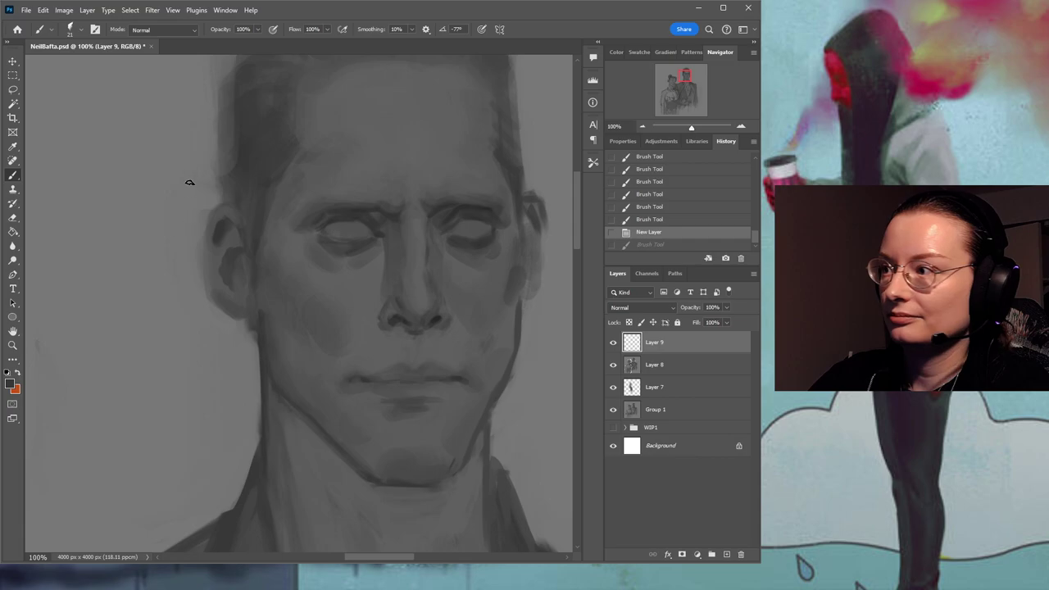
pyautogui.moveTo(209, 254)
pyautogui.mouseDown()
pyautogui.moveTo(216, 297)
pyautogui.moveTo(203, 268)
pyautogui.mouseUp()
pyautogui.moveTo(213, 310)
pyautogui.mouseDown()
pyautogui.moveTo(203, 239)
pyautogui.moveTo(213, 307)
pyautogui.mouseUp()
pyautogui.moveTo(207, 271); pyautogui.dragTo(218, 320)
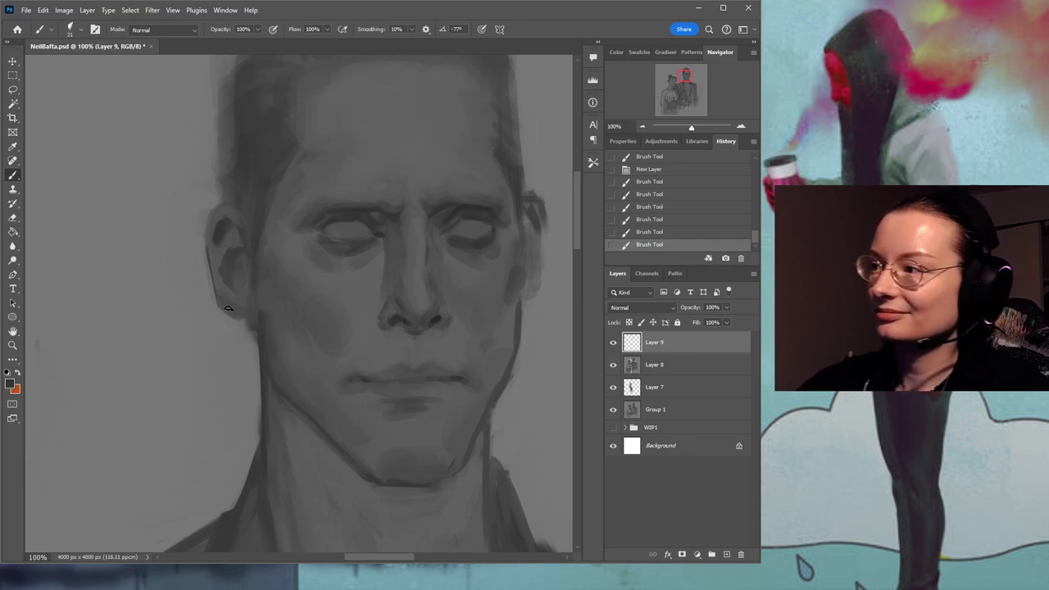
pyautogui.moveTo(221, 315); pyautogui.dragTo(246, 325)
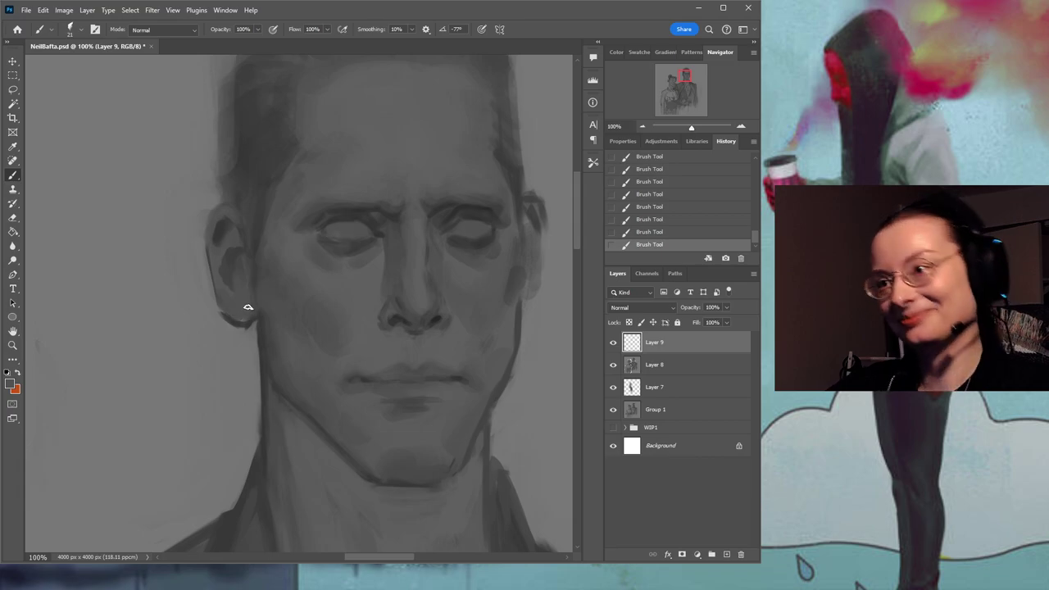
# Blend the shading across the man's near cheek with a larger brush and greys sampled from his face.
pyautogui.moveTo(412, 233); pyautogui.dragTo(295, 279)
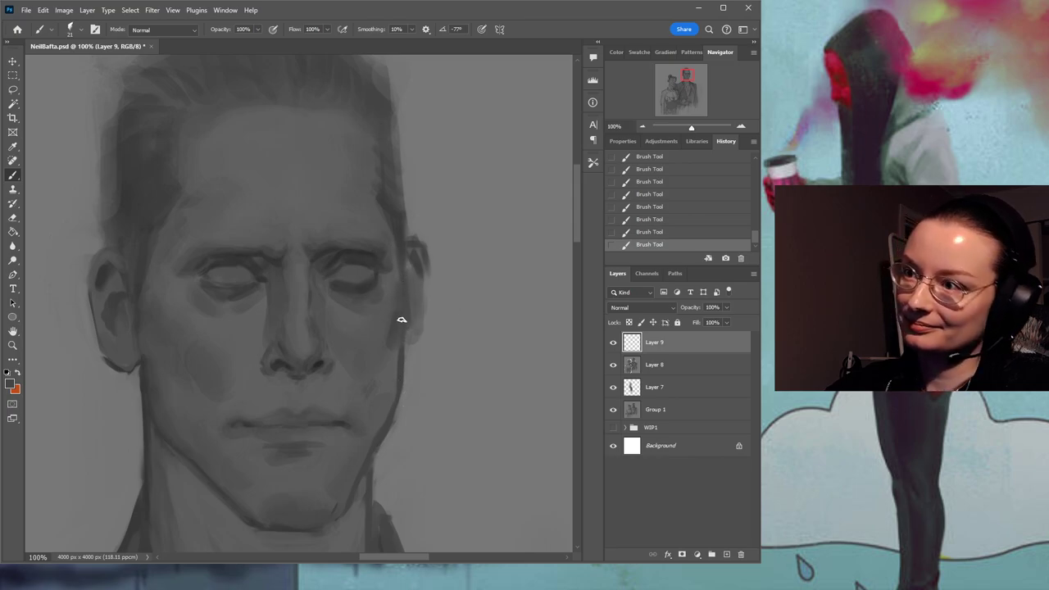
pyautogui.moveTo(421, 375); pyautogui.dragTo(422, 249)
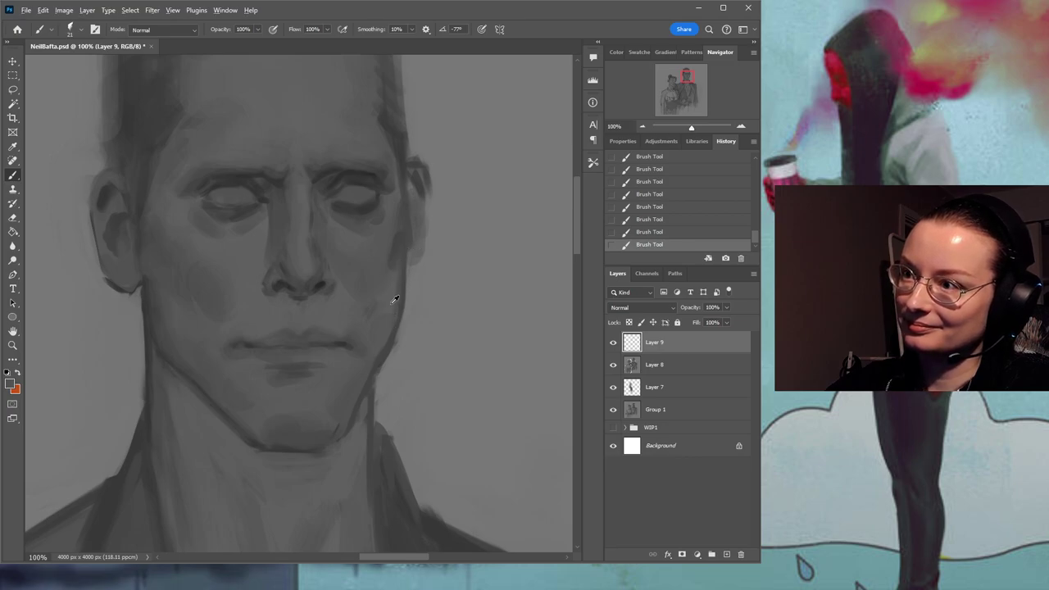
pyautogui.press(']')
pyautogui.press('[')
pyautogui.keyDown('alt'); pyautogui.click(262, 260); pyautogui.keyUp('alt')
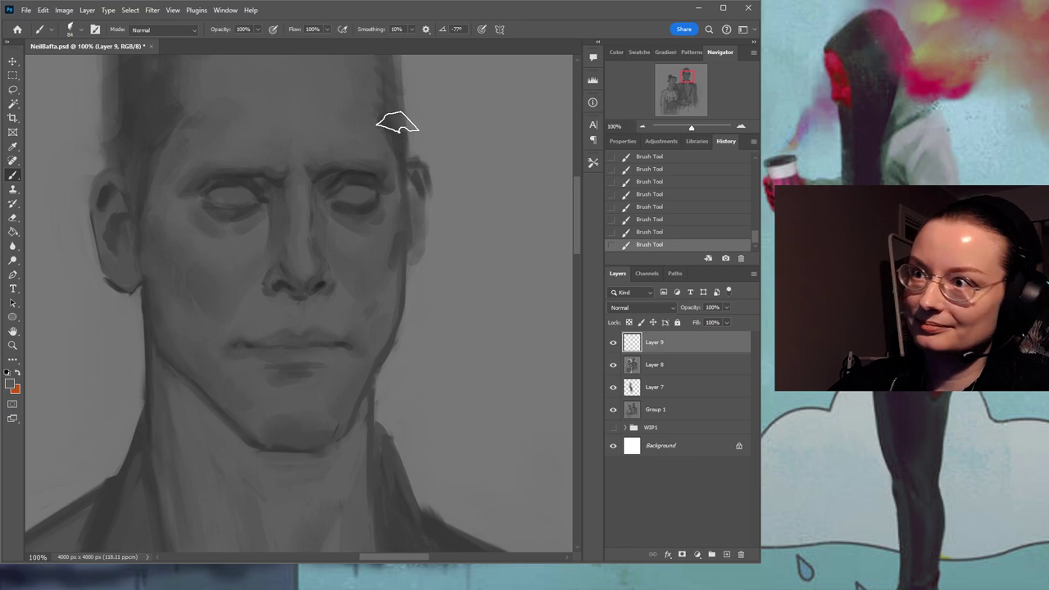
pyautogui.moveTo(239, 329); pyautogui.dragTo(280, 348)
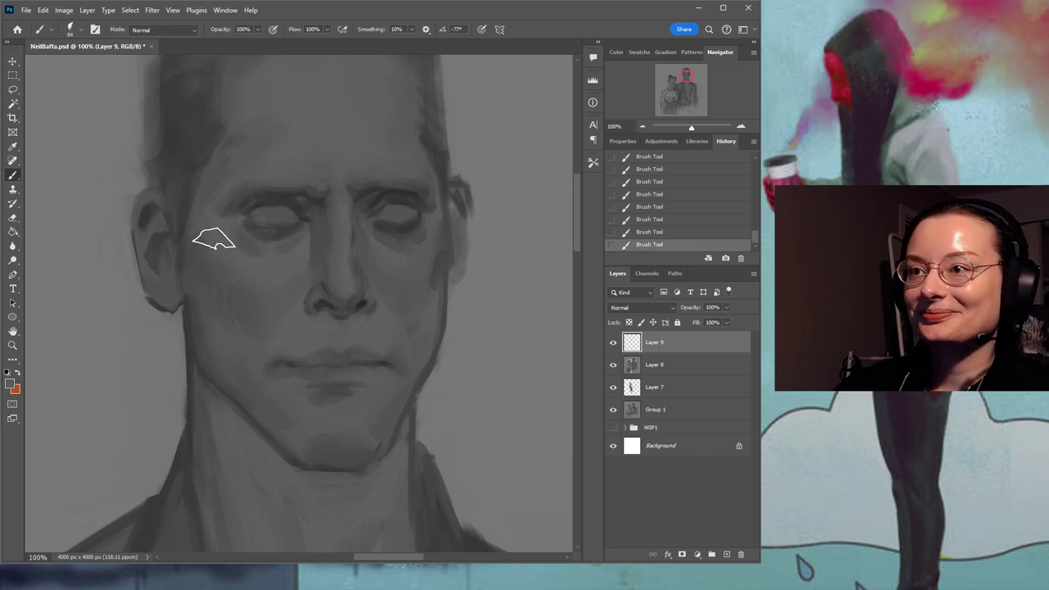
pyautogui.keyDown('alt'); pyautogui.moveTo(314, 232); pyautogui.dragTo(375, 256); pyautogui.keyUp('alt')
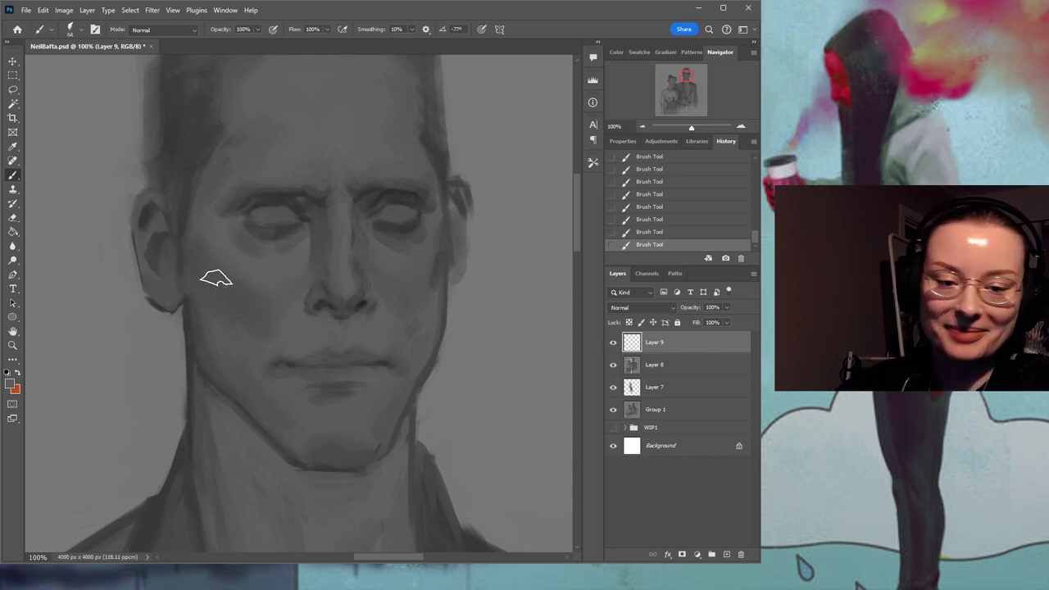
pyautogui.moveTo(261, 253); pyautogui.dragTo(260, 278)
pyautogui.moveTo(289, 322); pyautogui.dragTo(258, 291)
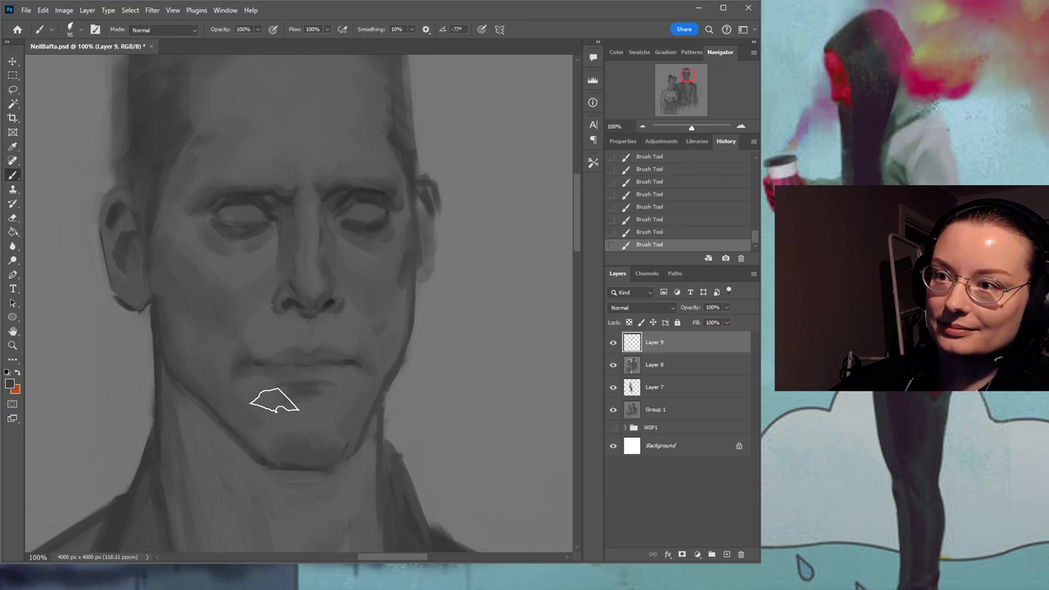
# Replace the heavy stroke at the near corner of the man's mouth with subtler shading from a smaller brush.
pyautogui.hotkey('ctrl', 'z')
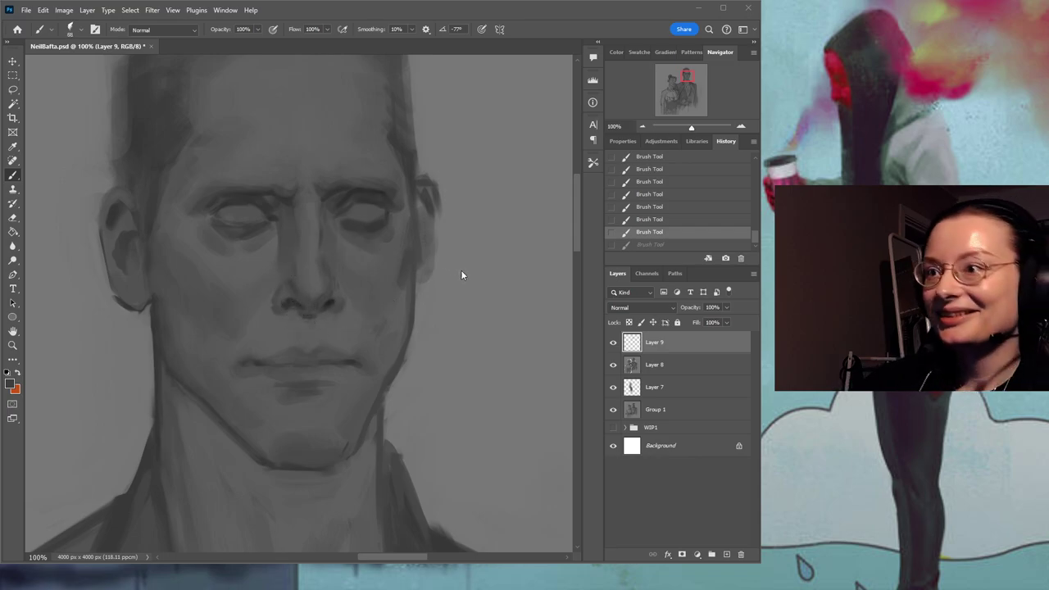
pyautogui.moveTo(246, 352); pyautogui.dragTo(300, 358)
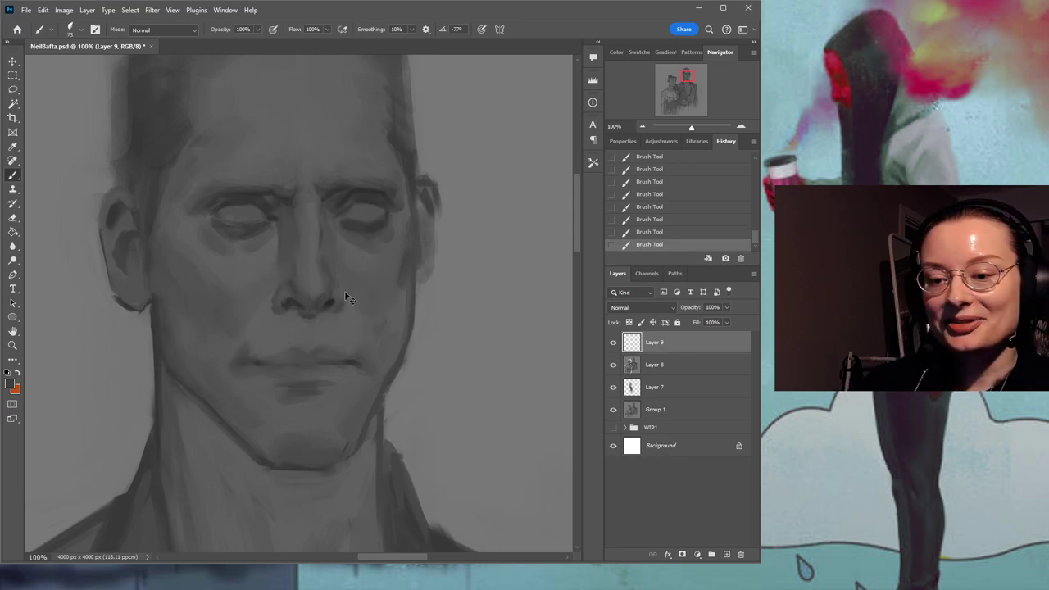
pyautogui.hotkey('ctrl', 'z')
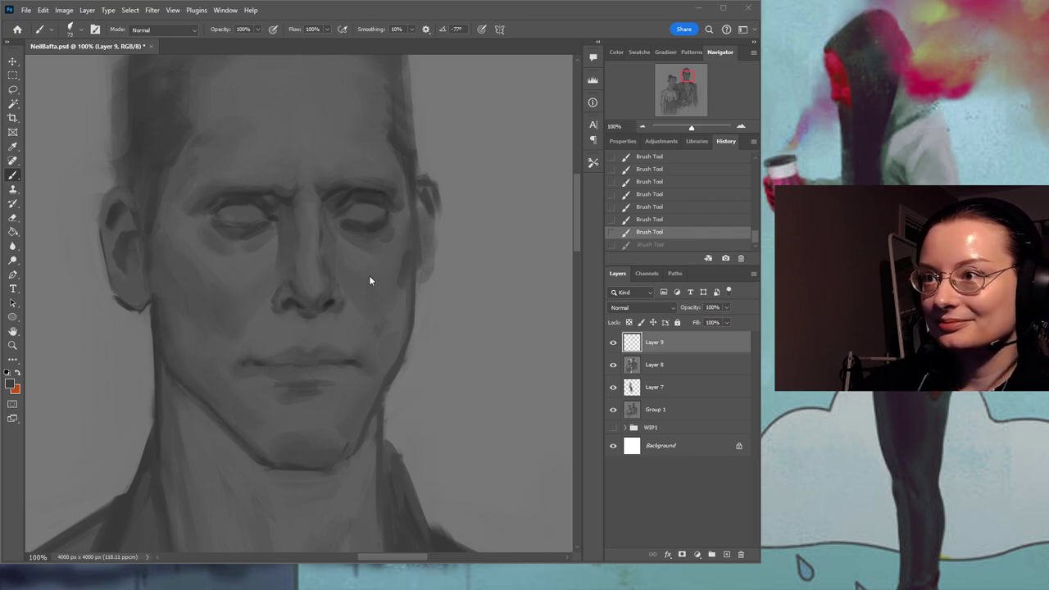
pyautogui.moveTo(246, 347); pyautogui.dragTo(244, 358)
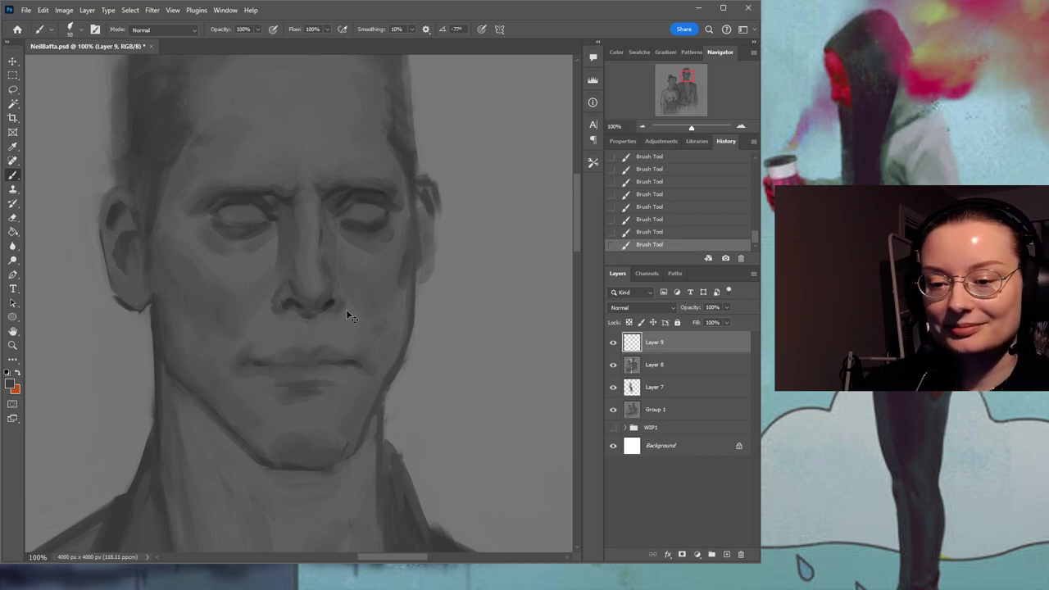
pyautogui.hotkey('ctrl', 'z')
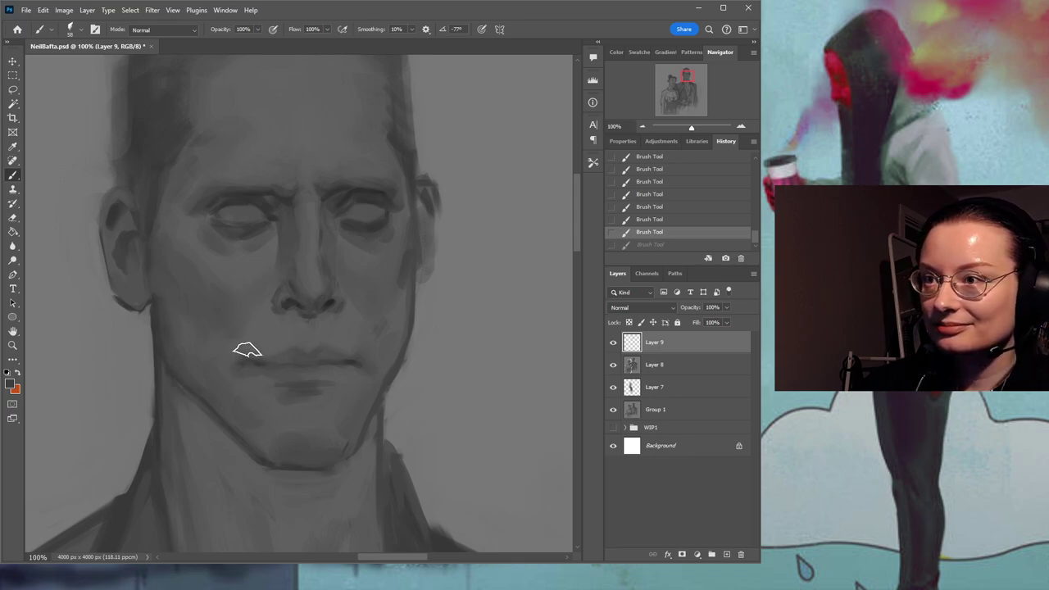
pyautogui.hotkey('ctrl', 'shift', 'z')
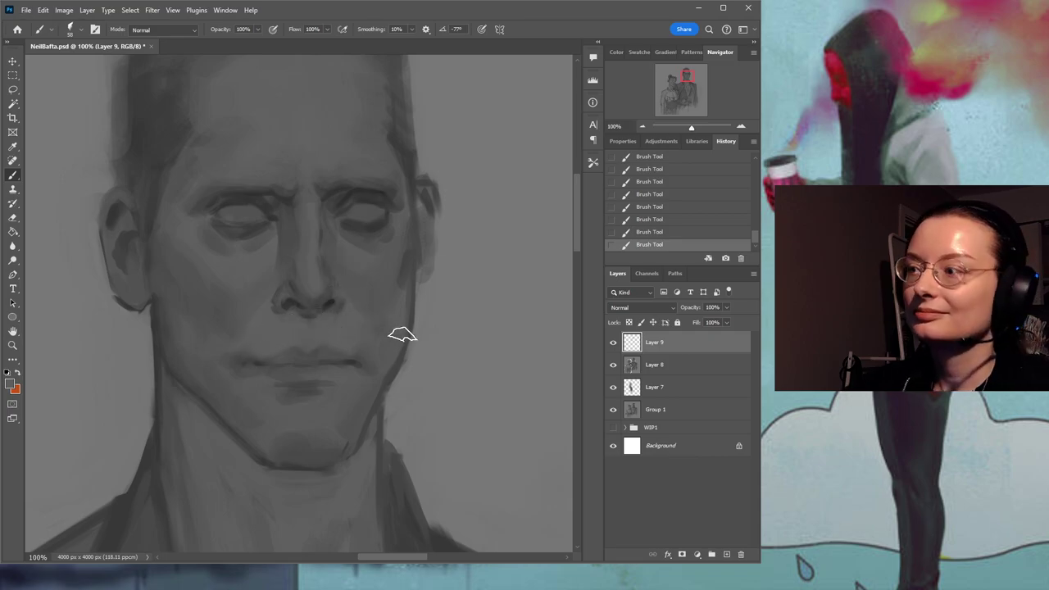
# Shade the far corner of the man's mouth with sampled dark grey, comparing the face with and without the strokes.
pyautogui.keyDown('alt'); pyautogui.click(352, 363); pyautogui.keyUp('alt')
pyautogui.moveTo(359, 357); pyautogui.dragTo(369, 369)
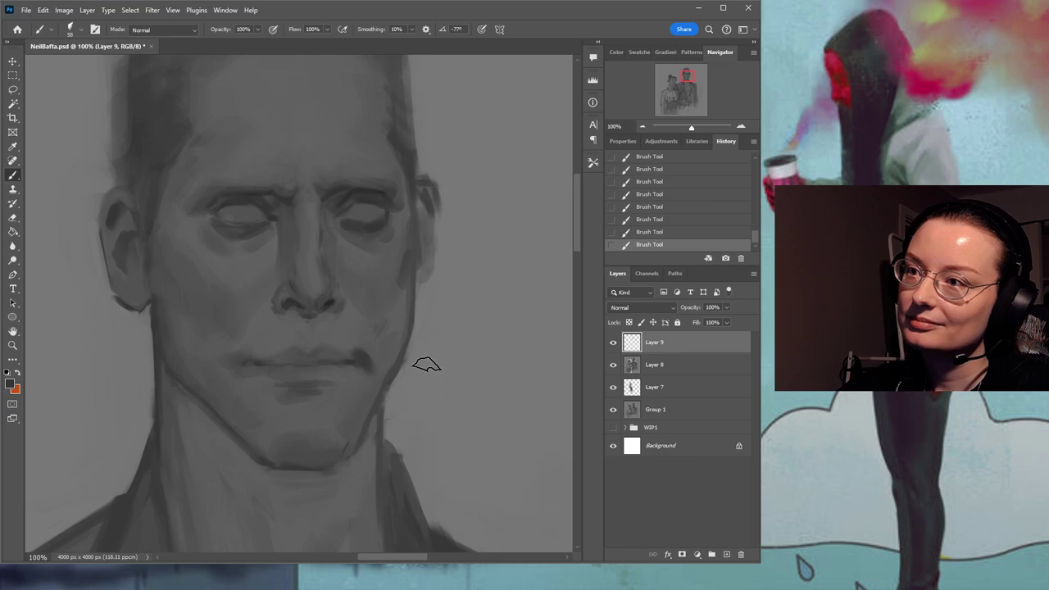
pyautogui.hotkey('ctrl', 'z')
pyautogui.hotkey('ctrl', 'z')
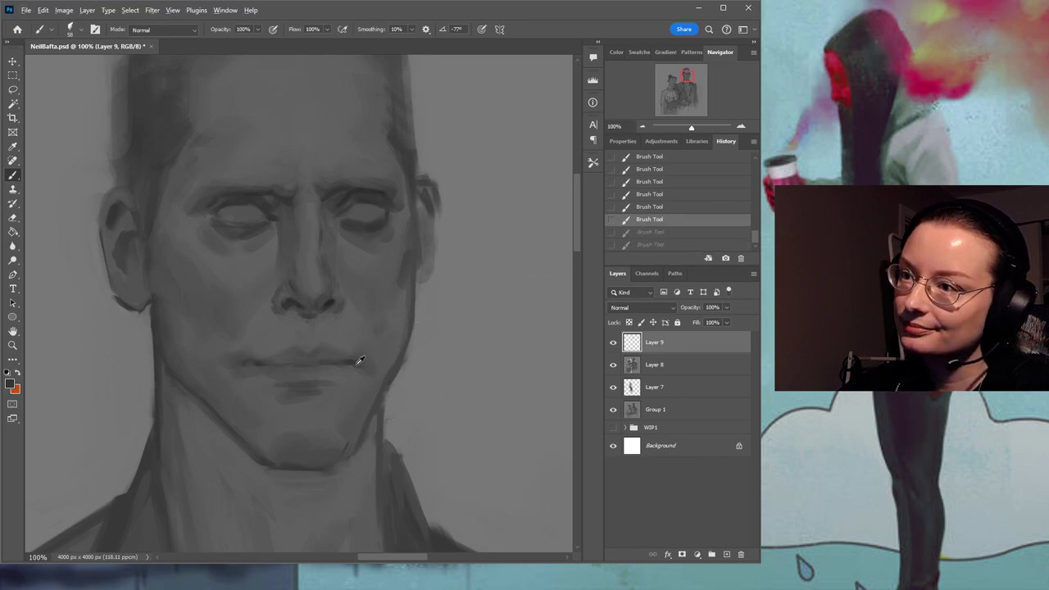
pyautogui.hotkey('ctrl', 'shift', 'z')
pyautogui.hotkey('ctrl', 'shift', 'z')
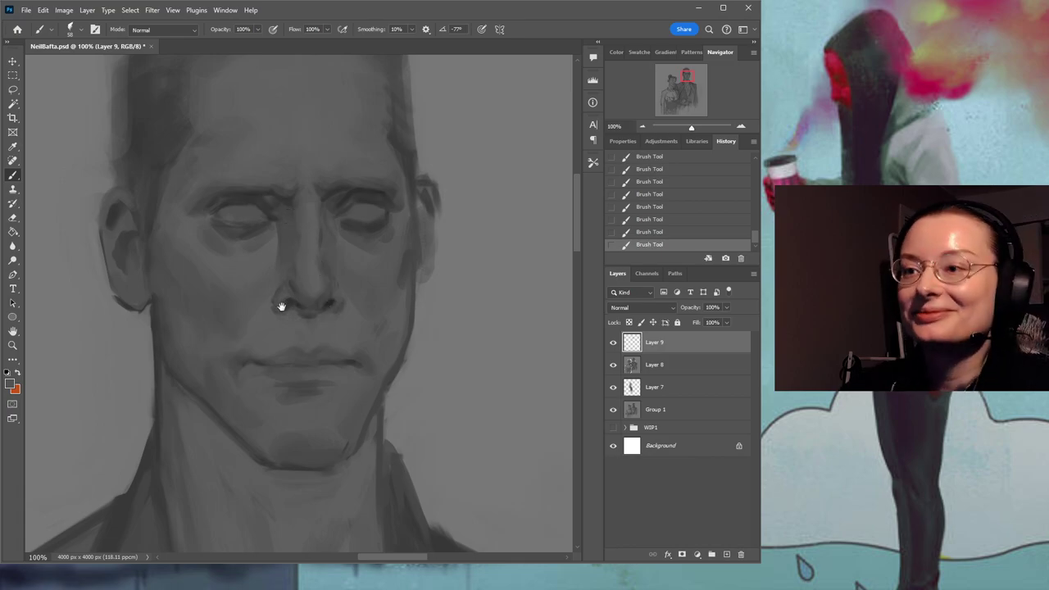
# Soften the tones around the man's mouth and chin, and undo the last brush stroke.
pyautogui.moveTo(281, 304); pyautogui.dragTo(312, 312)
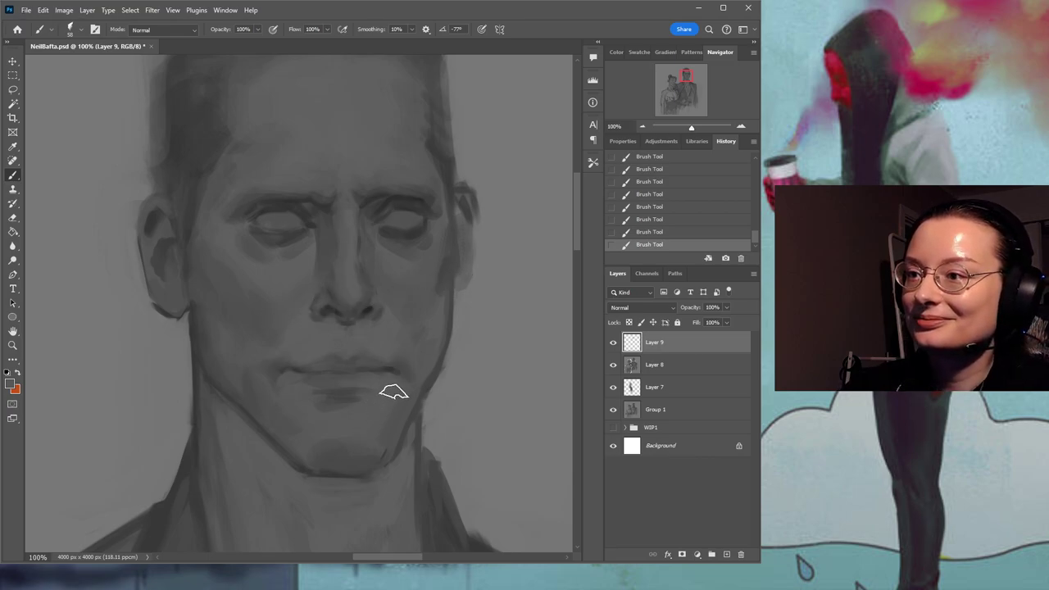
pyautogui.moveTo(405, 379); pyautogui.dragTo(369, 338)
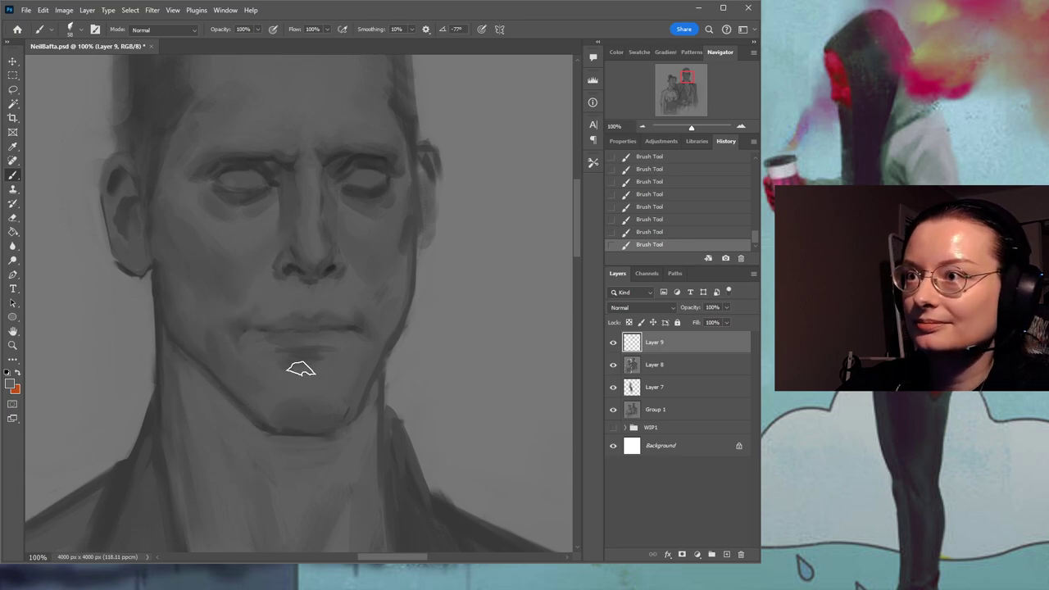
pyautogui.moveTo(318, 213); pyautogui.dragTo(342, 271)
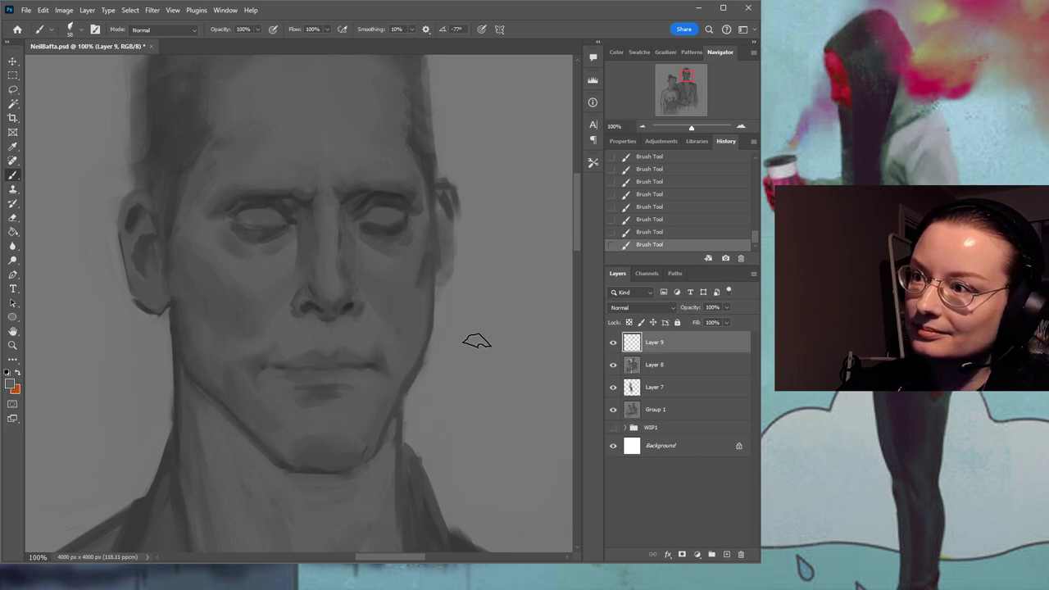
pyautogui.hotkey('ctrl', 'z')
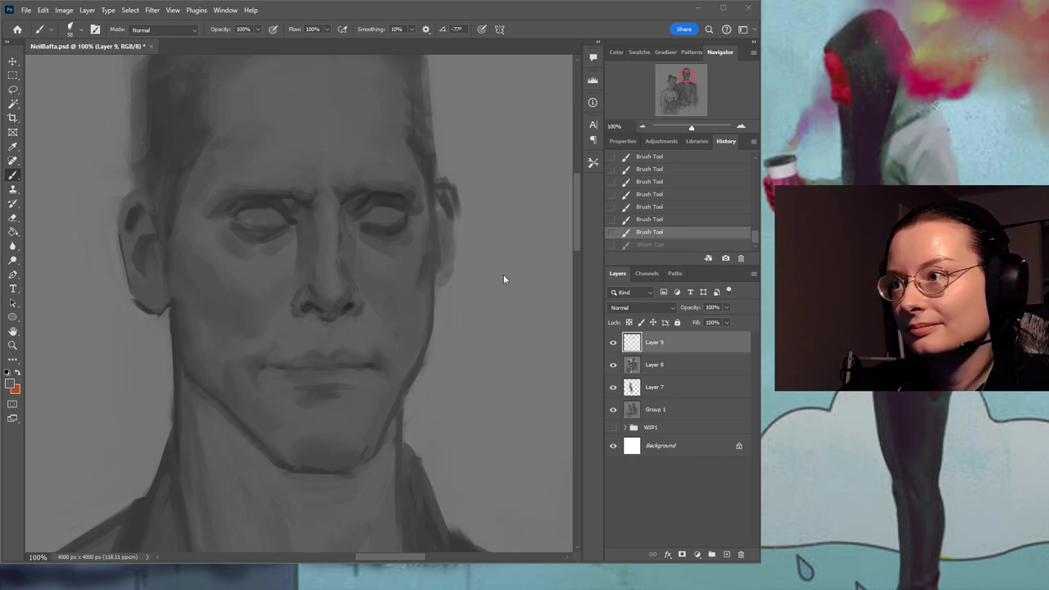
# Restore the undone brush stroke and soften the shading along the man's near jaw and chin with greys sampled from his face.
pyautogui.hotkey('ctrl', 'shift', 'z')
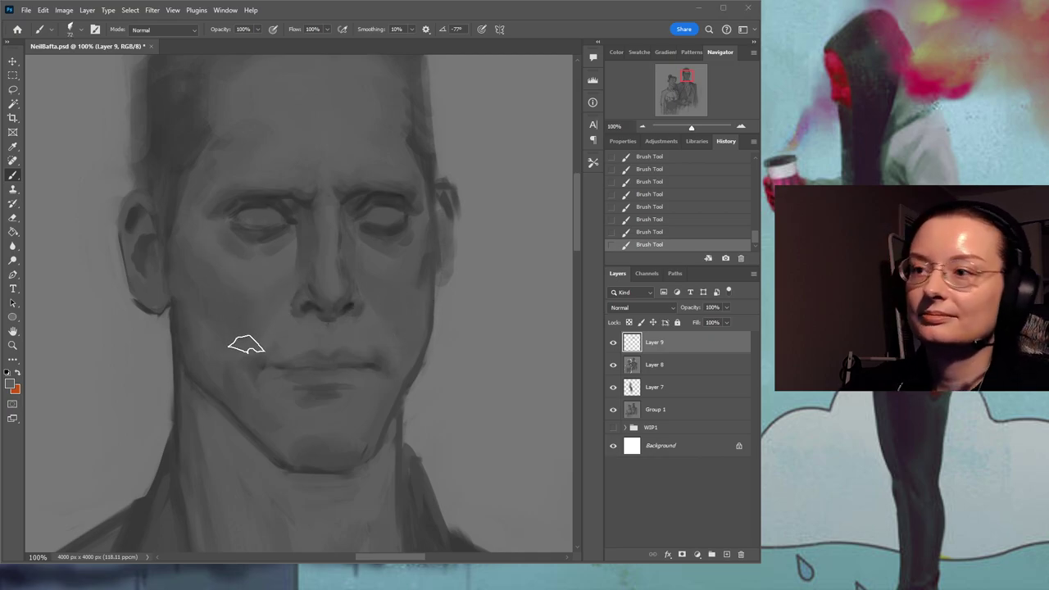
pyautogui.keyDown('alt'); pyautogui.click(233, 373); pyautogui.keyUp('alt')
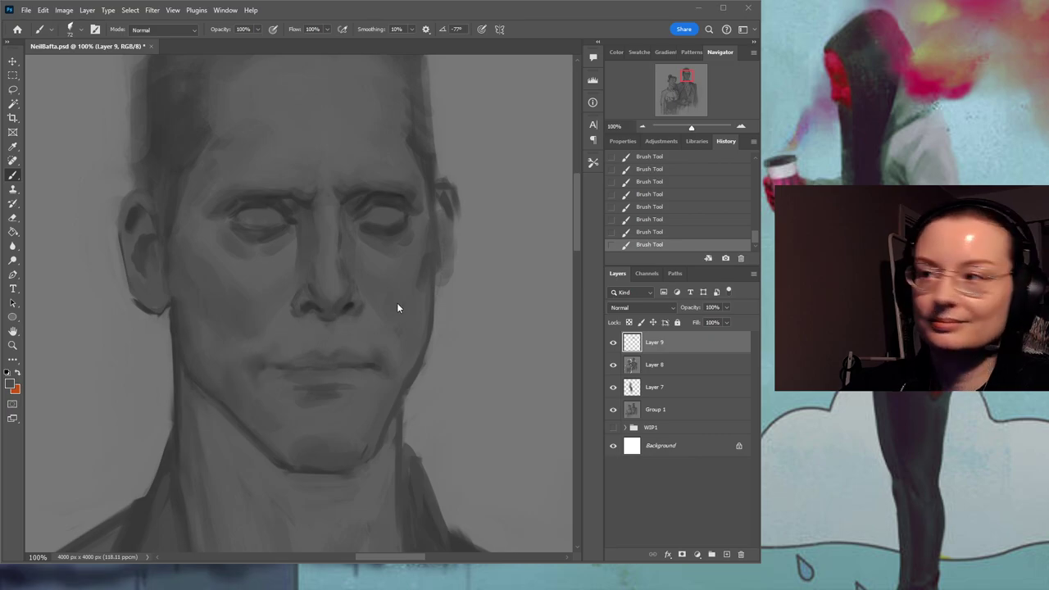
pyautogui.keyDown('alt'); pyautogui.click(213, 364); pyautogui.keyUp('alt')
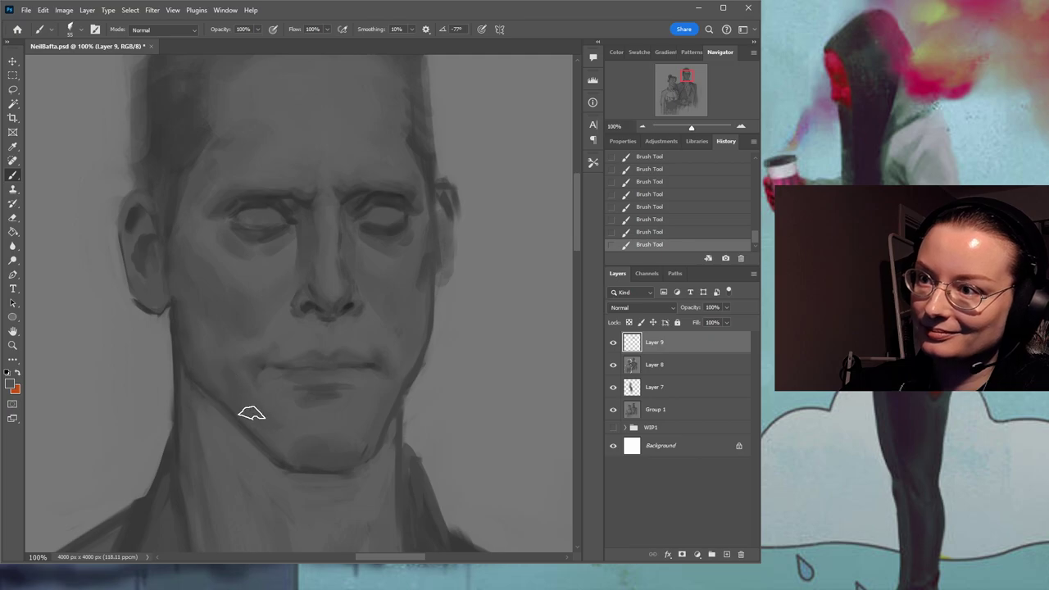
pyautogui.keyDown('alt'); pyautogui.click(179, 321); pyautogui.keyUp('alt')
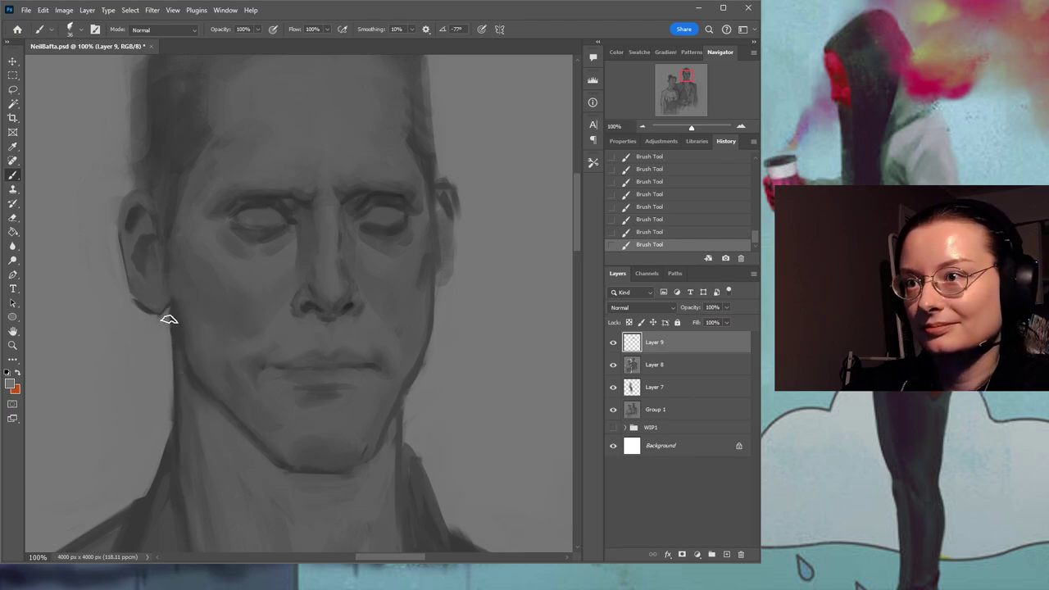
pyautogui.moveTo(301, 379); pyautogui.dragTo(274, 312)
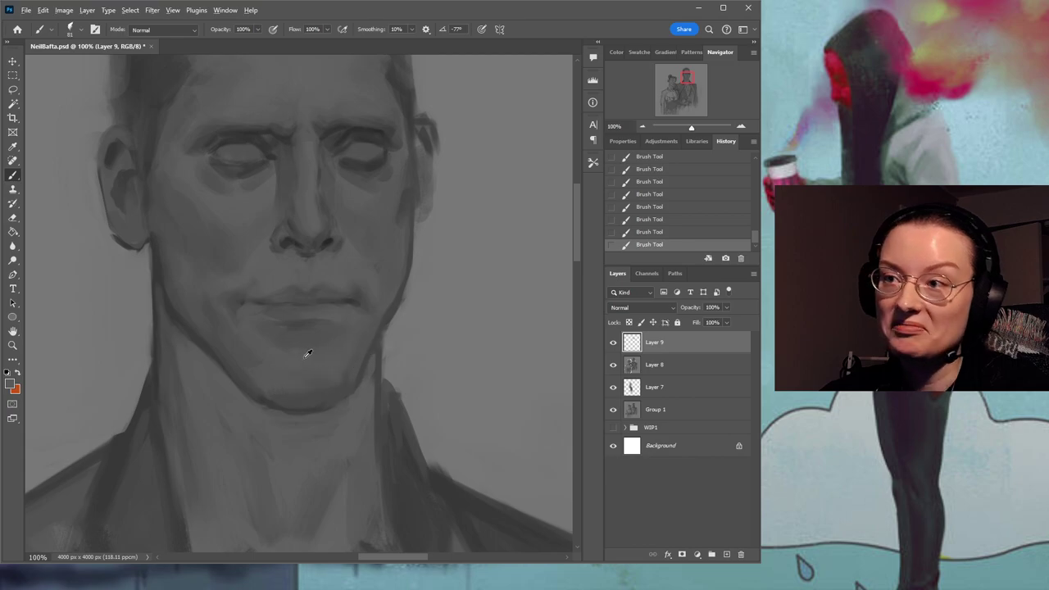
# Touch up the shading along the man's chin and jaw, and save the painting.
pyautogui.moveTo(359, 361); pyautogui.dragTo(425, 275)
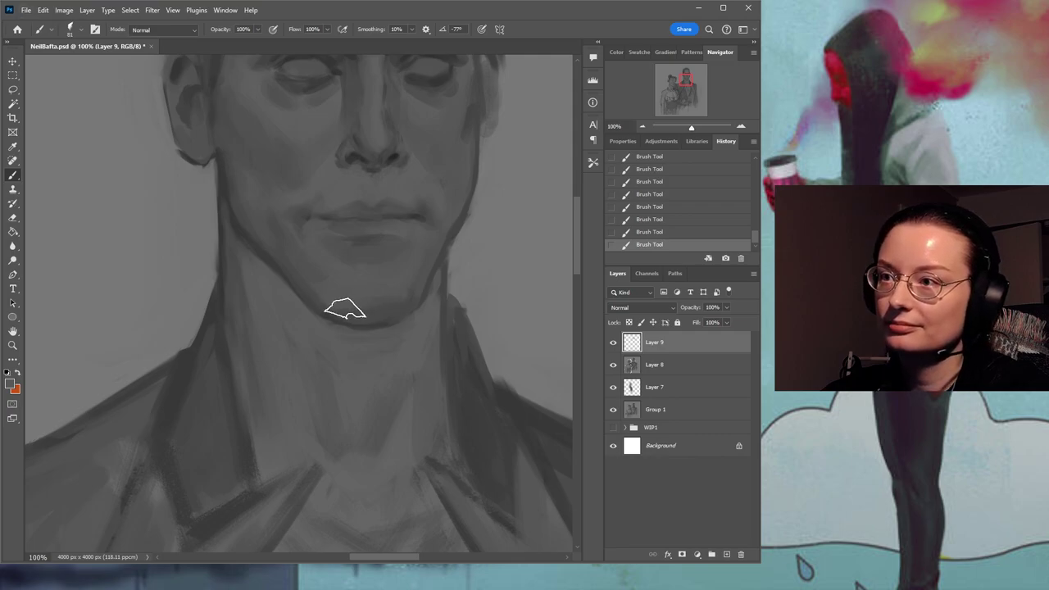
pyautogui.moveTo(403, 281); pyautogui.dragTo(392, 313)
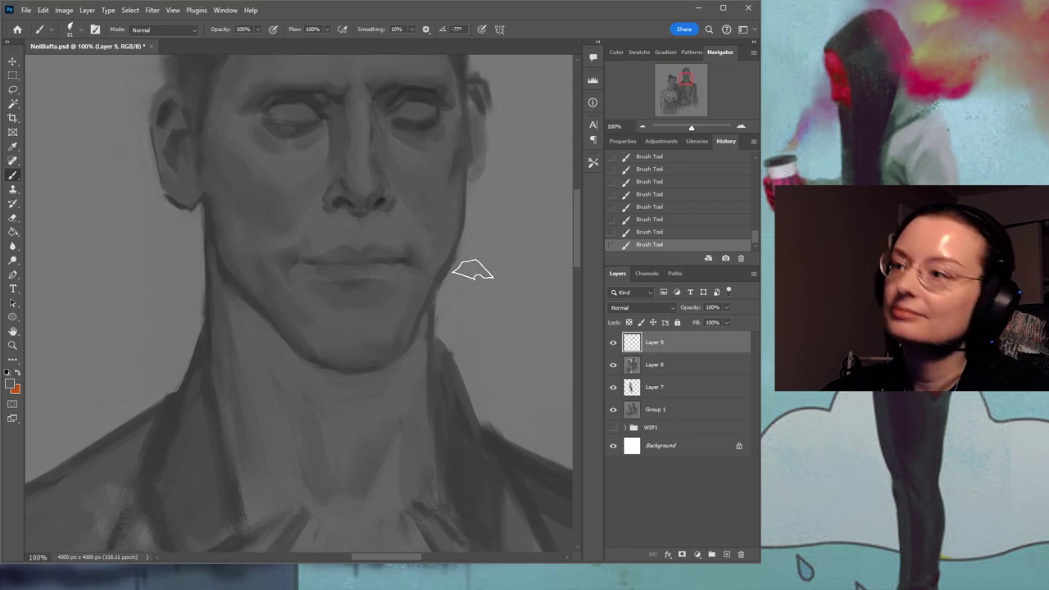
pyautogui.moveTo(459, 169); pyautogui.dragTo(423, 261)
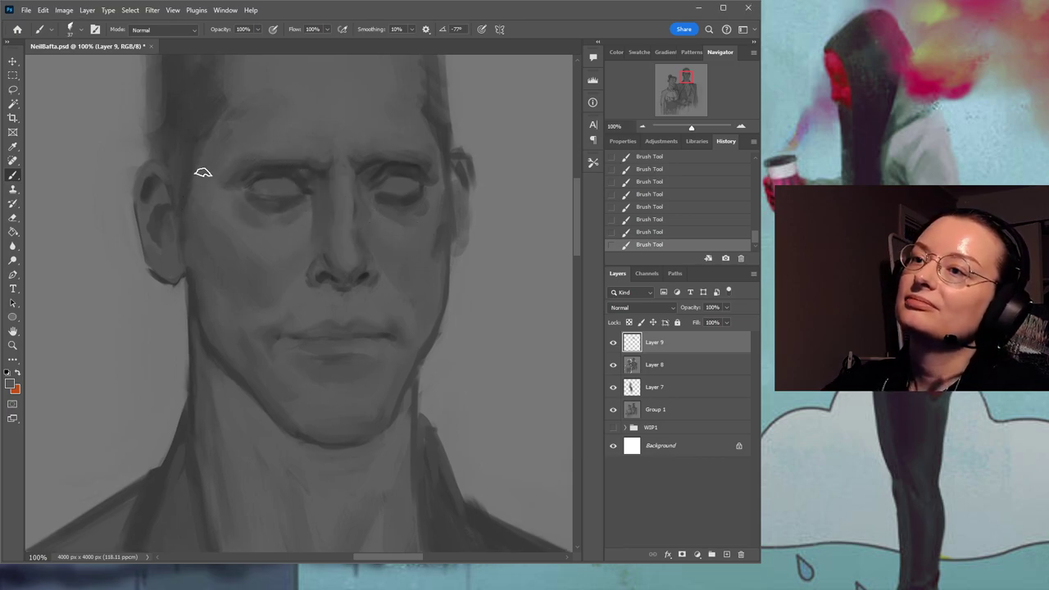
pyautogui.moveTo(254, 228); pyautogui.dragTo(270, 270)
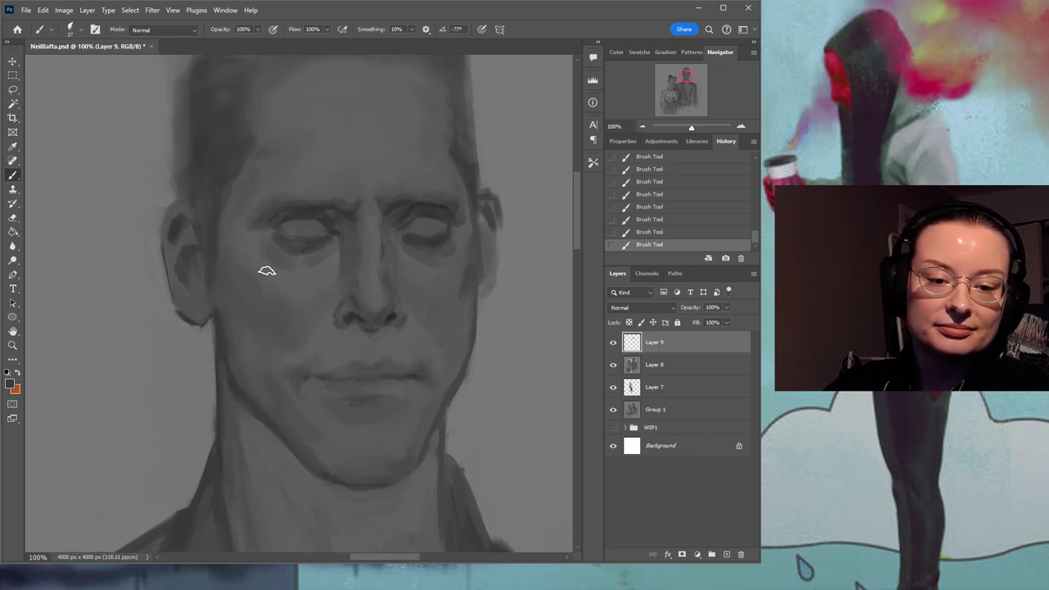
pyautogui.hotkey('ctrl', 's')
pyautogui.scroll(2, 309, 248)
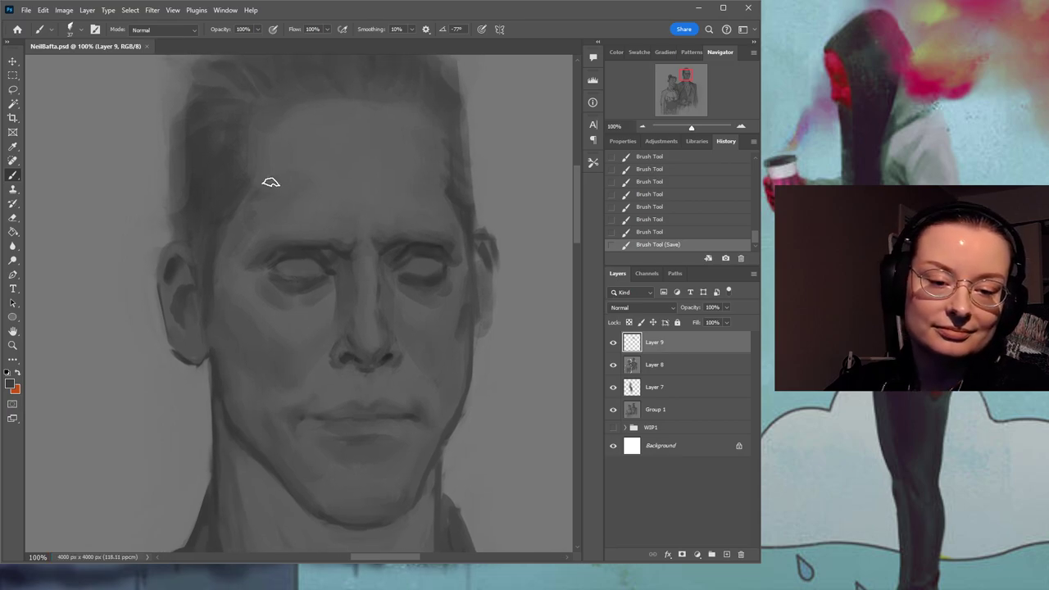
# Touch up the tone beside the far side of the man's nose with a sampled grey.
pyautogui.moveTo(376, 293)
pyautogui.mouseDown()
pyautogui.moveTo(380, 264)
pyautogui.moveTo(409, 221)
pyautogui.mouseUp()
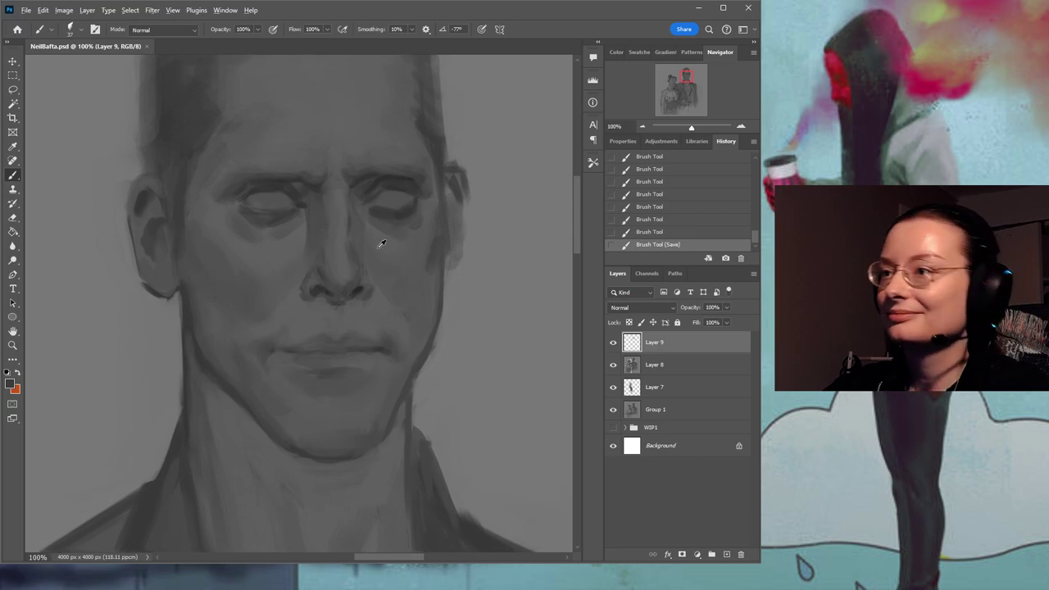
pyautogui.click(386, 295)
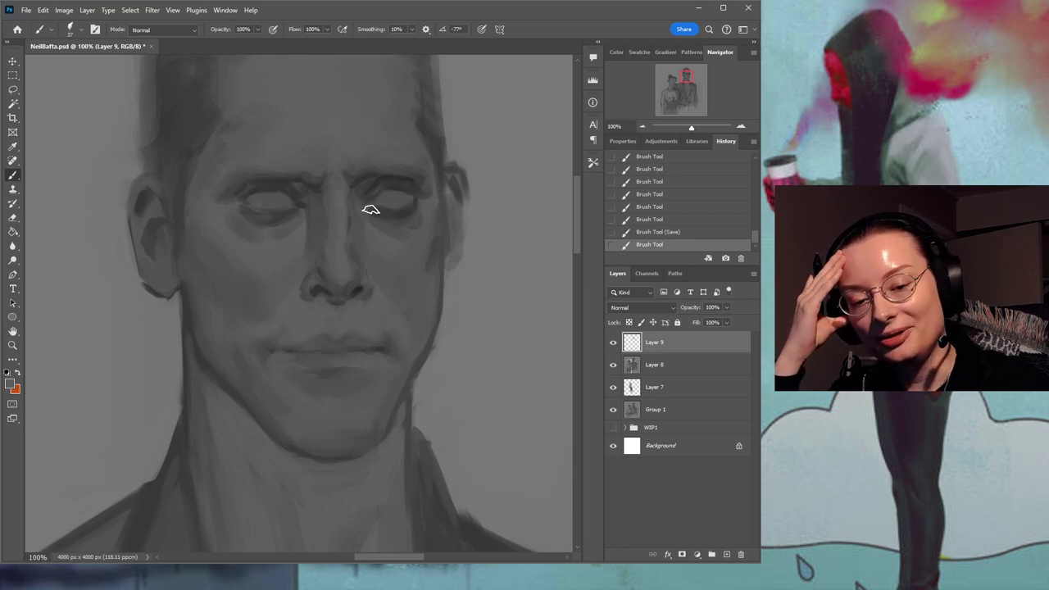
pyautogui.moveTo(347, 240)
pyautogui.mouseDown()
pyautogui.moveTo(352, 272)
pyautogui.moveTo(336, 227)
pyautogui.mouseUp()
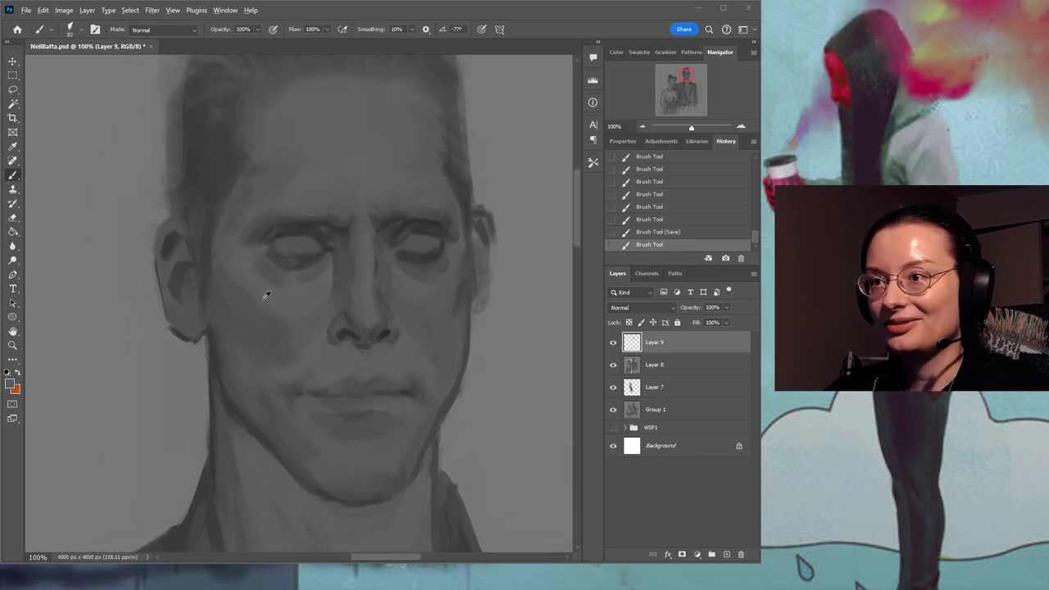
# Blend the shading across the man's near cheek down to the corner of the mouth with sampled greys.
pyautogui.moveTo(296, 361)
pyautogui.mouseDown()
pyautogui.moveTo(277, 293)
pyautogui.moveTo(266, 305)
pyautogui.moveTo(296, 323)
pyautogui.moveTo(272, 315)
pyautogui.moveTo(344, 282)
pyautogui.mouseUp()
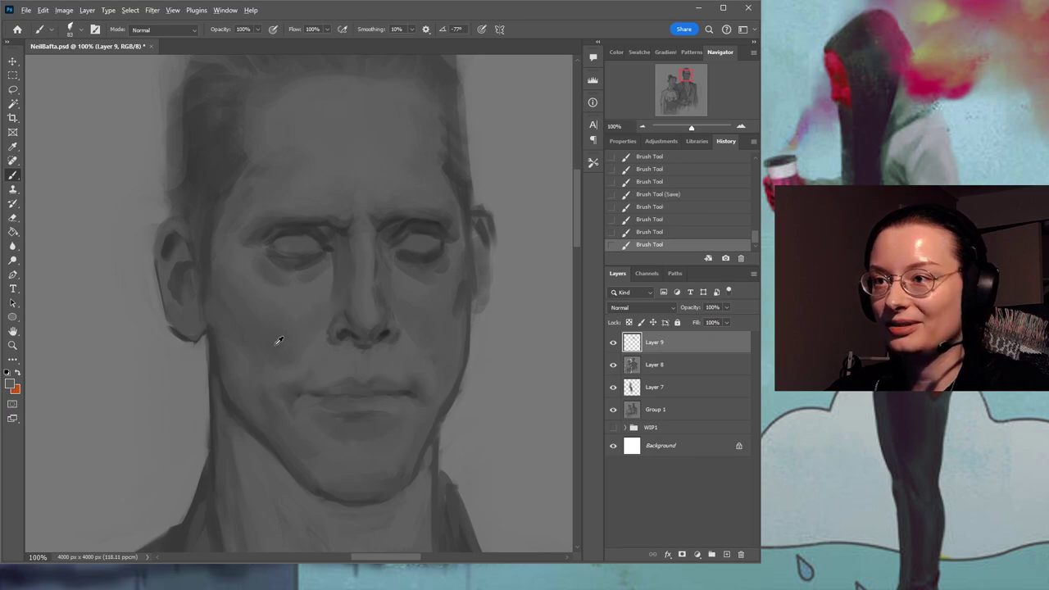
pyautogui.moveTo(277, 342)
pyautogui.mouseDown()
pyautogui.moveTo(255, 367)
pyautogui.moveTo(285, 305)
pyautogui.mouseUp()
pyautogui.moveTo(290, 369); pyautogui.dragTo(323, 347)
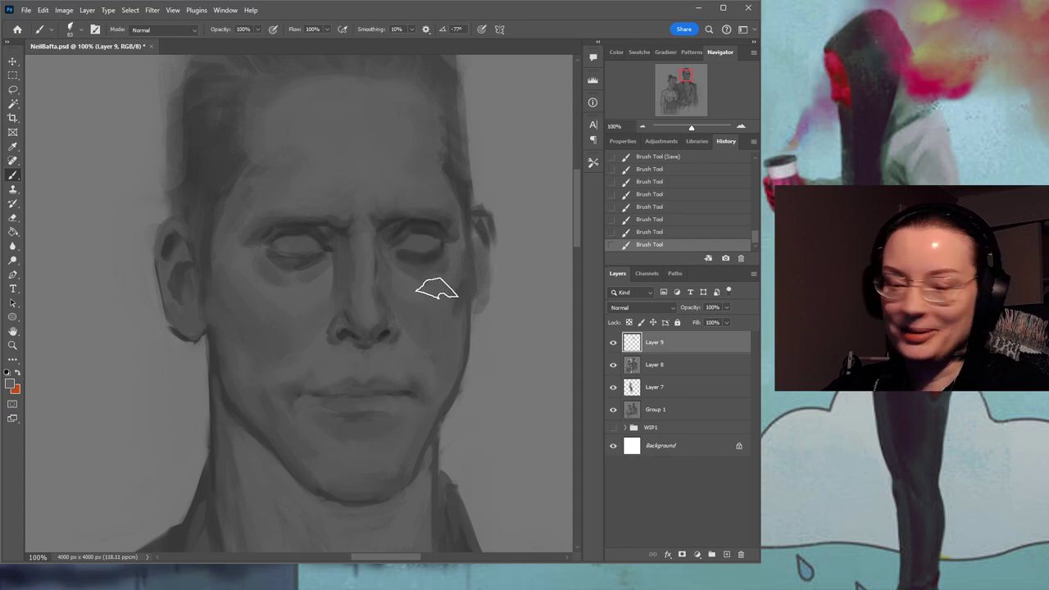
pyautogui.moveTo(387, 309); pyautogui.dragTo(405, 281)
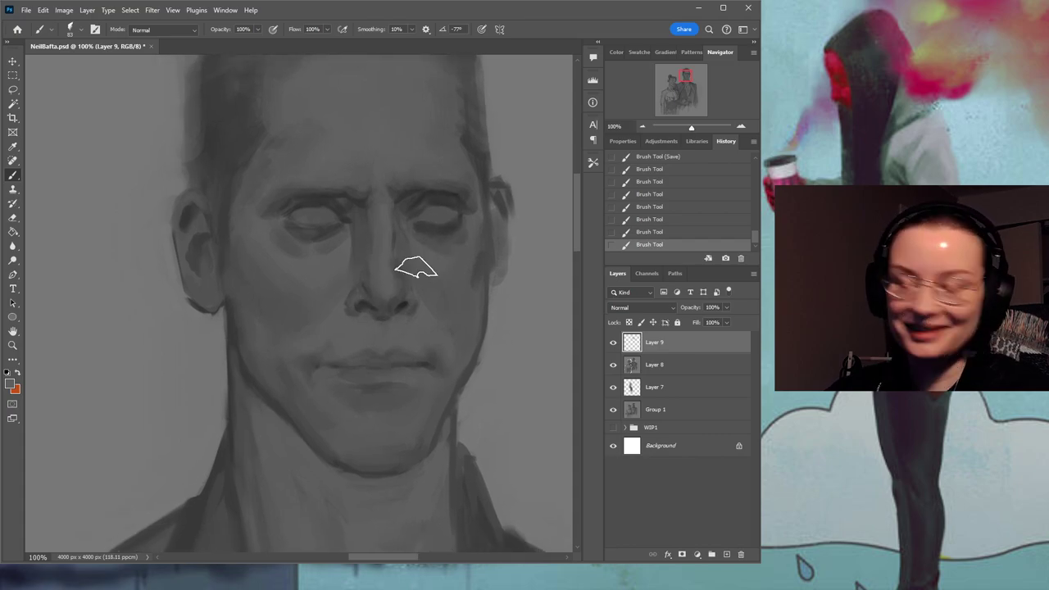
pyautogui.moveTo(339, 339); pyautogui.dragTo(359, 332)
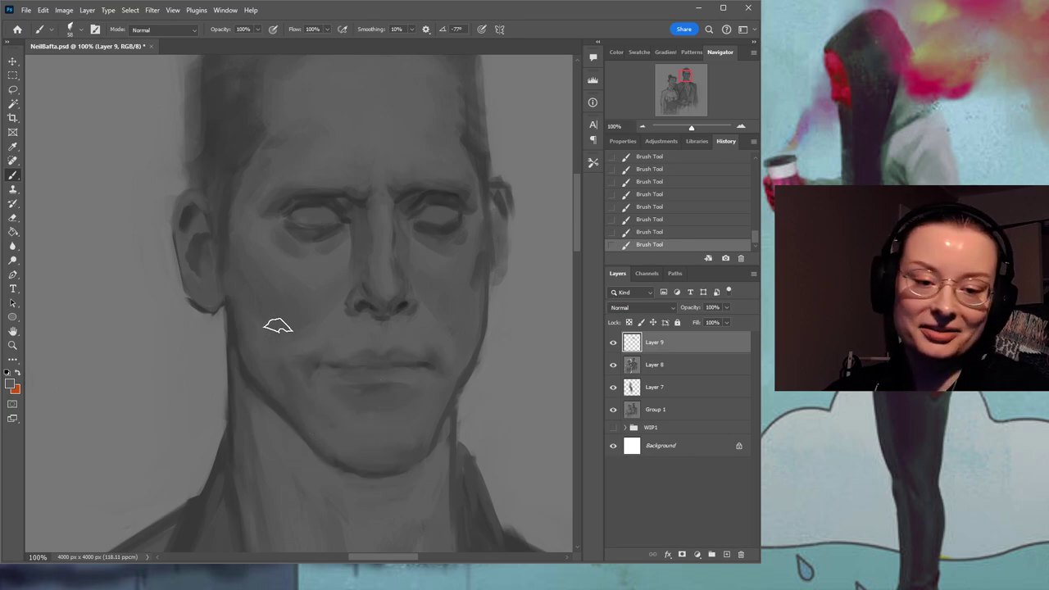
# Refine the tones of the man's chin, lower jaw and upper neck with greys sampled from the surrounding skin.
pyautogui.moveTo(383, 383); pyautogui.dragTo(339, 374)
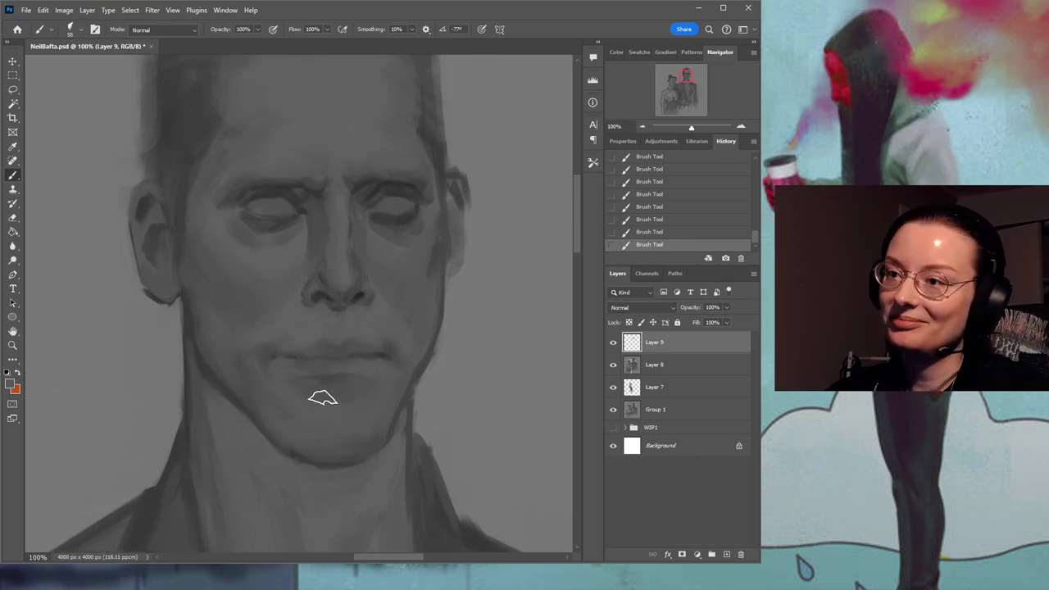
pyautogui.moveTo(400, 351); pyautogui.dragTo(401, 369)
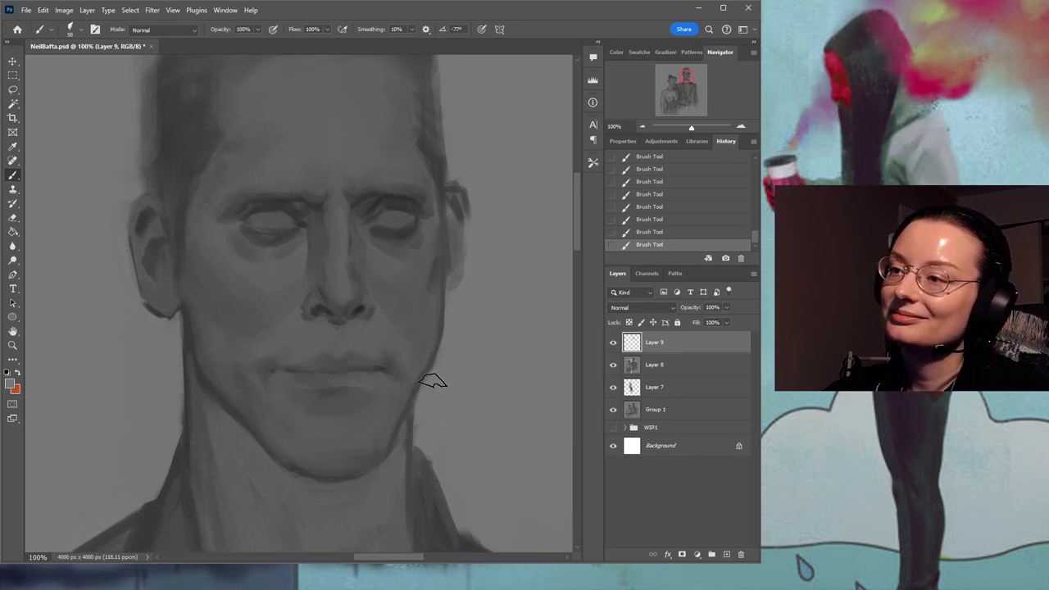
pyautogui.moveTo(407, 396)
pyautogui.mouseDown()
pyautogui.moveTo(448, 343)
pyautogui.moveTo(389, 325)
pyautogui.moveTo(375, 305)
pyautogui.mouseUp()
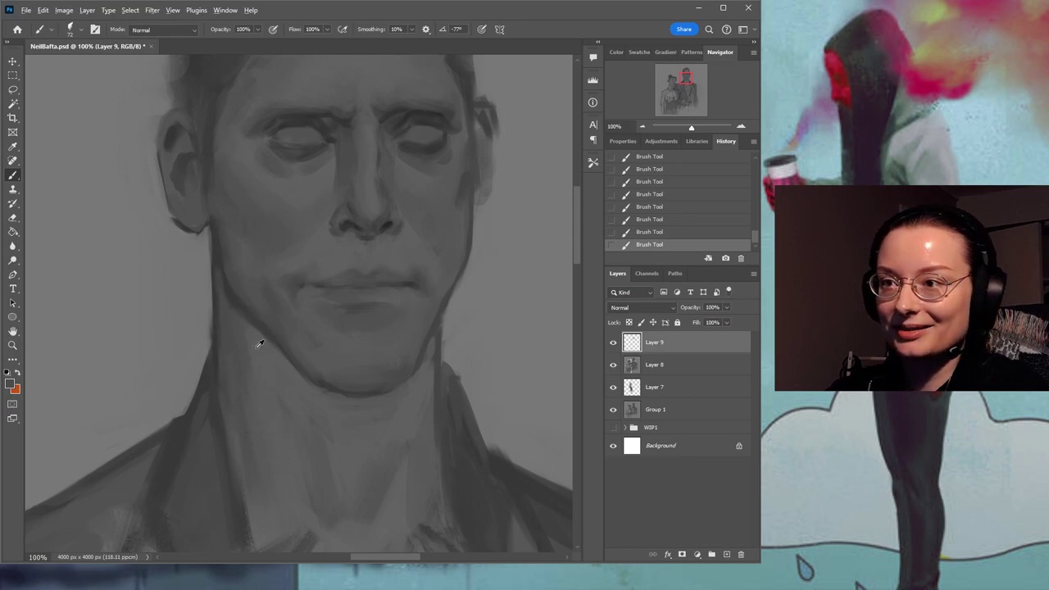
pyautogui.moveTo(245, 325)
pyautogui.mouseDown()
pyautogui.moveTo(275, 381)
pyautogui.moveTo(261, 322)
pyautogui.mouseUp()
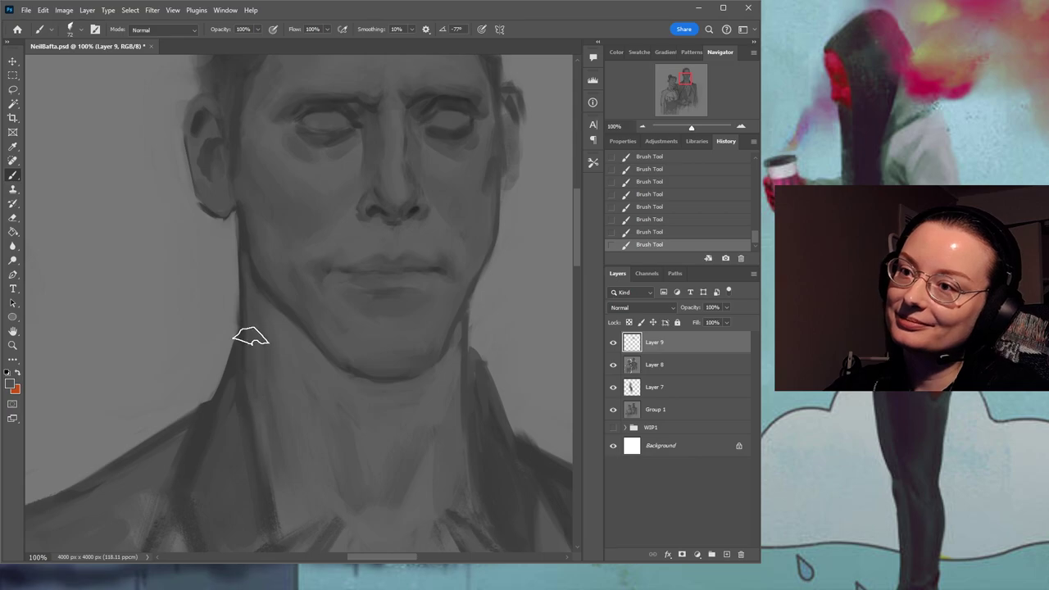
# Blend the man's forehead, near temple and hairline with a larger brush and a grey sampled near the temple.
pyautogui.moveTo(356, 245); pyautogui.dragTo(181, 361)
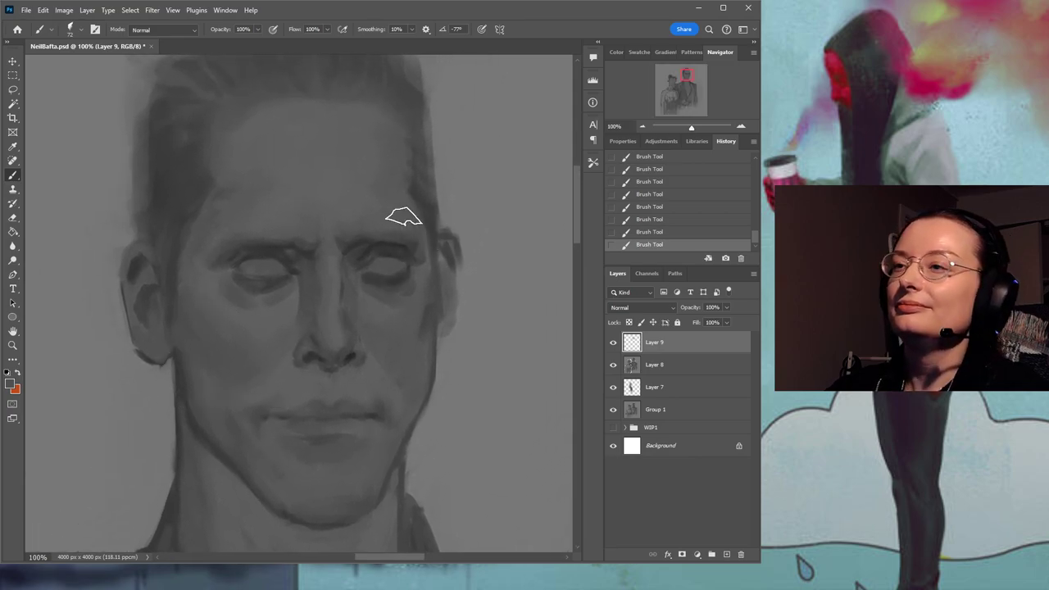
pyautogui.moveTo(410, 218); pyautogui.dragTo(374, 262)
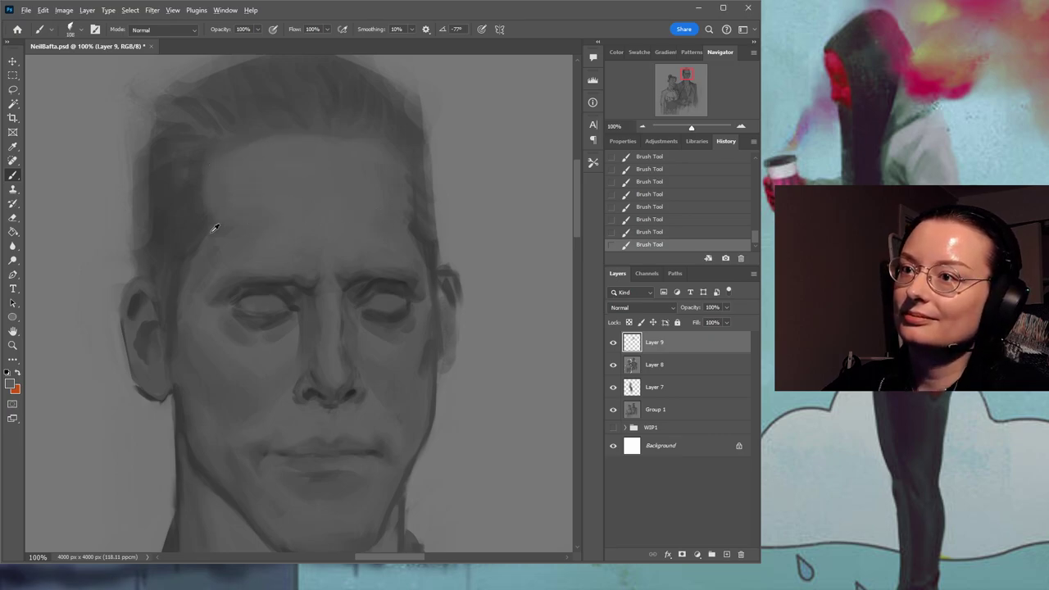
pyautogui.keyDown('alt'); pyautogui.click(197, 206); pyautogui.keyUp('alt')
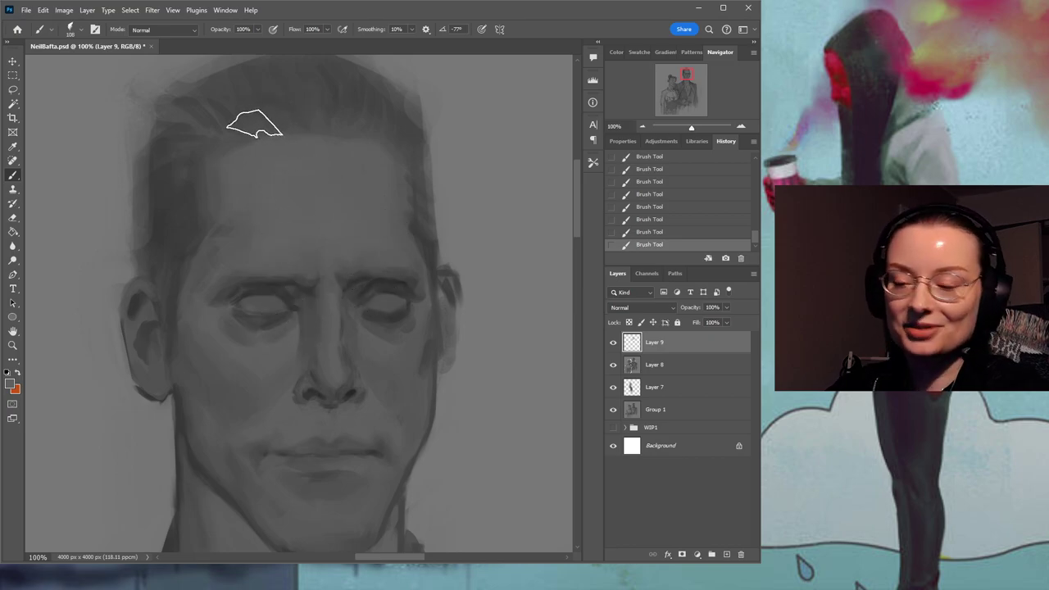
pyautogui.moveTo(315, 200); pyautogui.dragTo(343, 248)
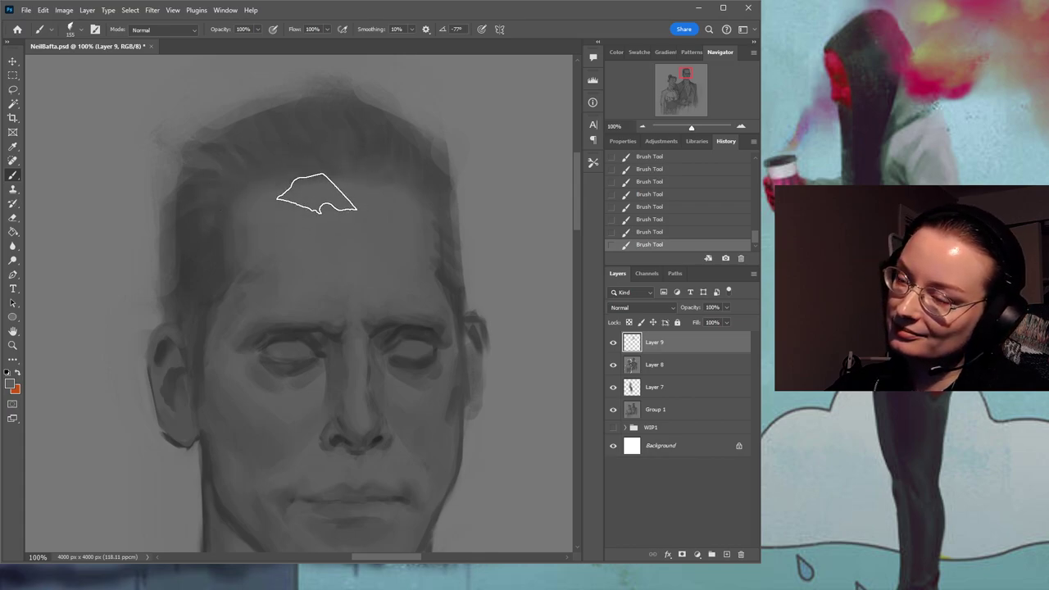
pyautogui.moveTo(405, 161); pyautogui.dragTo(375, 96)
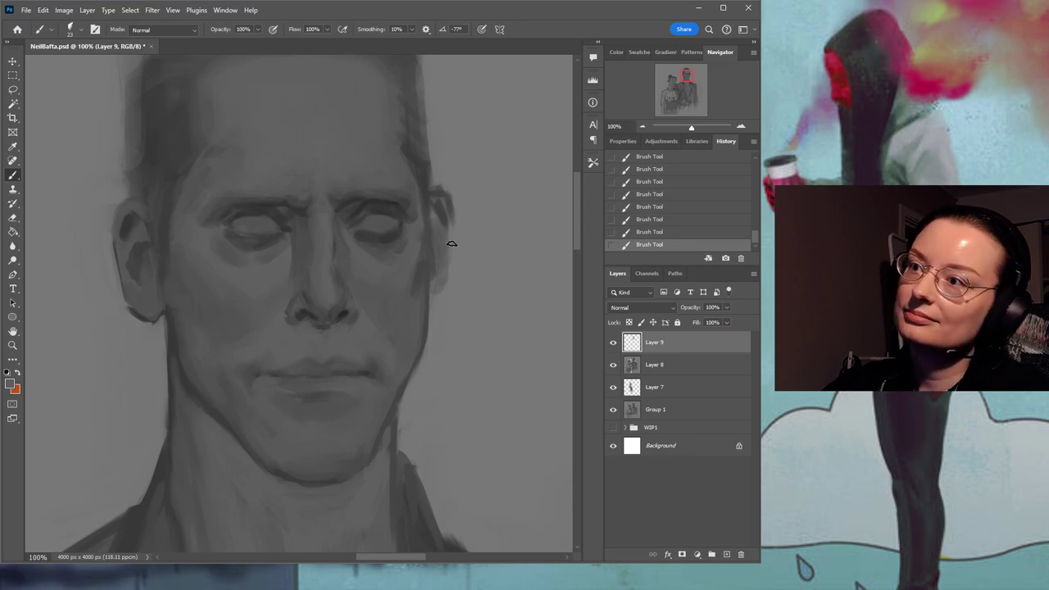
# Refine the man's far cheek, nostrils and near corner of the mouth using smaller brushes and grey sampled from the face.
pyautogui.press(']')
pyautogui.press(']')
pyautogui.press(']')
pyautogui.press(']')
pyautogui.press(']')
pyautogui.press(']')
pyautogui.keyDown('alt'); pyautogui.click(412, 292); pyautogui.keyUp('alt')
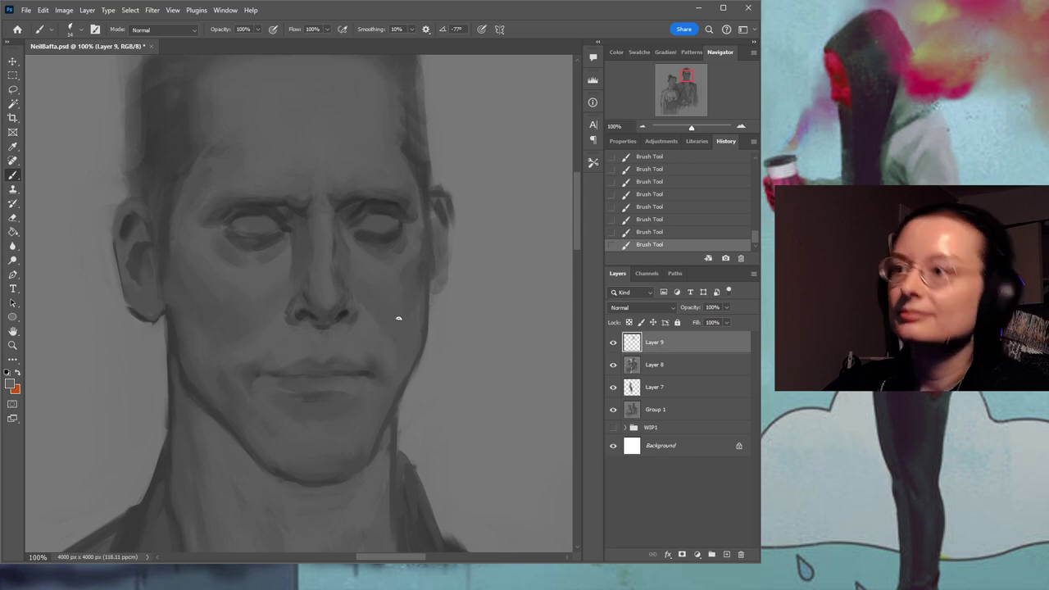
pyautogui.moveTo(429, 322); pyautogui.dragTo(420, 308)
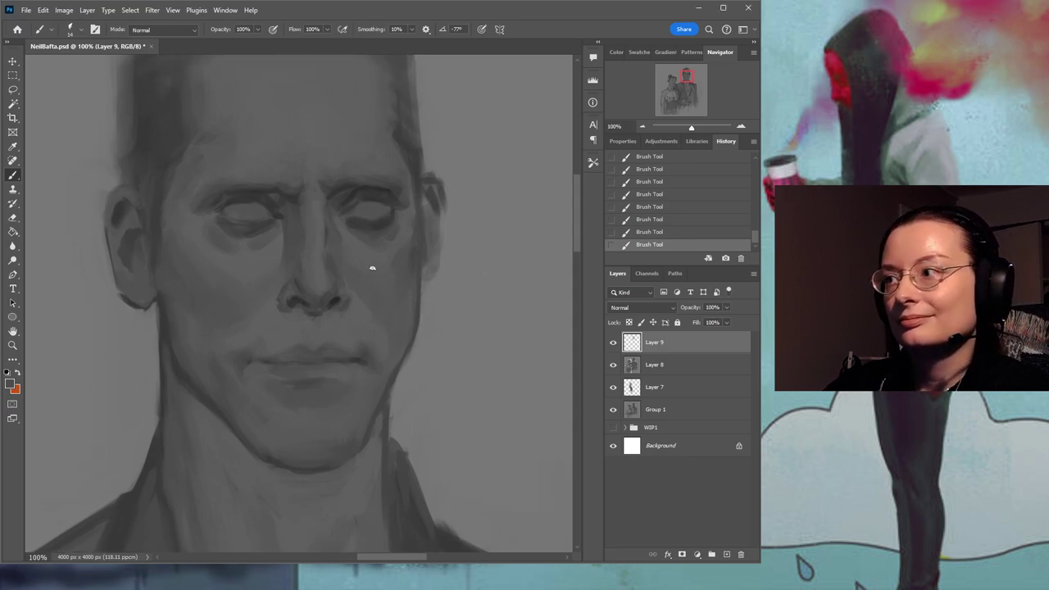
pyautogui.moveTo(437, 267); pyautogui.dragTo(452, 272)
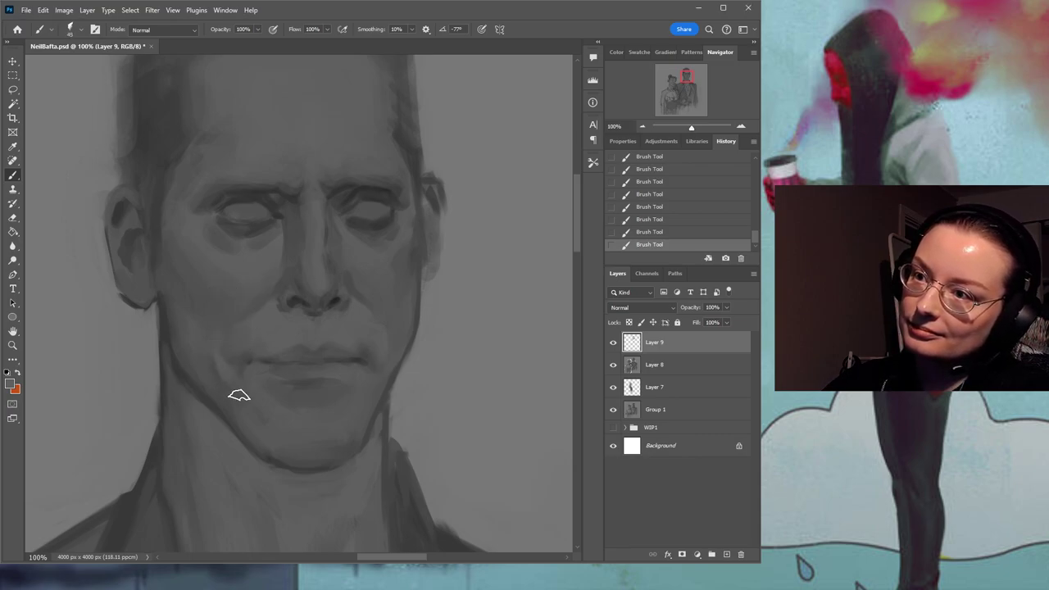
# Compare the near corner of the man's mouth with and without the last three brush strokes.
pyautogui.hotkey('ctrl', 'z')
pyautogui.hotkey('ctrl', 'z')
pyautogui.hotkey('ctrl', 'z')
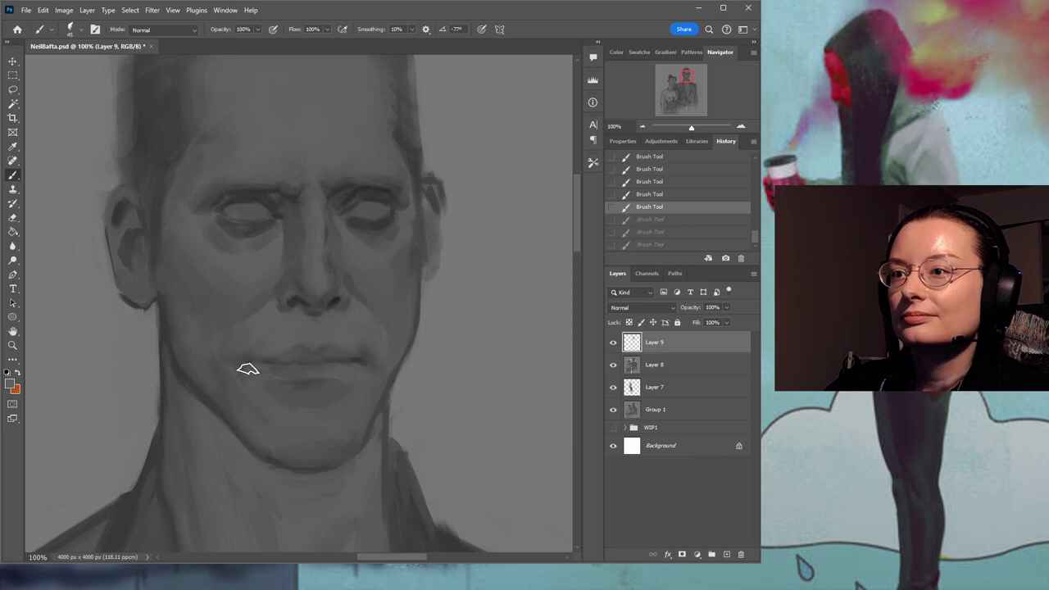
pyautogui.hotkey('ctrl', 'shift', 'z')
pyautogui.hotkey('ctrl', 'shift', 'z')
pyautogui.hotkey('ctrl', 'shift', 'z')
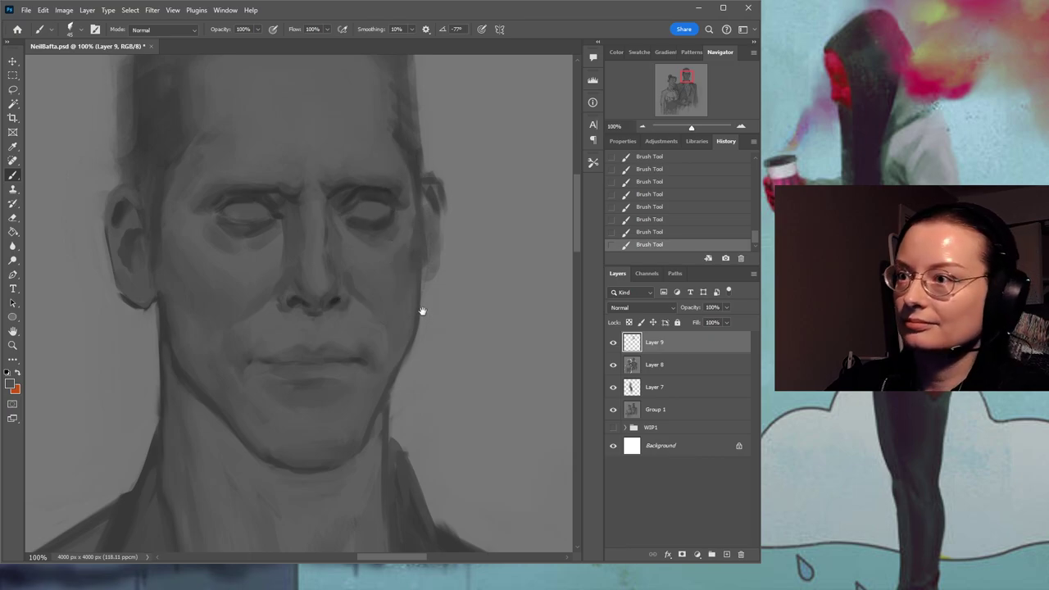
# Soften the shading around the man's lips with a larger brush and save the painting, undoing a trial stroke on the lower lip.
pyautogui.moveTo(423, 314); pyautogui.dragTo(410, 262)
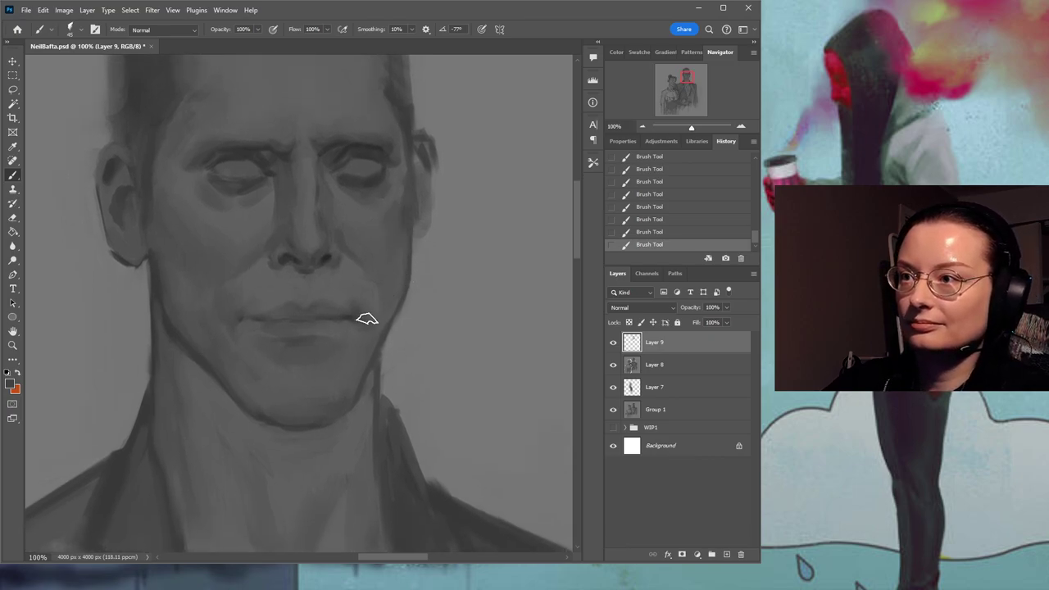
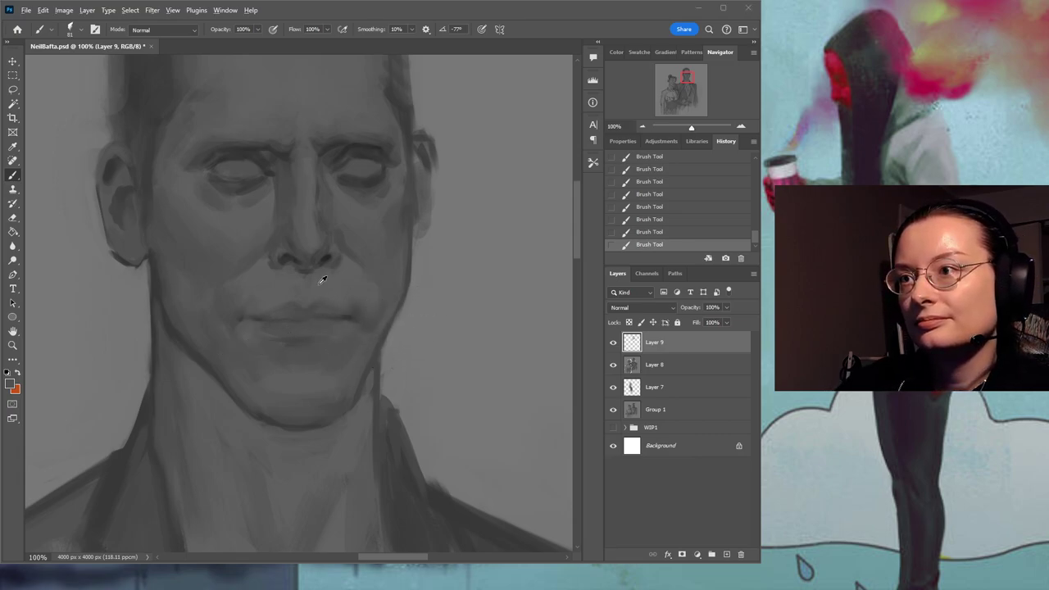
pyautogui.hotkey('ctrl', 's')
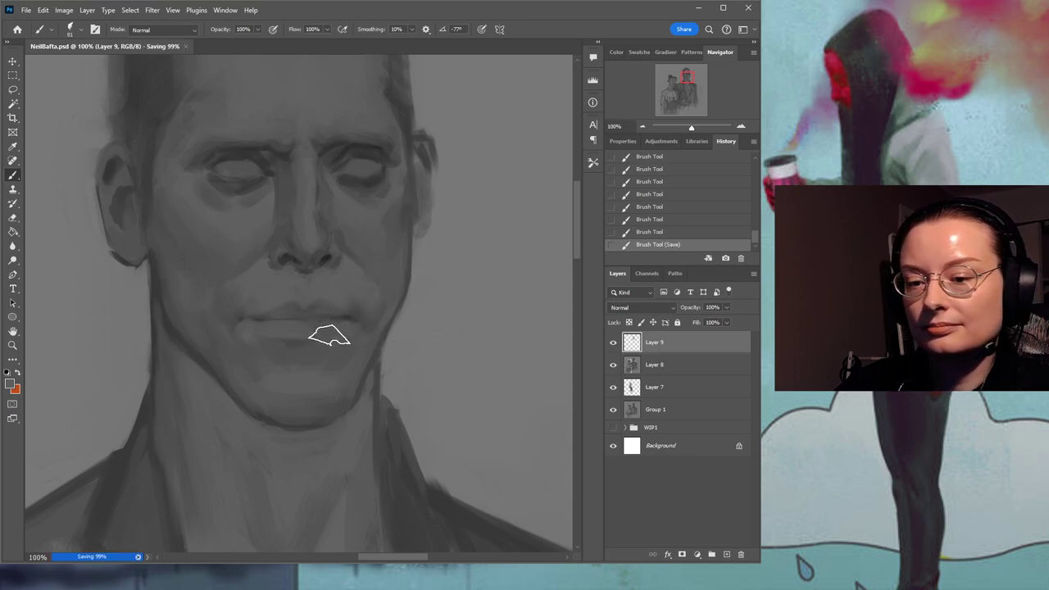
pyautogui.moveTo(313, 328); pyautogui.dragTo(305, 332)
pyautogui.hotkey('ctrl', 'z')
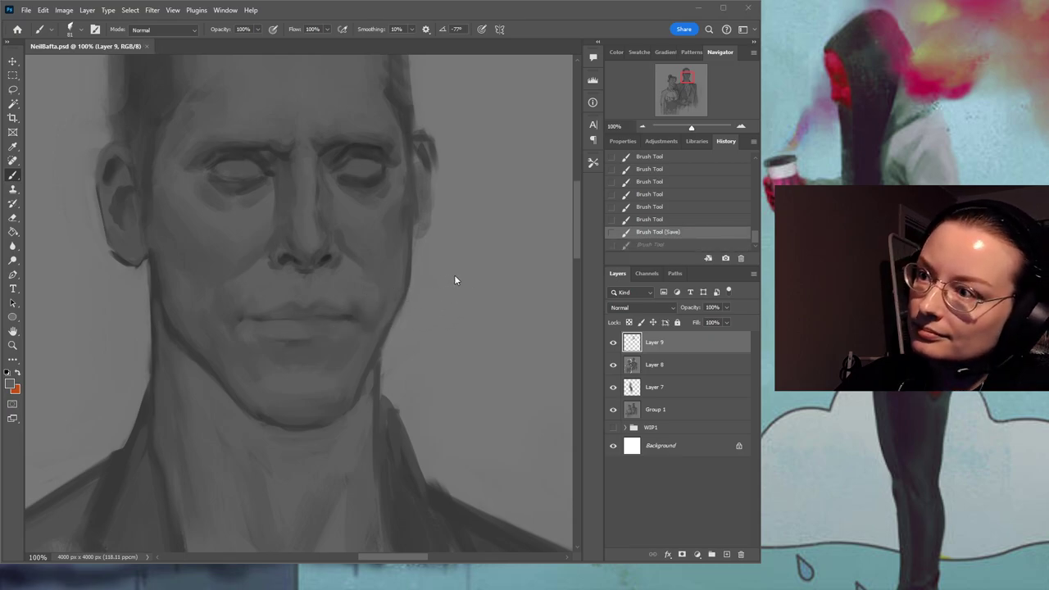
# Refine the shapes of the man's upper and lower lips with a smaller brush and greys sampled around the mouth, undoing a trial stroke.
pyautogui.moveTo(322, 330)
pyautogui.mouseDown()
pyautogui.moveTo(273, 319)
pyautogui.moveTo(335, 313)
pyautogui.moveTo(287, 314)
pyautogui.mouseUp()
pyautogui.keyDown('alt'); pyautogui.click(349, 319); pyautogui.keyUp('alt')
pyautogui.keyDown('alt'); pyautogui.click(295, 311); pyautogui.keyUp('alt')
pyautogui.moveTo(287, 314)
pyautogui.mouseDown()
pyautogui.moveTo(364, 313)
pyautogui.moveTo(321, 335)
pyautogui.mouseUp()
pyautogui.keyDown('alt'); pyautogui.click(349, 315); pyautogui.keyUp('alt')
pyautogui.hotkey('ctrl', 'z')
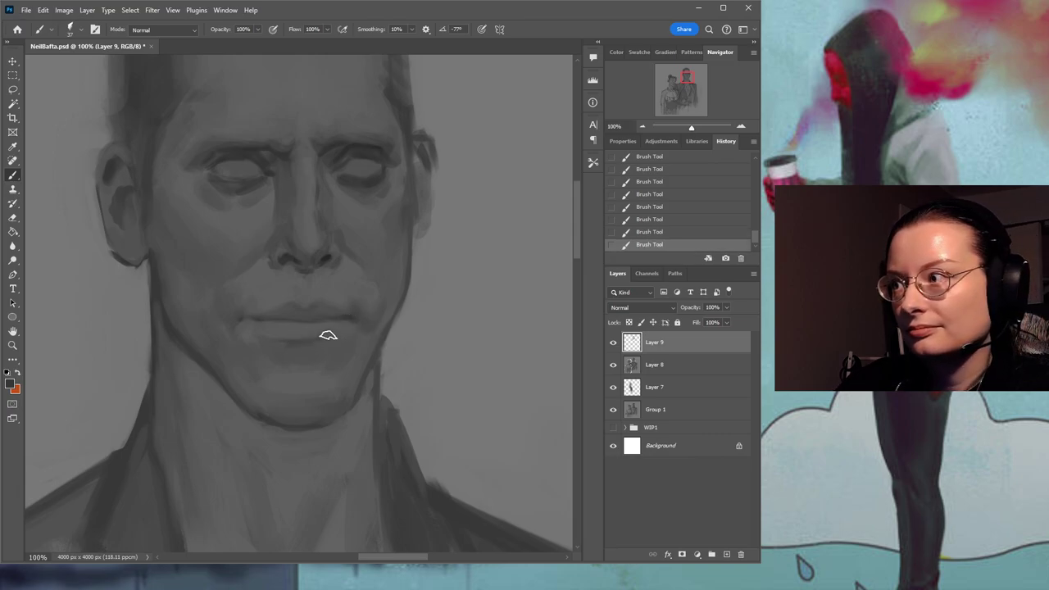
# Model the underside and near corner of the man's lower lip with greys sampled there, checking the last stroke against the earlier state.
pyautogui.keyDown('alt'); pyautogui.click(312, 332); pyautogui.keyUp('alt')
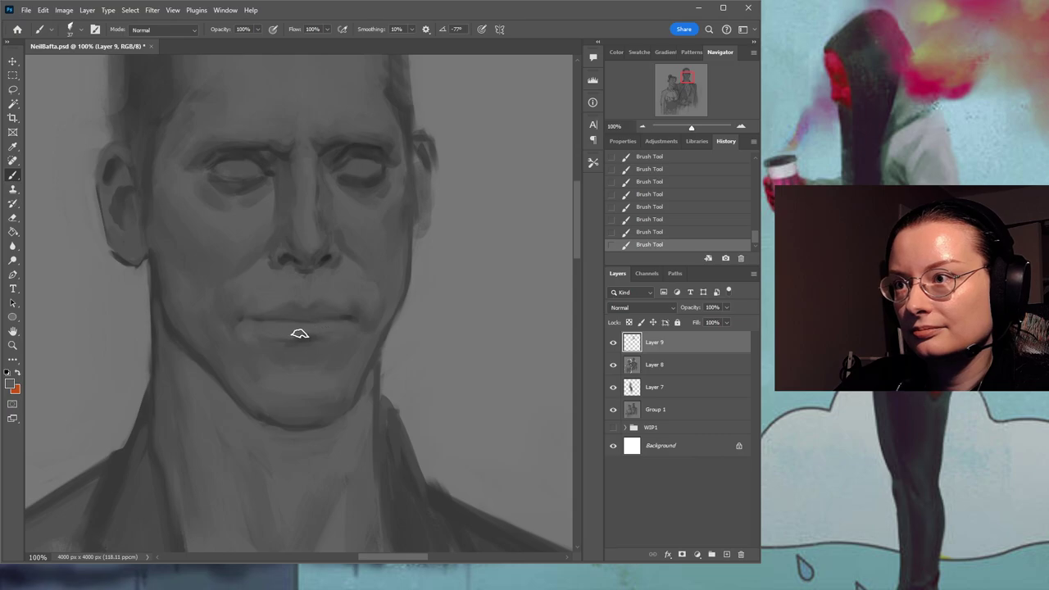
pyautogui.keyDown('alt'); pyautogui.click(304, 339); pyautogui.keyUp('alt')
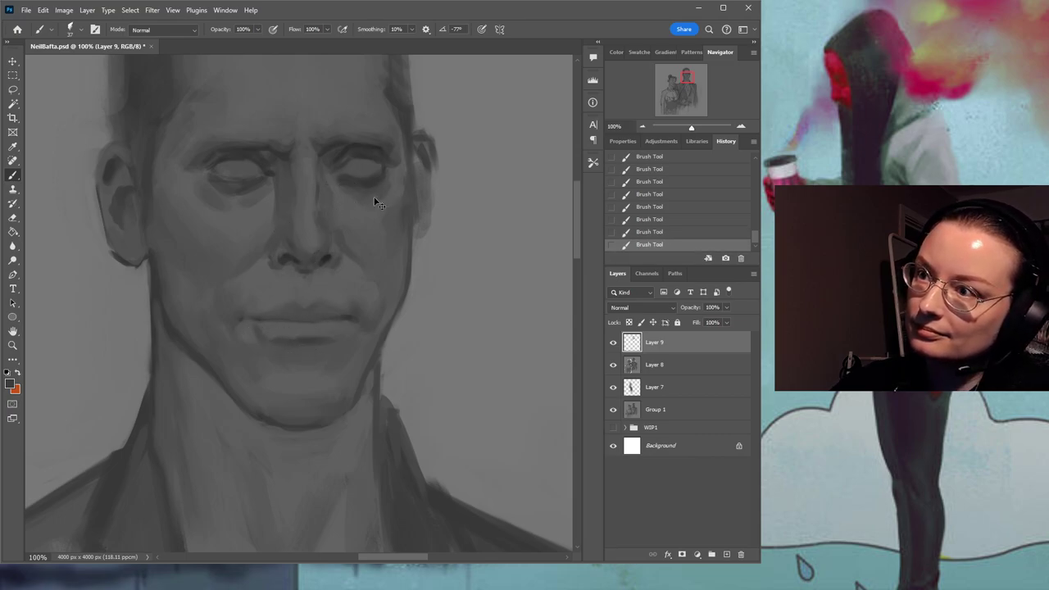
pyautogui.hotkey('ctrl', 'z')
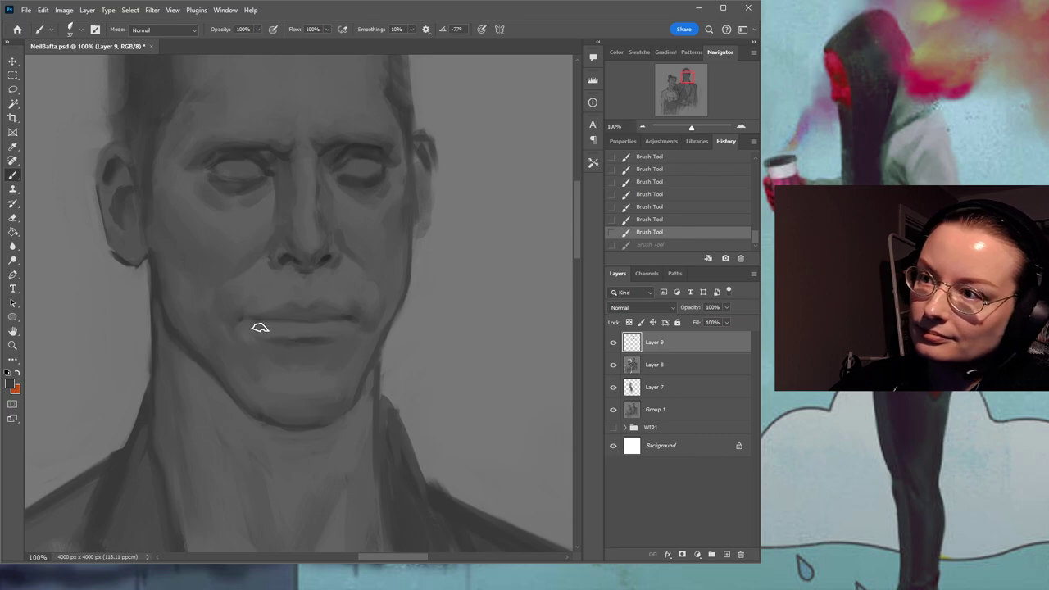
pyautogui.hotkey('ctrl', 'shift', 'z')
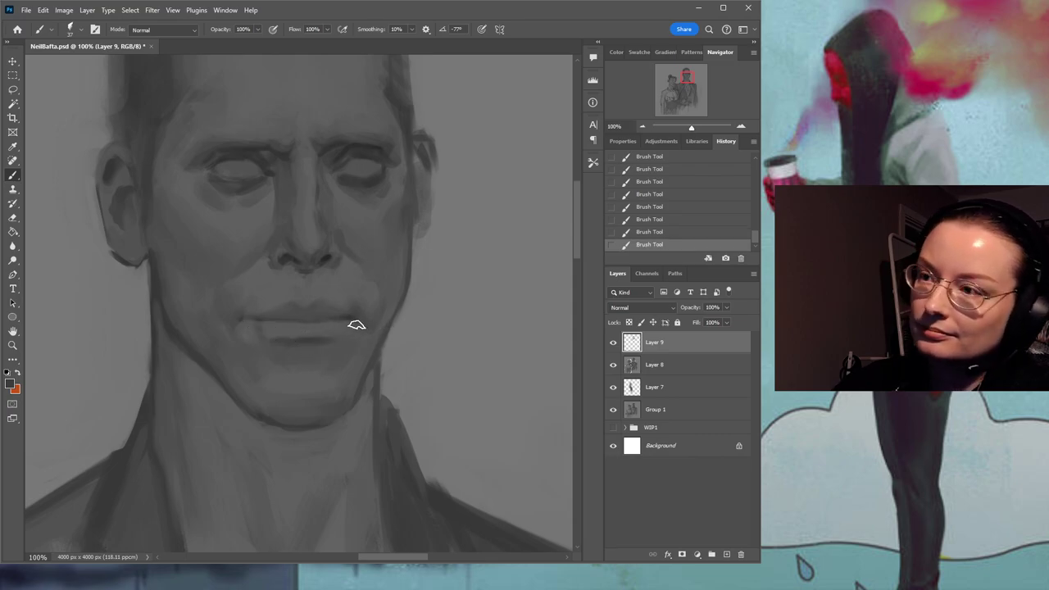
# Shade the near corner of the mouth and the groove above the upper lip, comparing the last strokes by undoing and redoing them.
pyautogui.keyDown('alt'); pyautogui.click(243, 313); pyautogui.keyUp('alt')
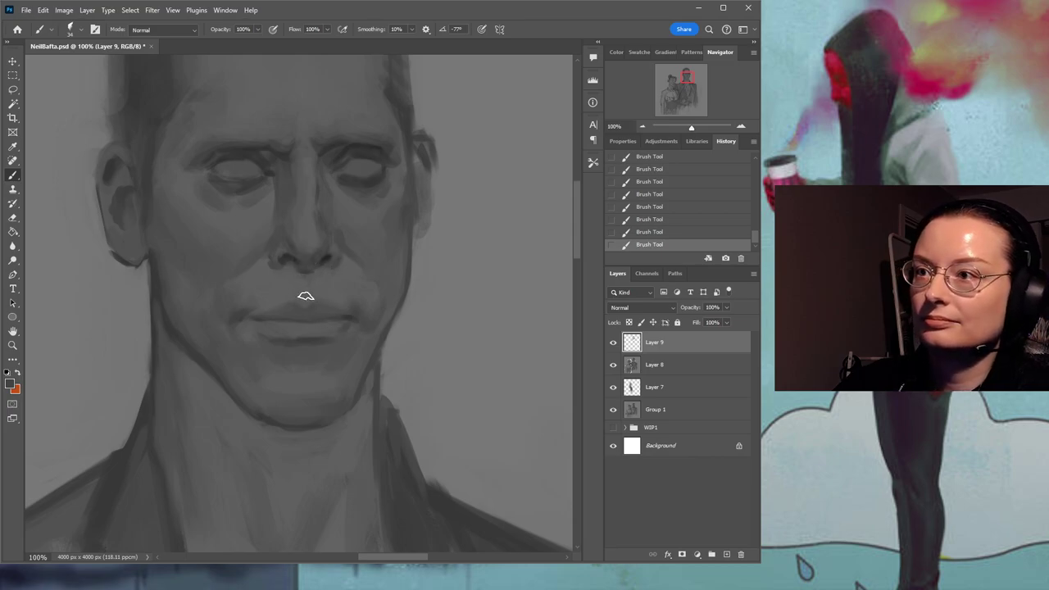
pyautogui.hotkey('ctrl', 'z')
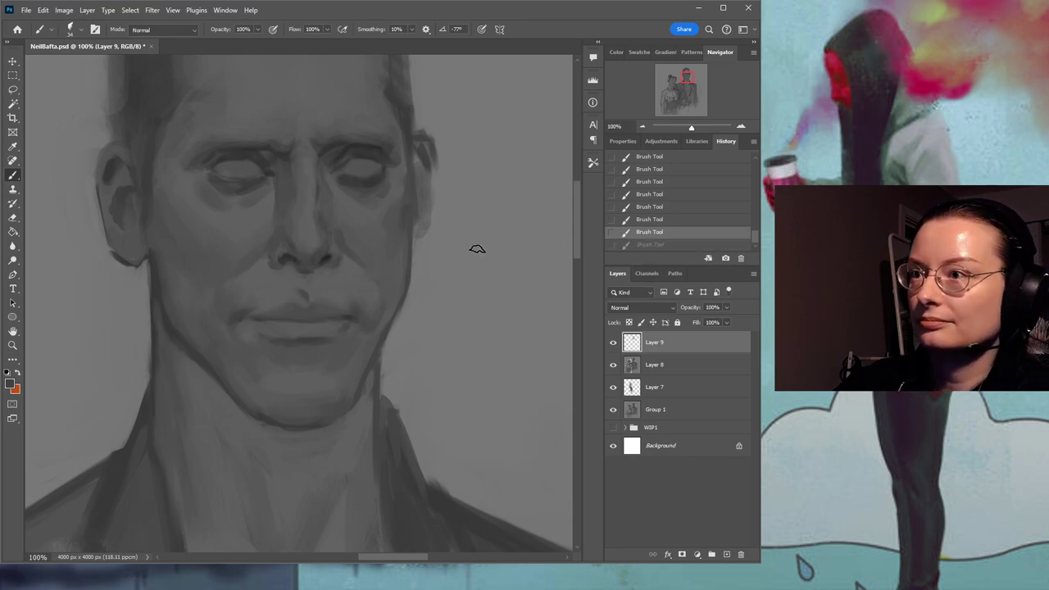
pyautogui.hotkey('ctrl', 'z')
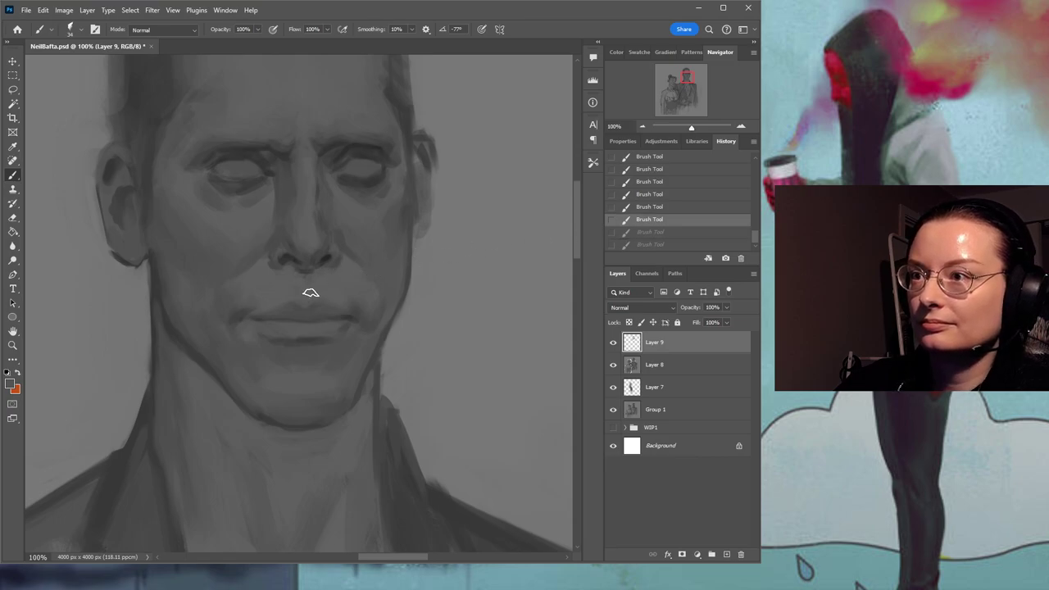
pyautogui.hotkey('ctrl', 'shift', 'z')
pyautogui.hotkey('ctrl', 'shift', 'z')
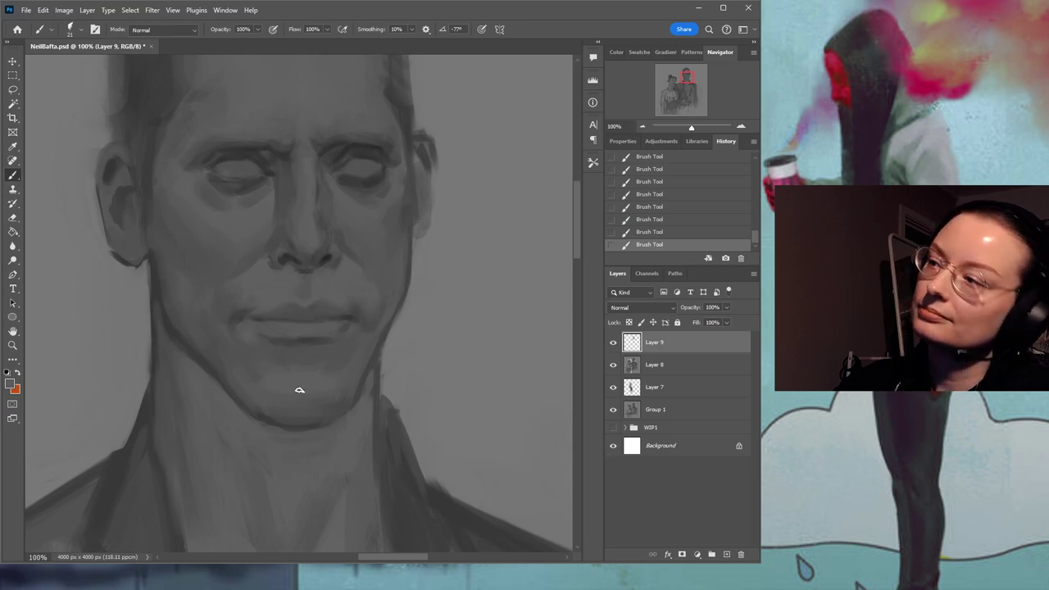
# Darken the man's upper lip with grey sampled at the far corner of the mouth, undoing a trial stroke.
pyautogui.keyDown('alt'); pyautogui.click(355, 310); pyautogui.keyUp('alt')
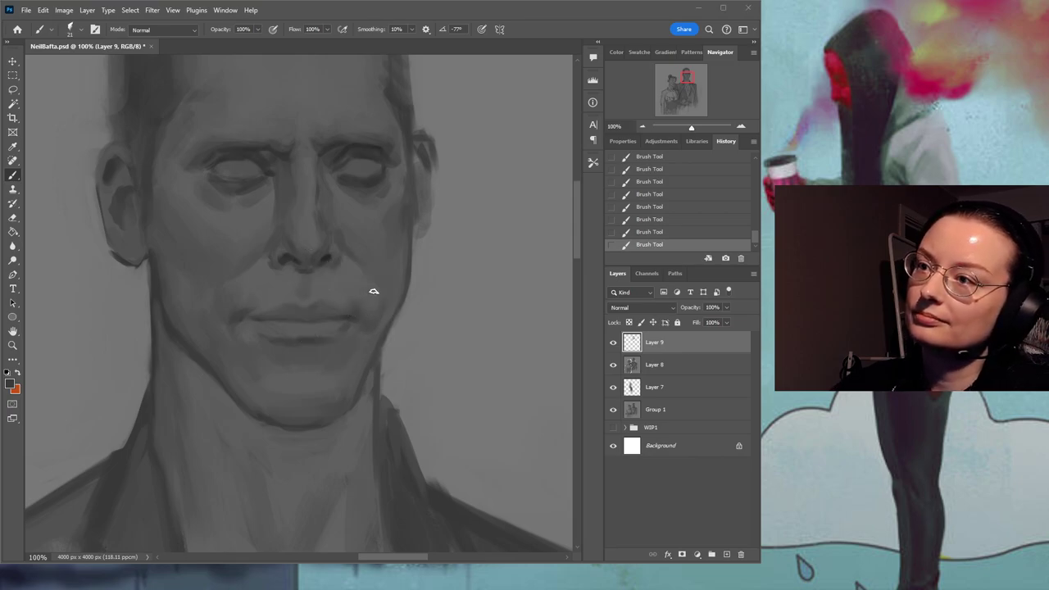
pyautogui.moveTo(351, 312)
pyautogui.mouseDown()
pyautogui.moveTo(399, 314)
pyautogui.moveTo(454, 224)
pyautogui.moveTo(421, 227)
pyautogui.moveTo(403, 250)
pyautogui.moveTo(371, 260)
pyautogui.moveTo(366, 328)
pyautogui.moveTo(334, 308)
pyautogui.mouseUp()
pyautogui.hotkey('ctrl', 'z')
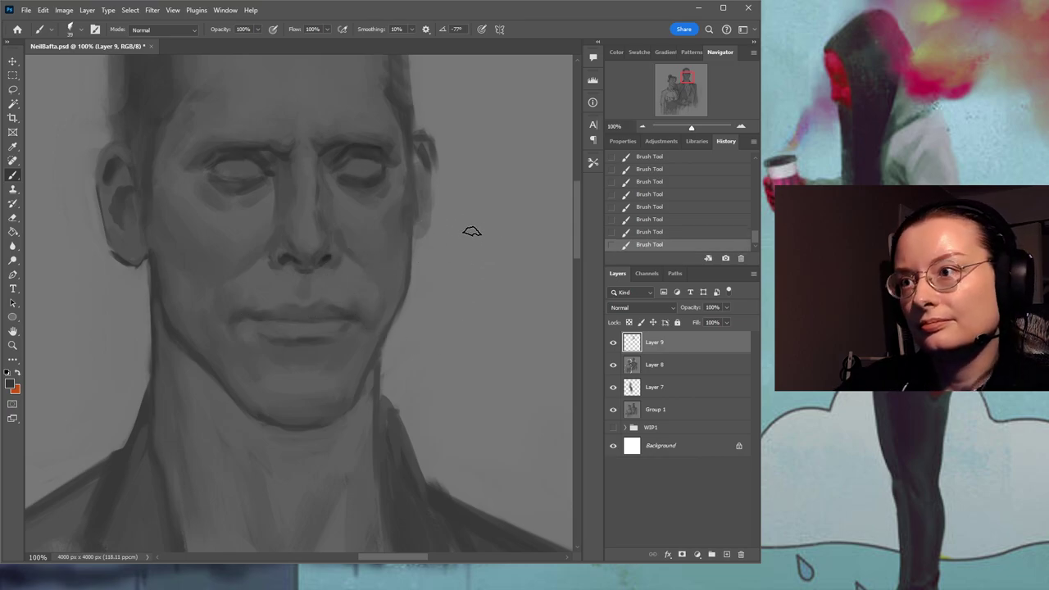
# Darken the shaded side of the man's nose with a brush stroke, compare it with the earlier state, and save the painting.
pyautogui.moveTo(387, 278); pyautogui.dragTo(400, 309)
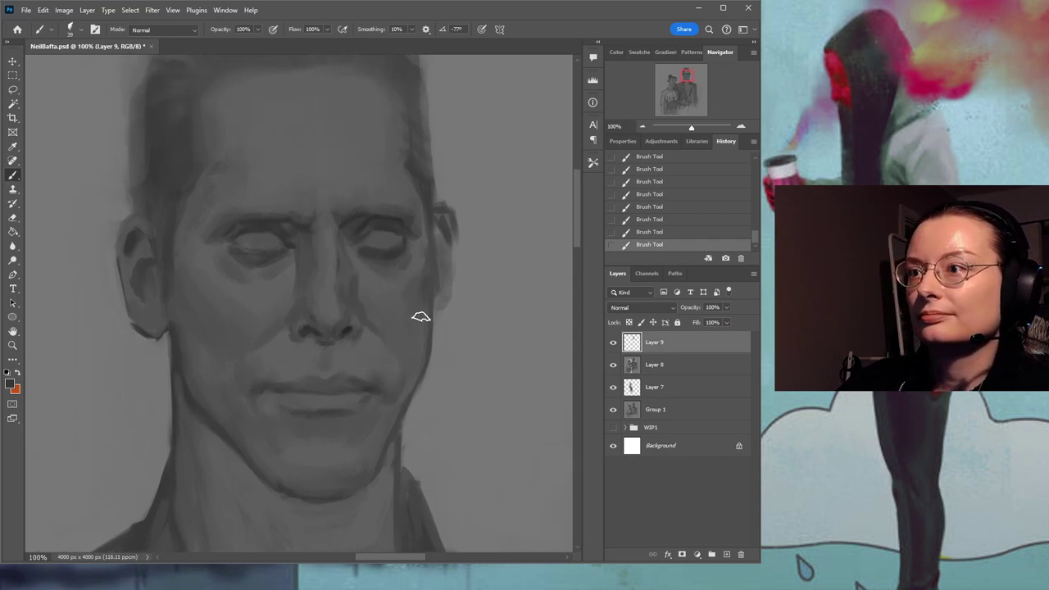
pyautogui.hotkey('ctrl', 'z')
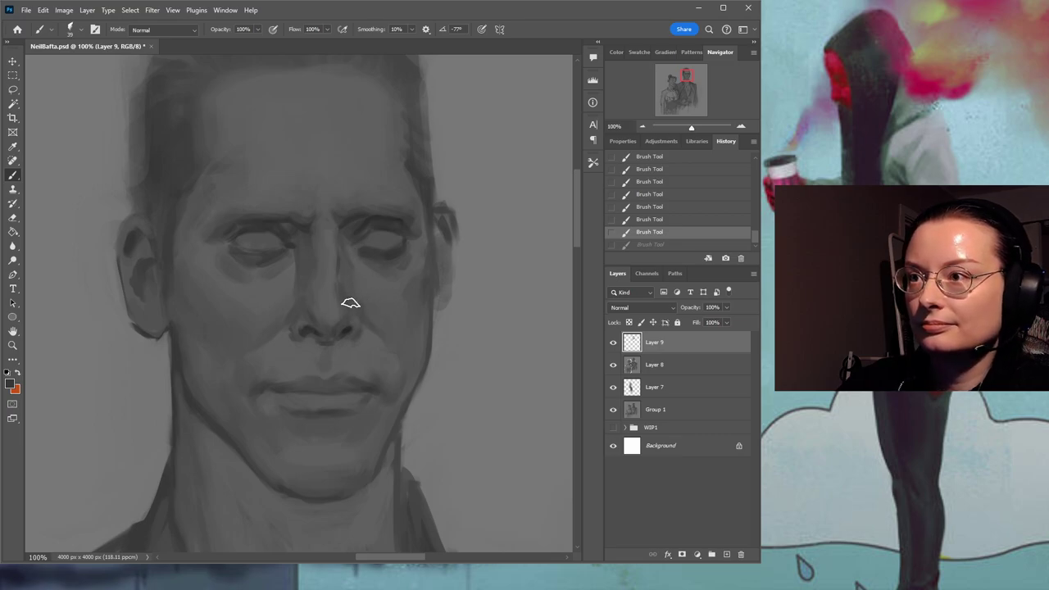
pyautogui.hotkey('ctrl', 'shift', 'z')
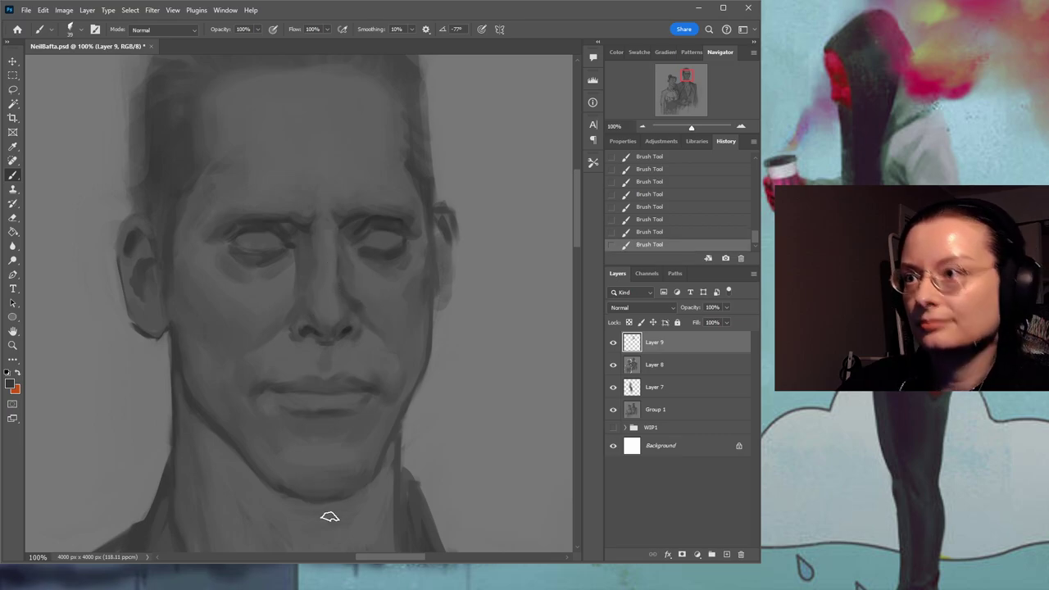
pyautogui.hotkey('ctrl', 'z')
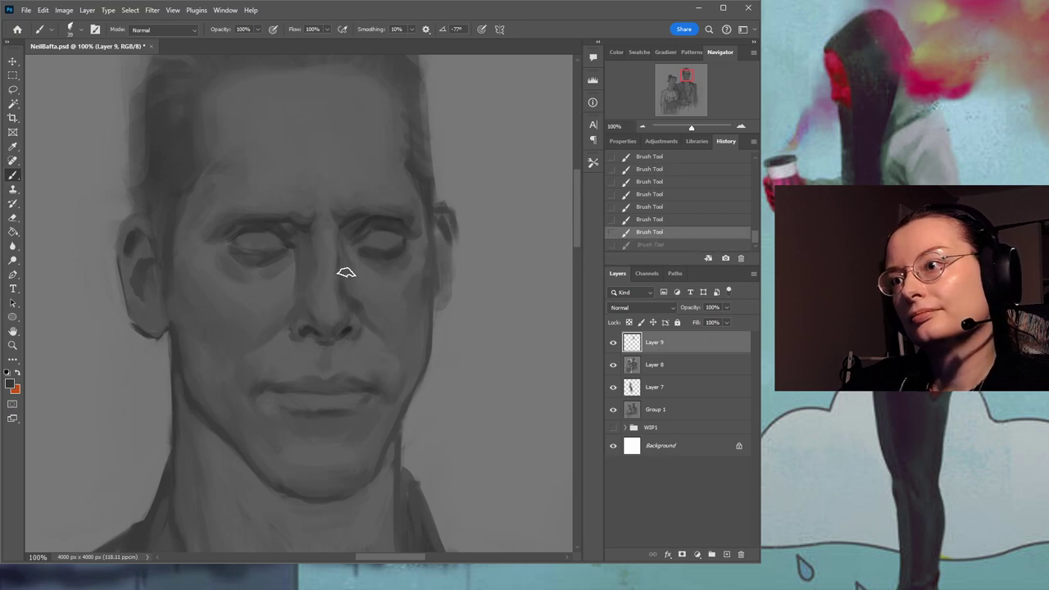
pyautogui.hotkey('ctrl', 'shift', 'z')
pyautogui.hotkey('ctrl', 's')
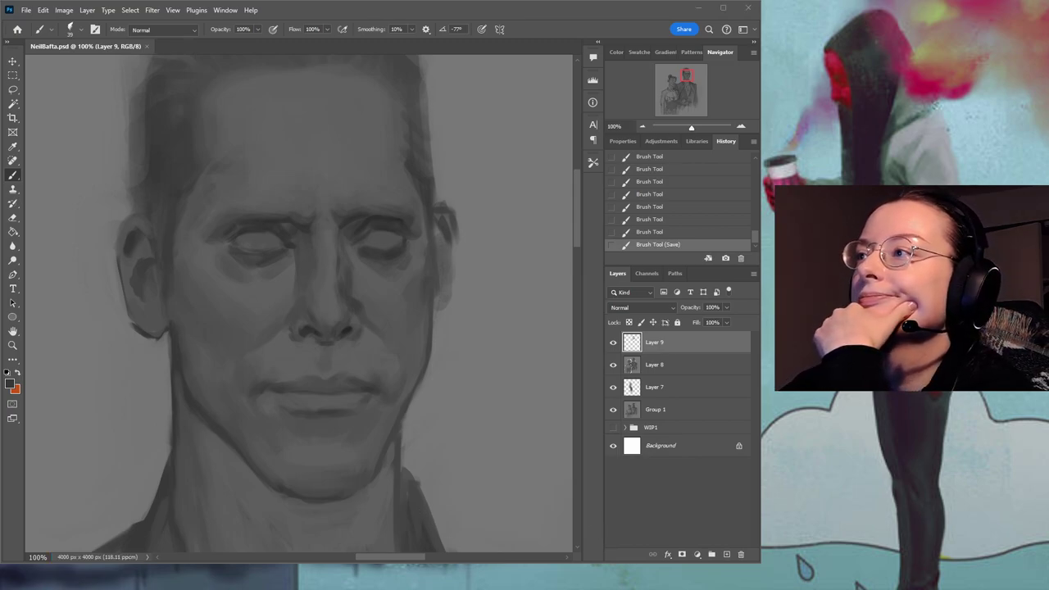
# Shade the man's far cheek beneath the eye, comparing the latest strokes with the earlier history states.
pyautogui.moveTo(374, 280); pyautogui.dragTo(428, 270)
pyautogui.click(650, 220)
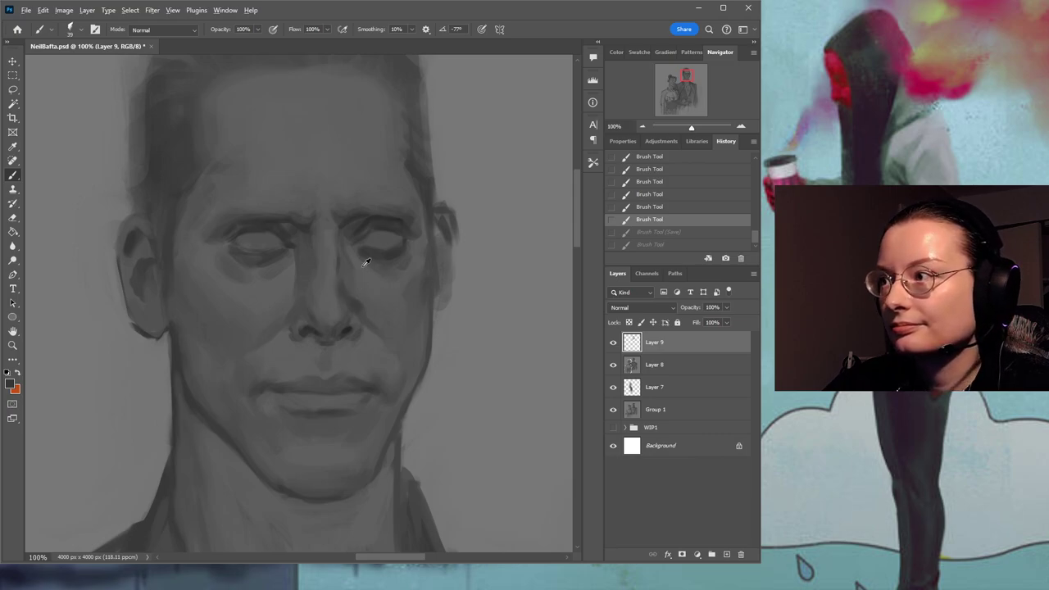
pyautogui.hotkey('ctrl', 'shift', 'z')
pyautogui.hotkey('ctrl', 'shift', 'z')
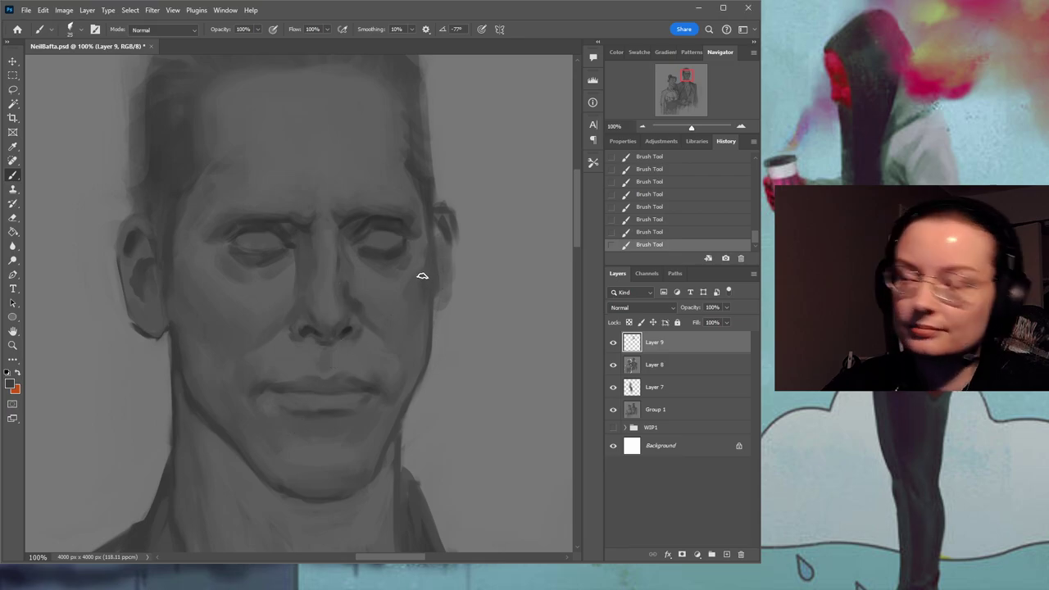
pyautogui.hotkey('ctrl', 'z')
pyautogui.hotkey('ctrl', 'shift', 'z')
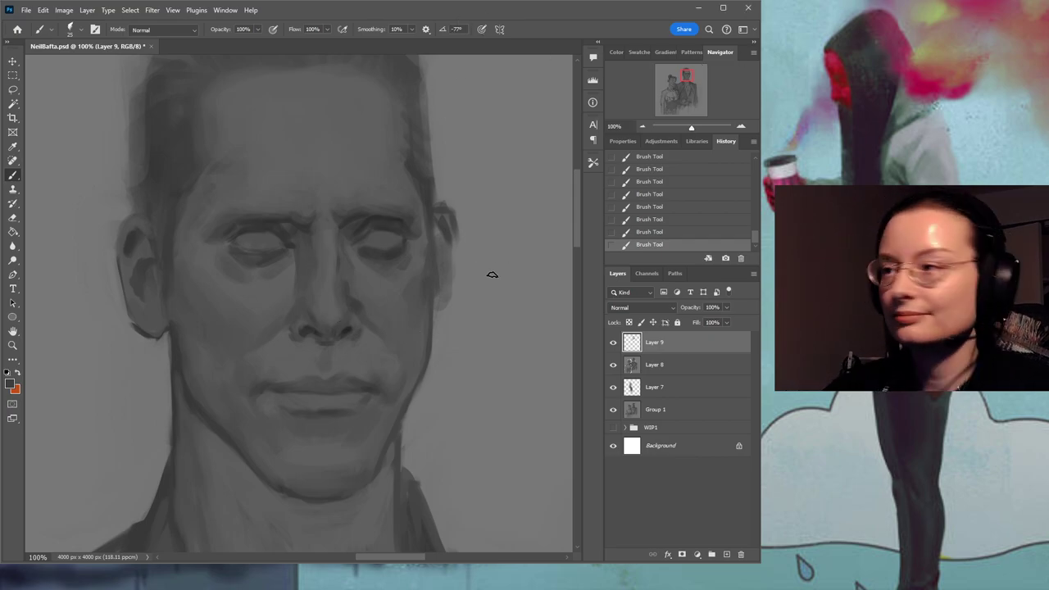
# Blend the shading around the far corner of the man's mouth and the lower face with slightly larger brushes and sampled grey.
pyautogui.moveTo(427, 382); pyautogui.dragTo(427, 318)
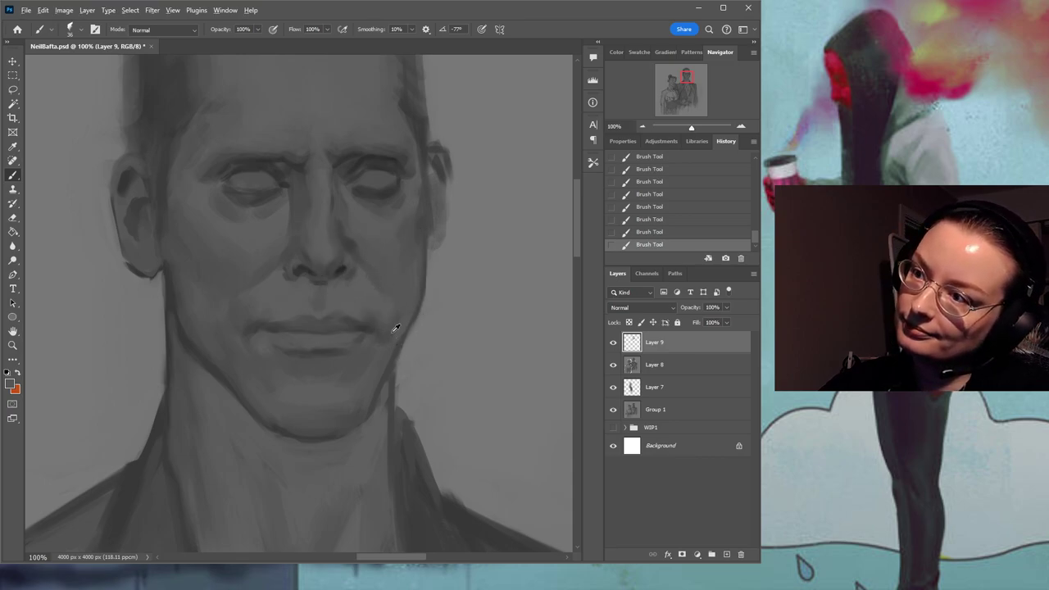
pyautogui.moveTo(433, 287); pyautogui.dragTo(486, 280)
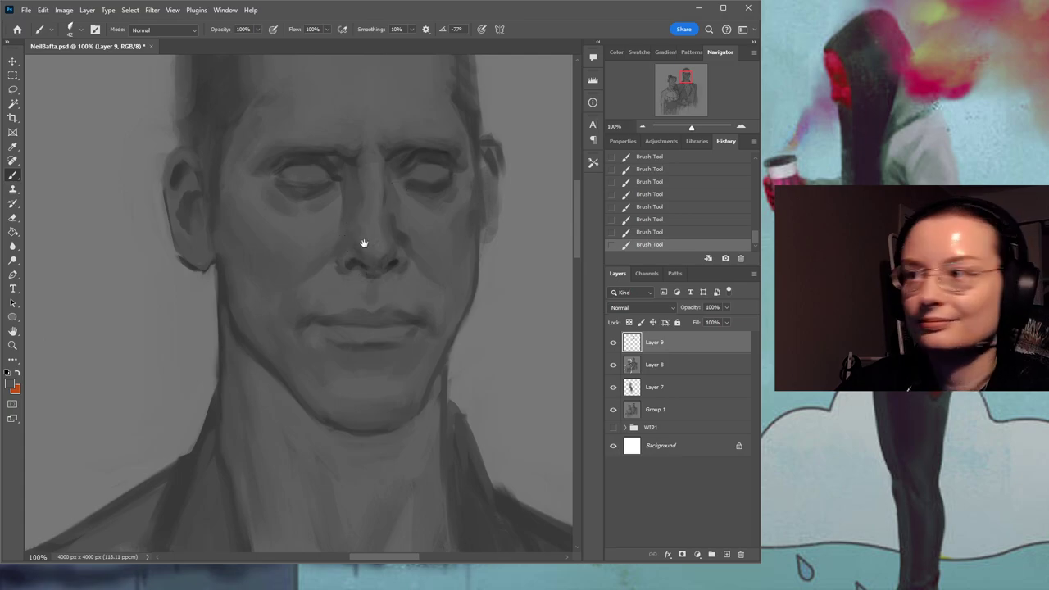
pyautogui.moveTo(364, 245); pyautogui.dragTo(382, 276)
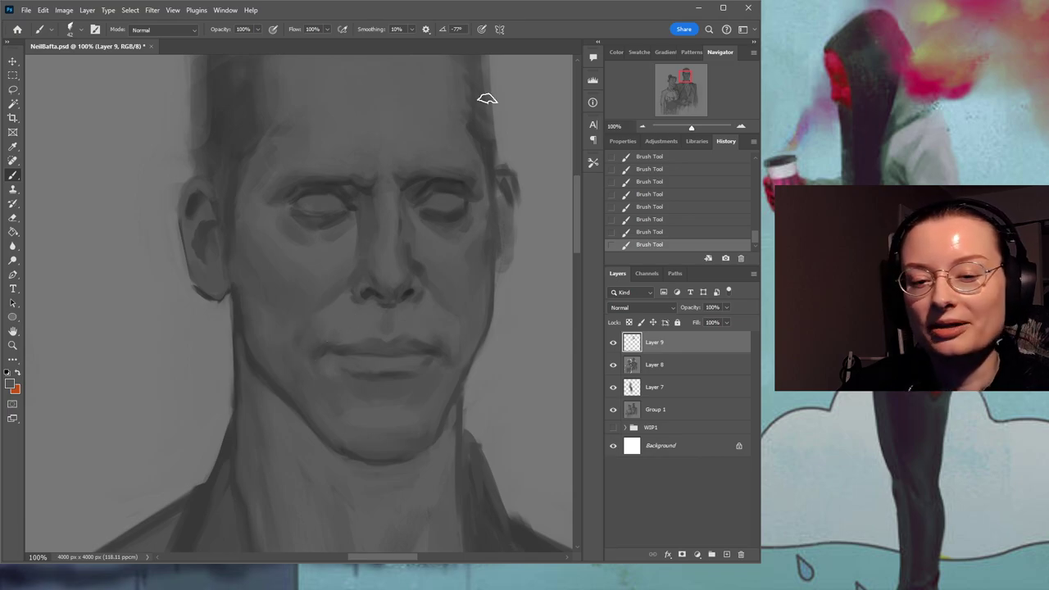
pyautogui.moveTo(339, 276); pyautogui.dragTo(382, 317)
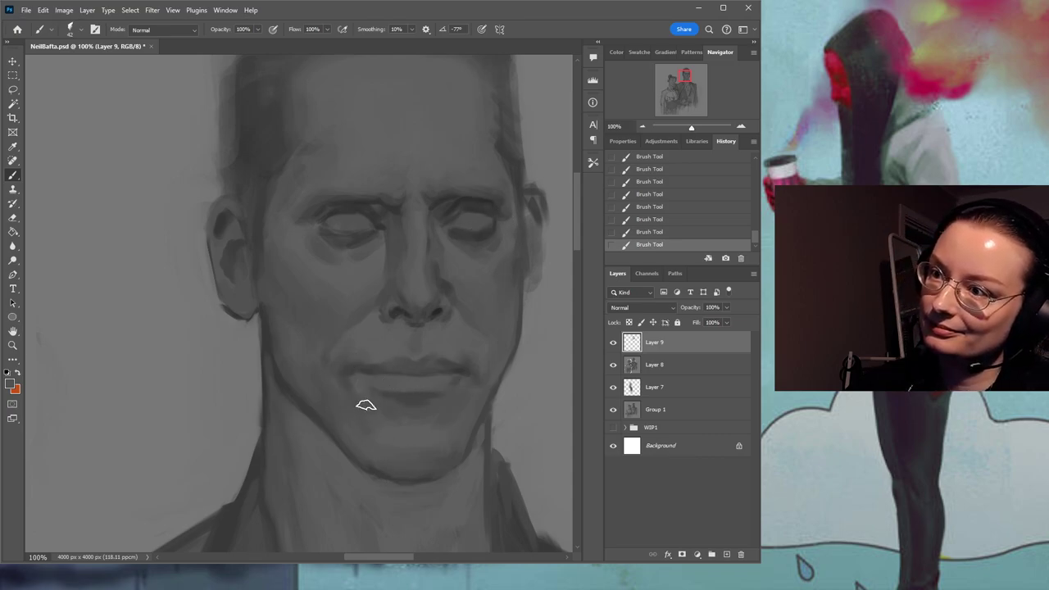
# Clean up the man's chin and far jaw, and darken the eyebrows with a smaller brush.
pyautogui.moveTo(483, 393); pyautogui.dragTo(438, 344)
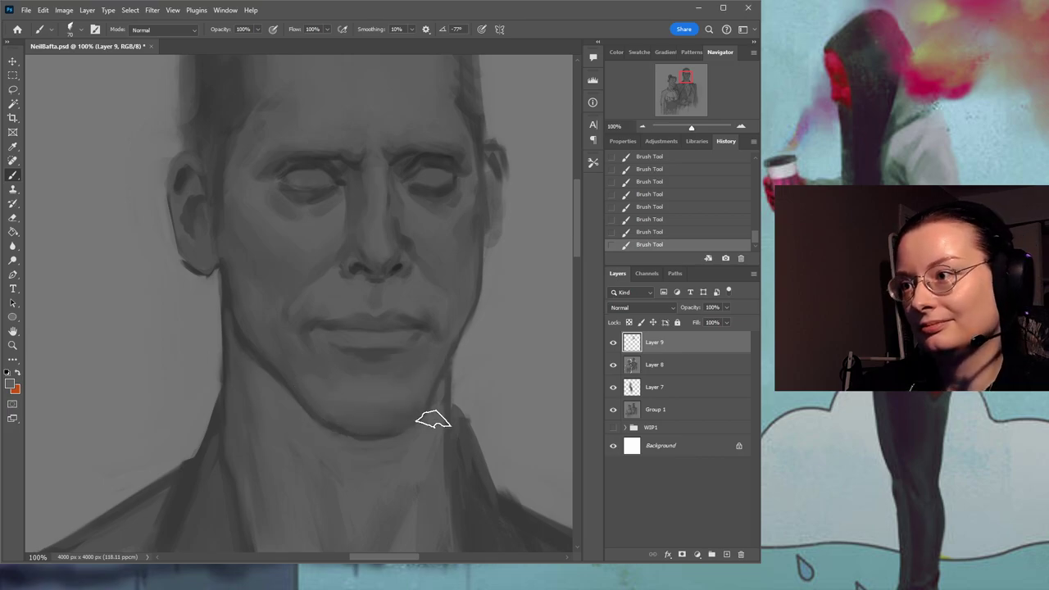
pyautogui.moveTo(433, 420); pyautogui.dragTo(414, 365)
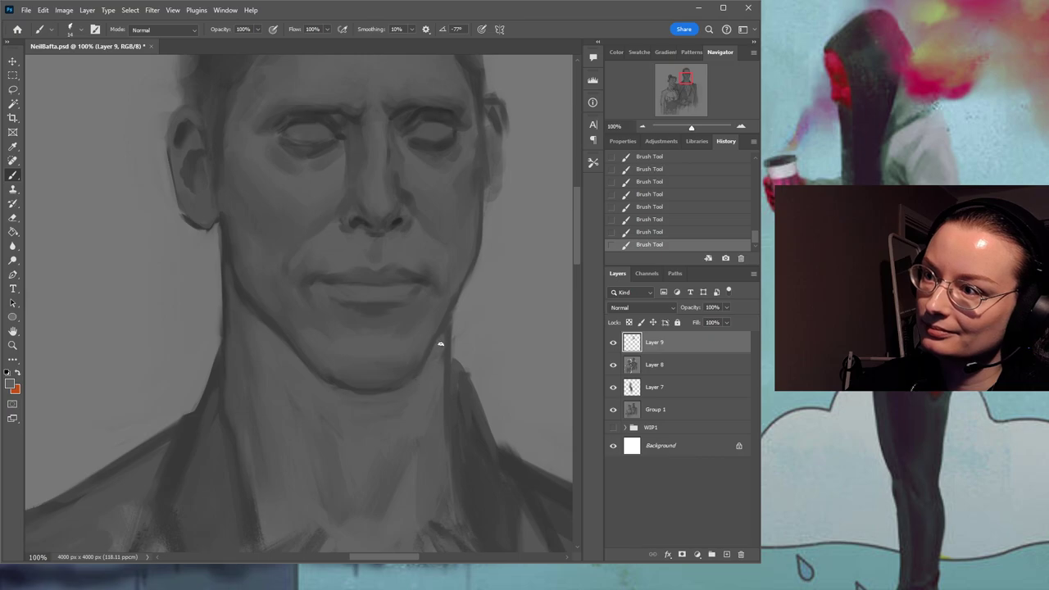
pyautogui.moveTo(481, 305); pyautogui.dragTo(407, 364)
pyautogui.moveTo(397, 212); pyautogui.dragTo(426, 269)
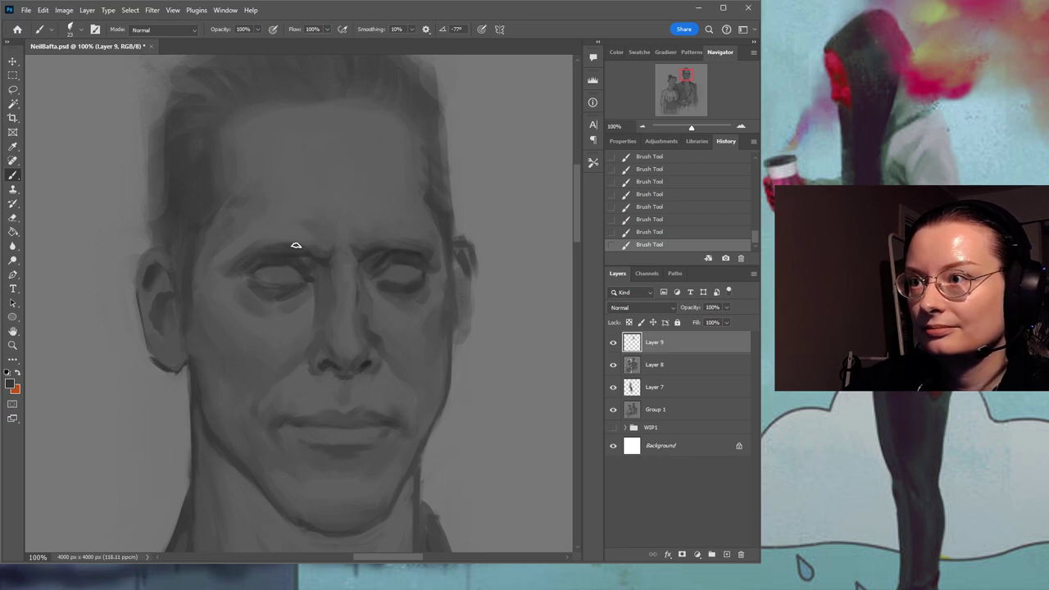
# Compare the man's eyebrows with and without the last four brush strokes.
pyautogui.click(625, 219)
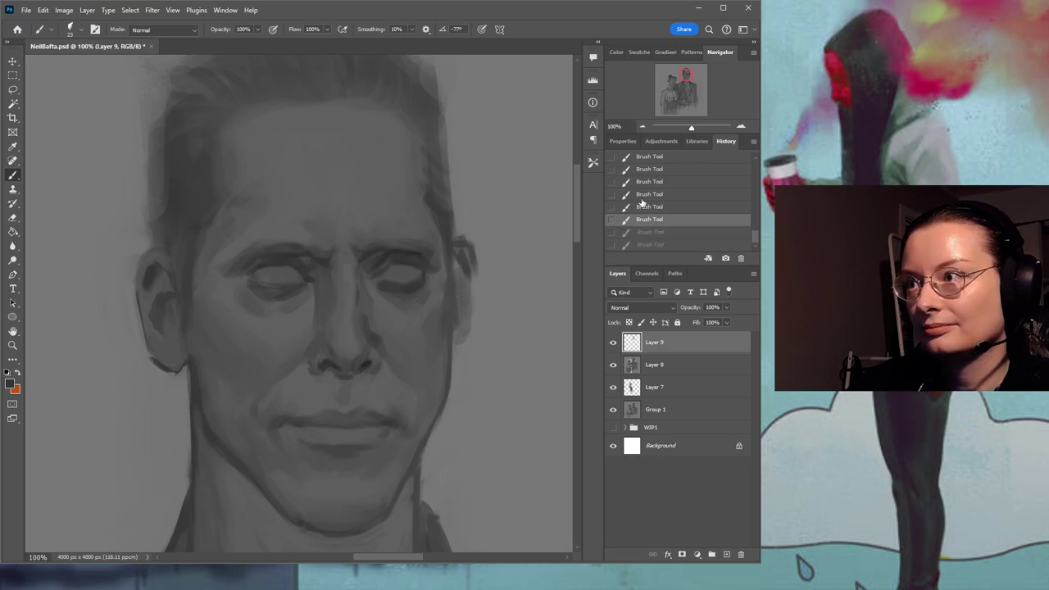
pyautogui.click(643, 197)
pyautogui.hotkey('ctrl', 'shift', 'z')
pyautogui.hotkey('ctrl', 'shift', 'z')
pyautogui.hotkey('ctrl', 'shift', 'z')
pyautogui.hotkey('ctrl', 'shift', 'z')
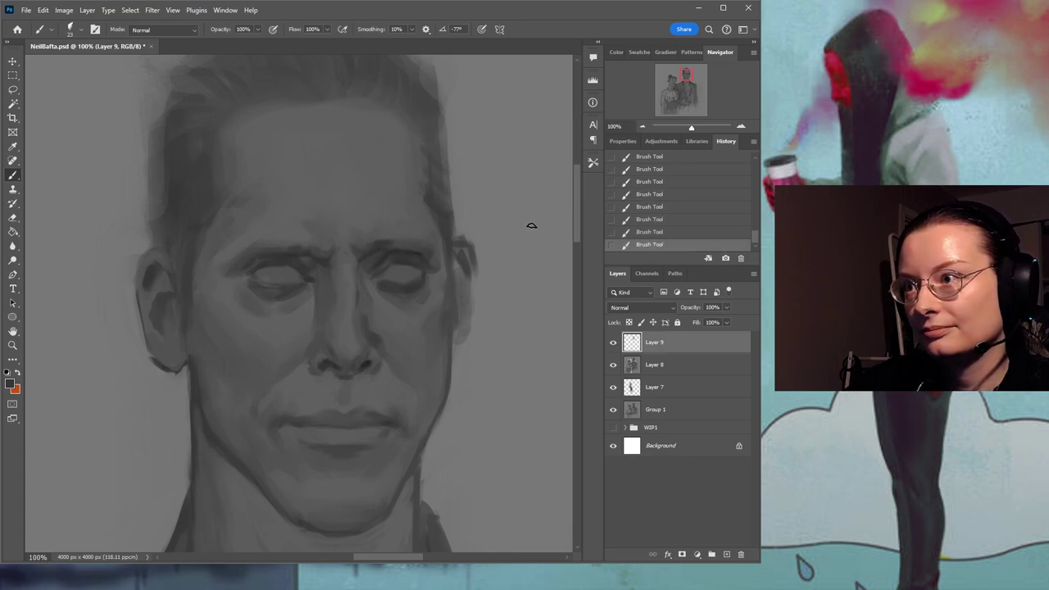
pyautogui.click(671, 209)
pyautogui.click(659, 195)
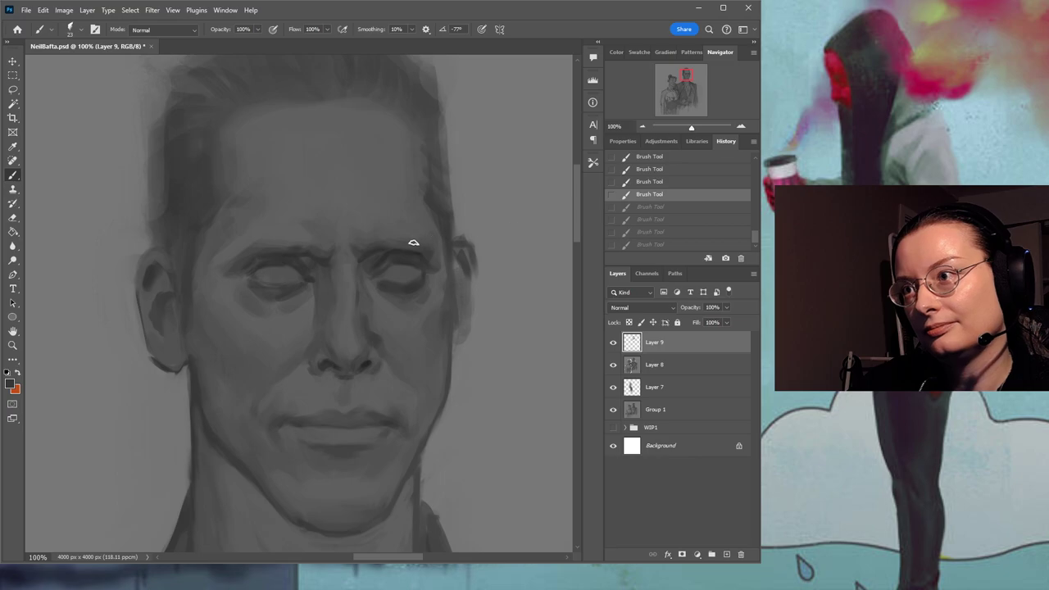
pyautogui.hotkey('ctrl', 'shift', 'z')
pyautogui.hotkey('ctrl', 'shift', 'z')
pyautogui.hotkey('ctrl', 'shift', 'z')
pyautogui.hotkey('ctrl', 'shift', 'z')
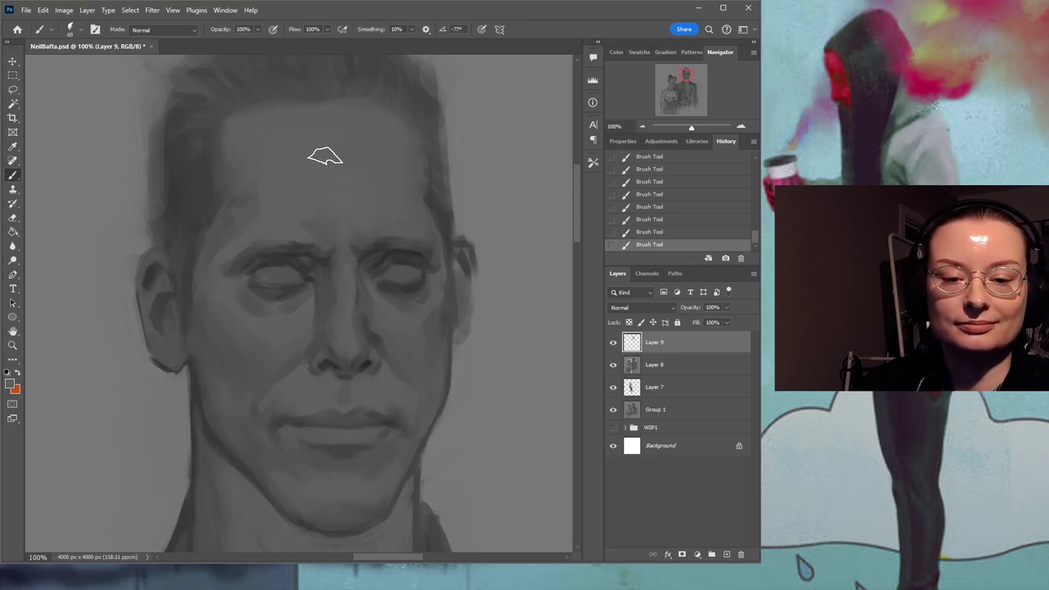
# Smooth the man's forehead, near hairline and brow area using small and large brushes with greys sampled from the hairline and brow.
pyautogui.moveTo(343, 180); pyautogui.dragTo(356, 232)
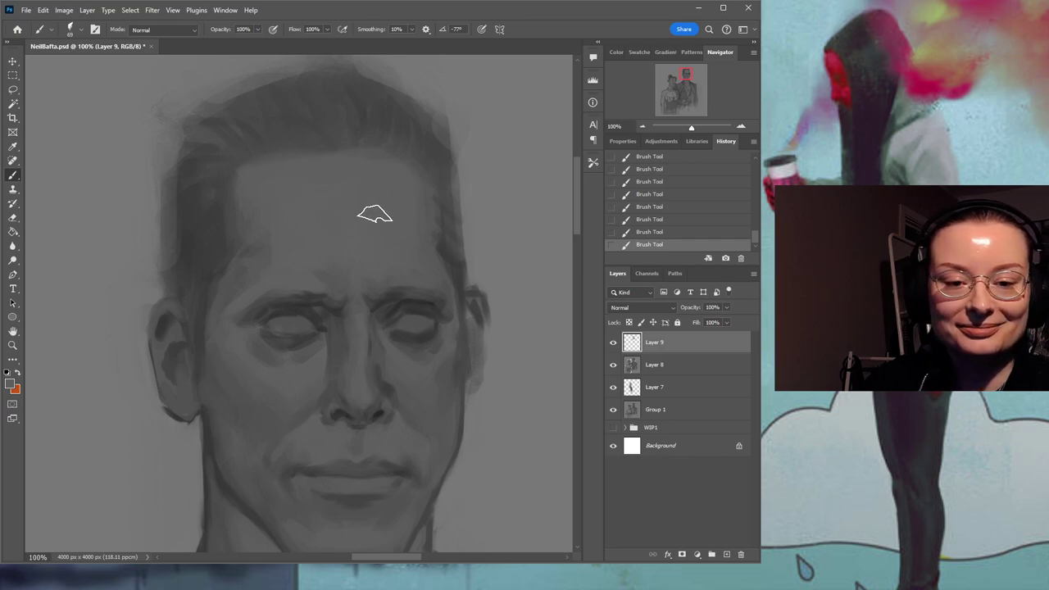
pyautogui.moveTo(375, 251); pyautogui.dragTo(384, 276)
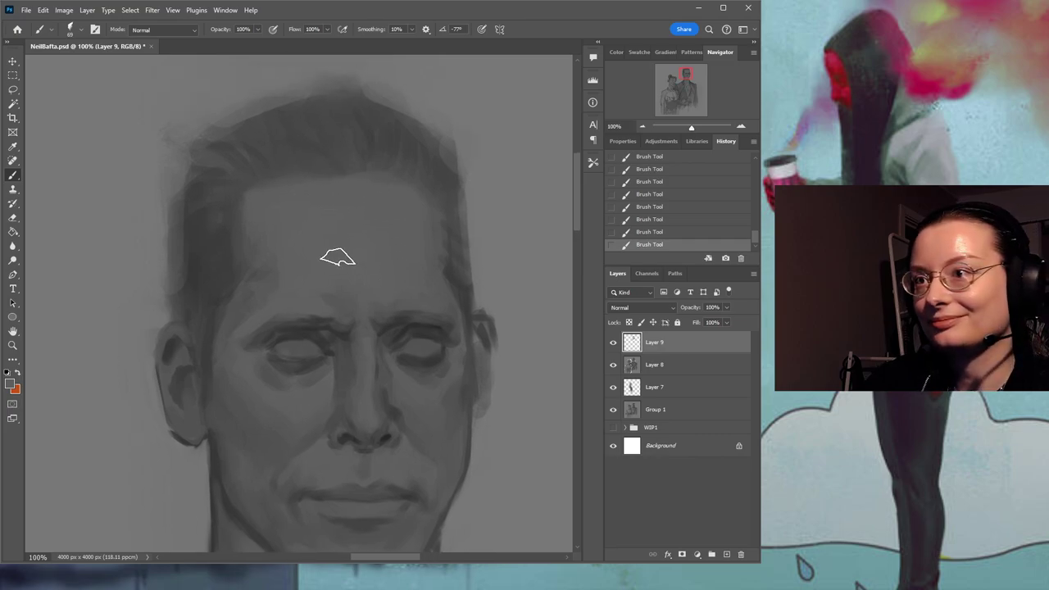
pyautogui.keyDown('alt'); pyautogui.click(263, 233); pyautogui.keyUp('alt')
pyautogui.moveTo(262, 234)
pyautogui.mouseDown()
pyautogui.moveTo(261, 246)
pyautogui.moveTo(263, 230)
pyautogui.mouseUp()
pyautogui.moveTo(347, 240); pyautogui.dragTo(340, 184)
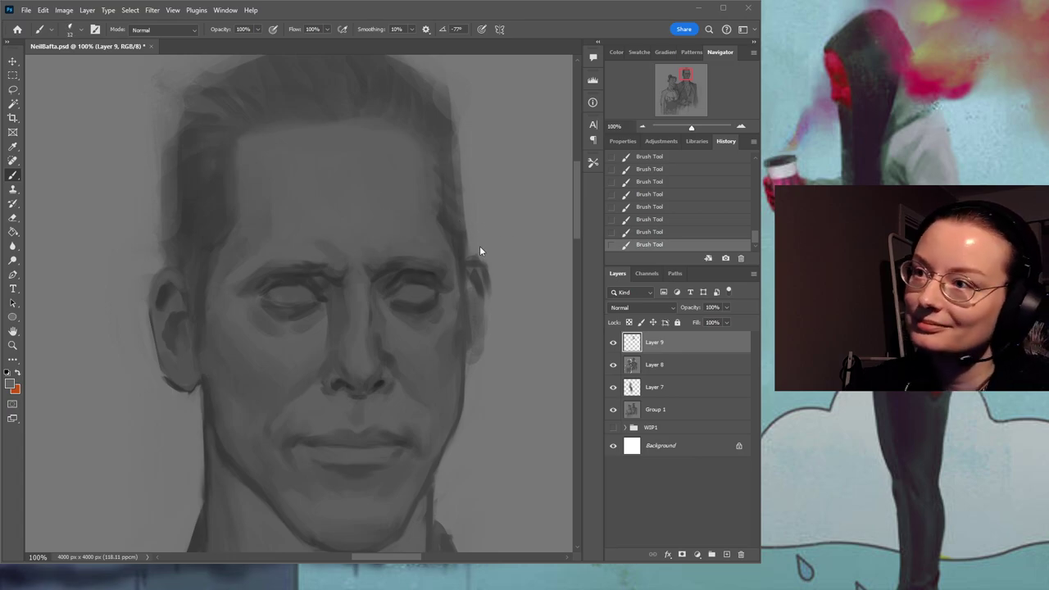
pyautogui.keyDown('alt'); pyautogui.click(373, 262); pyautogui.keyUp('alt')
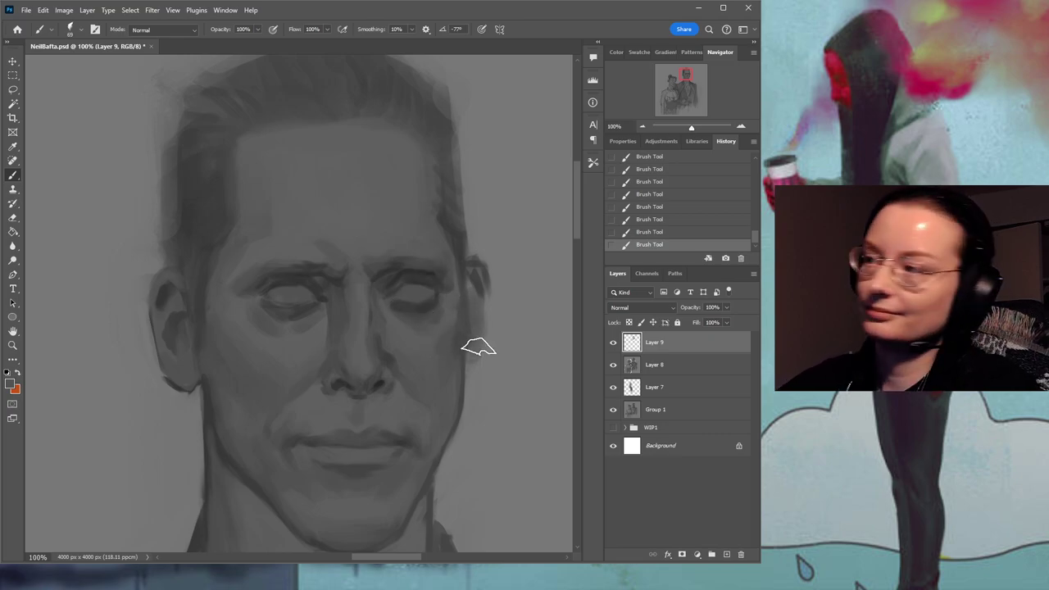
pyautogui.moveTo(457, 334); pyautogui.dragTo(459, 298)
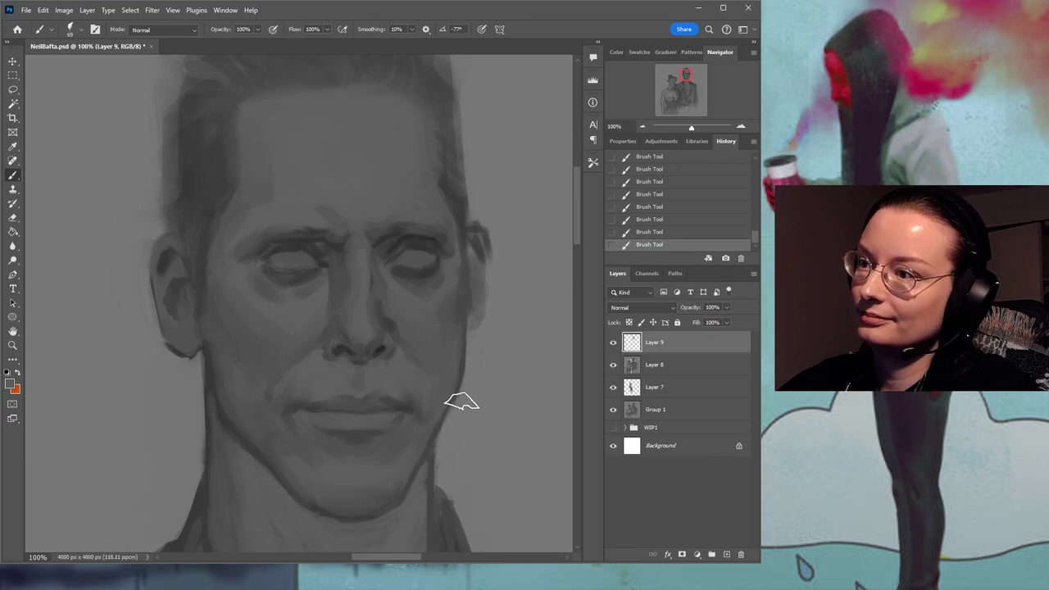
# Darken the line between the man's lips toward the near mouth corner using a smaller brush and sampled dark grey.
pyautogui.moveTo(448, 374); pyautogui.dragTo(456, 327)
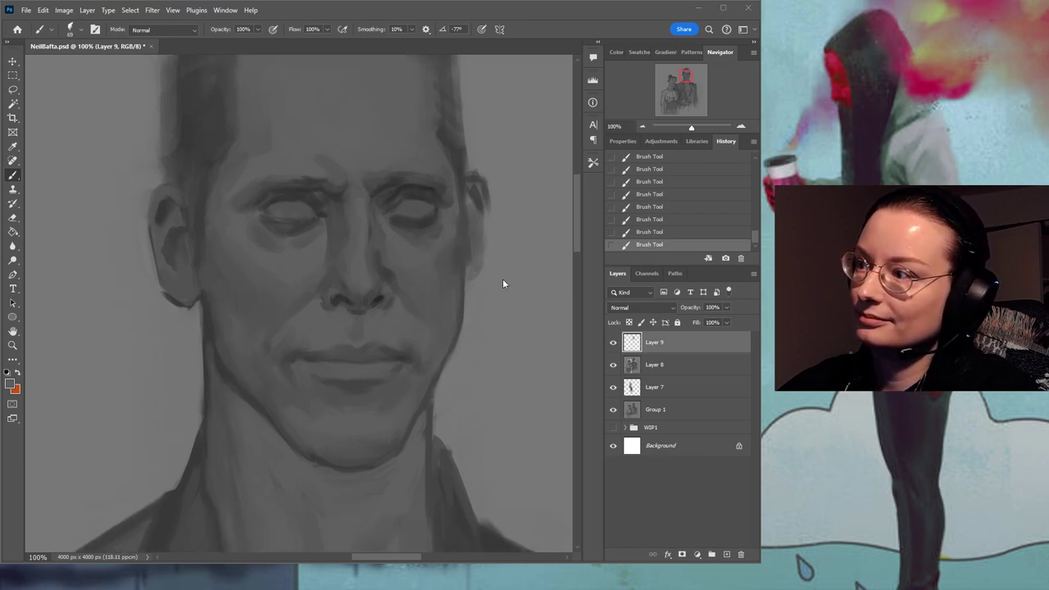
pyautogui.keyDown('alt'); pyautogui.click(327, 380); pyautogui.keyUp('alt')
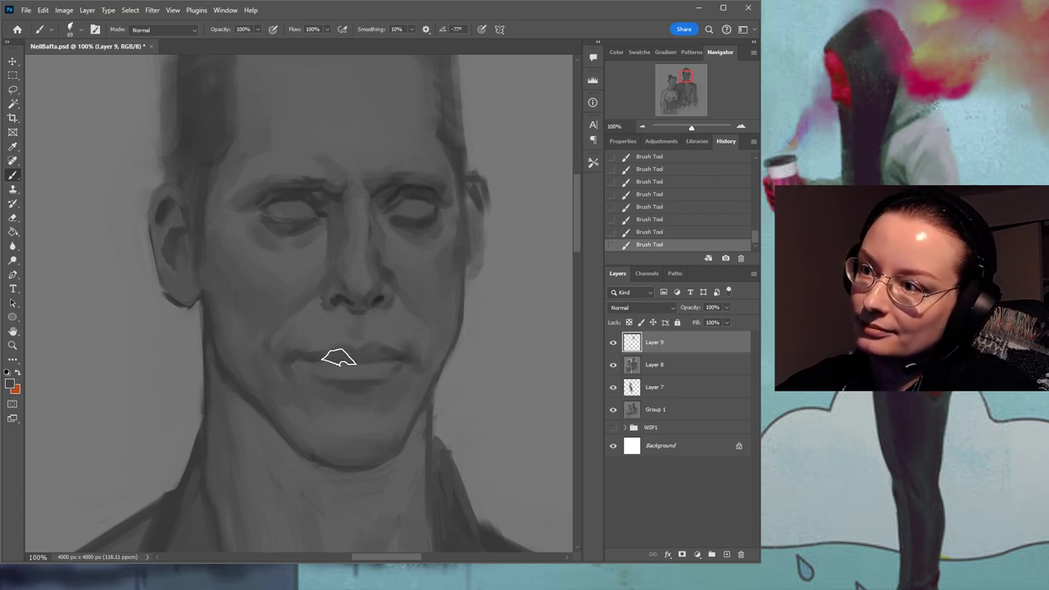
pyautogui.click(307, 366)
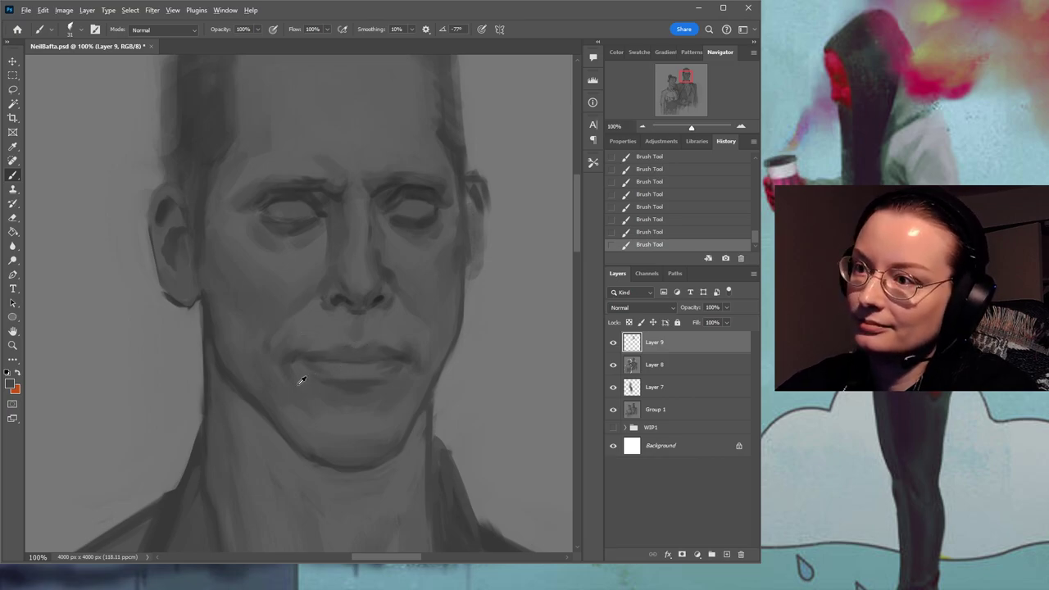
# Paint small dark earring accents on both of the man's ears.
pyautogui.moveTo(382, 237); pyautogui.dragTo(405, 276)
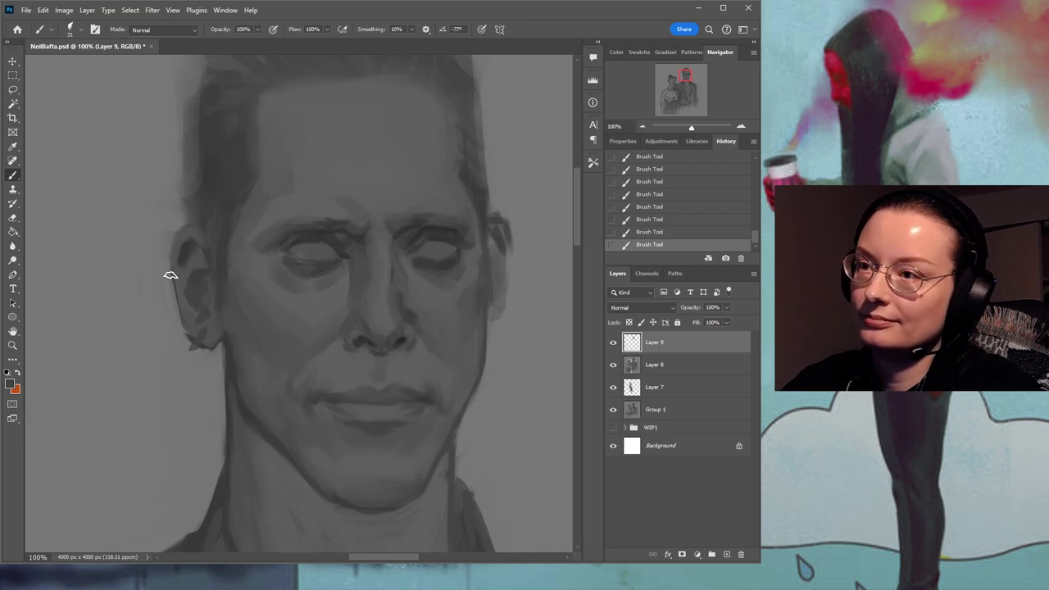
pyautogui.moveTo(494, 314); pyautogui.dragTo(496, 329)
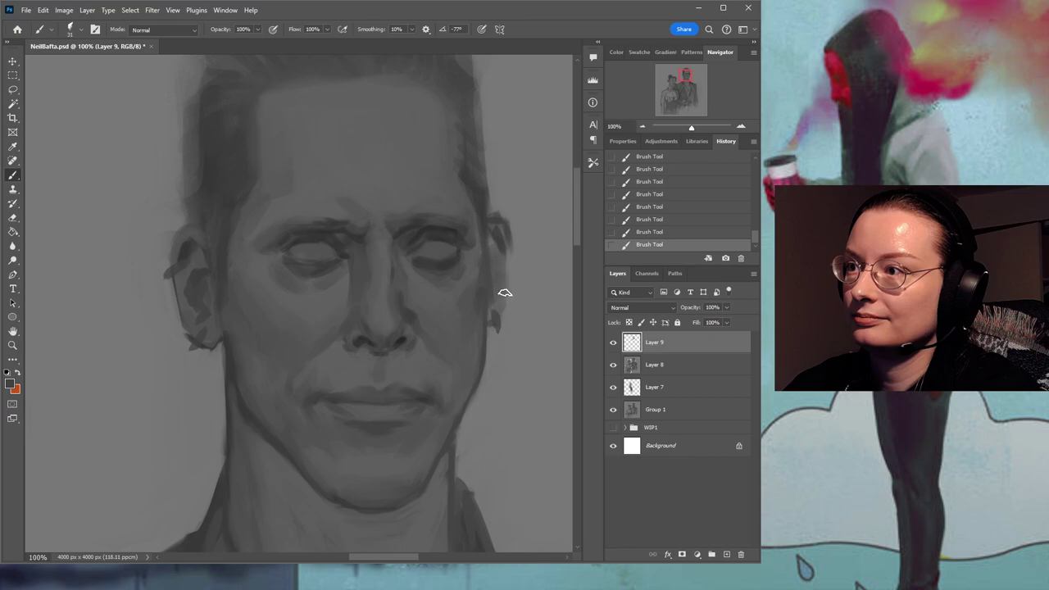
# Soften the transition between the man's hairline and forehead using a large soft brush and sampled grey.
pyautogui.moveTo(524, 239); pyautogui.dragTo(490, 316)
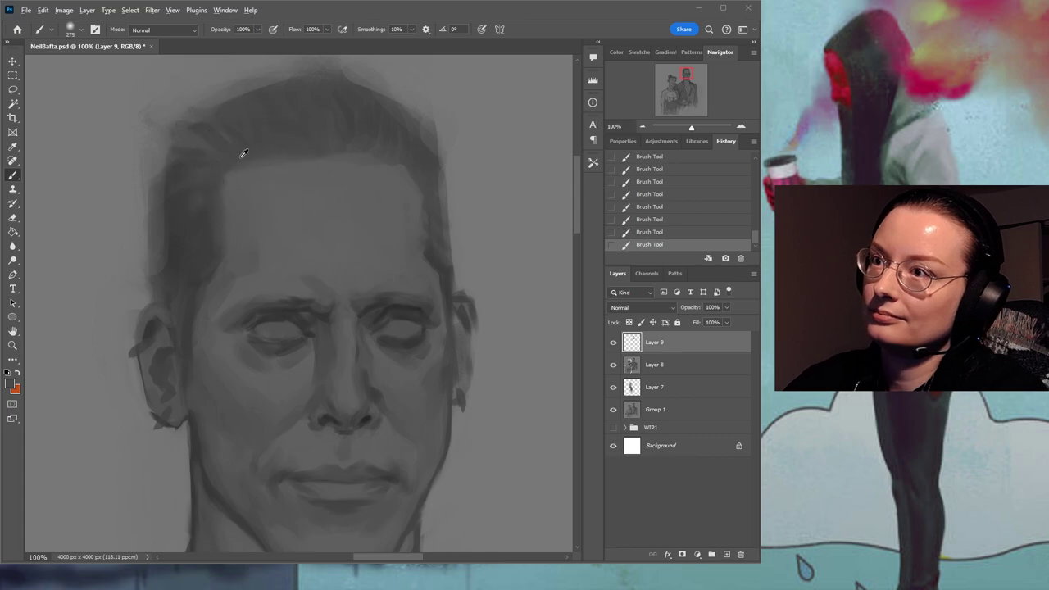
pyautogui.moveTo(393, 206); pyautogui.dragTo(328, 206)
pyautogui.keyDown('alt'); pyautogui.click(265, 191); pyautogui.keyUp('alt')
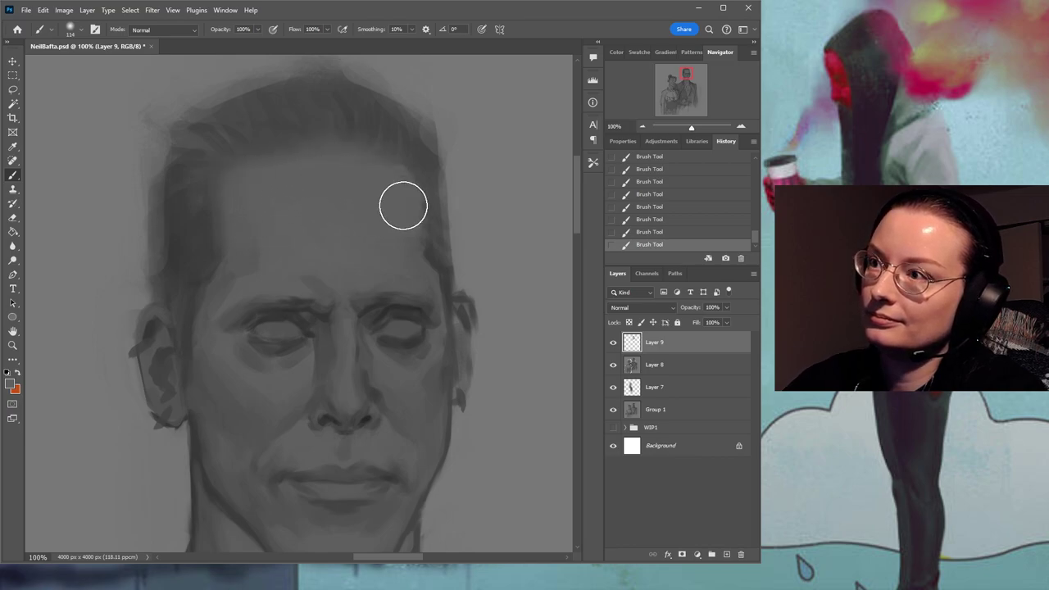
# Smooth the shading on both of the man's cheeks with a soft brush at varying sizes and sampled greys.
pyautogui.moveTo(399, 250); pyautogui.dragTo(342, 153)
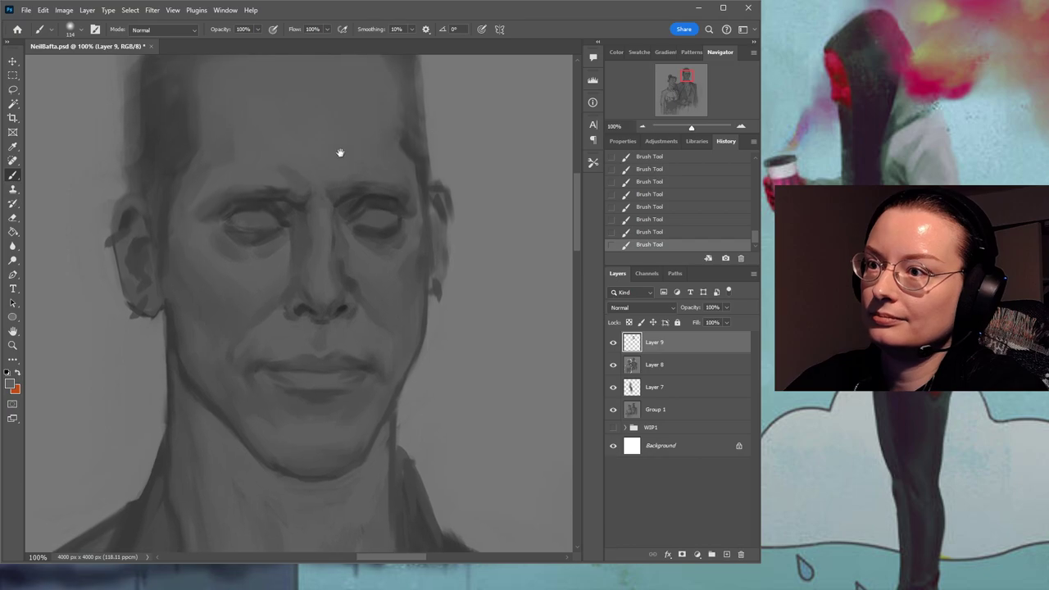
pyautogui.click(241, 263)
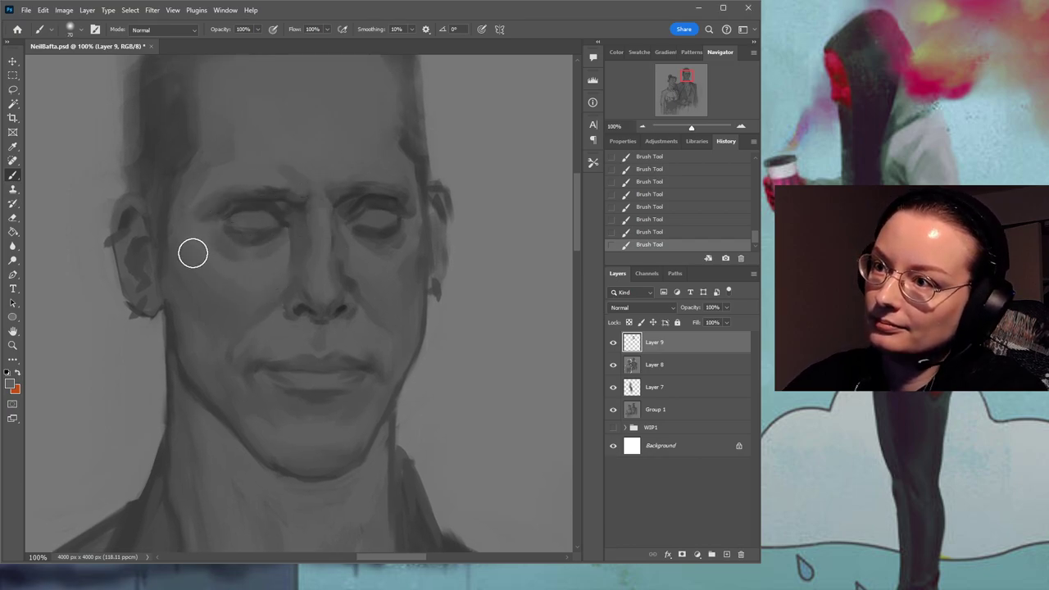
pyautogui.keyDown('alt'); pyautogui.click(380, 269); pyautogui.keyUp('alt')
pyautogui.press('[')
pyautogui.press('[')
pyautogui.press('[')
pyautogui.press('[')
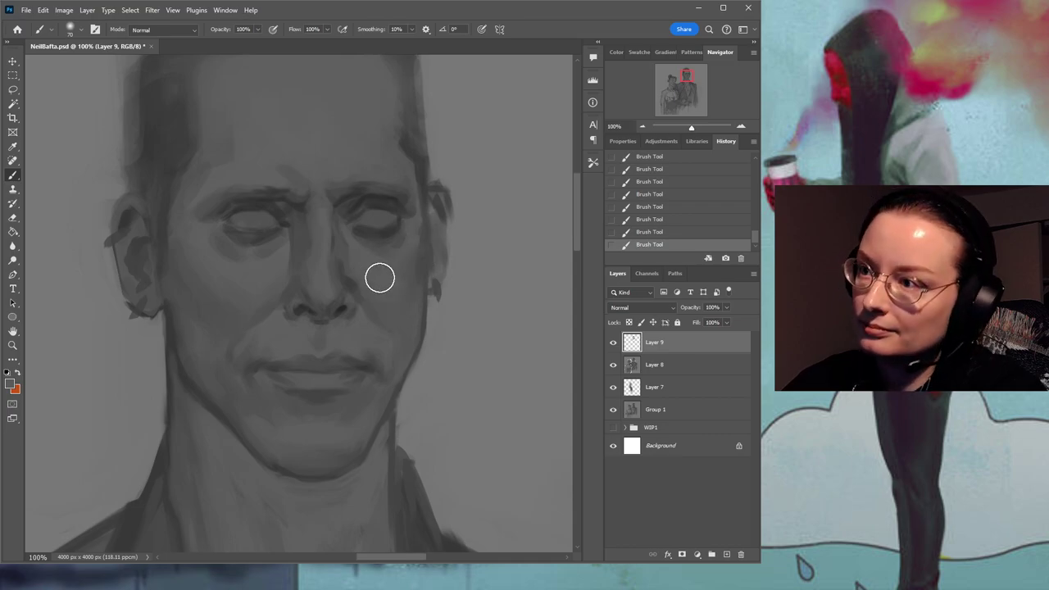
pyautogui.press(']')
pyautogui.press(']')
pyautogui.press(']')
pyautogui.press(']')
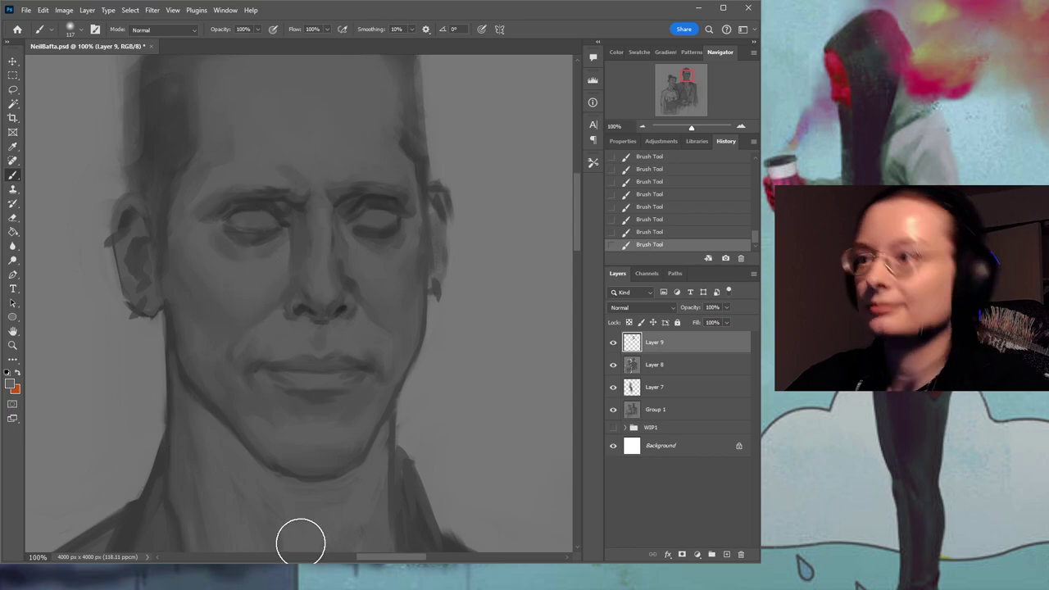
# Review the man and woman together at a reduced zoom, return to the Brush tool and save the document.
pyautogui.moveTo(326, 169); pyautogui.dragTo(343, 80)
pyautogui.click(13, 345)
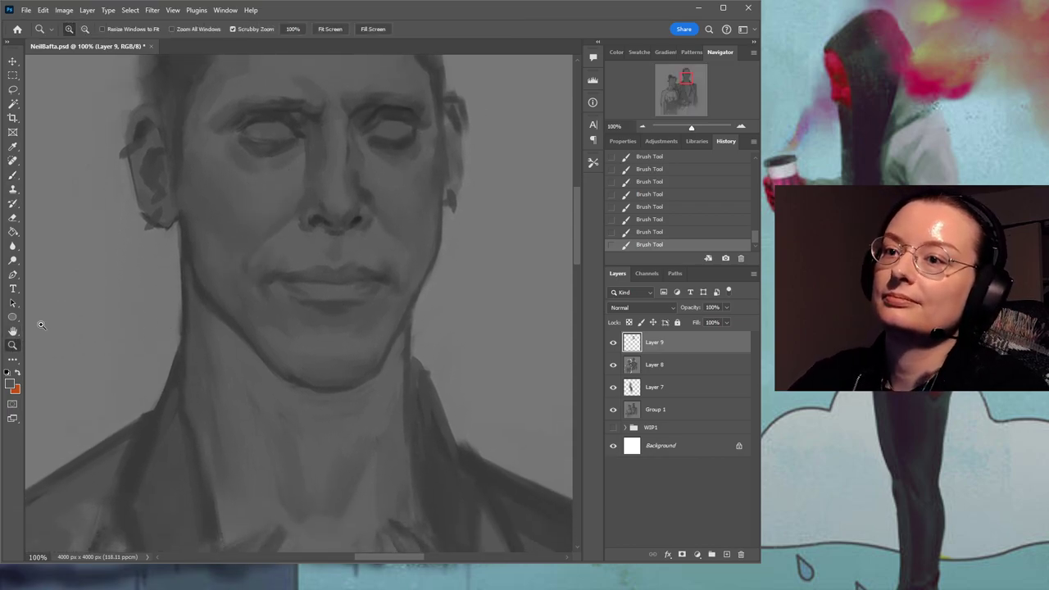
pyautogui.hotkey('ctrl', '0')
pyautogui.click(253, 170)
pyautogui.click(304, 150)
pyautogui.click(304, 150)
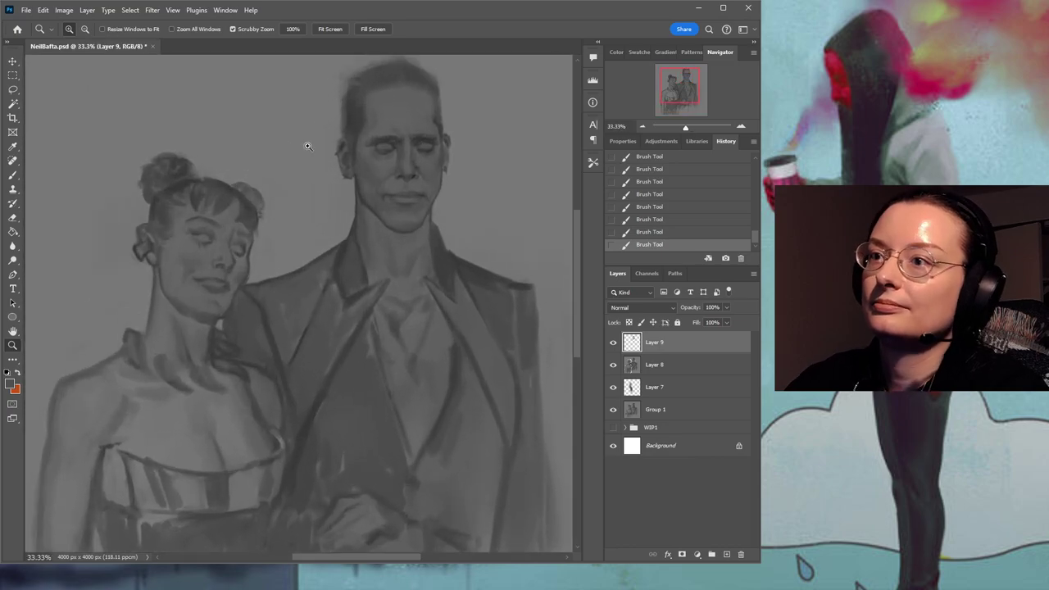
pyautogui.scroll(3, 192, 159)
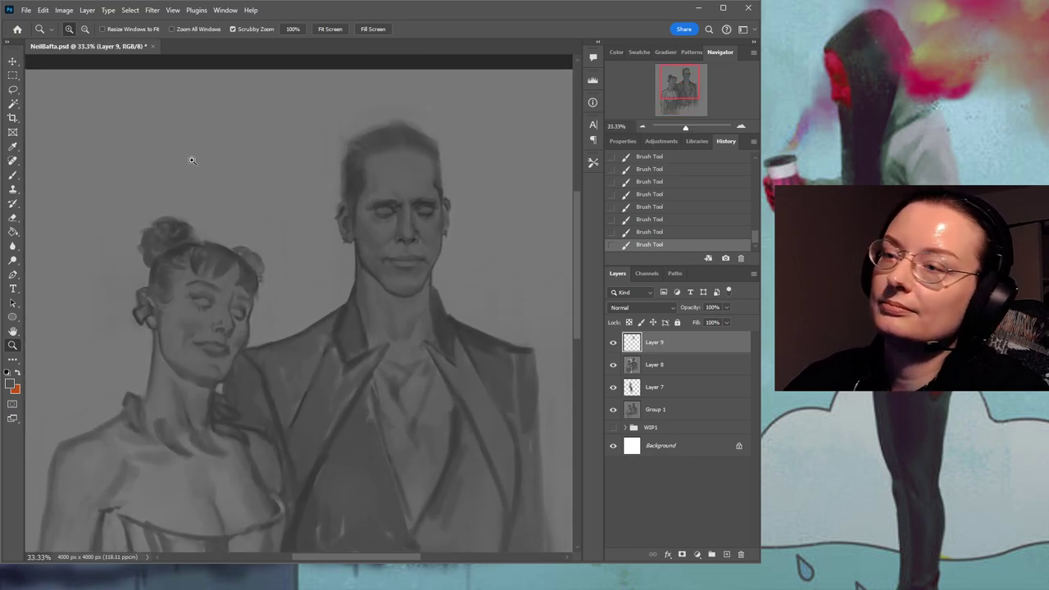
pyautogui.click(12, 175)
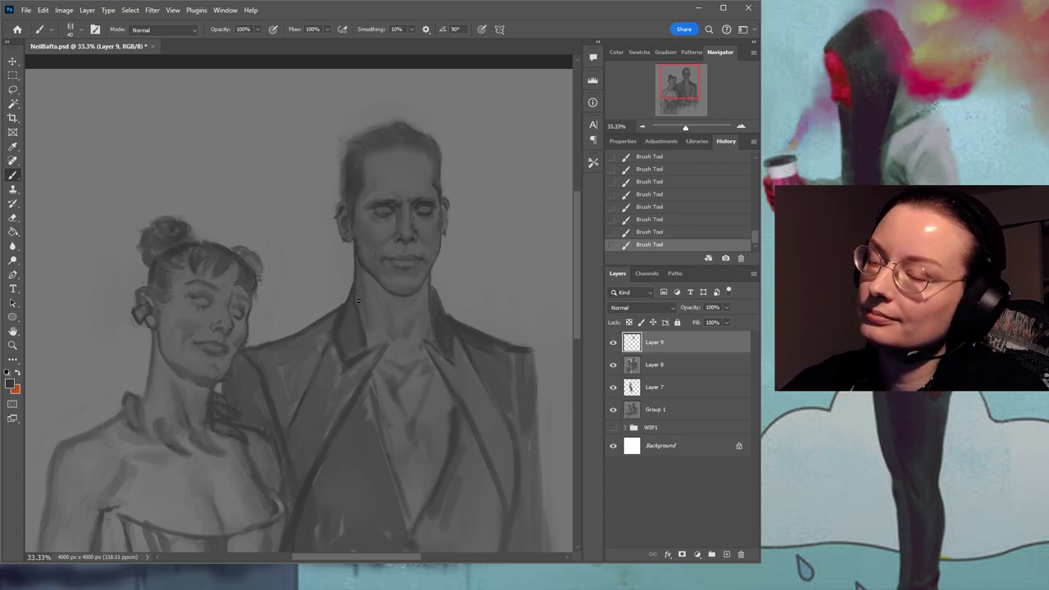
pyautogui.hotkey('ctrl', 's')
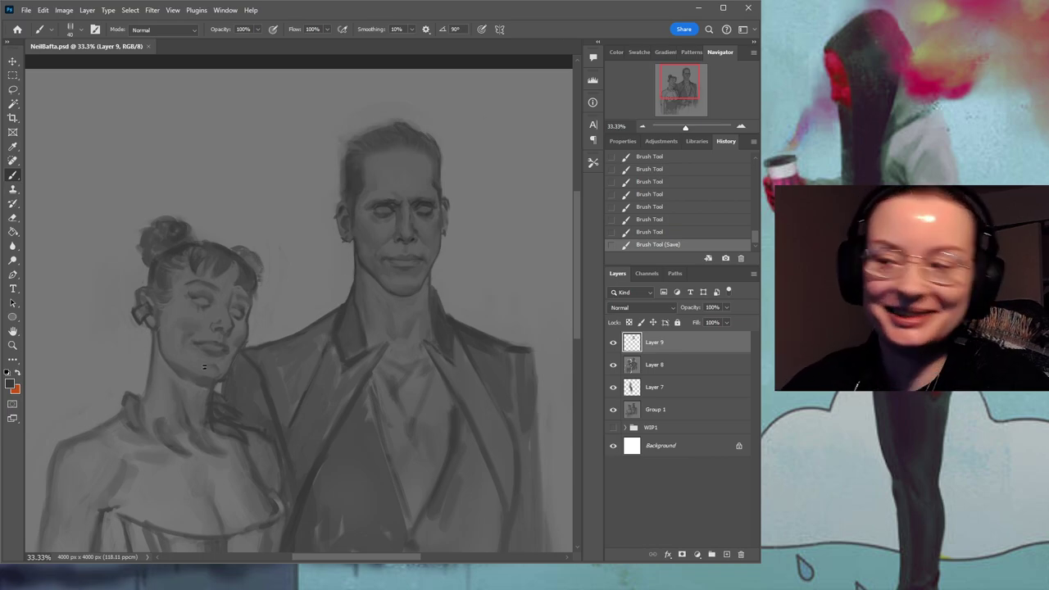
# Refine the top of the man's hair with short dark strokes using the size 40 brush.
pyautogui.click(13, 345)
pyautogui.click(375, 210)
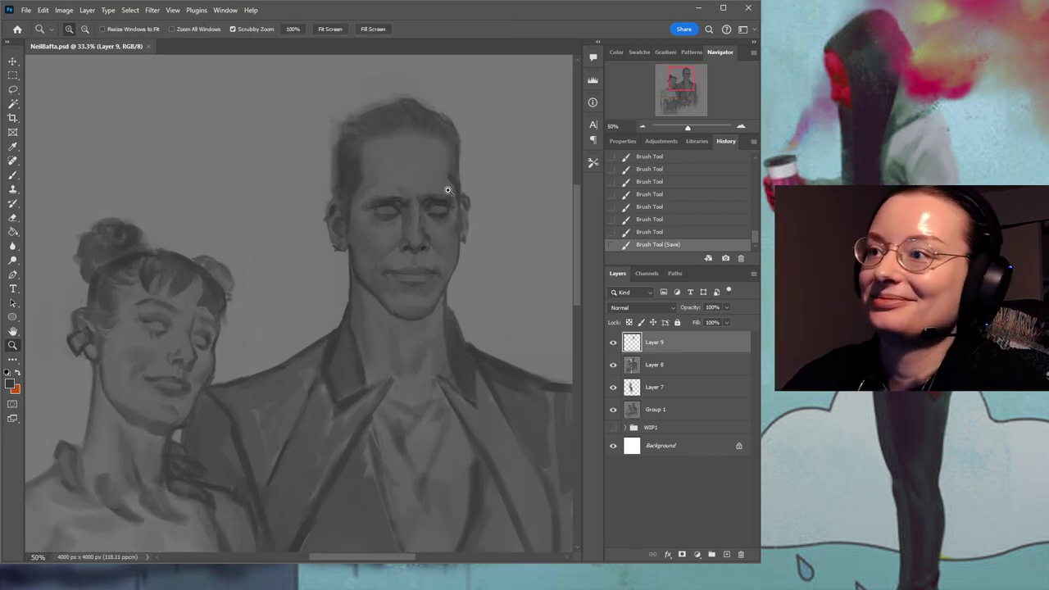
pyautogui.moveTo(377, 273); pyautogui.dragTo(366, 283)
pyautogui.press('b')
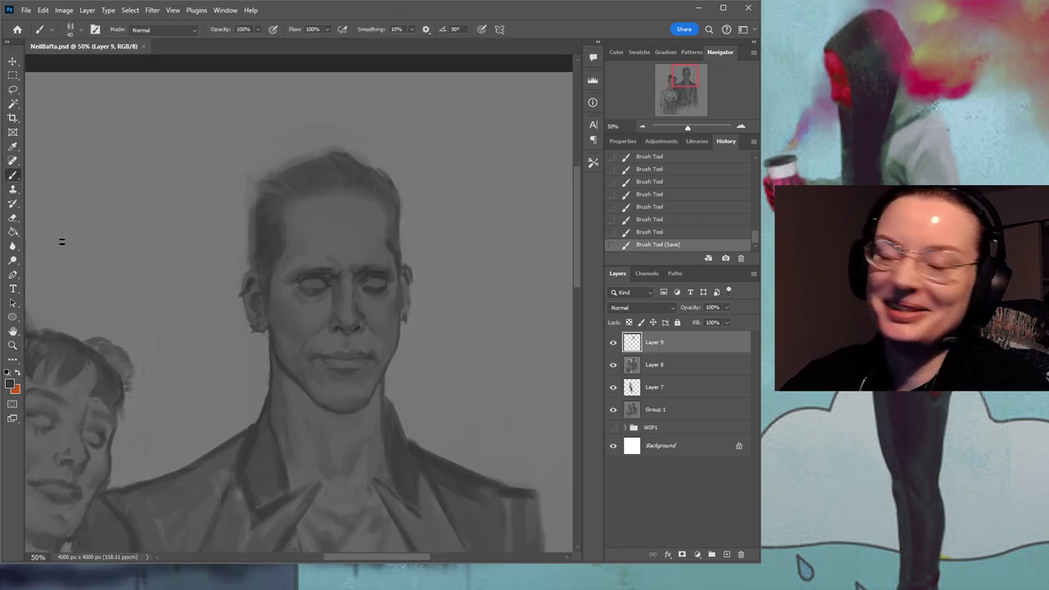
pyautogui.moveTo(322, 163)
pyautogui.mouseDown()
pyautogui.moveTo(350, 158)
pyautogui.moveTo(341, 170)
pyautogui.moveTo(301, 164)
pyautogui.mouseUp()
pyautogui.moveTo(307, 163); pyautogui.dragTo(297, 167)
pyautogui.moveTo(302, 164)
pyautogui.mouseDown()
pyautogui.moveTo(250, 197)
pyautogui.moveTo(335, 159)
pyautogui.moveTo(381, 183)
pyautogui.mouseUp()
# Refine the man's hairline, far temple and far ear with greys sampled from the forehead and side of the face.
pyautogui.moveTo(440, 243); pyautogui.dragTo(398, 206)
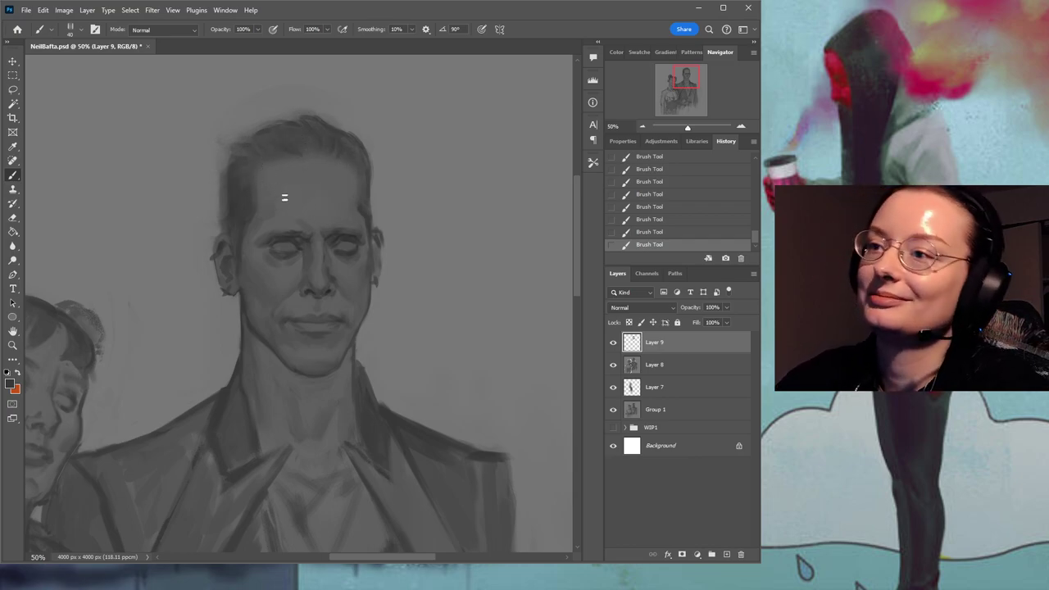
pyautogui.keyDown('alt'); pyautogui.click(283, 210); pyautogui.keyUp('alt')
pyautogui.moveTo(340, 237); pyautogui.dragTo(377, 184)
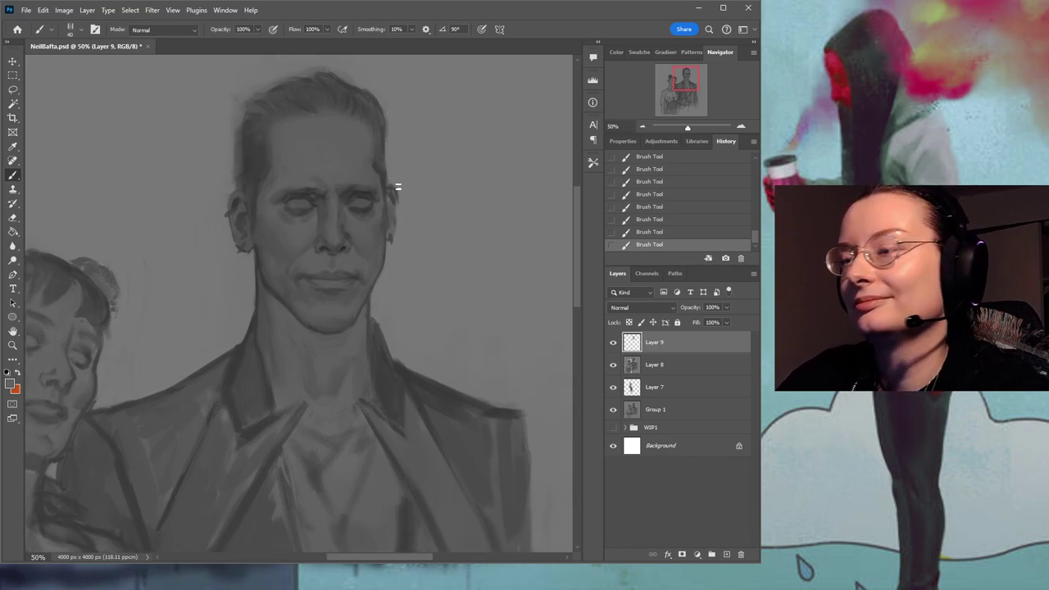
pyautogui.keyDown('alt'); pyautogui.click(385, 175); pyautogui.keyUp('alt')
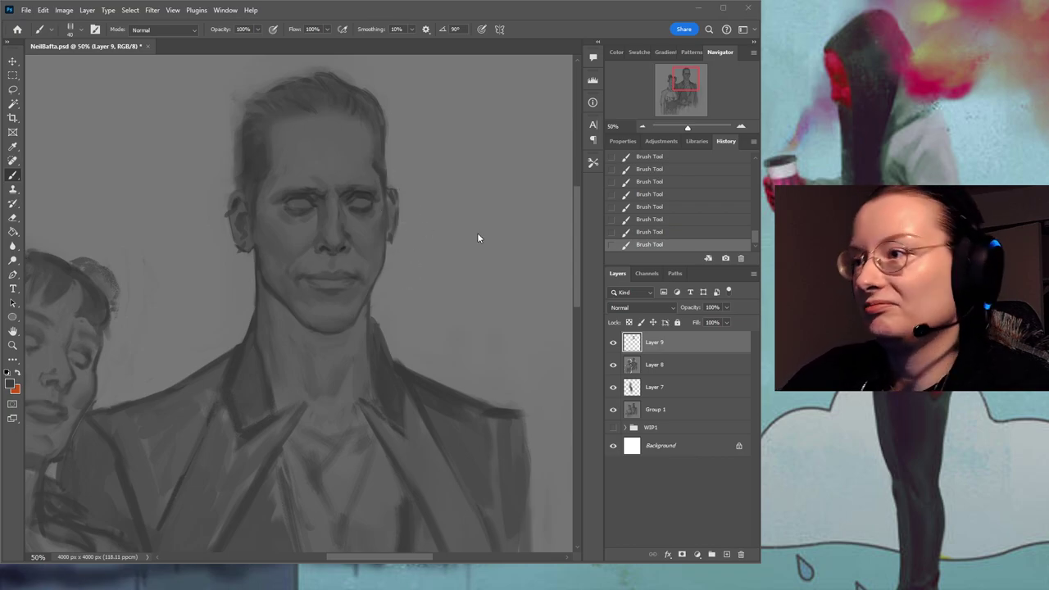
pyautogui.keyDown('alt'); pyautogui.click(380, 230); pyautogui.keyUp('alt')
pyautogui.keyDown('alt'); pyautogui.click(385, 222); pyautogui.keyUp('alt')
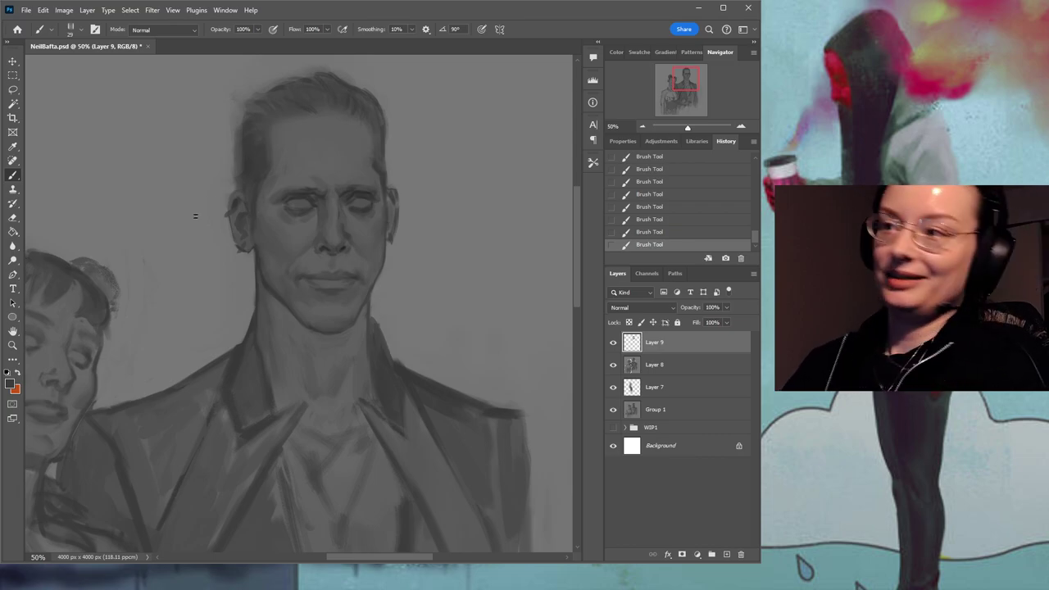
# Fit the whole painting in view and save the document.
pyautogui.click(12, 345)
pyautogui.hotkey('ctrl', '0')
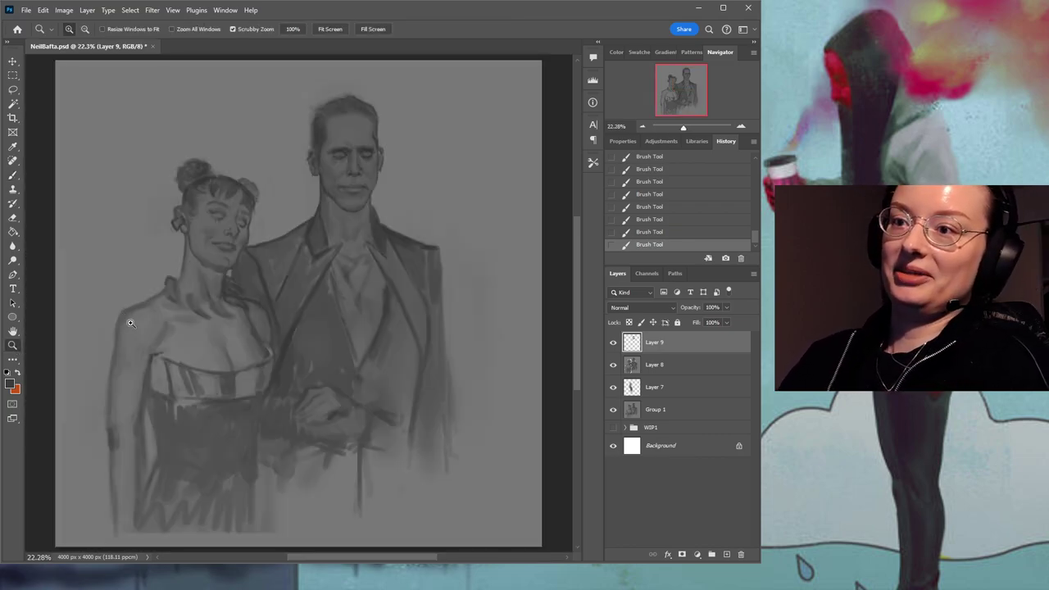
pyautogui.hotkey('ctrl', 's')
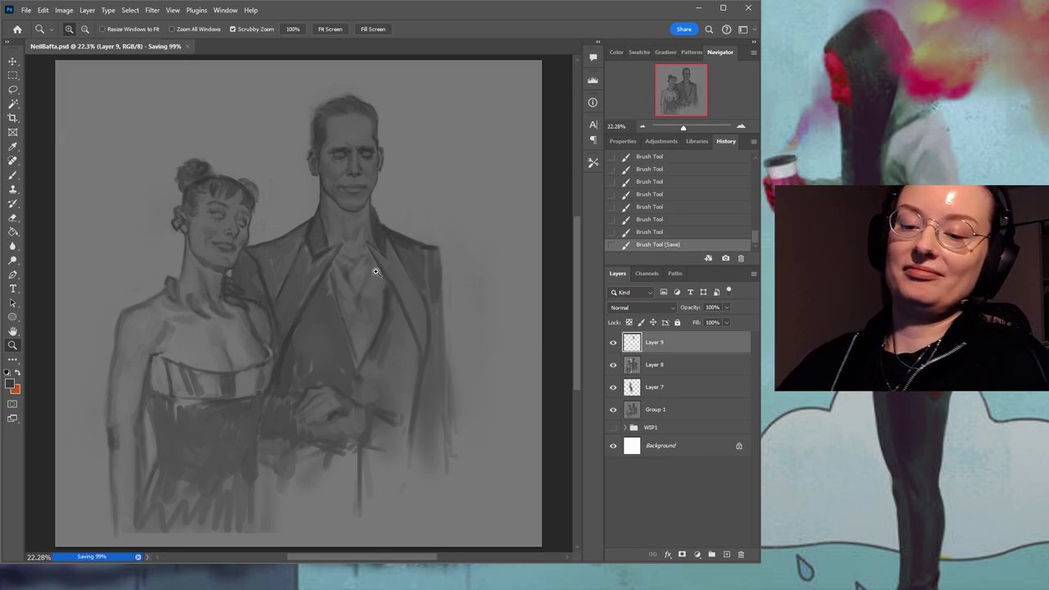